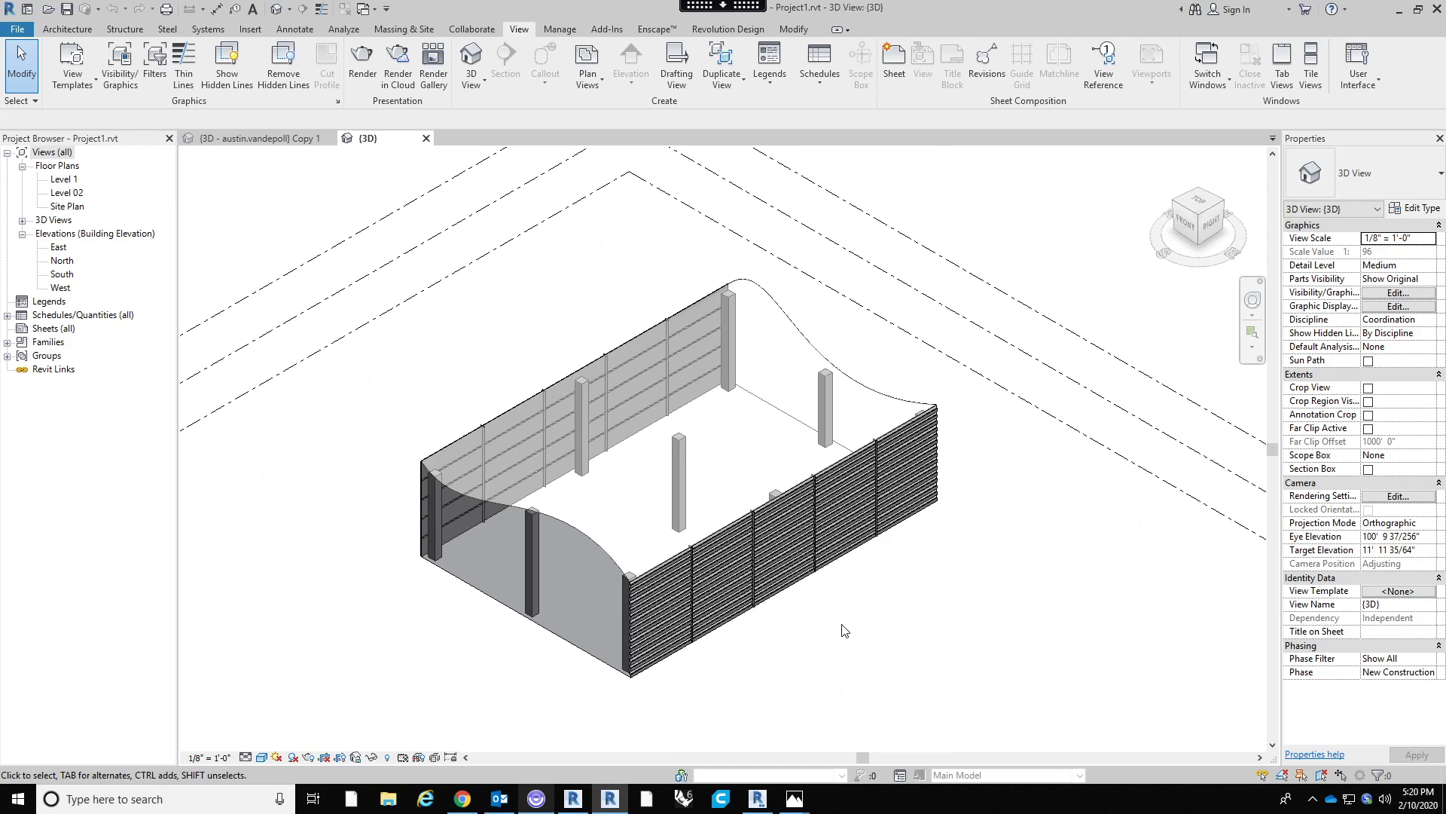
pyautogui.keyDown('shift'); pyautogui.moveTo(836, 635); pyautogui.dragTo(877, 637, button='middle'); pyautogui.keyUp('shift')
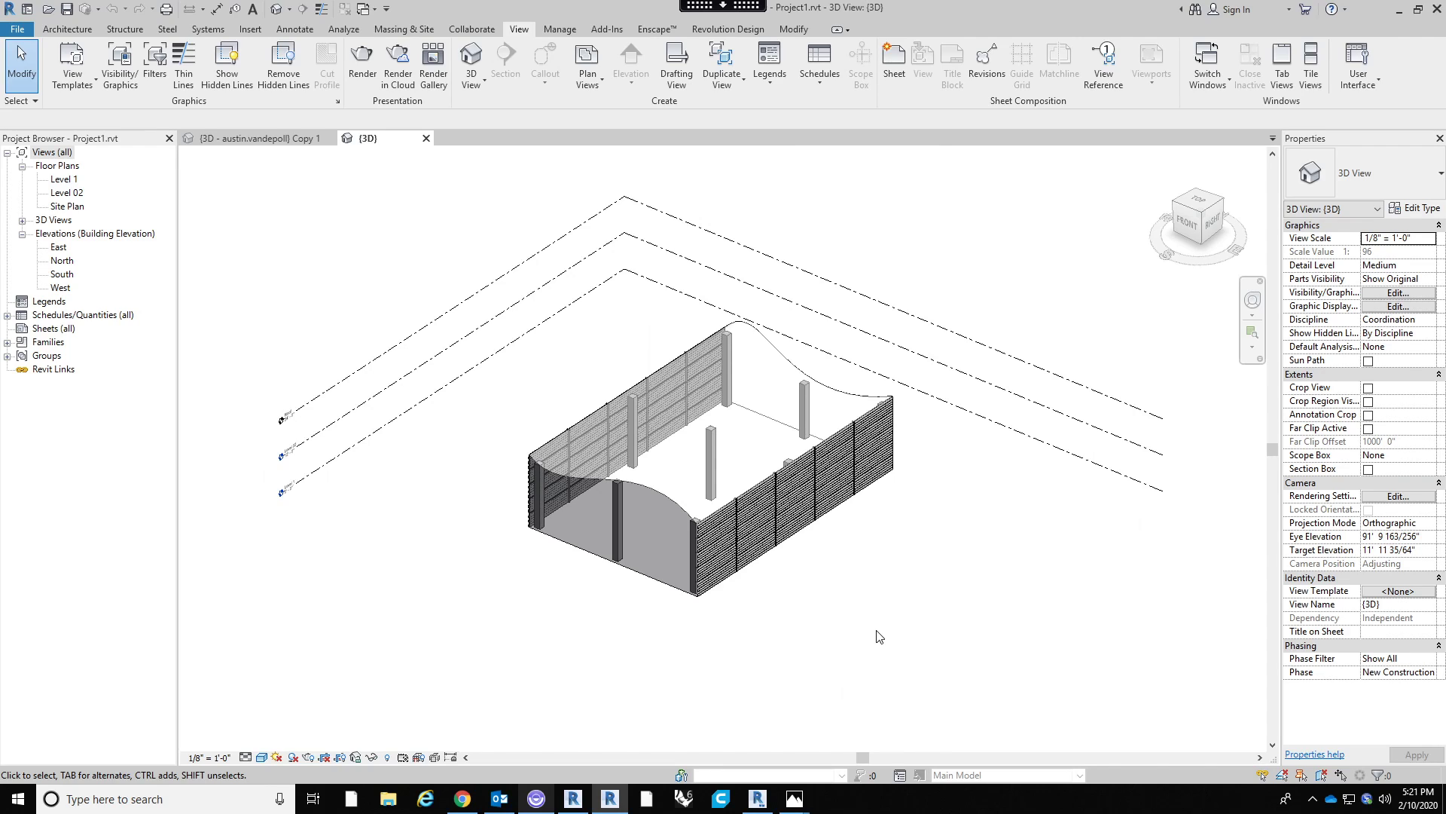
pyautogui.scroll(2, 787, 461)
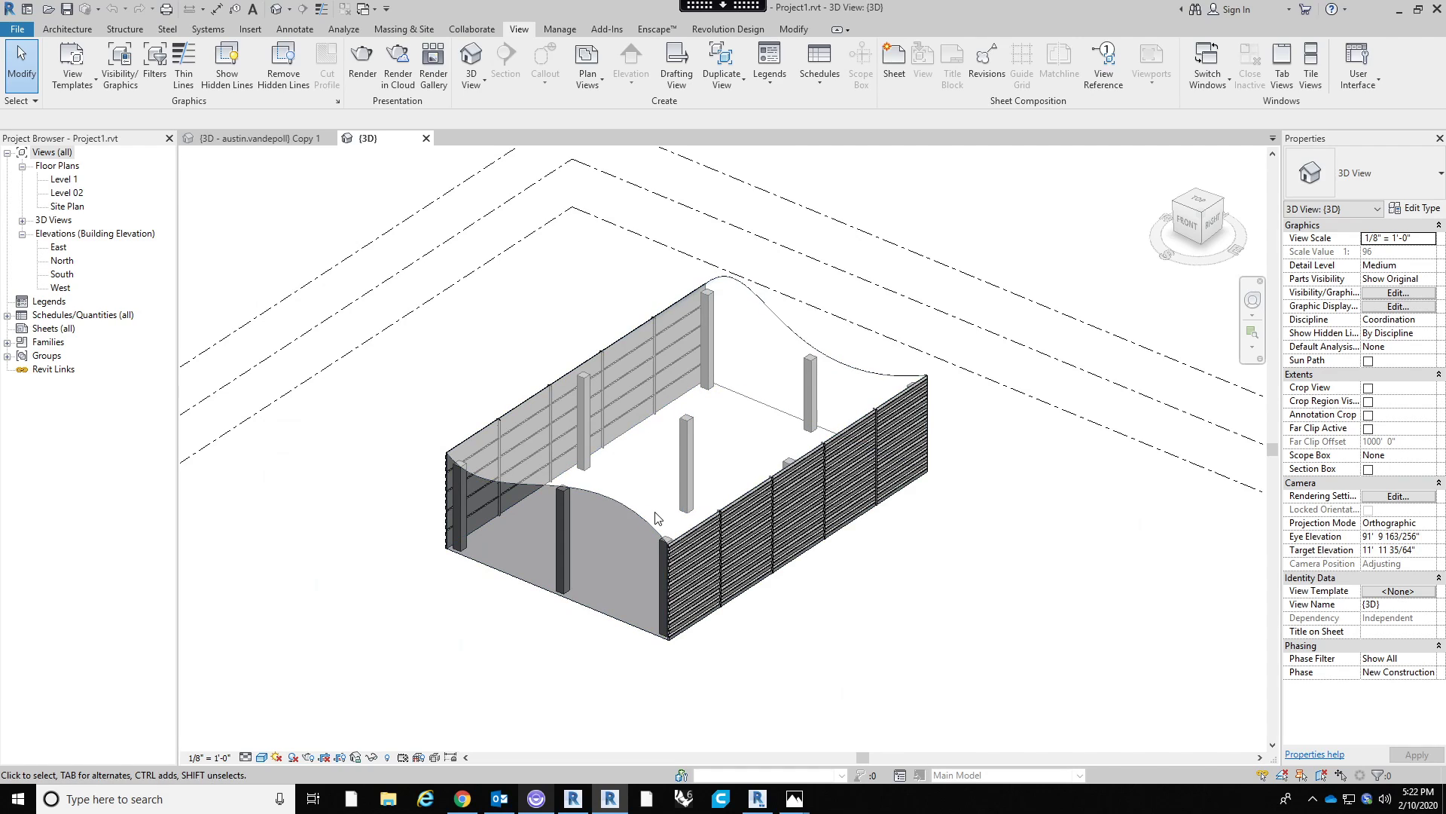
pyautogui.scroll(1, 644, 491)
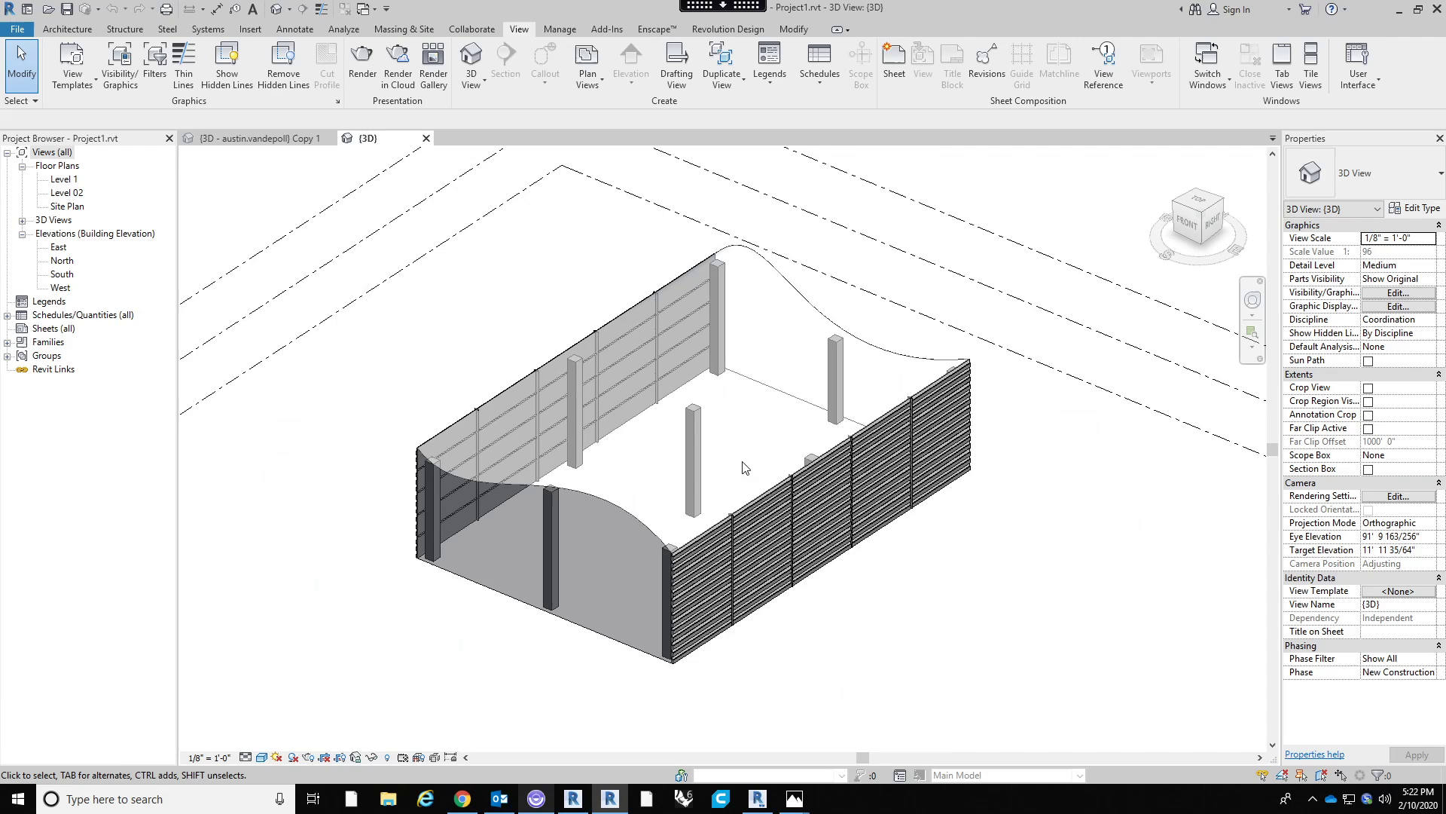
pyautogui.moveTo(658, 506); pyautogui.dragTo(663, 527, button='middle')
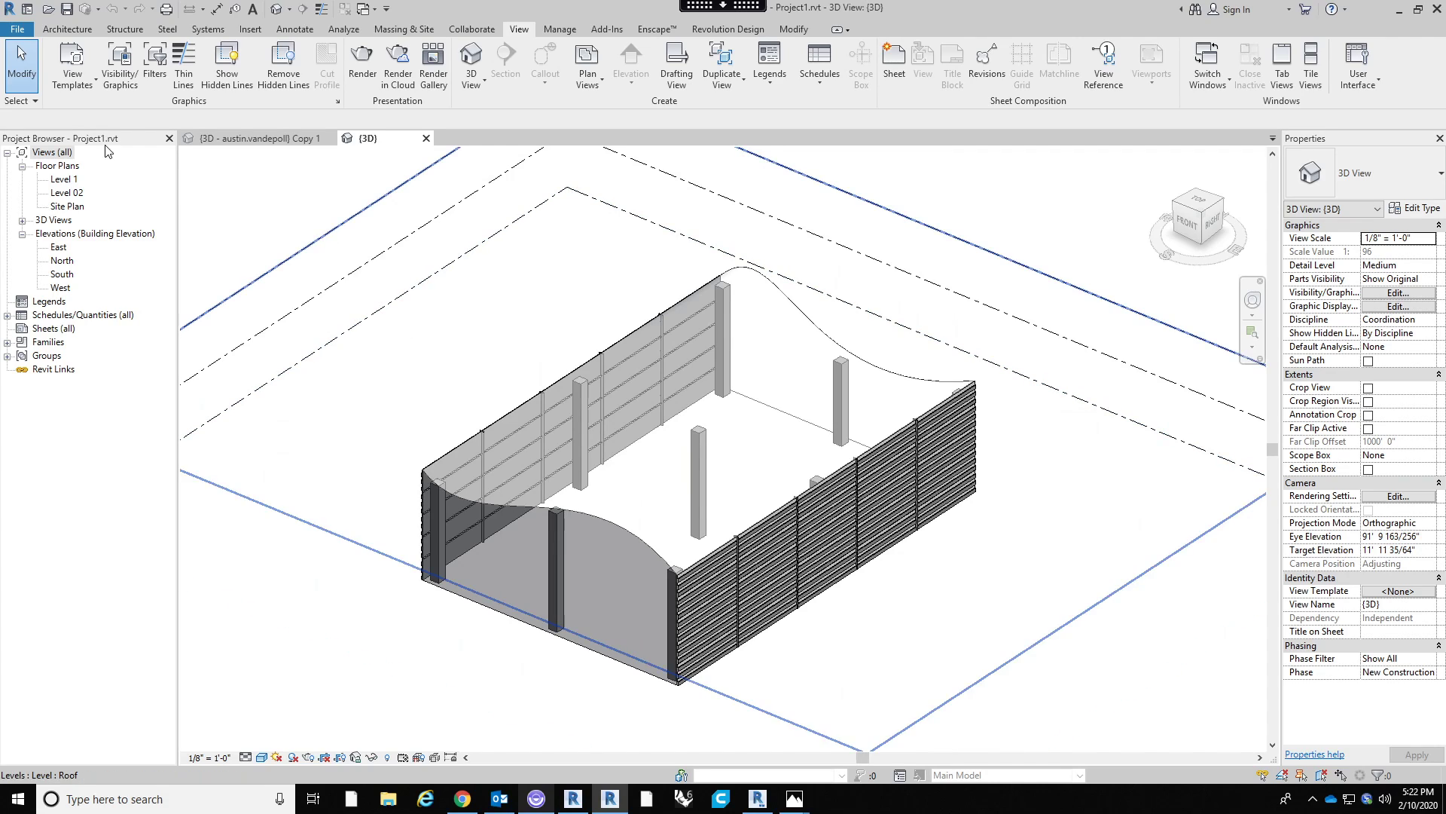
# Create a new family from the Curtain Panel Pattern Based.rft template.
pyautogui.click(23, 34)
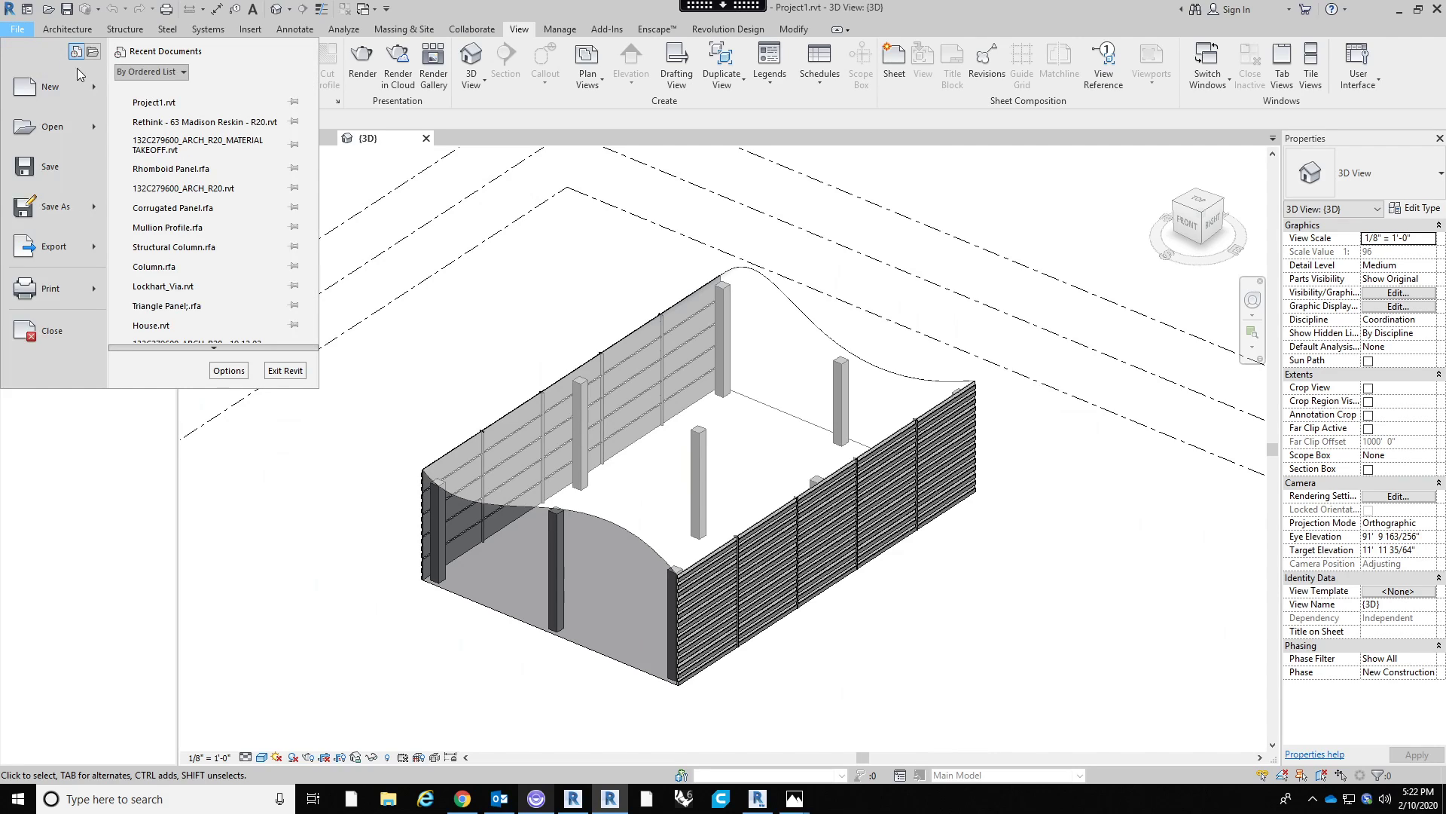
pyautogui.moveTo(95, 89)
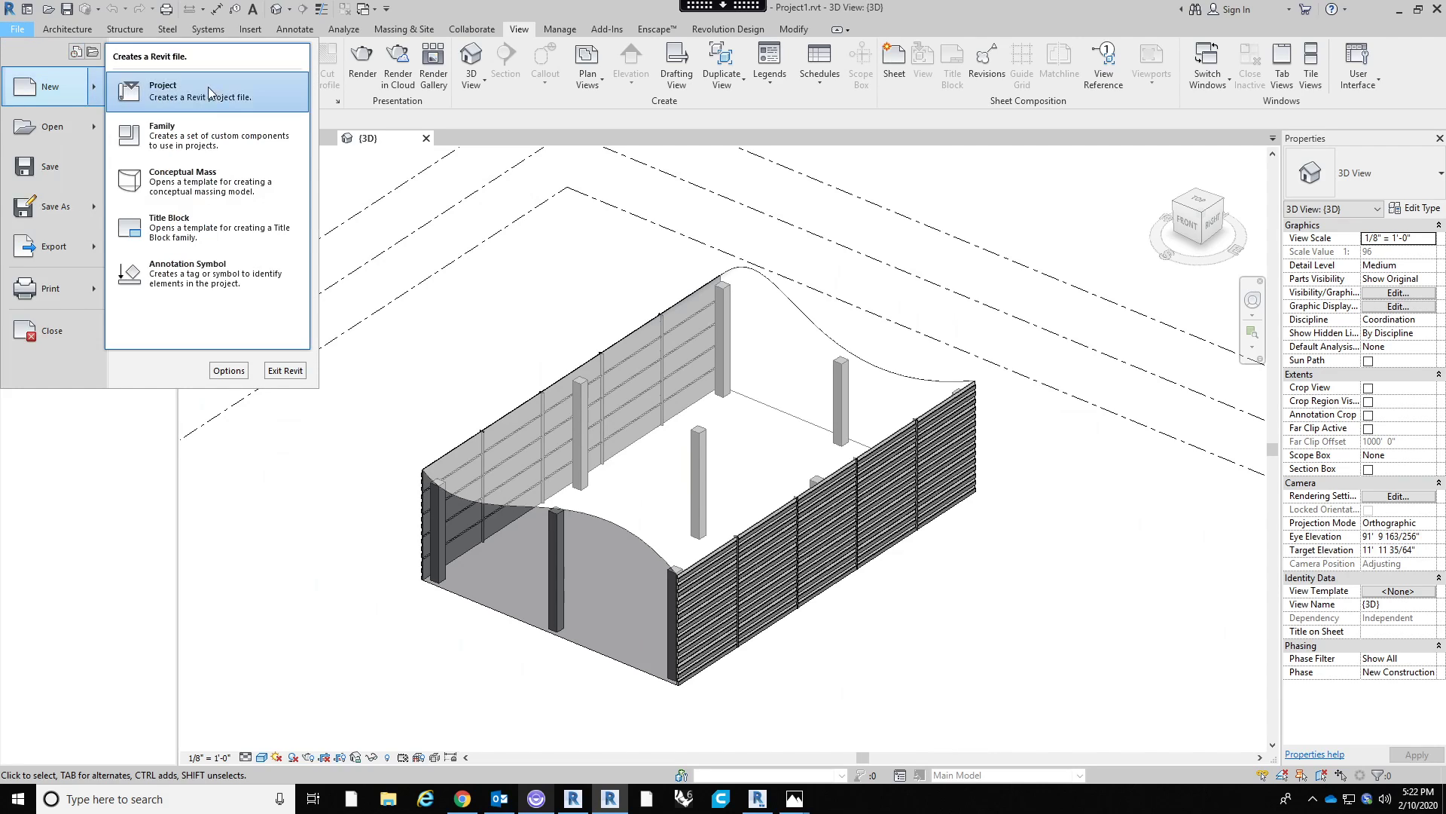
pyautogui.click(229, 145)
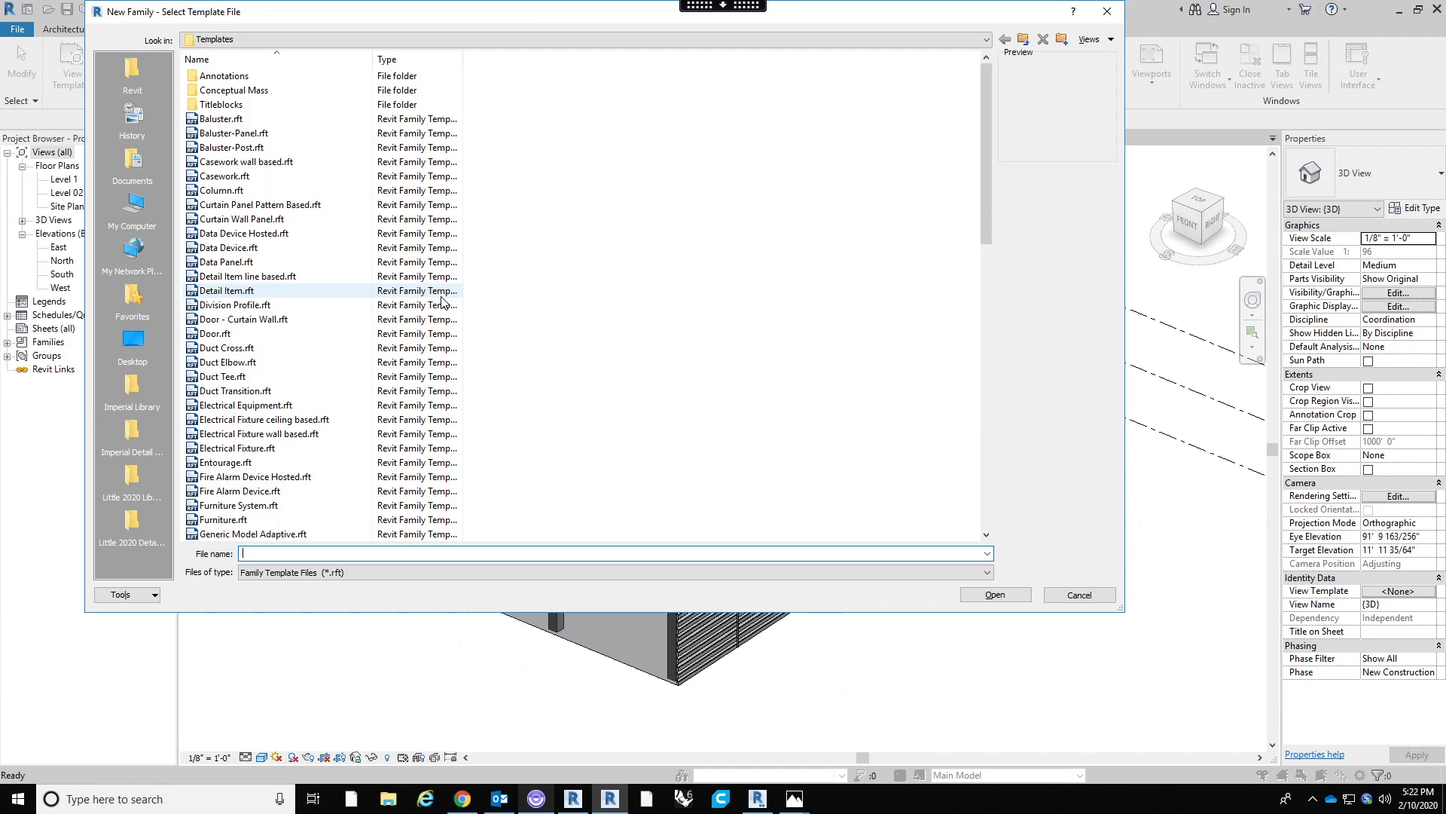
pyautogui.click(319, 205)
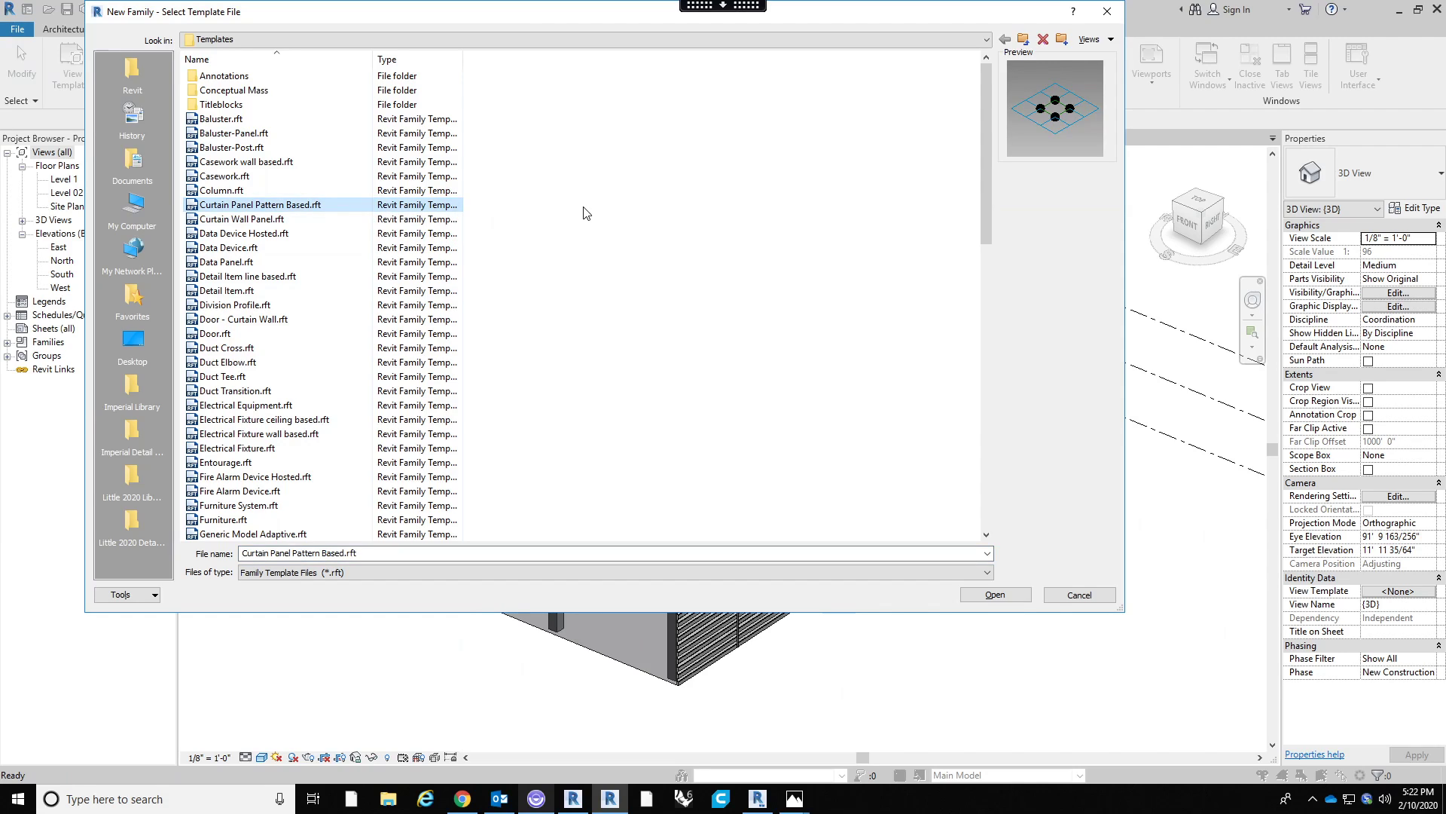
pyautogui.click(1010, 598)
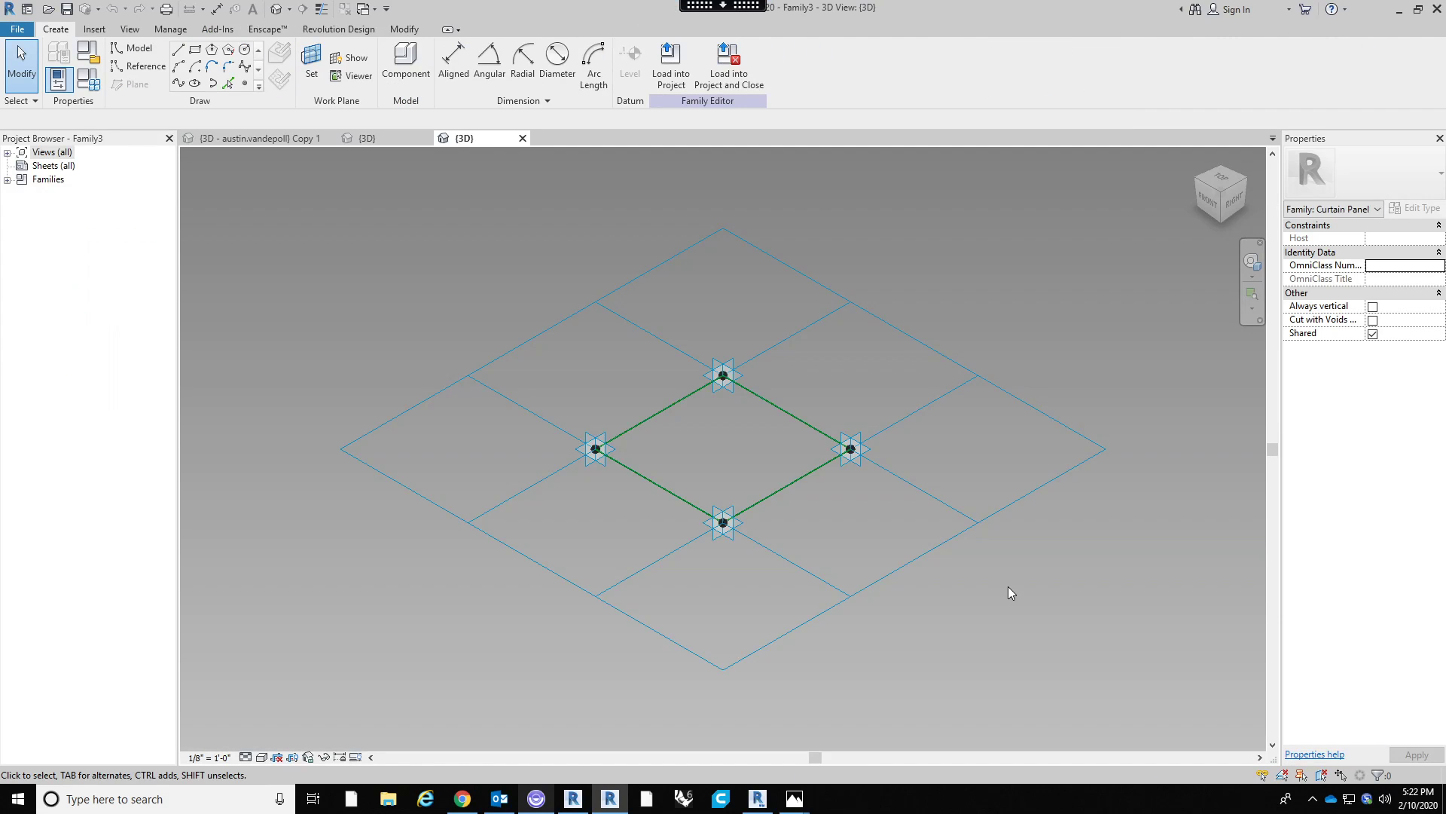
# Change the tile pattern grid of the panel family to the Rhomboid type.
pyautogui.scroll(-1, 919, 580)
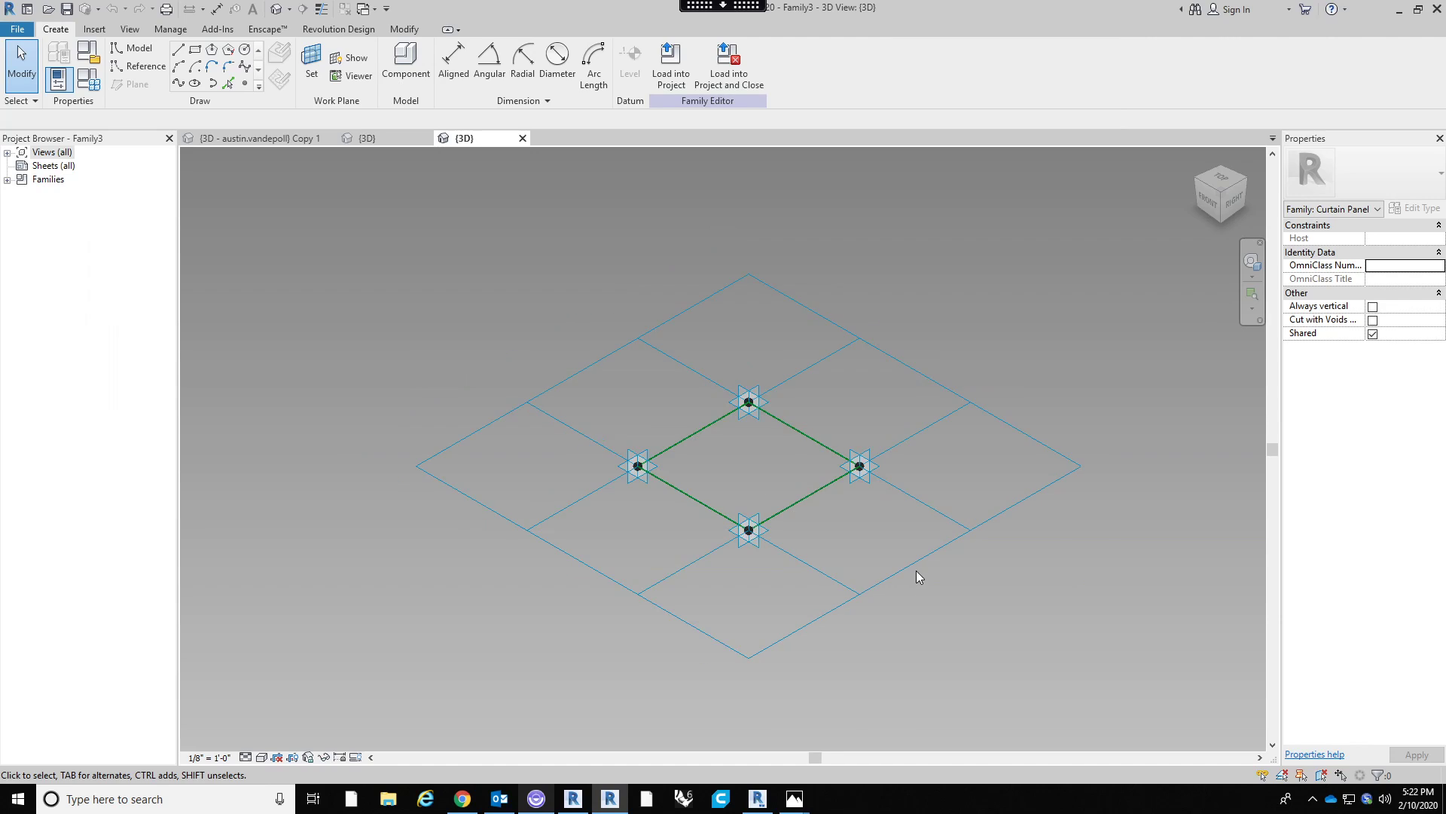
pyautogui.click(911, 565)
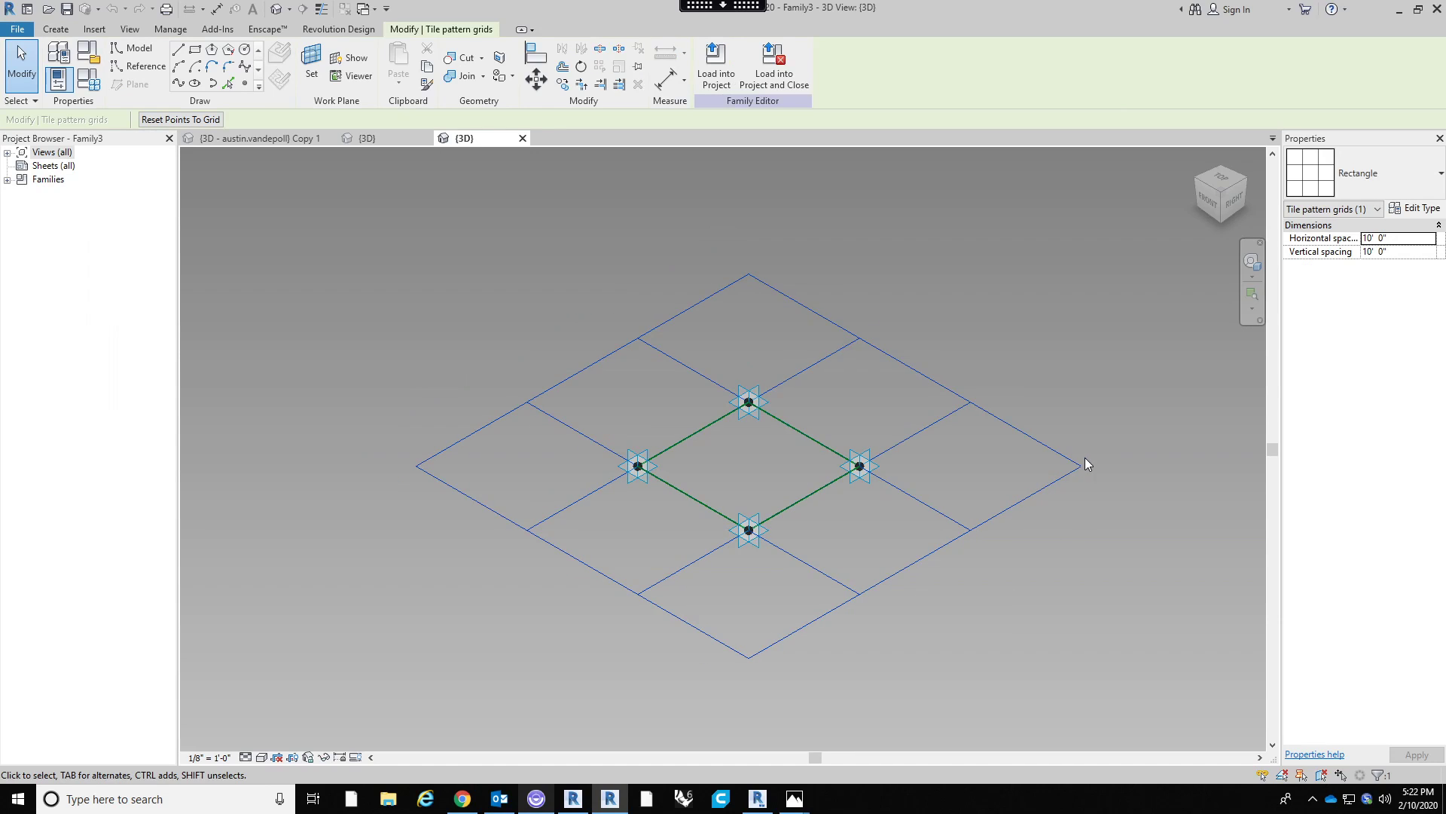
pyautogui.click(1361, 175)
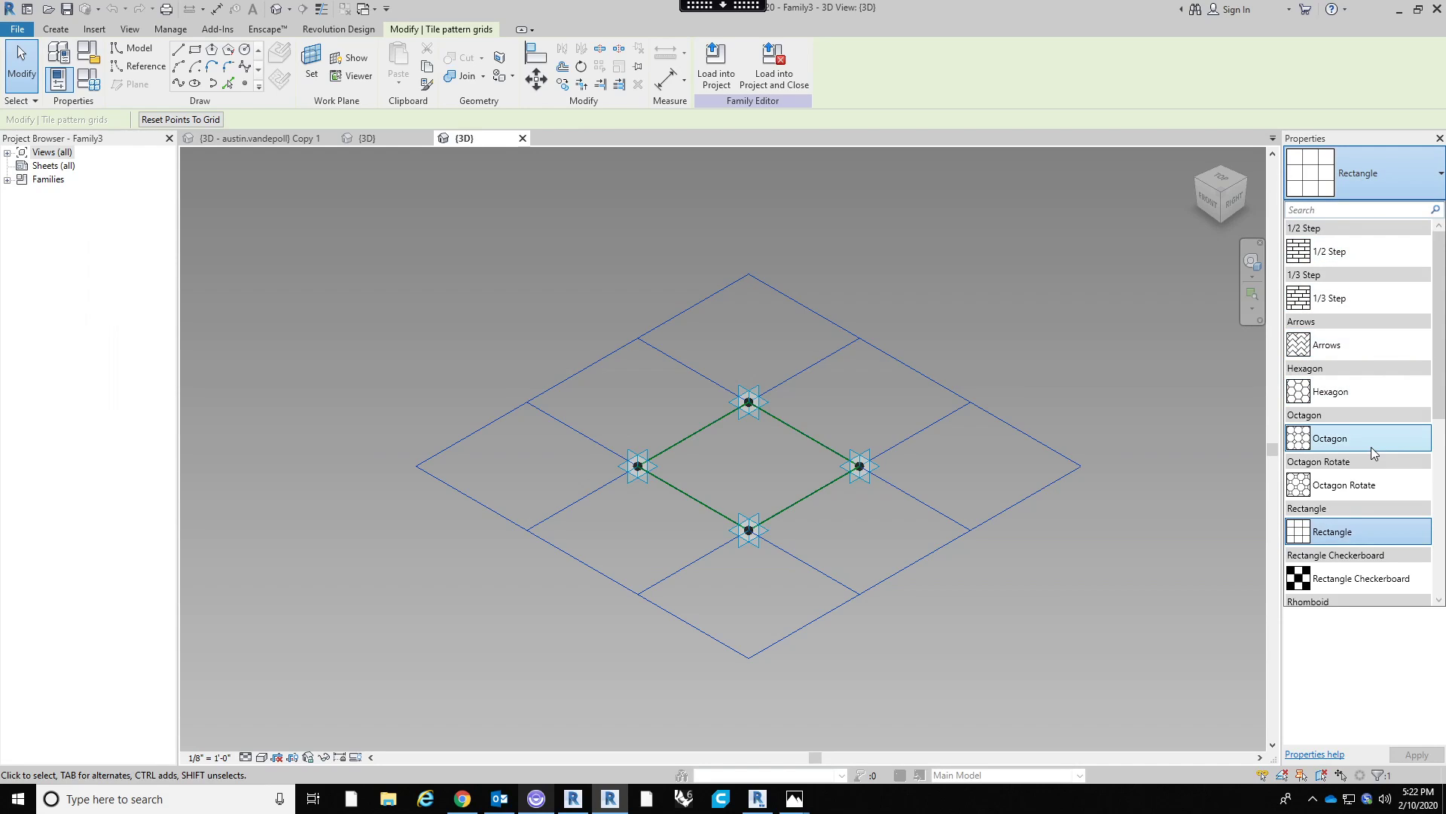
pyautogui.scroll(-1, 1370, 473)
pyautogui.scroll(-1, 1369, 481)
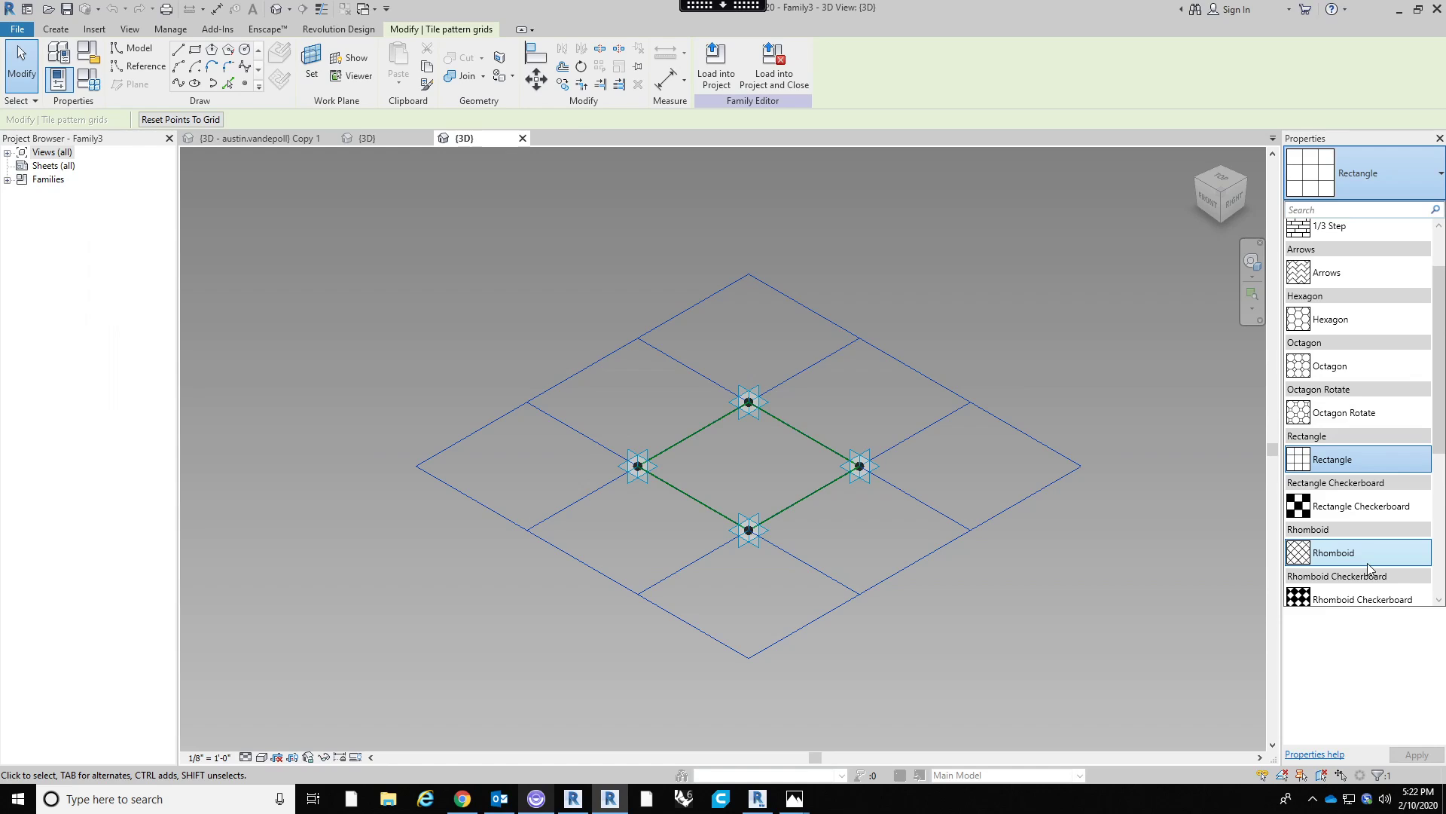
pyautogui.click(1367, 563)
pyautogui.moveTo(1063, 628); pyautogui.dragTo(789, 623, button='middle')
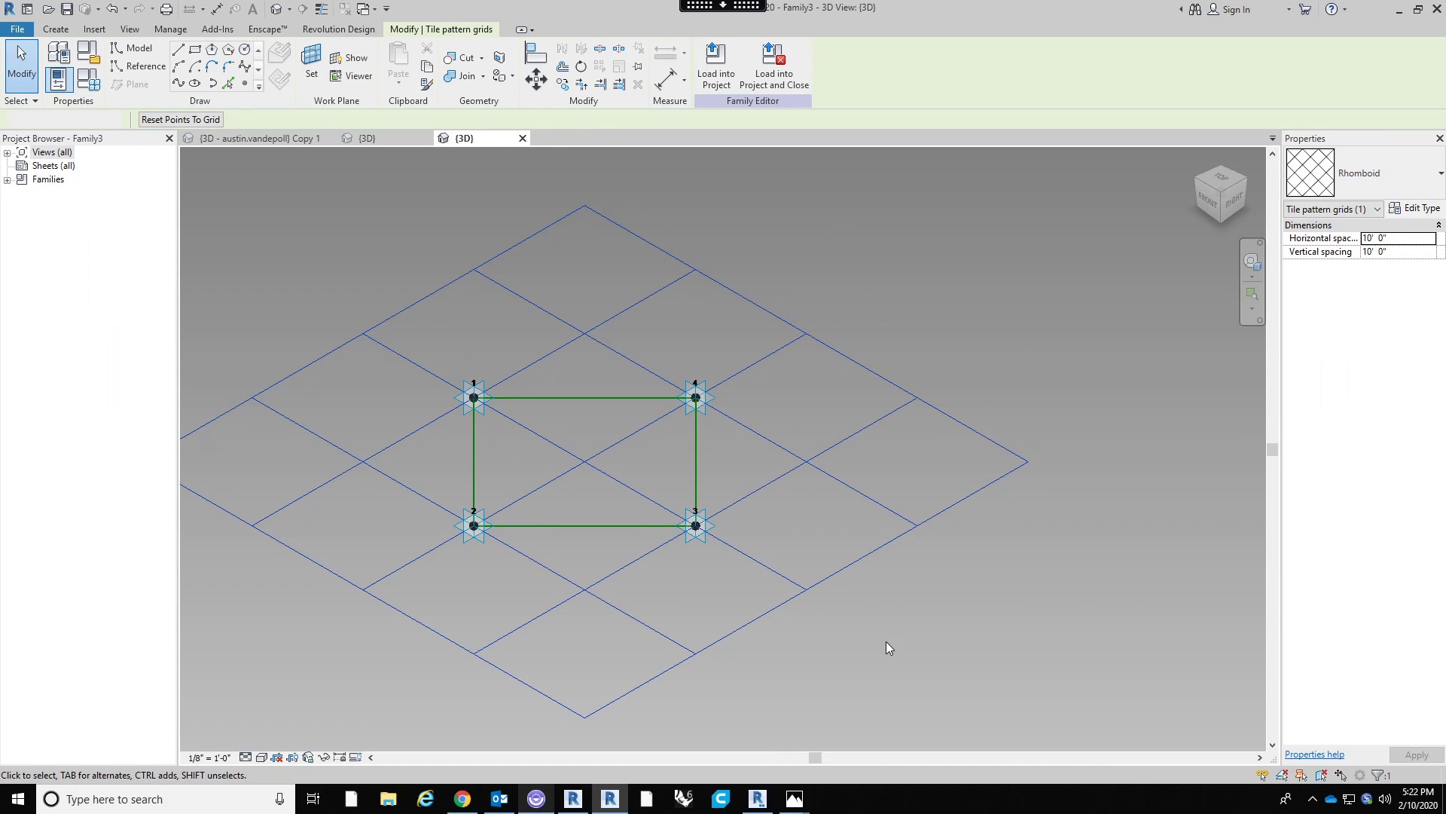
pyautogui.click(887, 641)
# Examine the rhomboid grid and its four adaptive points from different angles.
pyautogui.scroll(2, 390, 533)
pyautogui.keyDown('shift'); pyautogui.moveTo(789, 506); pyautogui.dragTo(524, 280, button='middle'); pyautogui.keyUp('shift')
pyautogui.keyDown('shift'); pyautogui.moveTo(764, 449); pyautogui.dragTo(689, 549, button='middle'); pyautogui.keyUp('shift')
pyautogui.scroll(-1, 689, 550)
pyautogui.moveTo(688, 614); pyautogui.dragTo(726, 516, button='middle')
pyautogui.scroll(-3, 726, 516)
pyautogui.moveTo(766, 631); pyautogui.dragTo(768, 577, button='middle')
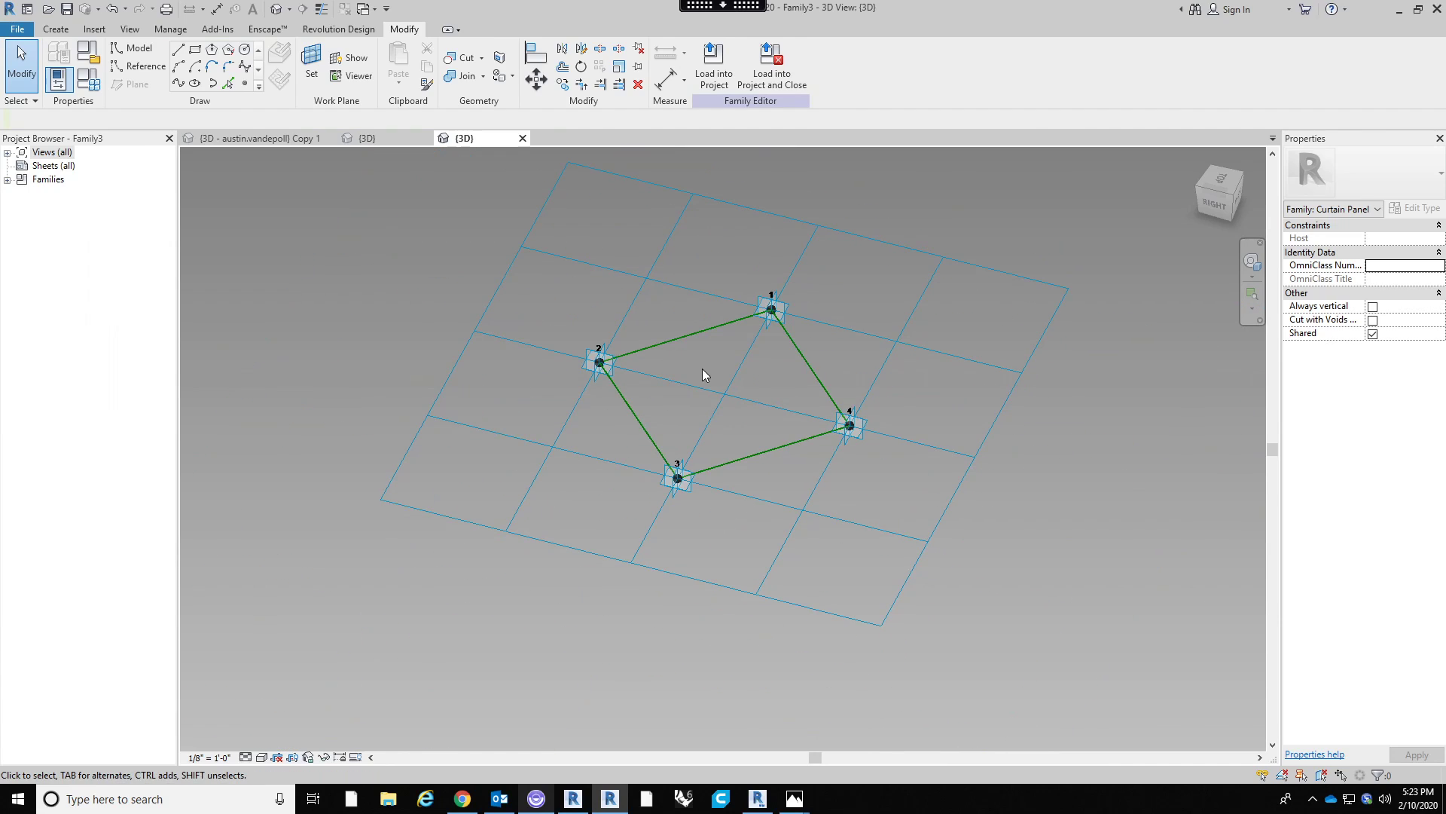
# Set the work plane to the horizontal reference plane of adaptive point 1.
pyautogui.scroll(1, 708, 364)
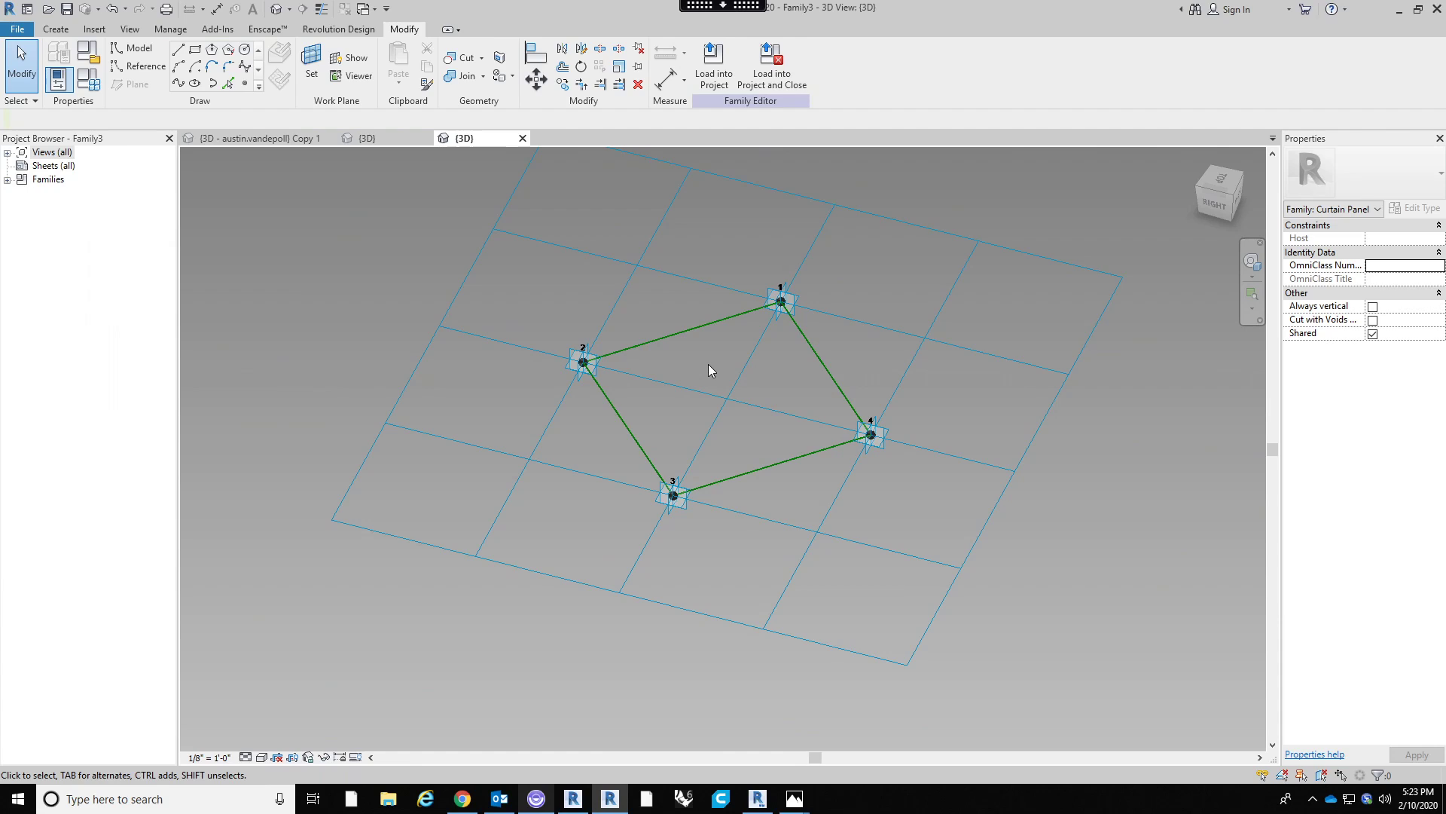
pyautogui.scroll(1, 806, 298)
pyautogui.keyDown('shift'); pyautogui.moveTo(863, 335); pyautogui.dragTo(956, 375, button='middle'); pyautogui.keyUp('shift')
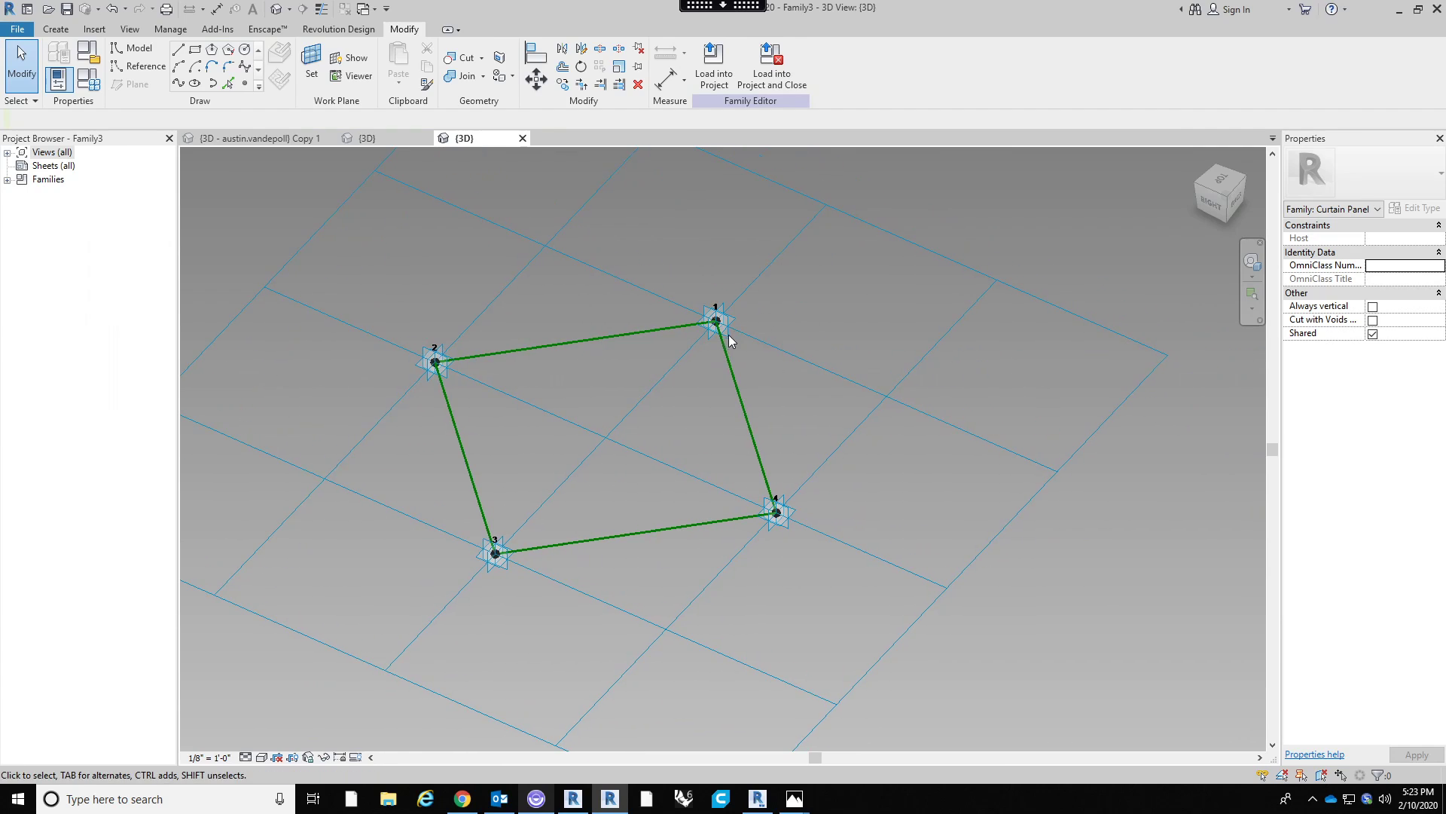
pyautogui.scroll(1, 728, 339)
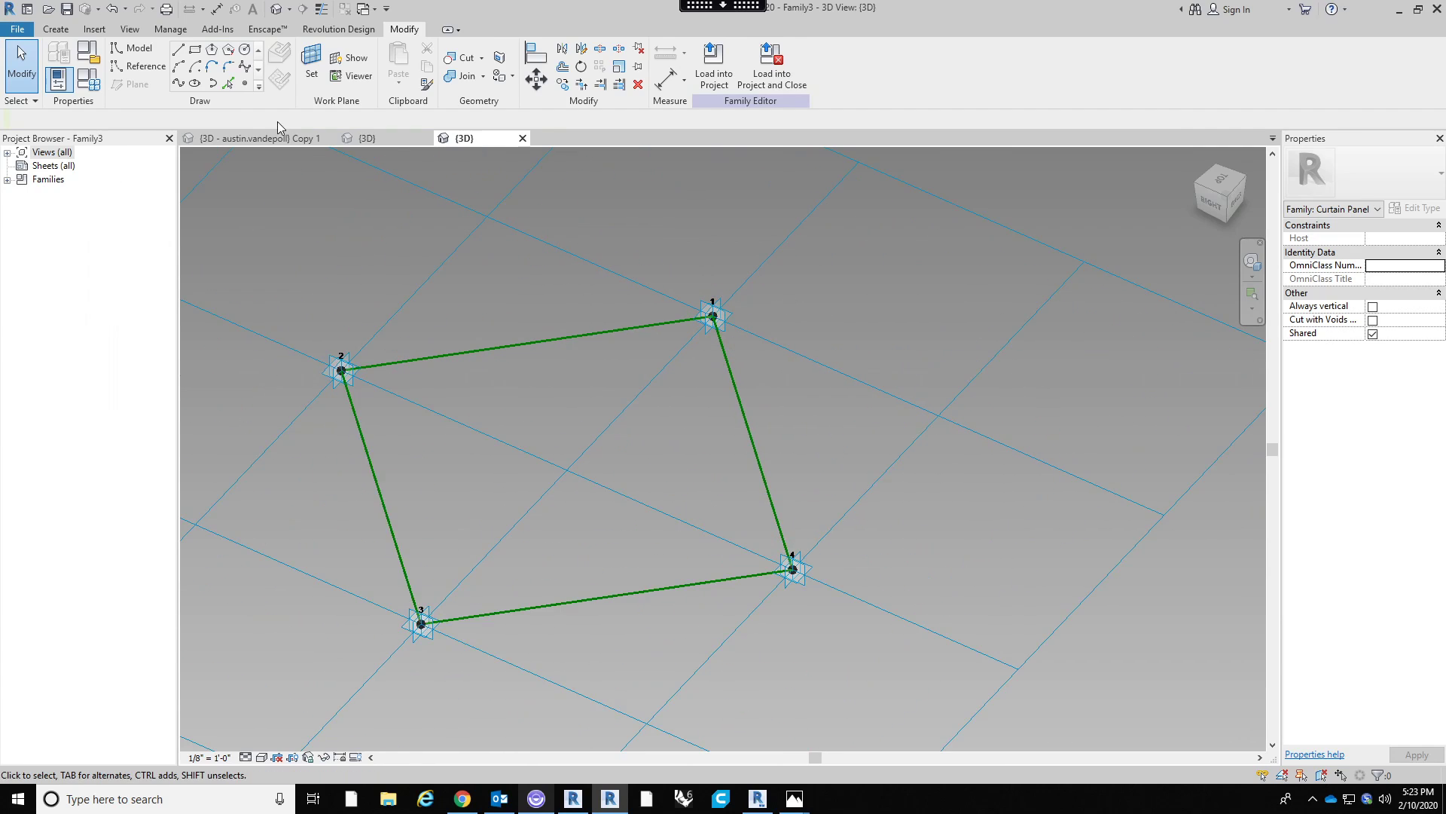
pyautogui.click(315, 75)
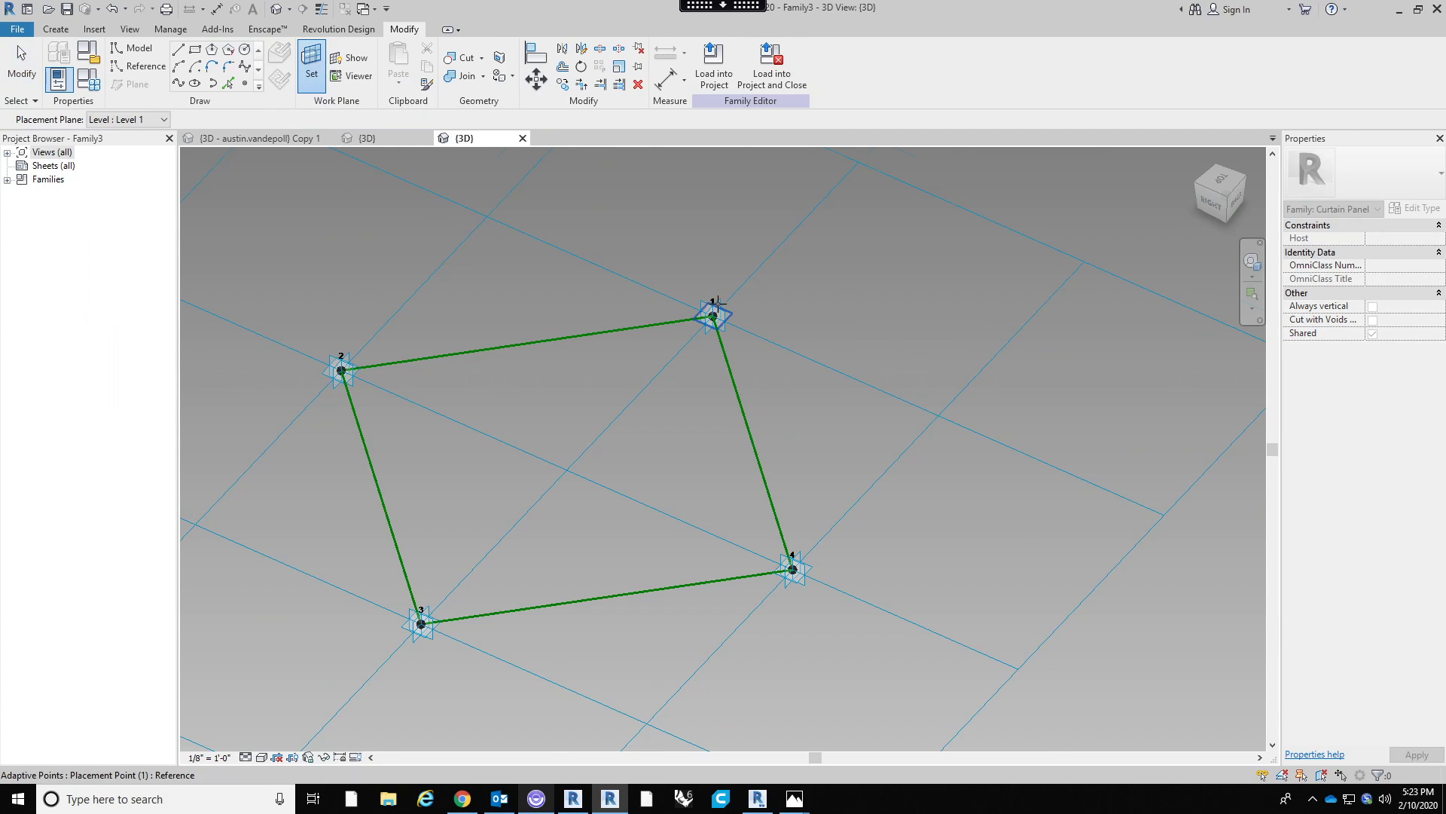
pyautogui.scroll(2, 730, 313)
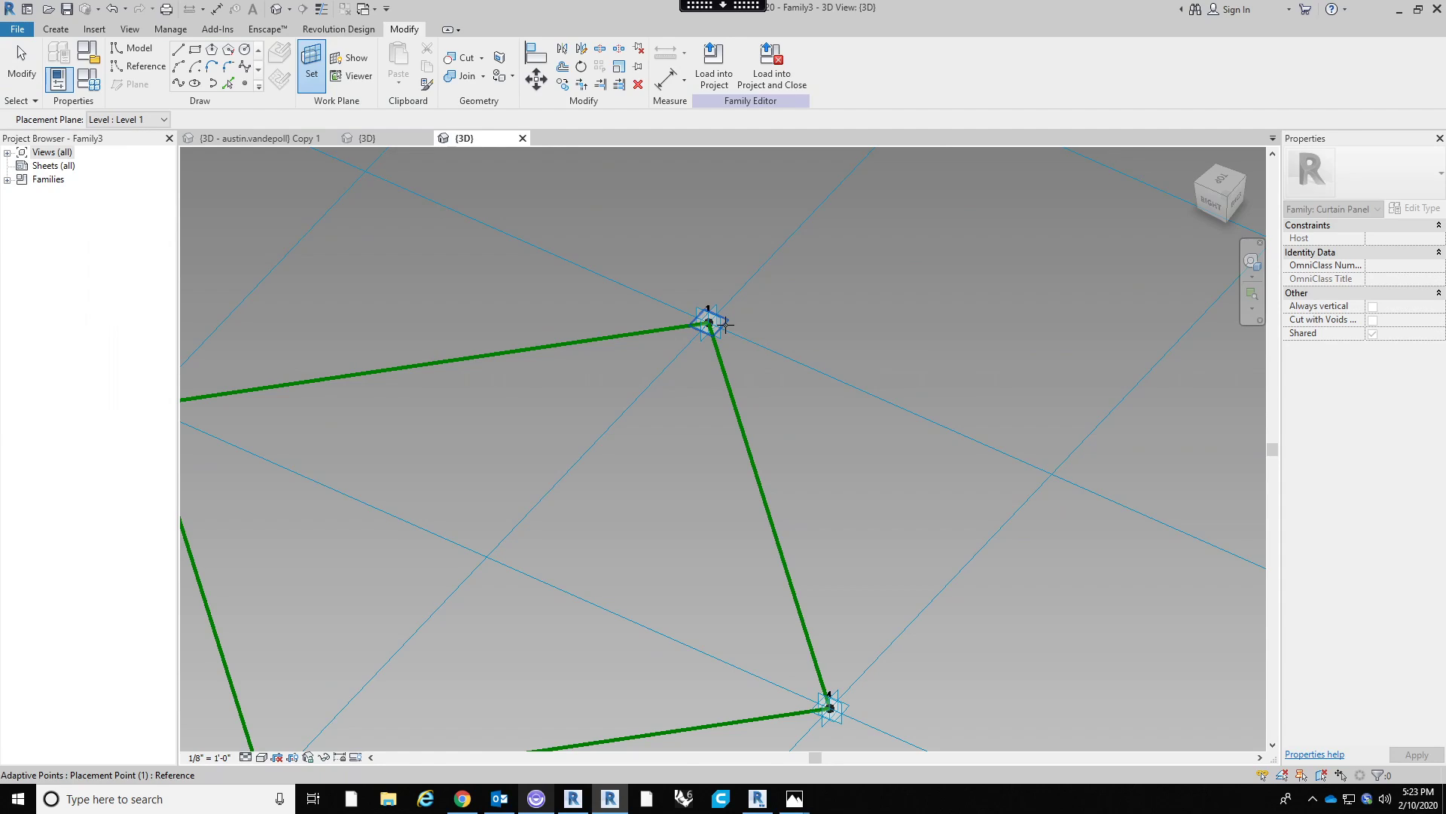
pyautogui.press('Escape')
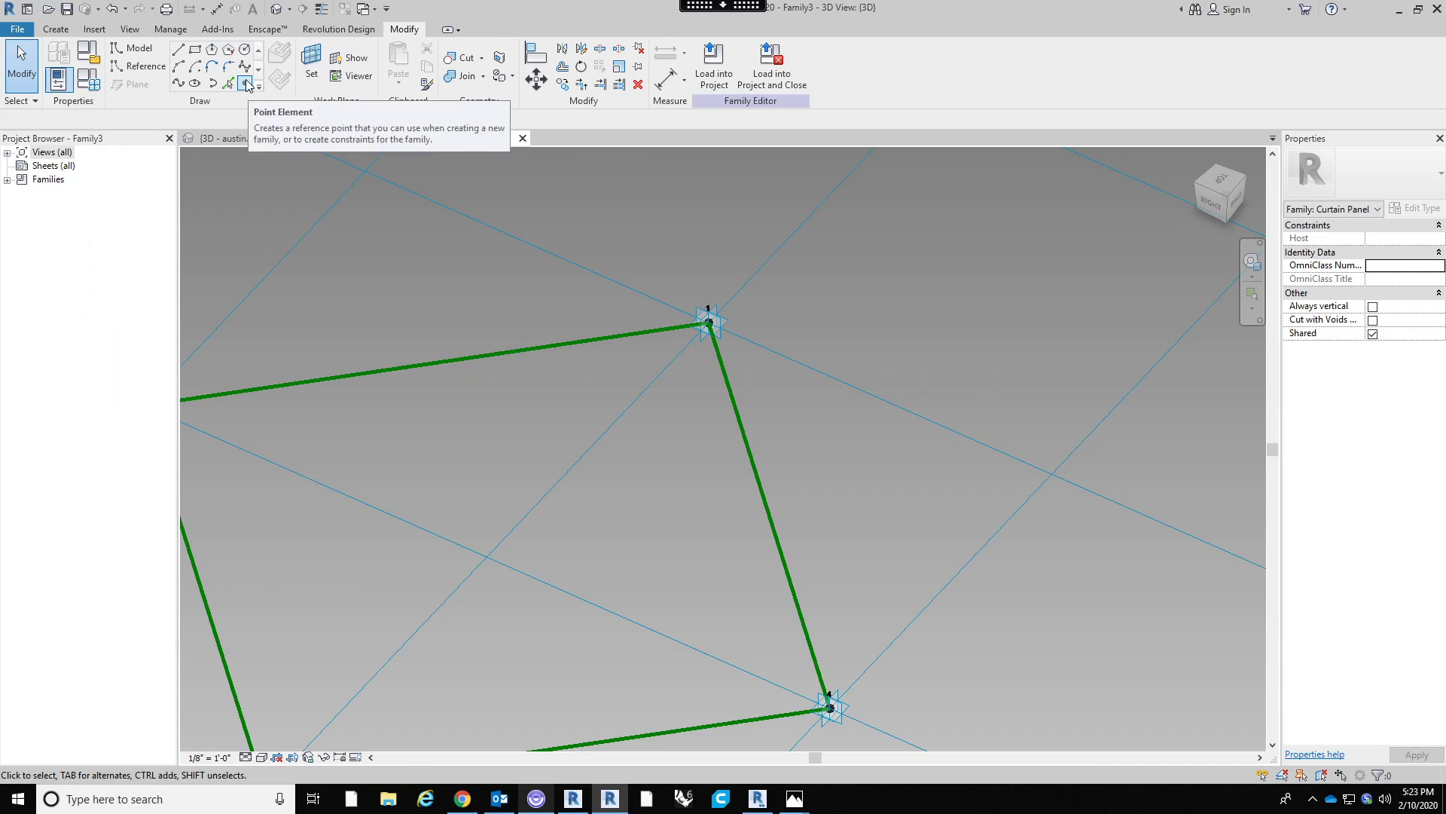
# Place a reference point element directly on adaptive point 1 and finish placing points.
pyautogui.click(248, 88)
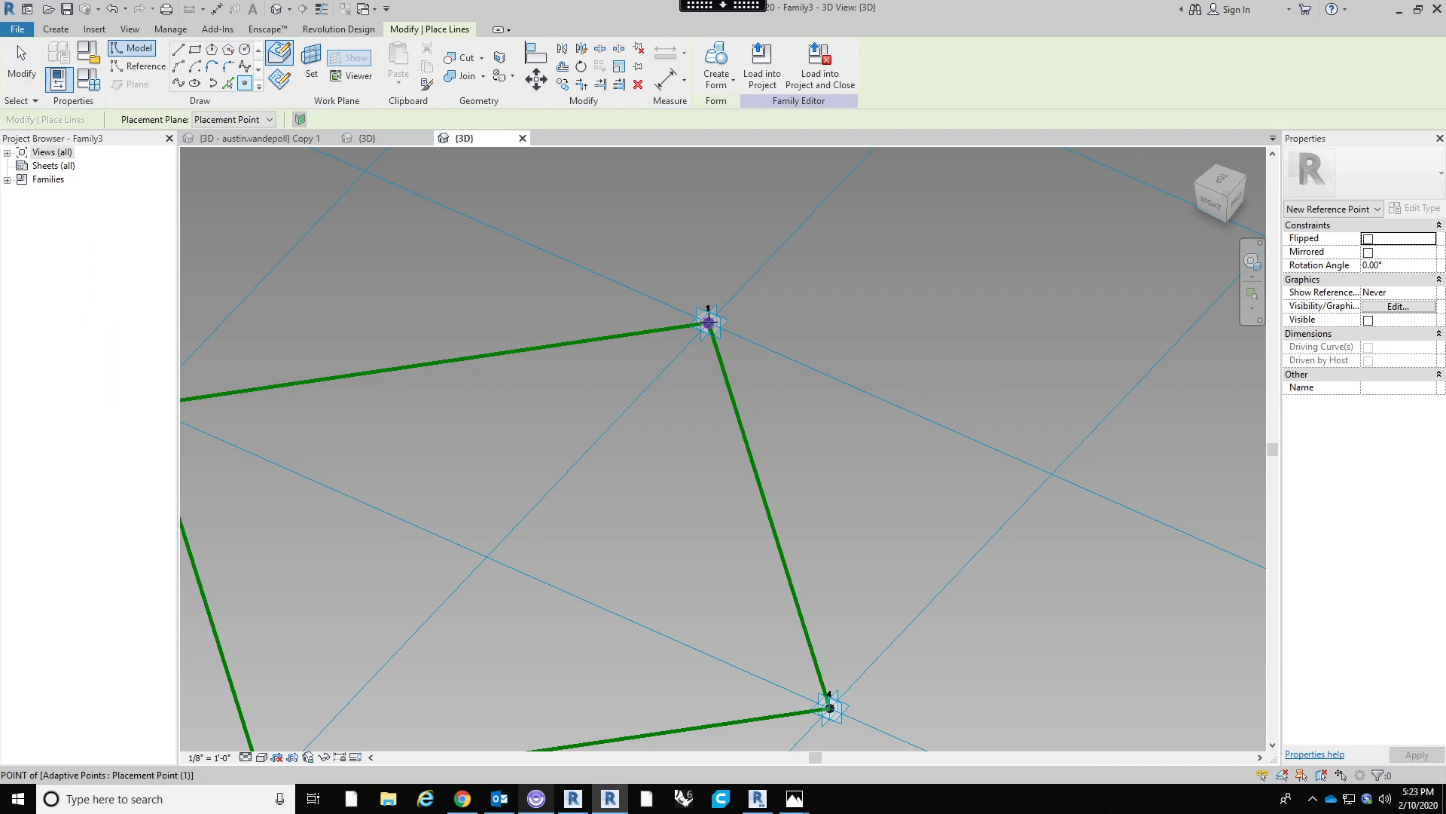
pyautogui.click(209, 258)
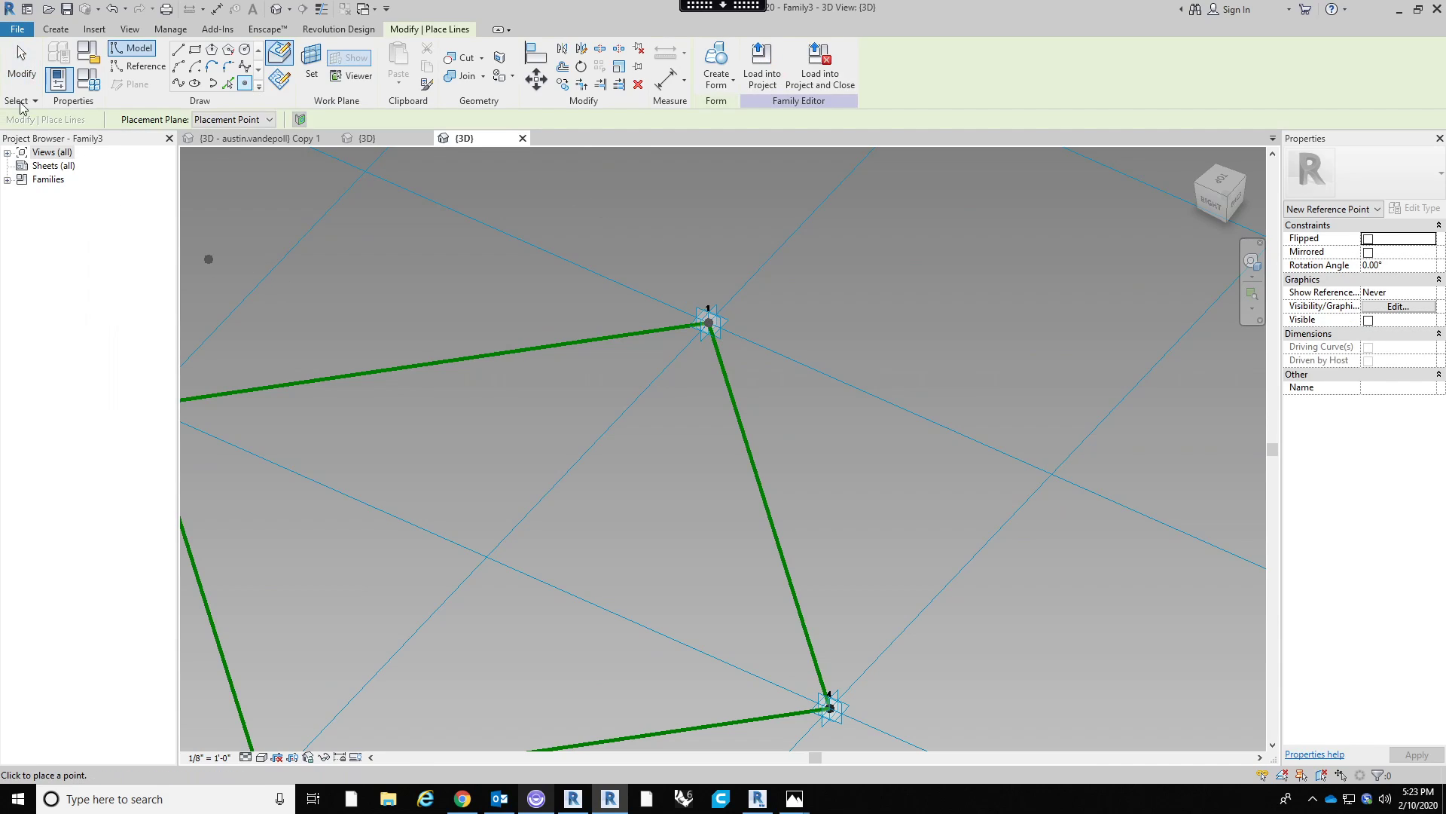
pyautogui.click(11, 73)
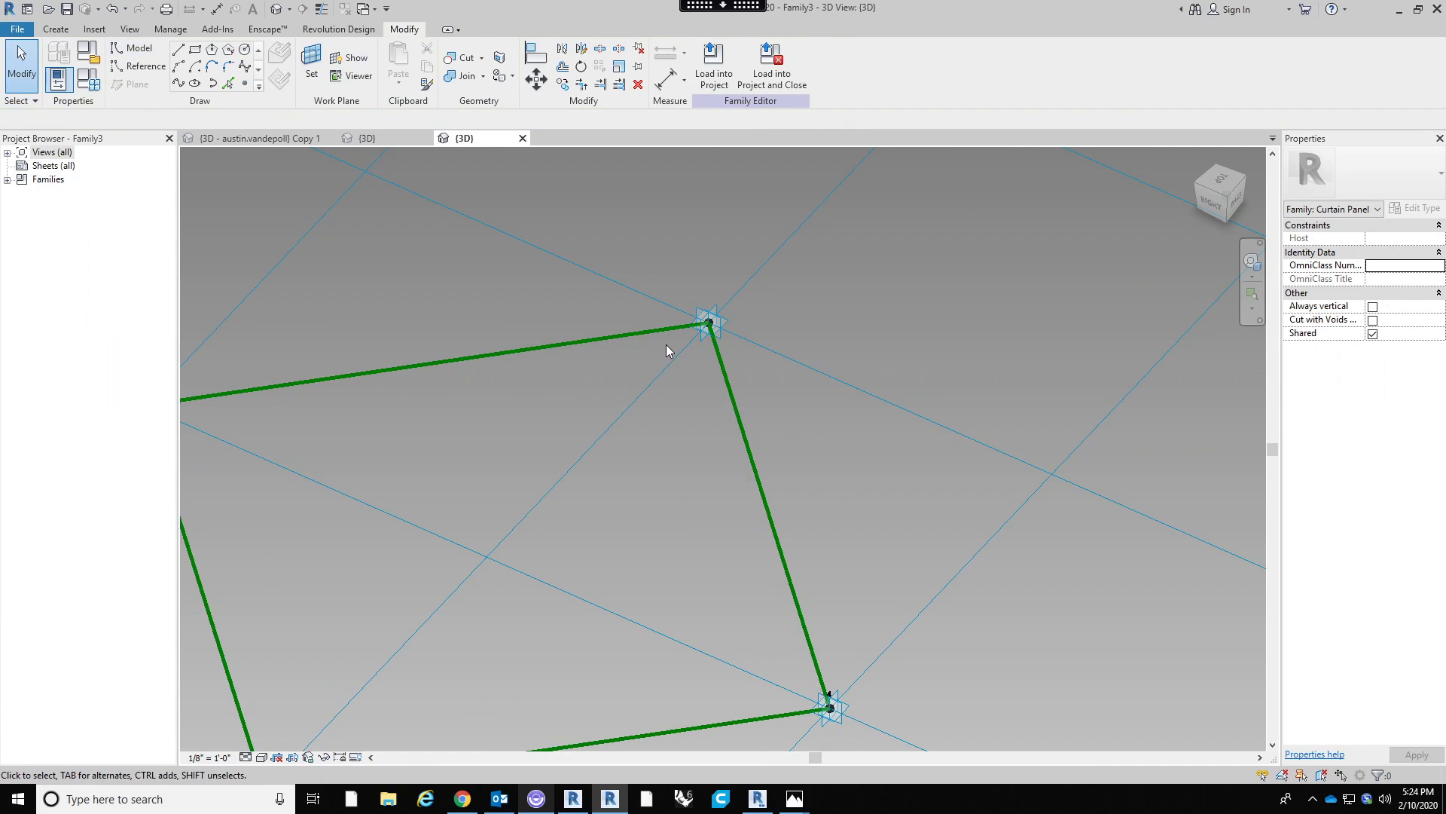
# Select the reference point hosted on adaptive point 1, cycling past the overlapping elements, and set its offset to 1' 0".
pyautogui.click(711, 329)
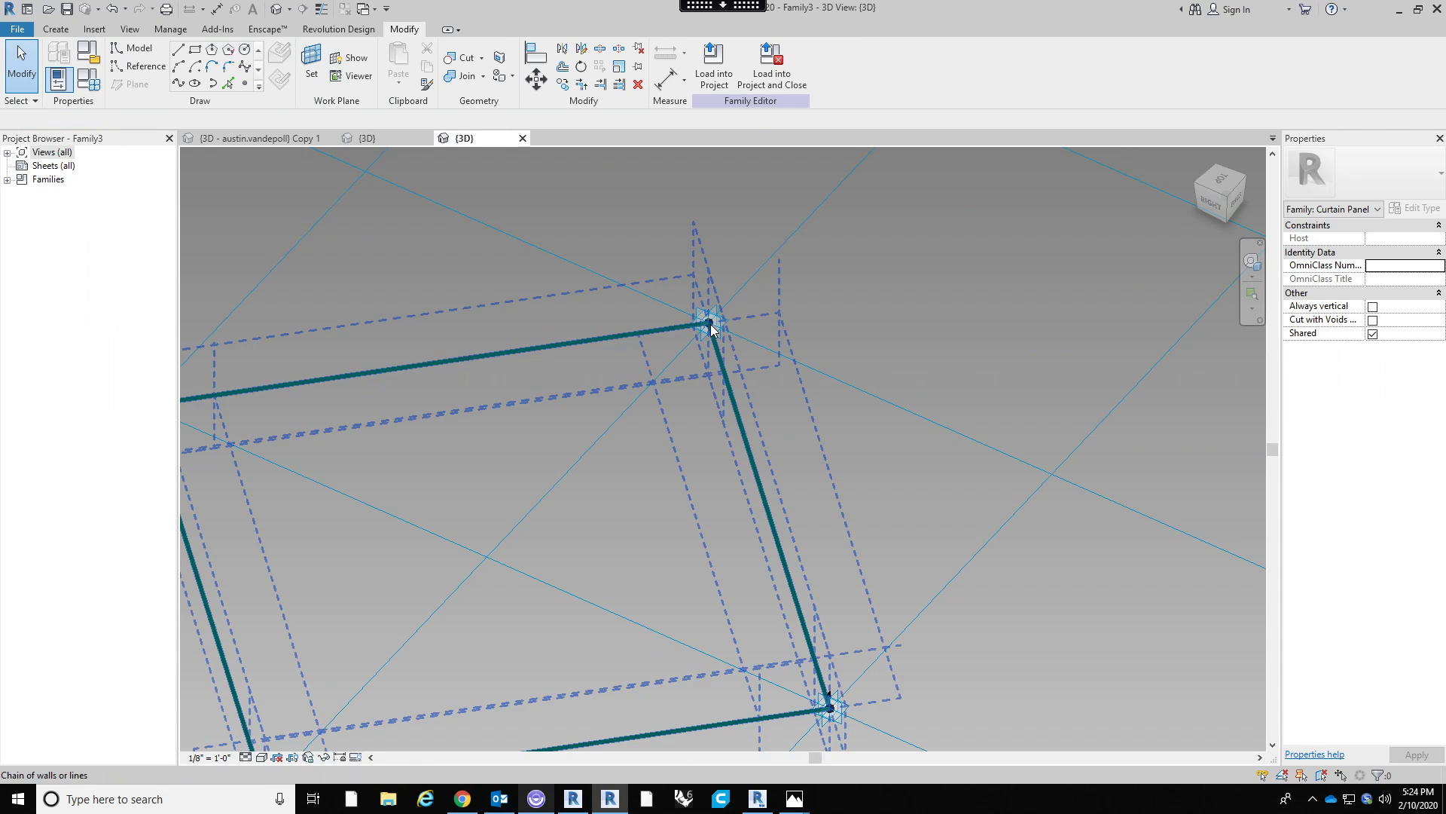
pyautogui.press('Escape')
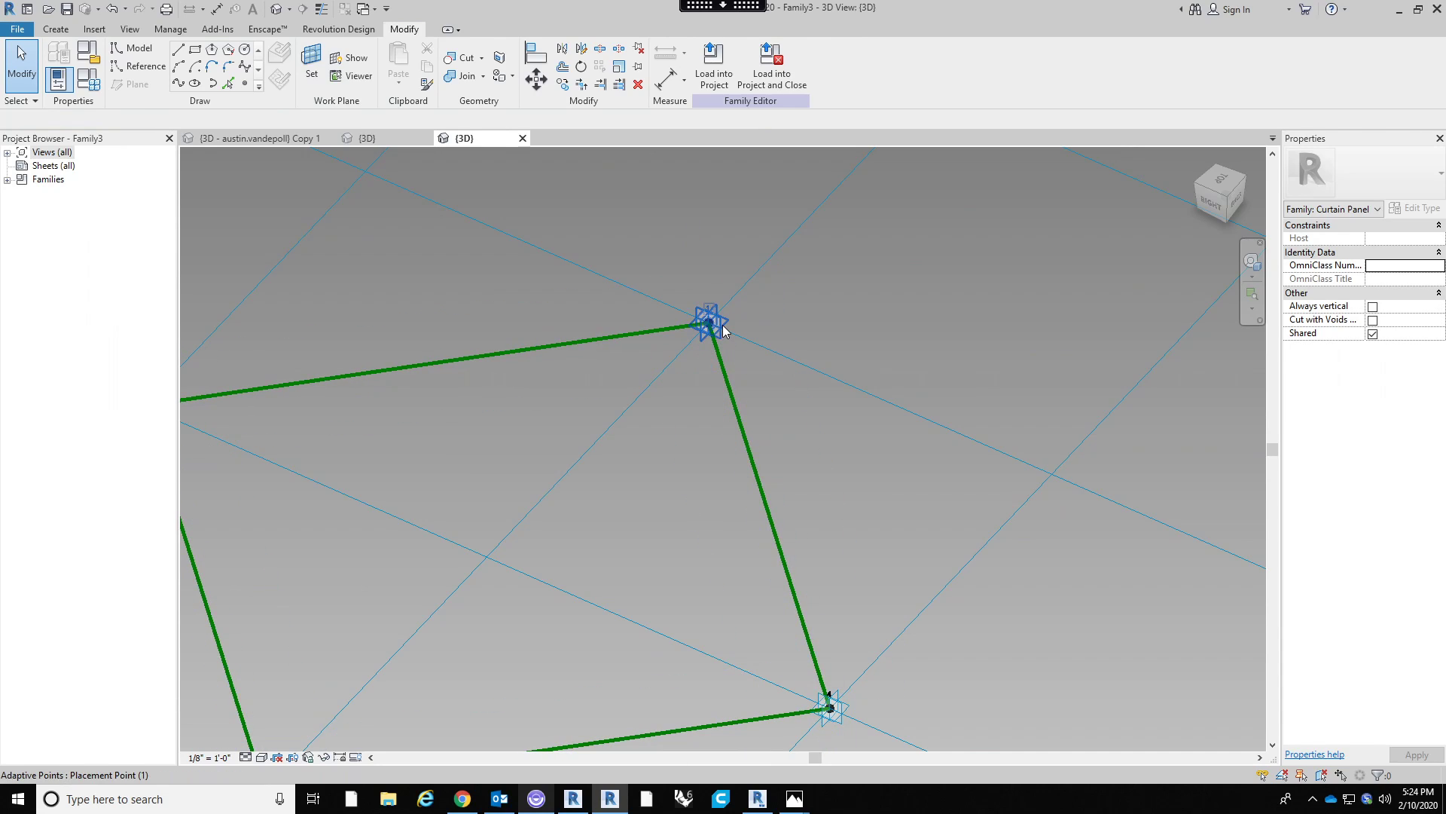
pyautogui.press('Tab')
pyautogui.click(710, 328)
pyautogui.press('Tab')
pyautogui.press('Tab')
pyautogui.press('Tab')
pyautogui.press('Tab')
pyautogui.press('Tab')
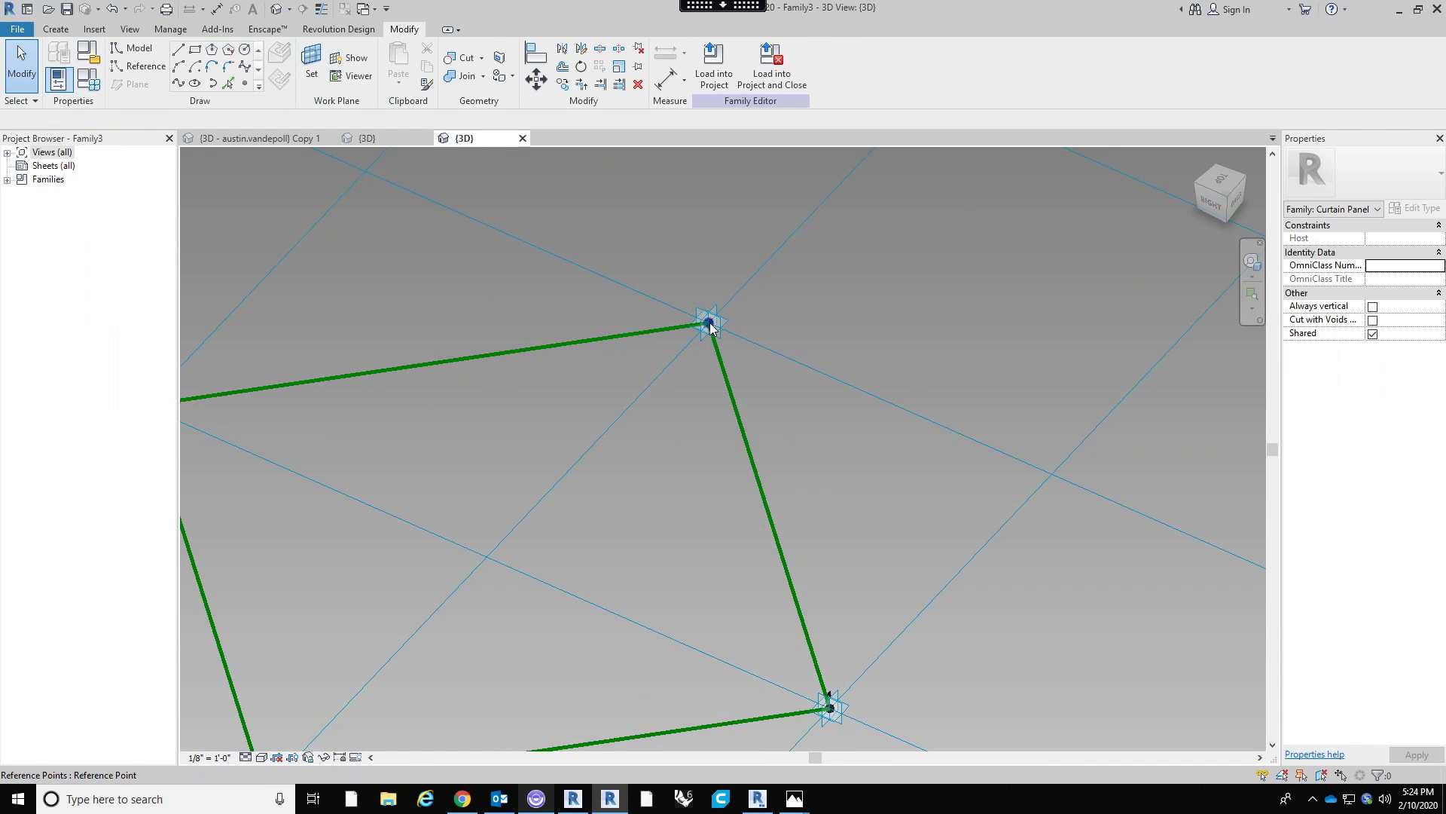
pyautogui.click(711, 326)
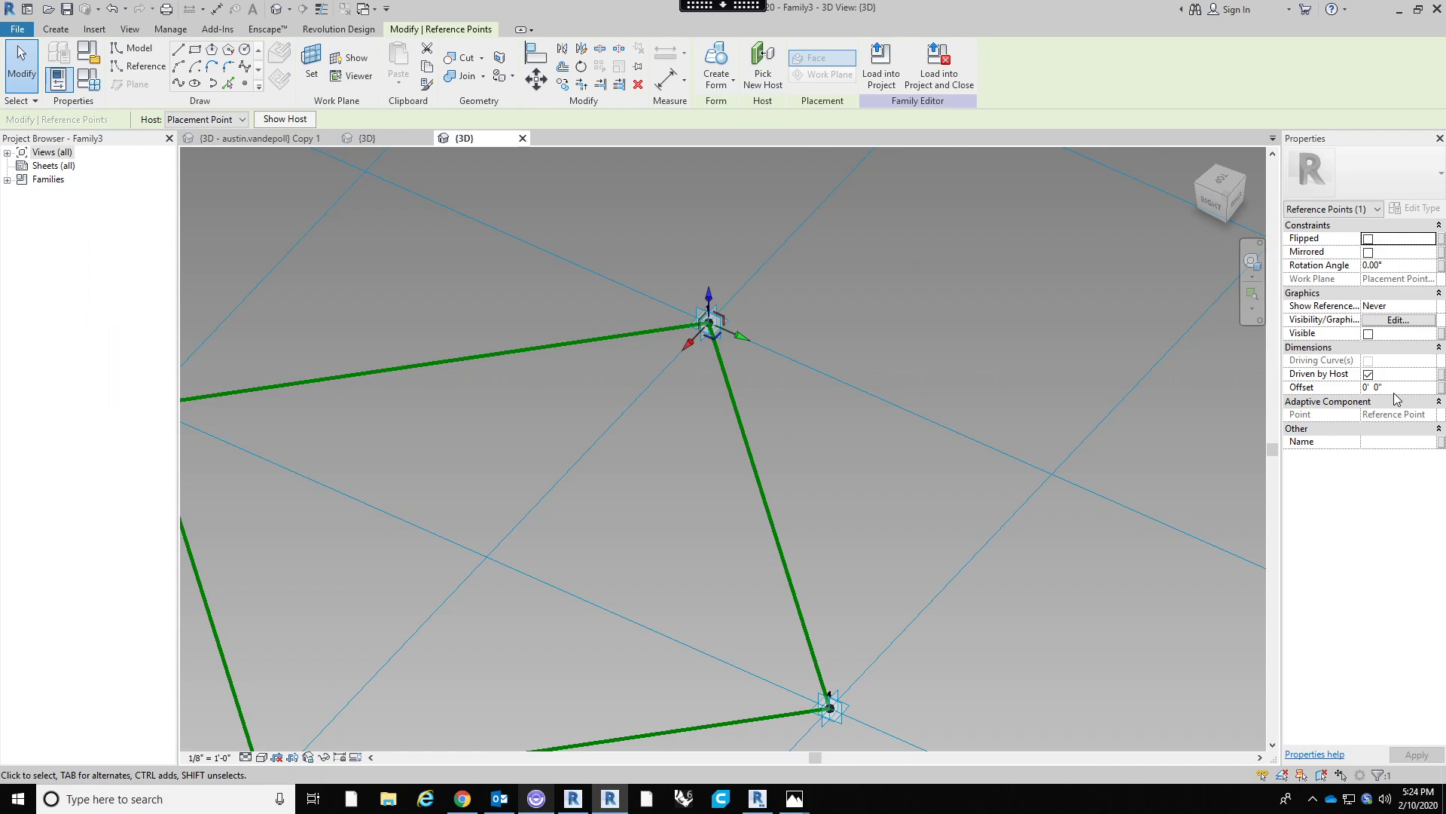
pyautogui.click(1391, 387)
pyautogui.write('1')
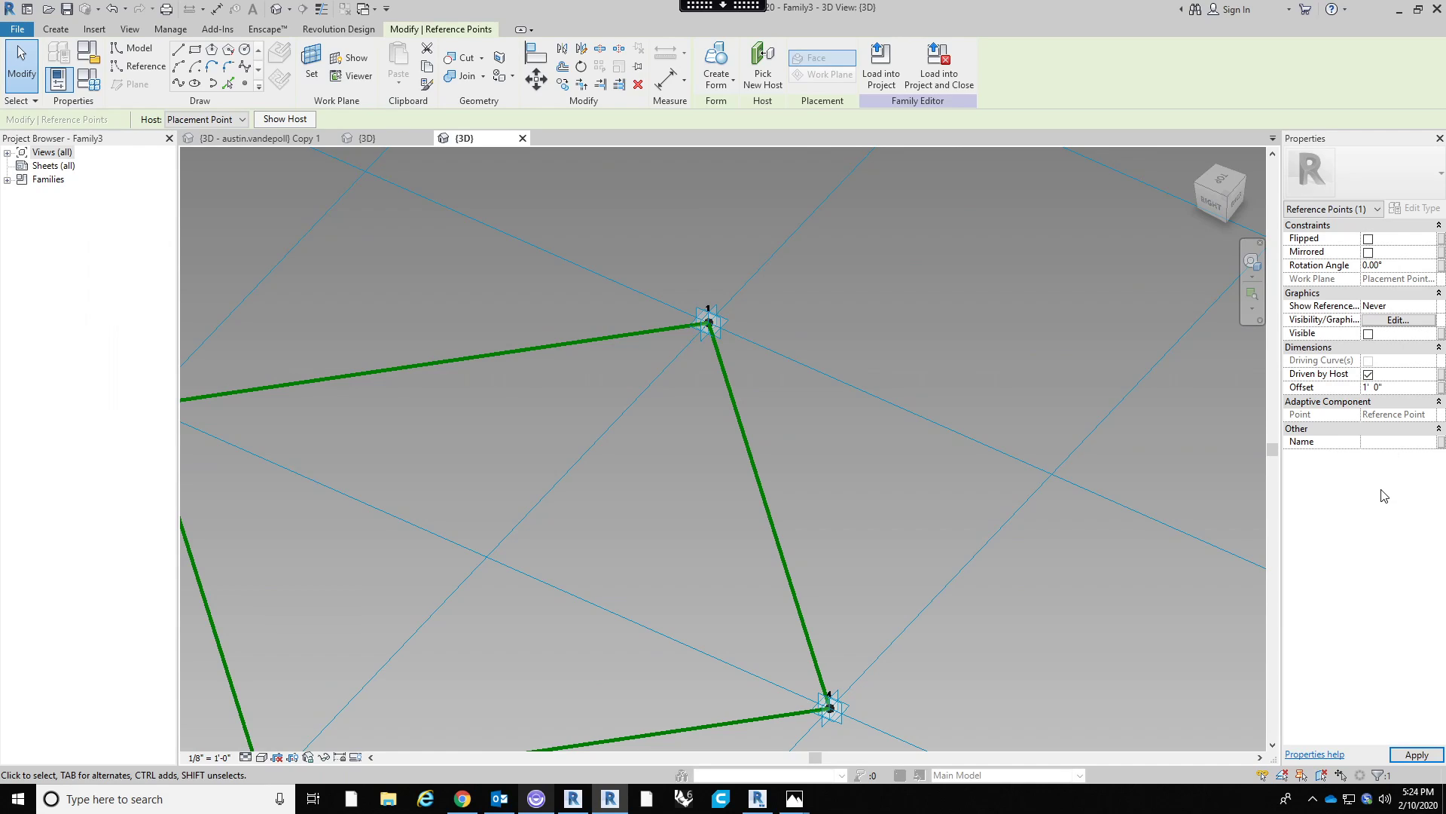
pyautogui.click(837, 545)
pyautogui.scroll(2, 727, 266)
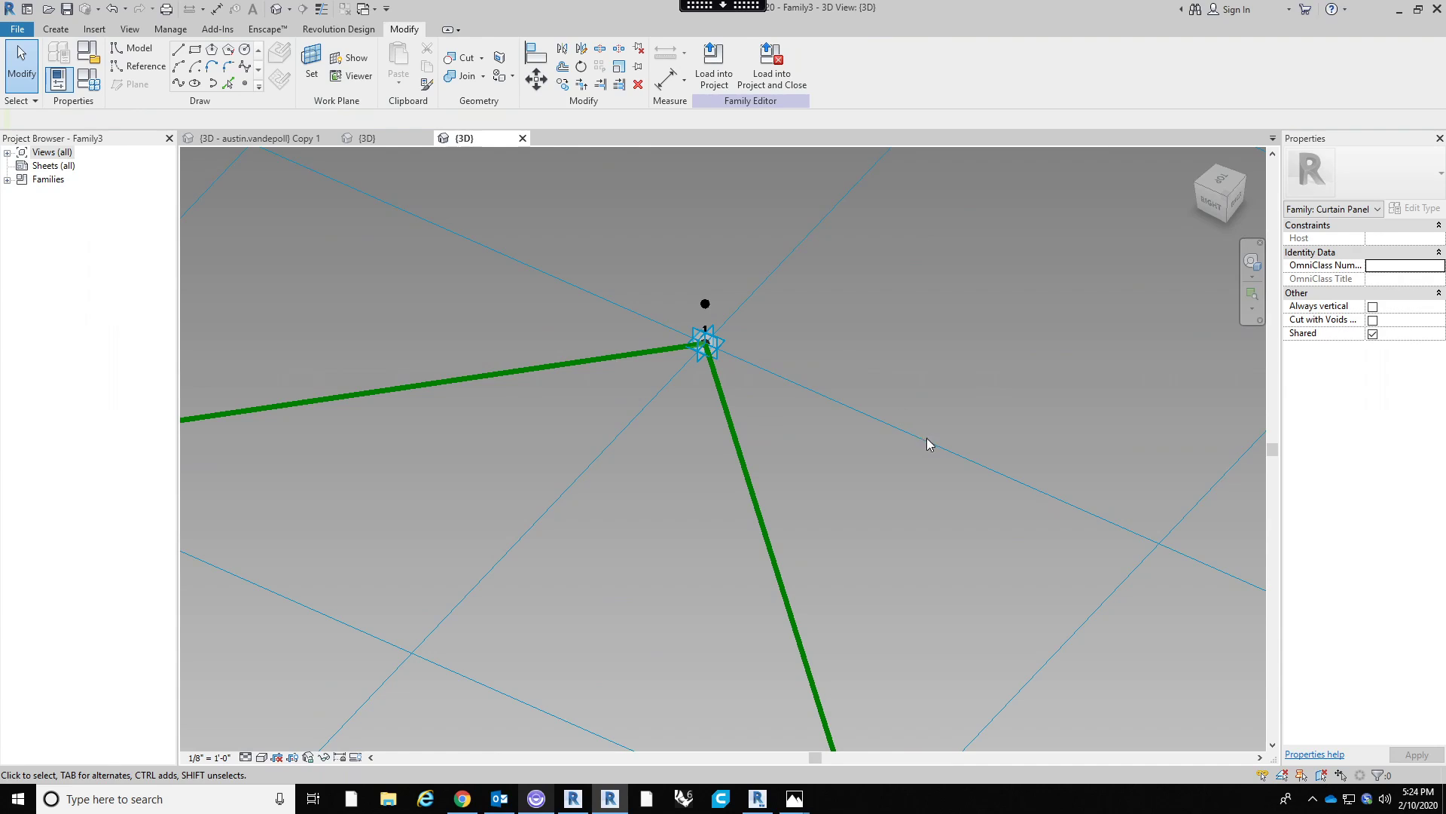
# Inspect the raised reference point above adaptive point 1 and its offset property.
pyautogui.scroll(-5, 942, 482)
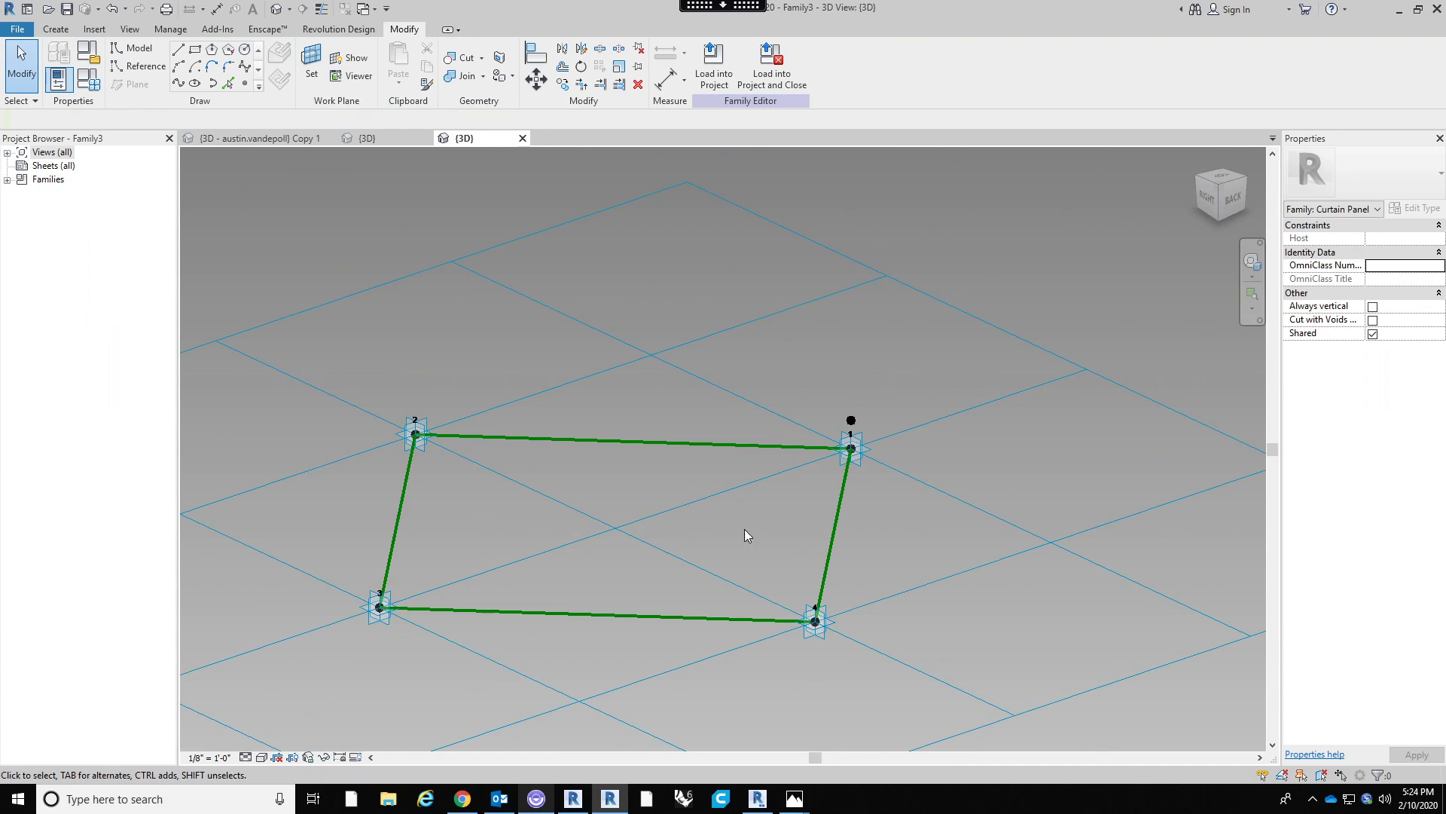
pyautogui.keyDown('shift'); pyautogui.moveTo(955, 421); pyautogui.dragTo(1032, 507, button='middle'); pyautogui.keyUp('shift')
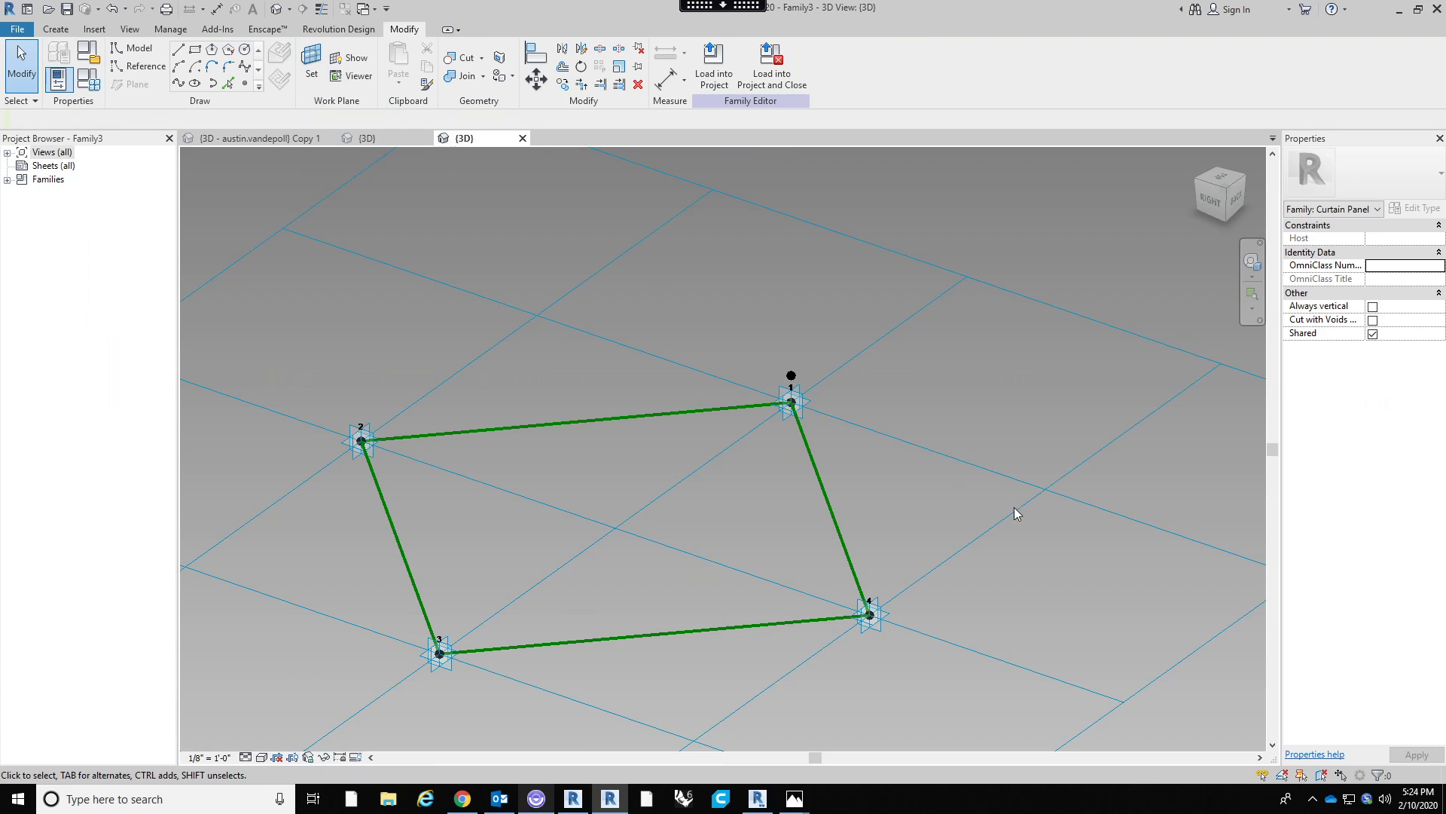
pyautogui.click(791, 384)
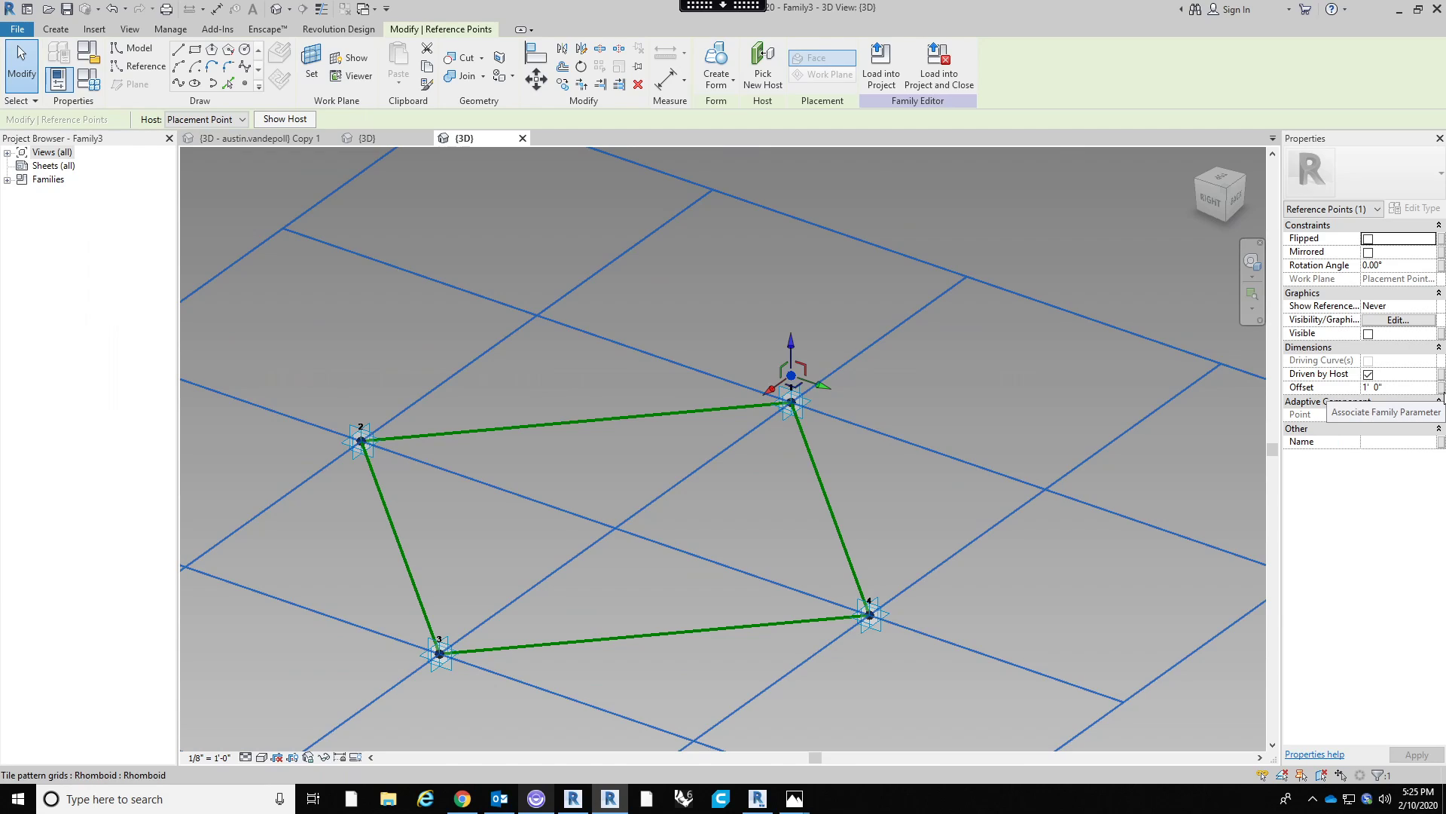
pyautogui.click(1018, 401)
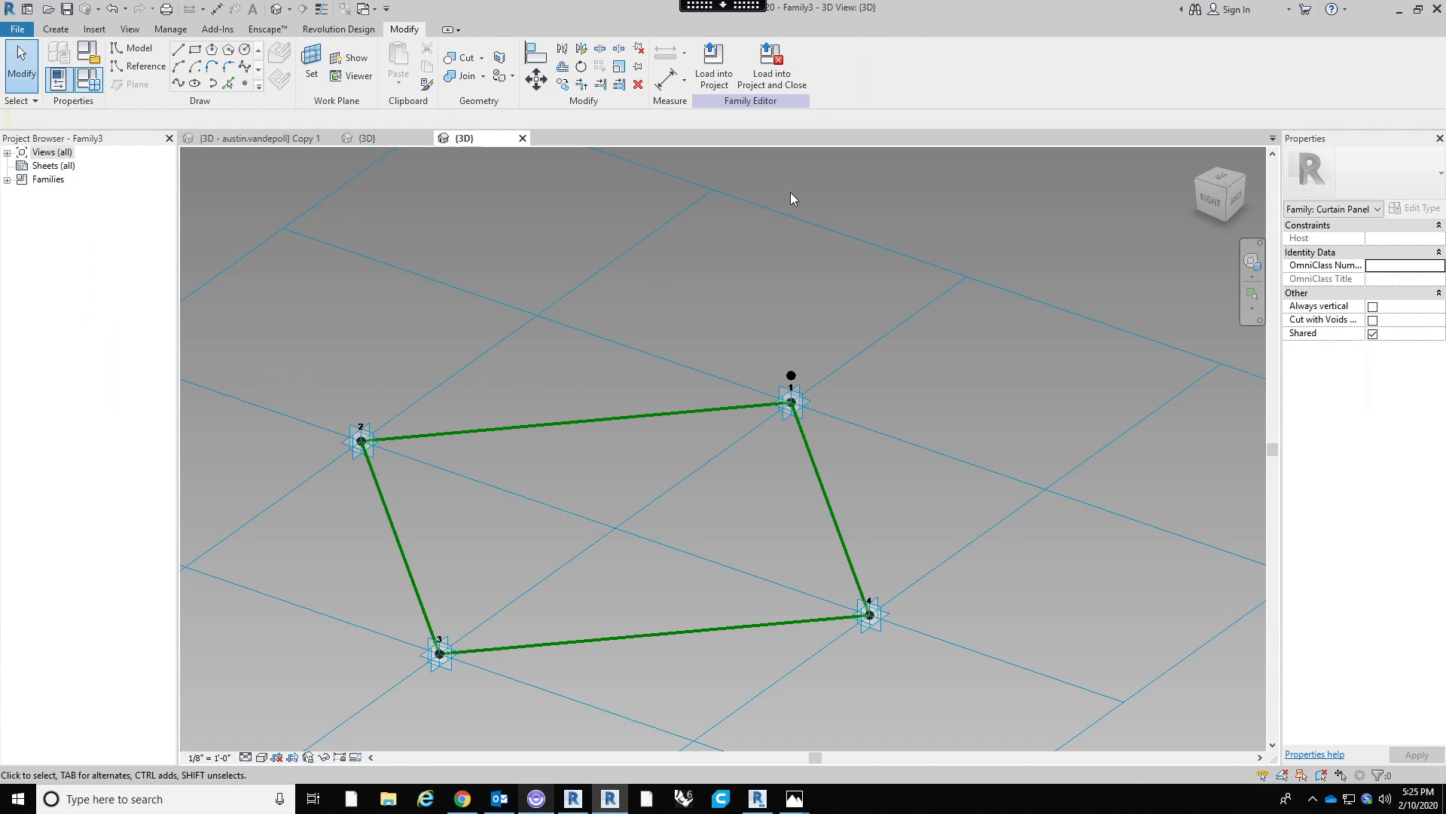
# Open the family types and start a new family parameter named Offset, kept as a type parameter.
pyautogui.click(92, 80)
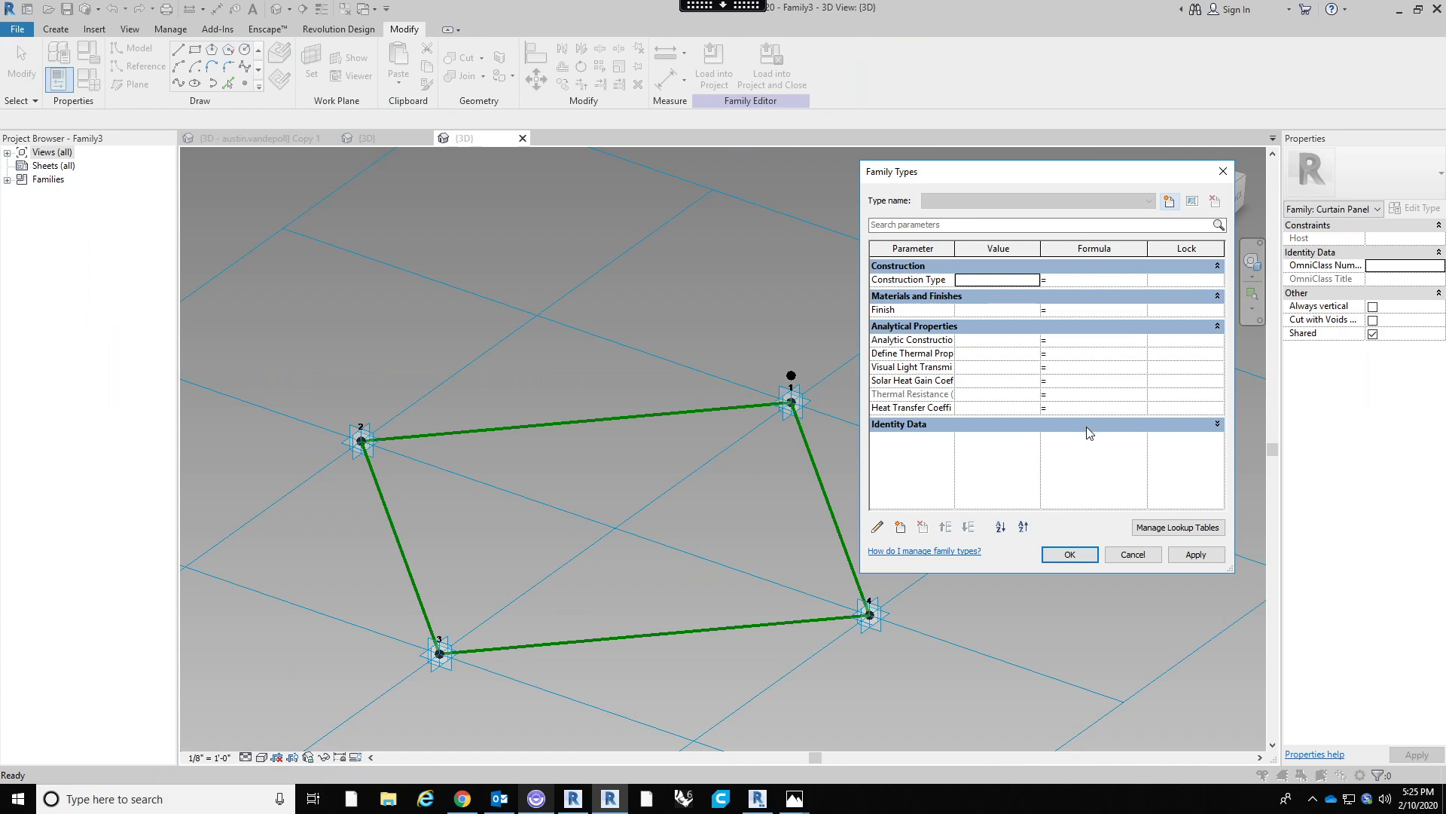
pyautogui.click(901, 527)
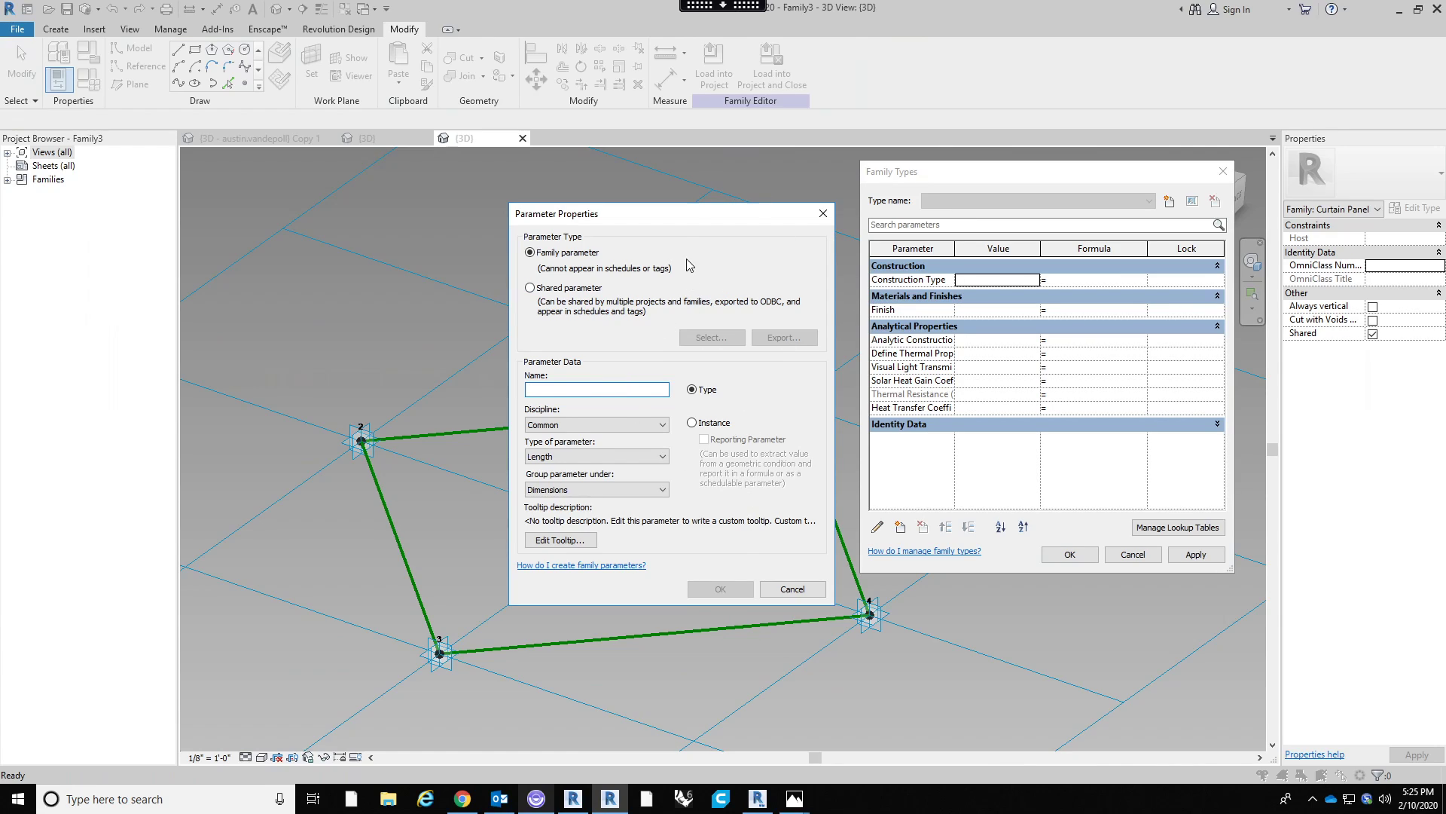
pyautogui.moveTo(673, 220); pyautogui.dragTo(629, 195)
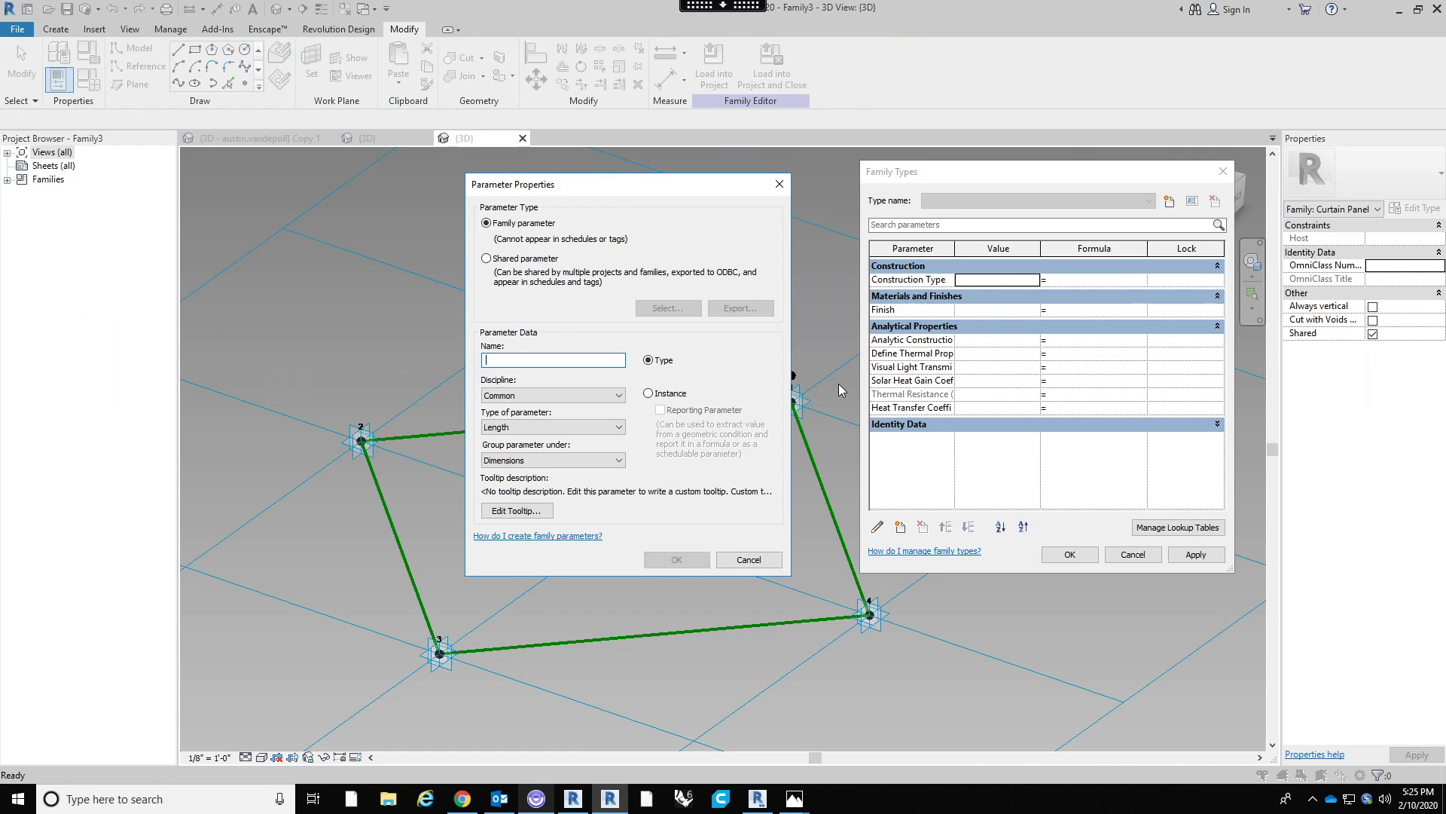
pyautogui.write('Offset')
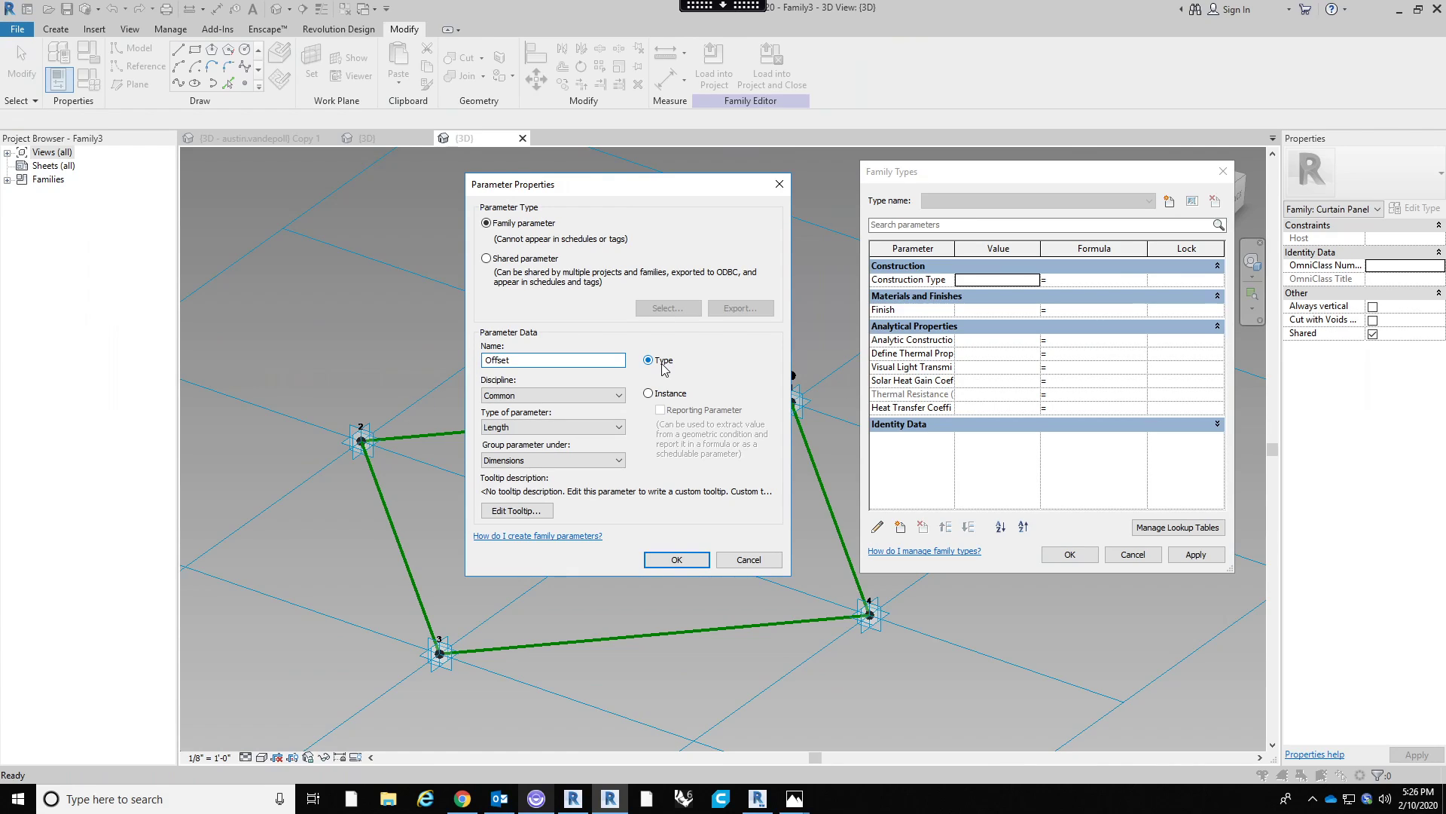
# Define the Offset parameter with discipline Common and type Length, grouped under Dimensions.
pyautogui.click(585, 397)
pyautogui.click(575, 410)
pyautogui.click(549, 429)
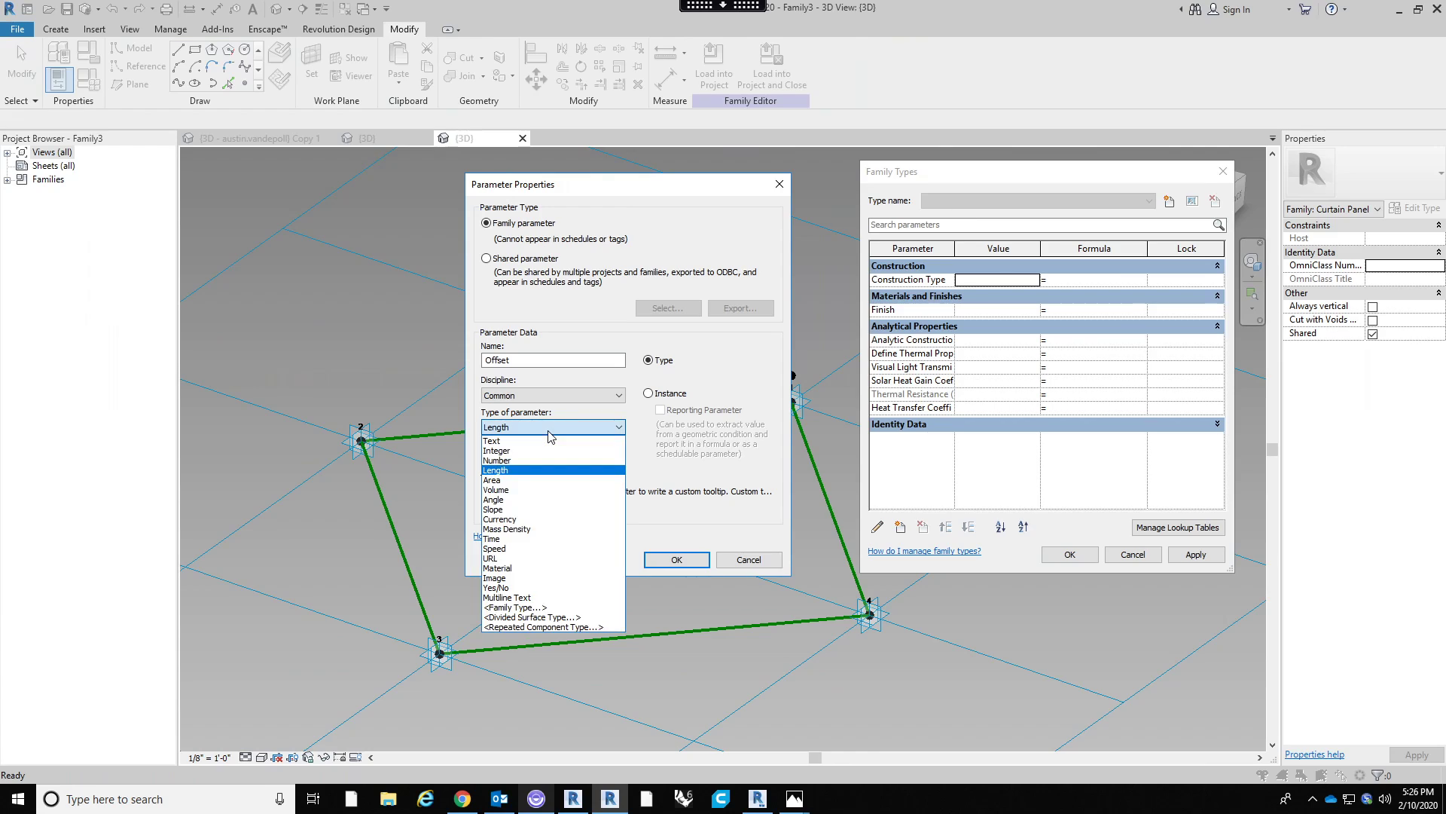
pyautogui.click(550, 431)
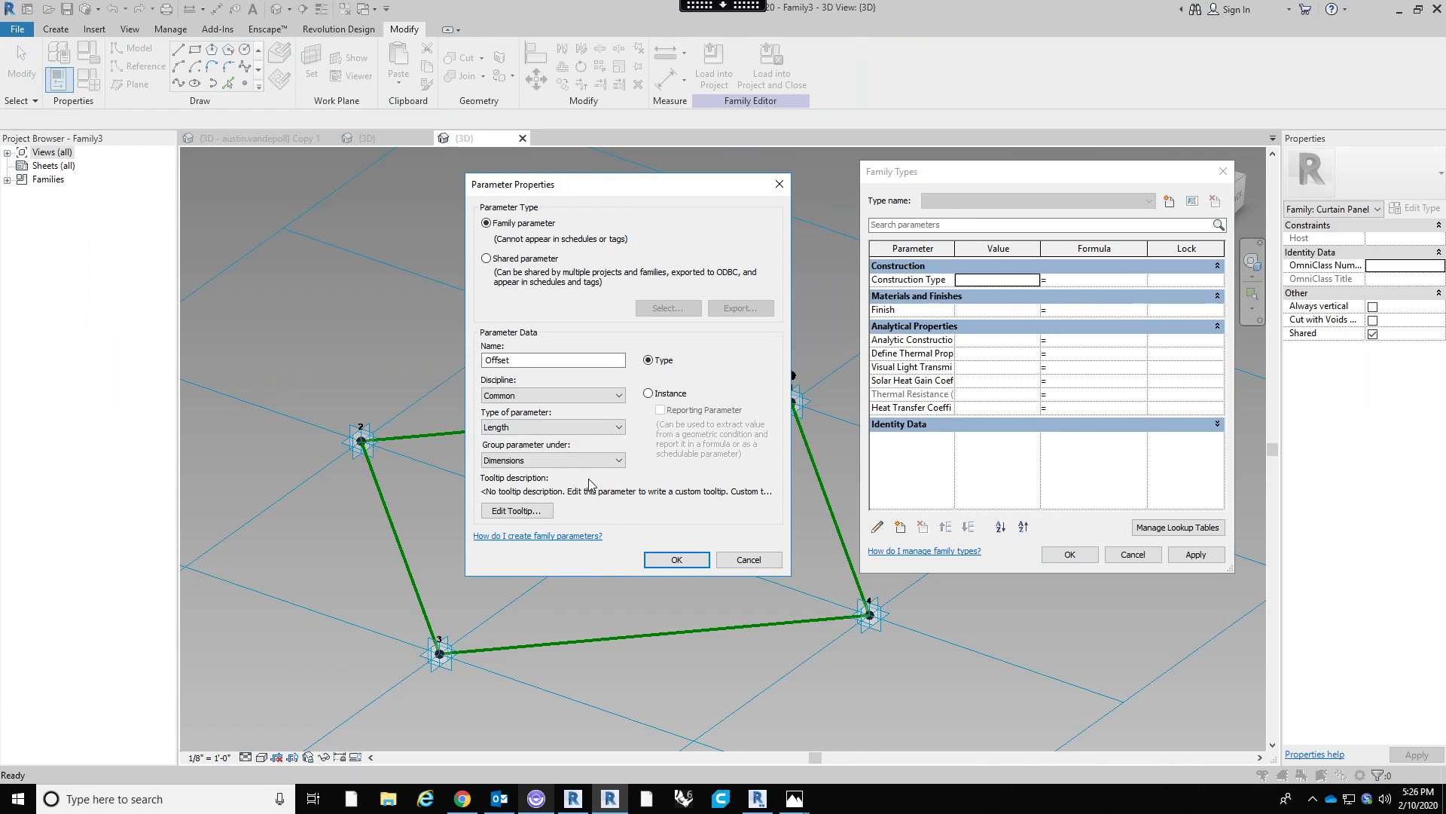
pyautogui.click(544, 459)
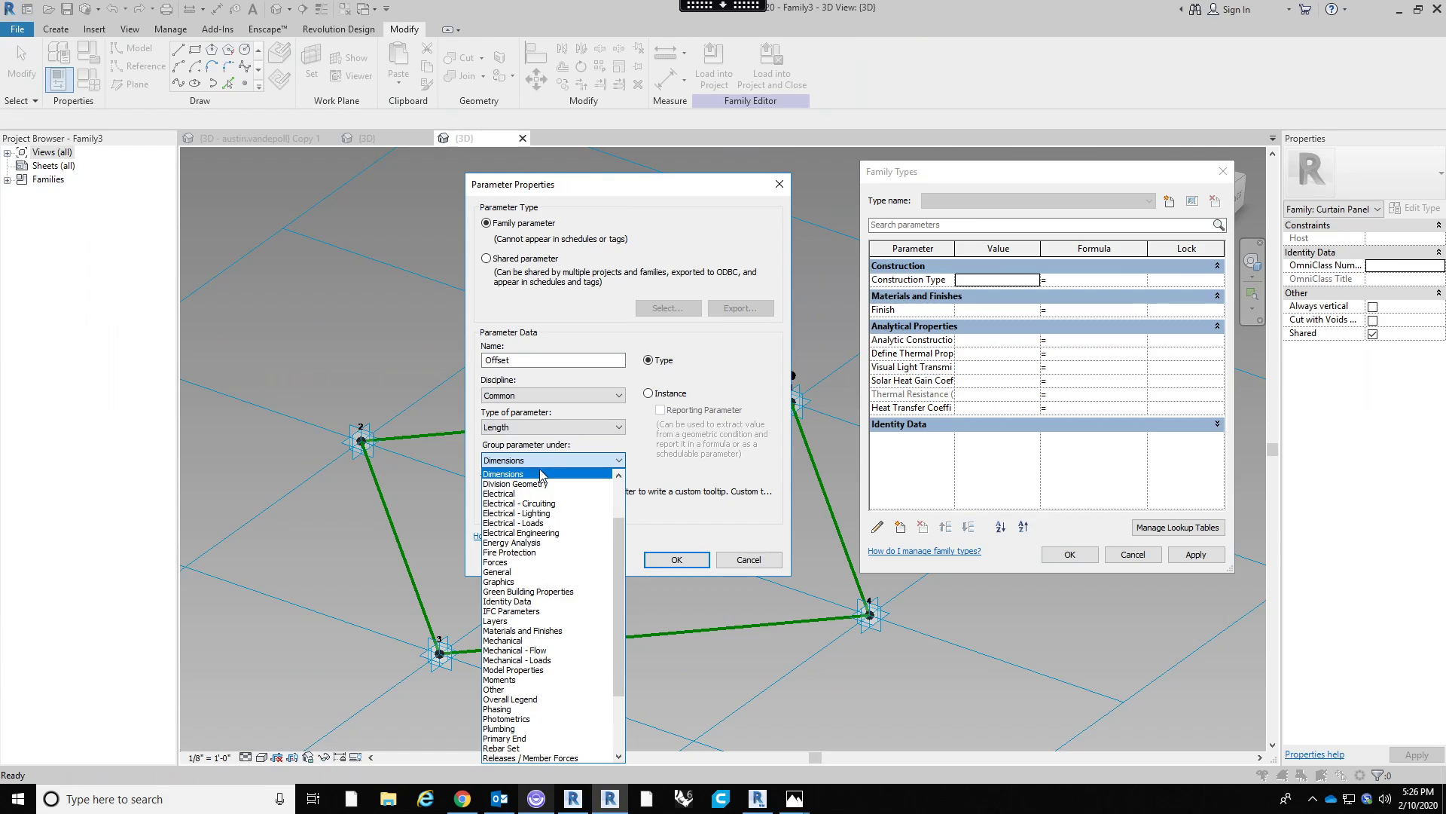
pyautogui.click(541, 474)
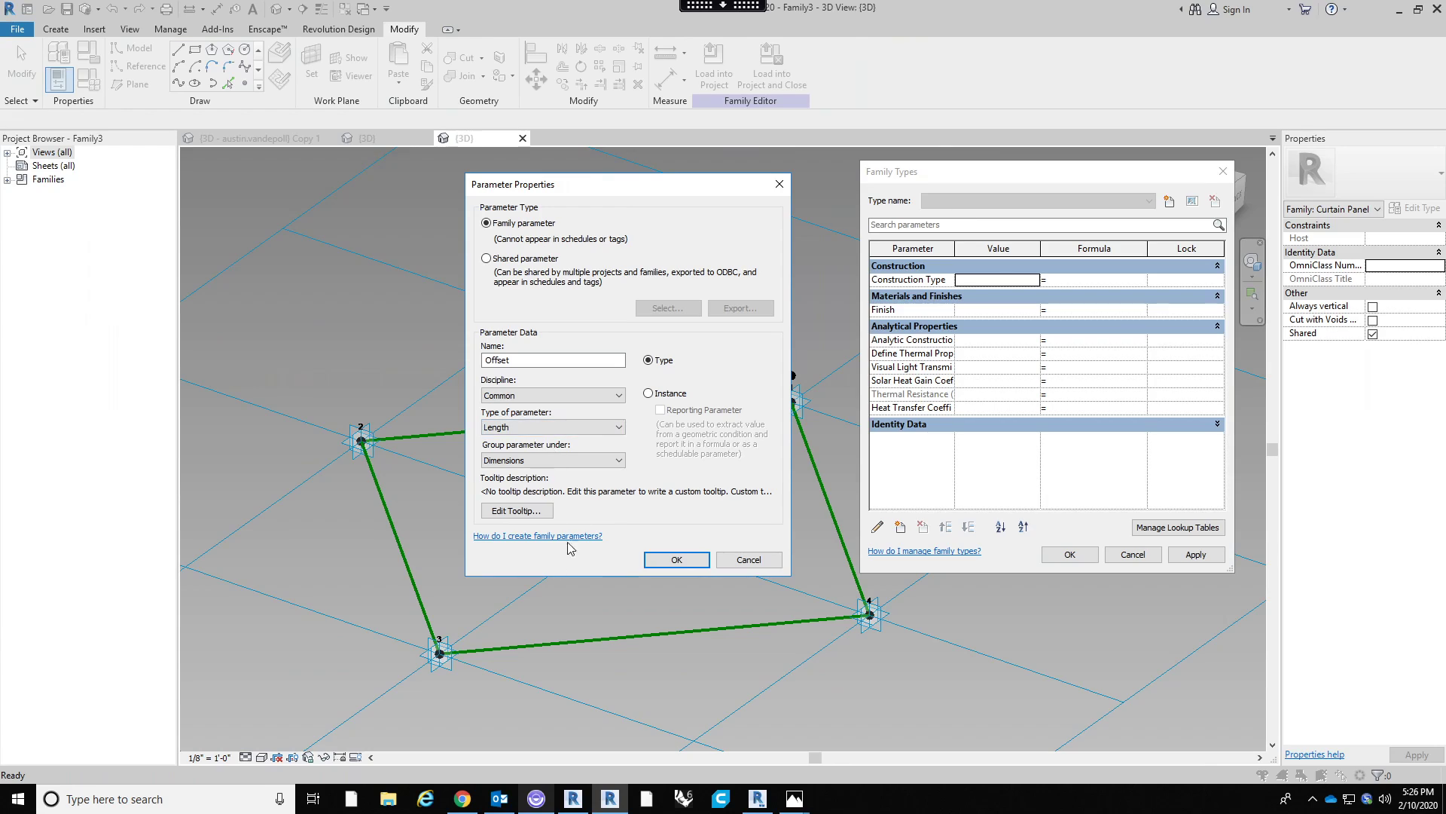
pyautogui.click(560, 427)
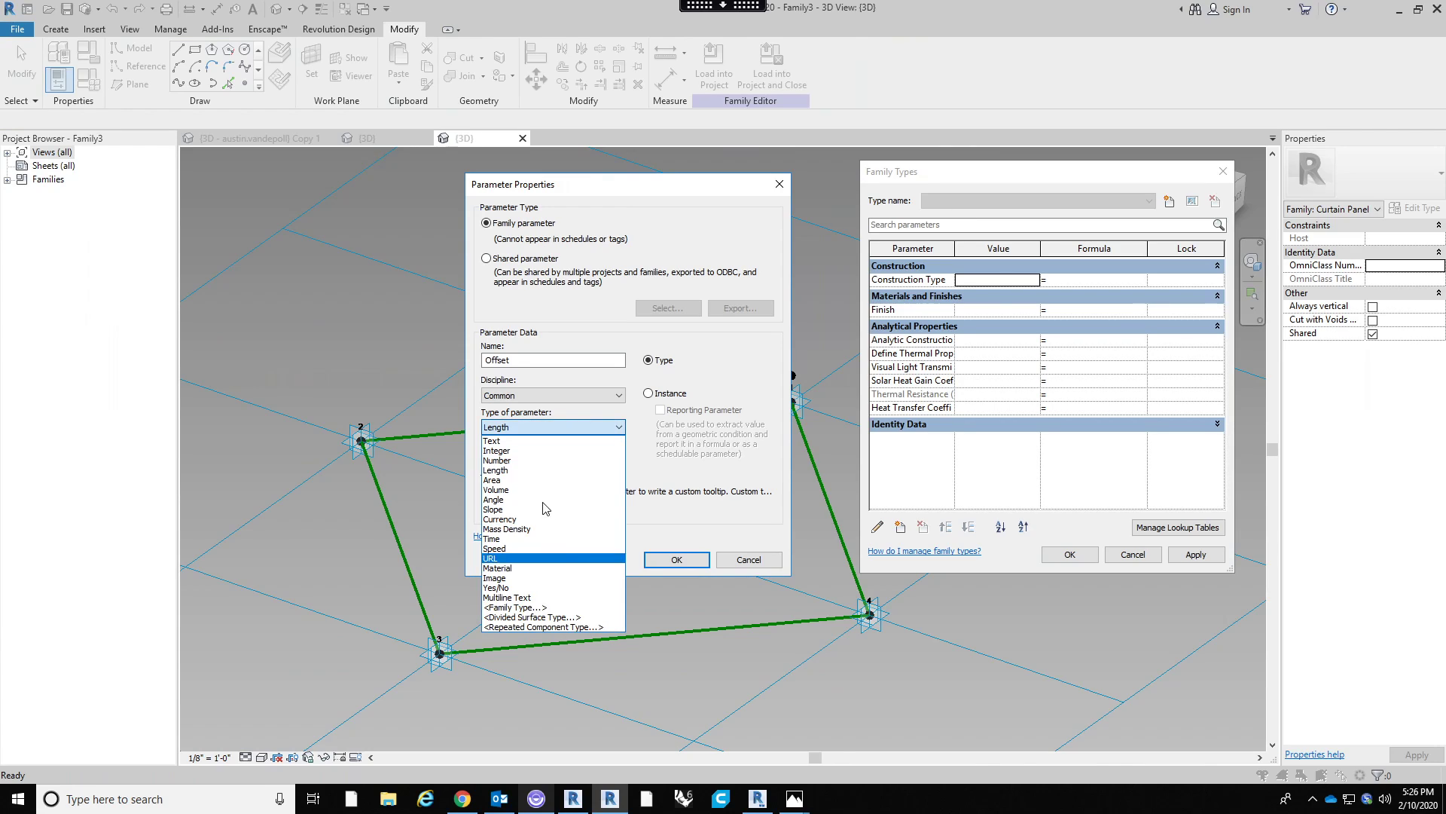
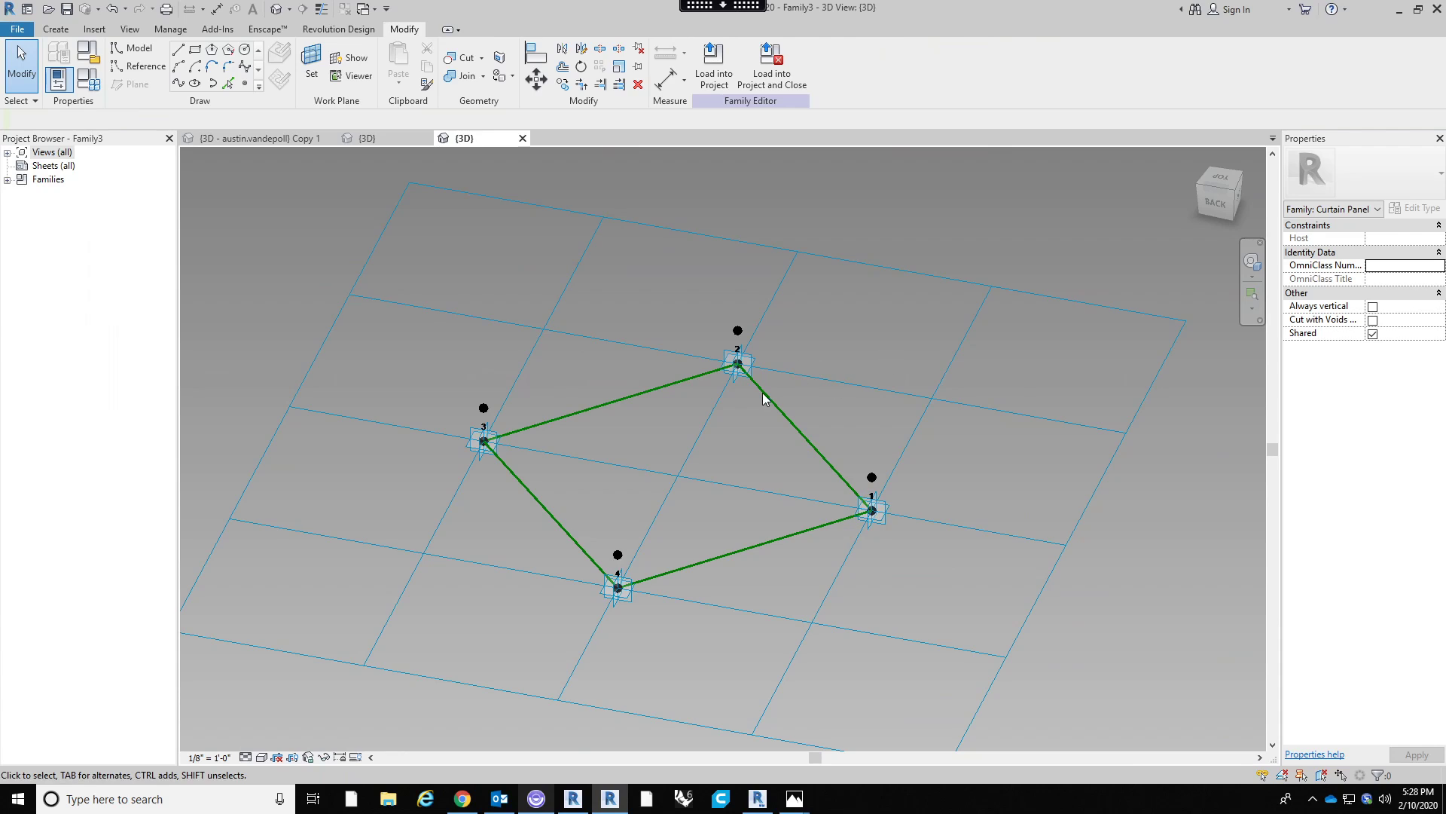
# Connect the raised reference points above adaptive points 4 and 1 with a spline through points.
pyautogui.scroll(1, 763, 392)
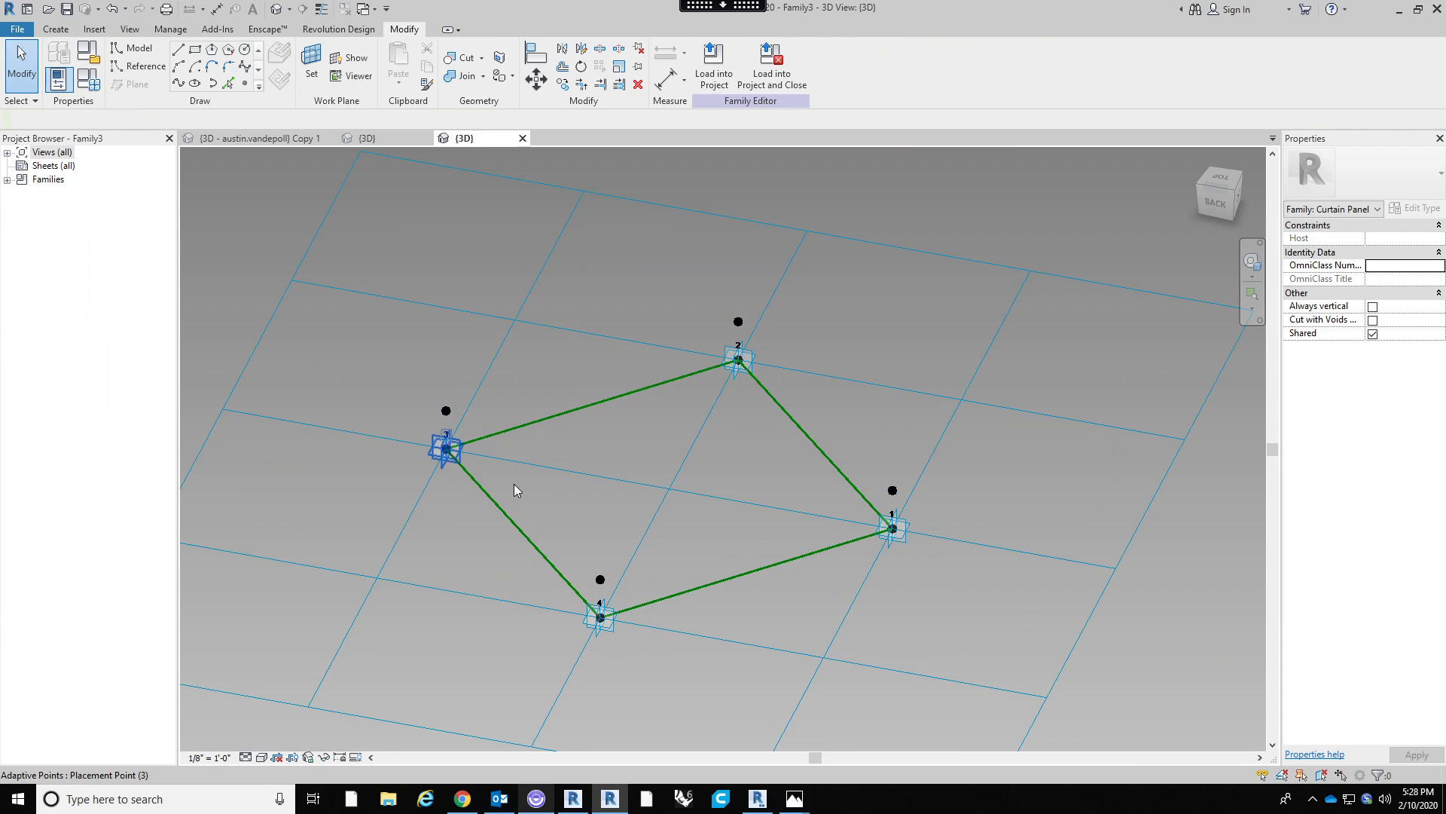
pyautogui.scroll(1, 693, 533)
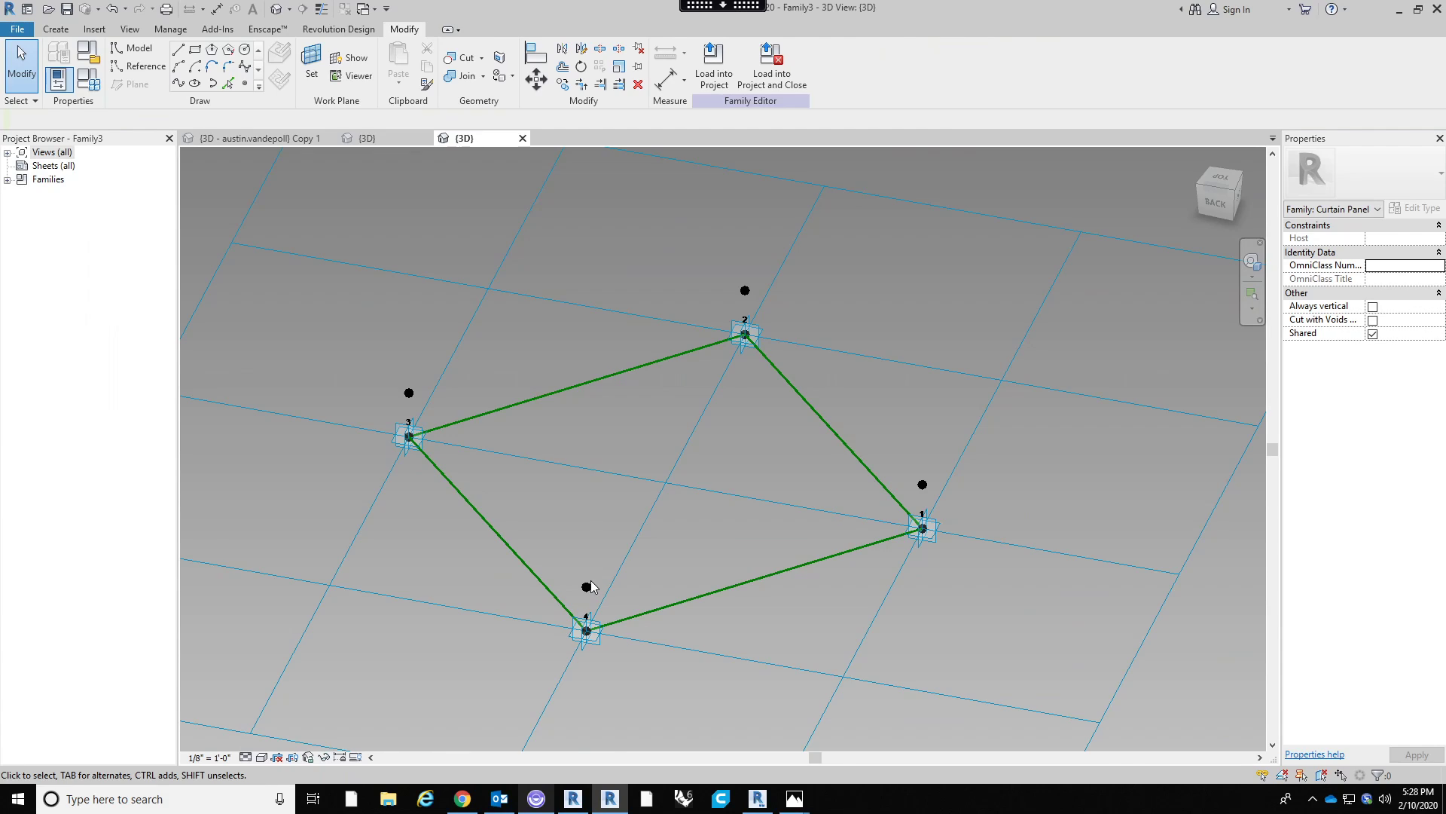
pyautogui.keyDown('shift'); pyautogui.moveTo(688, 572); pyautogui.dragTo(690, 542, button='middle'); pyautogui.keyUp('shift')
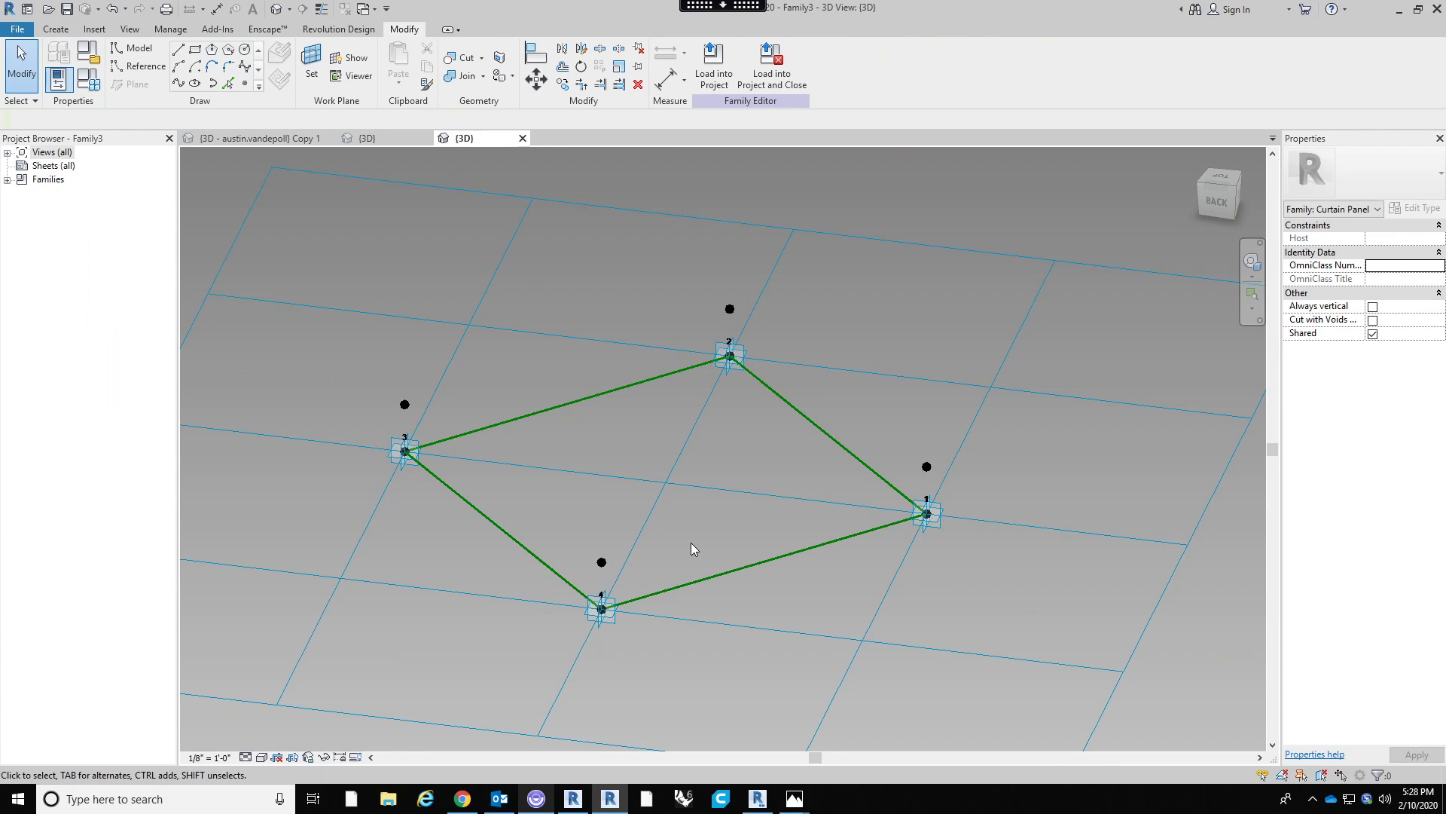
pyautogui.click(602, 563)
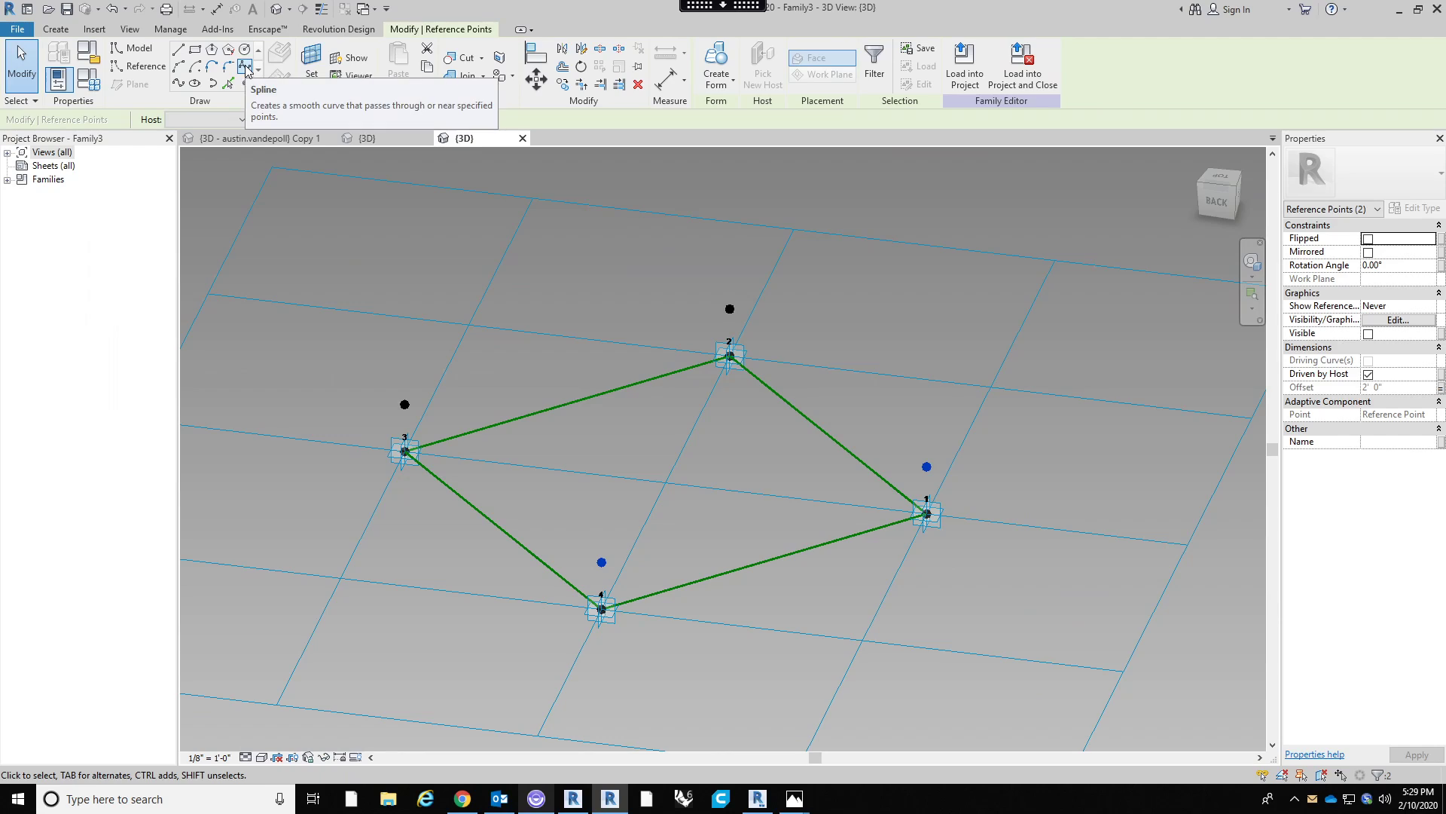
pyautogui.click(179, 85)
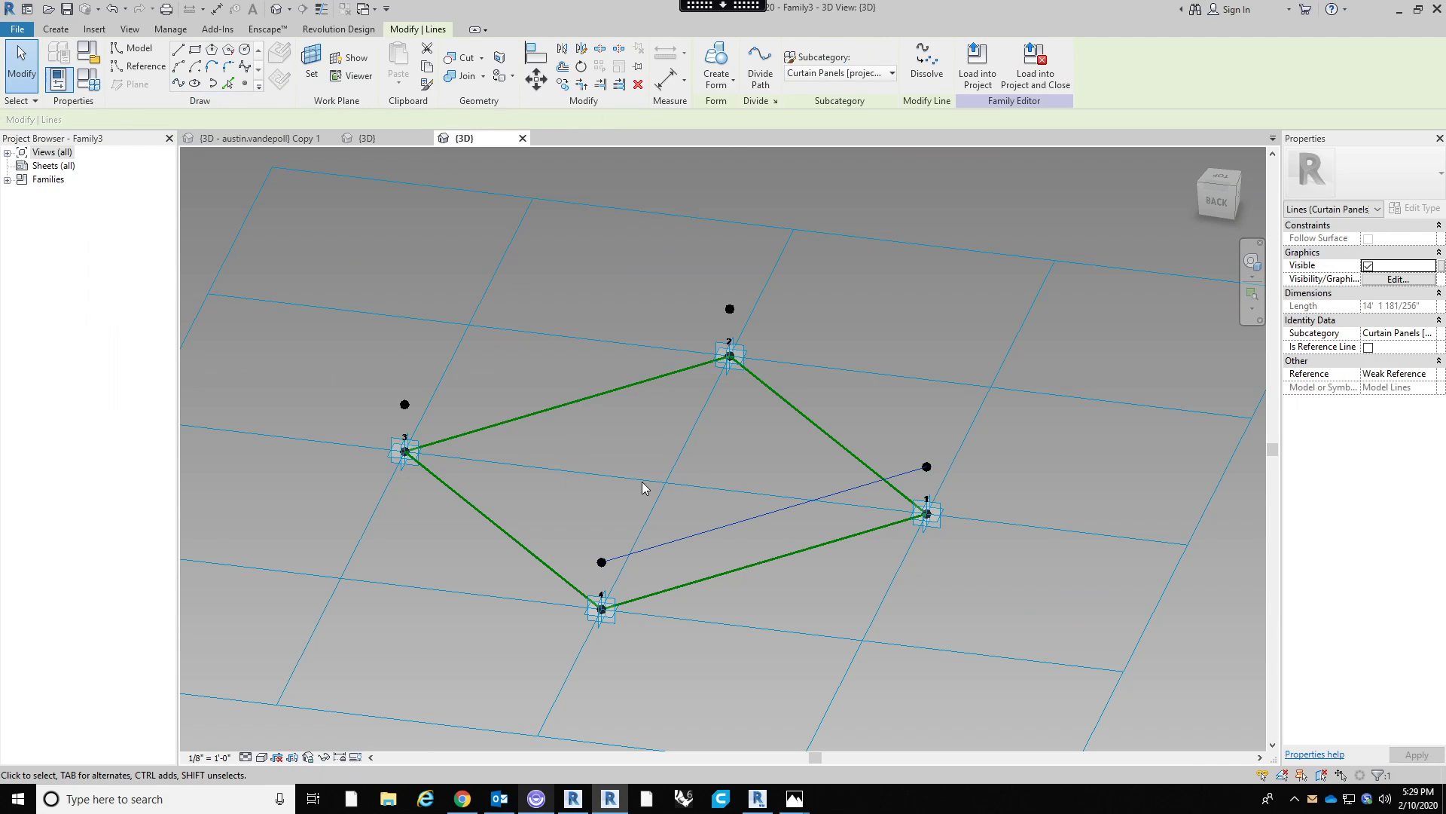
pyautogui.click(608, 545)
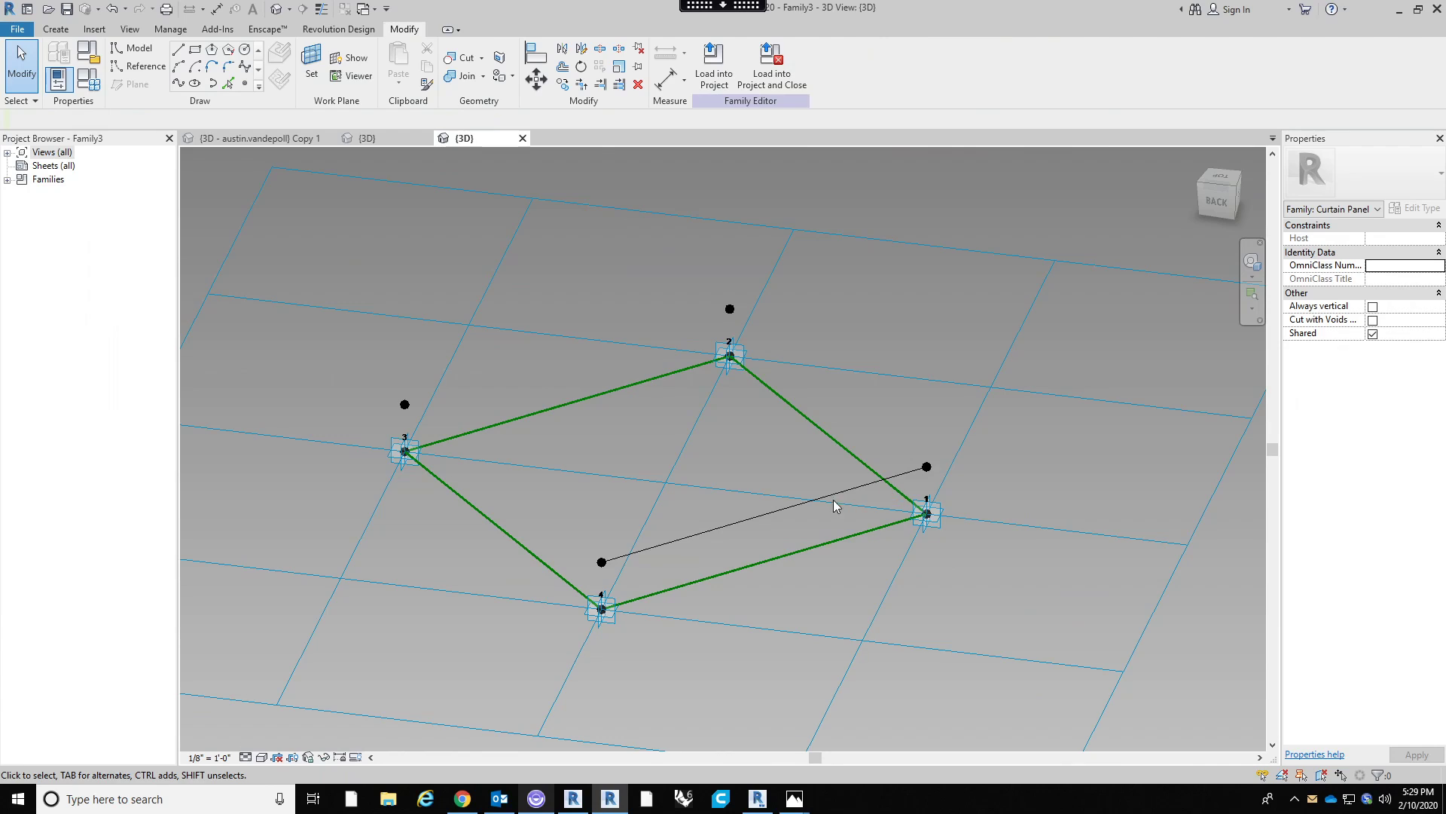
# Convert the model line between the raised points above adaptive points 4 and 1 into a reference line.
pyautogui.press('Tab')
pyautogui.click(879, 478)
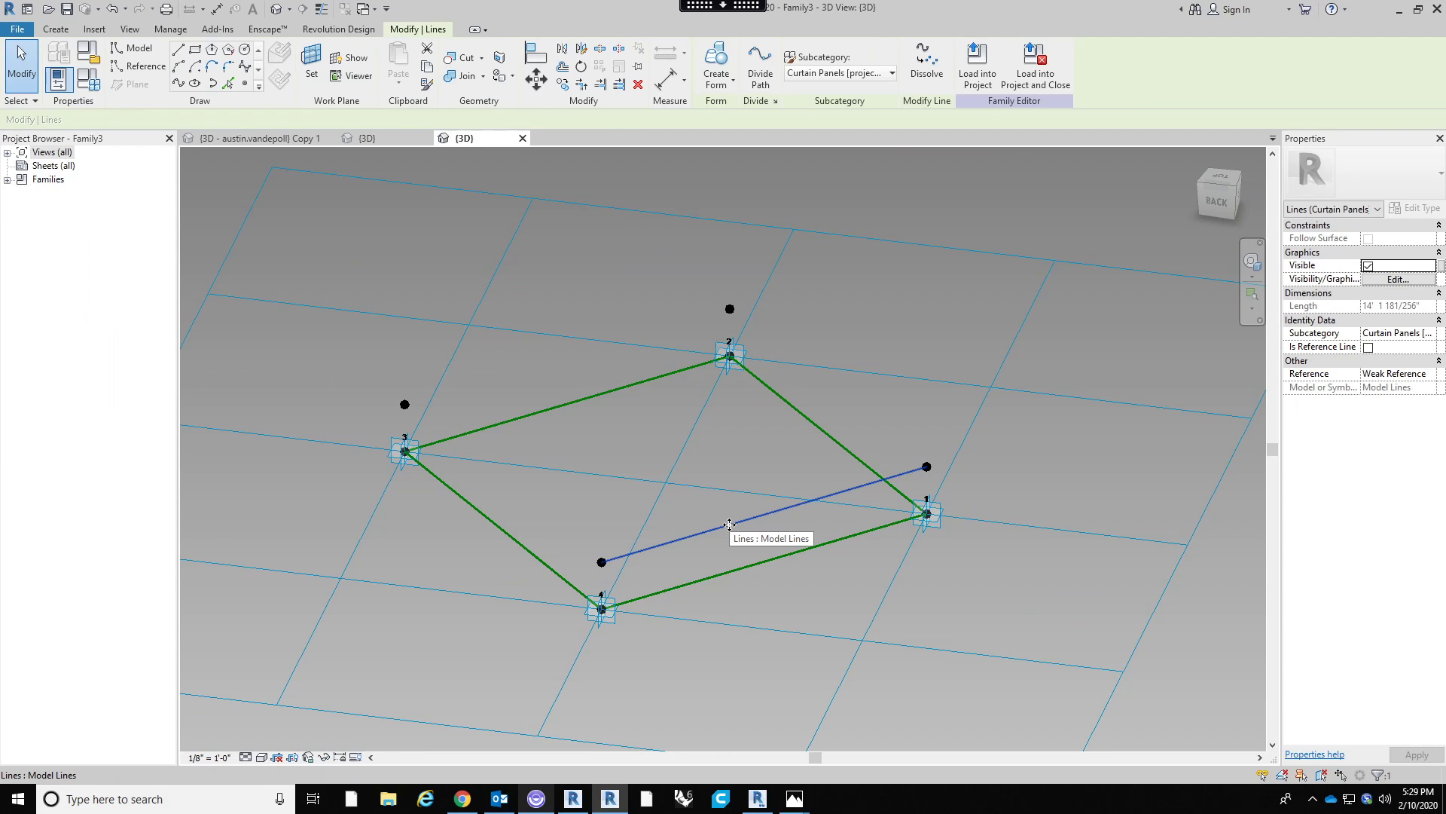
pyautogui.click(758, 445)
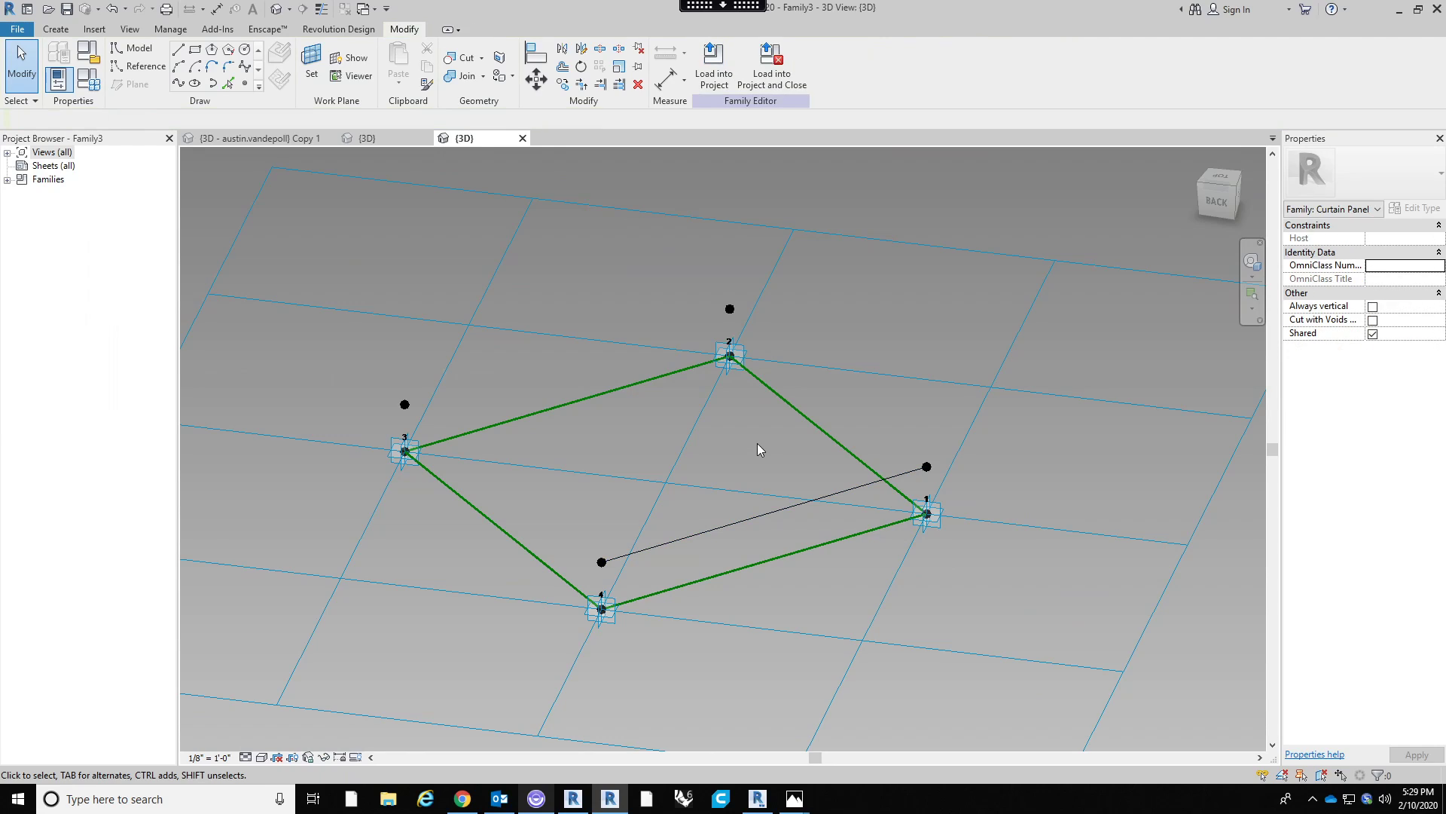
pyautogui.click(738, 530)
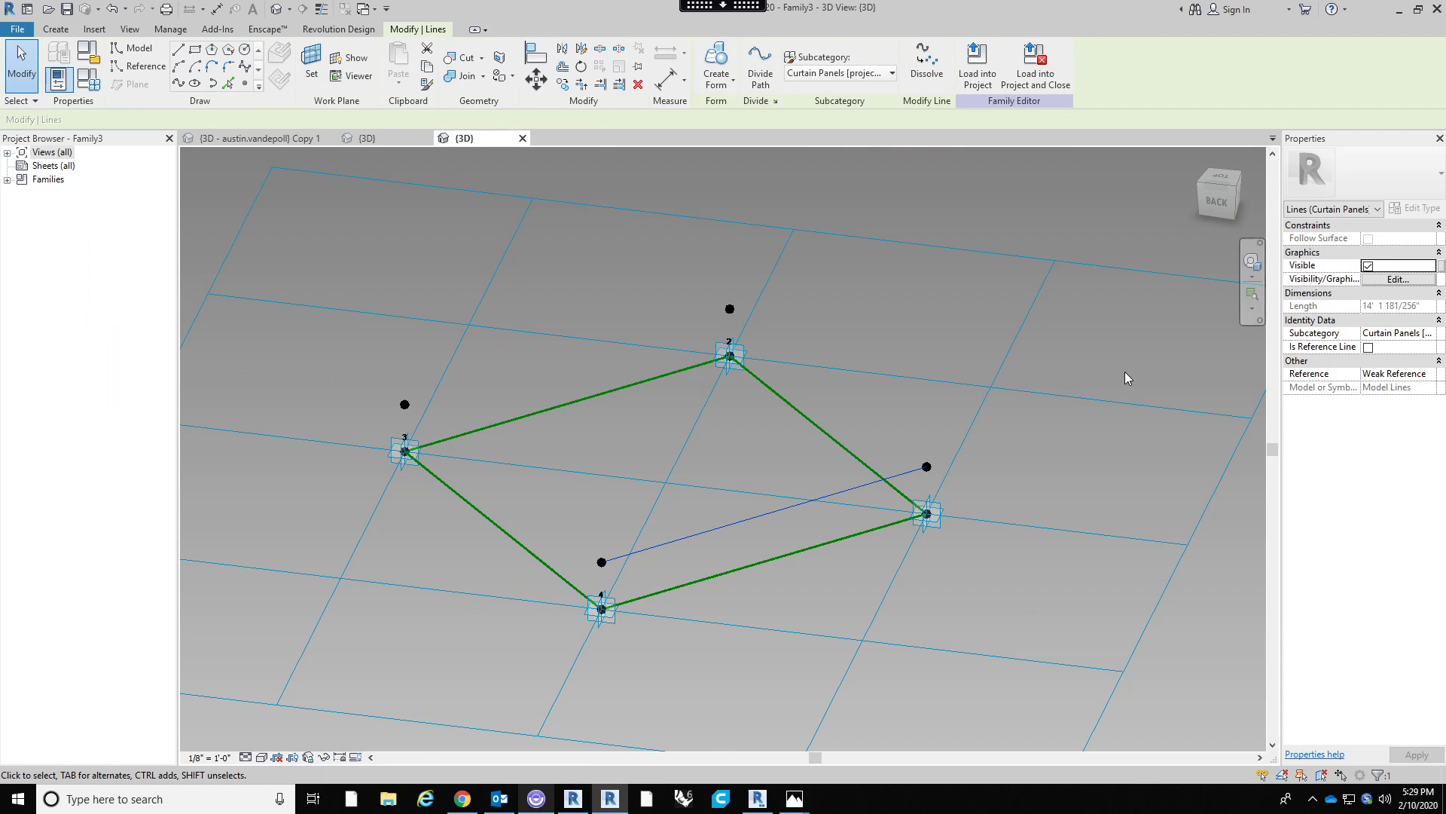
pyautogui.click(1368, 348)
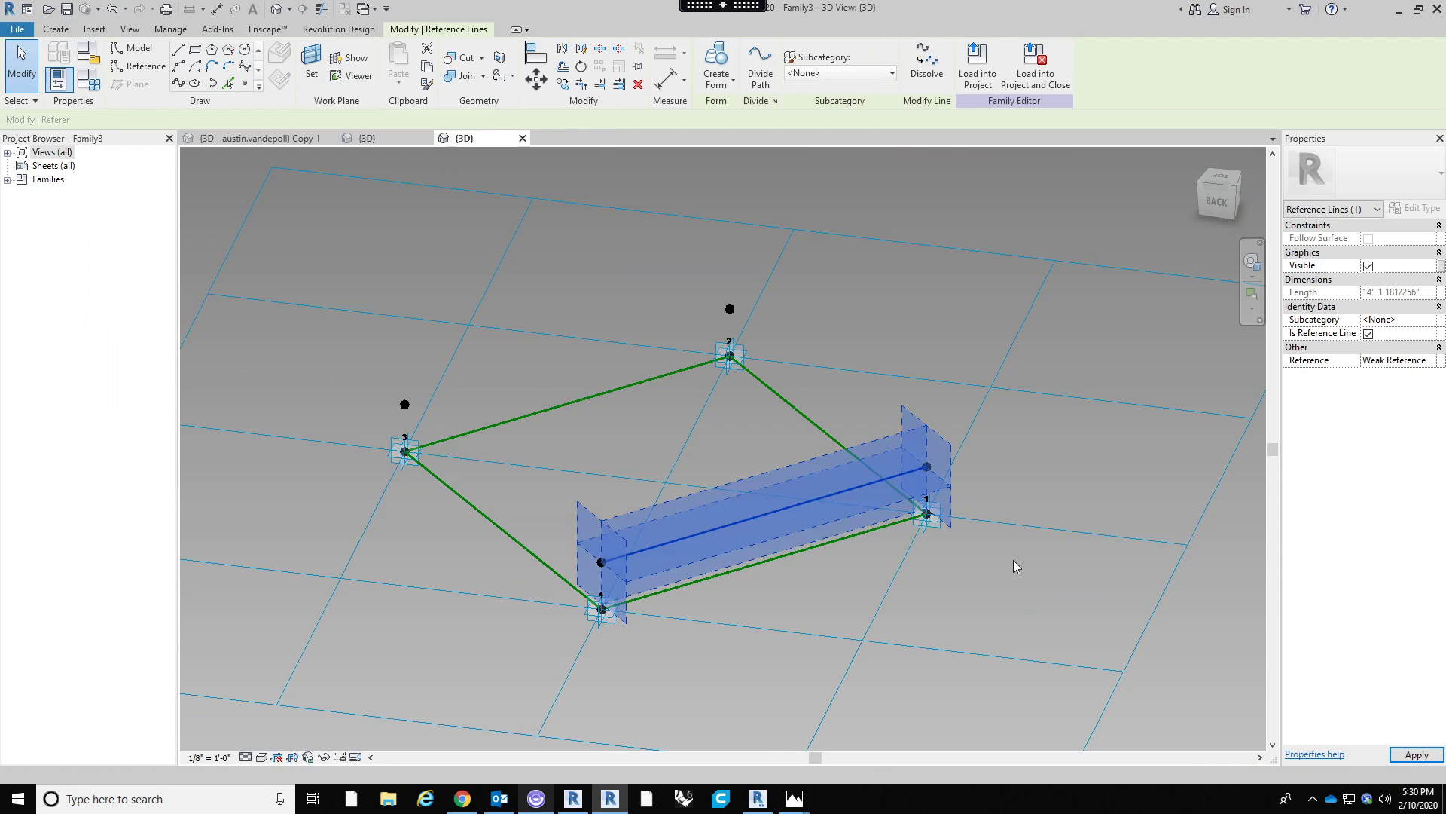
pyautogui.click(941, 529)
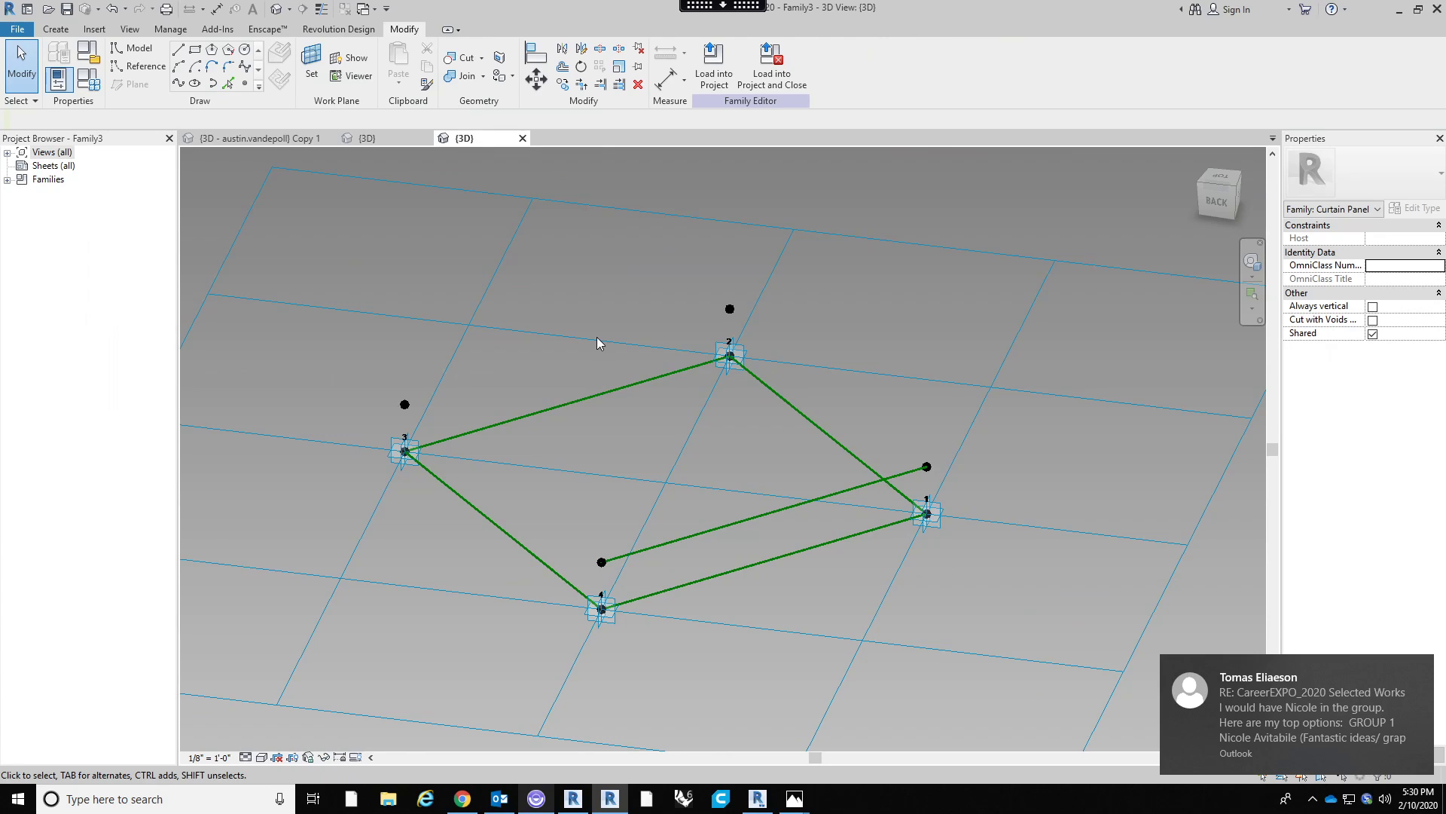
# Connect the raised reference points above adaptive points 3 and 2 with a spline through points.
pyautogui.click(406, 405)
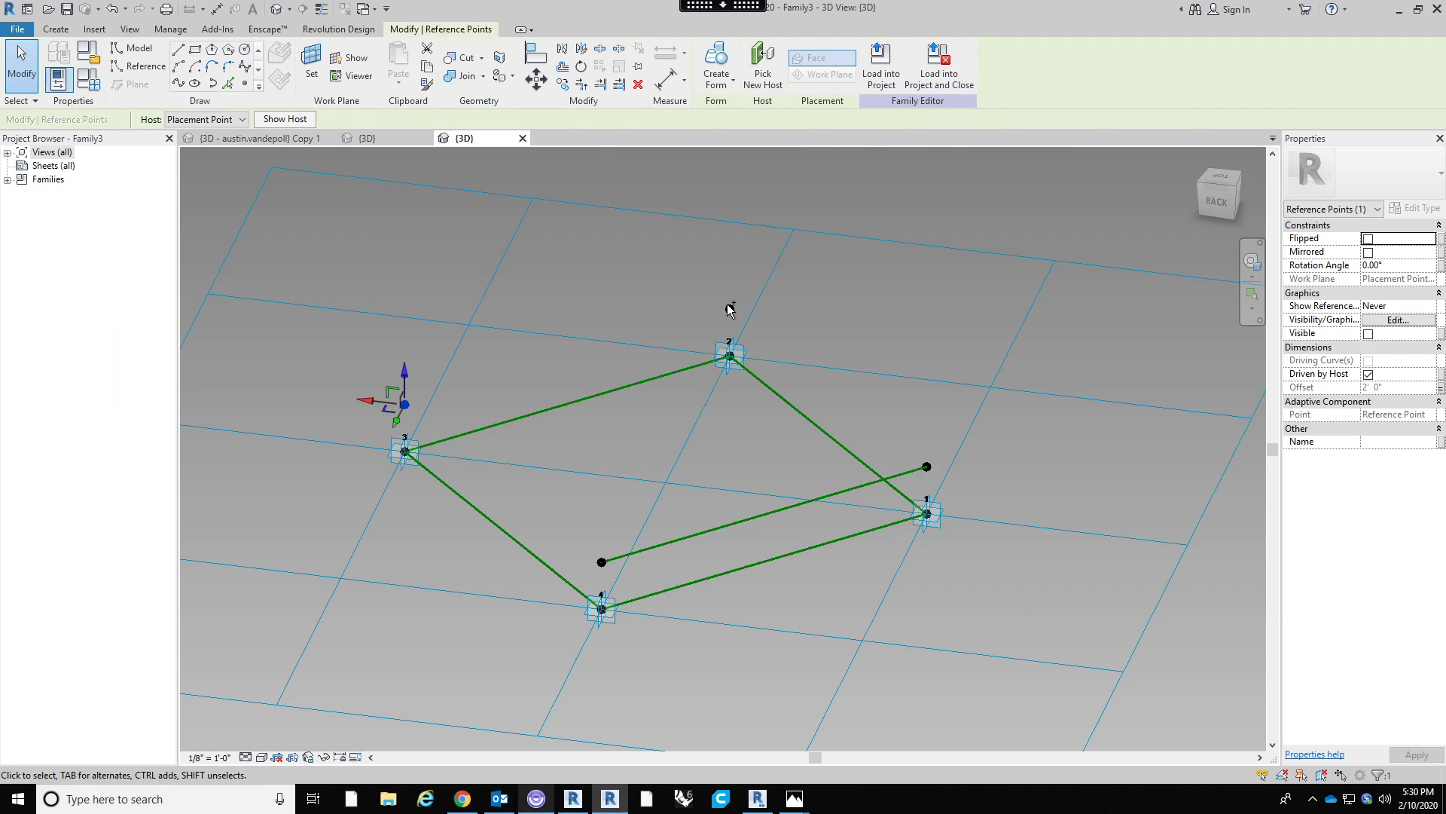
pyautogui.keyDown('ctrl'); pyautogui.click(730, 309); pyautogui.keyUp('ctrl')
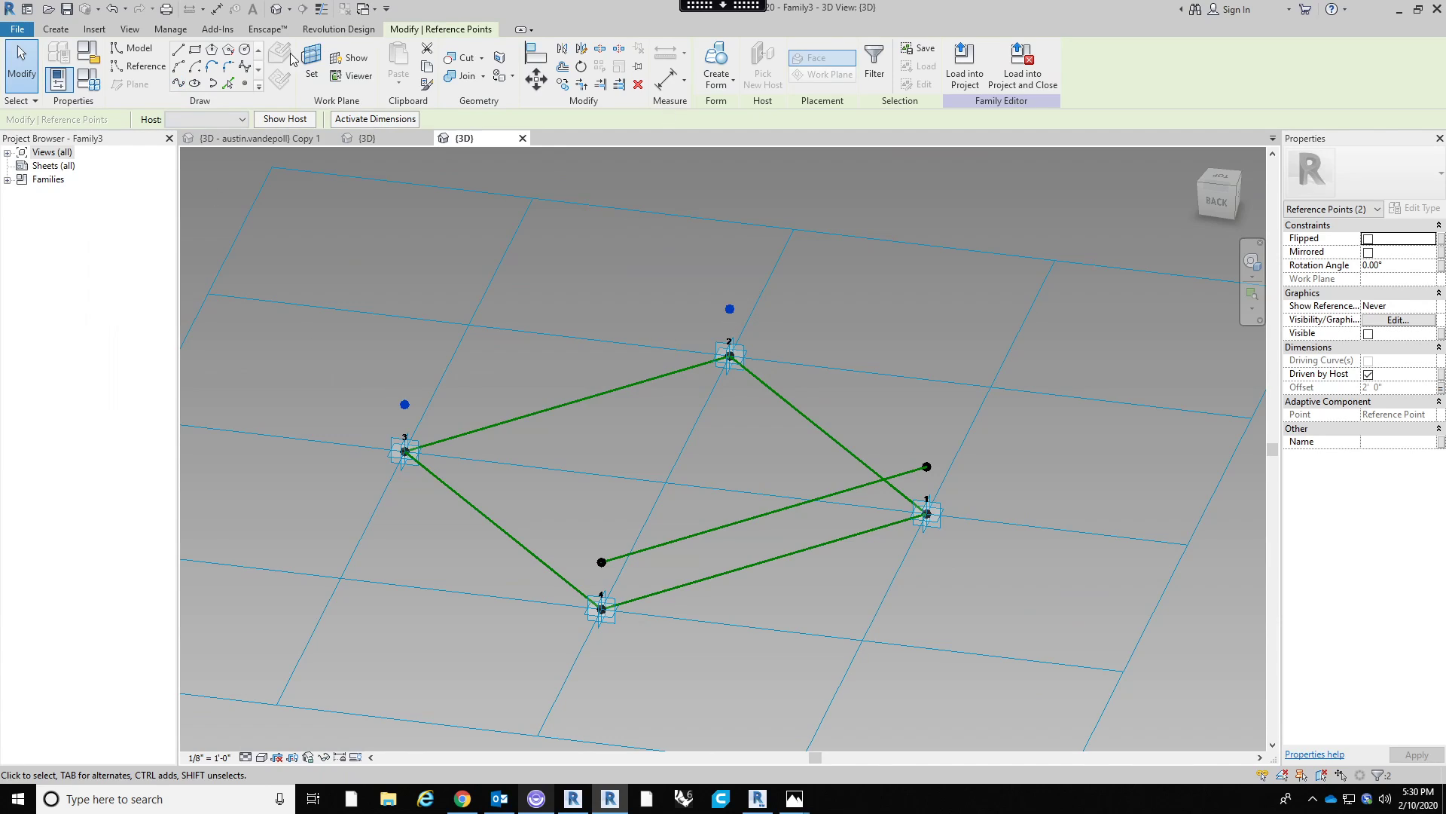
pyautogui.click(178, 85)
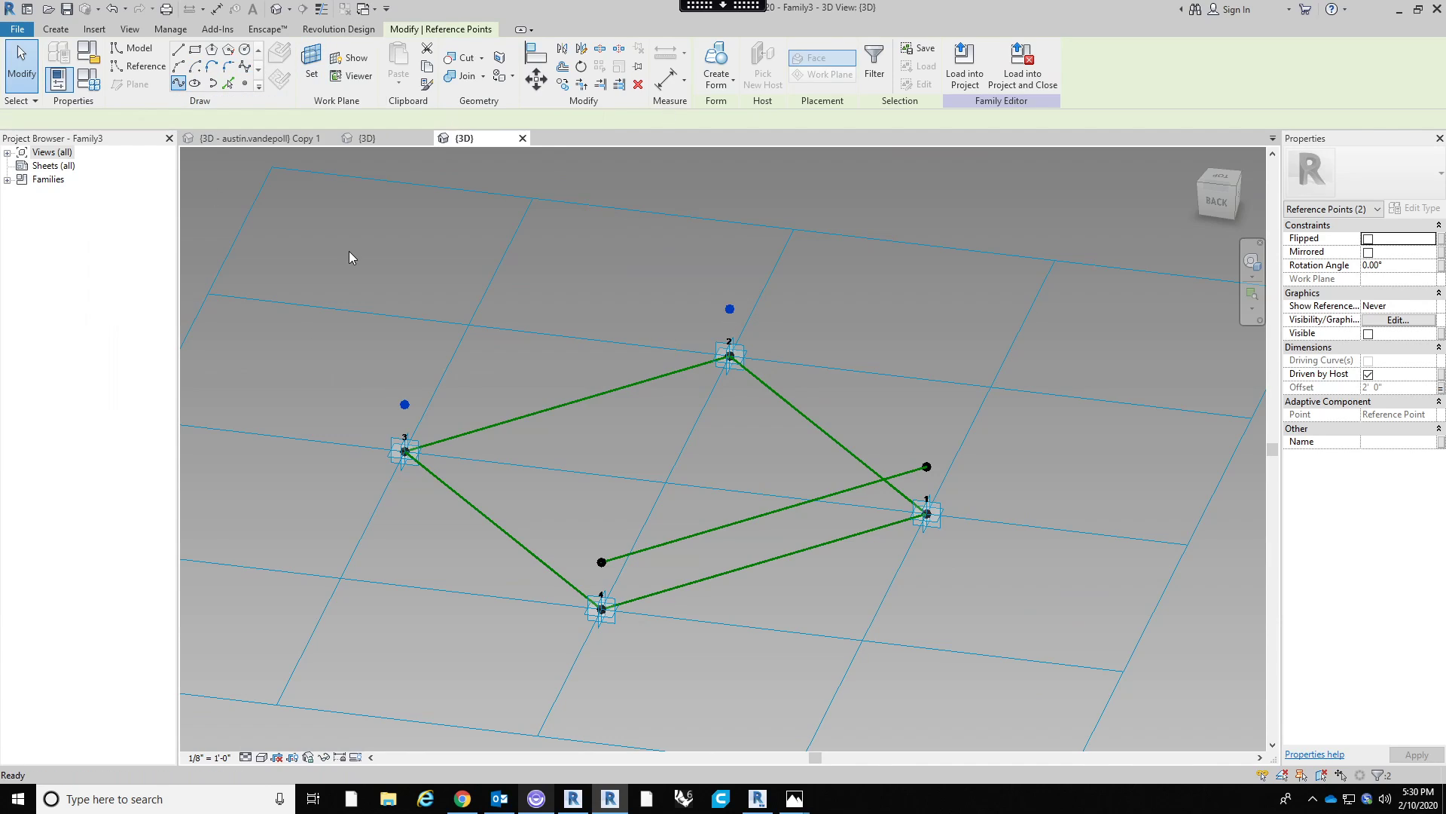
# Convert the model line between the raised points above adaptive points 3 and 2 into a reference line.
pyautogui.click(655, 332)
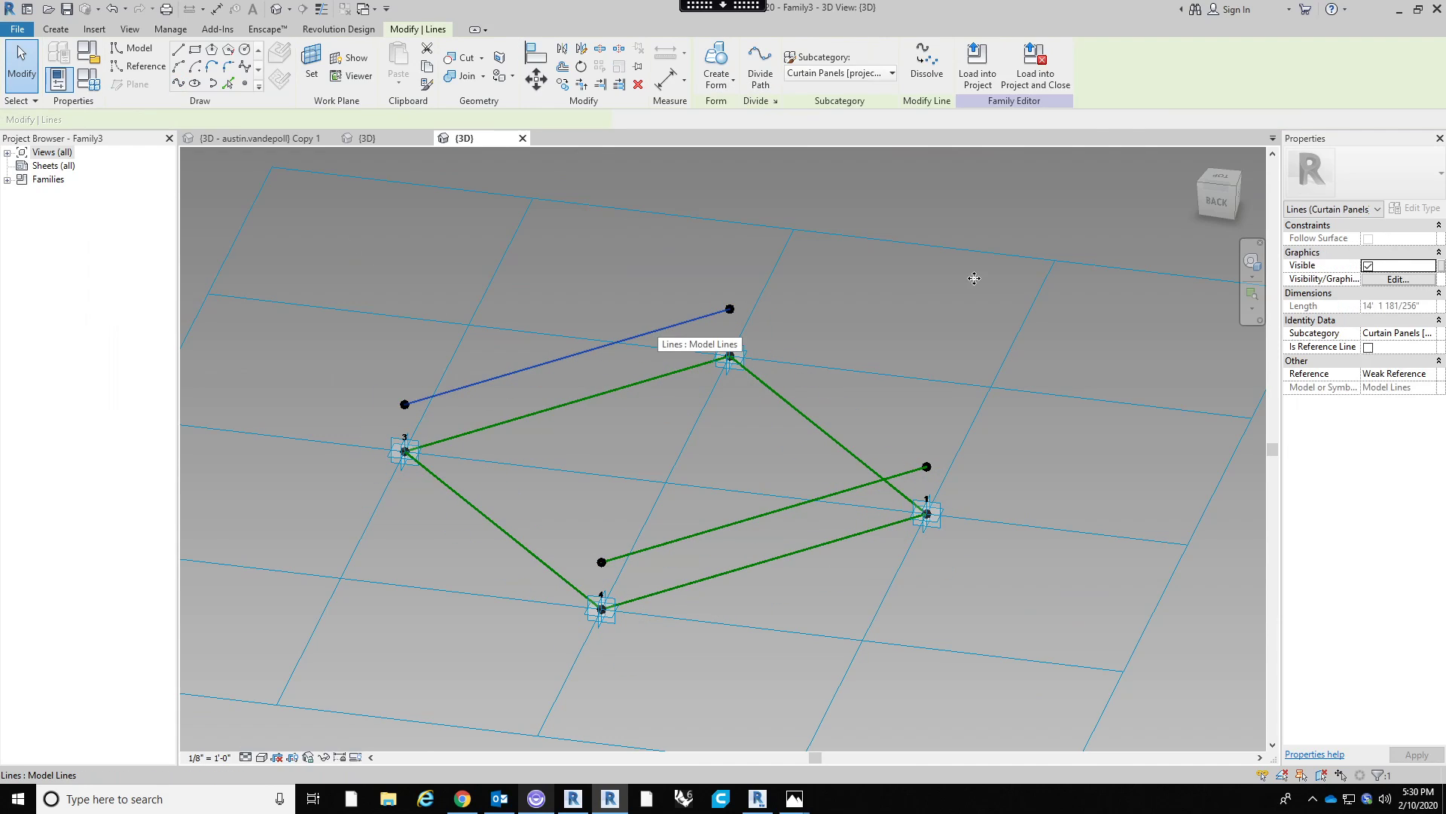
pyautogui.click(1368, 347)
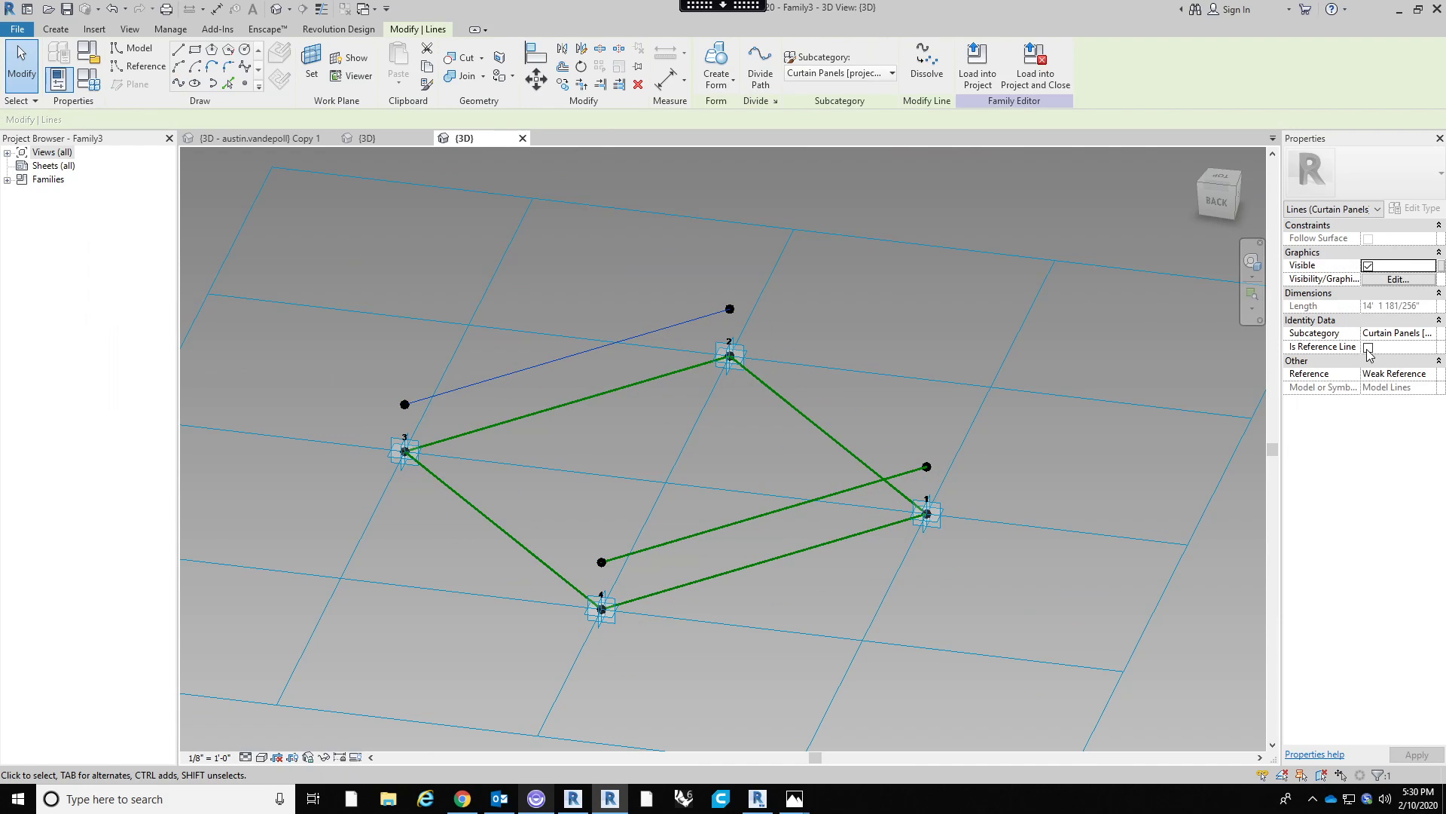
pyautogui.click(922, 288)
pyautogui.scroll(1, 864, 291)
pyautogui.scroll(-1, 880, 329)
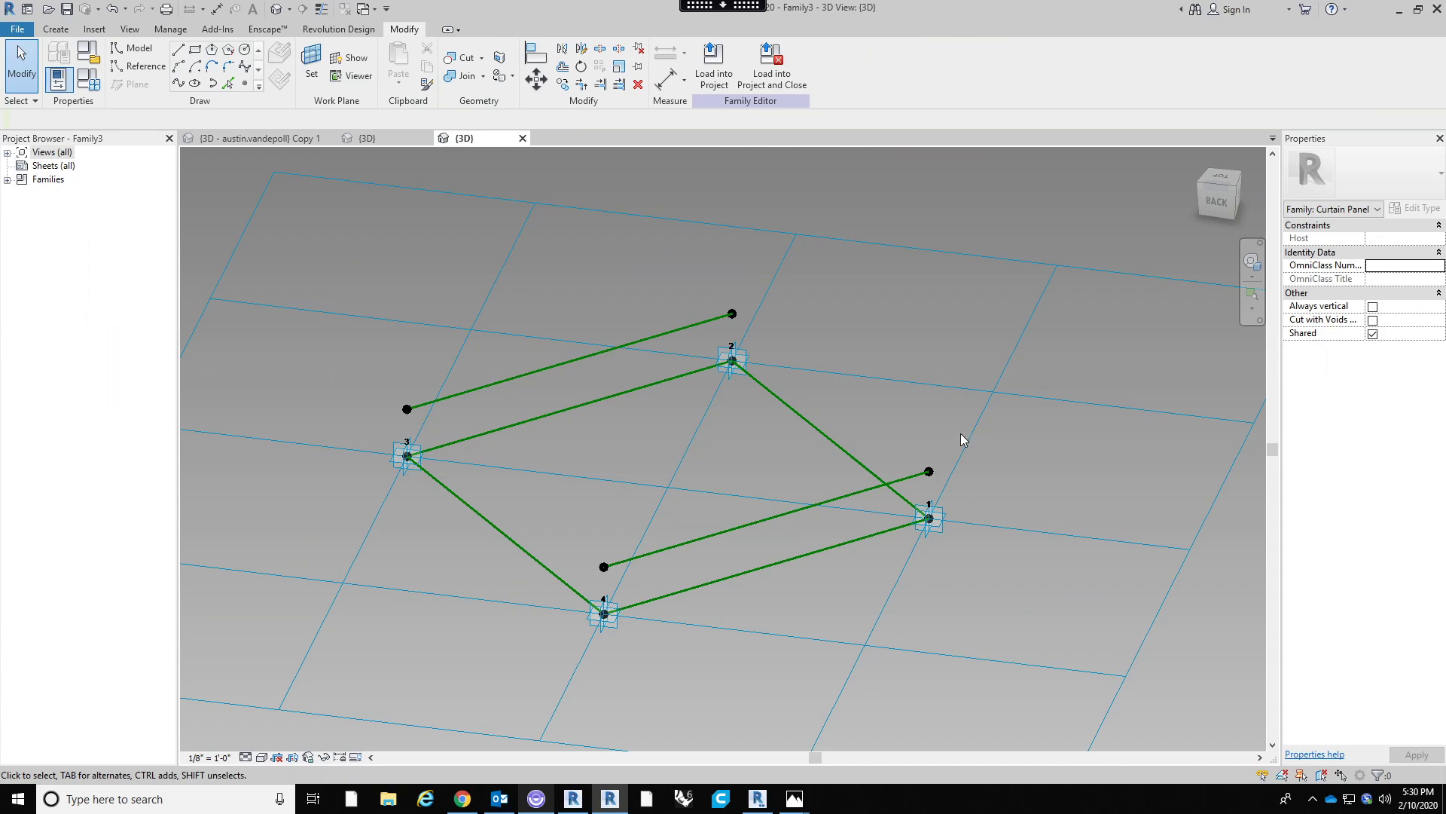
# Connect the raised reference points above adaptive points 1 and 2 with a spline through points.
pyautogui.click(929, 472)
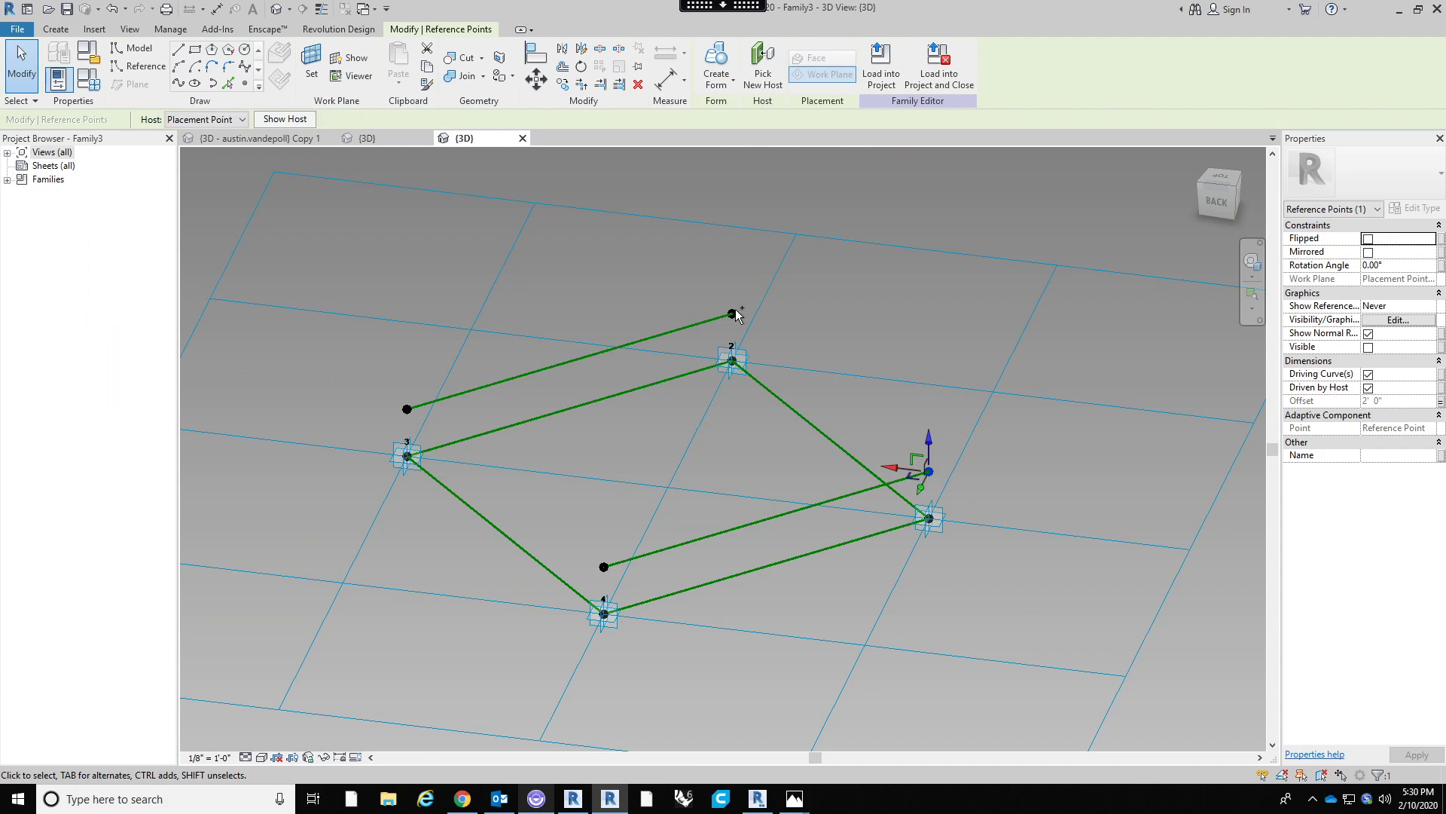
pyautogui.click(914, 323)
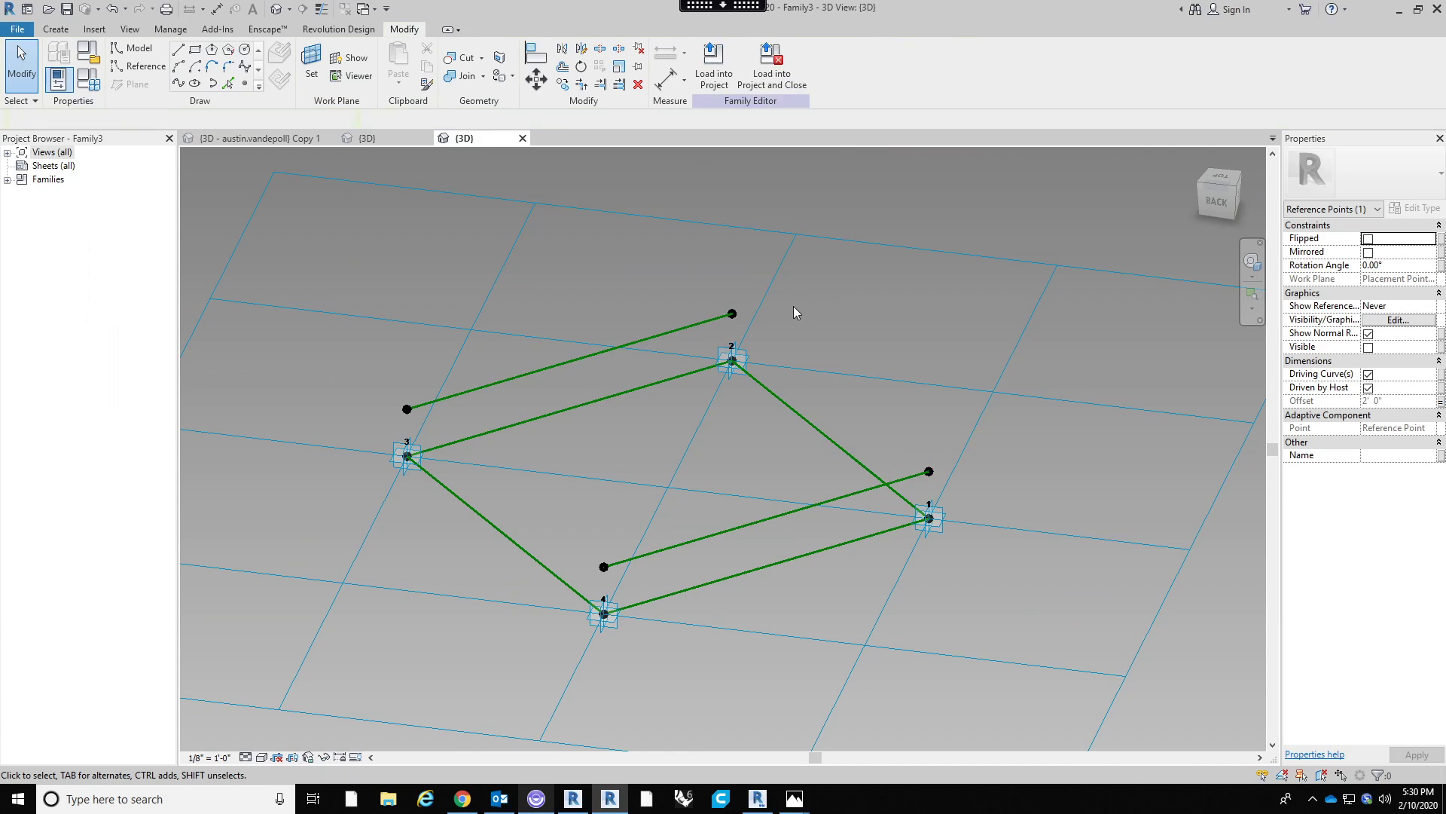
pyautogui.click(735, 312)
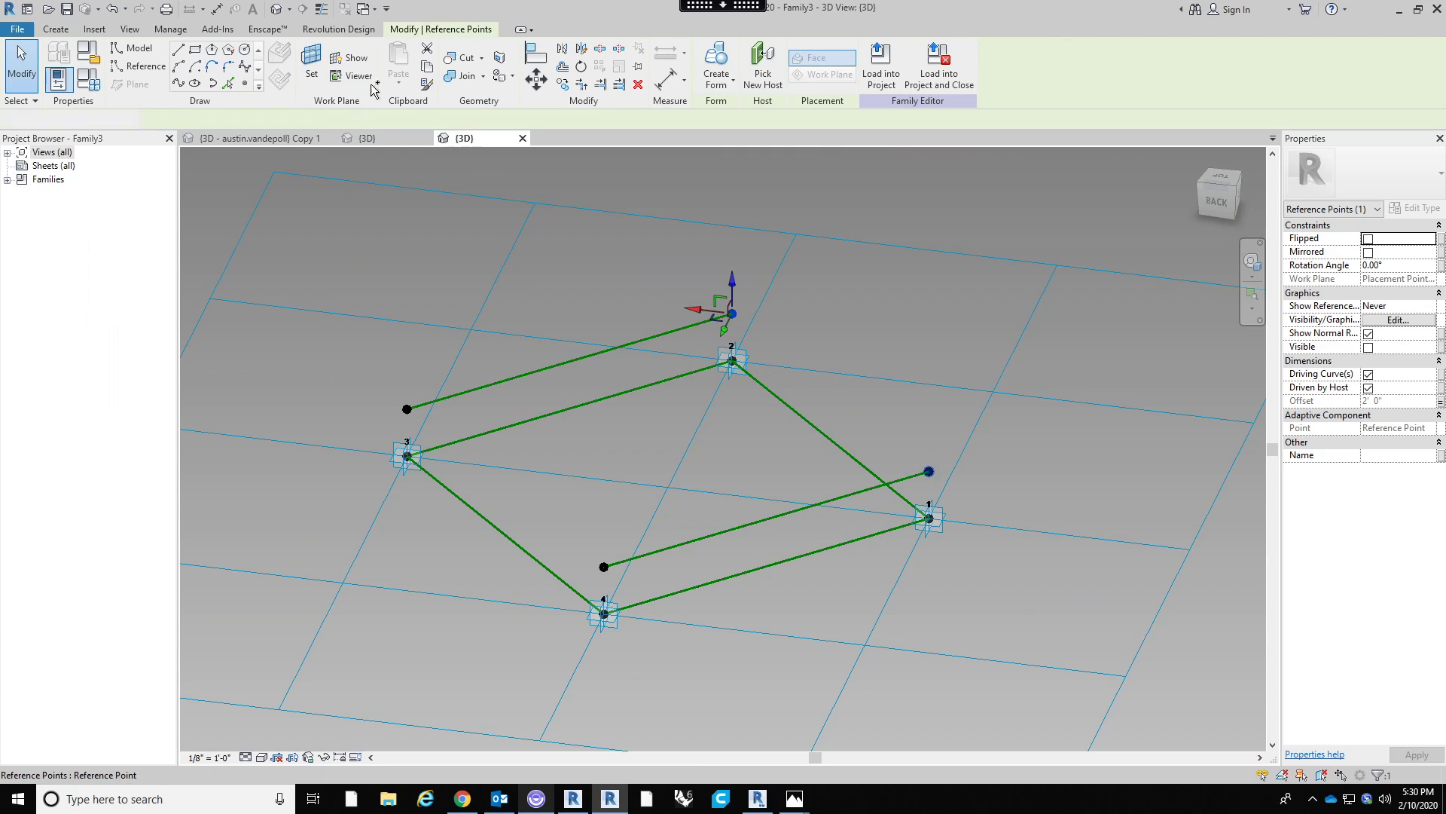
pyautogui.click(178, 83)
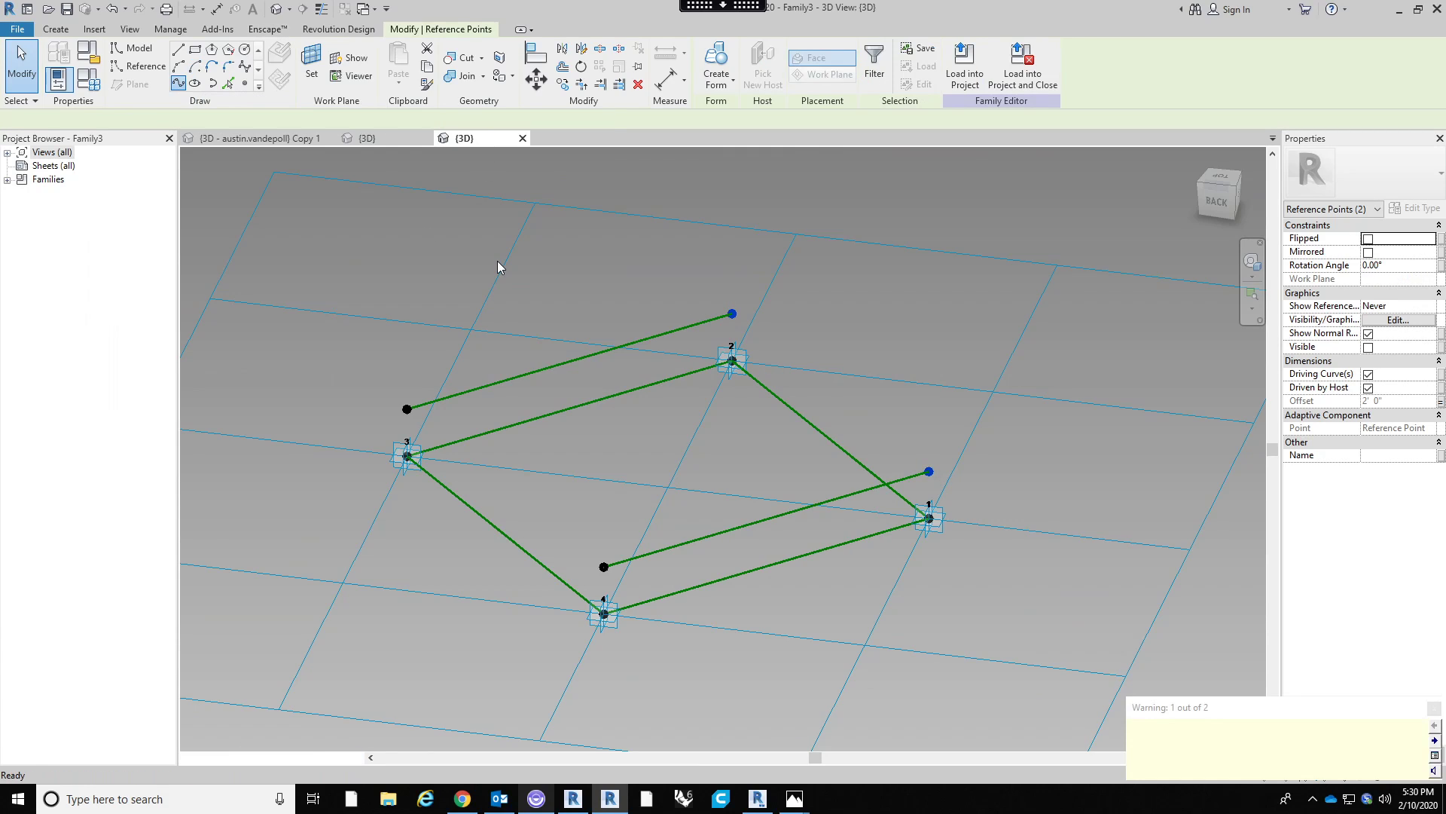
pyautogui.click(509, 323)
pyautogui.click(408, 409)
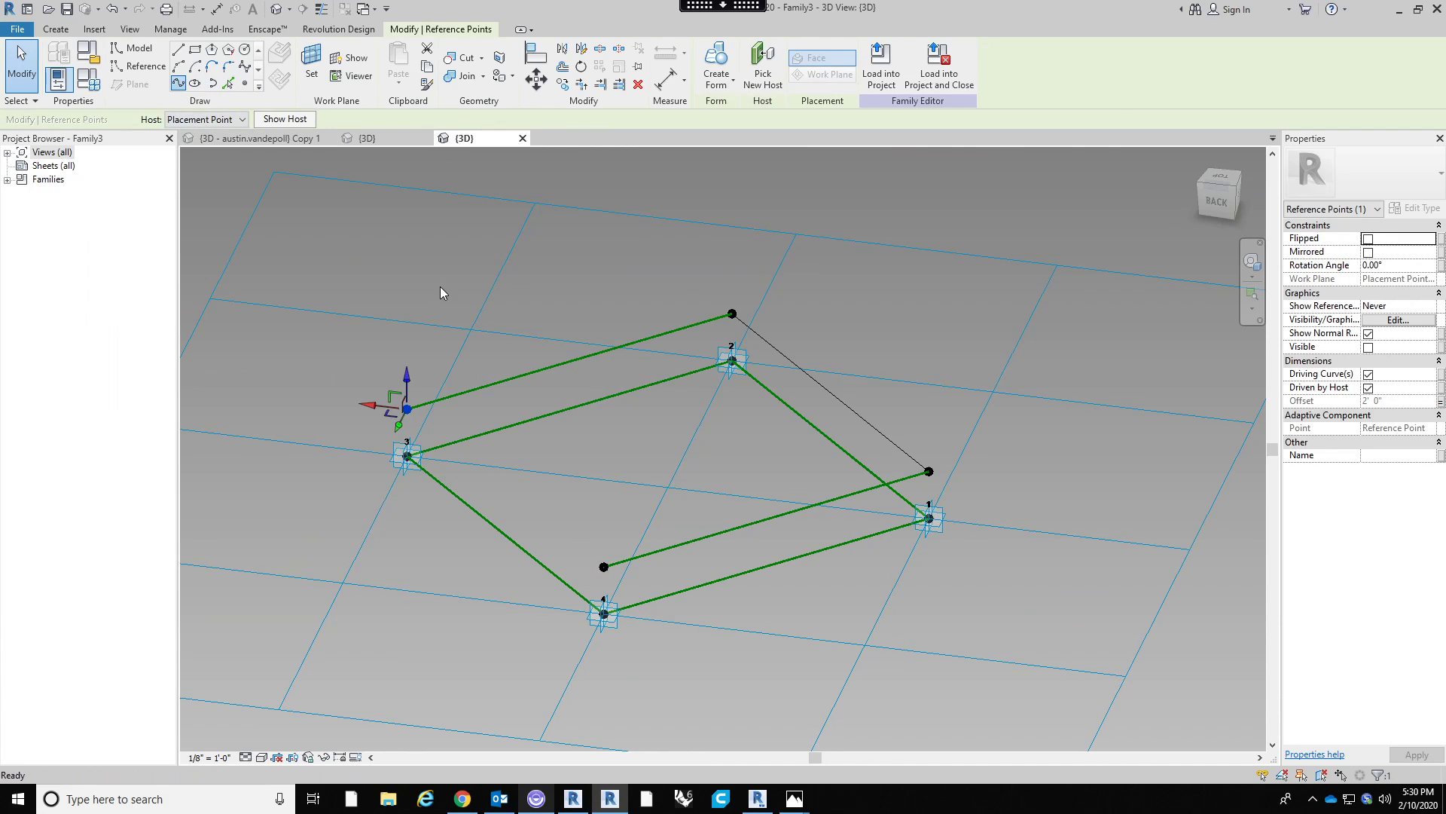
pyautogui.press('l')
pyautogui.press('i')
pyautogui.click(559, 287)
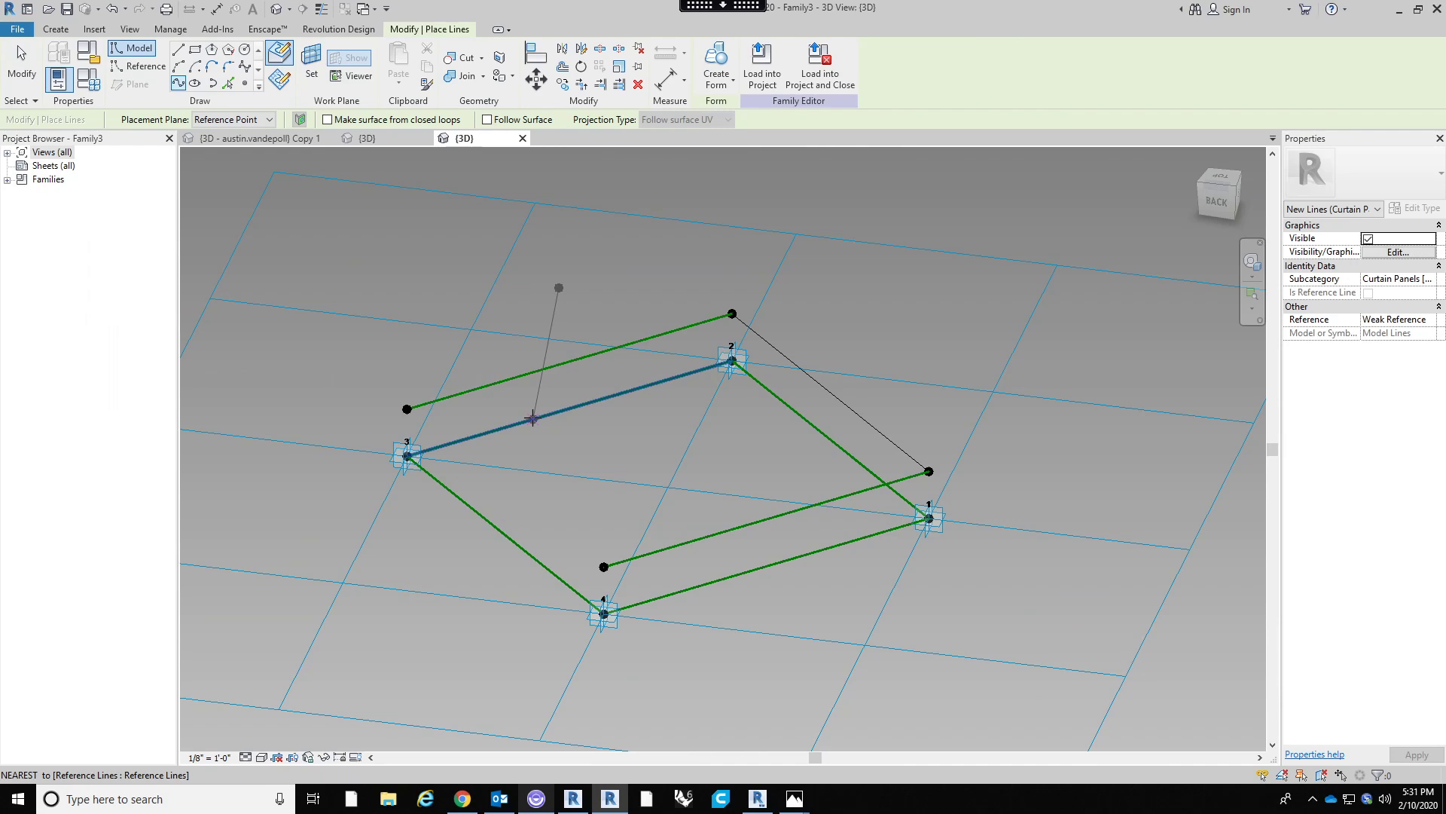
pyautogui.press('Escape')
pyautogui.press('Escape')
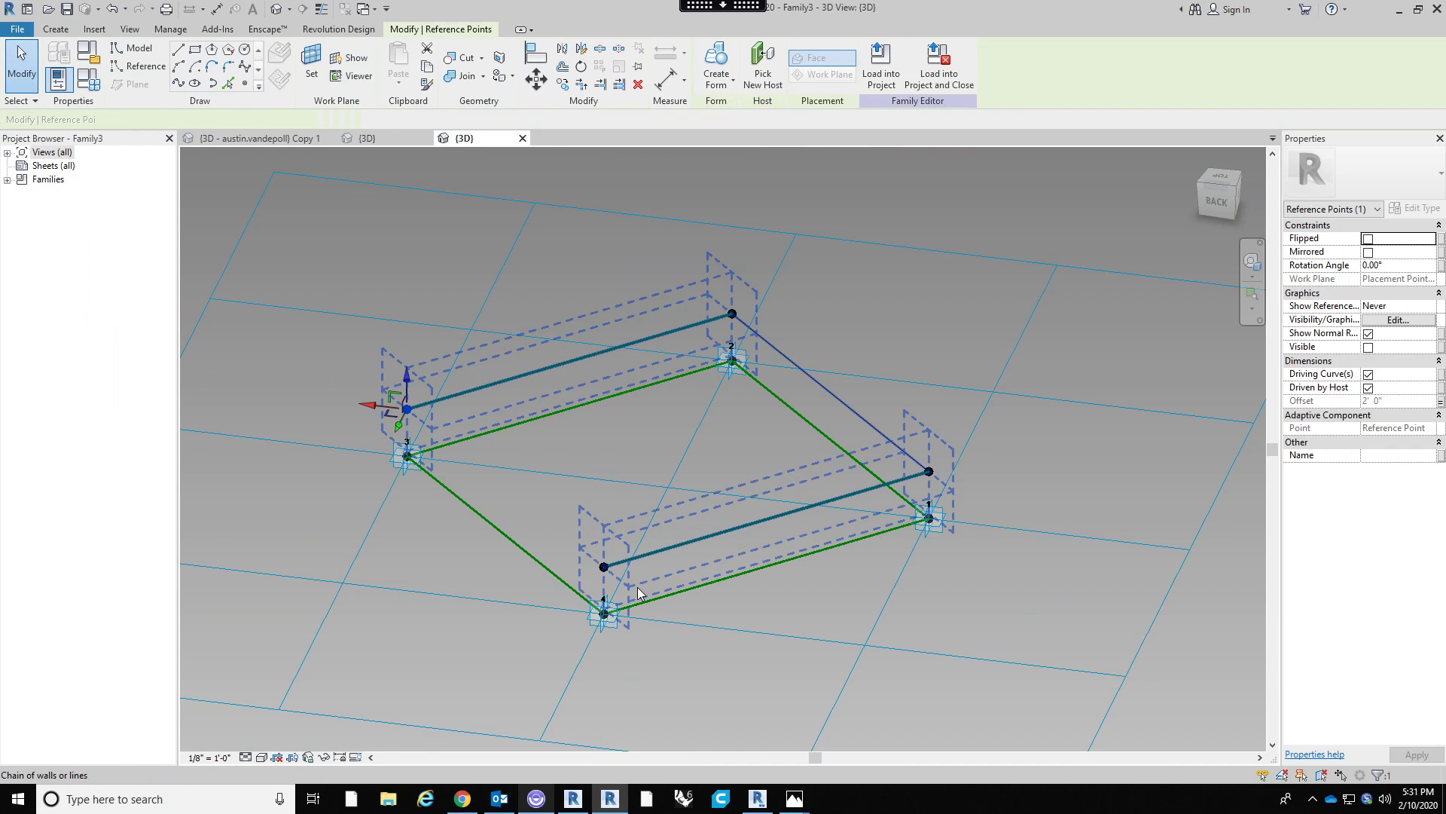
pyautogui.keyDown('ctrl'); pyautogui.click(604, 566); pyautogui.keyUp('ctrl')
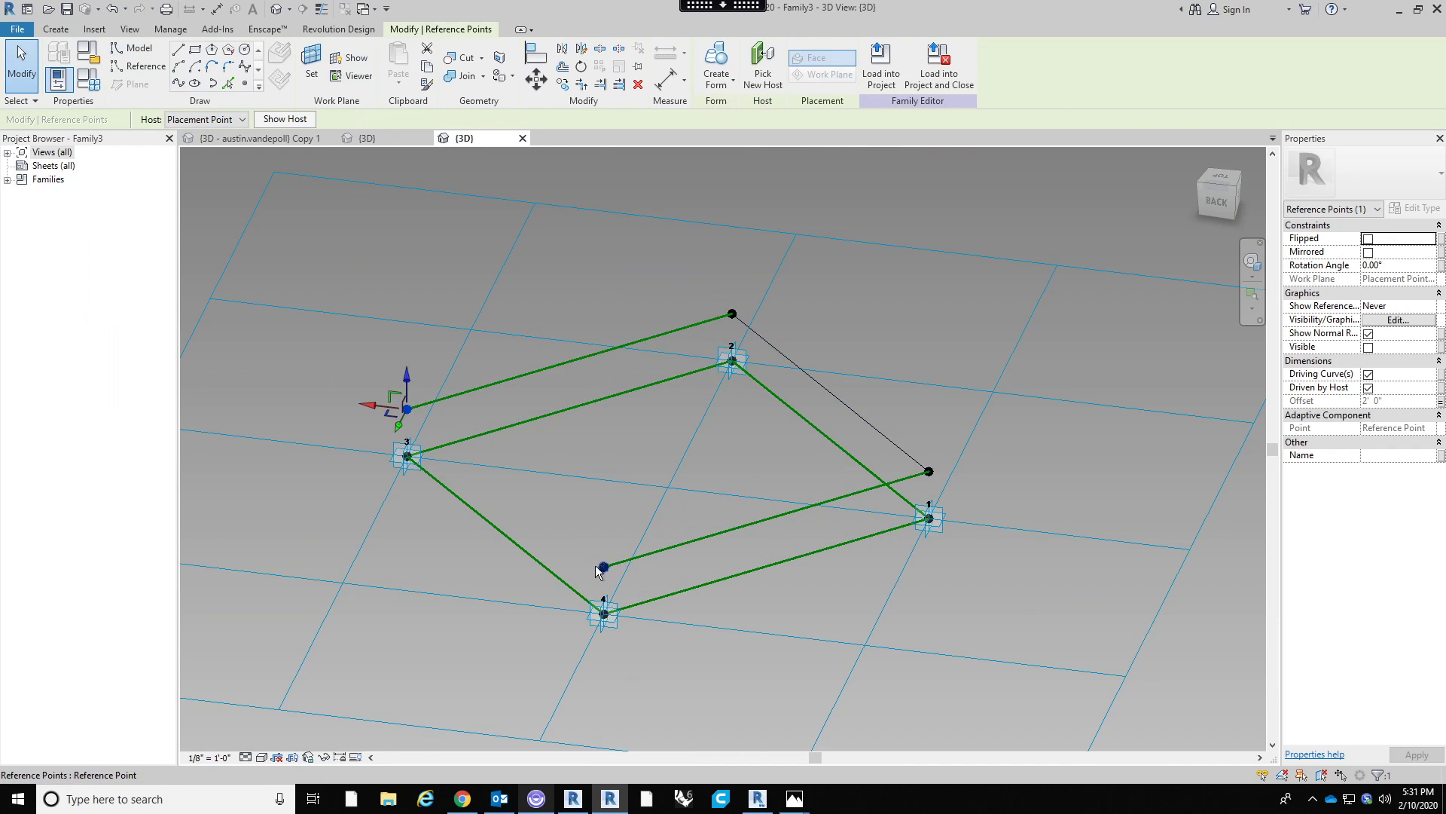
pyautogui.click(178, 84)
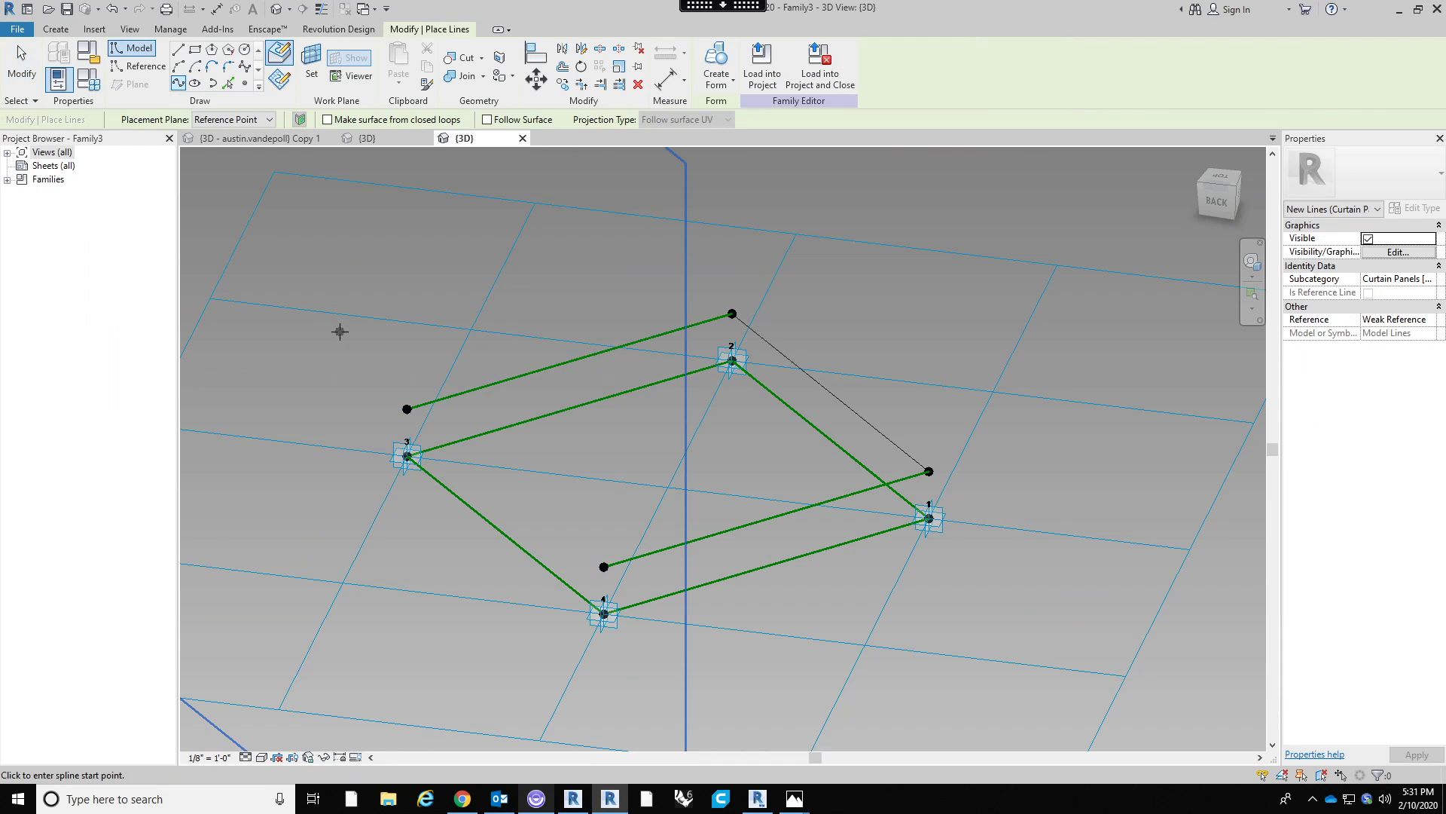
pyautogui.press('Escape')
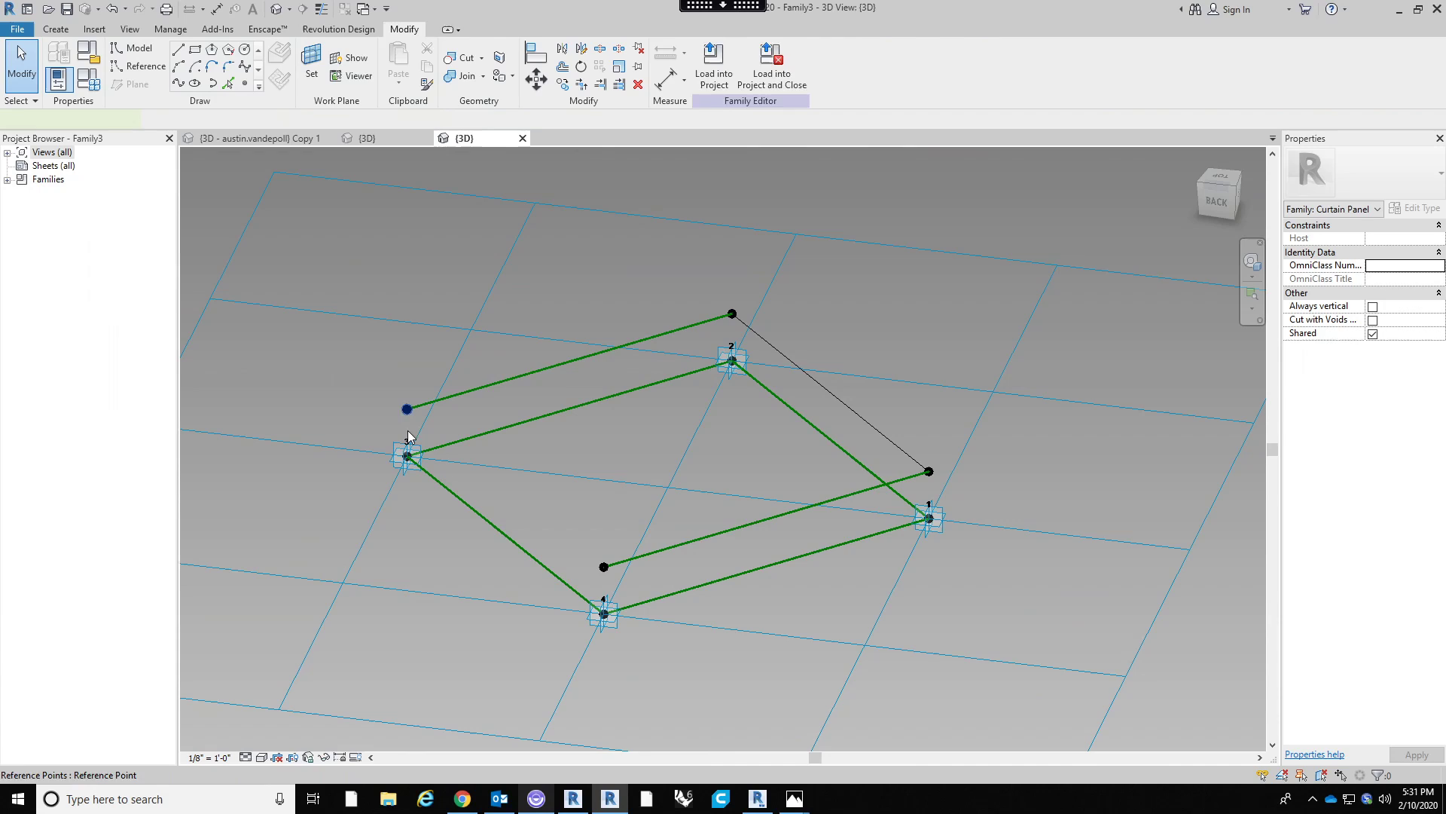
# Connect the raised reference points above adaptive points 3 and 4 with a spline through points.
pyautogui.click(406, 409)
pyautogui.keyDown('ctrl'); pyautogui.click(604, 567); pyautogui.keyUp('ctrl')
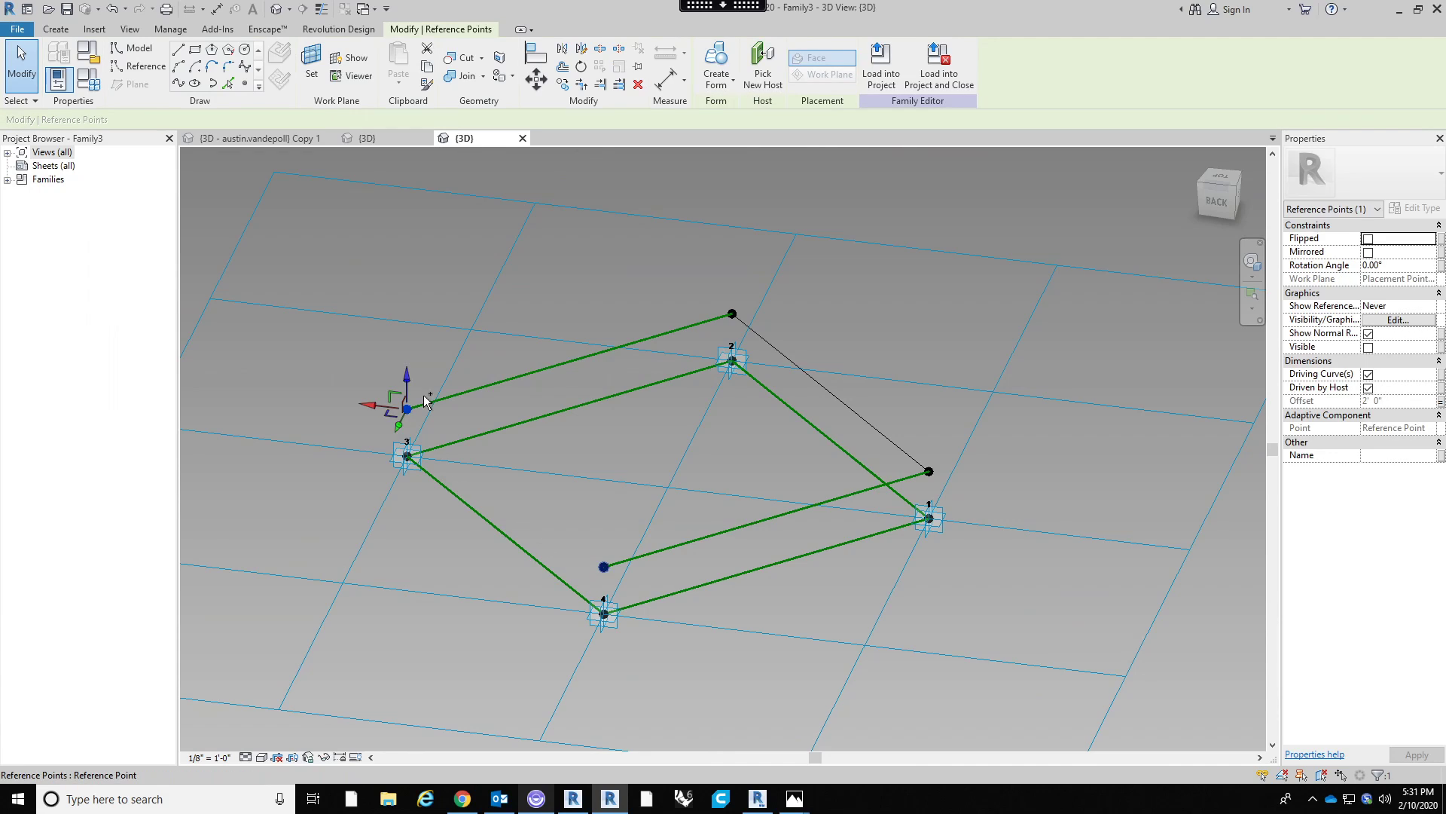
pyautogui.click(179, 84)
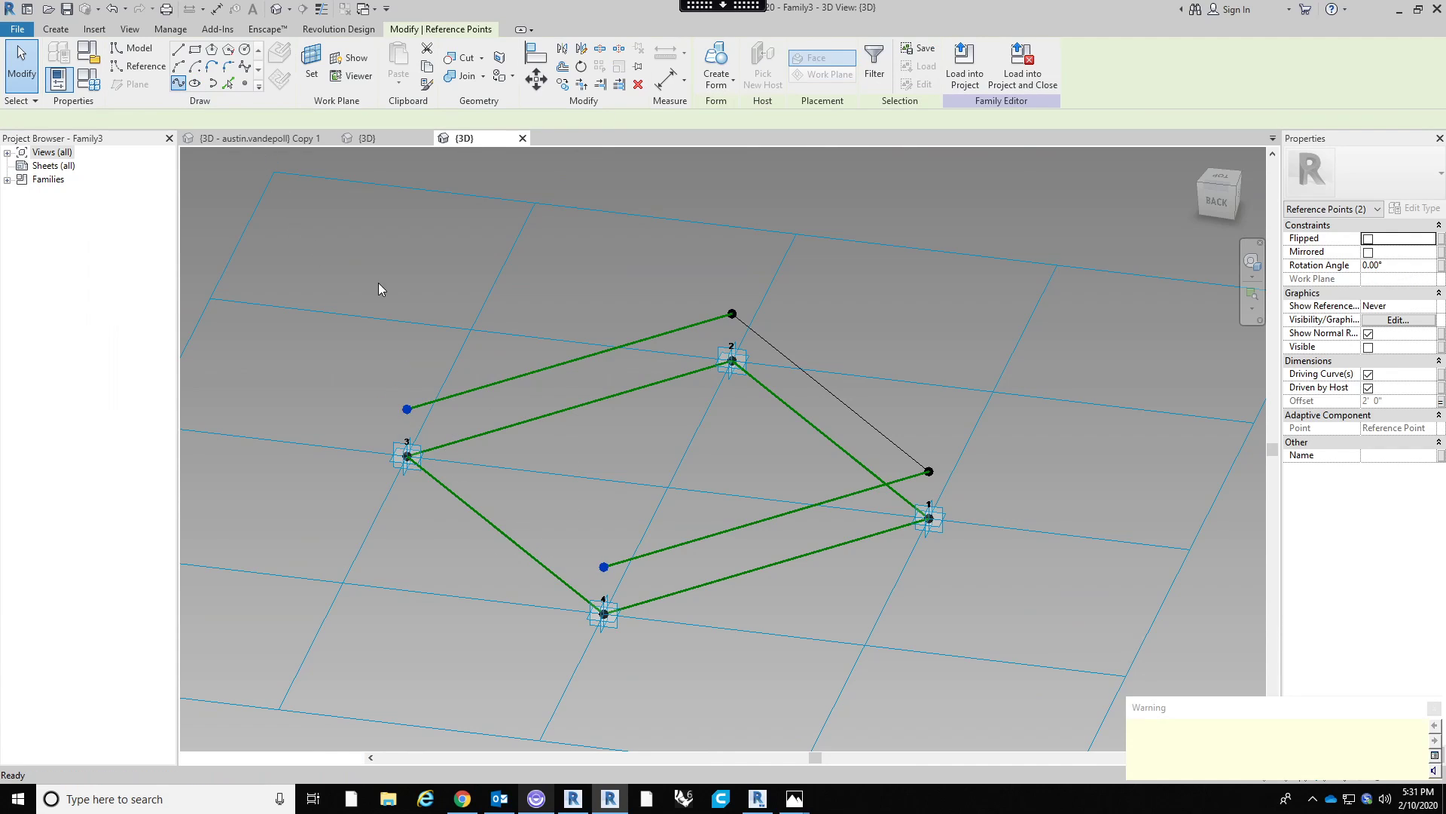
# Convert the two remaining raised model lines, above adaptive points 3–4 and 1–2, into reference lines together.
pyautogui.click(513, 496)
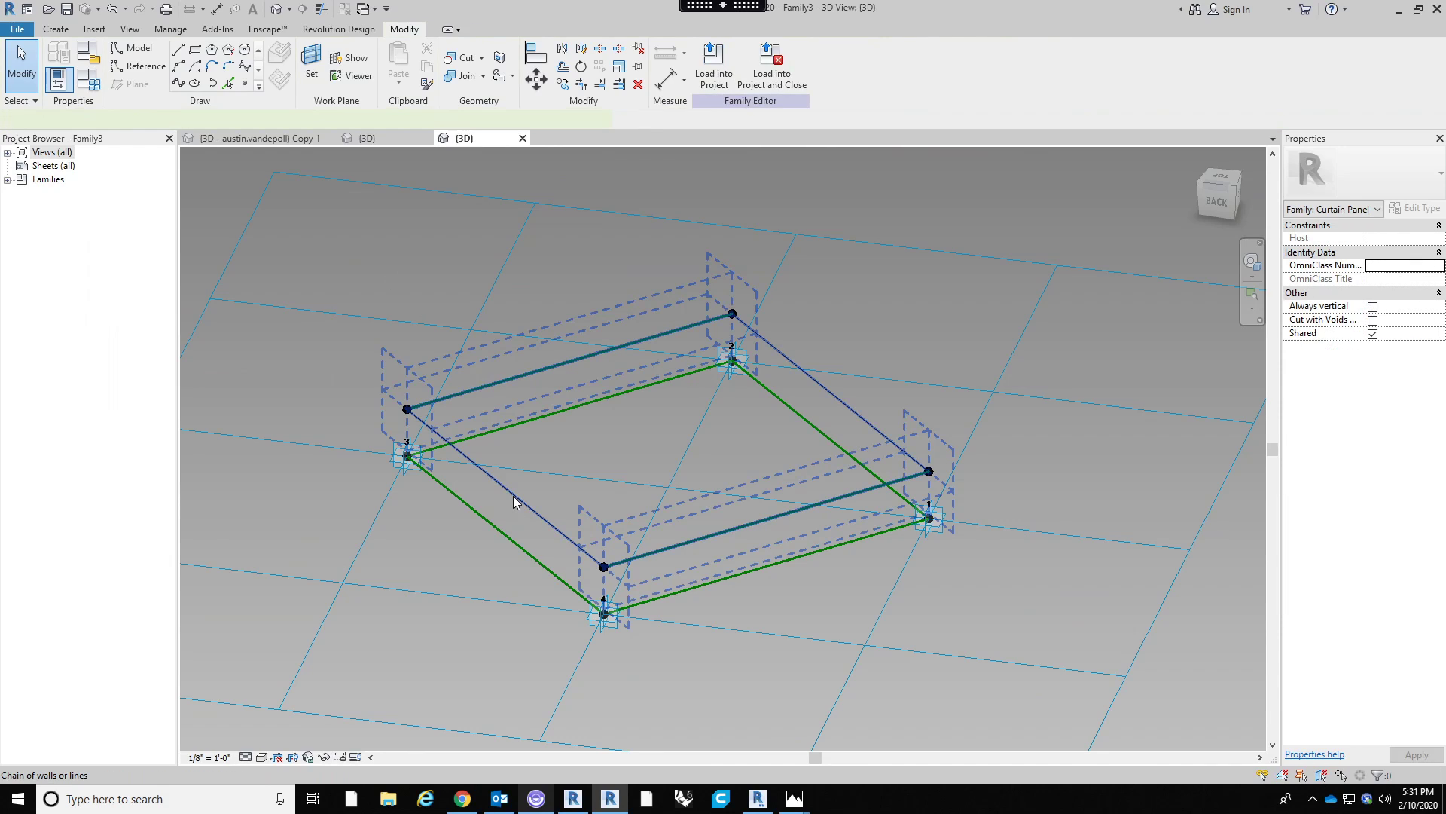
pyautogui.press('Tab')
pyautogui.press('Tab')
pyautogui.click(513, 495)
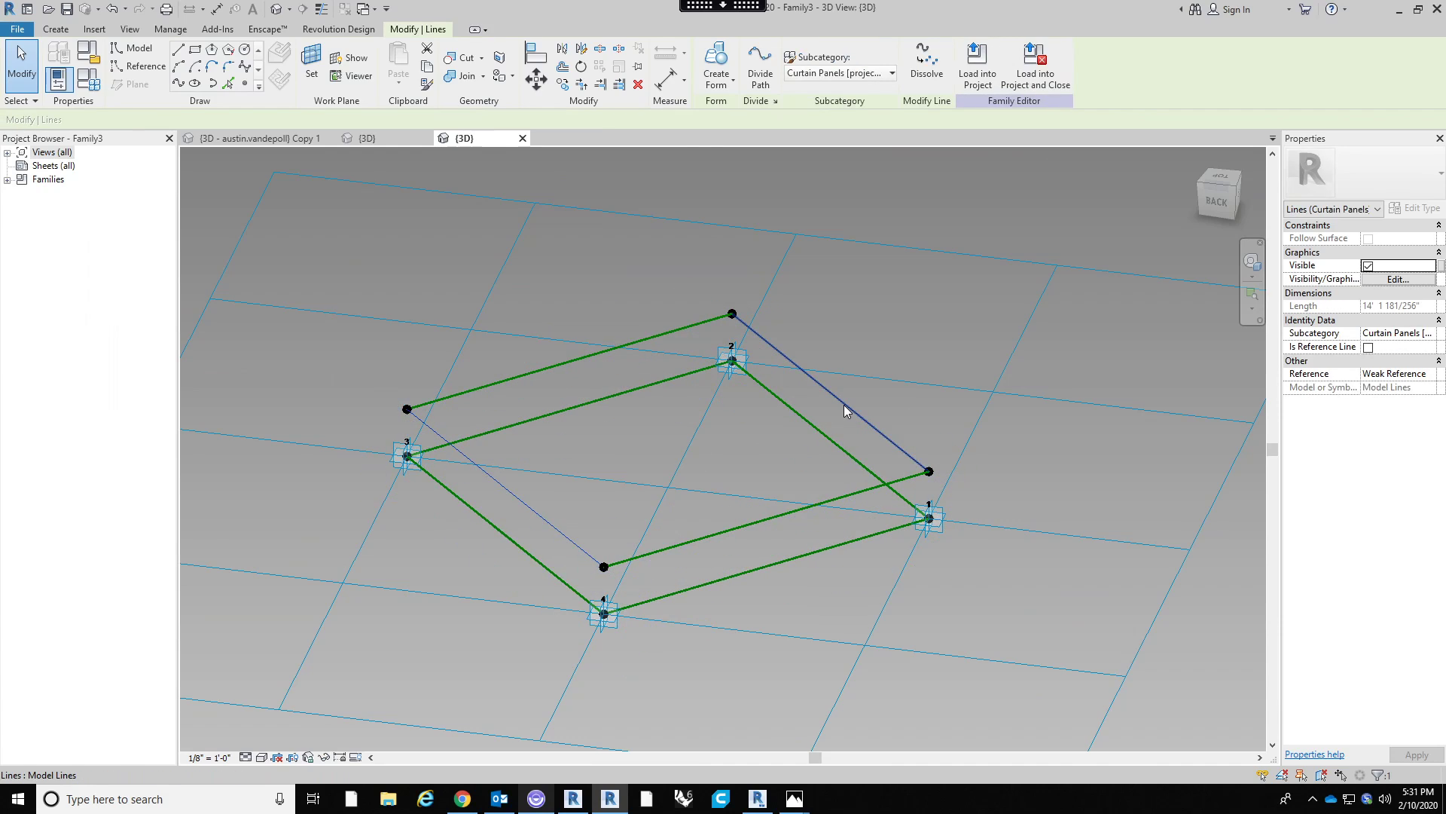
pyautogui.keyDown('ctrl'); pyautogui.click(845, 409); pyautogui.keyUp('ctrl')
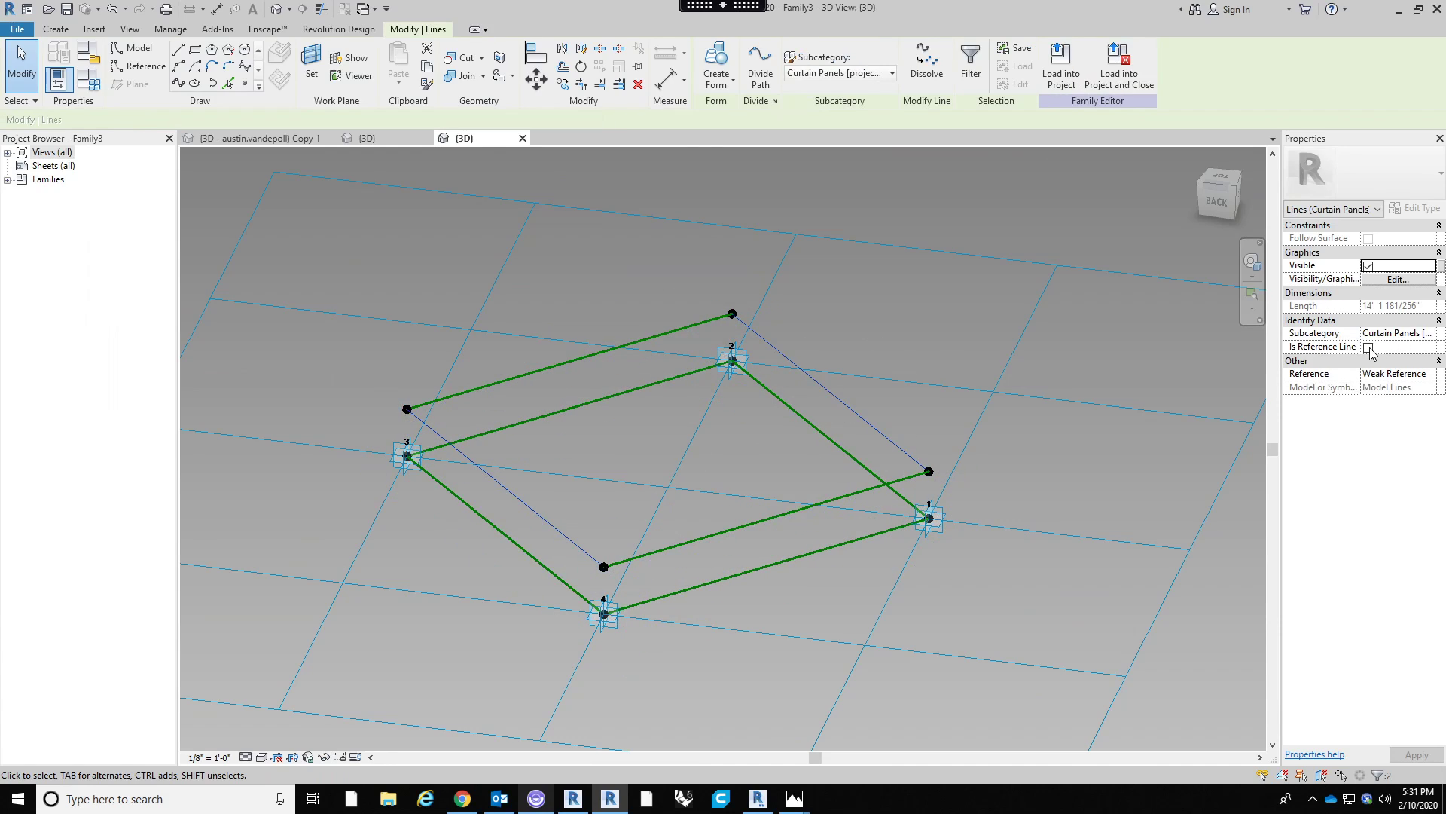
pyautogui.click(1369, 347)
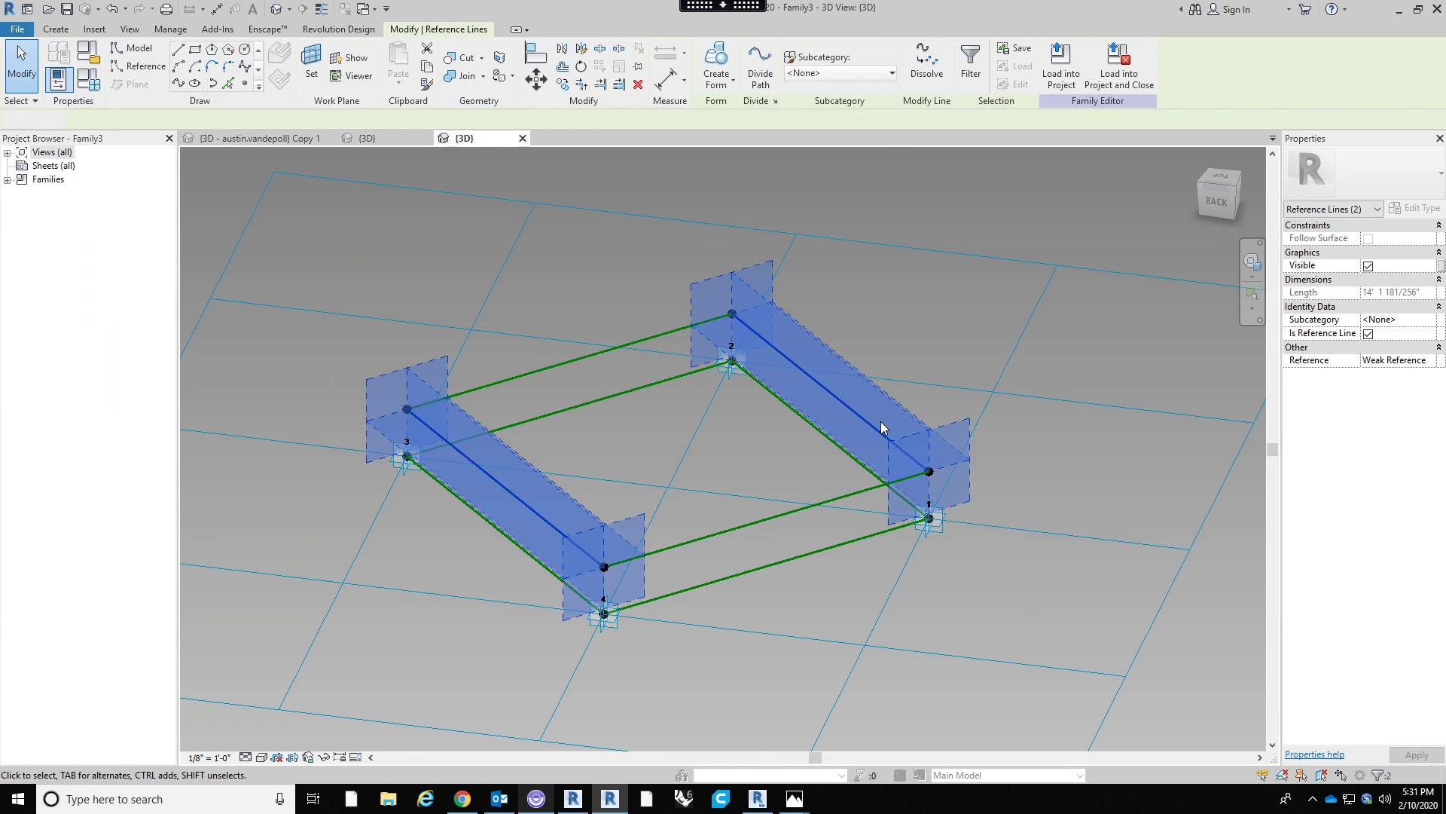
pyautogui.click(848, 647)
pyautogui.hotkey('ctrl', 'z')
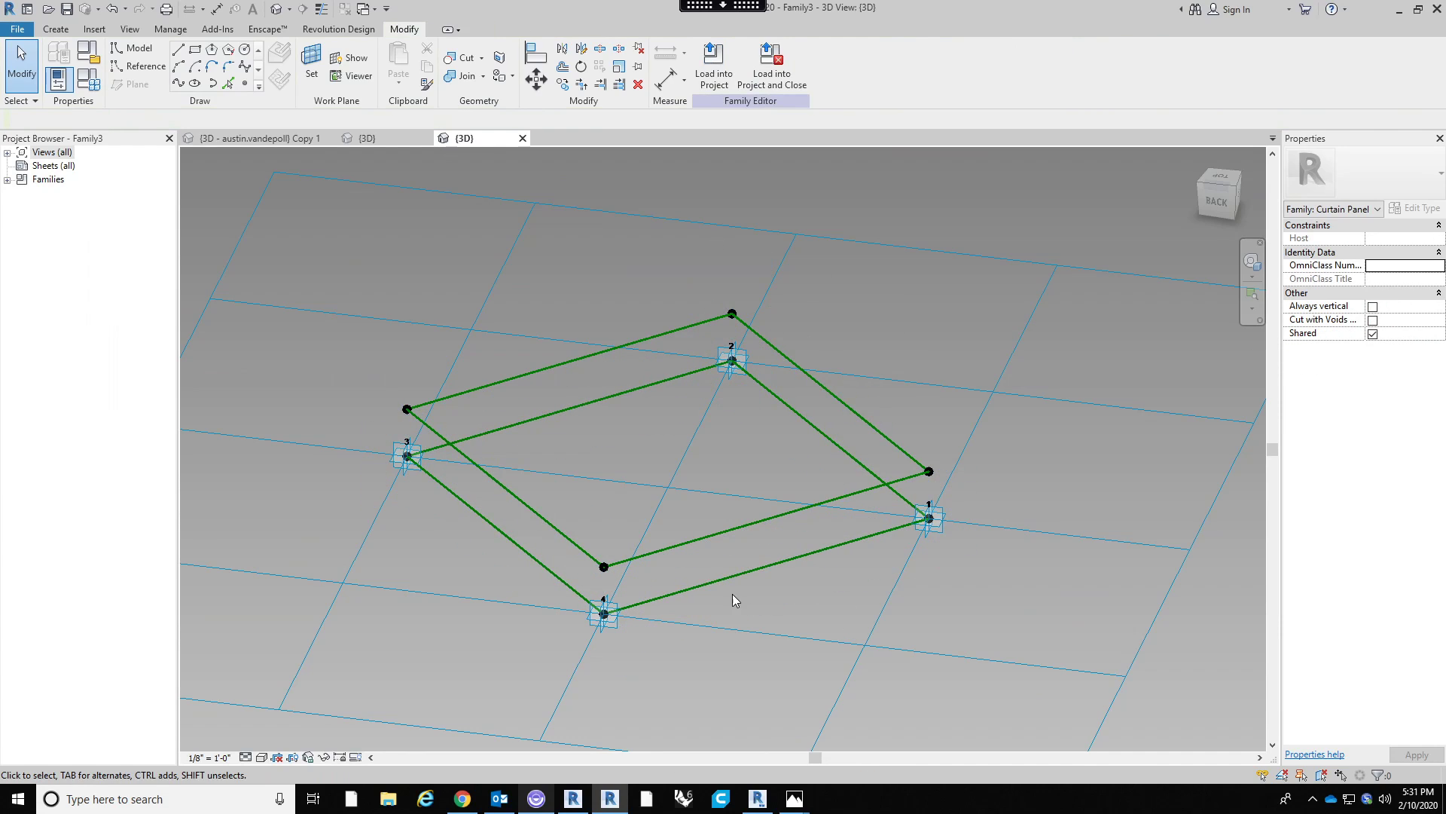
pyautogui.hotkey('ctrl', 'y')
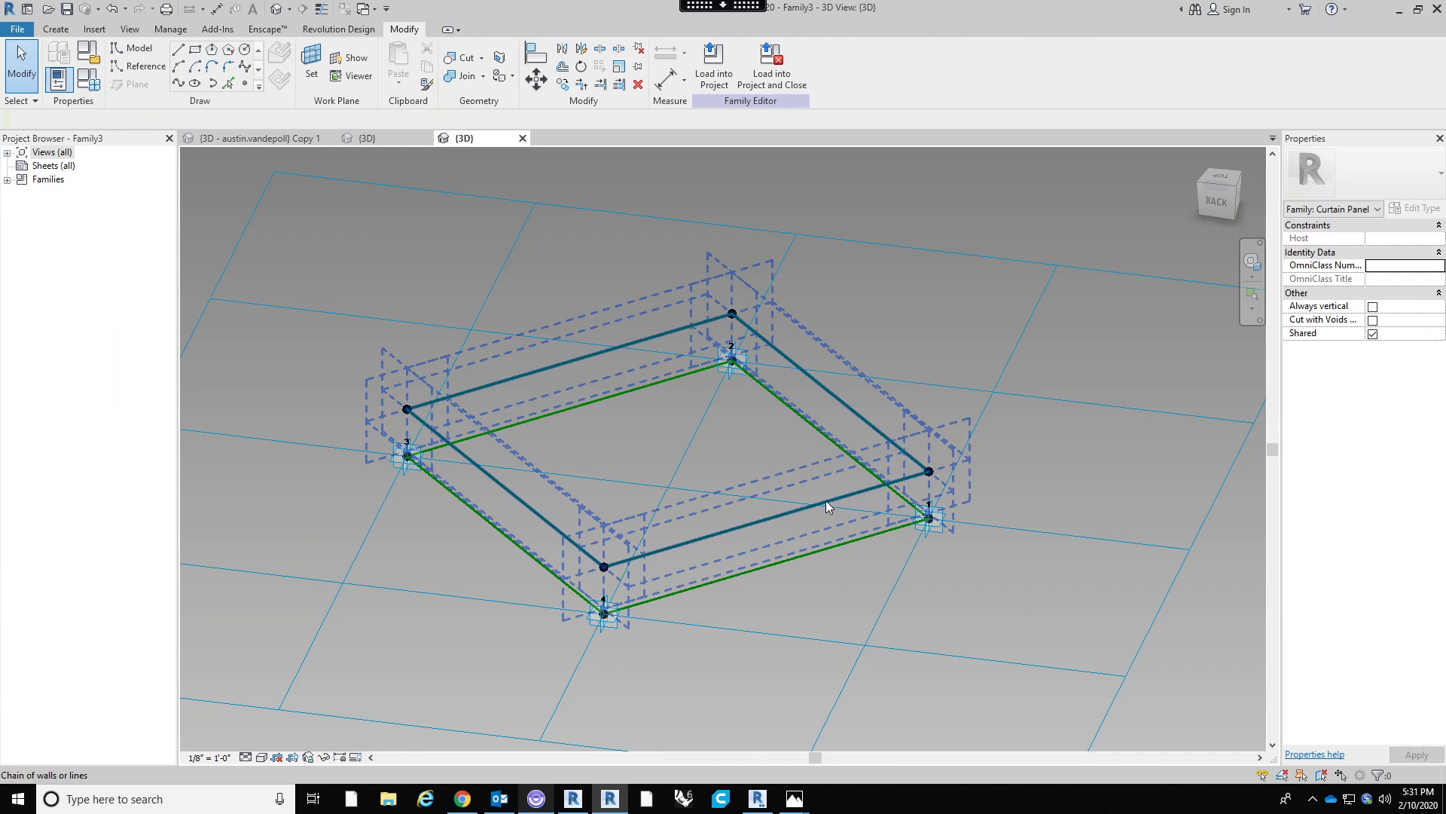
# Try creating a solid form from the closed loop of four raised reference lines, and undo it.
pyautogui.click(825, 499)
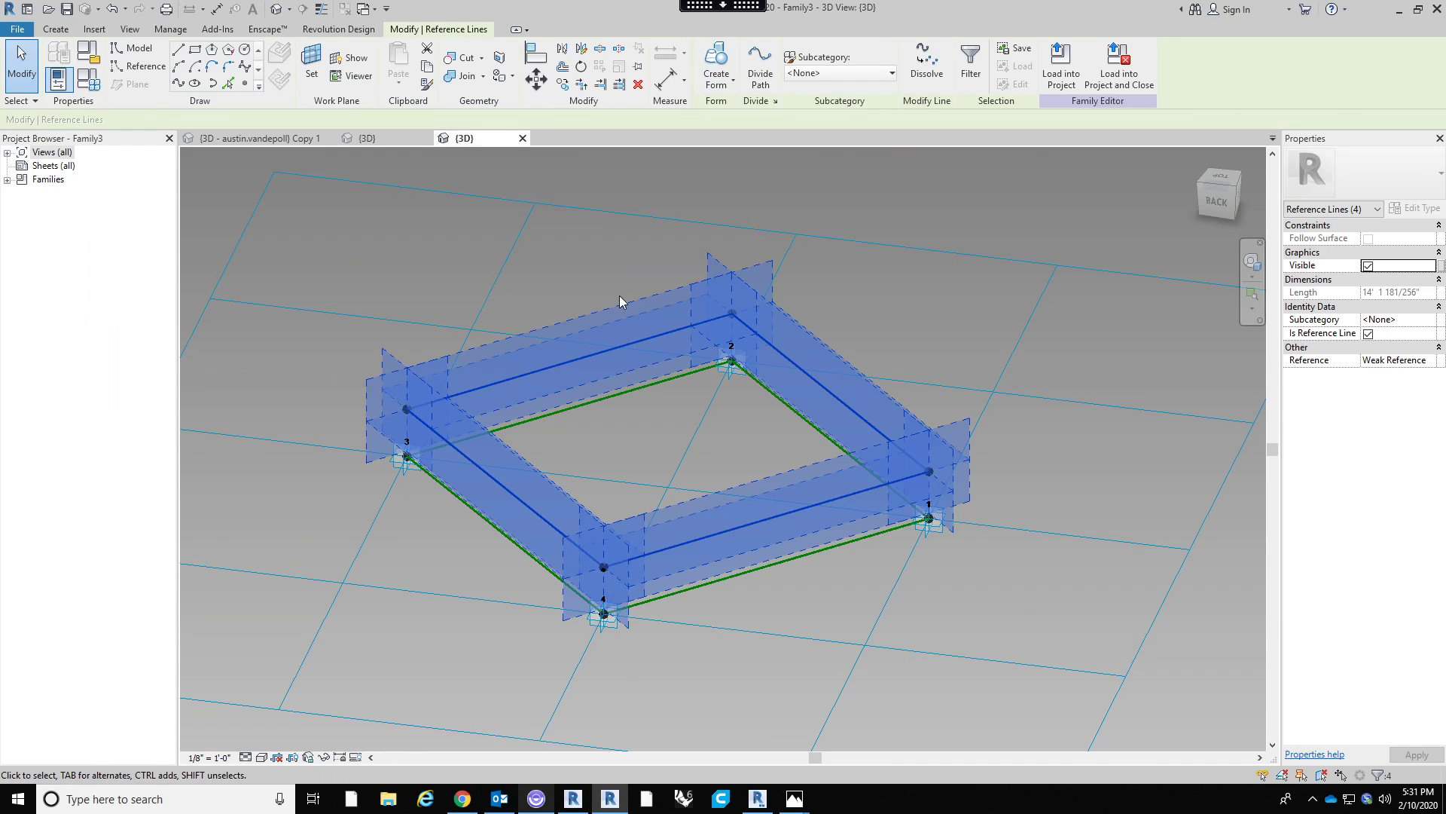
pyautogui.click(723, 62)
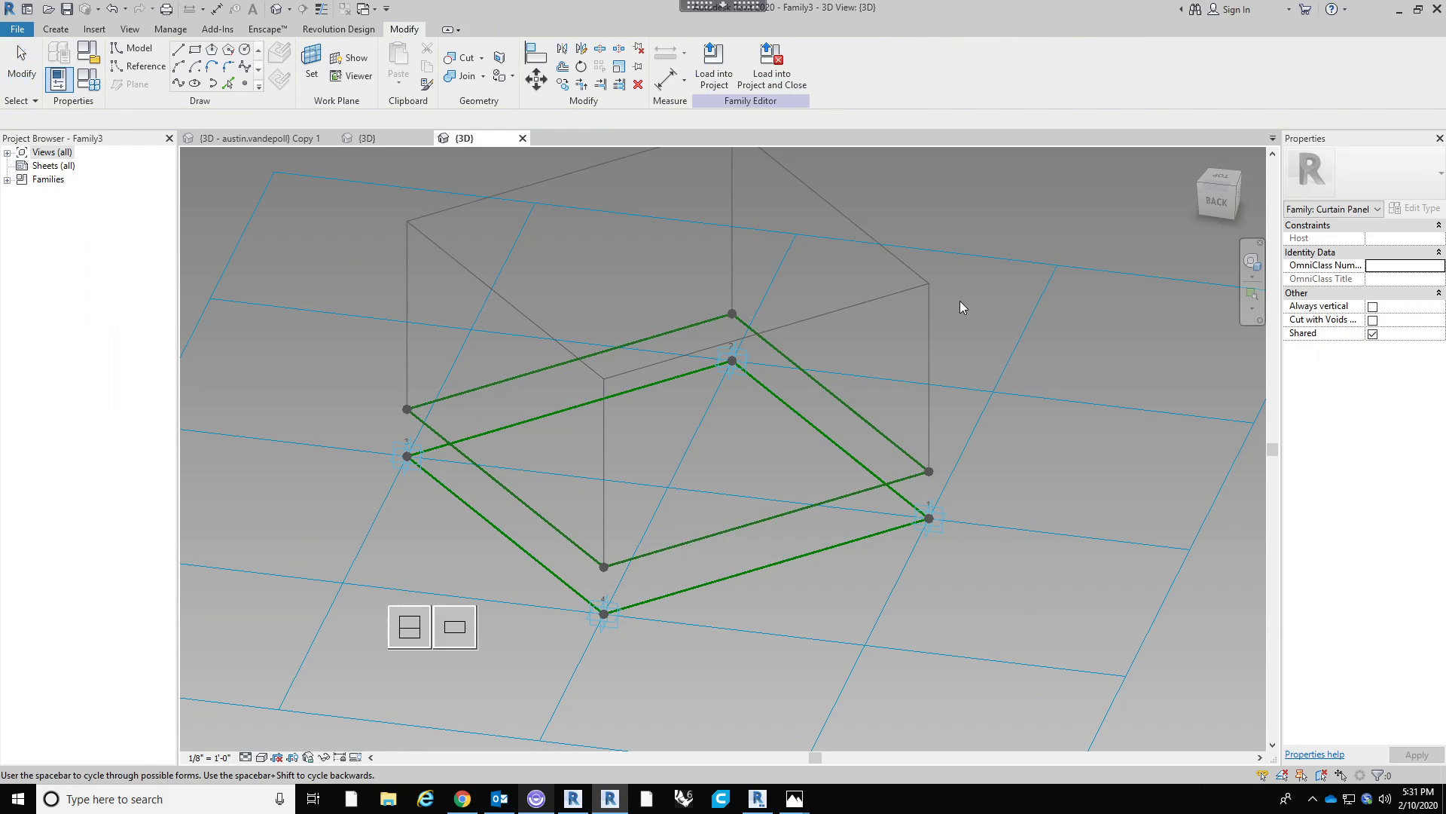
pyautogui.keyDown('shift'); pyautogui.moveTo(804, 596); pyautogui.dragTo(884, 538, button='middle'); pyautogui.keyUp('shift')
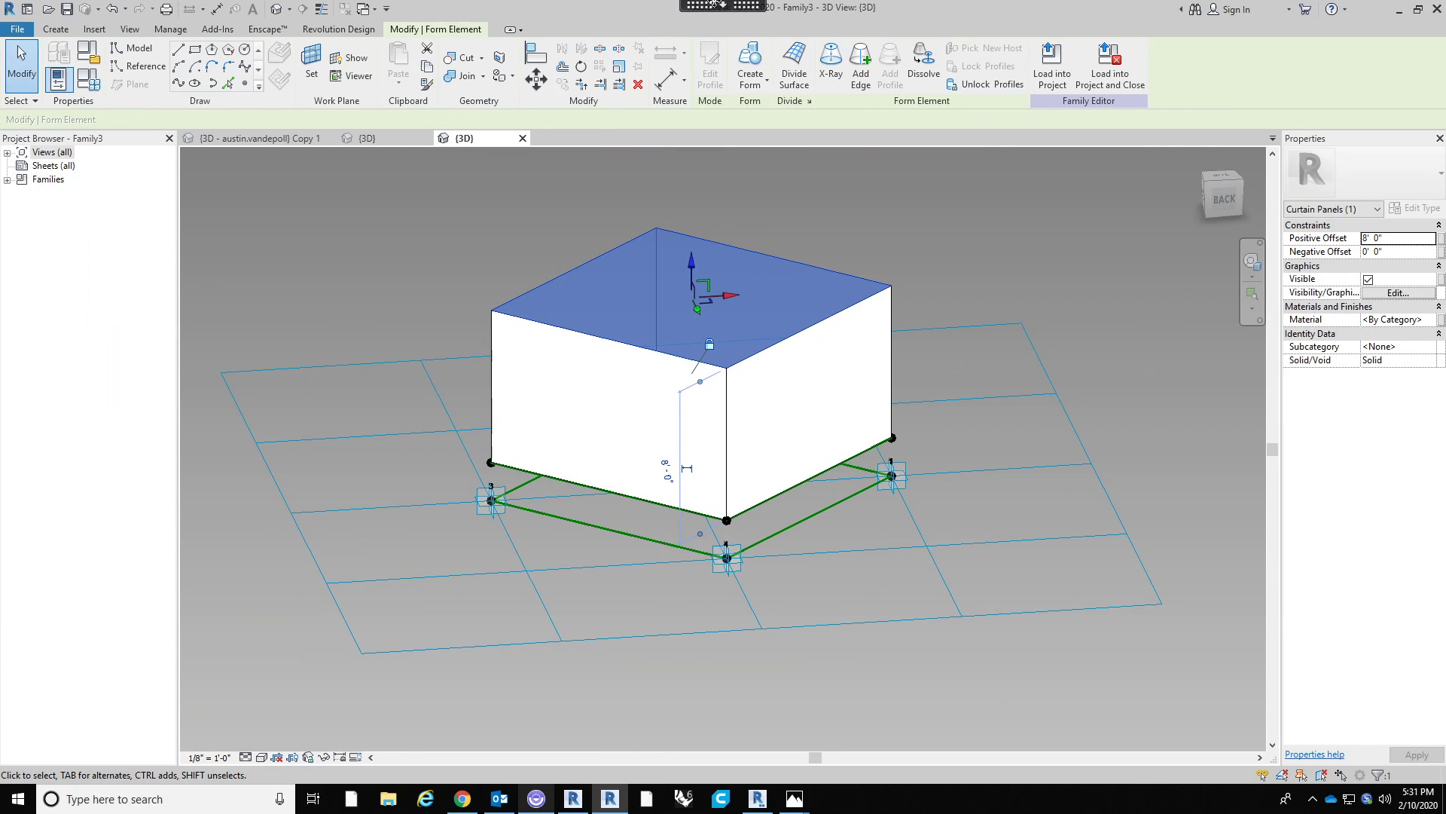
pyautogui.click(945, 300)
pyautogui.keyDown('shift'); pyautogui.moveTo(941, 321); pyautogui.dragTo(915, 369, button='middle'); pyautogui.keyUp('shift')
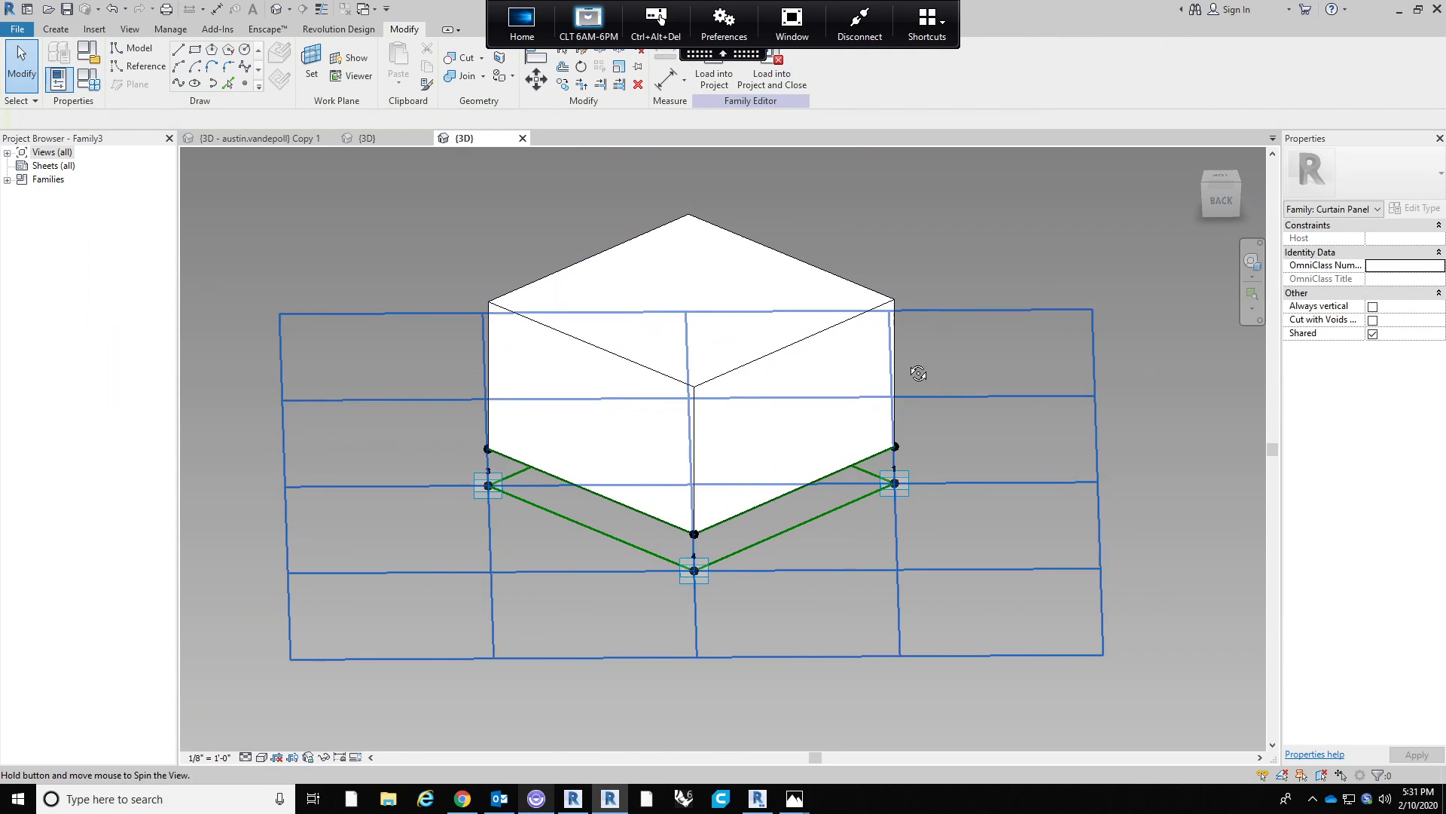
pyautogui.hotkey('ctrl', 'z')
pyautogui.scroll(3, 894, 398)
pyautogui.scroll(-3, 999, 380)
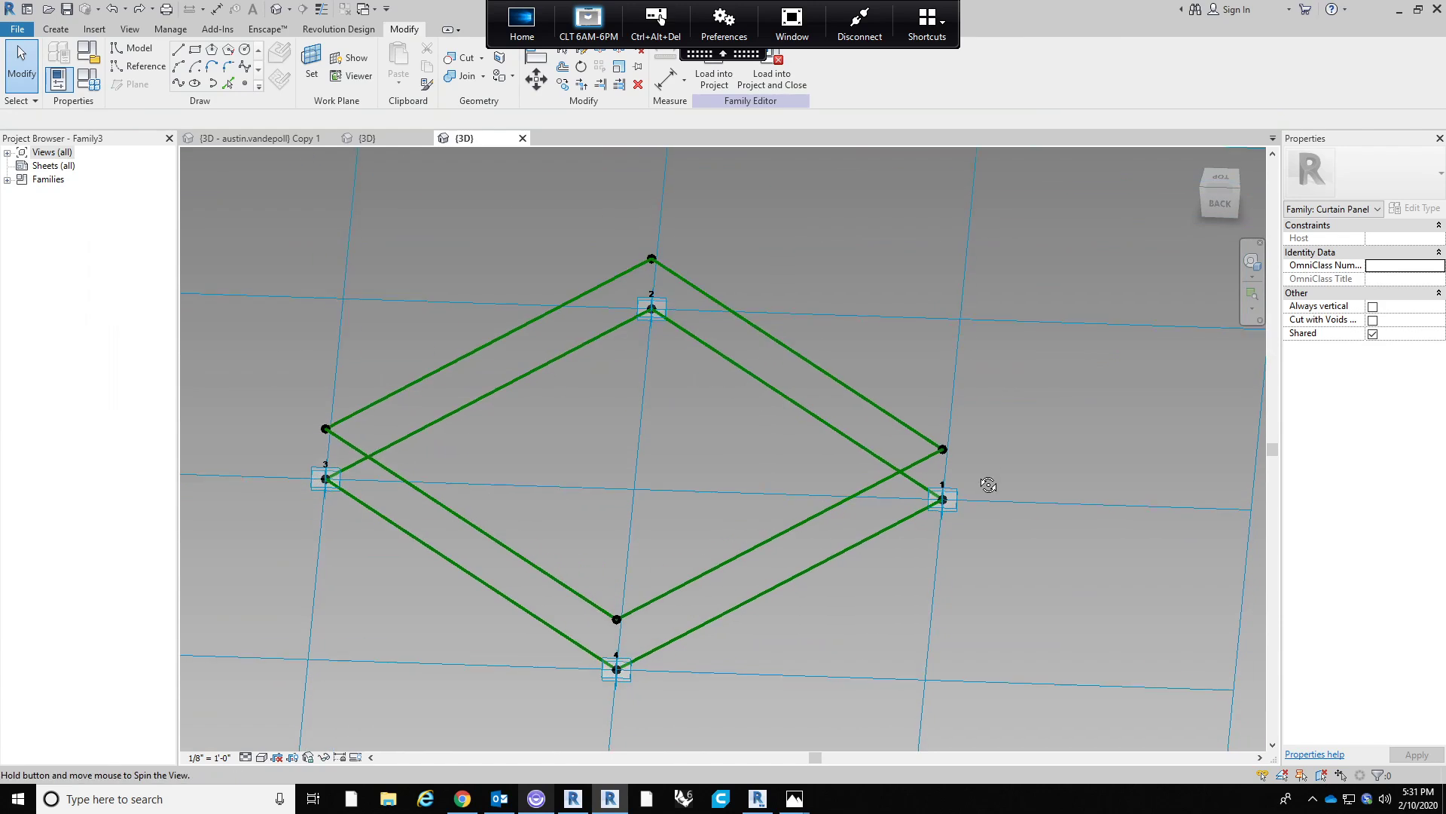
pyautogui.keyDown('shift'); pyautogui.moveTo(985, 485); pyautogui.dragTo(746, 480, button='middle'); pyautogui.keyUp('shift')
pyautogui.scroll(2, 745, 476)
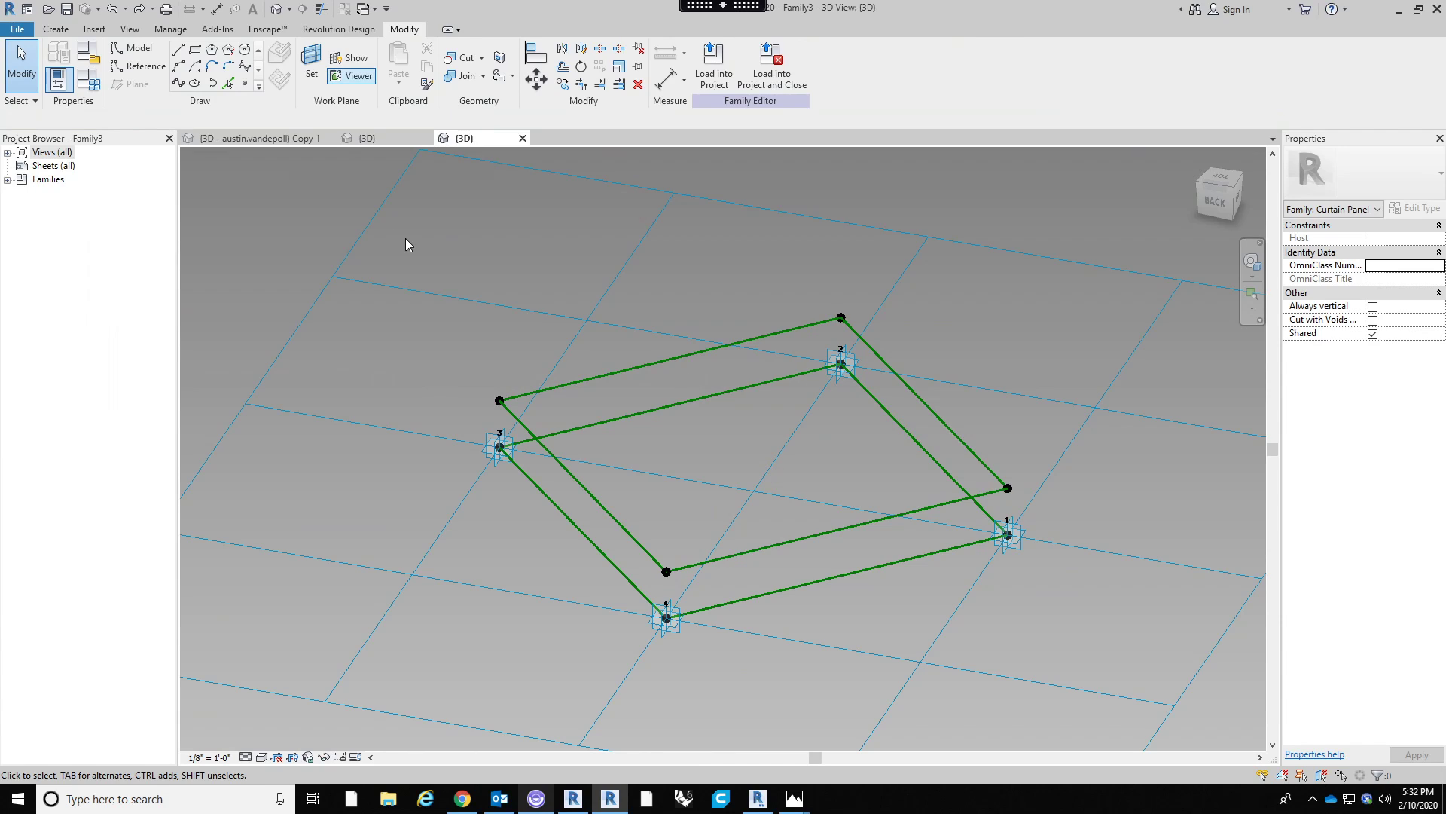
pyautogui.click(723, 6)
pyautogui.click(800, 14)
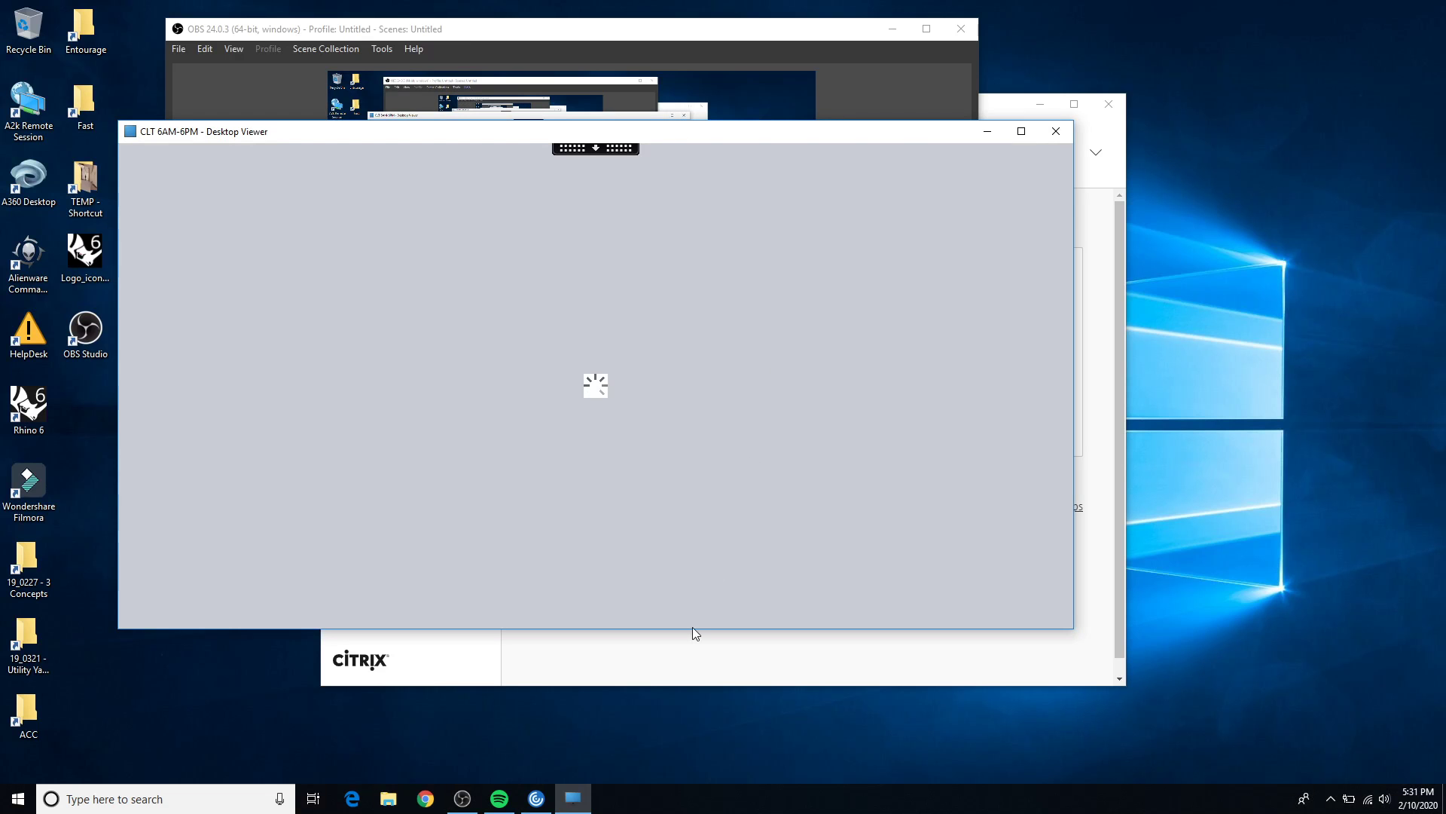
pyautogui.click(462, 798)
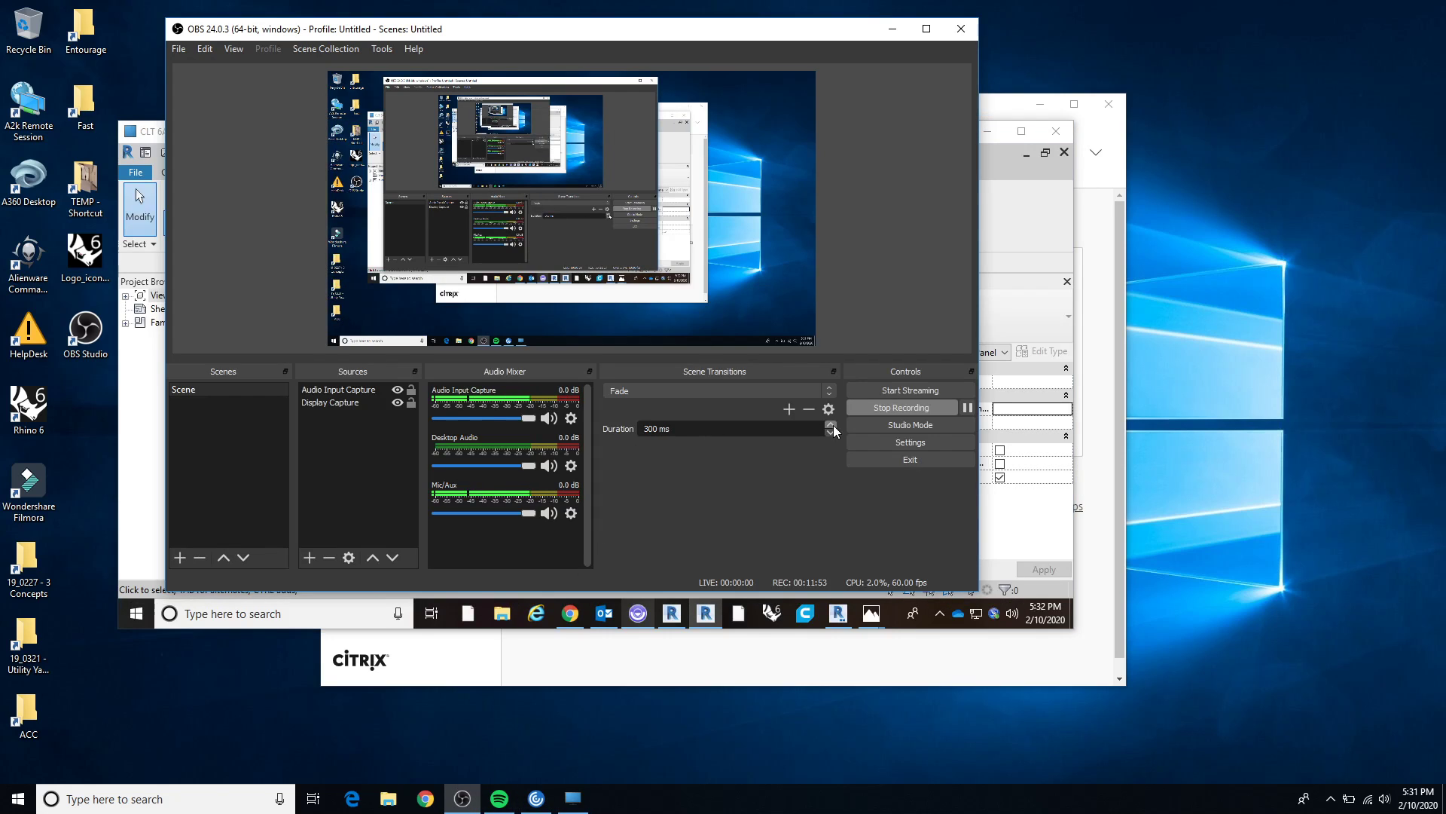
pyautogui.click(968, 407)
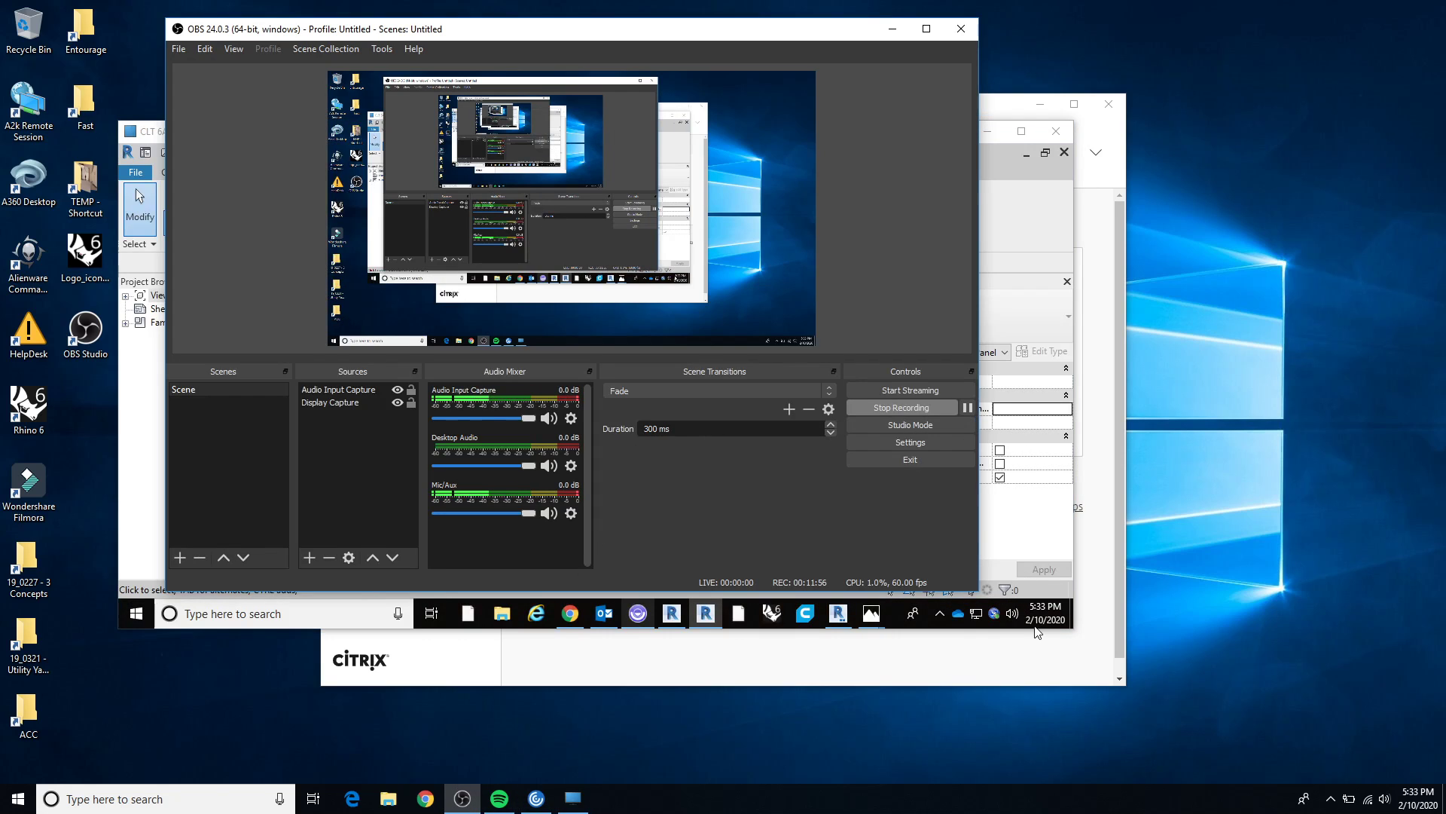
pyautogui.click(573, 798)
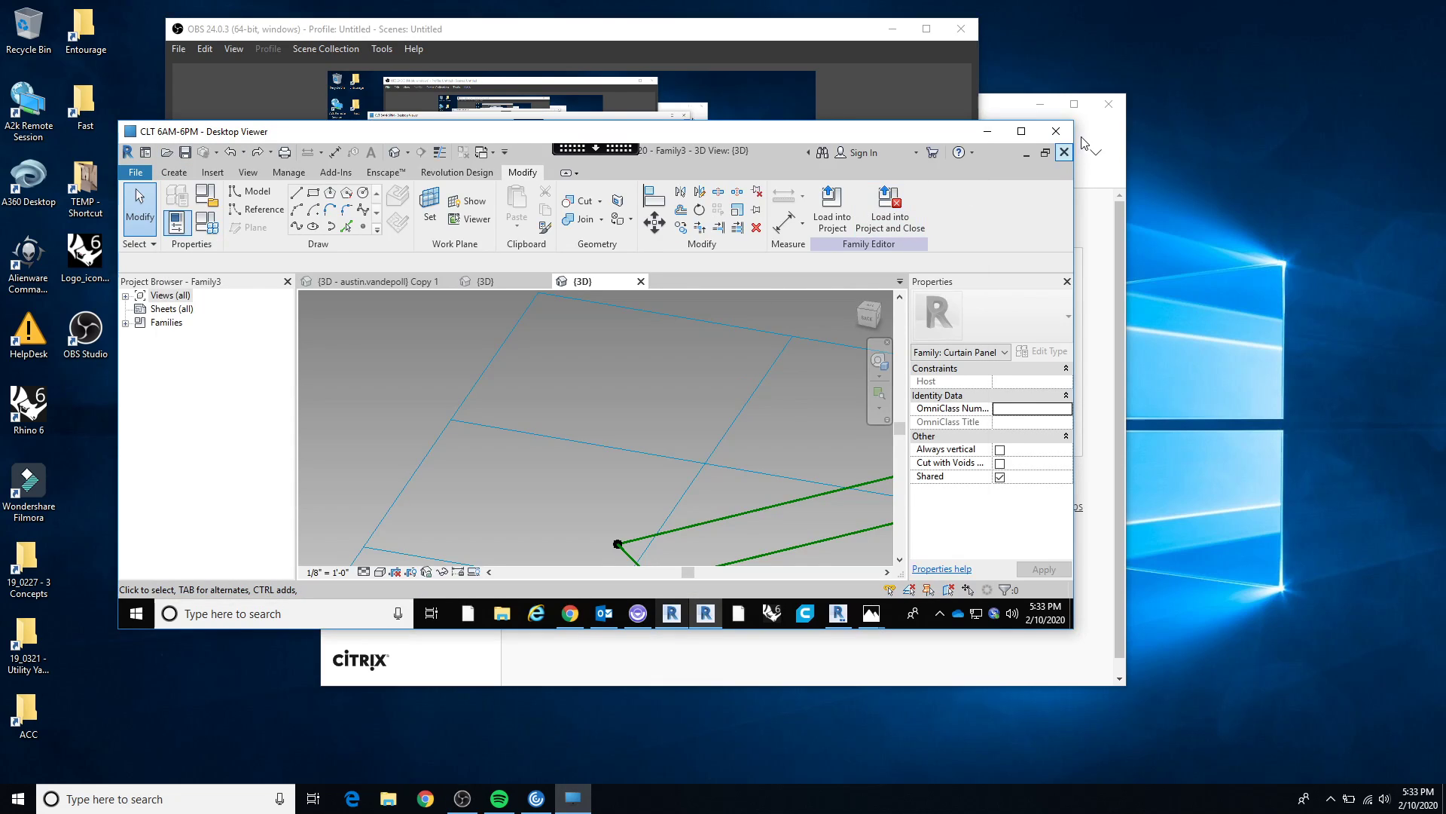
pyautogui.click(1021, 131)
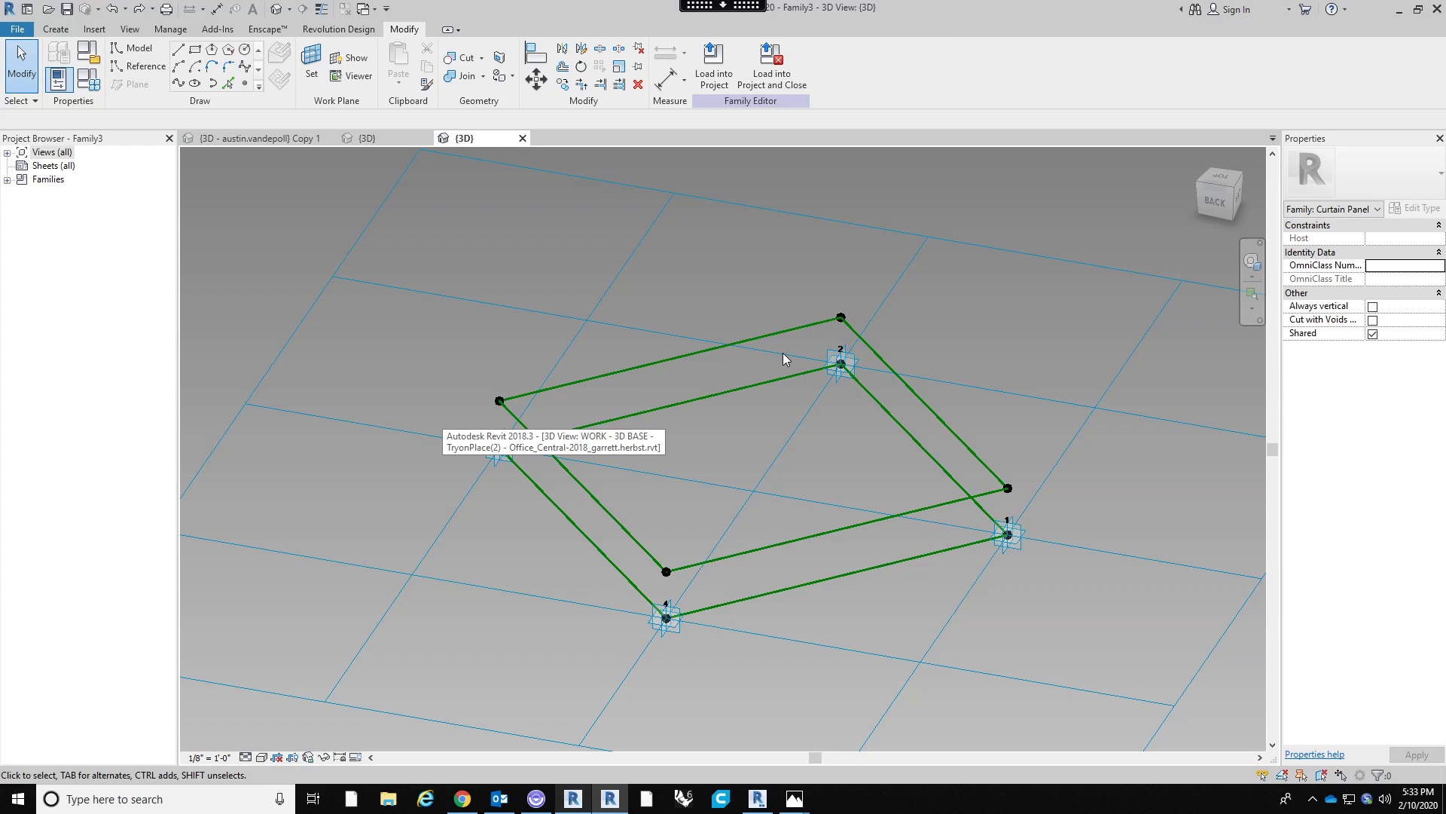
# Place two reference points on the raised reference line between adaptive points 4 and 1, one near each end.
pyautogui.keyDown('shift'); pyautogui.moveTo(778, 523); pyautogui.dragTo(846, 584, button='middle'); pyautogui.keyUp('shift')
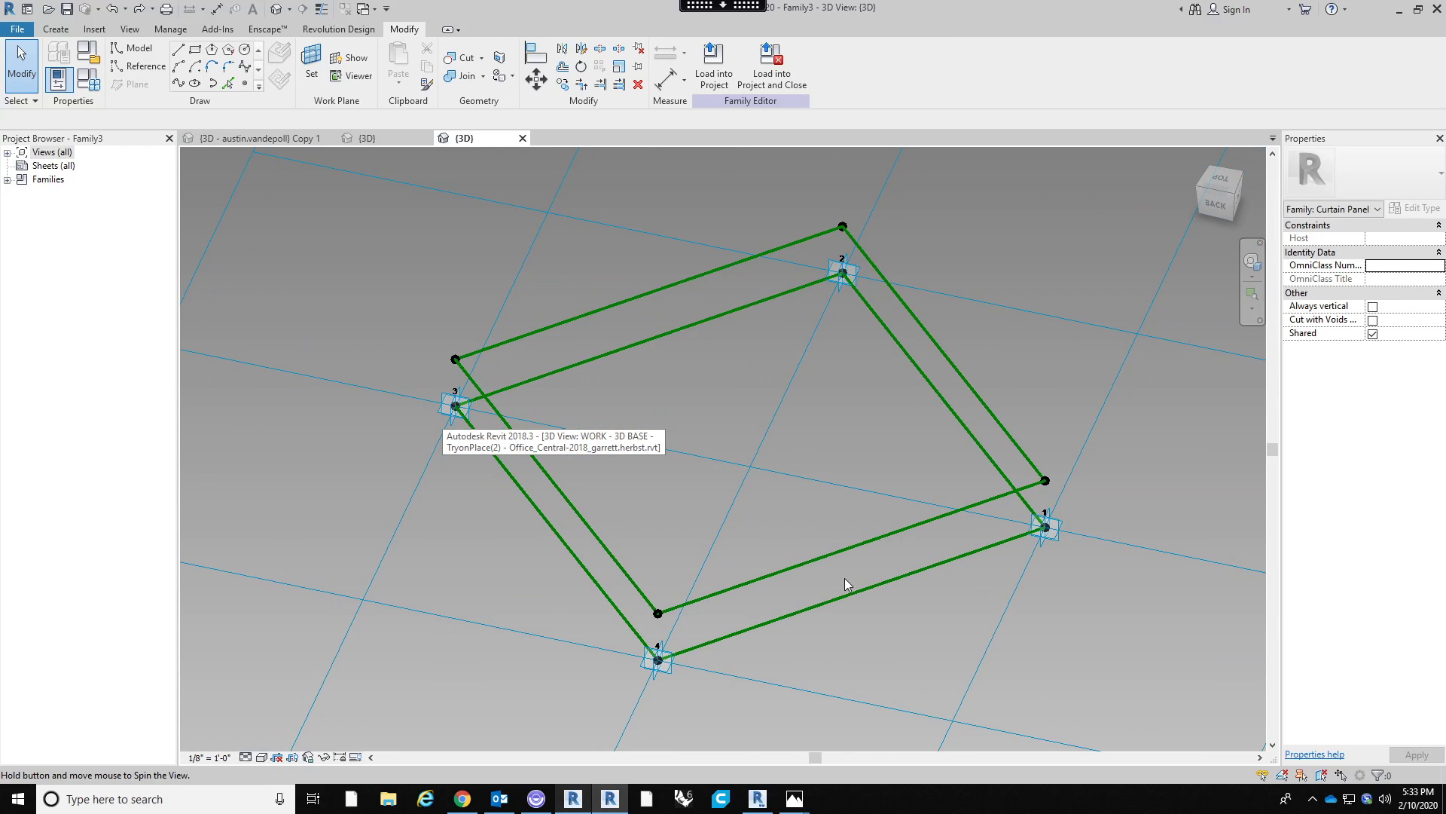
pyautogui.keyDown('shift'); pyautogui.moveTo(806, 439); pyautogui.dragTo(883, 558, button='middle'); pyautogui.keyUp('shift')
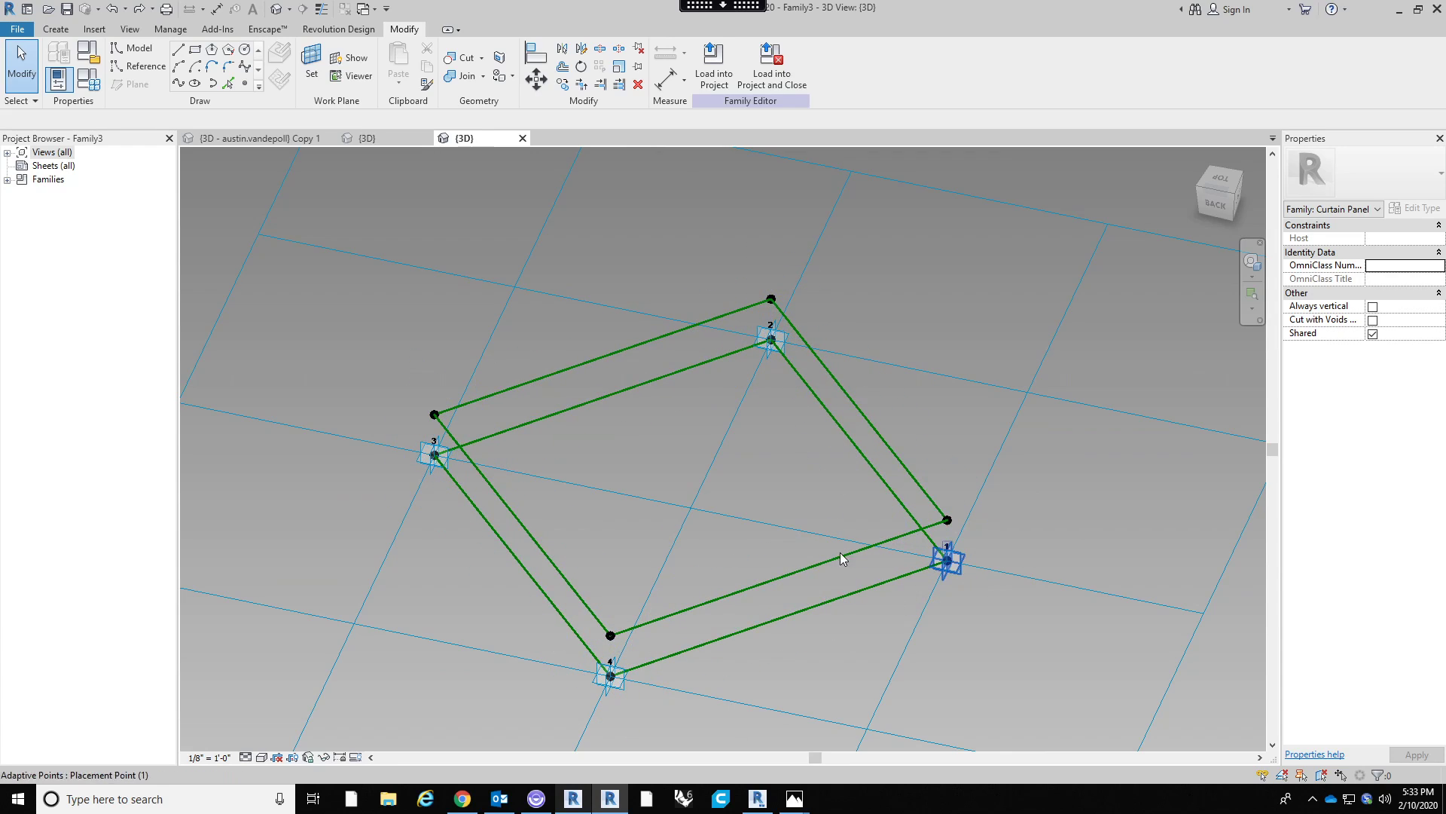
pyautogui.keyDown('shift'); pyautogui.moveTo(839, 553); pyautogui.dragTo(993, 412, button='middle'); pyautogui.keyUp('shift')
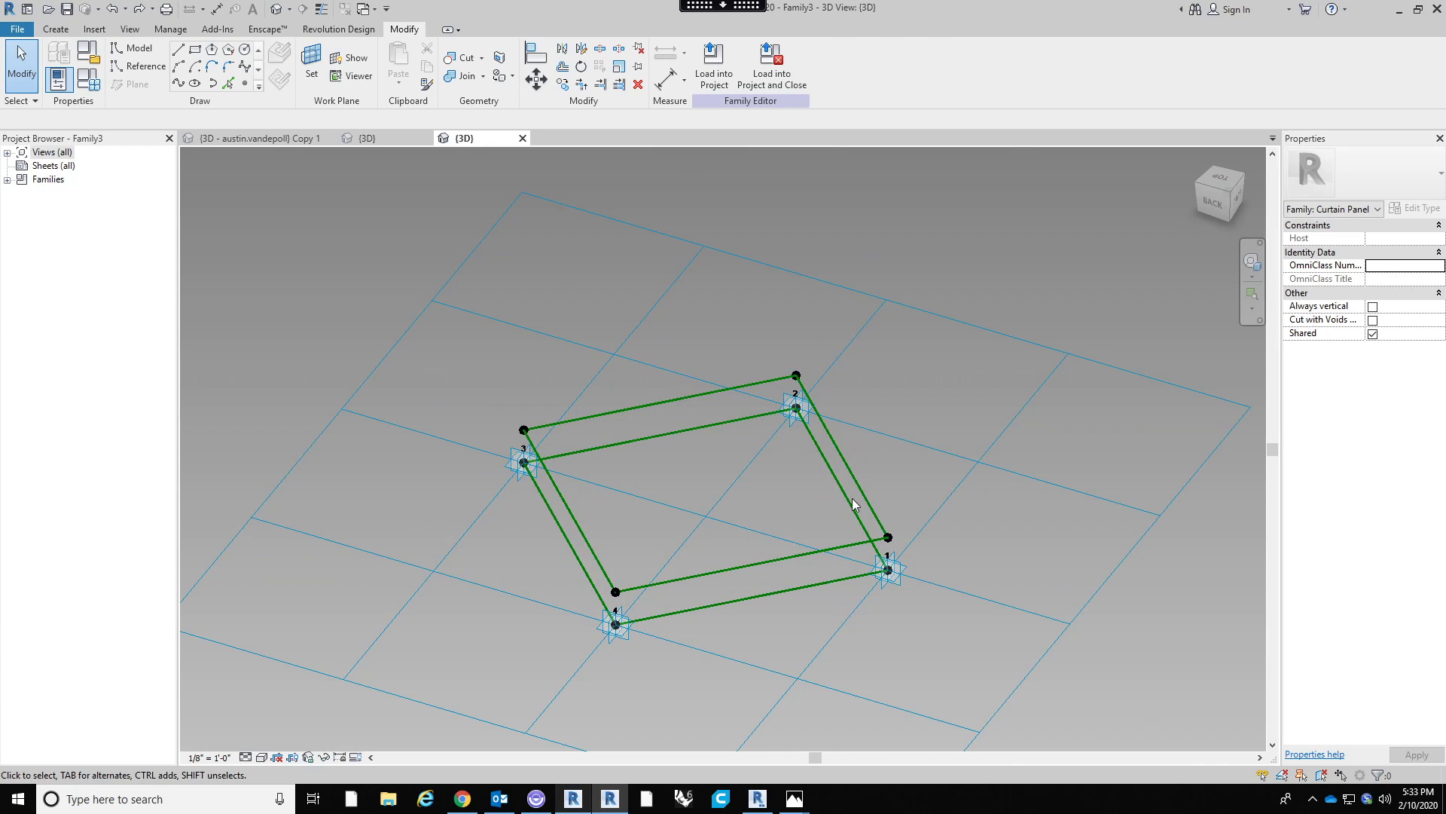
pyautogui.scroll(1, 797, 482)
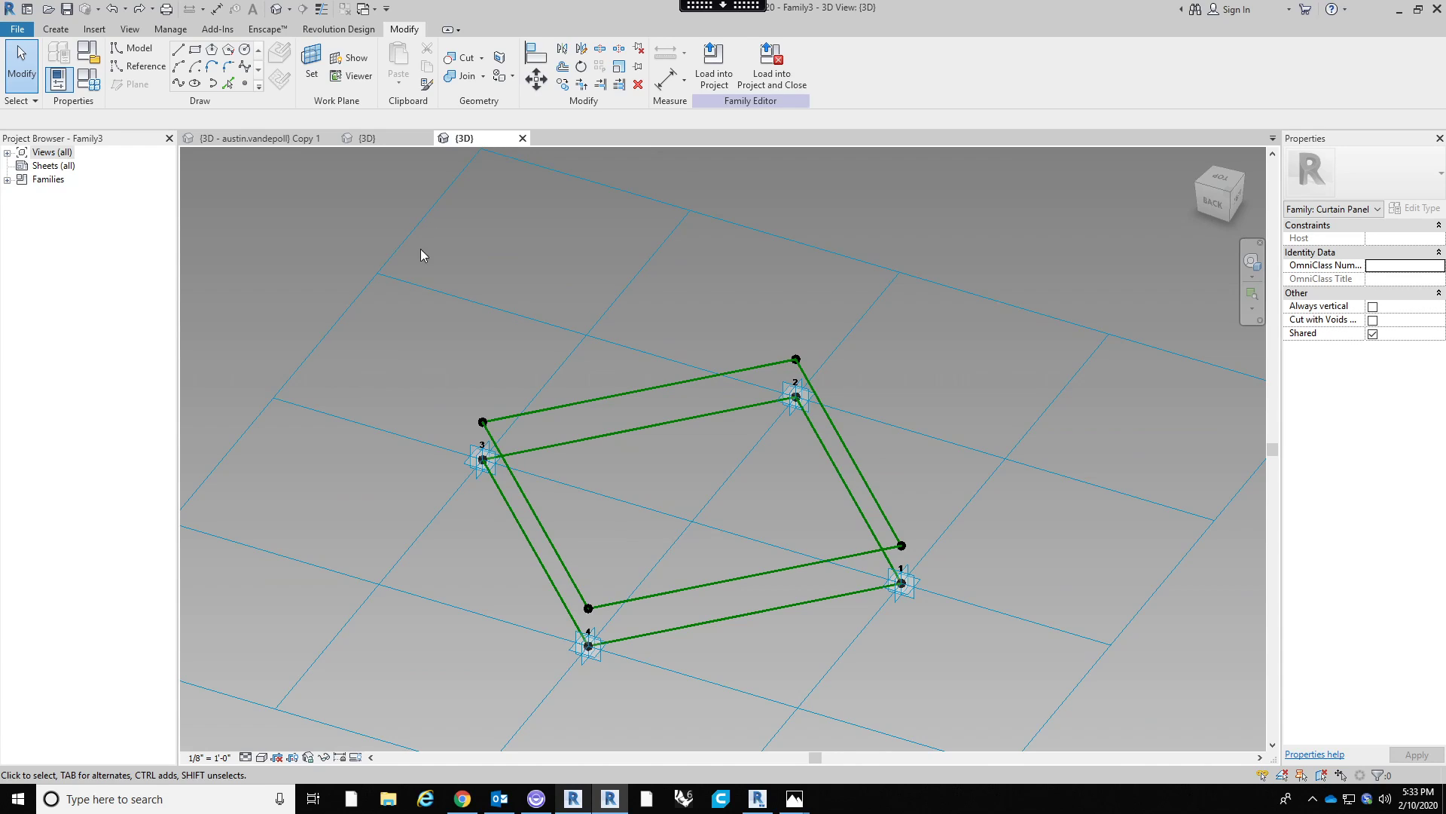
pyautogui.keyDown('shift'); pyautogui.moveTo(528, 406); pyautogui.dragTo(540, 406, button='middle'); pyautogui.keyUp('shift')
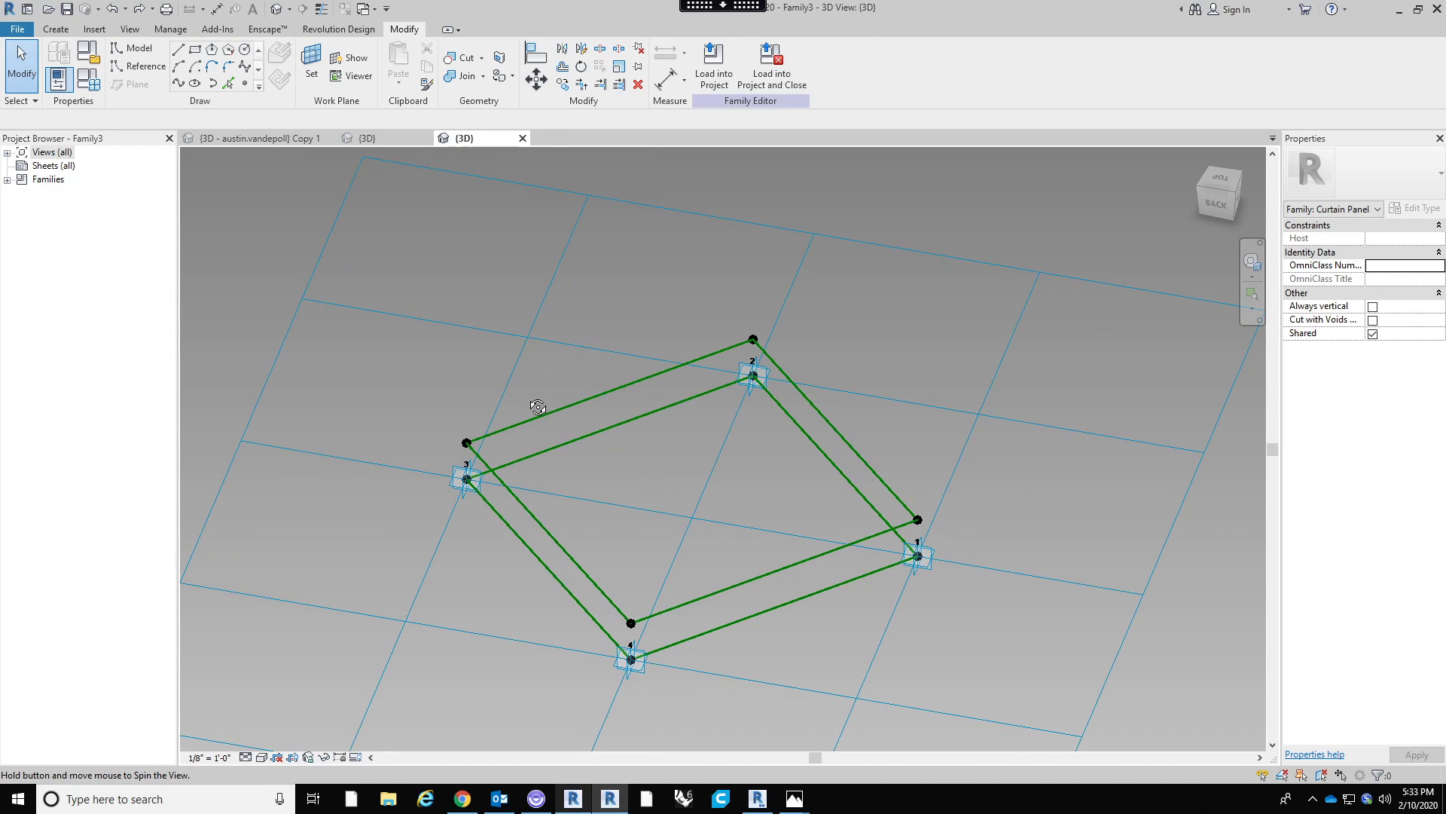
pyautogui.click(245, 83)
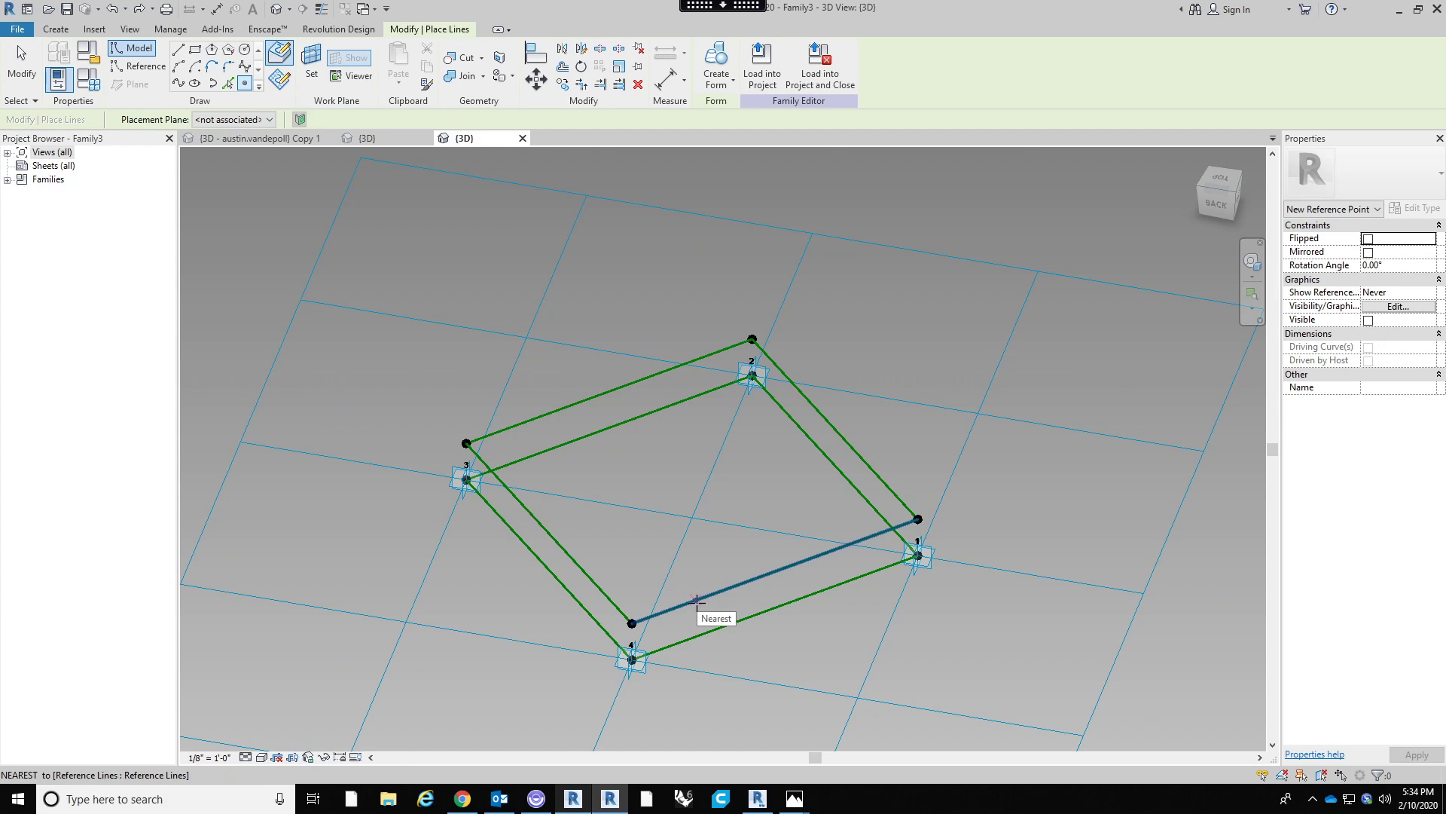
pyautogui.click(695, 600)
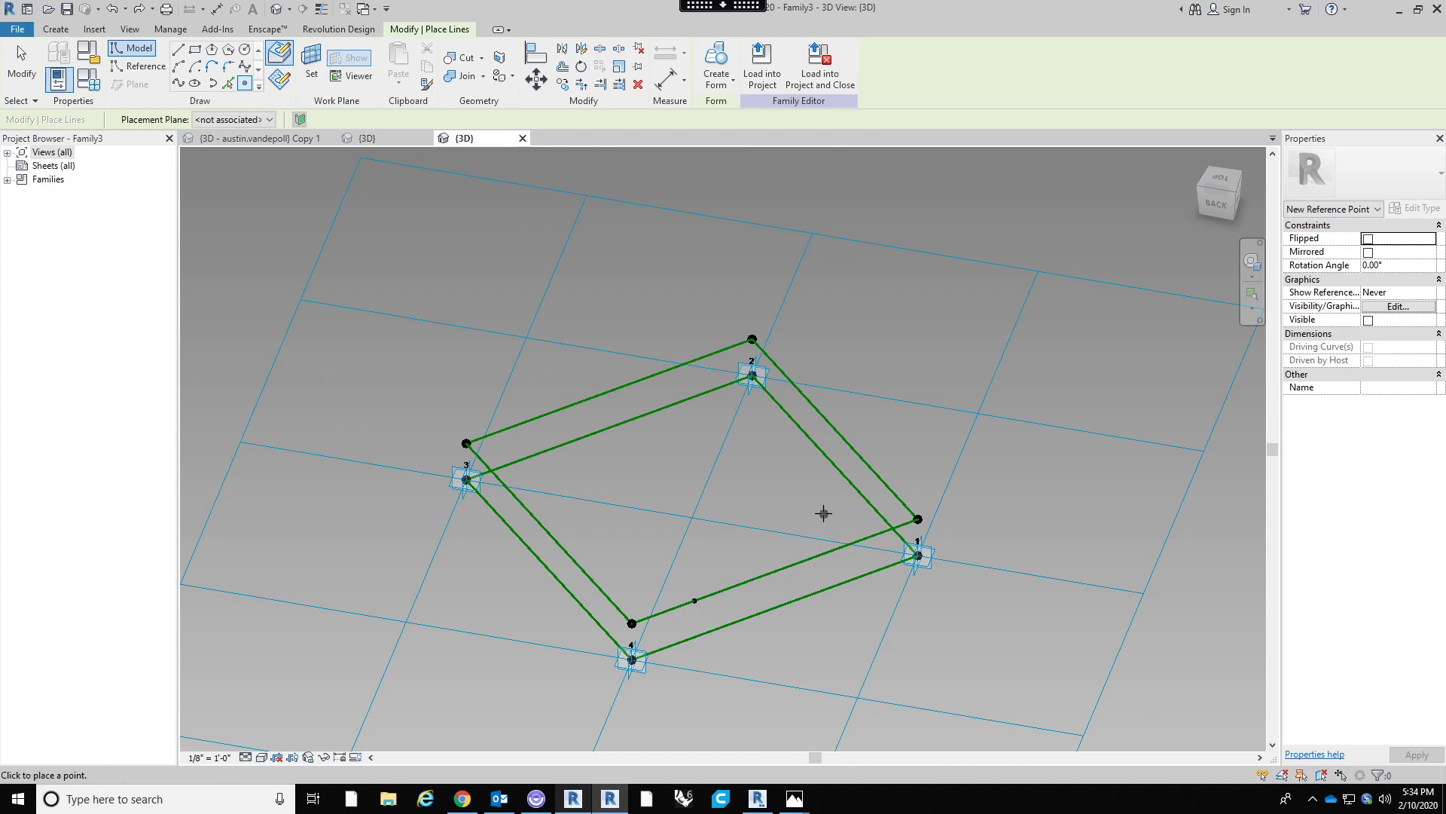
pyautogui.click(852, 543)
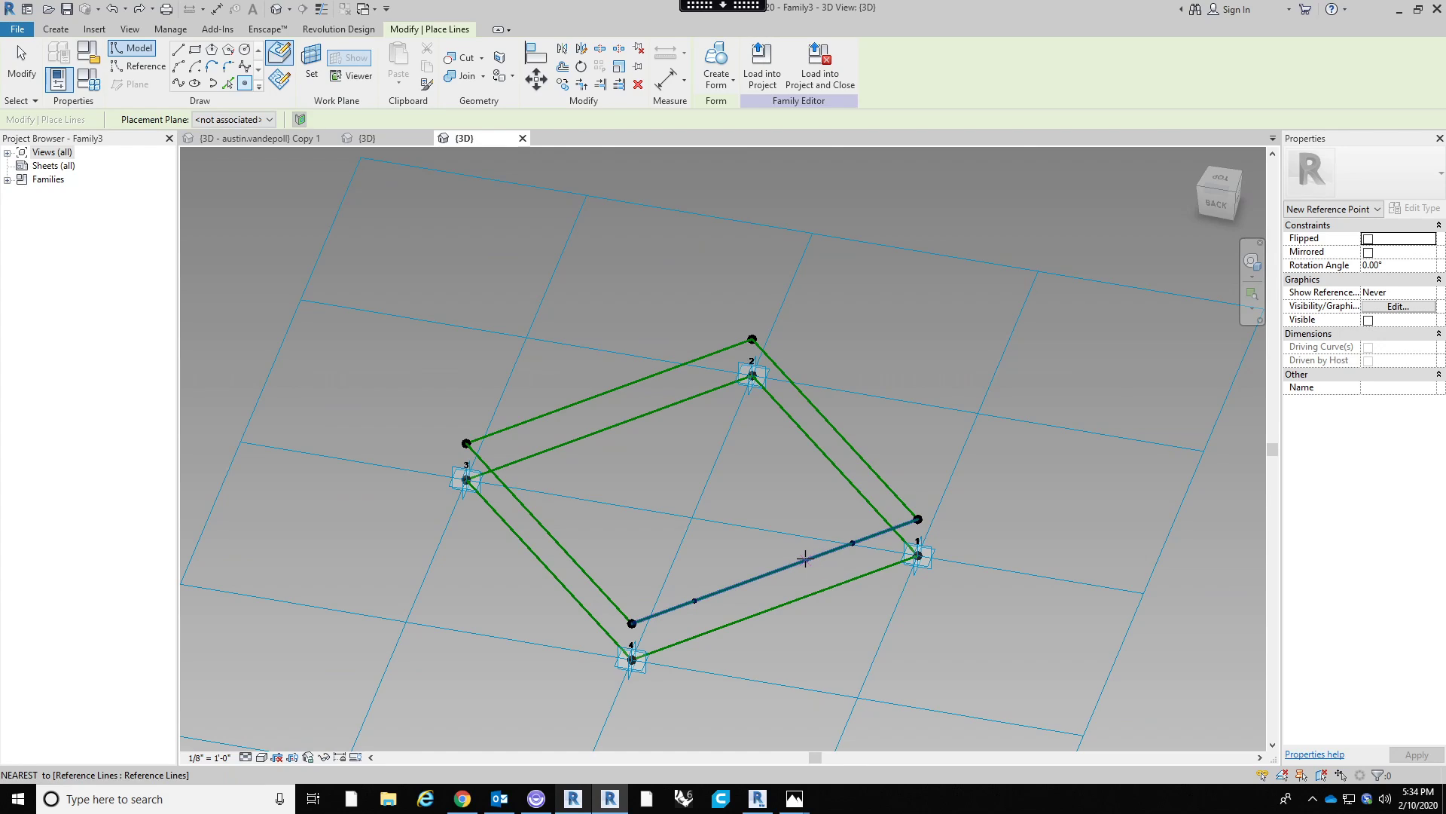
pyautogui.press('Escape')
pyautogui.press('Escape')
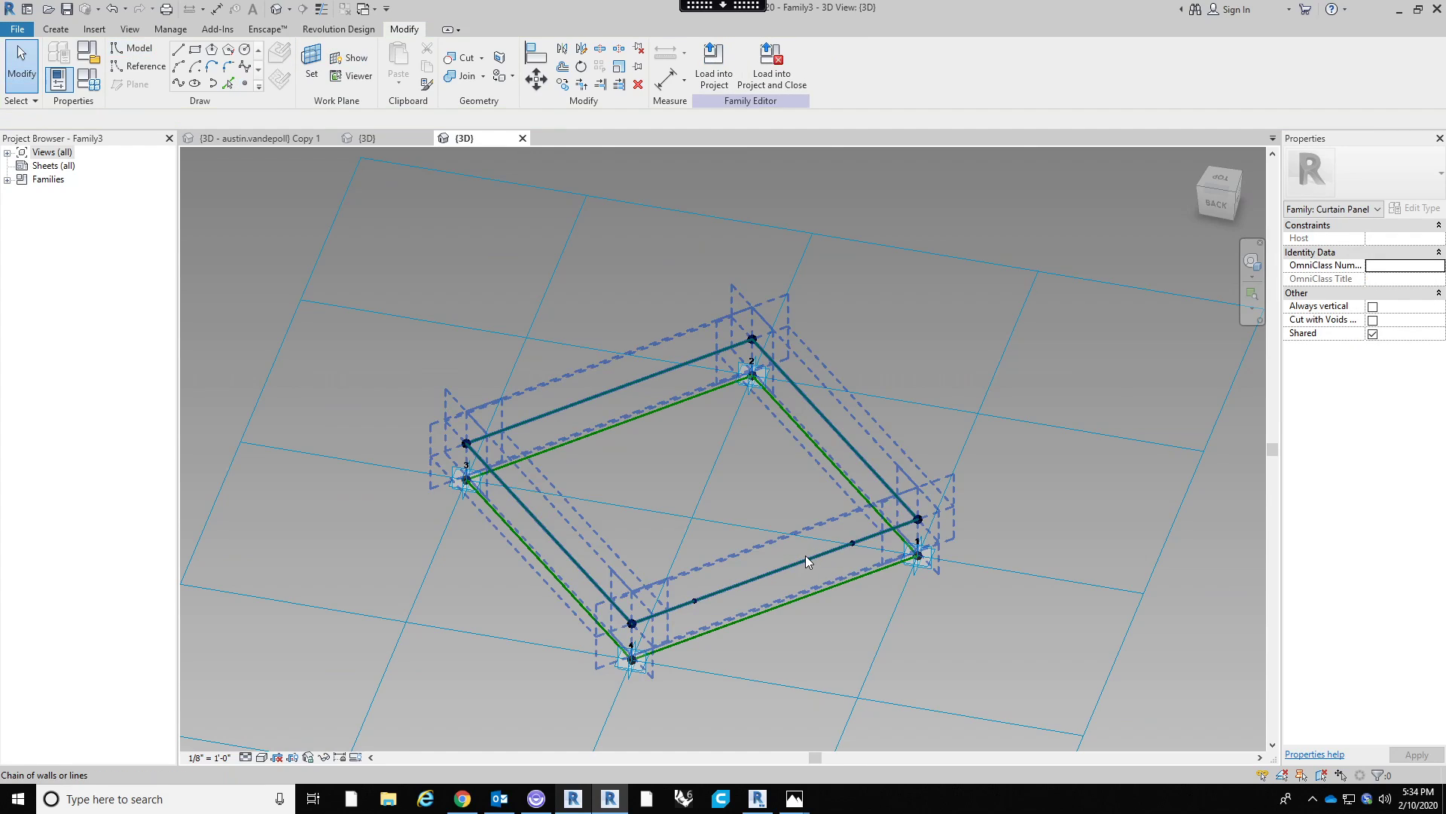
# Set the normalized curve parameter of the hosted reference point nearest adaptive point 1 to 0.5.
pyautogui.click(854, 550)
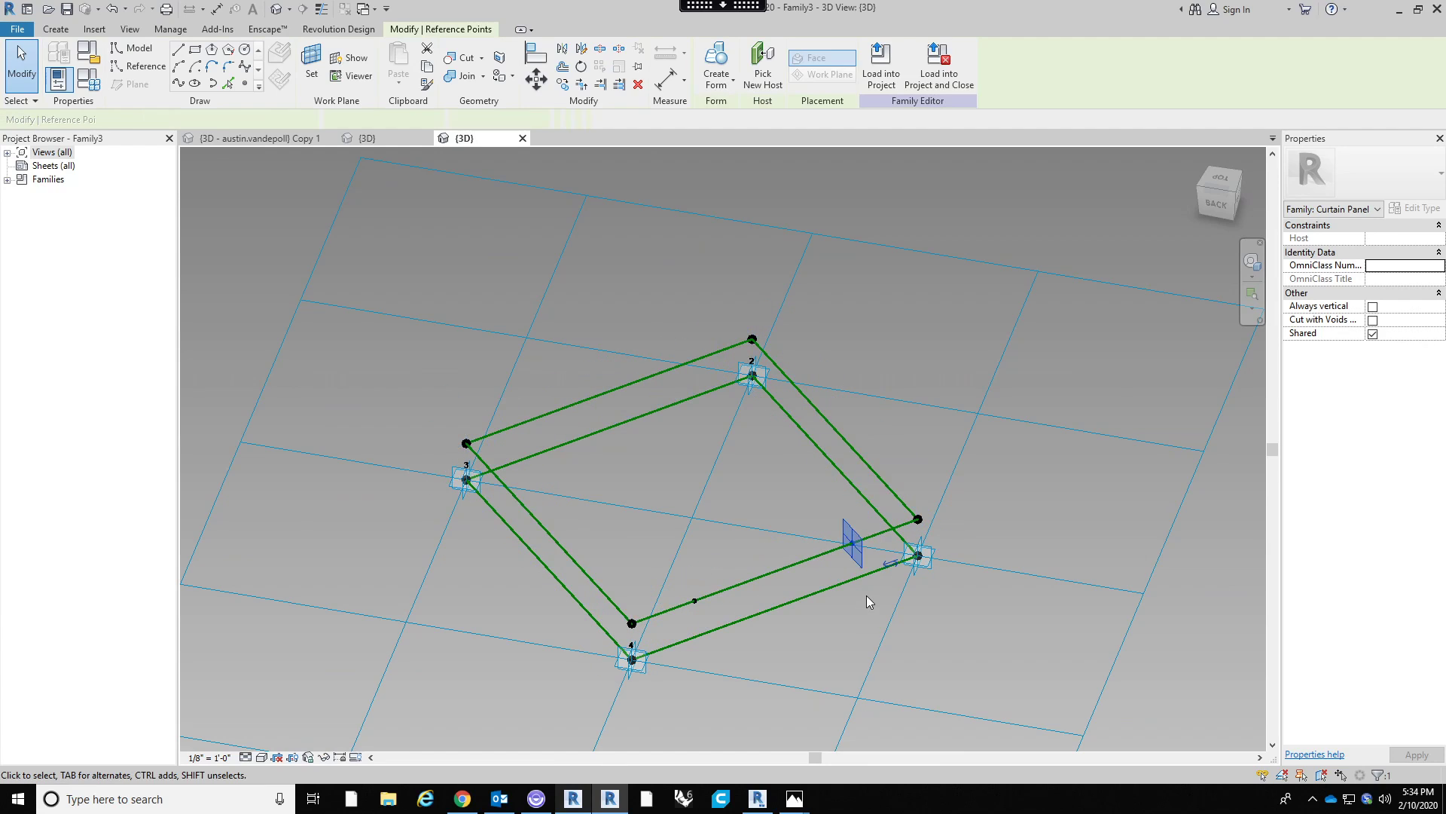
pyautogui.scroll(2, 866, 595)
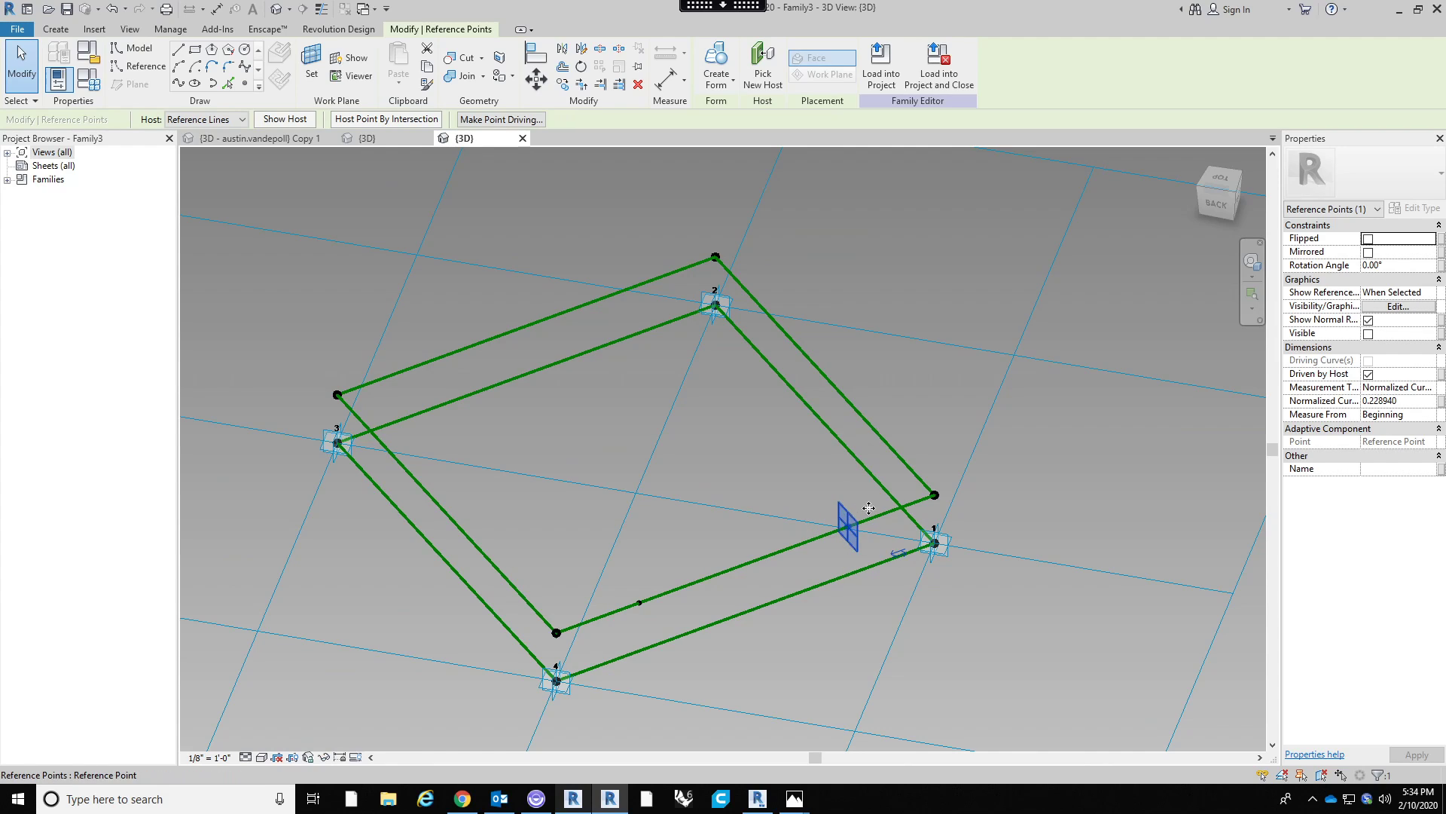
pyautogui.click(701, 456)
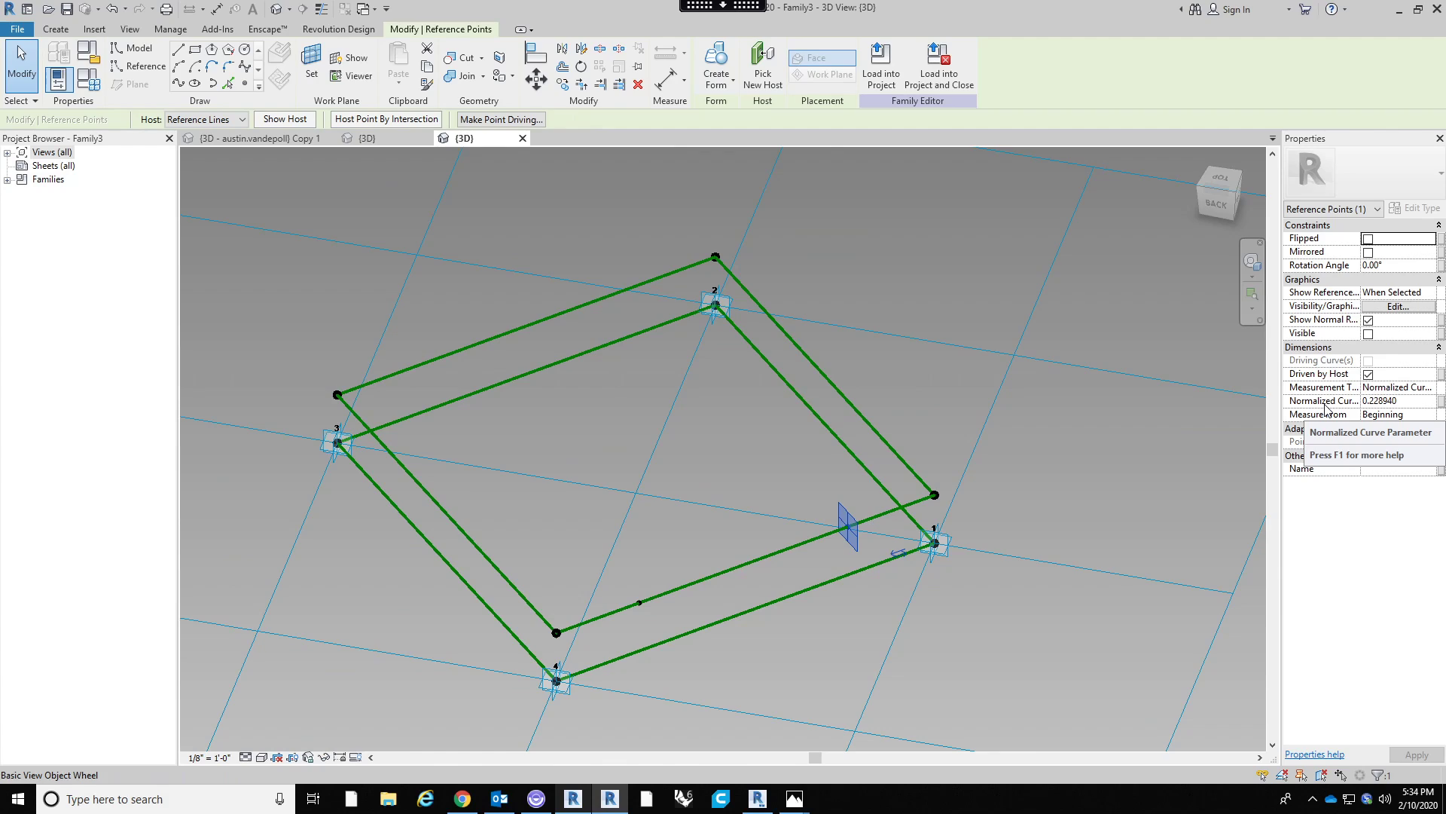
pyautogui.click(1370, 402)
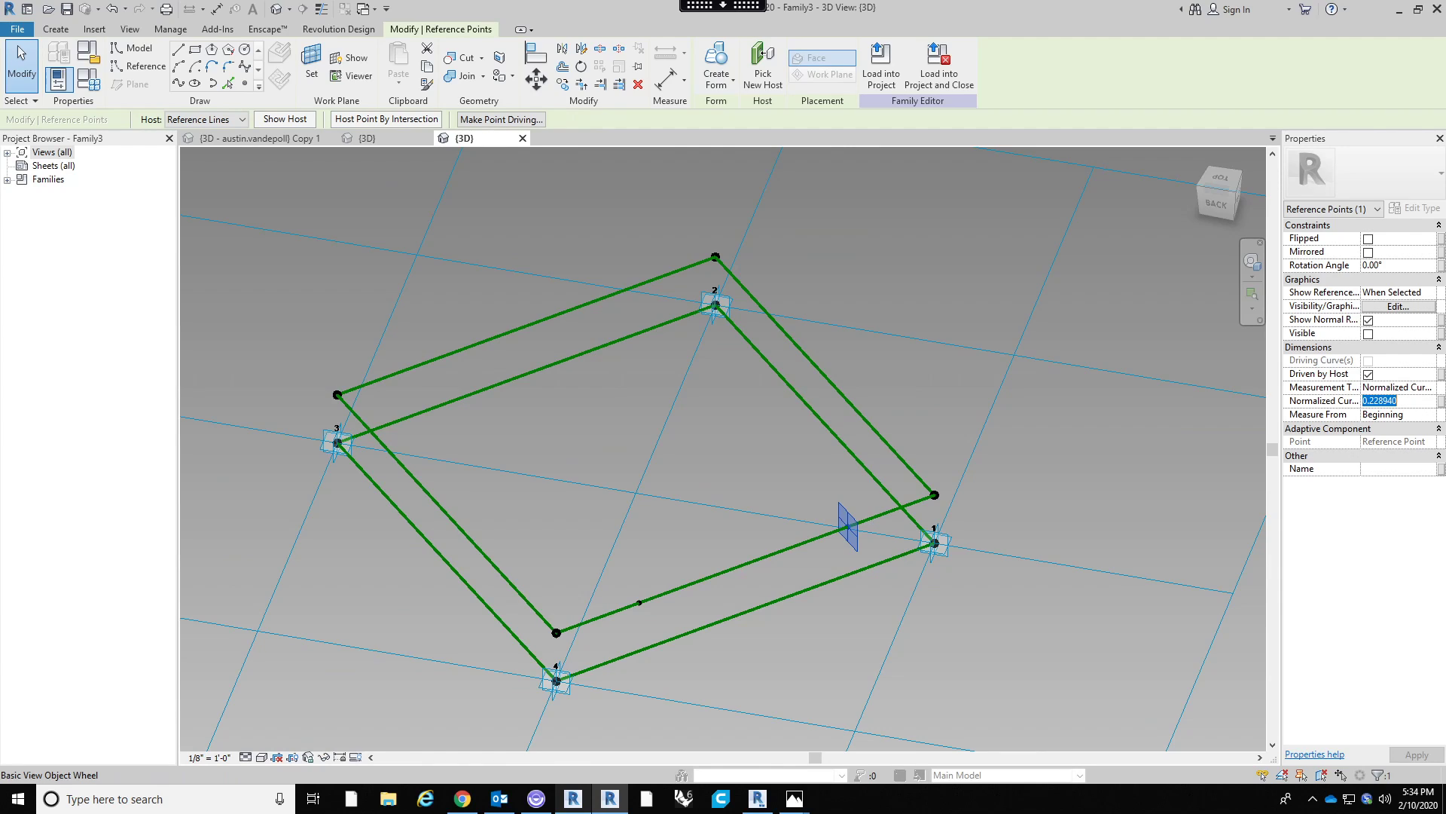
pyautogui.write('0.5')
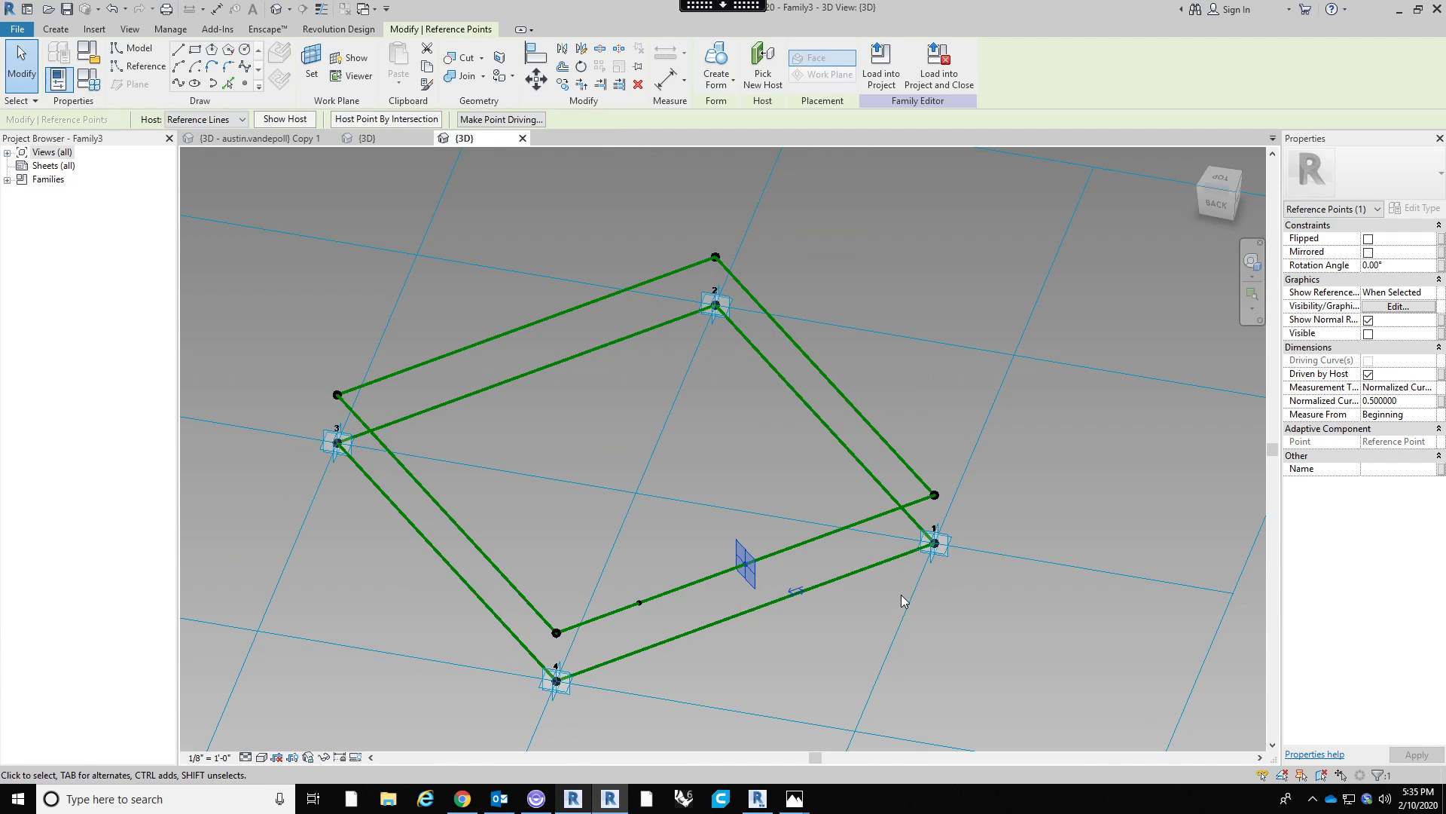
# Set the same hosted reference point's normalized curve parameter to 0.25.
pyautogui.keyDown('shift'); pyautogui.moveTo(961, 595); pyautogui.dragTo(831, 602, button='middle'); pyautogui.keyUp('shift')
pyautogui.scroll(1, 744, 574)
pyautogui.press('Tab')
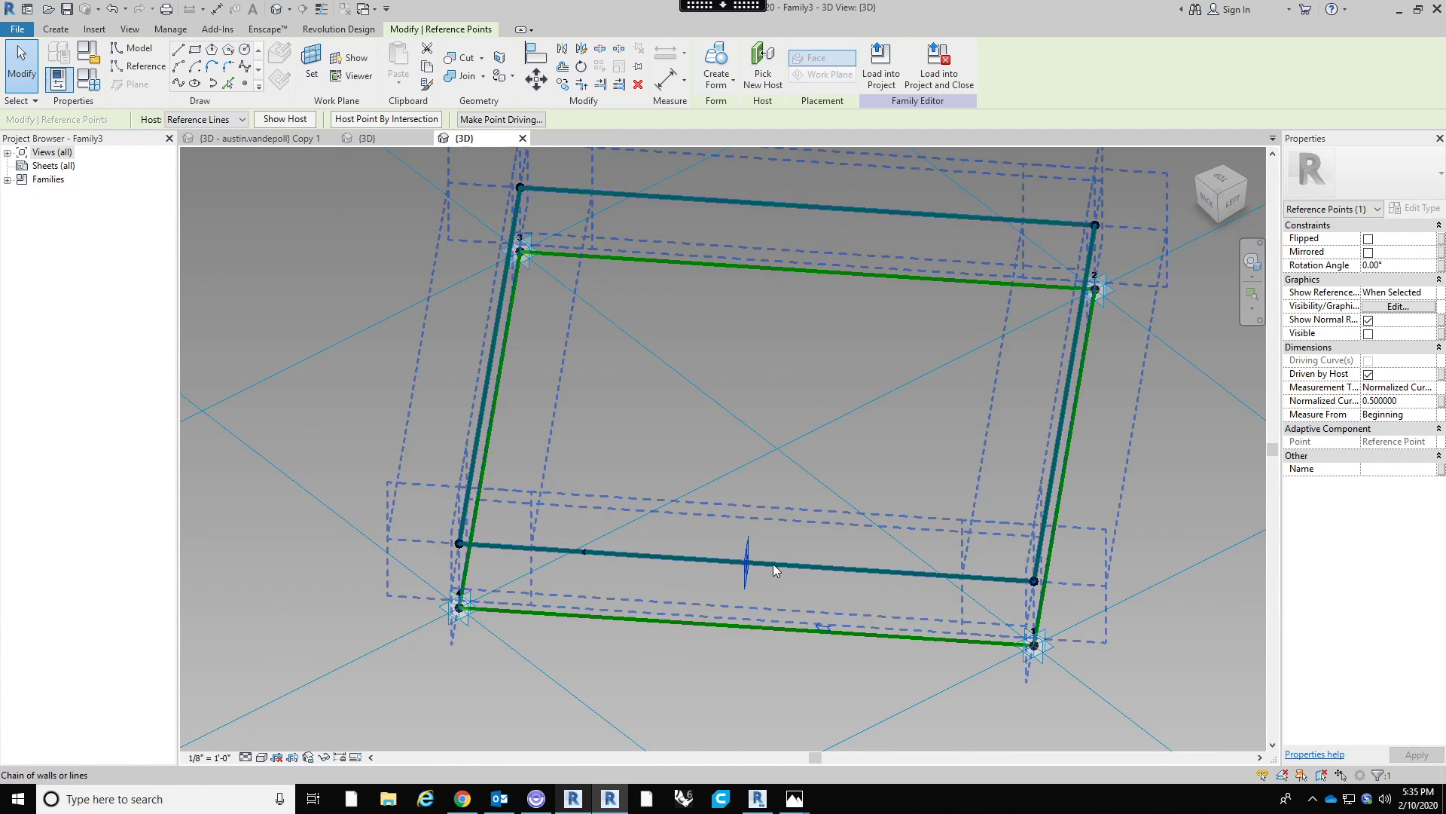
pyautogui.doubleClick(1410, 401)
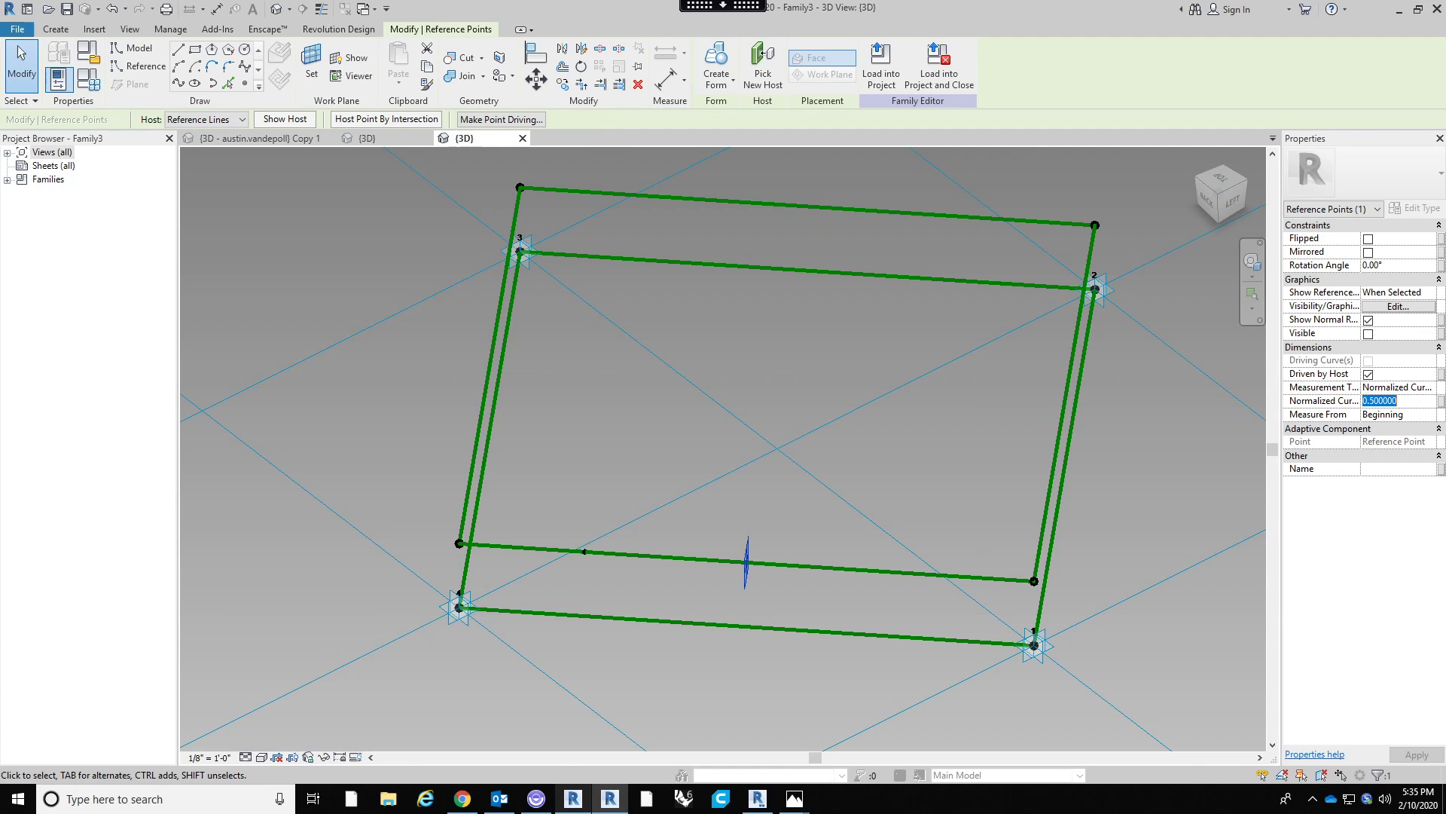
pyautogui.write('.25')
pyautogui.press('Return')
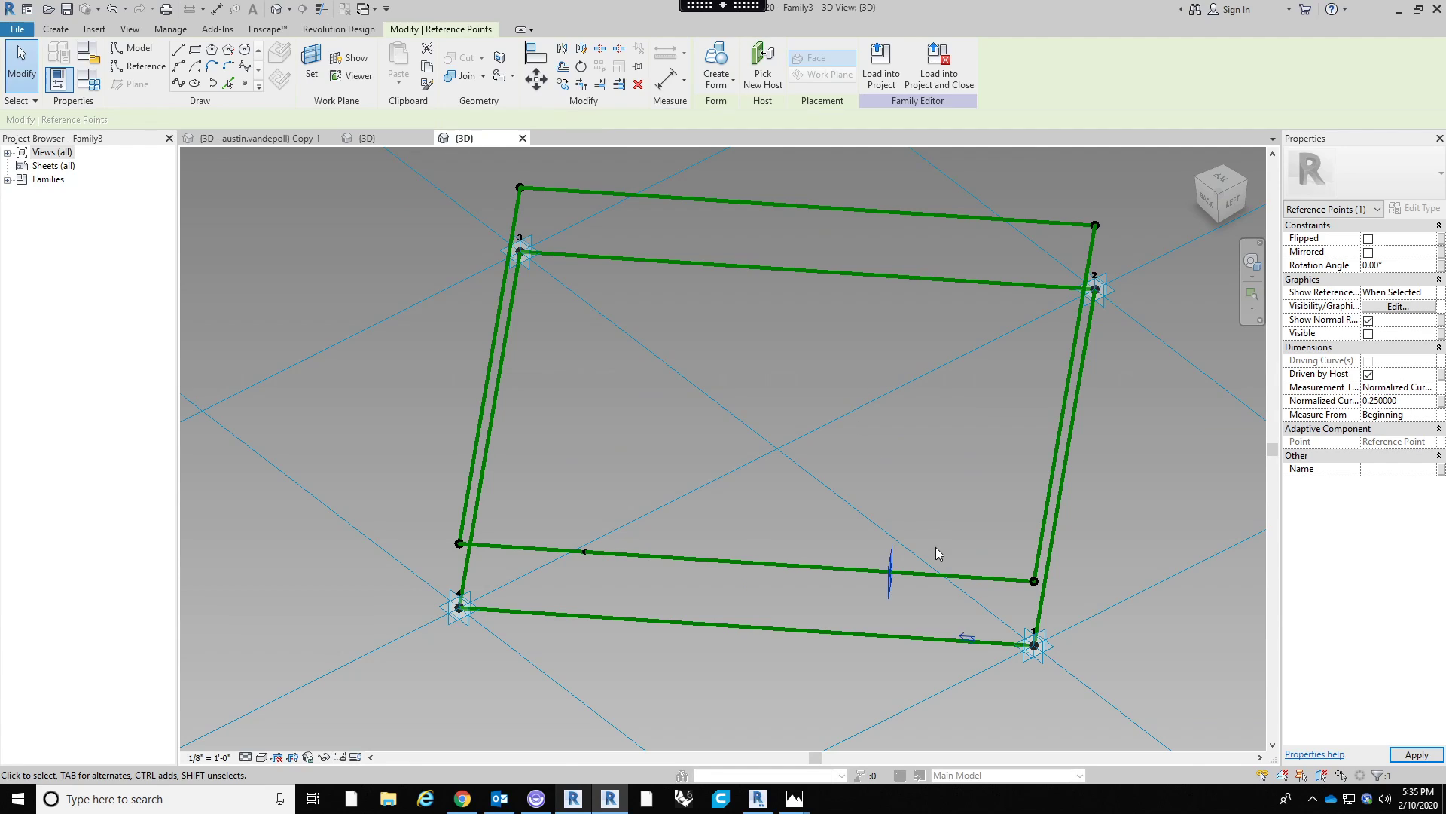
# Try a normalized curve parameter of 0.75 for the selected hosted point, and undo that change.
pyautogui.doubleClick(1421, 401)
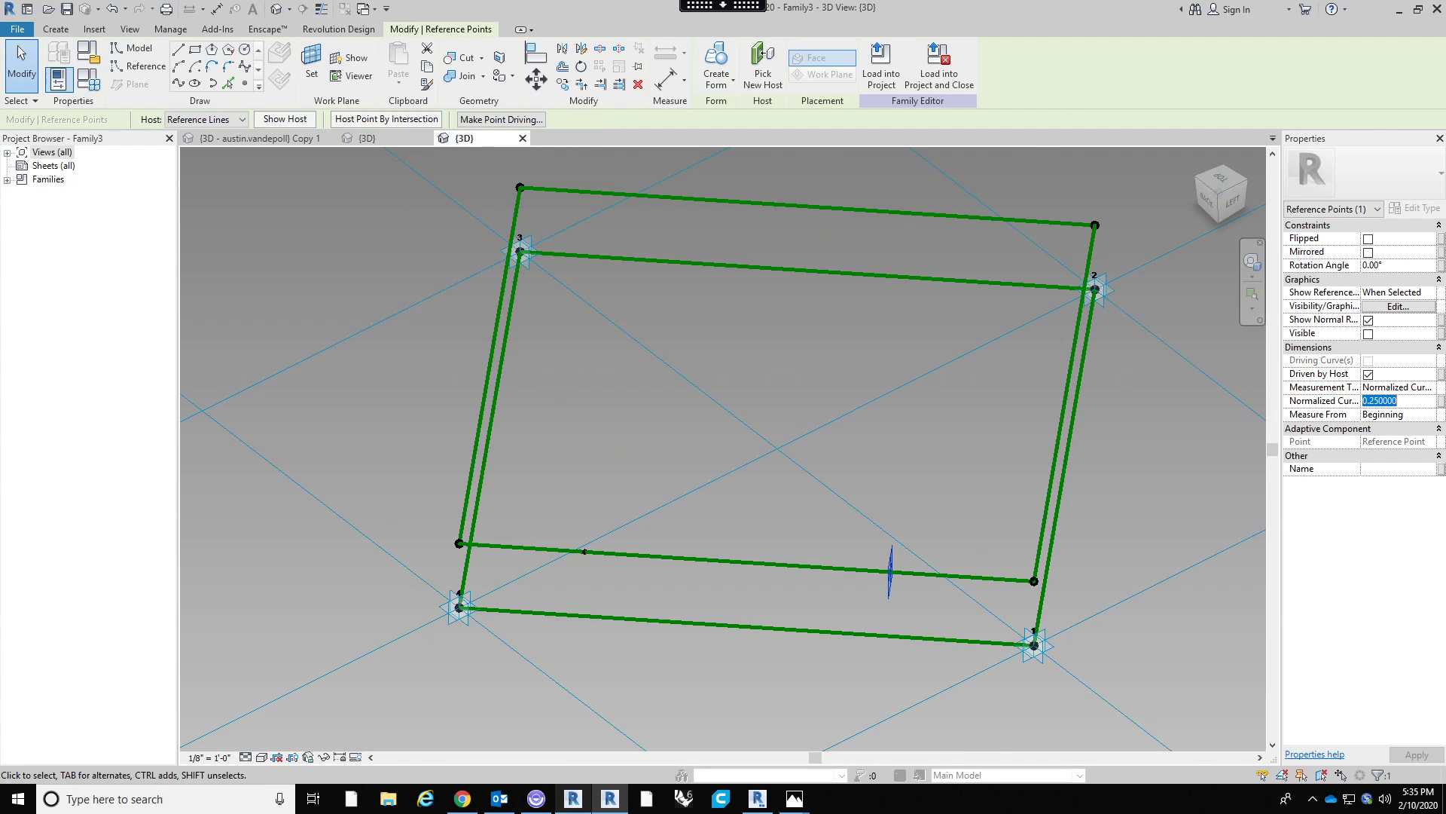
pyautogui.write('.75')
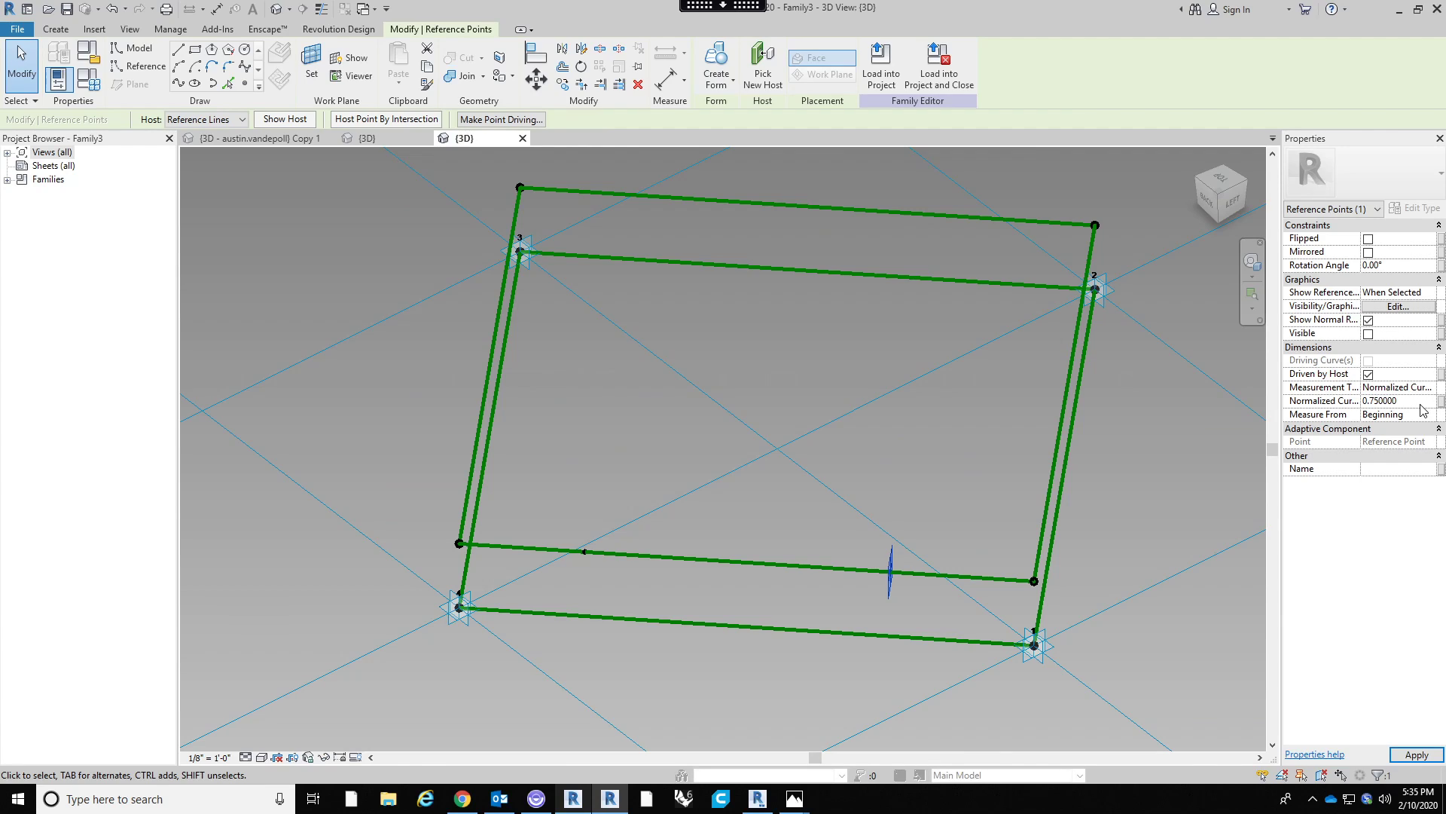
pyautogui.click(649, 503)
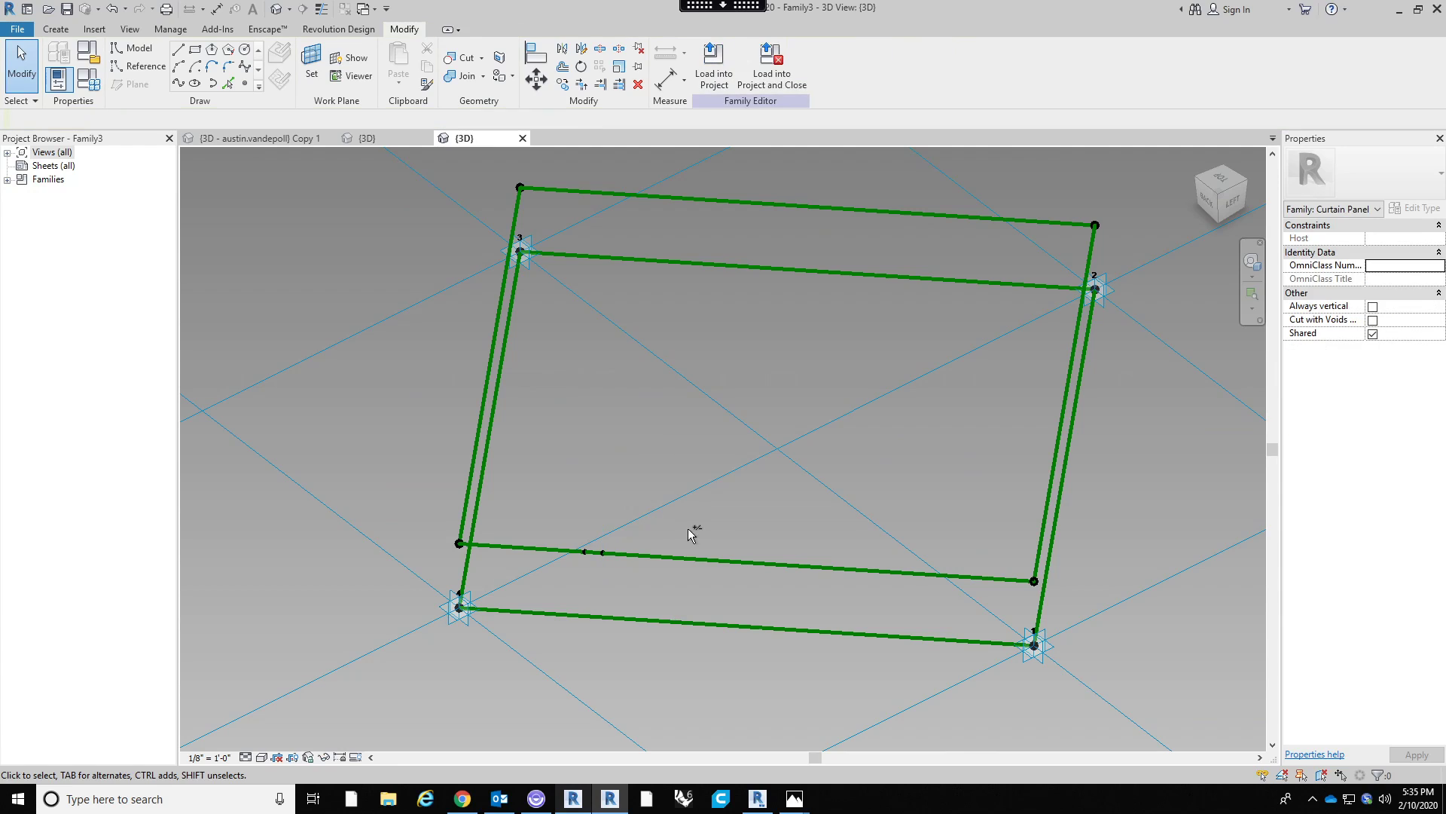
pyautogui.keyDown('shift'); pyautogui.moveTo(688, 527); pyautogui.dragTo(765, 517, button='middle'); pyautogui.keyUp('shift')
pyautogui.keyDown('shift'); pyautogui.moveTo(676, 491); pyautogui.dragTo(613, 468, button='middle'); pyautogui.keyUp('shift')
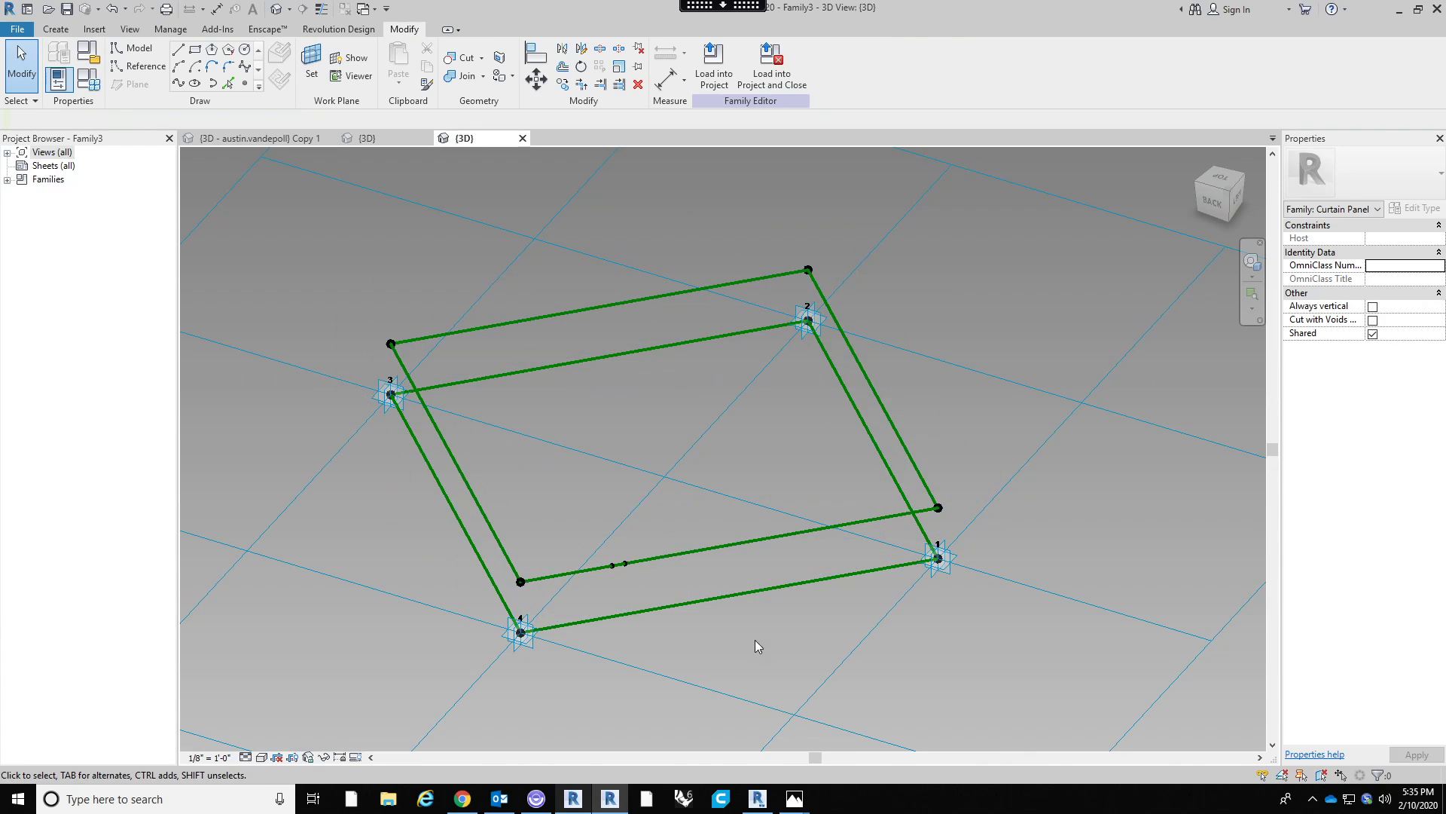
pyautogui.keyDown('shift'); pyautogui.moveTo(825, 652); pyautogui.dragTo(914, 565, button='middle'); pyautogui.keyUp('shift')
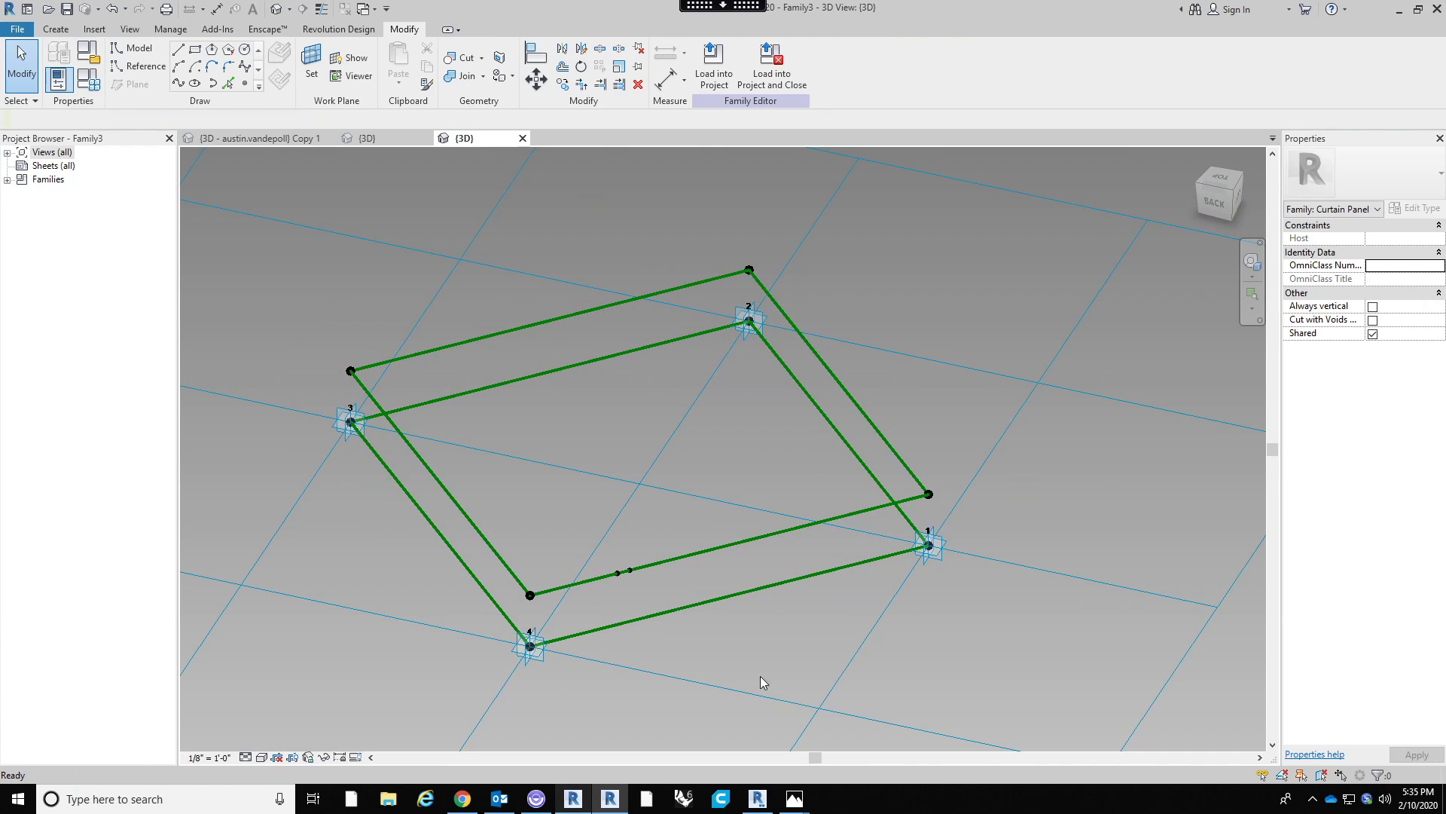
pyautogui.hotkey('ctrl', 'z')
pyautogui.keyDown('shift'); pyautogui.moveTo(829, 661); pyautogui.dragTo(883, 678, button='middle'); pyautogui.keyUp('shift')
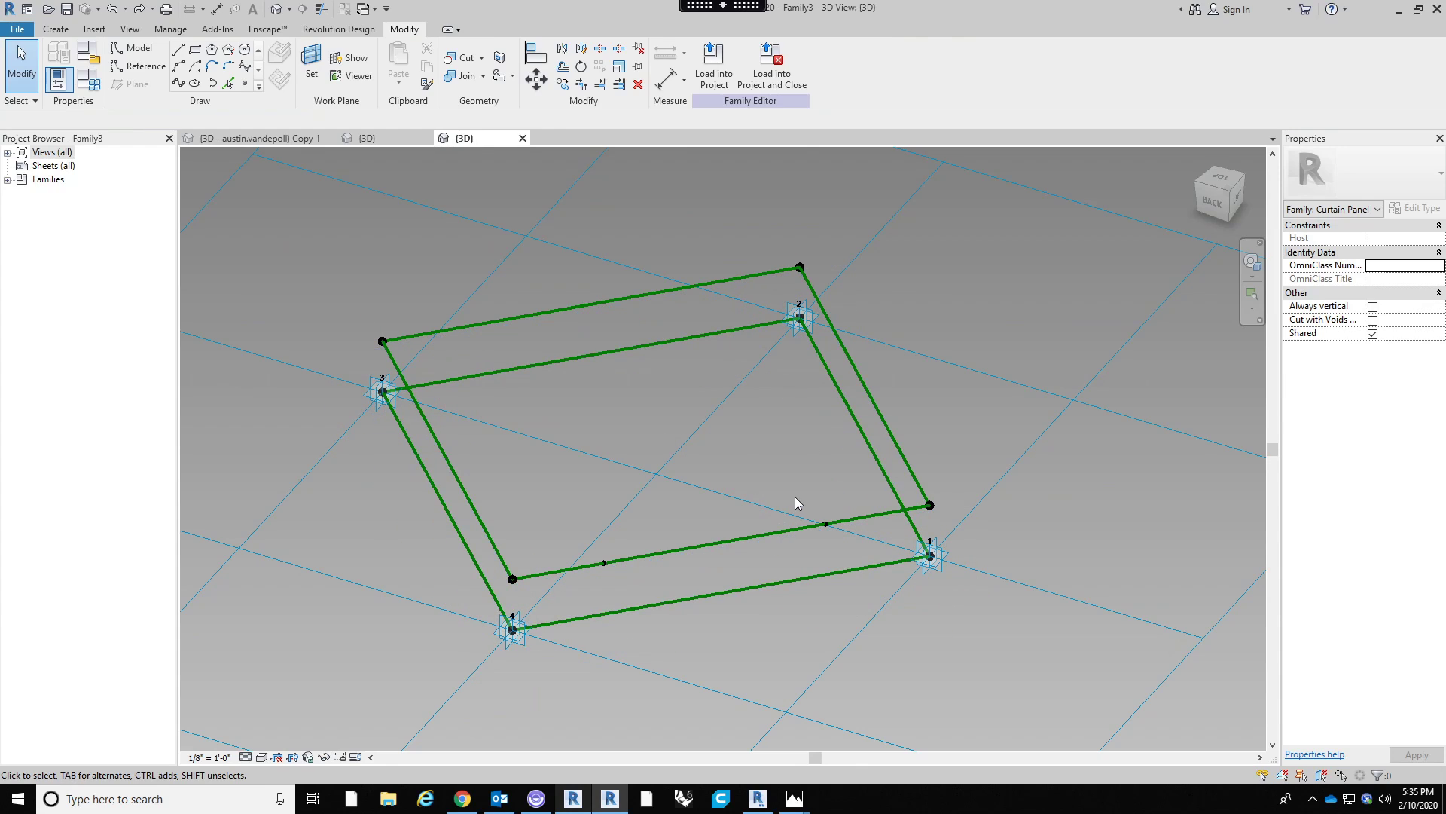
pyautogui.moveTo(807, 501)
pyautogui.keyDown('shift'); pyautogui.mouseDown(button='middle')
pyautogui.moveTo(781, 500)
pyautogui.moveTo(778, 459)
pyautogui.moveTo(879, 442)
pyautogui.moveTo(825, 482)
pyautogui.moveTo(876, 463)
pyautogui.moveTo(827, 504)
pyautogui.mouseUp(button='middle'); pyautogui.keyUp('shift')
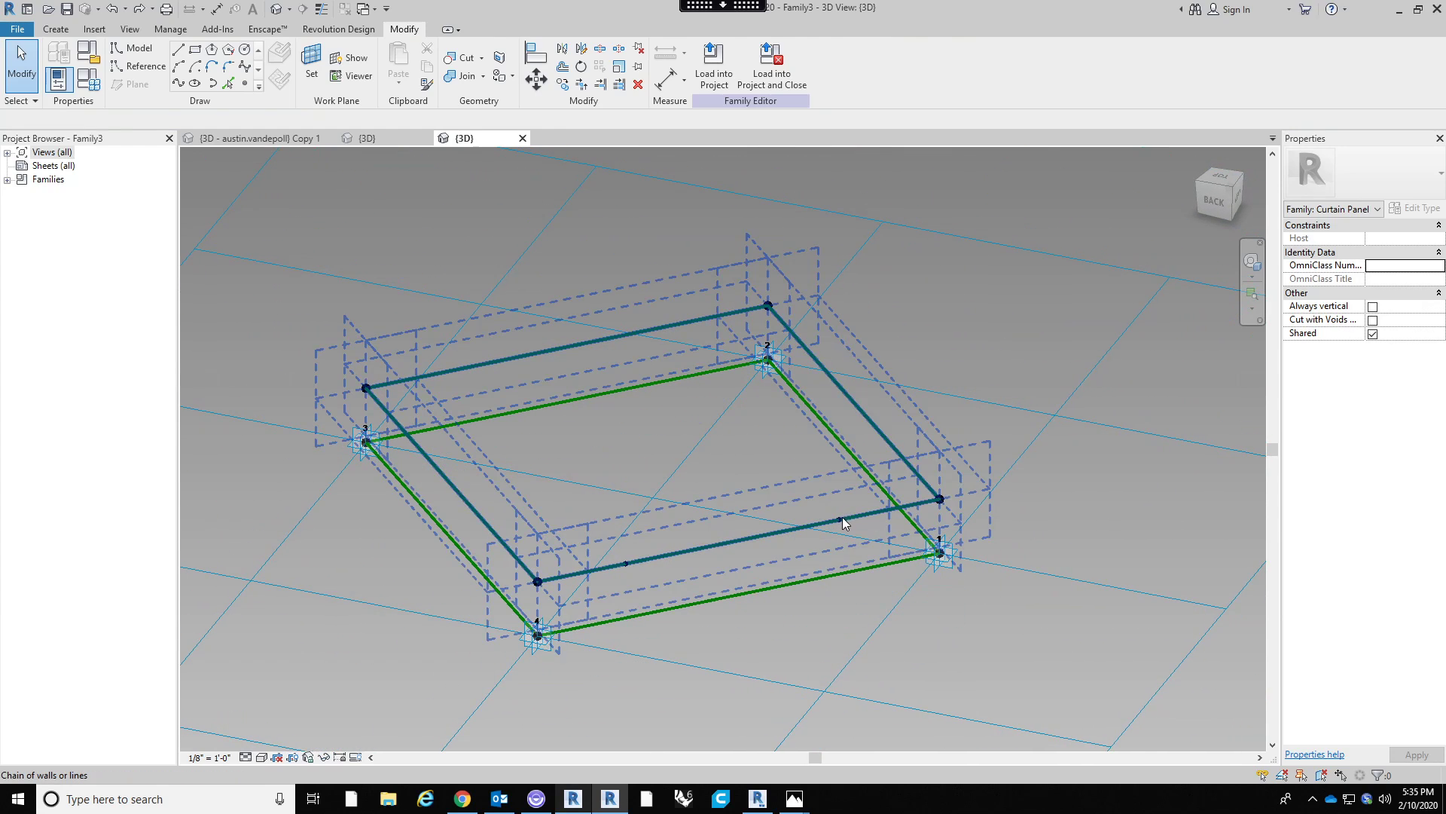
pyautogui.press('Tab')
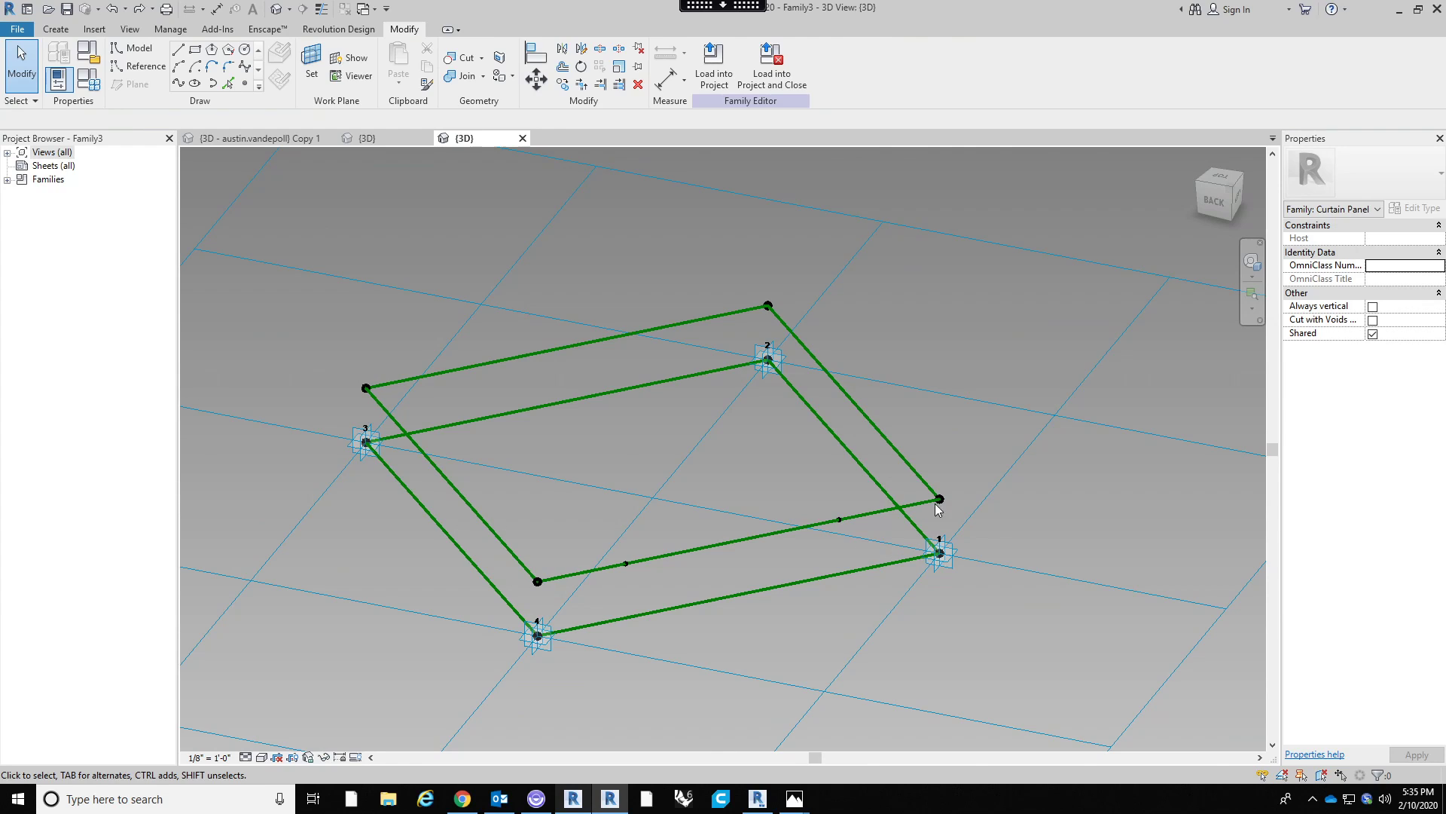
pyautogui.press('Tab')
# Add a family parameter named RCP Low with the parameter type Number to the family types.
pyautogui.click(94, 86)
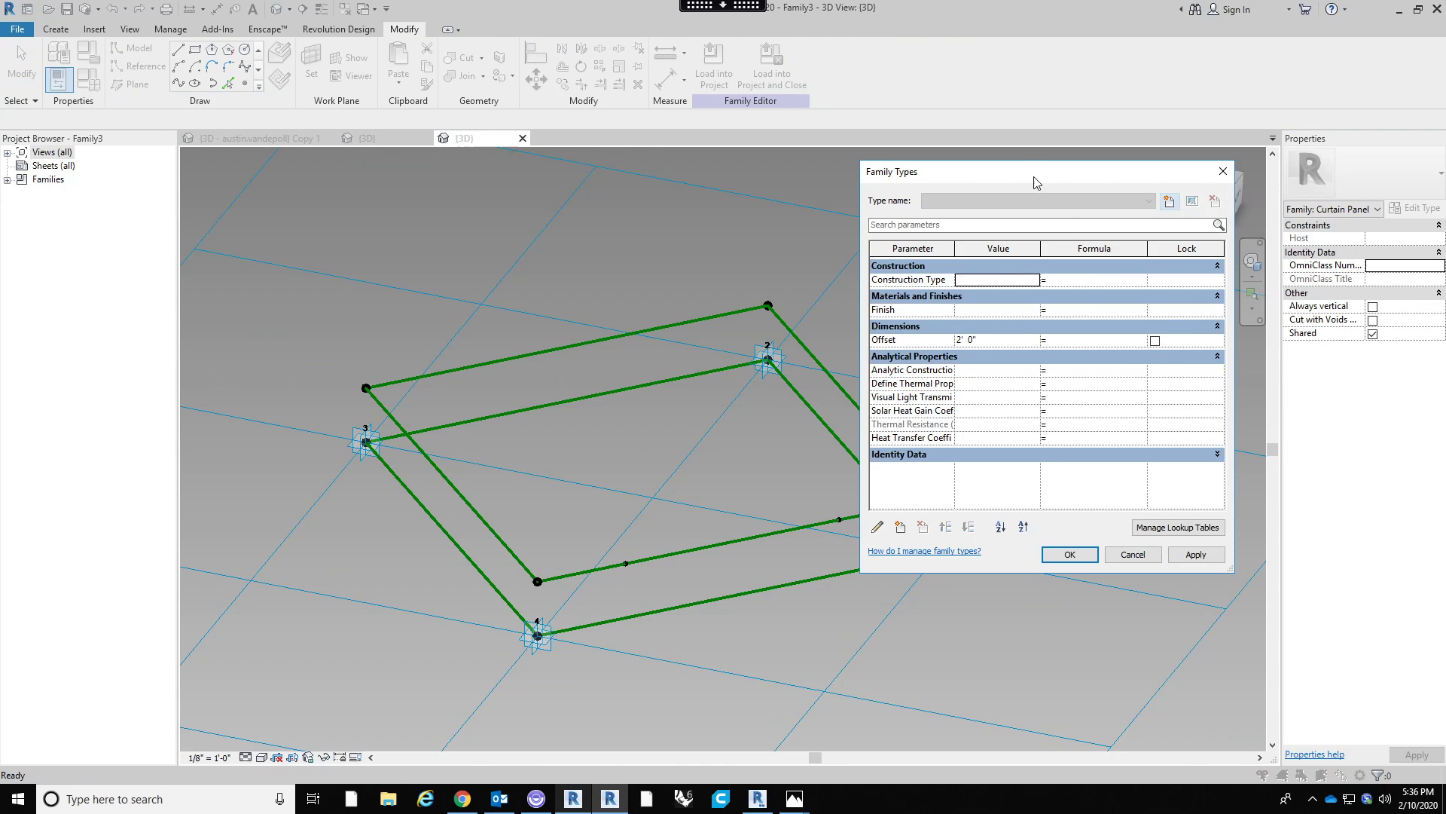
pyautogui.moveTo(1023, 183); pyautogui.dragTo(950, 177)
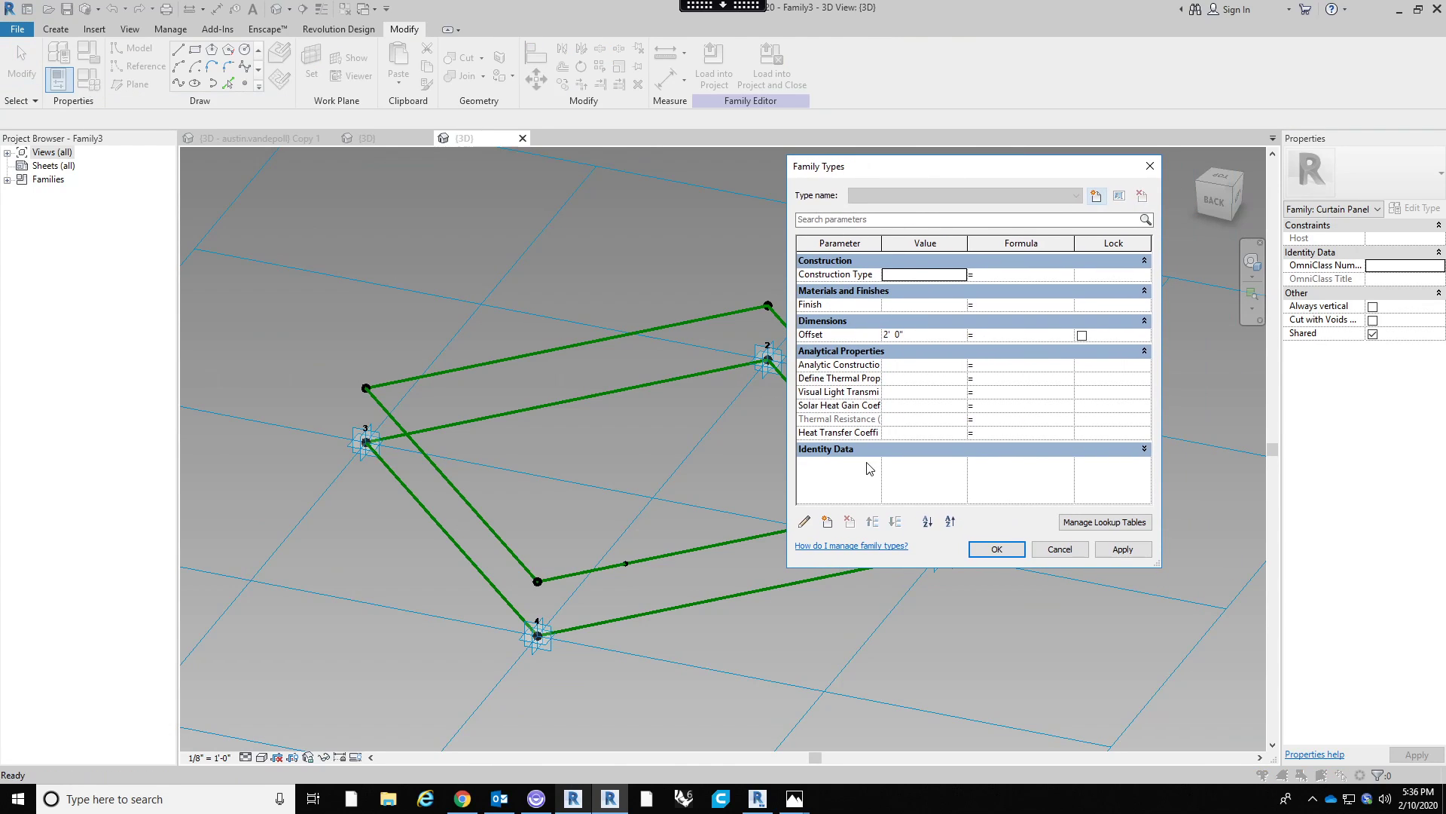
pyautogui.click(827, 522)
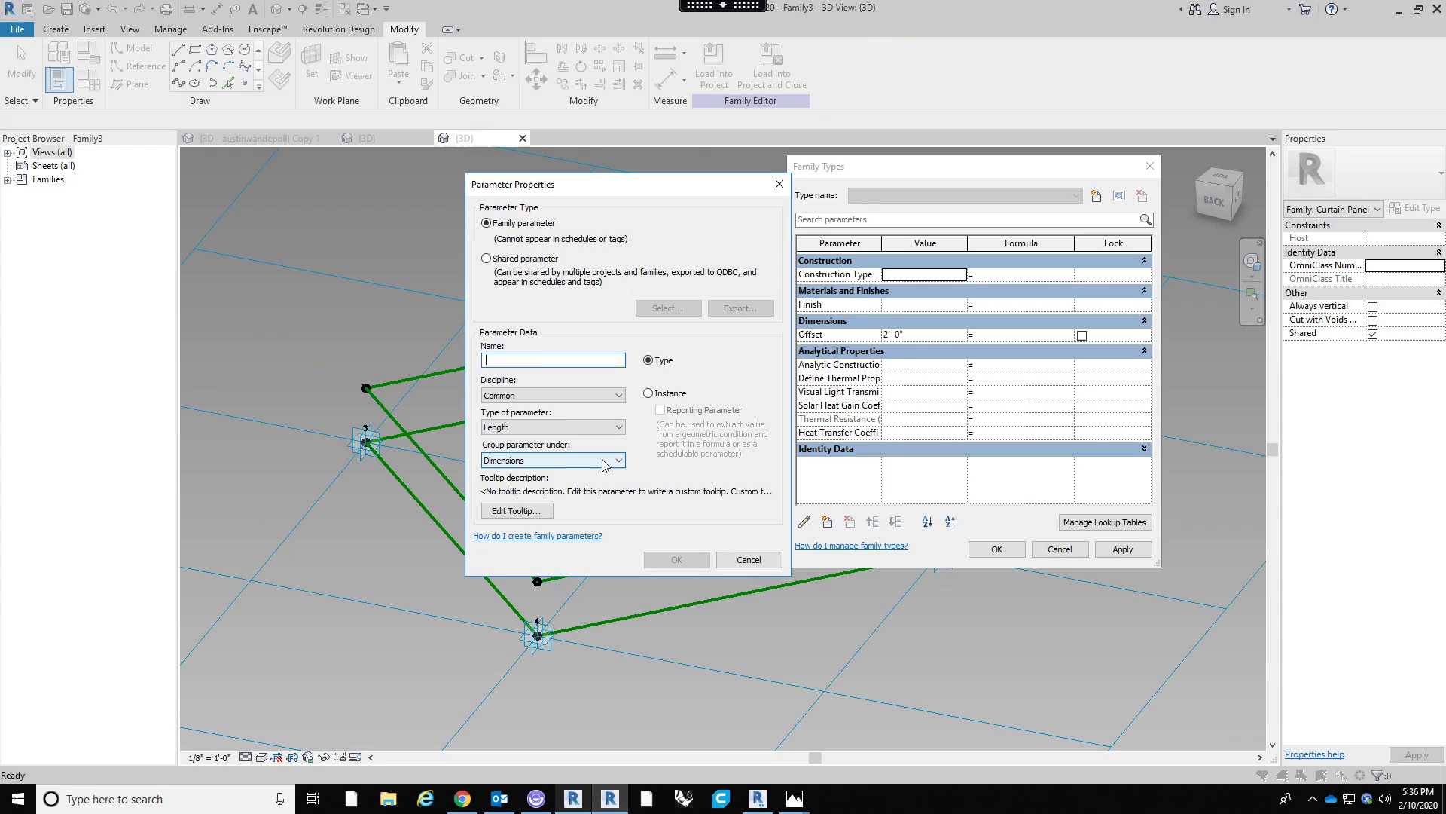
pyautogui.write('RCP ')
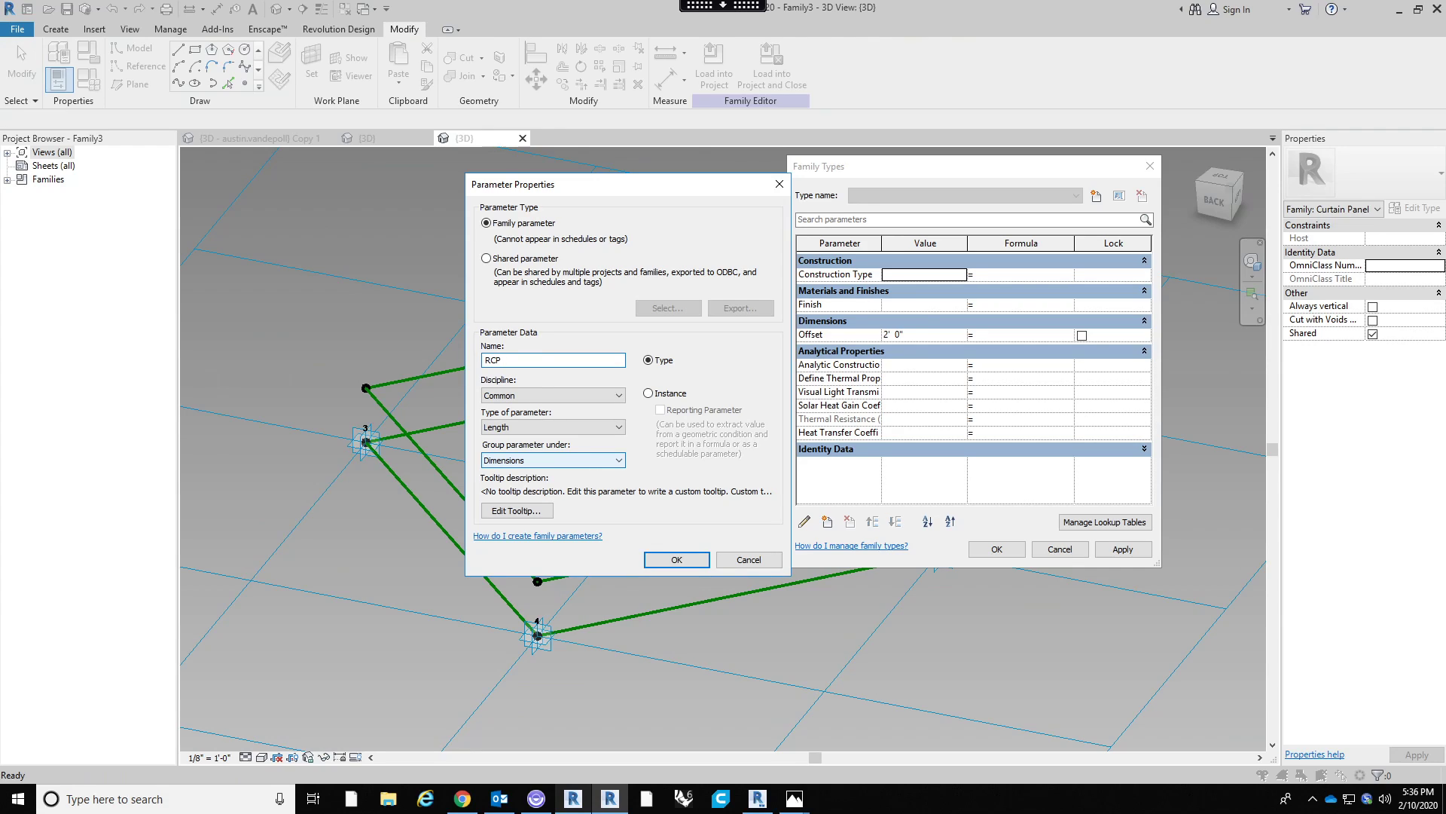
pyautogui.write('L')
pyautogui.press('BackSpace')
pyautogui.write('Low')
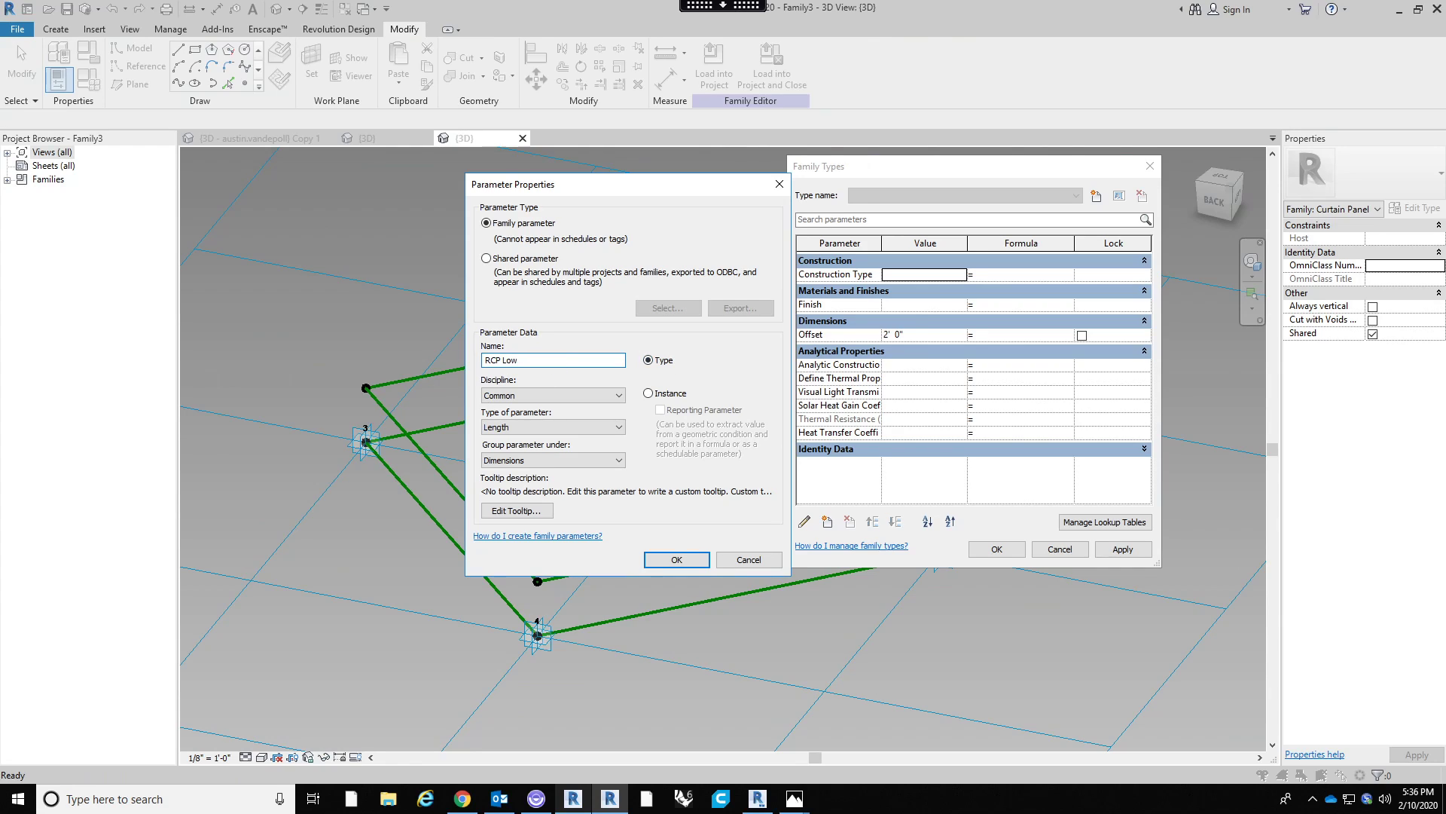
pyautogui.click(559, 429)
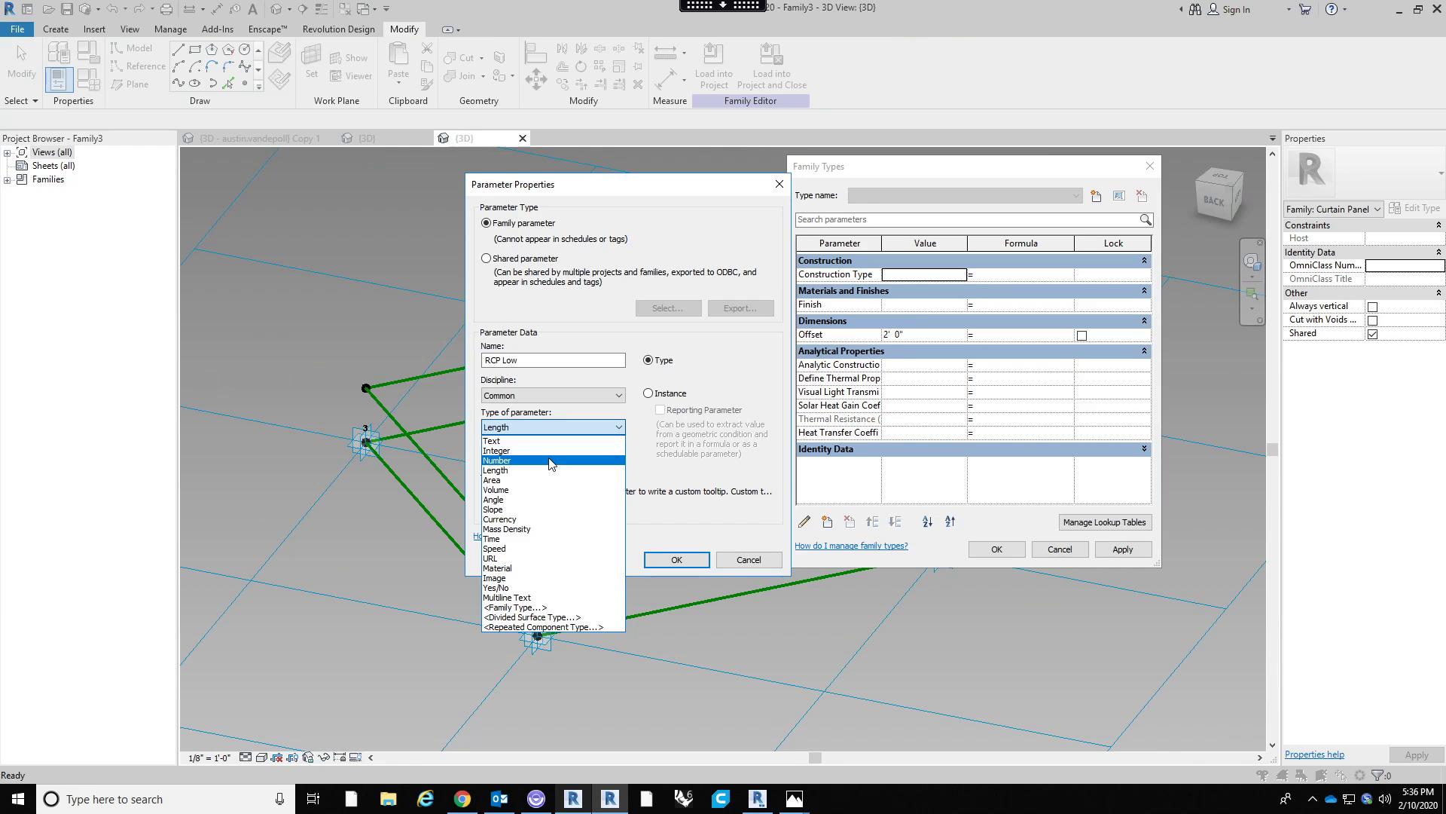
pyautogui.click(550, 461)
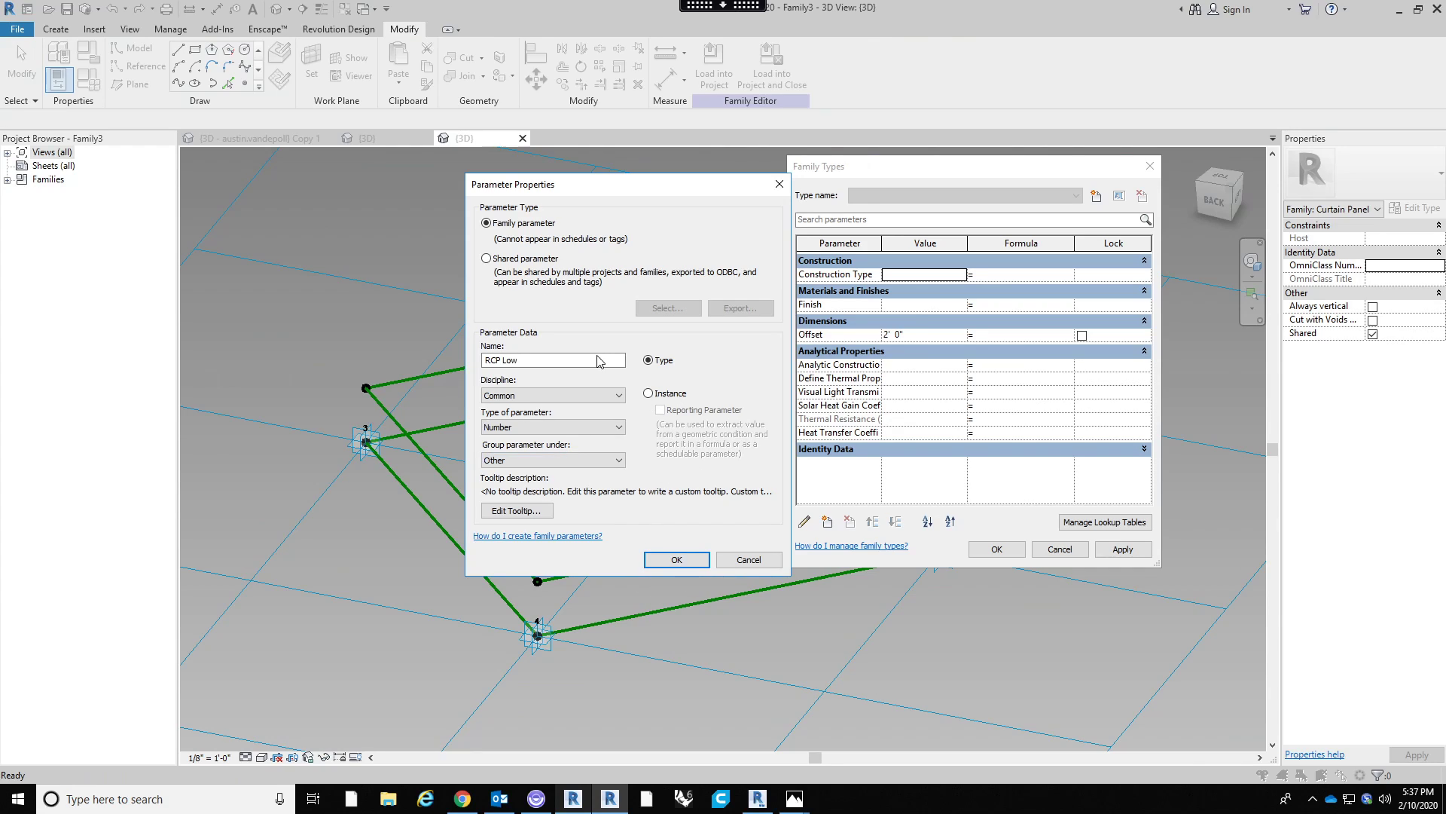
pyautogui.click(675, 559)
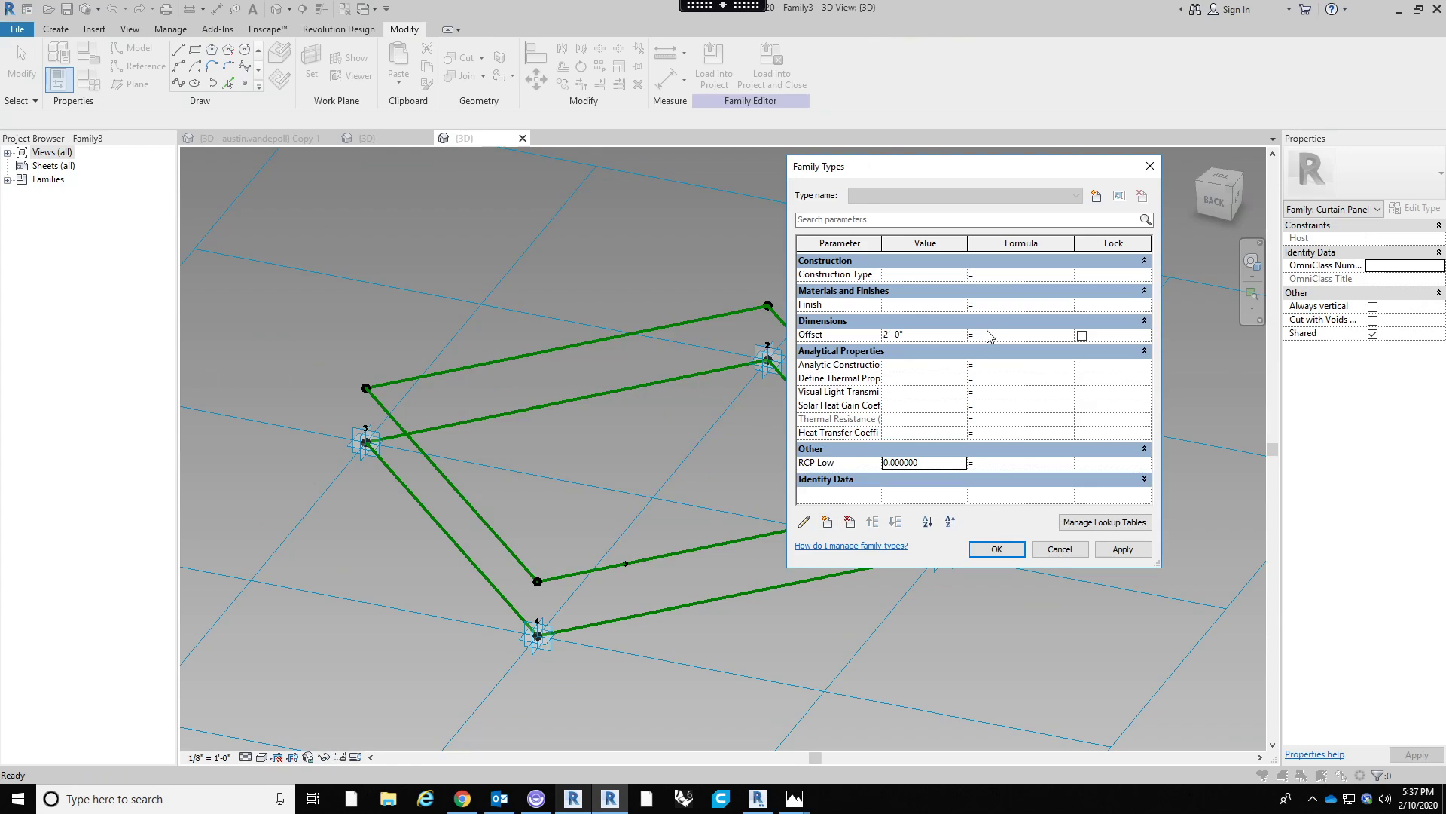
# Add a second family parameter named RCP High, also with the parameter type Number.
pyautogui.click(828, 521)
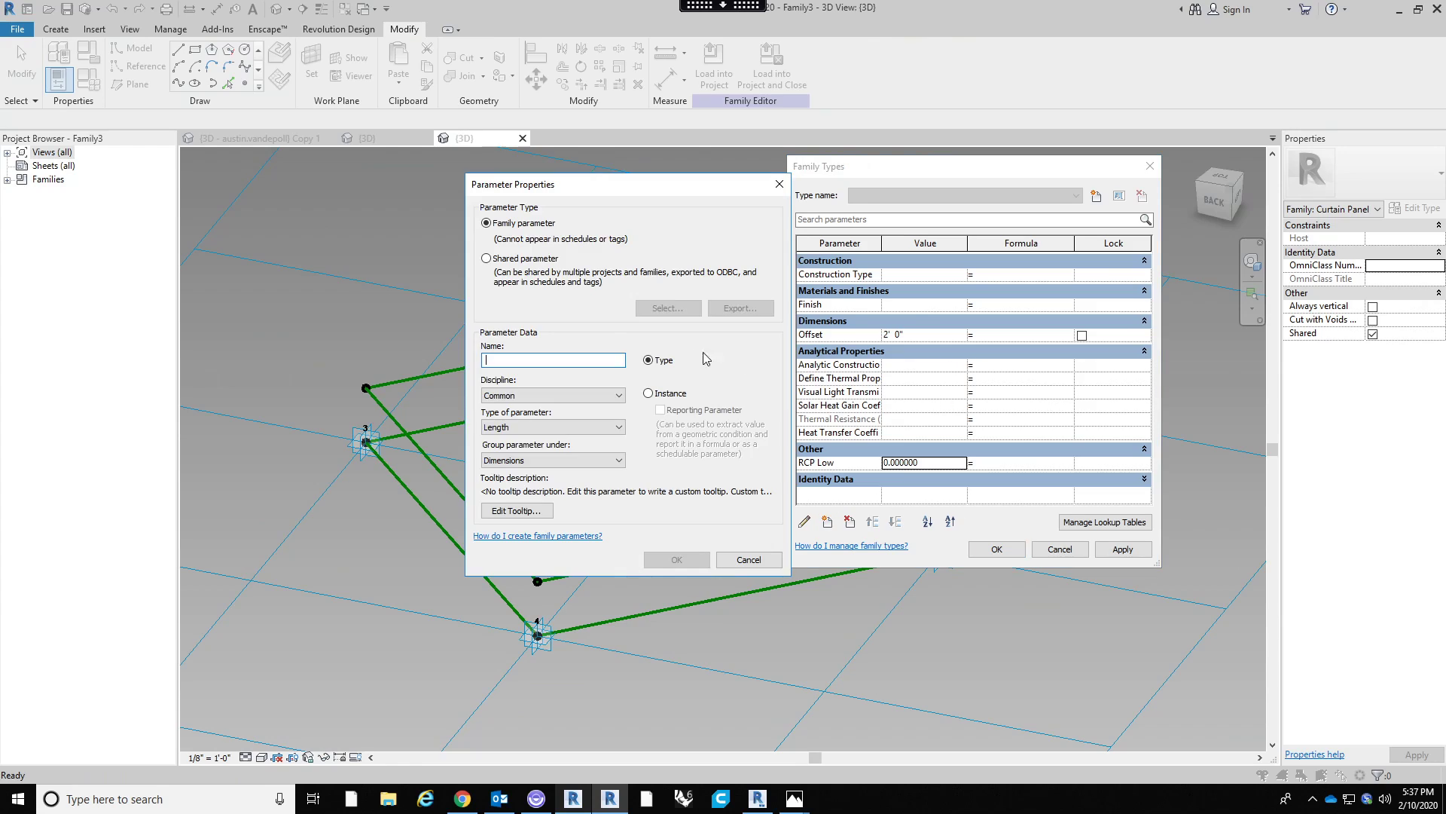
pyautogui.write('RC')
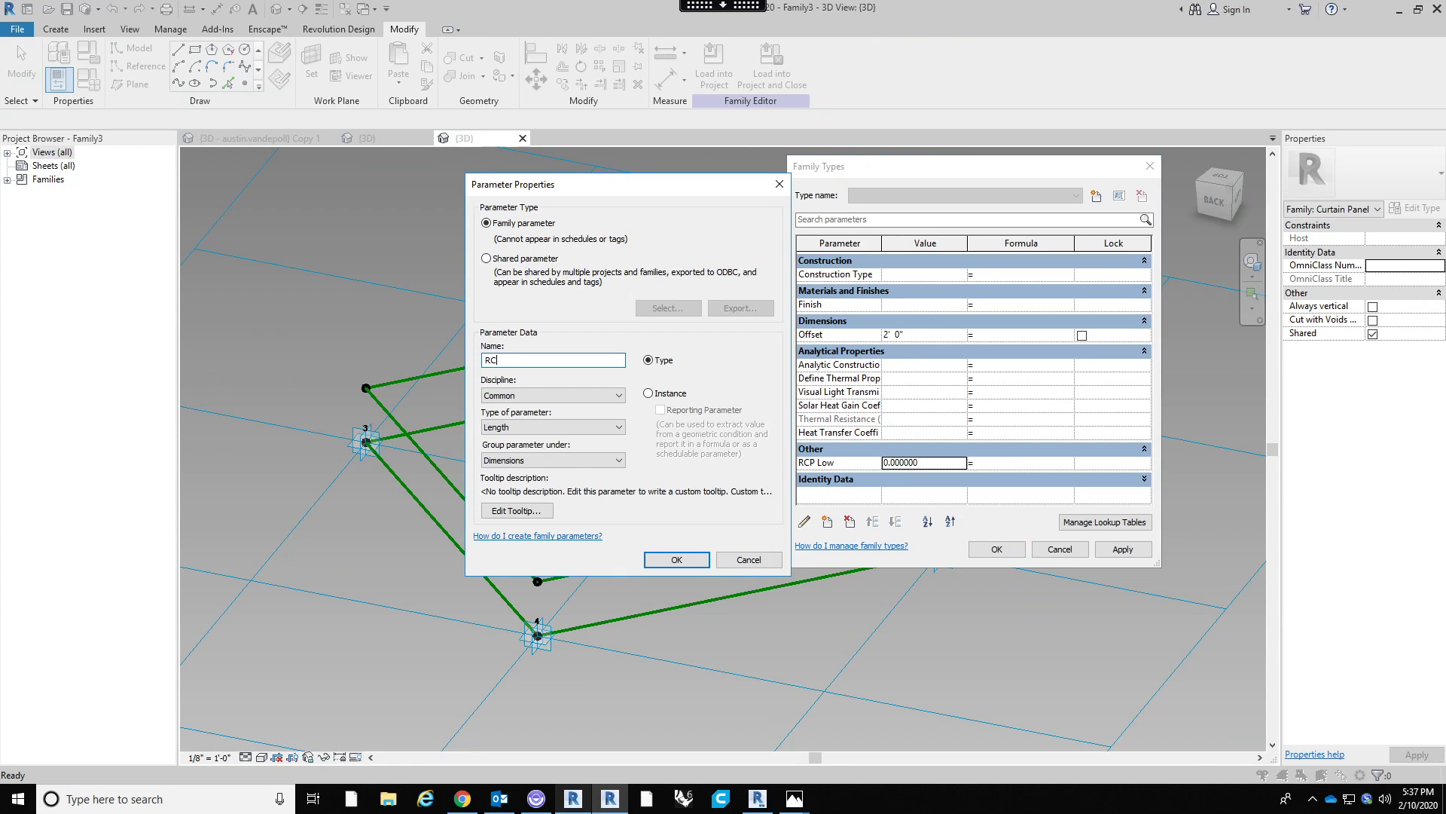
pyautogui.write('P High')
pyautogui.click(561, 427)
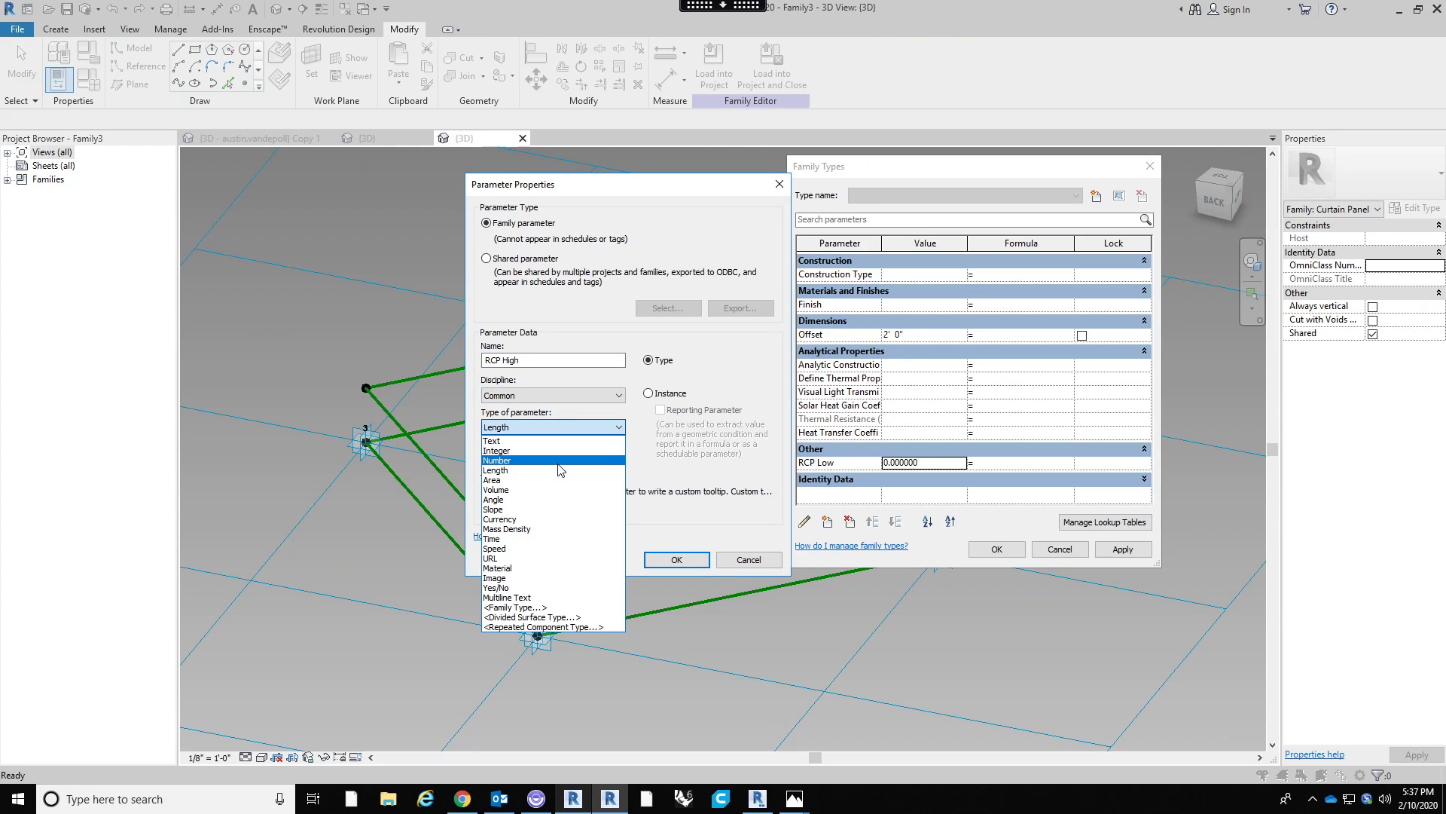
pyautogui.click(561, 461)
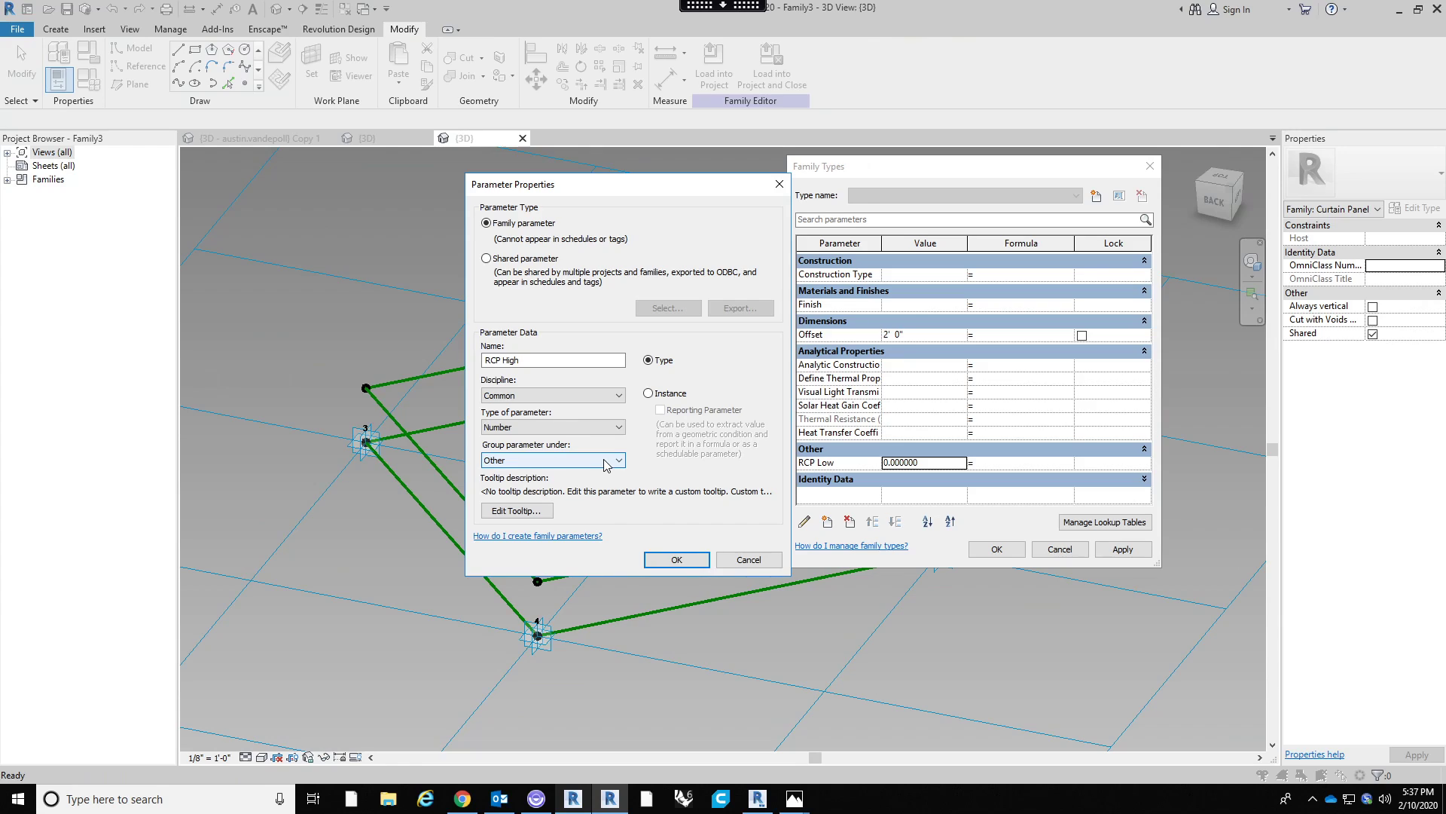
pyautogui.click(676, 560)
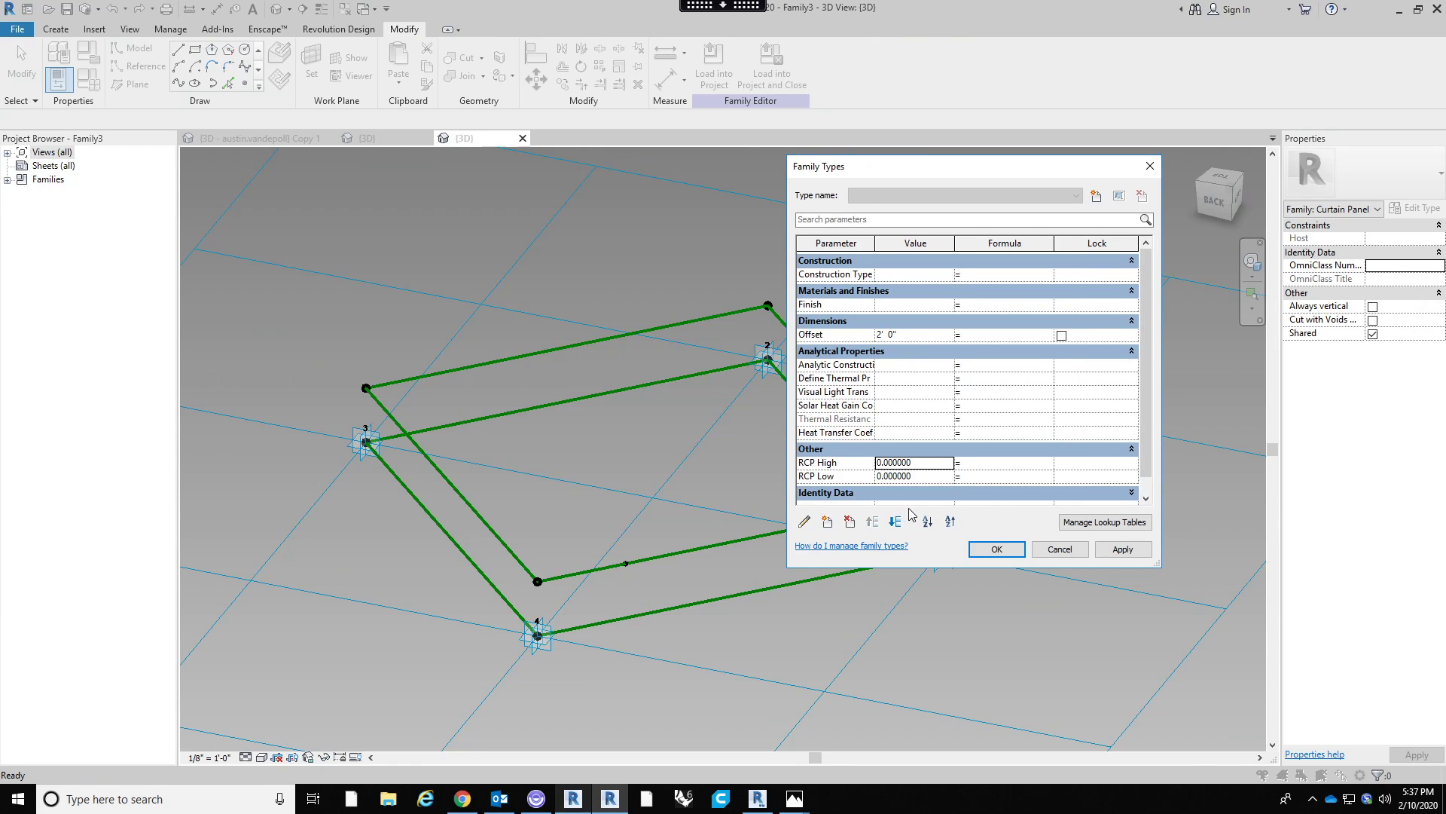
# Set RCP Low to 0.25 and give RCP High the formula 1 - RCP Low.
pyautogui.click(915, 478)
pyautogui.moveTo(913, 476); pyautogui.dragTo(791, 475)
pyautogui.write('.25')
pyautogui.click(1000, 463)
pyautogui.write('RCP Low')
pyautogui.press('Return')
# Test the RCP High formula by setting RCP Low to 0.3, 0.4 and 0.1 in turn.
pyautogui.moveTo(920, 477); pyautogui.dragTo(847, 483)
pyautogui.write('.')
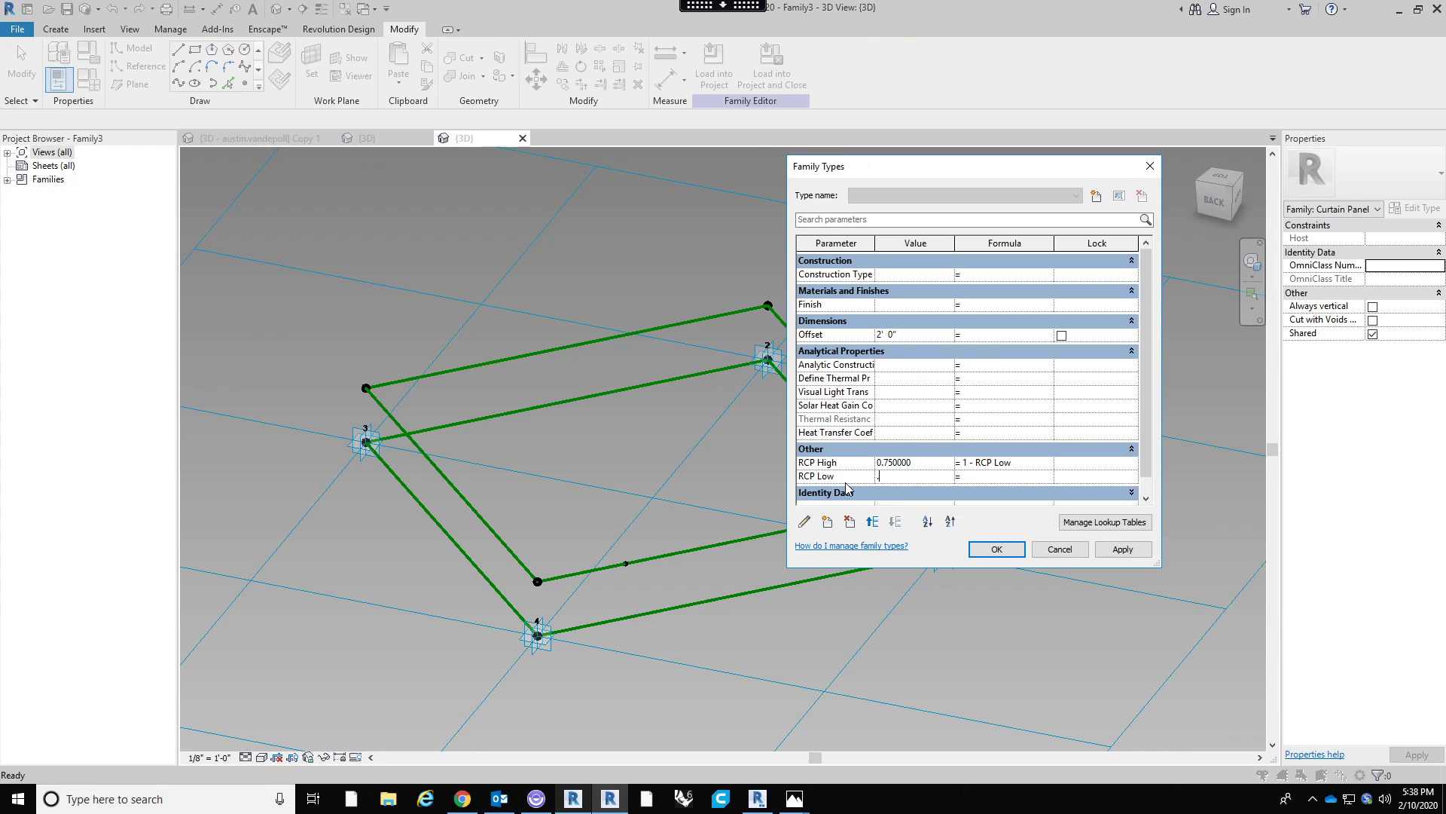
pyautogui.write('3')
pyautogui.press('Tab')
pyautogui.hotkey('shift', 'Tab')
pyautogui.write('.4')
pyautogui.press('Tab')
pyautogui.hotkey('shift', 'Tab')
pyautogui.write('.1')
pyautogui.press('Tab')
# Set the RCP Low parameter to 0.15.
pyautogui.hotkey('shift', 'Tab')
pyautogui.write('.')
pyautogui.press('Up')
pyautogui.click(940, 480)
# Change RCP High from a type parameter to an instance parameter.
pyautogui.click(931, 464)
pyautogui.click(805, 524)
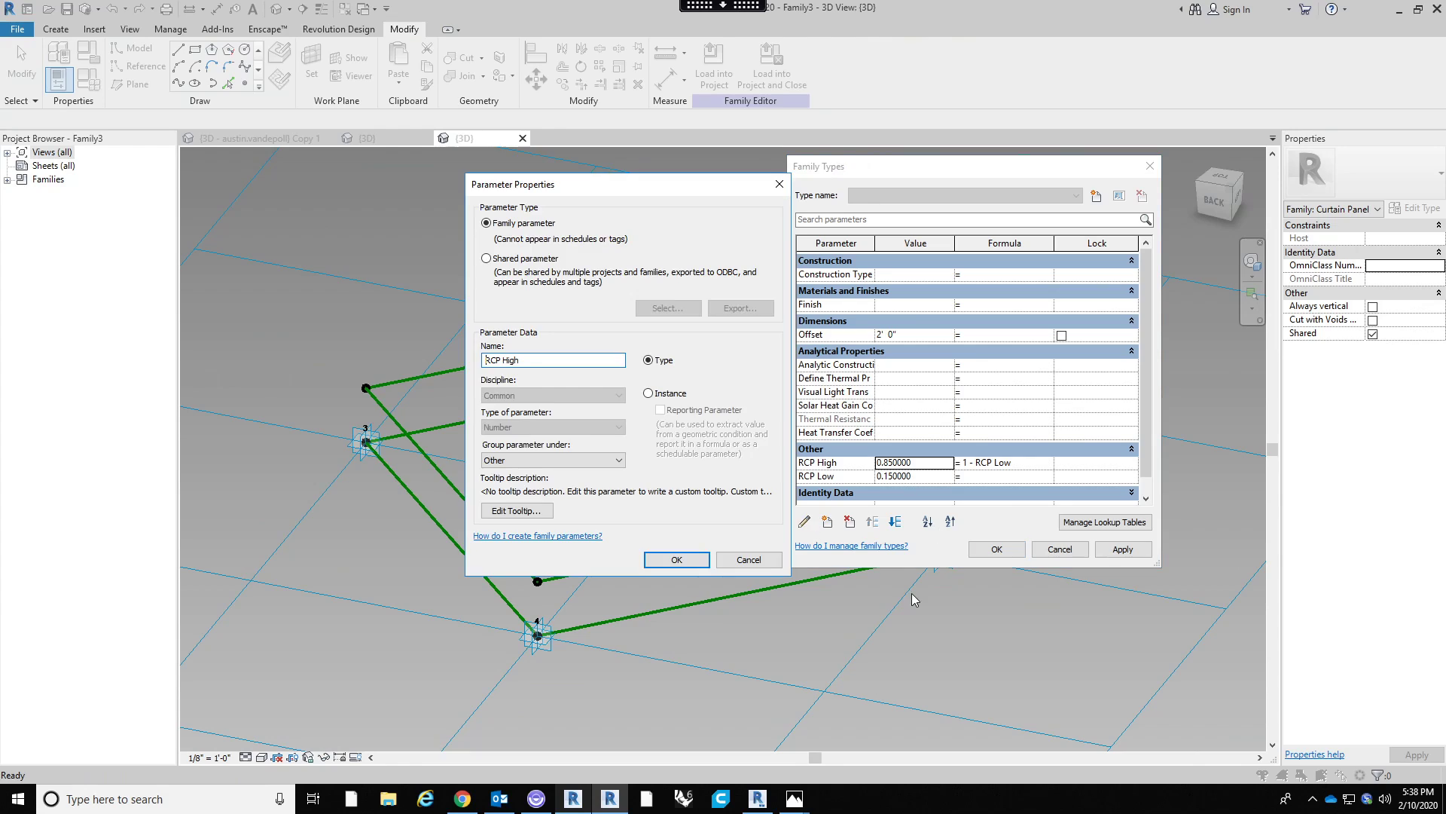
pyautogui.click(653, 392)
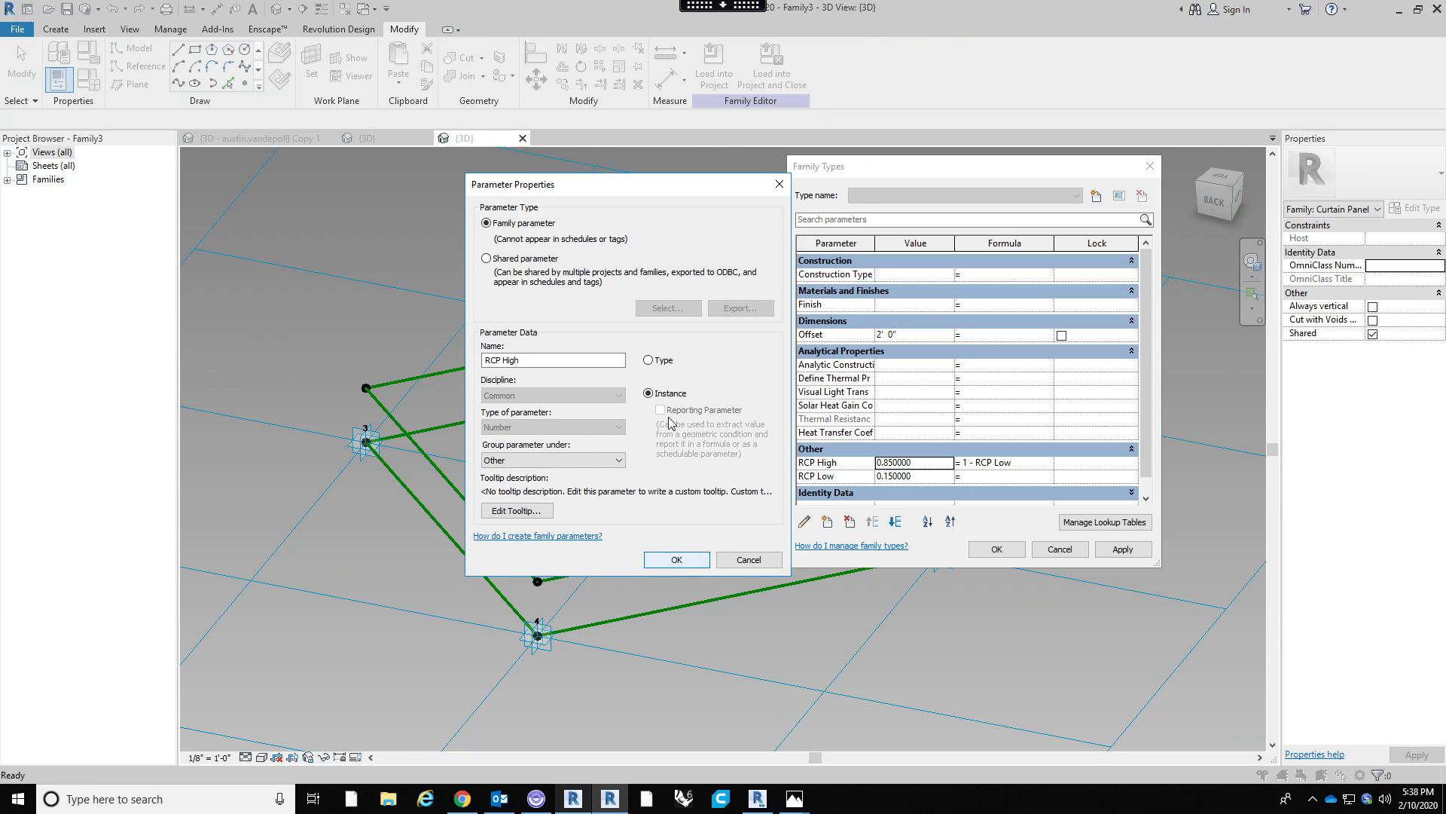
pyautogui.click(677, 560)
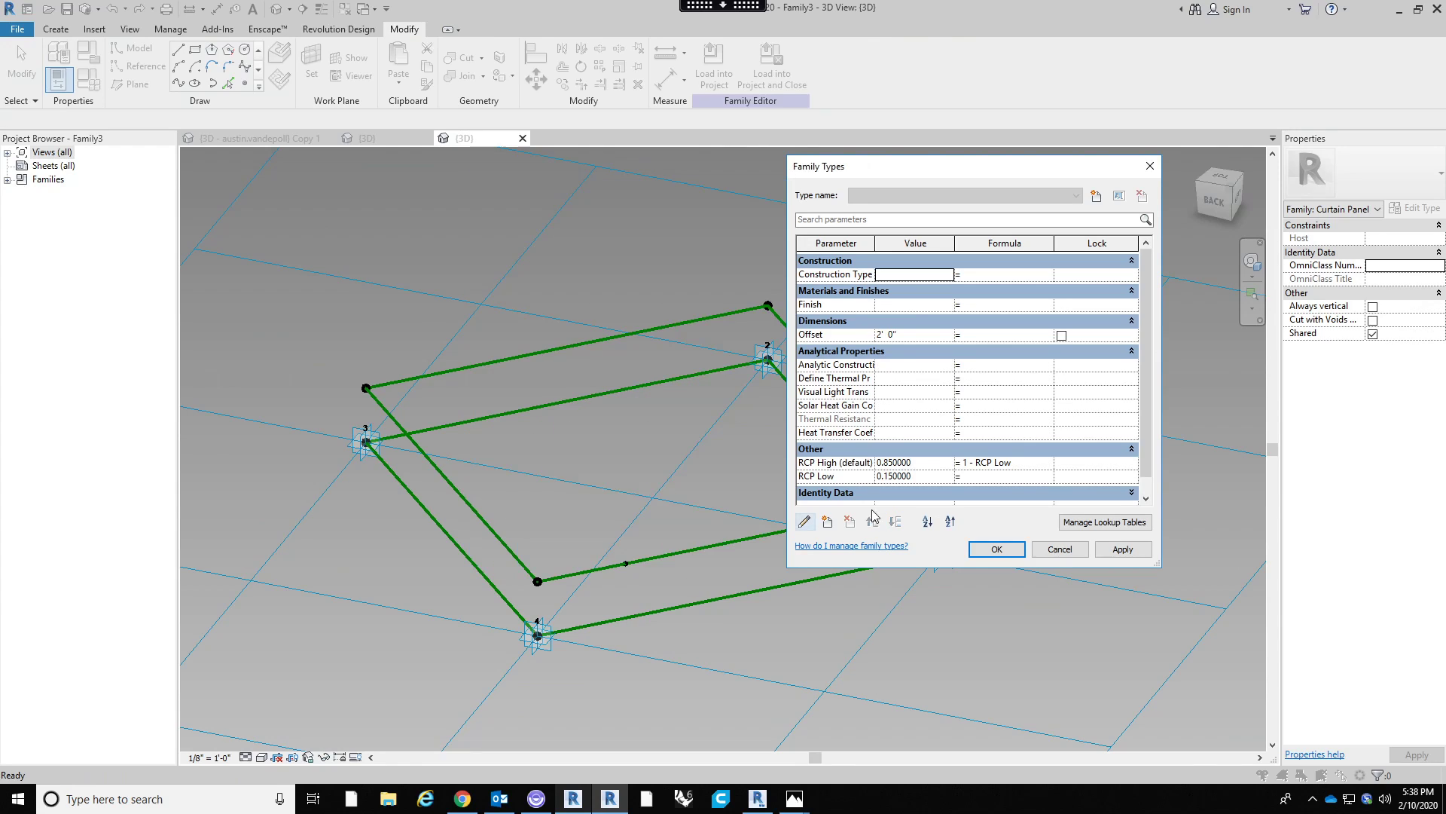
# Change RCP Low from a type parameter to an instance parameter and accept the family types.
pyautogui.click(847, 476)
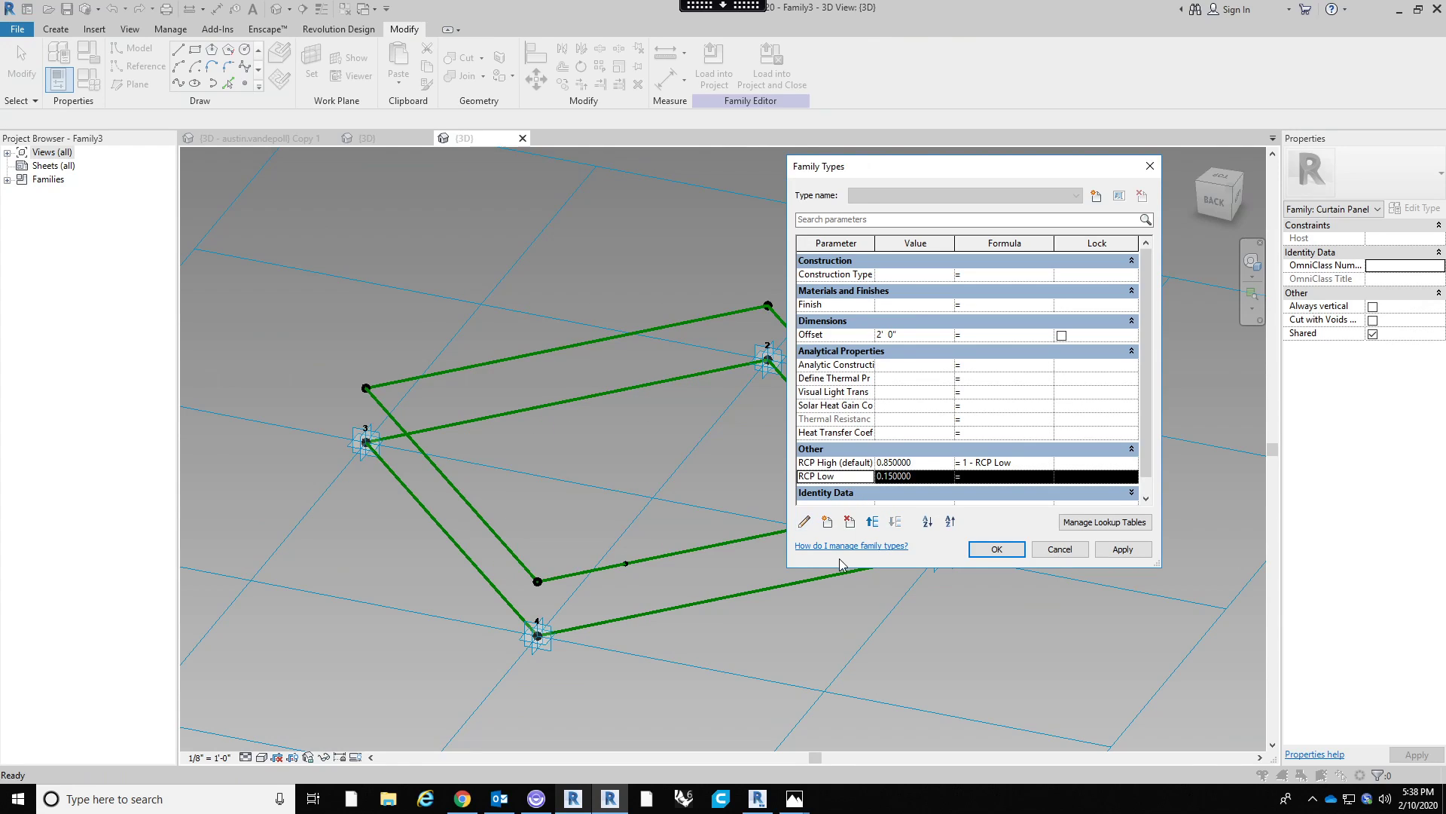
pyautogui.click(805, 521)
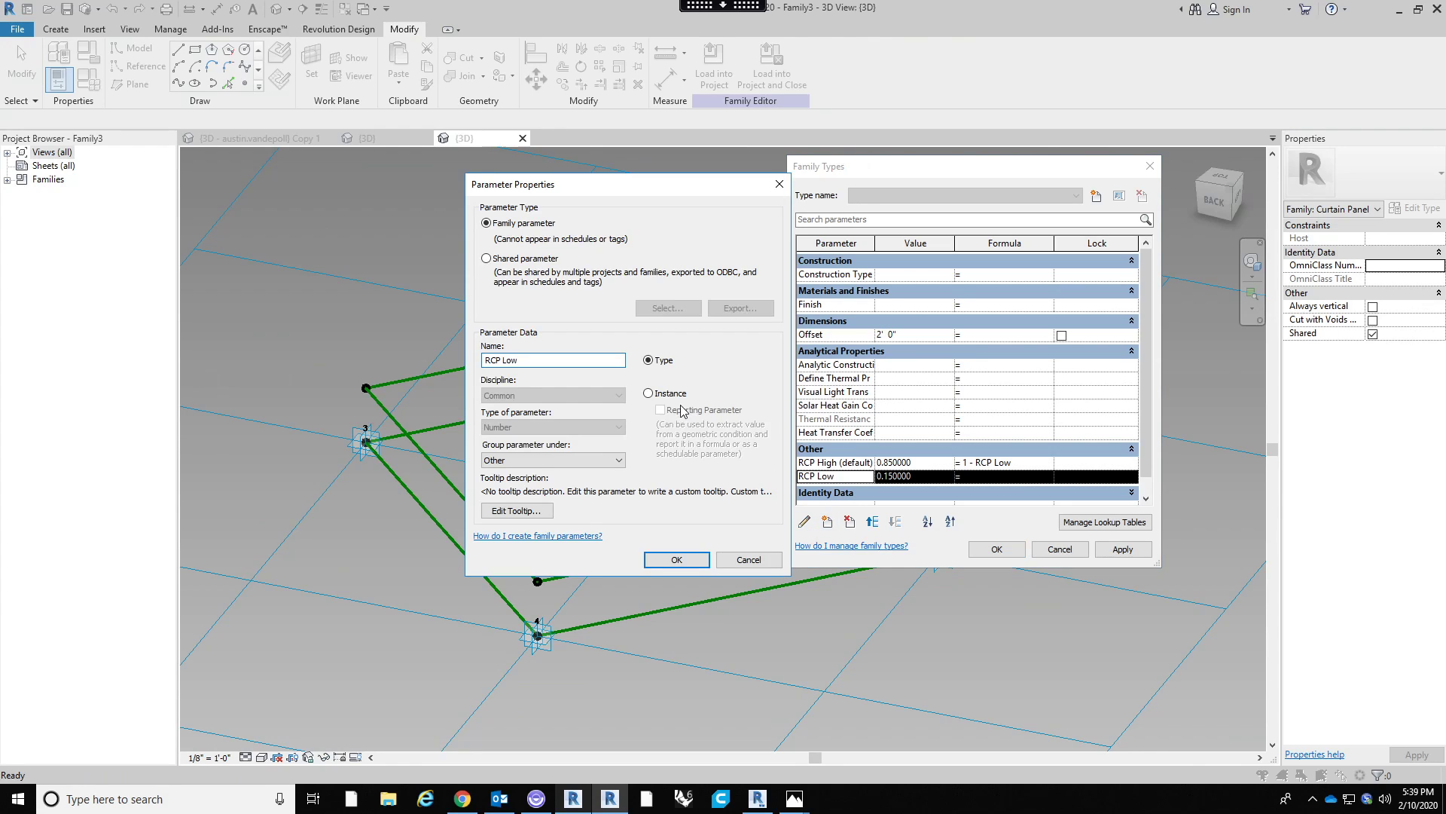
pyautogui.click(676, 560)
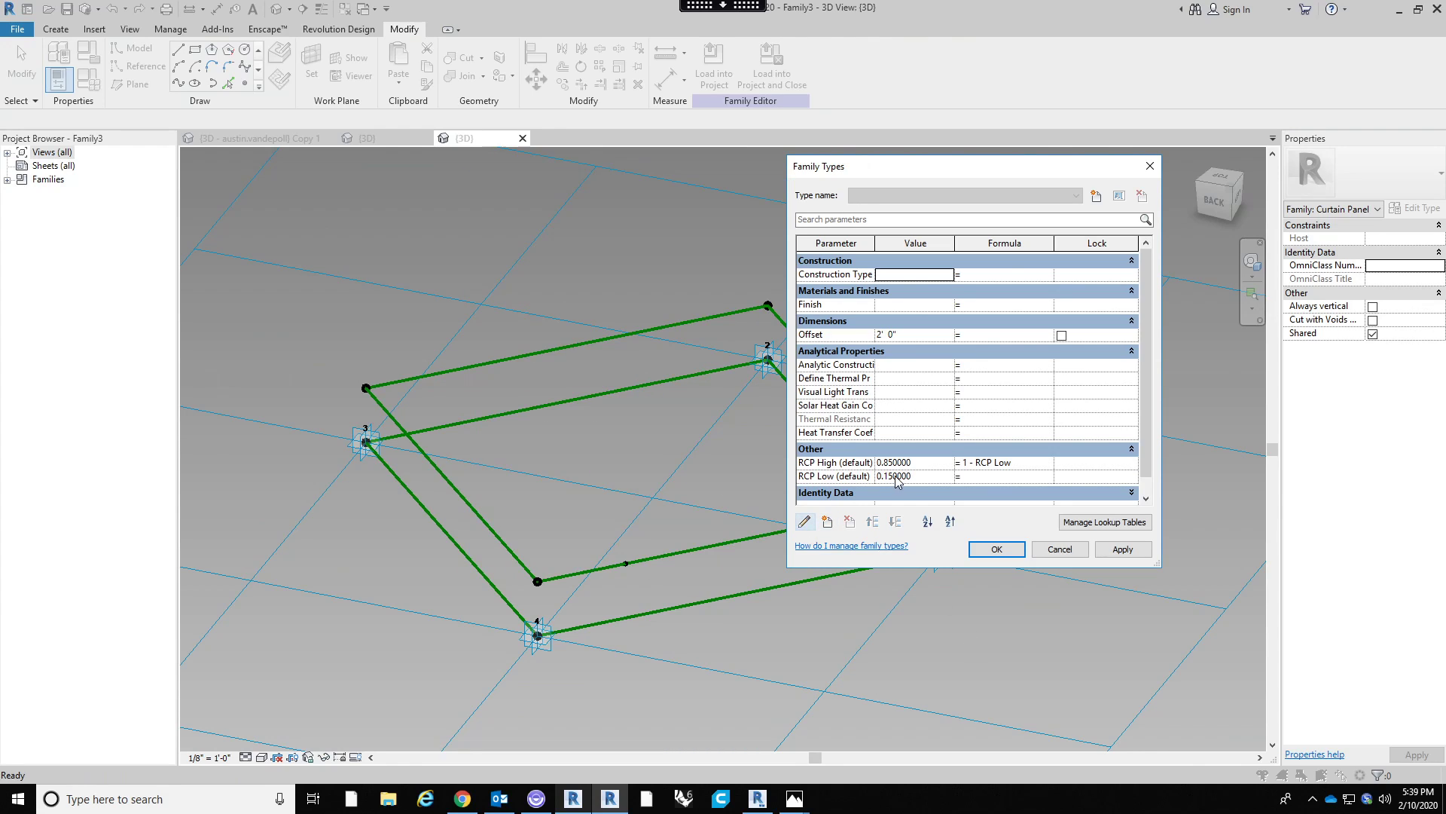
pyautogui.click(1000, 548)
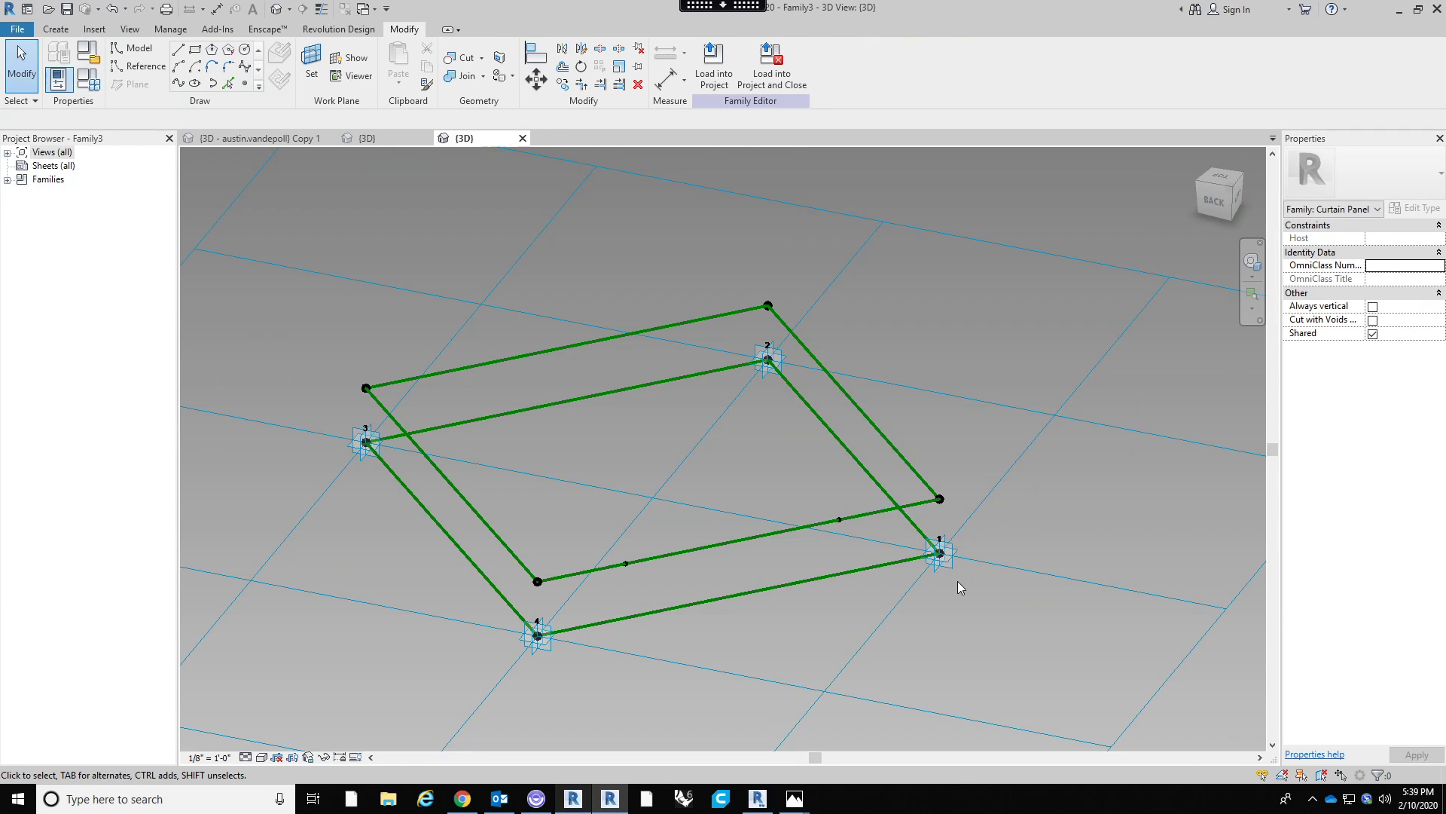
# Associate the Normalized Curve Parameter of the hosted point near corner 1 with RCP Low.
pyautogui.click(840, 519)
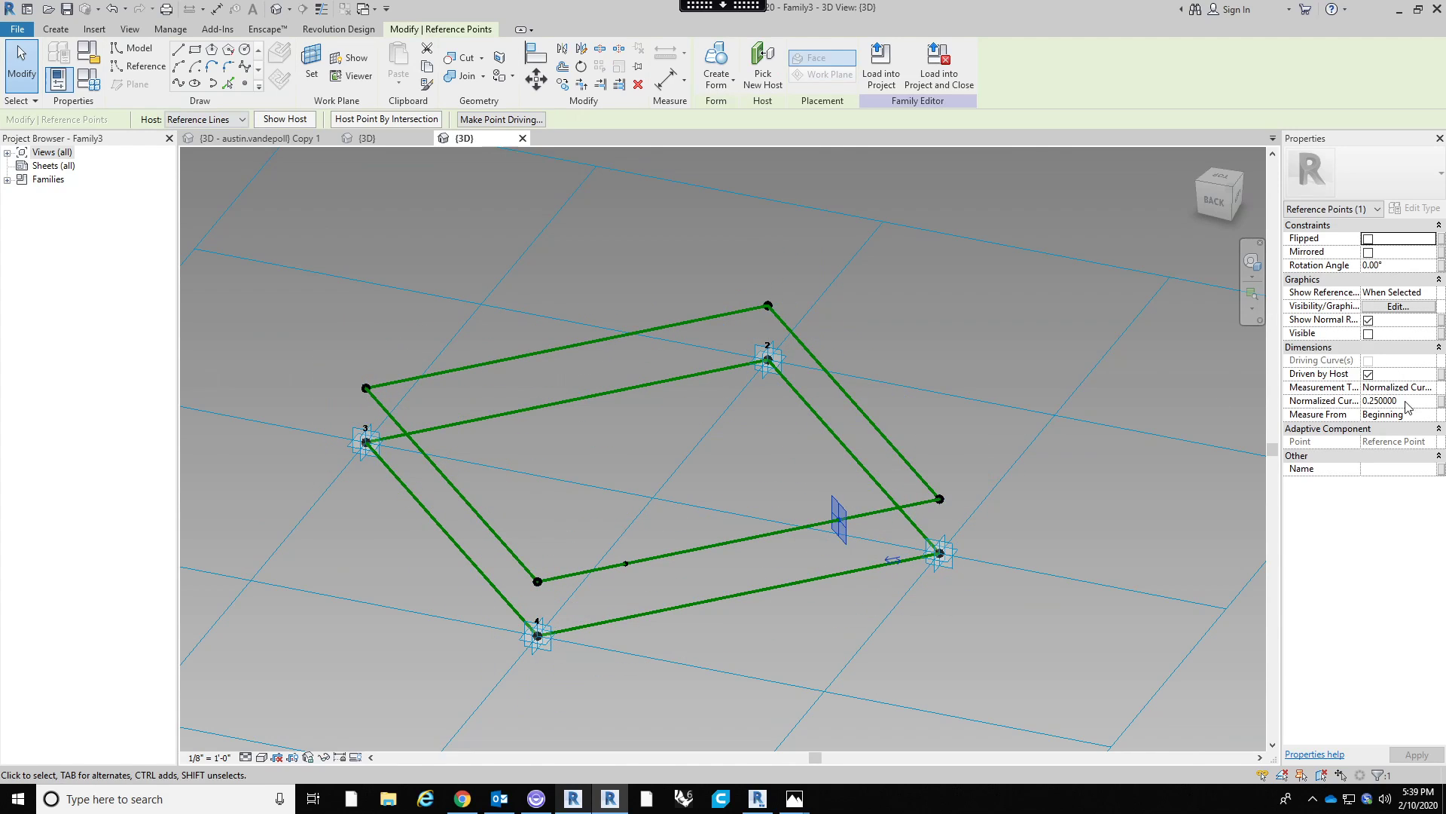
pyautogui.click(1440, 402)
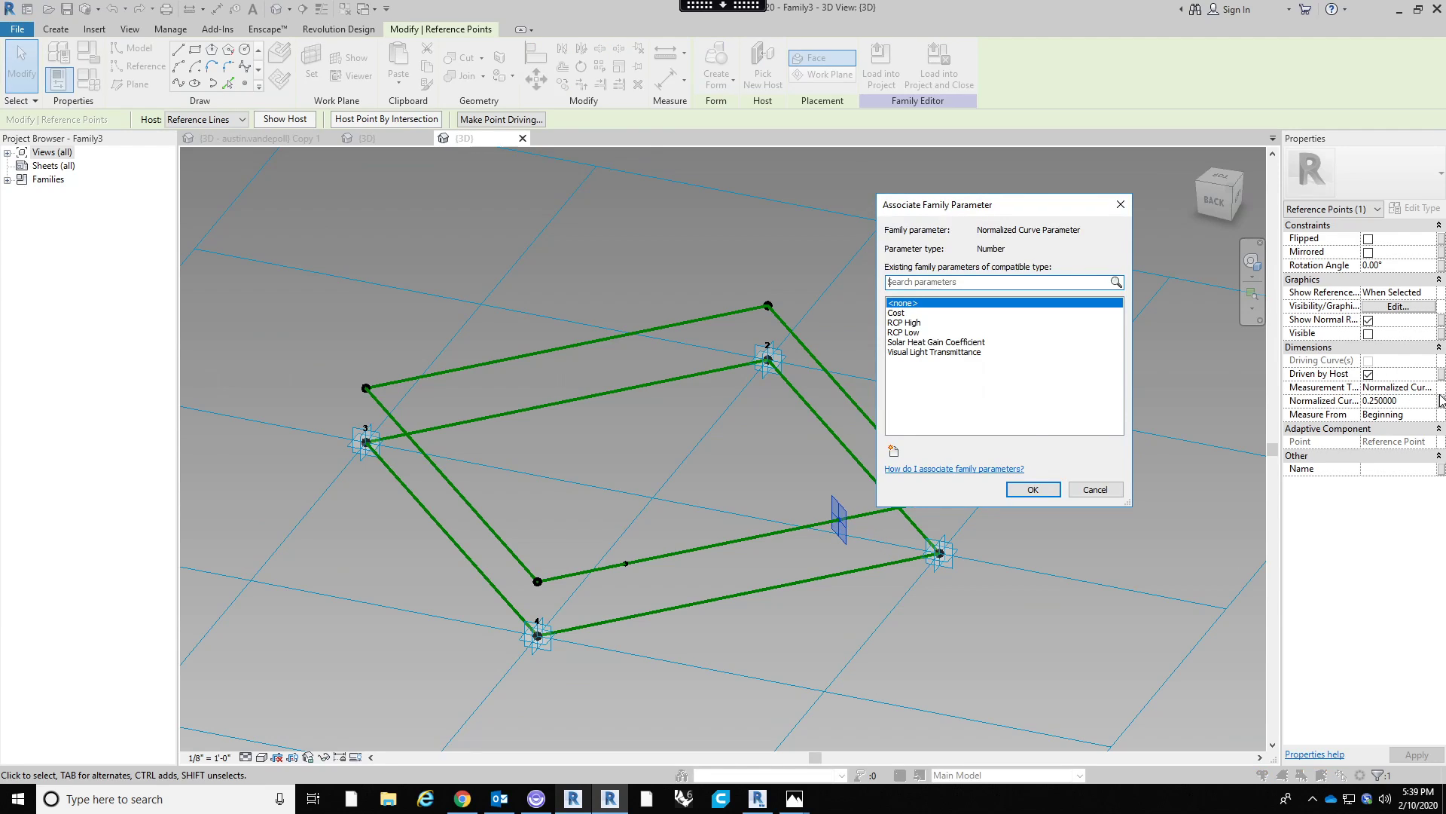
pyautogui.click(911, 332)
pyautogui.click(1033, 489)
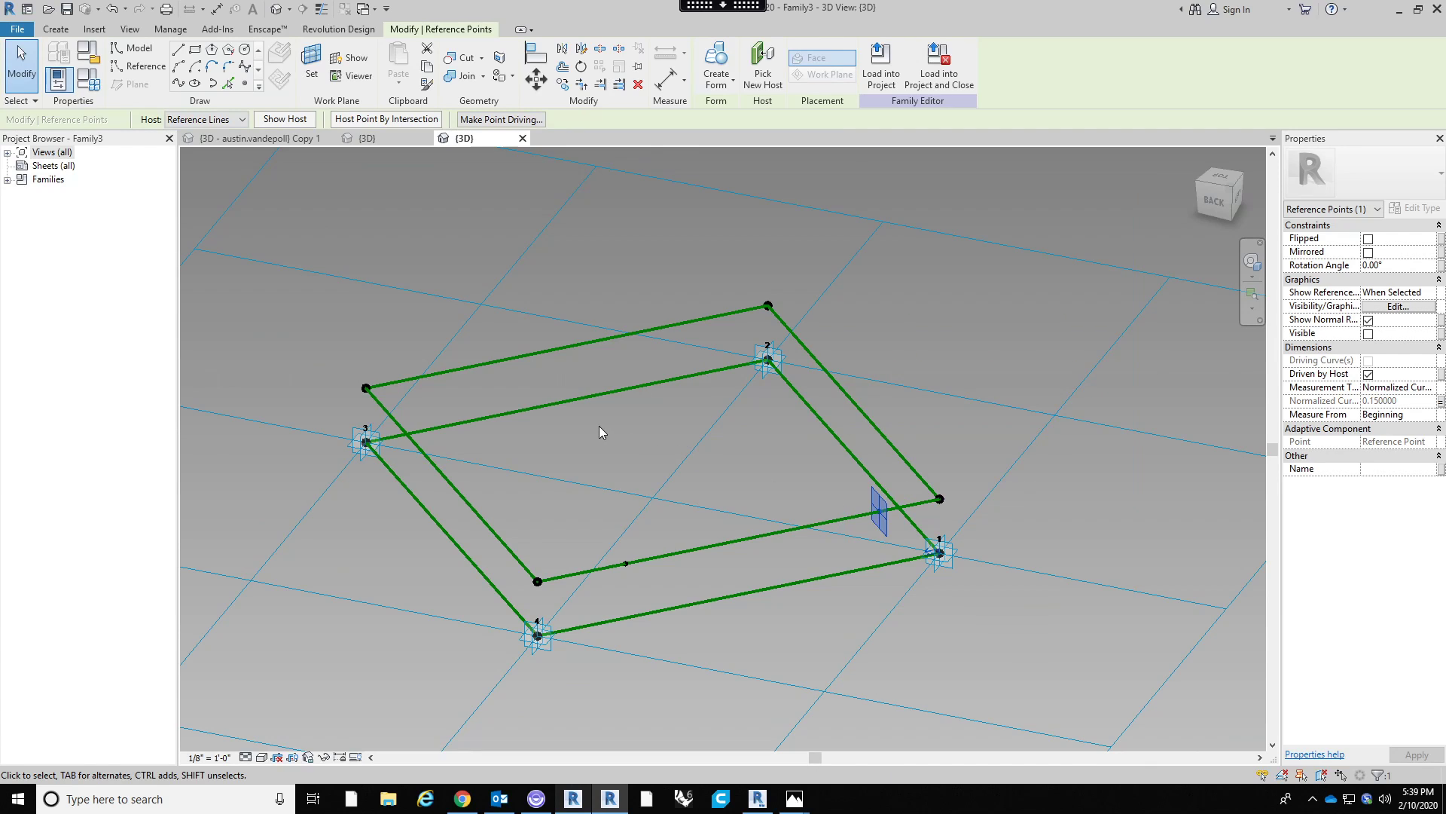
# Associate the Normalized Curve Parameter of the hosted point near corner 4 with RCP High.
pyautogui.click(600, 431)
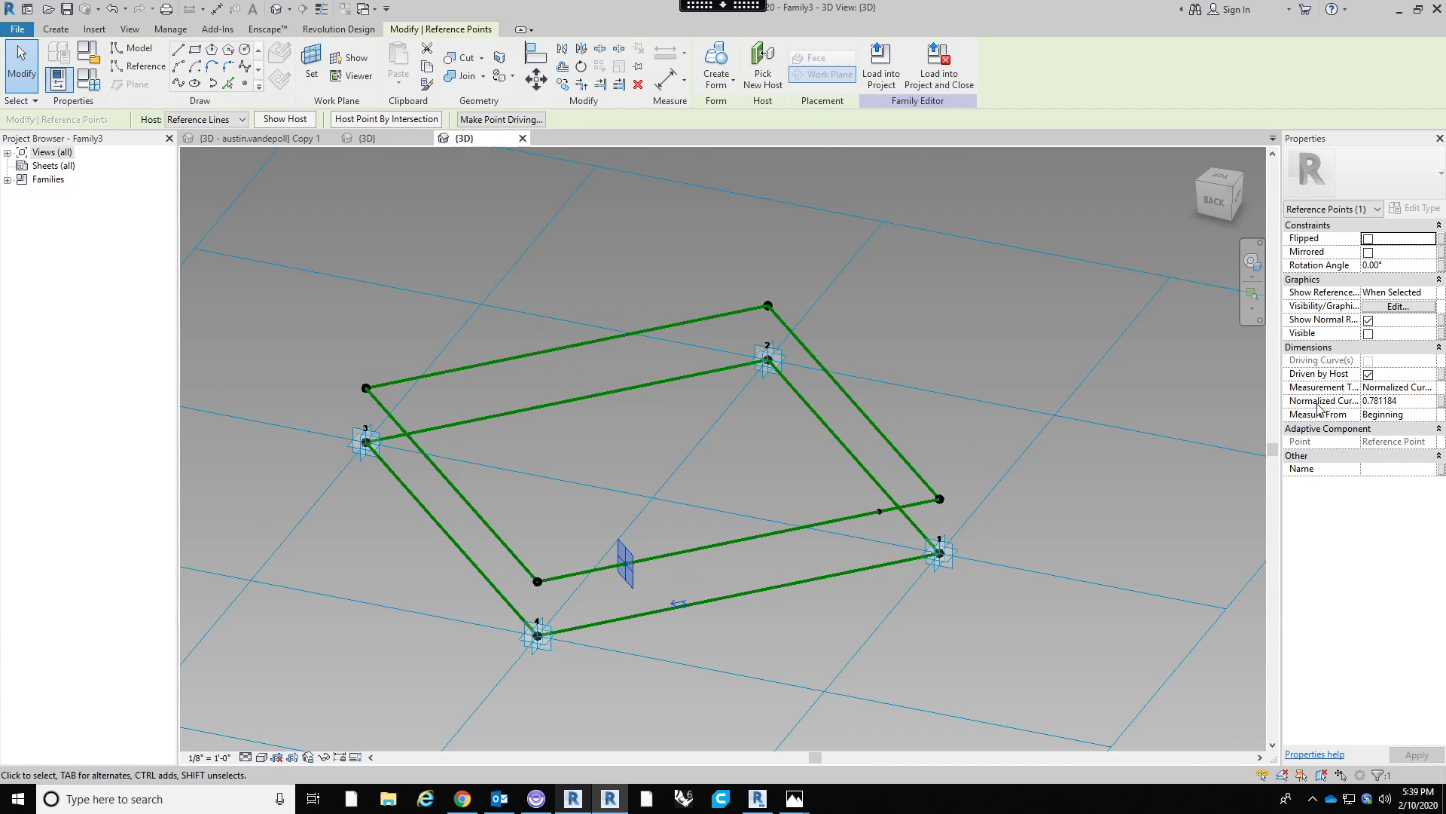
pyautogui.click(1441, 401)
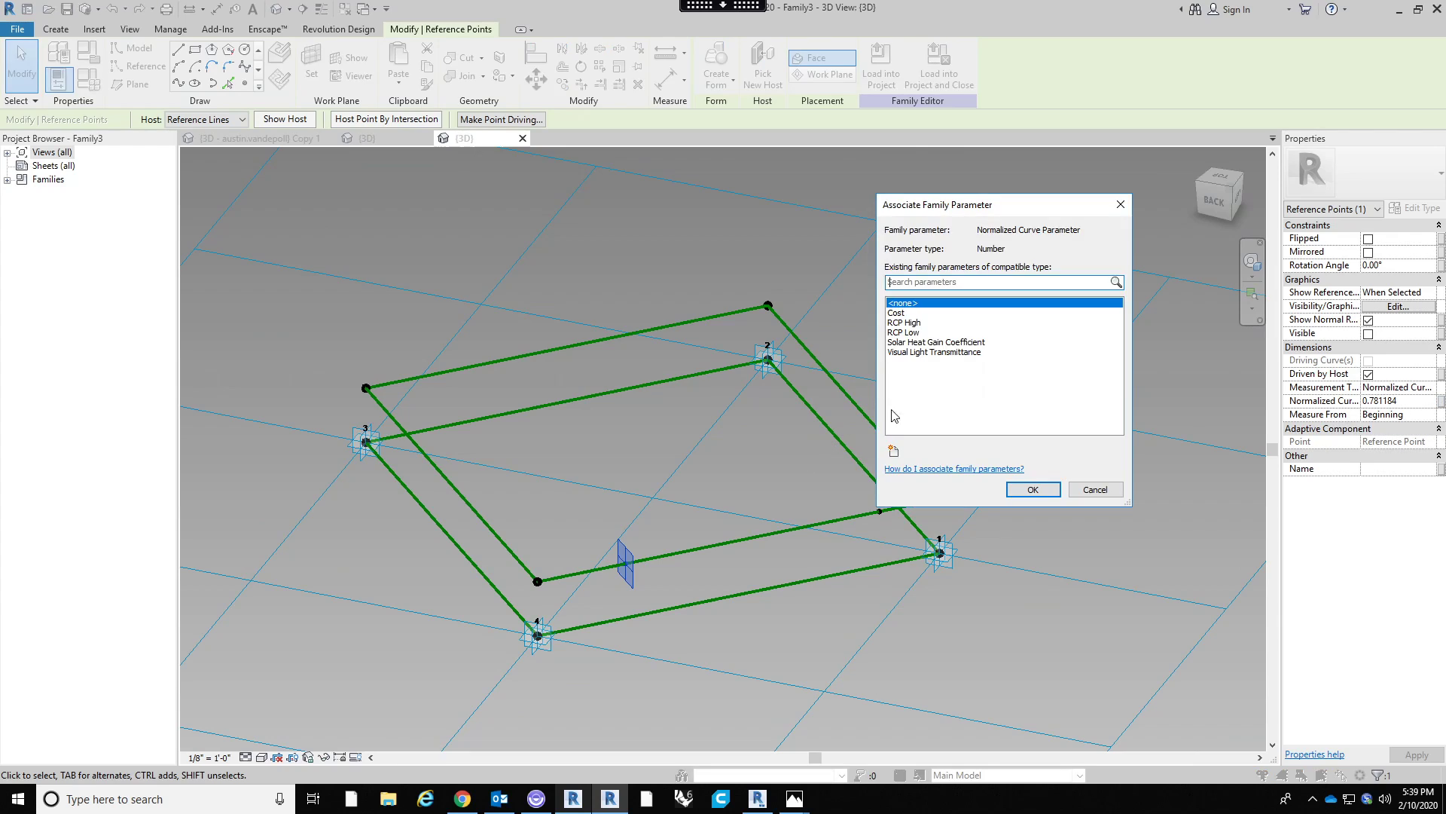
pyautogui.click(910, 332)
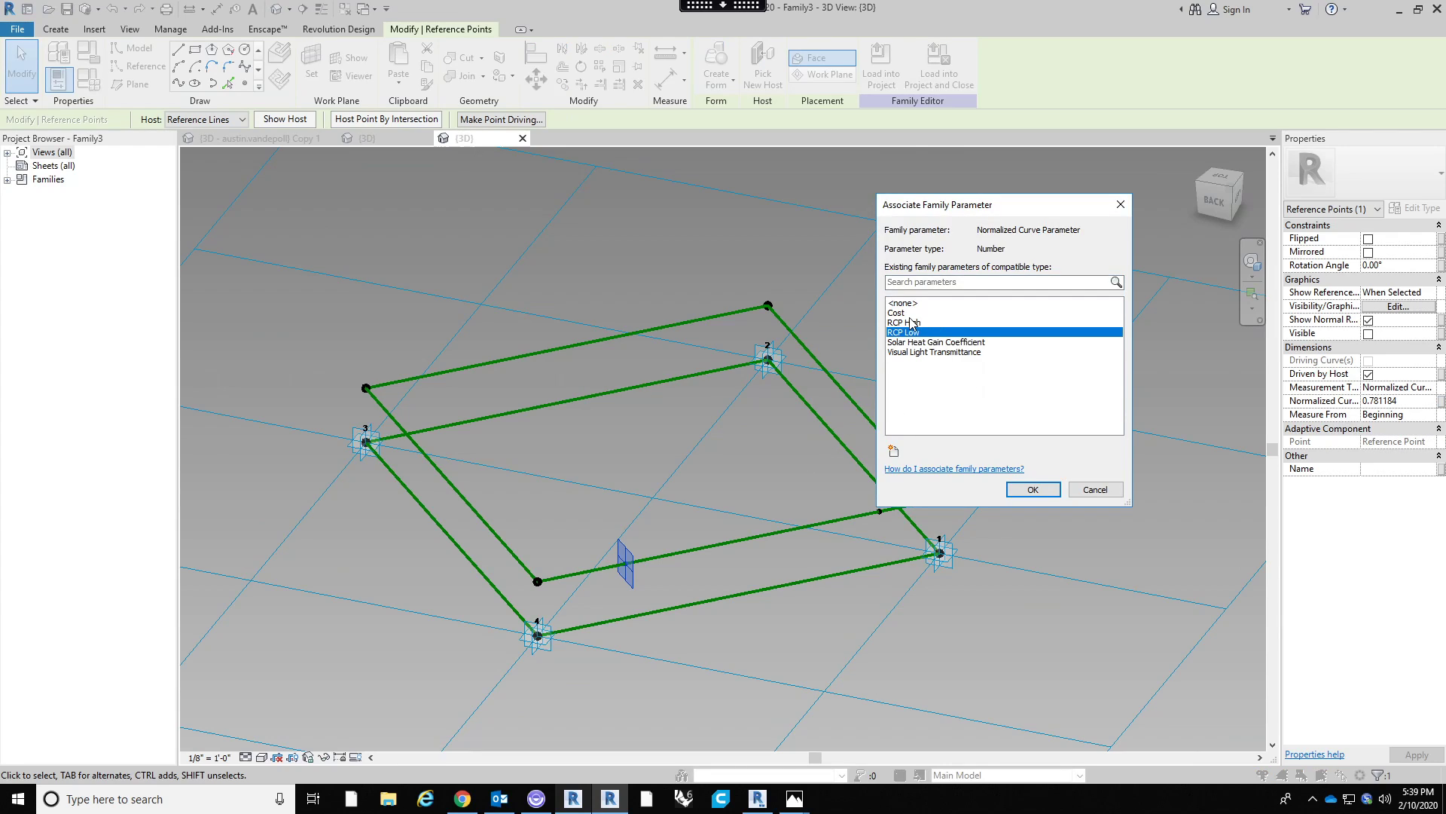
pyautogui.click(1033, 489)
# Place two reference points on the raised reference line between corners 2 and 3, one near each end.
pyautogui.click(559, 291)
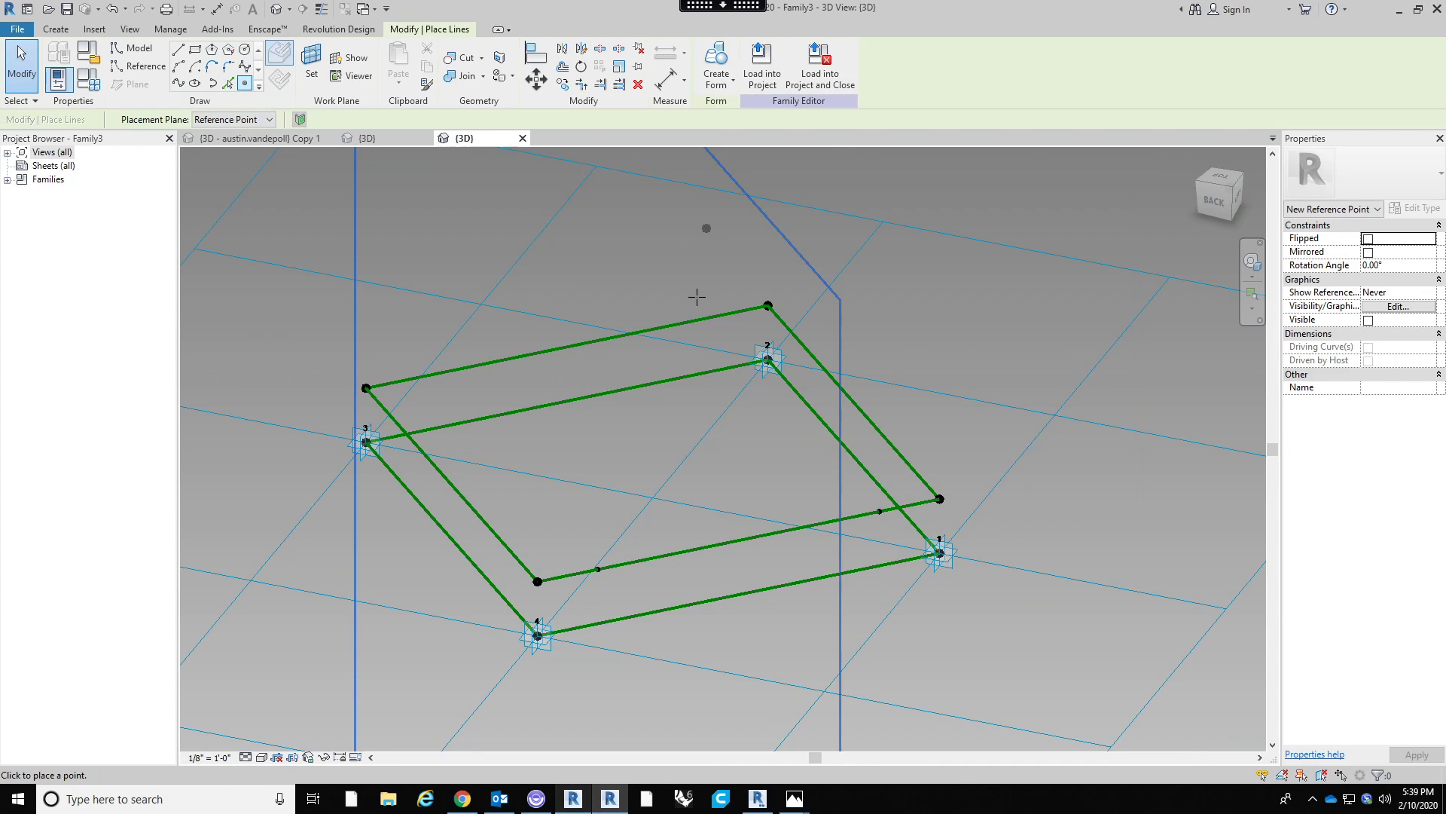
pyautogui.click(714, 316)
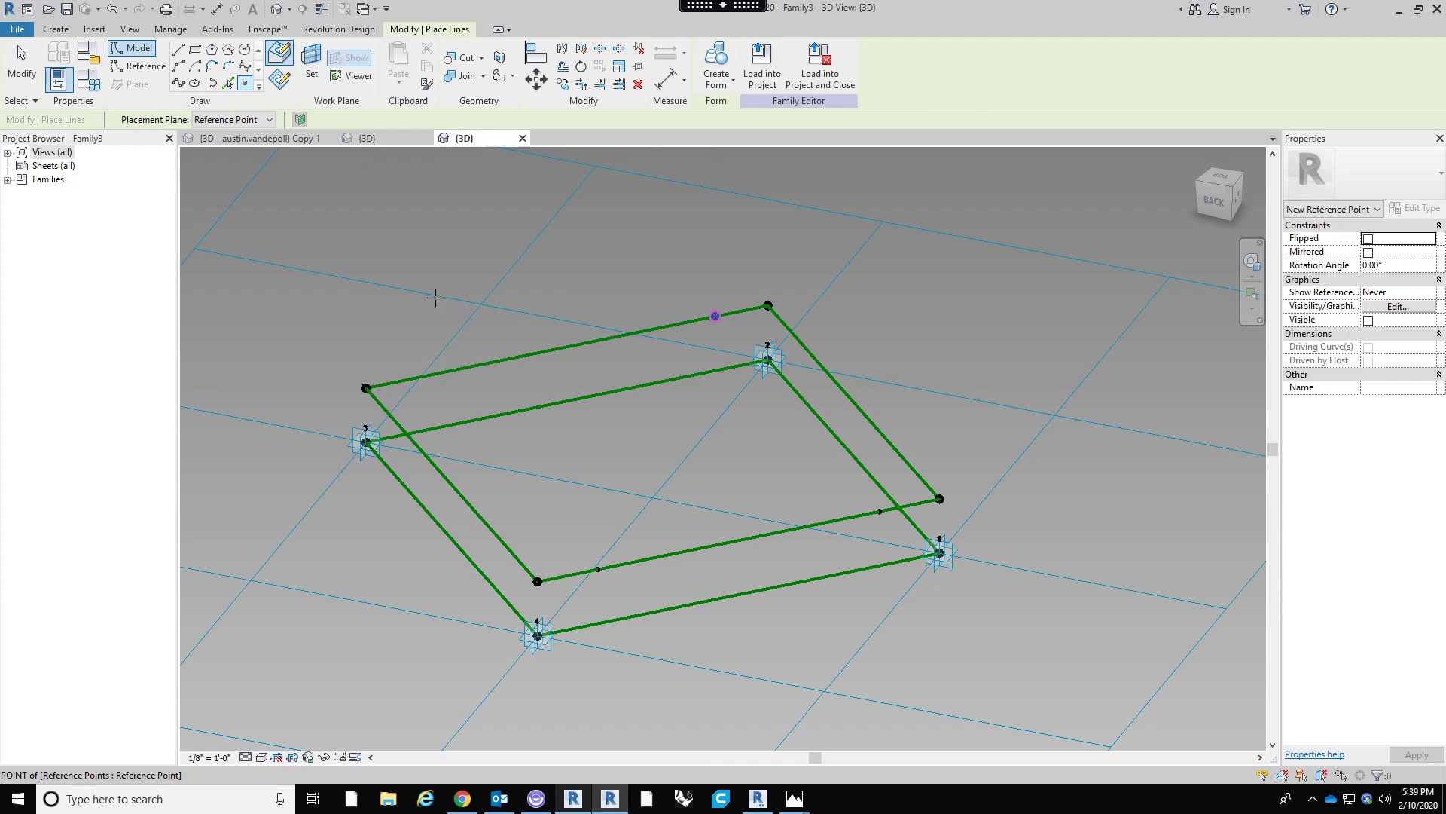
pyautogui.click(454, 370)
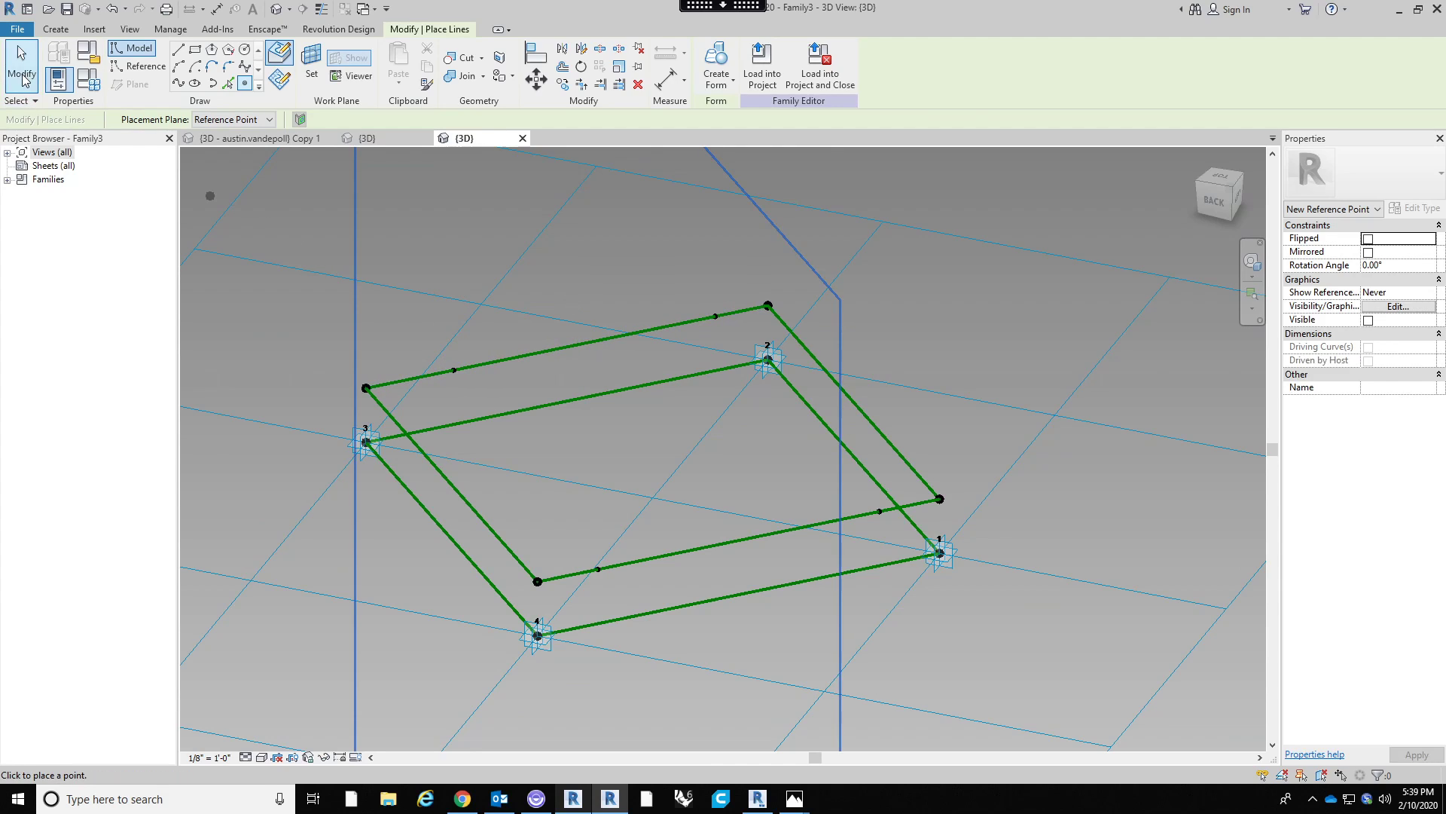
pyautogui.click(21, 66)
# Associate the Normalized Curve Parameter of the new hosted point near corner 2 with RCP Low.
pyautogui.moveTo(734, 351); pyautogui.dragTo(735, 352)
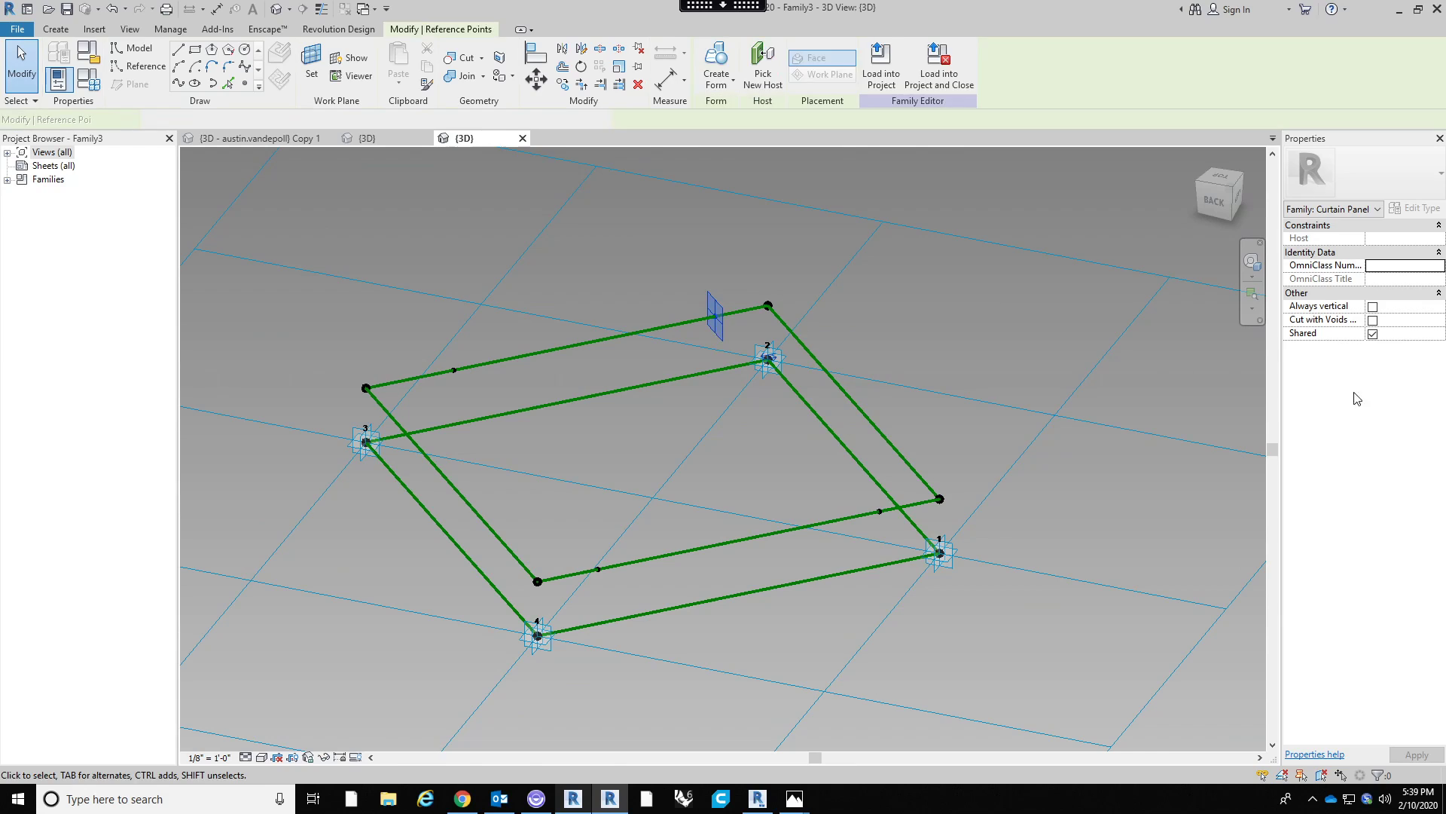
pyautogui.click(1441, 401)
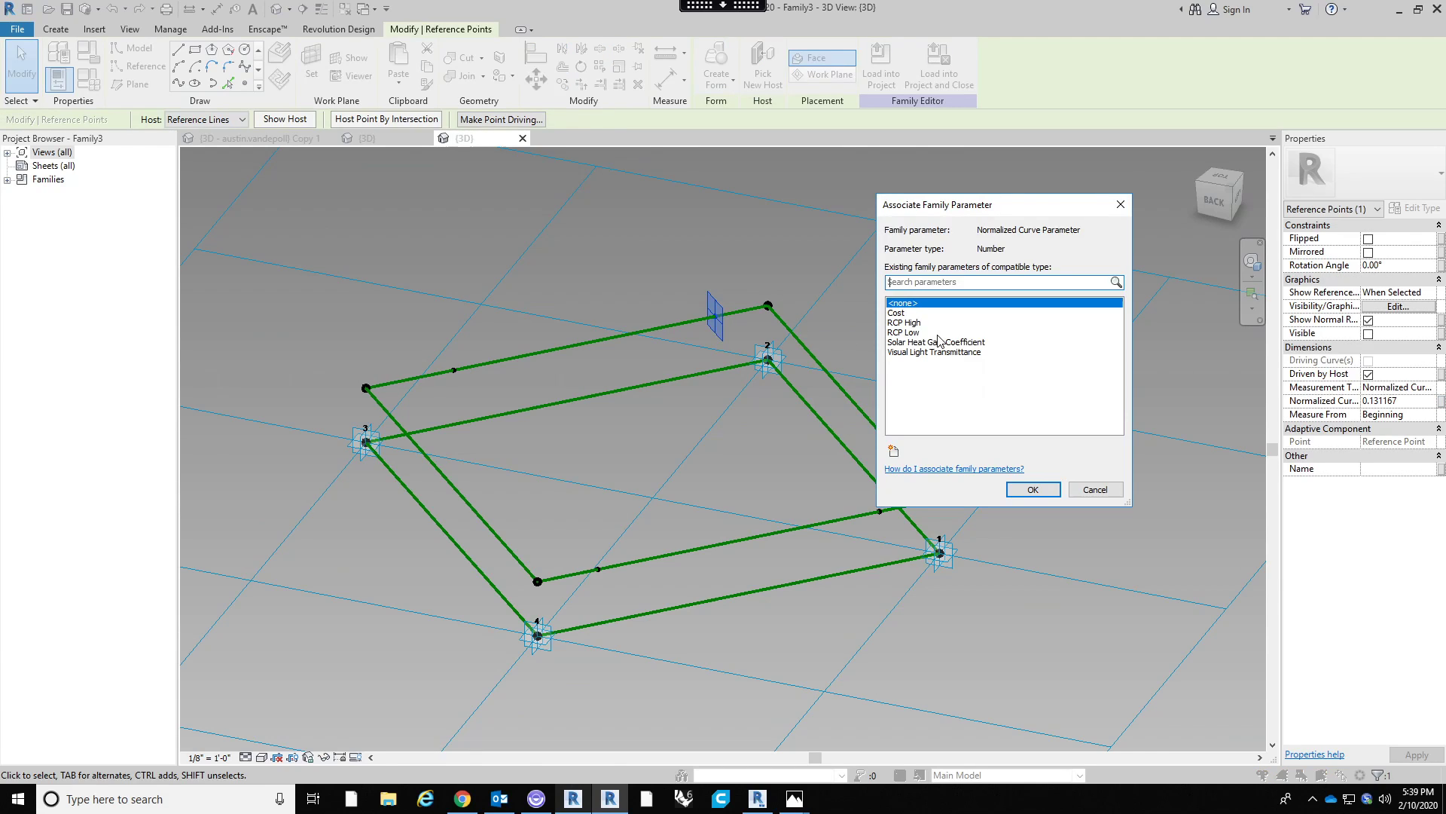
pyautogui.click(912, 332)
pyautogui.click(1033, 491)
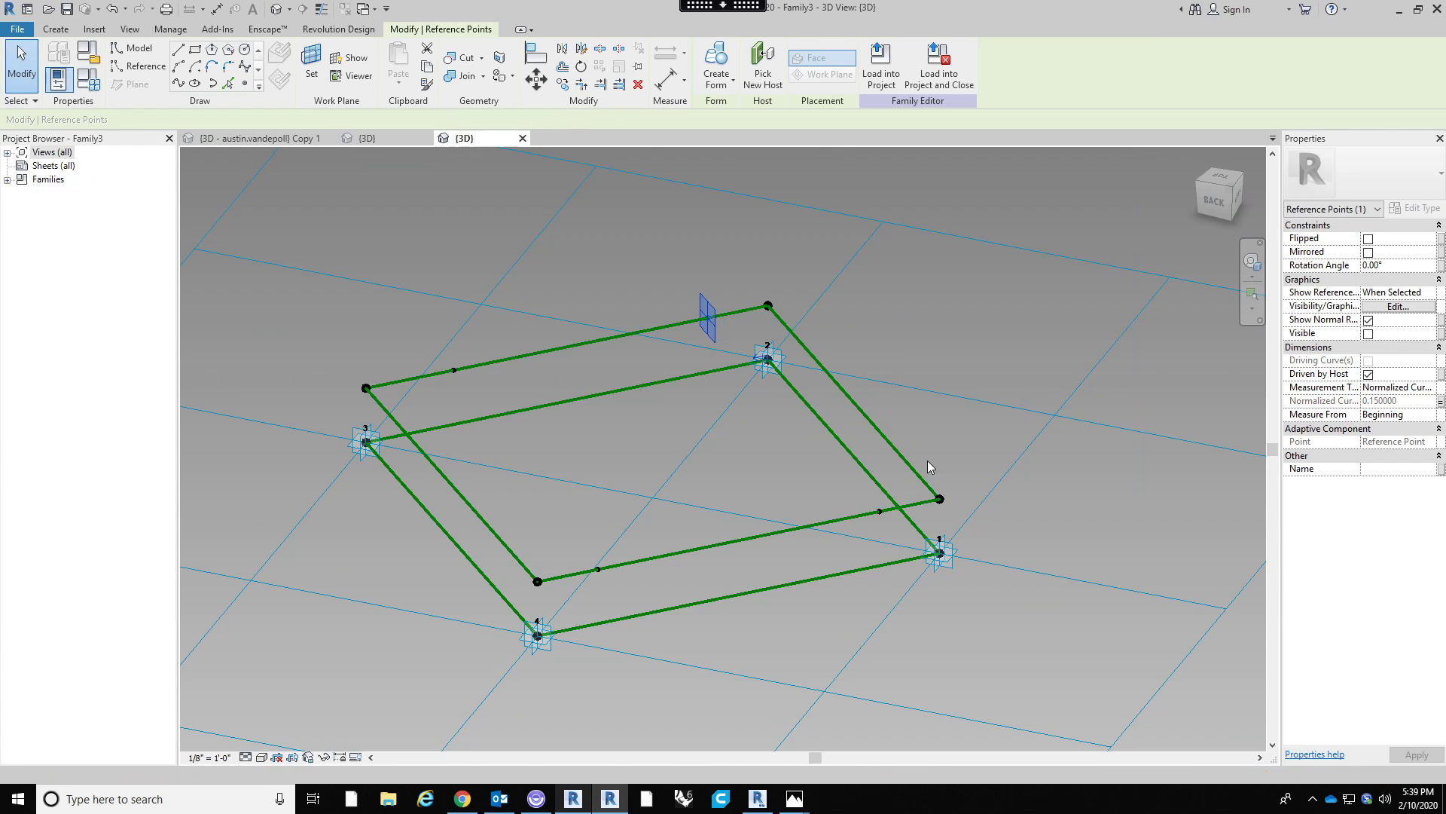
# Associate the Normalized Curve Parameter of the new hosted point near corner 3 with RCP High.
pyautogui.moveTo(397, 332); pyautogui.dragTo(496, 399)
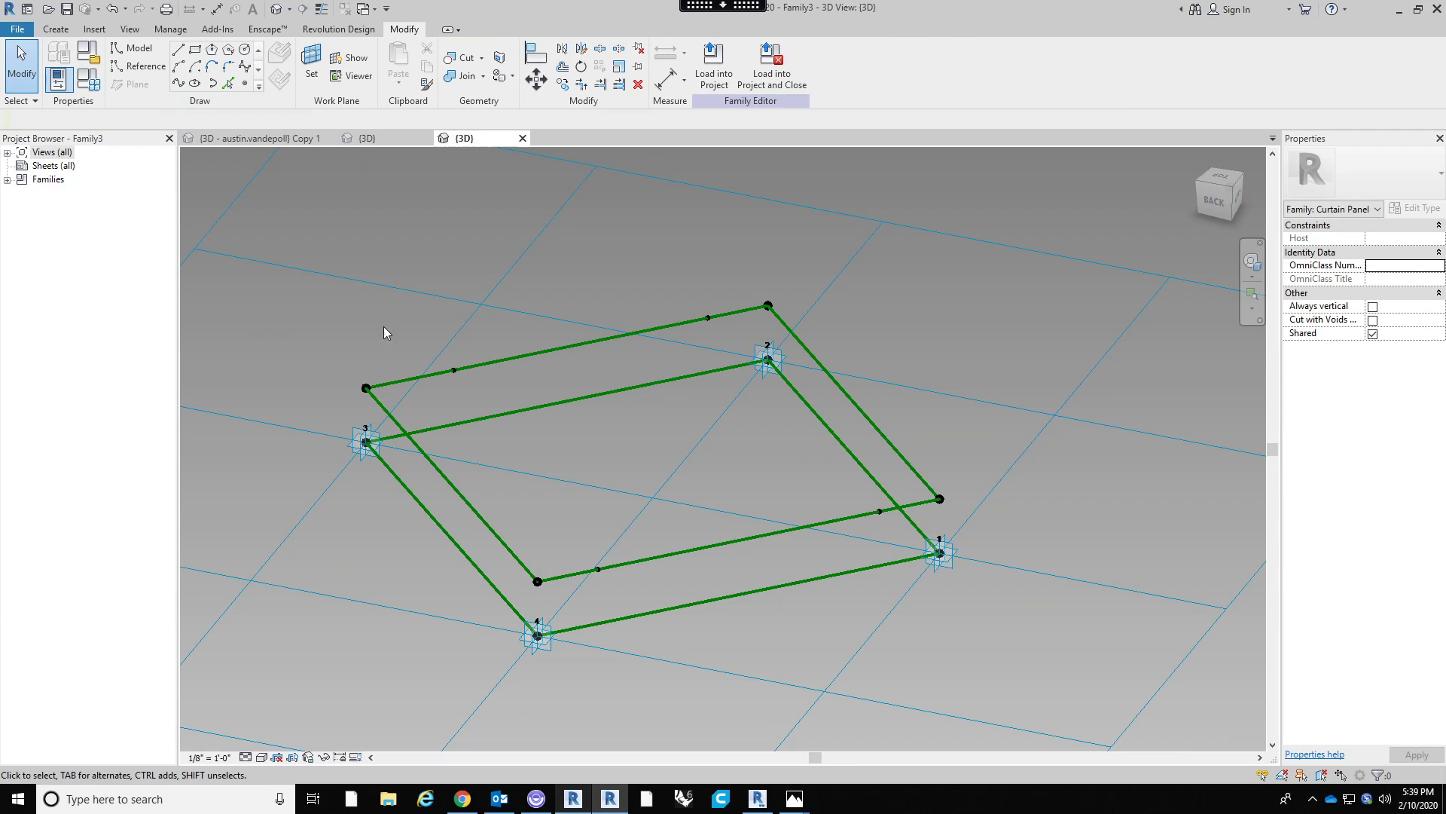
pyautogui.moveTo(402, 319); pyautogui.dragTo(499, 395)
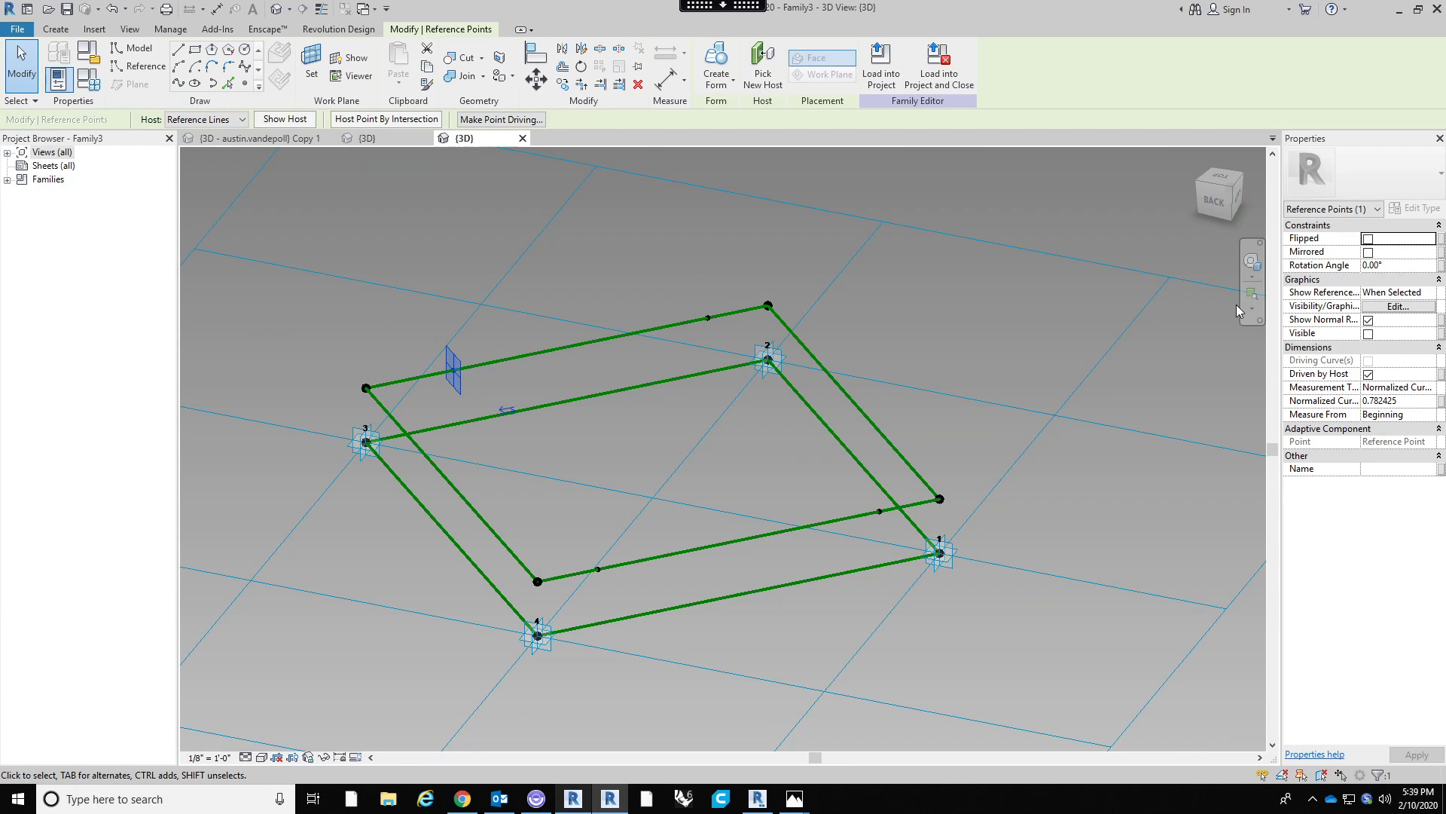
pyautogui.click(1441, 402)
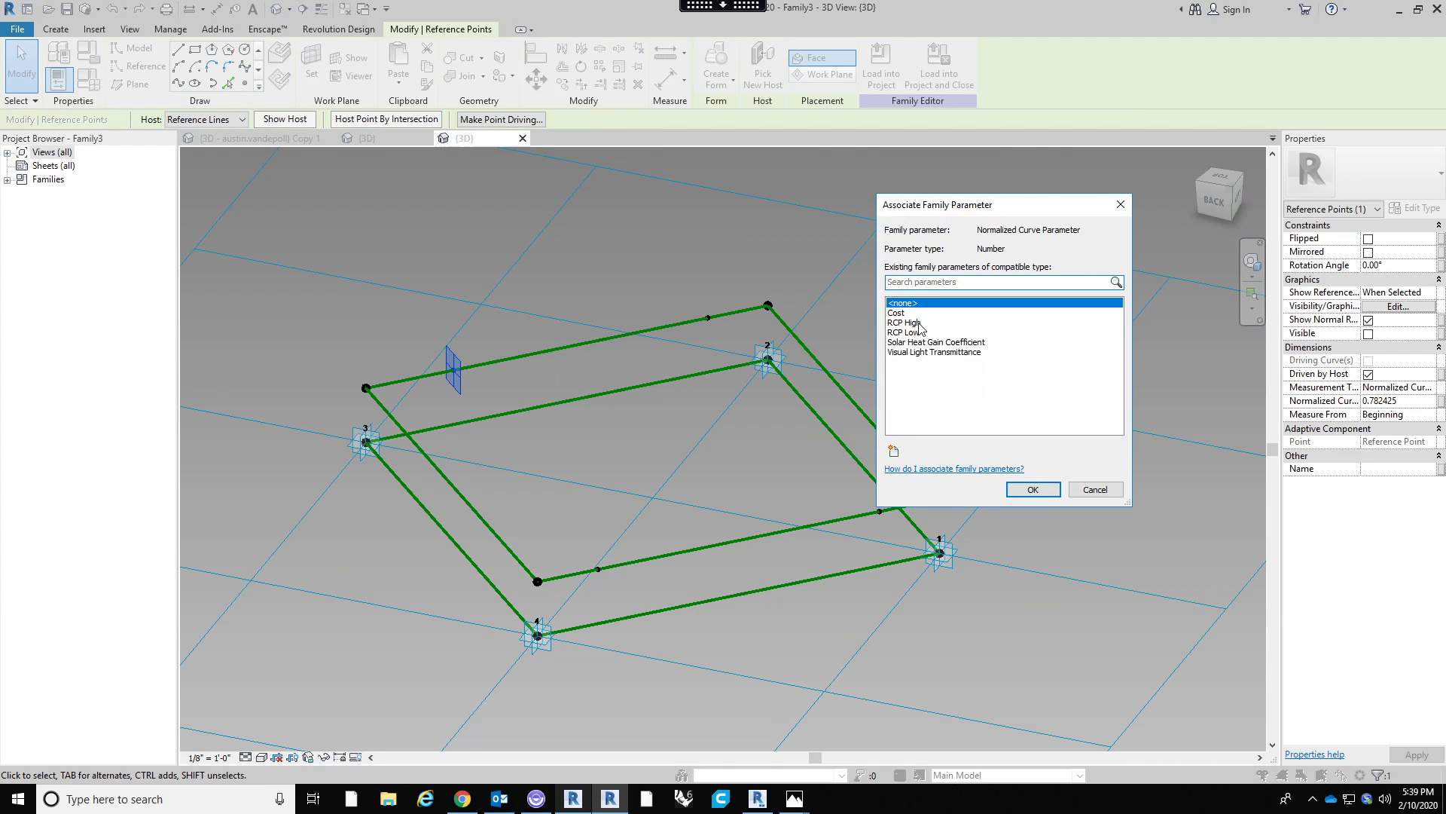
pyautogui.click(904, 323)
pyautogui.click(1036, 489)
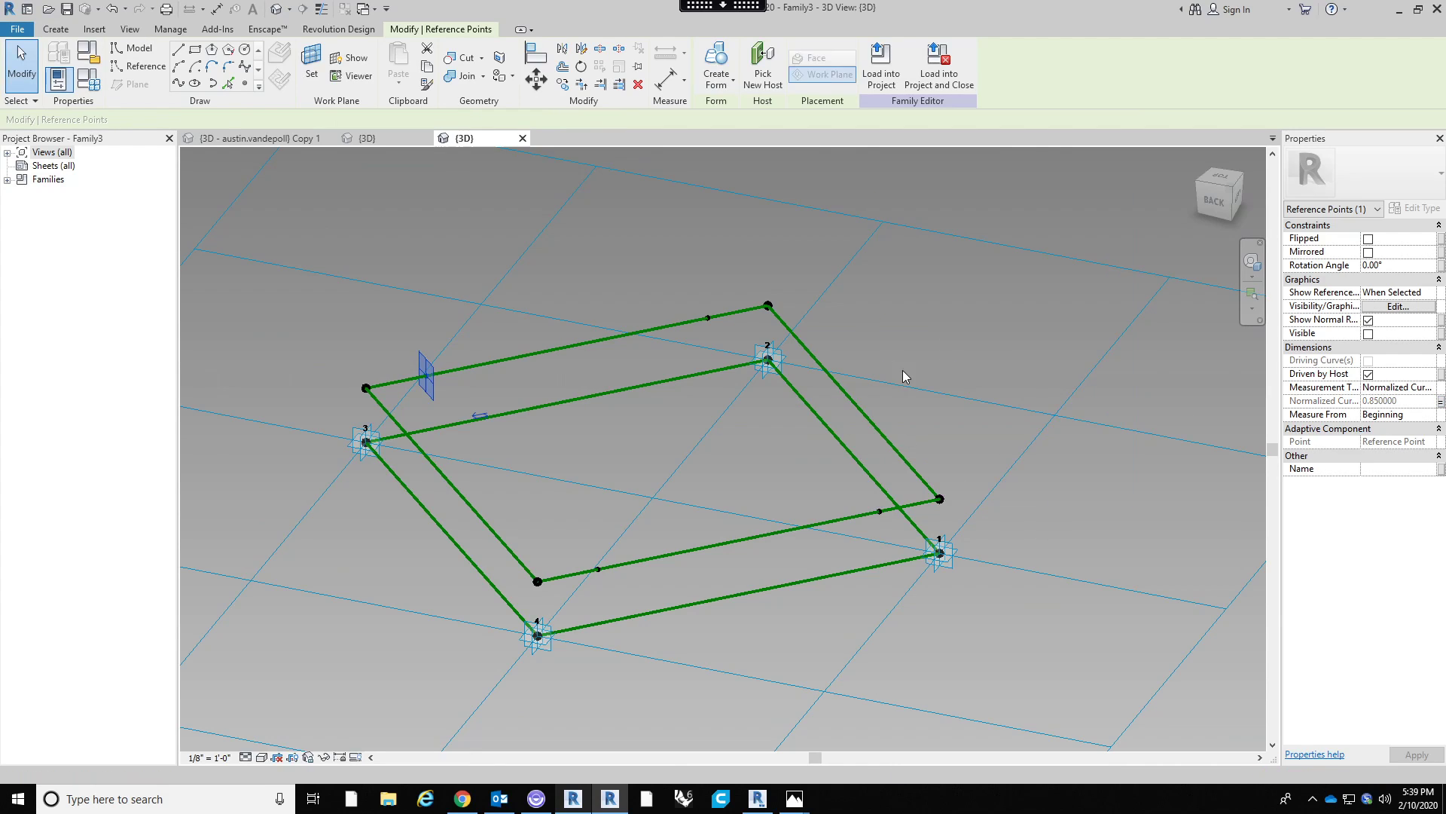
pyautogui.click(932, 320)
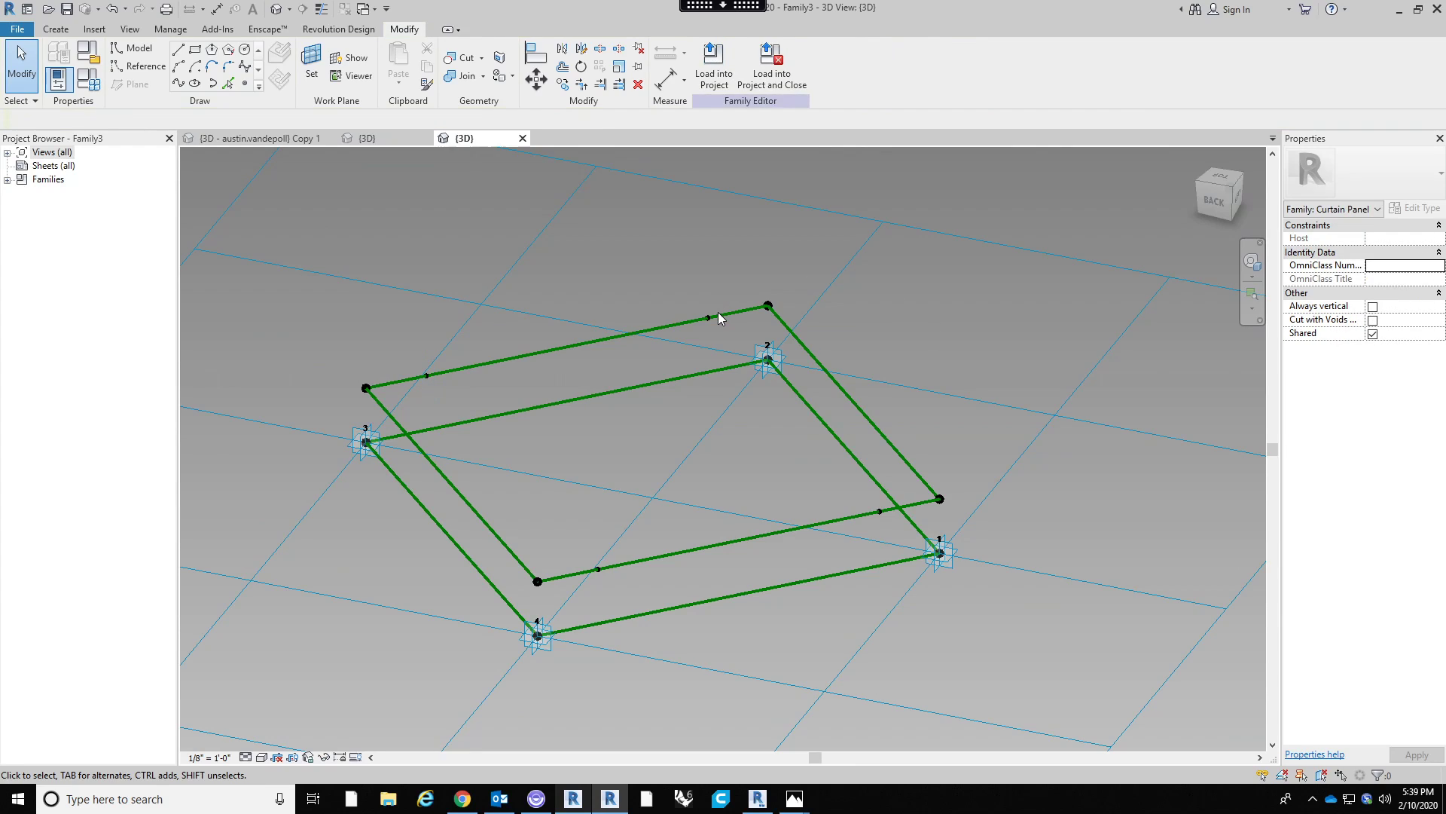
# Connect the two RCP Low points with a spline through points and make it a reference line.
pyautogui.press('Tab')
pyautogui.moveTo(663, 292); pyautogui.dragTo(744, 348)
pyautogui.keyDown('ctrl'); pyautogui.moveTo(843, 481); pyautogui.dragTo(896, 551); pyautogui.keyUp('ctrl')
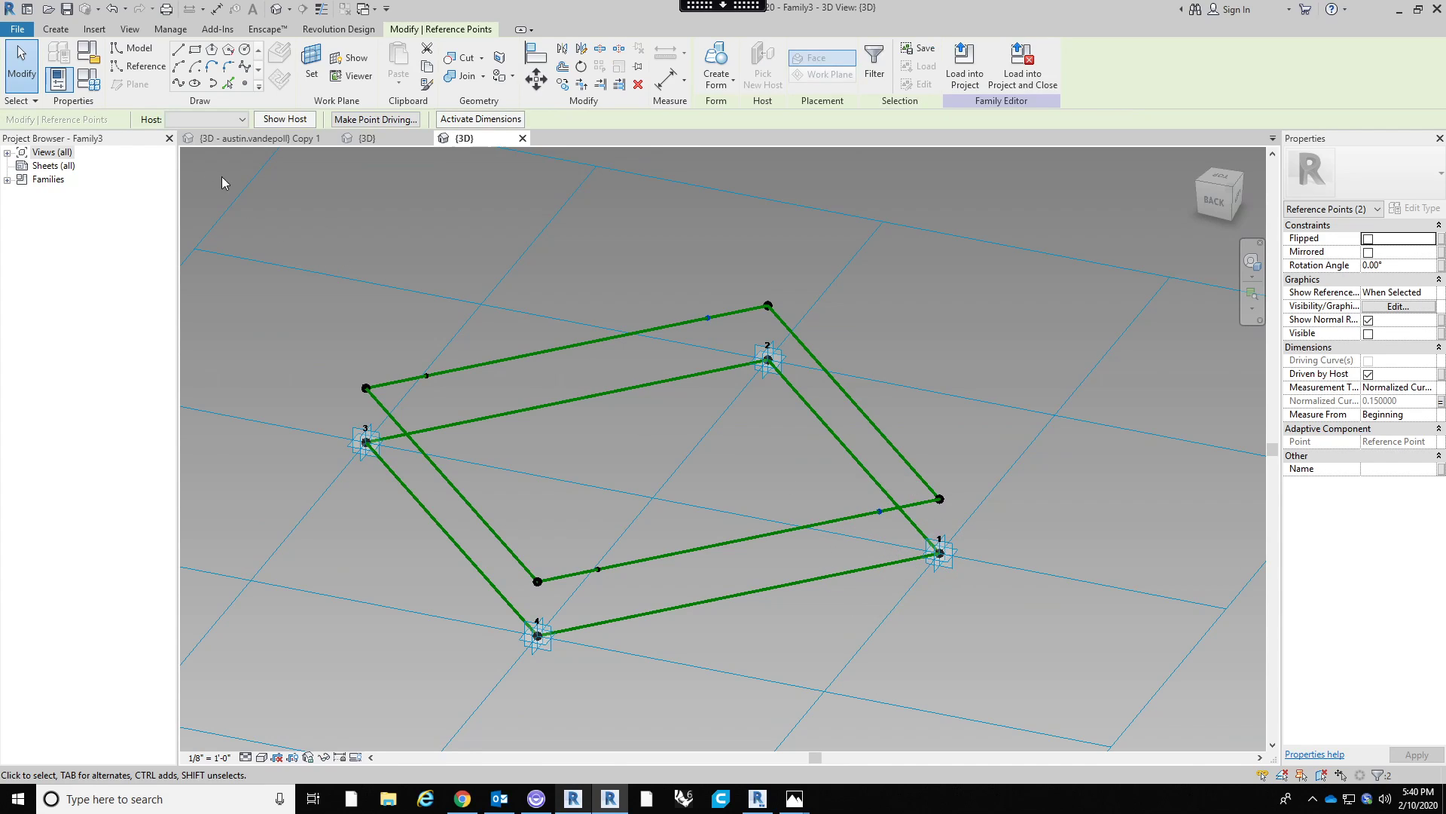
pyautogui.click(179, 85)
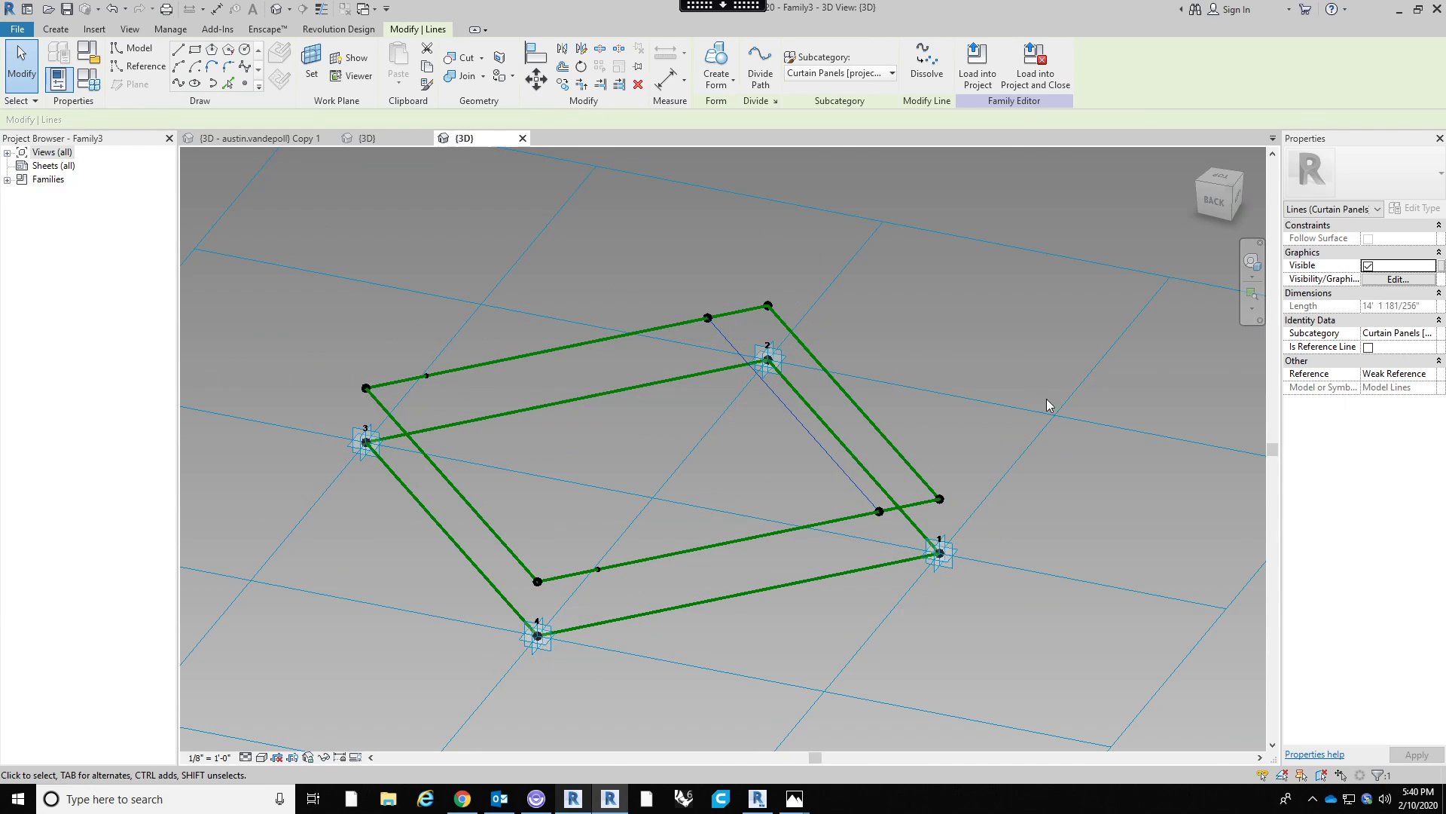
pyautogui.click(1368, 347)
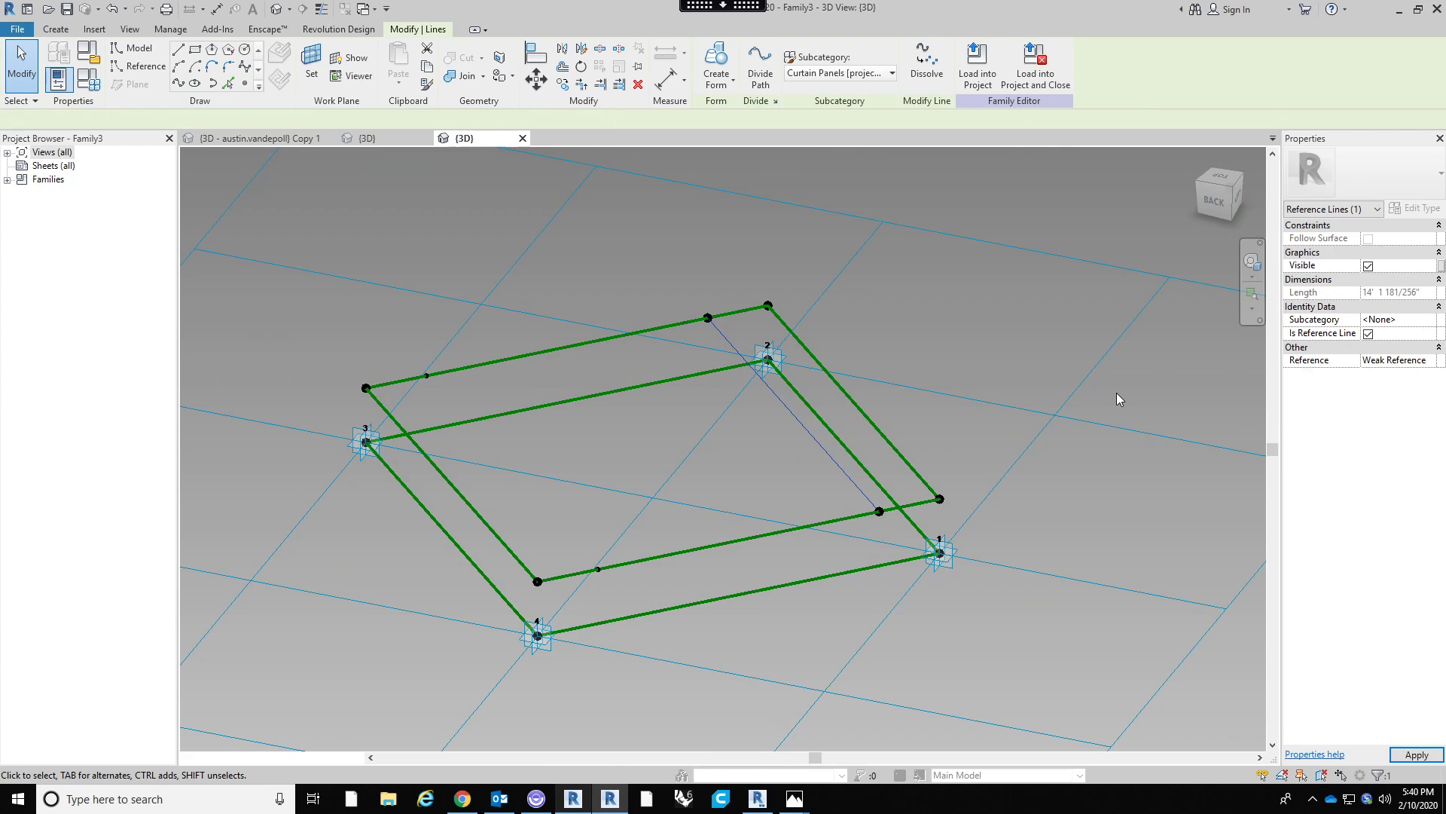
pyautogui.click(928, 288)
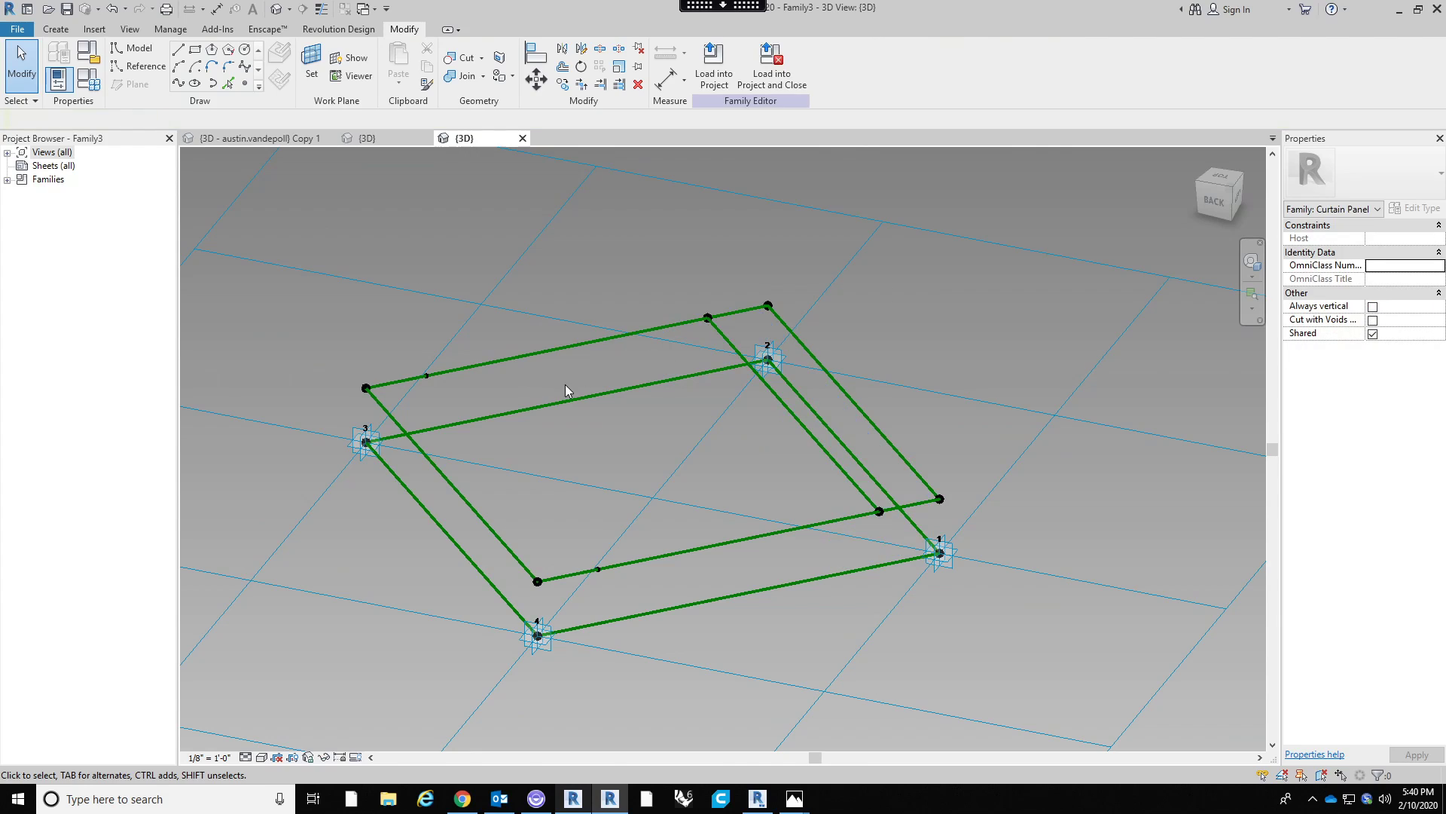
# Connect the two RCP High points with a spline through points and make it a reference line.
pyautogui.moveTo(395, 332); pyautogui.dragTo(472, 418)
pyautogui.keyDown('ctrl'); pyautogui.moveTo(556, 517); pyautogui.dragTo(654, 584); pyautogui.keyUp('ctrl')
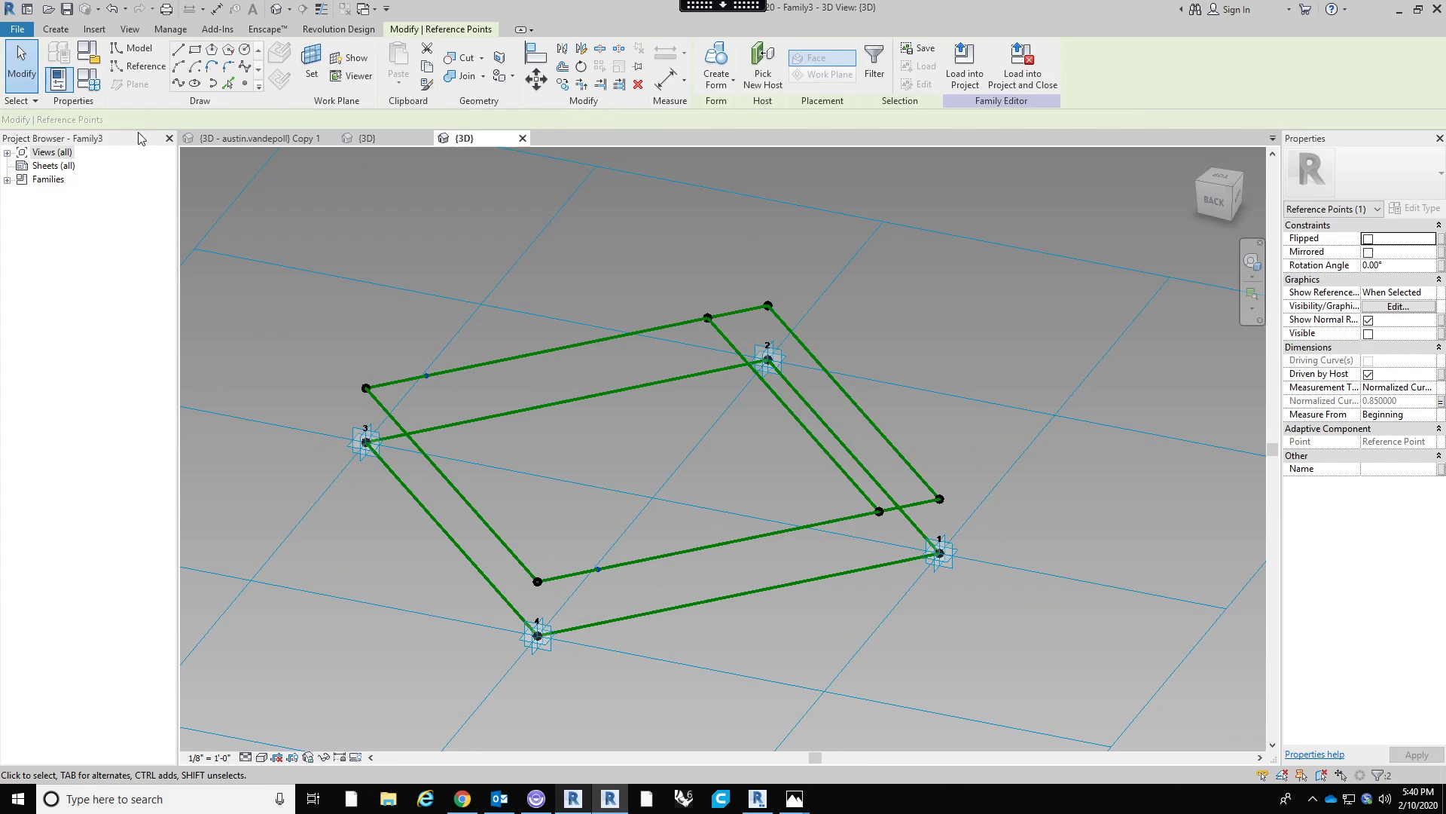
pyautogui.click(179, 83)
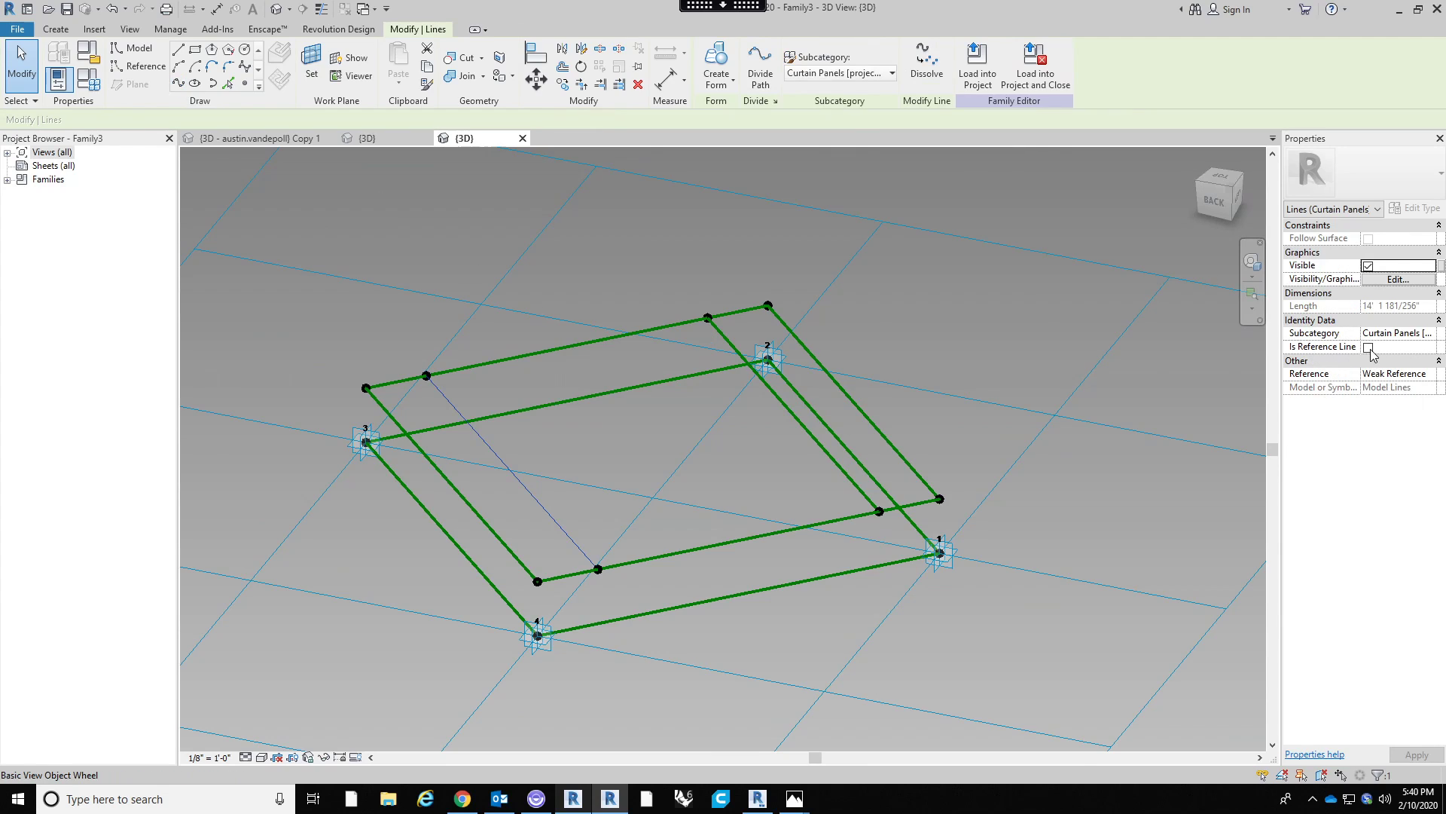
pyautogui.click(1368, 347)
pyautogui.click(1002, 358)
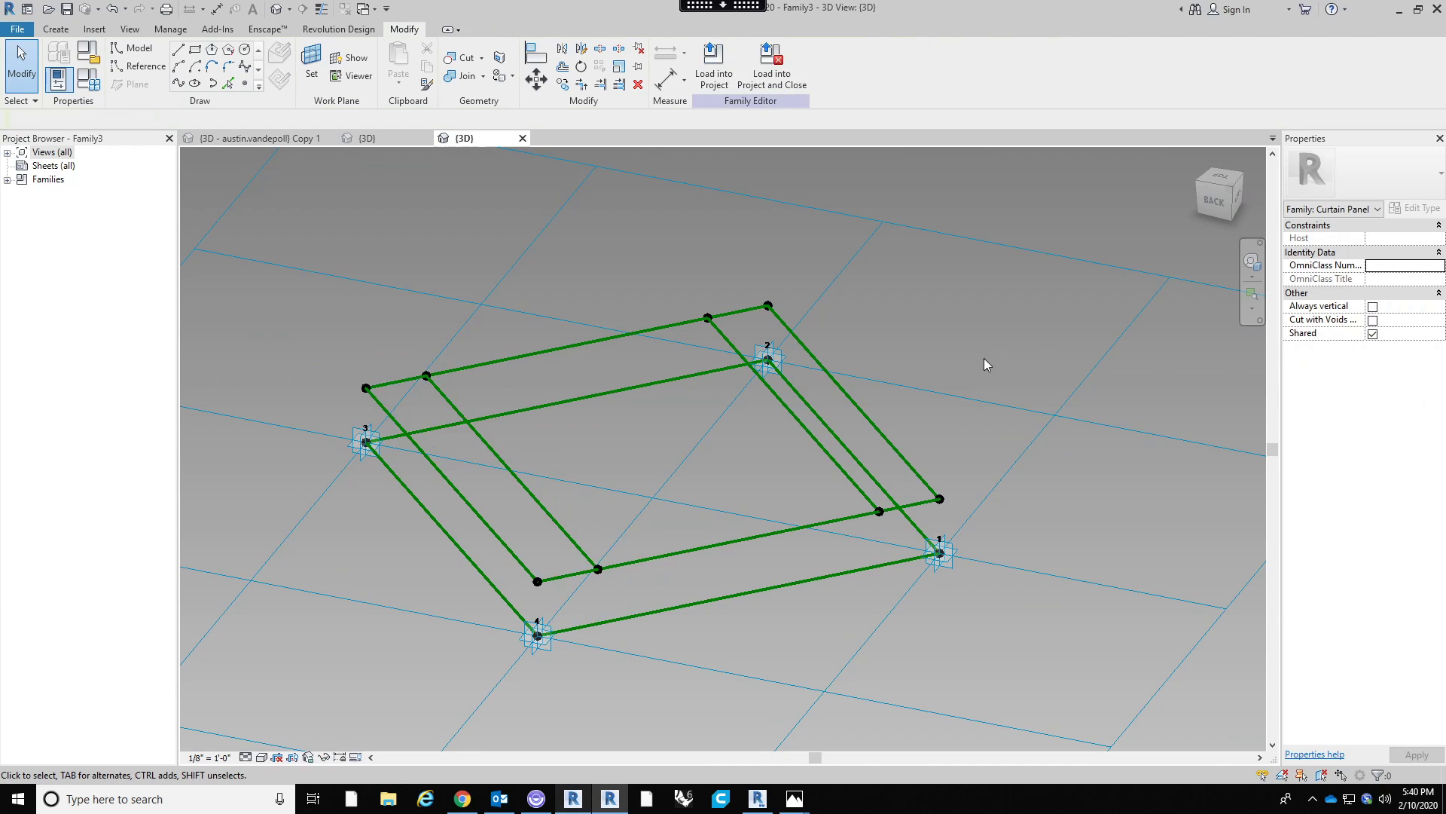
# Examine the raised frame and its two inner reference lines from several angles.
pyautogui.keyDown('shift'); pyautogui.moveTo(935, 379); pyautogui.dragTo(976, 610, button='middle'); pyautogui.keyUp('shift')
pyautogui.rightClick(878, 507)
pyautogui.click(1015, 450)
pyautogui.keyDown('shift'); pyautogui.moveTo(779, 442); pyautogui.dragTo(845, 378, button='middle'); pyautogui.keyUp('shift')
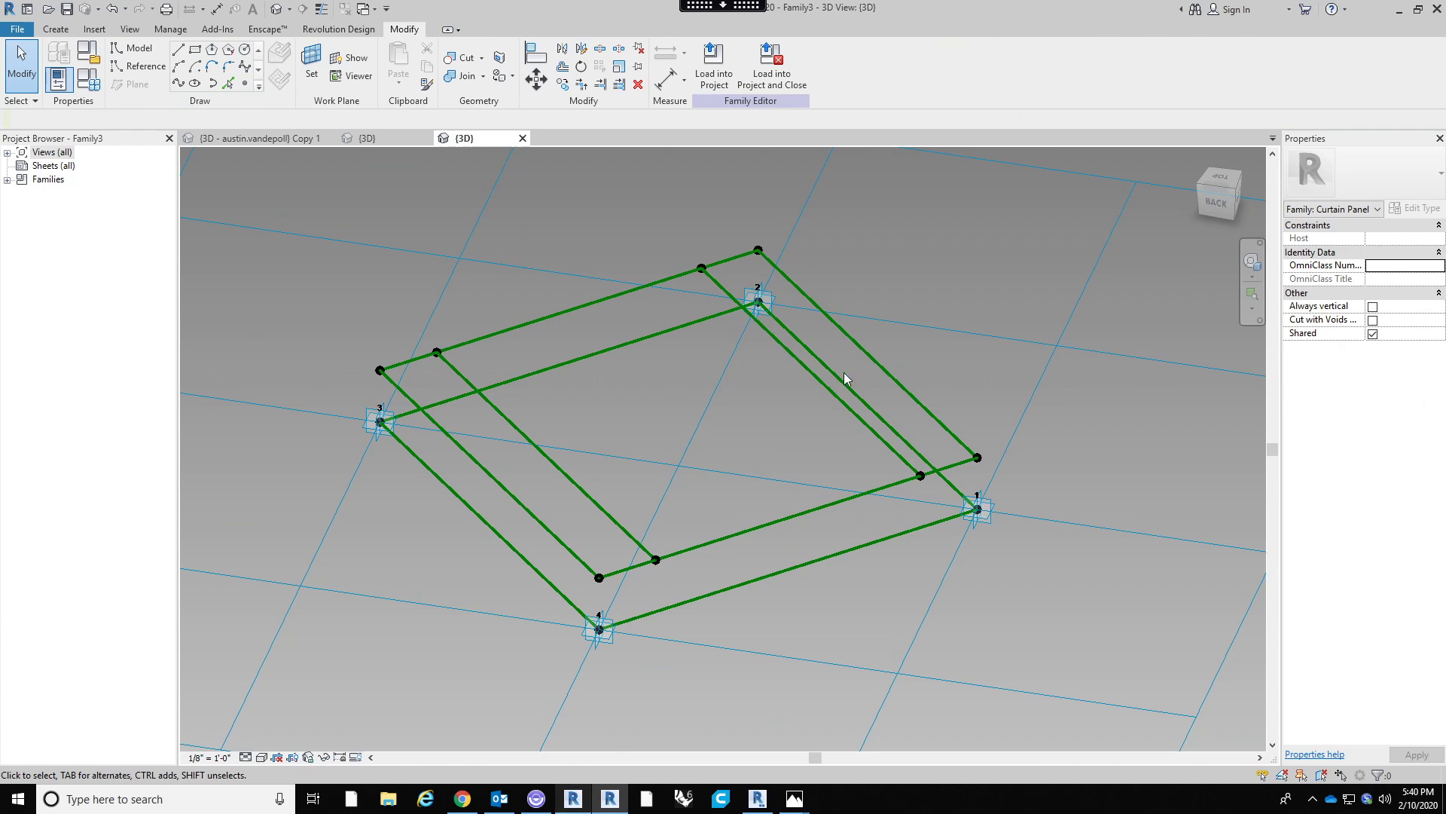
pyautogui.keyDown('shift'); pyautogui.moveTo(746, 455); pyautogui.dragTo(844, 592, button='middle'); pyautogui.keyUp('shift')
pyautogui.keyDown('shift'); pyautogui.moveTo(535, 496); pyautogui.dragTo(641, 564, button='middle'); pyautogui.keyUp('shift')
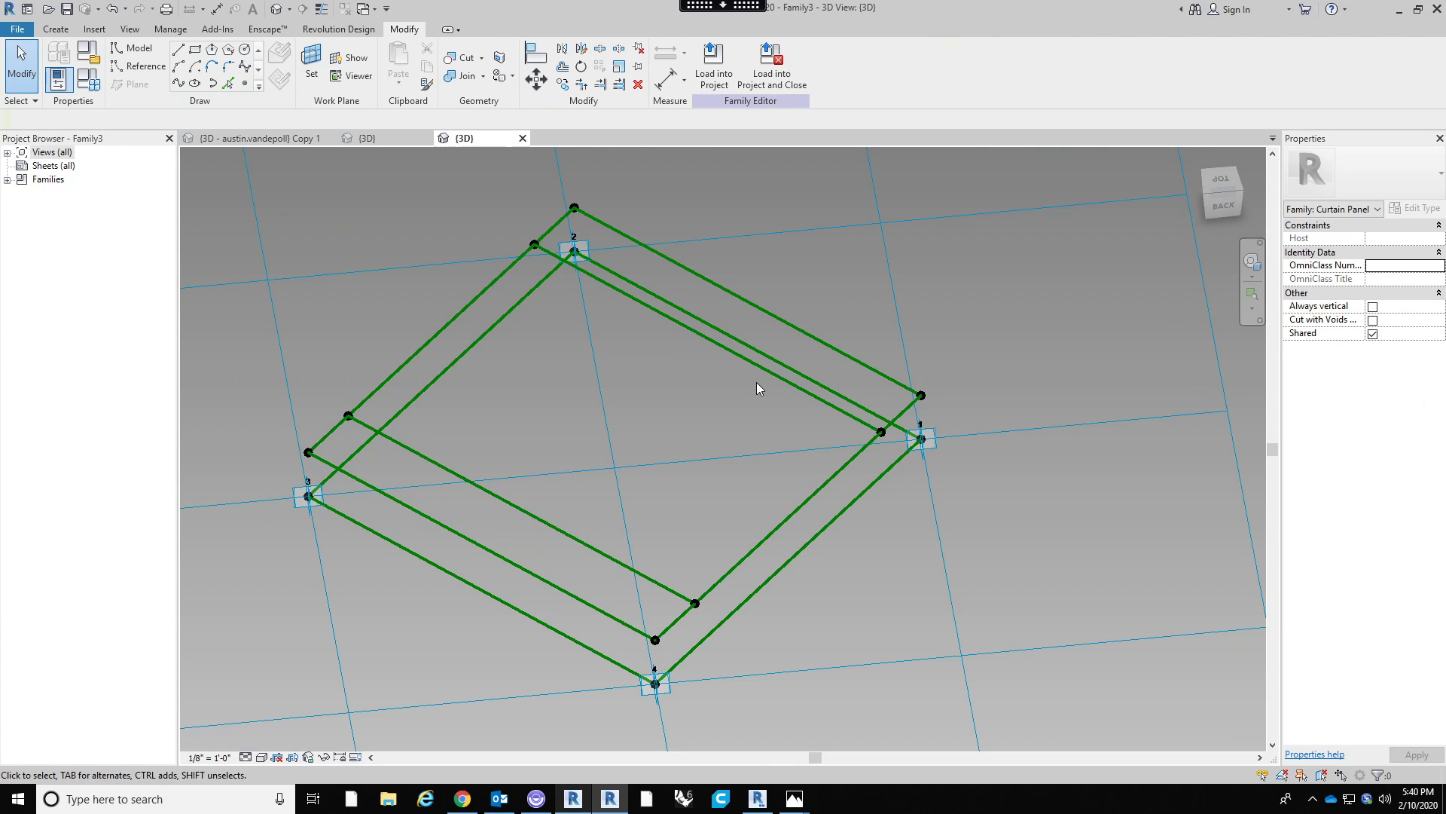
pyautogui.keyDown('shift'); pyautogui.moveTo(737, 511); pyautogui.dragTo(662, 450, button='middle'); pyautogui.keyUp('shift')
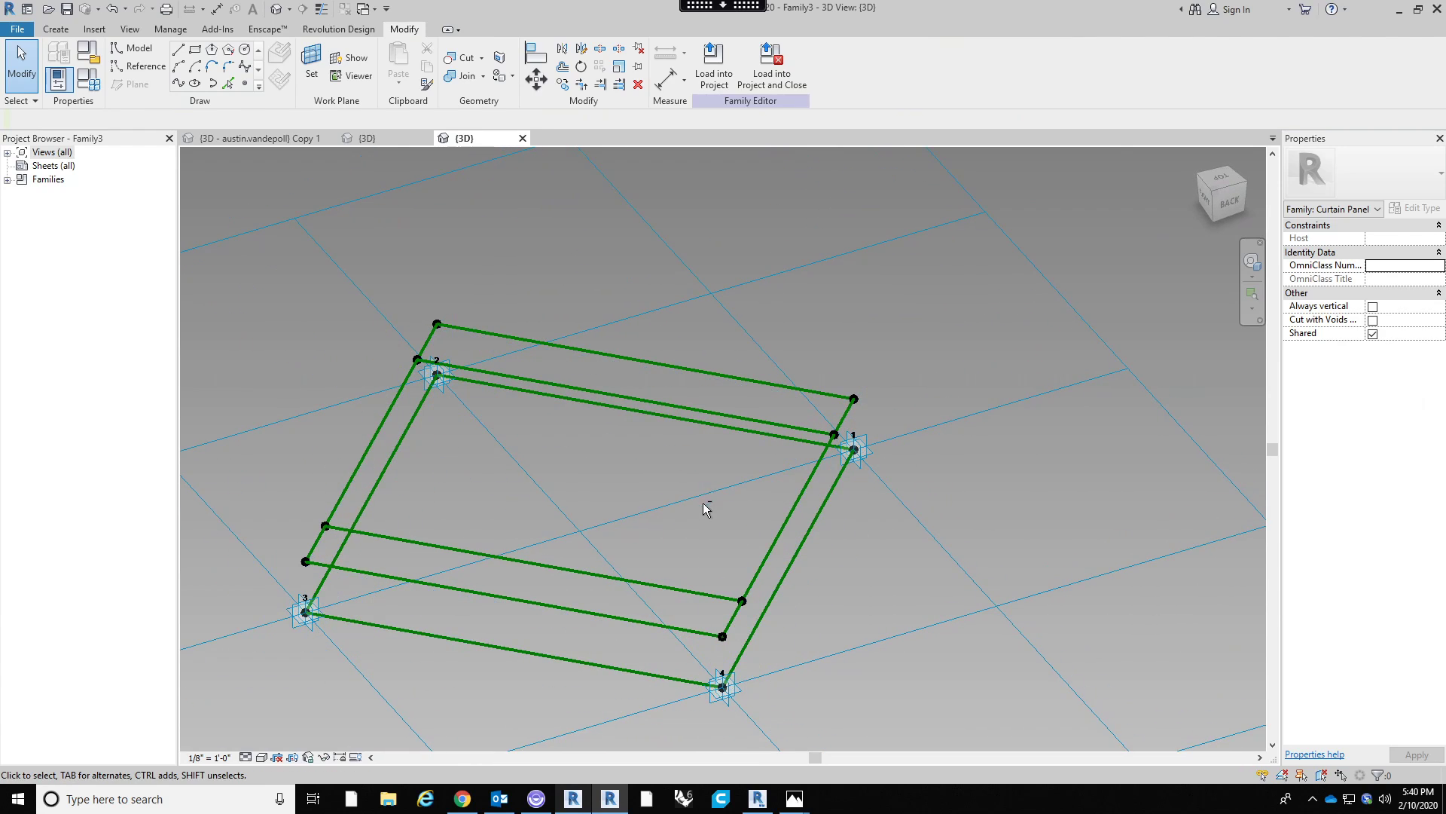
pyautogui.keyDown('shift'); pyautogui.moveTo(703, 503); pyautogui.dragTo(582, 500, button='middle'); pyautogui.keyUp('shift')
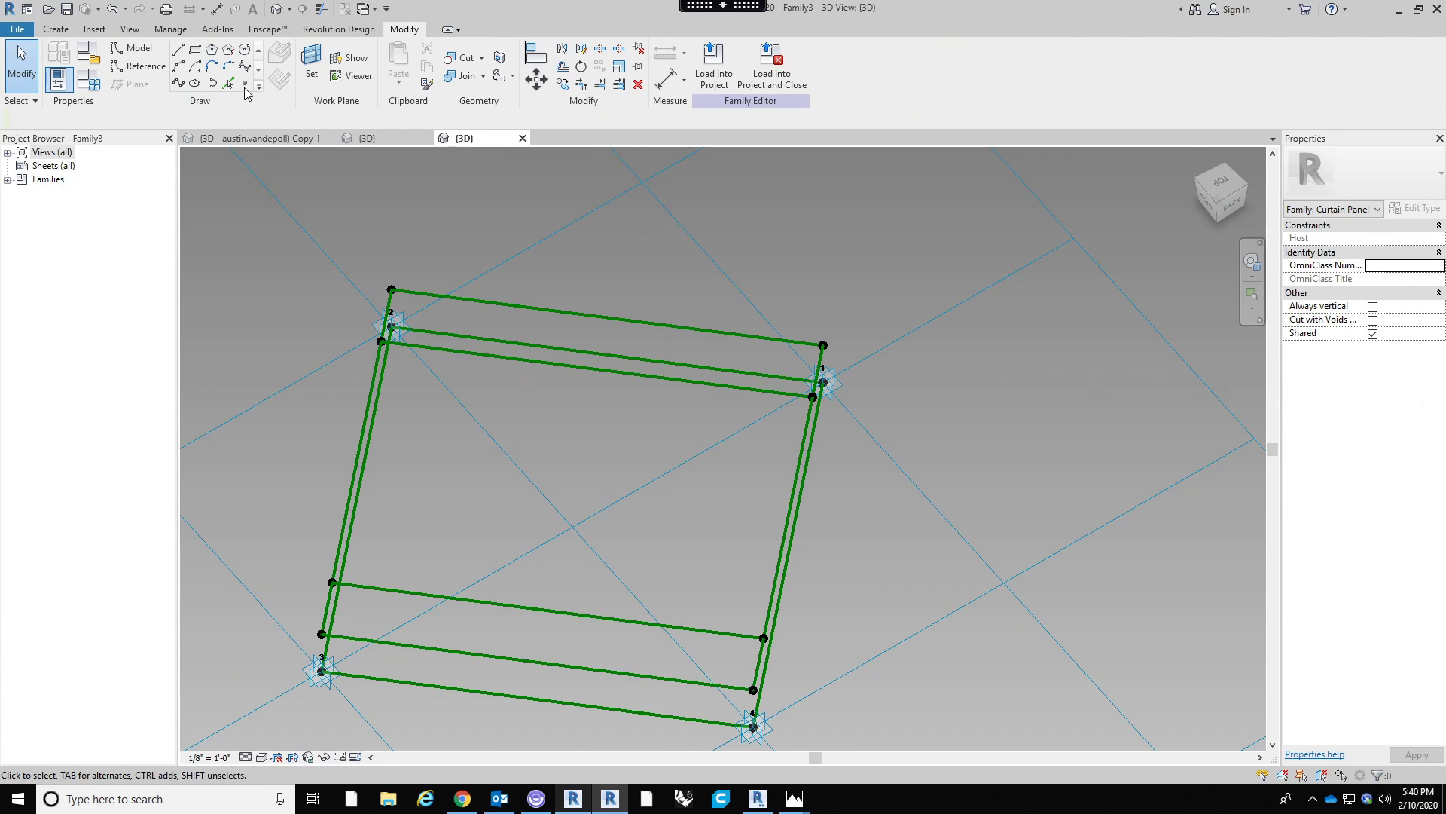
# Place two hosted reference points on each of the two raised inner reference lines, one near each end.
pyautogui.click(245, 84)
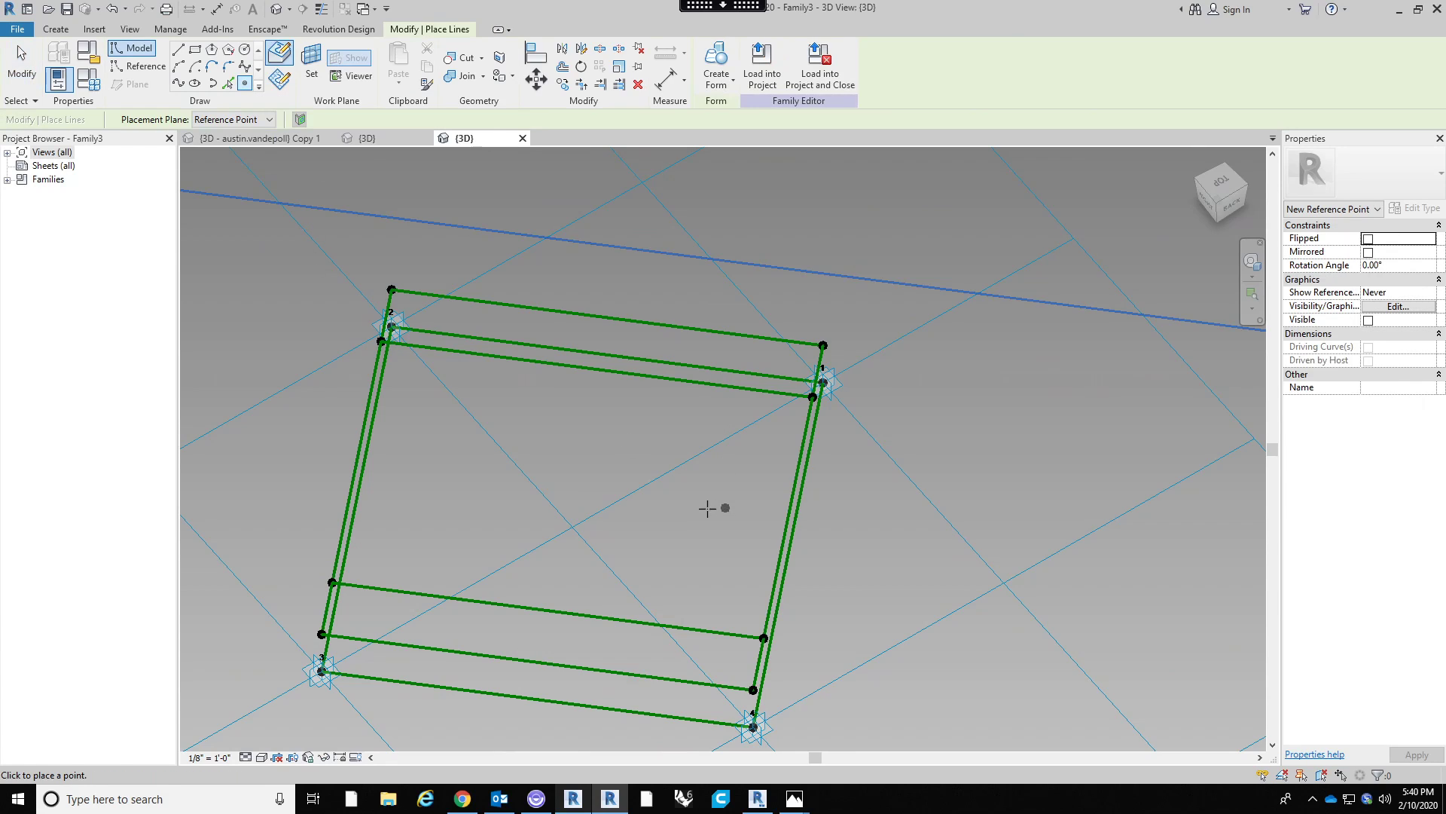
pyautogui.keyDown('shift'); pyautogui.moveTo(684, 461); pyautogui.dragTo(691, 484, button='middle'); pyautogui.keyUp('shift')
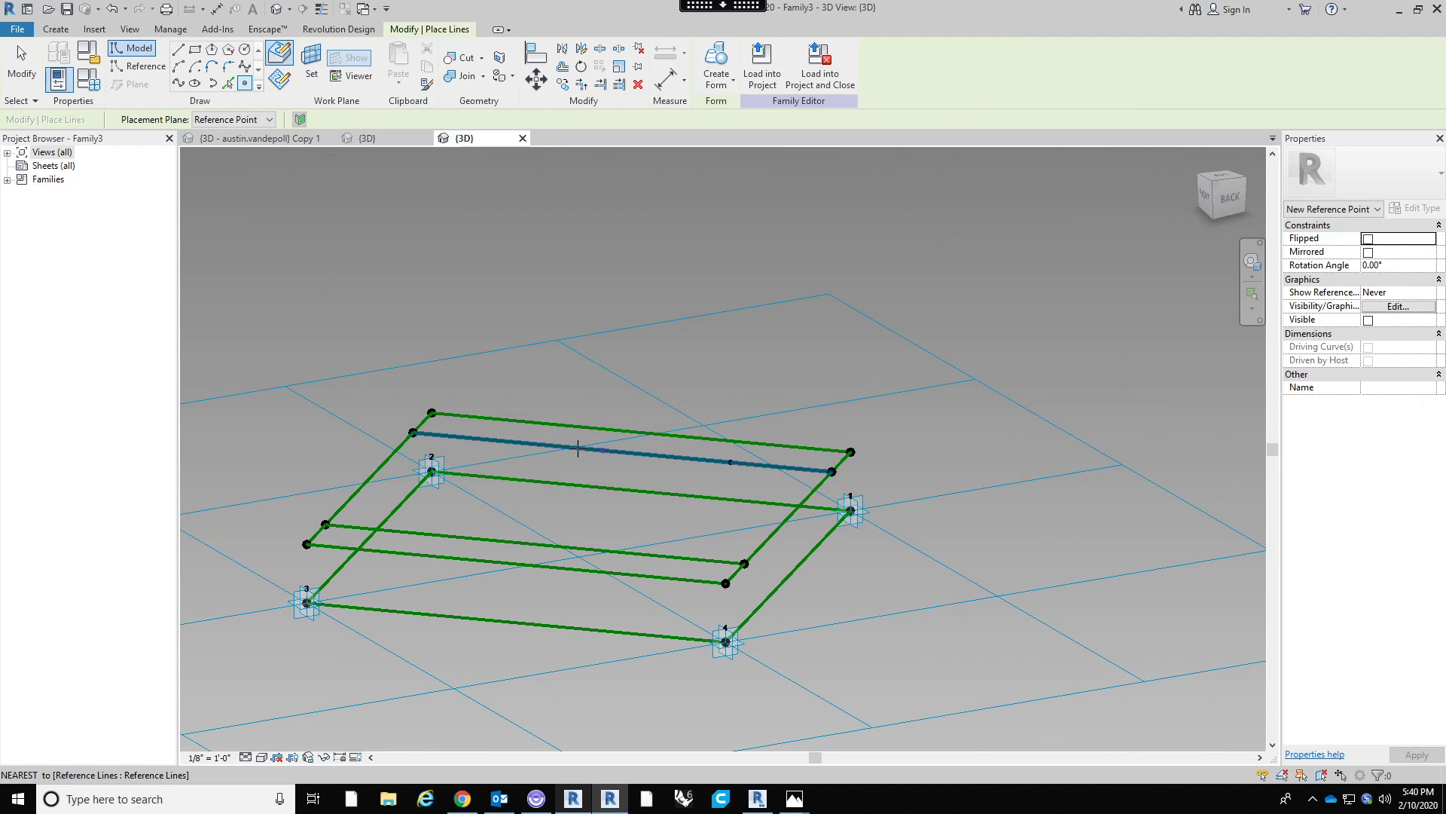
pyautogui.click(495, 438)
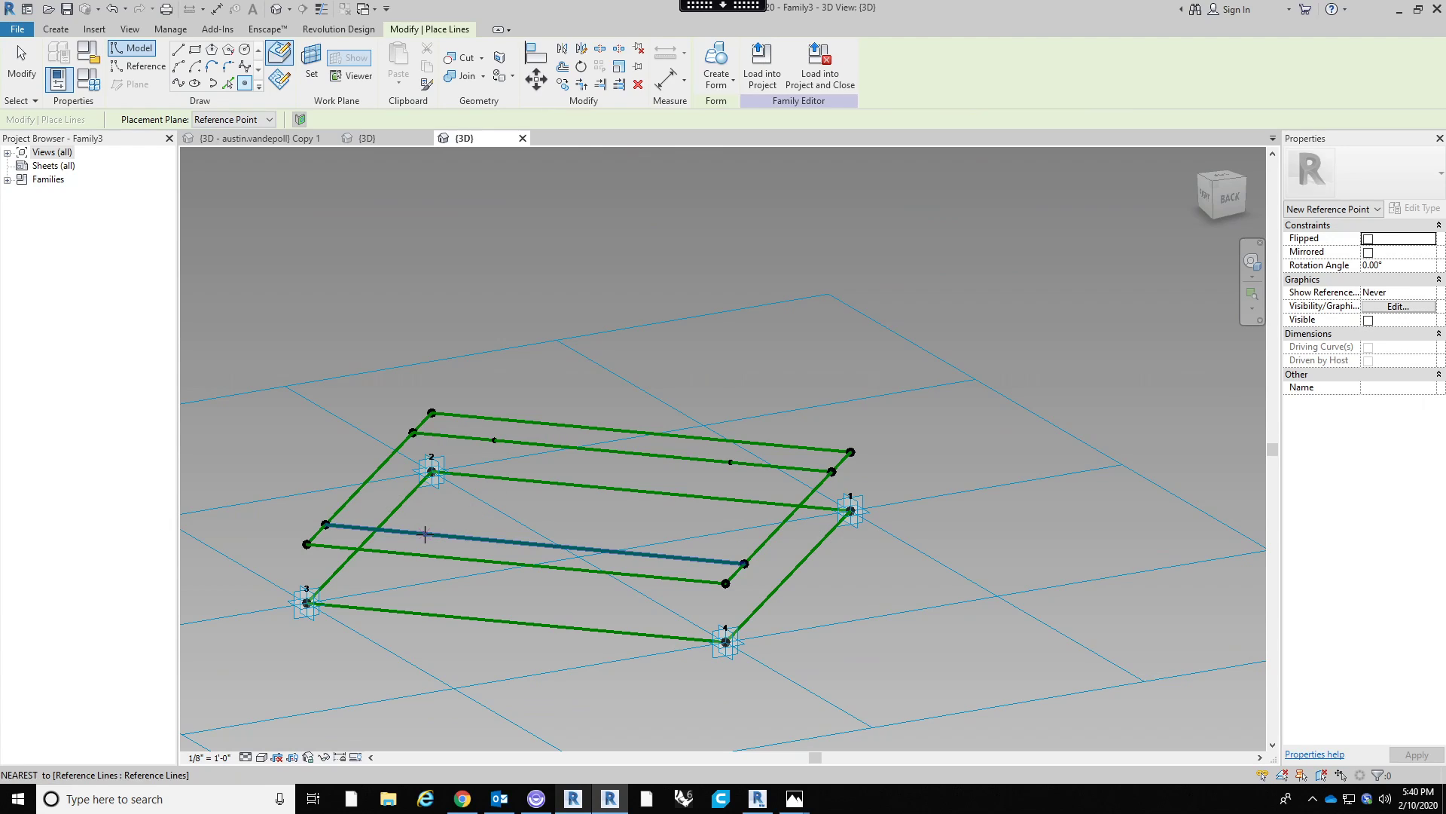
pyautogui.click(425, 533)
pyautogui.click(674, 555)
pyautogui.press('Escape')
pyautogui.press('Escape')
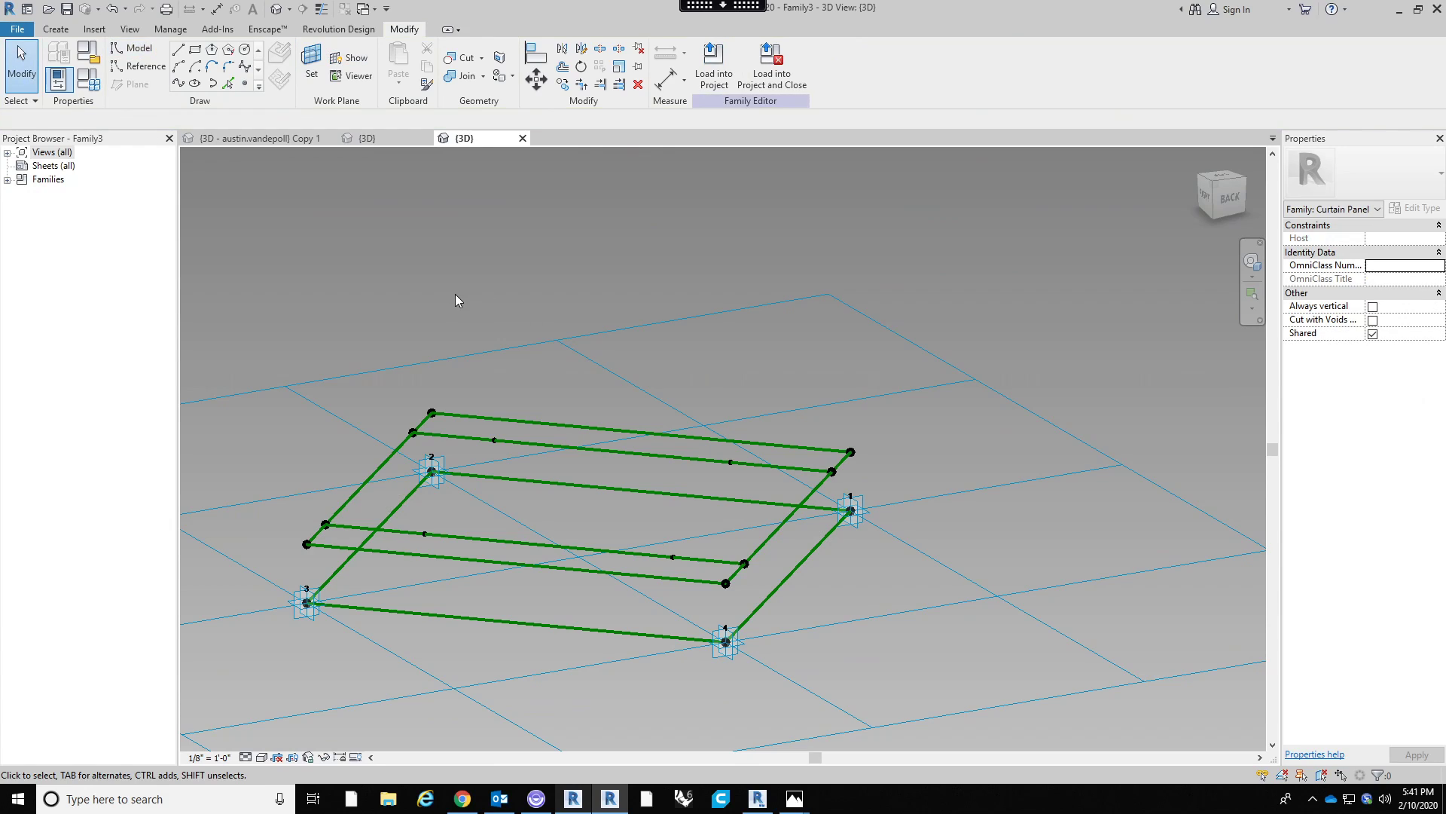
# Associate the Normalized Curve Parameter of the two new inner-line points nearest corners 1 and 4 with RCP High.
pyautogui.click(732, 461)
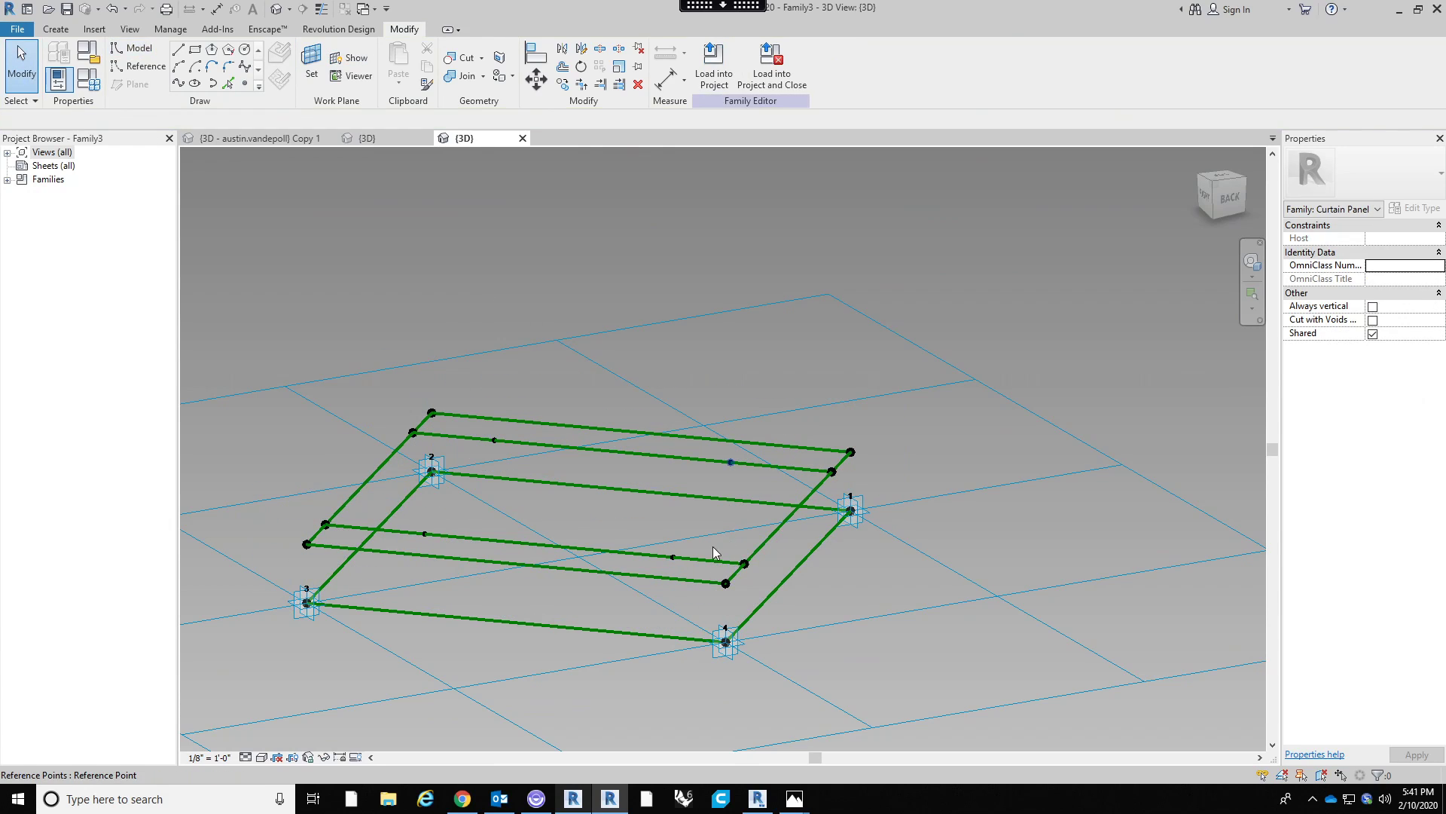
pyautogui.keyDown('ctrl'); pyautogui.click(675, 557); pyautogui.keyUp('ctrl')
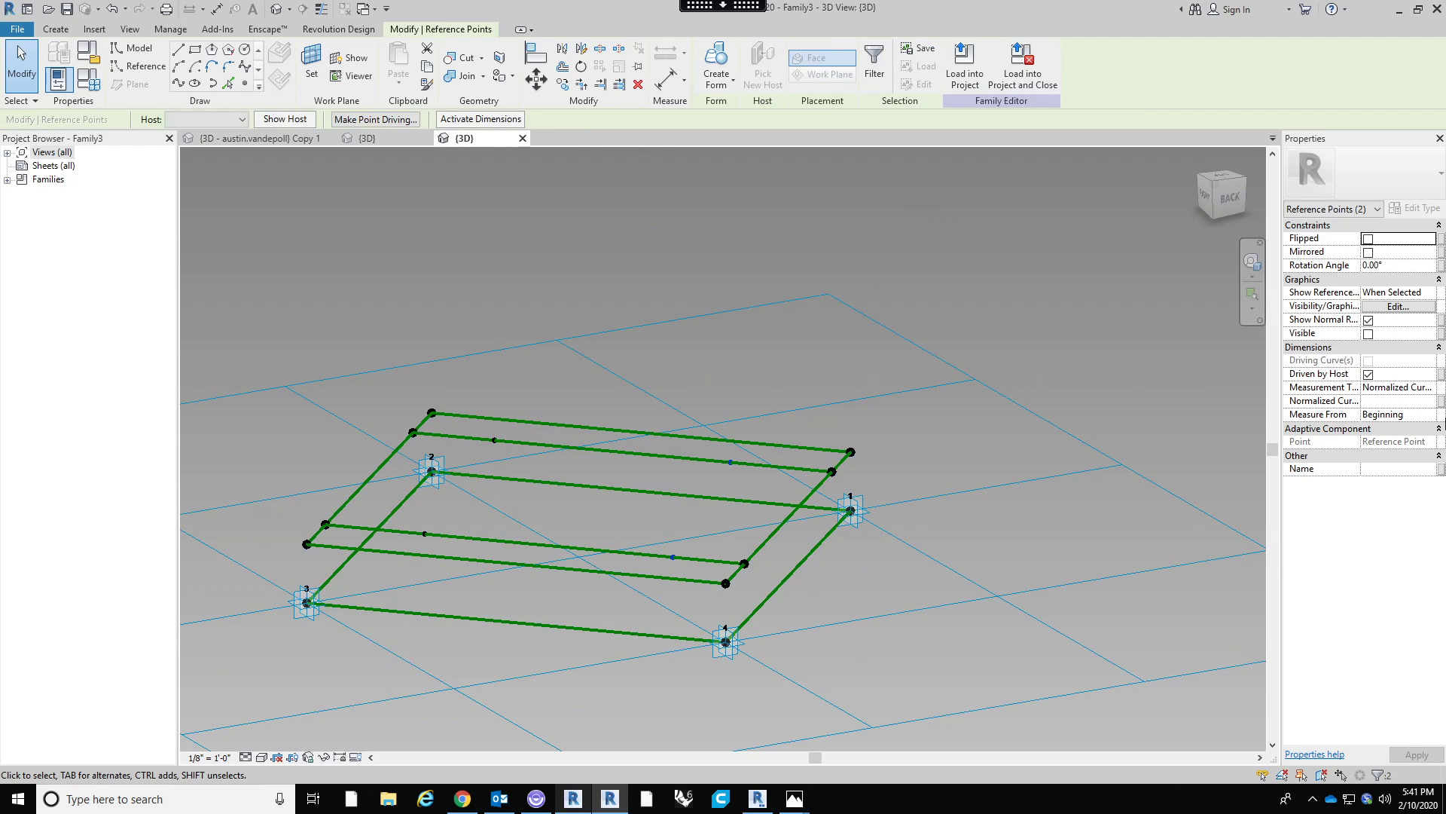
pyautogui.click(1441, 402)
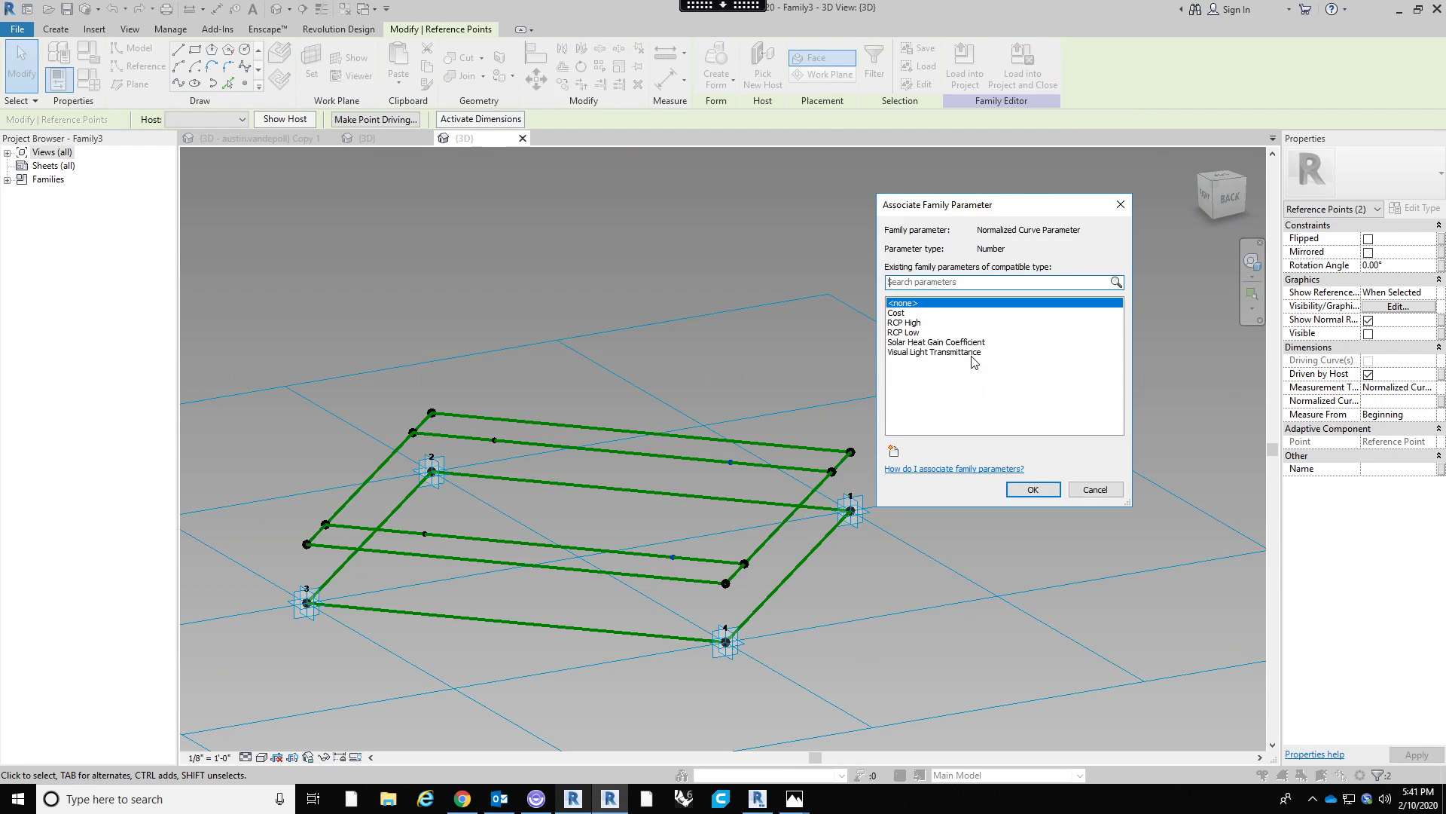
pyautogui.click(910, 323)
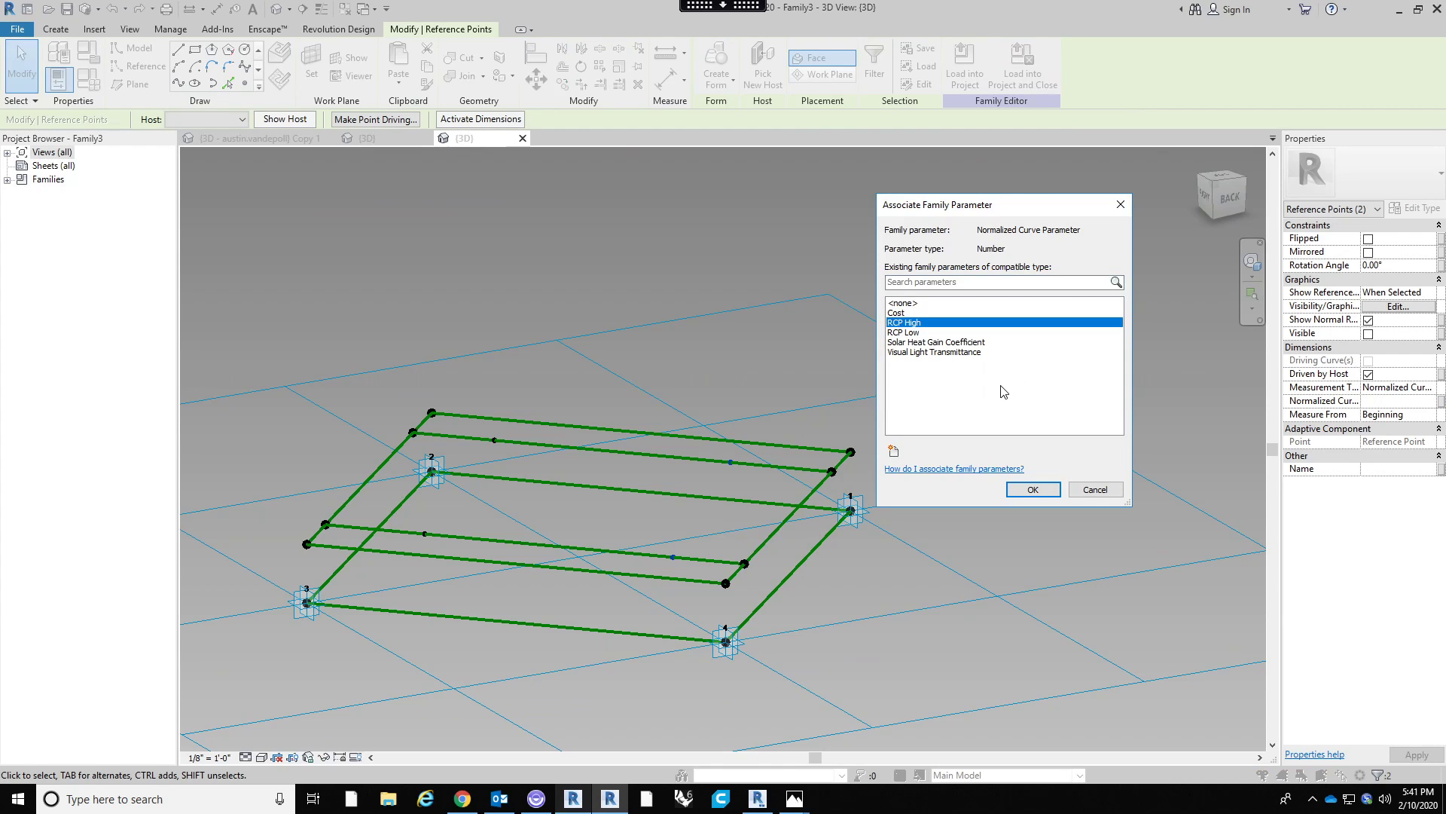
pyautogui.click(1032, 489)
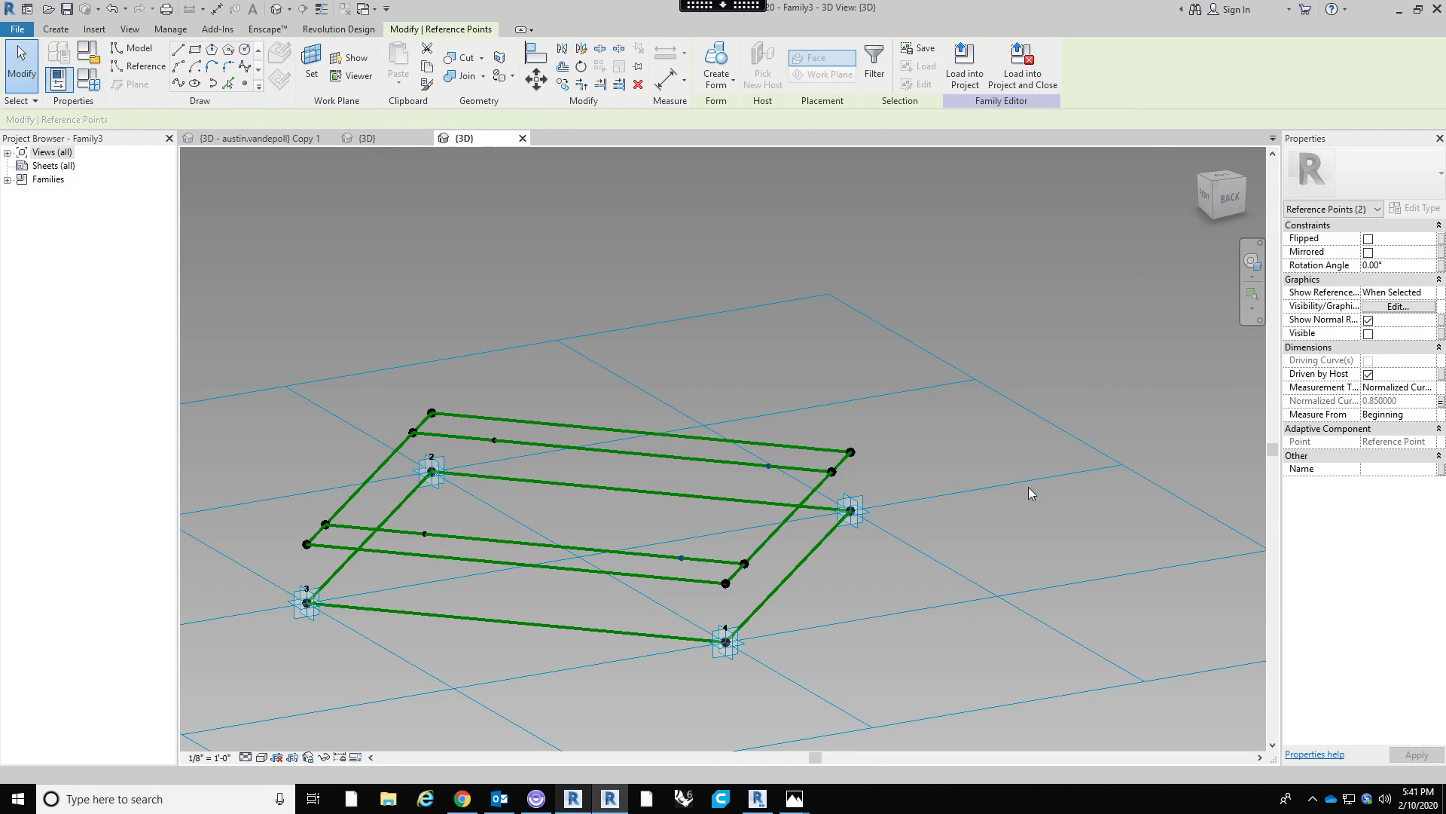
pyautogui.click(658, 355)
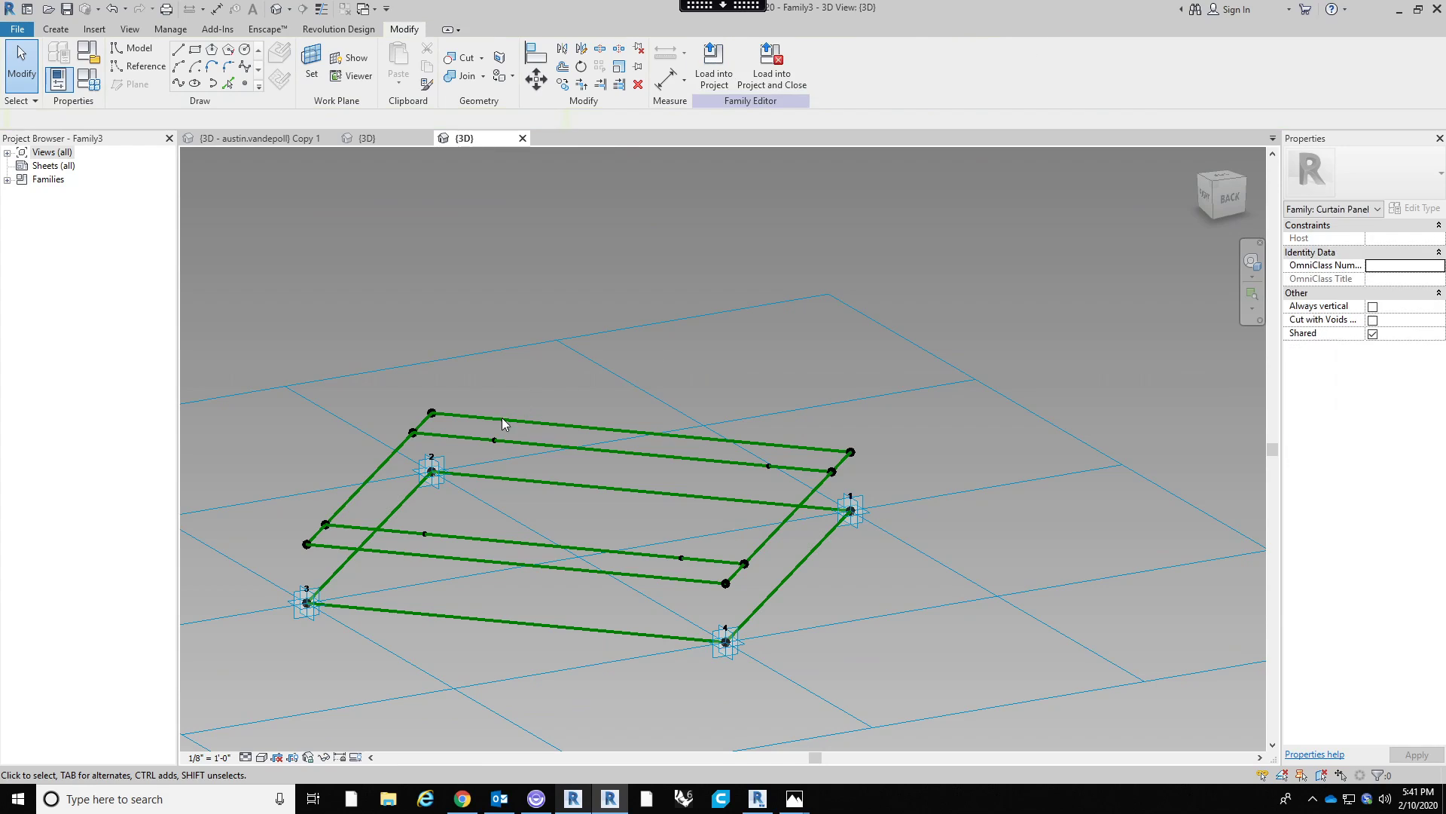
# Associate the Normalized Curve Parameter of the two new inner-line points nearest corners 2 and 3 with RCP Low.
pyautogui.click(495, 438)
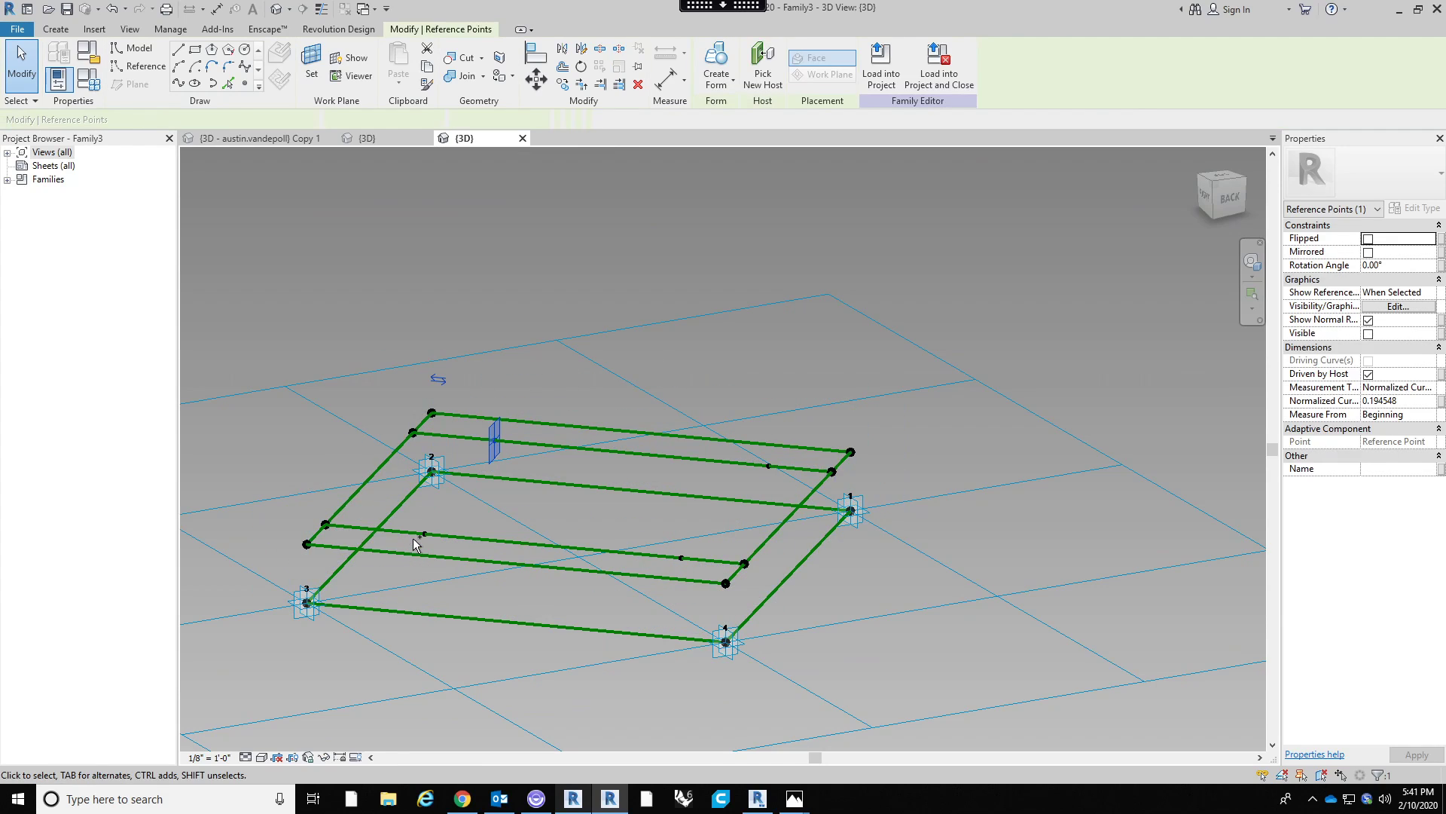
pyautogui.keyDown('ctrl'); pyautogui.click(425, 533); pyautogui.keyUp('ctrl')
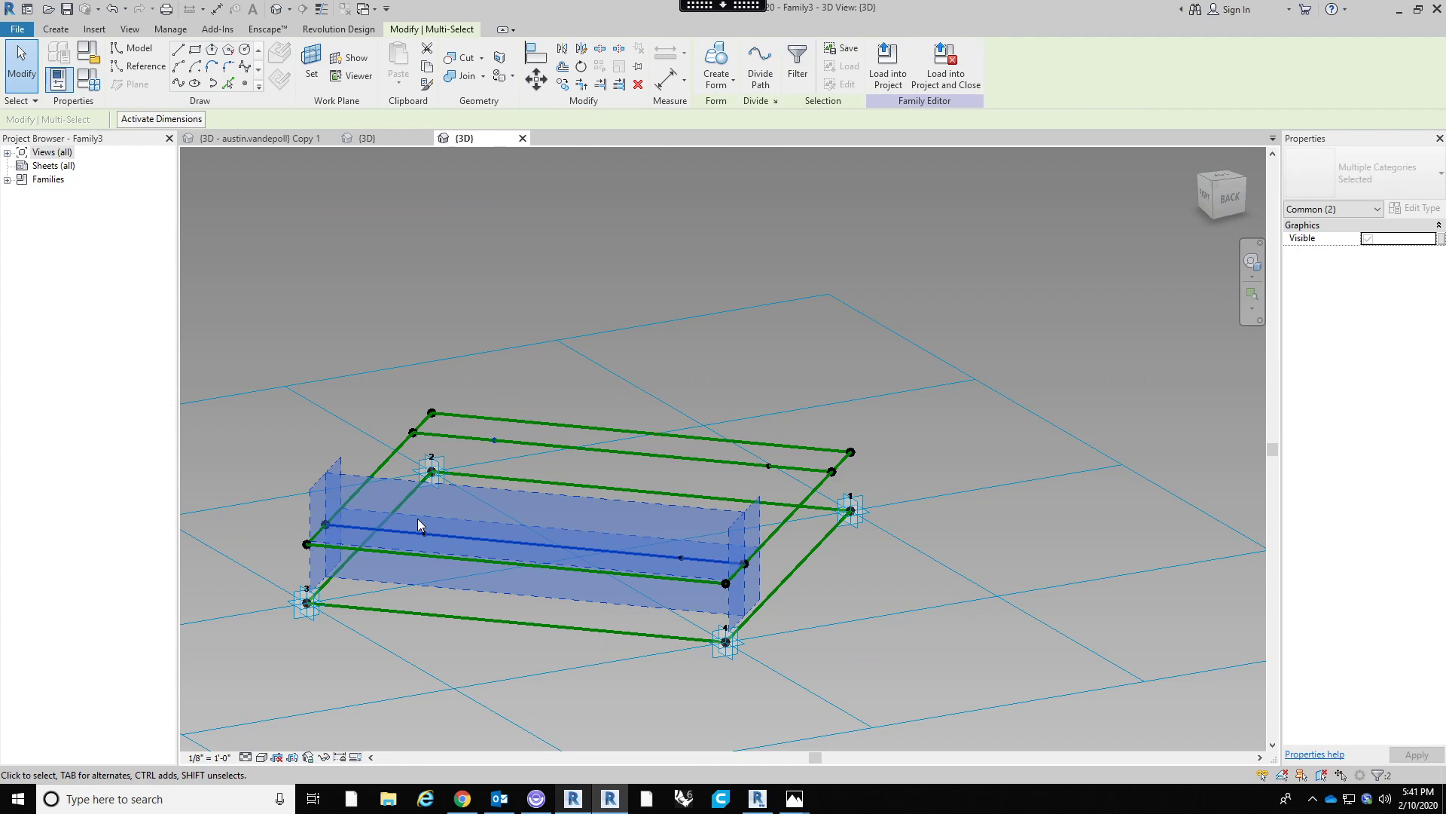
pyautogui.moveTo(409, 515); pyautogui.dragTo(443, 545)
pyautogui.keyDown('ctrl'); pyautogui.moveTo(455, 382); pyautogui.dragTo(540, 473); pyautogui.keyUp('ctrl')
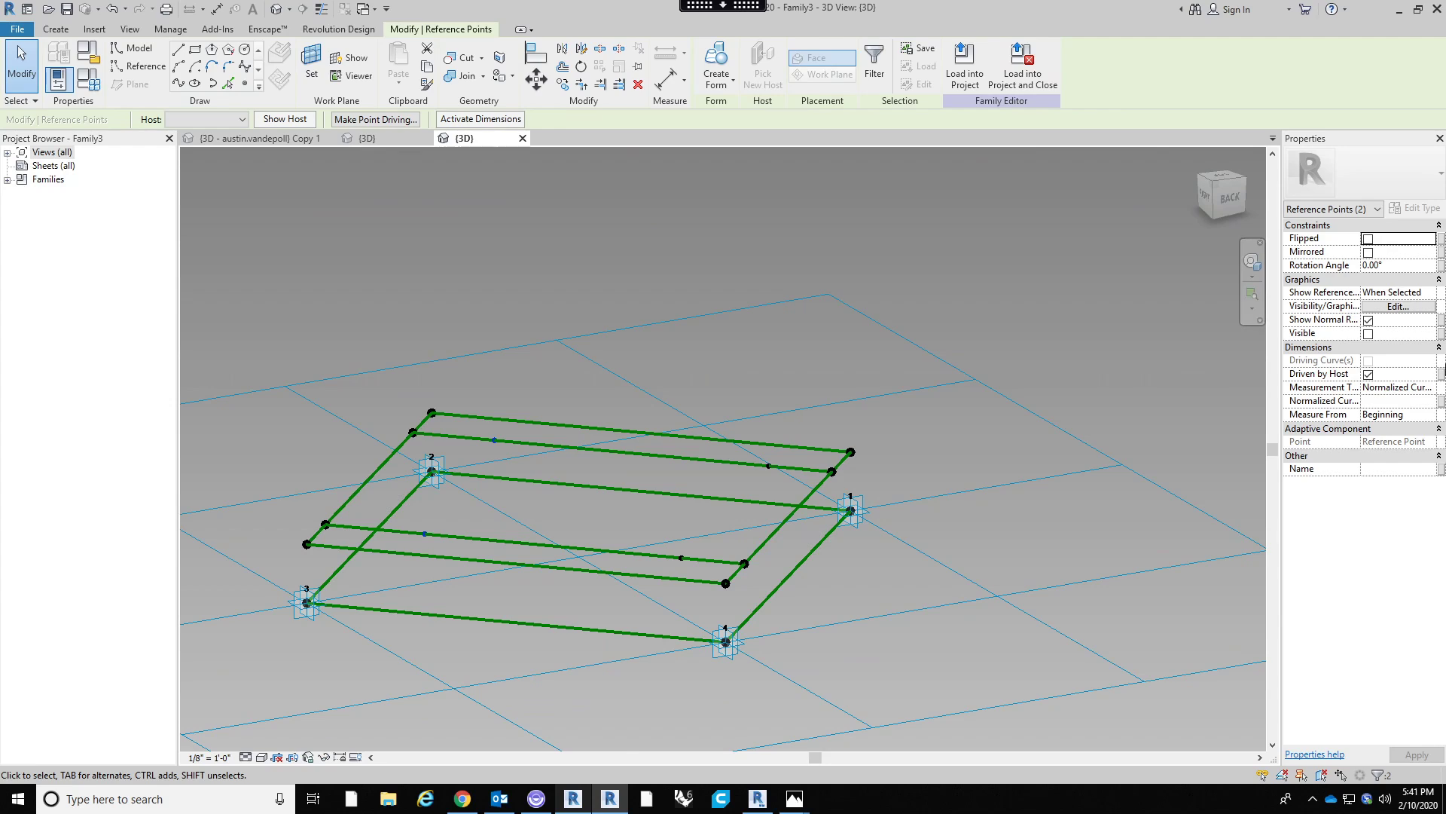
pyautogui.click(1440, 401)
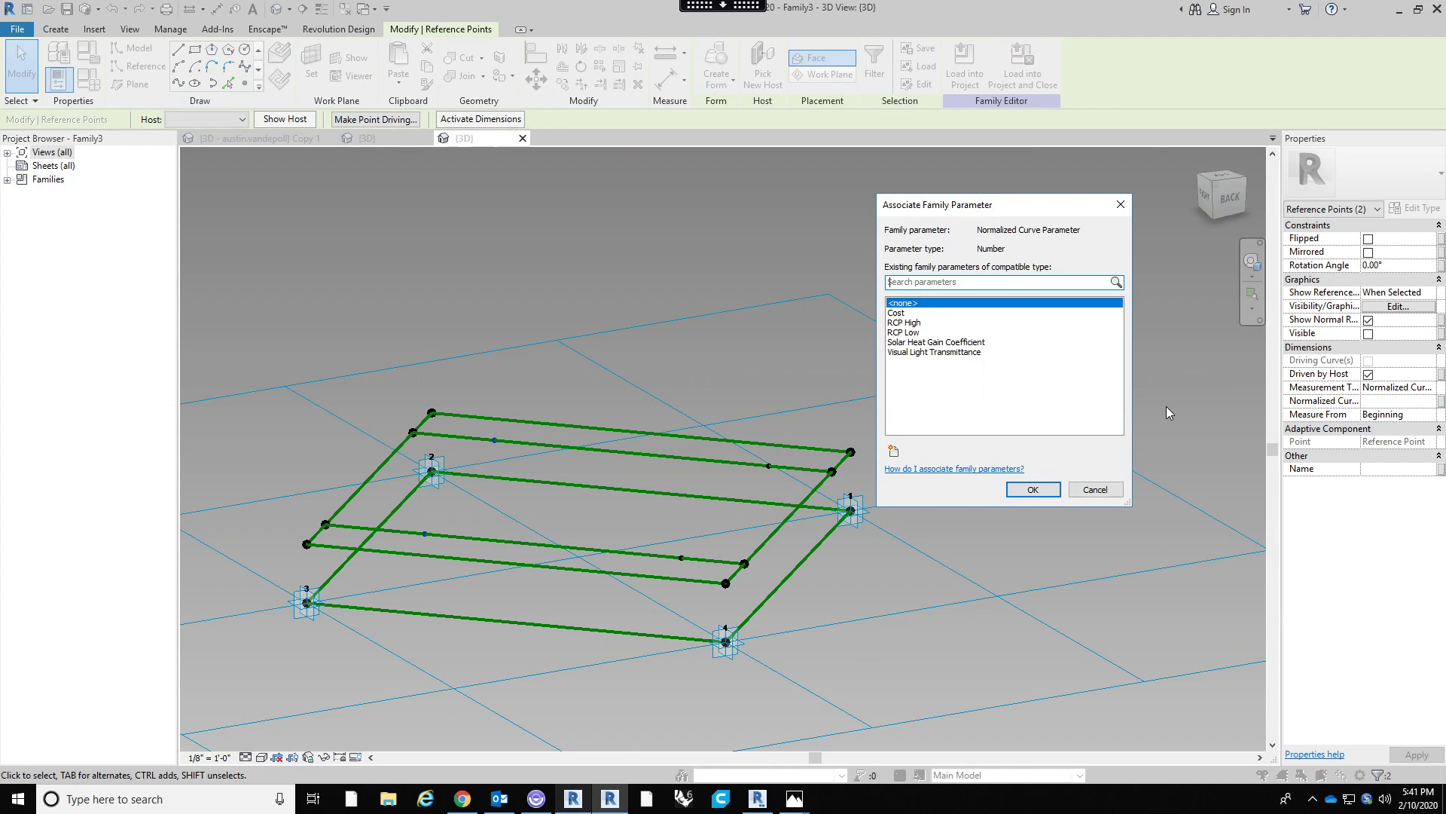
pyautogui.click(914, 333)
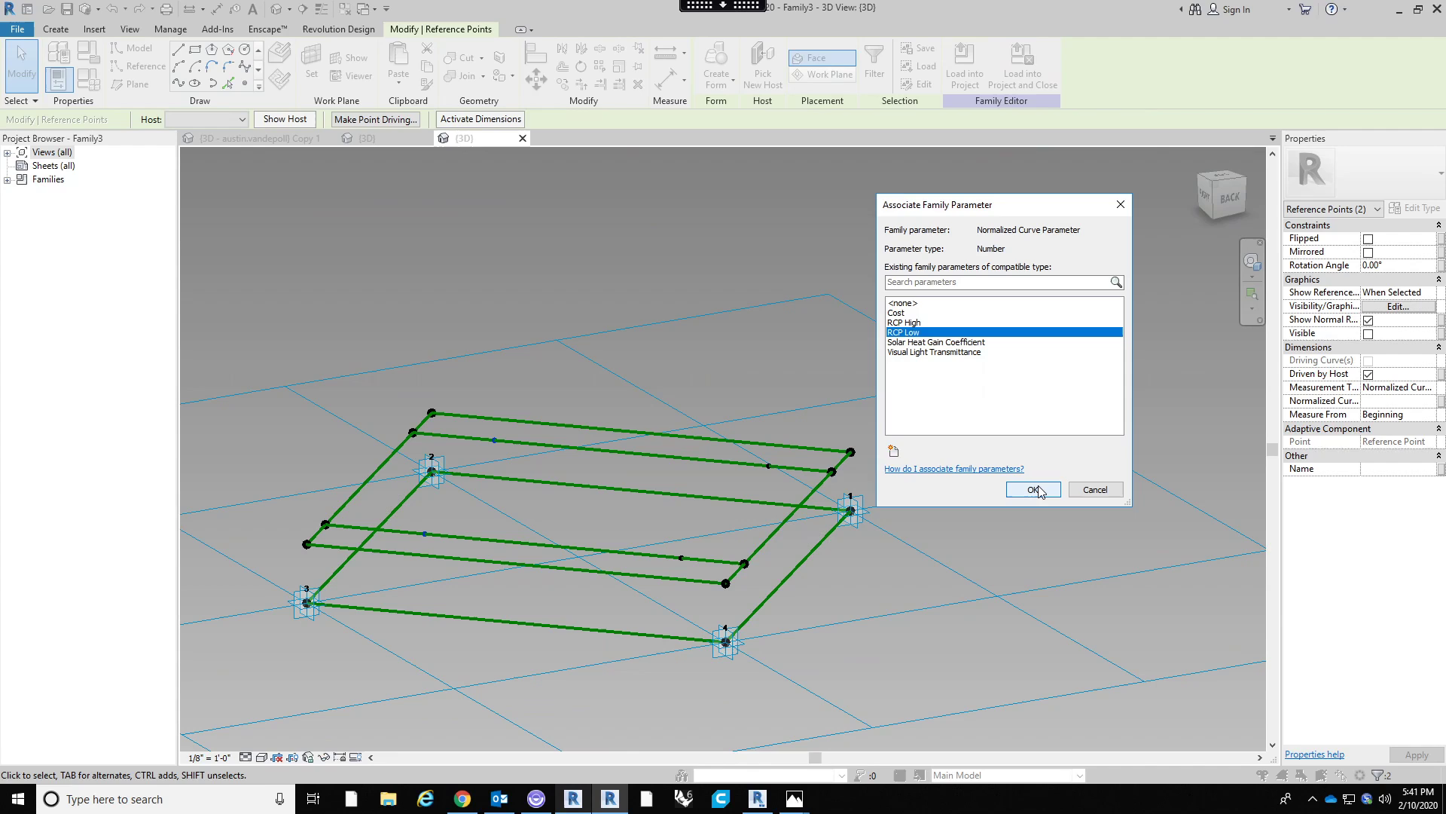
pyautogui.click(1036, 488)
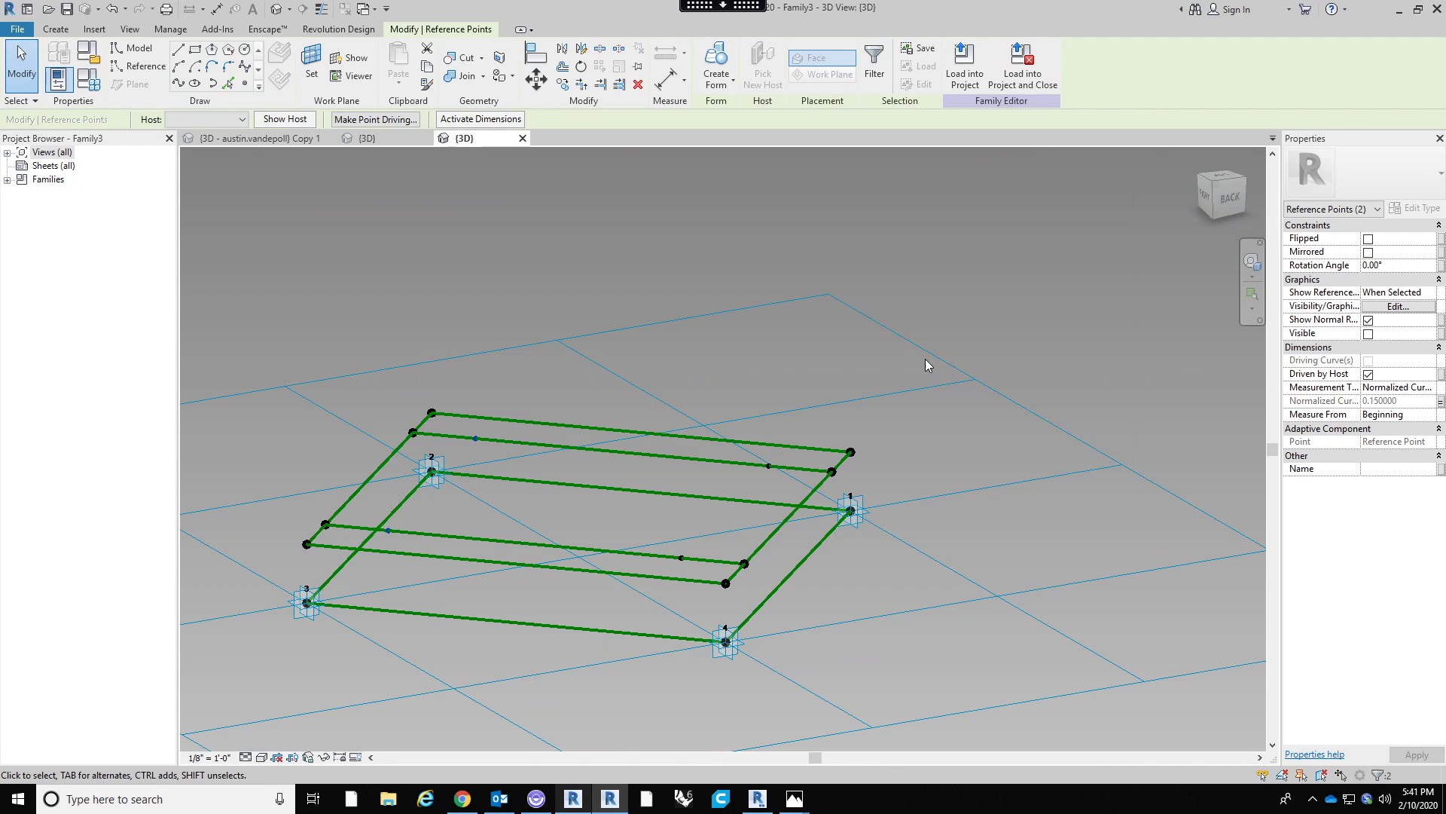
# Connect the two inner-line points nearest corners 1 and 4 with a spline through points.
pyautogui.keyDown('shift'); pyautogui.moveTo(917, 400); pyautogui.dragTo(934, 505, button='middle'); pyautogui.keyUp('shift')
pyautogui.click(1018, 568)
pyautogui.keyDown('shift'); pyautogui.moveTo(1017, 569); pyautogui.dragTo(852, 372, button='middle'); pyautogui.keyUp('shift')
pyautogui.moveTo(712, 367); pyautogui.dragTo(778, 473)
pyautogui.keyDown('ctrl'); pyautogui.moveTo(687, 522); pyautogui.dragTo(717, 565); pyautogui.keyUp('ctrl')
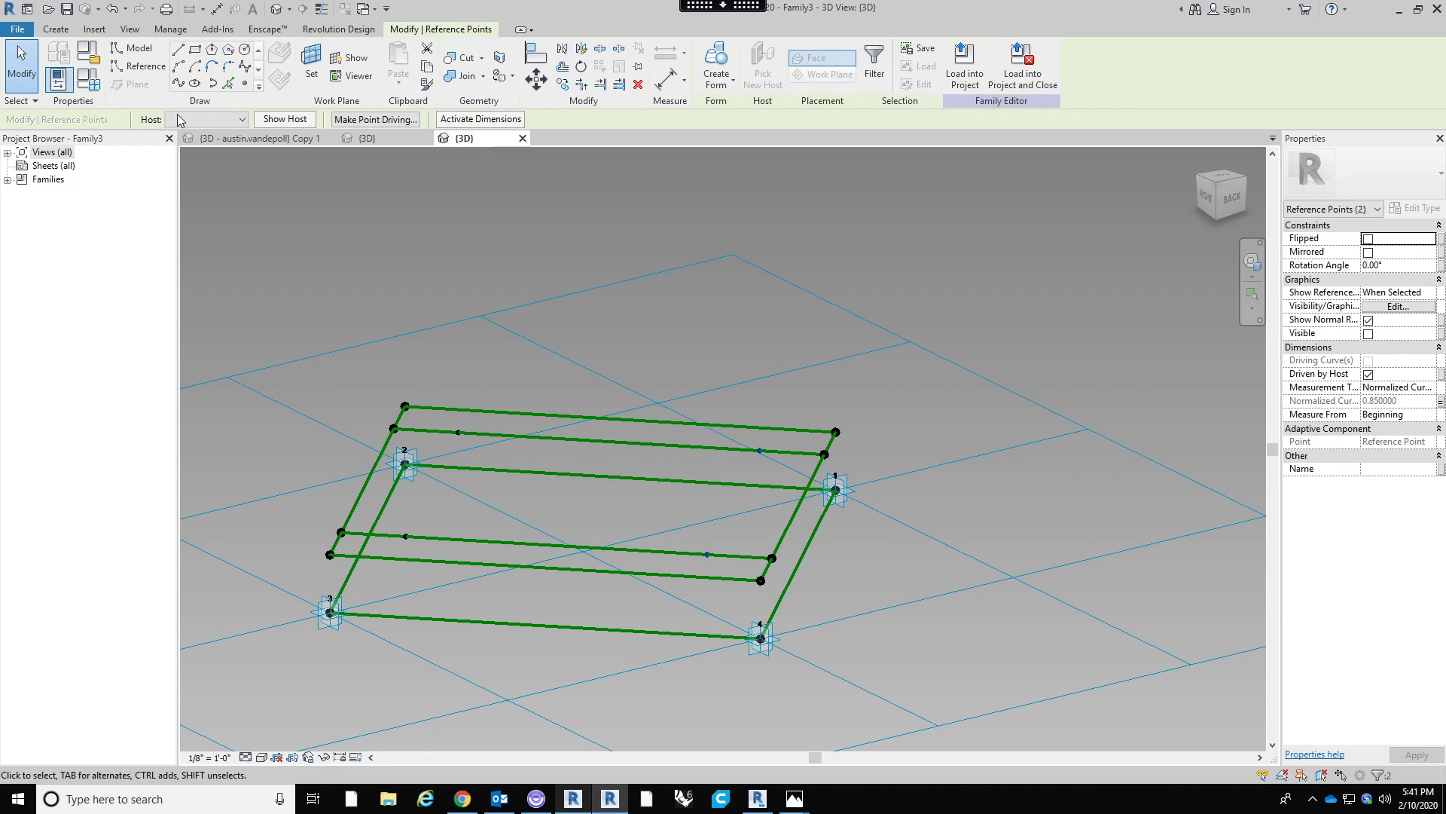
pyautogui.click(177, 84)
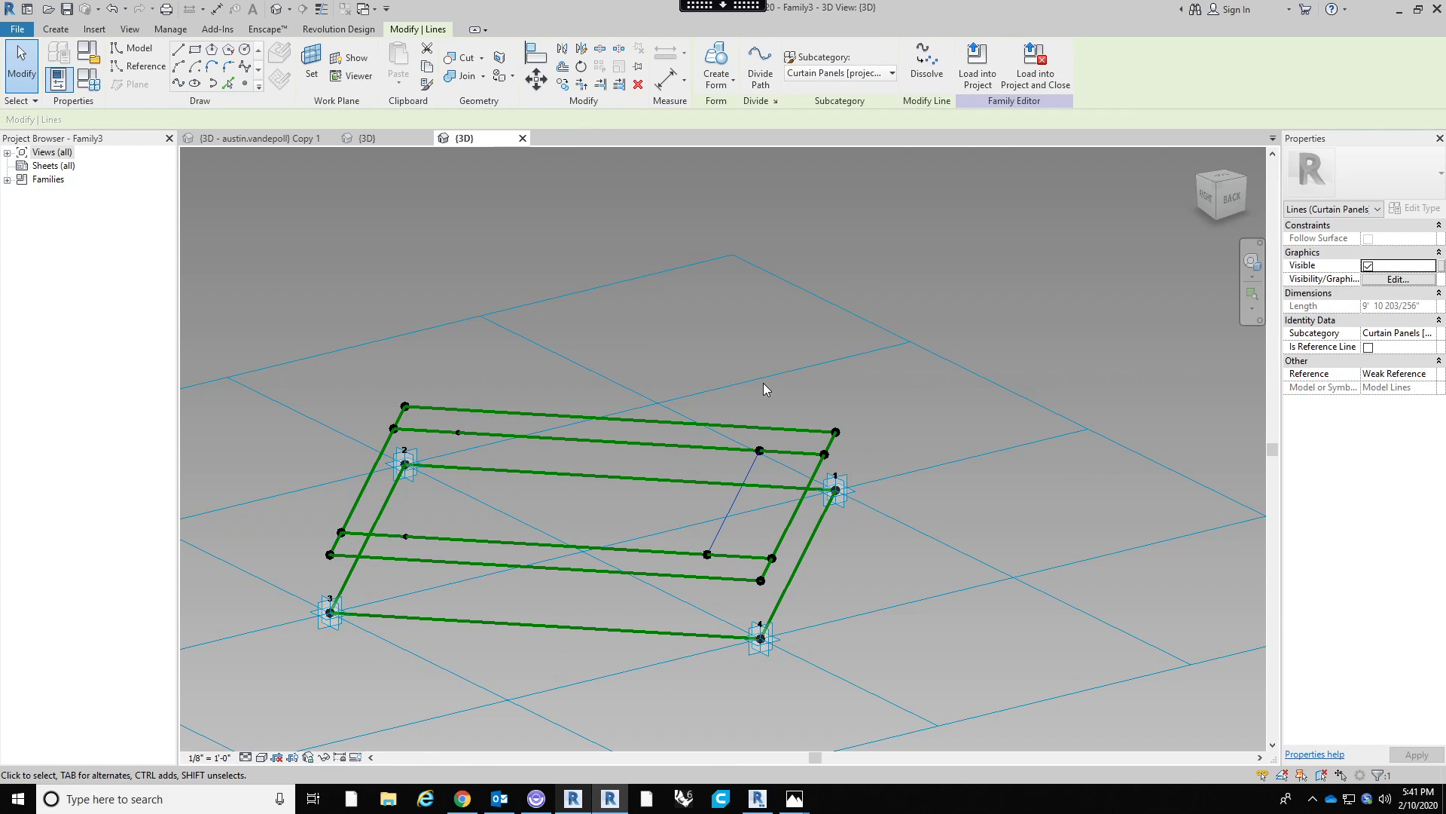
pyautogui.click(743, 333)
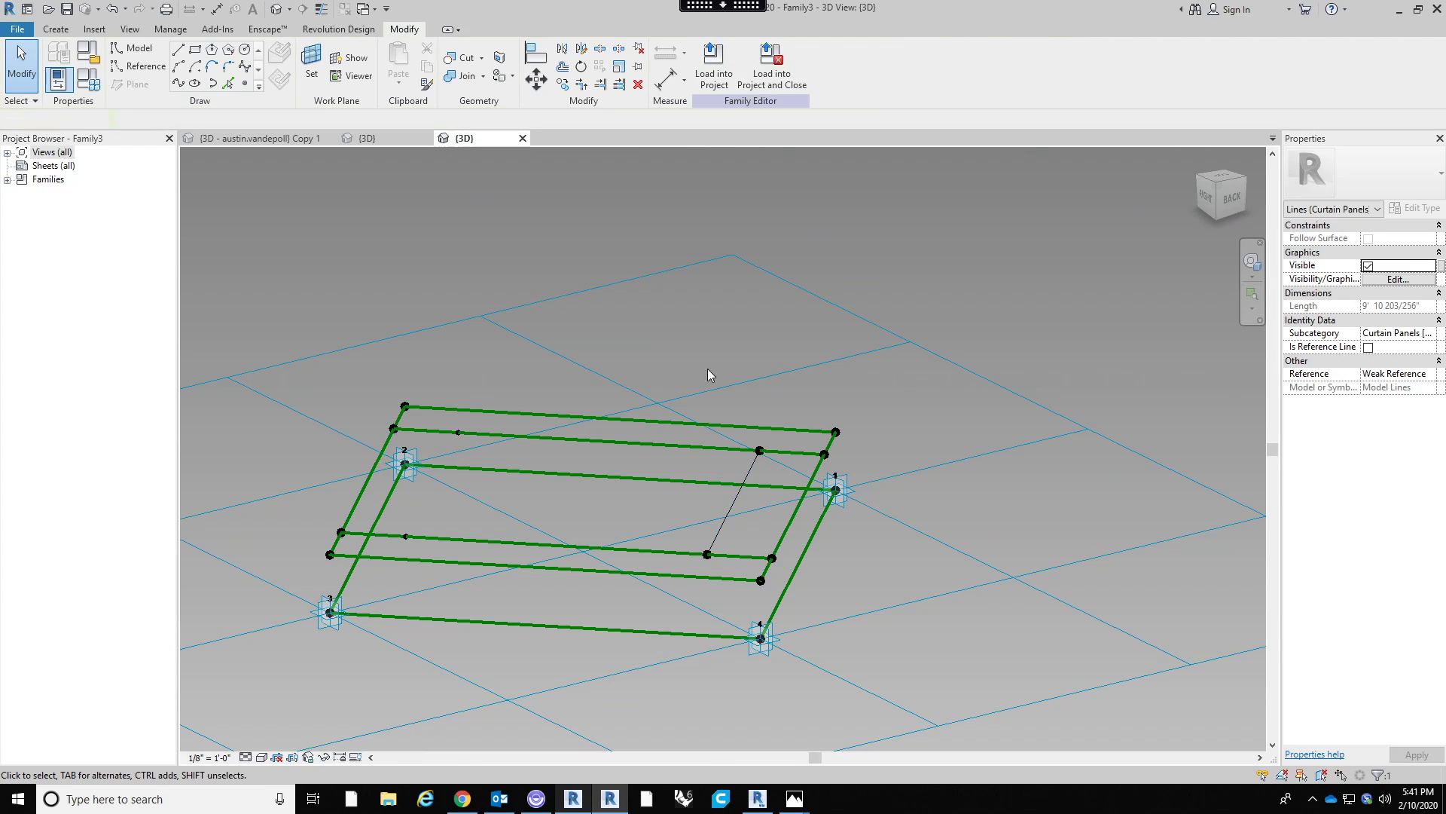
# Connect the two inner-line points nearest corners 2 and 3 with a spline through points.
pyautogui.click(457, 431)
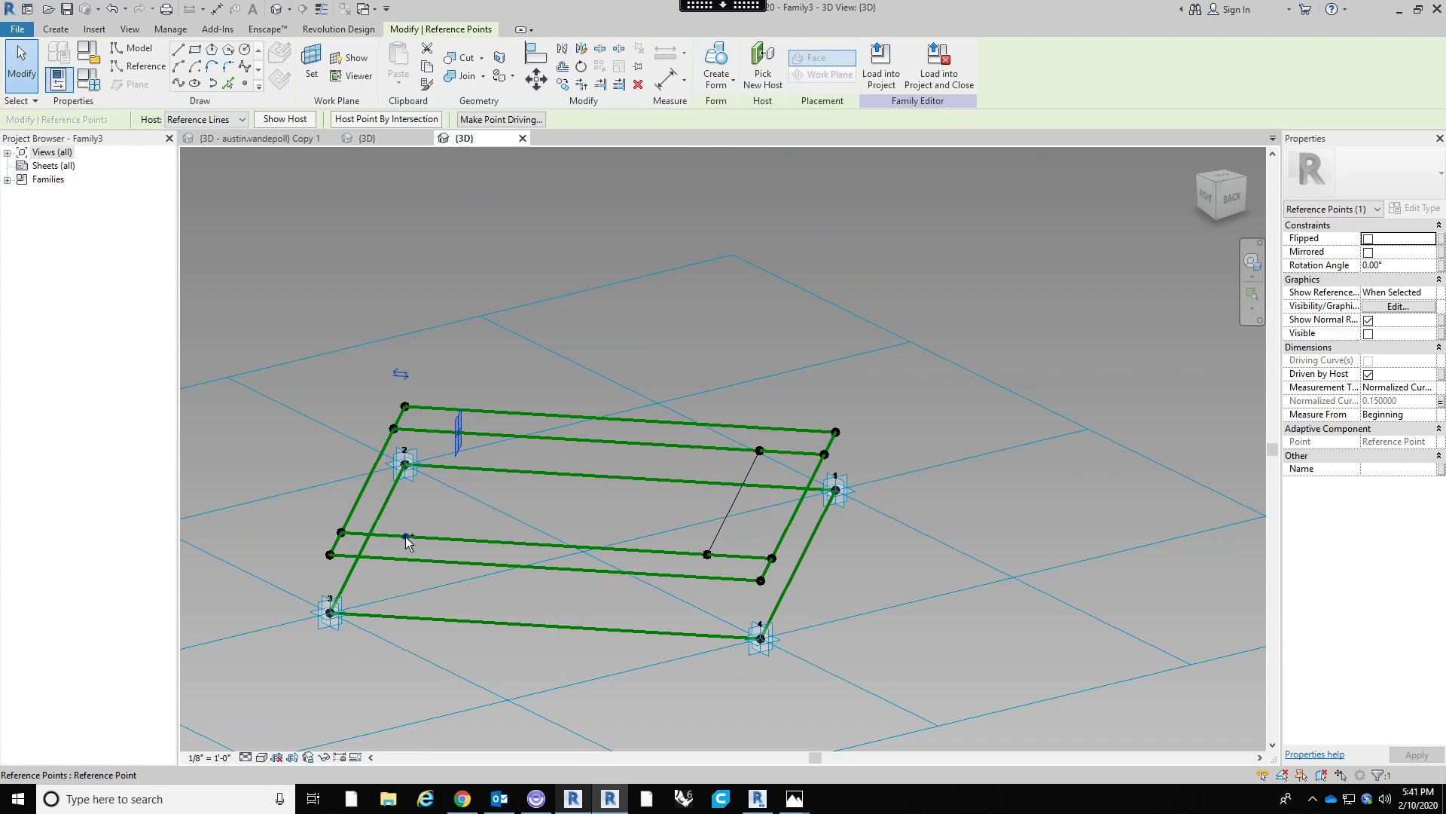
pyautogui.keyDown('ctrl'); pyautogui.click(405, 536); pyautogui.keyUp('ctrl')
pyautogui.click(178, 84)
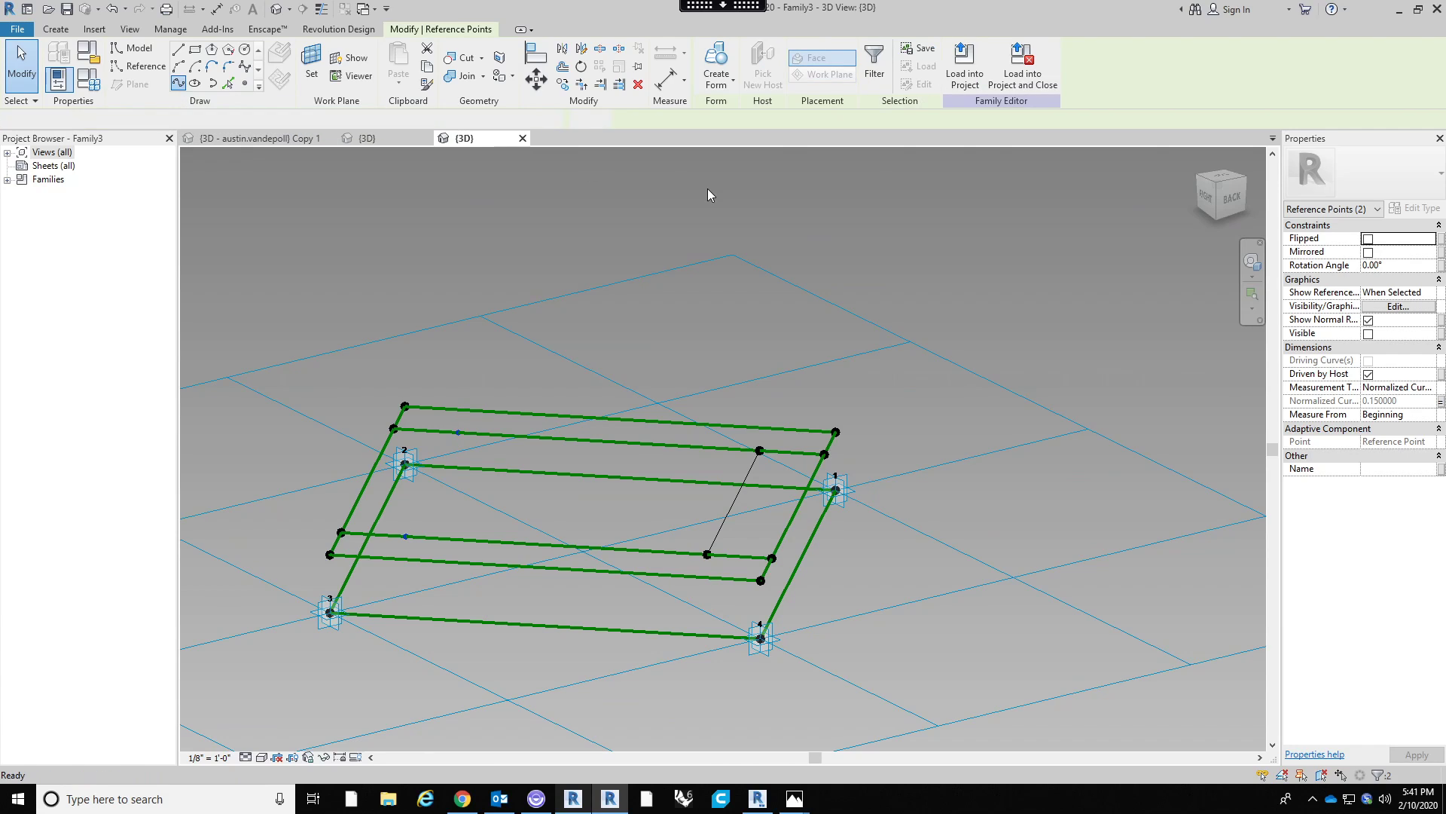
pyautogui.click(657, 309)
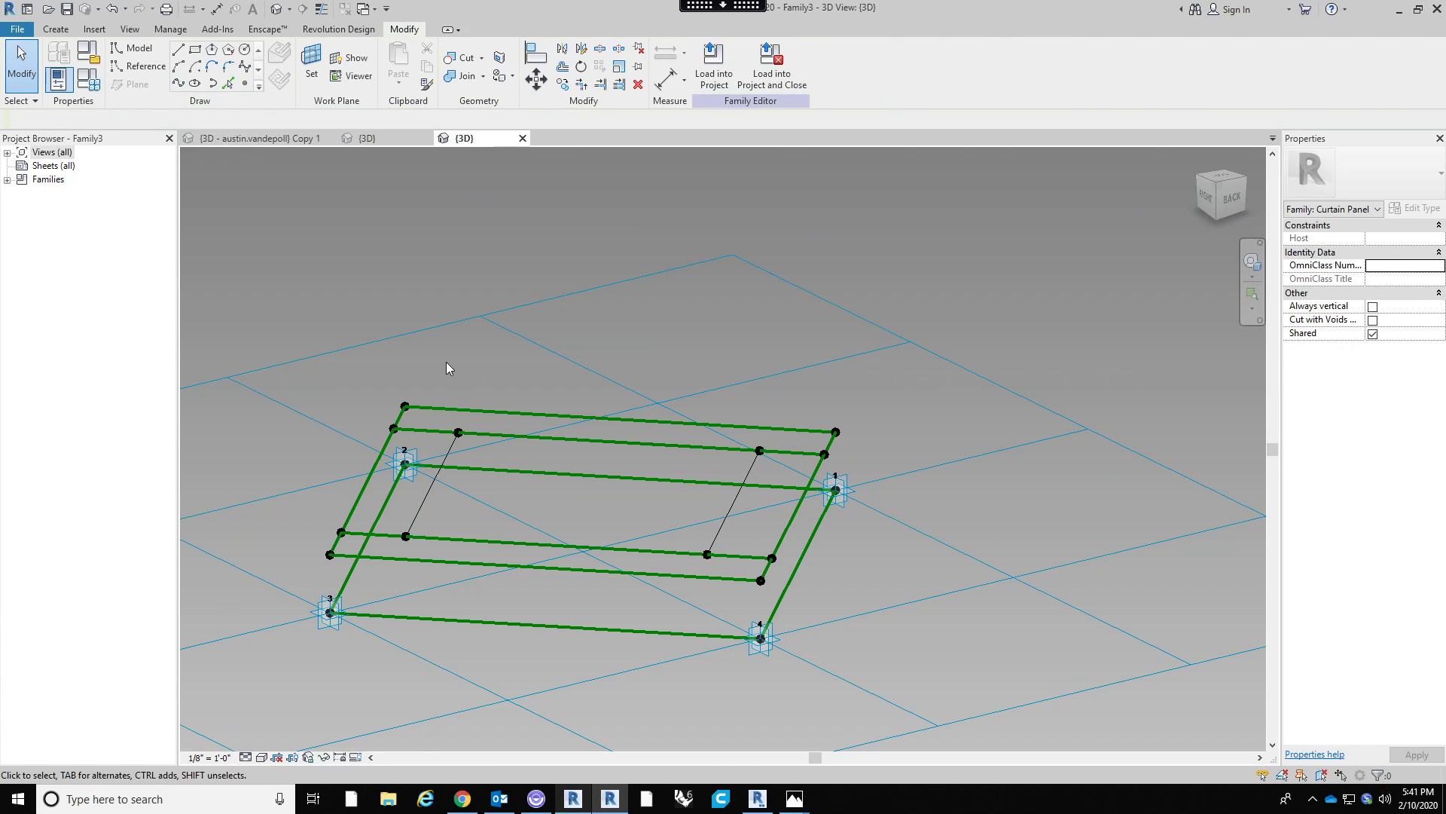
# Try a single spline through the three inner points nearest corners 2, 1 and 4, and undo it.
pyautogui.click(458, 432)
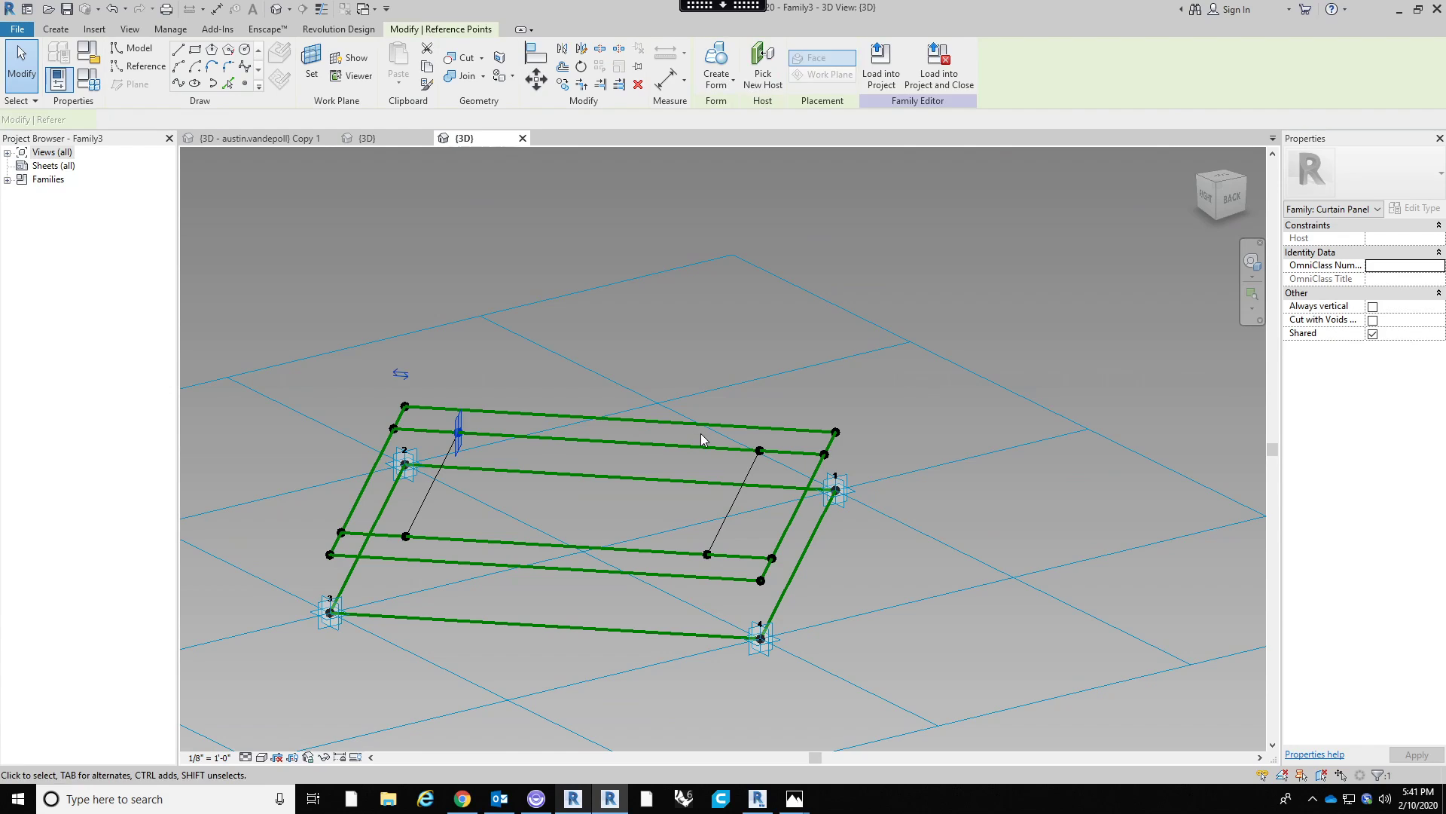
pyautogui.keyDown('ctrl'); pyautogui.click(759, 451); pyautogui.keyUp('ctrl')
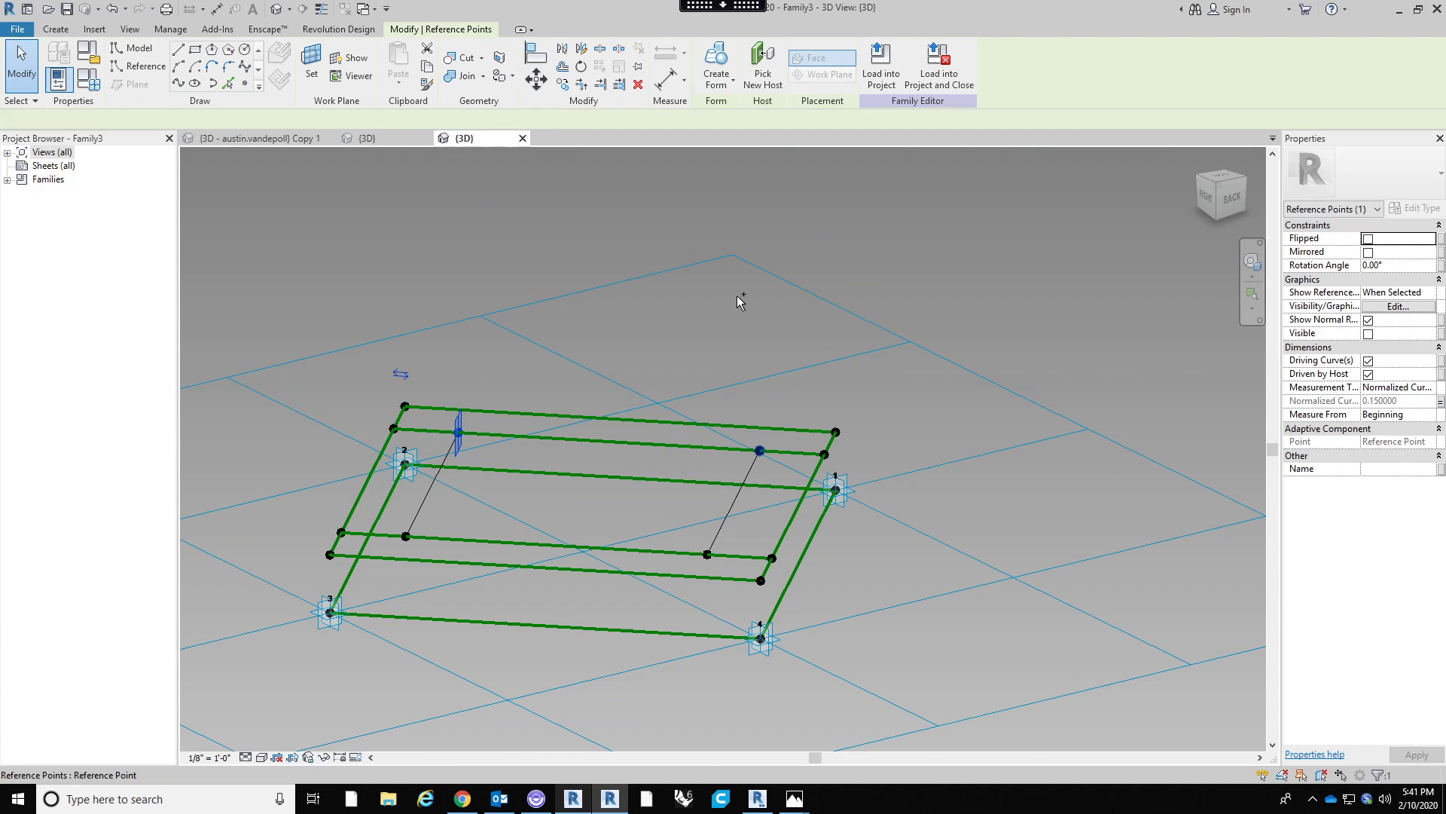
pyautogui.keyDown('ctrl'); pyautogui.click(707, 554); pyautogui.keyUp('ctrl')
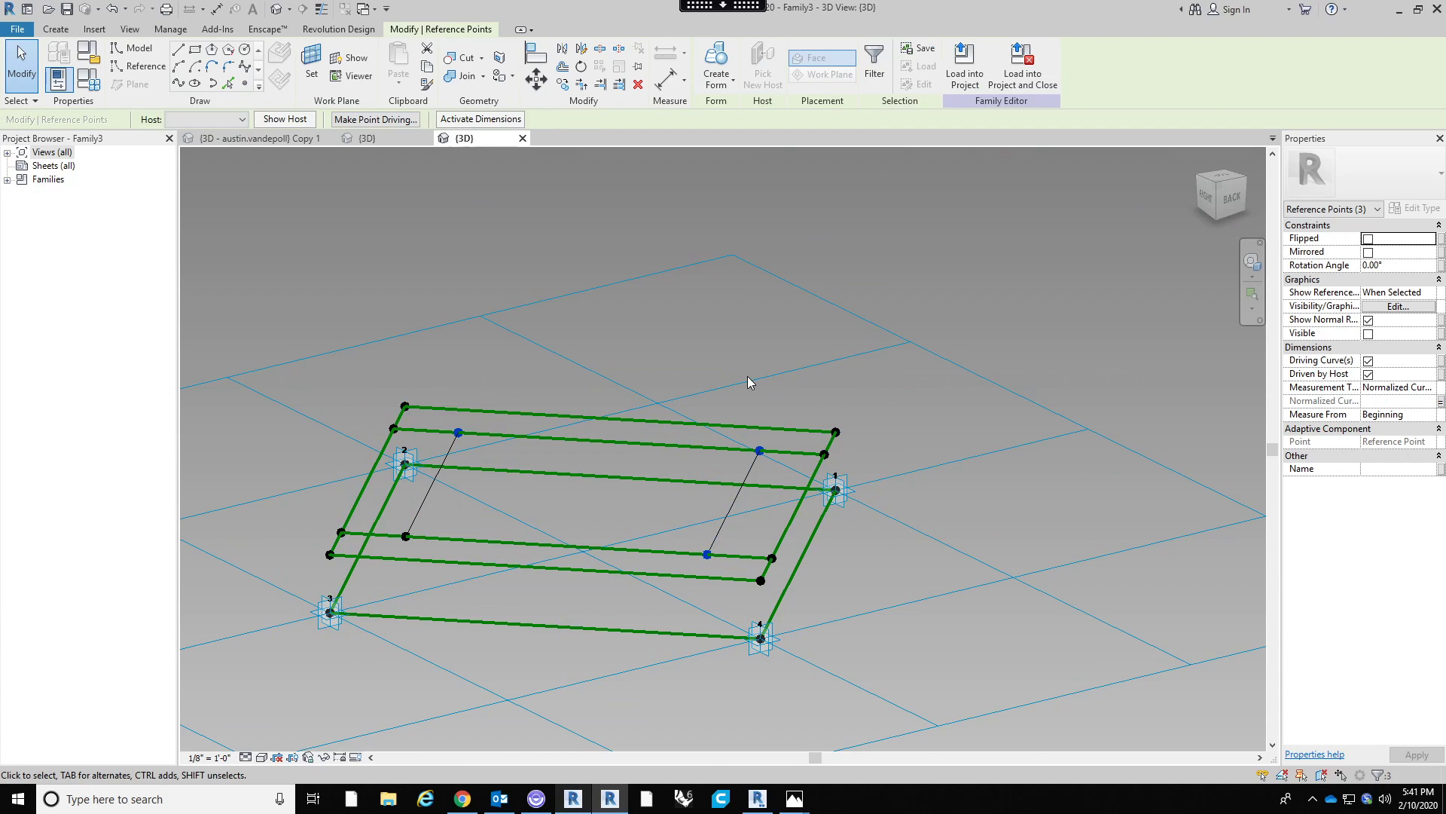
pyautogui.click(177, 83)
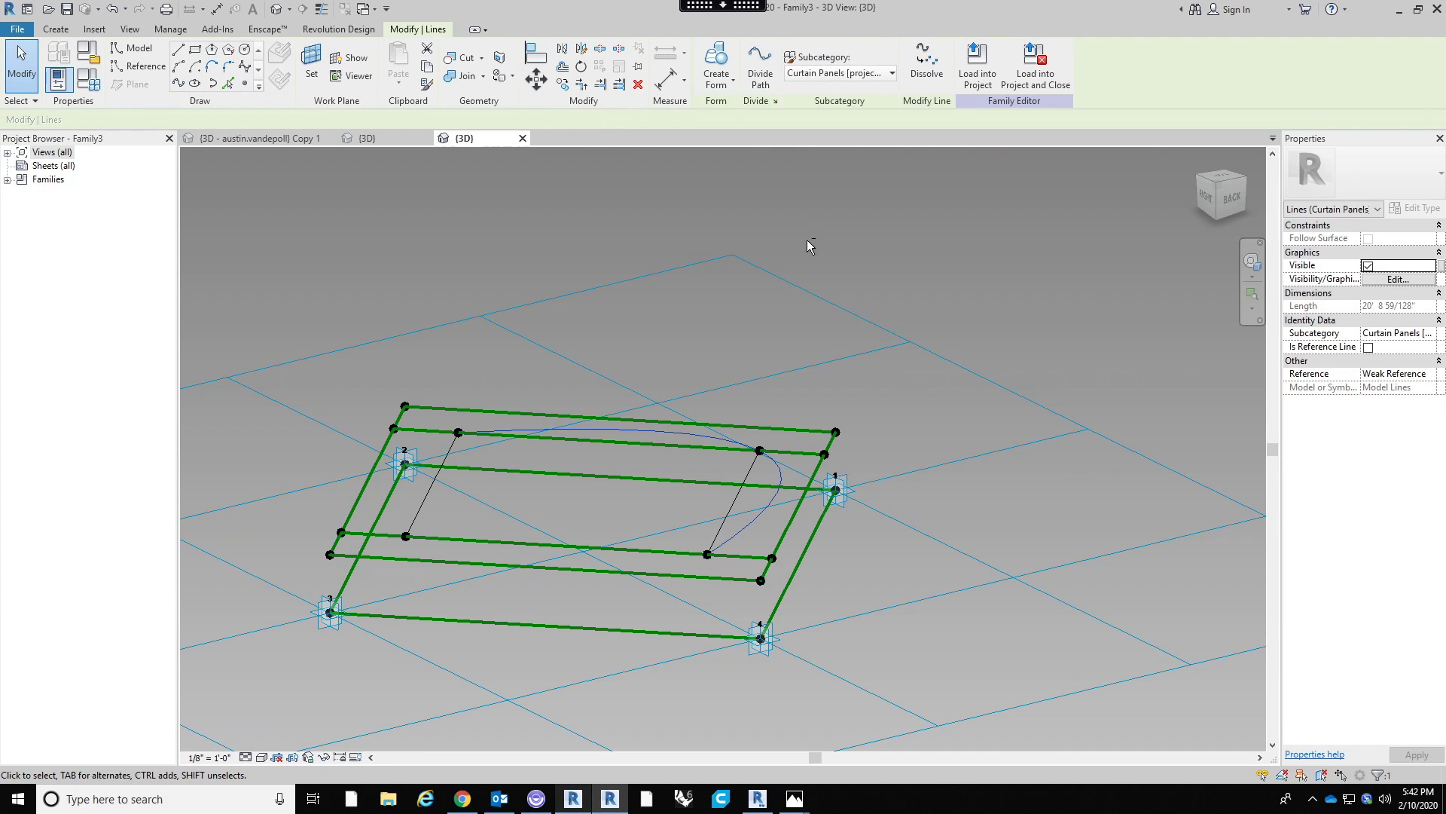
pyautogui.keyDown('shift'); pyautogui.moveTo(807, 239); pyautogui.dragTo(999, 544, button='middle'); pyautogui.keyUp('shift')
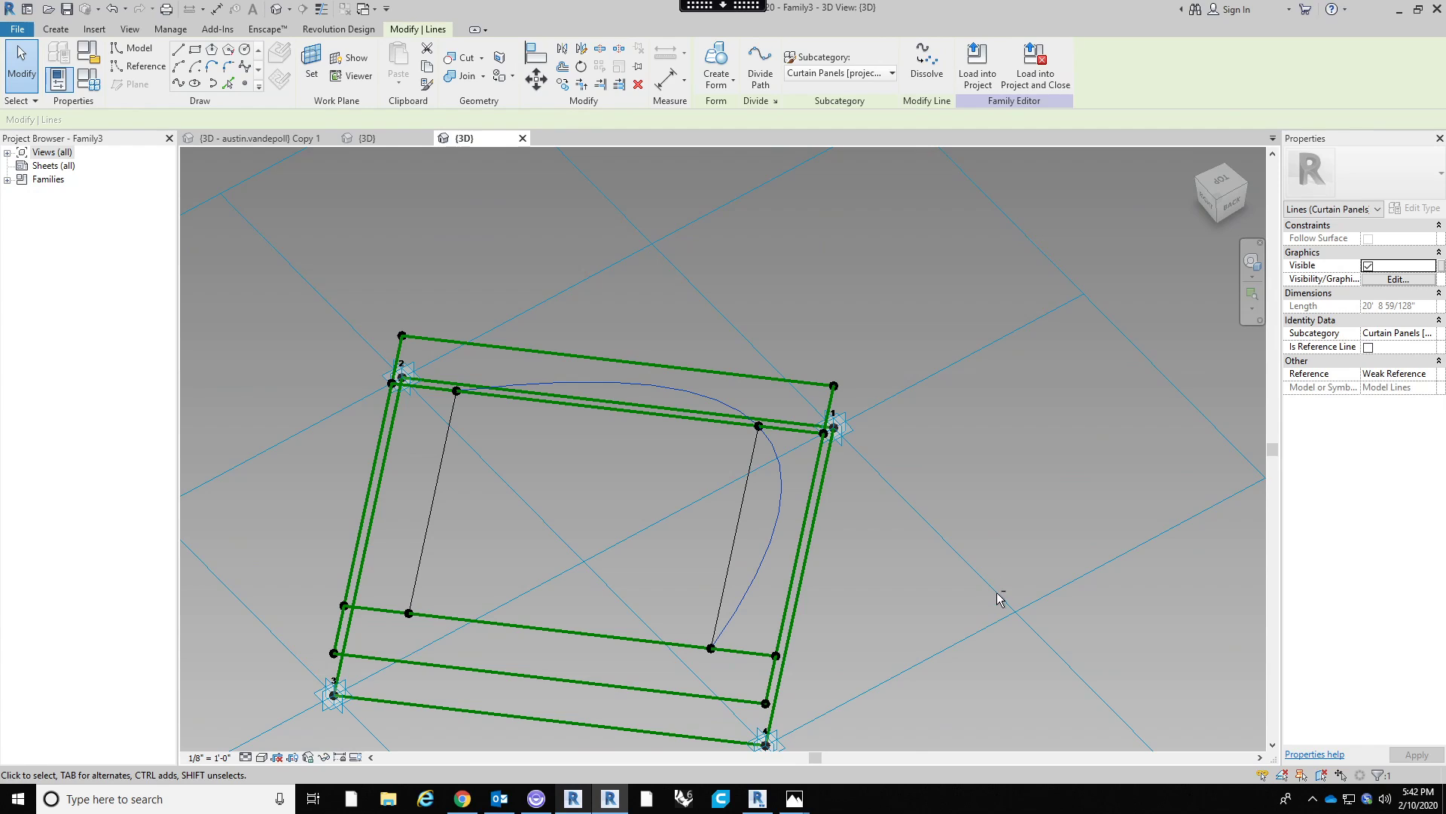
pyautogui.keyDown('shift'); pyautogui.moveTo(998, 599); pyautogui.dragTo(1005, 439, button='middle'); pyautogui.keyUp('shift')
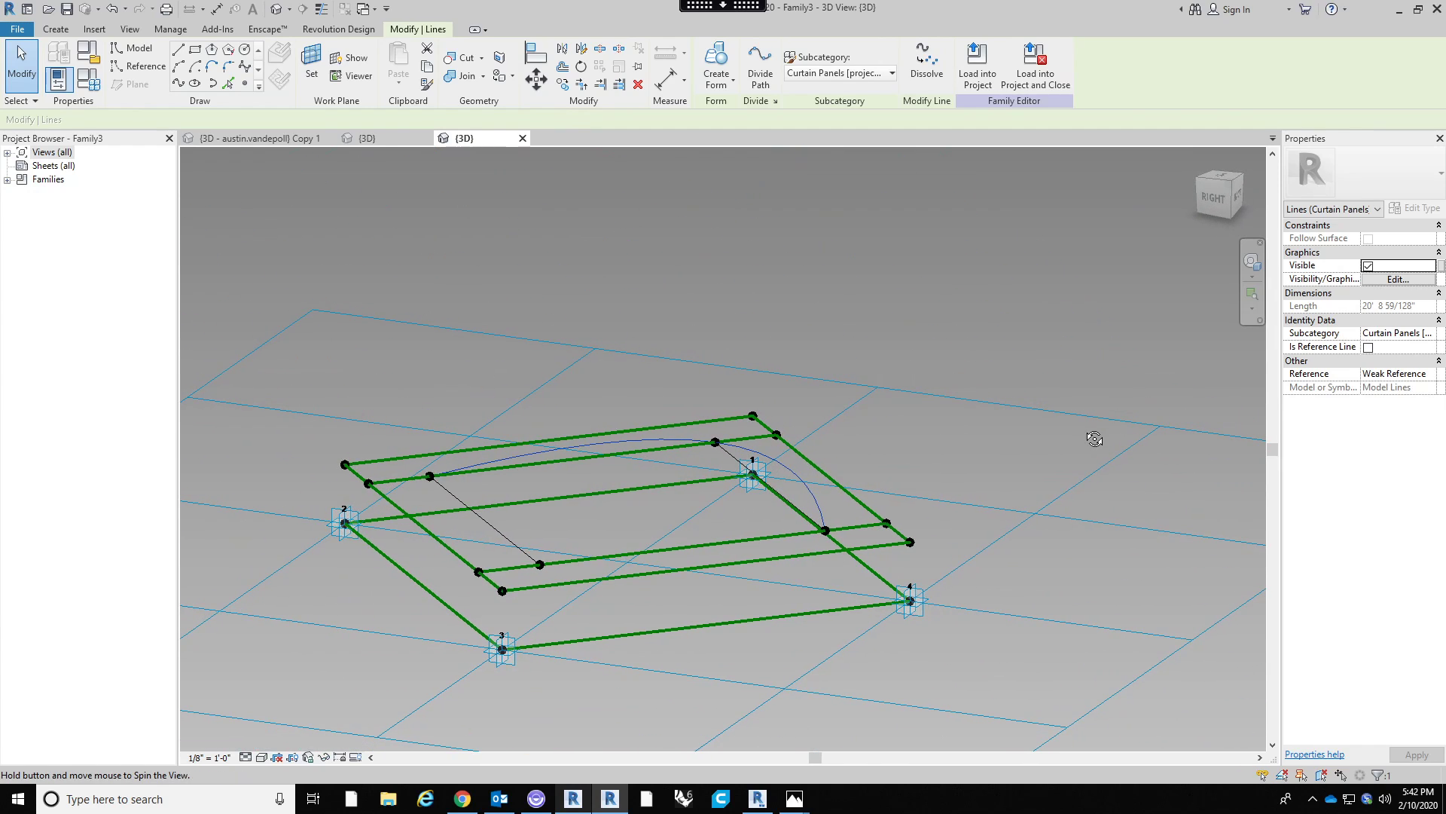
pyautogui.click(993, 461)
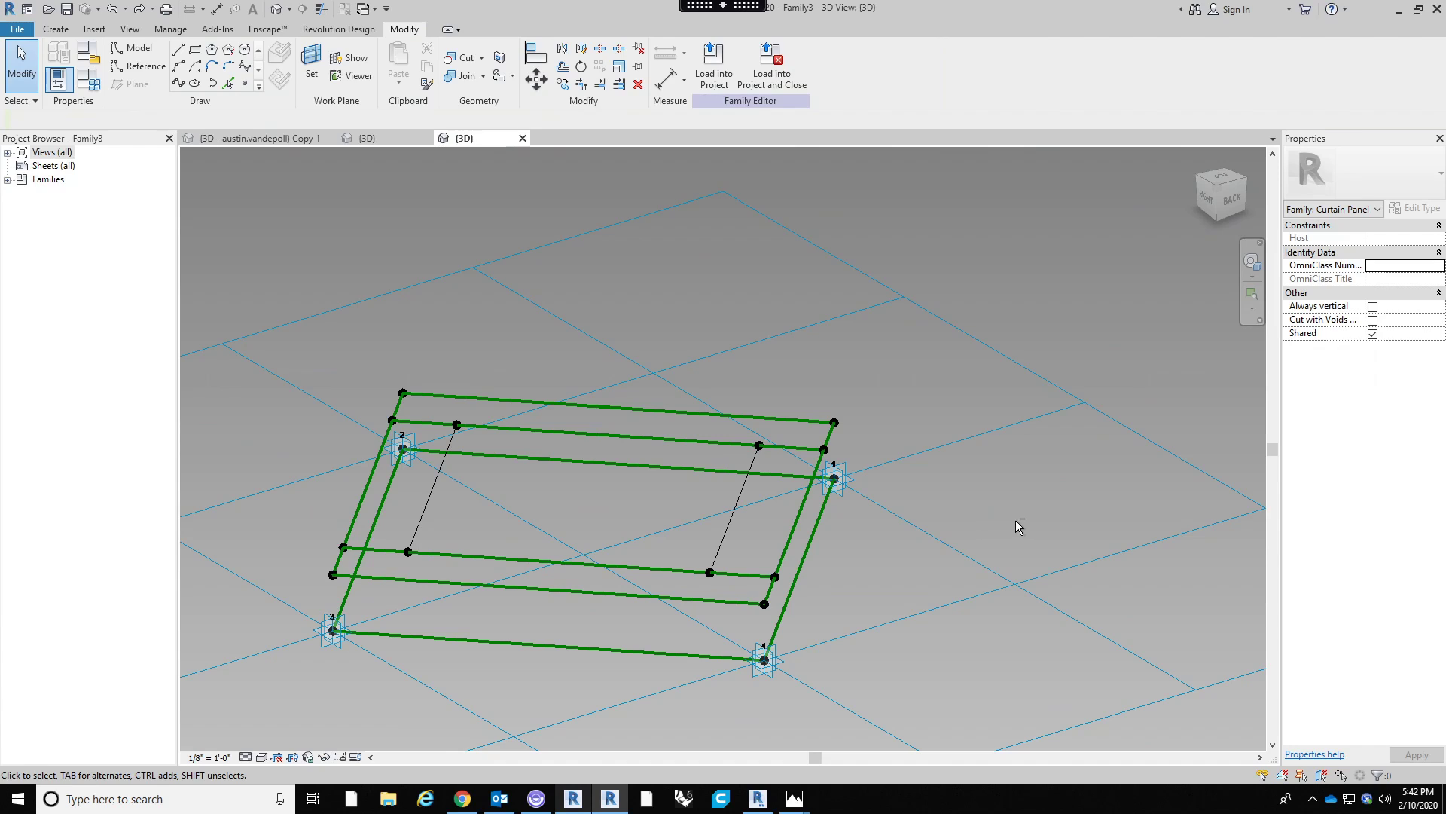
# Convert both new connecting model lines between the inner reference lines into reference lines.
pyautogui.keyDown('shift'); pyautogui.moveTo(1015, 522); pyautogui.dragTo(885, 531, button='middle'); pyautogui.keyUp('shift')
pyautogui.click(708, 531)
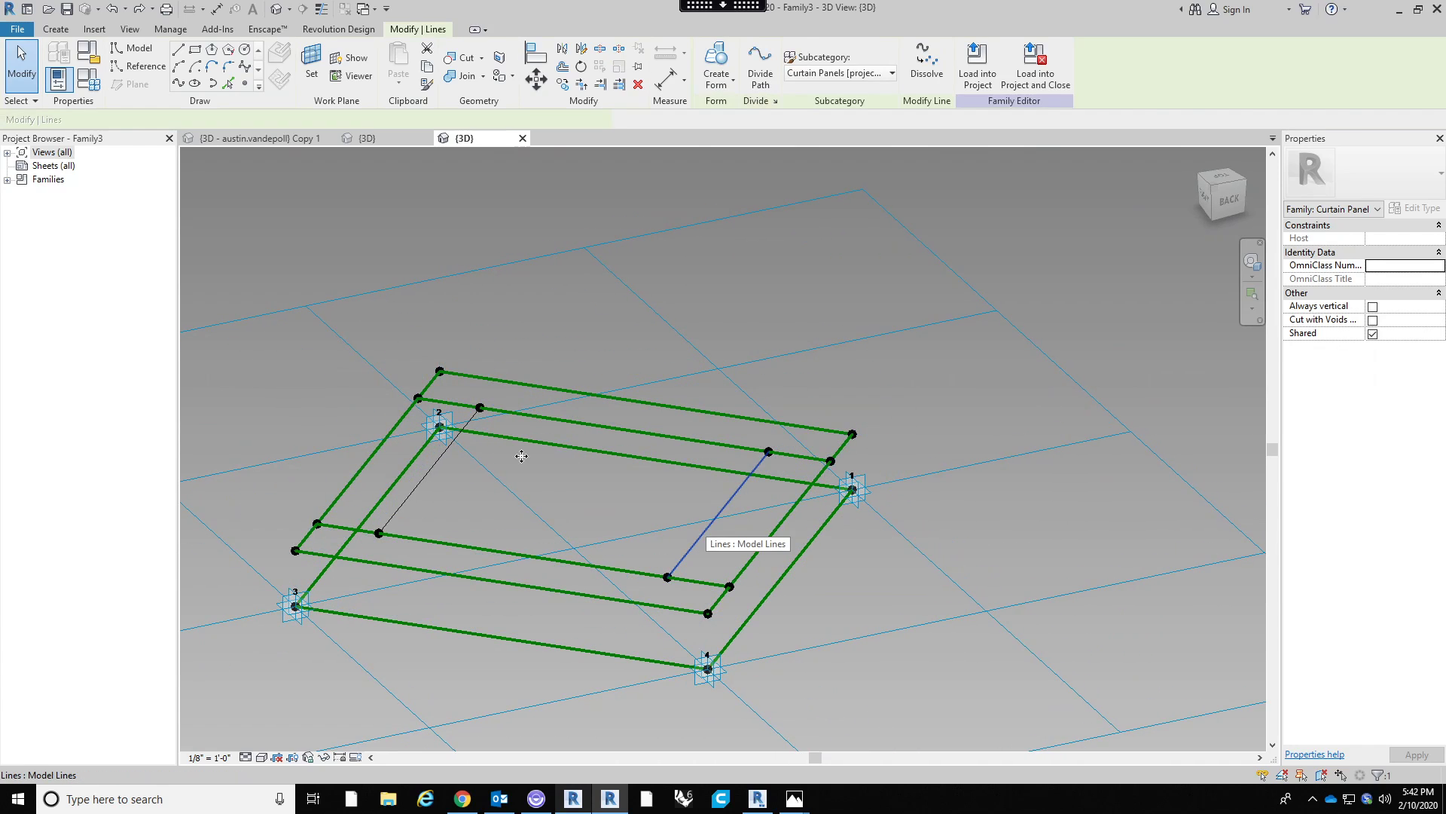
pyautogui.keyDown('ctrl'); pyautogui.click(427, 471); pyautogui.keyUp('ctrl')
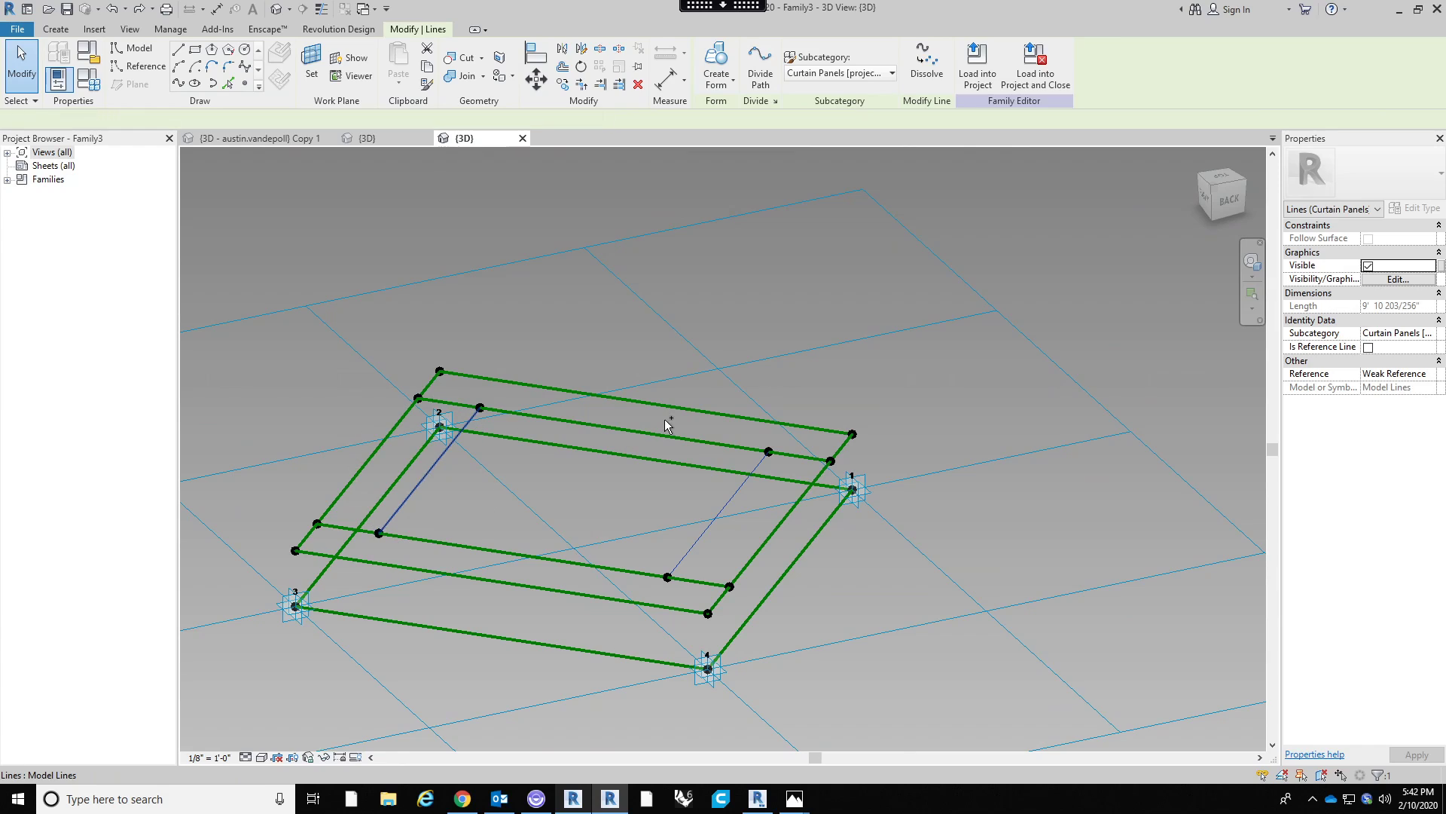
pyautogui.click(1369, 347)
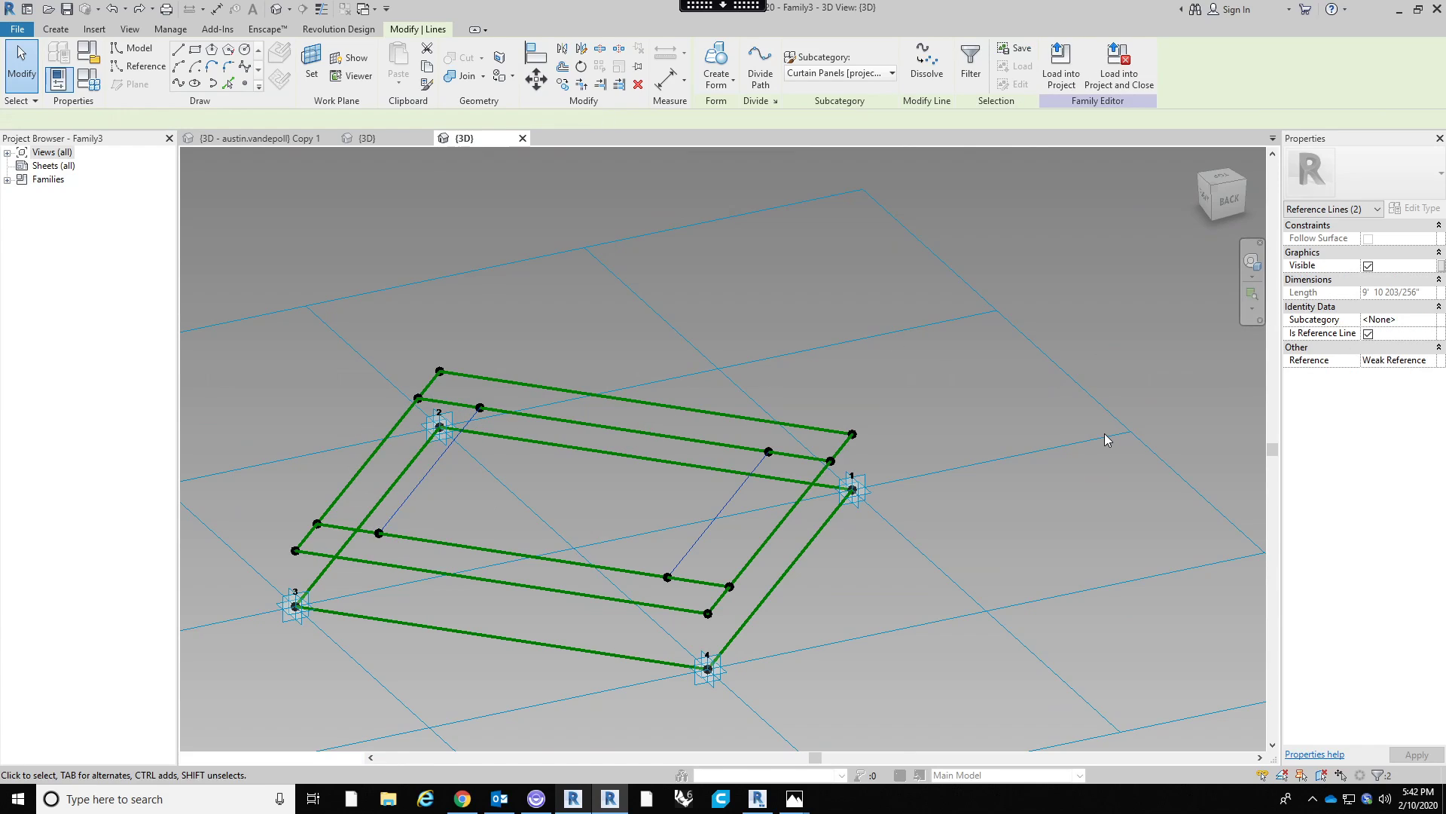
pyautogui.click(767, 316)
pyautogui.keyDown('shift'); pyautogui.moveTo(761, 329); pyautogui.dragTo(788, 433, button='middle'); pyautogui.keyUp('shift')
pyautogui.keyDown('shift'); pyautogui.moveTo(752, 364); pyautogui.dragTo(712, 277, button='middle'); pyautogui.keyUp('shift')
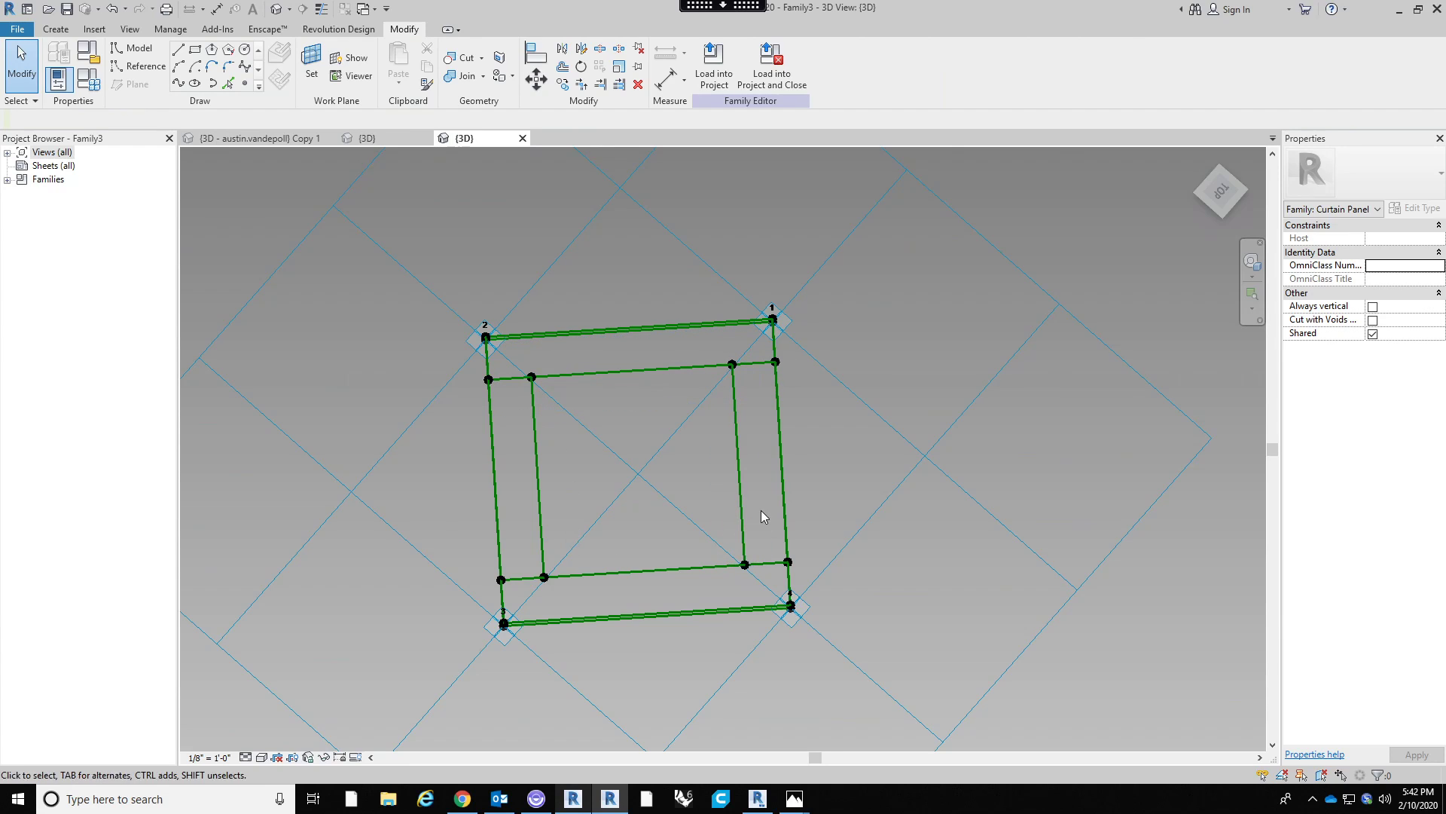
pyautogui.keyDown('shift'); pyautogui.moveTo(793, 364); pyautogui.dragTo(656, 381, button='middle'); pyautogui.keyUp('shift')
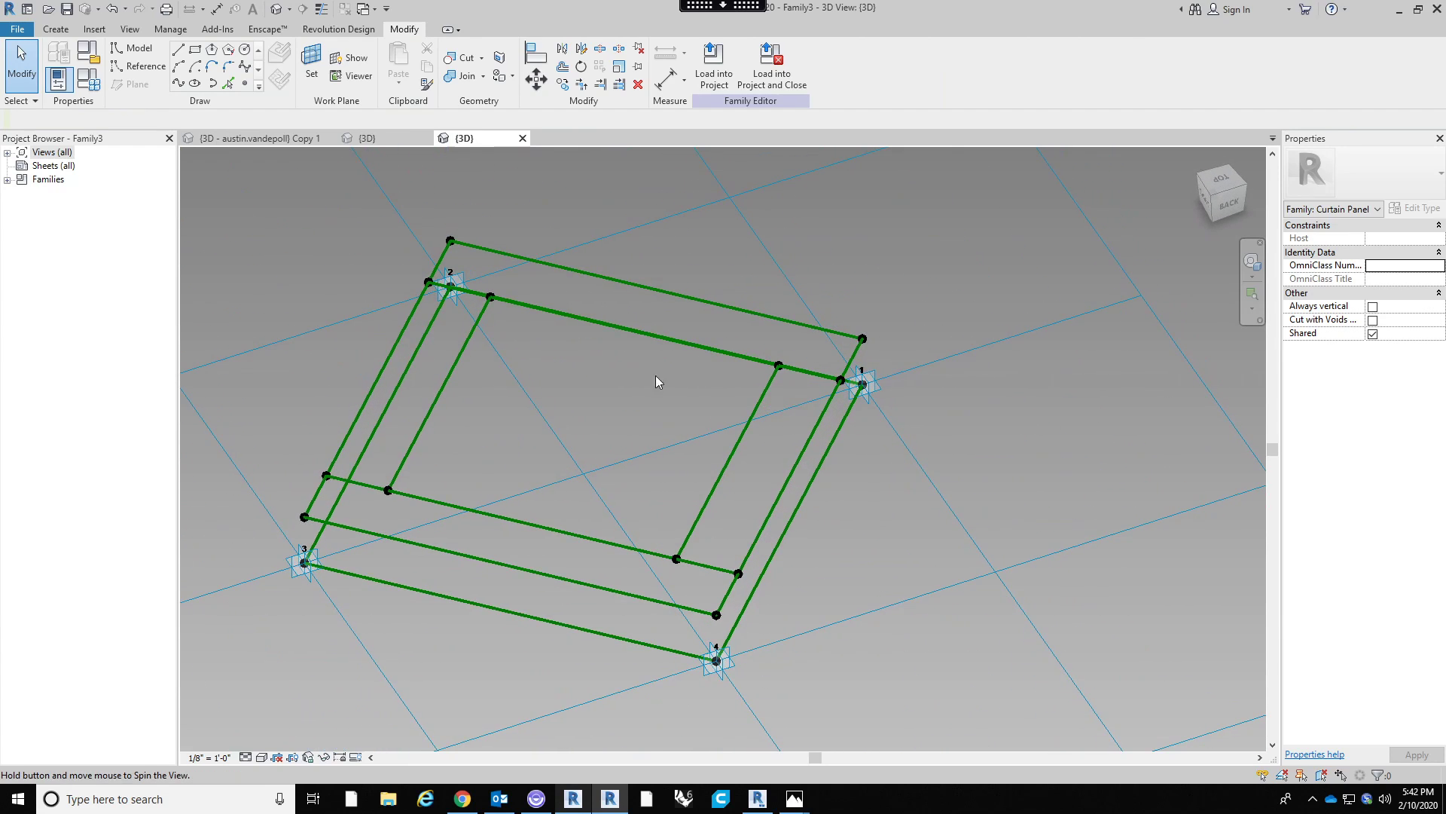
pyautogui.keyDown('shift'); pyautogui.moveTo(611, 450); pyautogui.dragTo(736, 409, button='middle'); pyautogui.keyUp('shift')
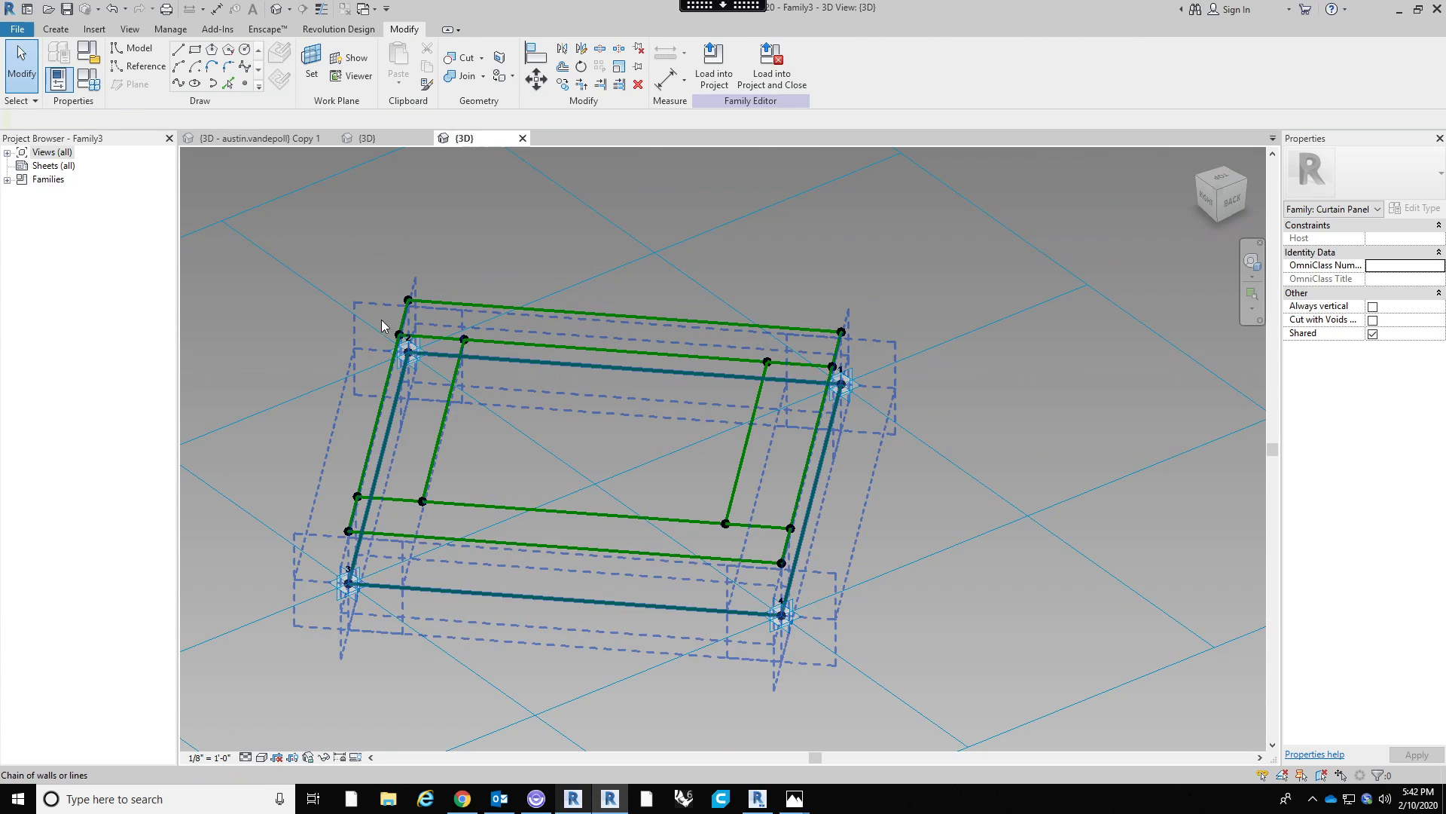
# Connect the two points on the inner line between corners 2 and 1 with a spline and convert it into a reference line.
pyautogui.moveTo(447, 269); pyautogui.dragTo(509, 365)
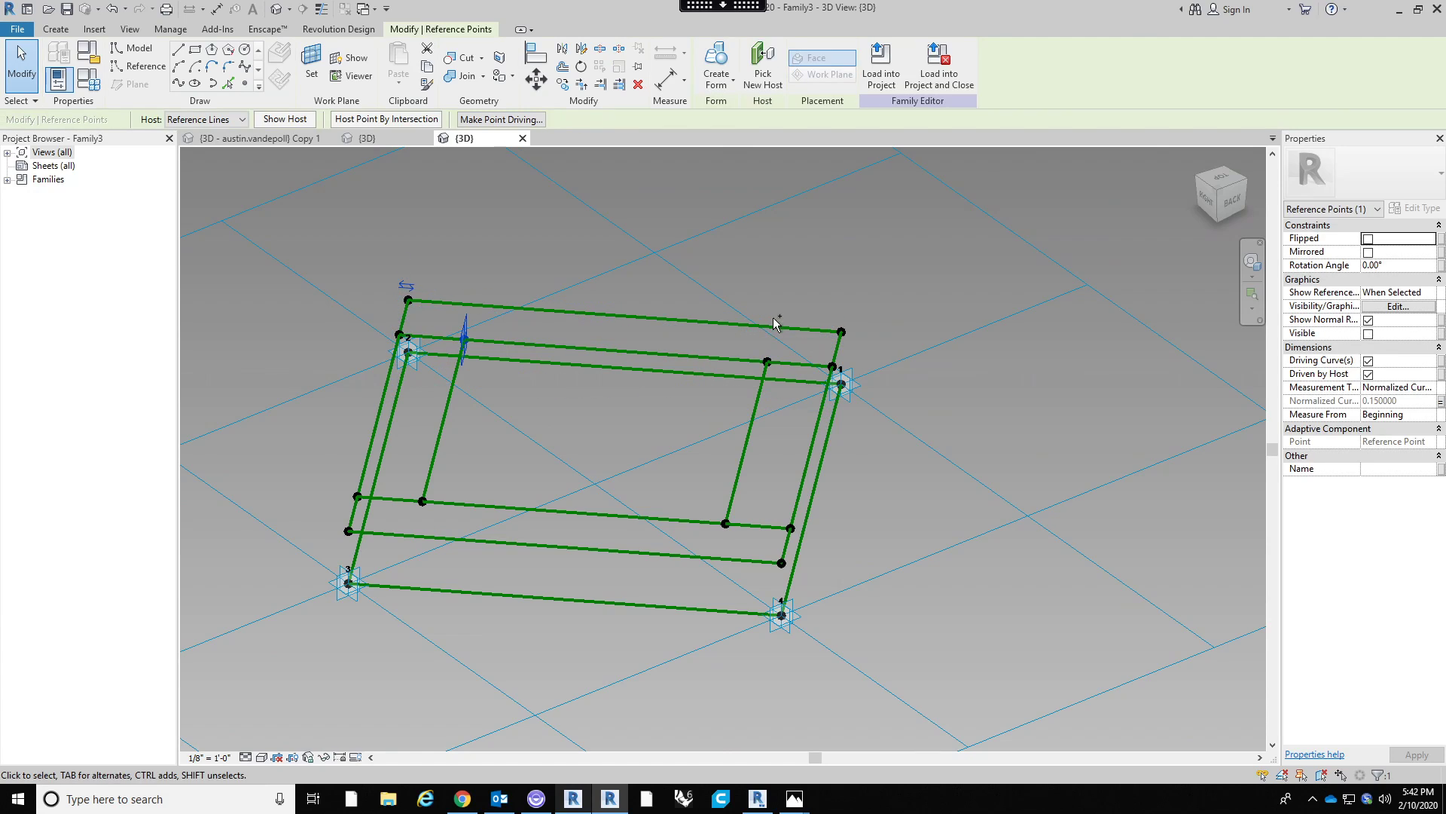
pyautogui.keyDown('ctrl'); pyautogui.moveTo(717, 286); pyautogui.dragTo(795, 384); pyautogui.keyUp('ctrl')
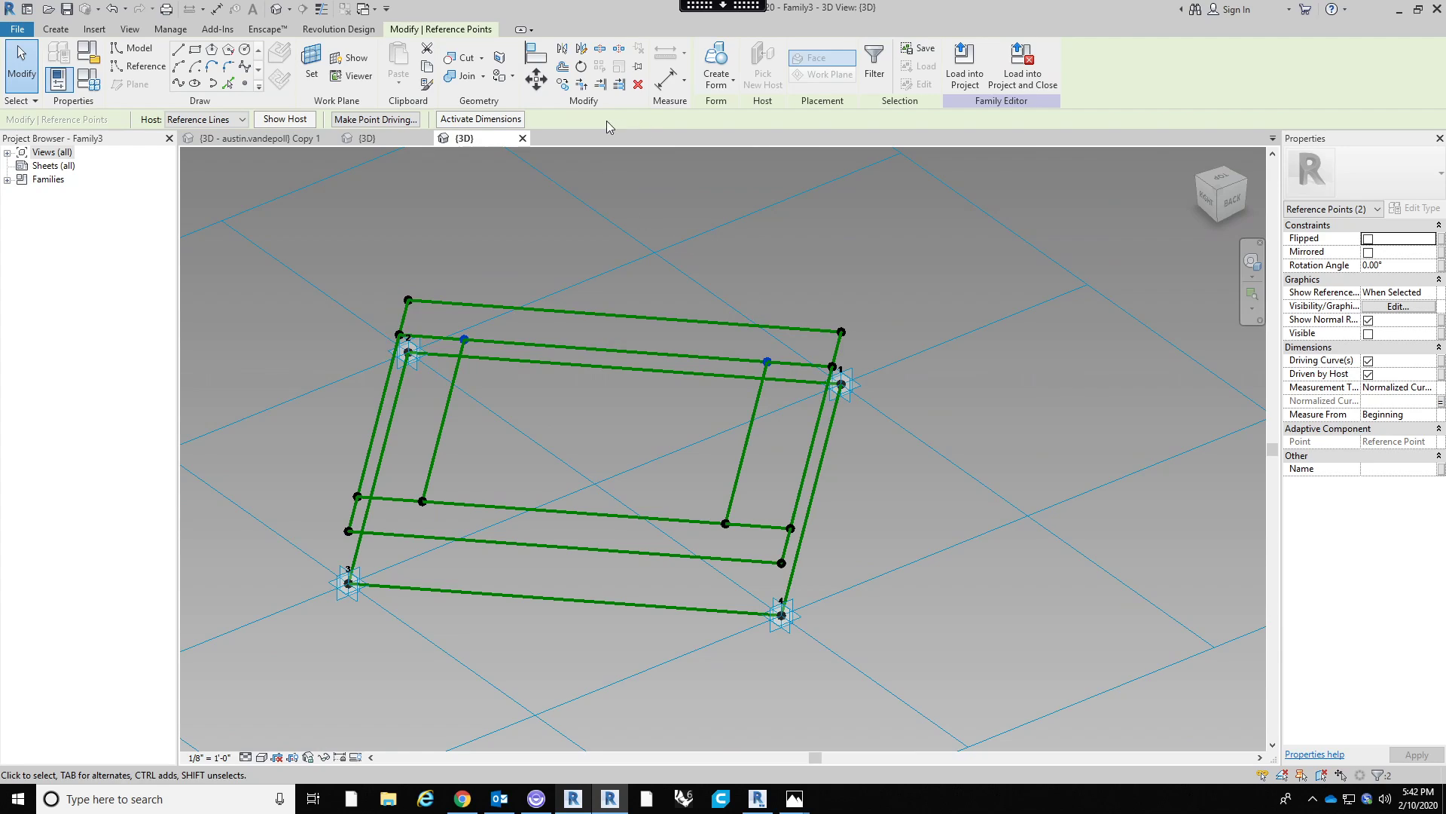
pyautogui.click(179, 83)
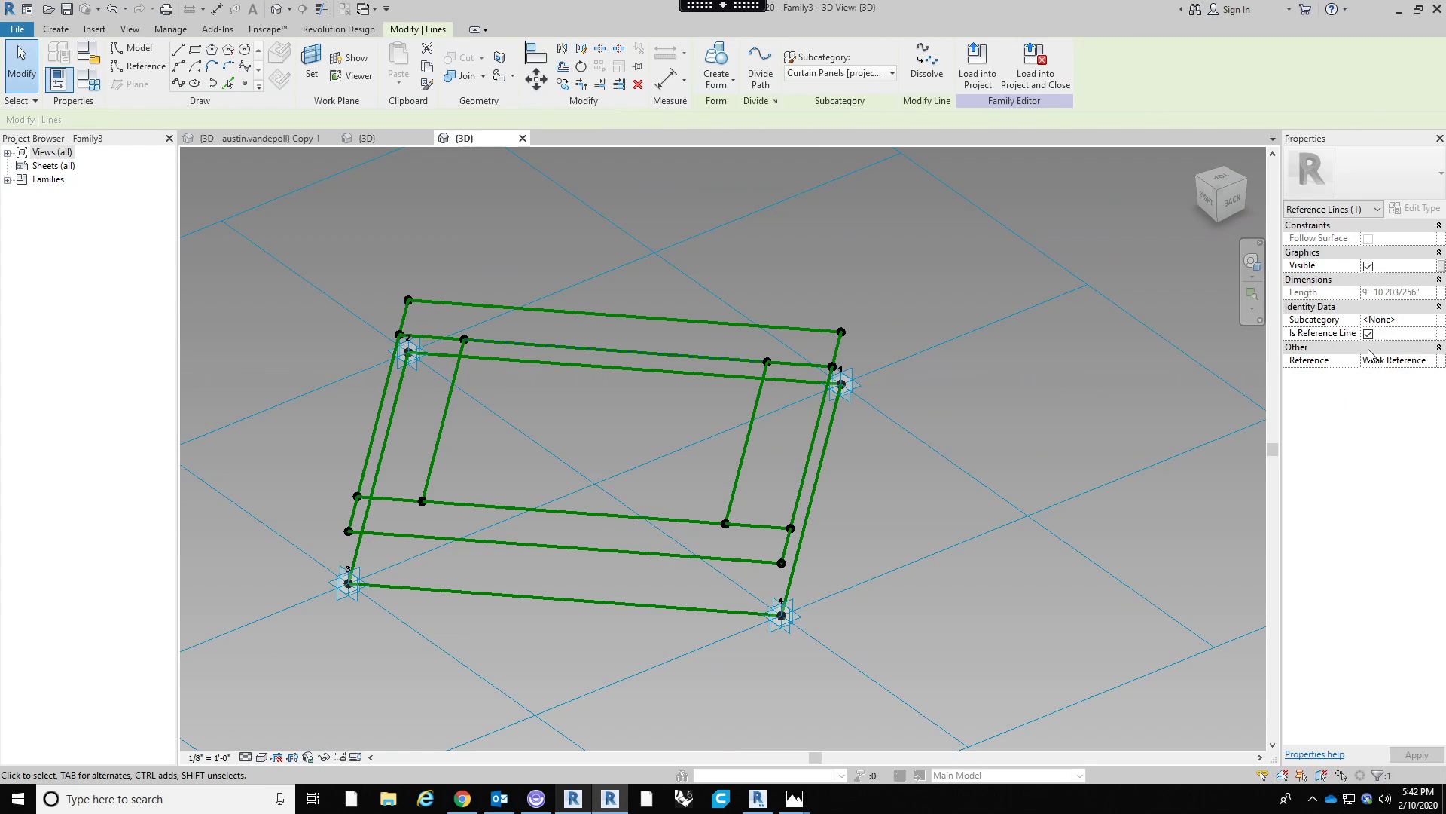
pyautogui.click(510, 421)
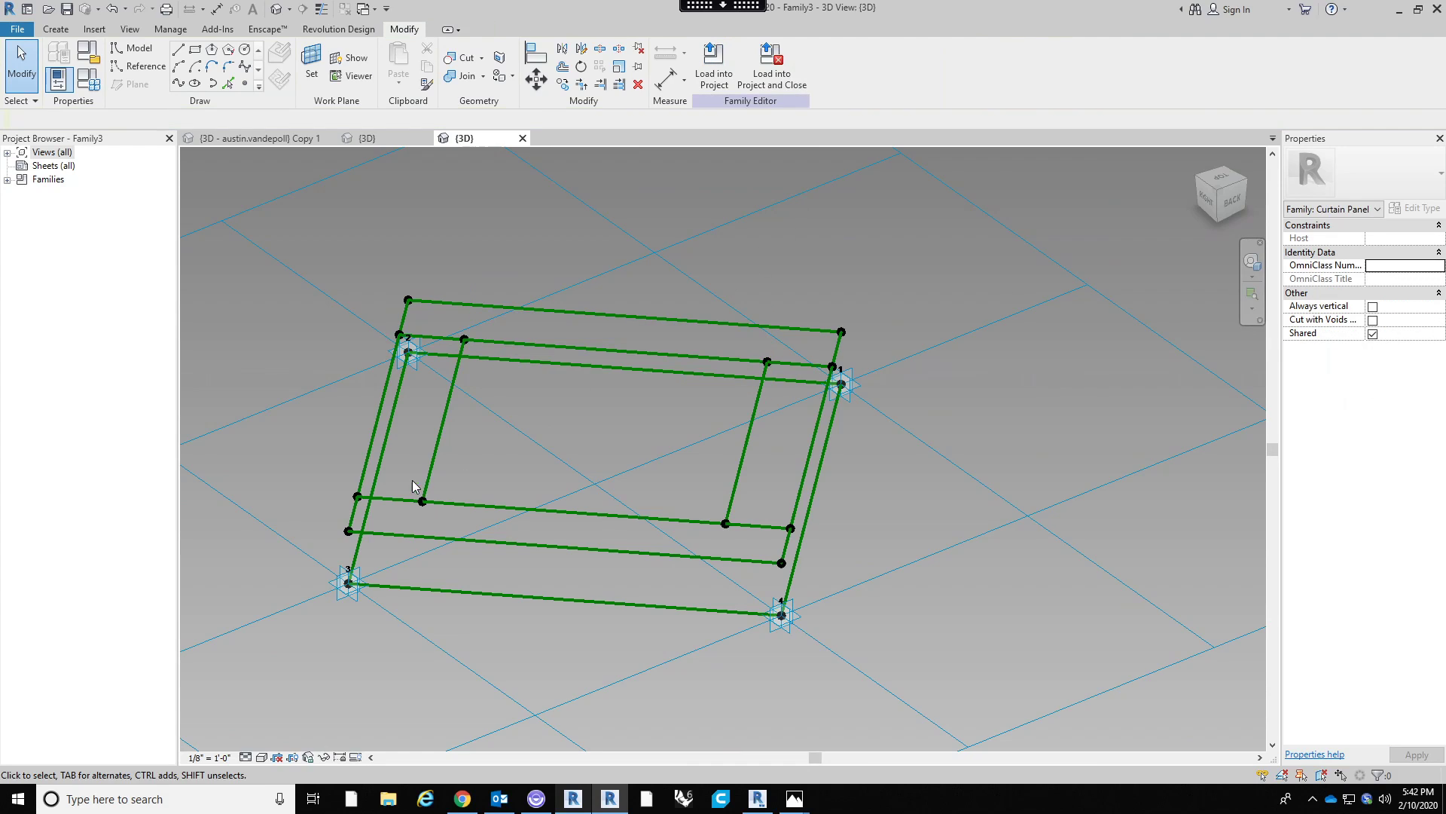
# Connect the two points on the inner line between corners 3 and 4 with a spline and convert it into a reference line.
pyautogui.click(454, 518)
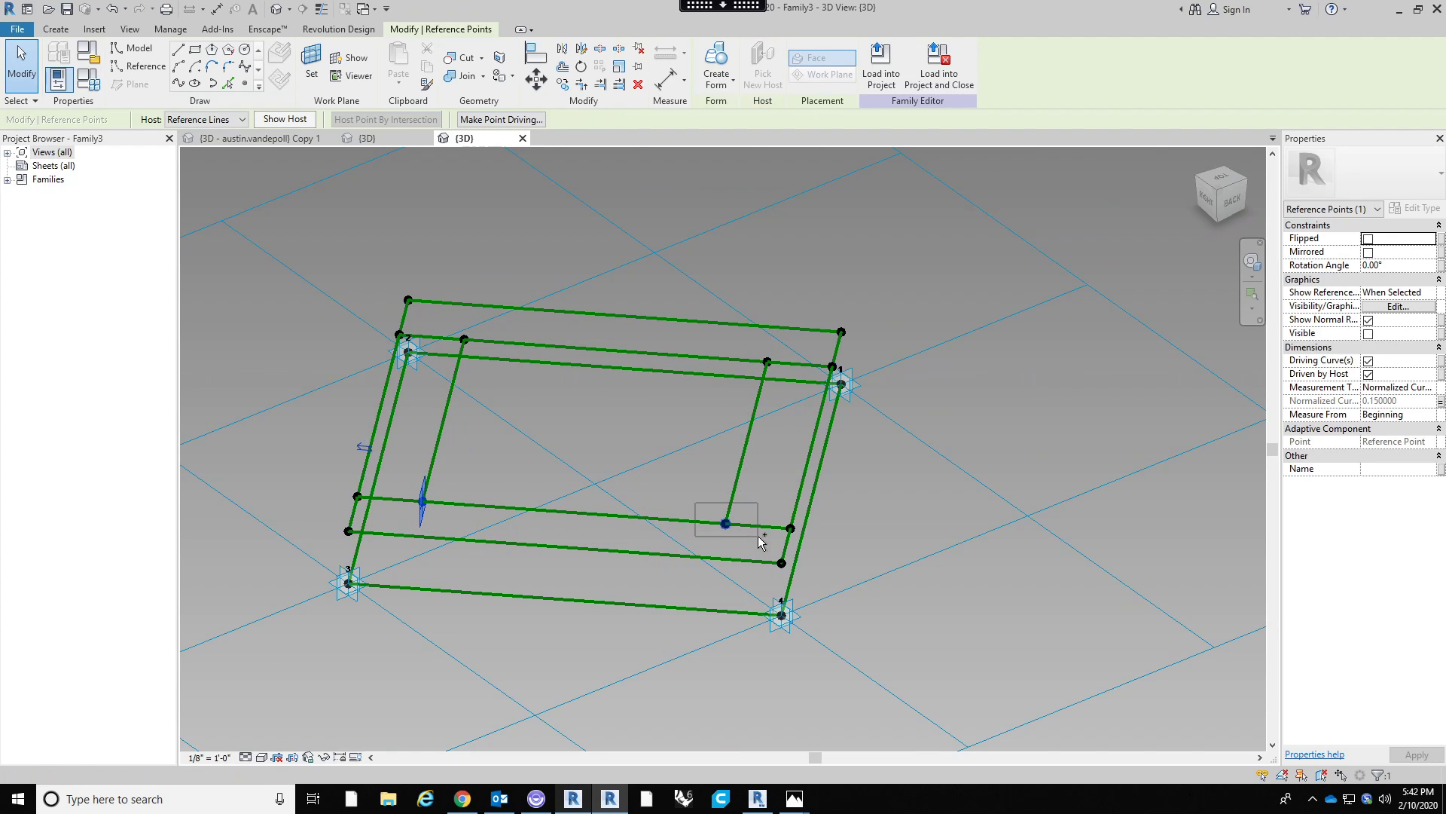
pyautogui.keyDown('ctrl'); pyautogui.click(725, 524); pyautogui.keyUp('ctrl')
pyautogui.click(179, 84)
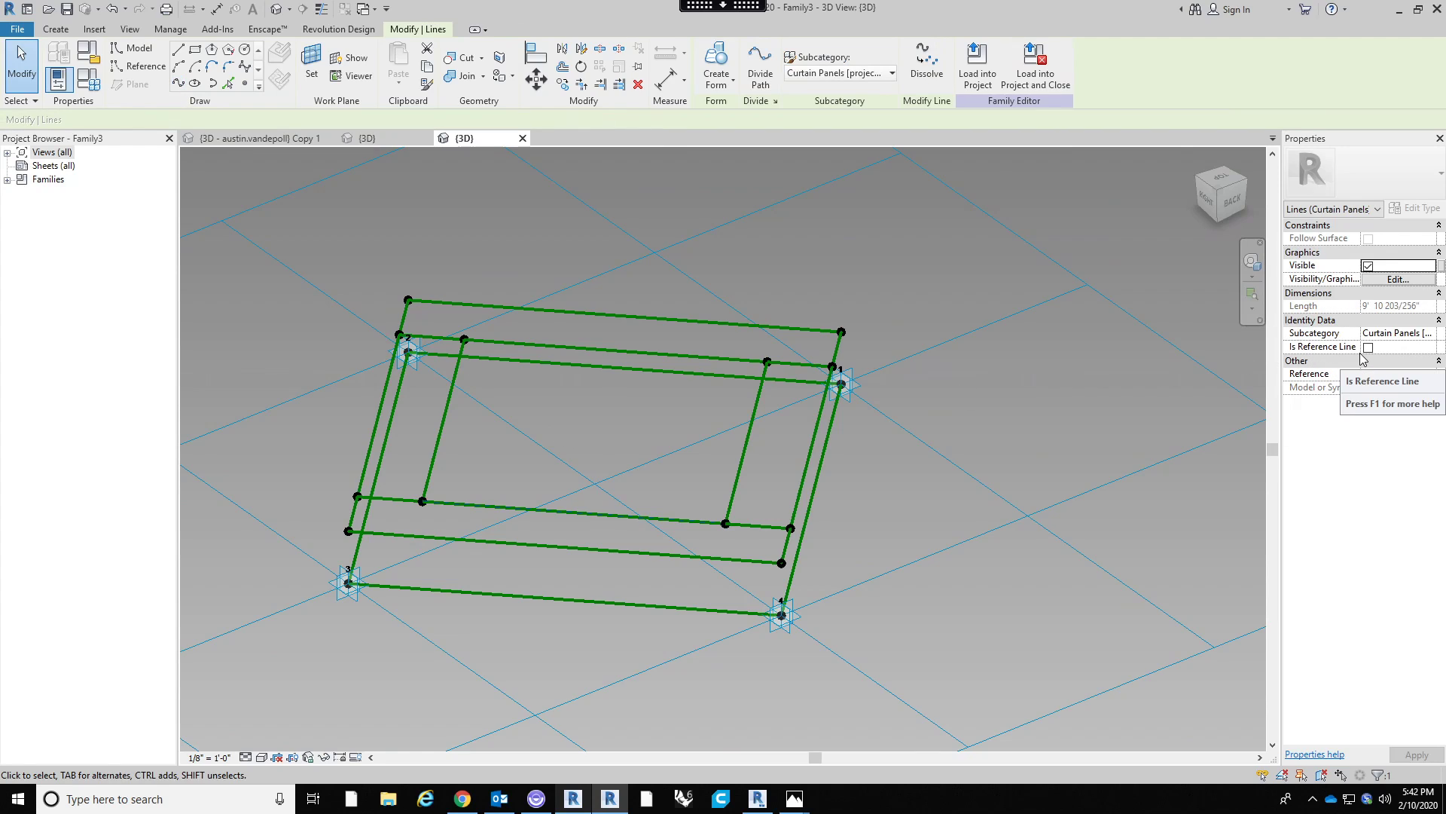
pyautogui.click(1368, 347)
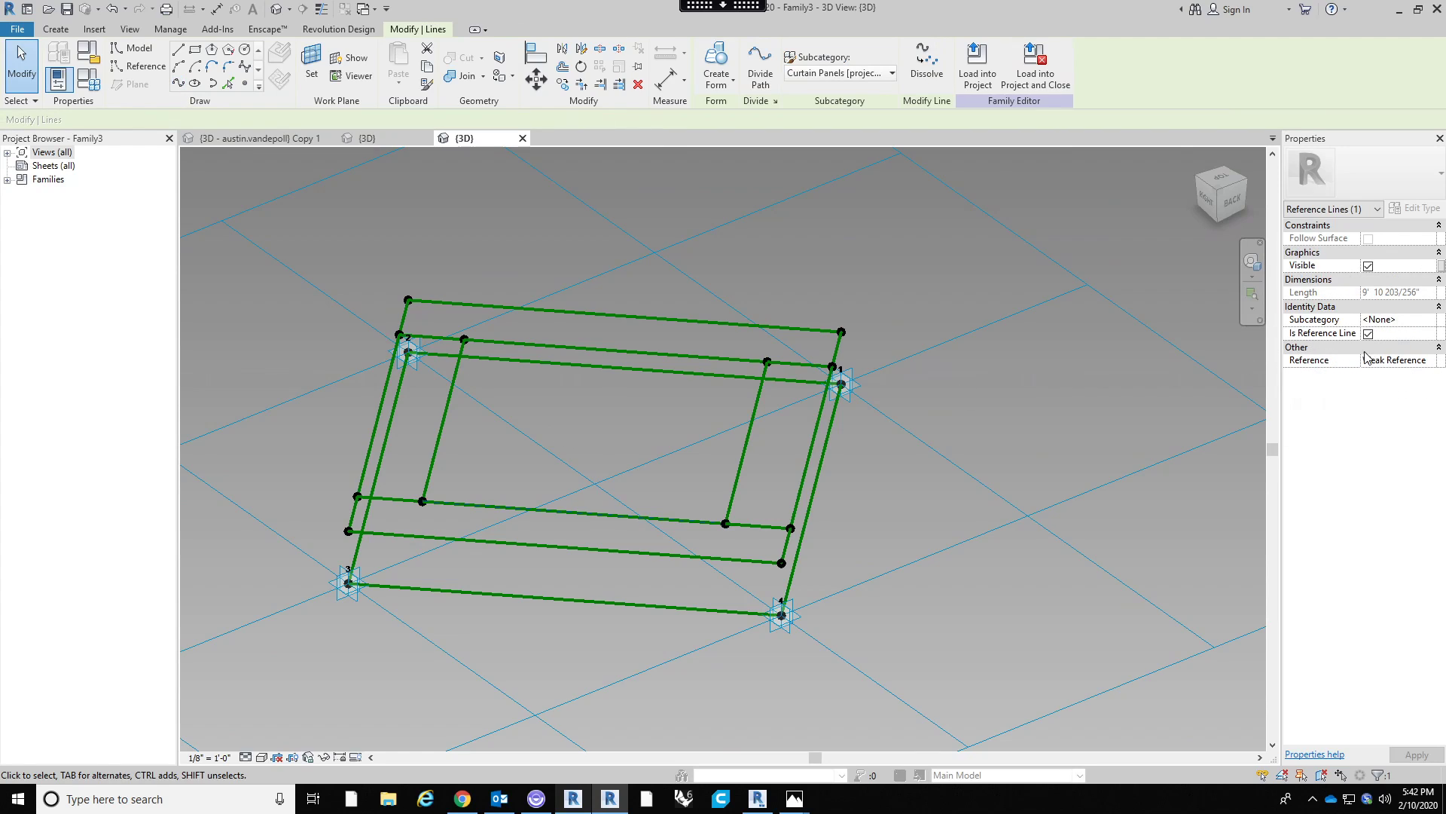
pyautogui.click(809, 273)
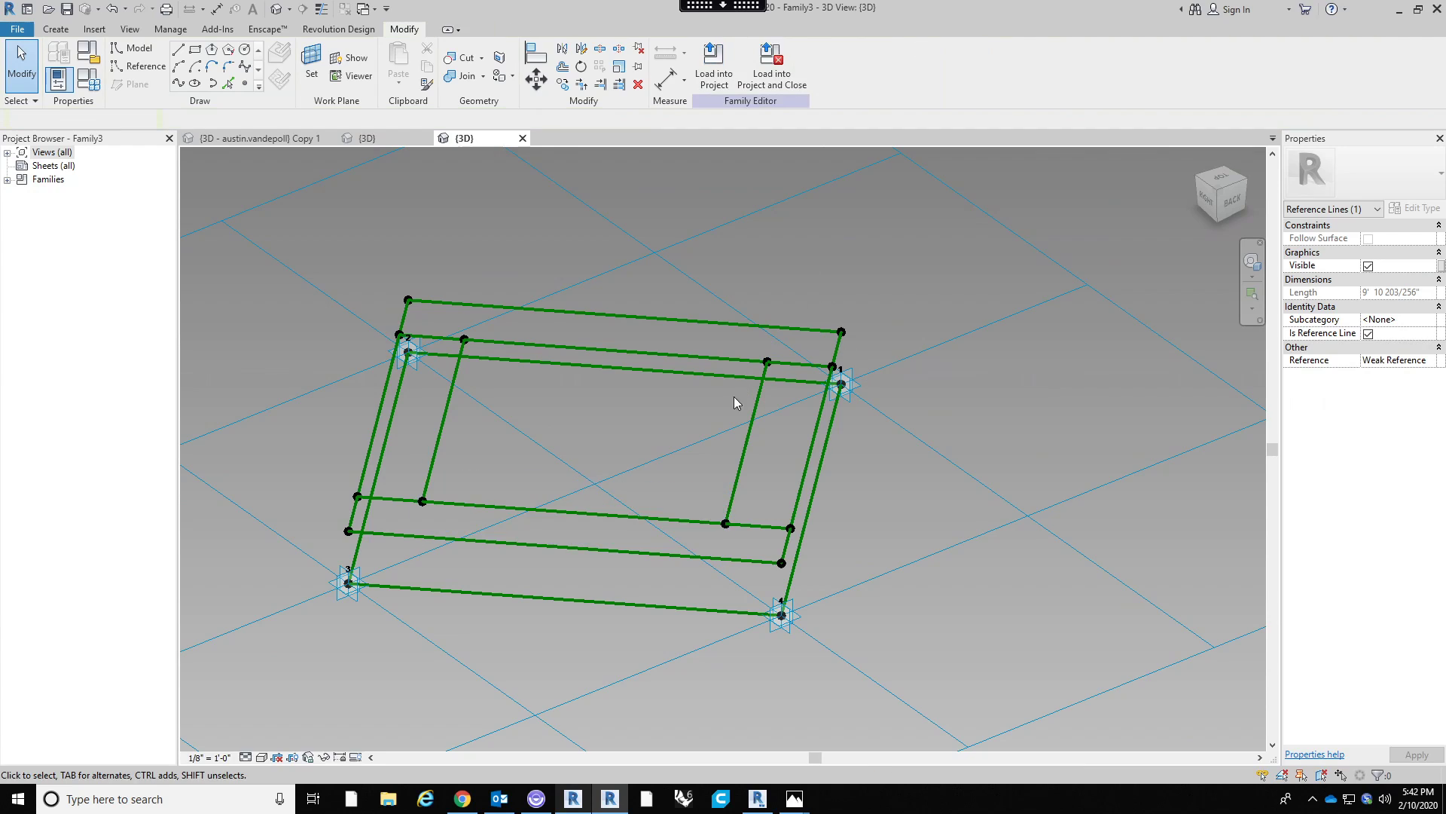
# Create a solid form from the closed loop of four innermost reference lines.
pyautogui.click(744, 461)
pyautogui.keyDown('shift'); pyautogui.moveTo(1032, 475); pyautogui.dragTo(919, 510, button='middle'); pyautogui.keyUp('shift')
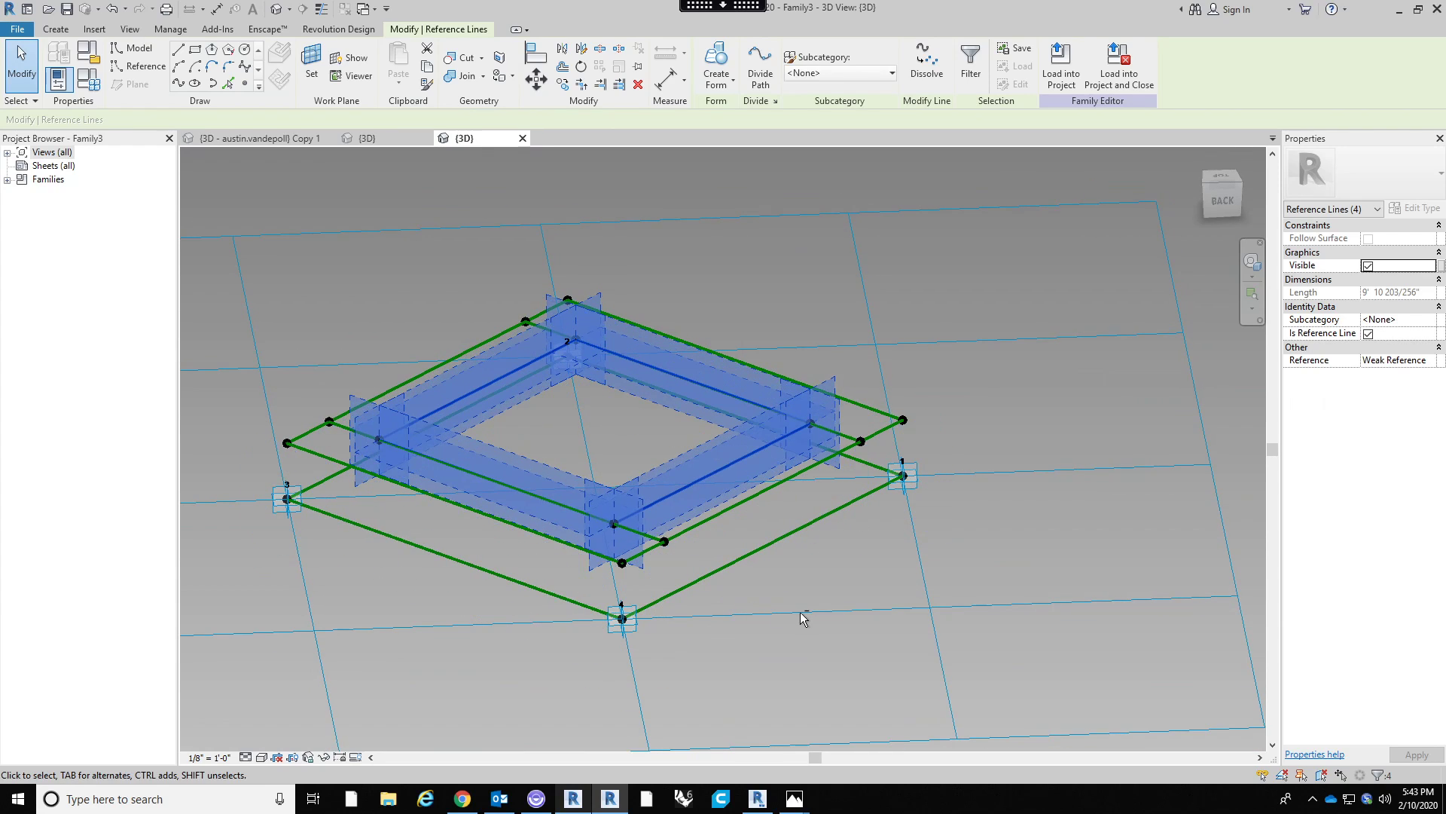
pyautogui.keyDown('shift'); pyautogui.moveTo(806, 618); pyautogui.dragTo(864, 639, button='middle'); pyautogui.keyUp('shift')
pyautogui.keyDown('shift'); pyautogui.moveTo(877, 483); pyautogui.dragTo(944, 354, button='middle'); pyautogui.keyUp('shift')
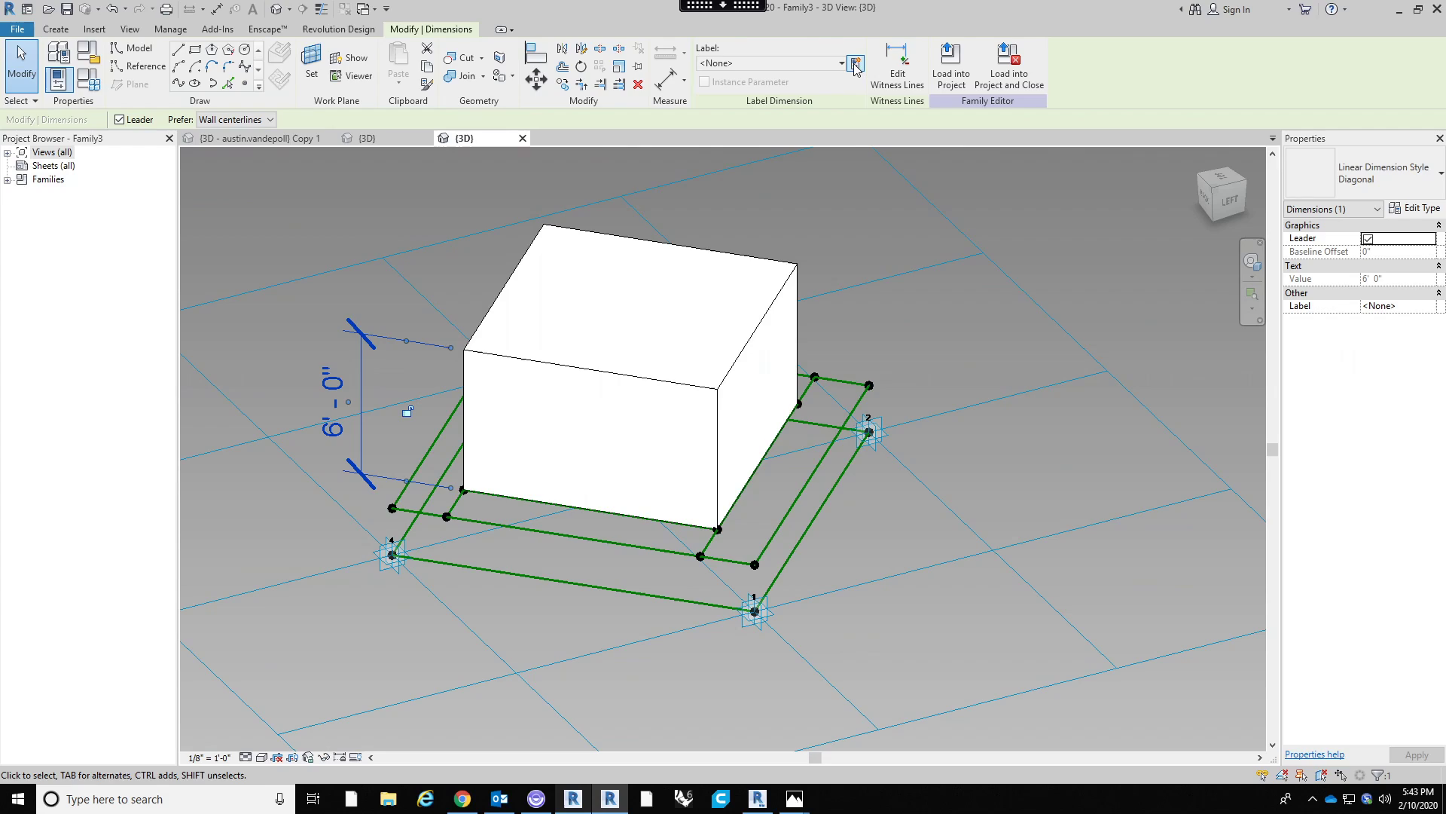
# Label the solid form's height dimension with a new type-based family parameter named Thickness, grouped under Dimensions.
pyautogui.click(856, 63)
pyautogui.write('Thickness')
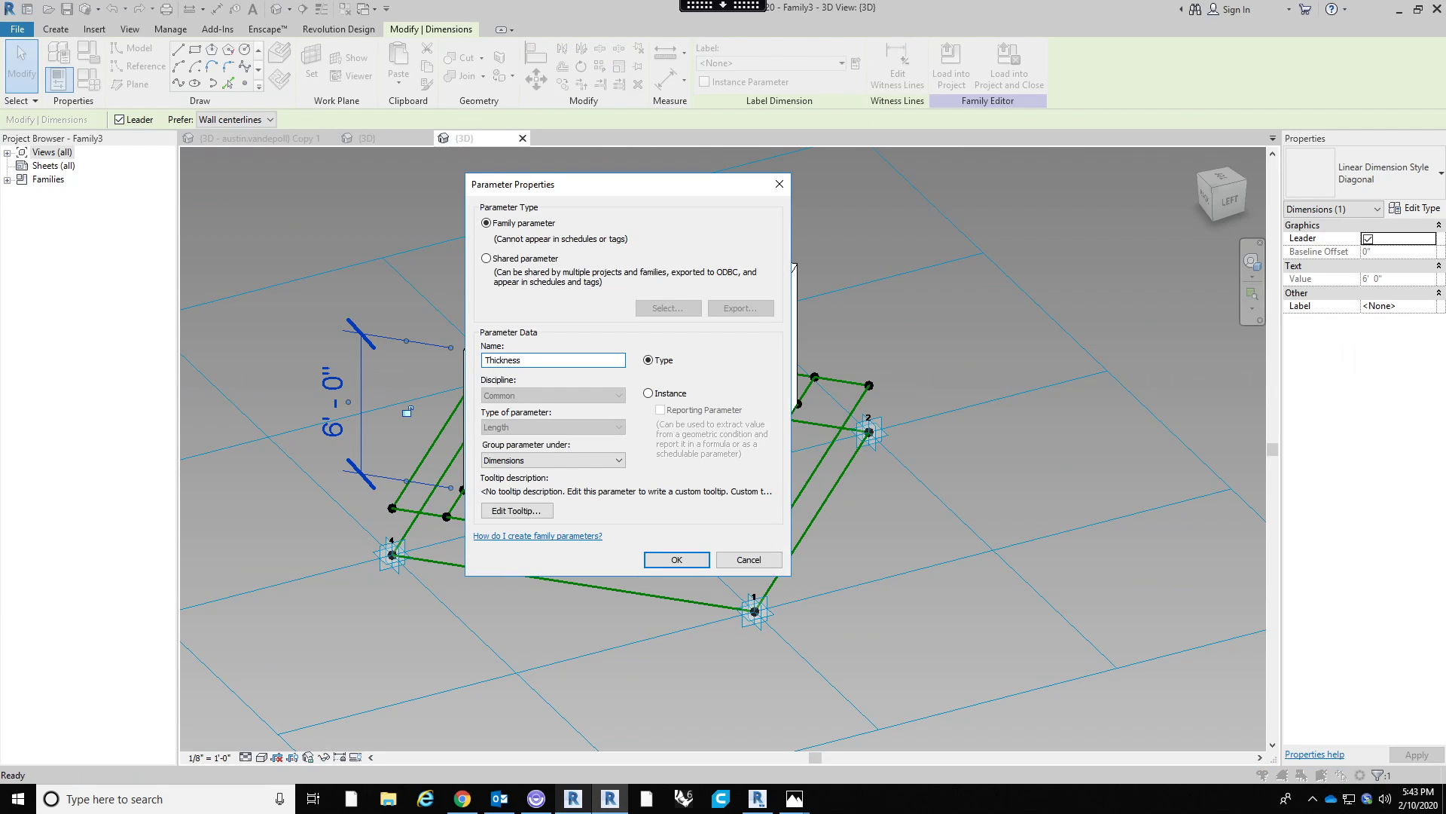
pyautogui.click(677, 559)
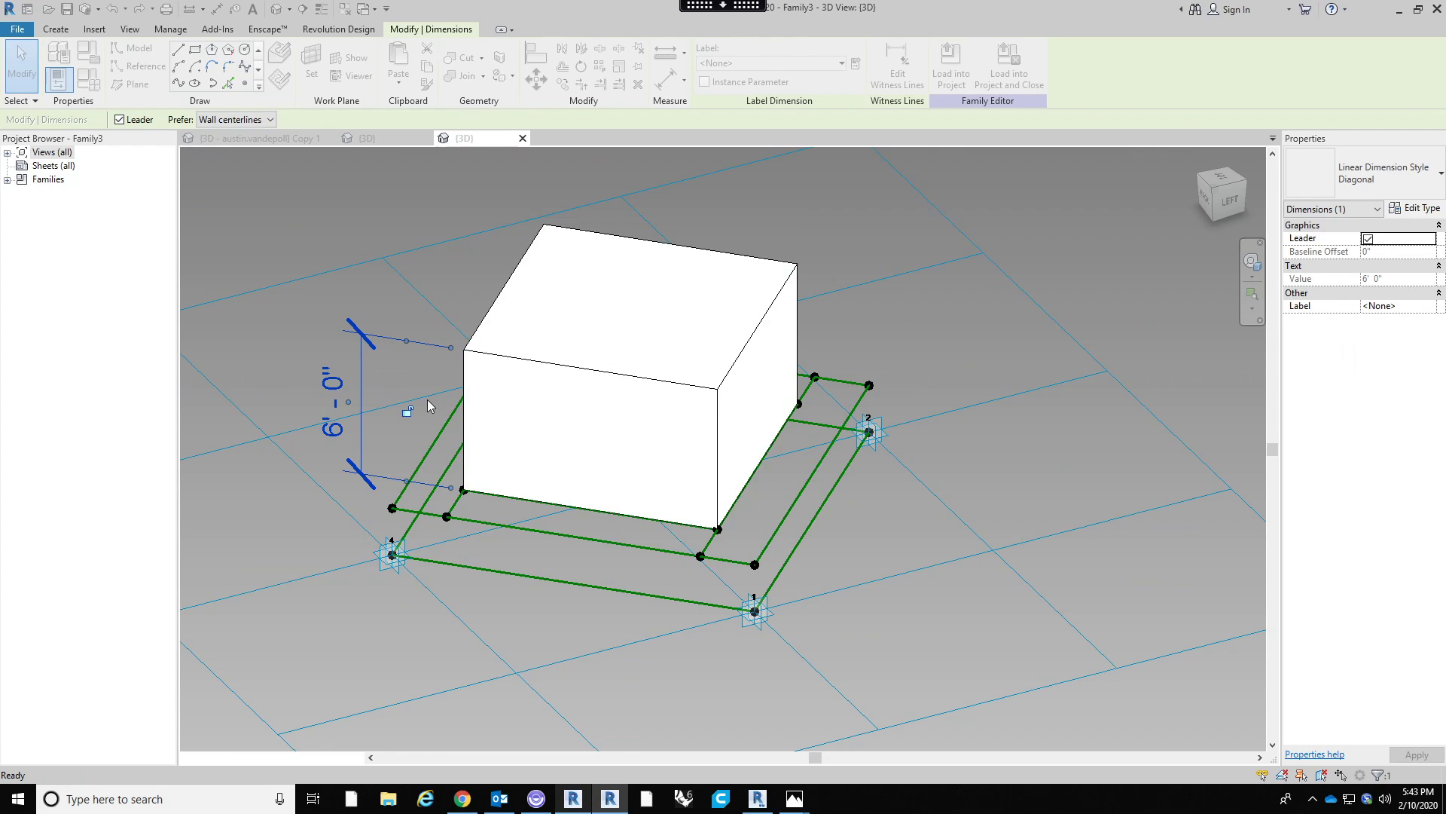
pyautogui.click(310, 277)
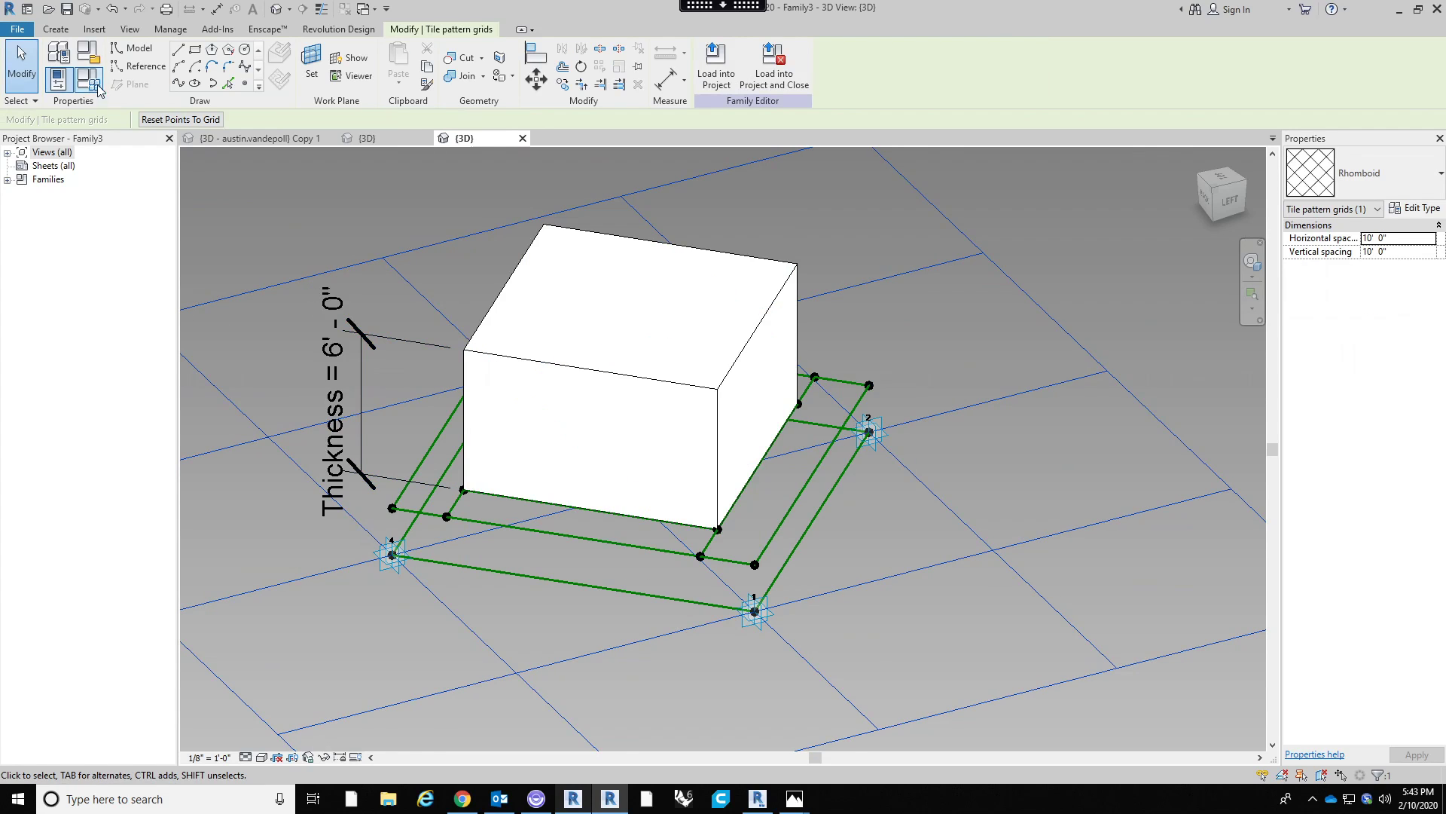
pyautogui.click(278, 234)
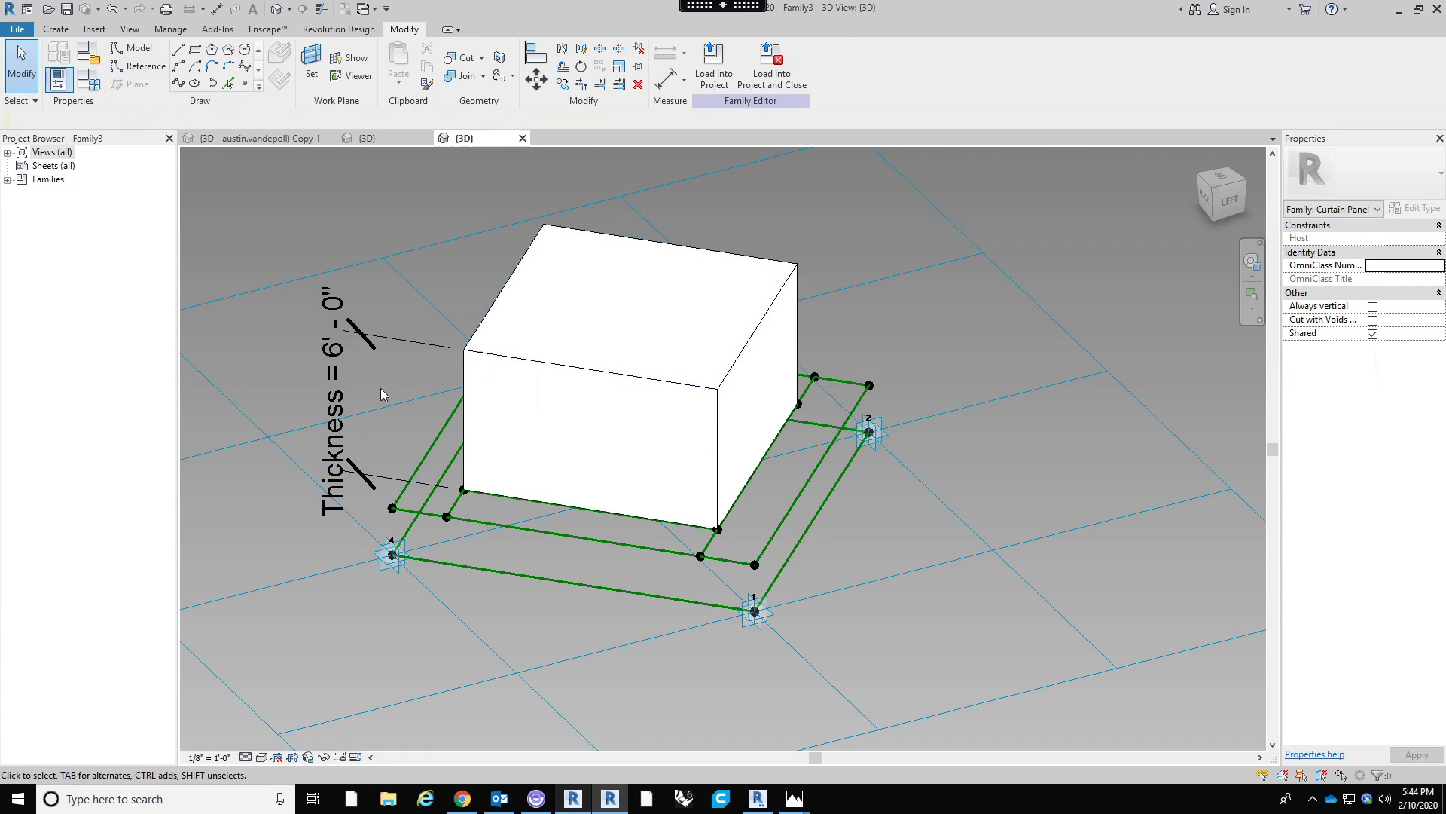
# Set the Thickness family parameter to .25 (0' 3").
pyautogui.click(93, 83)
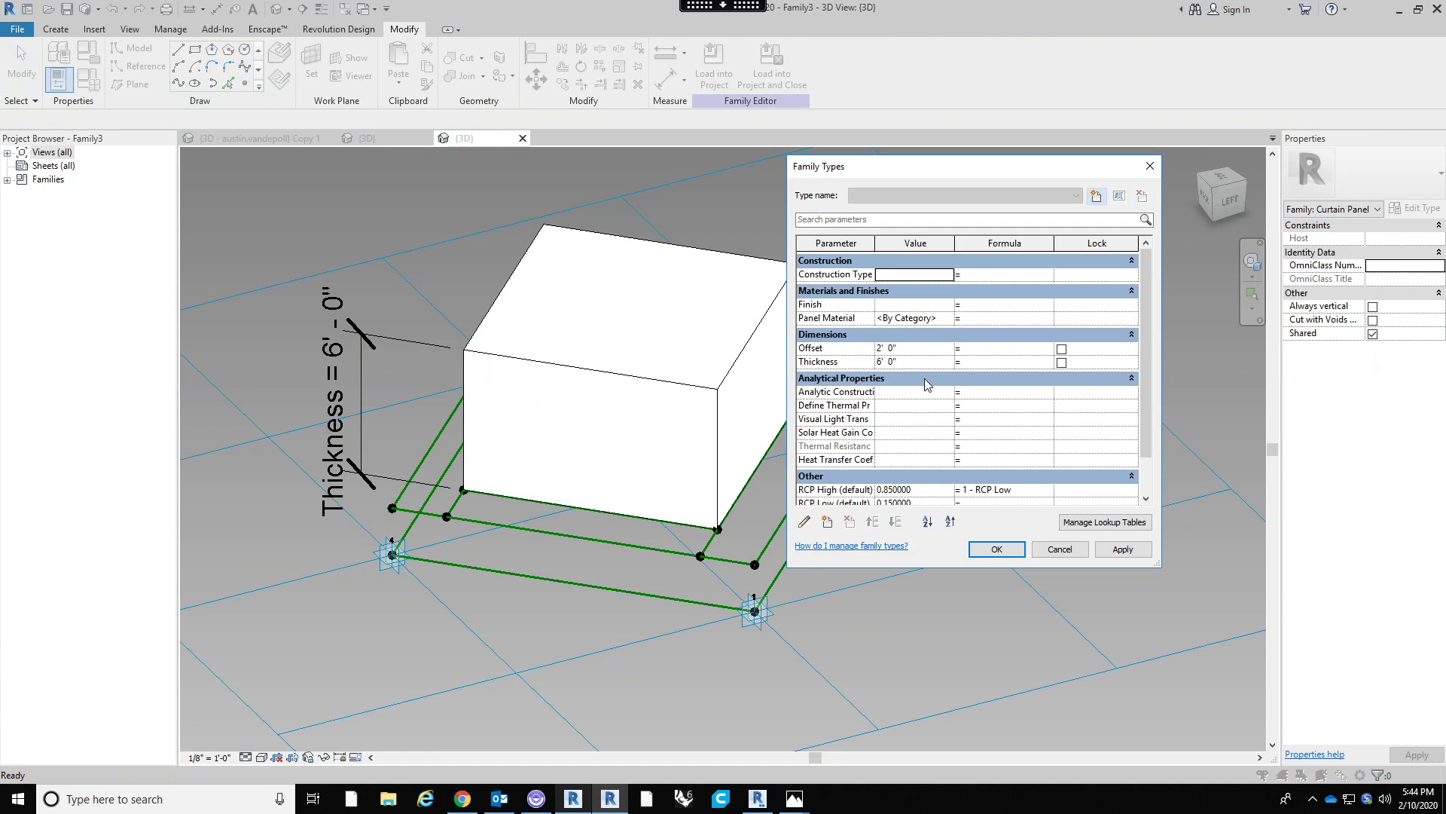
pyautogui.click(921, 363)
pyautogui.write('.25')
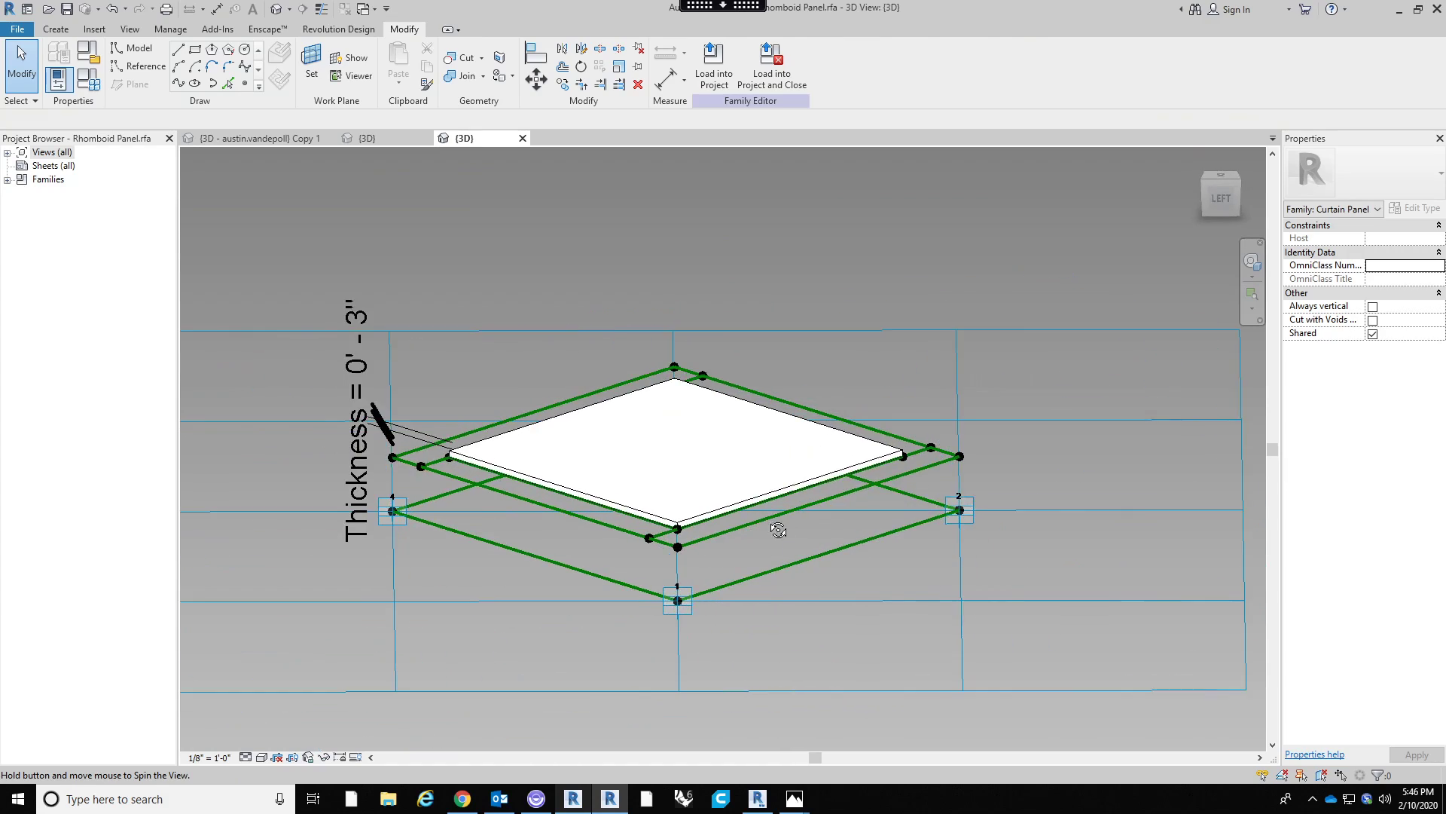
# Connect adaptive point 1 to the nearest corner point of the panel with a spline through points.
pyautogui.keyDown('shift'); pyautogui.moveTo(775, 519); pyautogui.dragTo(666, 574, button='middle'); pyautogui.keyUp('shift')
pyautogui.scroll(1, 666, 574)
pyautogui.click(626, 618)
pyautogui.keyDown('ctrl'); pyautogui.click(683, 531); pyautogui.keyUp('ctrl')
pyautogui.click(179, 85)
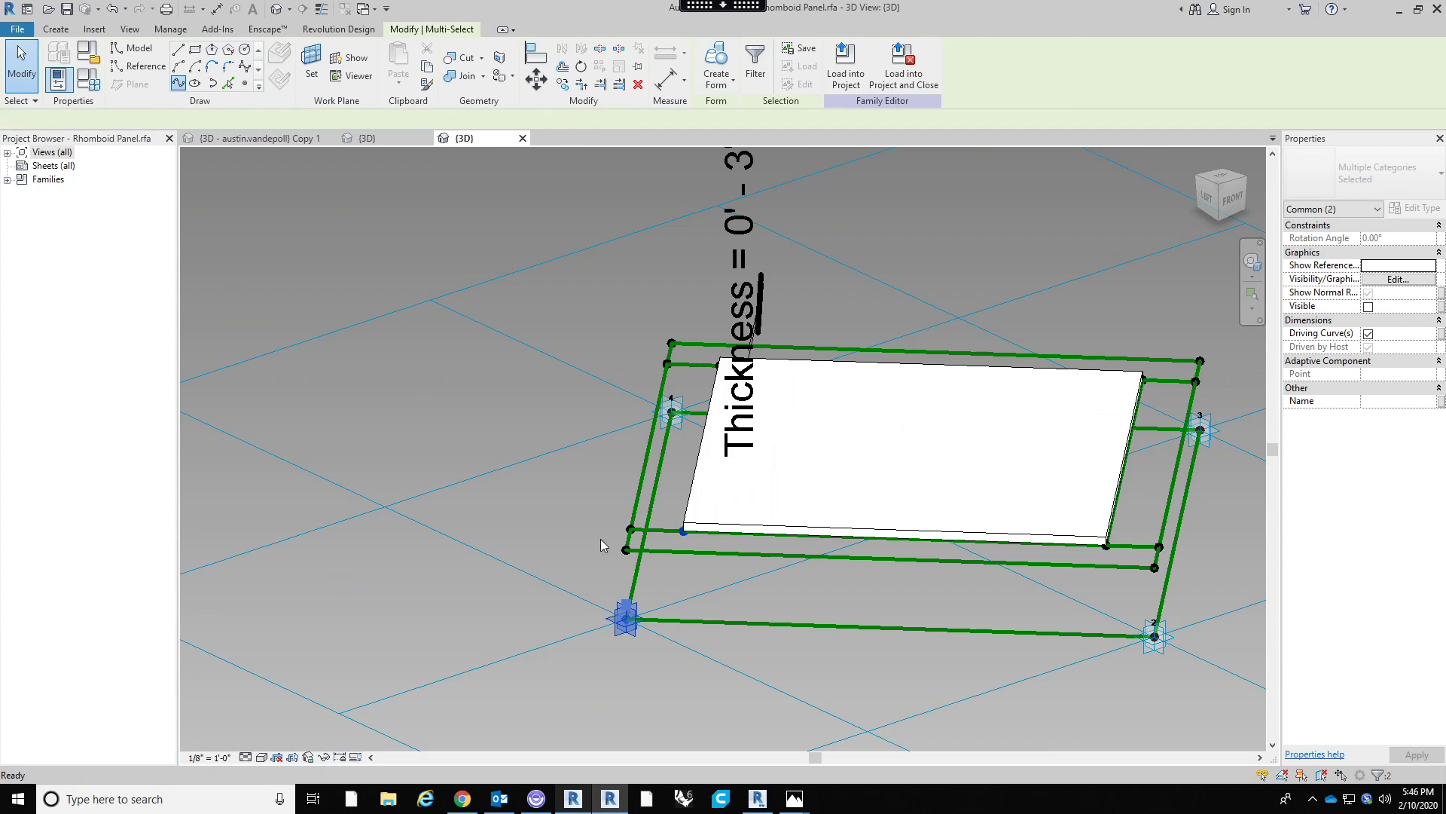
pyautogui.click(568, 531)
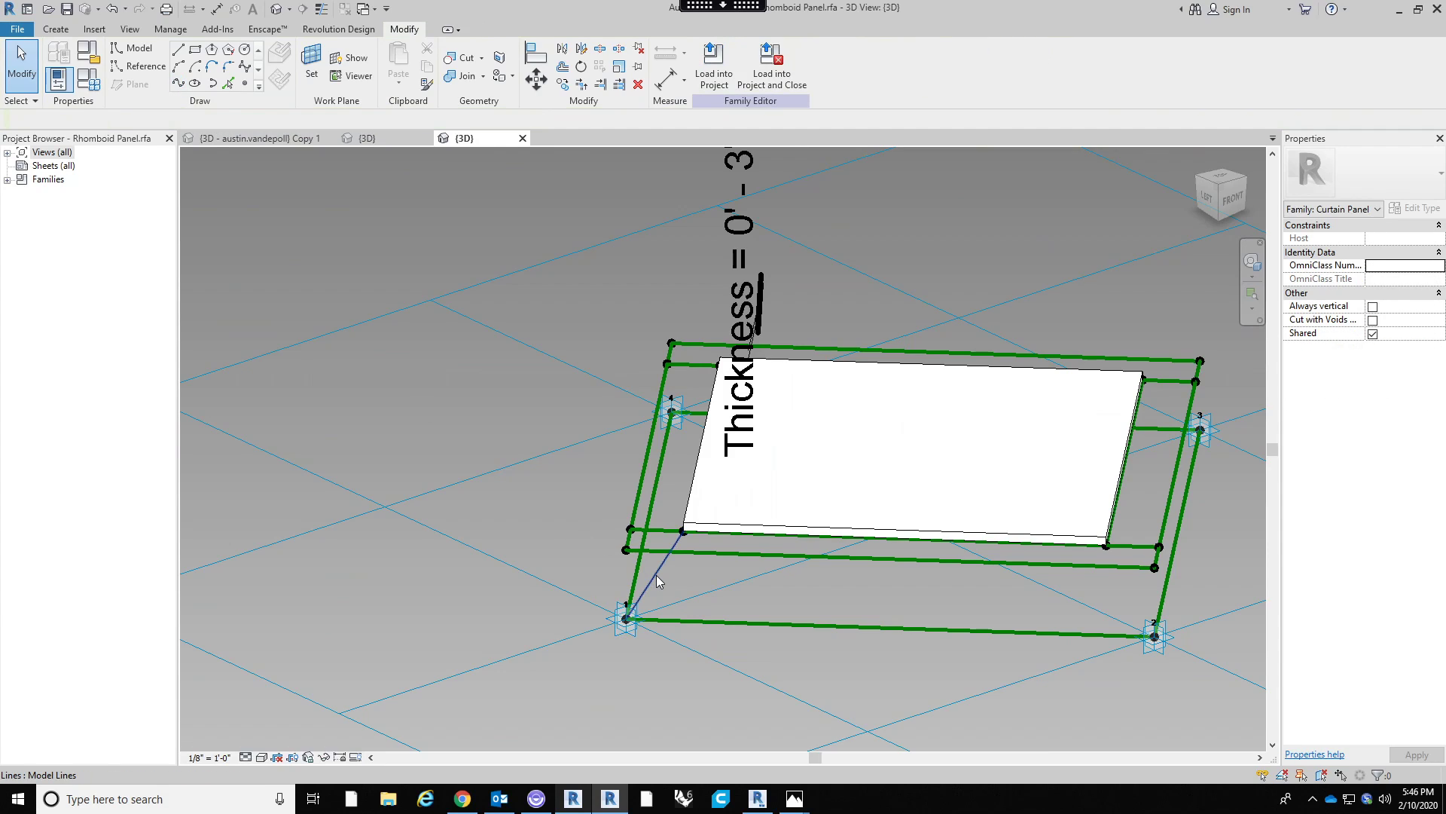
# Draw a circle centred on the point midway along the connecting line at corner 1 and form it into a cylindrical leg.
pyautogui.scroll(5, 657, 576)
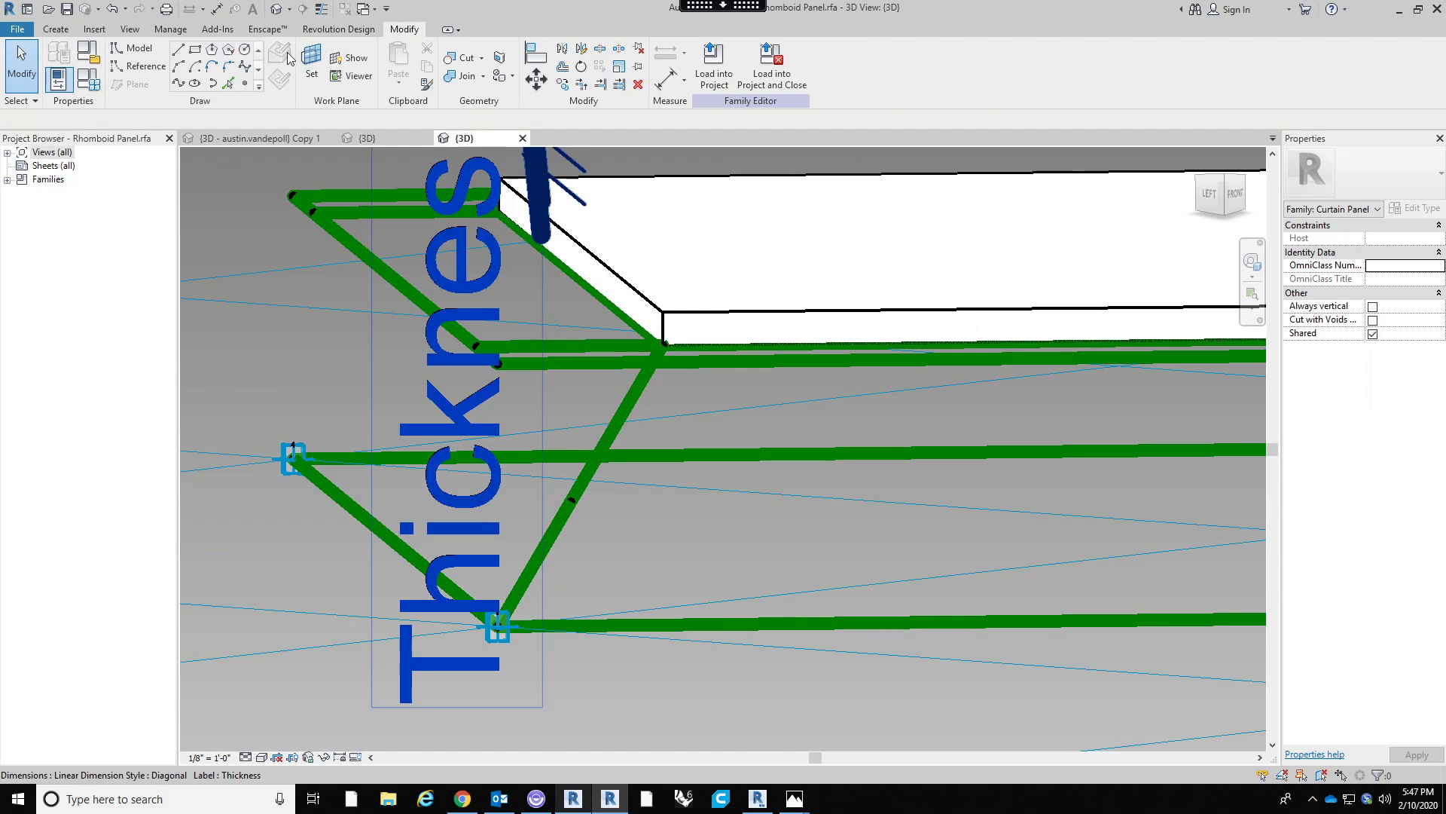
pyautogui.click(245, 49)
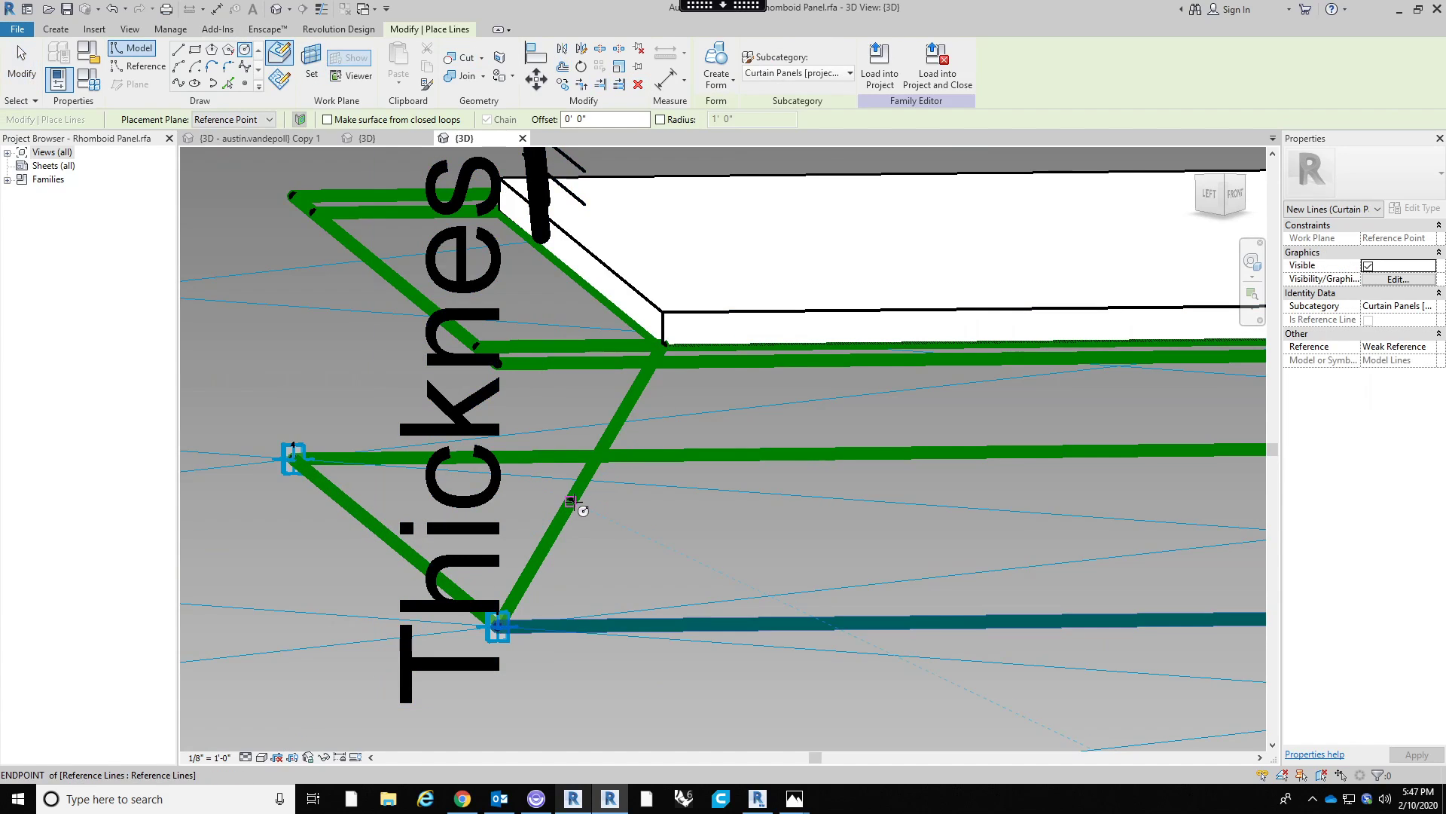
pyautogui.click(571, 500)
pyautogui.click(603, 510)
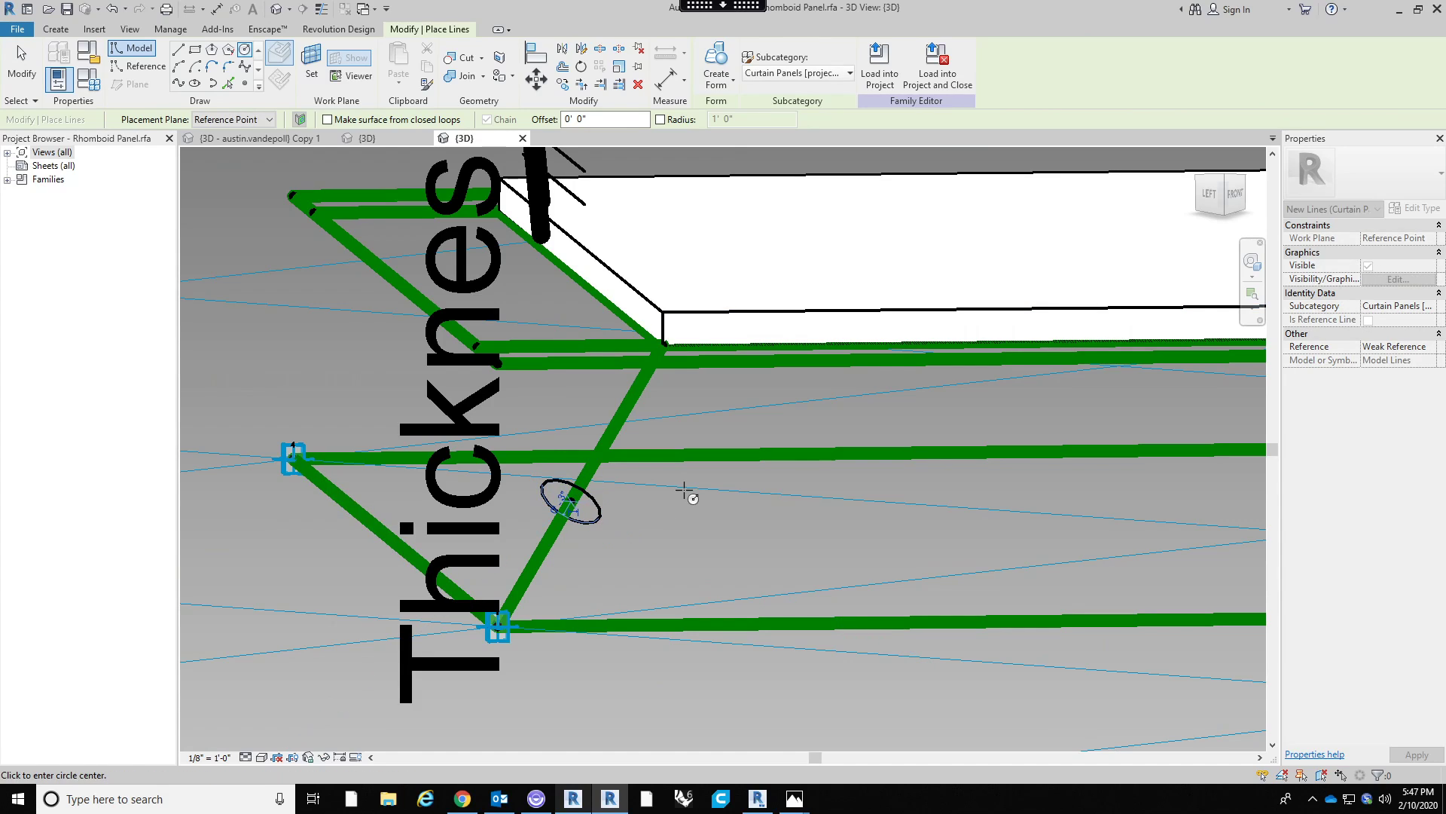
pyautogui.press('Escape')
pyautogui.press('Escape')
pyautogui.click(599, 520)
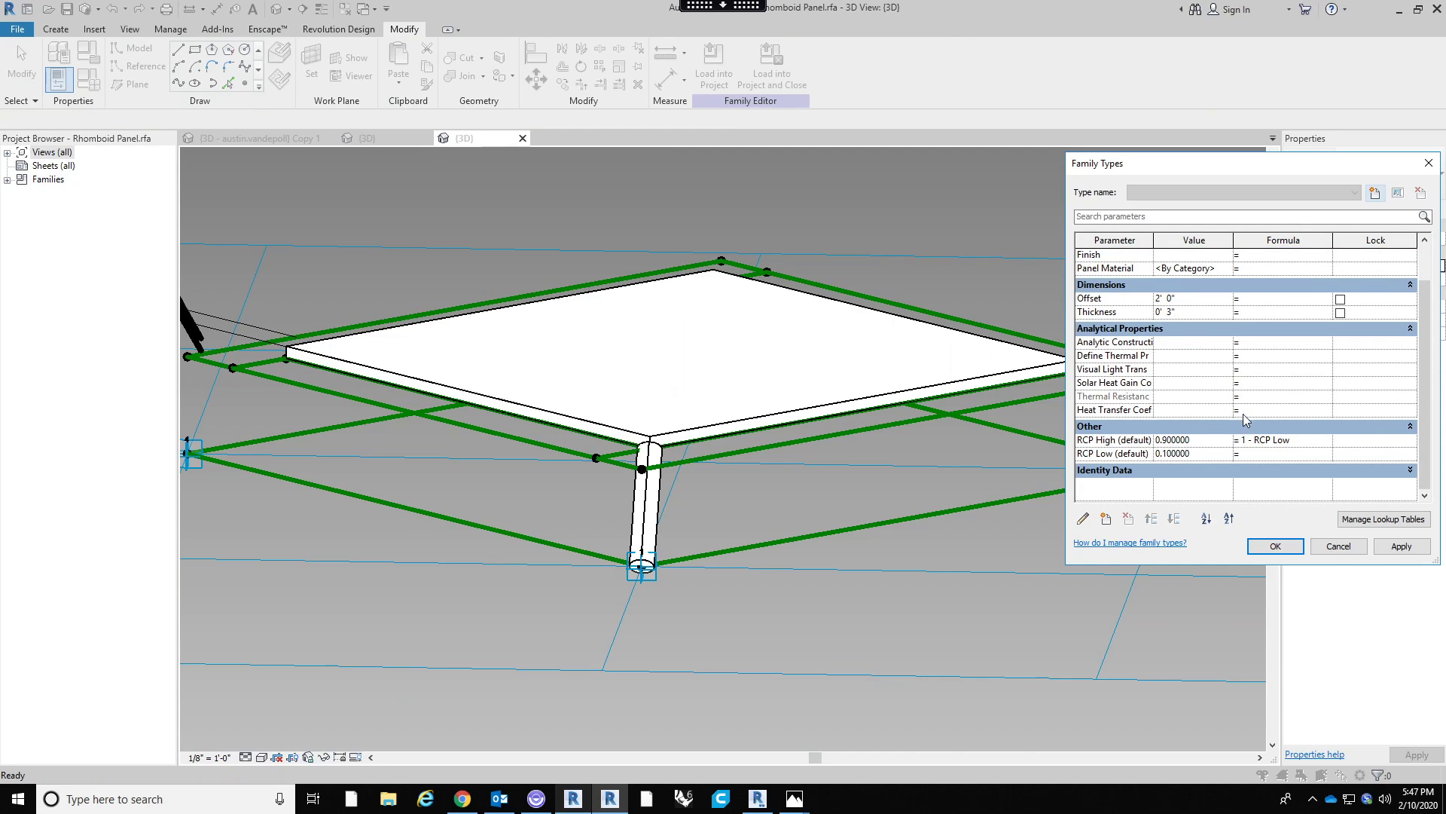
# Change the RCP Low value in the family types and load the Rhomboid Panel family into Project1.rvt.
pyautogui.click(1211, 453)
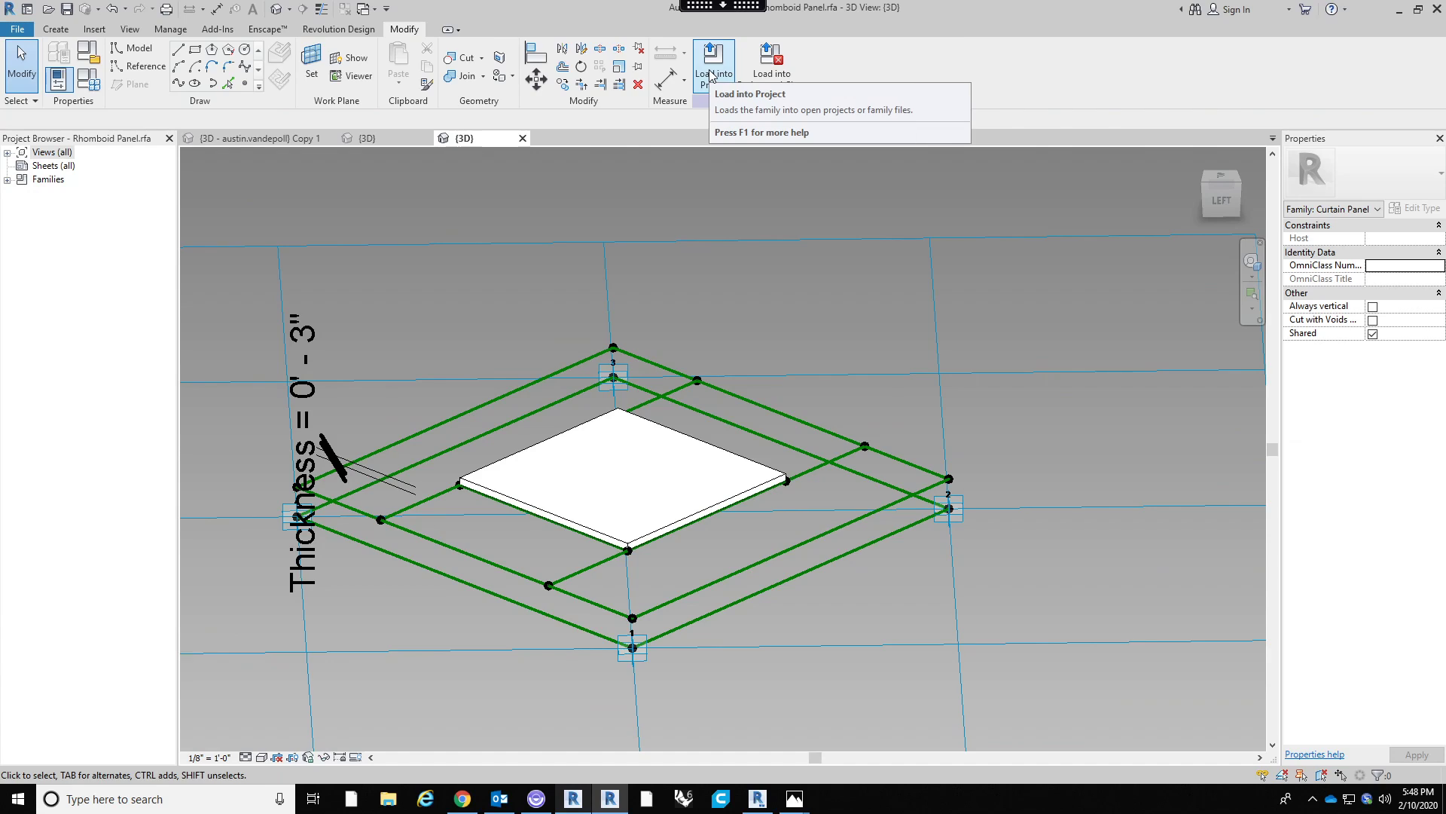
pyautogui.click(714, 68)
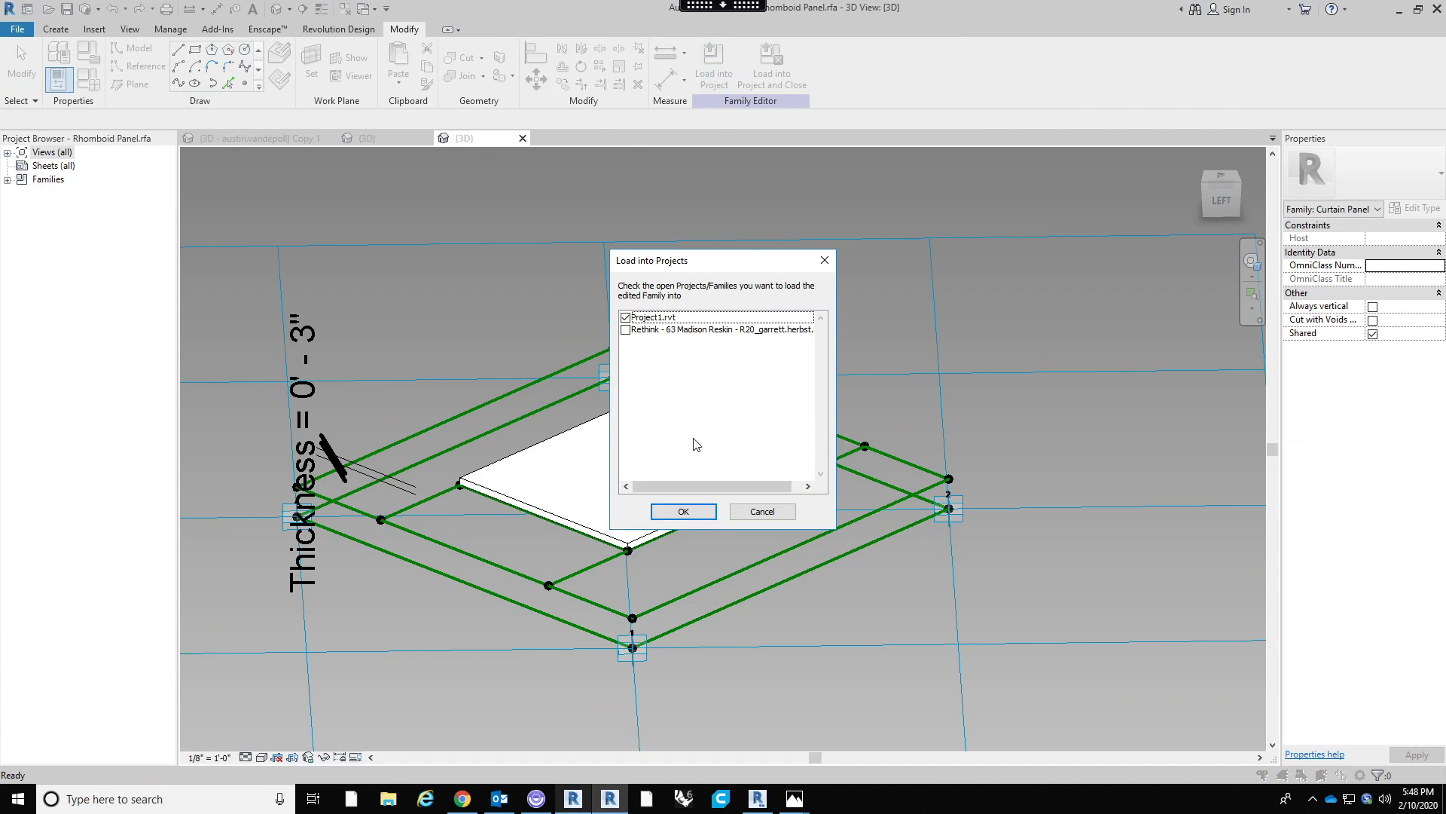
pyautogui.click(684, 510)
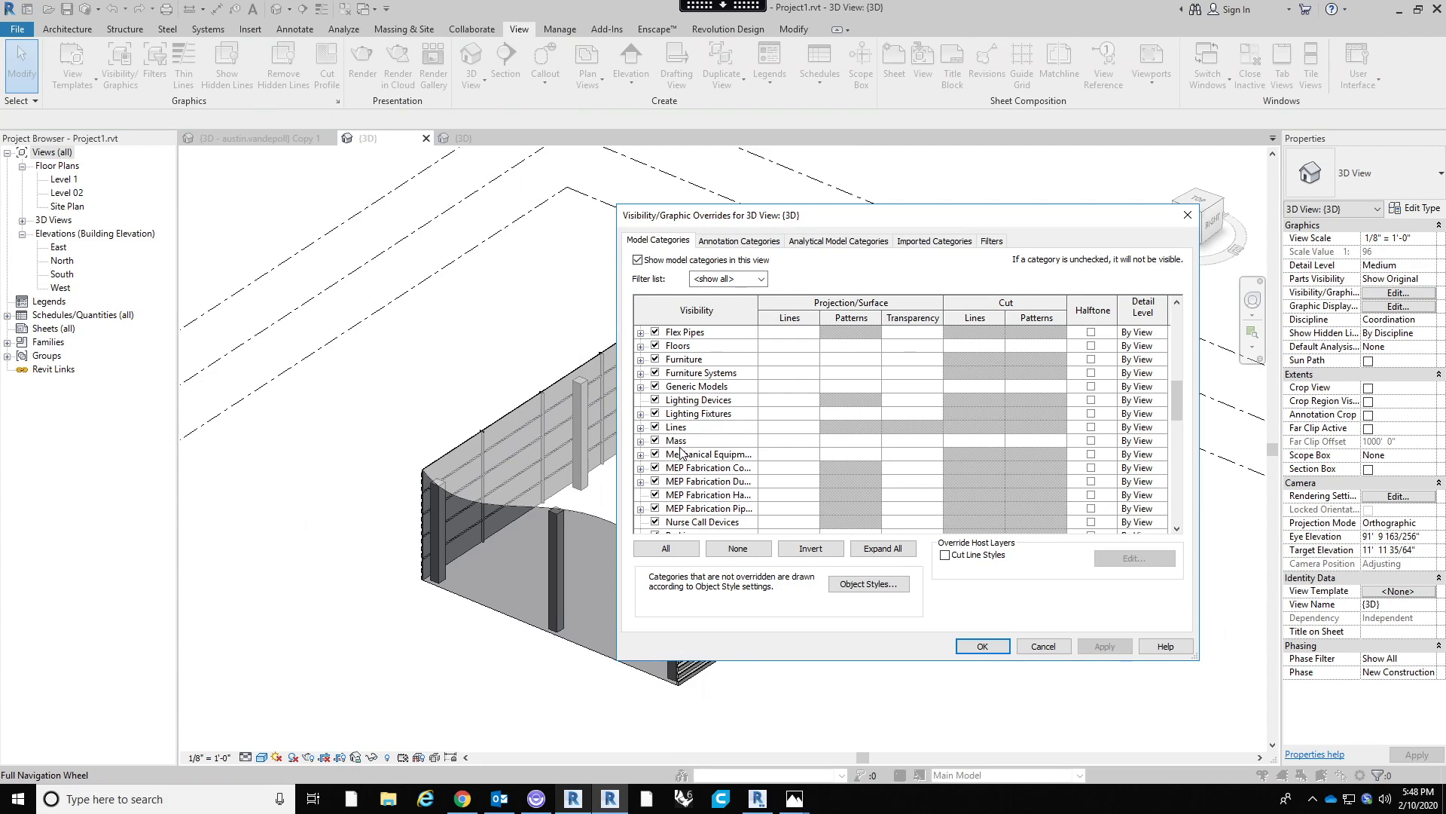
# With masses shown in the 3D view, edit the mass in place and fill its curved top surface with Rhomboid Panel on a 12 by 12 grid.
pyautogui.click(982, 646)
pyautogui.click(807, 319)
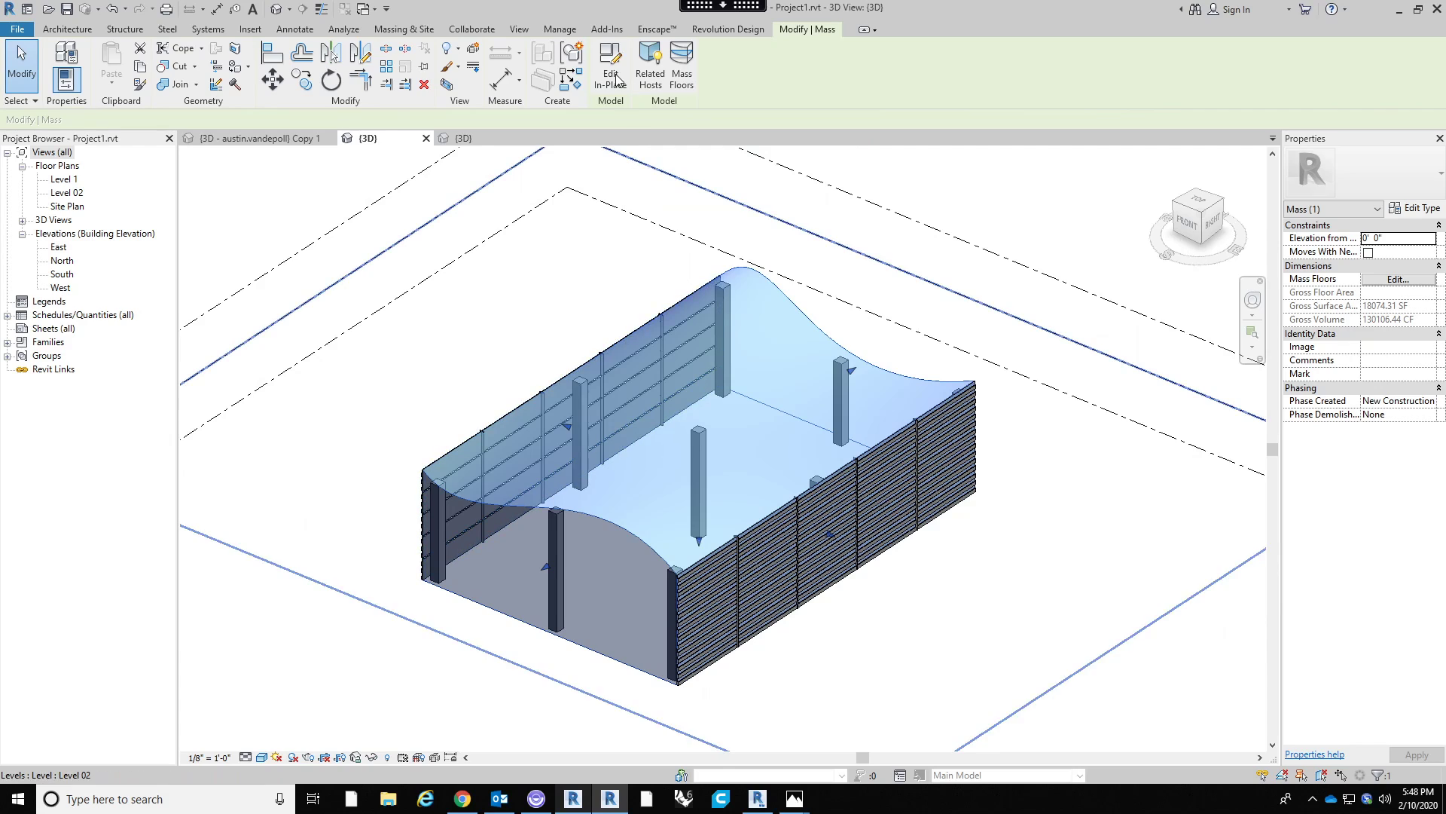
pyautogui.click(608, 67)
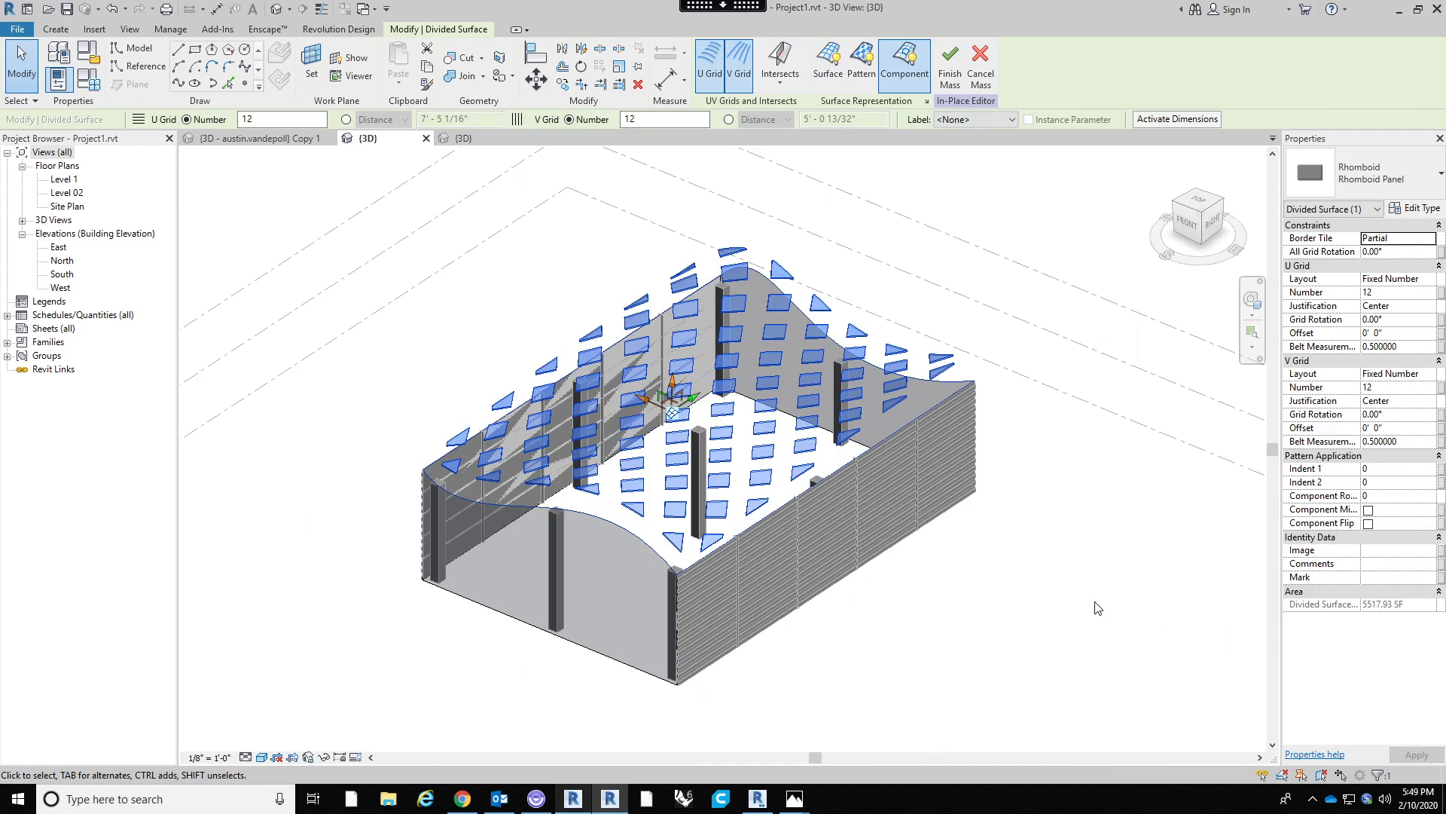
pyautogui.keyDown('shift'); pyautogui.moveTo(1098, 608); pyautogui.dragTo(1081, 586, button='middle'); pyautogui.keyUp('shift')
pyautogui.scroll(3, 676, 527)
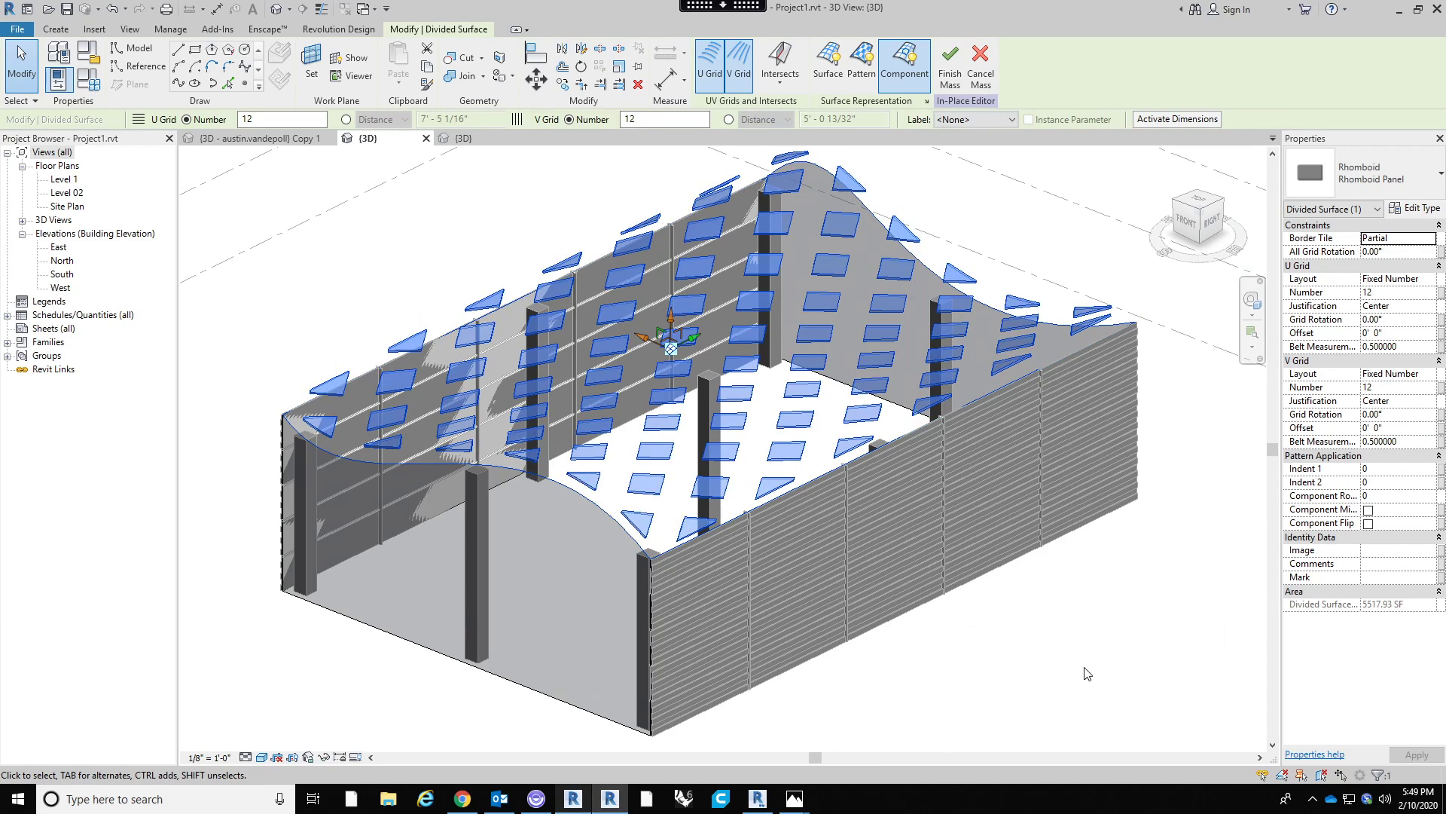
pyautogui.press('Escape')
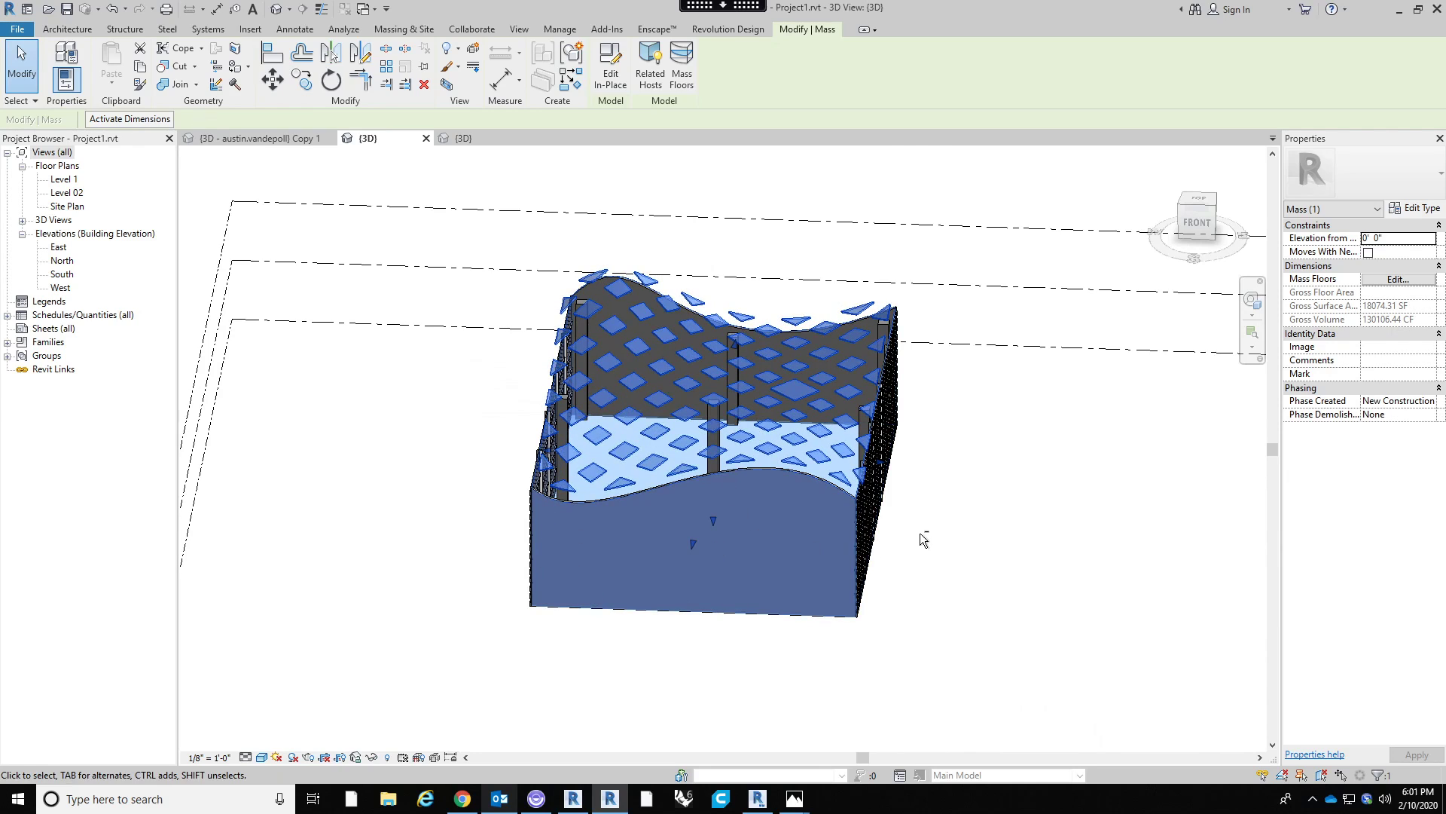
# Create a floor by face from the mass floor at the base of the building.
pyautogui.keyDown('shift'); pyautogui.moveTo(889, 541); pyautogui.dragTo(783, 537, button='middle'); pyautogui.keyUp('shift')
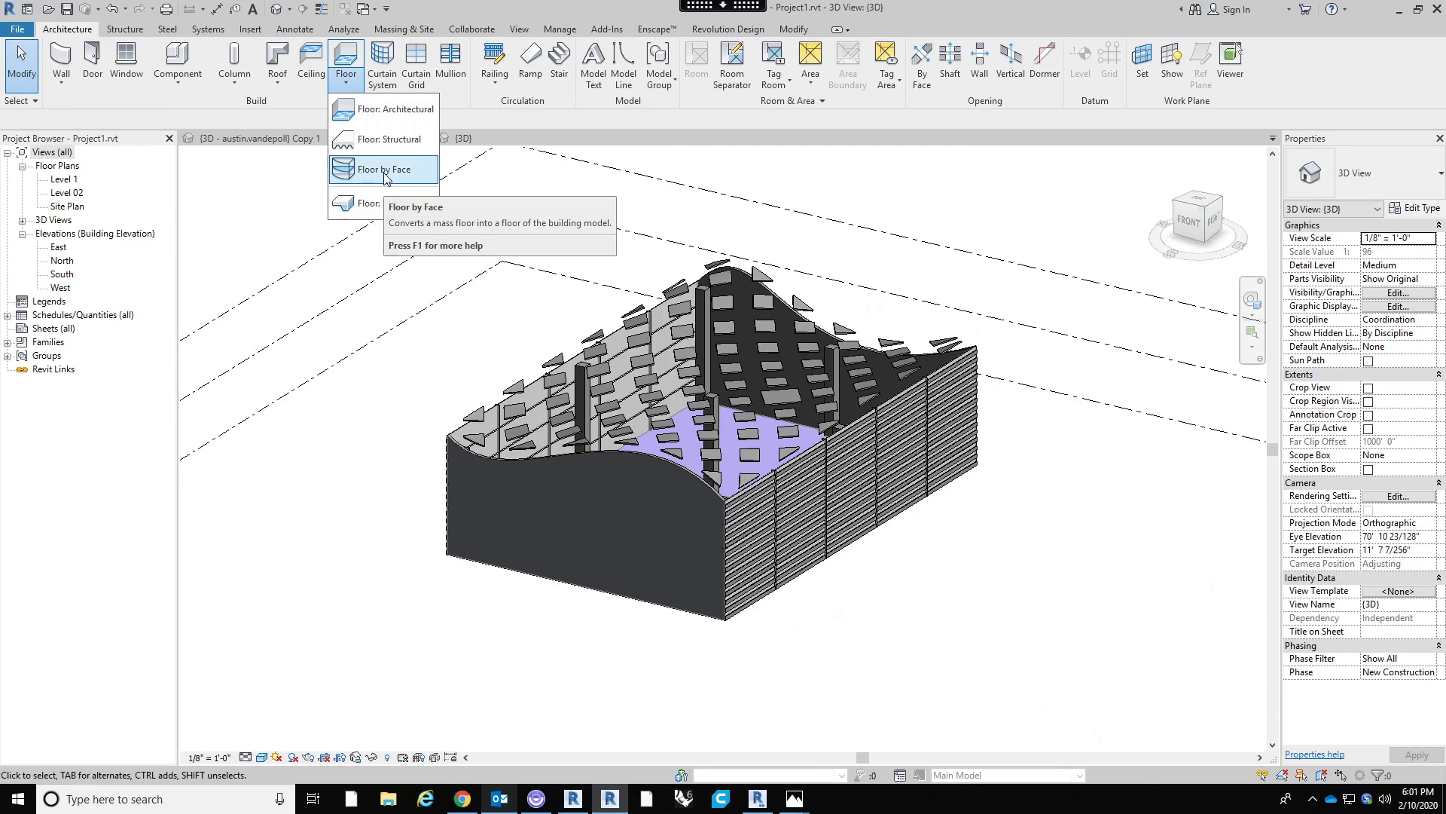
pyautogui.click(388, 183)
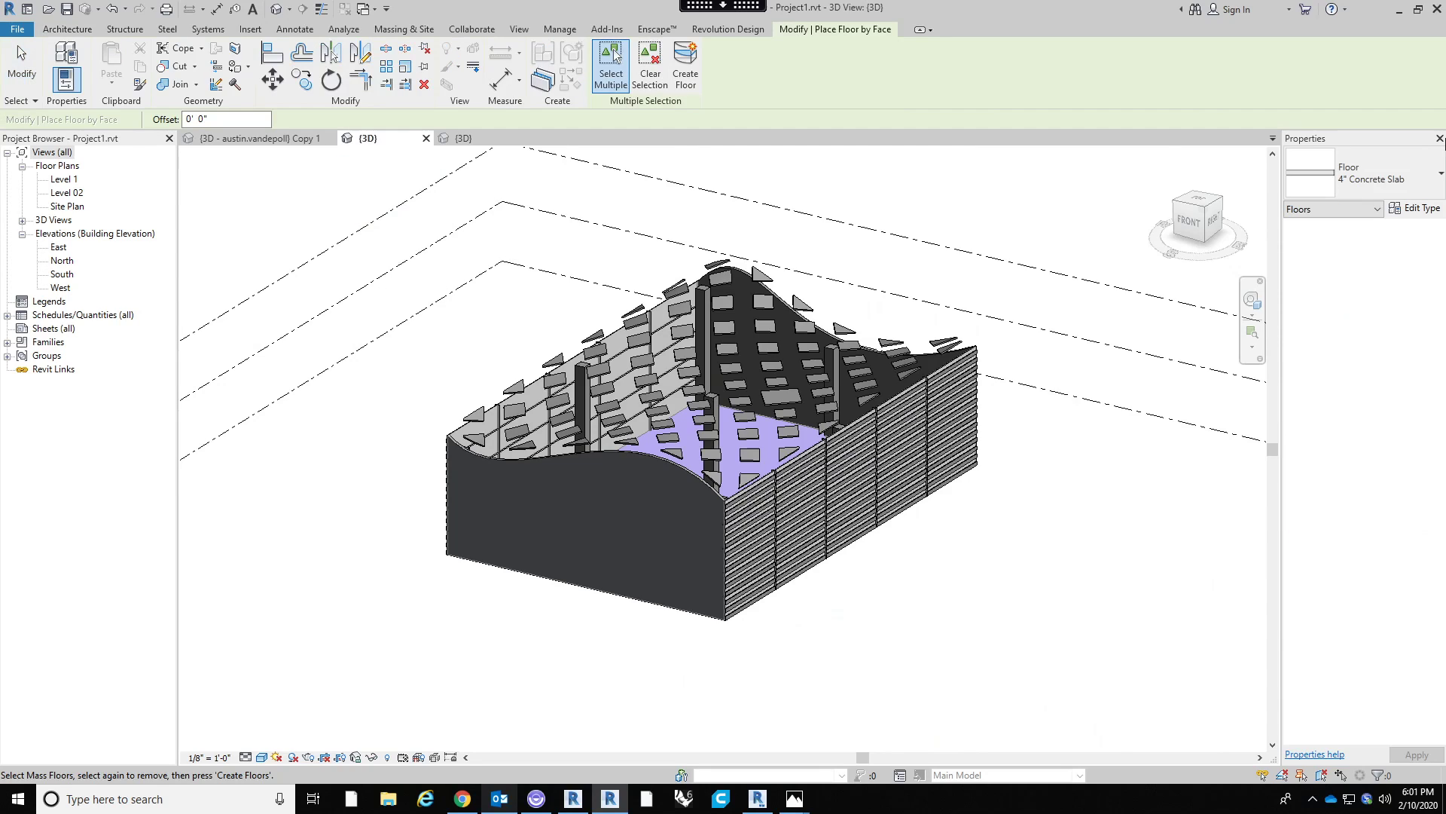
pyautogui.click(1400, 173)
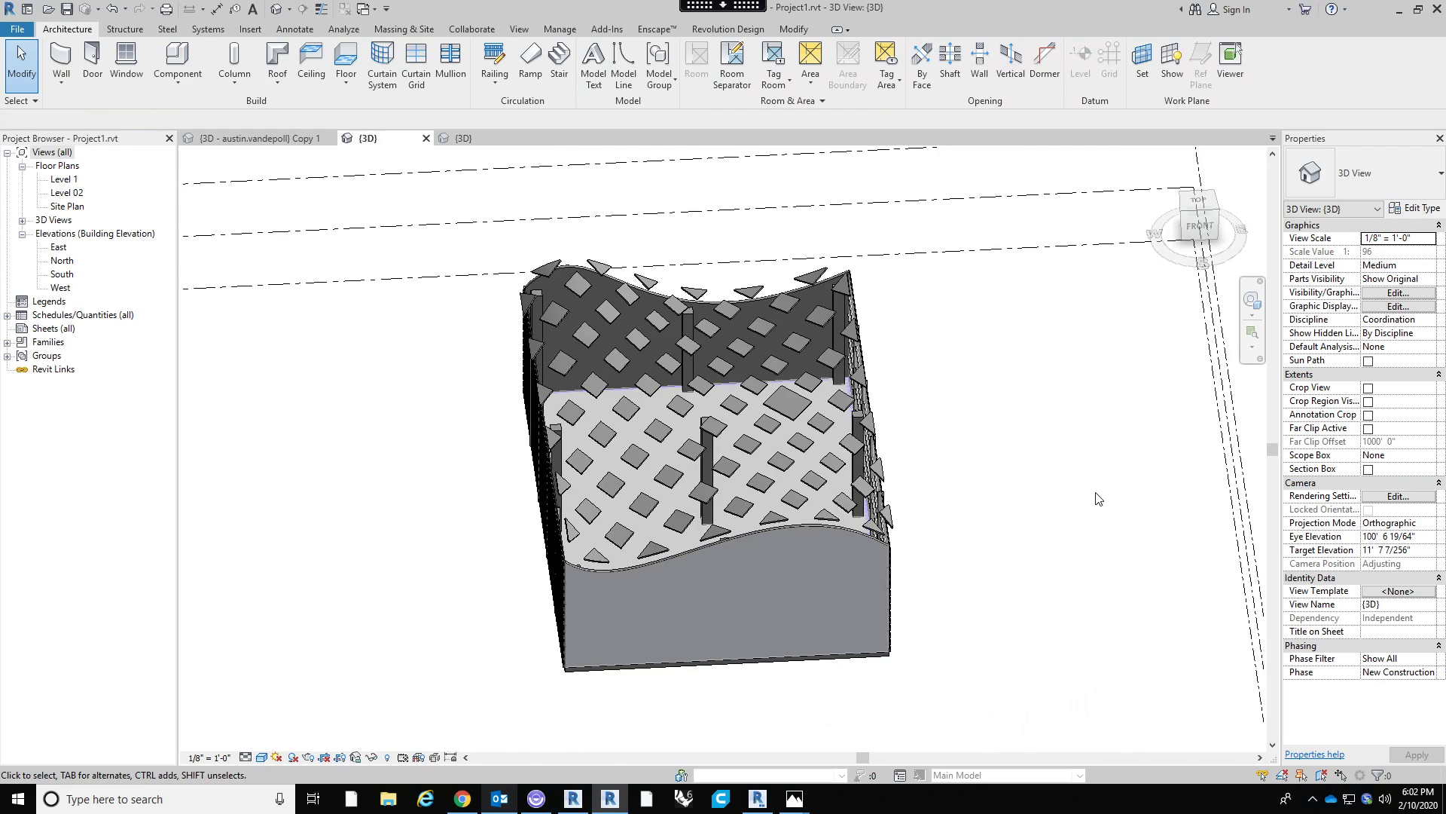
pyautogui.keyDown('shift'); pyautogui.moveTo(1099, 498); pyautogui.dragTo(1002, 482, button='middle'); pyautogui.keyUp('shift')
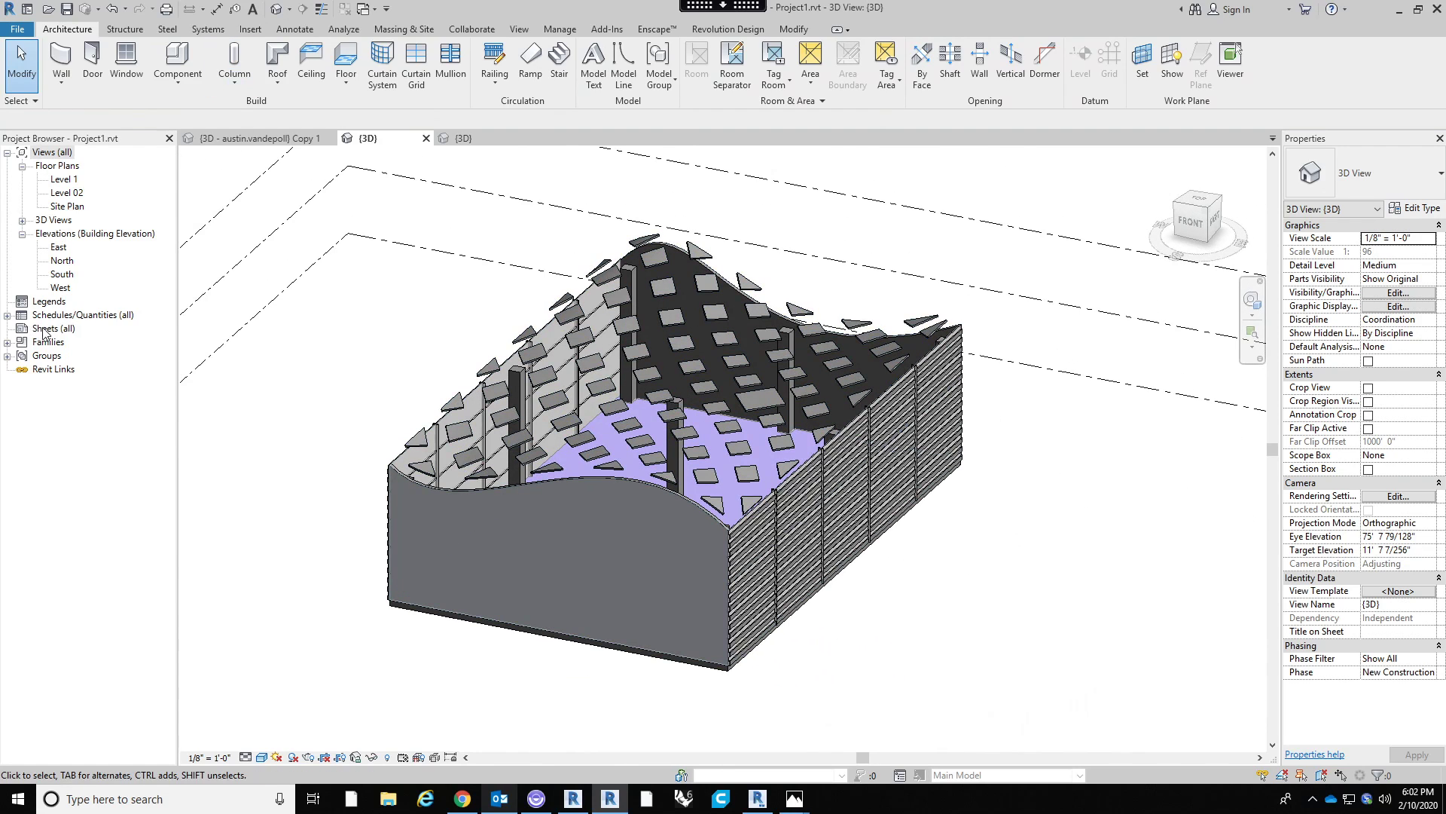
# Create a new sheet using the B 11 x 17 Horizontal title block.
pyautogui.click(520, 29)
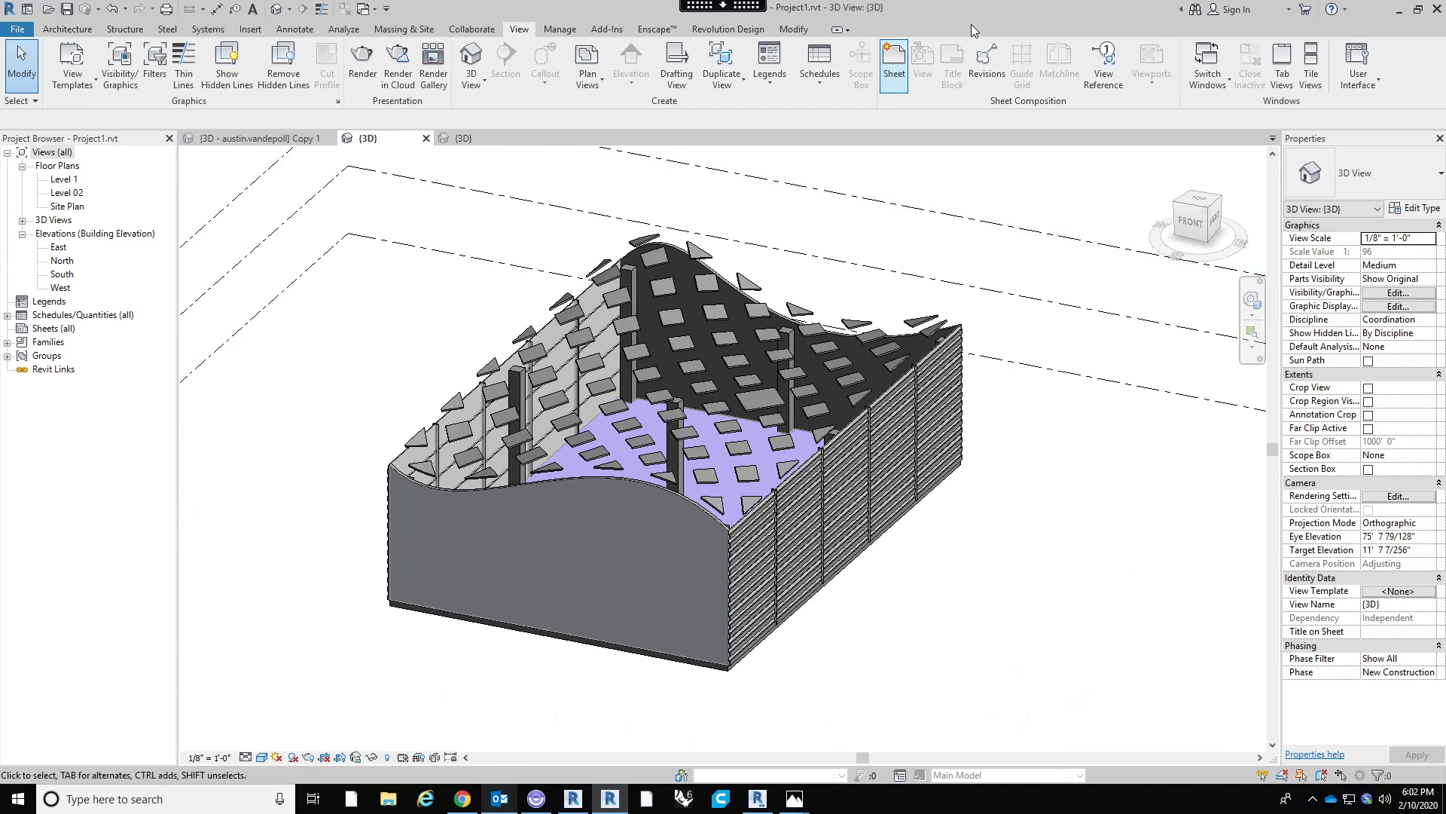
pyautogui.click(894, 60)
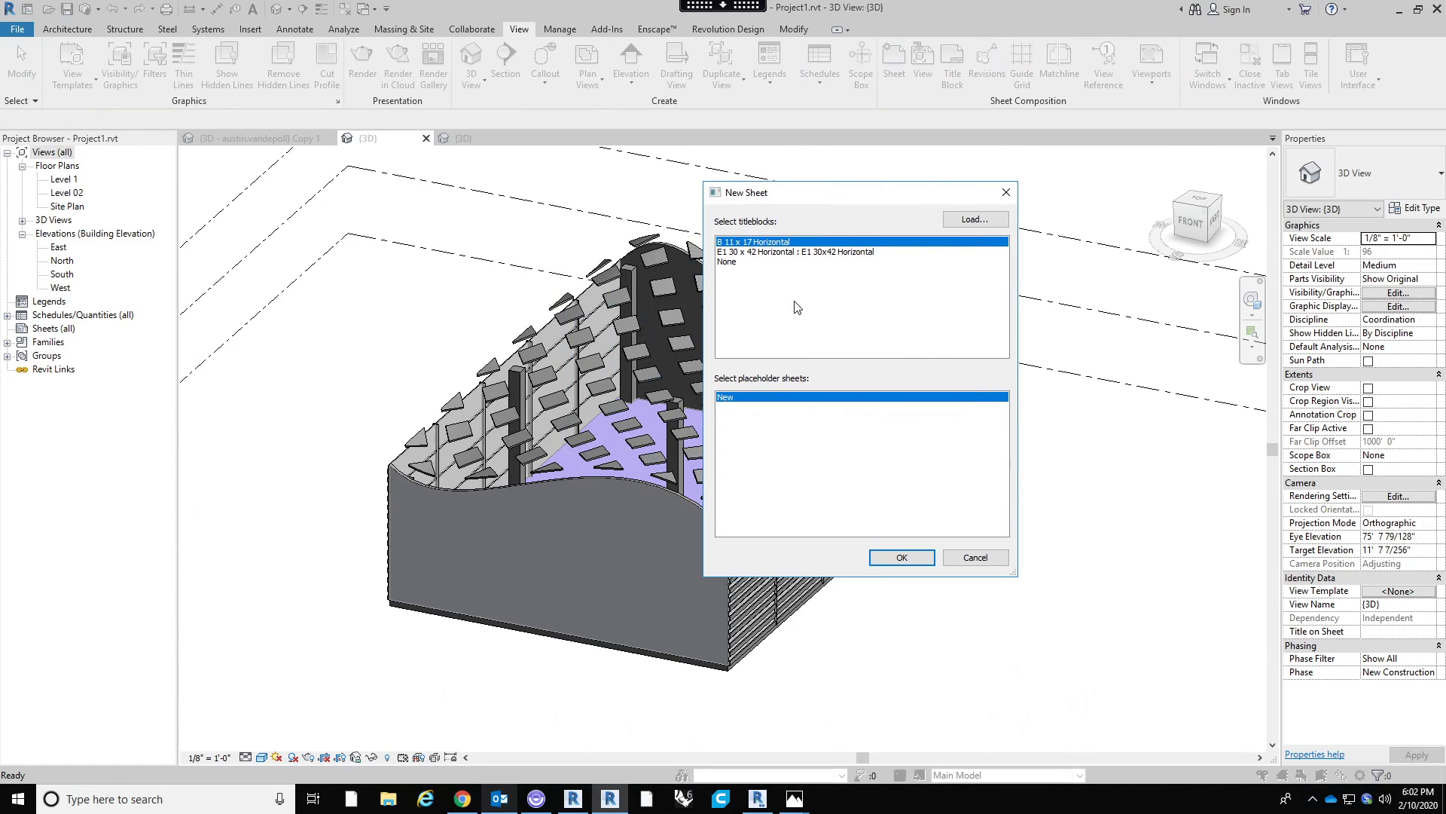
pyautogui.press('Return')
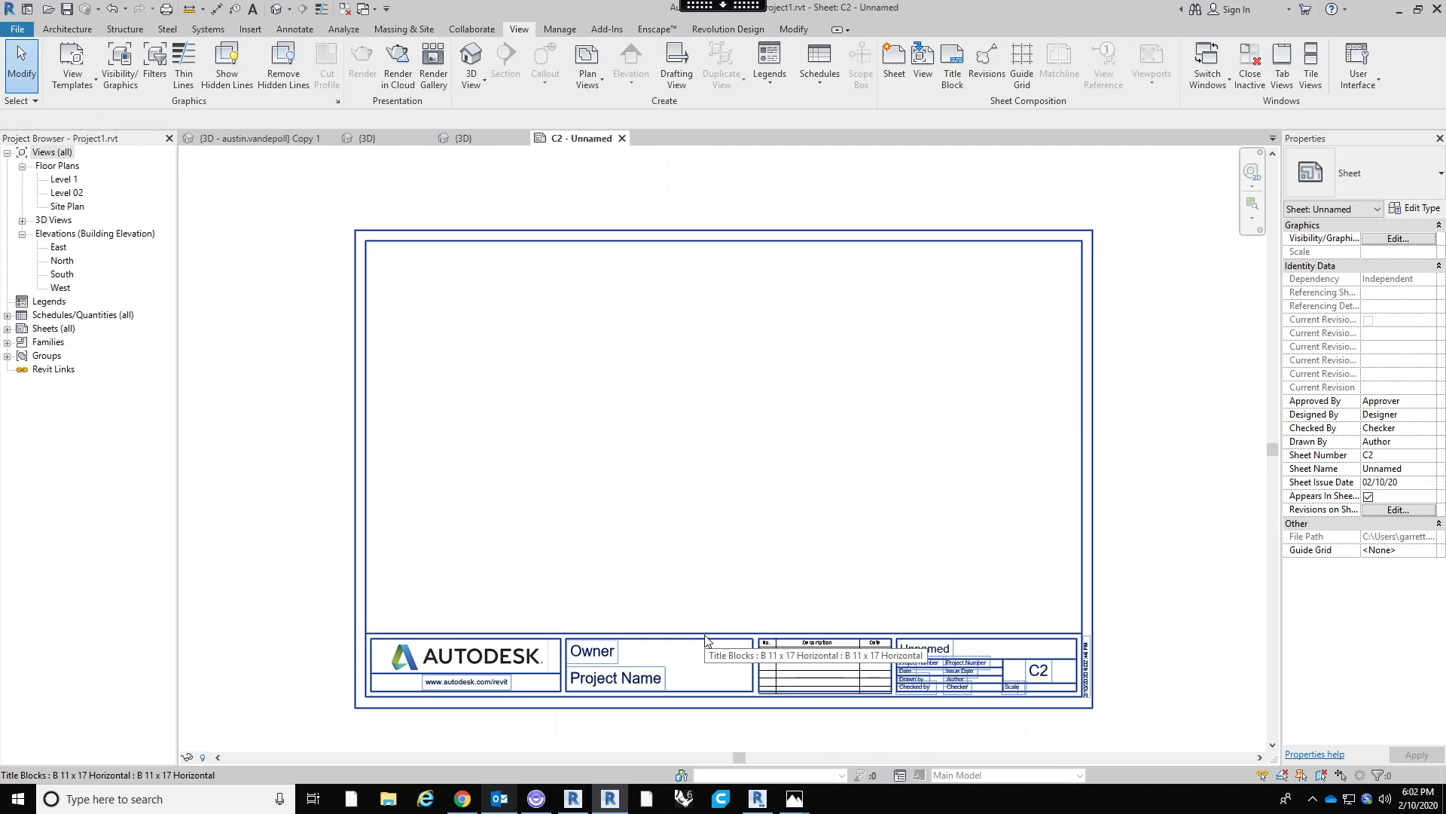
# Start loading another title block for a new sheet and browse to the Titleblocks folder of the _out-of-the-box US Imperial library.
pyautogui.click(894, 64)
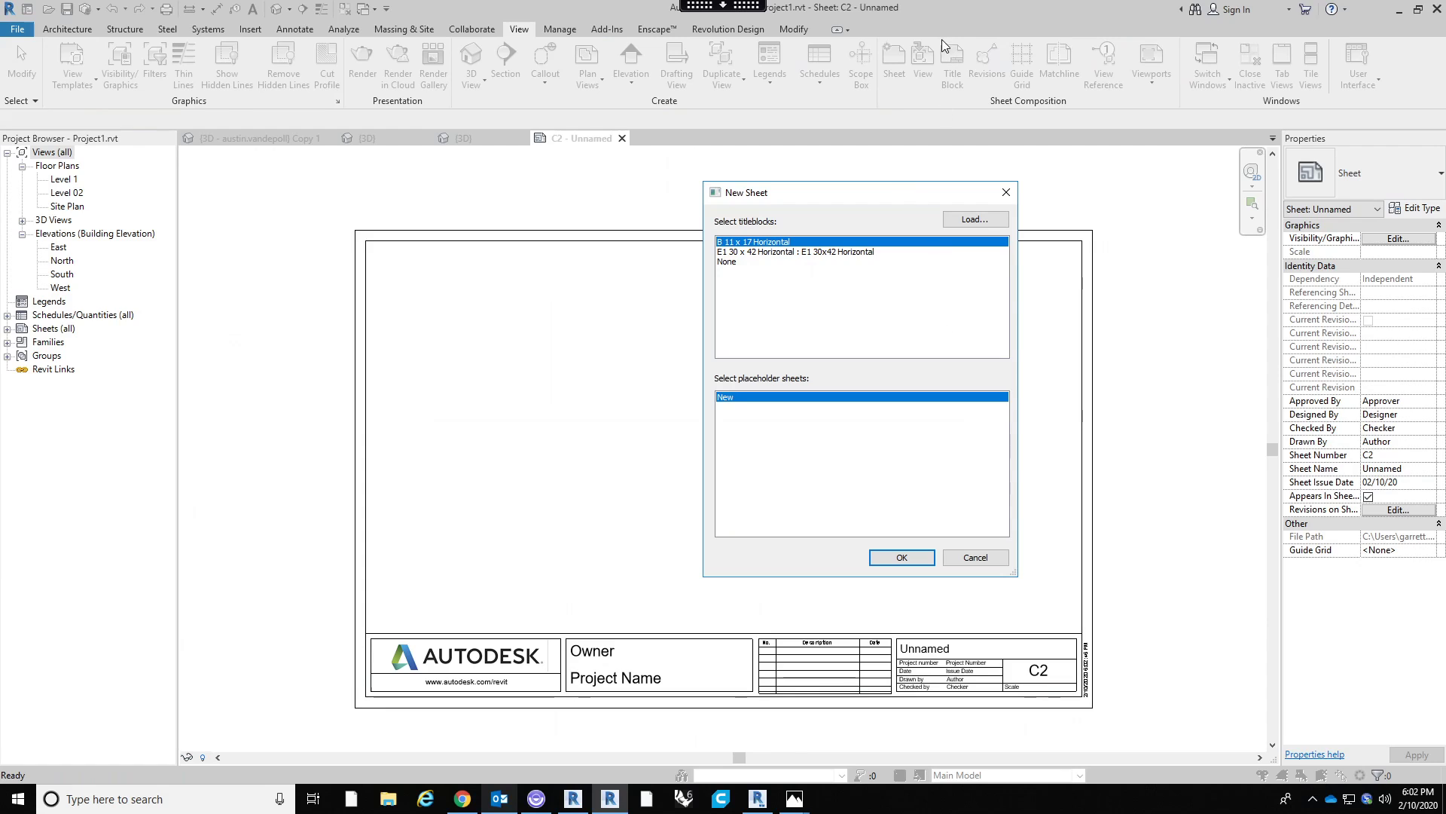
pyautogui.click(958, 222)
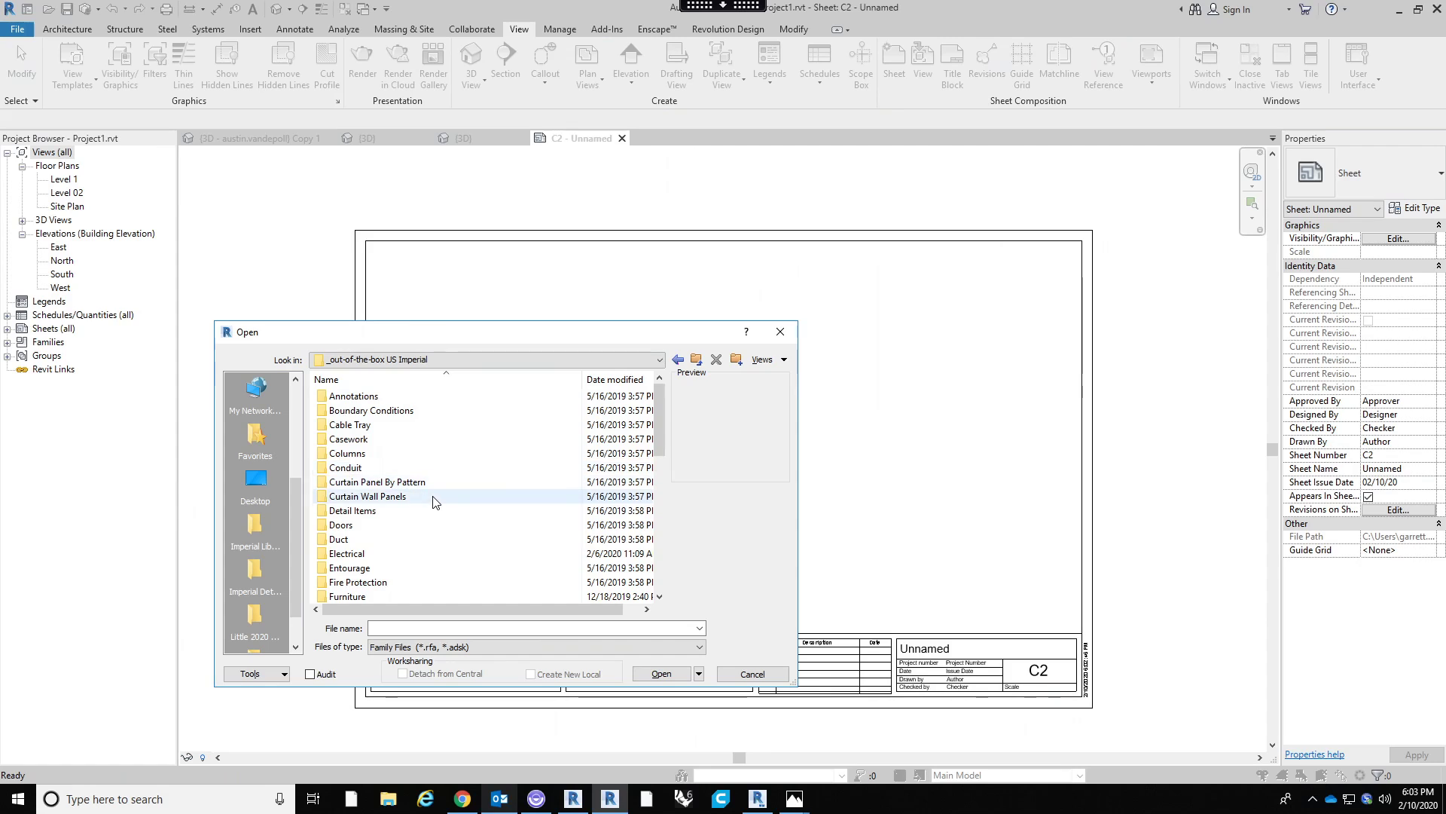
pyautogui.scroll(-6, 433, 502)
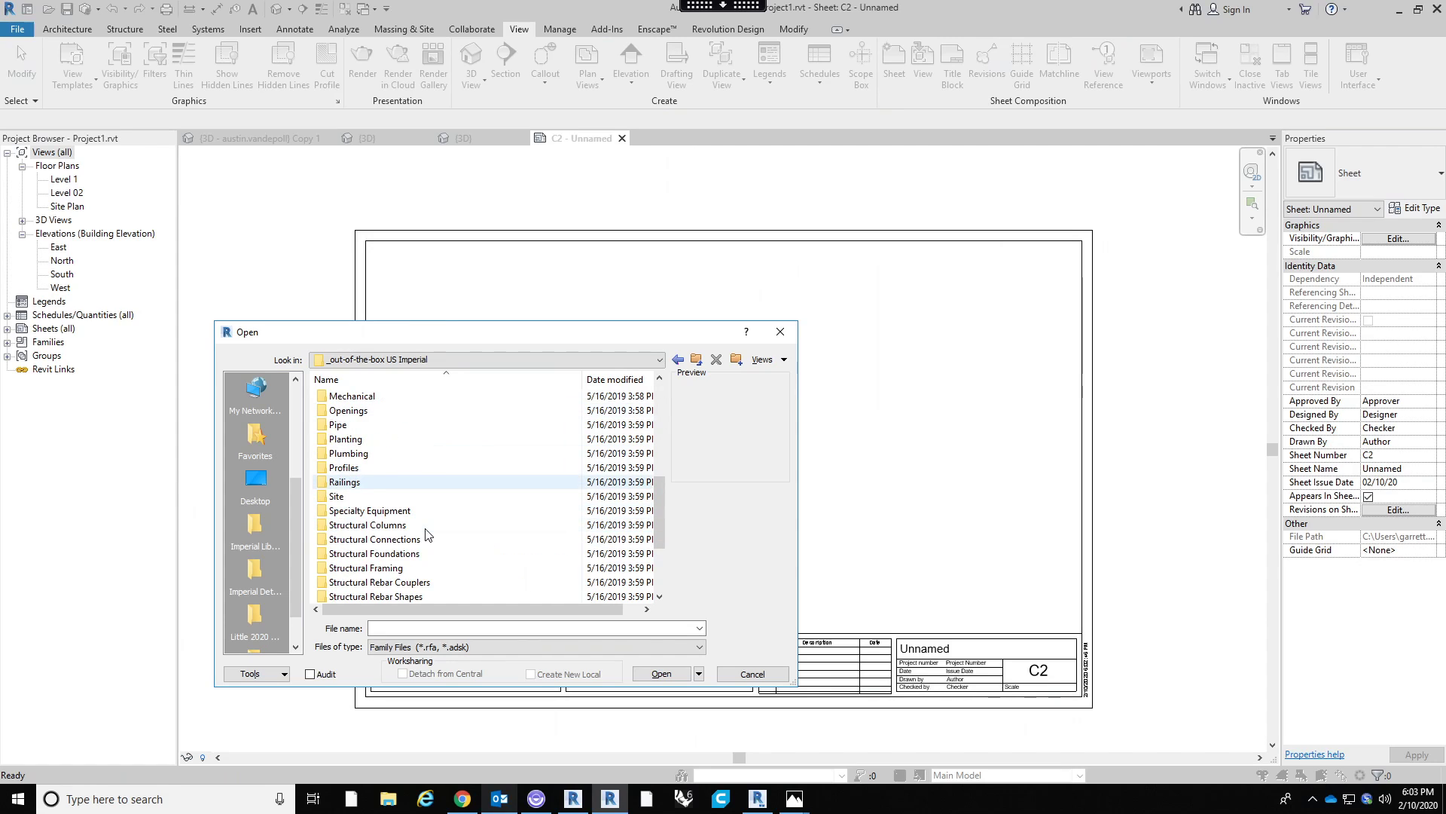
pyautogui.click(421, 569)
pyautogui.click(697, 360)
pyautogui.doubleClick(437, 396)
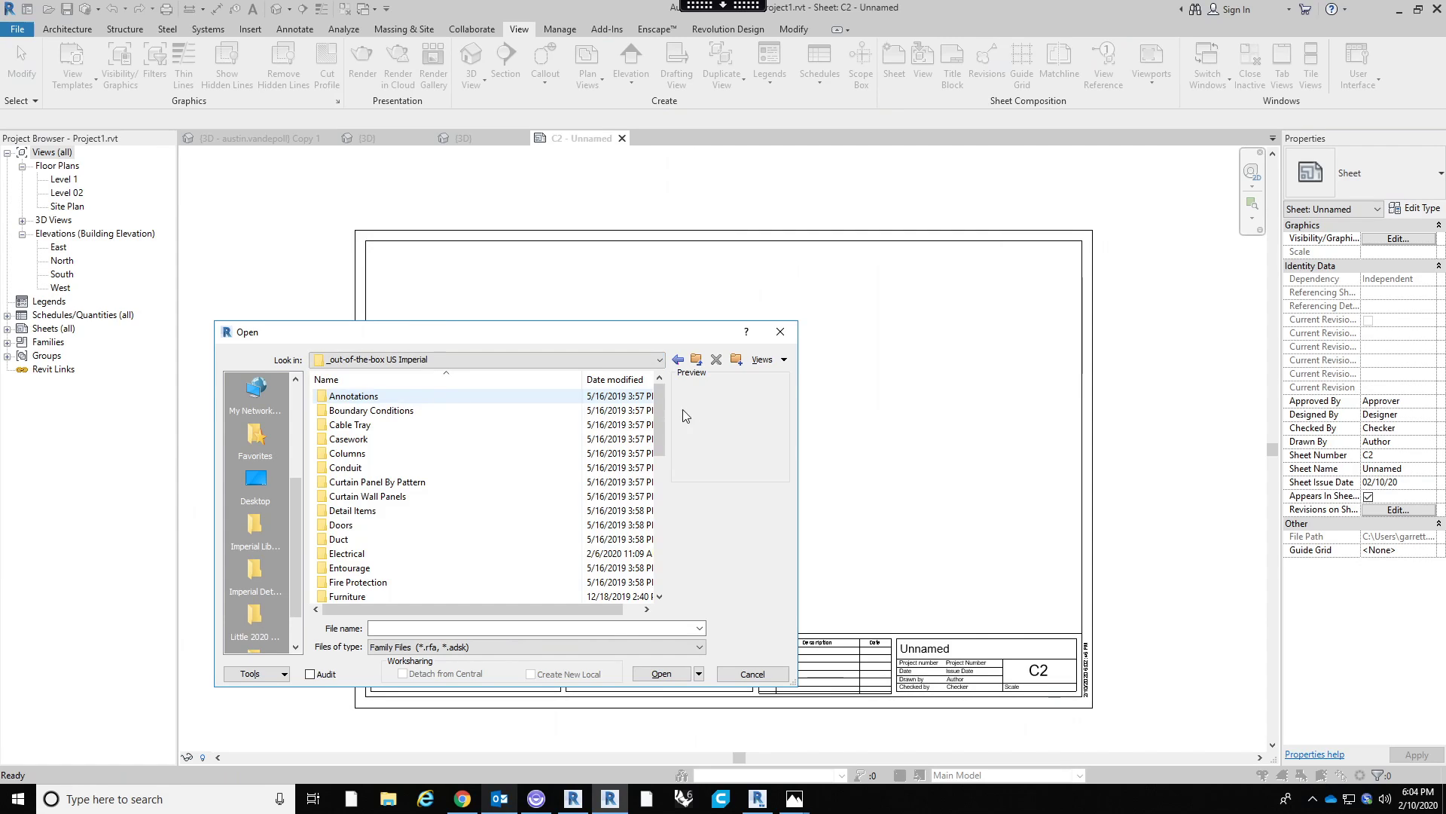
pyautogui.moveTo(653, 435); pyautogui.dragTo(654, 576)
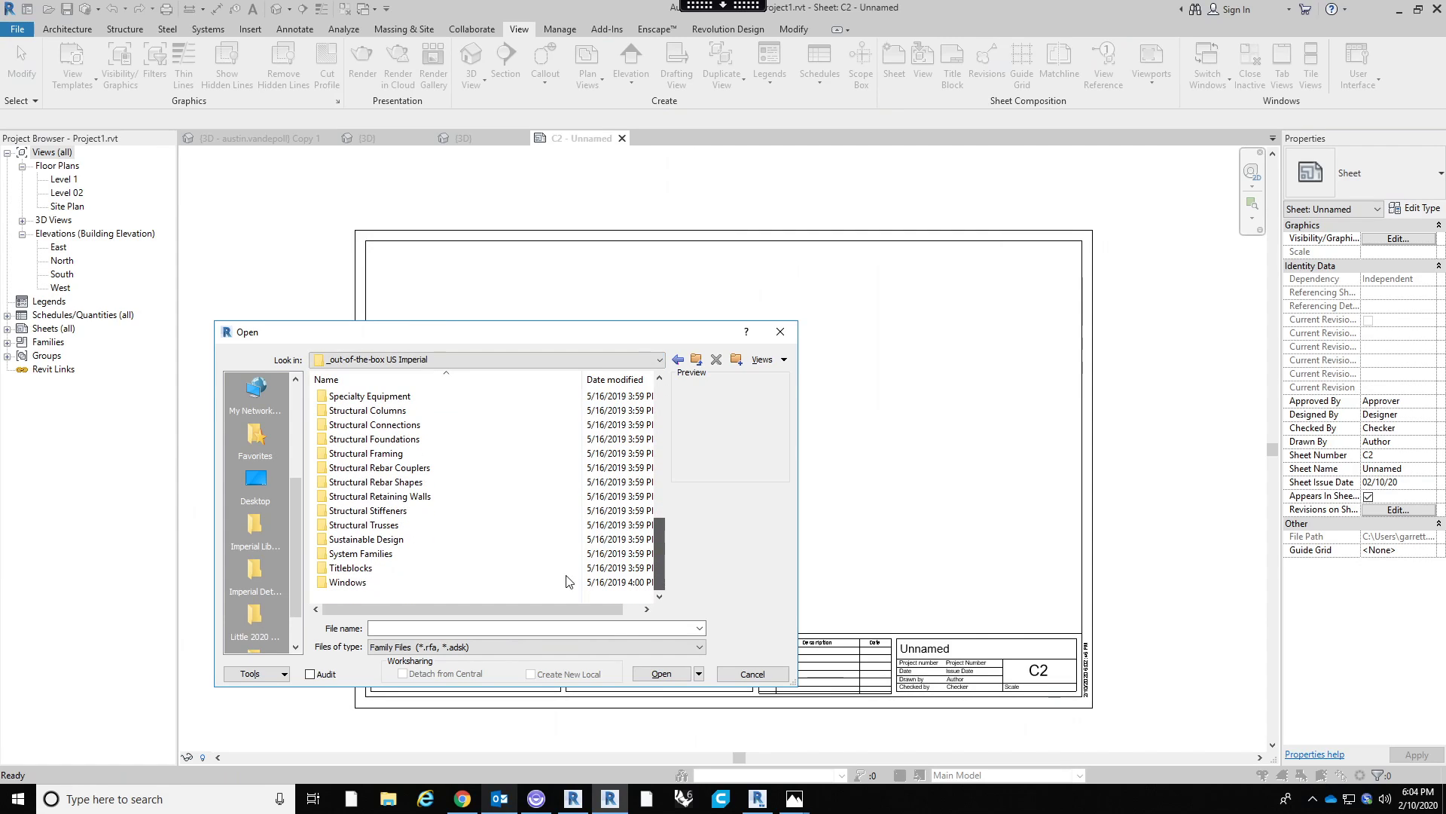
pyautogui.doubleClick(411, 568)
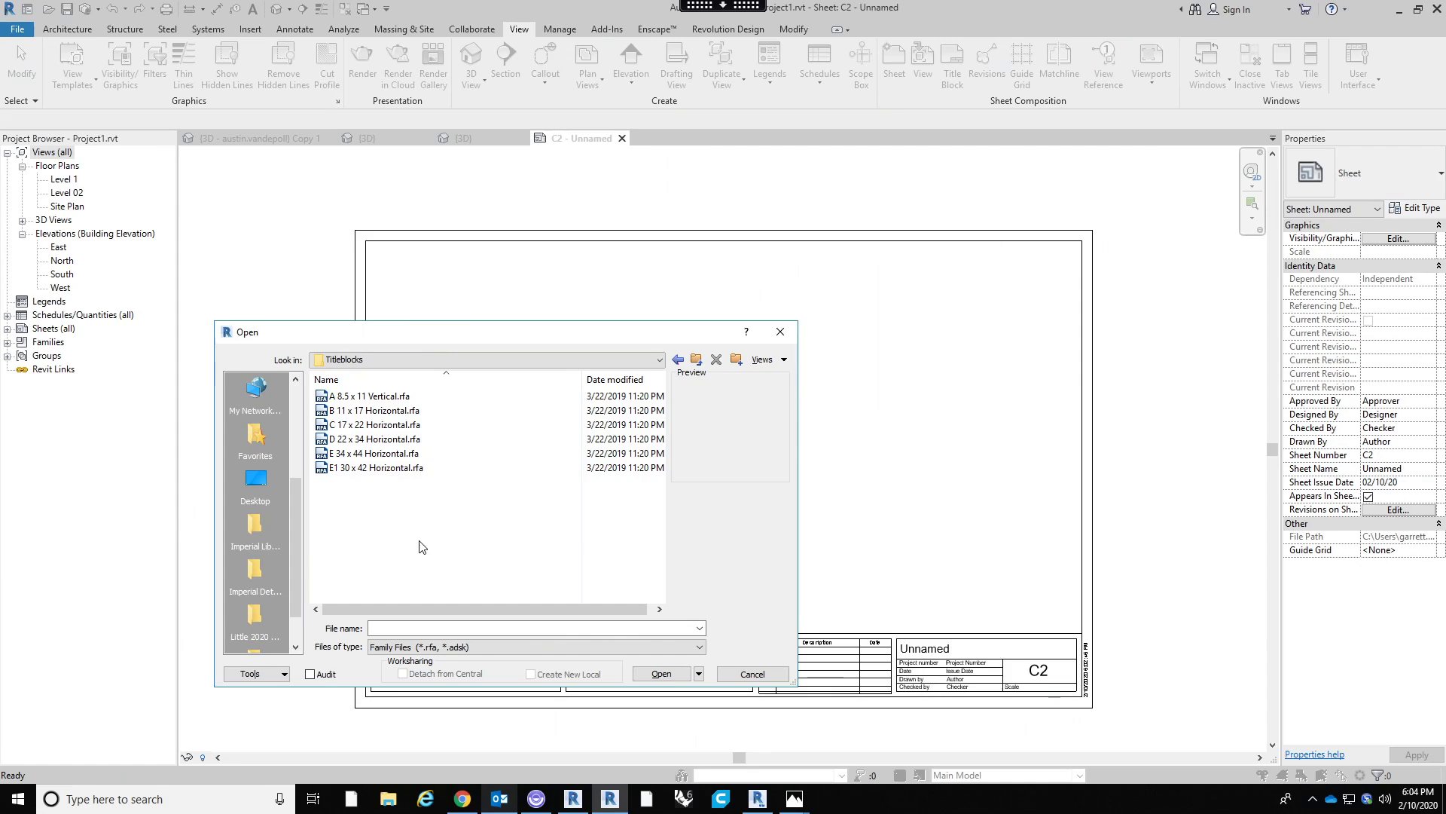
# Load the B 11 x 17 Horizontal.rfa title block family and return to sheet C2.
pyautogui.click(388, 439)
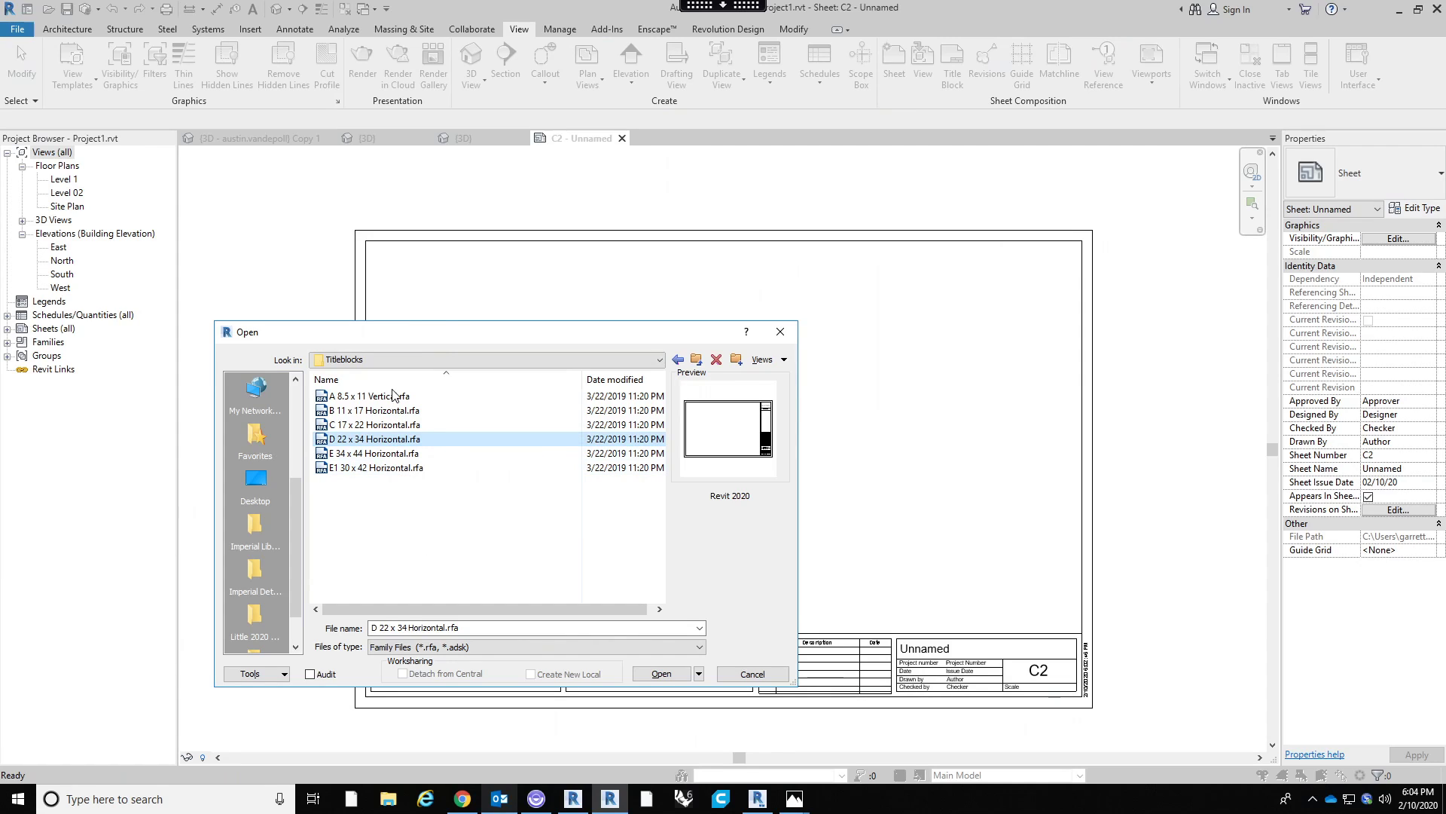
pyautogui.moveTo(520, 333); pyautogui.dragTo(594, 264)
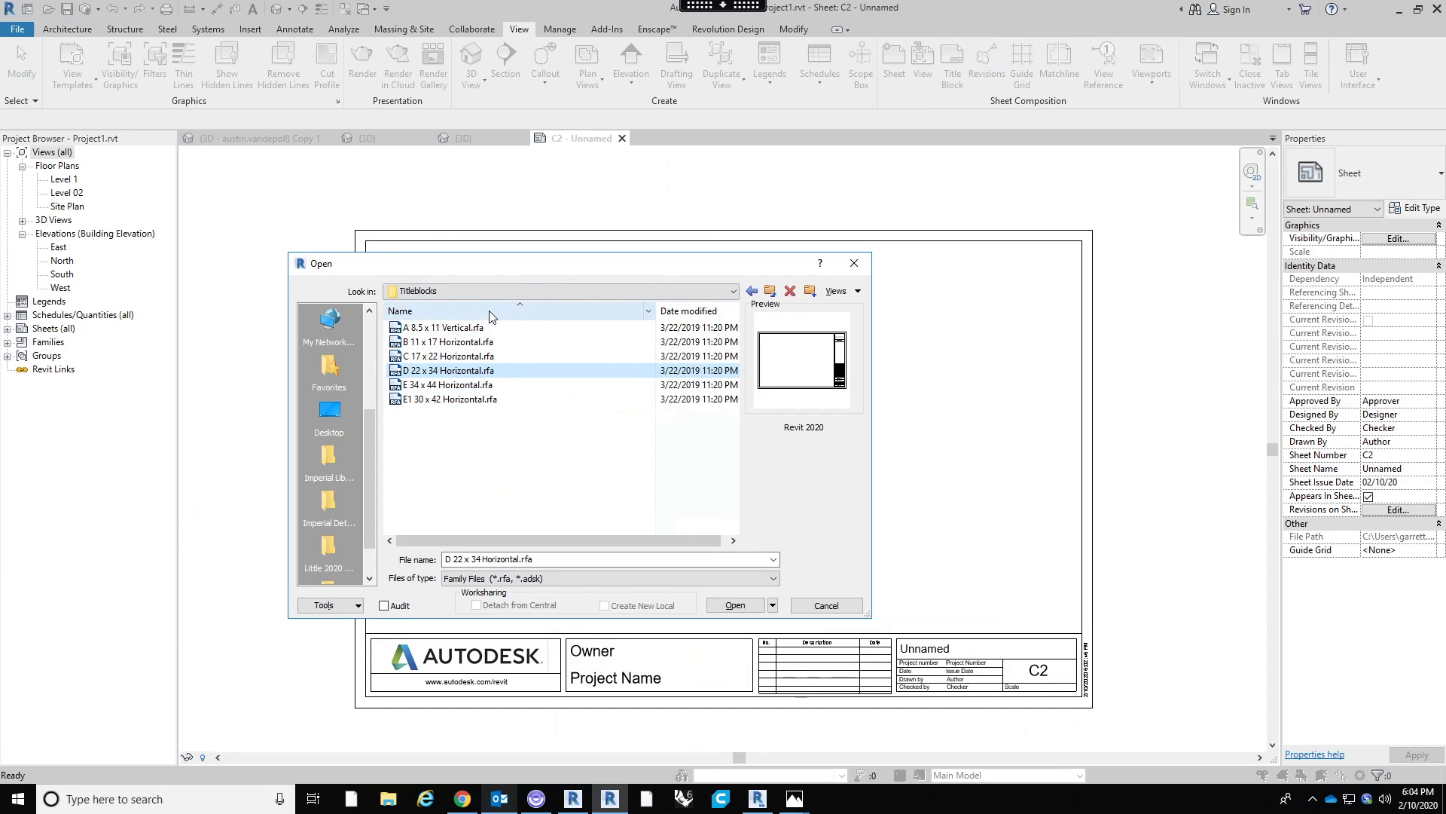
pyautogui.click(489, 342)
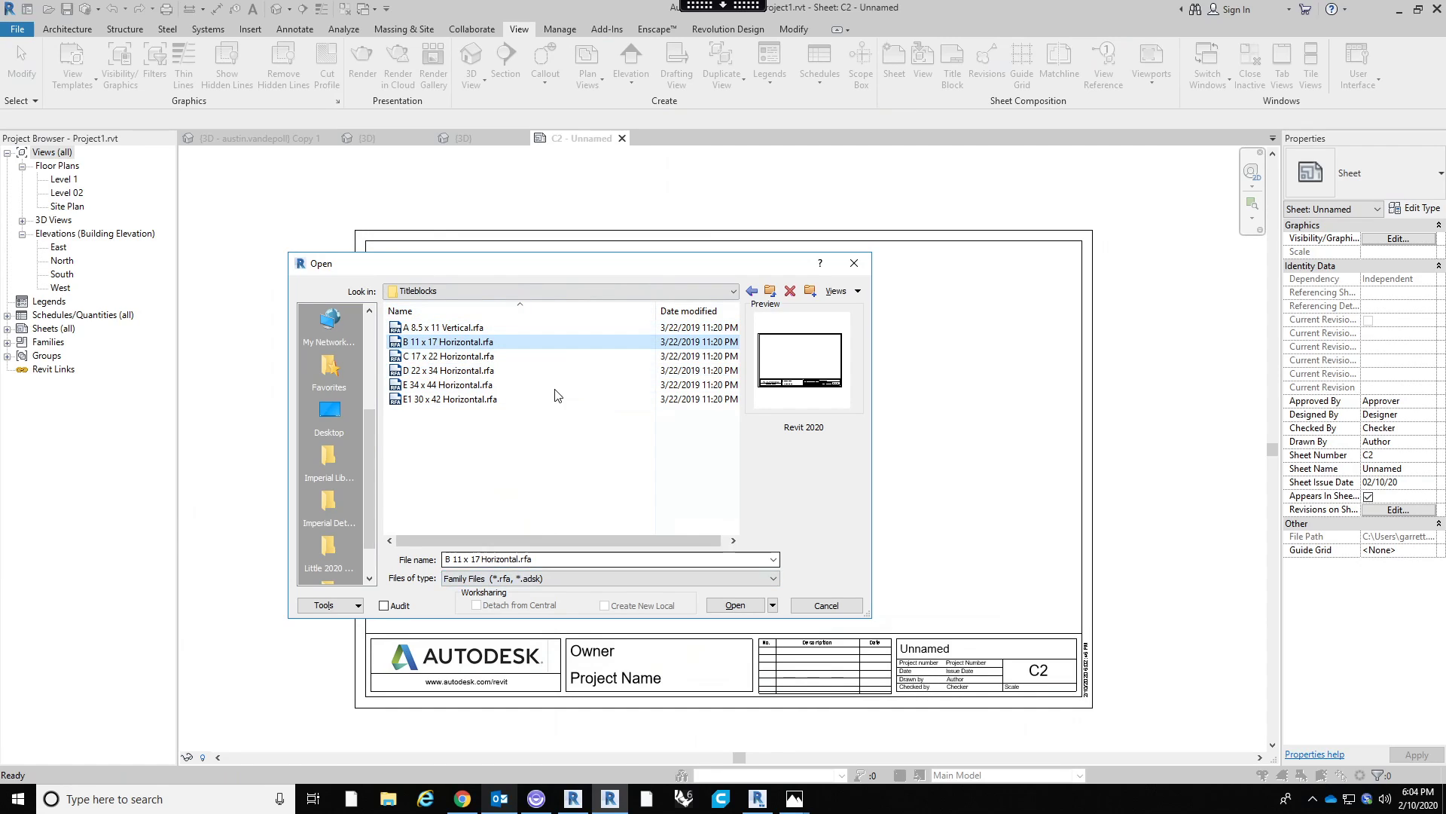
pyautogui.press('Return')
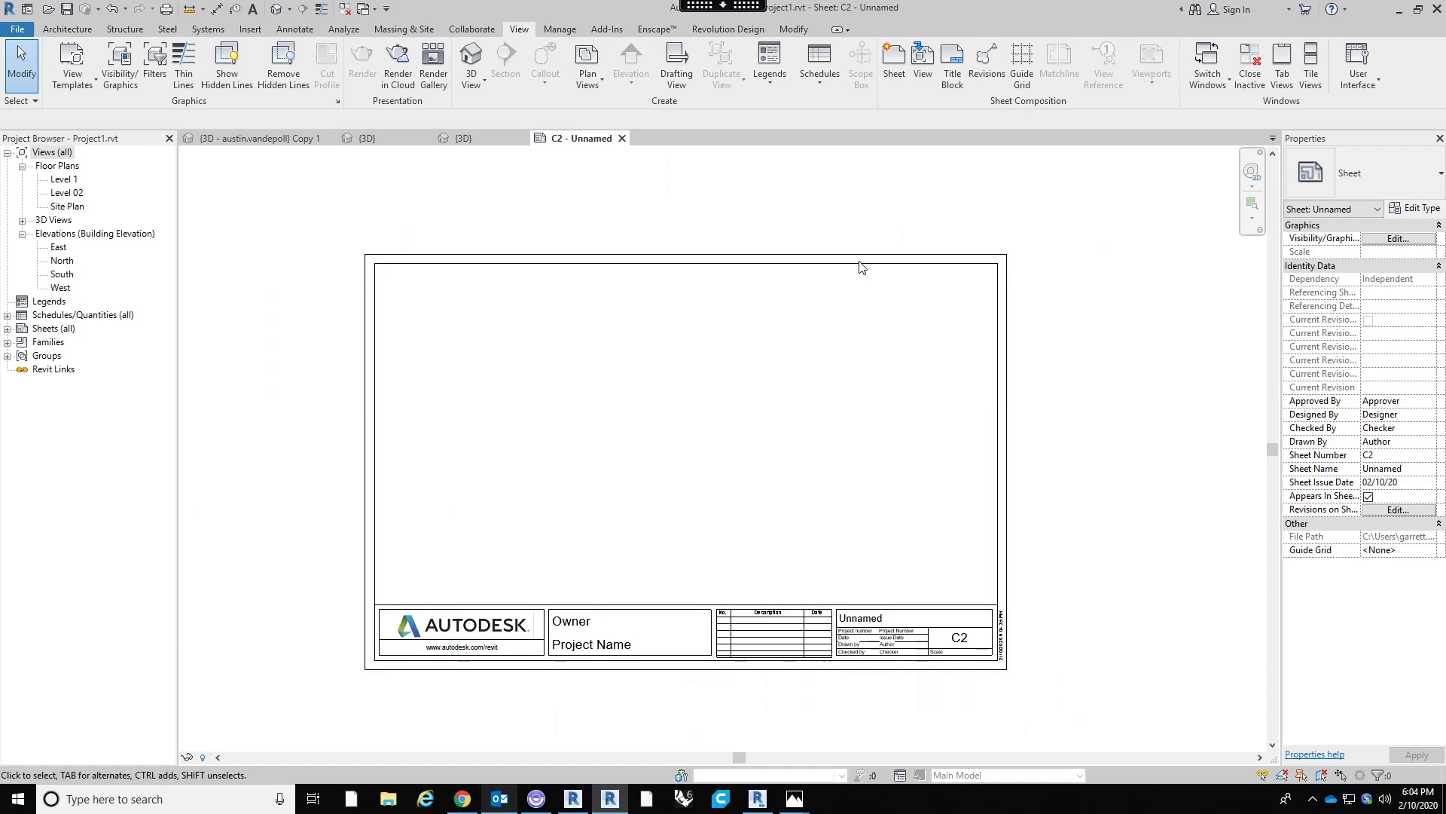
# Open the 11 x 17 title block family for editing, delete its inner contents and resize the outer border to 3'-0" by 2'-0".
pyautogui.click(608, 75)
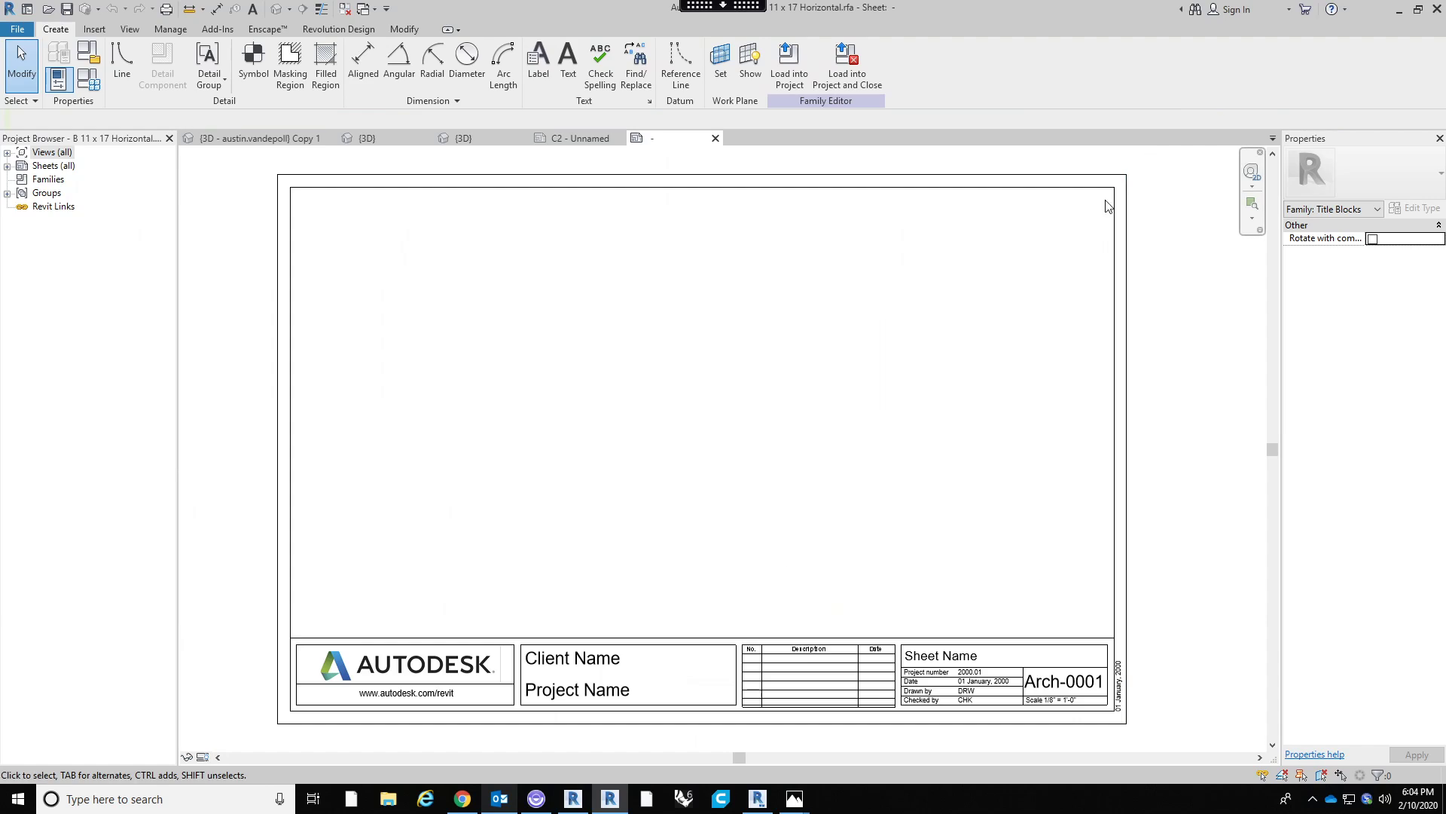
pyautogui.moveTo(1120, 181); pyautogui.dragTo(323, 725)
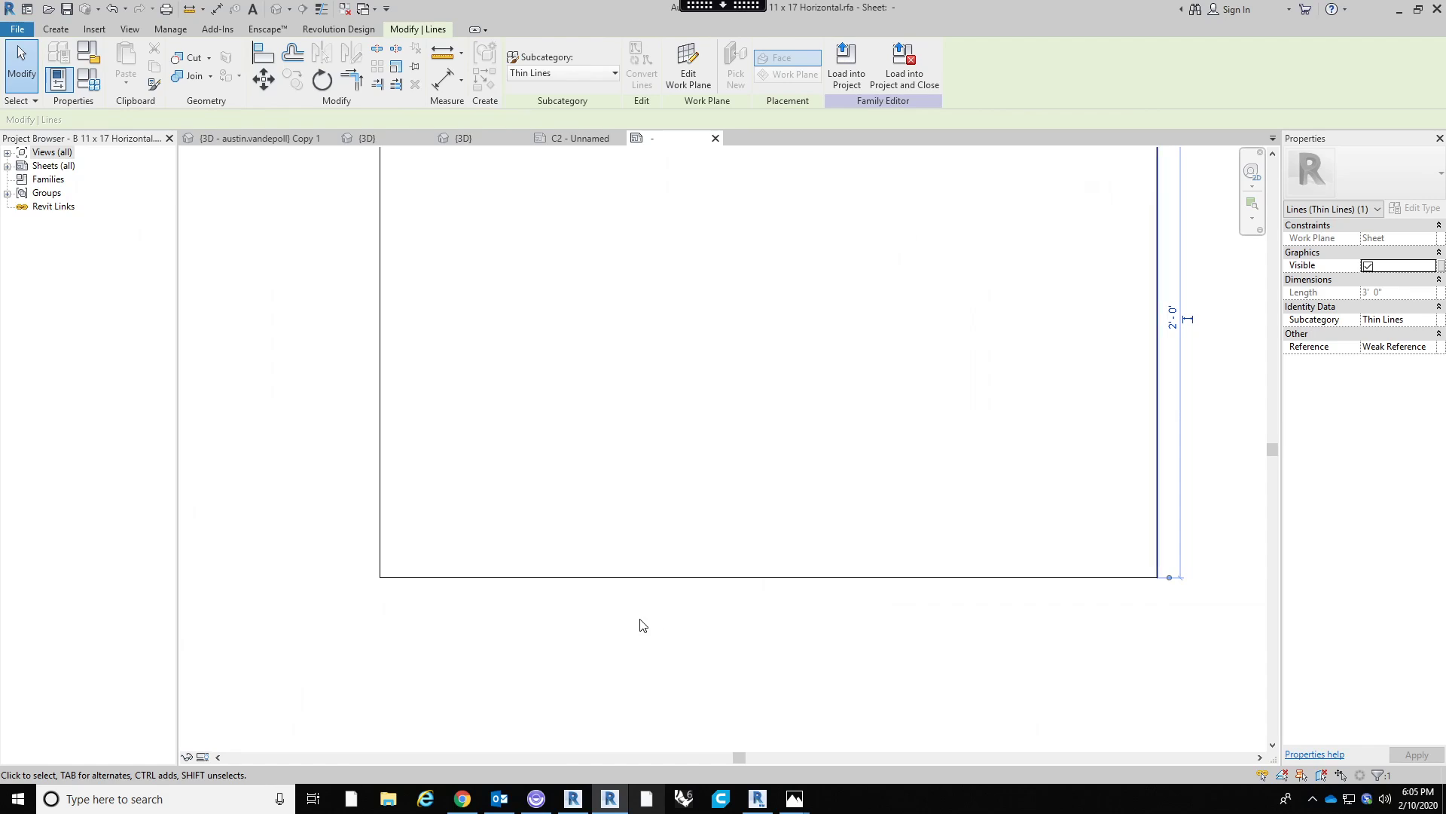
pyautogui.scroll(-2, 641, 626)
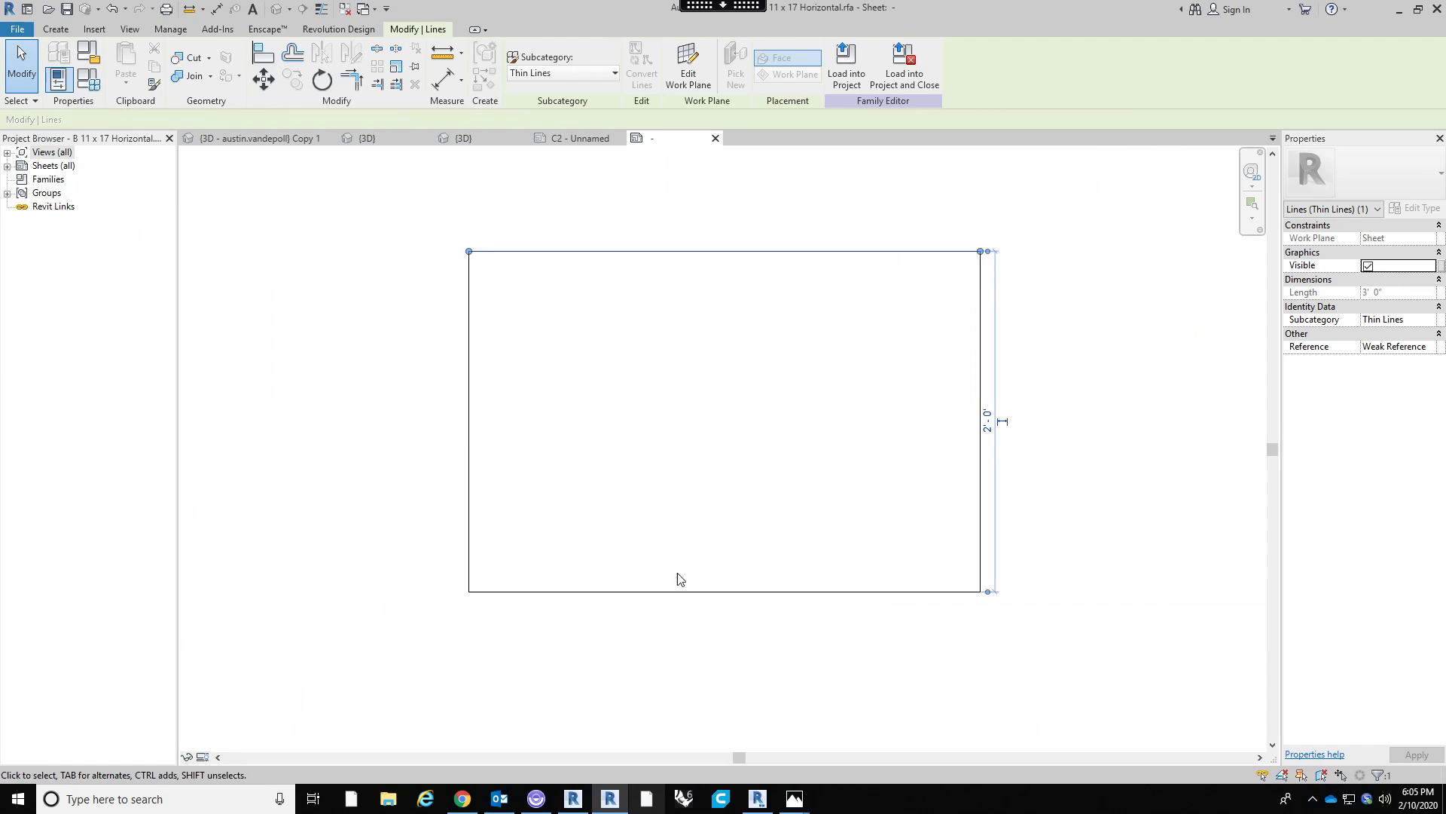
# Save the resized title block family as 24x36 and load it into Project1.rvt.
pyautogui.click(774, 435)
pyautogui.moveTo(776, 440); pyautogui.dragTo(693, 517, button='middle')
pyautogui.moveTo(552, 455); pyautogui.dragTo(588, 474, button='middle')
pyautogui.moveTo(592, 464); pyautogui.dragTo(620, 444, button='middle')
pyautogui.scroll(1, 628, 448)
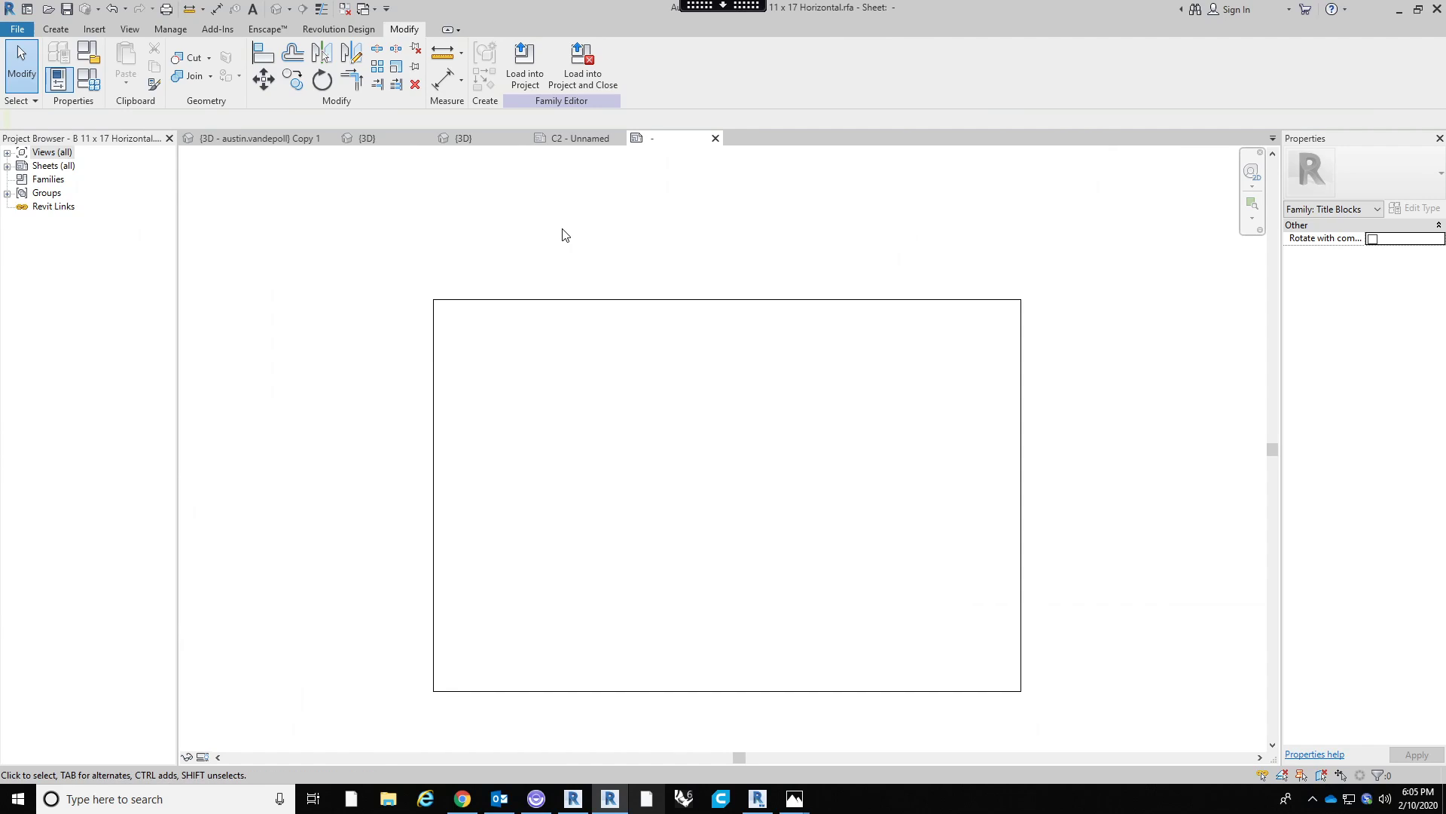
pyautogui.click(67, 8)
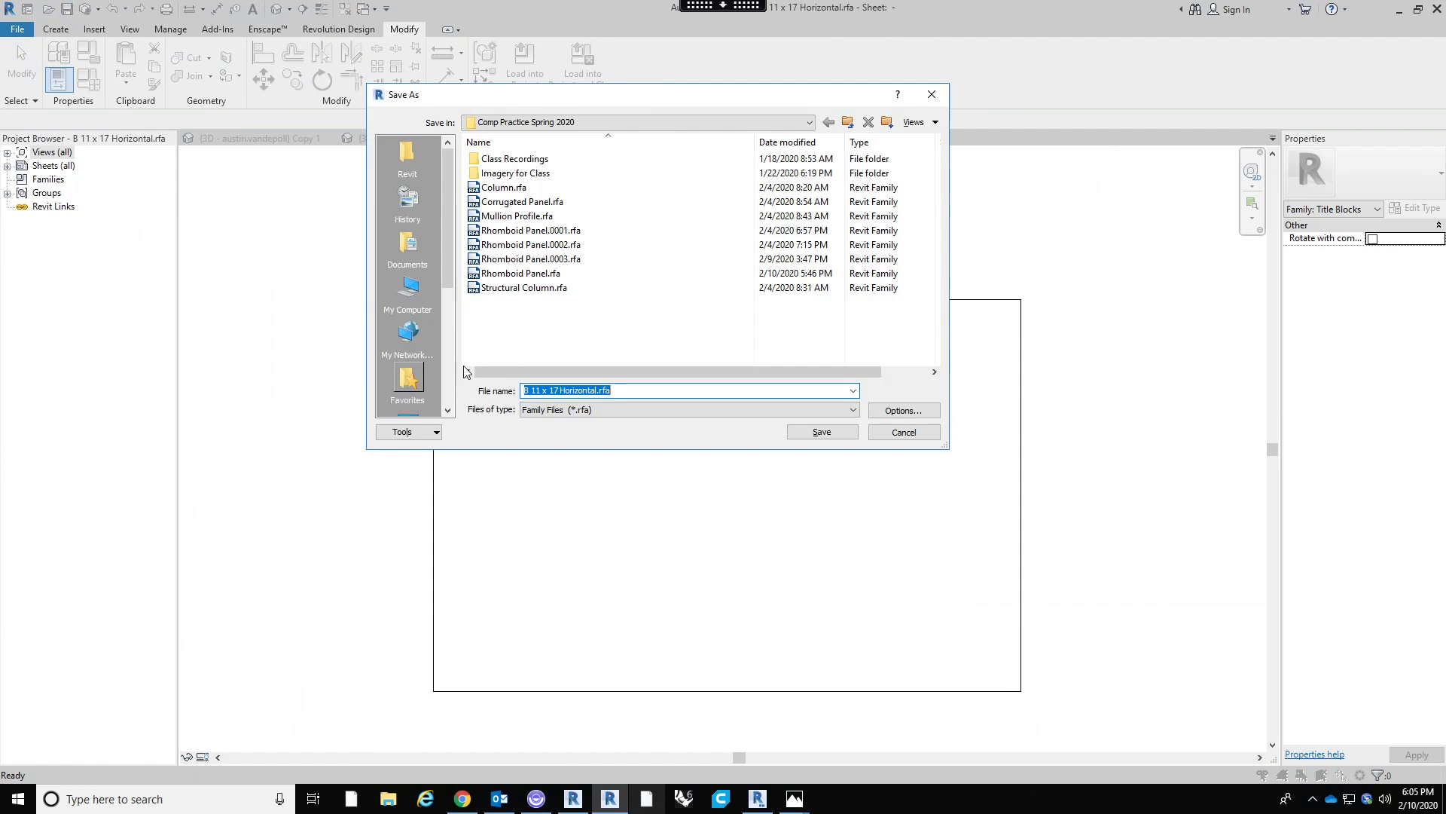
pyautogui.write('2')
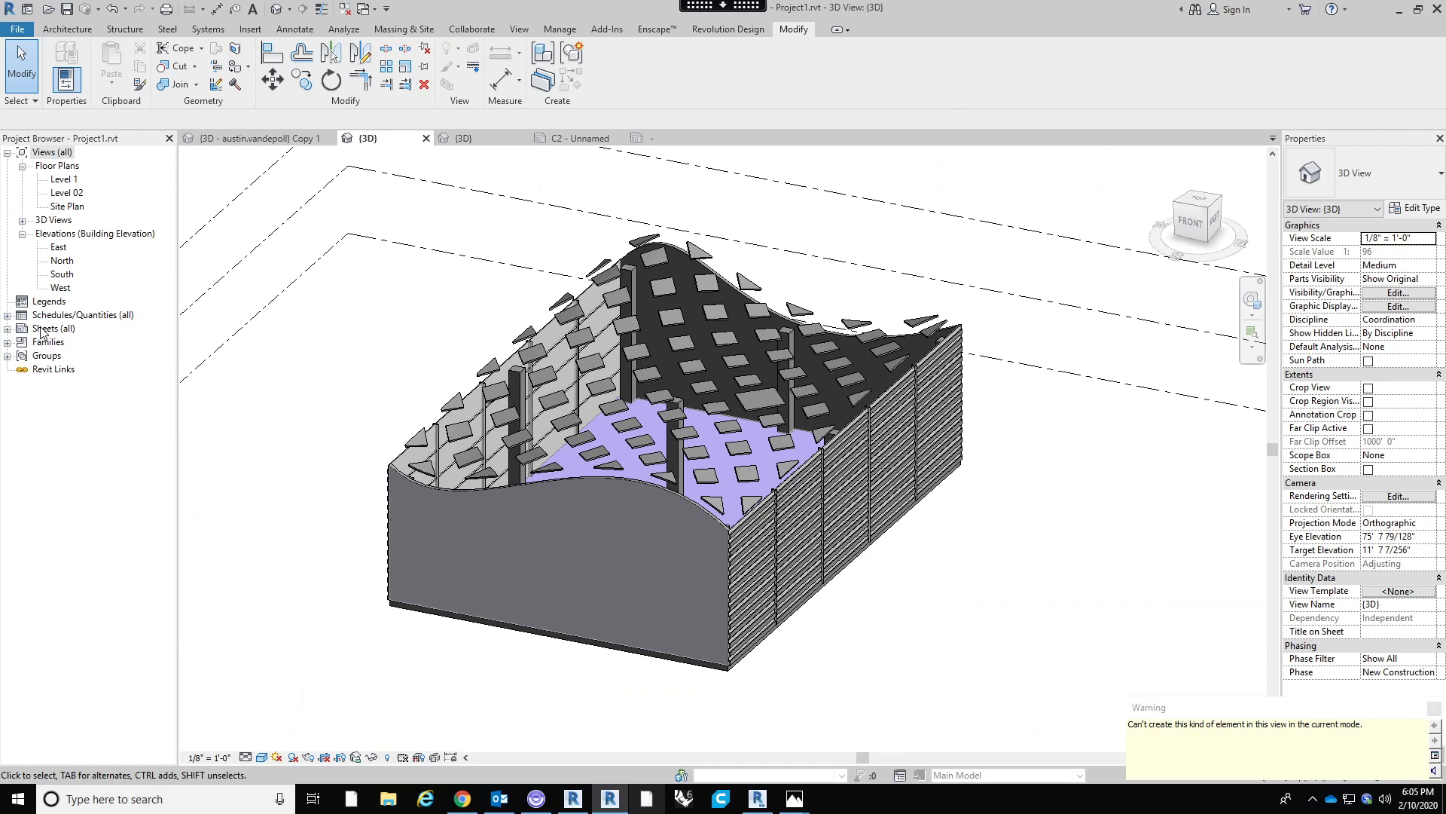
# Open sheet C2 and switch its title block type to 24x36.
pyautogui.doubleClick(41, 331)
pyautogui.doubleClick(65, 342)
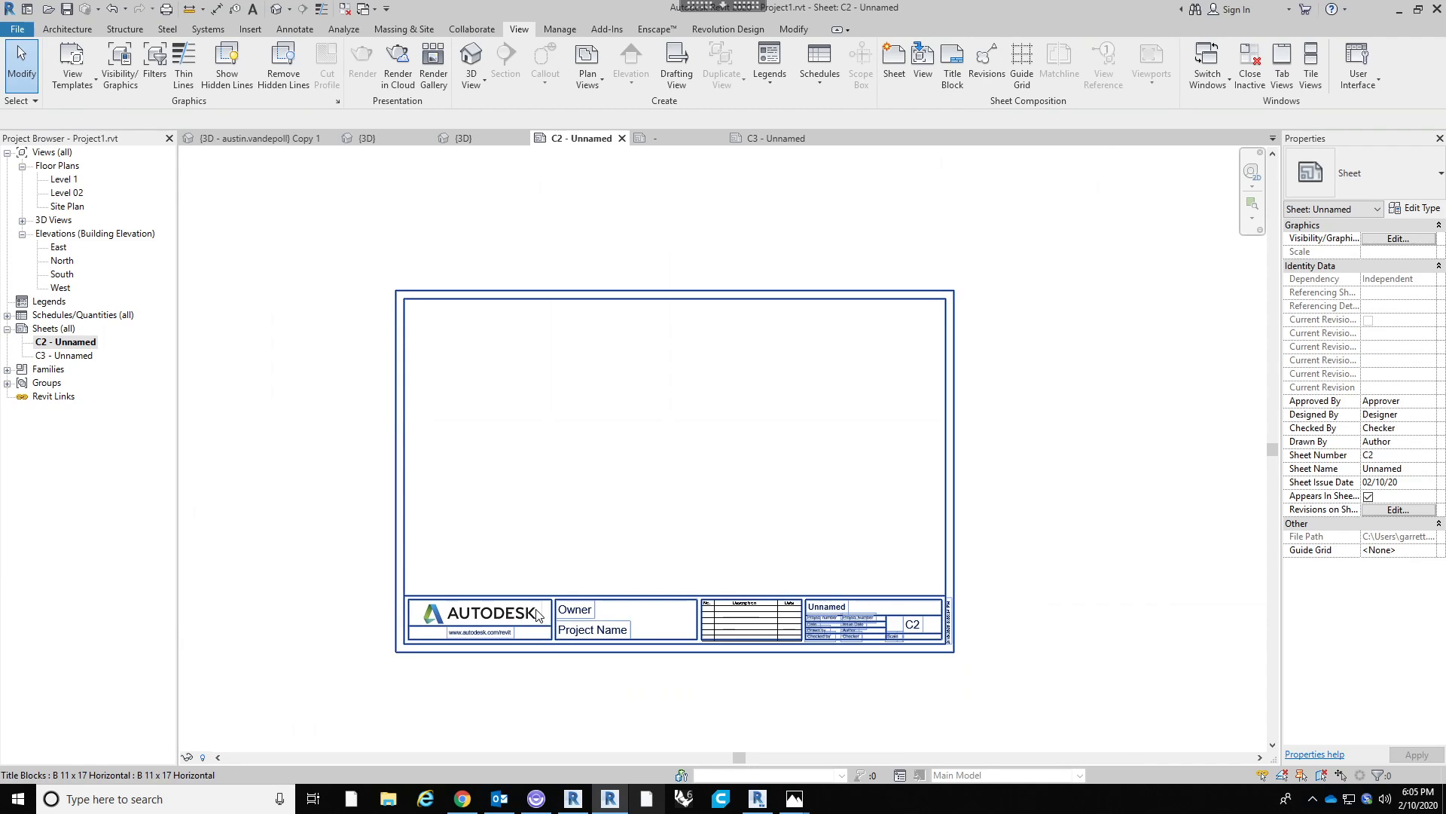
pyautogui.click(537, 614)
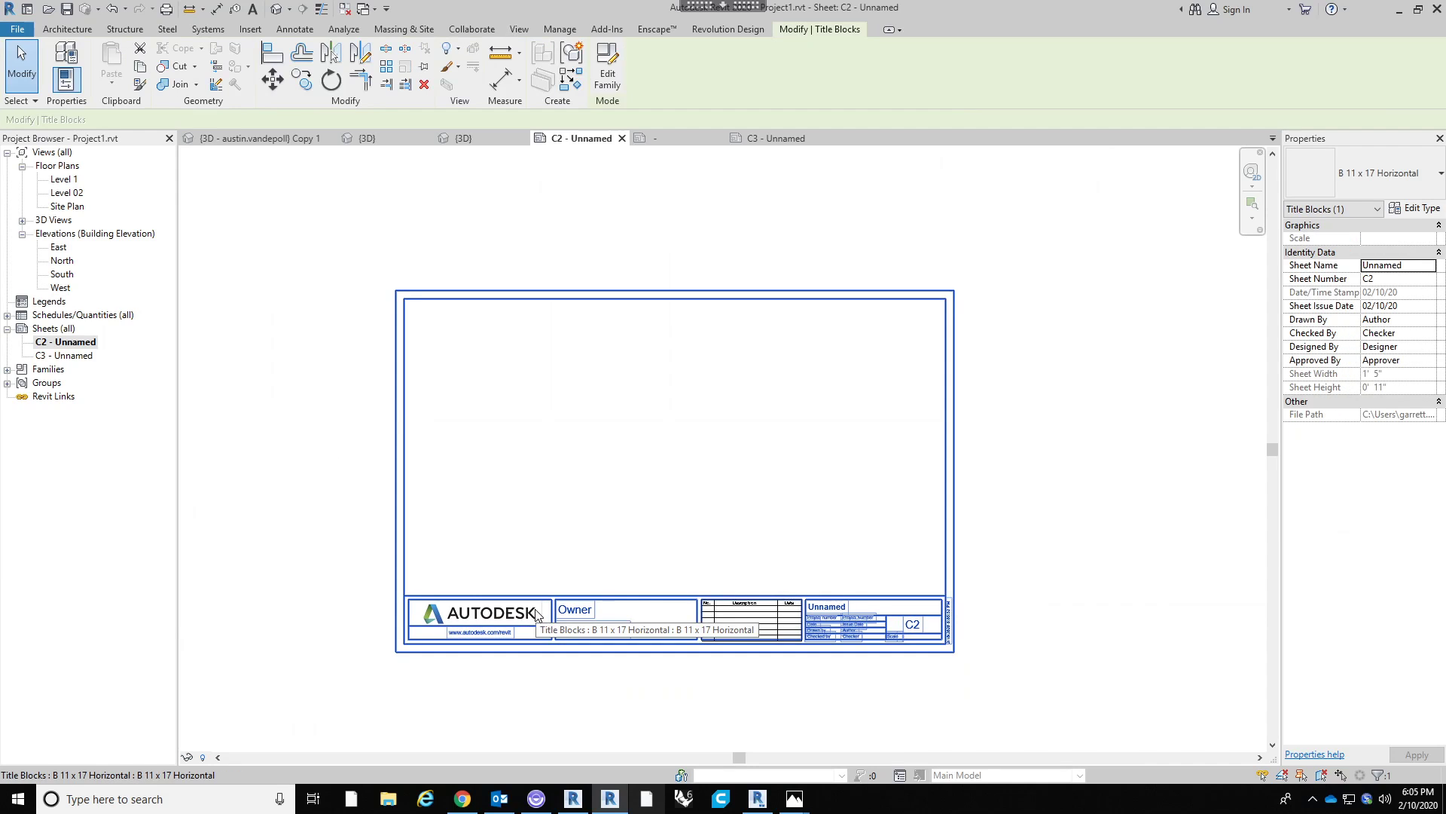
pyautogui.click(1389, 181)
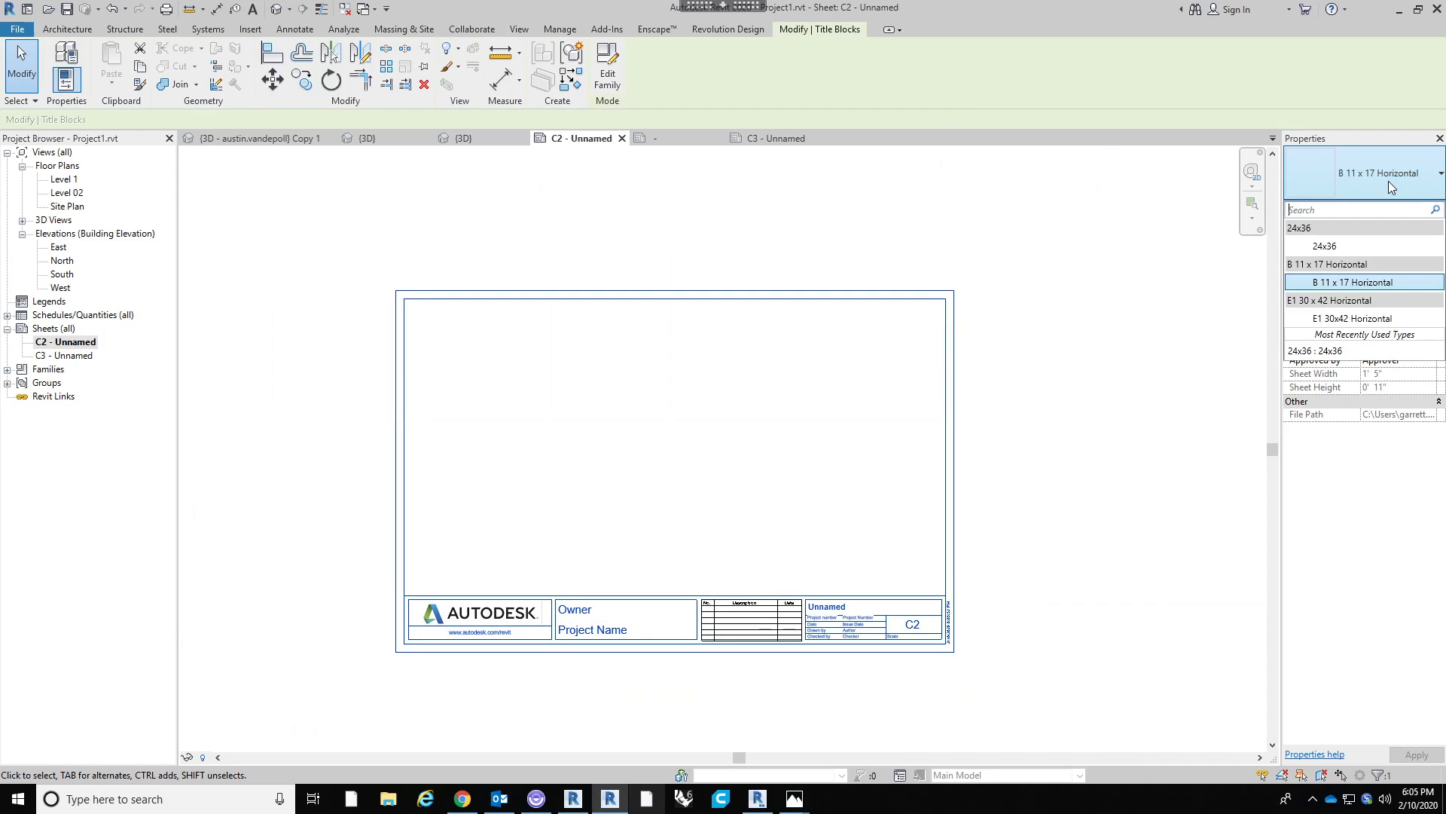
pyautogui.click(1358, 252)
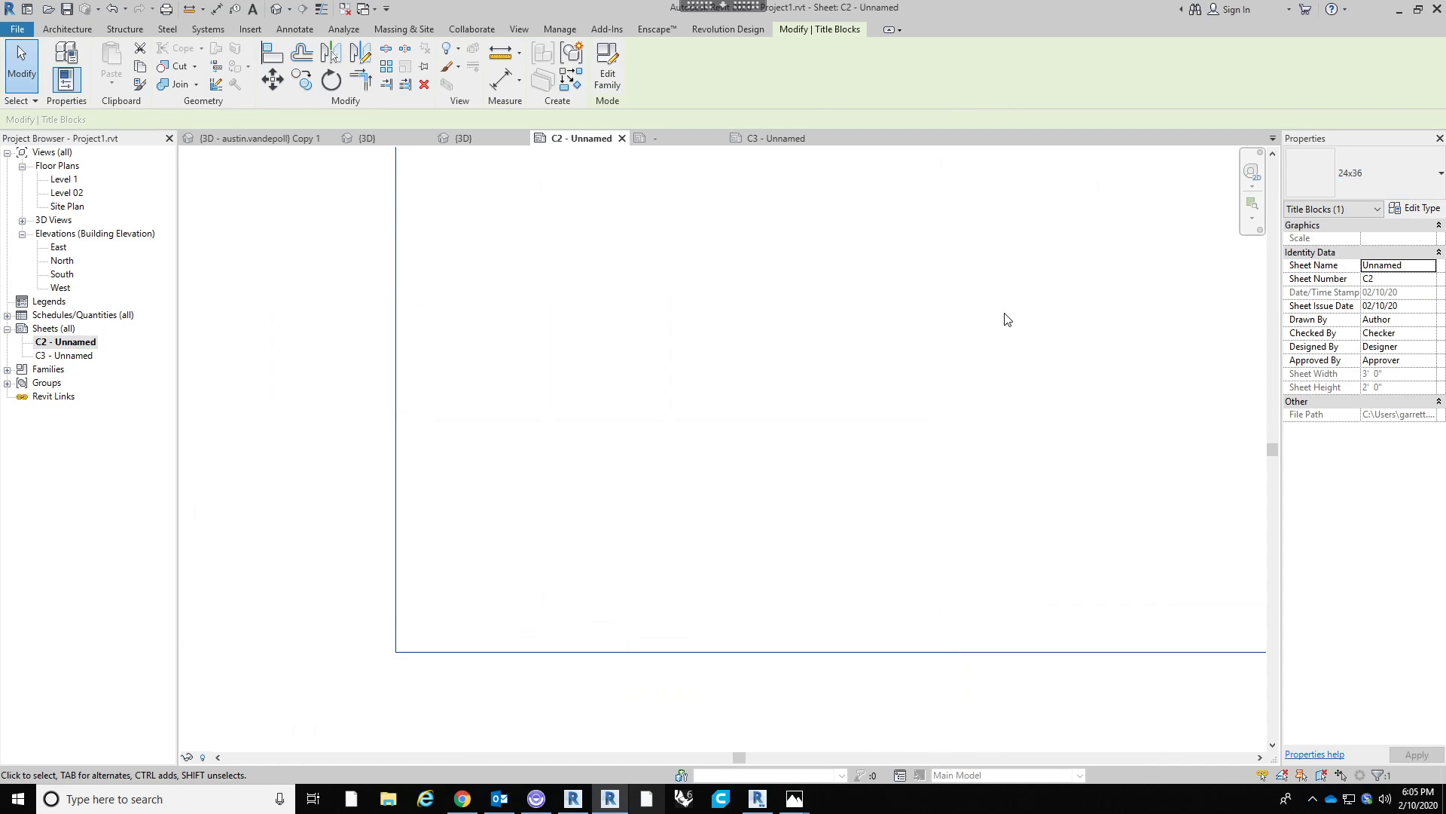
pyautogui.click(784, 500)
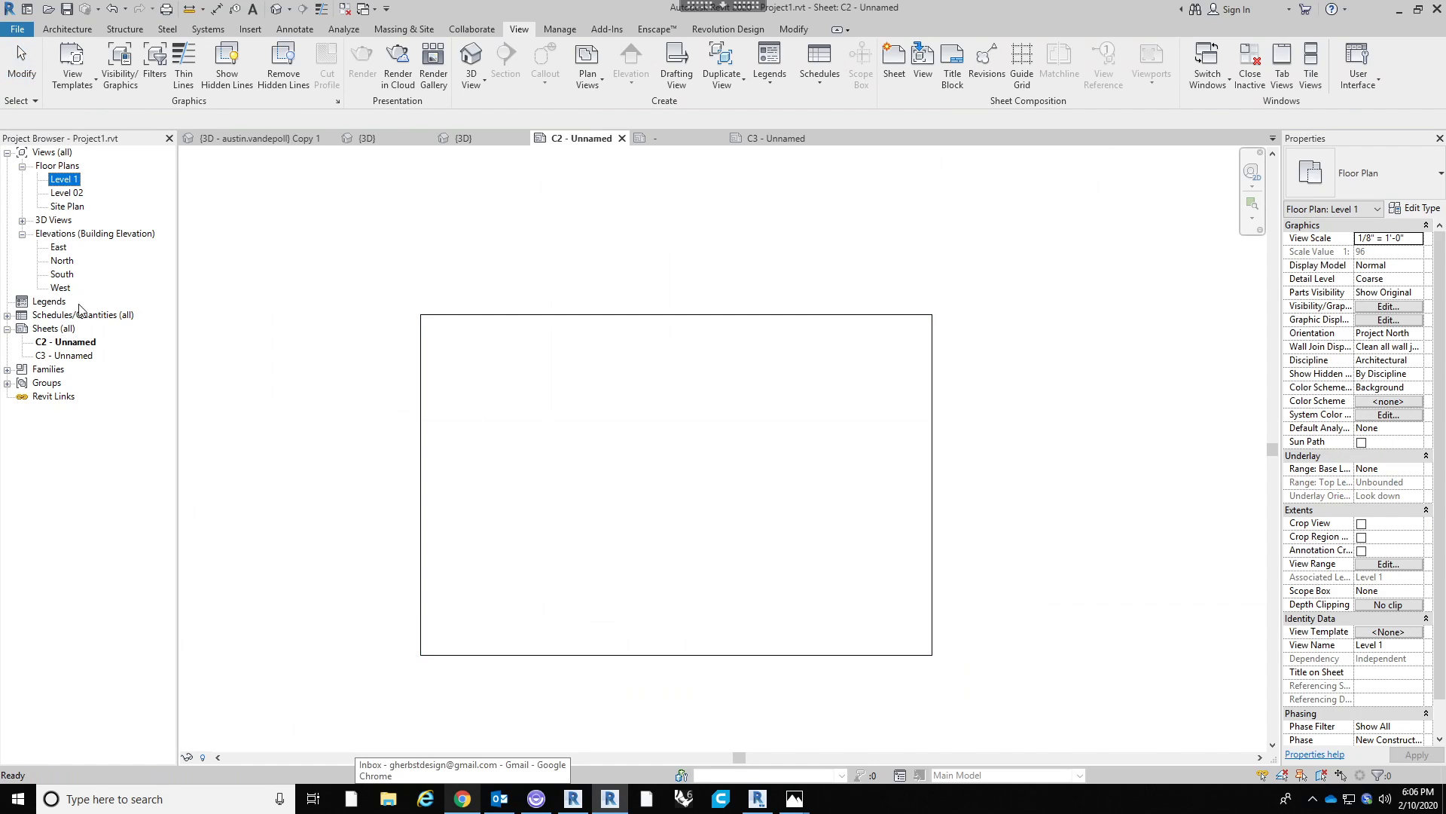
# Place the Level 1 floor plan as a viewport on sheet C2.
pyautogui.click(72, 181)
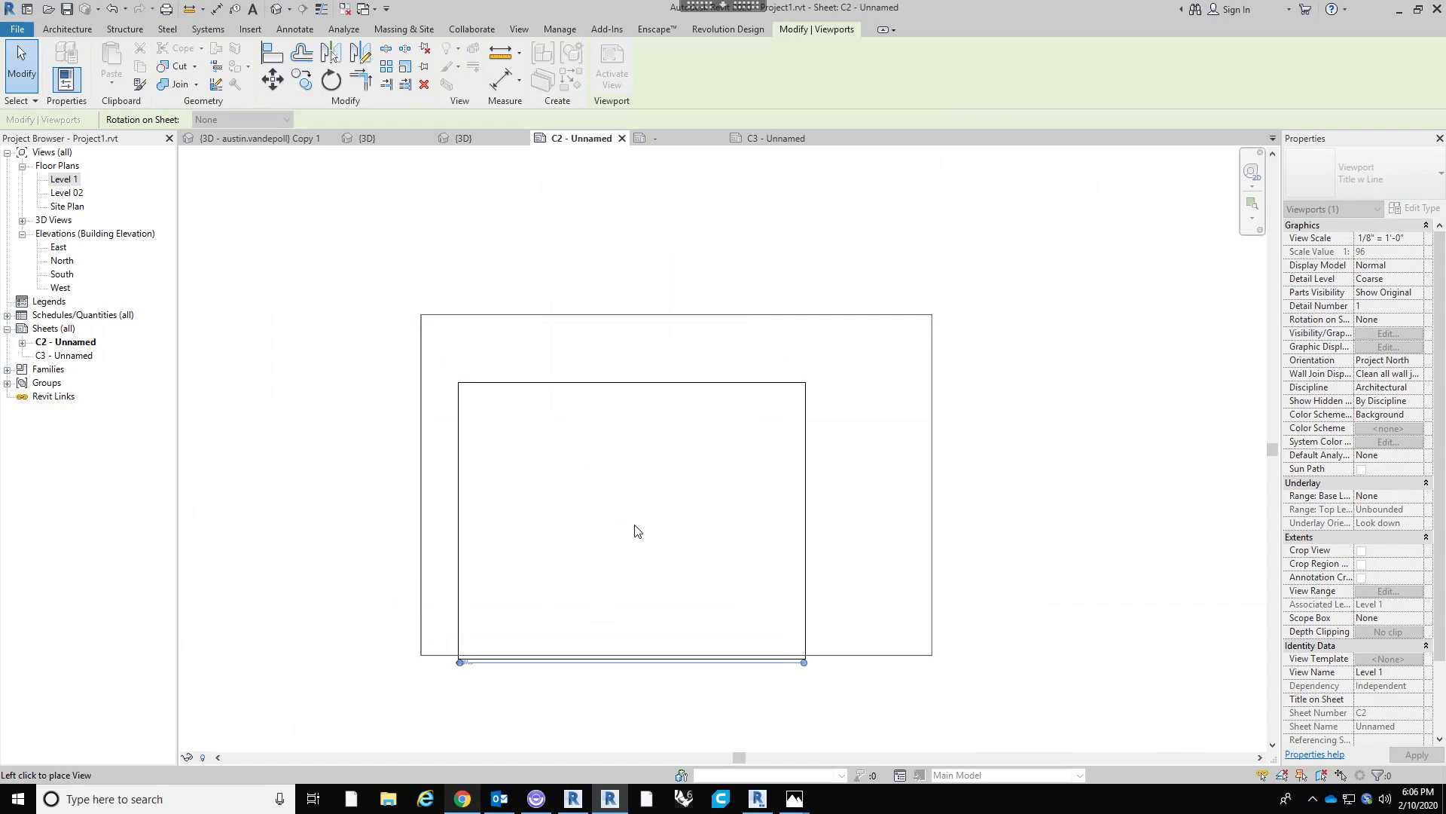
pyautogui.click(644, 489)
pyautogui.click(656, 258)
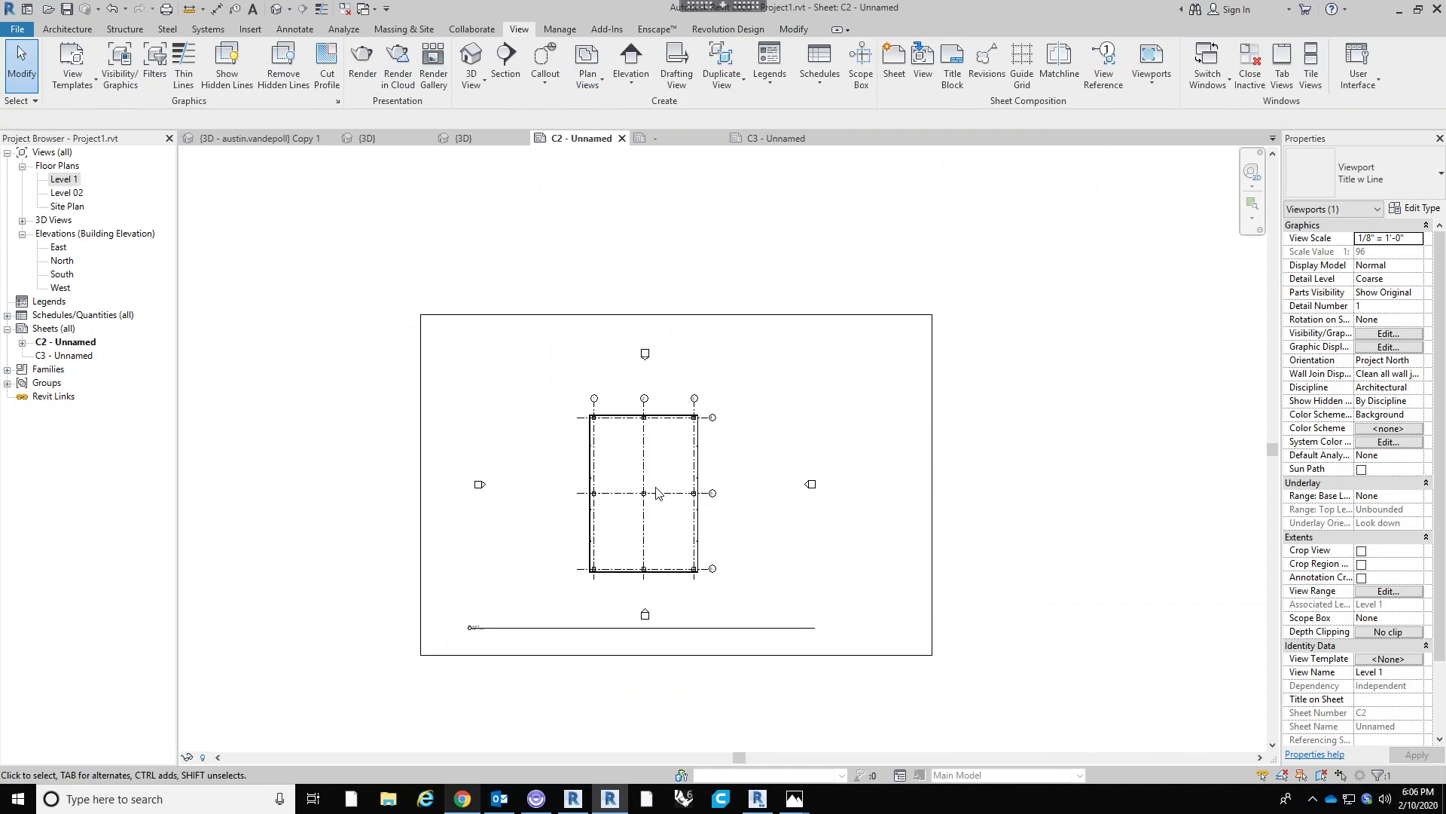
# Set the Level 1 viewport's view scale to 1/16" = 1'-0".
pyautogui.scroll(1, 647, 601)
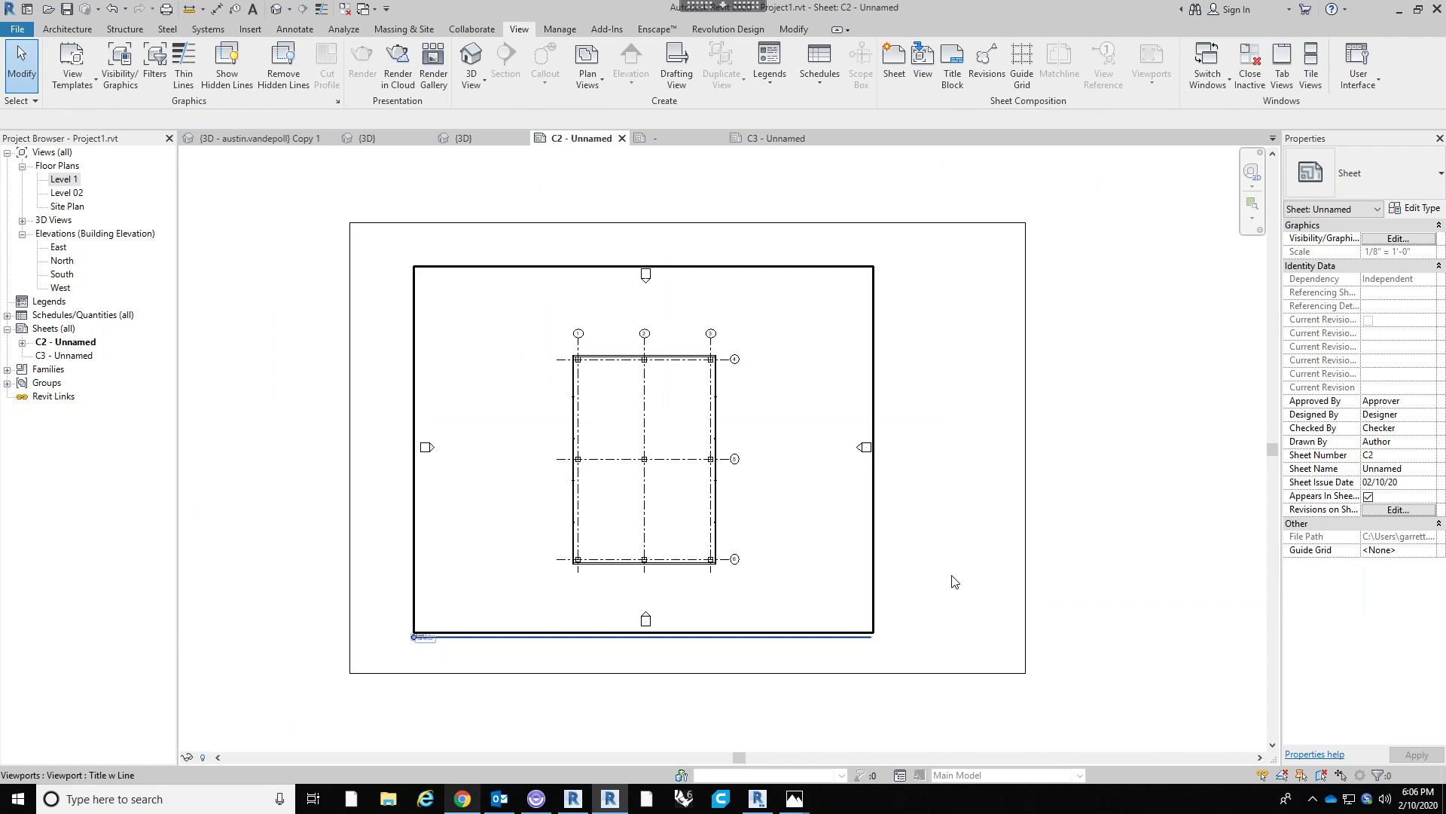
pyautogui.scroll(2, 466, 608)
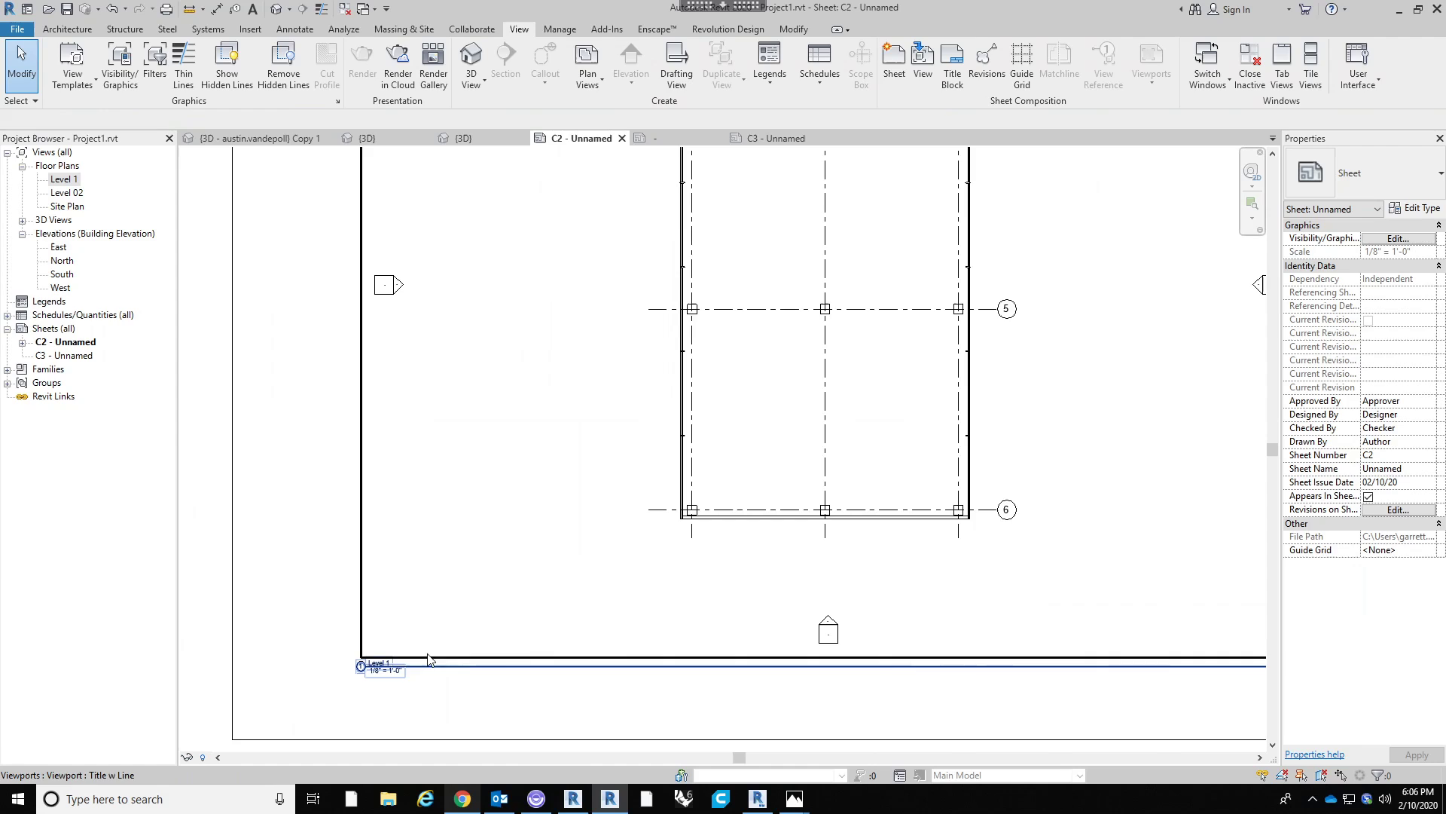
pyautogui.scroll(1, 373, 666)
pyautogui.scroll(-3, 338, 660)
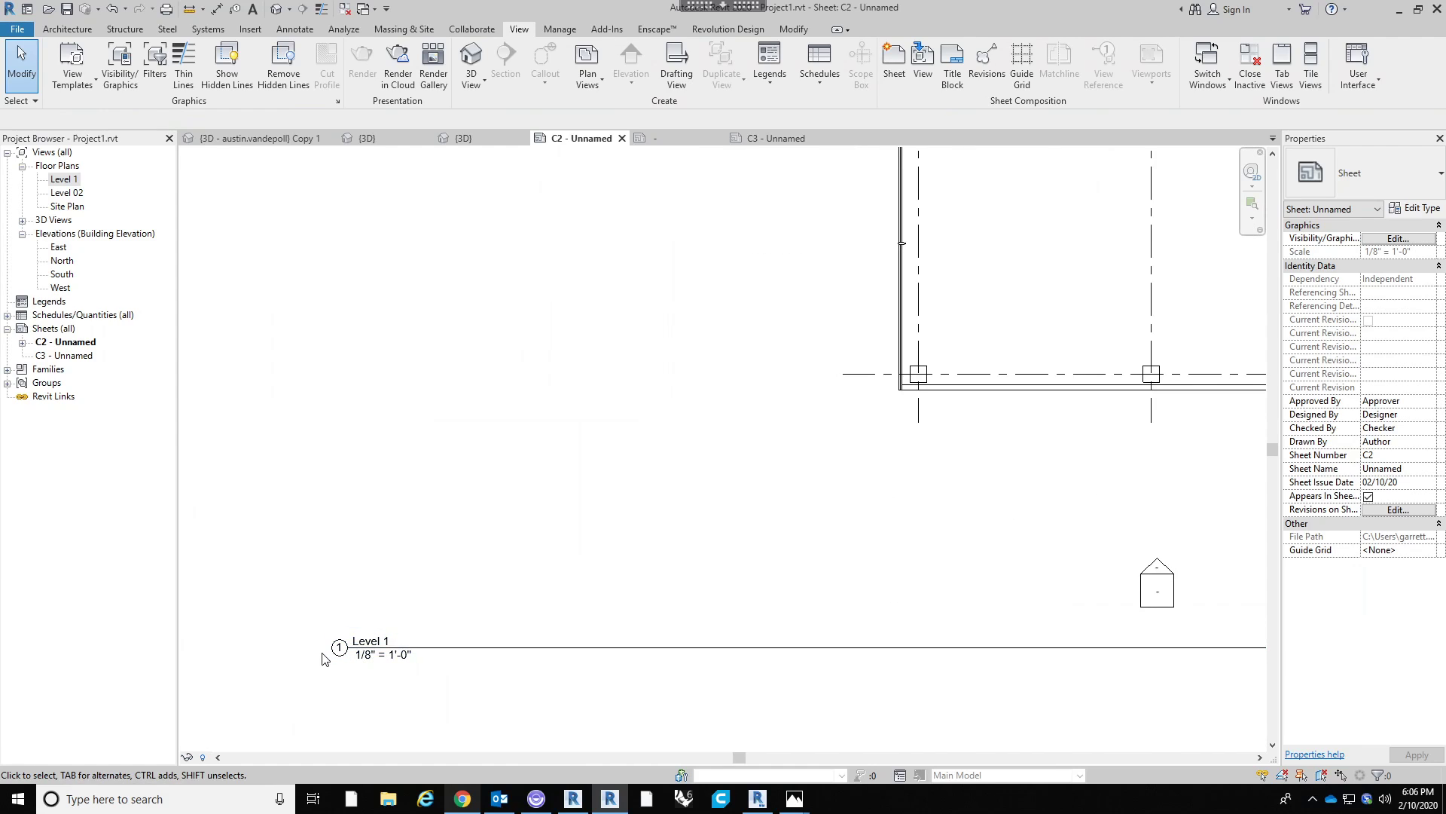
pyautogui.scroll(-1, 712, 609)
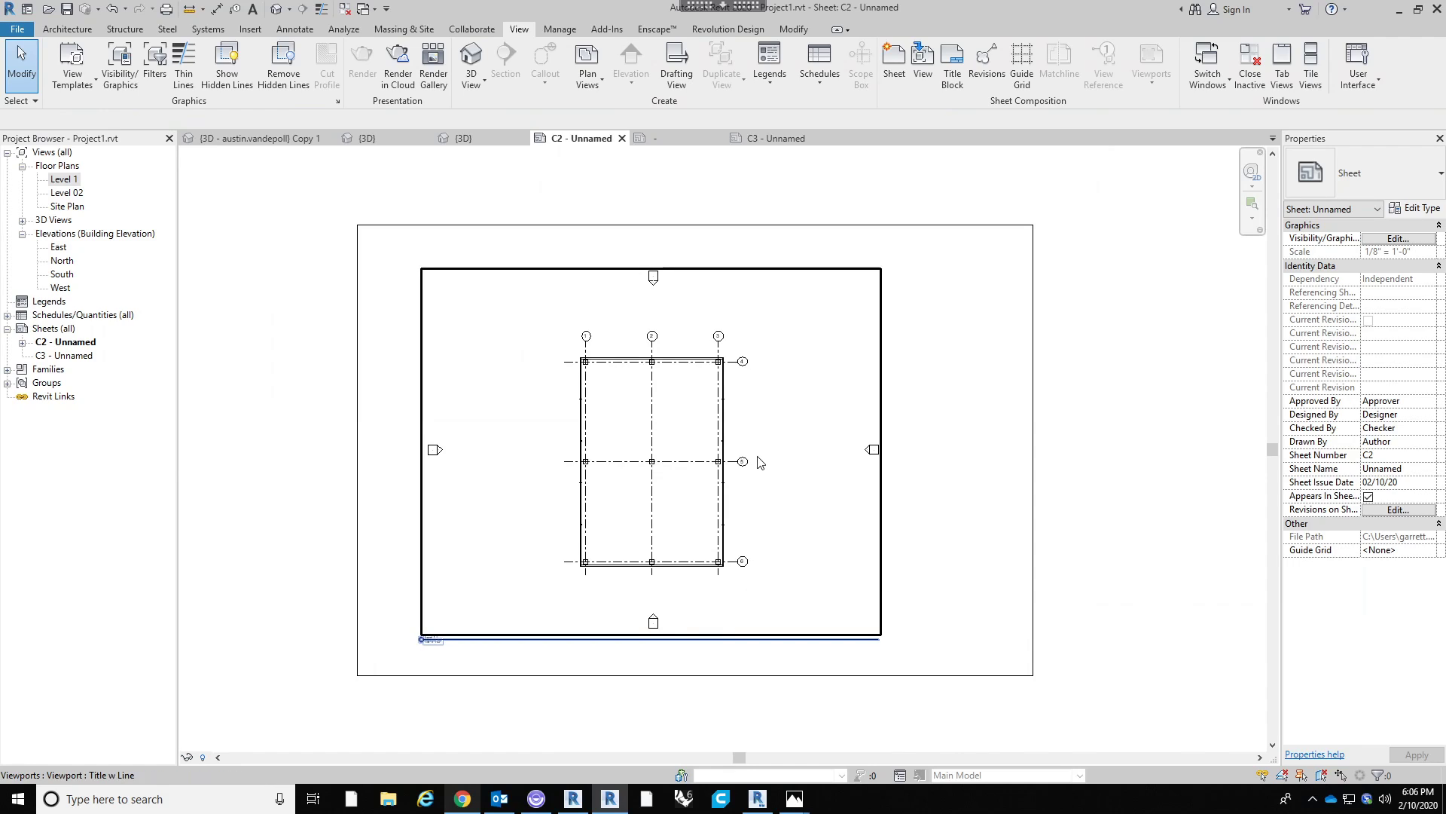
pyautogui.click(814, 559)
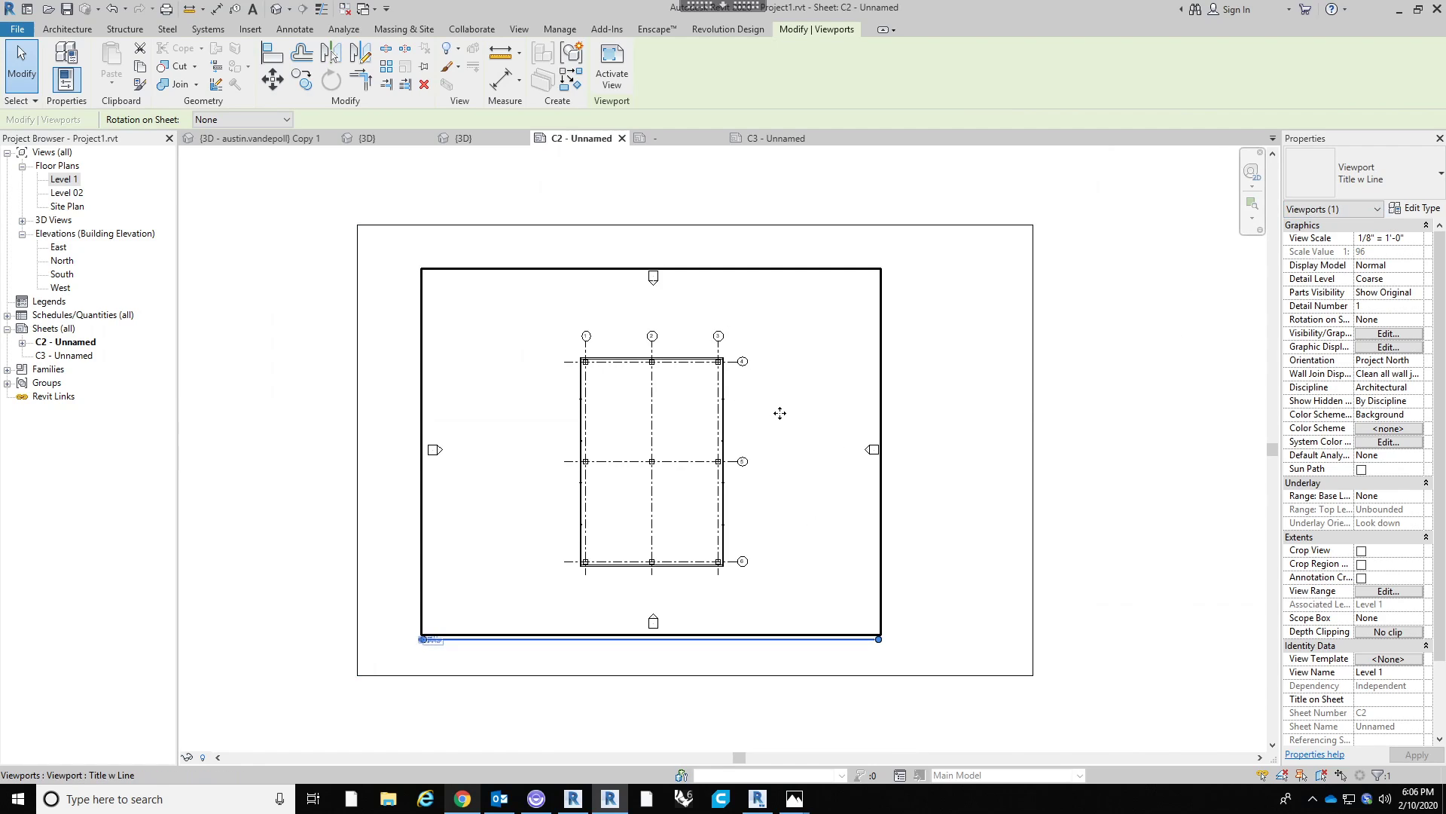
pyautogui.click(1421, 247)
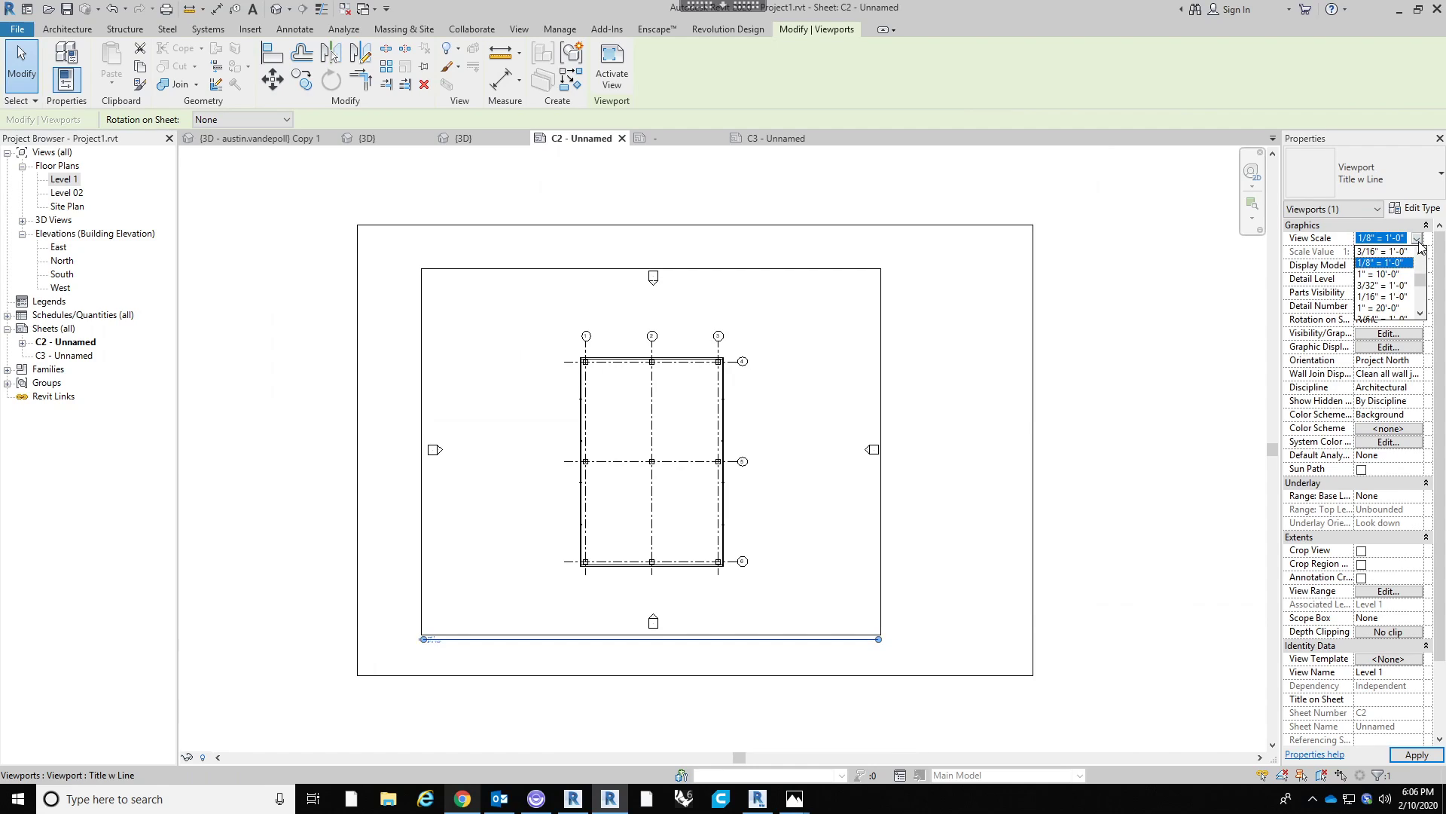
pyautogui.click(1390, 298)
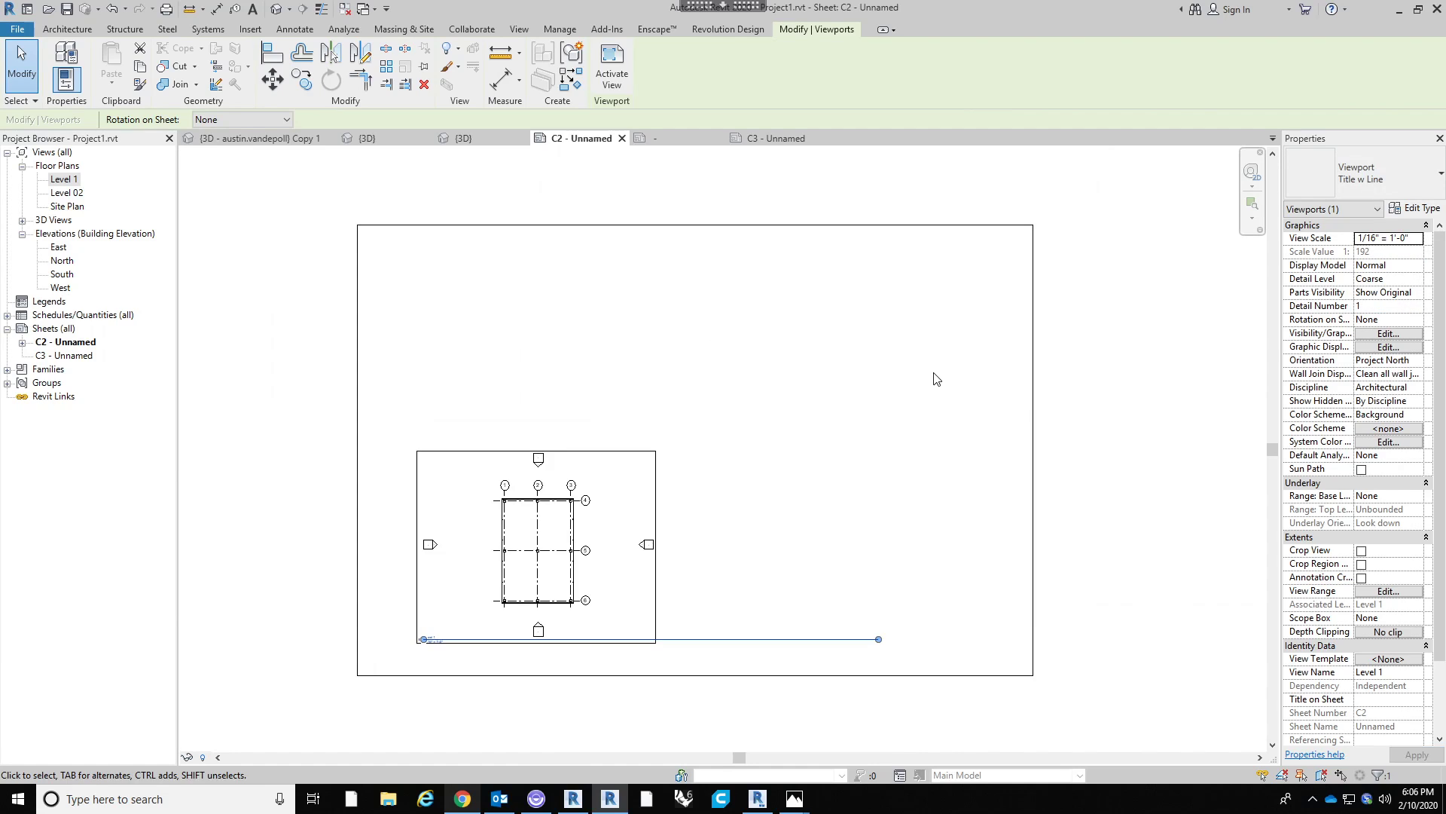
# Change the Level 1 viewport's view scale to 1/4" = 1'-0".
pyautogui.click(923, 403)
pyautogui.click(648, 543)
pyautogui.click(1420, 249)
pyautogui.scroll(2, 1390, 272)
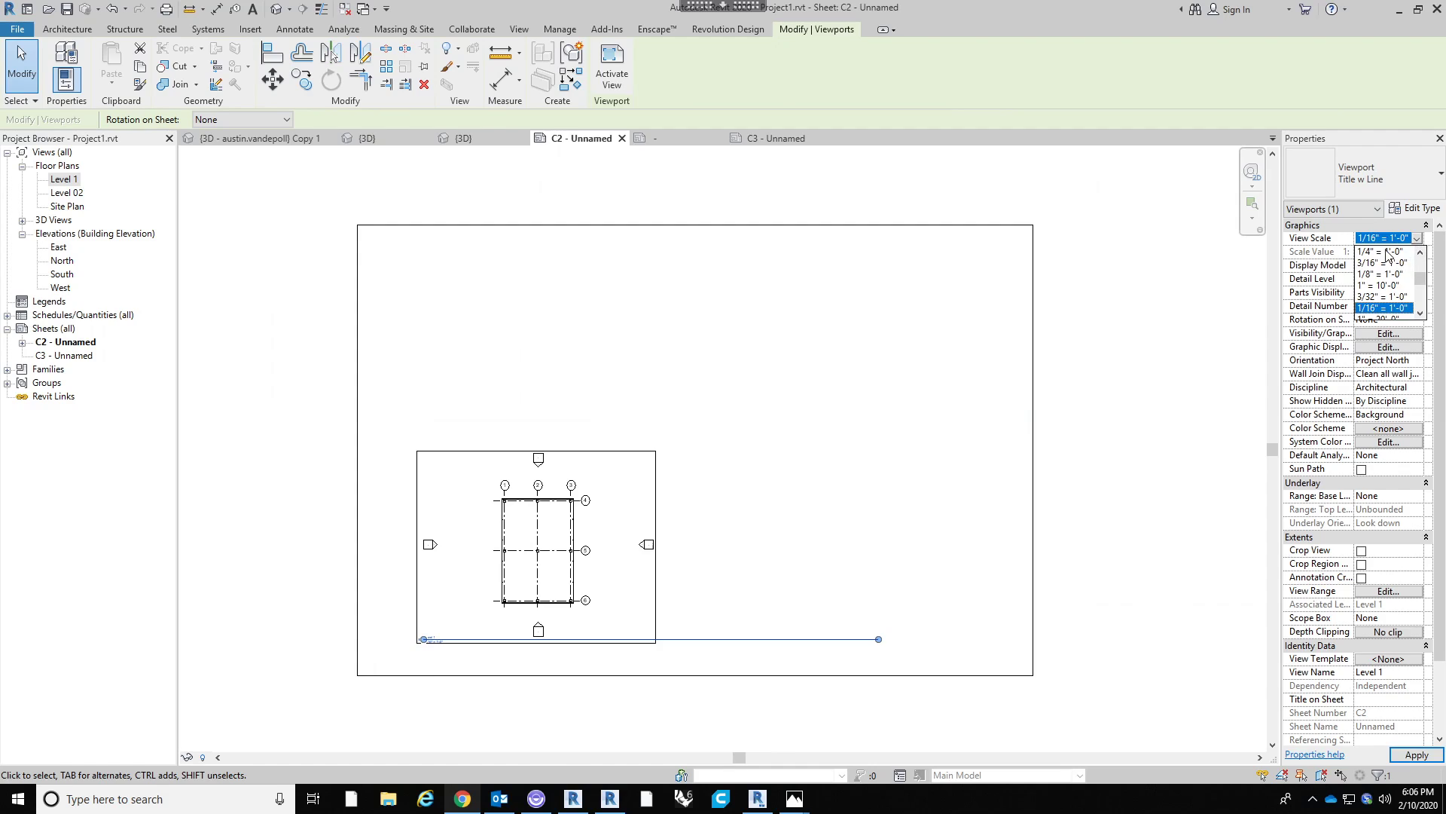
pyautogui.click(1386, 258)
pyautogui.scroll(-2, 771, 489)
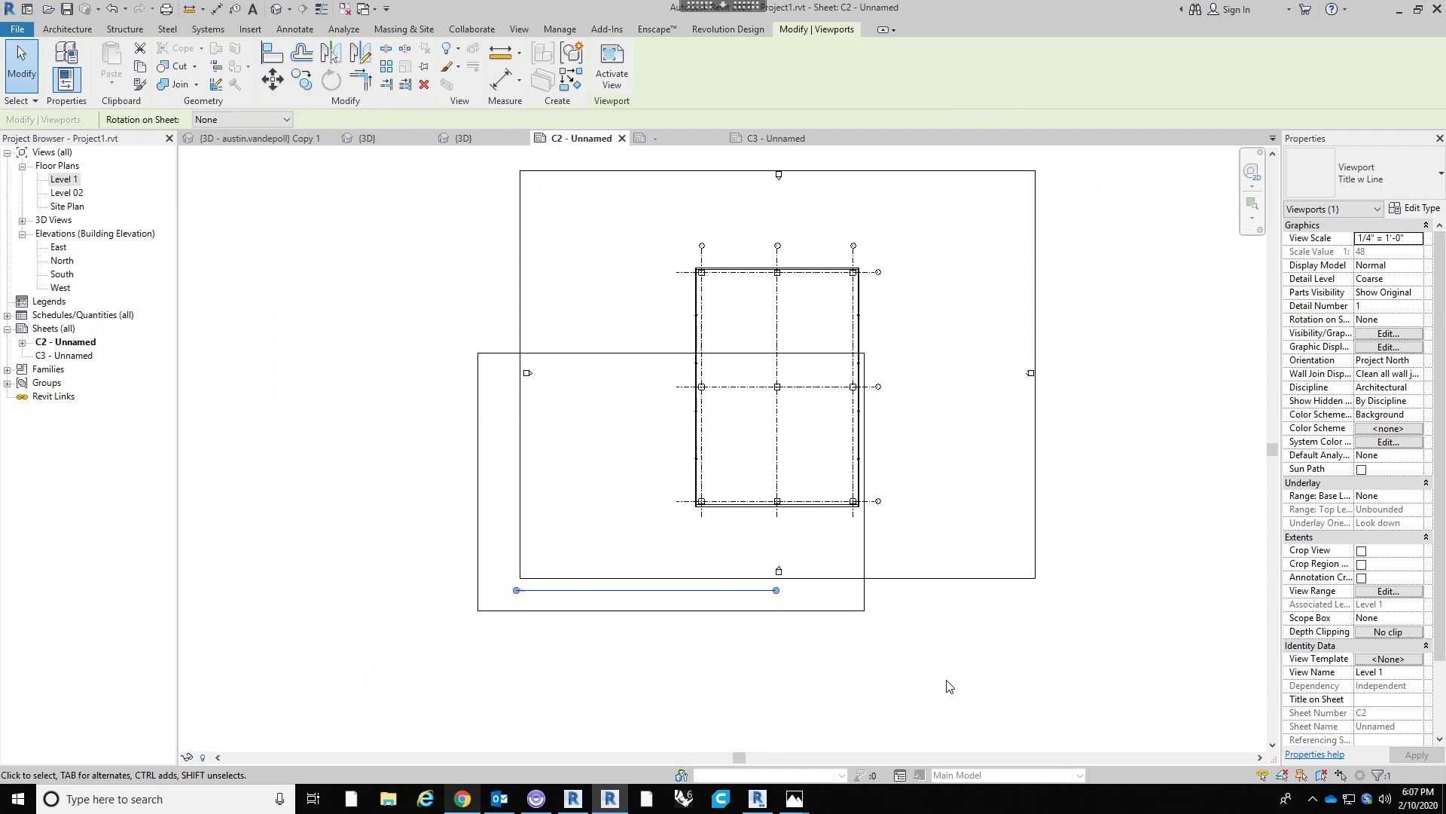
# Set the Level 1 viewport's view scale to 1/8" = 1'-0".
pyautogui.click(944, 677)
pyautogui.click(899, 437)
pyautogui.click(1420, 239)
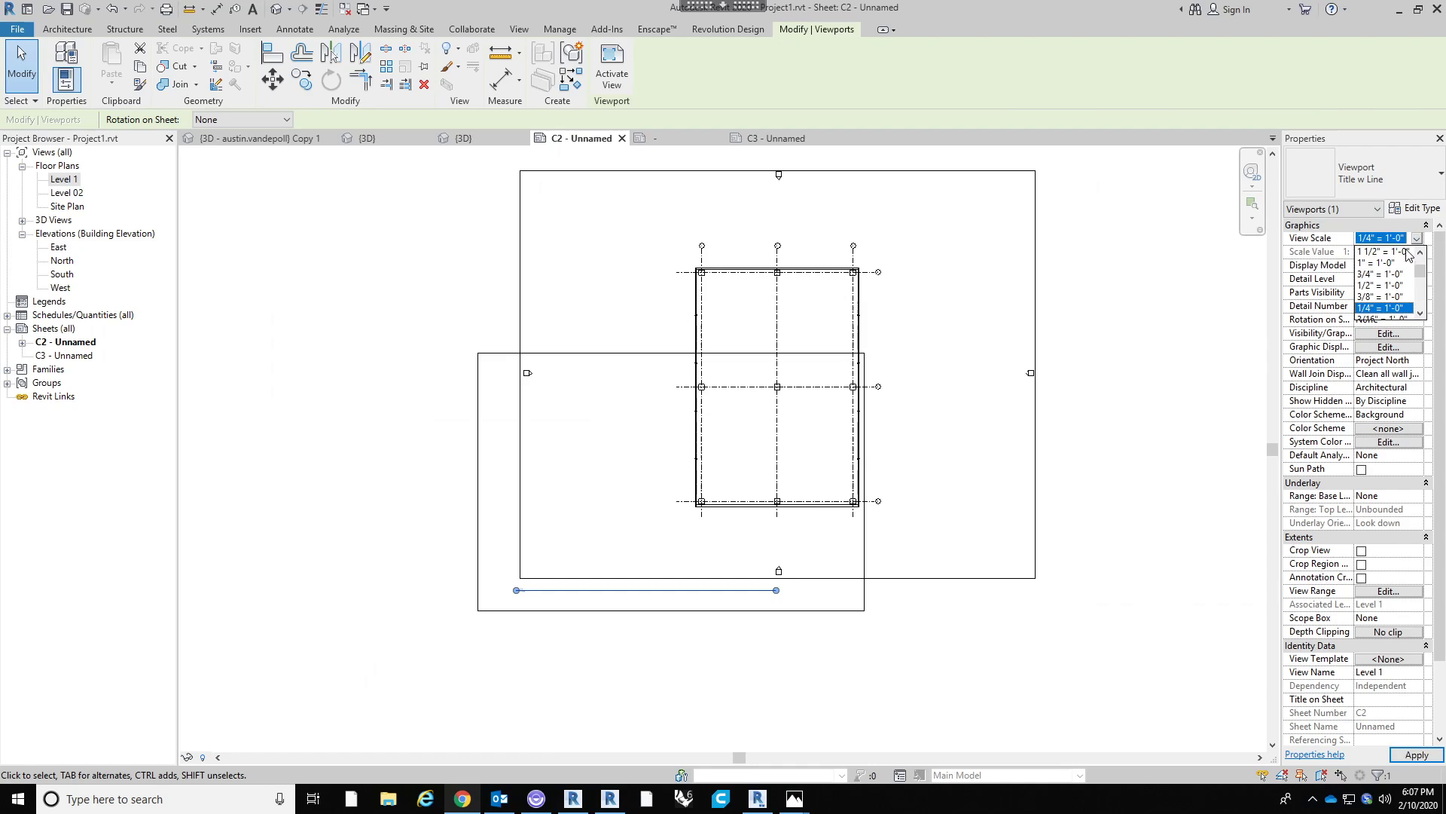
pyautogui.scroll(2, 1401, 282)
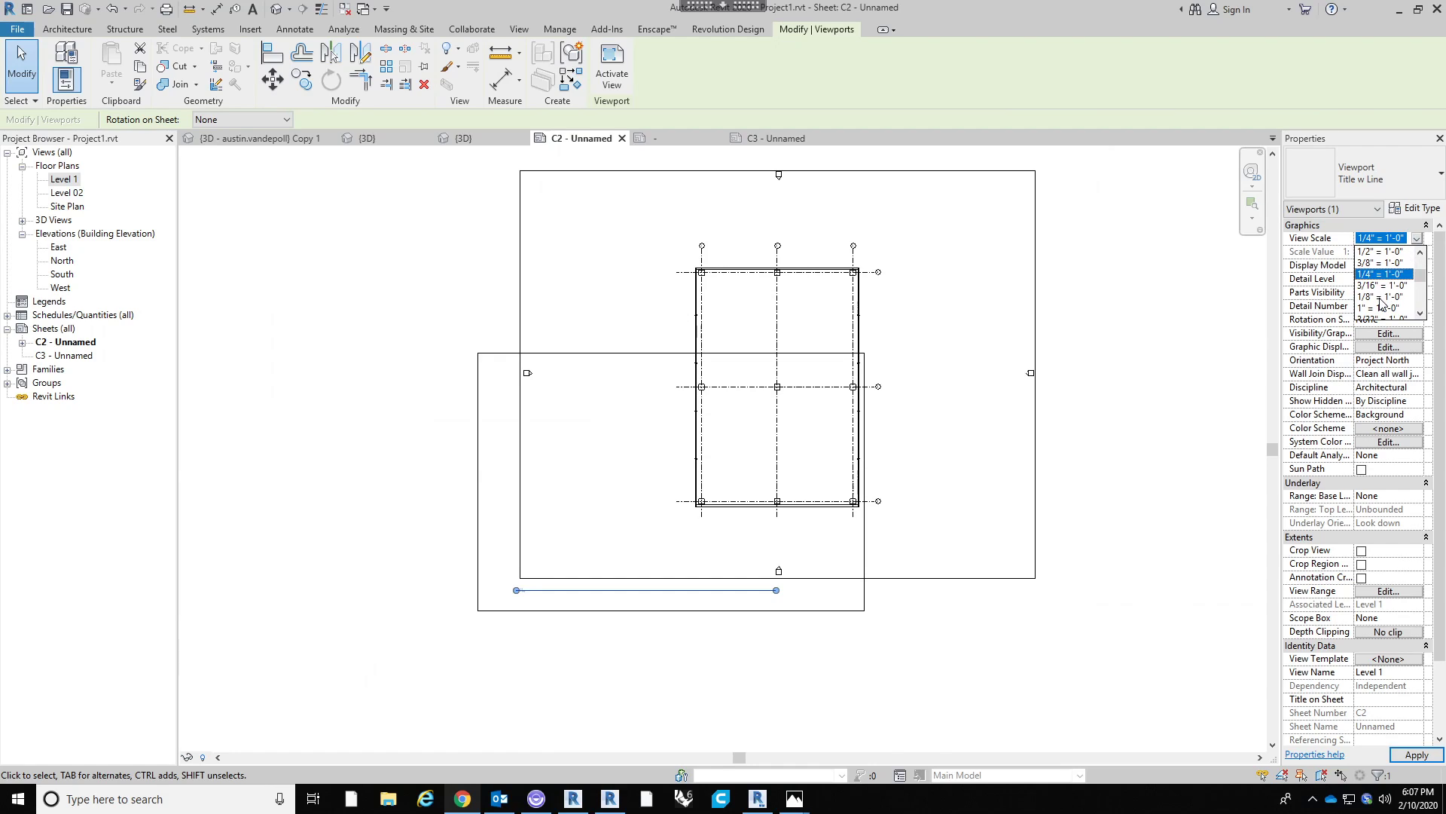
pyautogui.click(1381, 297)
pyautogui.click(824, 663)
pyautogui.scroll(2, 556, 558)
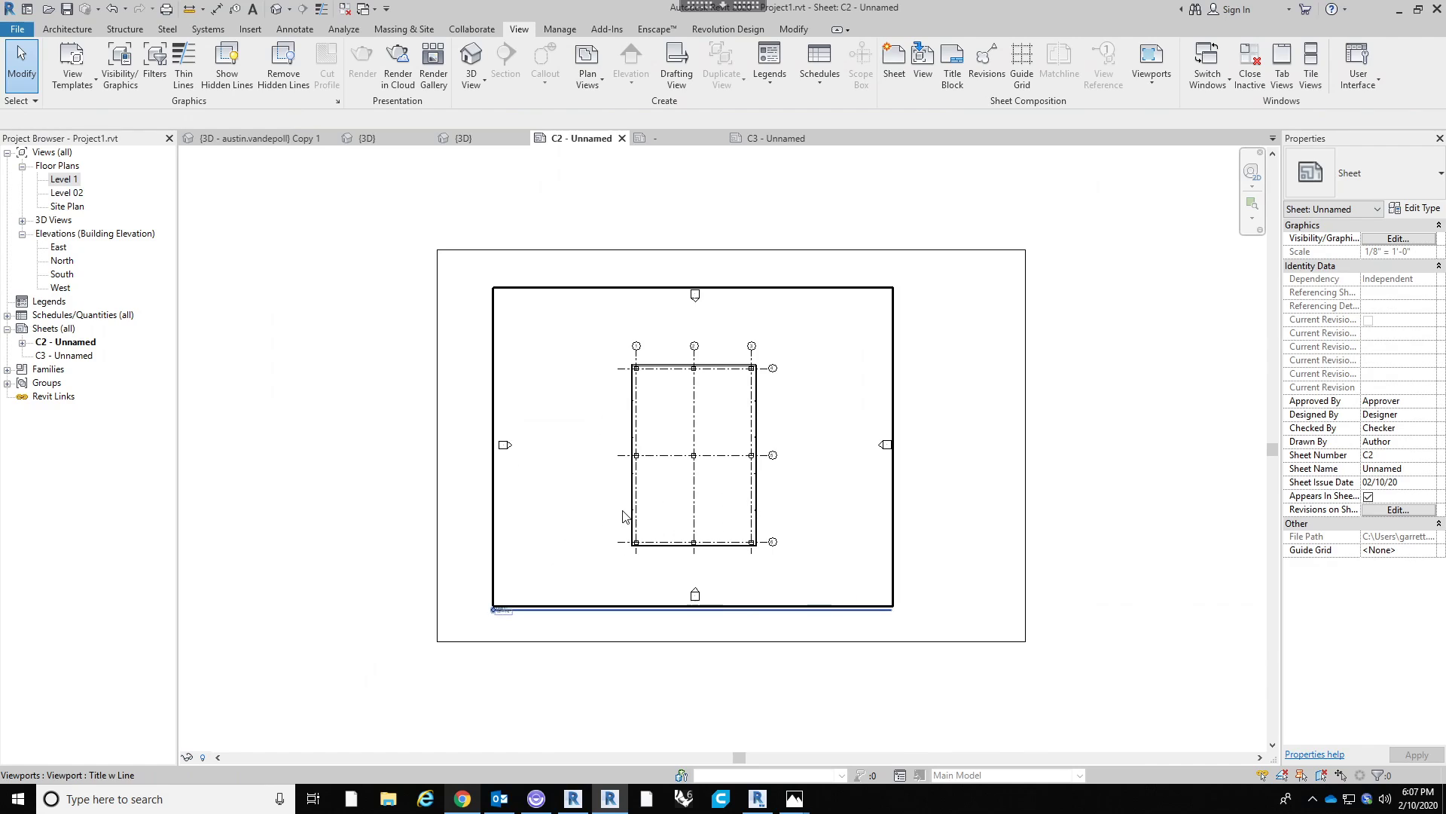
# Move the Level 1 viewport toward the left edge of sheet C2 and check the extents of its view.
pyautogui.click(536, 495)
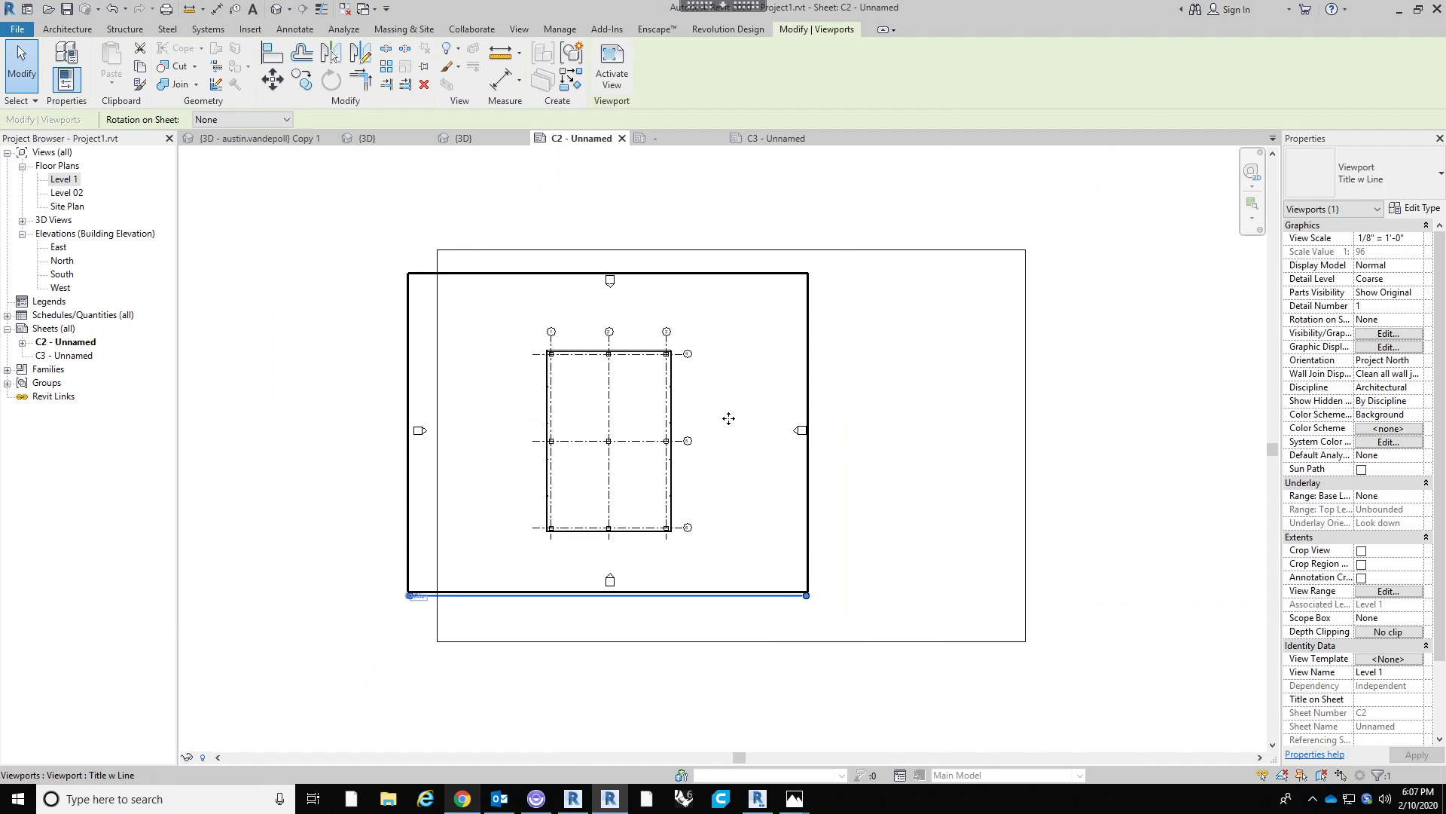
pyautogui.scroll(1, 745, 485)
pyautogui.doubleClick(745, 485)
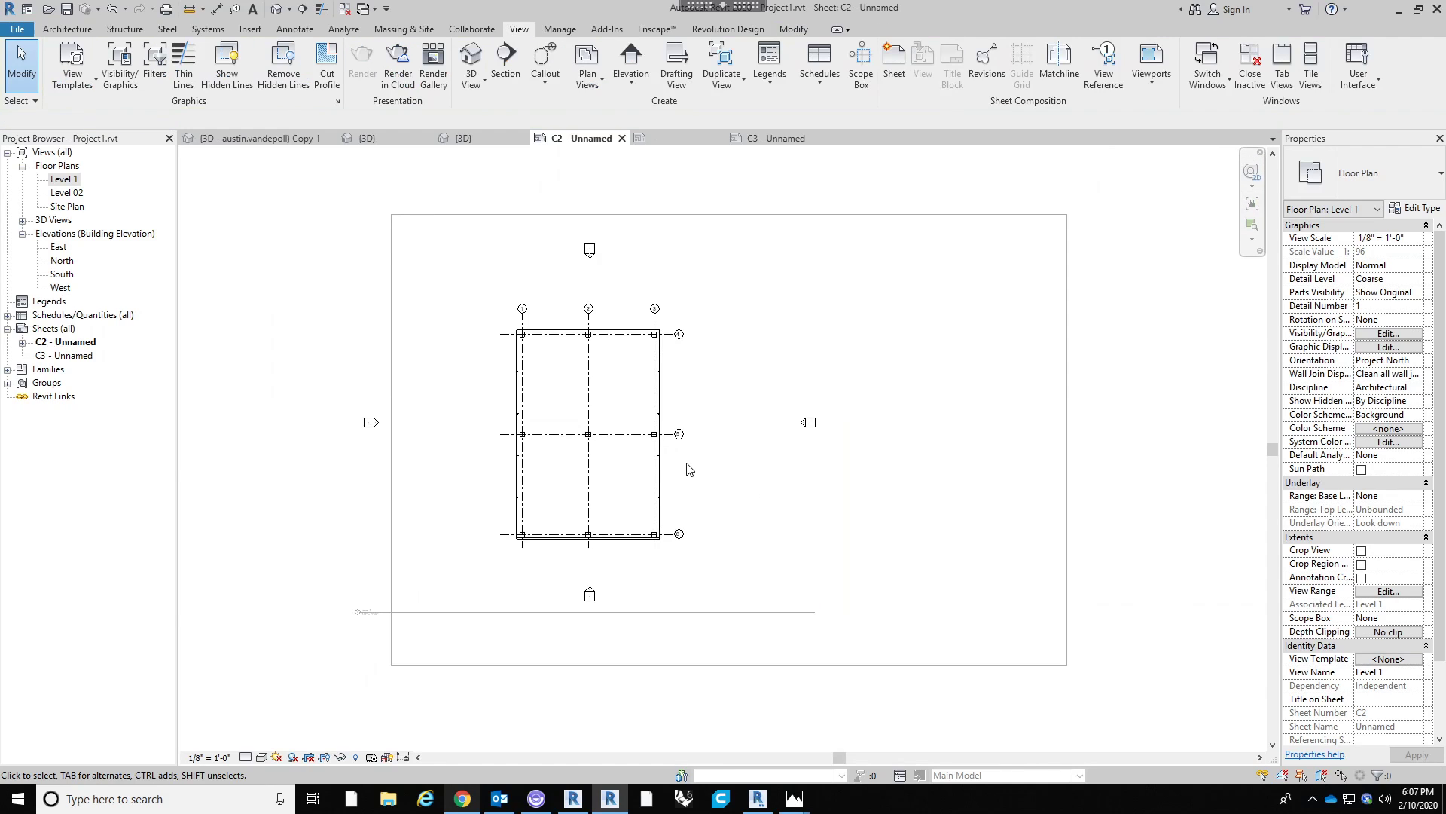
pyautogui.scroll(1, 686, 467)
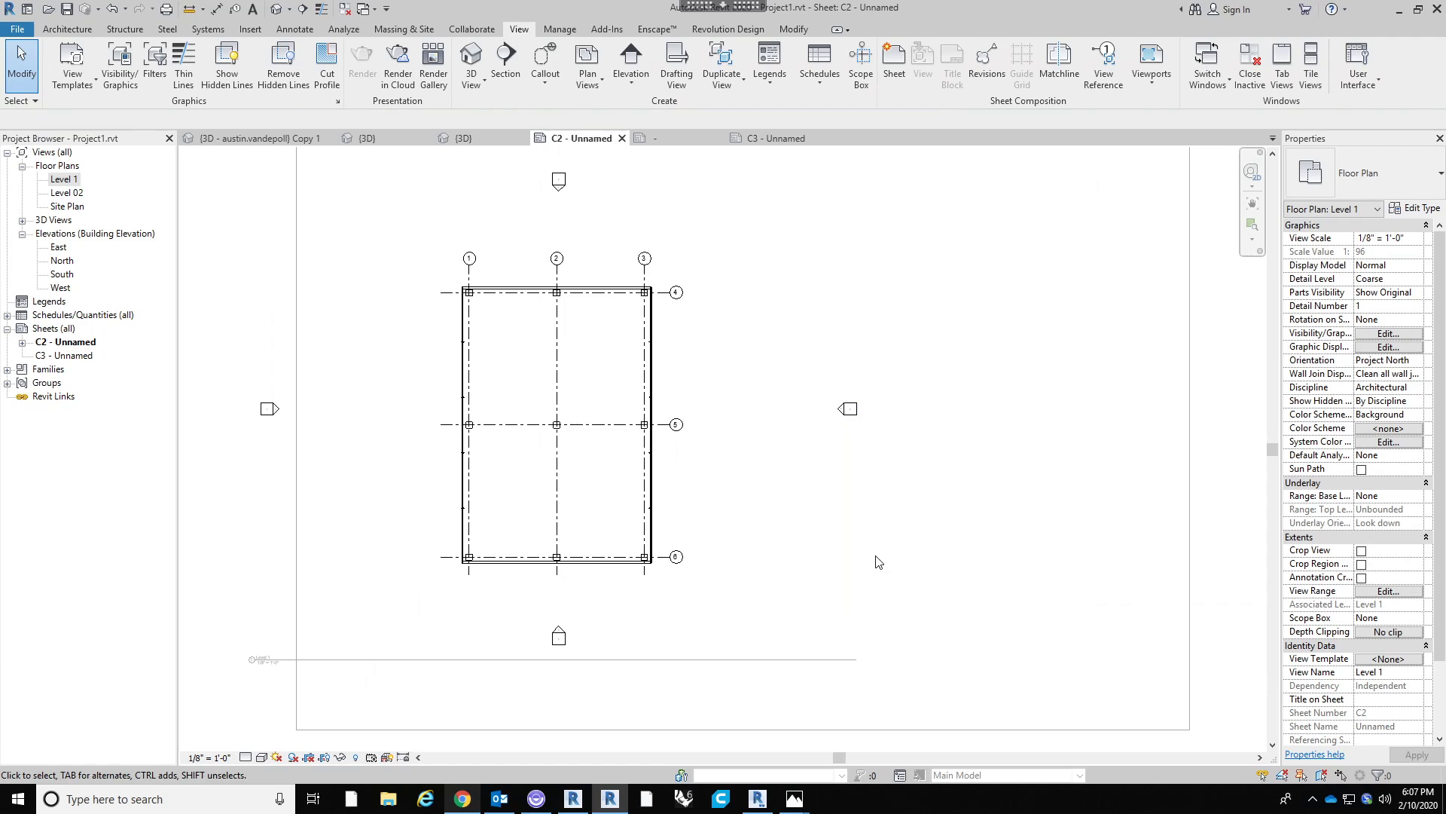
pyautogui.scroll(-3, 878, 562)
pyautogui.doubleClick(870, 491)
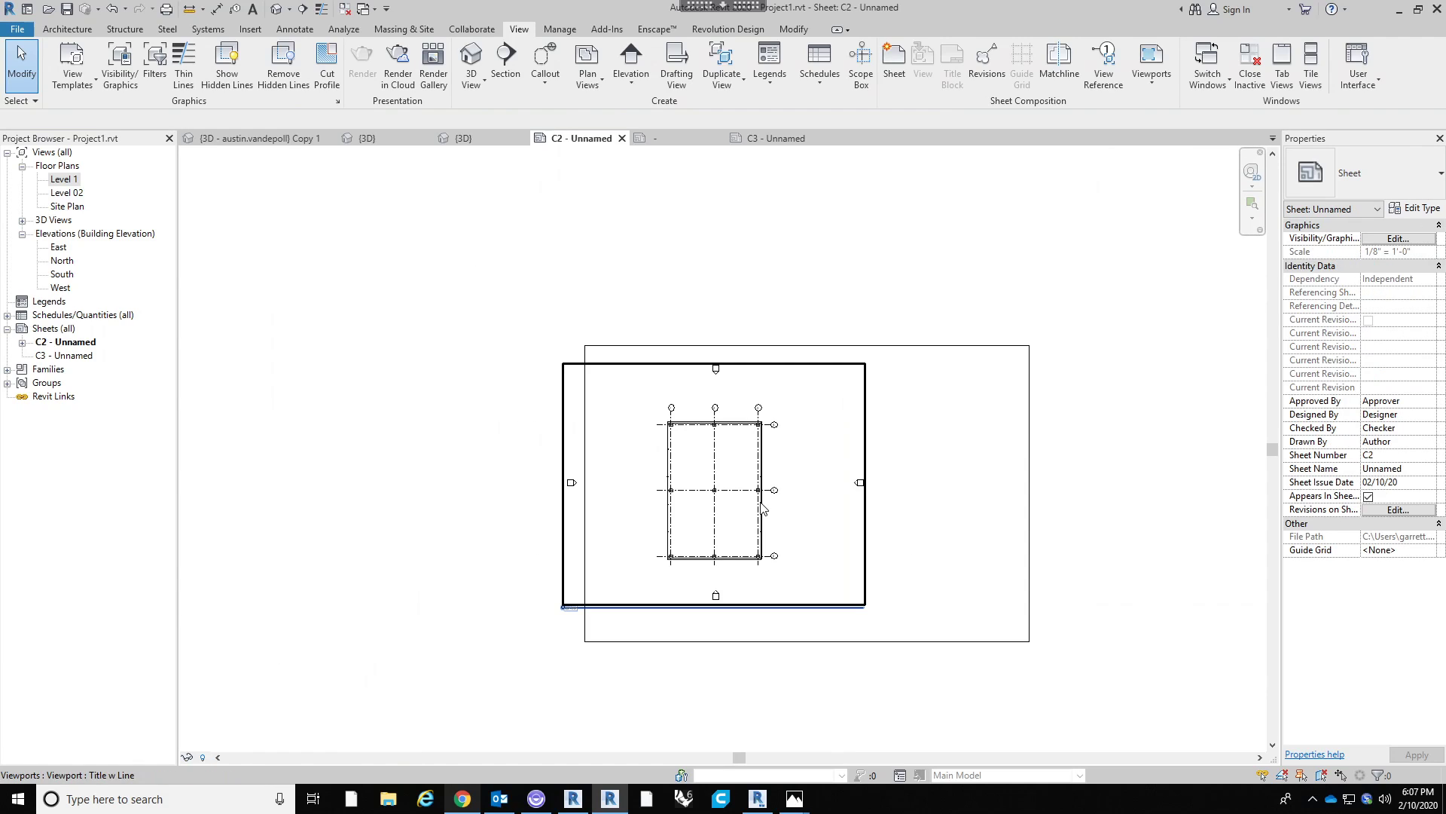
pyautogui.click(866, 491)
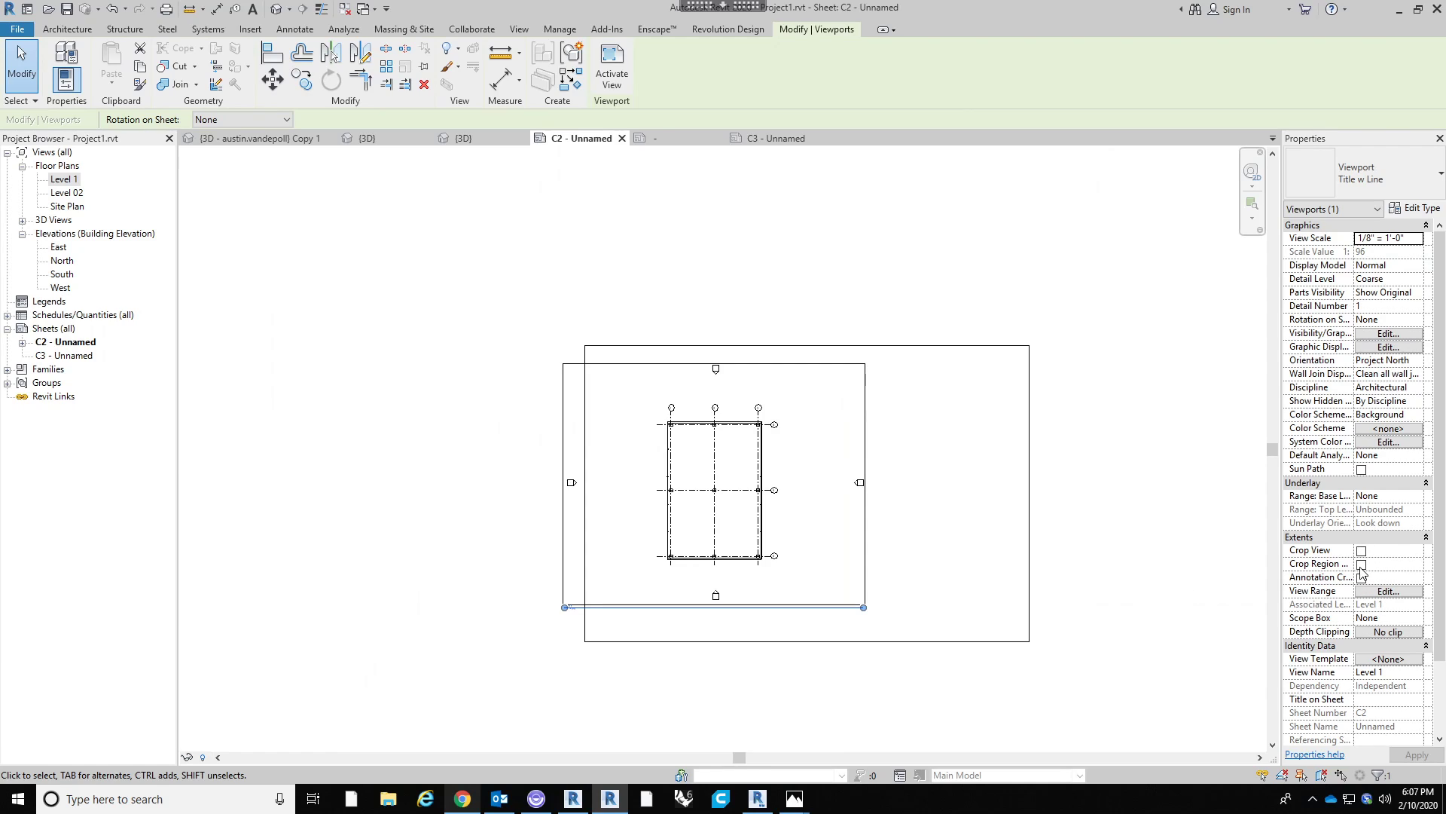
pyautogui.scroll(2, 826, 578)
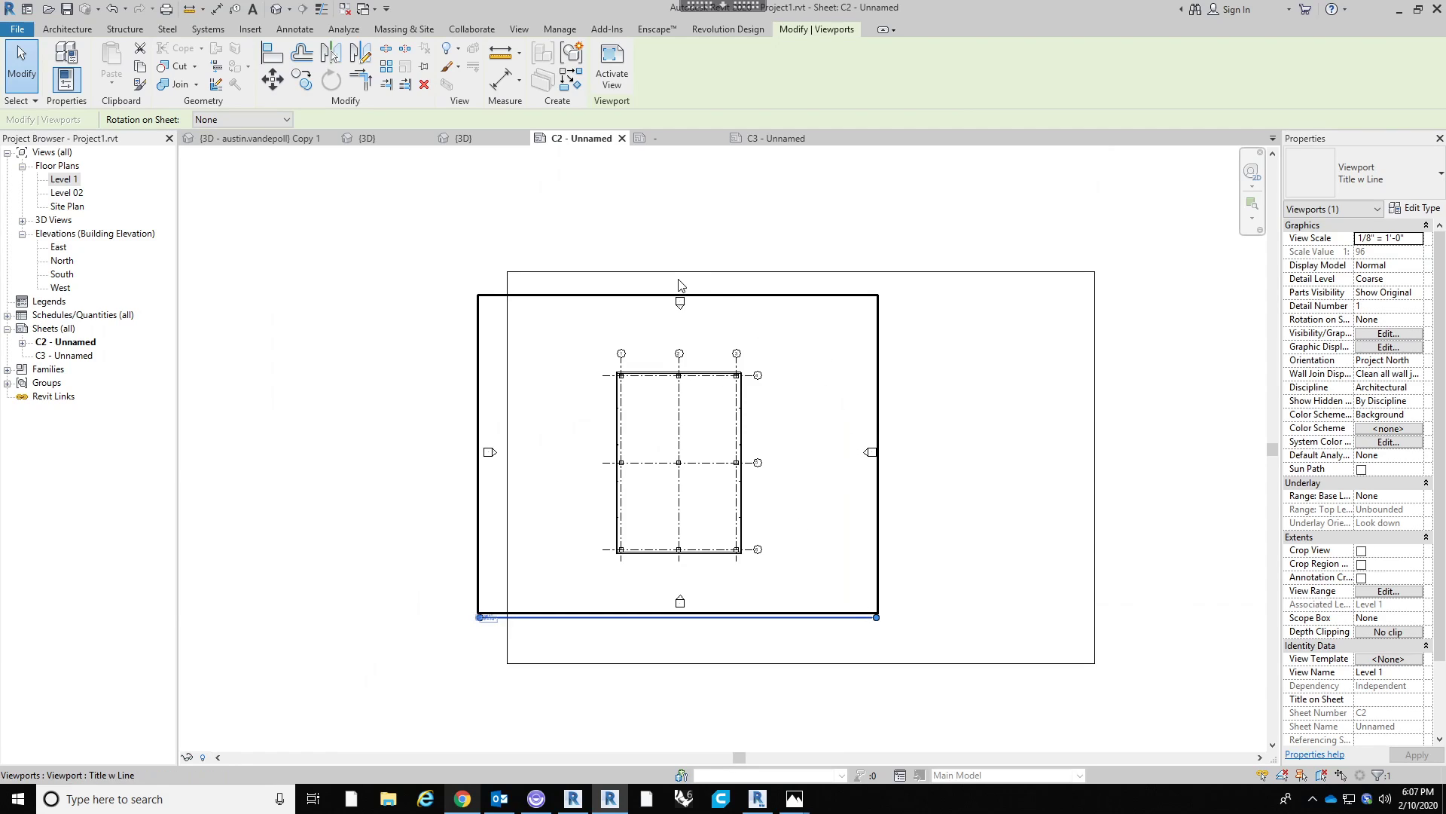
# Activate the Level 1 viewport, move its four elevation markers in close around the building, and deactivate it.
pyautogui.doubleClick(820, 430)
pyautogui.scroll(2, 866, 452)
pyautogui.moveTo(906, 425); pyautogui.dragTo(779, 439)
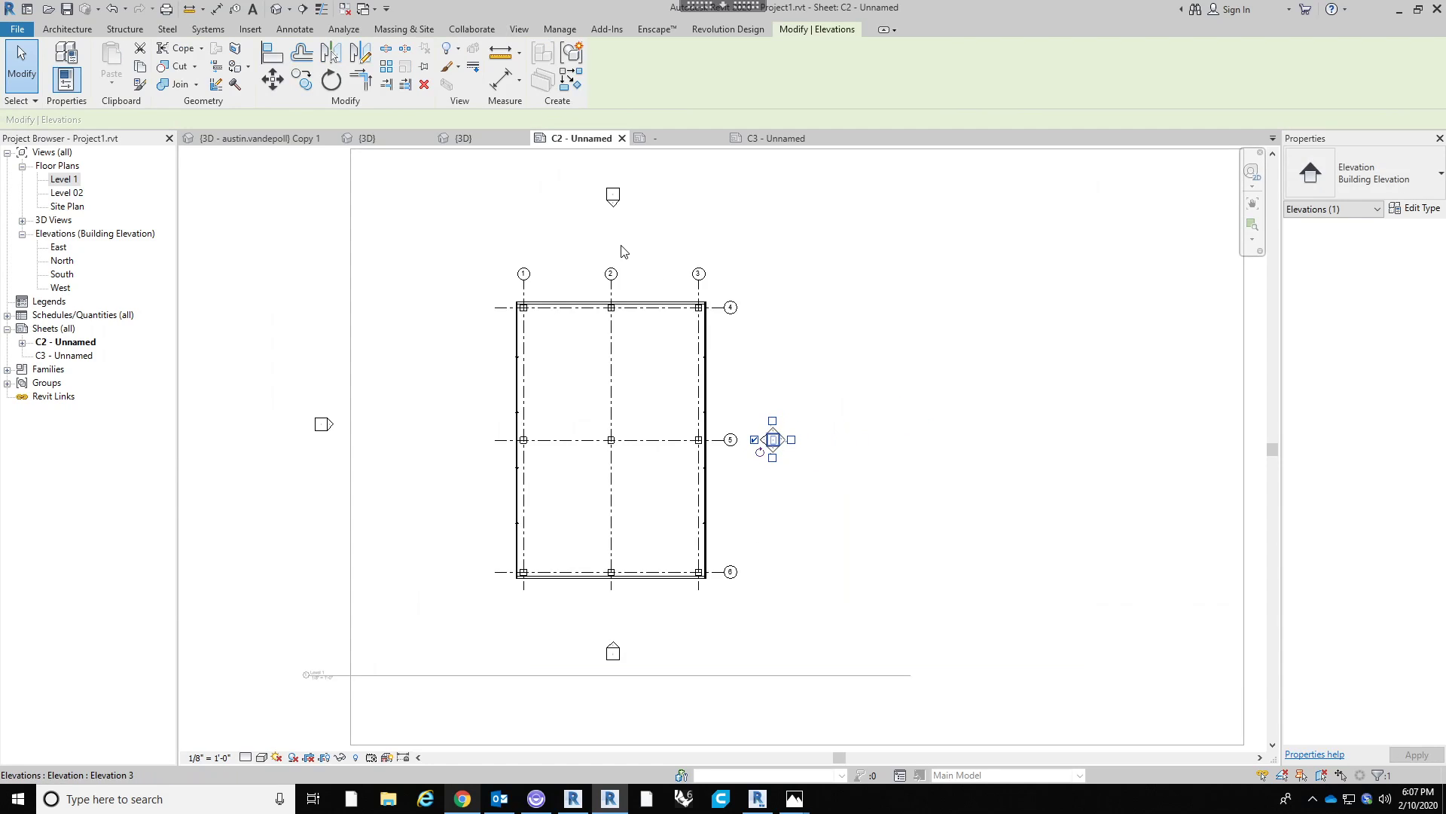
pyautogui.moveTo(615, 194); pyautogui.dragTo(618, 232)
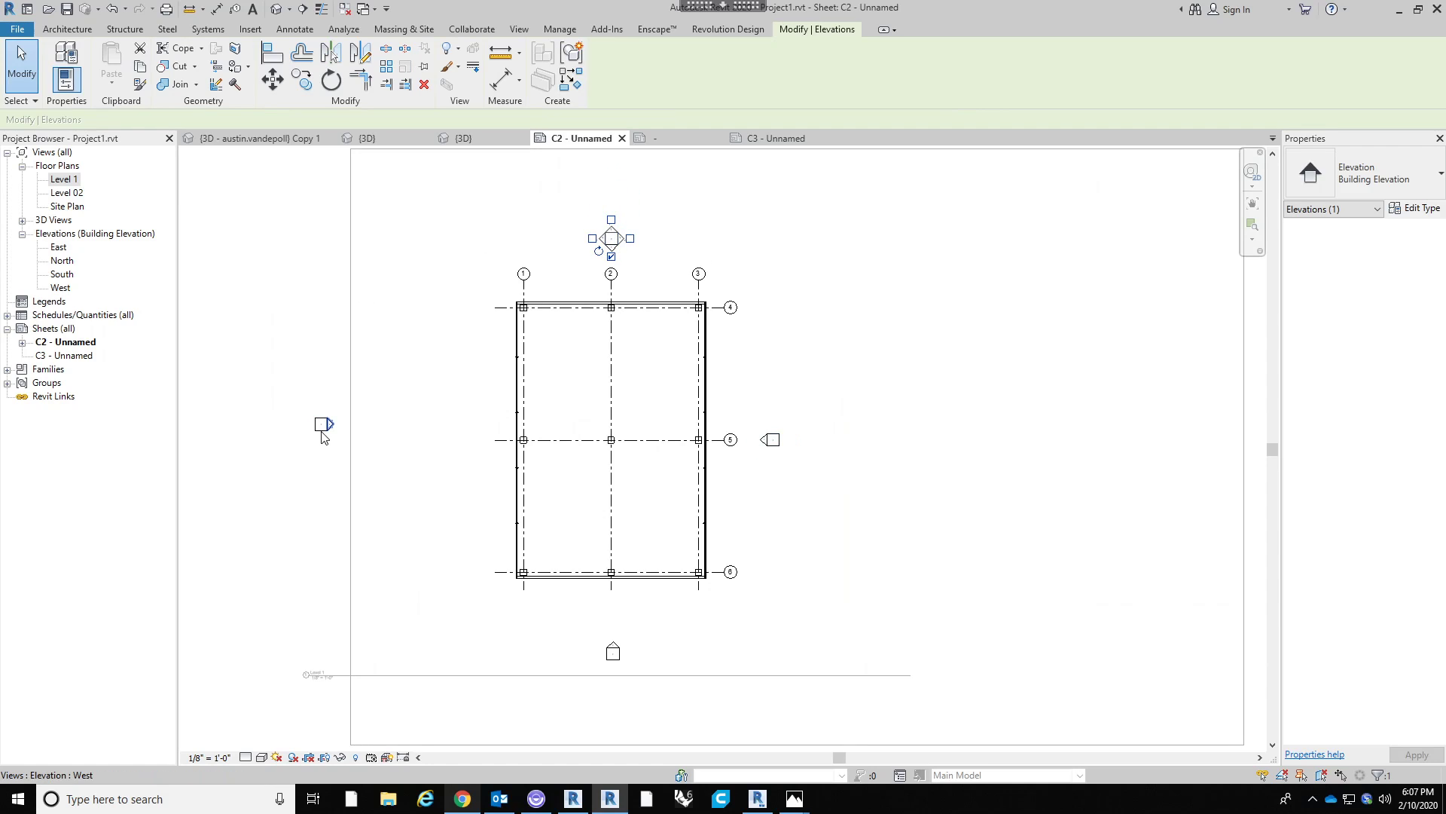
pyautogui.moveTo(332, 429); pyautogui.dragTo(462, 451)
pyautogui.click(707, 639)
pyautogui.click(613, 651)
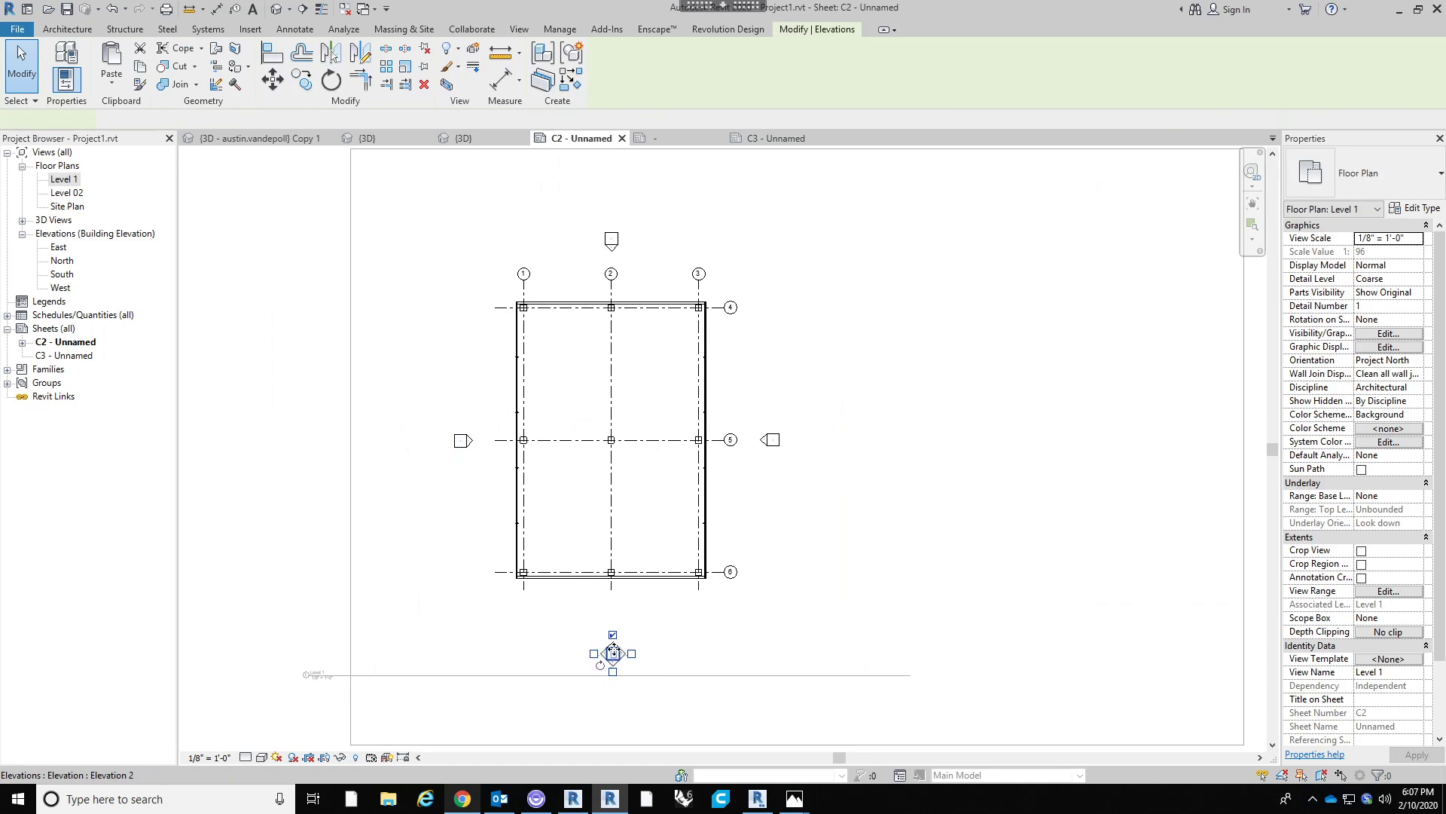
pyautogui.moveTo(613, 651); pyautogui.dragTo(612, 614)
pyautogui.click(734, 625)
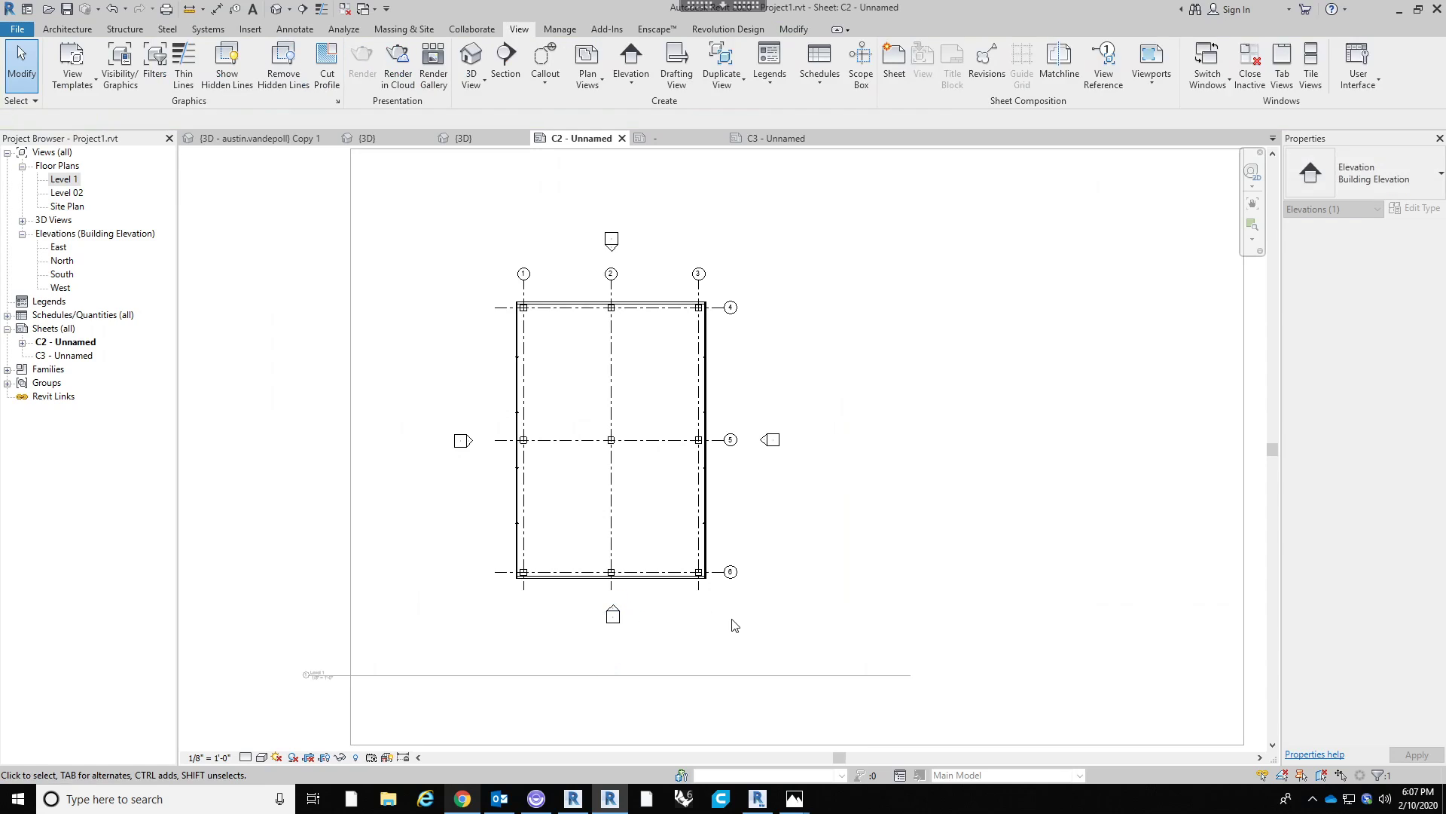
pyautogui.scroll(-1, 734, 625)
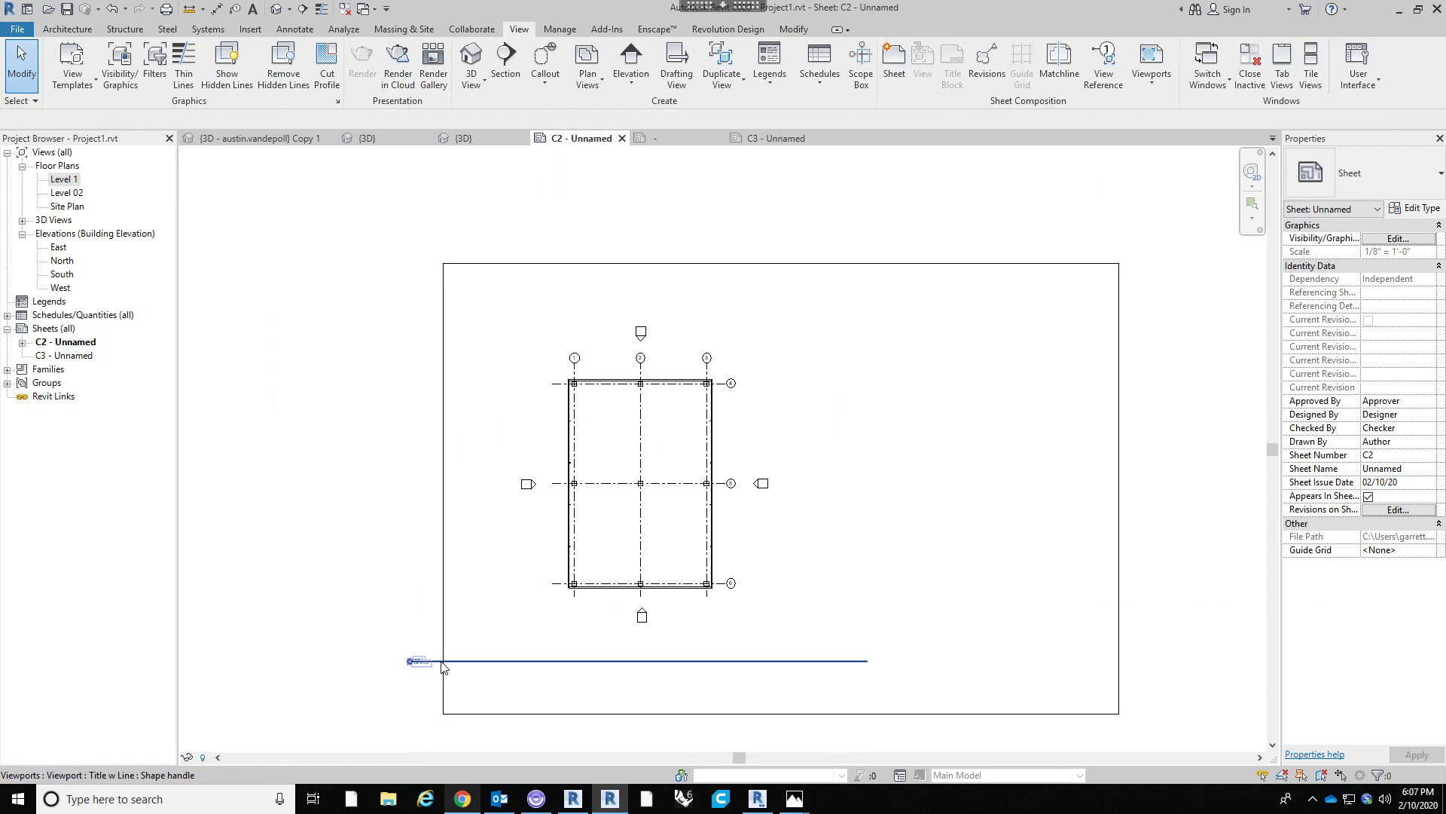
# Move the view title just below the Level 1 viewport and shorten its line to the viewport's width.
pyautogui.moveTo(443, 666); pyautogui.dragTo(545, 636)
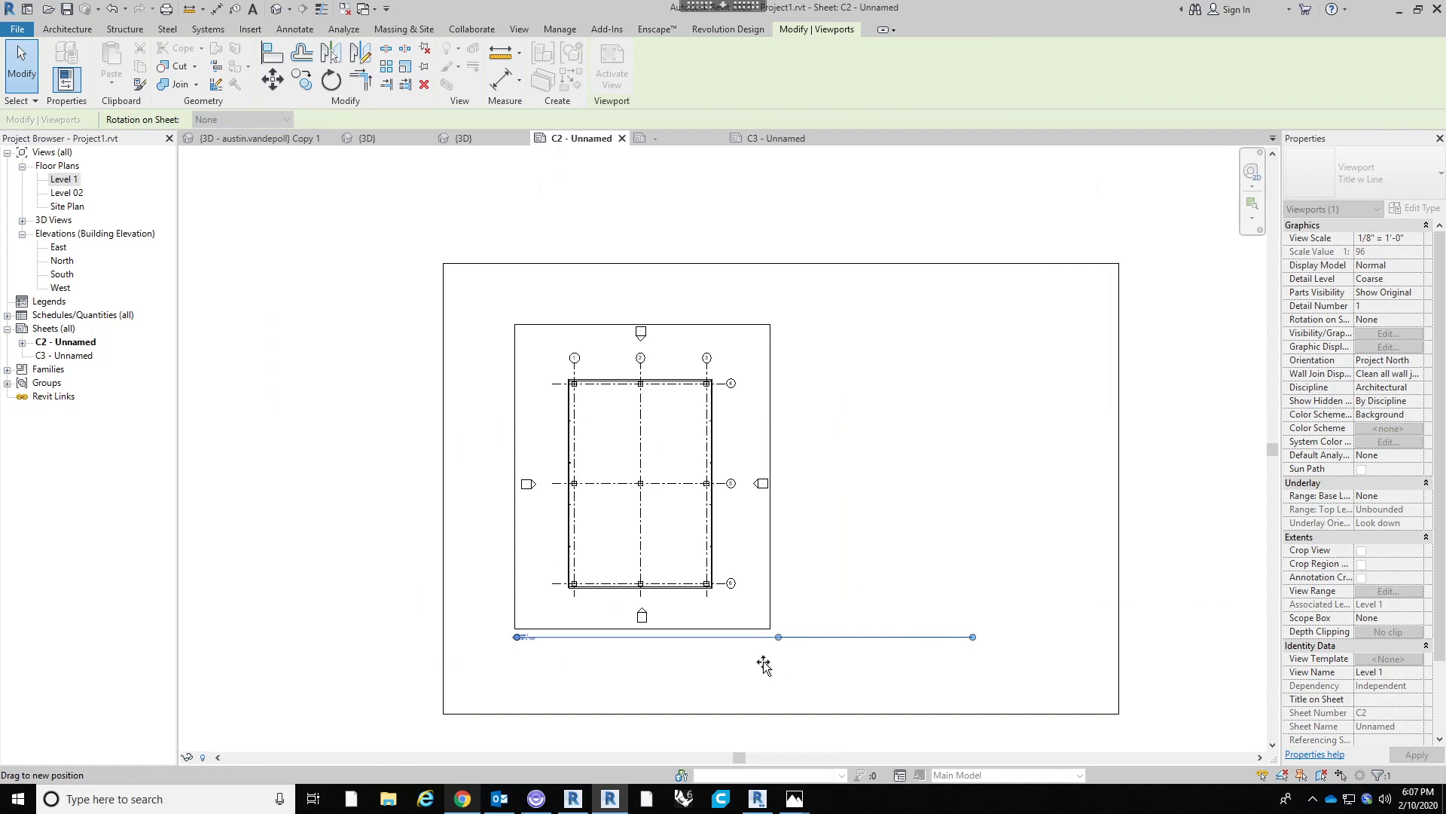
pyautogui.moveTo(764, 662); pyautogui.dragTo(771, 661)
pyautogui.click(811, 569)
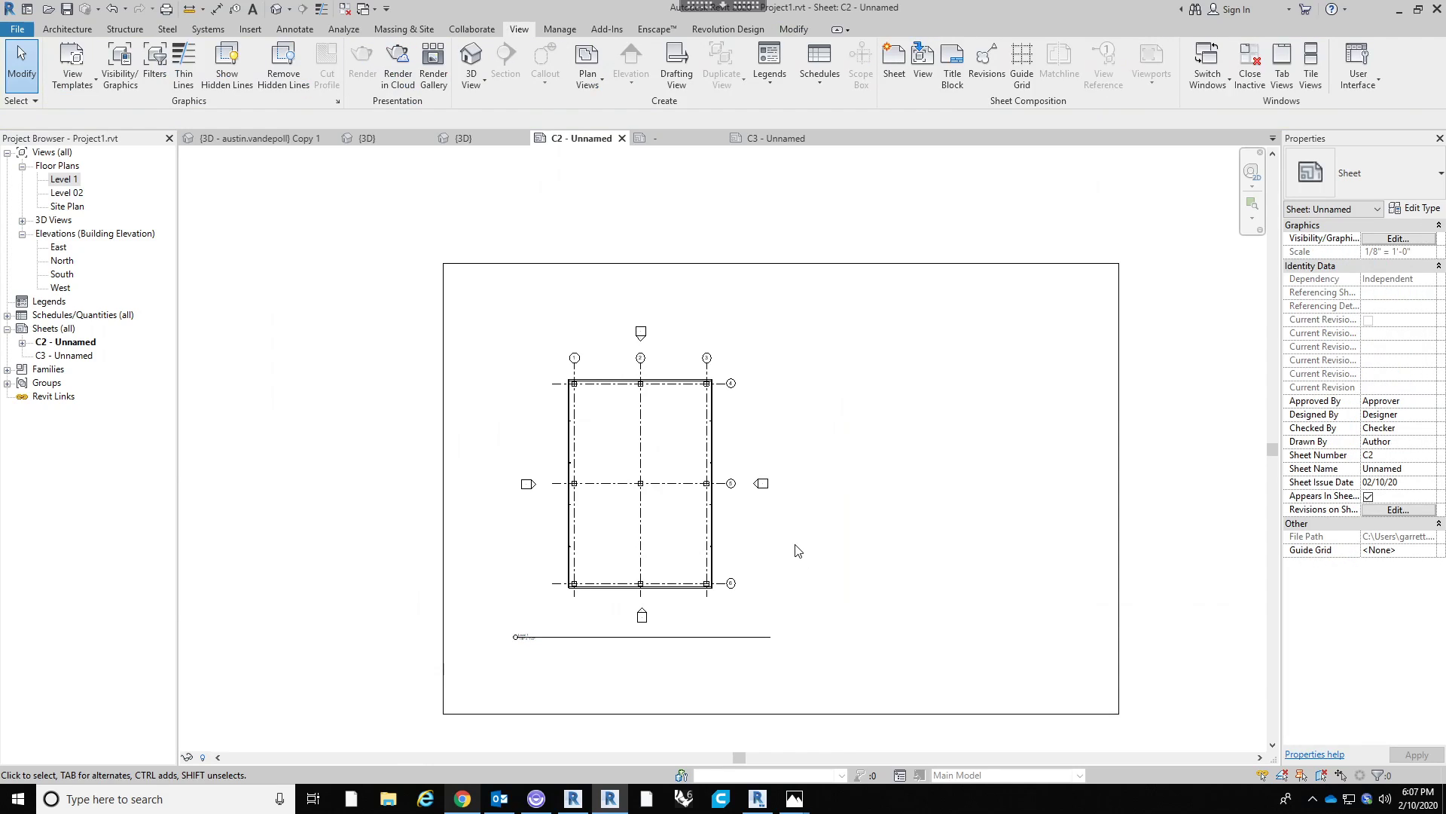
# Move the Level 1 viewport with its title into the upper-left corner of the sheet.
pyautogui.scroll(1, 798, 547)
pyautogui.moveTo(705, 534); pyautogui.dragTo(646, 494)
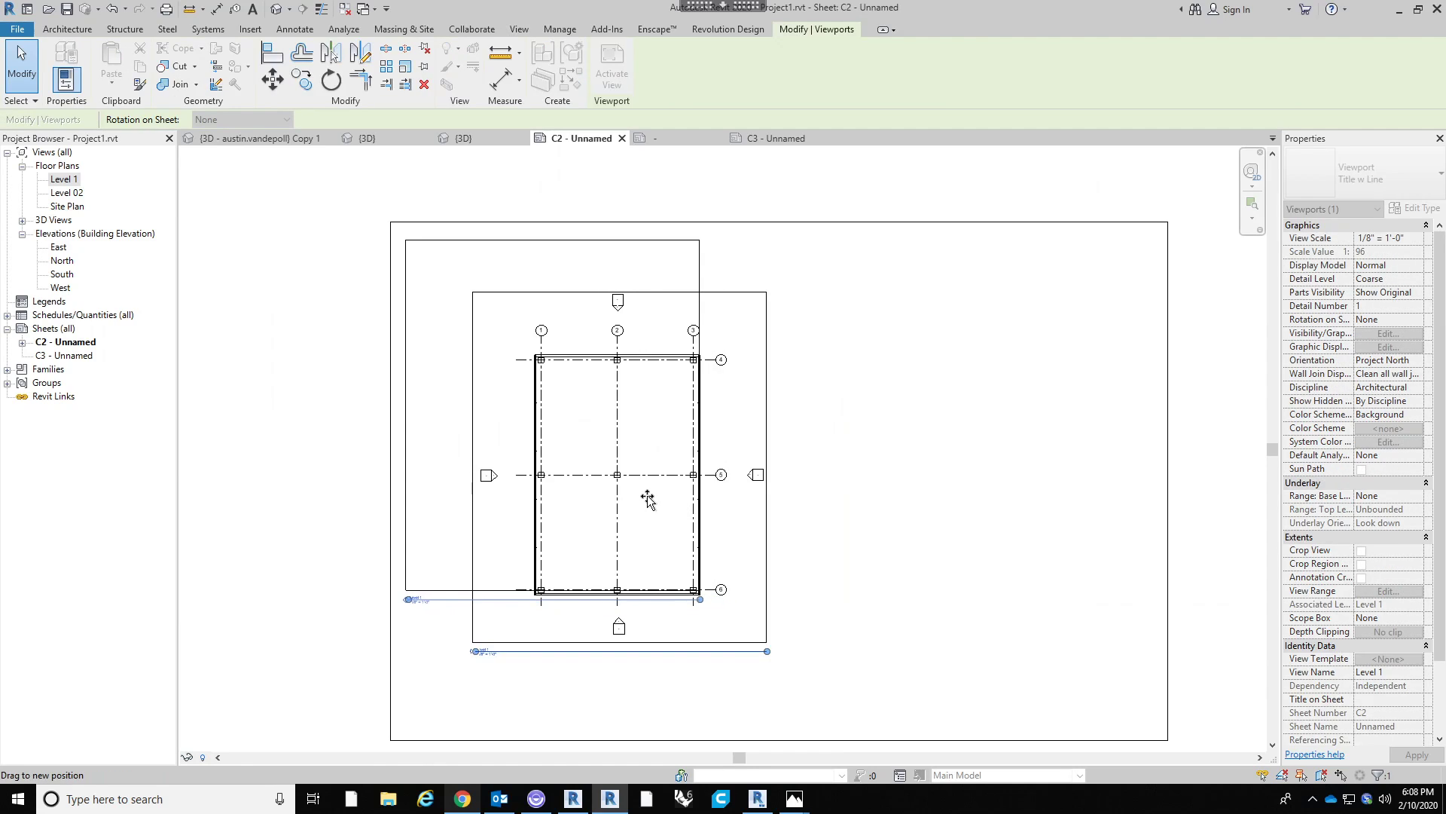
pyautogui.click(866, 529)
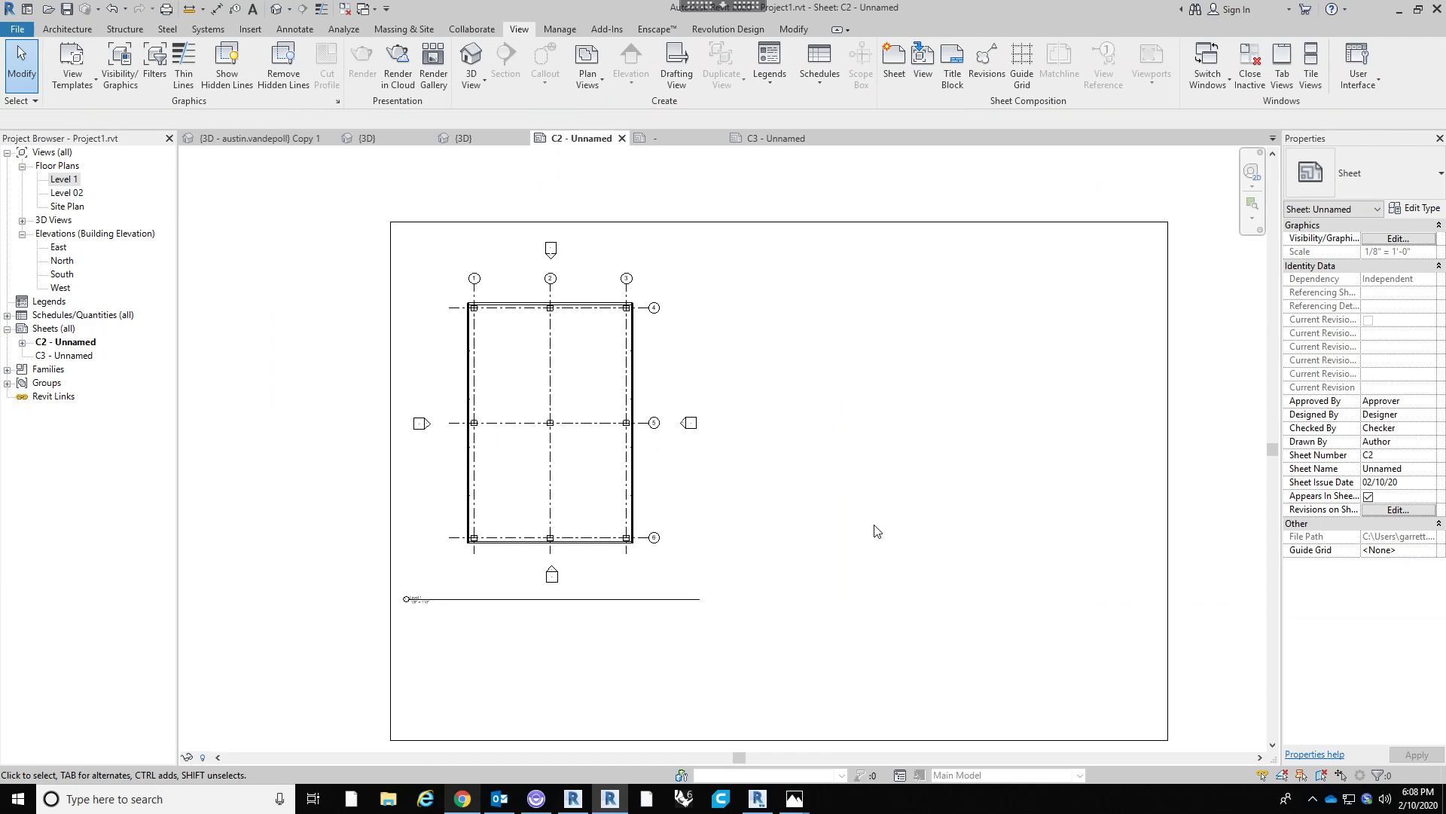
pyautogui.scroll(1, 615, 483)
pyautogui.moveTo(632, 498); pyautogui.dragTo(658, 555, button='middle')
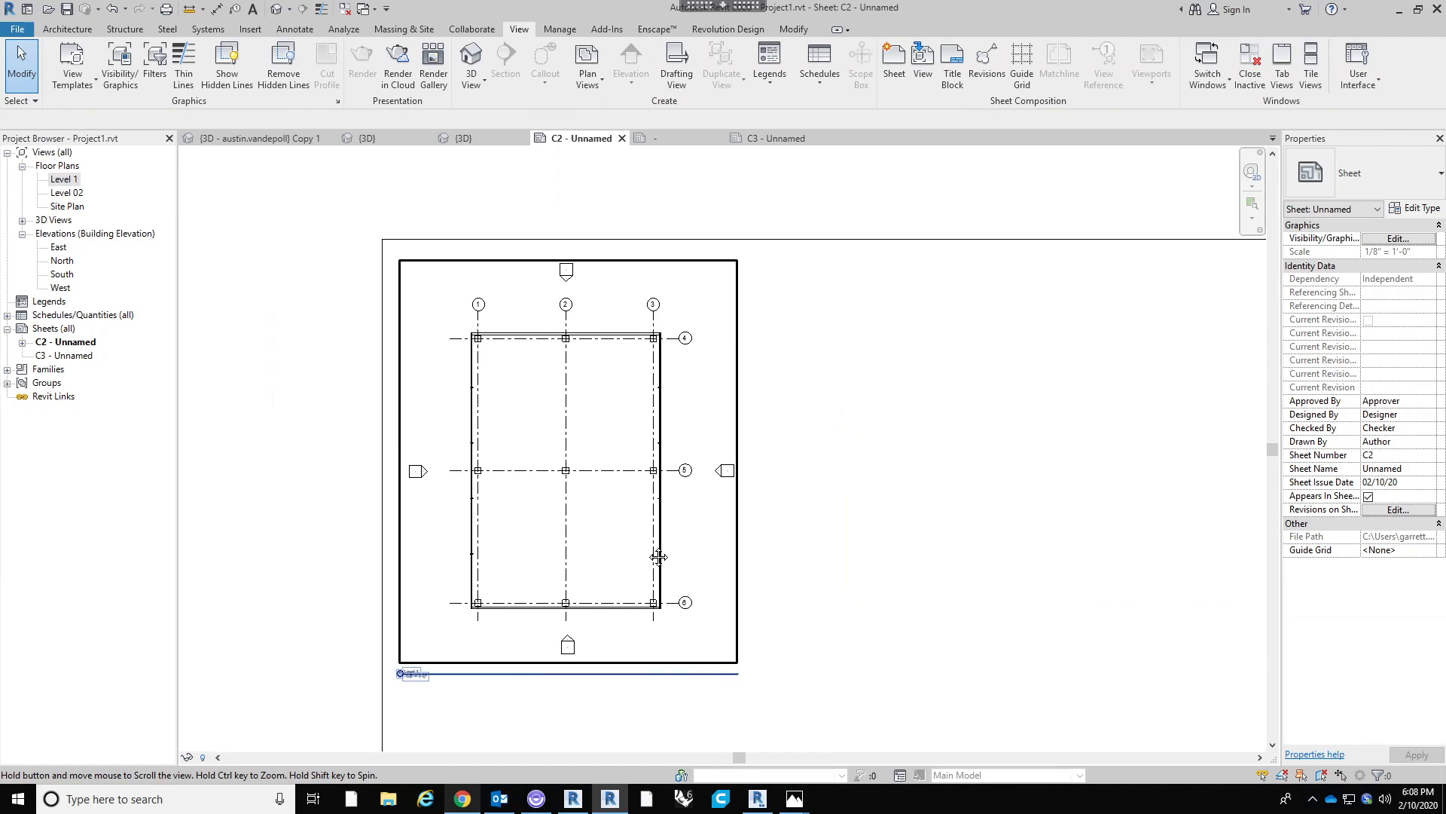
pyautogui.scroll(-1, 530, 431)
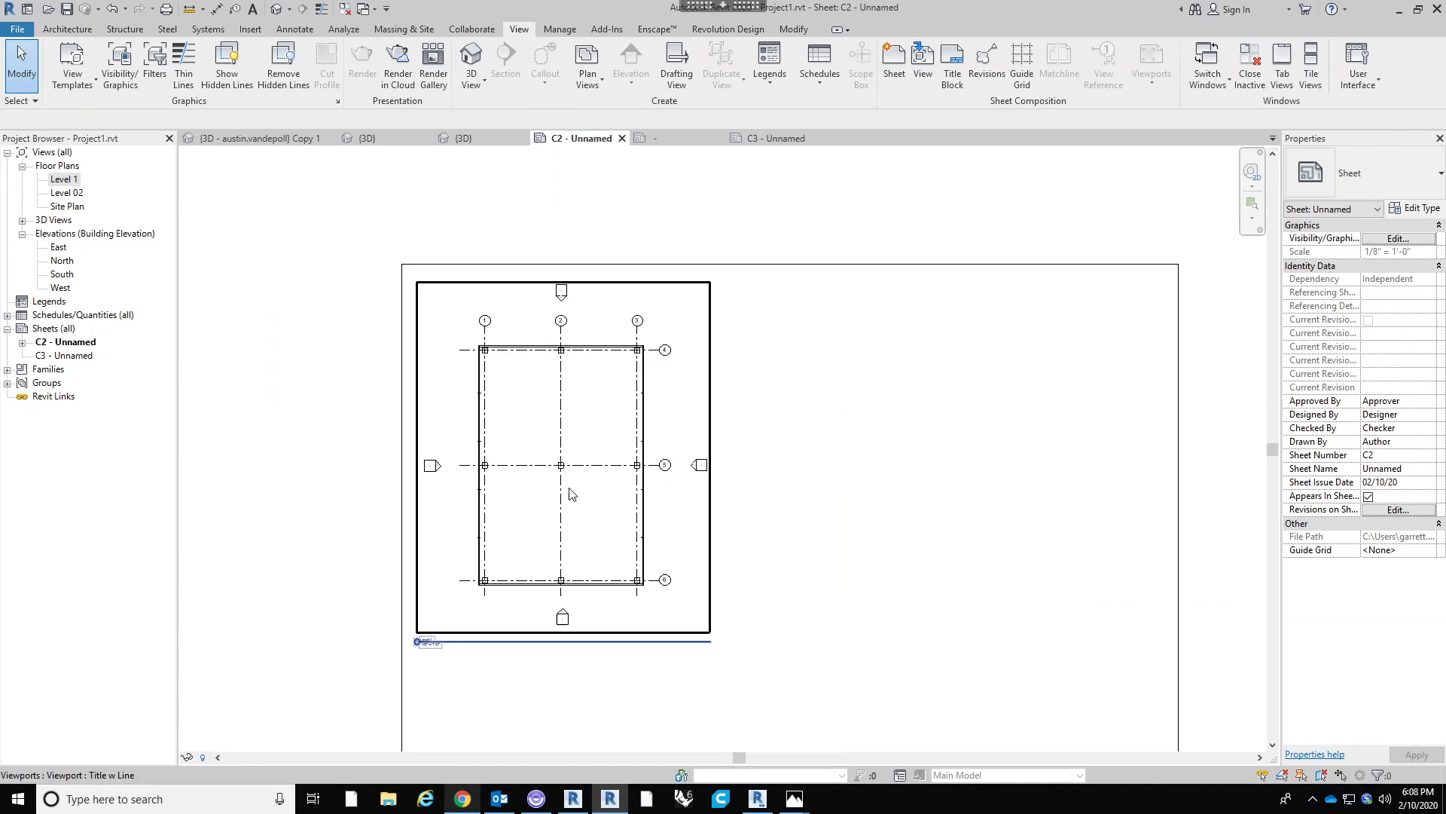
pyautogui.scroll(-1, 719, 335)
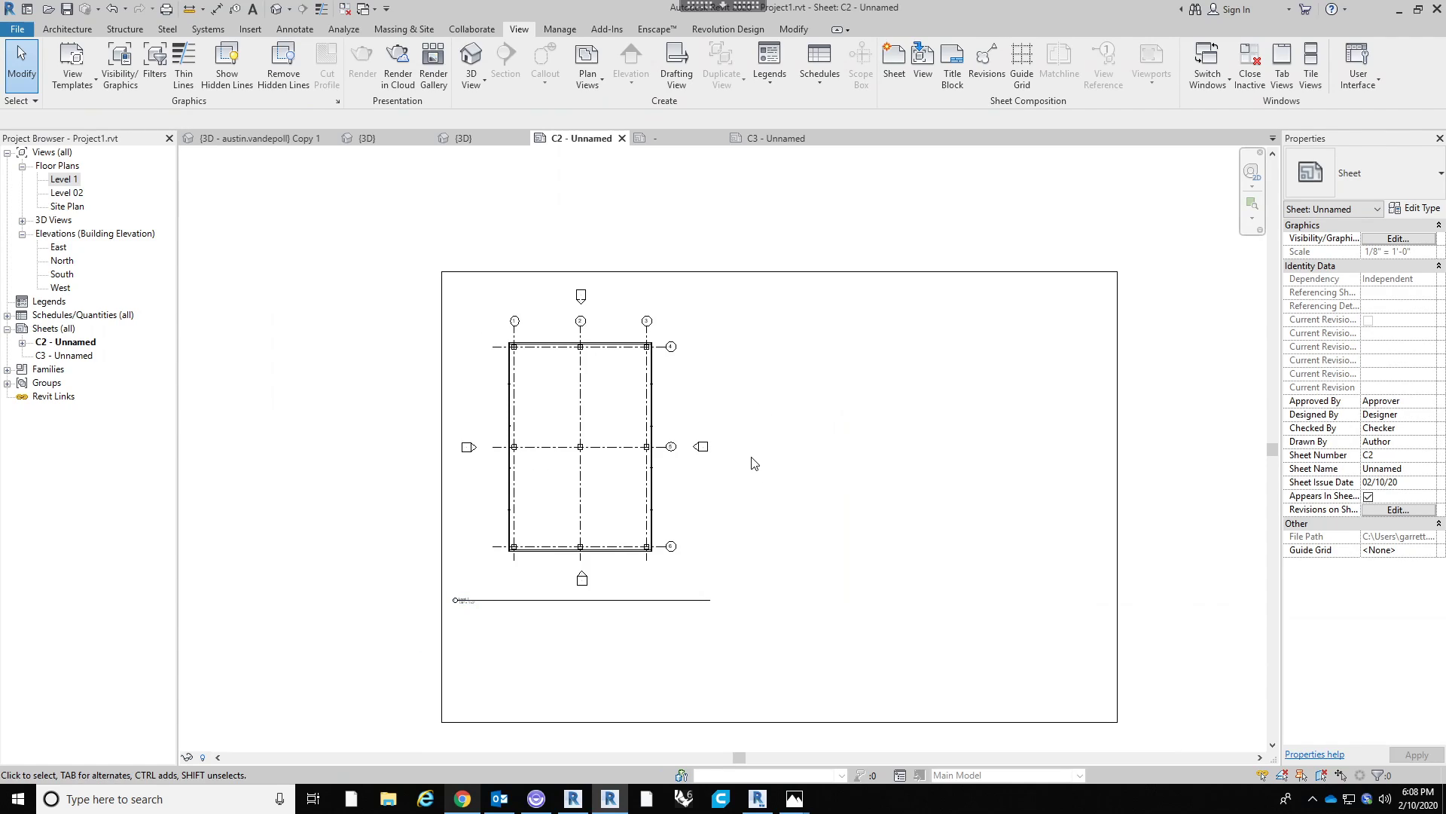
# Activate the Level 1 viewport and hide the elevation marker on the building's east side in this view.
pyautogui.scroll(2, 689, 463)
pyautogui.click(690, 466)
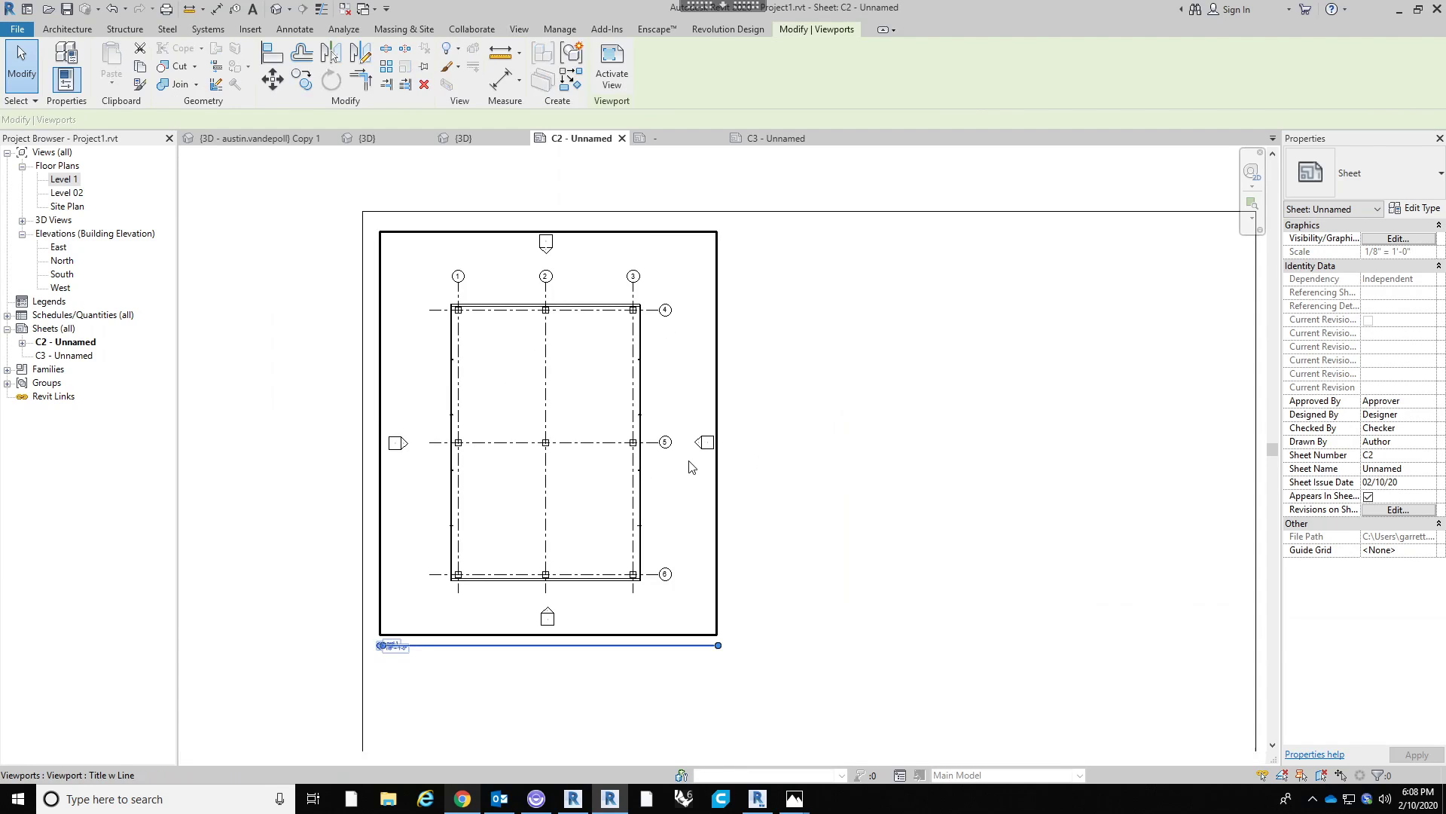
pyautogui.doubleClick(688, 461)
pyautogui.moveTo(681, 419); pyautogui.dragTo(769, 487)
pyautogui.rightClick(769, 487)
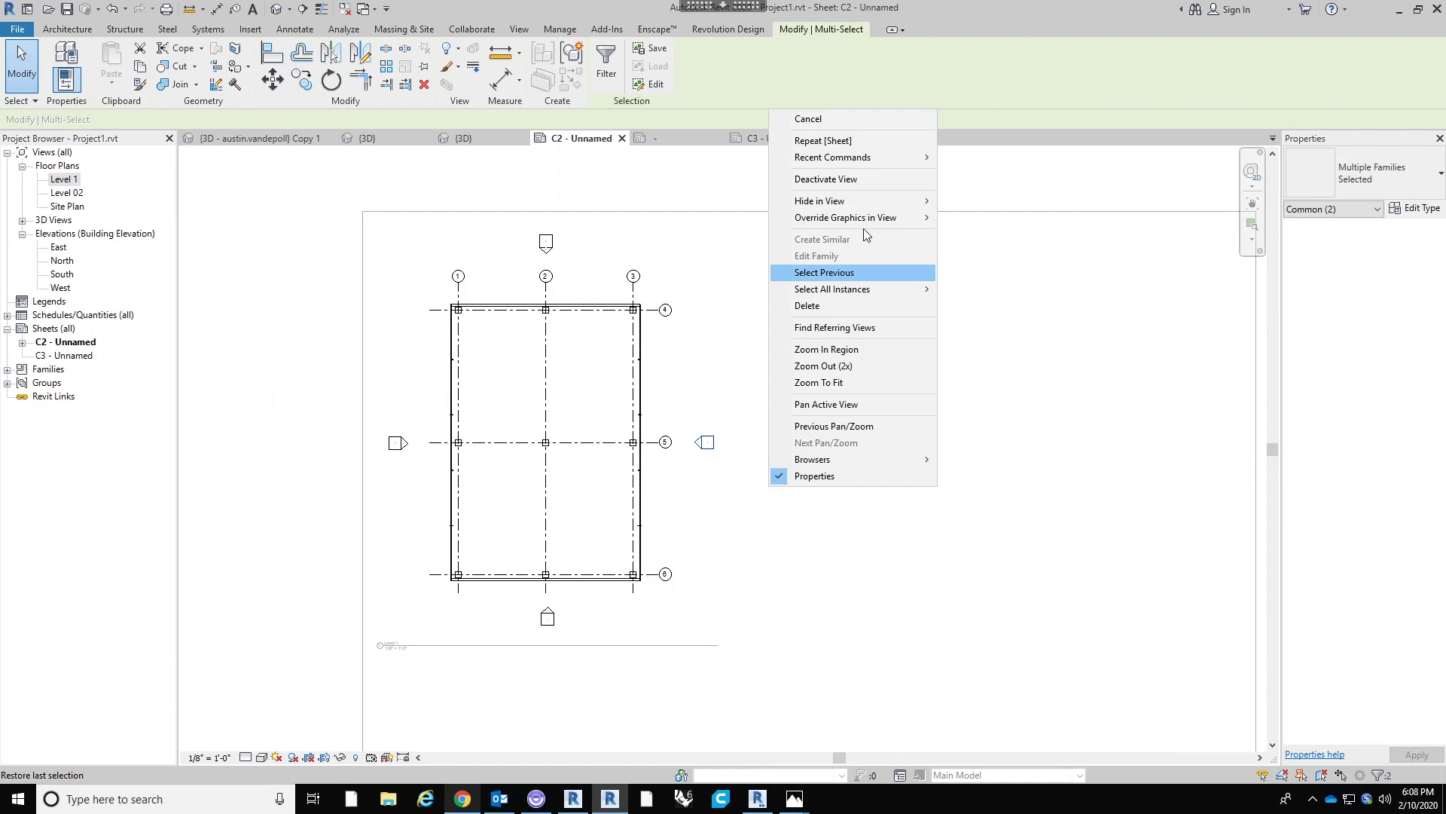
pyautogui.moveTo(866, 200)
pyautogui.click(972, 217)
pyautogui.scroll(-1, 944, 436)
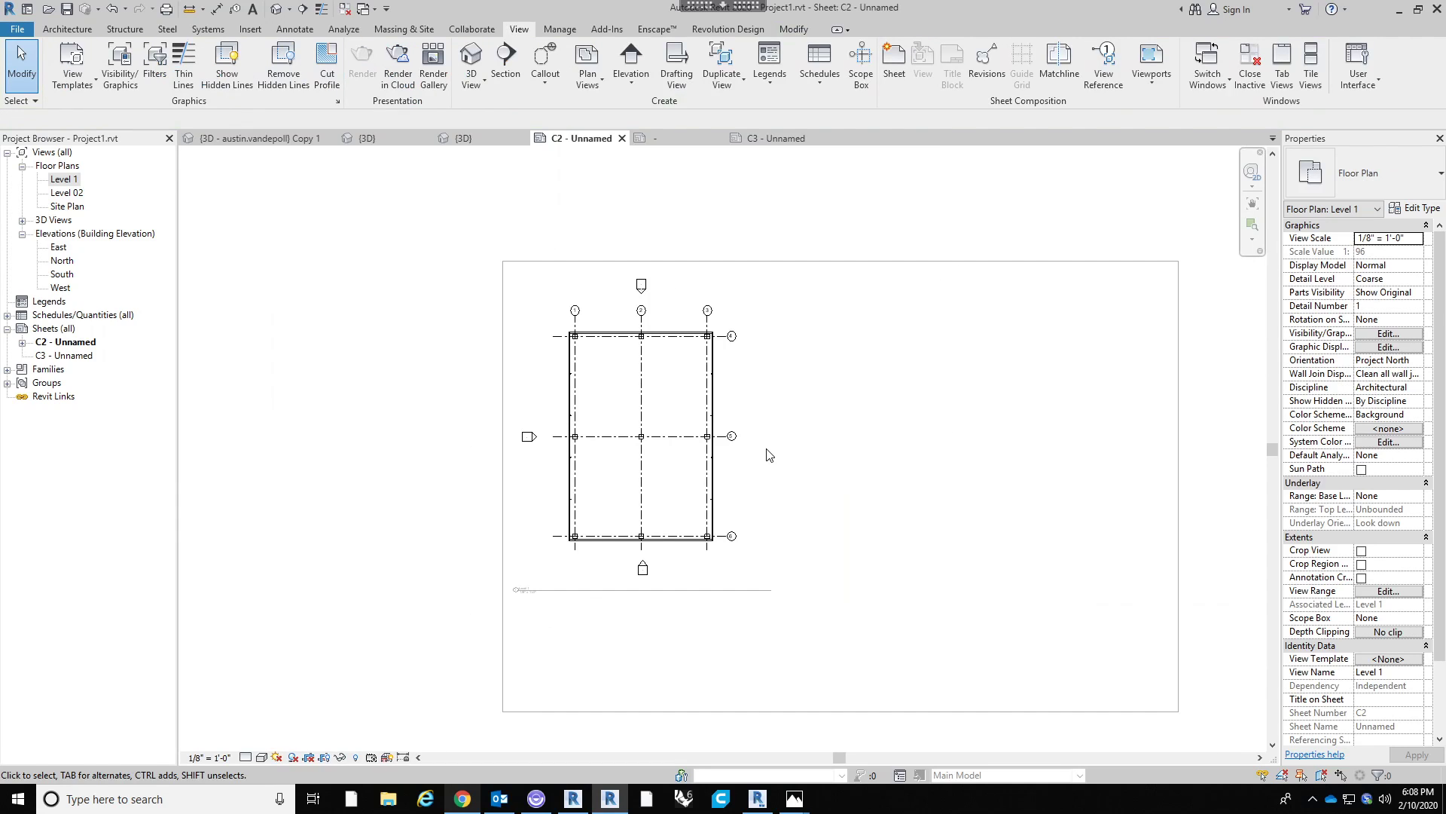
pyautogui.scroll(1, 769, 449)
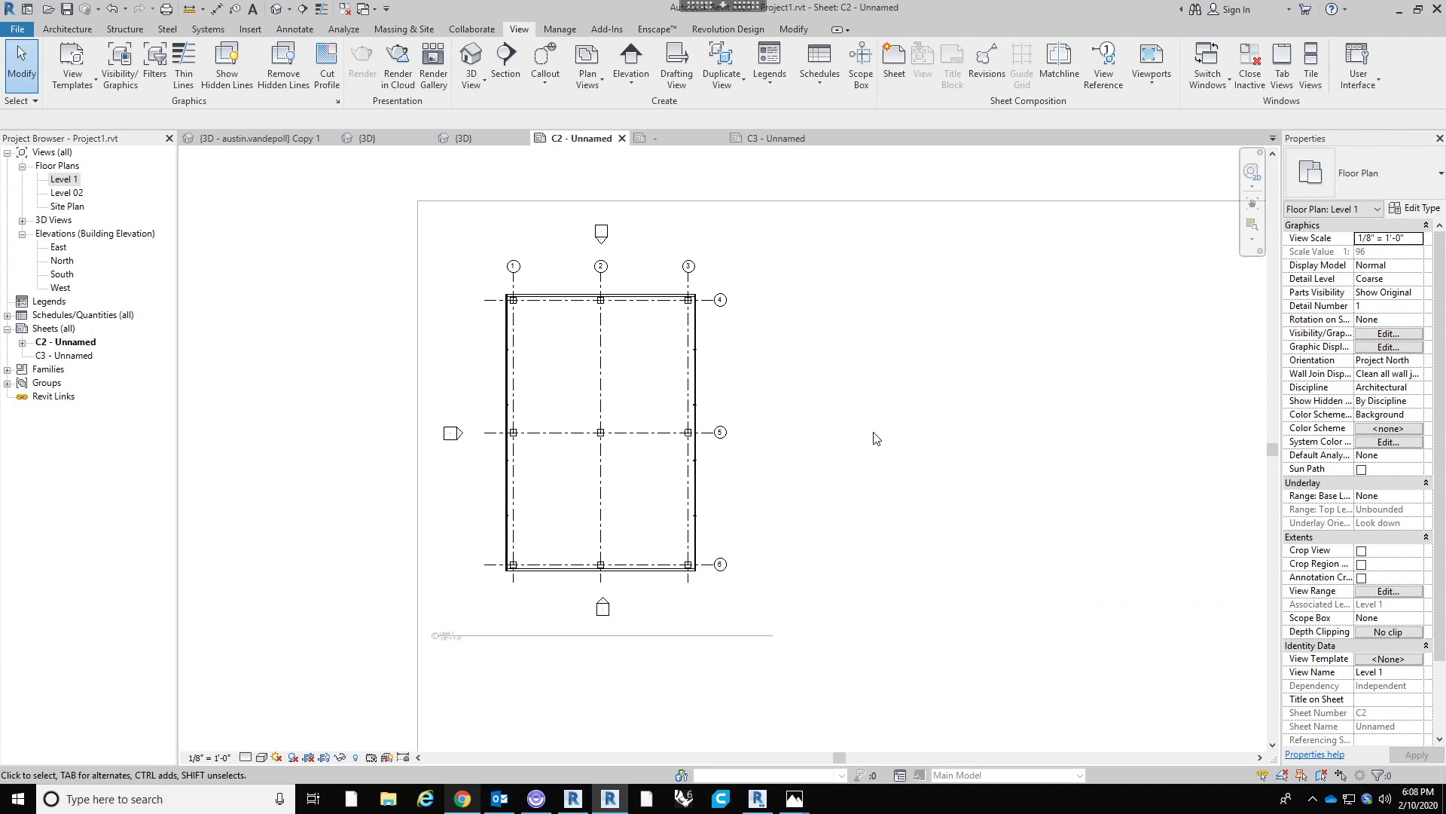
# Undo the hiding of the east elevation marker and deactivate the viewport.
pyautogui.hotkey('ctrl', 'z')
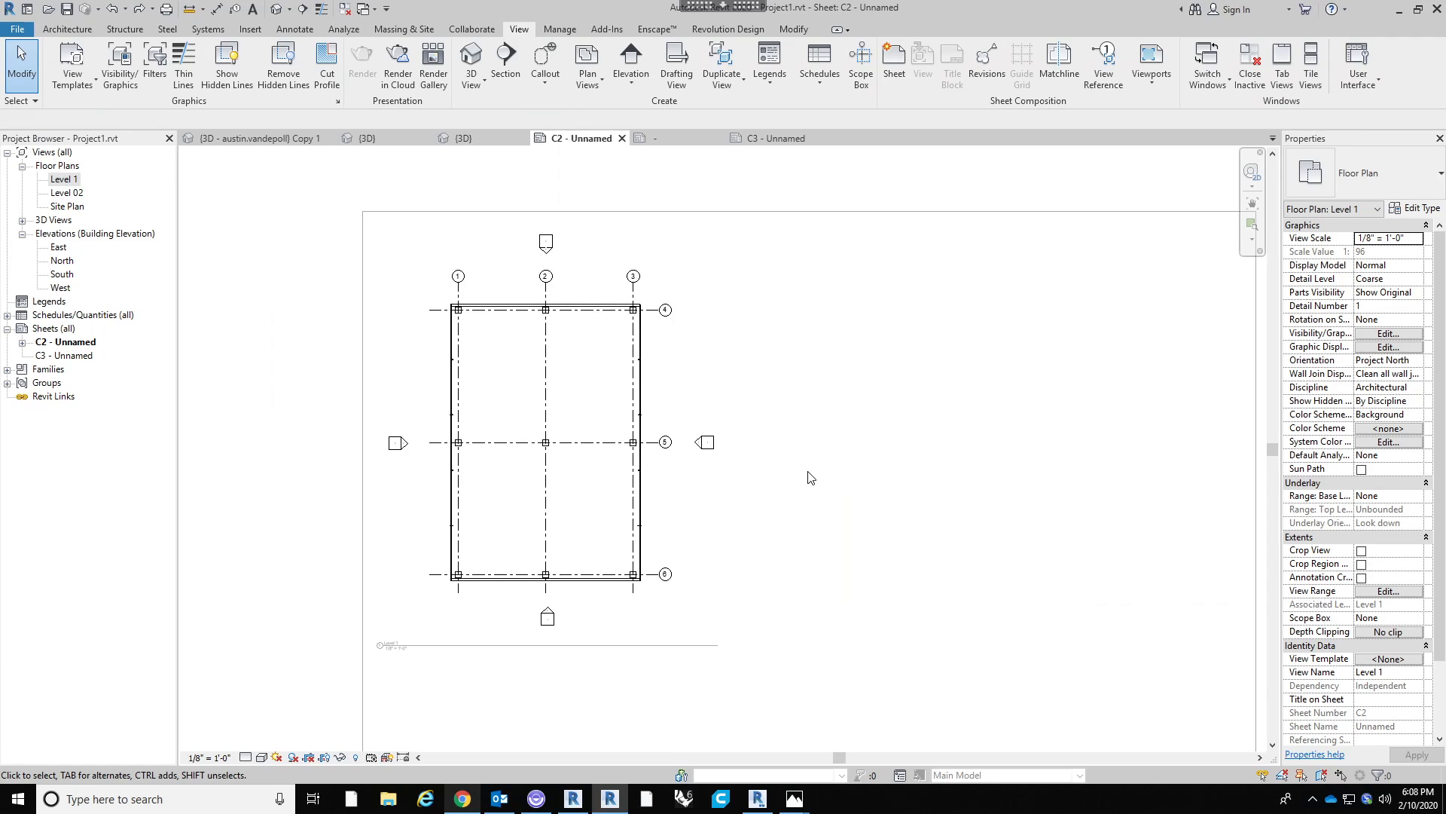
pyautogui.moveTo(772, 435); pyautogui.dragTo(792, 442, button='middle')
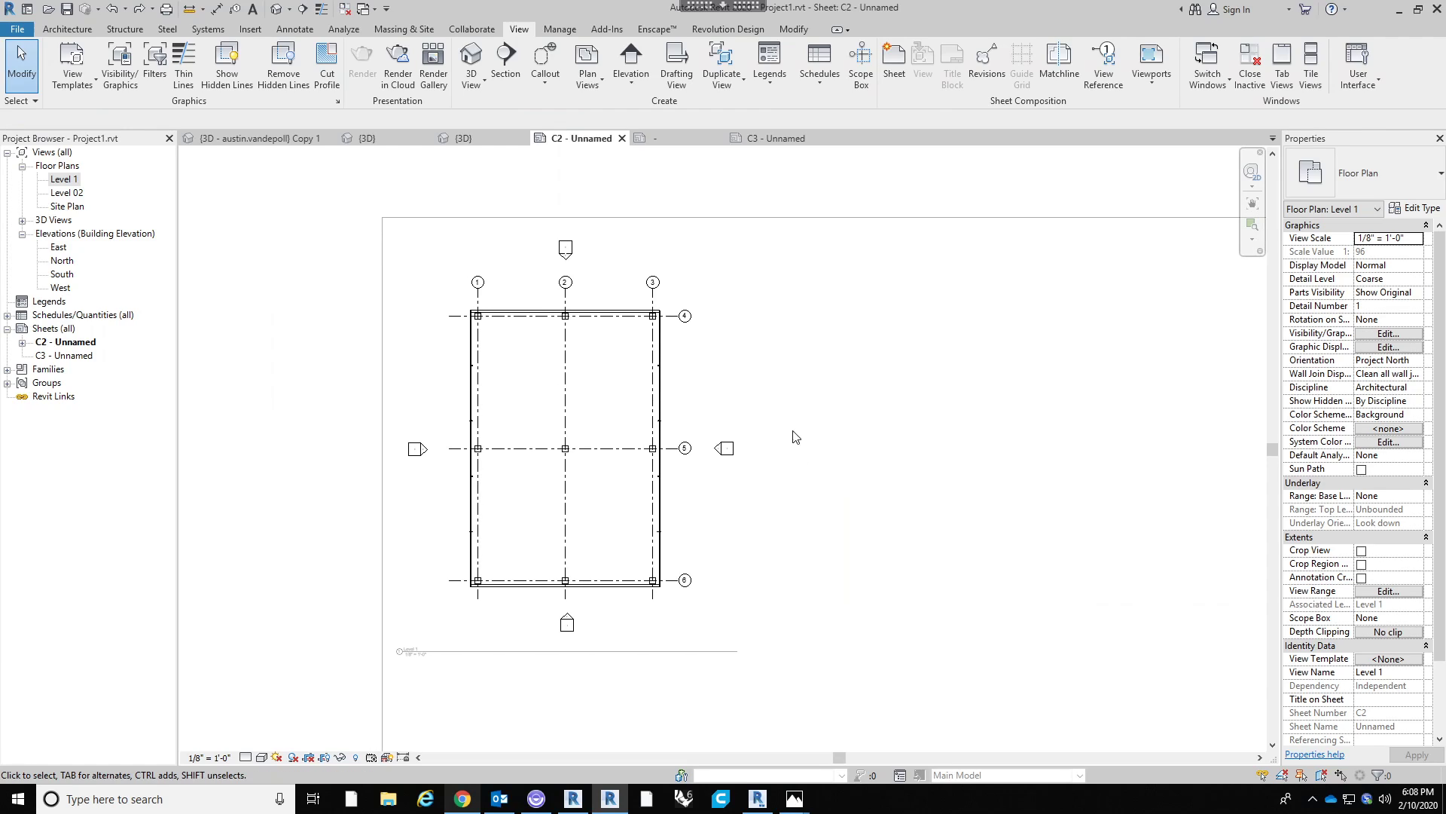
pyautogui.doubleClick(863, 407)
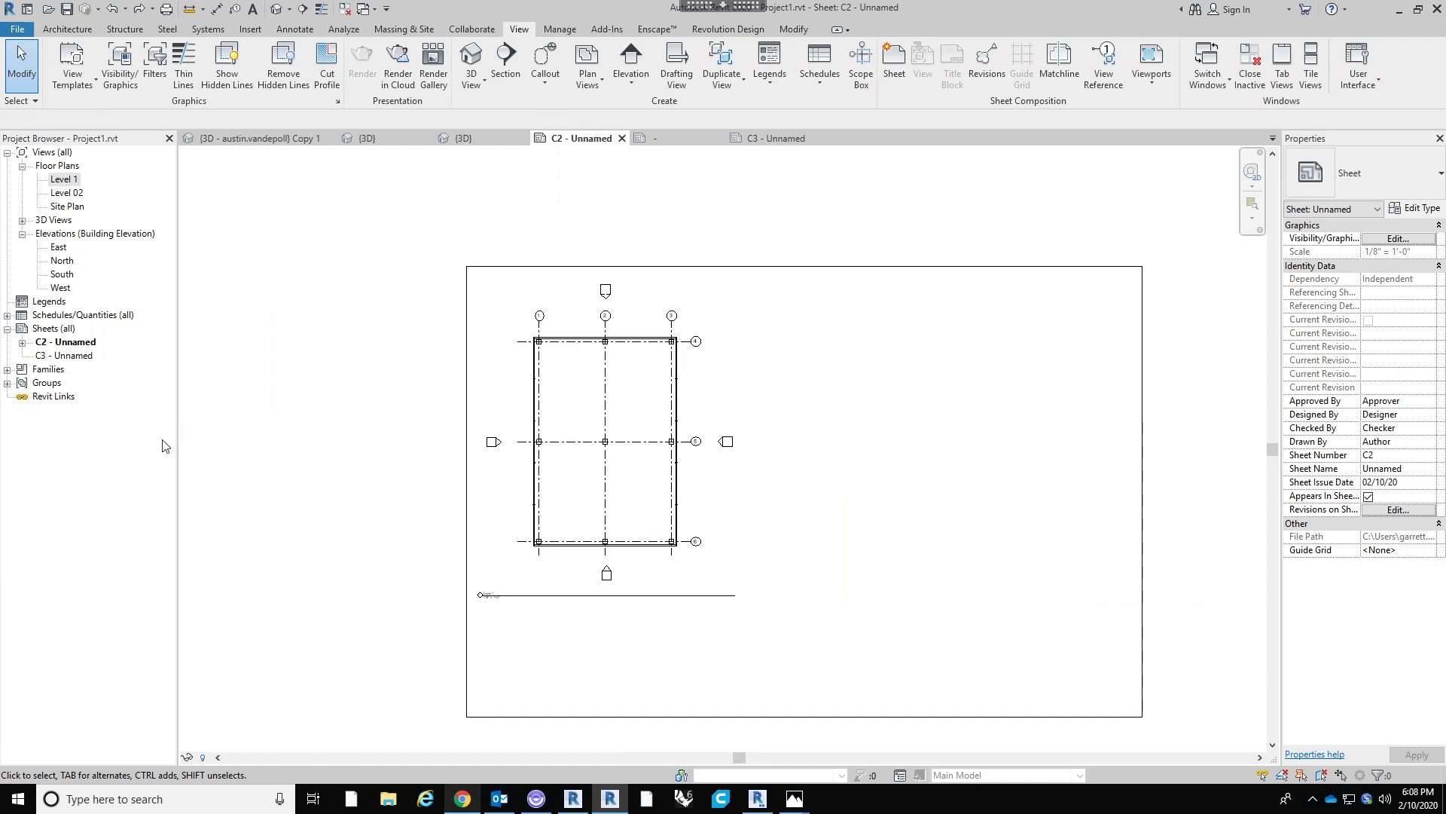
pyautogui.moveTo(442, 521); pyautogui.dragTo(394, 467, button='middle')
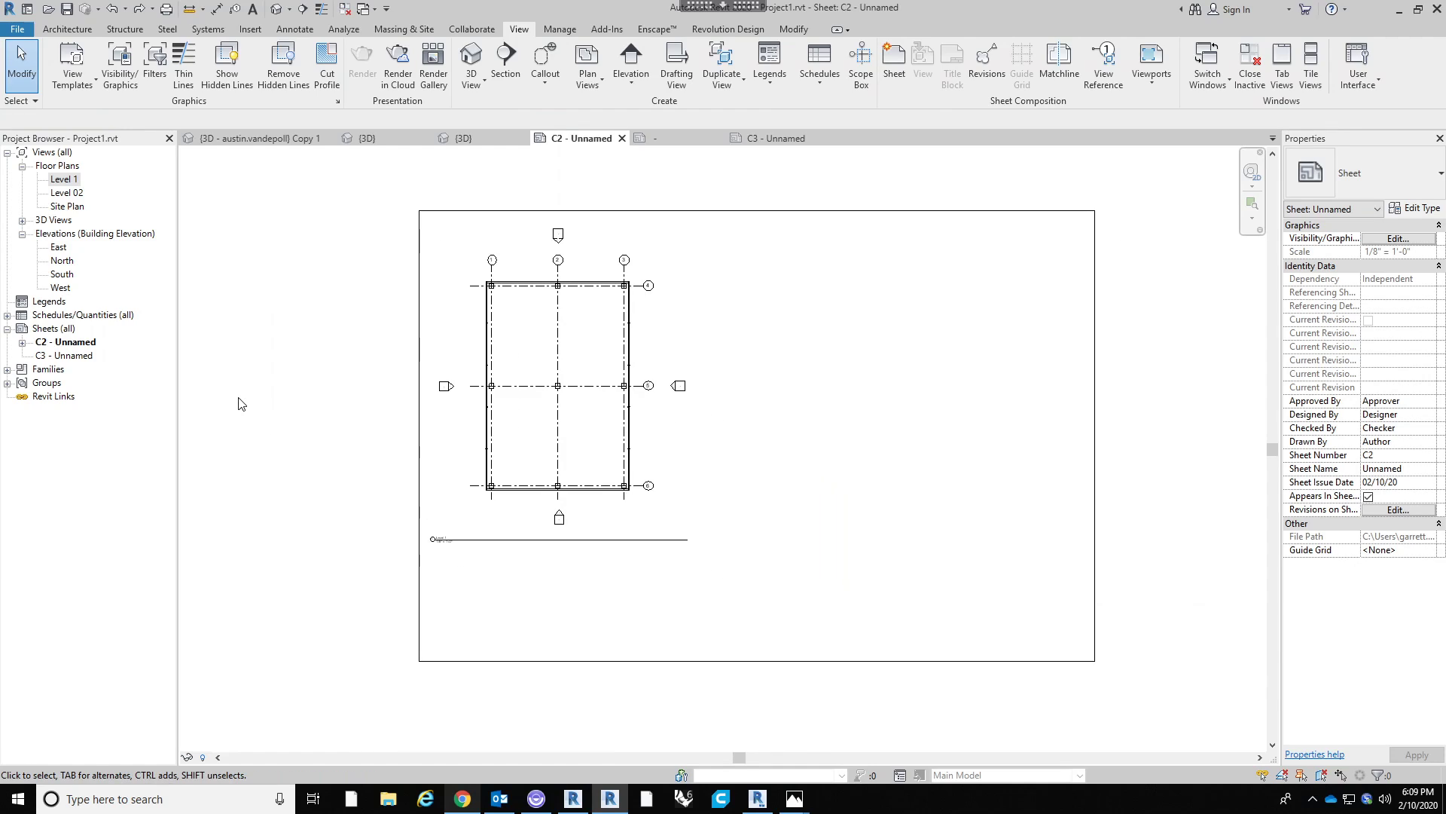
# Rename sheet C2 with the number A100 and the name COMP PRAC SHEET A.
pyautogui.rightClick(81, 347)
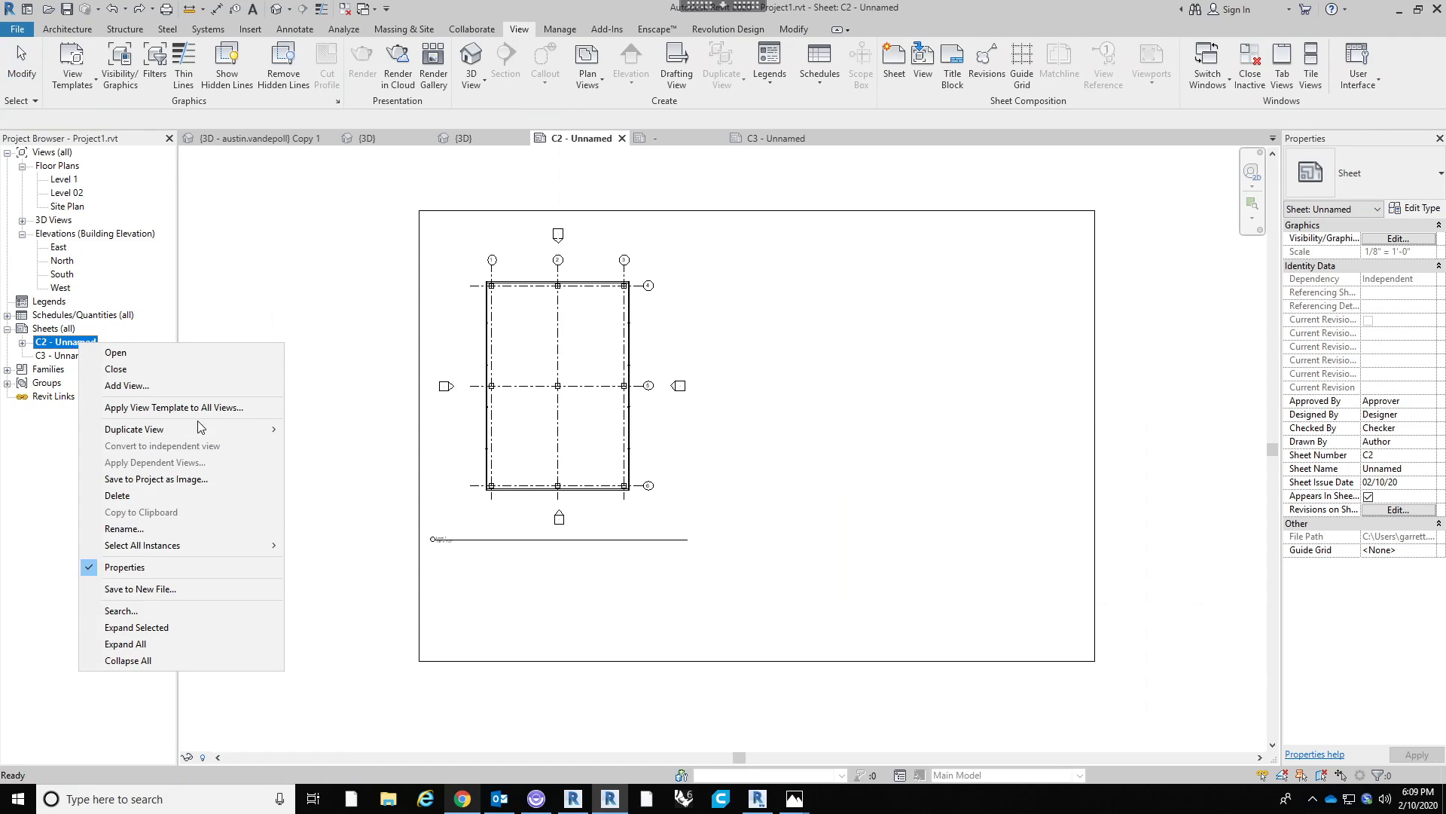
pyautogui.click(166, 527)
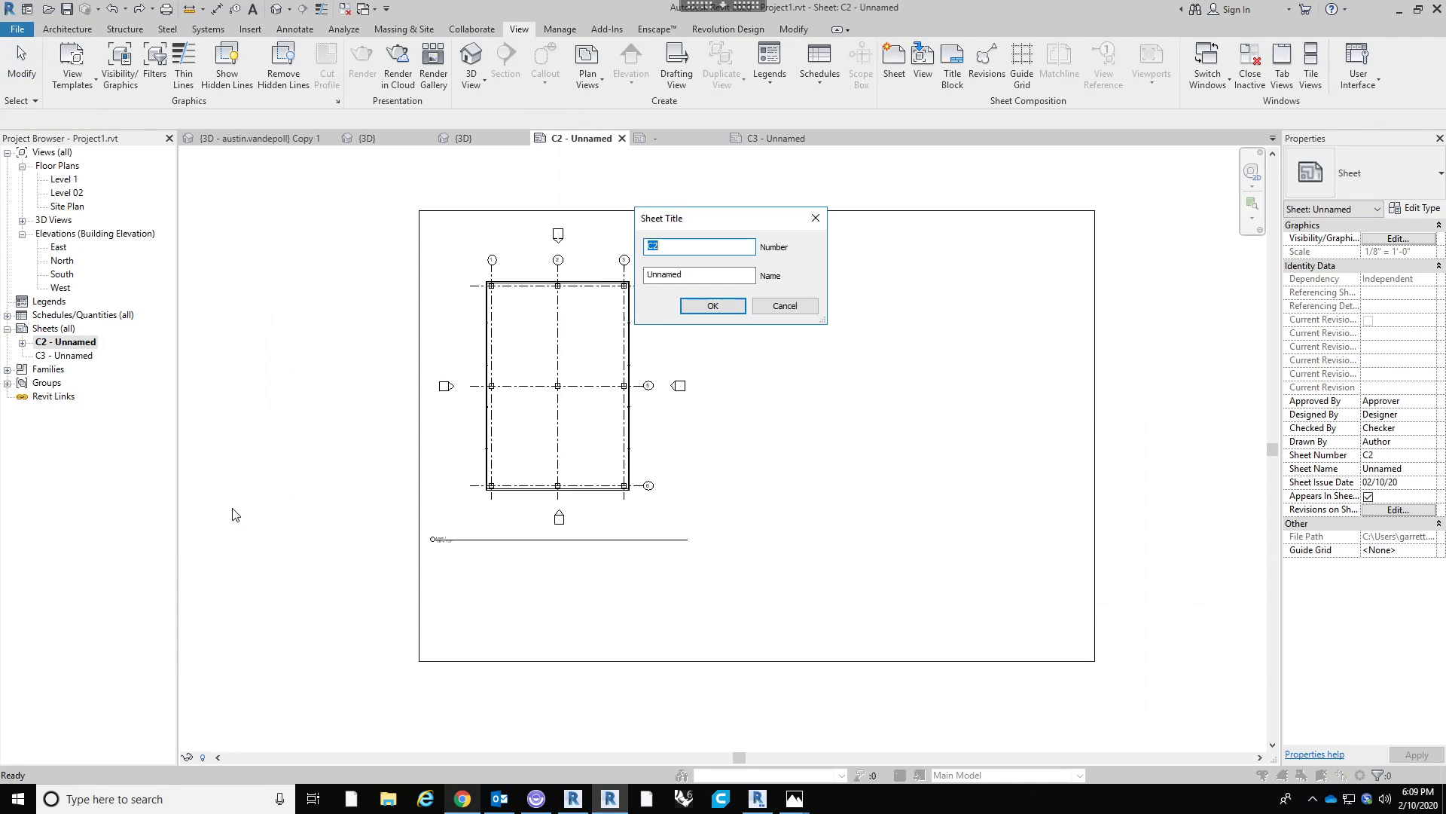
pyautogui.moveTo(697, 217); pyautogui.dragTo(879, 287)
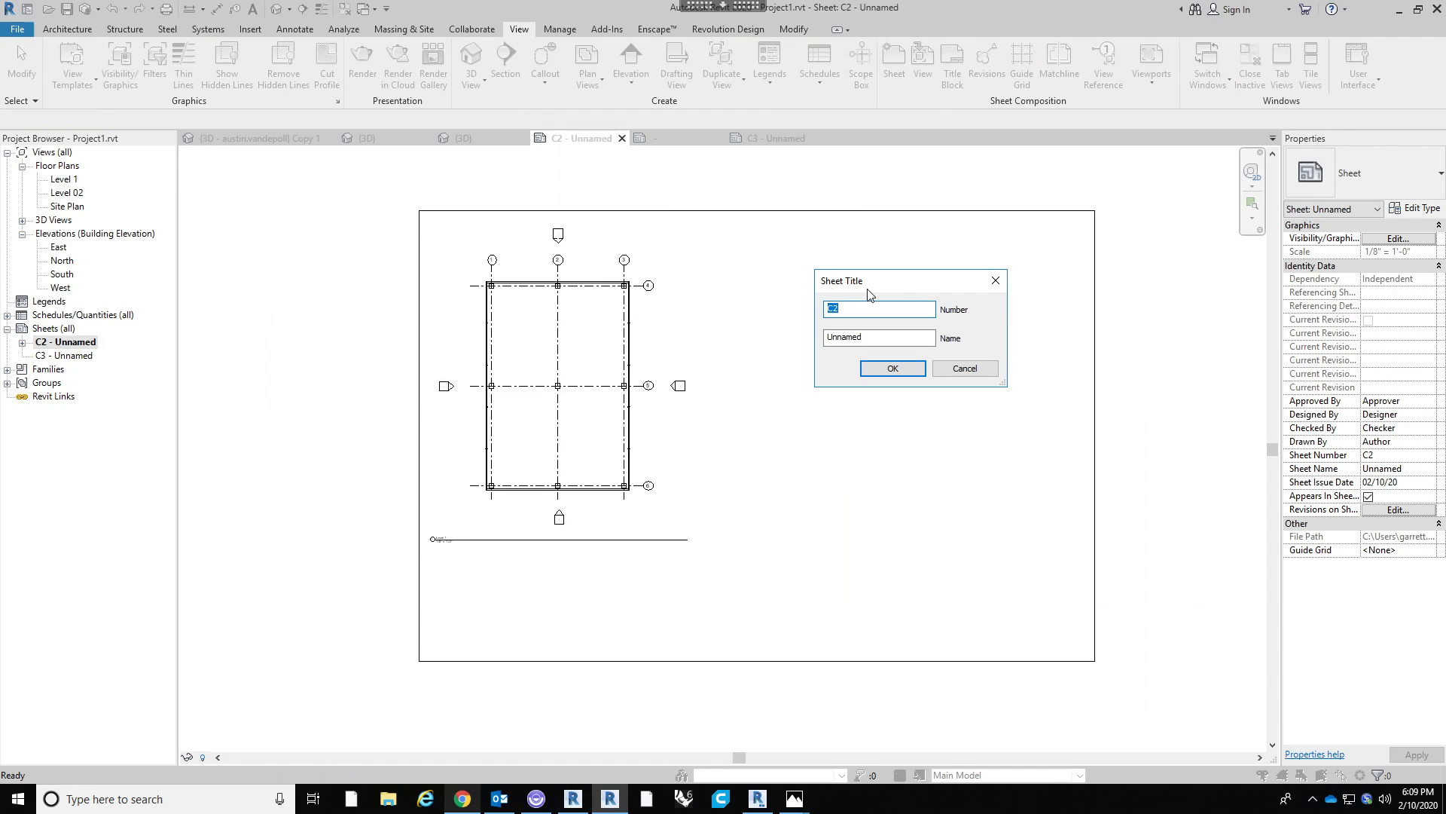
pyautogui.write('A100')
pyautogui.press('Tab')
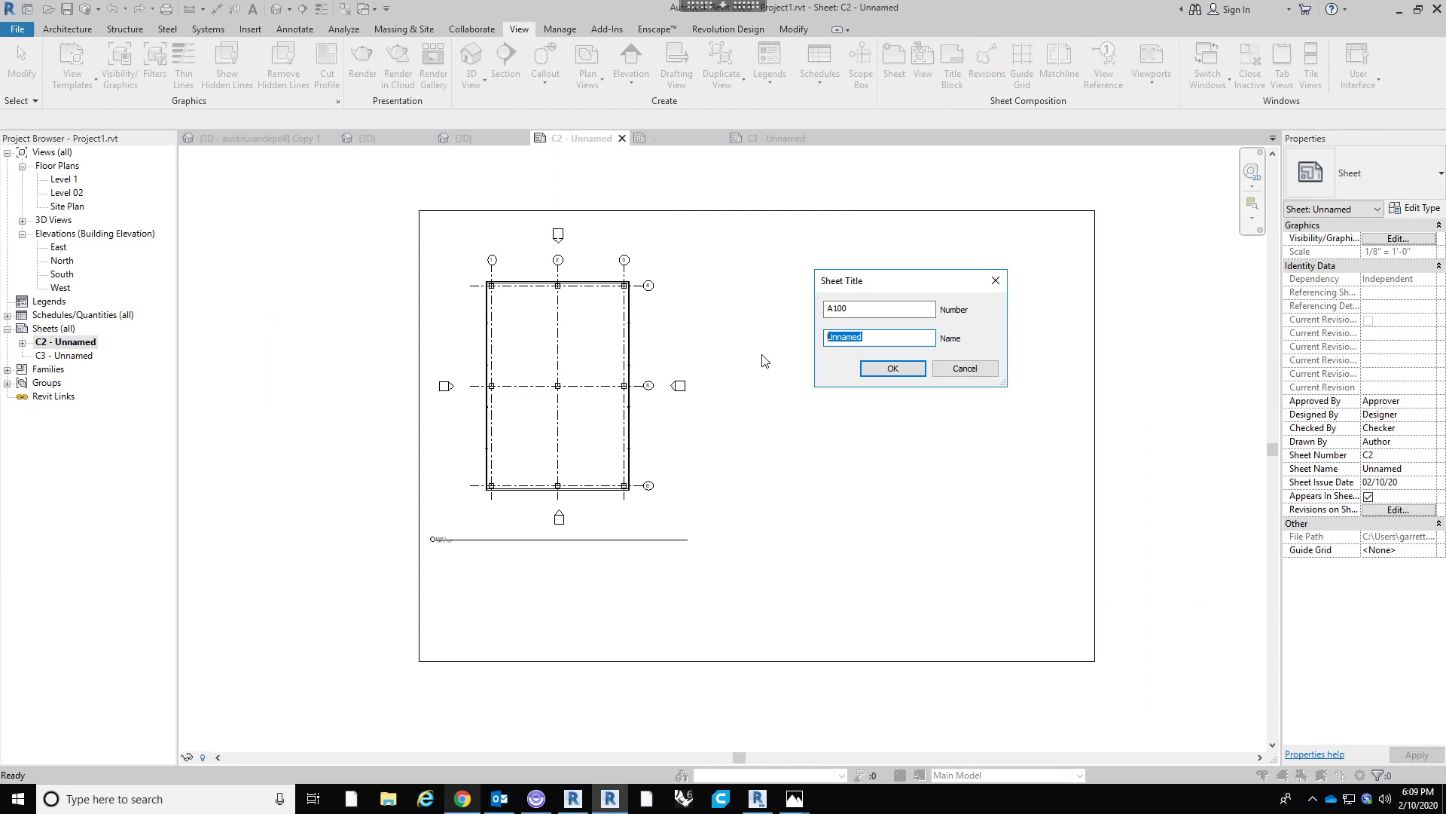
pyautogui.write('COMP PRAC SHEET A')
pyautogui.press('Return')
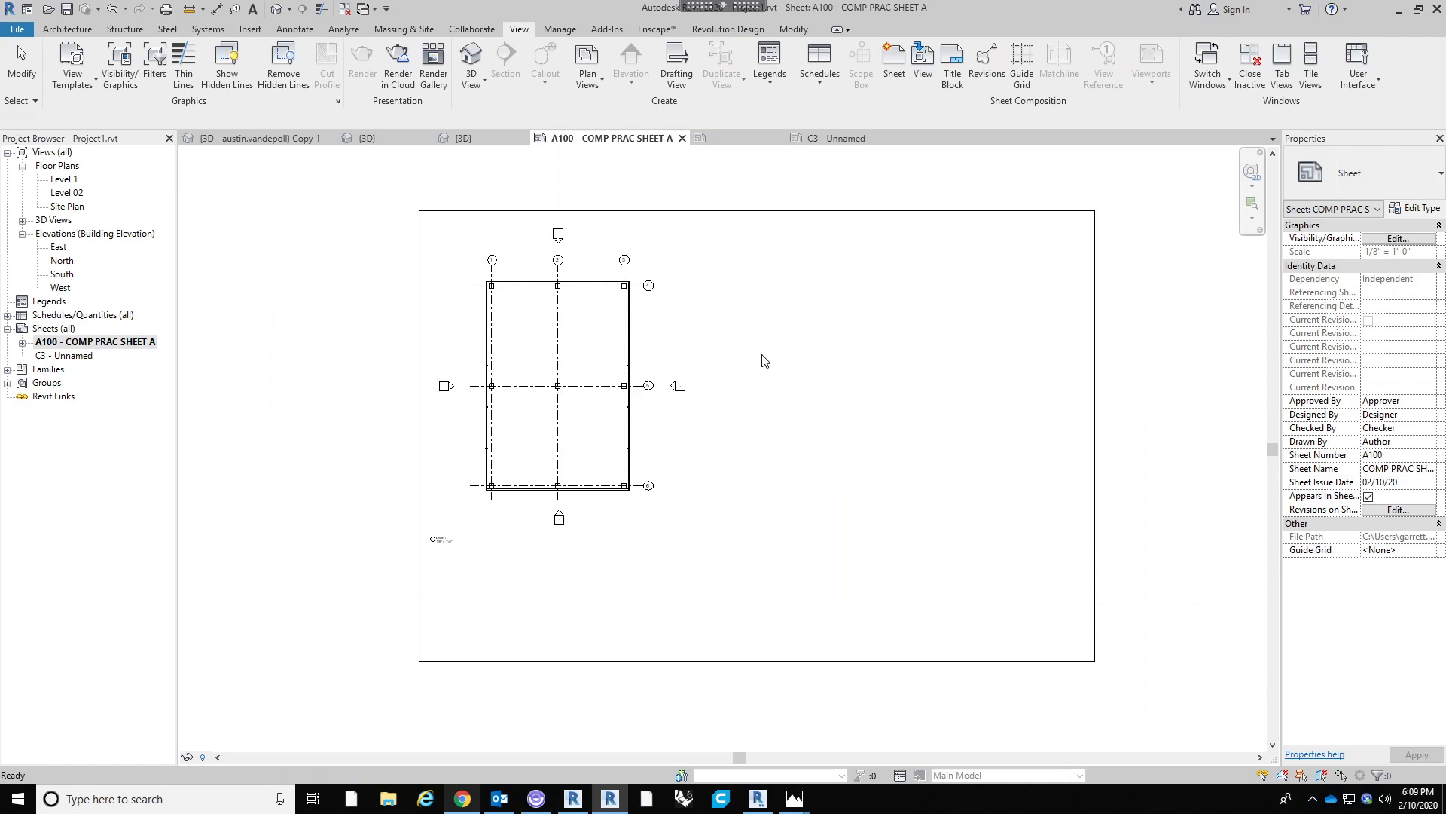
# Try to rename sheet C3 with the number A200 and the name BLASHFJKASD;FHNJKDS.
pyautogui.click(78, 354)
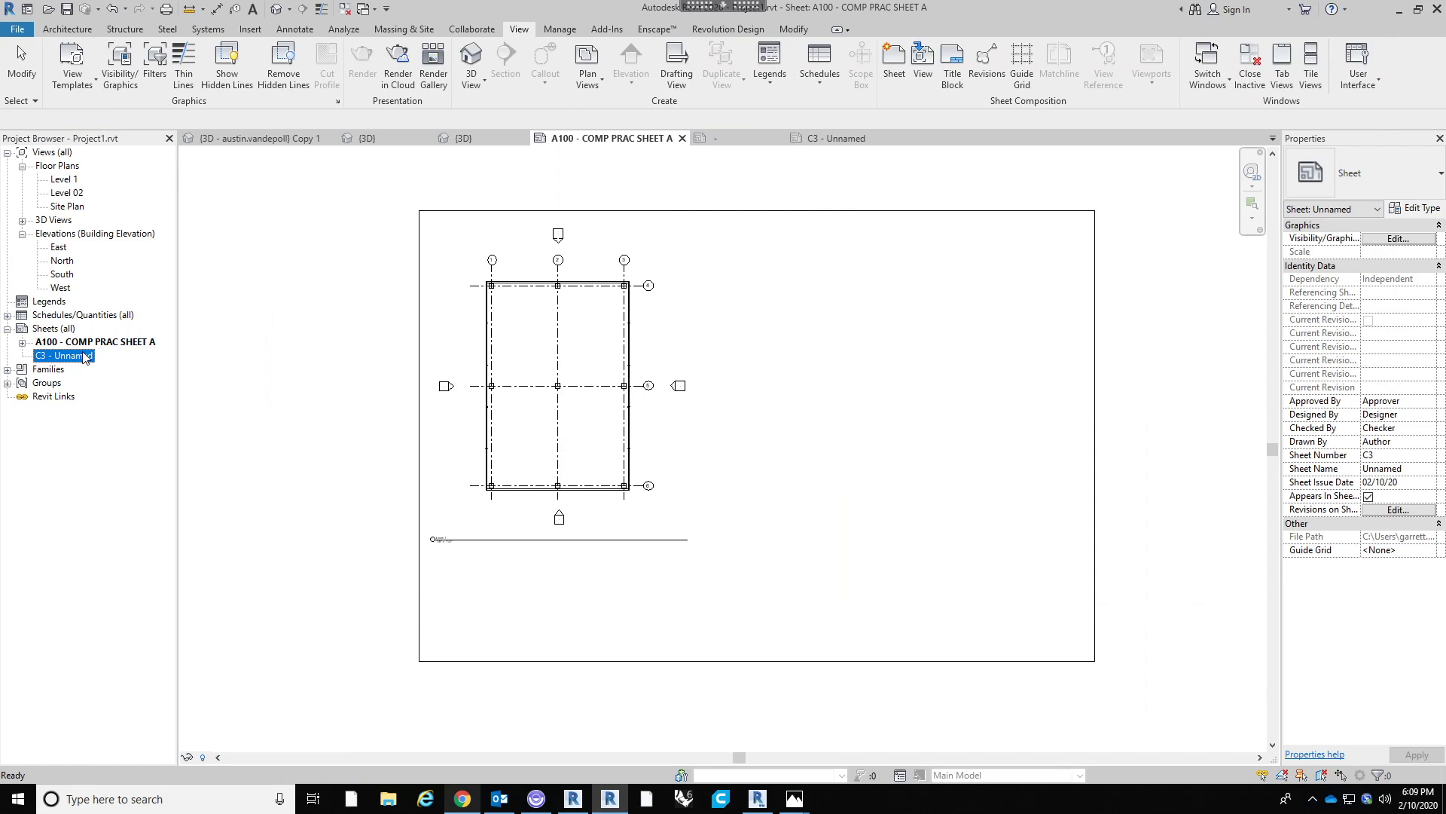
pyautogui.rightClick(74, 353)
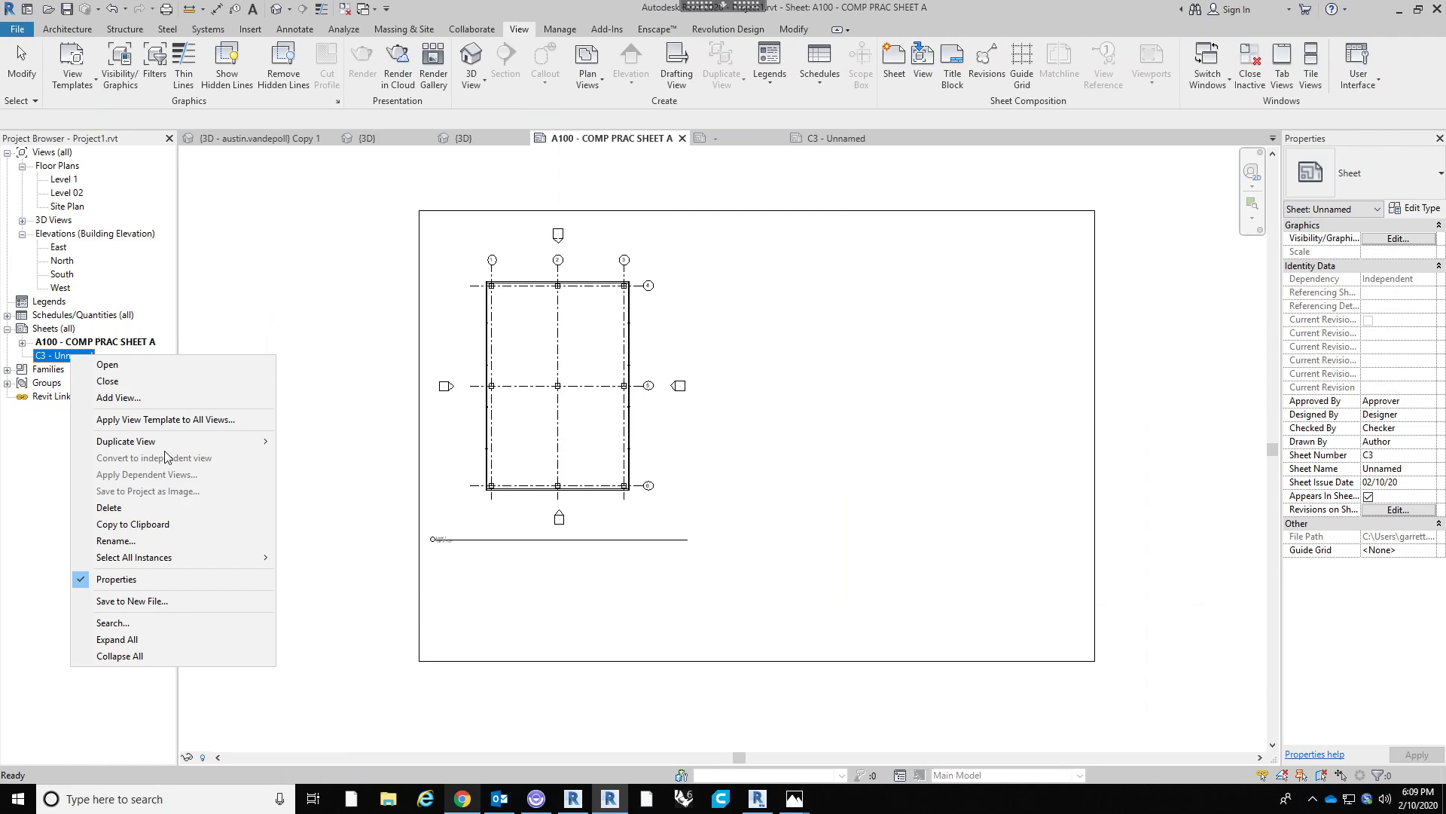
pyautogui.click(166, 541)
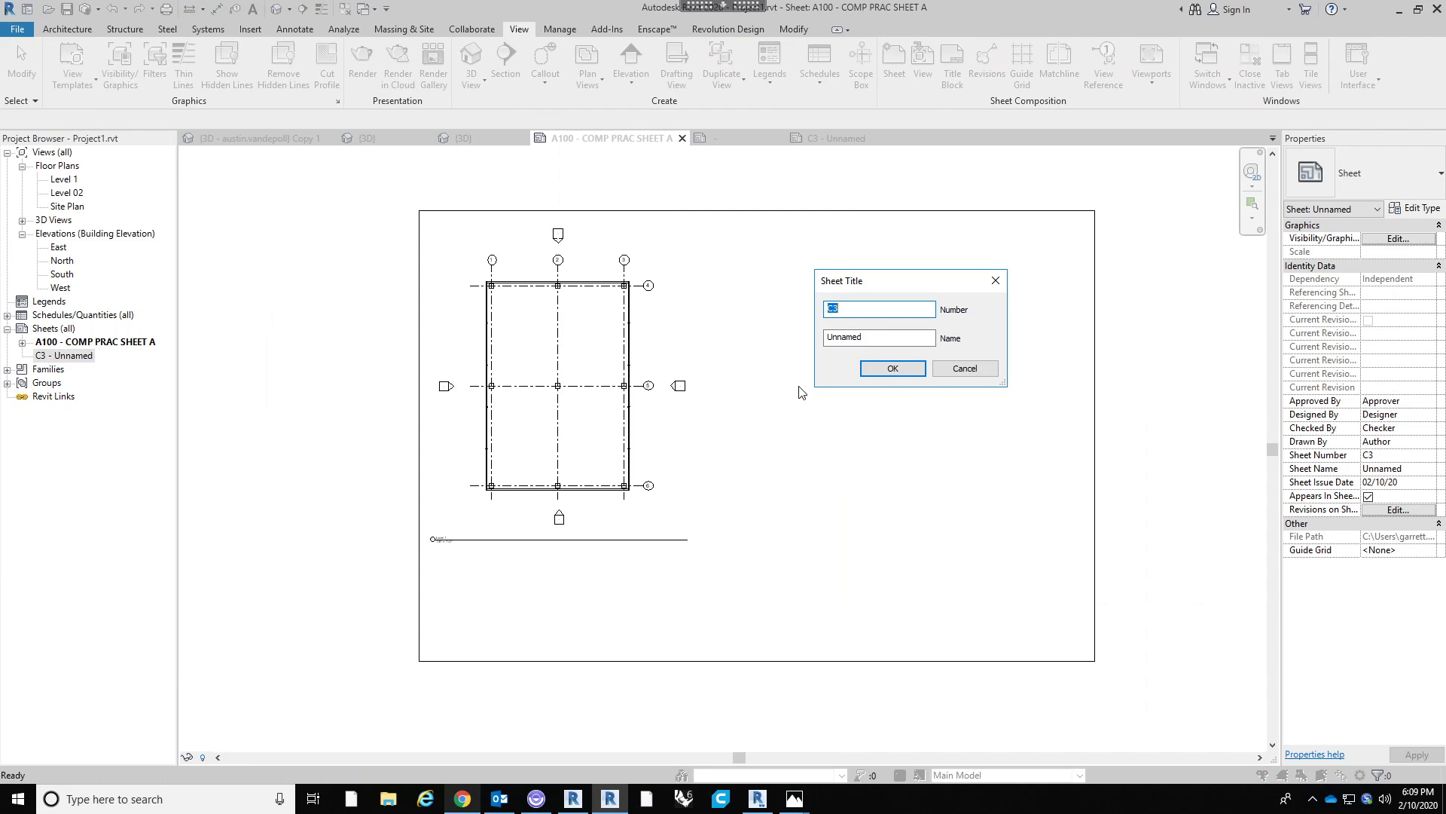
pyautogui.click(864, 310)
pyautogui.moveTo(863, 310); pyautogui.dragTo(824, 310)
pyautogui.write('A200')
pyautogui.press('Tab')
pyautogui.write('BLASHFJKASD;FHNJKDS')
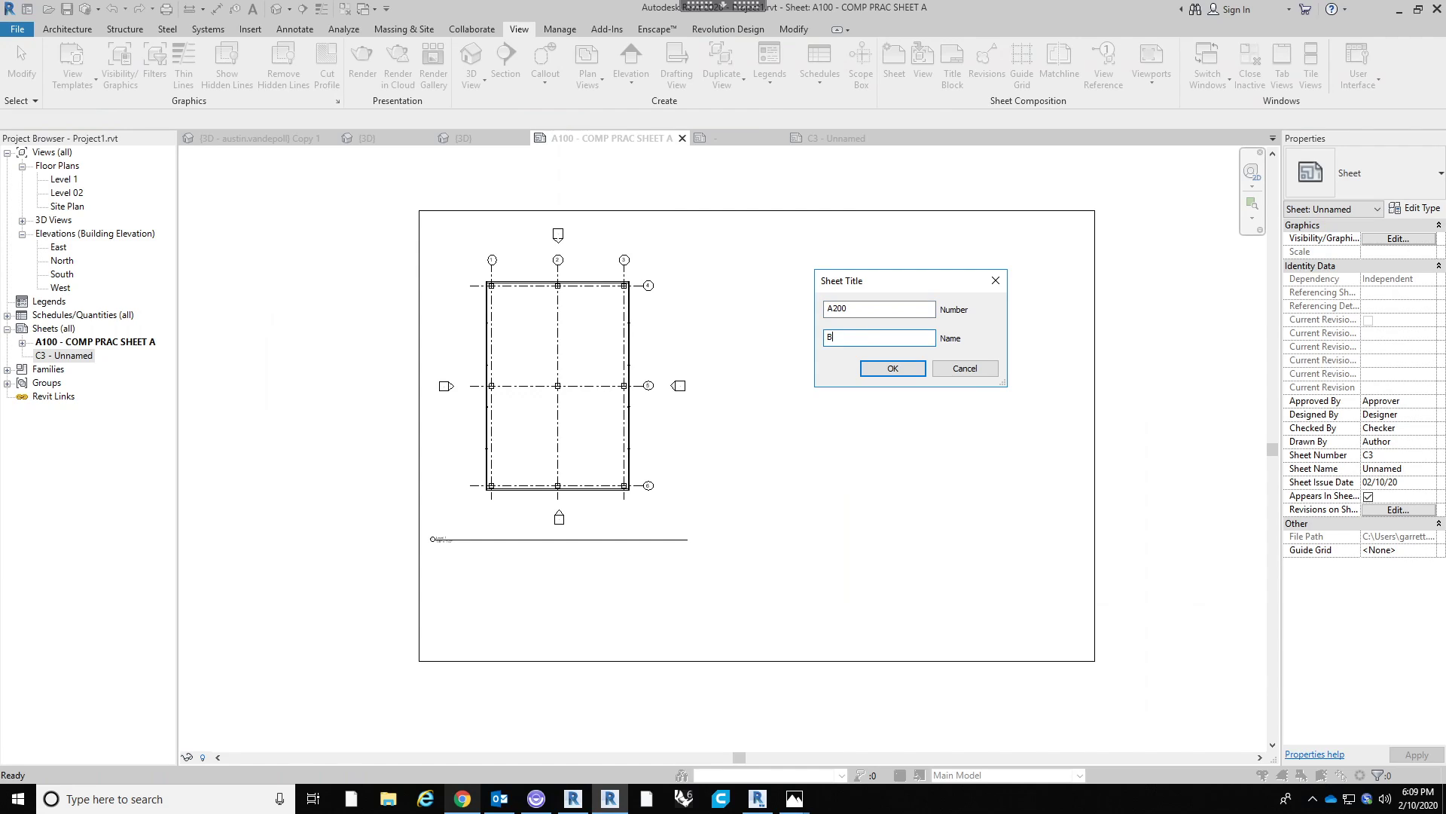
pyautogui.click(874, 370)
pyautogui.click(815, 424)
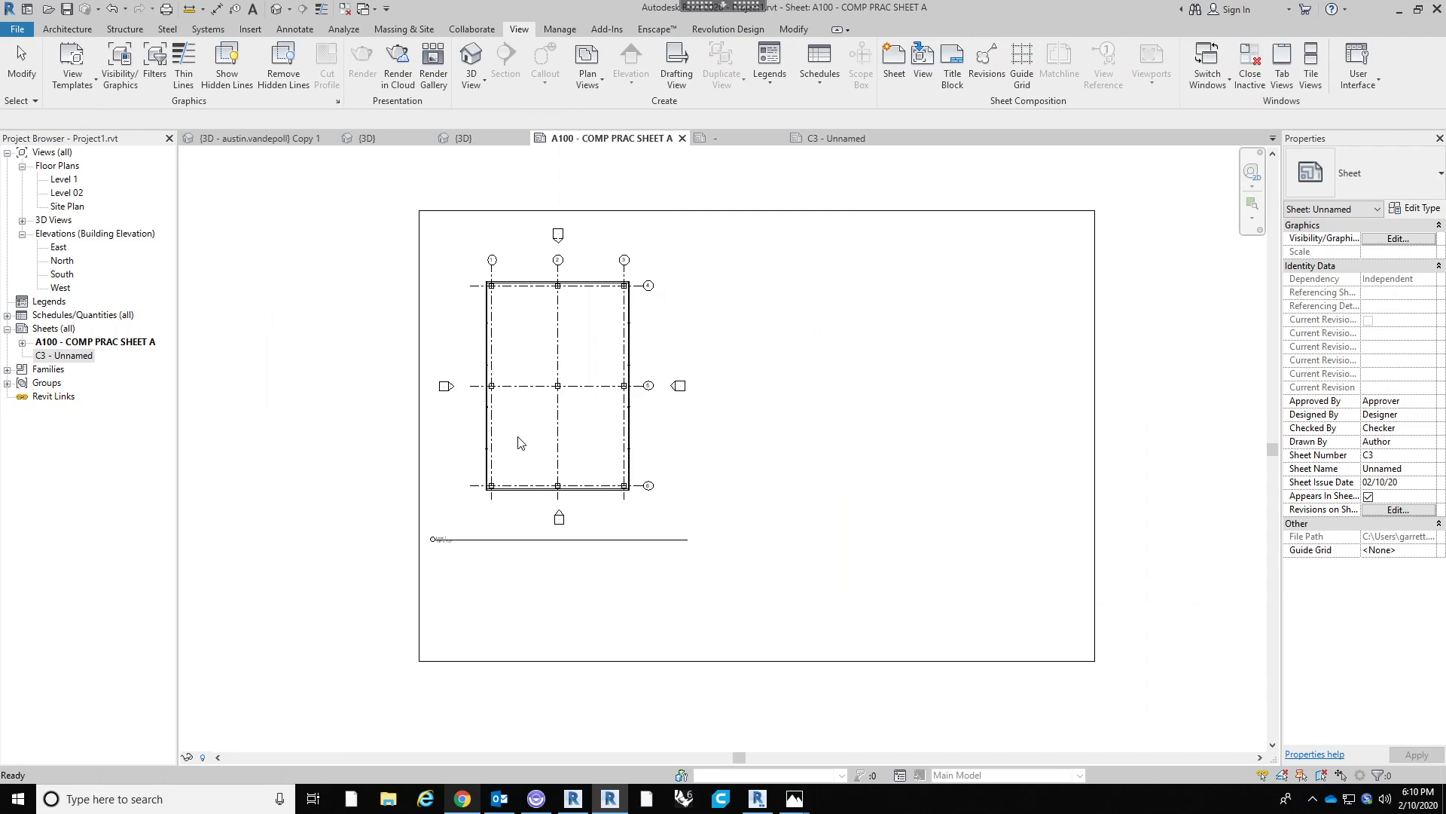
# Reopen the sheet title settings of the unnamed sheet C3 and enter A200 as its number.
pyautogui.rightClick(83, 357)
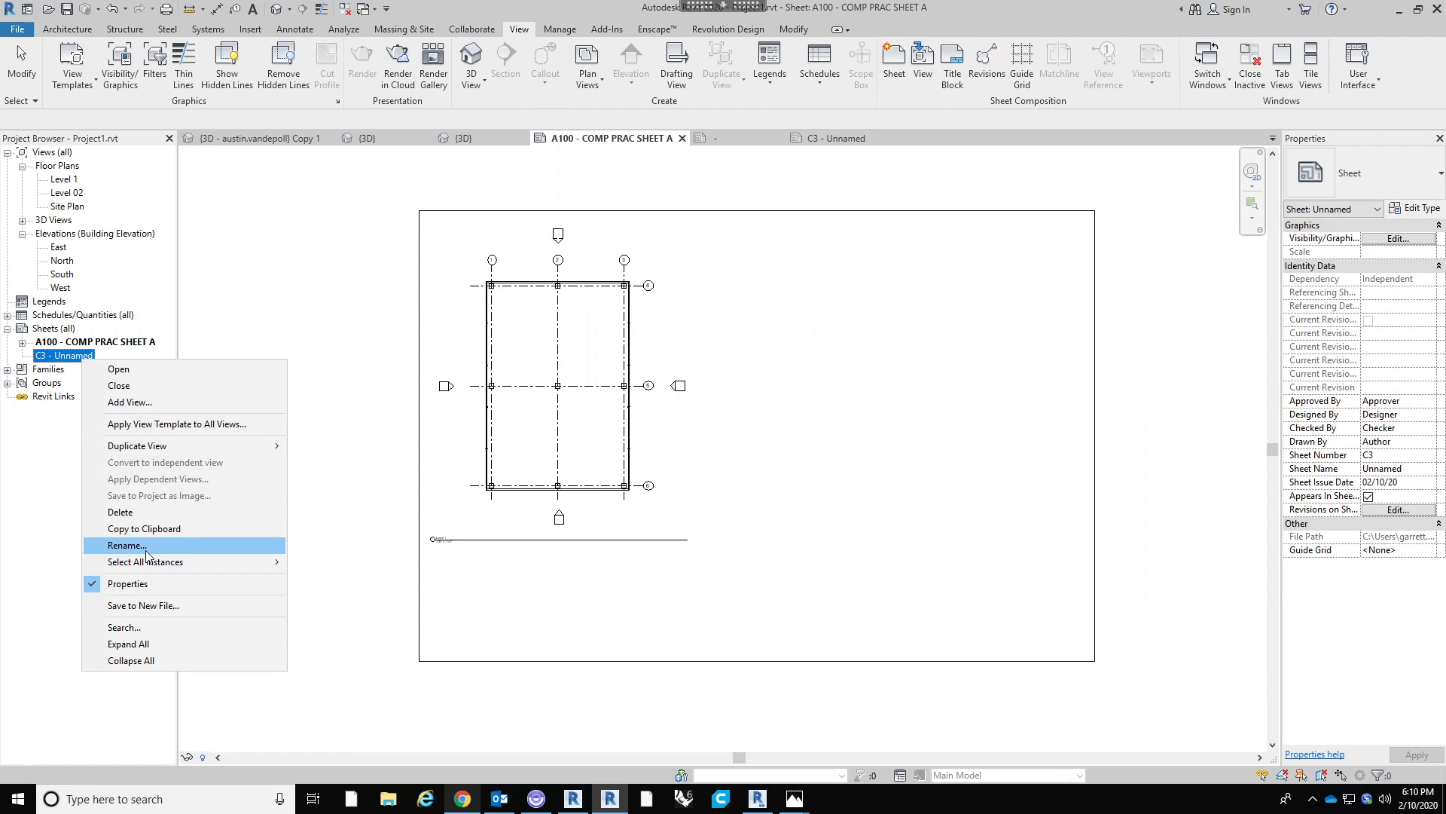
pyautogui.click(127, 545)
pyautogui.write('A200')
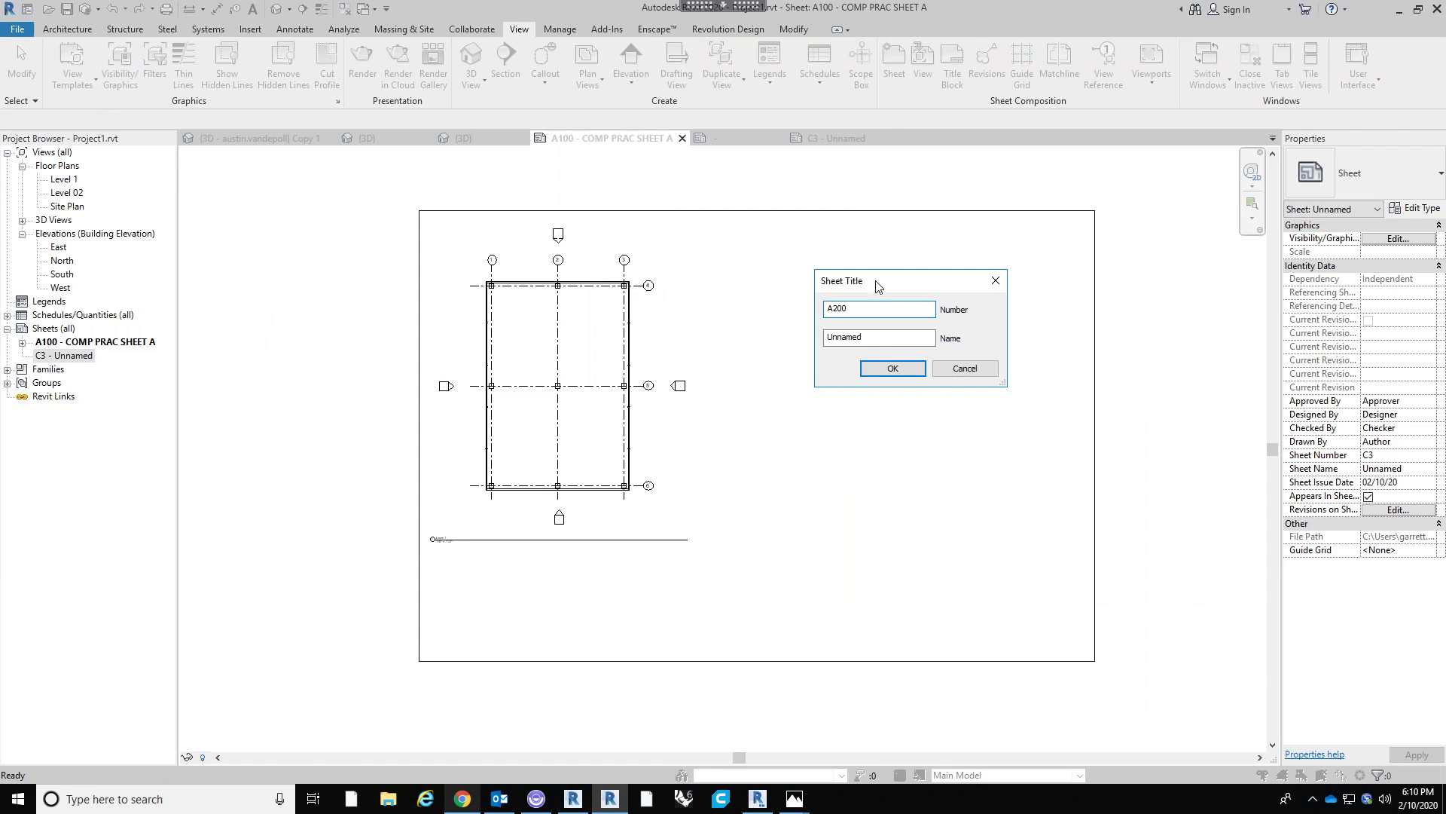
# Name sheet A200 "COMP PRAC SHEET B" and return to the sheet A100 drawing area.
pyautogui.press('Tab')
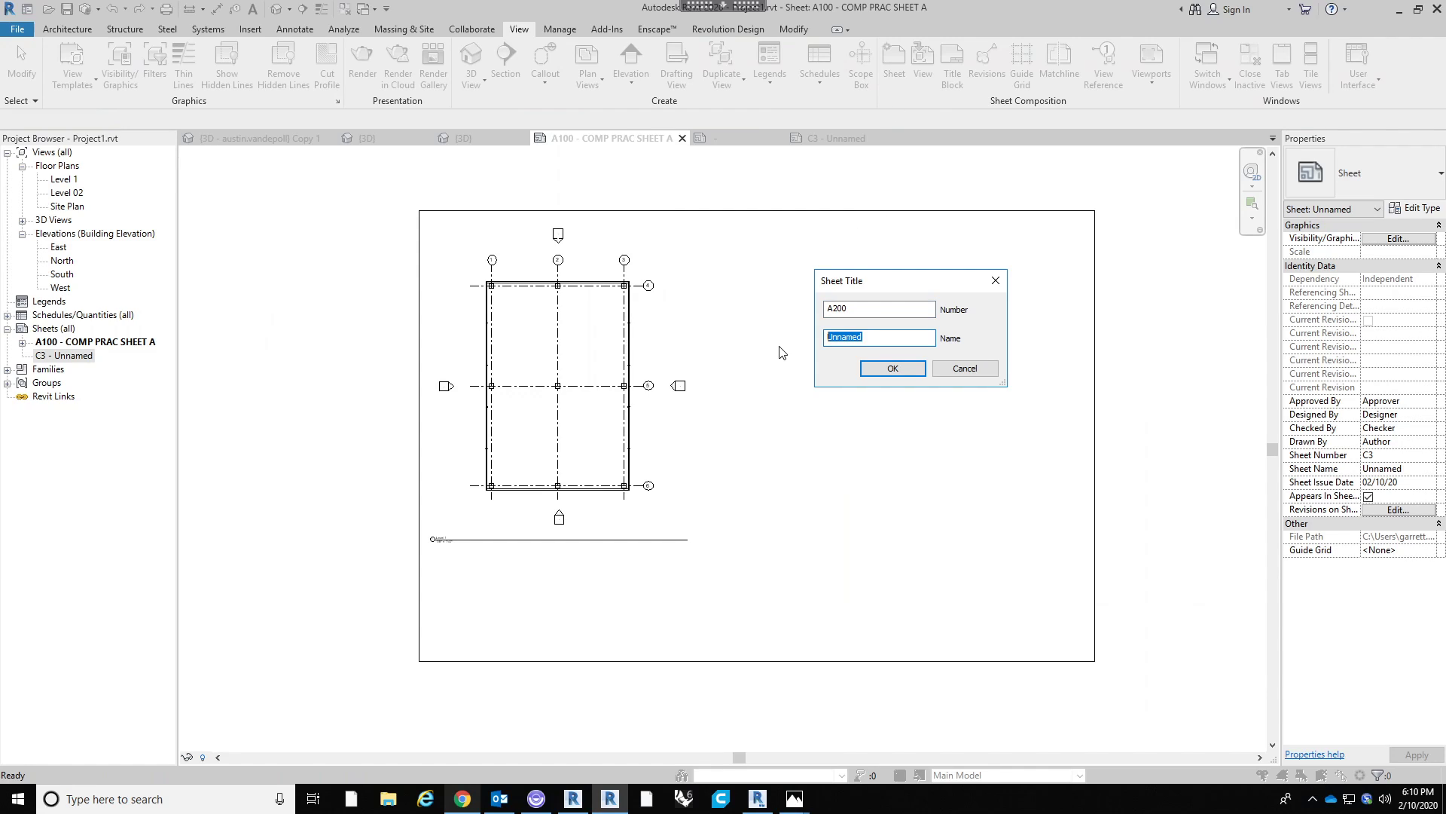
pyautogui.write('COMP PRAC SHEET B')
pyautogui.press('Return')
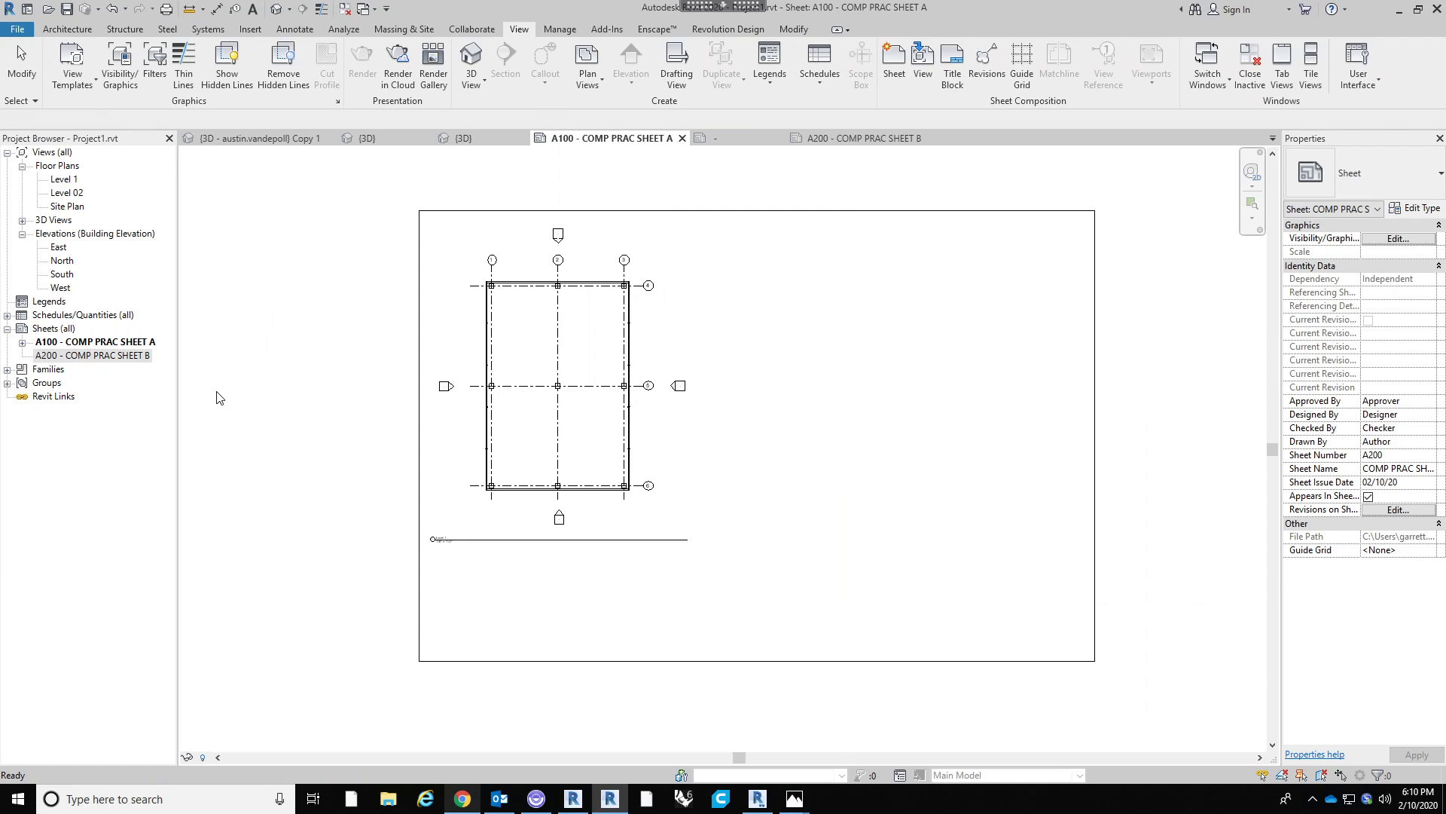
pyautogui.click(278, 451)
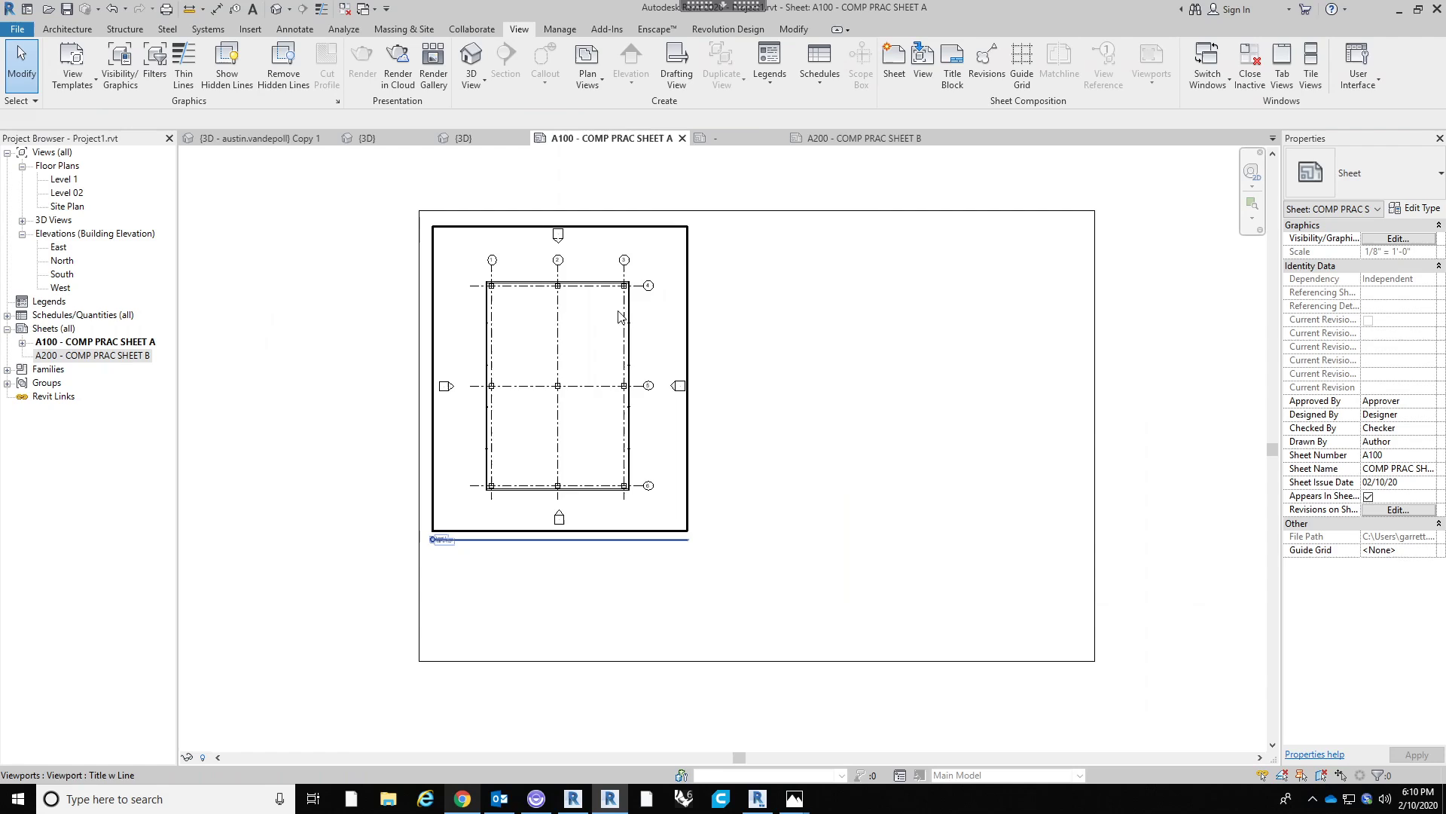
# Examine the Level 1 viewport and its title line, detail number and scale on sheet A100.
pyautogui.scroll(2, 620, 296)
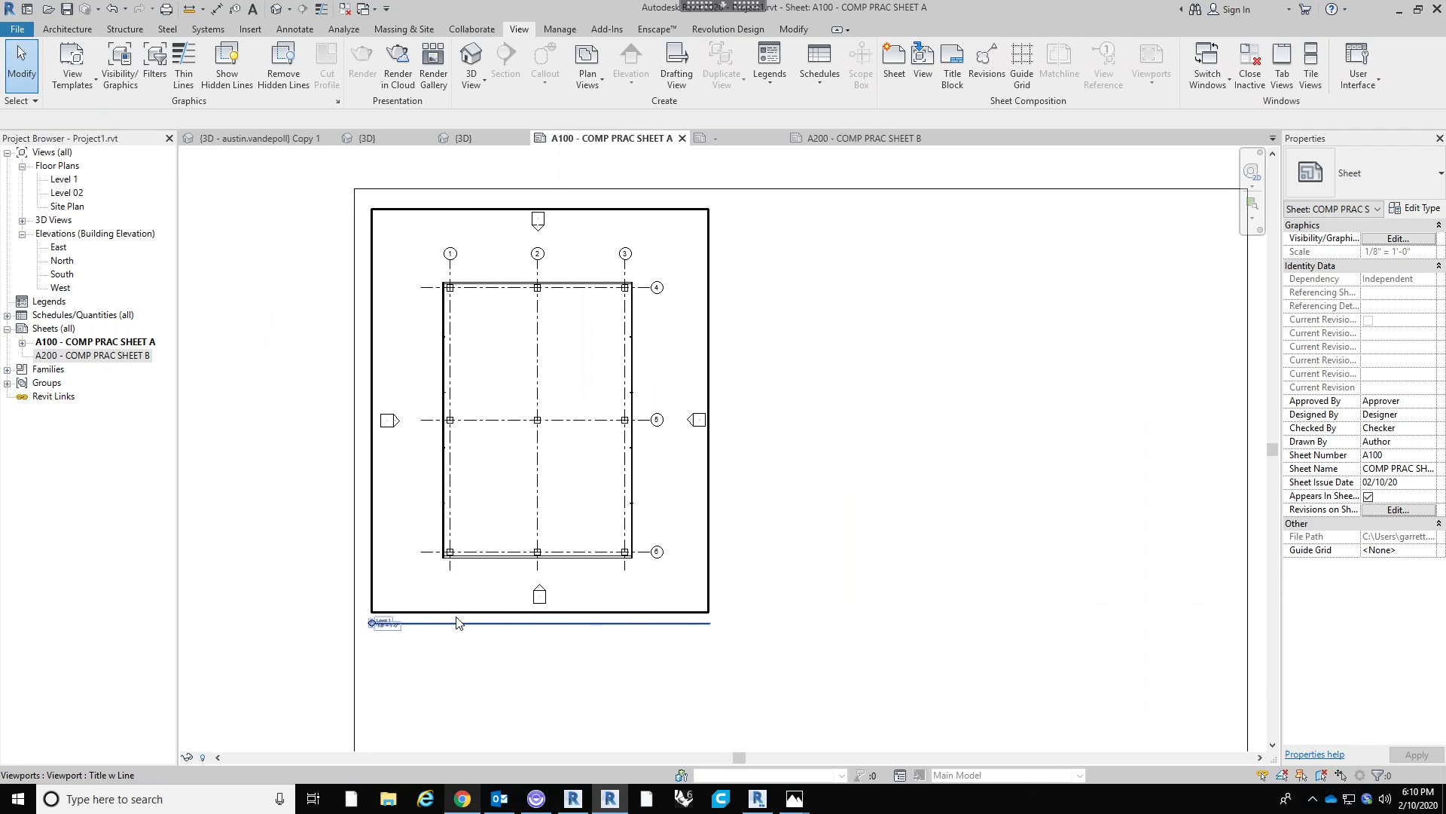
pyautogui.scroll(1, 459, 622)
pyautogui.scroll(2, 354, 625)
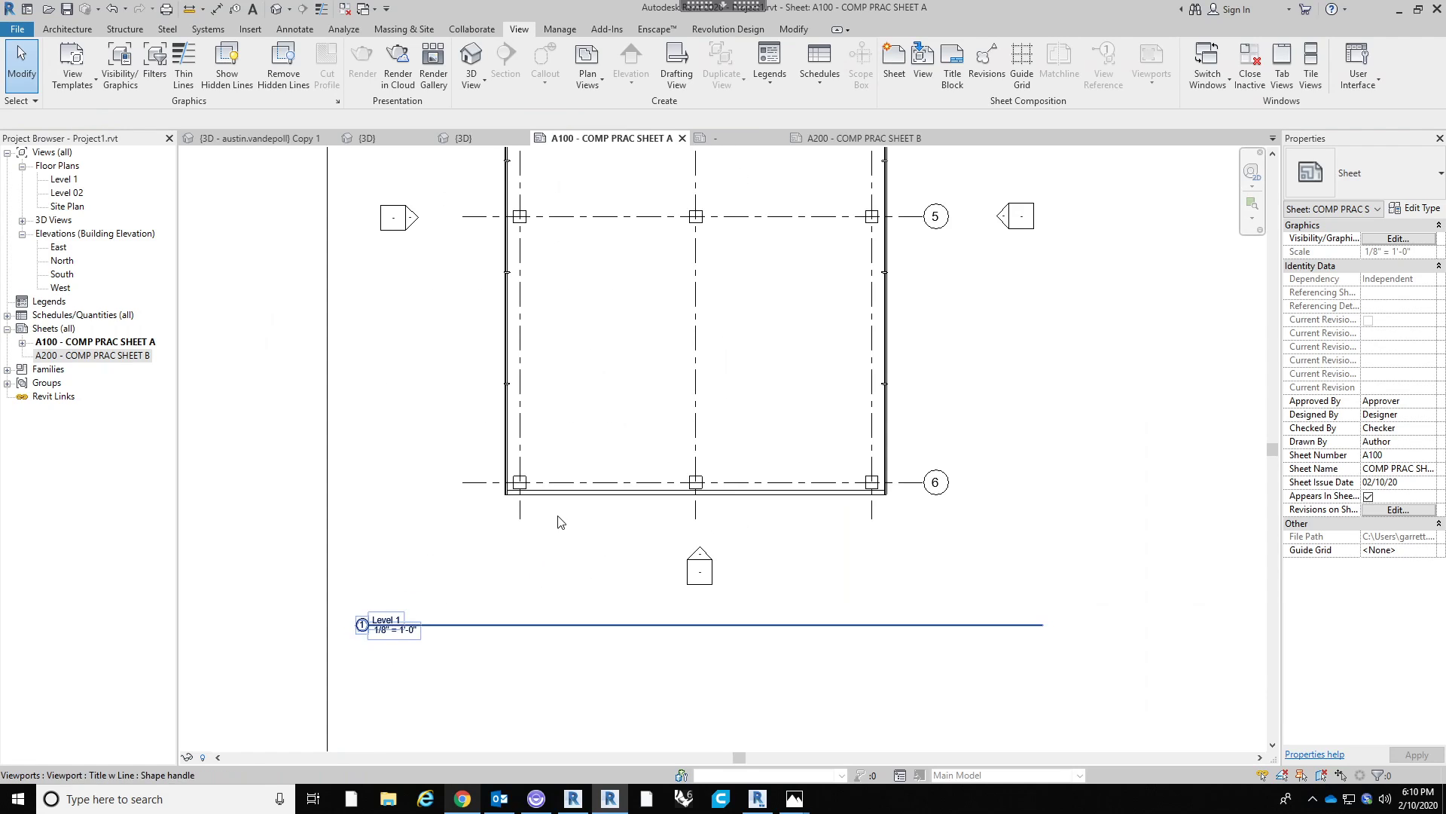
pyautogui.scroll(-2, 562, 510)
pyautogui.scroll(1, 445, 618)
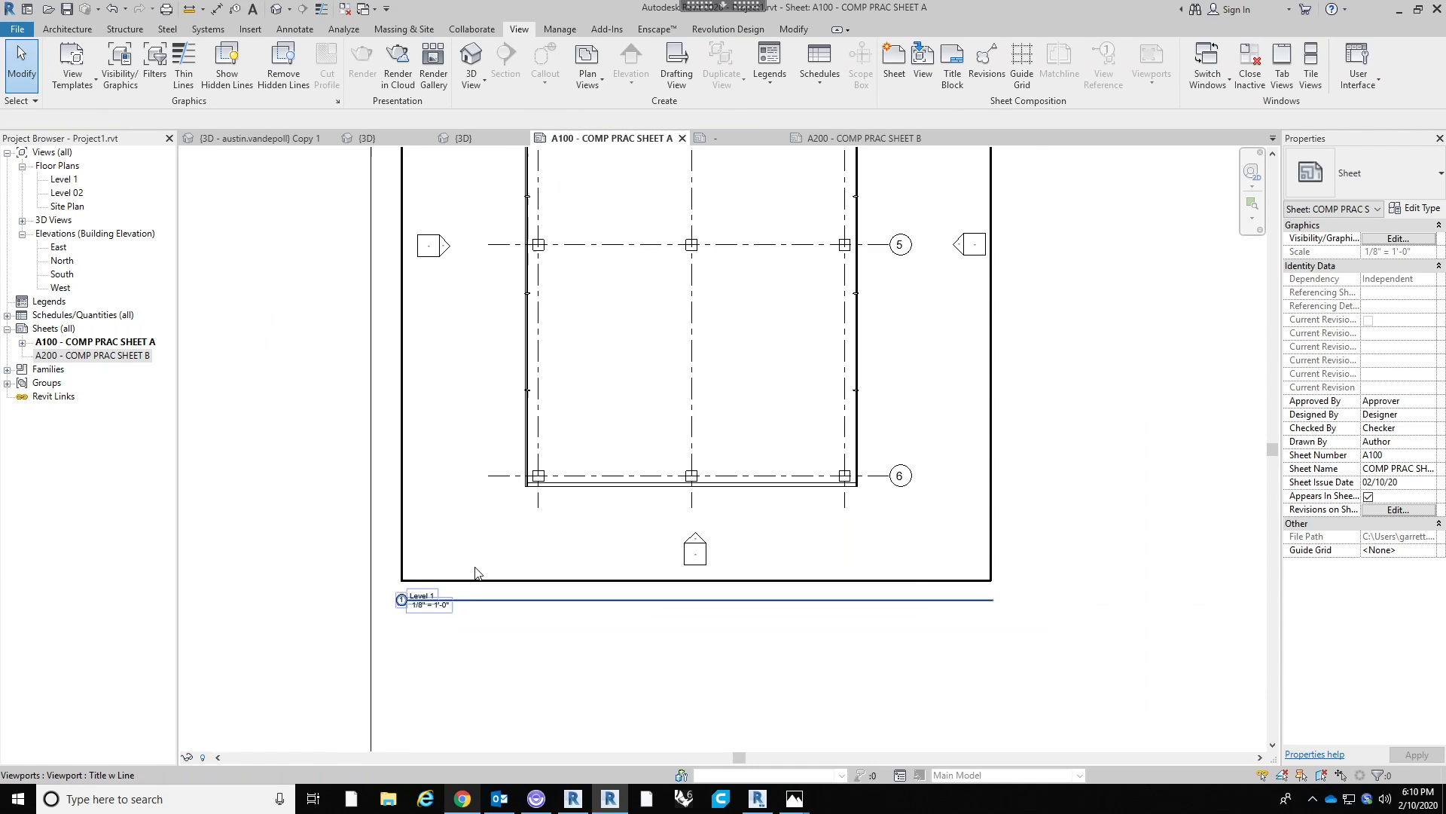
pyautogui.click(444, 601)
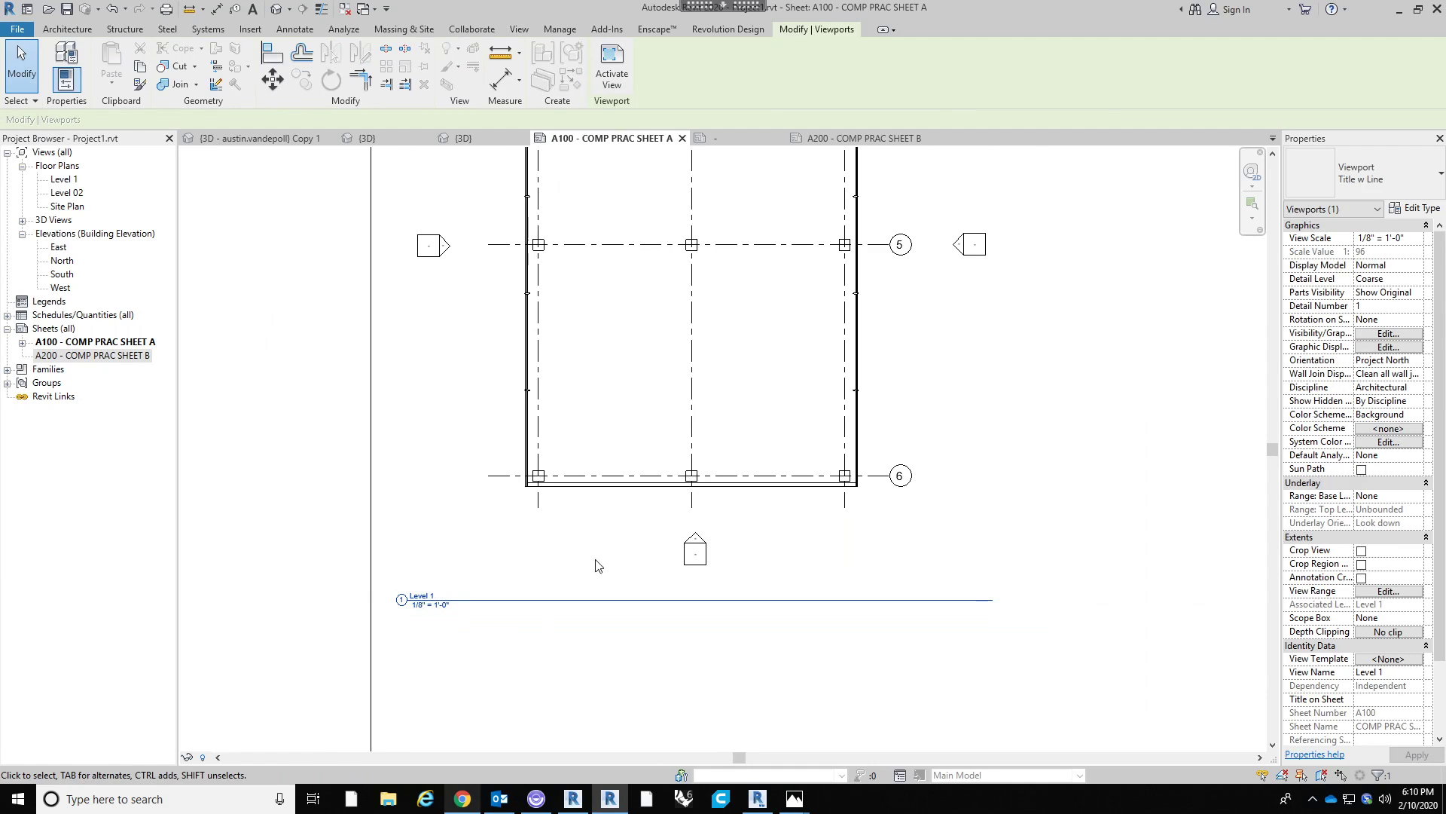
pyautogui.scroll(-2, 486, 535)
pyautogui.scroll(-1, 569, 629)
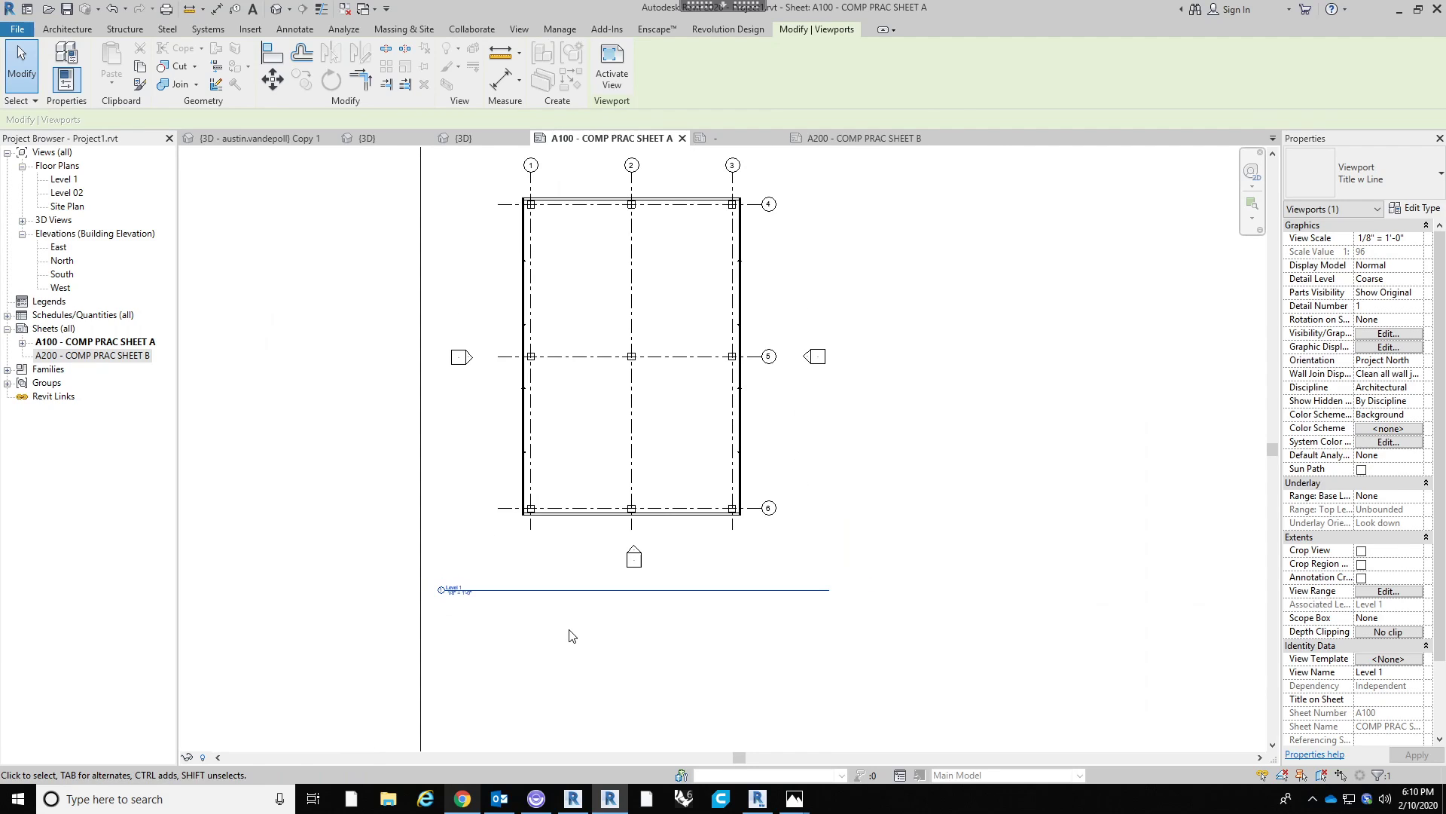
pyautogui.click(569, 628)
pyautogui.scroll(4, 452, 590)
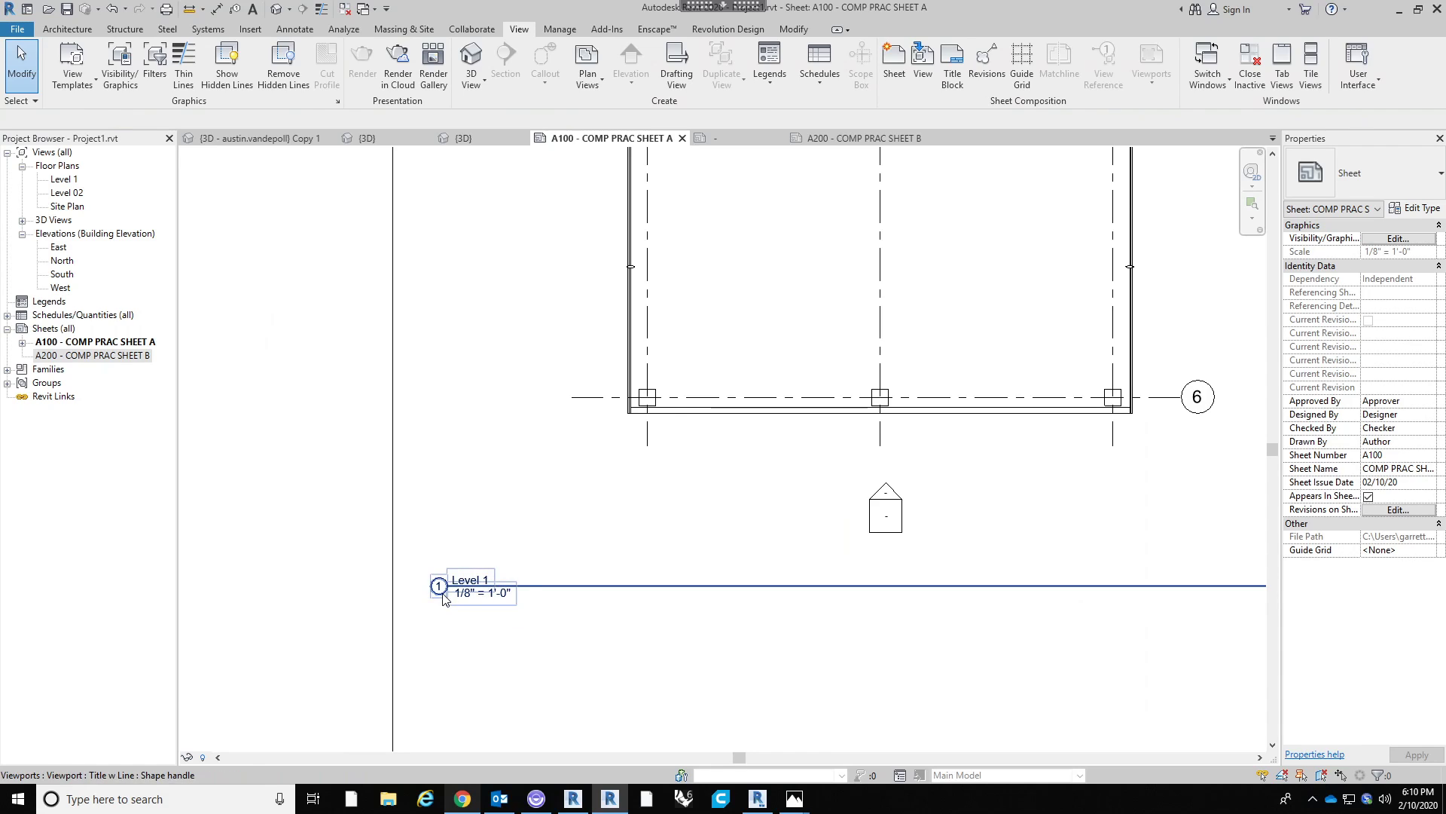
pyautogui.scroll(2, 441, 593)
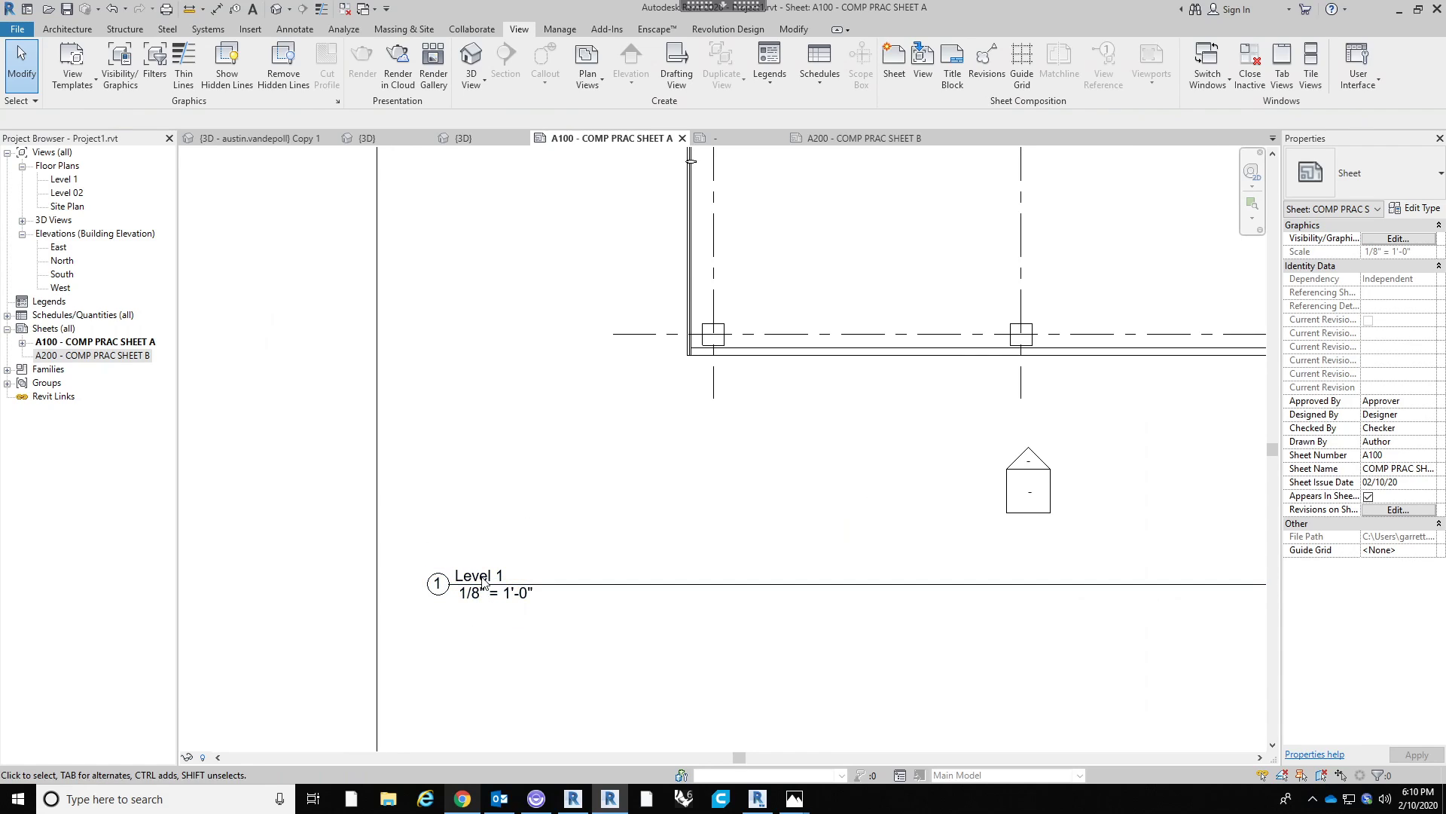
pyautogui.scroll(-5, 424, 614)
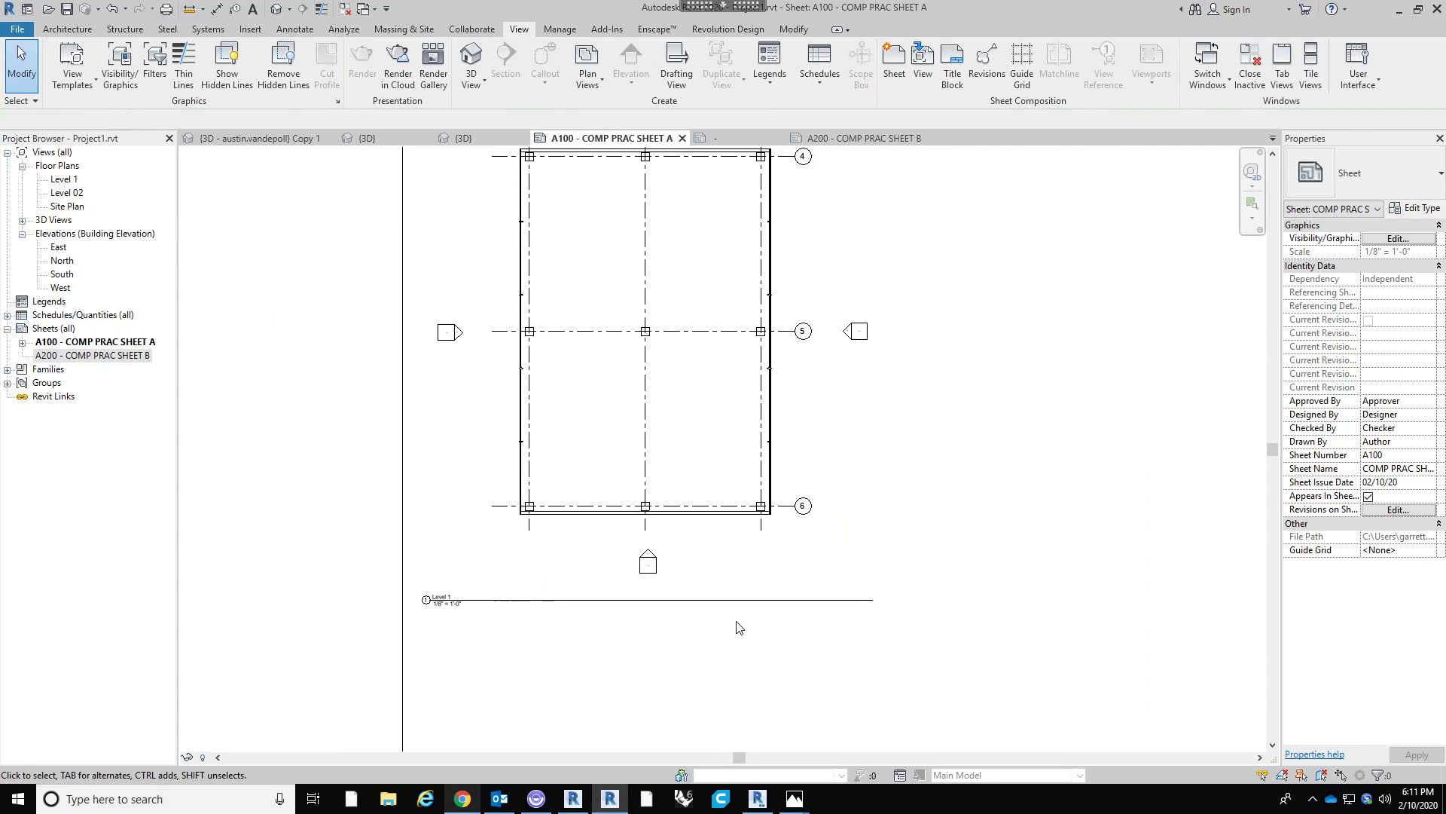
pyautogui.scroll(-2, 536, 519)
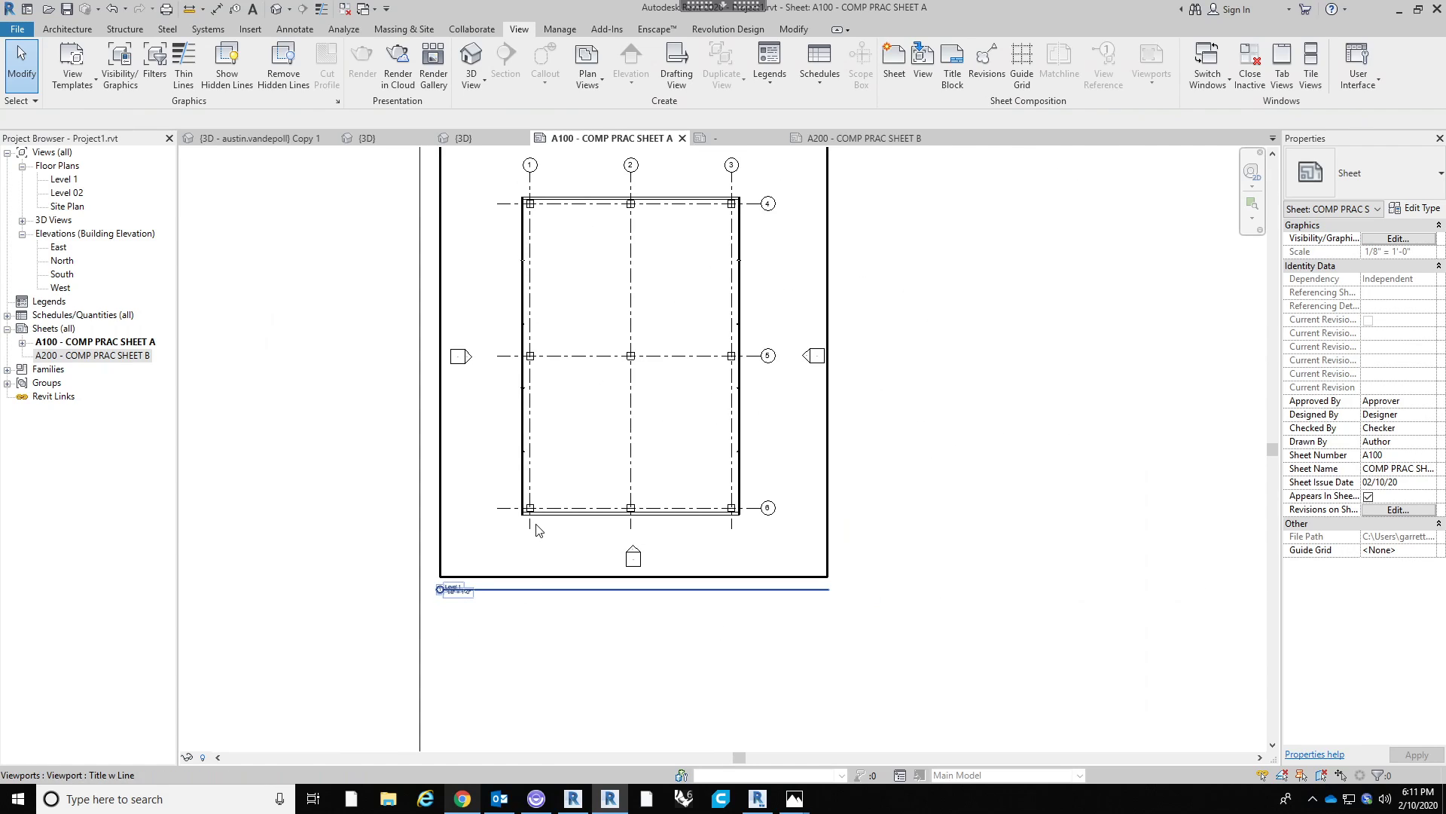
pyautogui.scroll(-2, 516, 659)
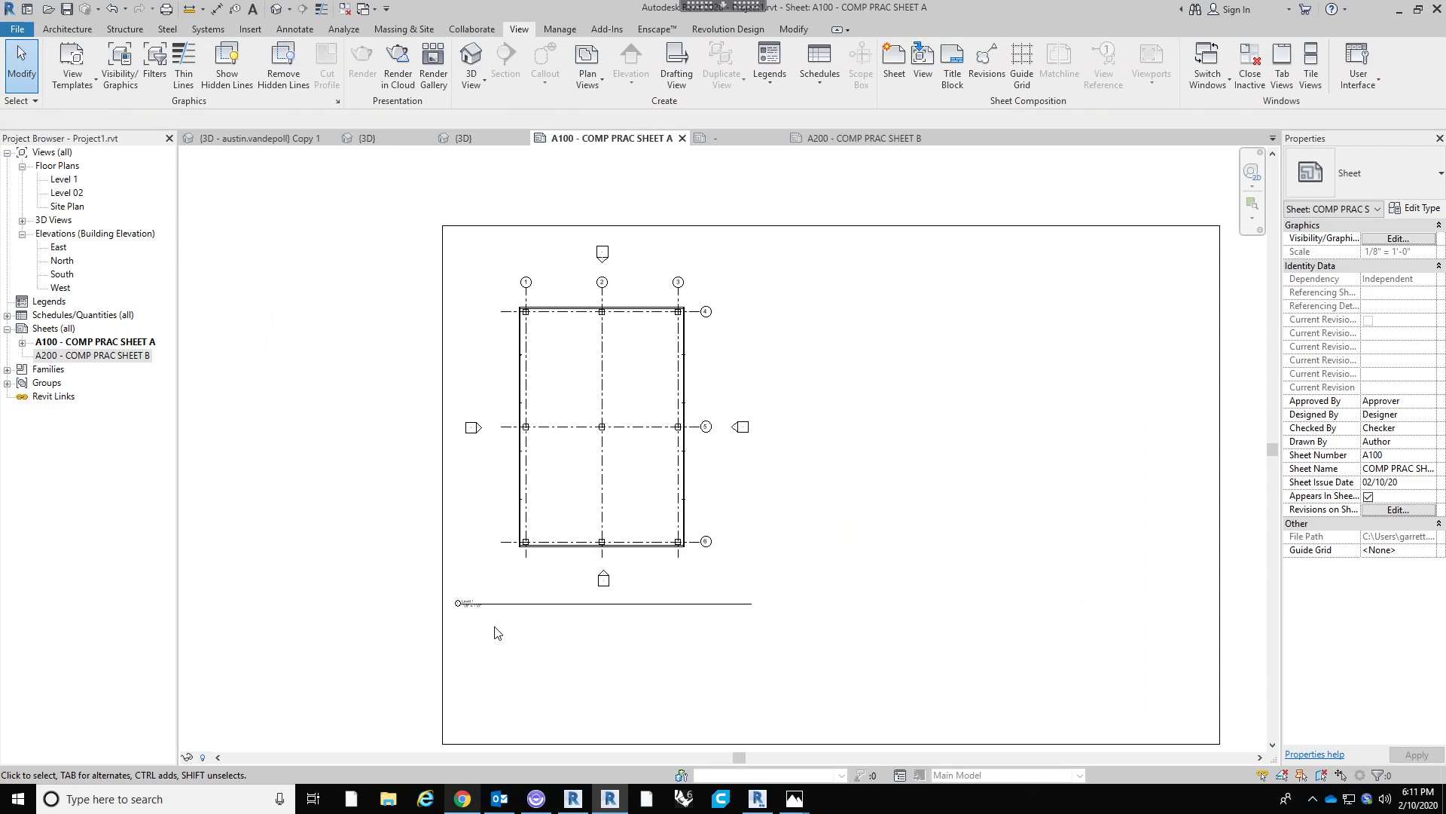
pyautogui.scroll(1, 522, 552)
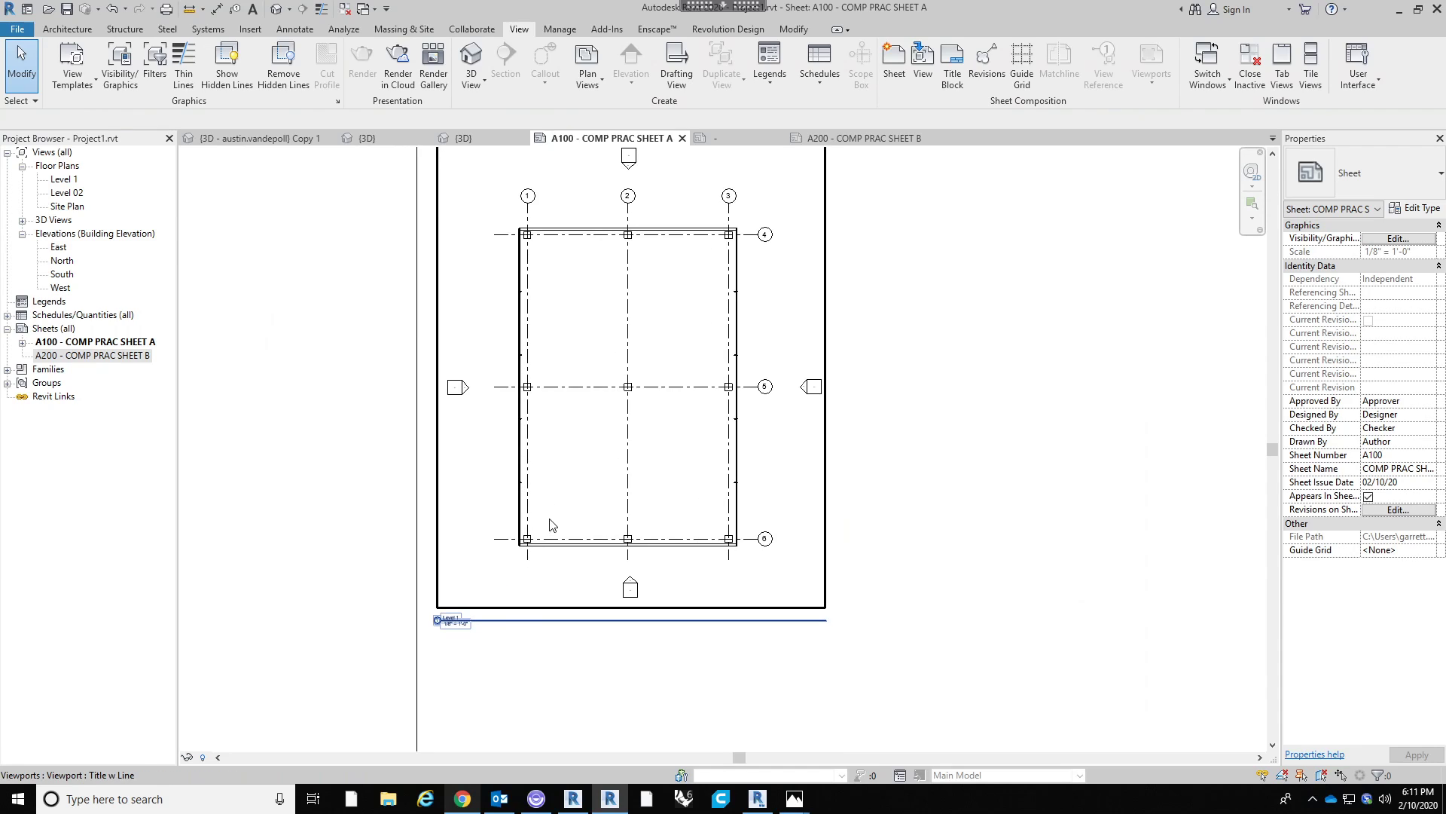
pyautogui.moveTo(534, 599); pyautogui.dragTo(533, 643, button='middle')
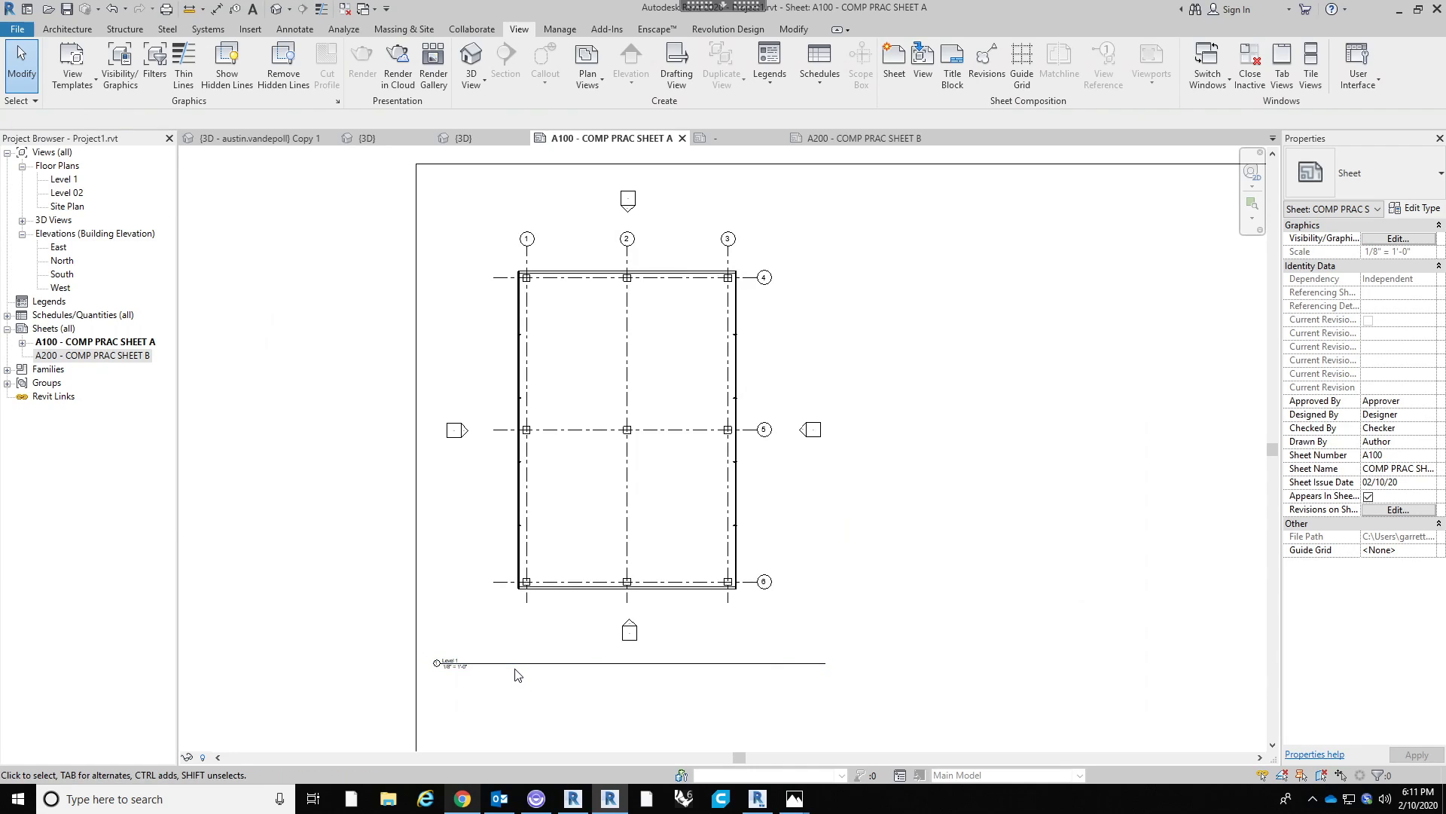
pyautogui.scroll(2, 463, 659)
pyautogui.click(461, 669)
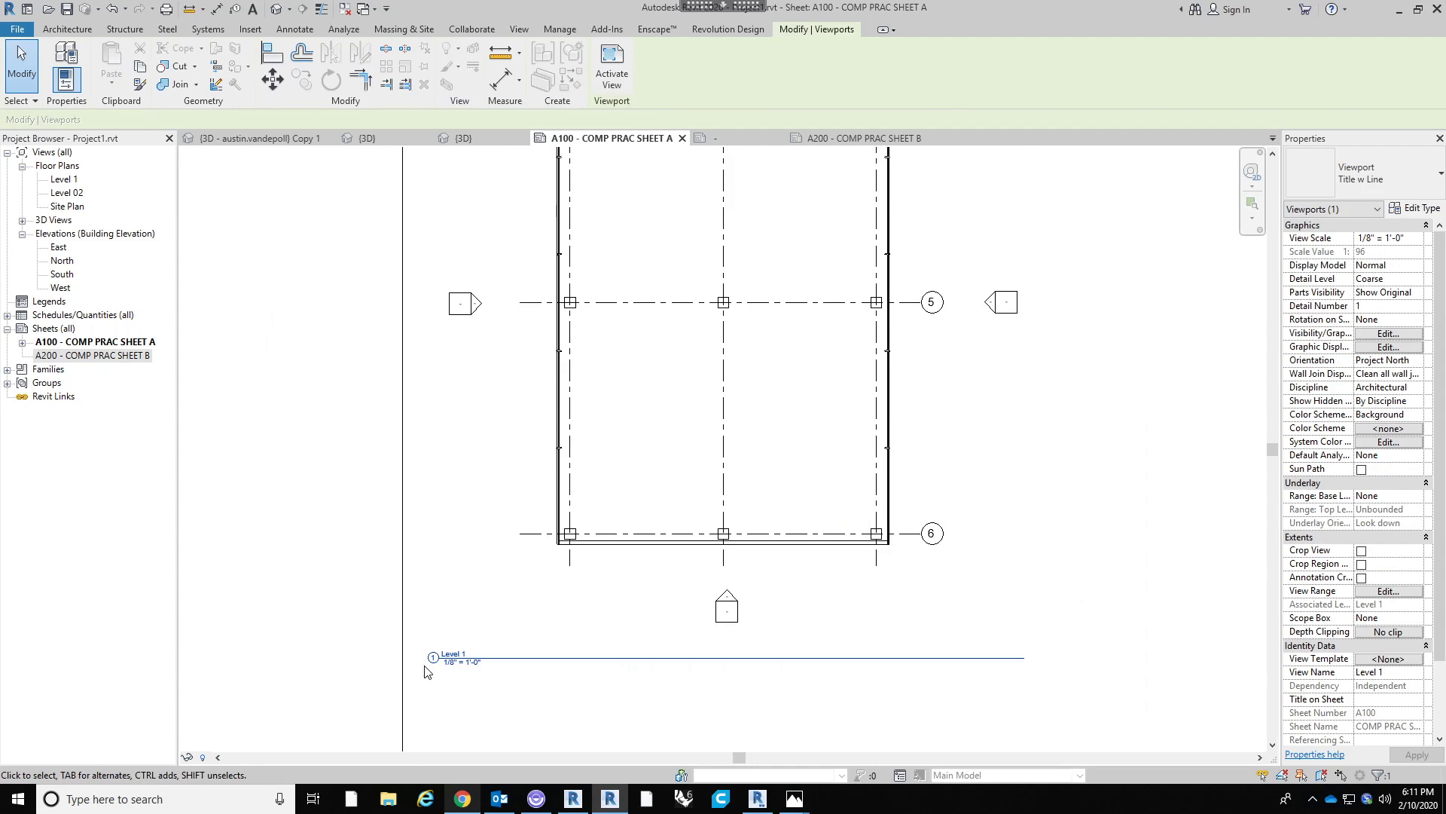
pyautogui.click(320, 624)
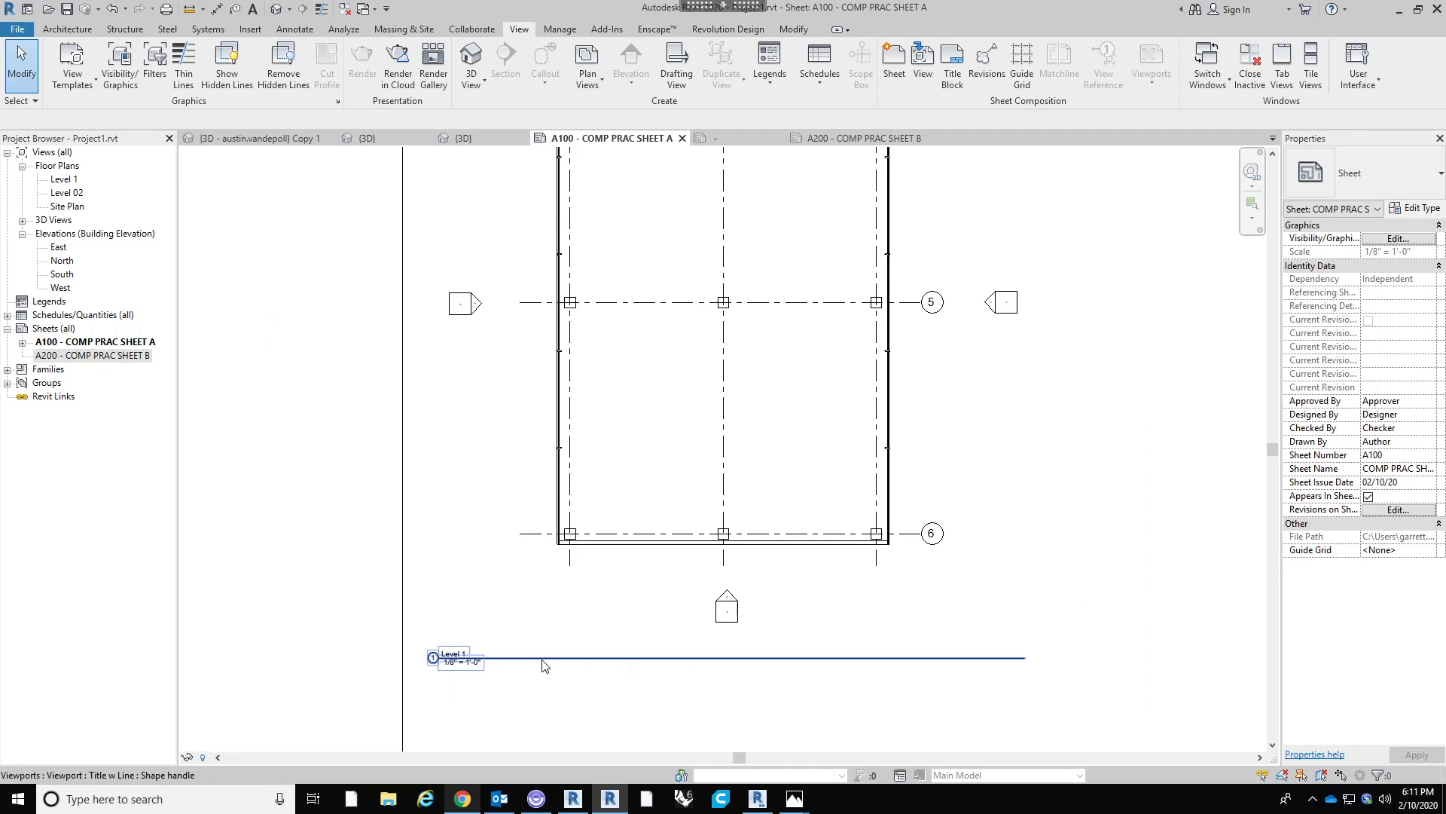
# Try to reposition the Level 1 view title and its floor plan viewport on sheet A100.
pyautogui.click(480, 658)
pyautogui.moveTo(481, 657)
pyautogui.mouseDown()
pyautogui.moveTo(478, 633)
pyautogui.moveTo(684, 601)
pyautogui.moveTo(751, 444)
pyautogui.moveTo(565, 452)
pyautogui.moveTo(410, 523)
pyautogui.moveTo(536, 640)
pyautogui.moveTo(477, 666)
pyautogui.mouseUp()
pyautogui.click(482, 675)
pyautogui.scroll(-1, 512, 676)
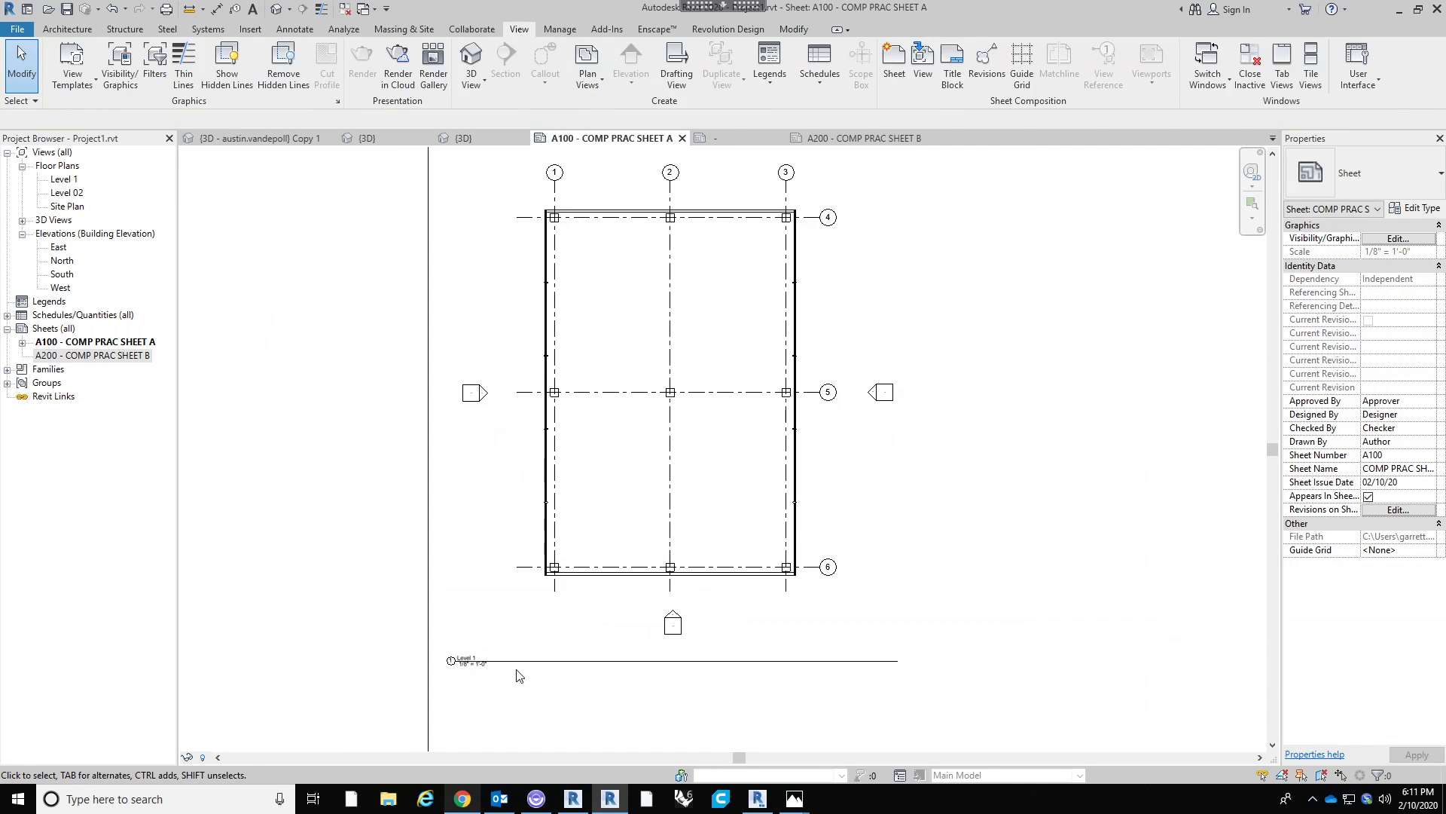
pyautogui.click(594, 556)
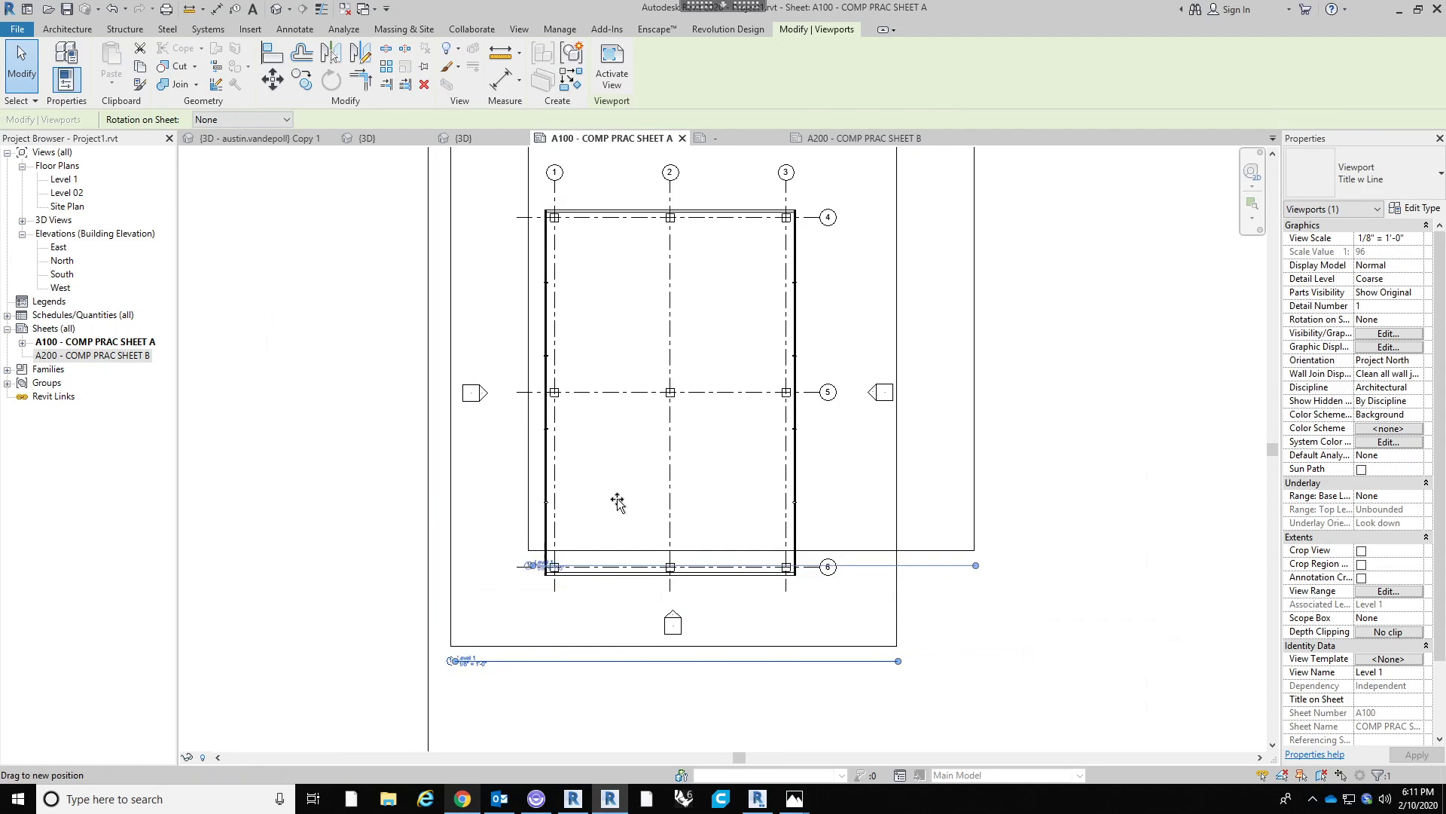
pyautogui.moveTo(613, 500); pyautogui.dragTo(568, 574)
pyautogui.click(575, 708)
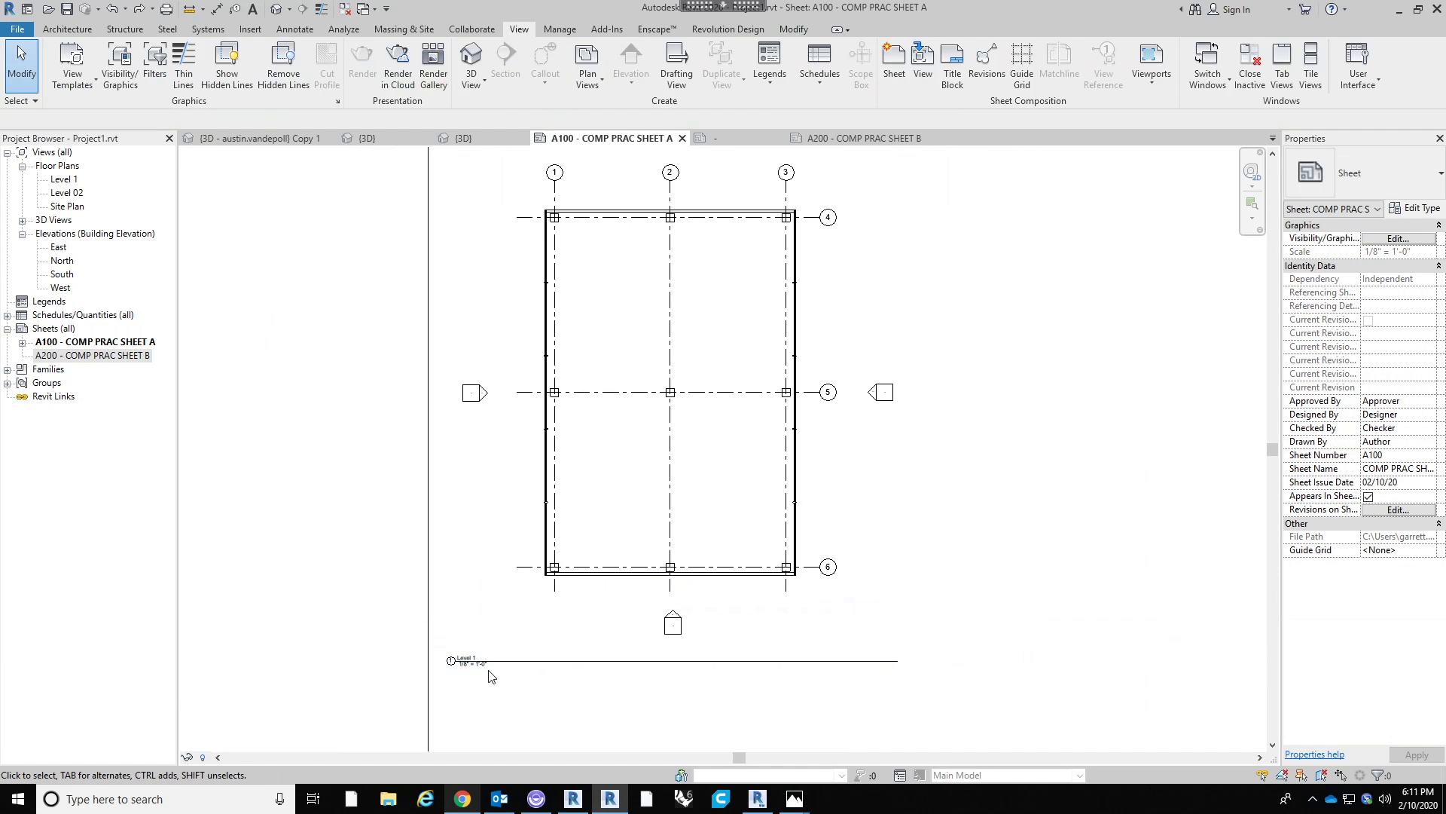
# Rename the Level 1 view title on sheet A100 to "FLOOR PLAN LEVEL 01".
pyautogui.doubleClick(467, 659)
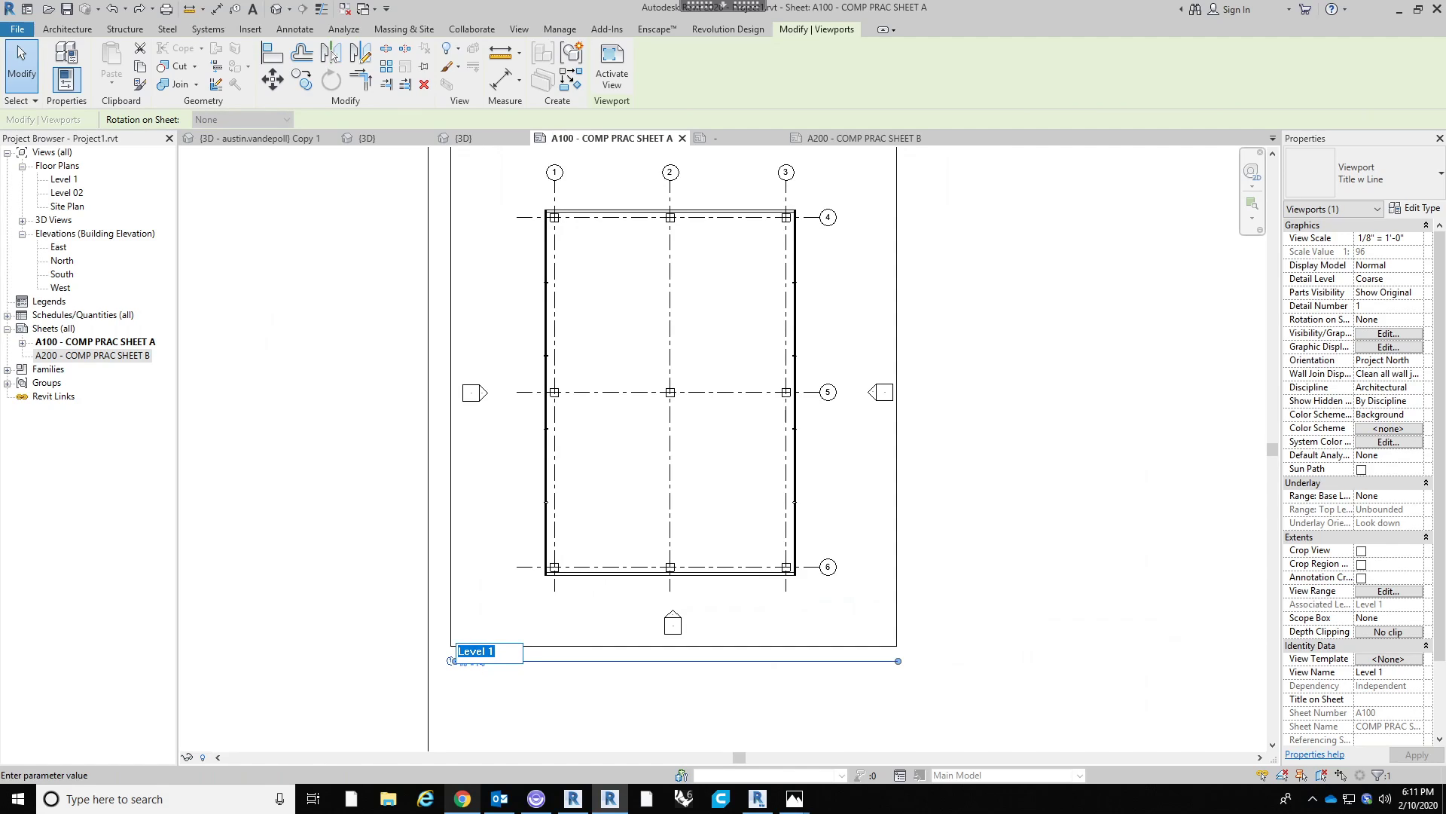
pyautogui.press('BackSpace')
pyautogui.write('FLOOR PLAN')
pyautogui.write(' LEVEL 01')
pyautogui.click(264, 507)
pyautogui.scroll(-2, 697, 510)
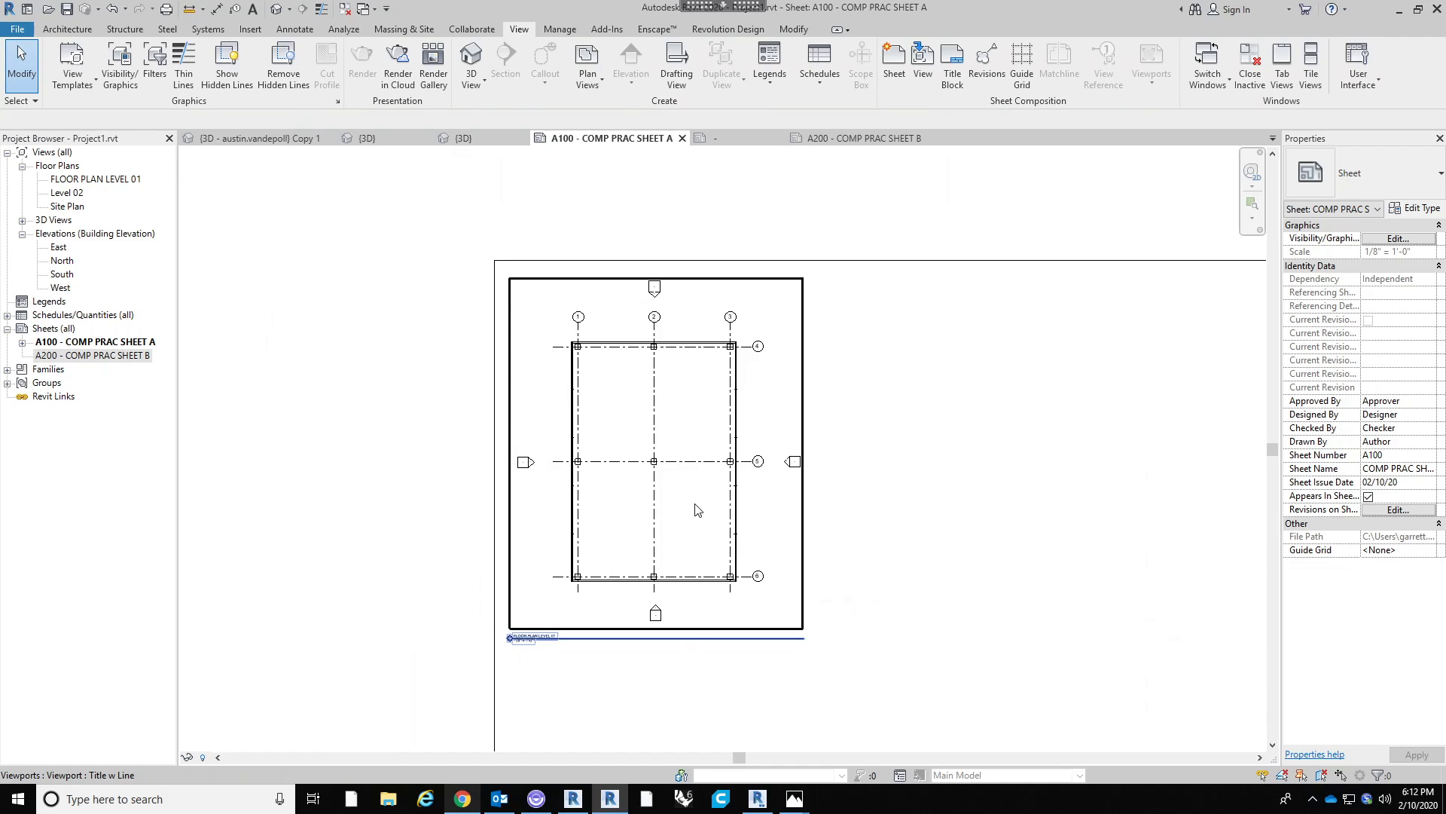
# Change the floor plan viewport's type to No Title.
pyautogui.click(787, 513)
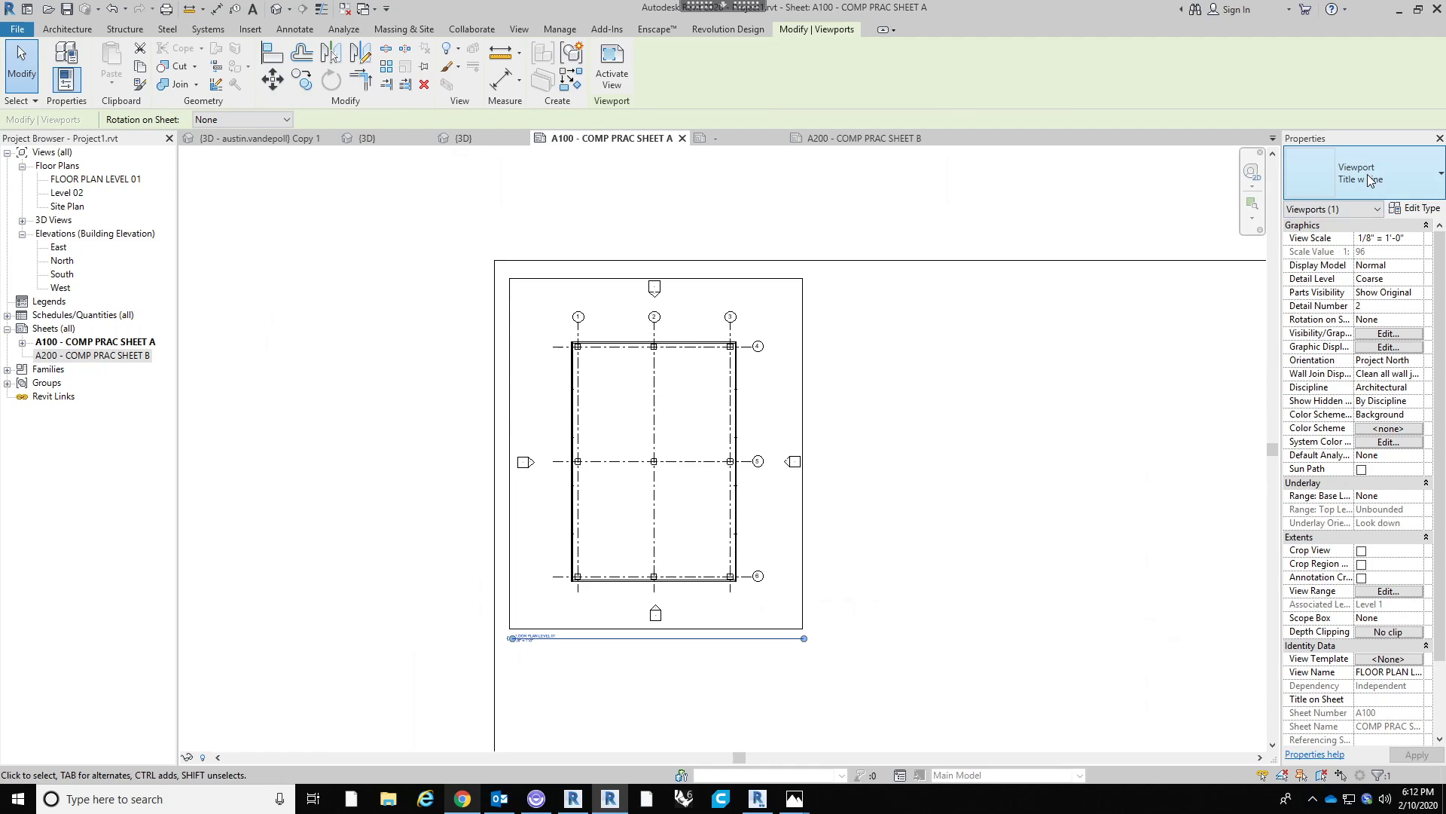
pyautogui.click(1390, 160)
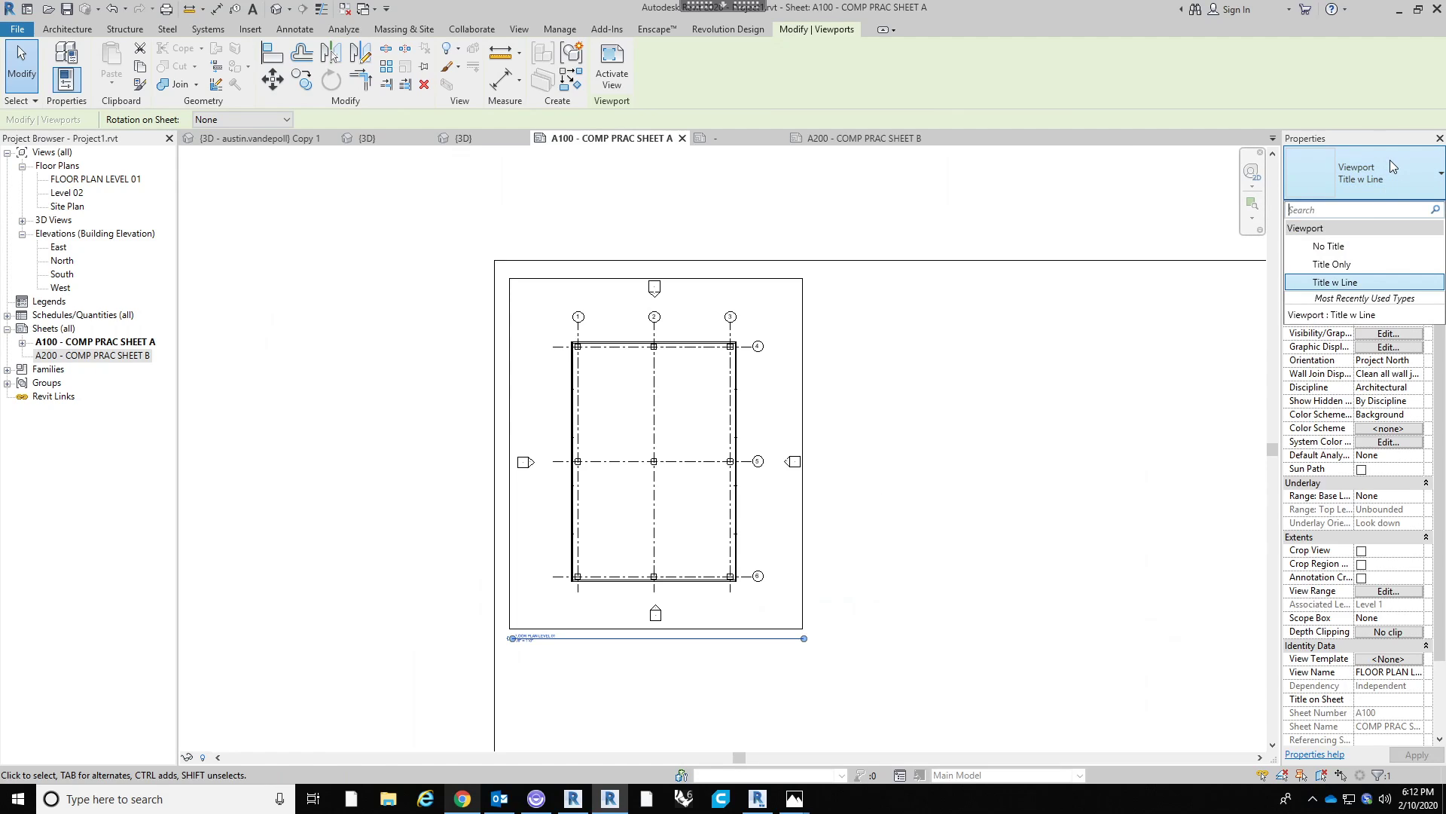
pyautogui.click(1365, 247)
pyautogui.click(1326, 209)
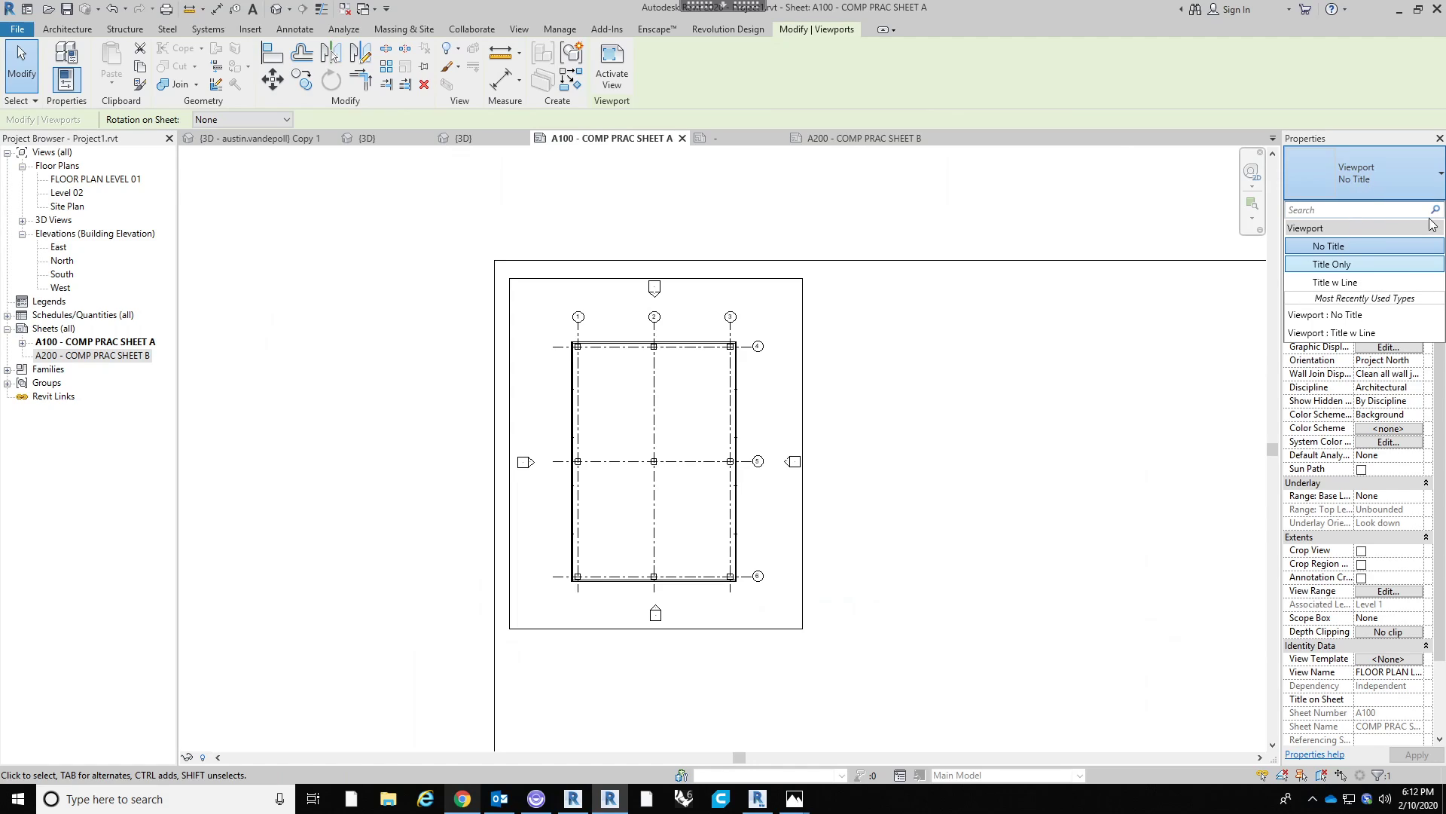
pyautogui.click(1371, 248)
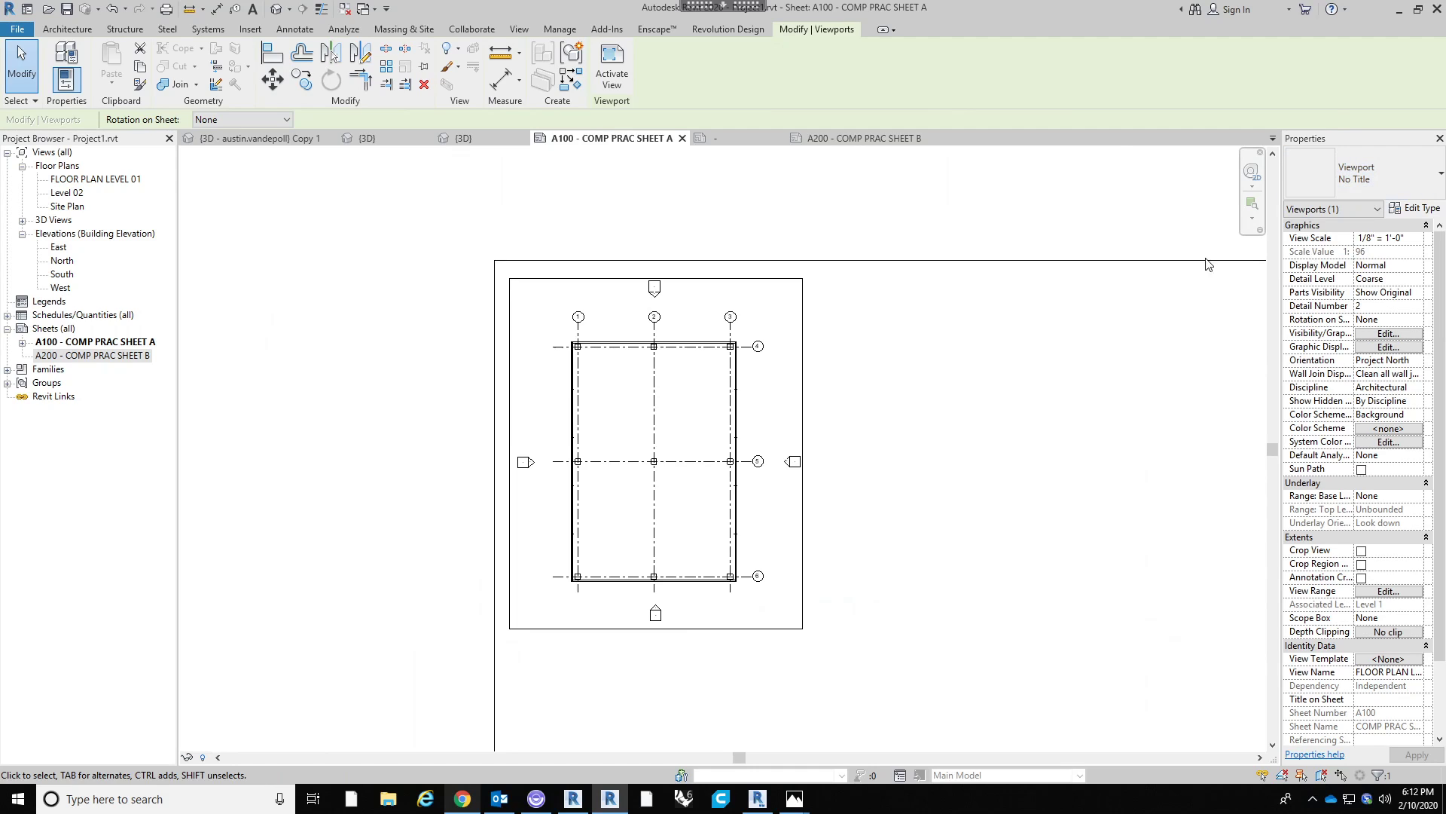
pyautogui.click(1059, 498)
pyautogui.moveTo(927, 585); pyautogui.dragTo(748, 517, button='middle')
pyautogui.scroll(-1, 742, 516)
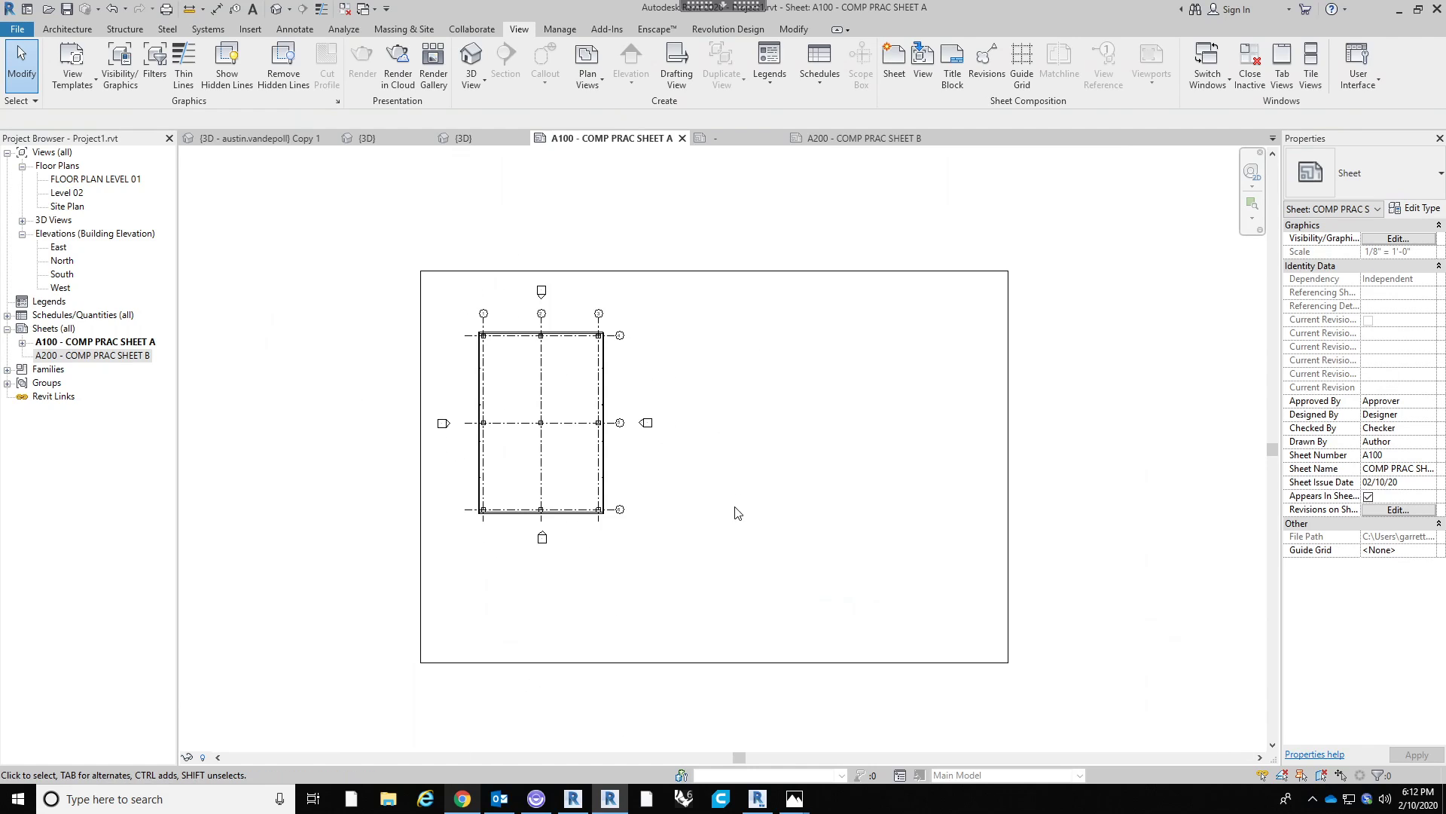
pyautogui.scroll(4, 578, 517)
pyautogui.scroll(-2, 776, 524)
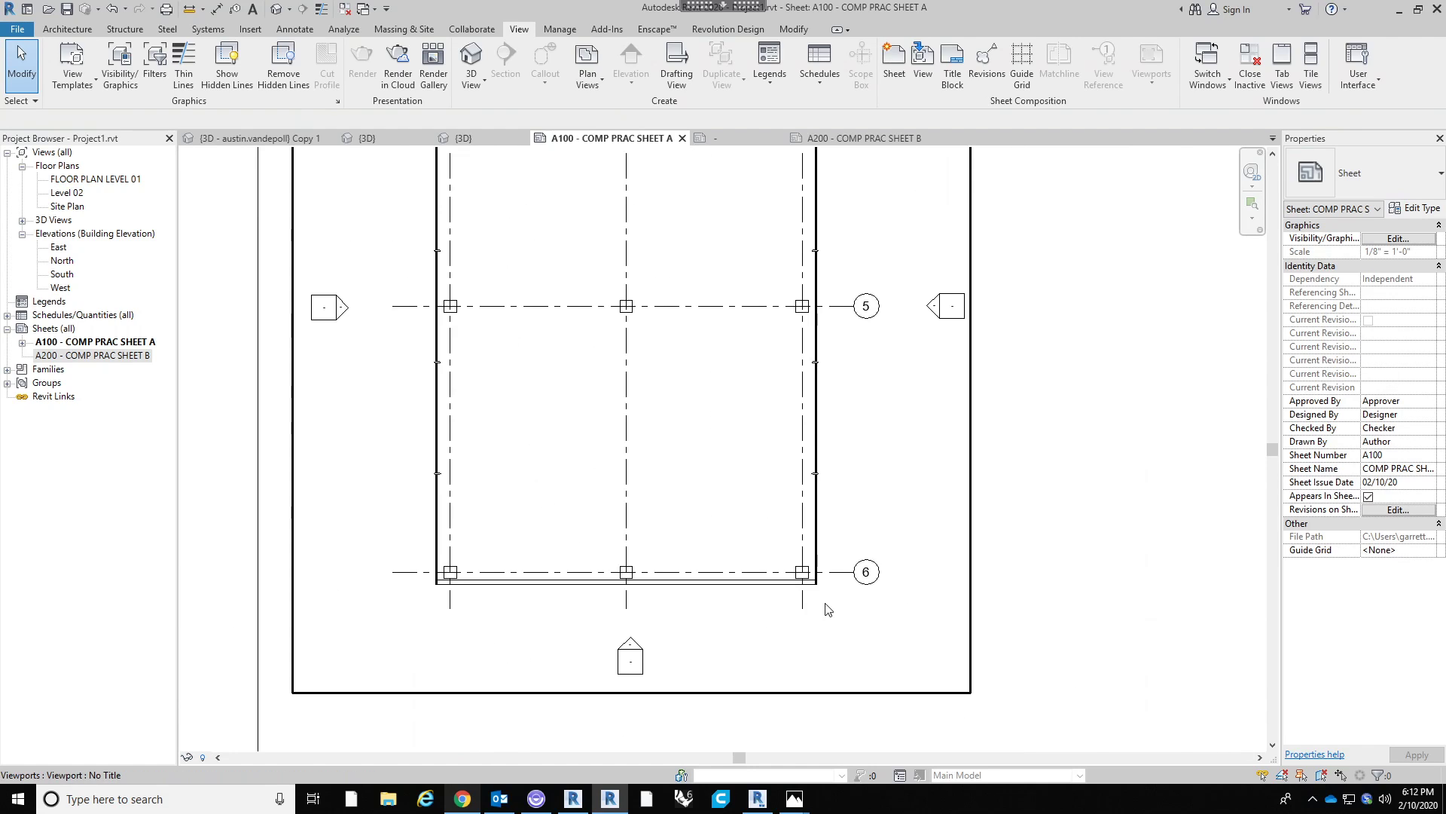
pyautogui.scroll(-3, 603, 421)
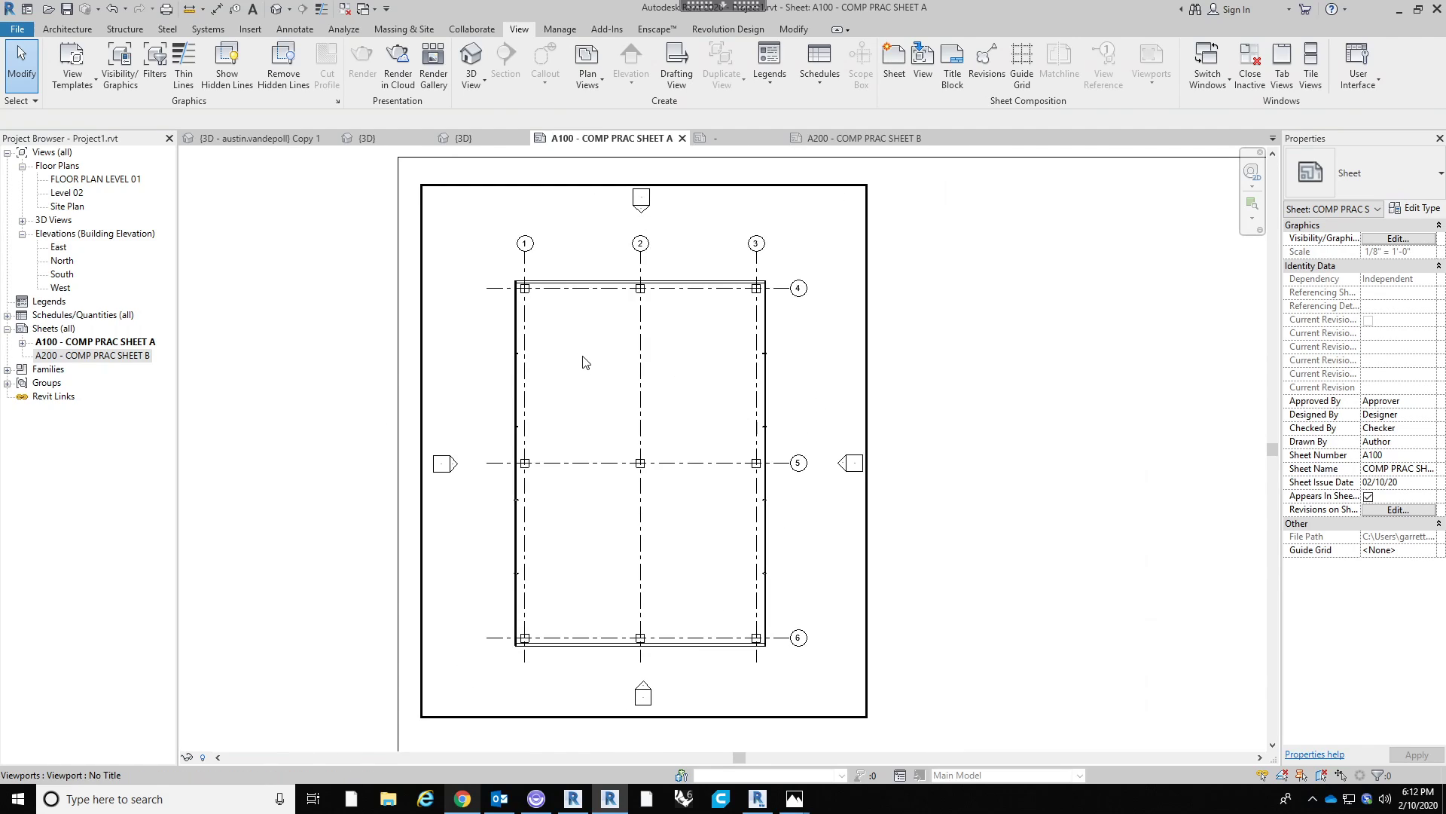
pyautogui.scroll(-2, 585, 358)
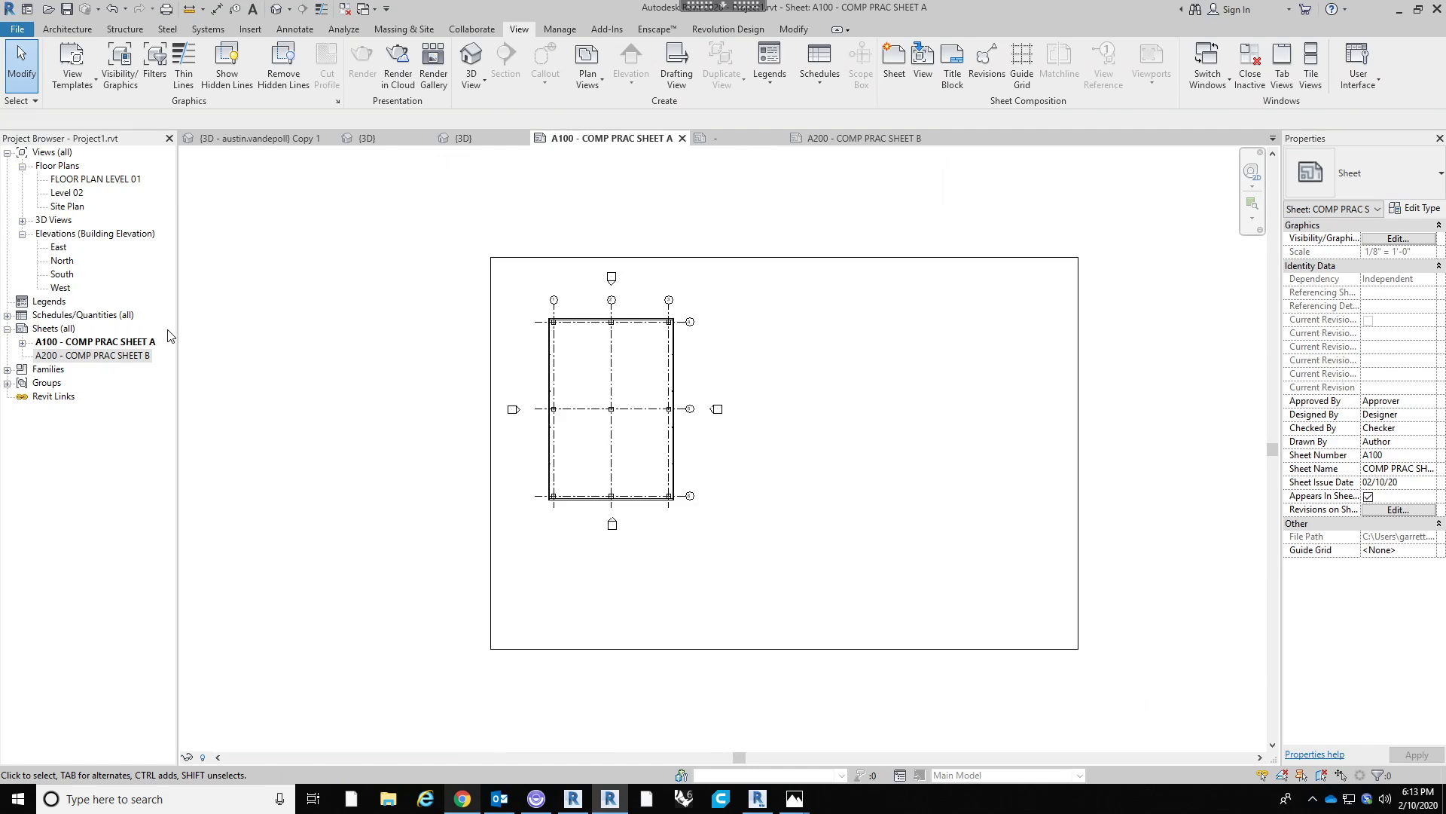
# Try to place the East elevation on sheet A100 from within the activated floor plan viewport, and deactivate that viewport.
pyautogui.doubleClick(662, 374)
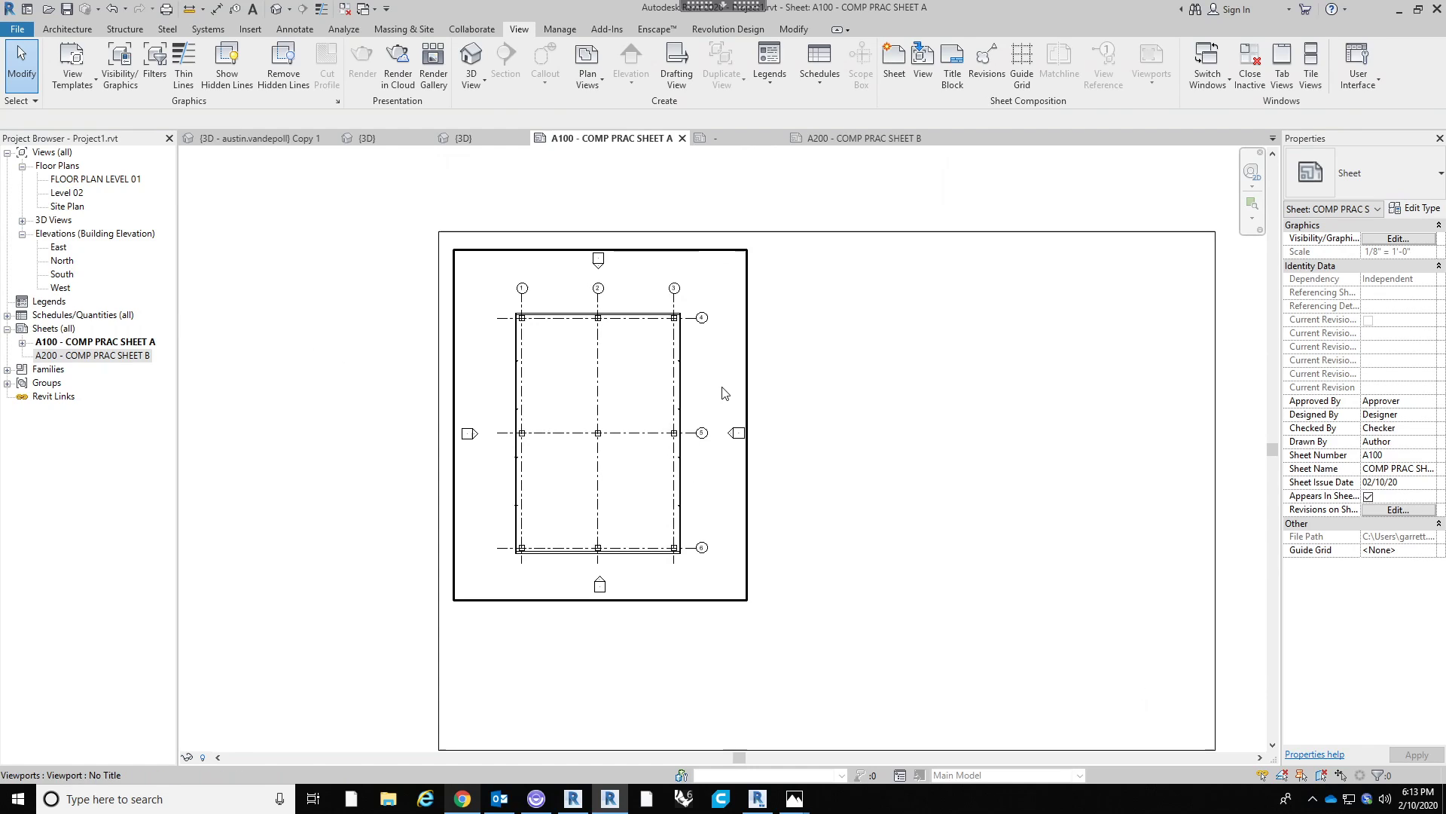
pyautogui.click(58, 247)
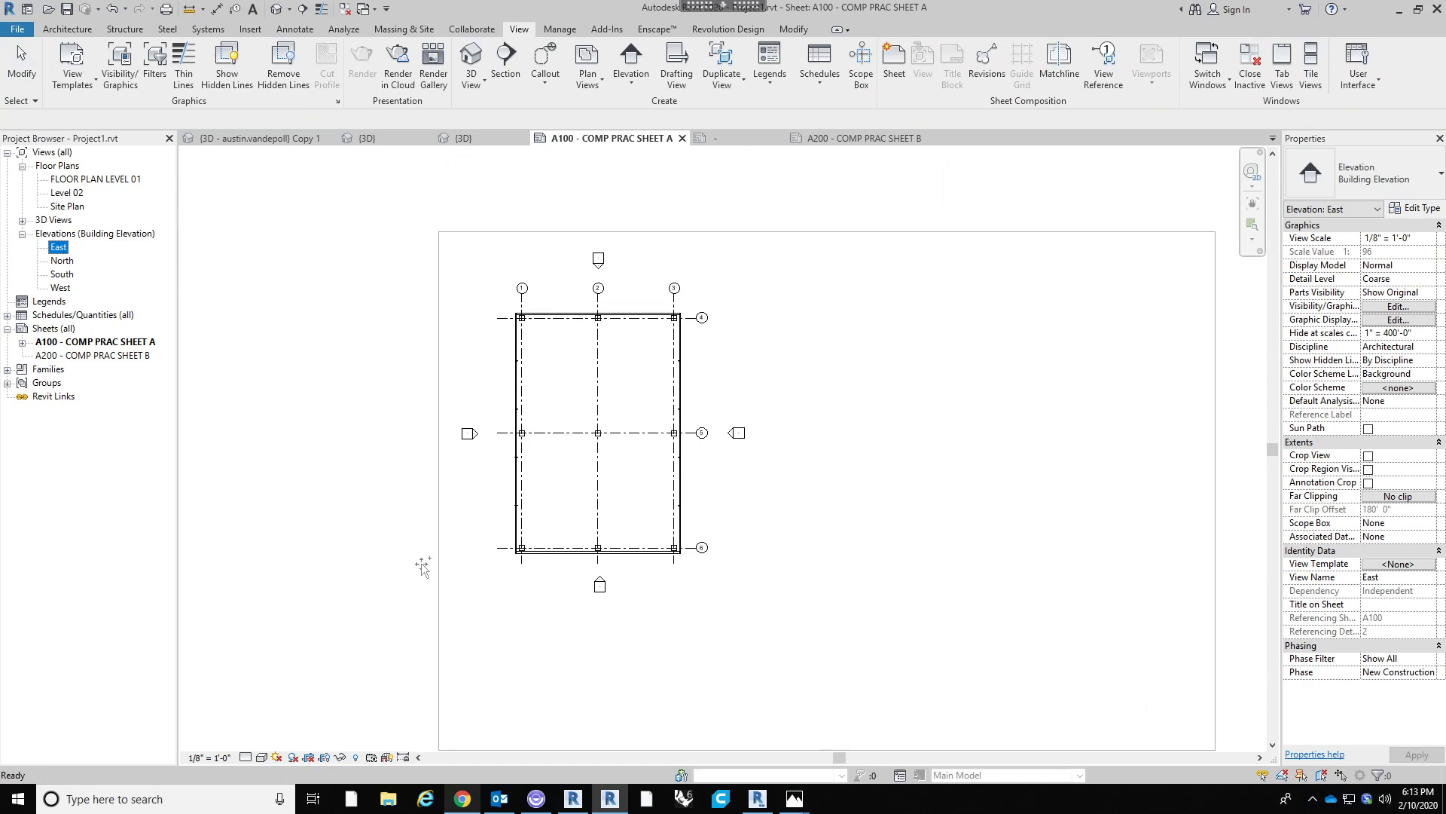
pyautogui.scroll(-2, 390, 577)
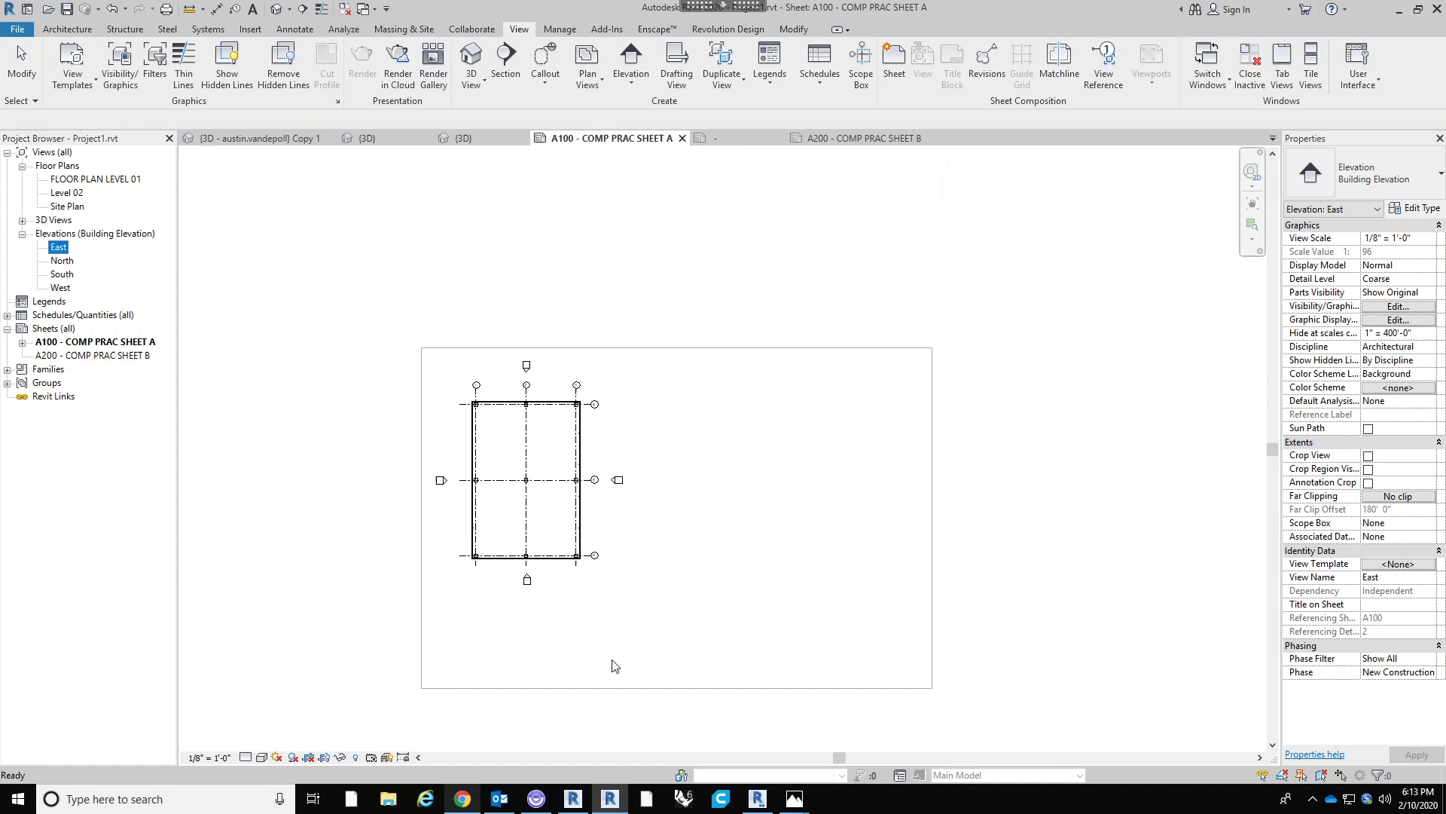
pyautogui.click(739, 577)
pyautogui.scroll(-2, 708, 332)
pyautogui.scroll(1, 694, 322)
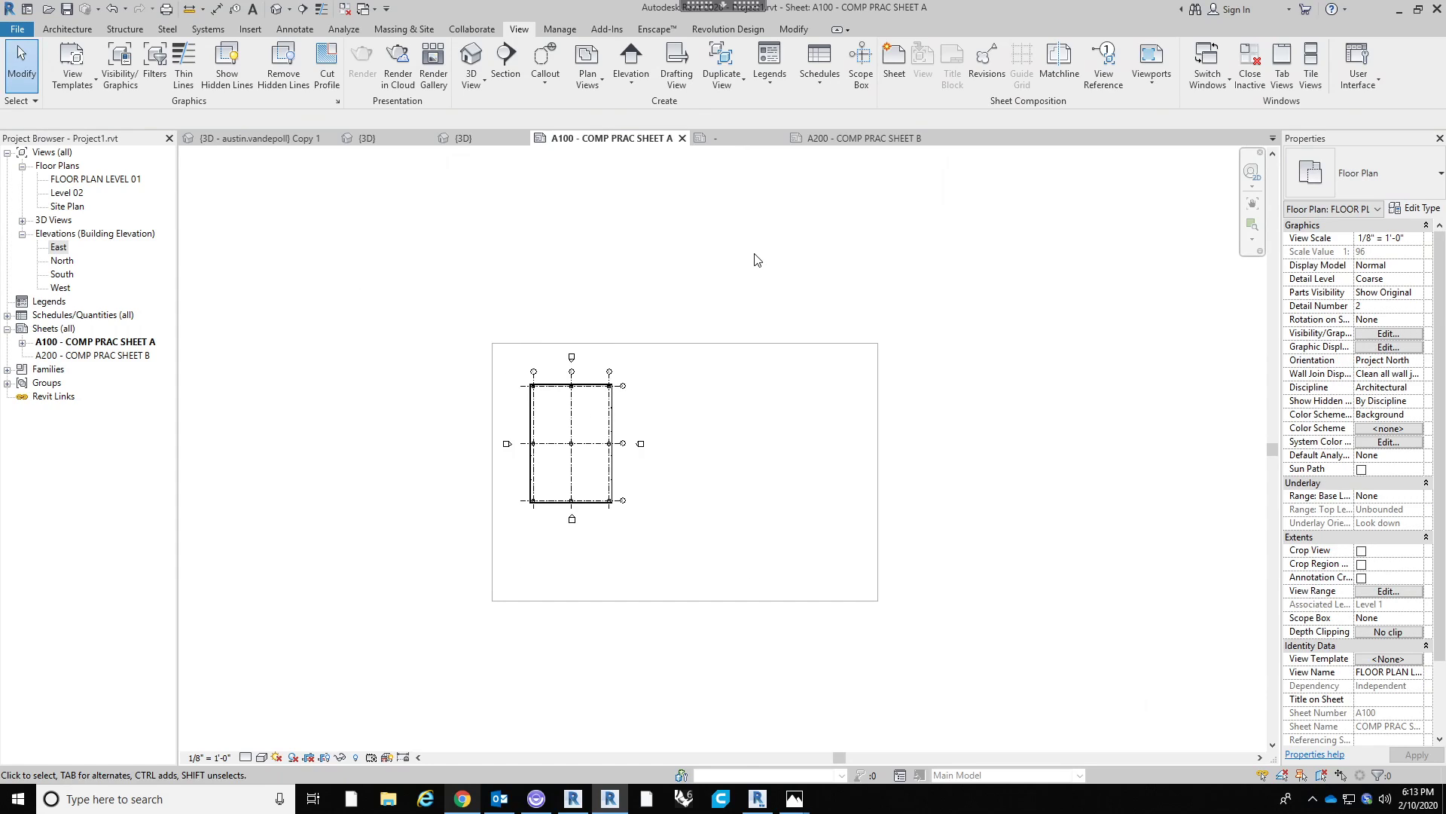
pyautogui.click(757, 260)
pyautogui.scroll(1, 655, 469)
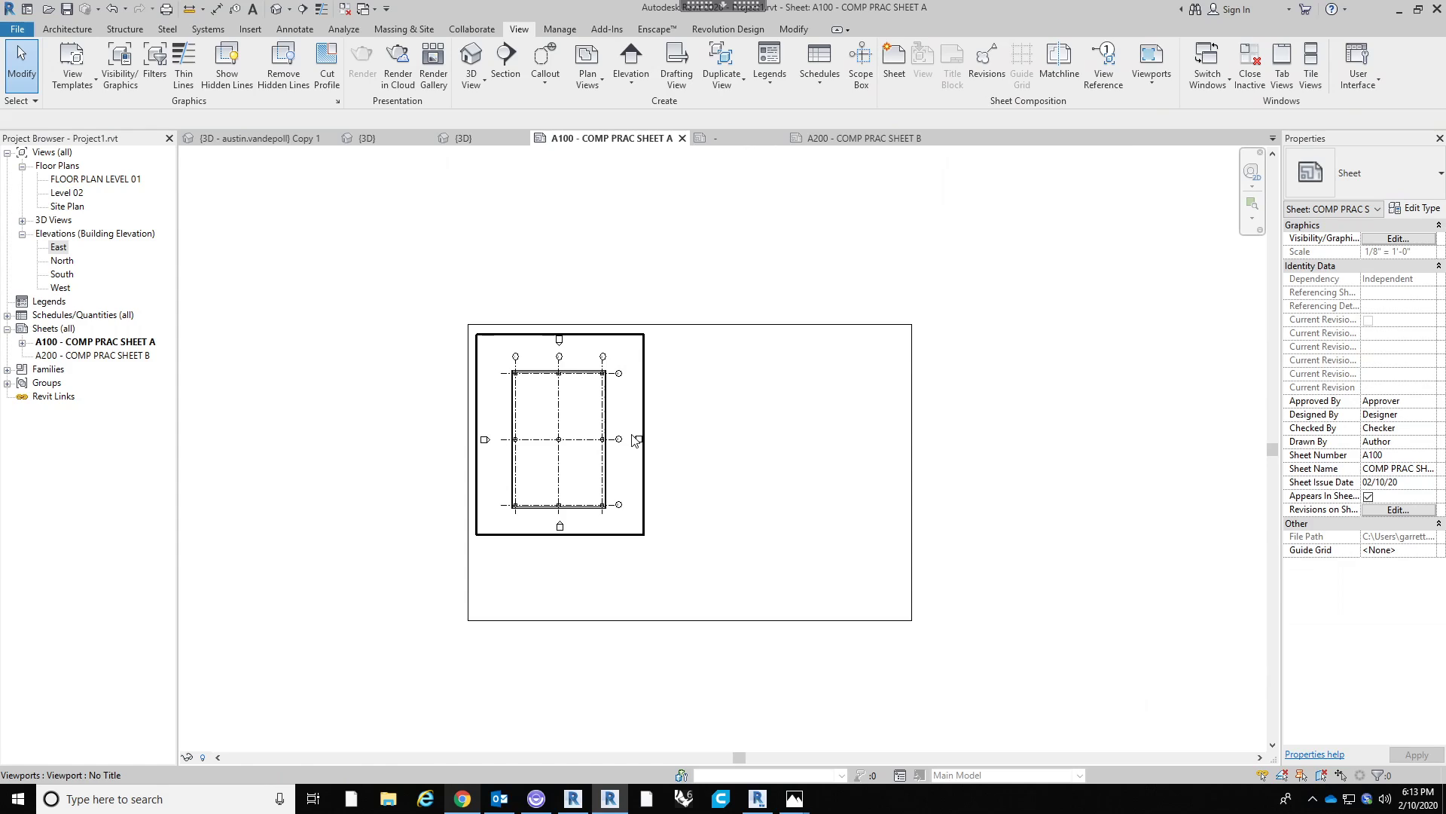
# Practise activating the floor plan viewport on sheet A100 and deactivating it to return to the sheet.
pyautogui.click(637, 482)
pyautogui.scroll(1, 636, 463)
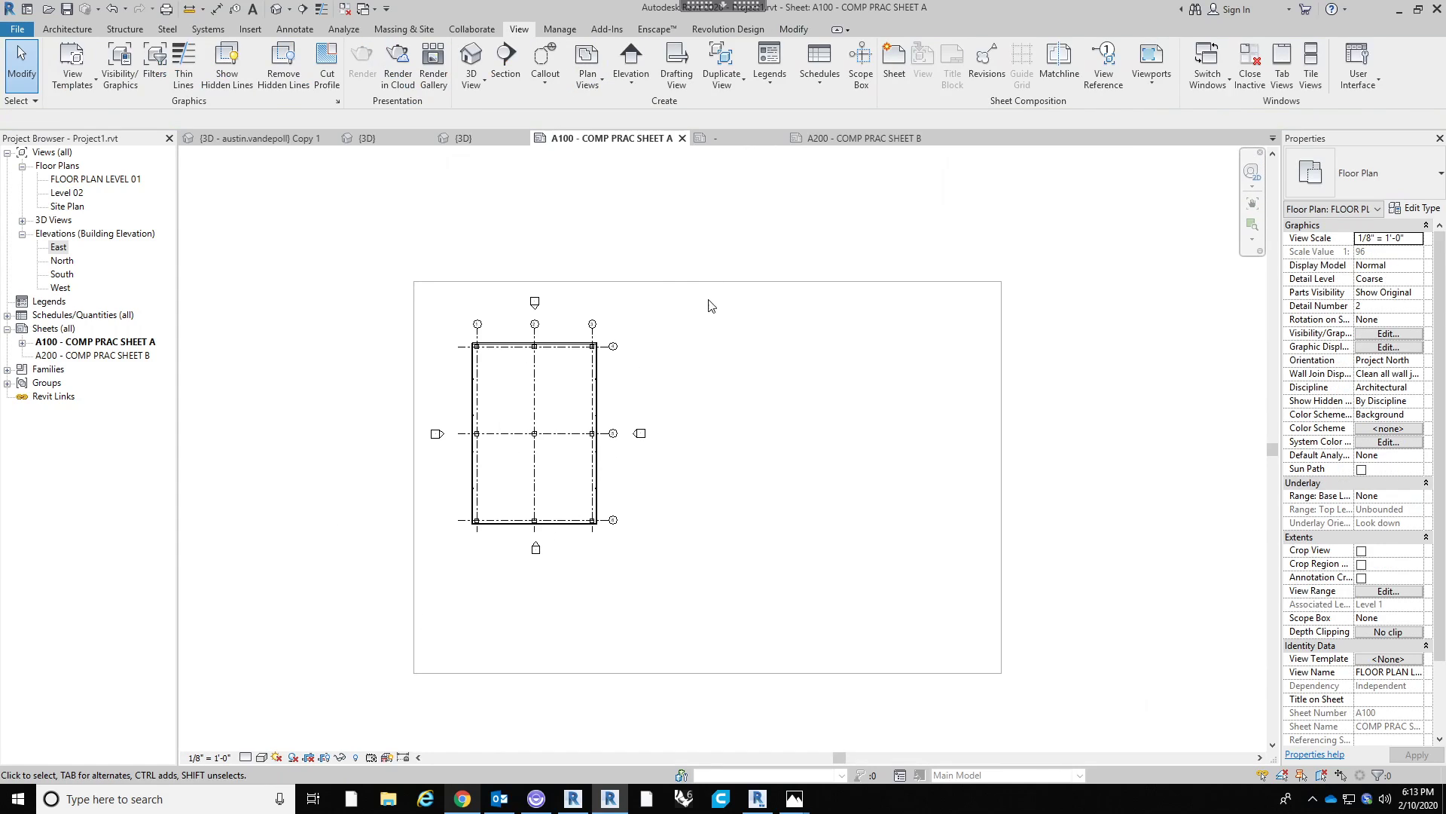
pyautogui.doubleClick(756, 184)
pyautogui.scroll(-2, 766, 419)
pyautogui.scroll(1, 663, 422)
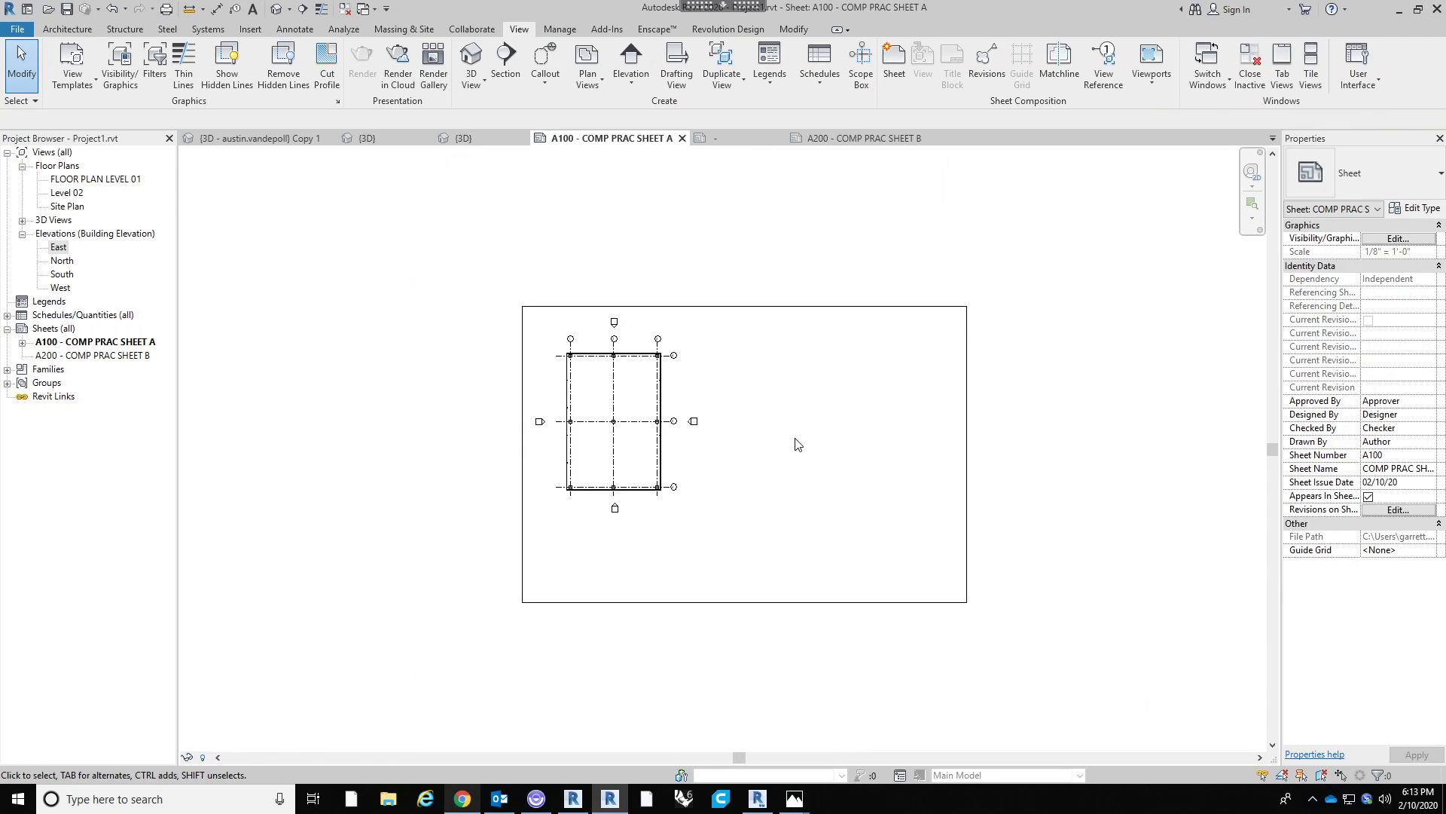
pyautogui.scroll(3, 659, 437)
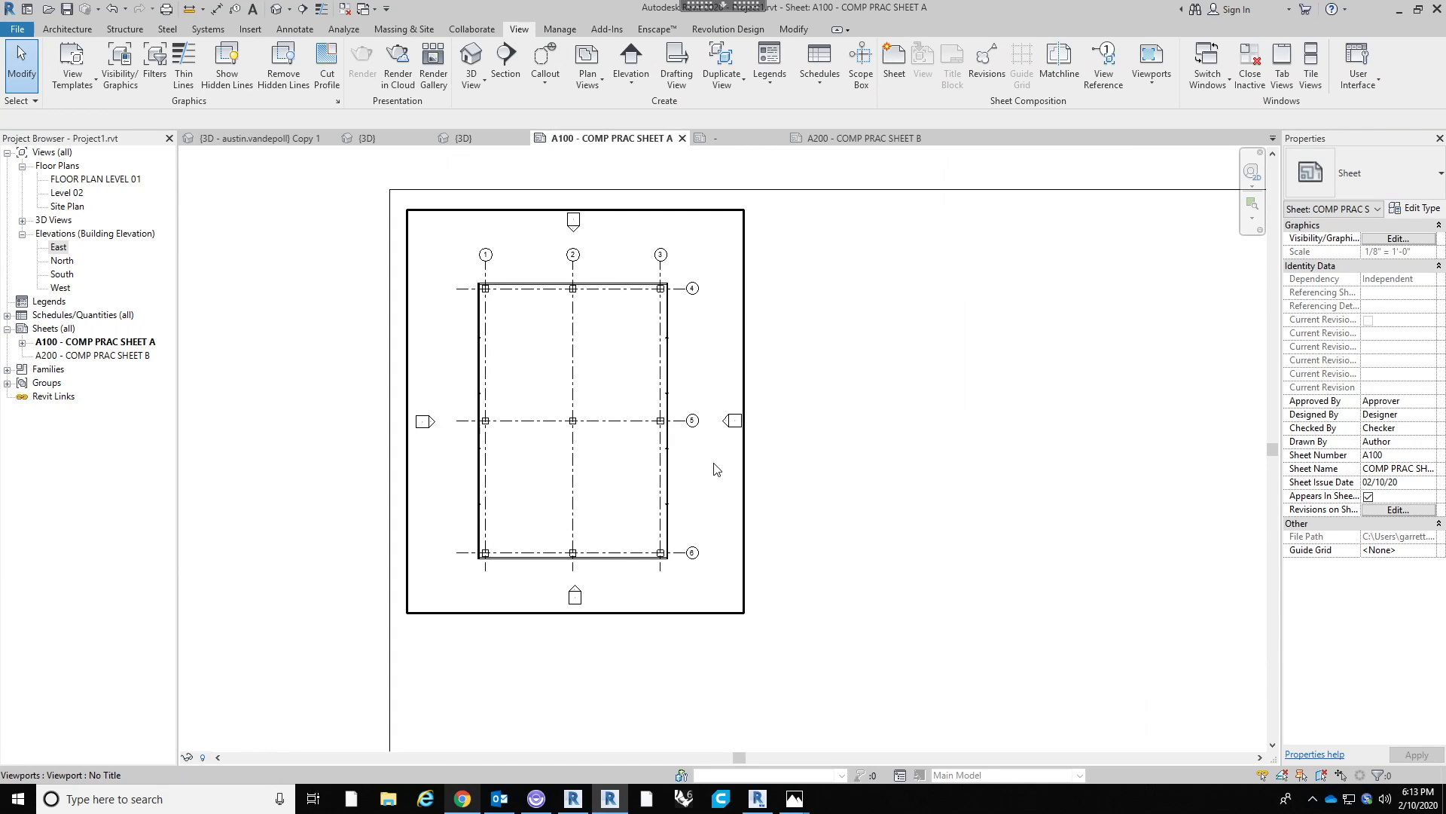
pyautogui.doubleClick(717, 470)
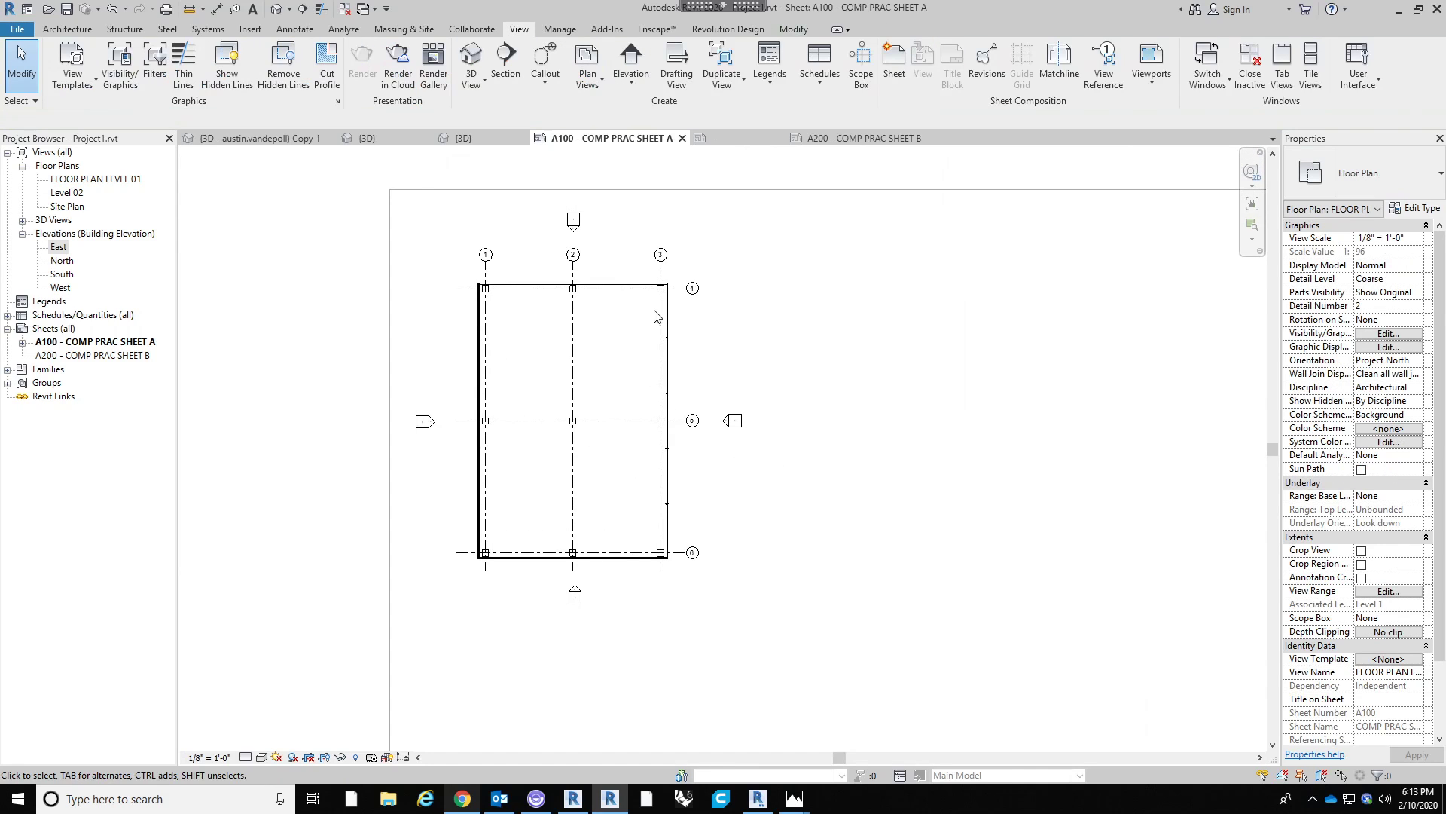
pyautogui.doubleClick(1107, 369)
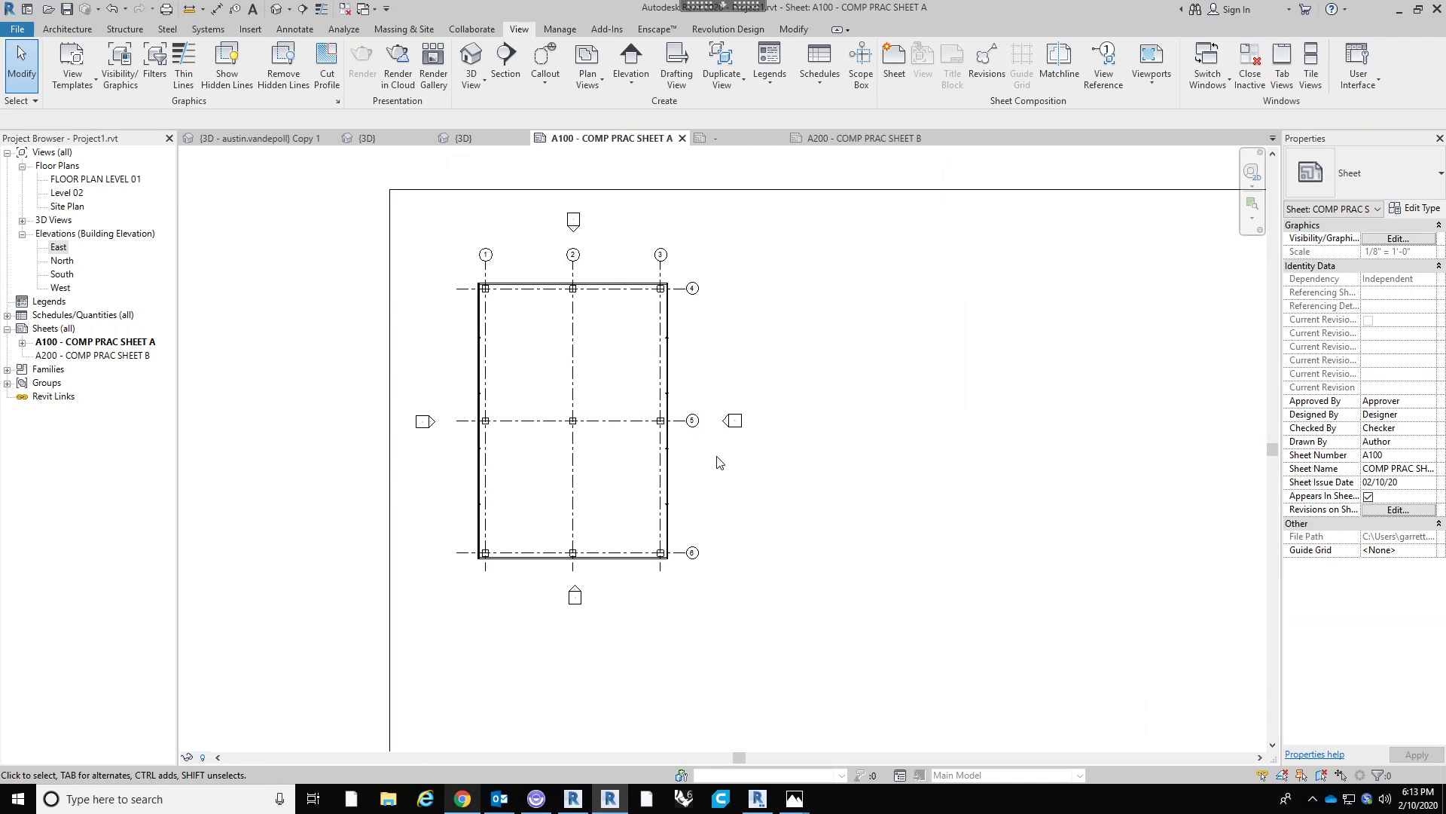
pyautogui.rightClick(721, 366)
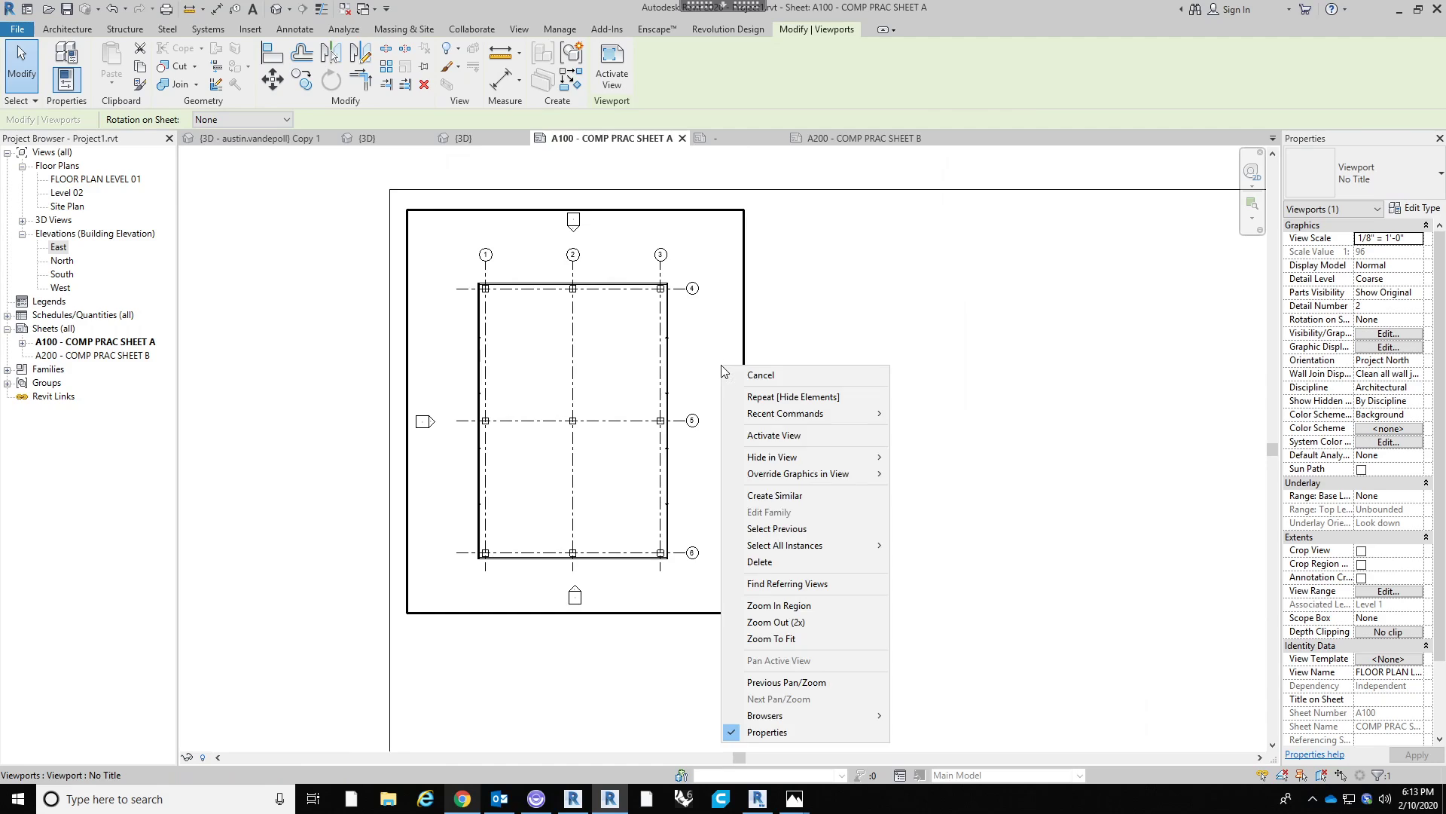
pyautogui.click(788, 437)
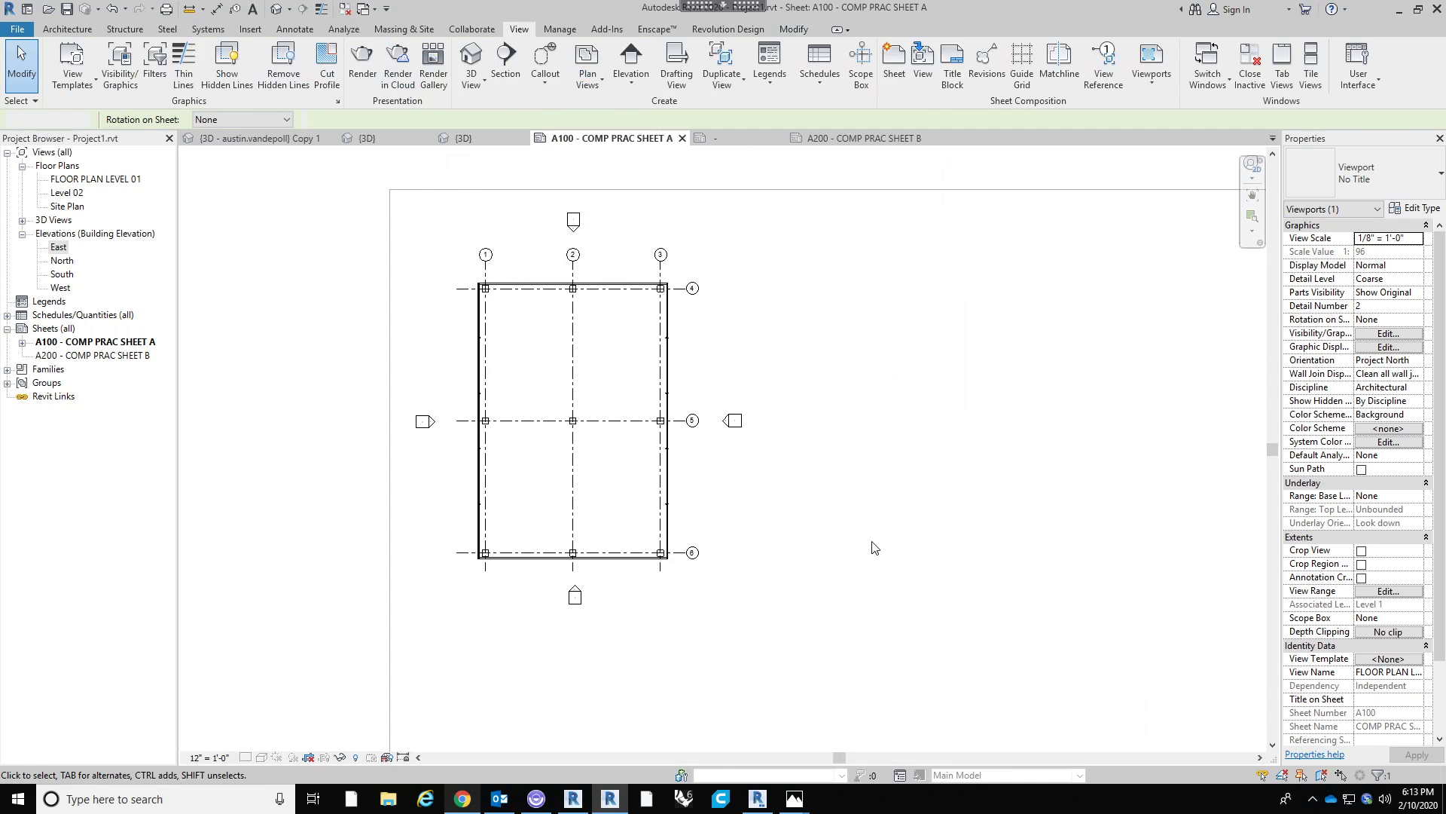
pyautogui.rightClick(705, 352)
pyautogui.click(809, 421)
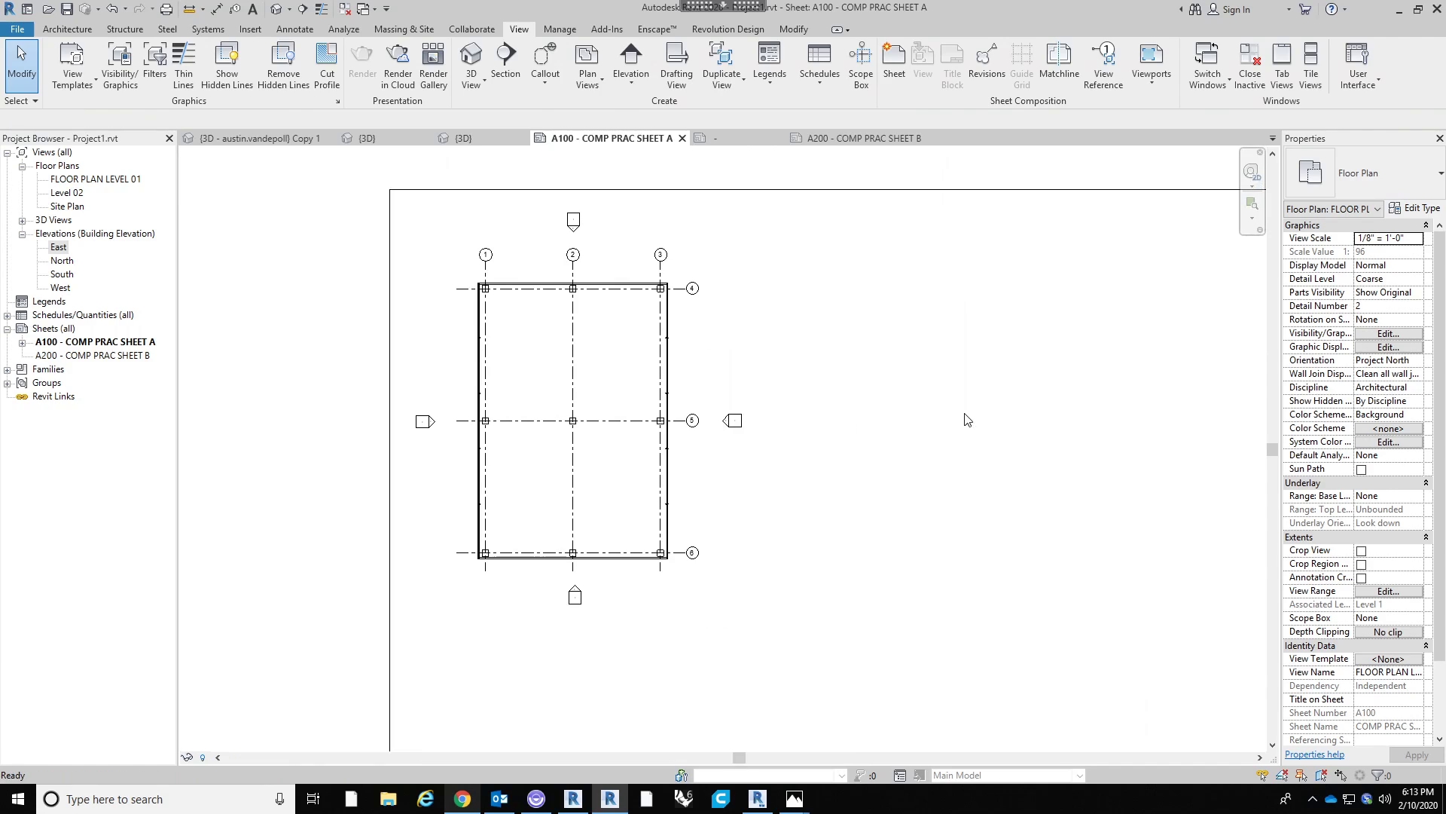
# Place the East elevation on sheet A100 below the floor plan and shift it slightly to line up beneath the plan.
pyautogui.scroll(-2, 593, 375)
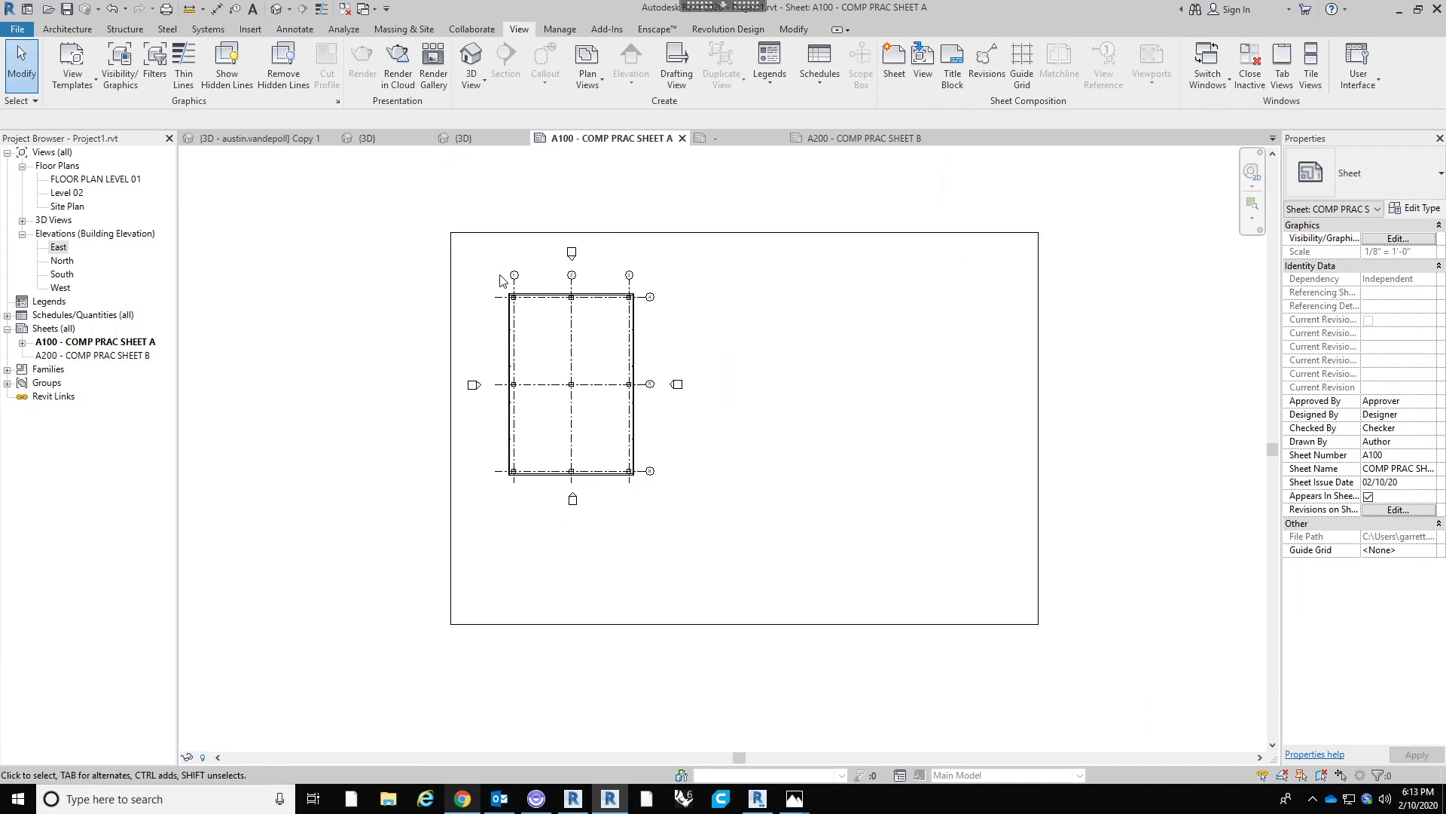
pyautogui.click(56, 249)
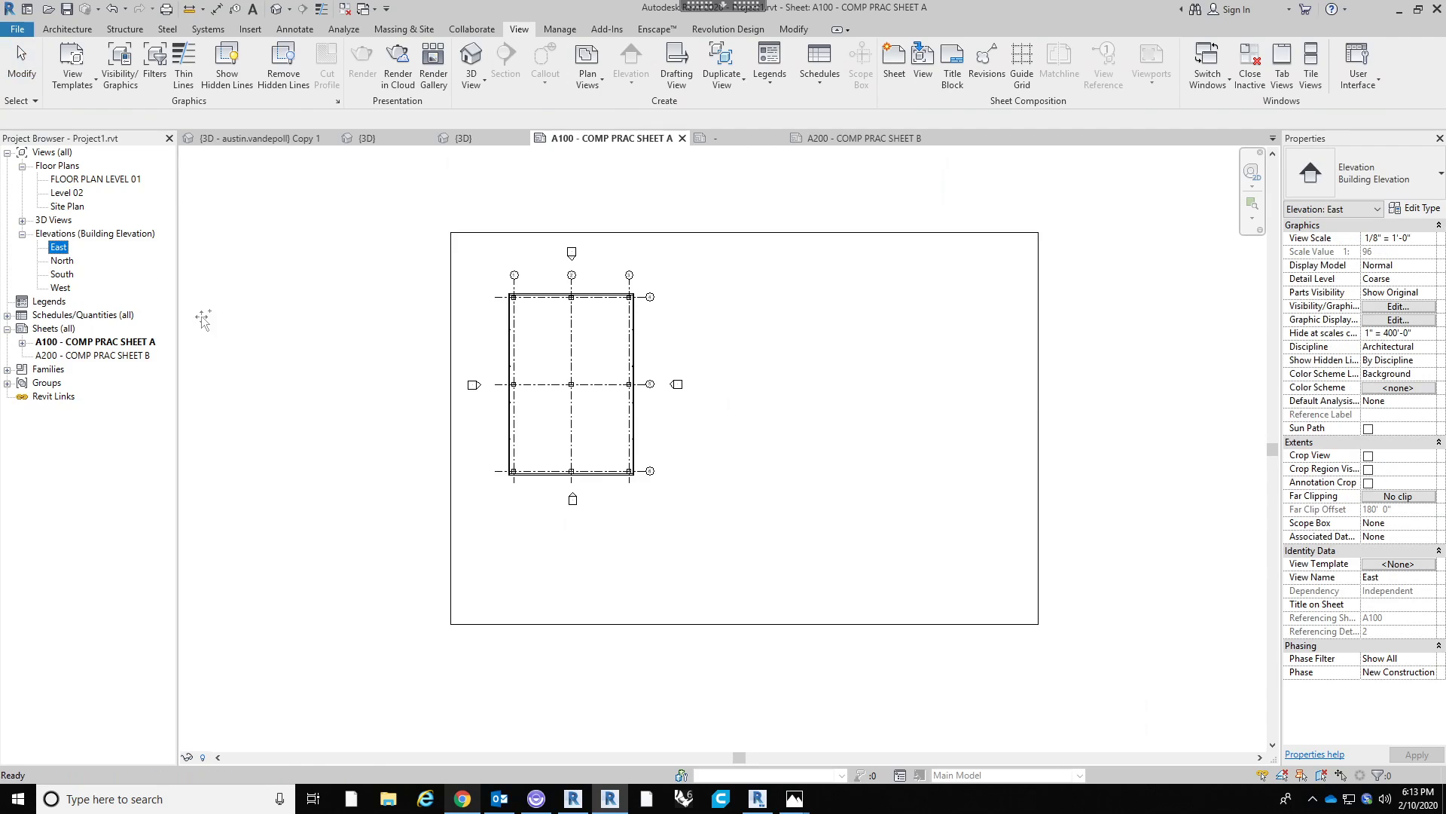
pyautogui.moveTo(346, 442); pyautogui.dragTo(407, 536)
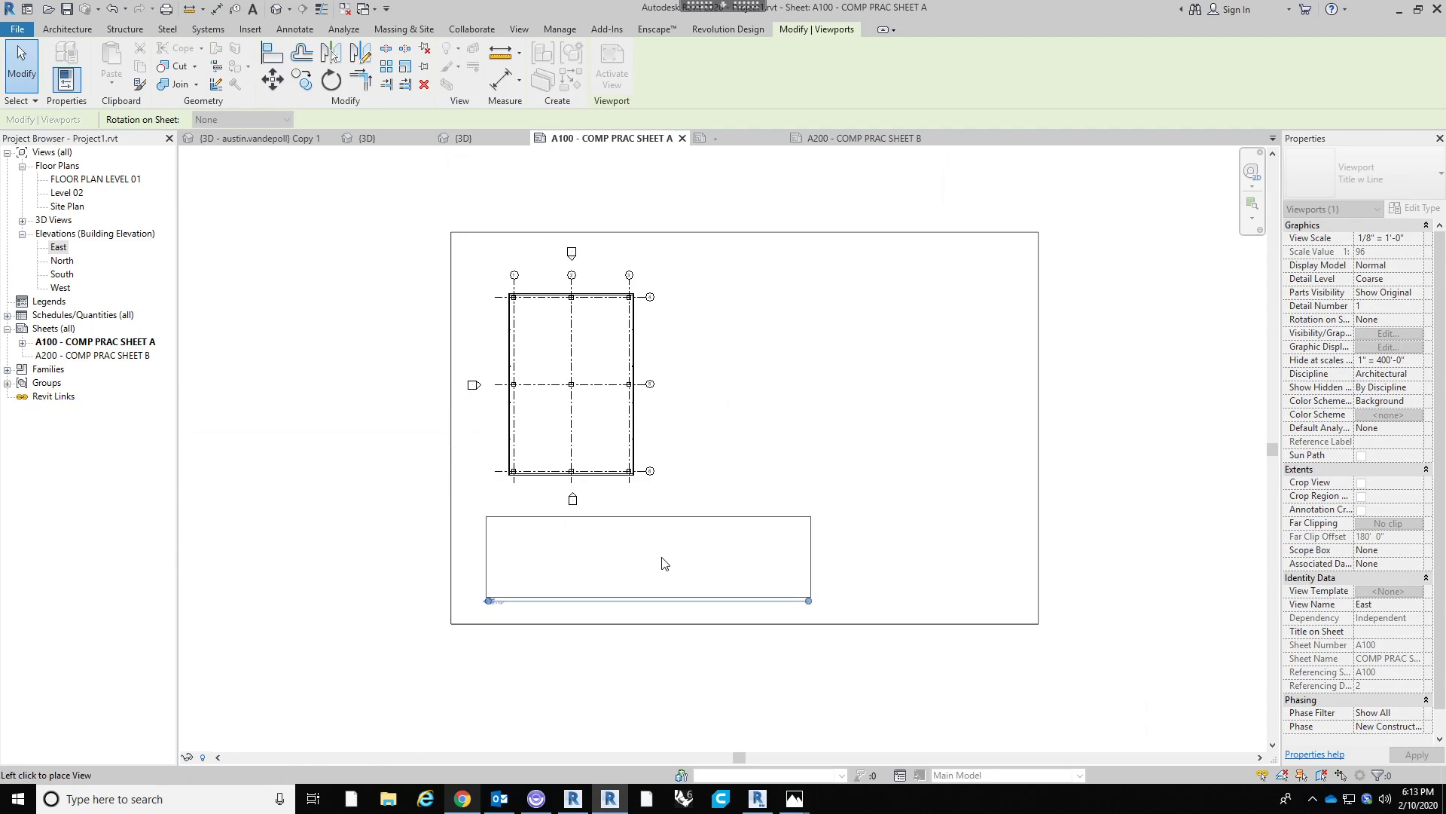
pyautogui.click(681, 521)
pyautogui.click(851, 422)
pyautogui.scroll(2, 737, 358)
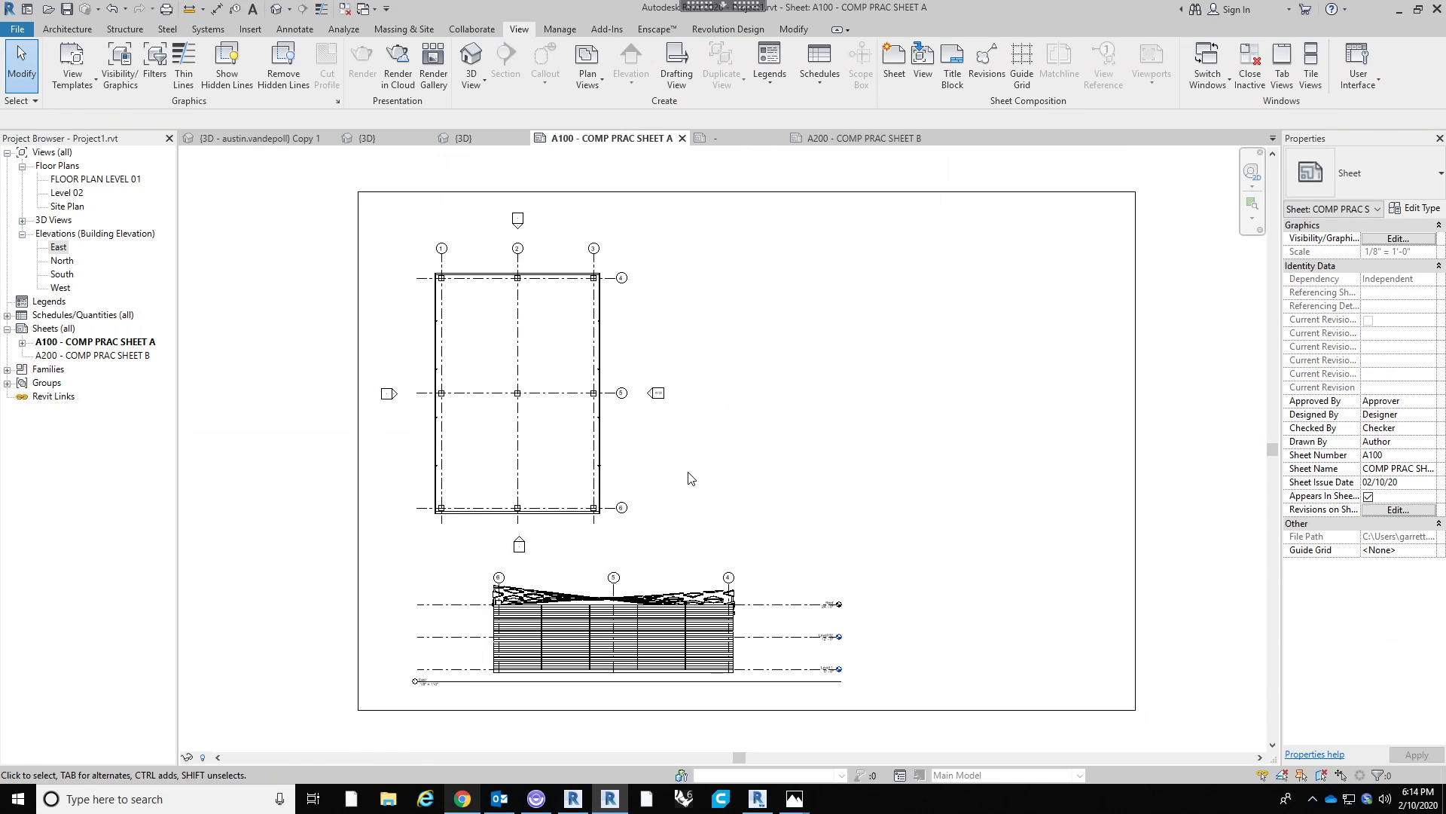
pyautogui.moveTo(654, 632); pyautogui.dragTo(623, 637)
pyautogui.click(706, 562)
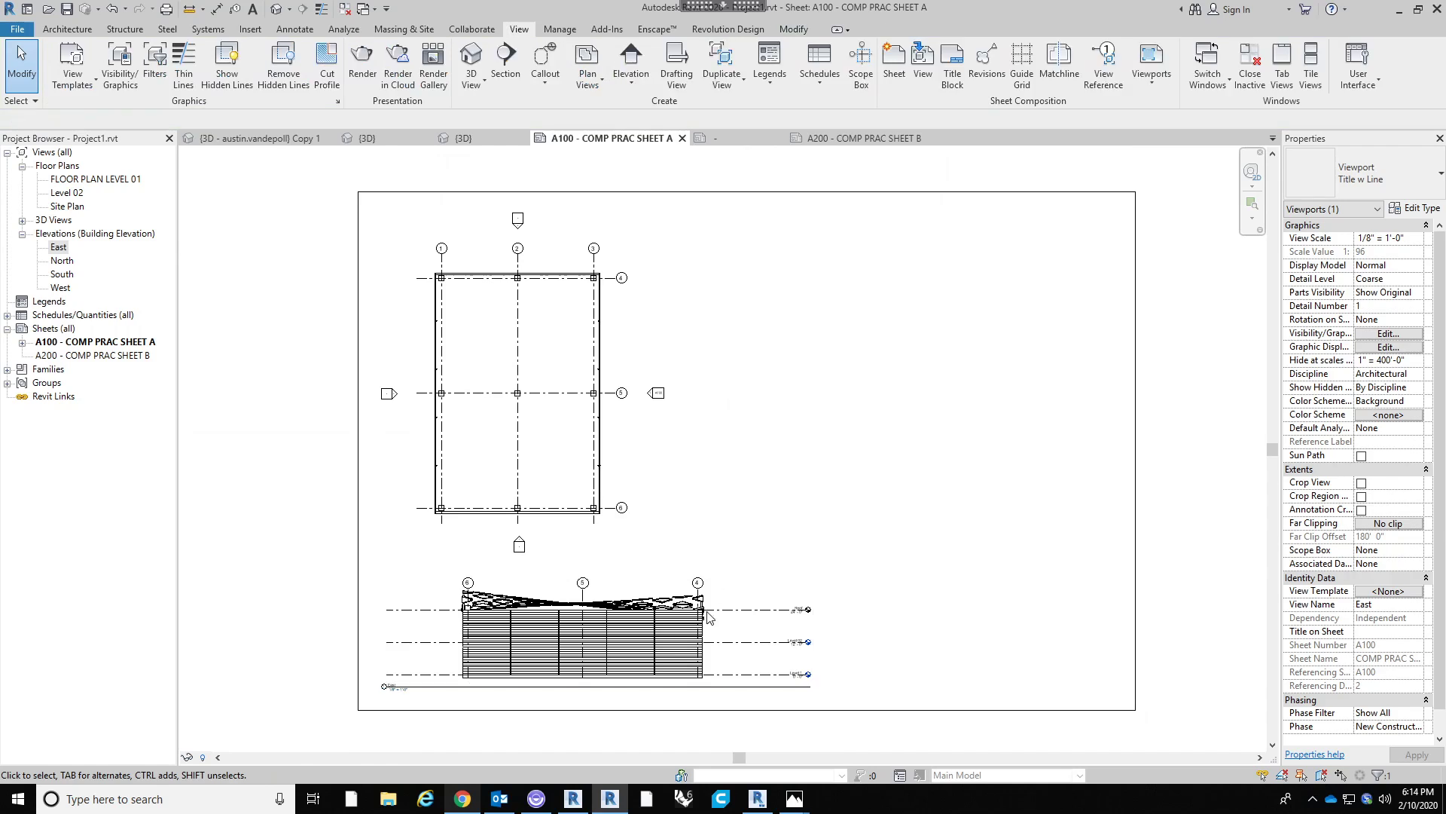
# Change the East elevation viewport's type to No Title.
pyautogui.scroll(2, 407, 693)
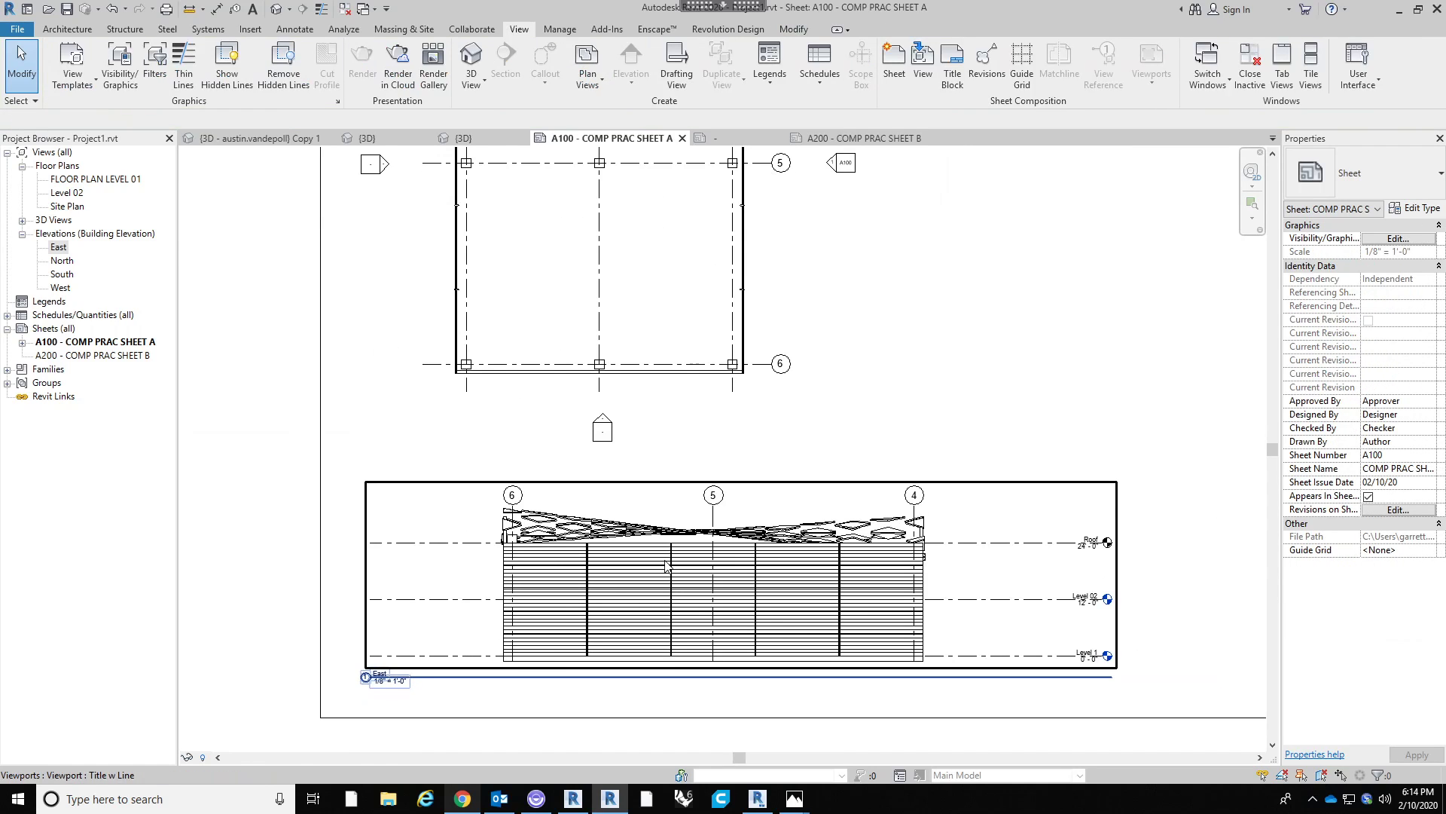
pyautogui.scroll(-1, 695, 571)
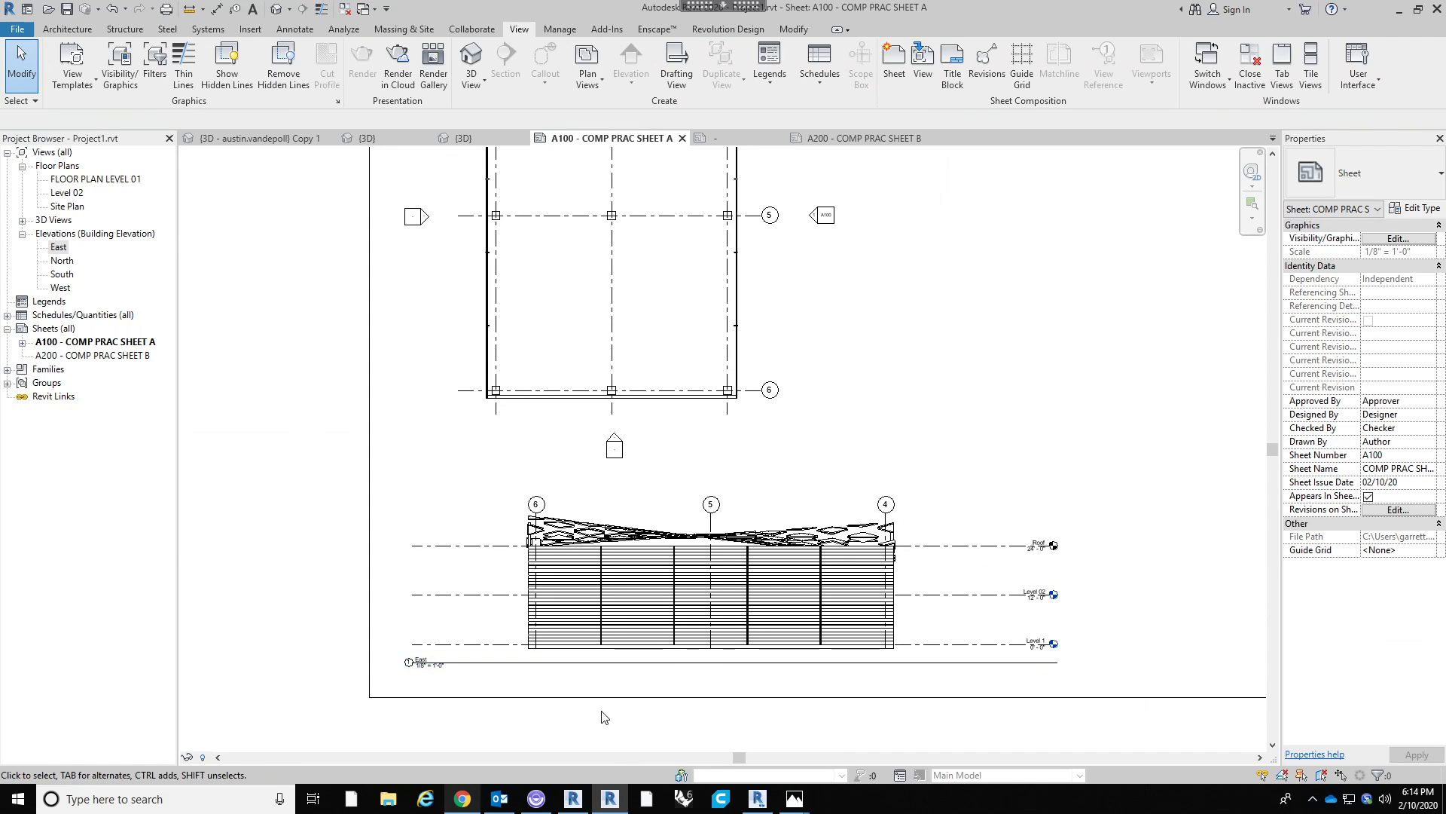
pyautogui.click(431, 670)
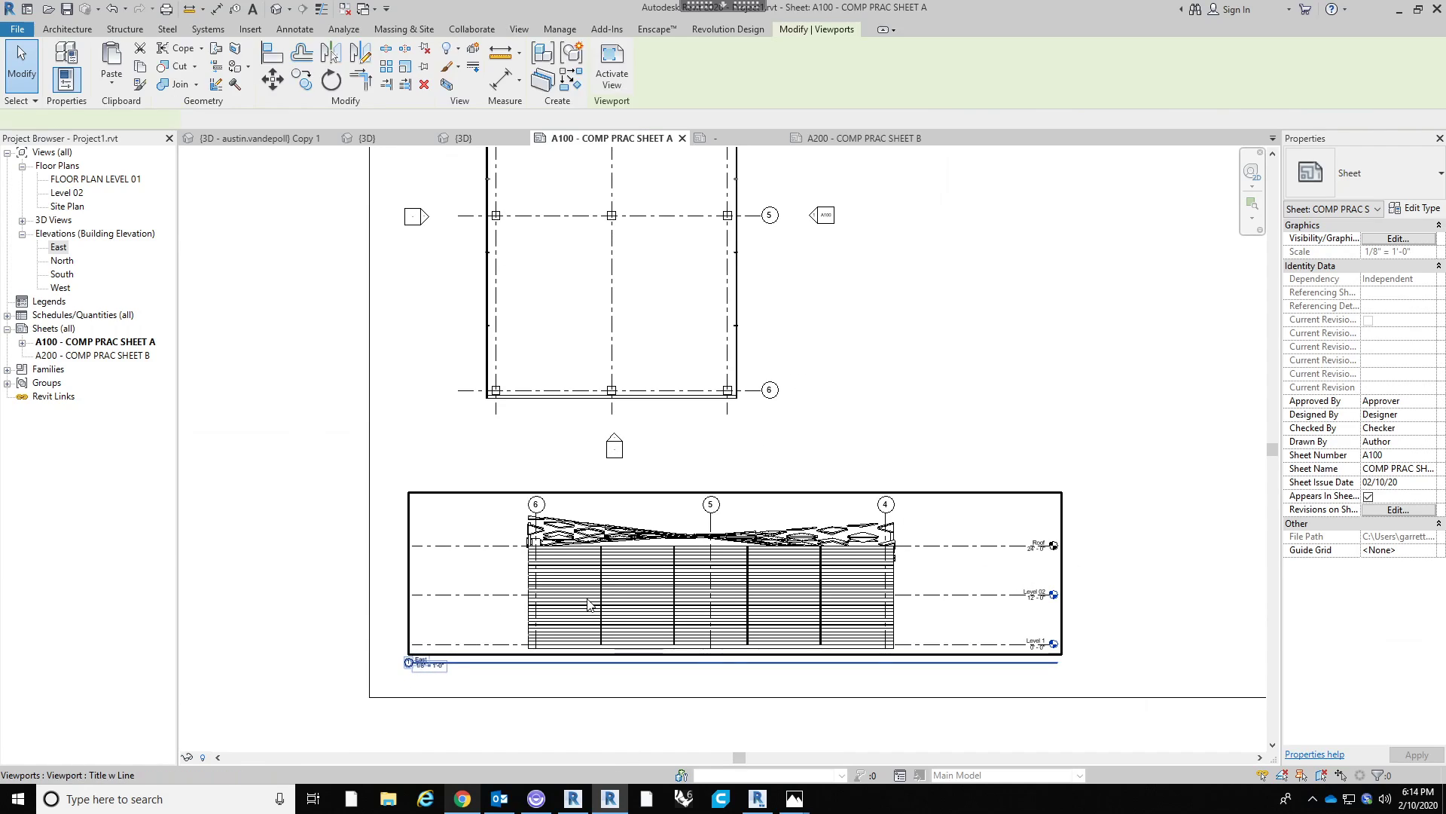
pyautogui.click(1395, 168)
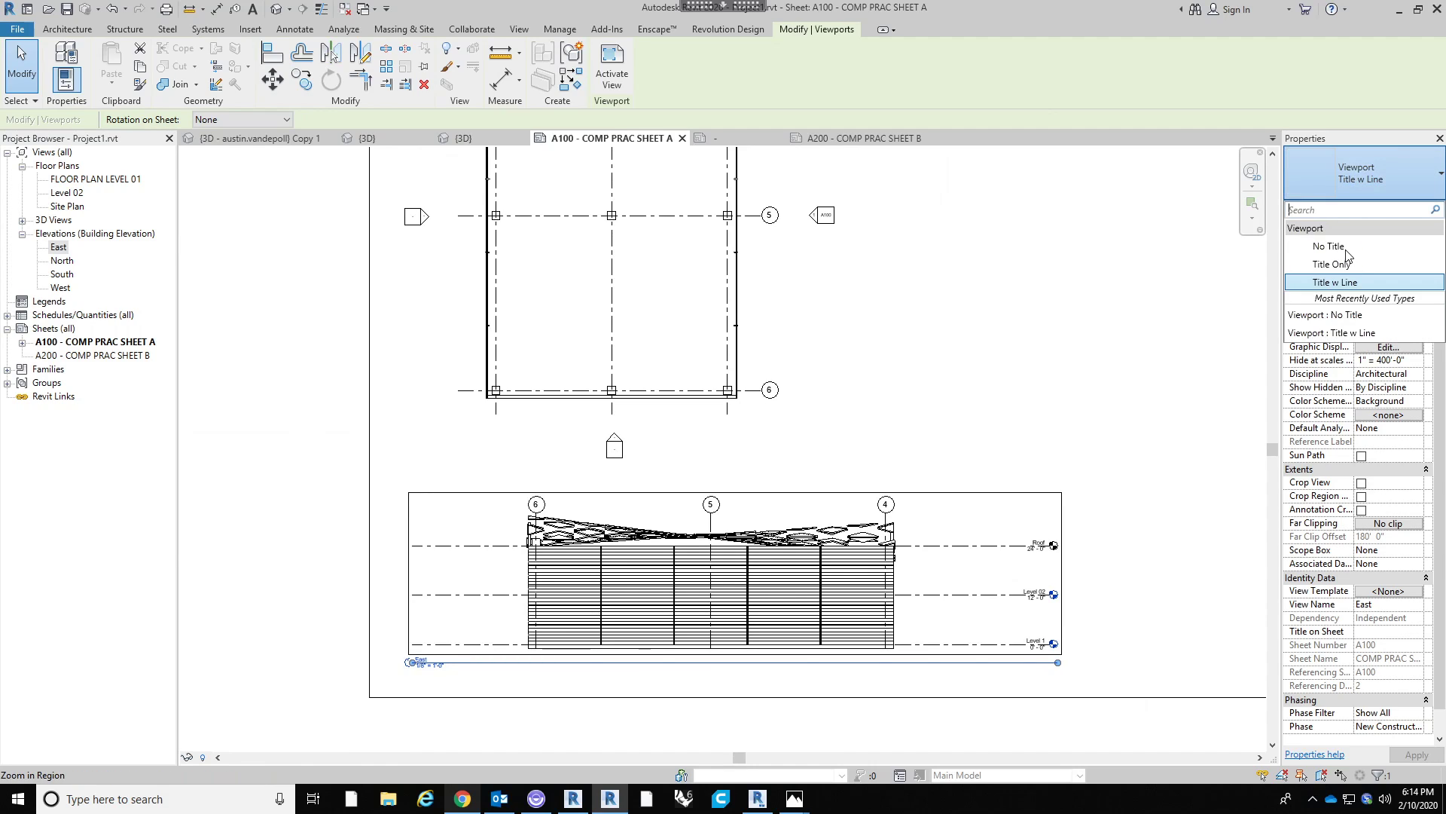
pyautogui.click(1349, 248)
pyautogui.click(1101, 337)
# Check the east elevation marker's sheet reference on the floor plan, and change the East elevation viewport's type to Title w Line.
pyautogui.scroll(6, 971, 406)
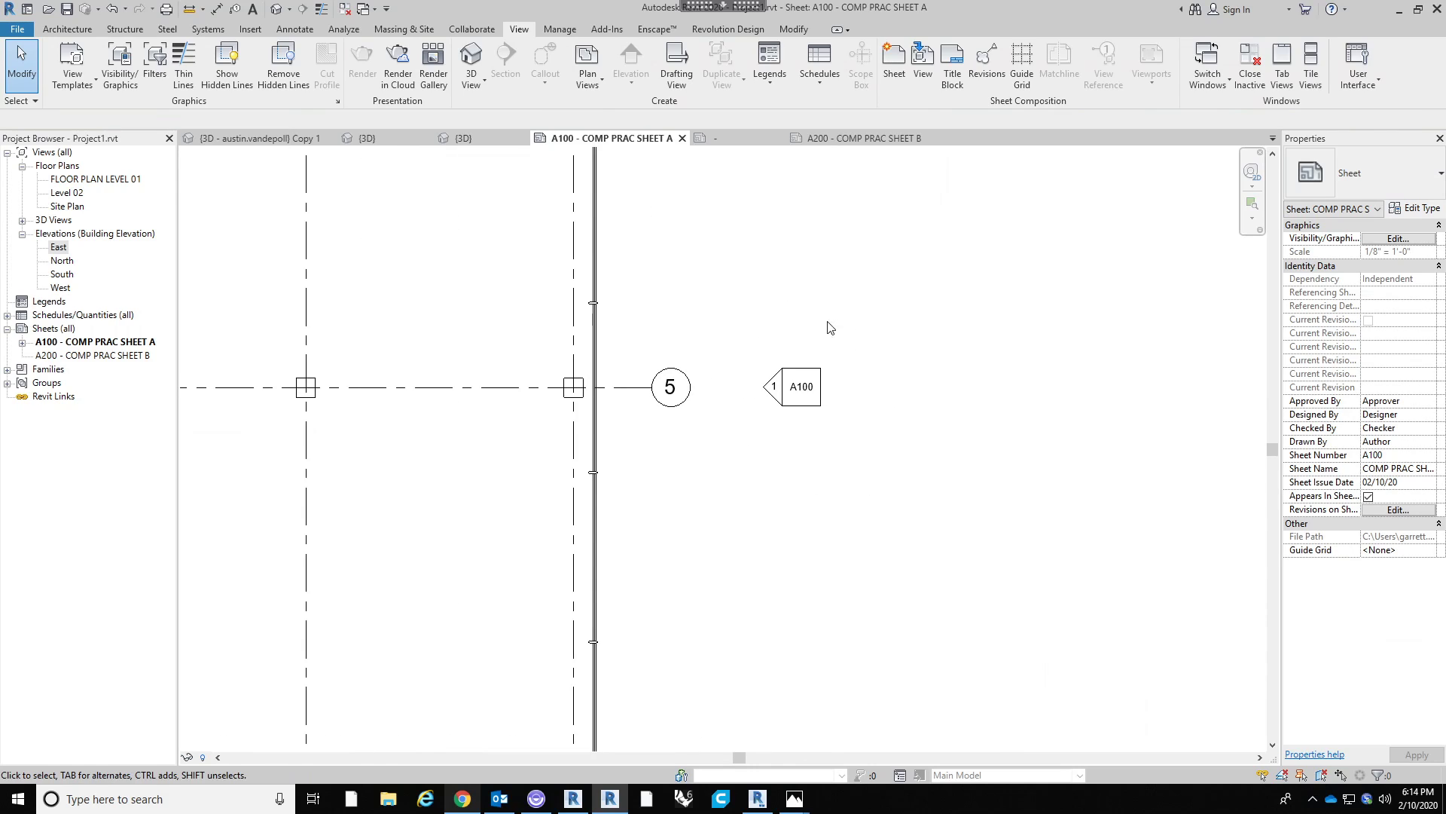
pyautogui.scroll(-4, 831, 413)
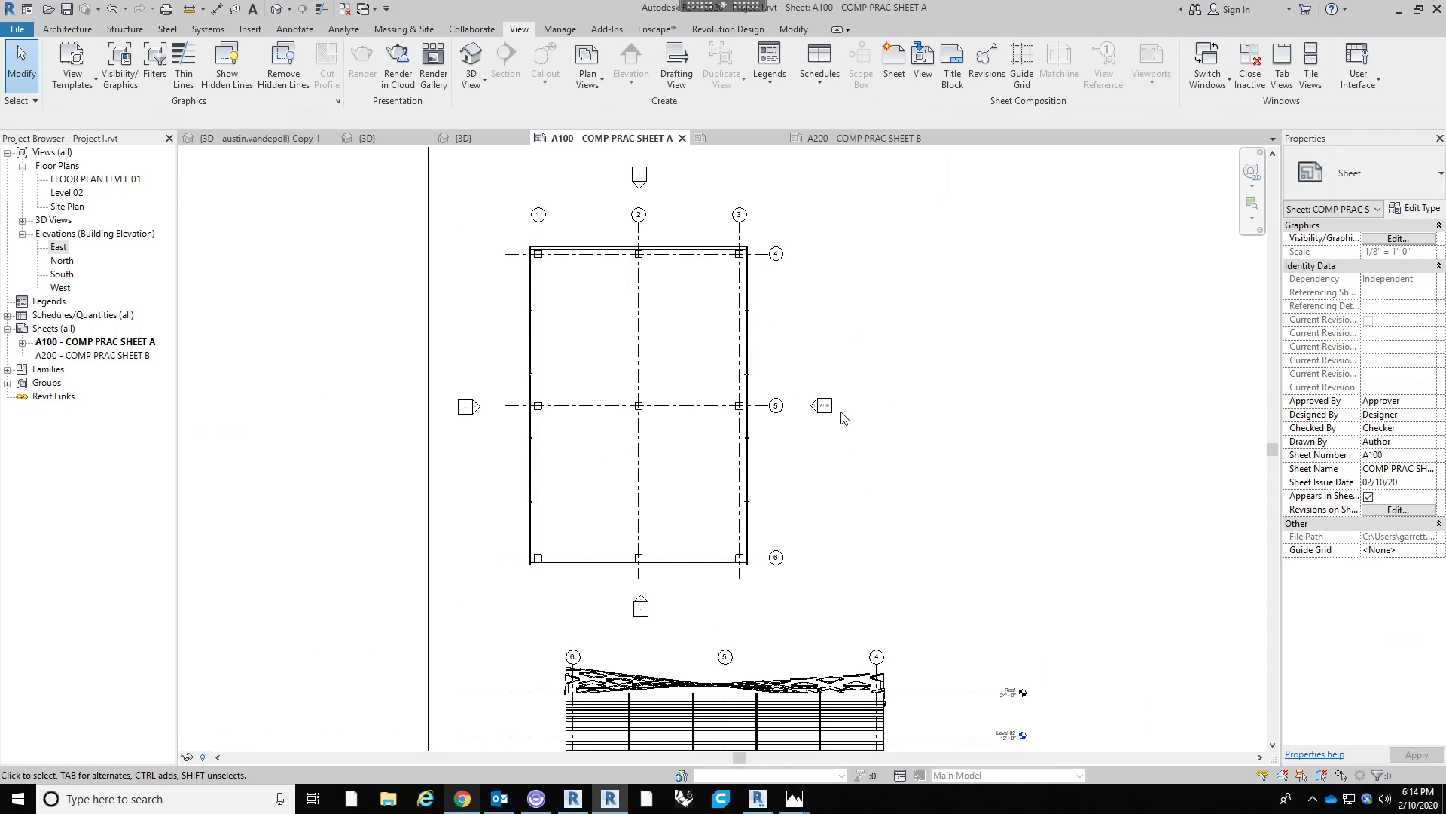
pyautogui.scroll(1, 842, 419)
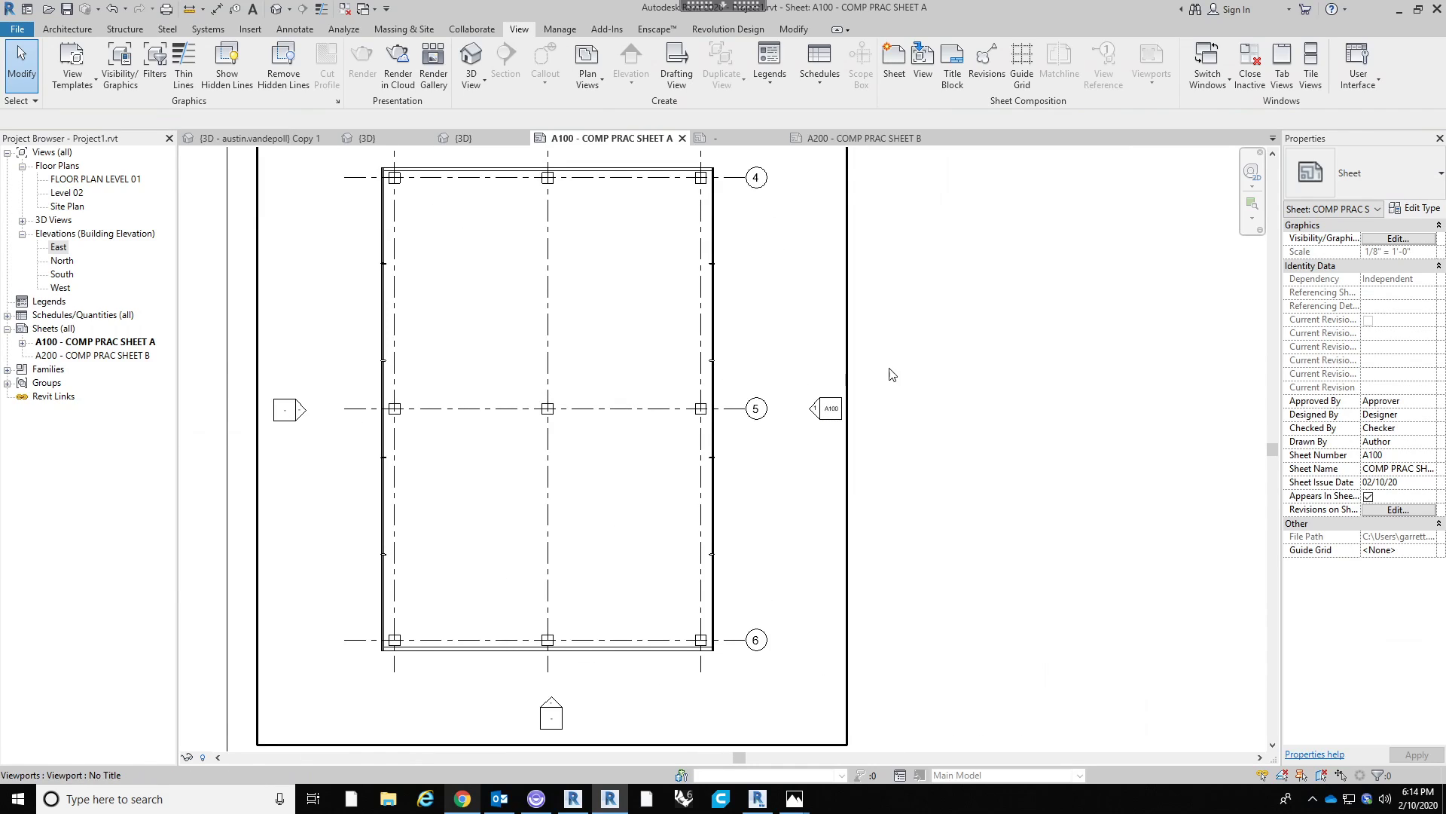
pyautogui.scroll(1, 860, 420)
pyautogui.scroll(-1, 836, 418)
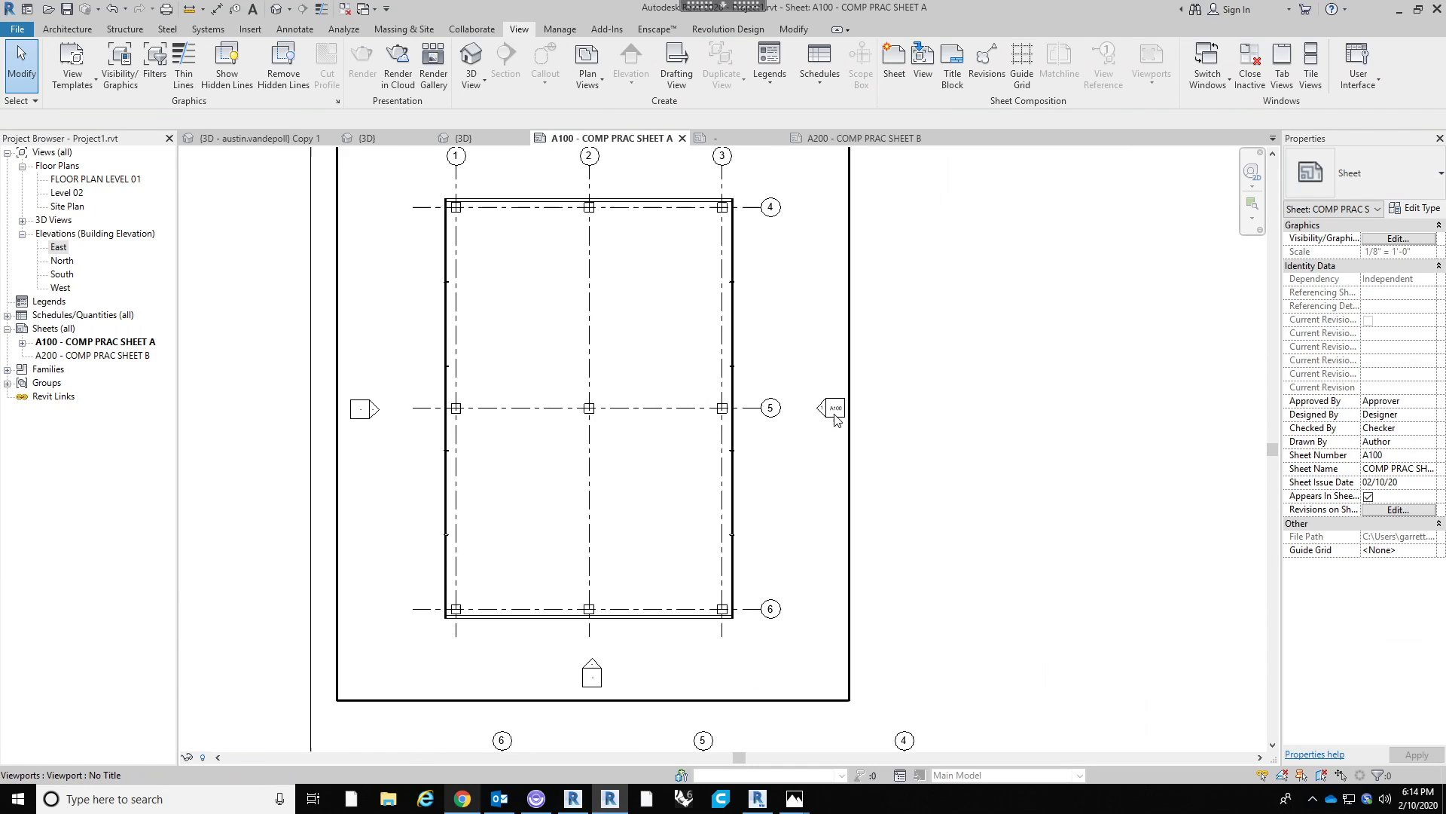
pyautogui.scroll(-2, 823, 301)
pyautogui.click(829, 625)
pyautogui.click(1371, 178)
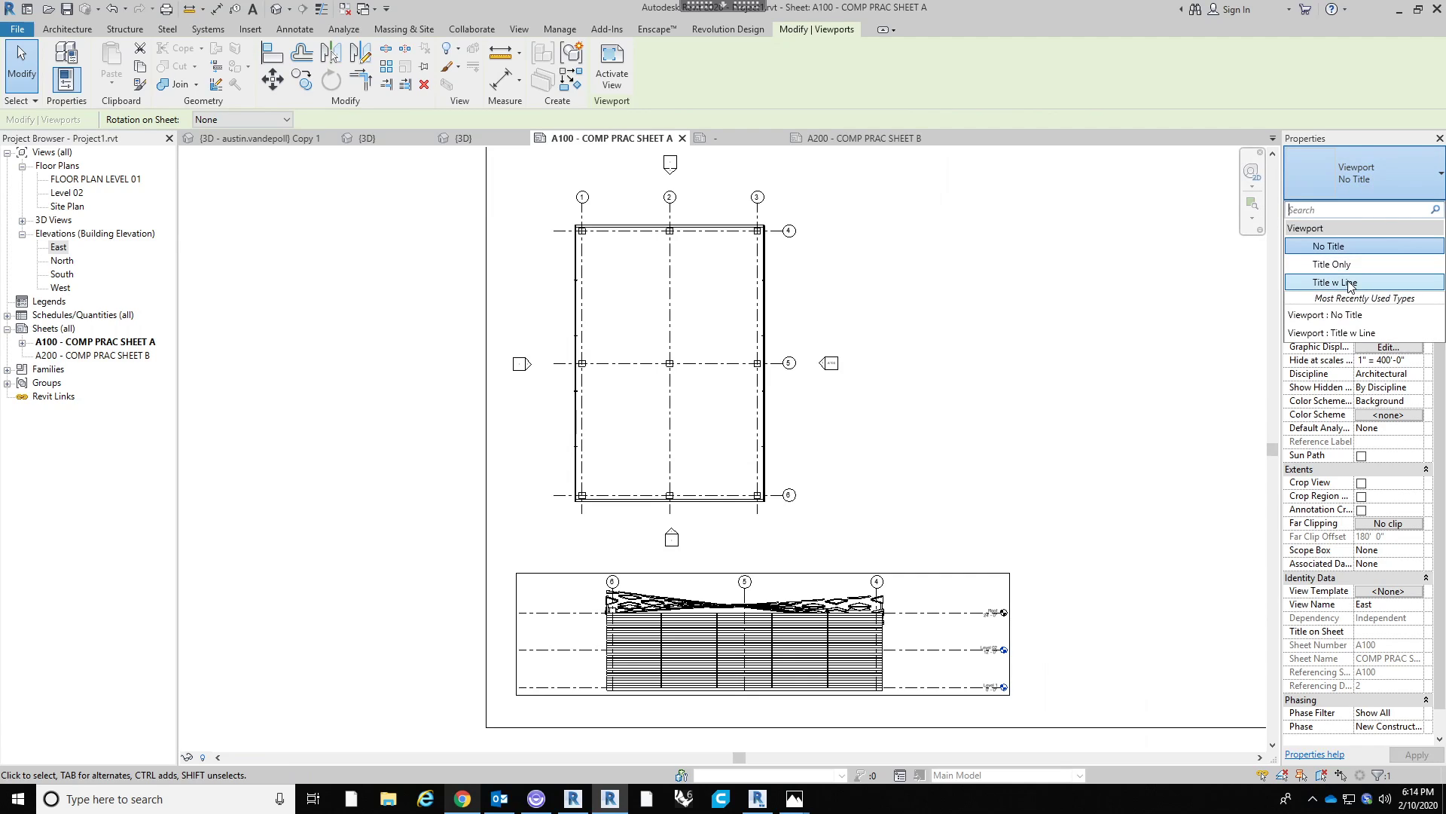
pyautogui.click(1332, 264)
pyautogui.press('Escape')
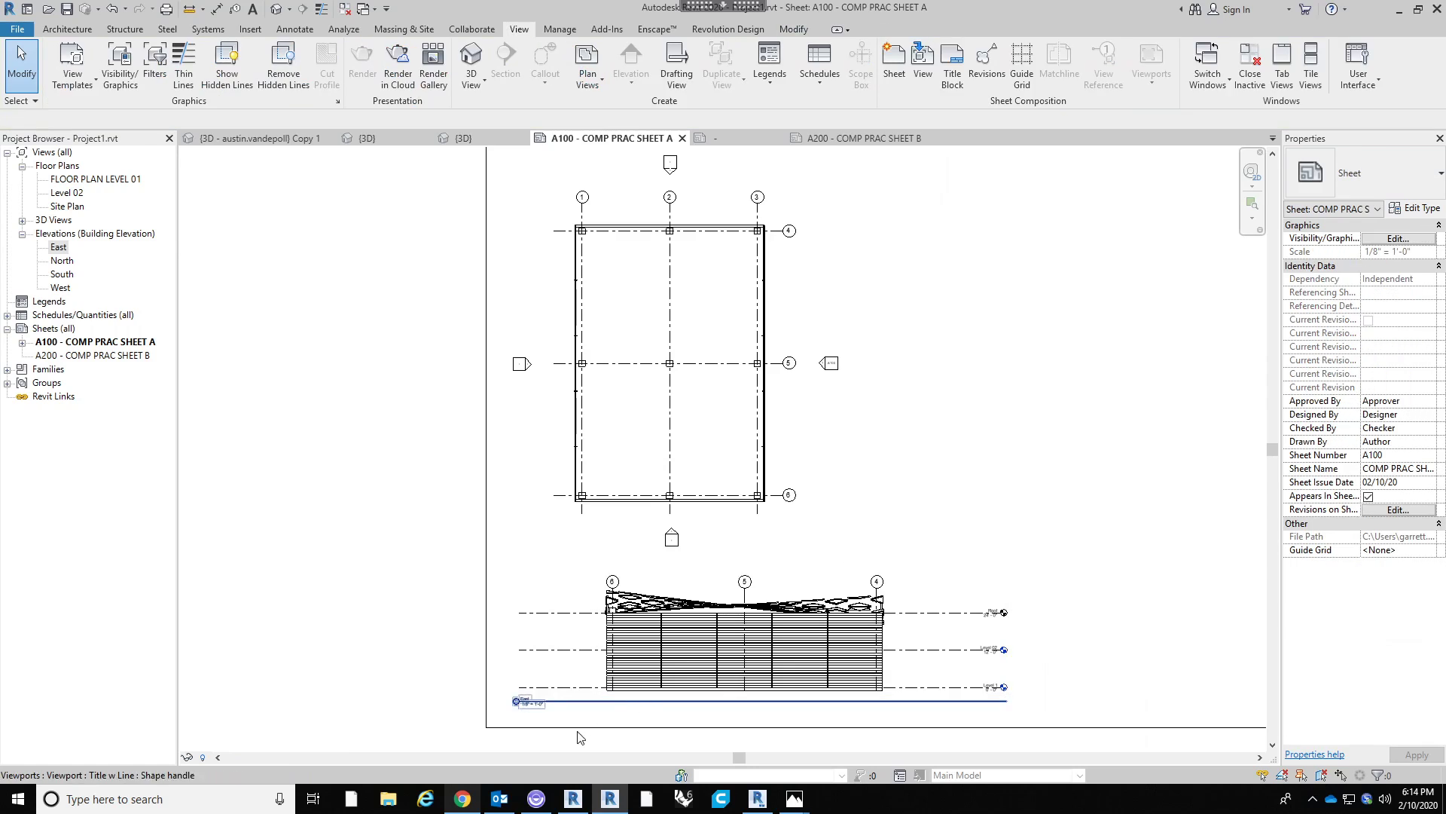
# Compare the East view title's number with its marker on the floor plan, and set the East elevation's detail number to 3.
pyautogui.scroll(3, 572, 733)
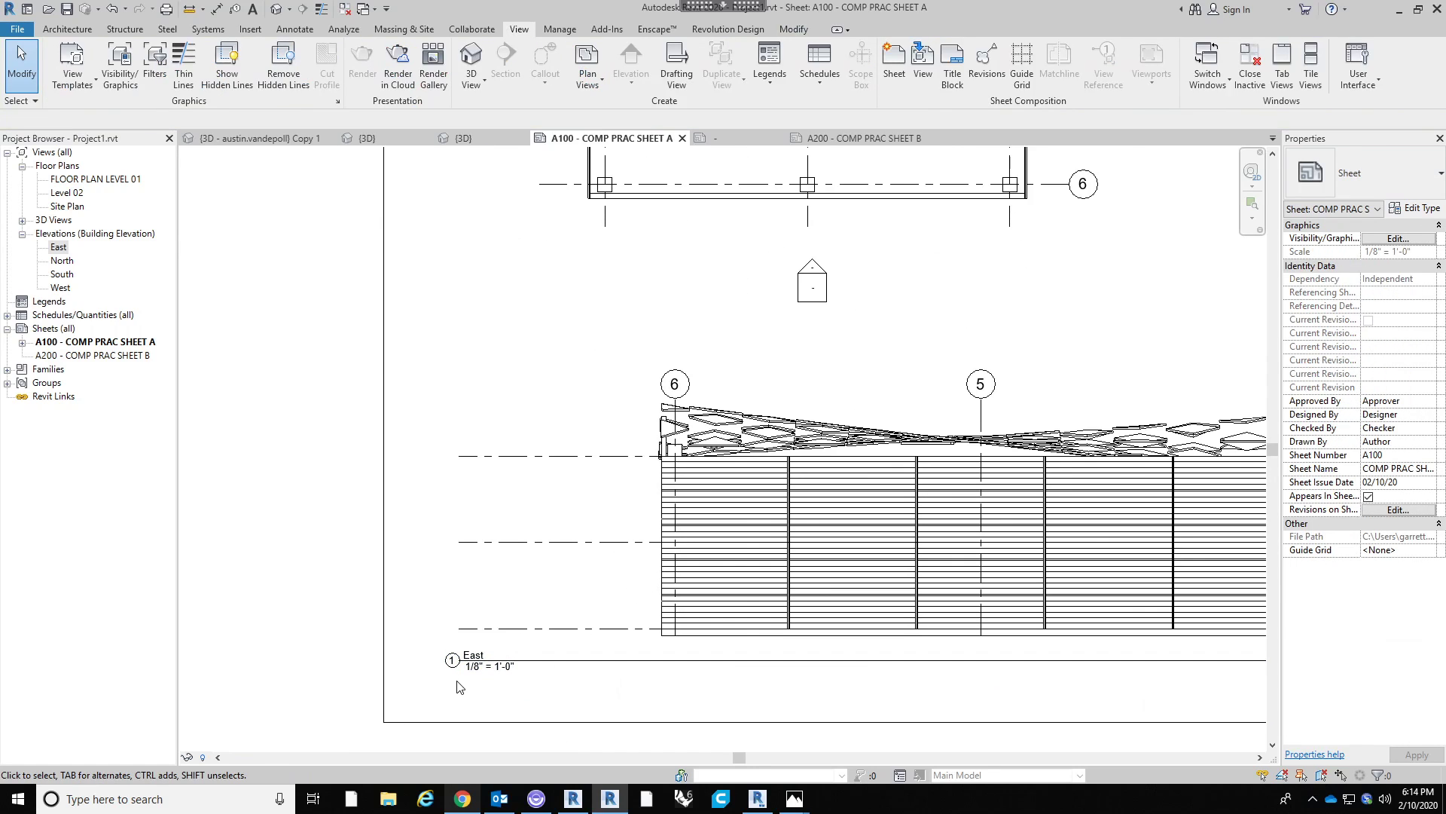
pyautogui.scroll(-1, 462, 682)
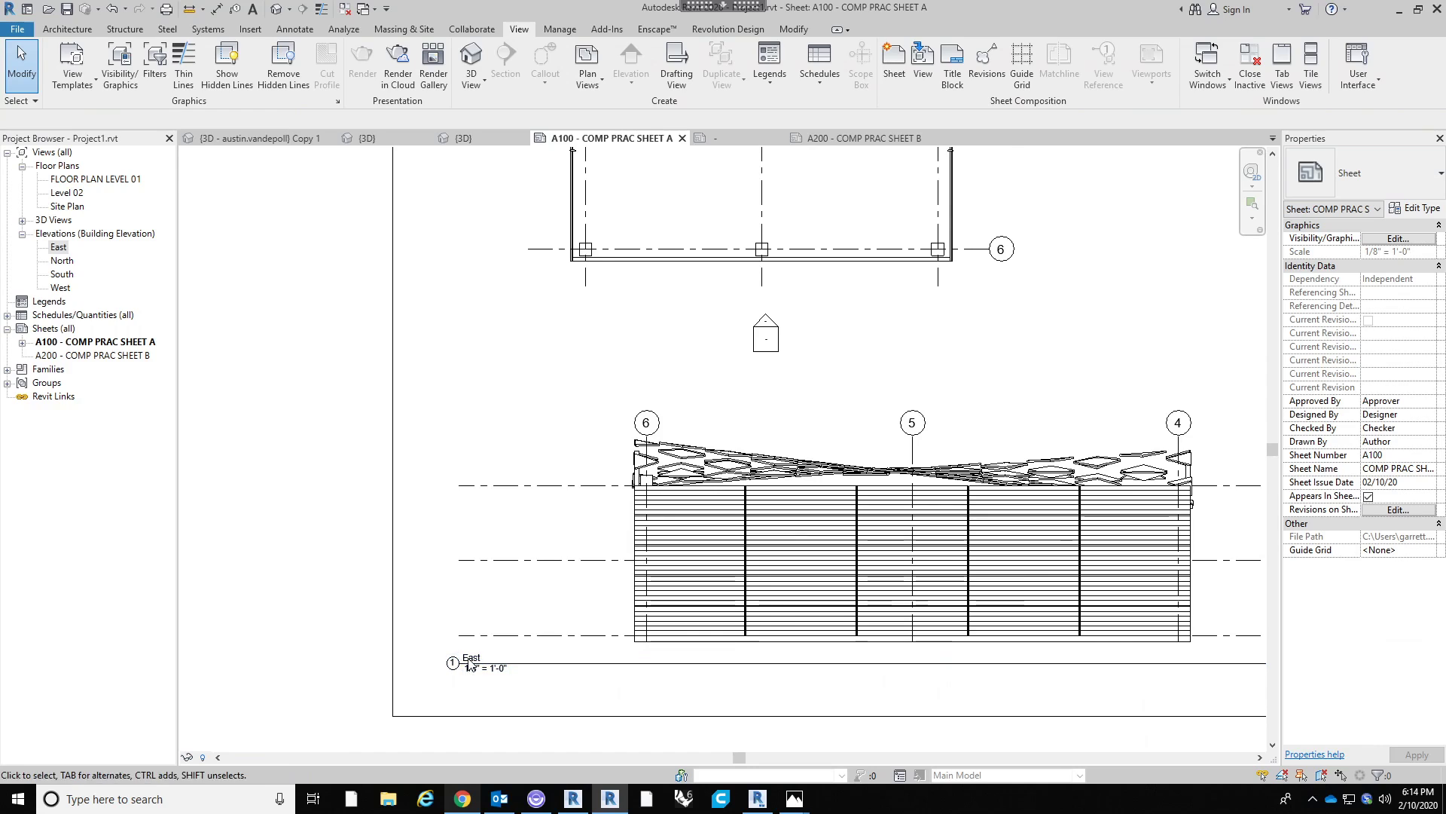
pyautogui.moveTo(798, 396); pyautogui.dragTo(652, 623, button='middle')
pyautogui.moveTo(928, 198); pyautogui.dragTo(890, 332, button='middle')
pyautogui.scroll(3, 890, 331)
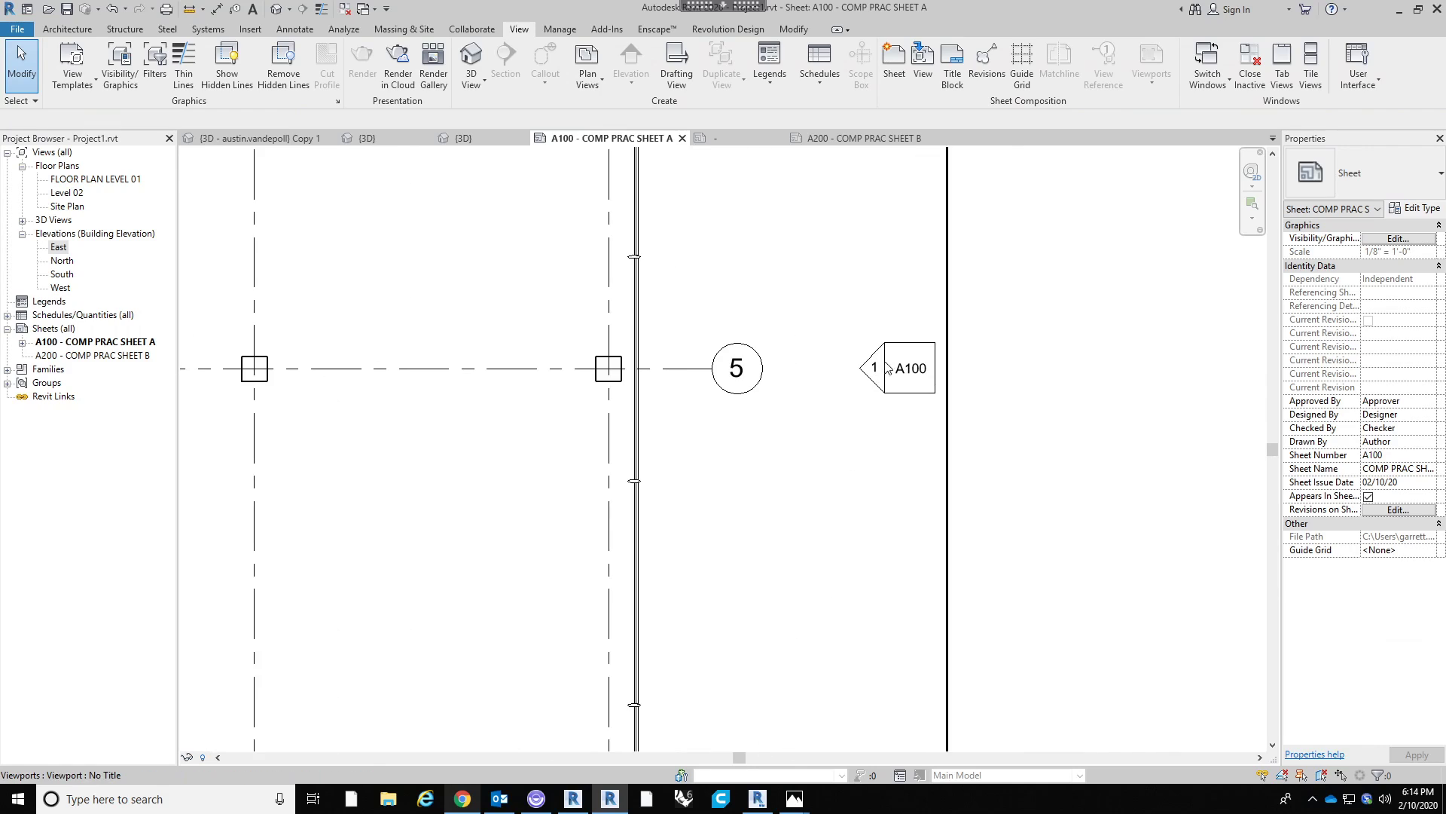
pyautogui.scroll(-3, 917, 309)
pyautogui.scroll(-3, 917, 305)
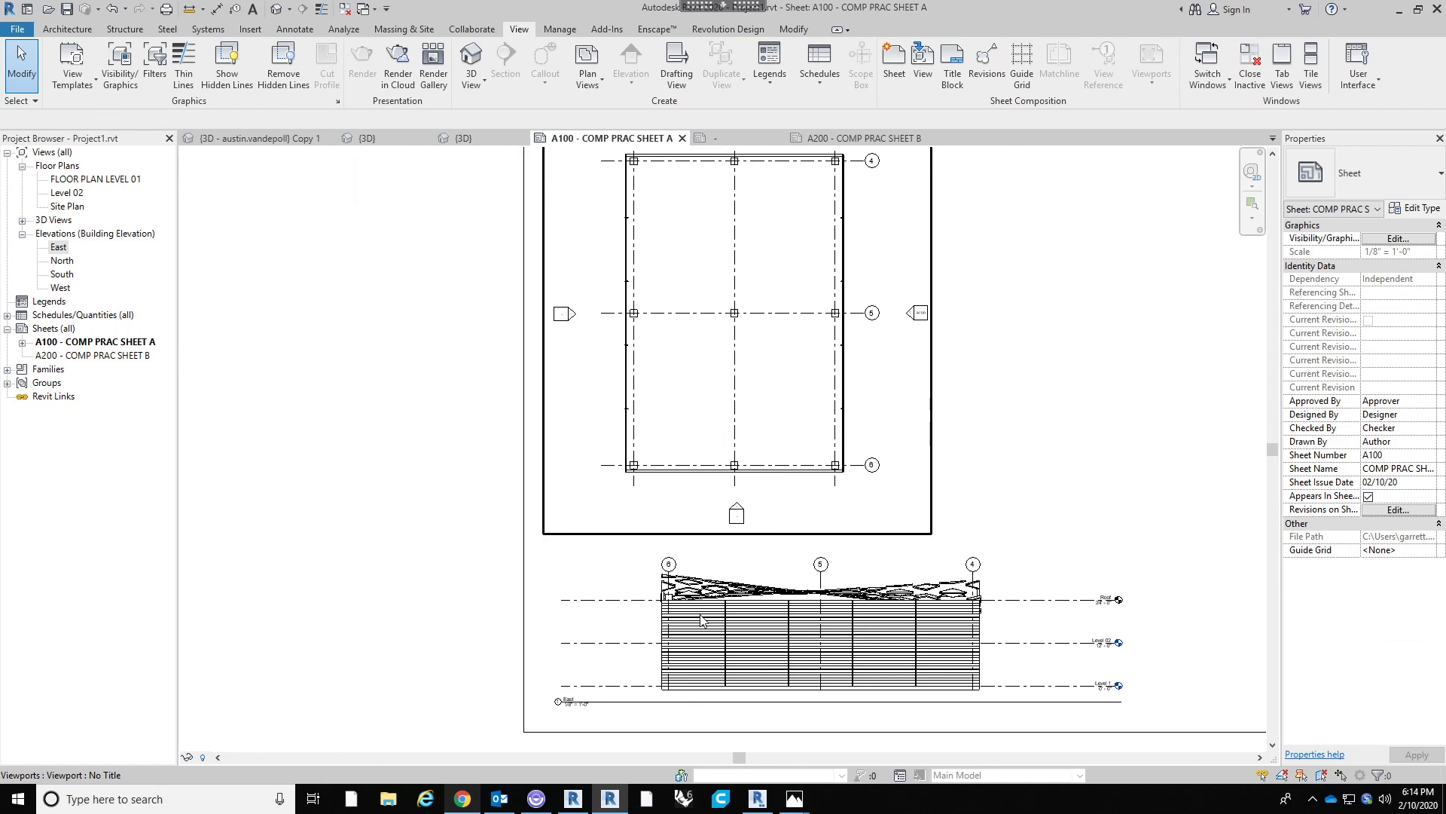
pyautogui.click(559, 694)
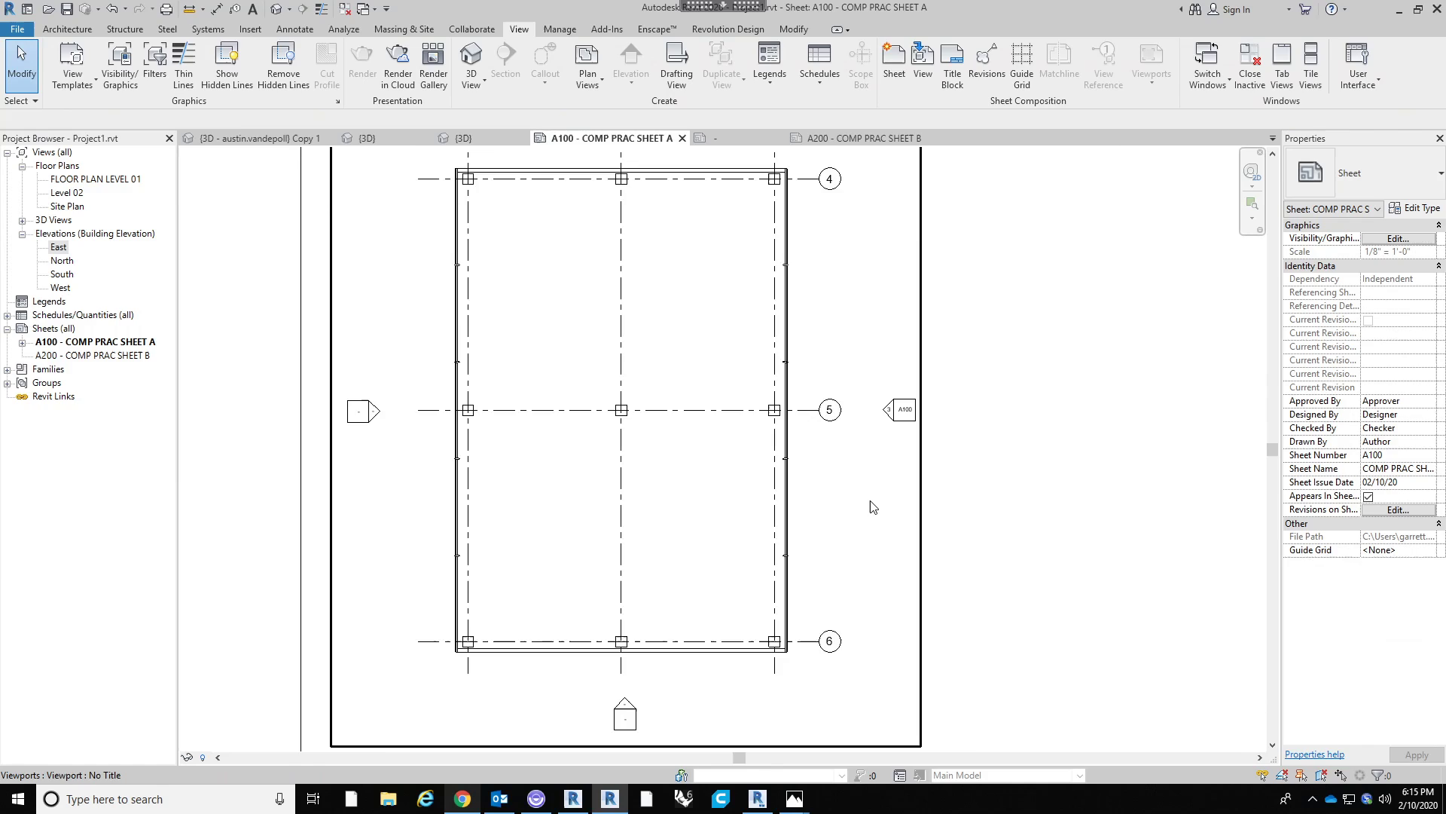
# Examine the detail number and sheet reference in the east elevation marker on the floor plan.
pyautogui.scroll(-1, 872, 506)
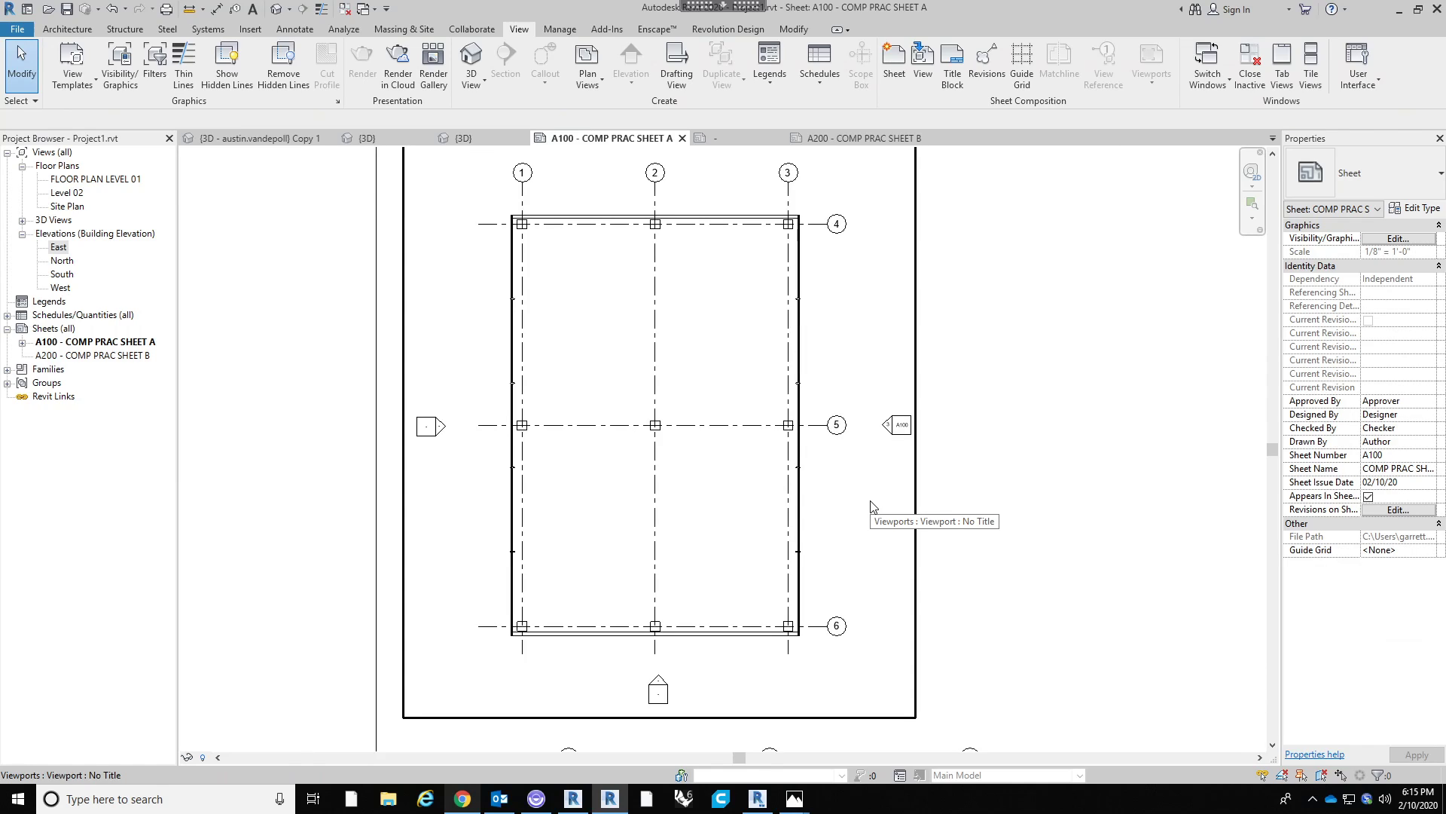
pyautogui.scroll(-1, 797, 514)
pyautogui.scroll(3, 1077, 540)
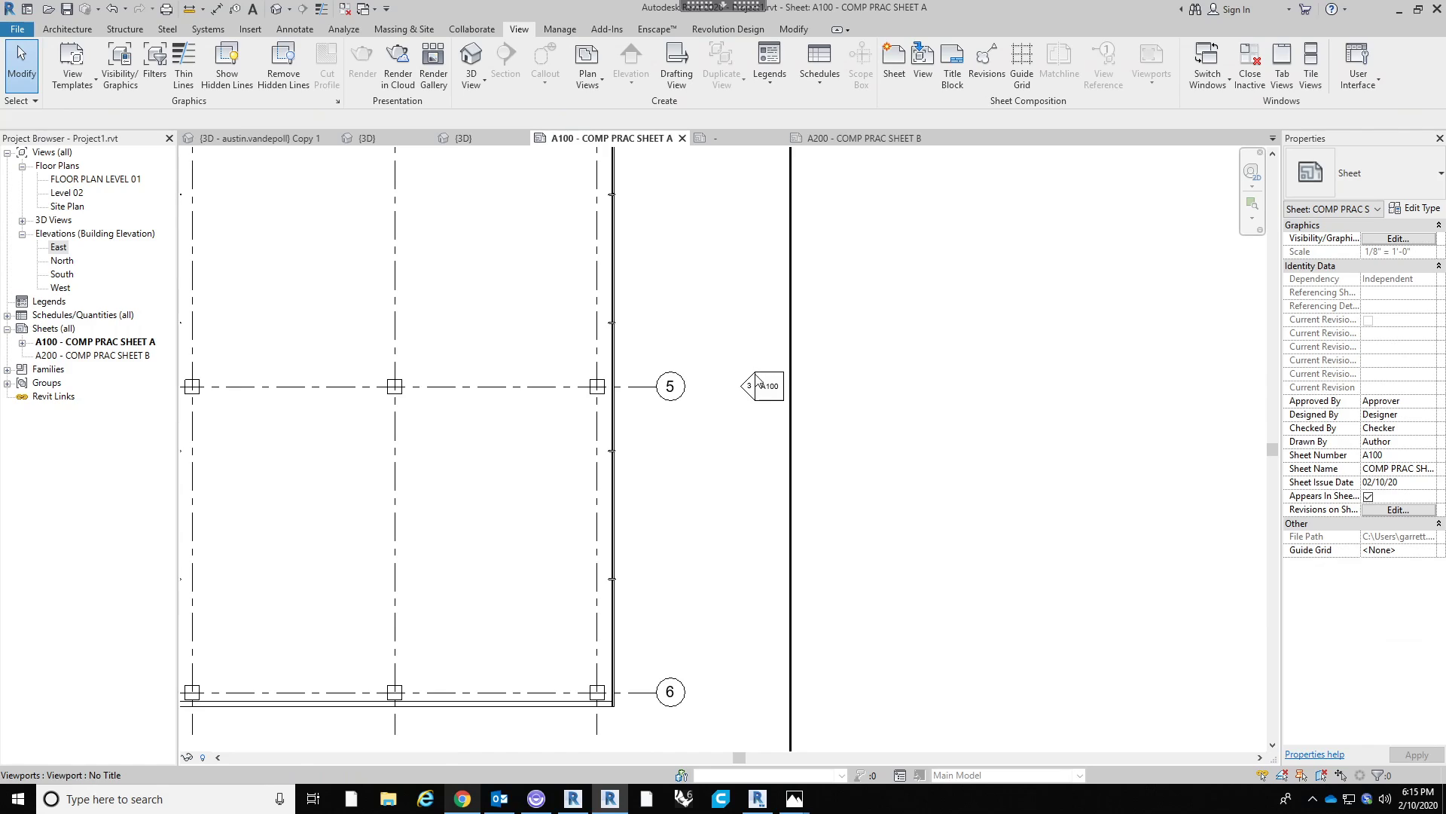
pyautogui.scroll(2, 763, 390)
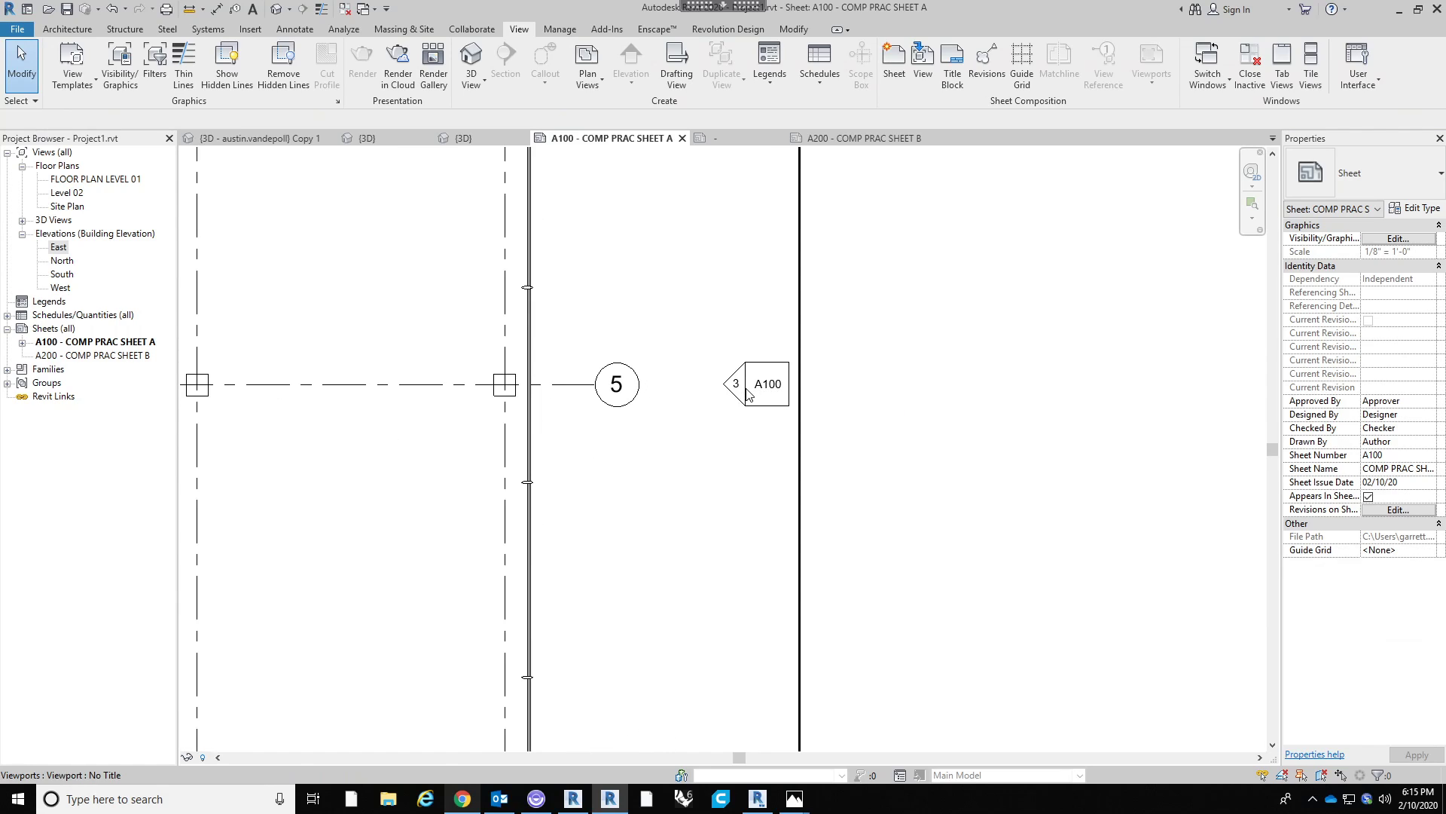
pyautogui.scroll(-2, 770, 388)
pyautogui.scroll(-2, 774, 377)
pyautogui.scroll(1, 545, 359)
# Move the North elevation viewport beside the East elevation, below the floor plan on sheet A100.
pyautogui.scroll(-3, 704, 549)
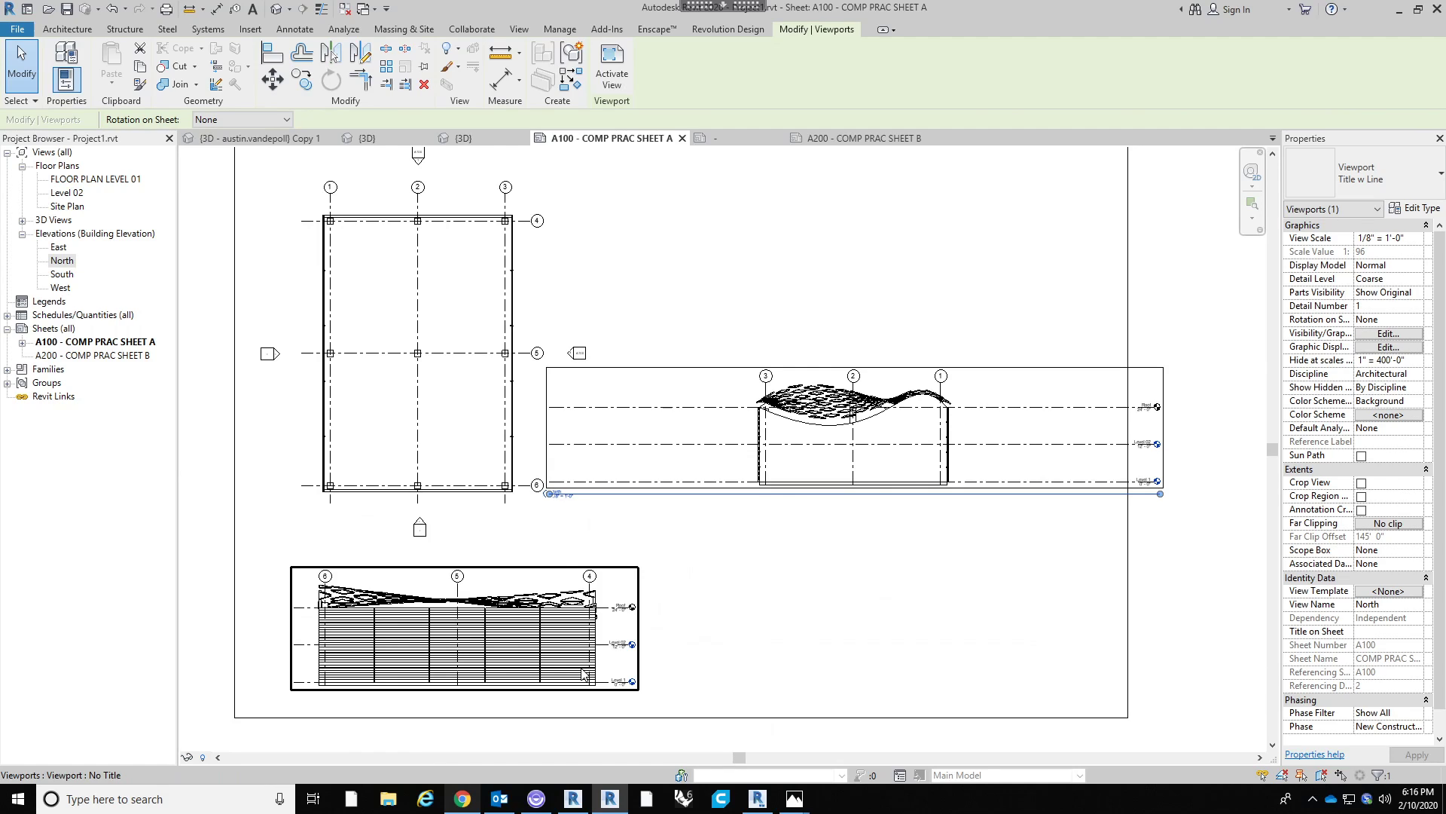
pyautogui.scroll(-1, 859, 422)
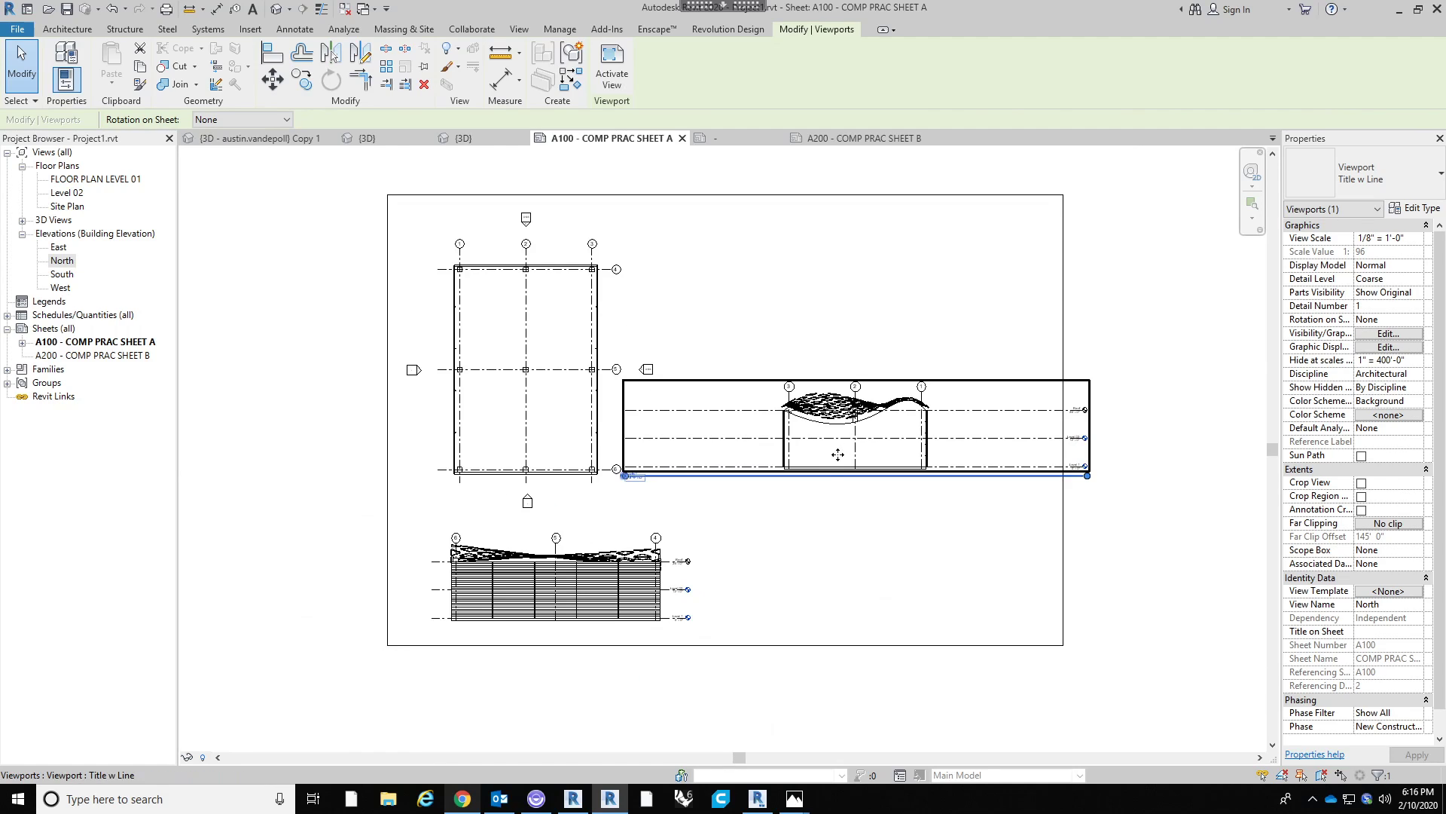
pyautogui.moveTo(837, 454); pyautogui.dragTo(736, 605)
# Place the West elevation on sheet A100 in the same row as the East and North elevations, next to the North elevation.
pyautogui.click(62, 273)
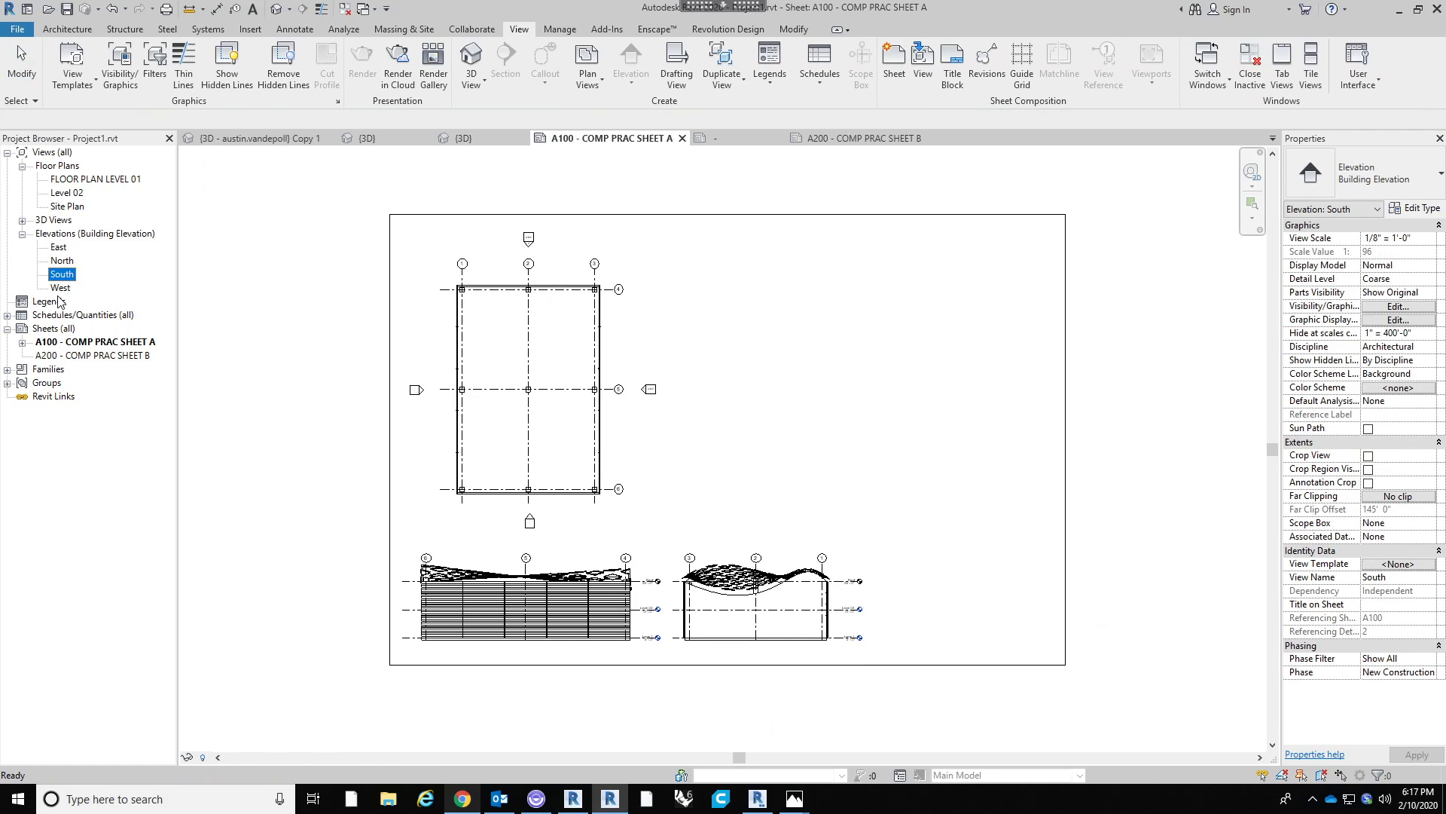
pyautogui.moveTo(60, 287); pyautogui.dragTo(960, 623)
pyautogui.click(962, 604)
pyautogui.moveTo(968, 601); pyautogui.dragTo(961, 587, button='middle')
pyautogui.click(1001, 487)
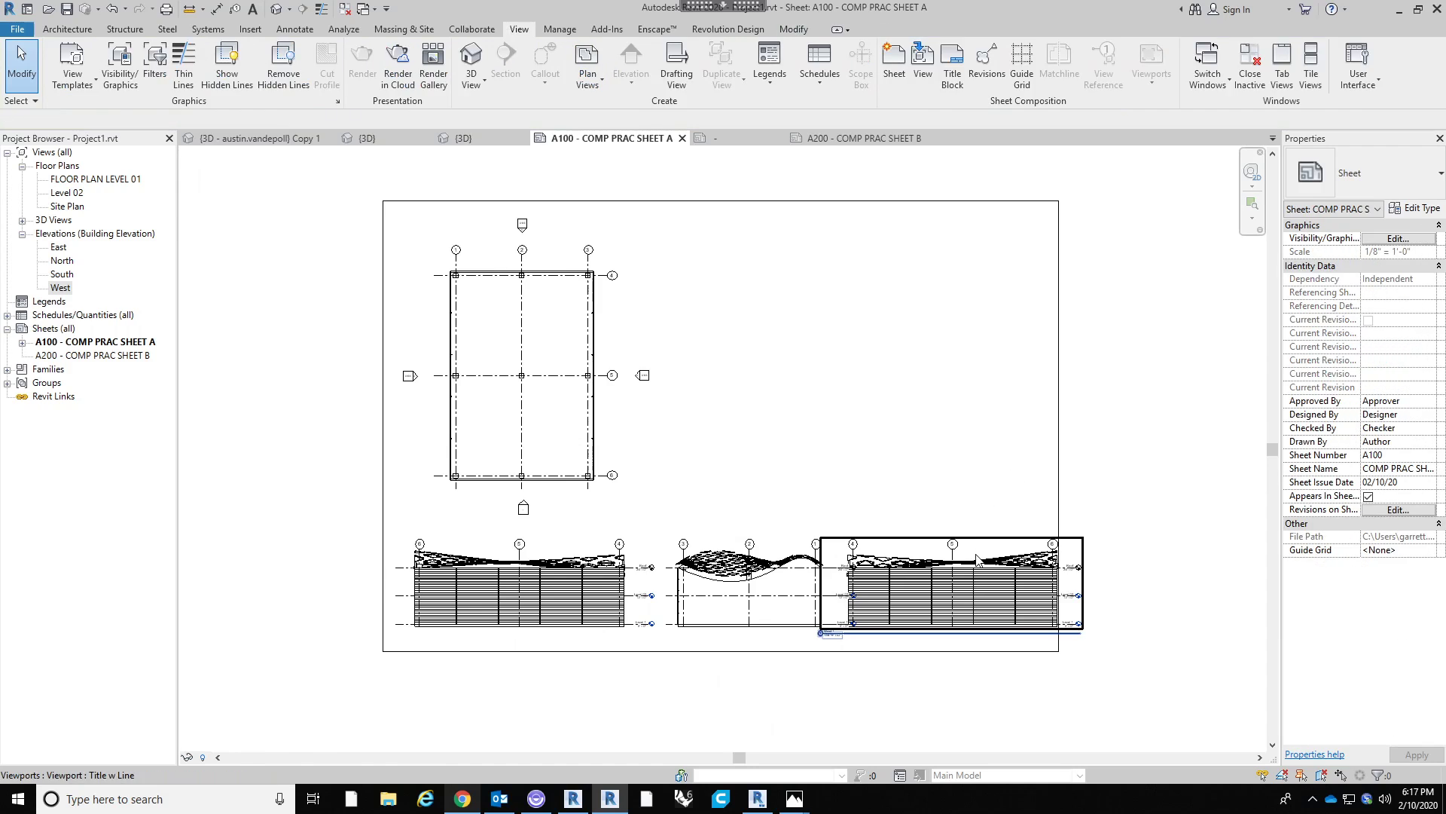
# Set the West elevation viewport to No Title and scale the floor plan and three elevations on sheet A100 to 1" = 10'-0".
pyautogui.click(906, 568)
pyautogui.keyDown('ctrl'); pyautogui.click(576, 587); pyautogui.keyUp('ctrl')
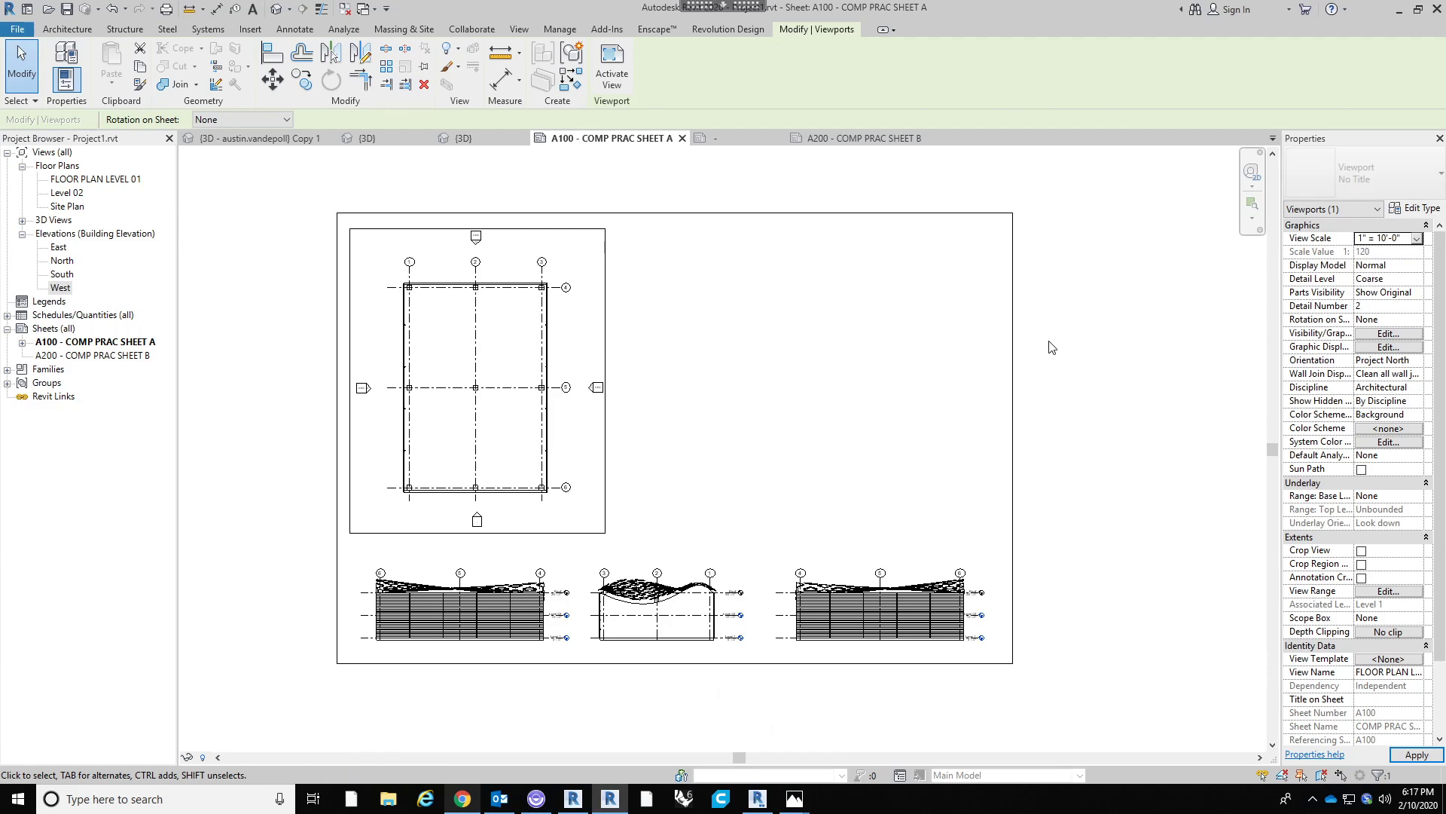
pyautogui.click(947, 381)
pyautogui.moveTo(893, 407); pyautogui.dragTo(909, 438, button='middle')
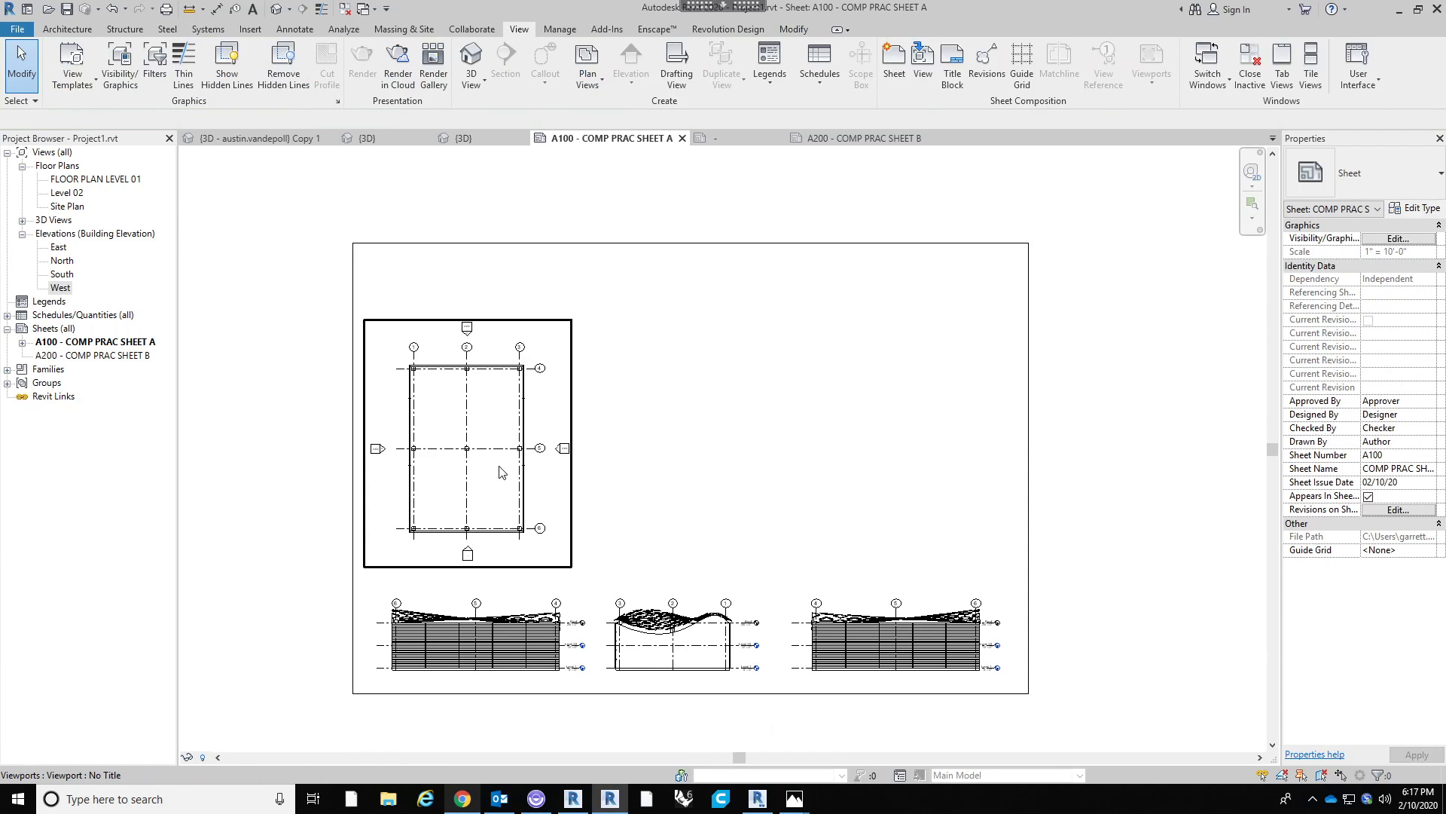
# Move the floor plan viewport higher on sheet A100 so it sits directly above the East elevation.
pyautogui.moveTo(498, 467); pyautogui.dragTo(498, 421)
pyautogui.scroll(2, 621, 597)
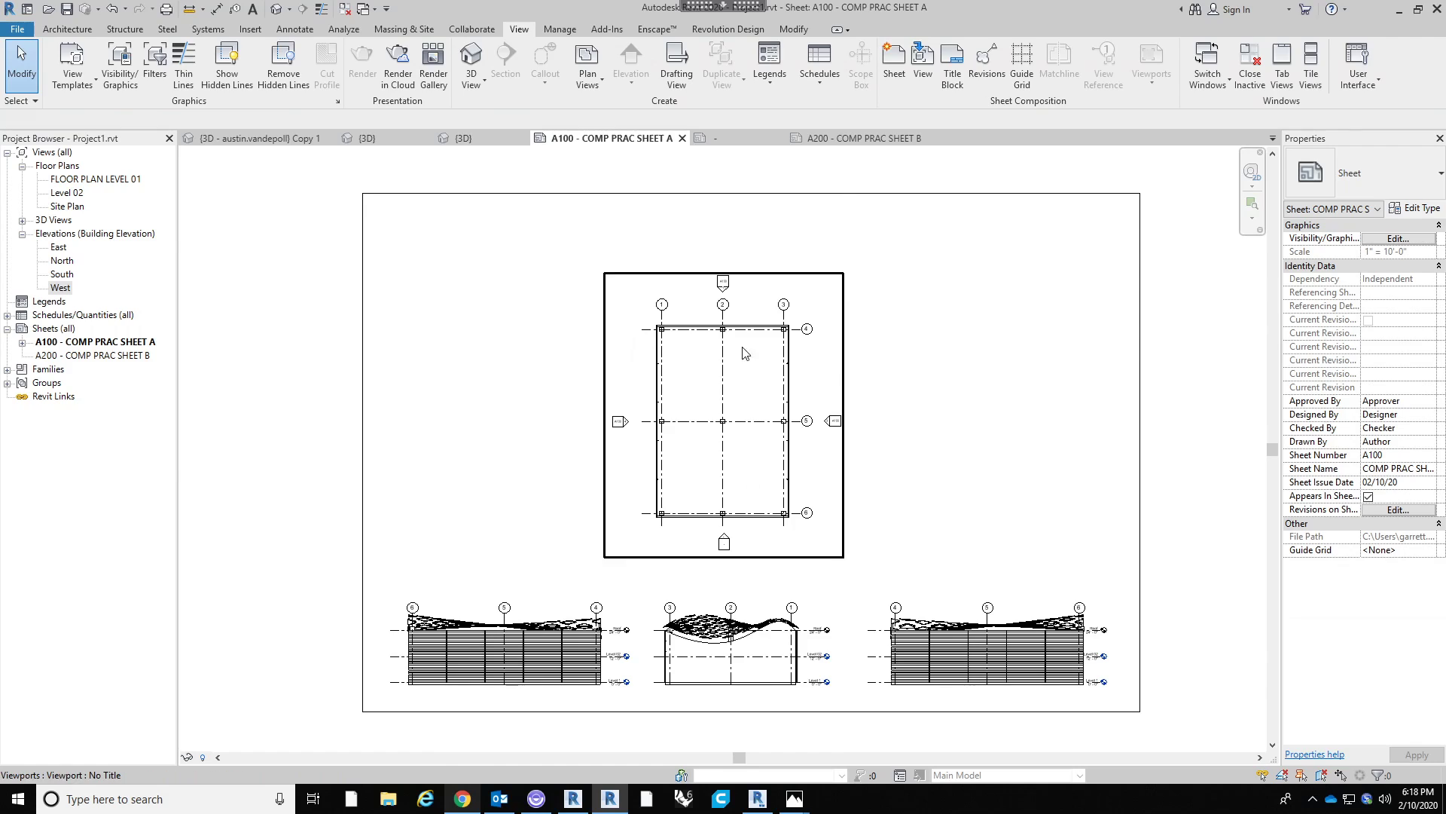
pyautogui.scroll(2, 883, 515)
pyautogui.press('Escape')
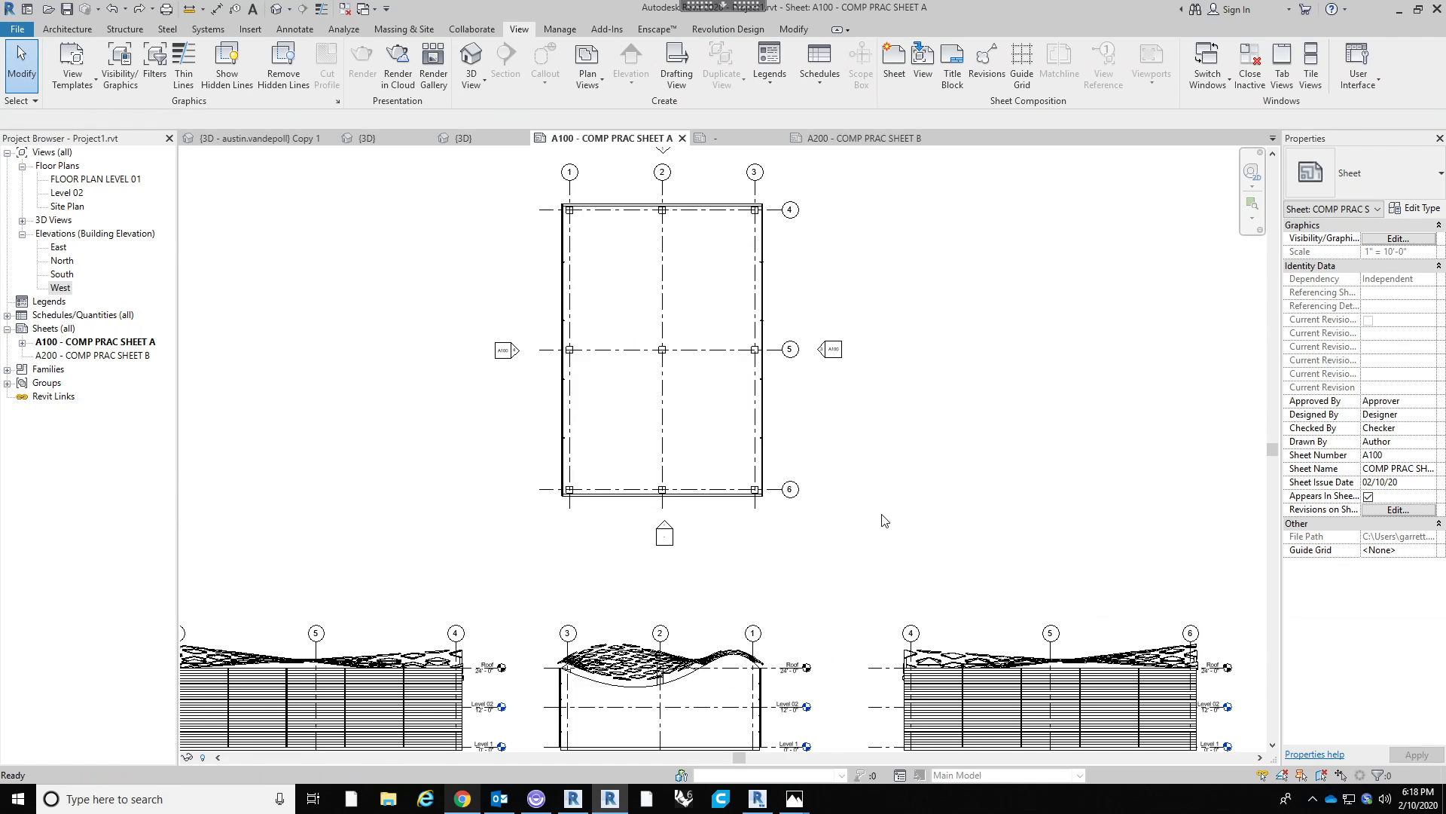
pyautogui.press('z')
pyautogui.press('f')
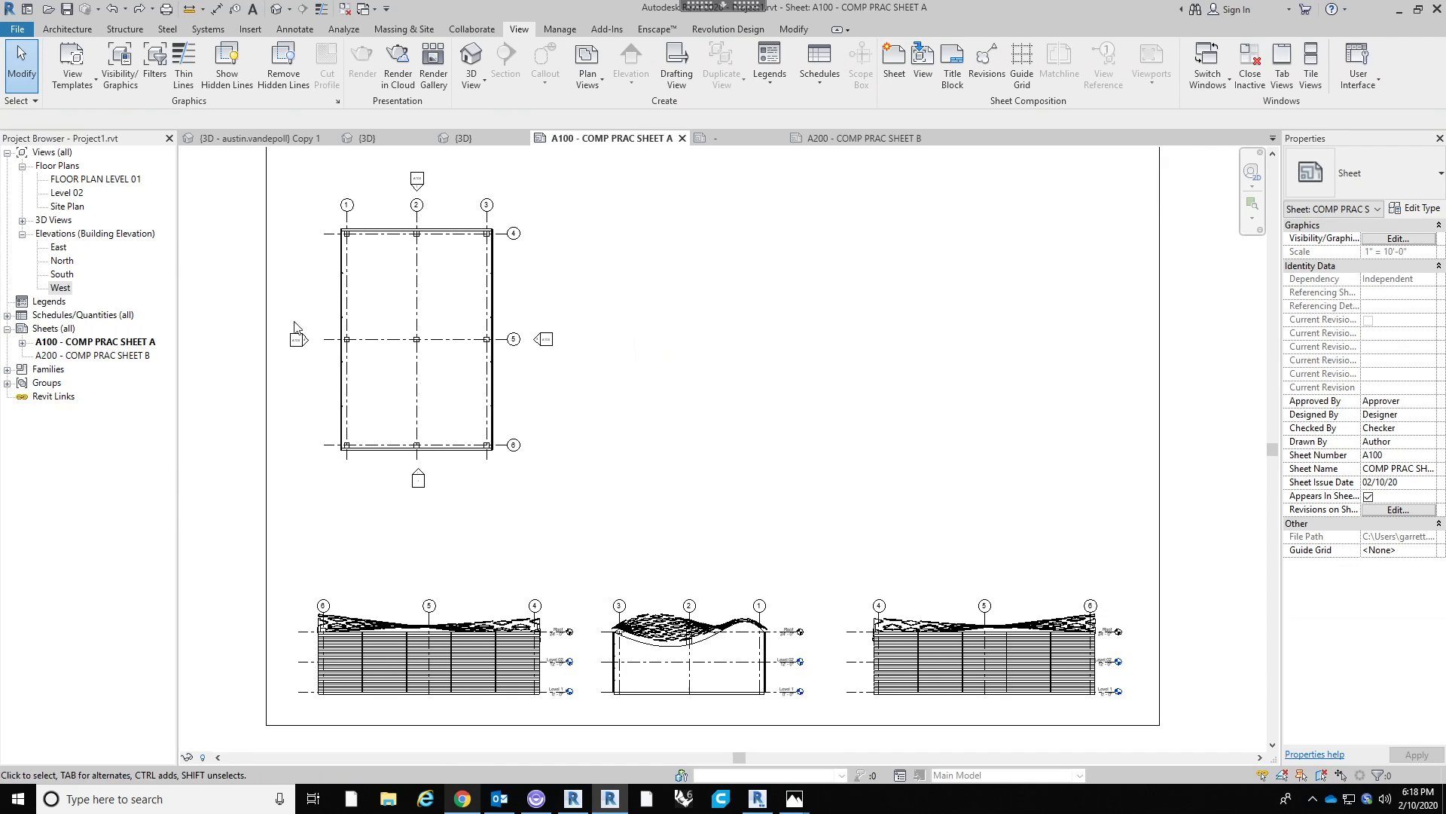
# Place the Site Plan on sheet A100 beside the floor plan, at 1" = 10'-0" scale and with the No Title viewport type.
pyautogui.click(71, 207)
pyautogui.moveTo(354, 239); pyautogui.dragTo(721, 377)
pyautogui.click(721, 377)
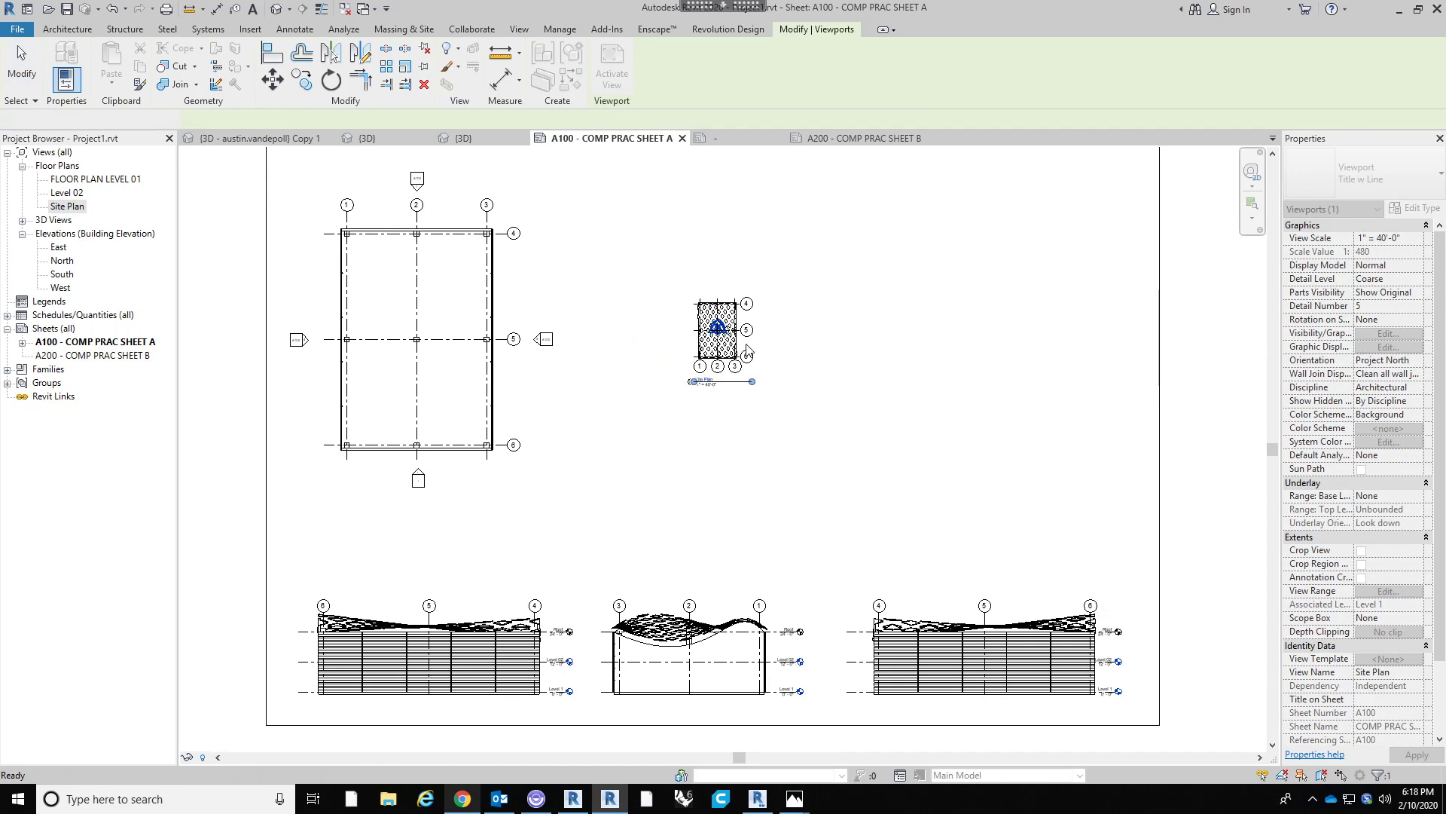
pyautogui.scroll(4, 720, 375)
pyautogui.scroll(-3, 719, 375)
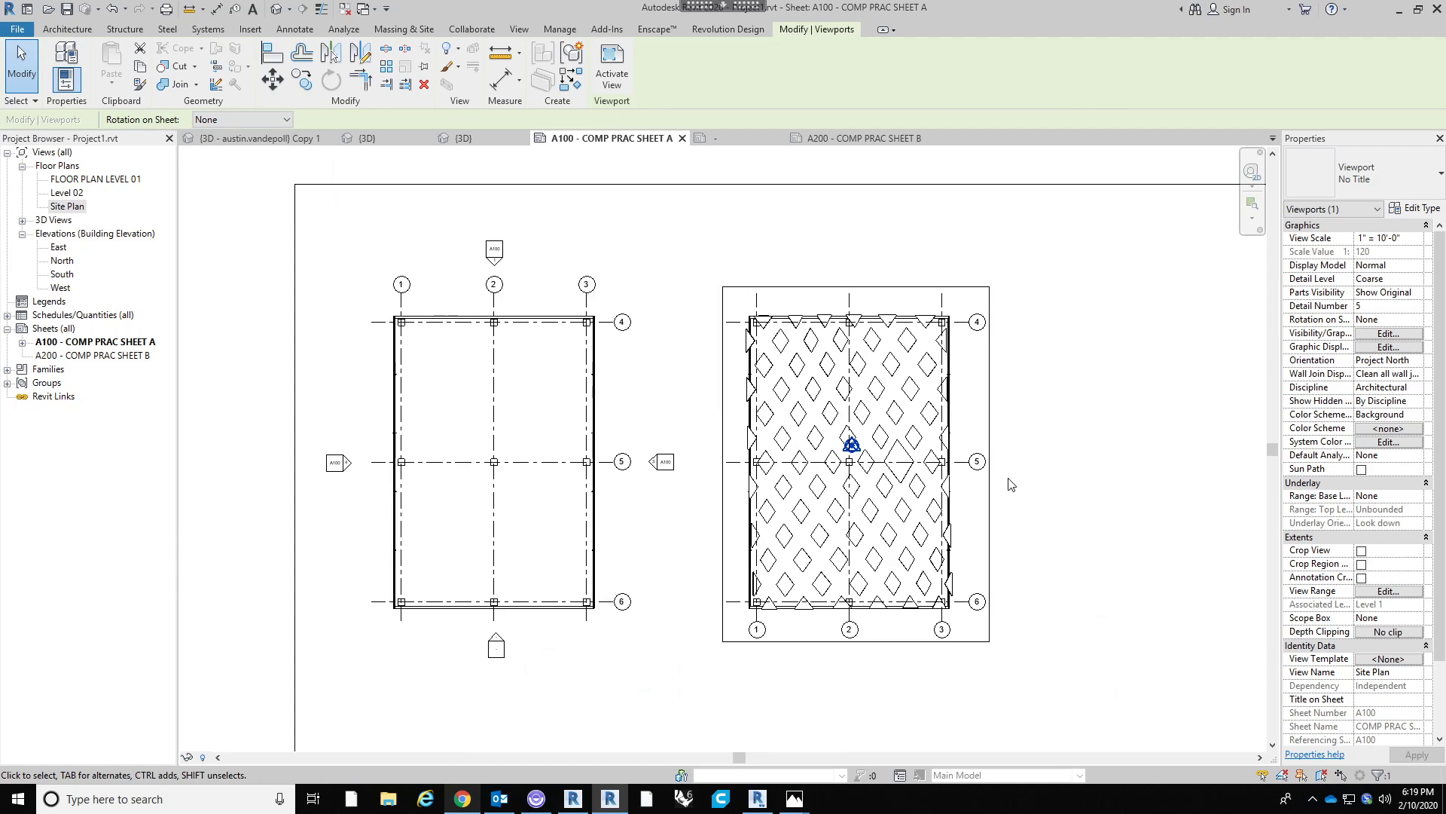
pyautogui.scroll(1, 992, 544)
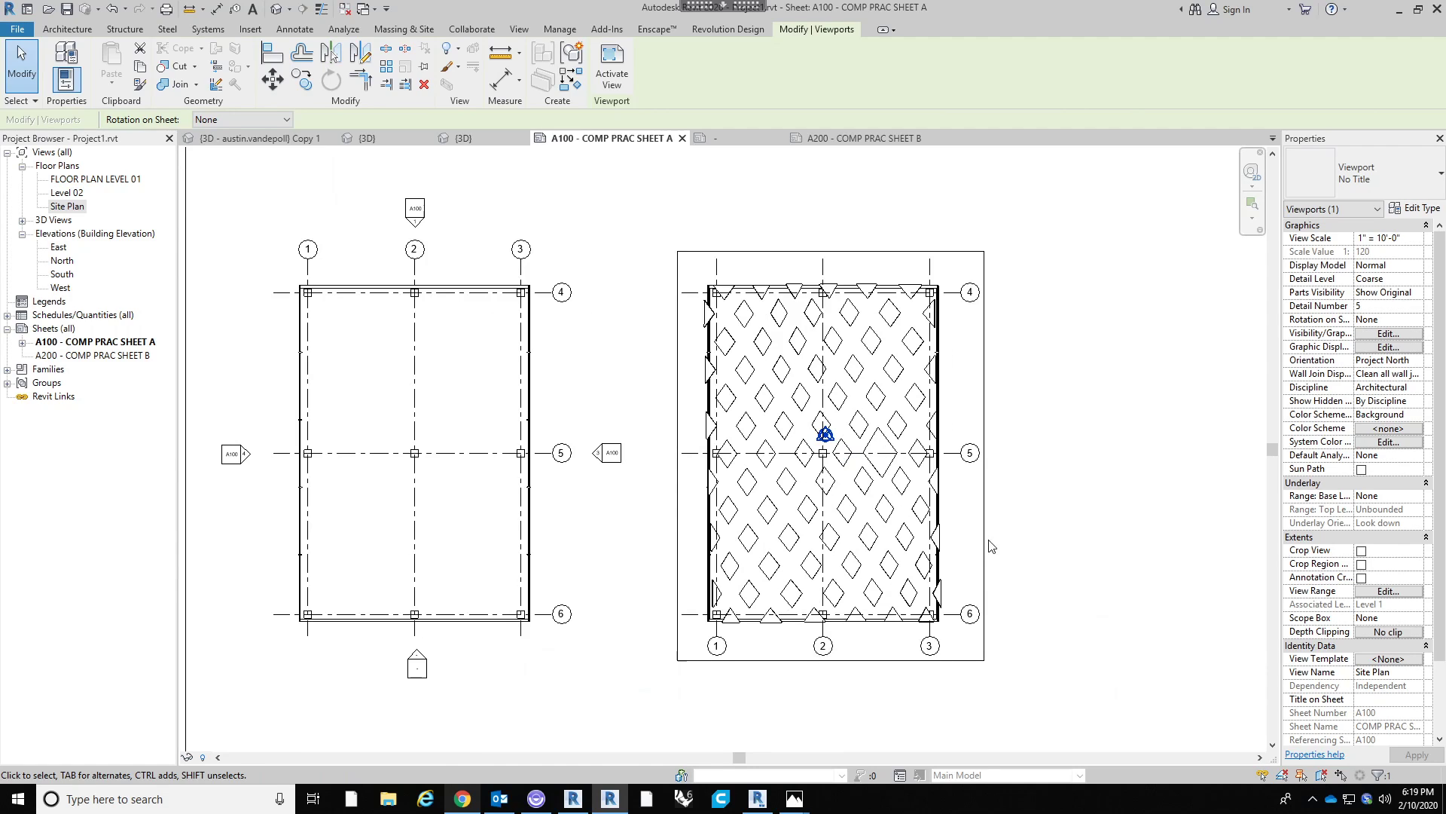
pyautogui.scroll(-2, 968, 543)
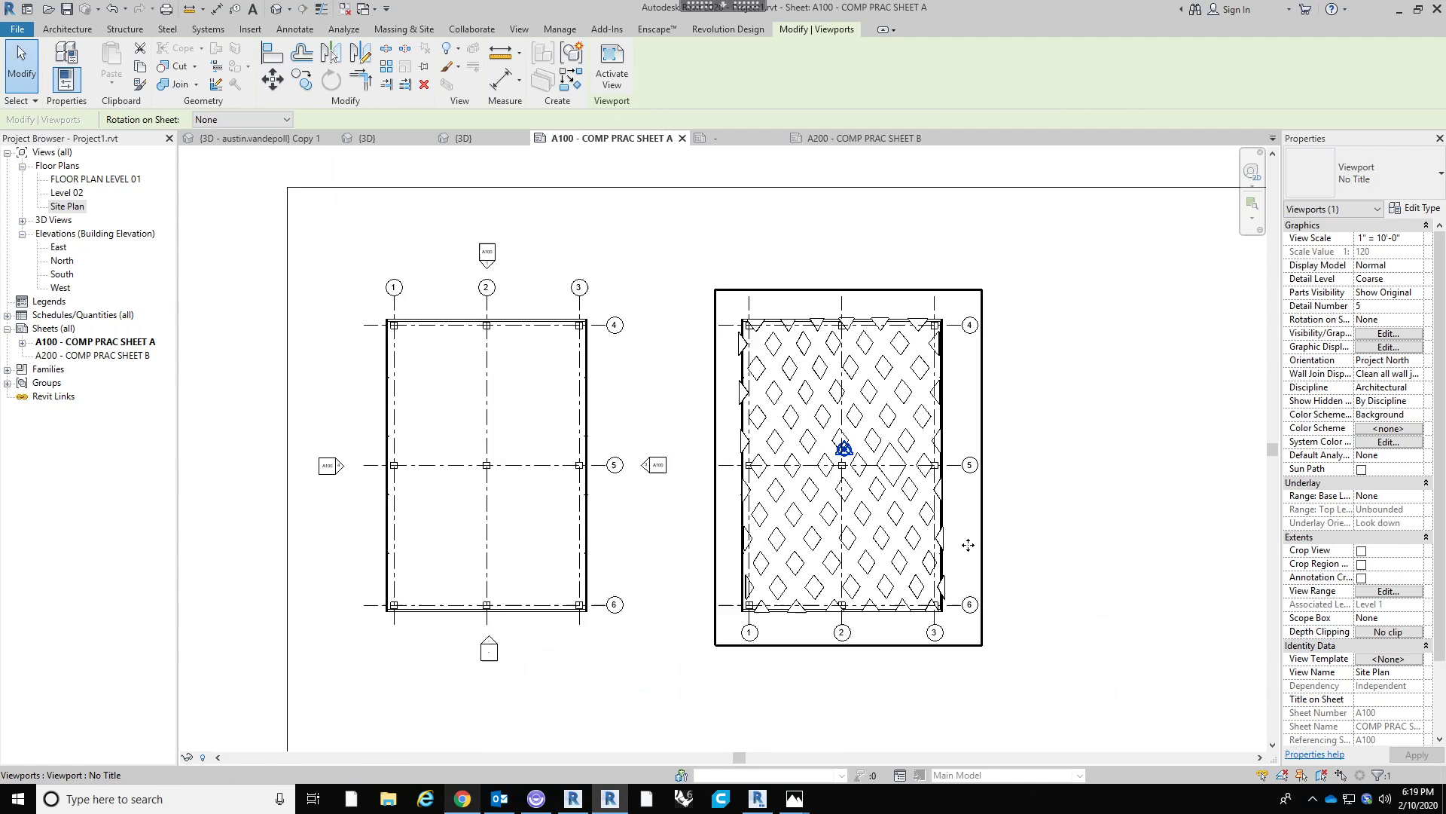
# Activate the Site Plan view, show the bubbles of grids 1, 2 and 3 only at their upper ends, and deactivate the view.
pyautogui.doubleClick(848, 440)
pyautogui.scroll(1, 970, 704)
pyautogui.click(717, 595)
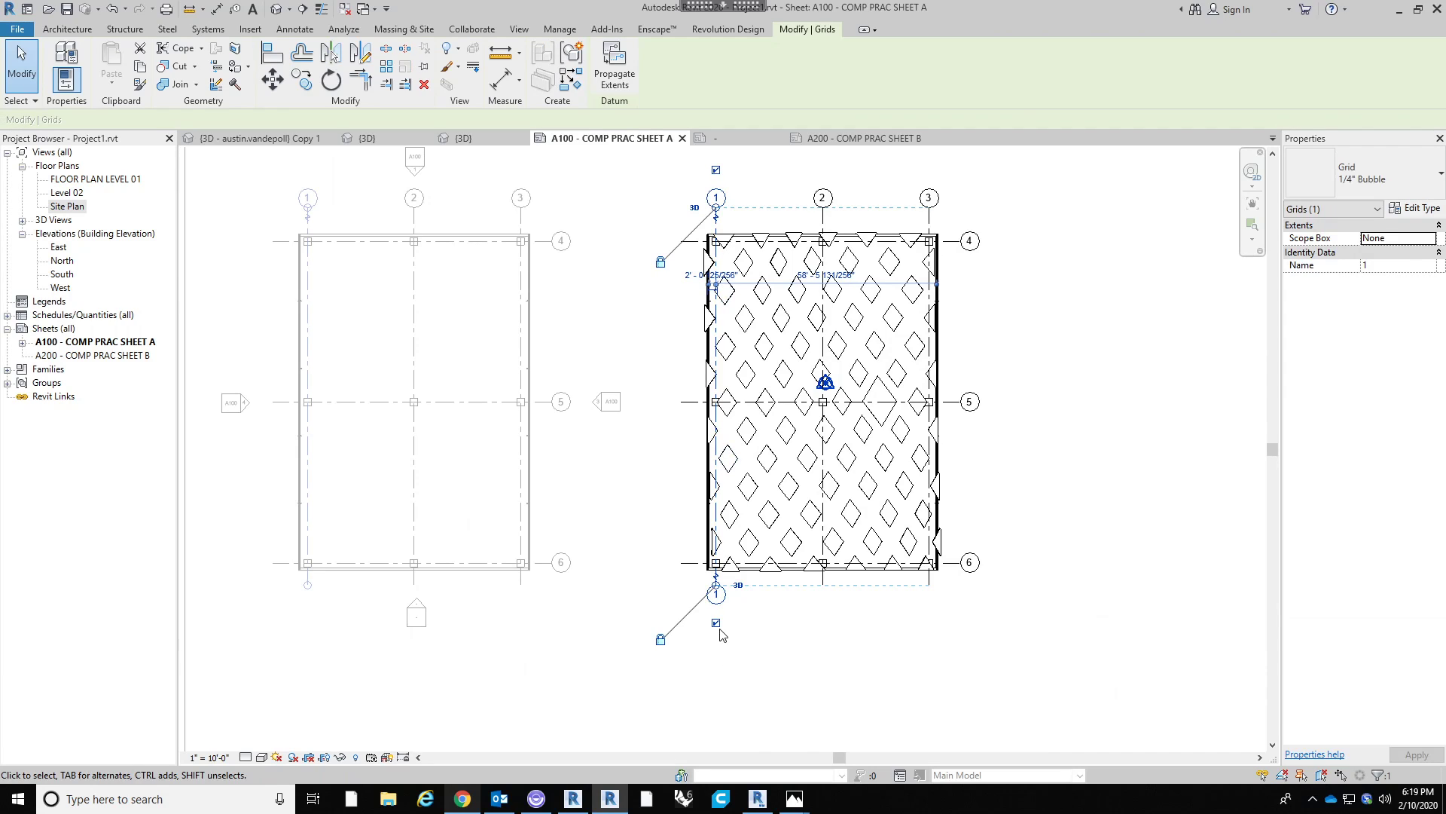
pyautogui.click(872, 662)
pyautogui.scroll(-2, 871, 662)
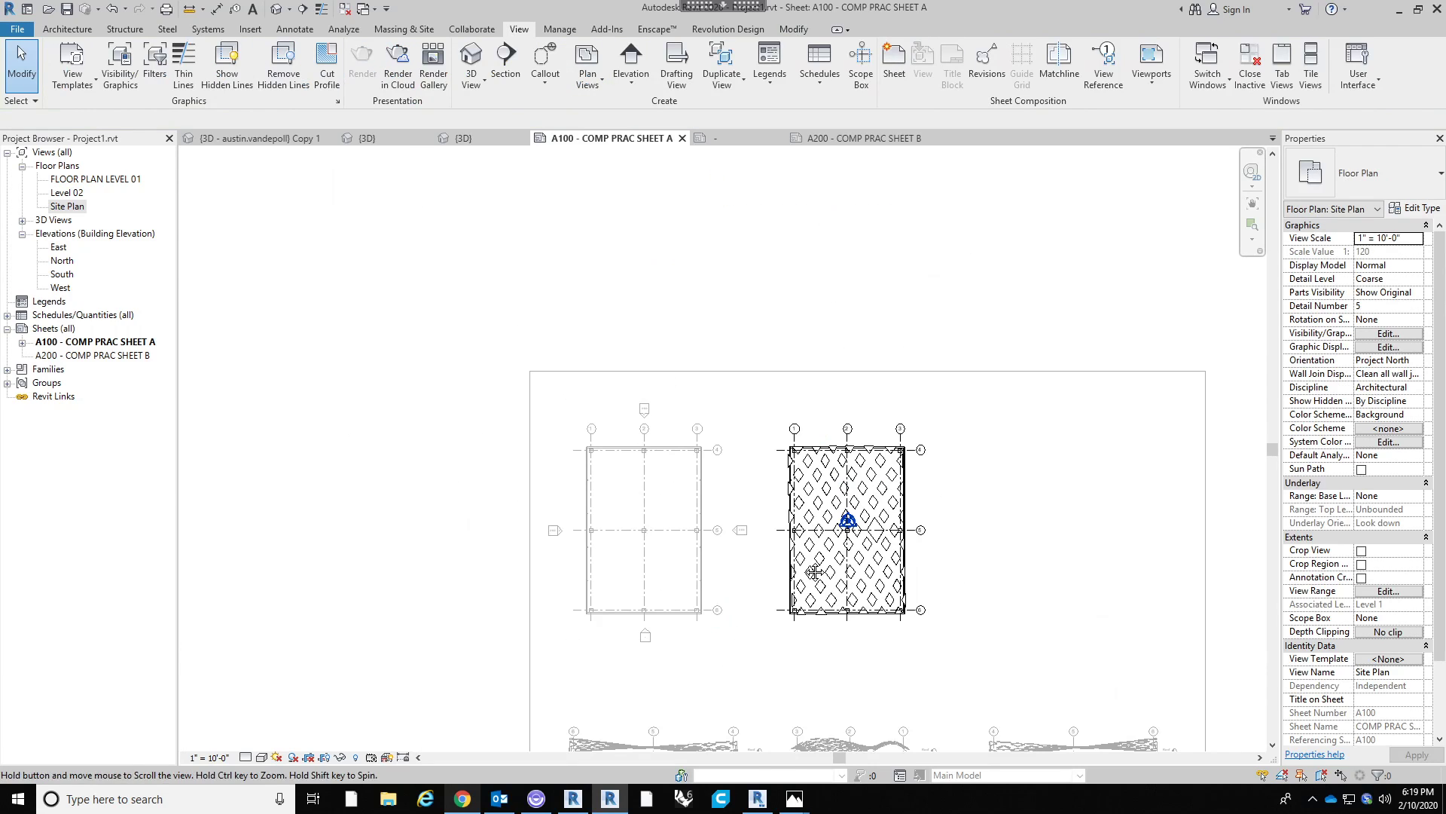
pyautogui.moveTo(814, 573); pyautogui.dragTo(754, 474, button='middle')
pyautogui.doubleClick(1124, 470)
pyautogui.scroll(1, 964, 683)
pyautogui.scroll(-1, 807, 564)
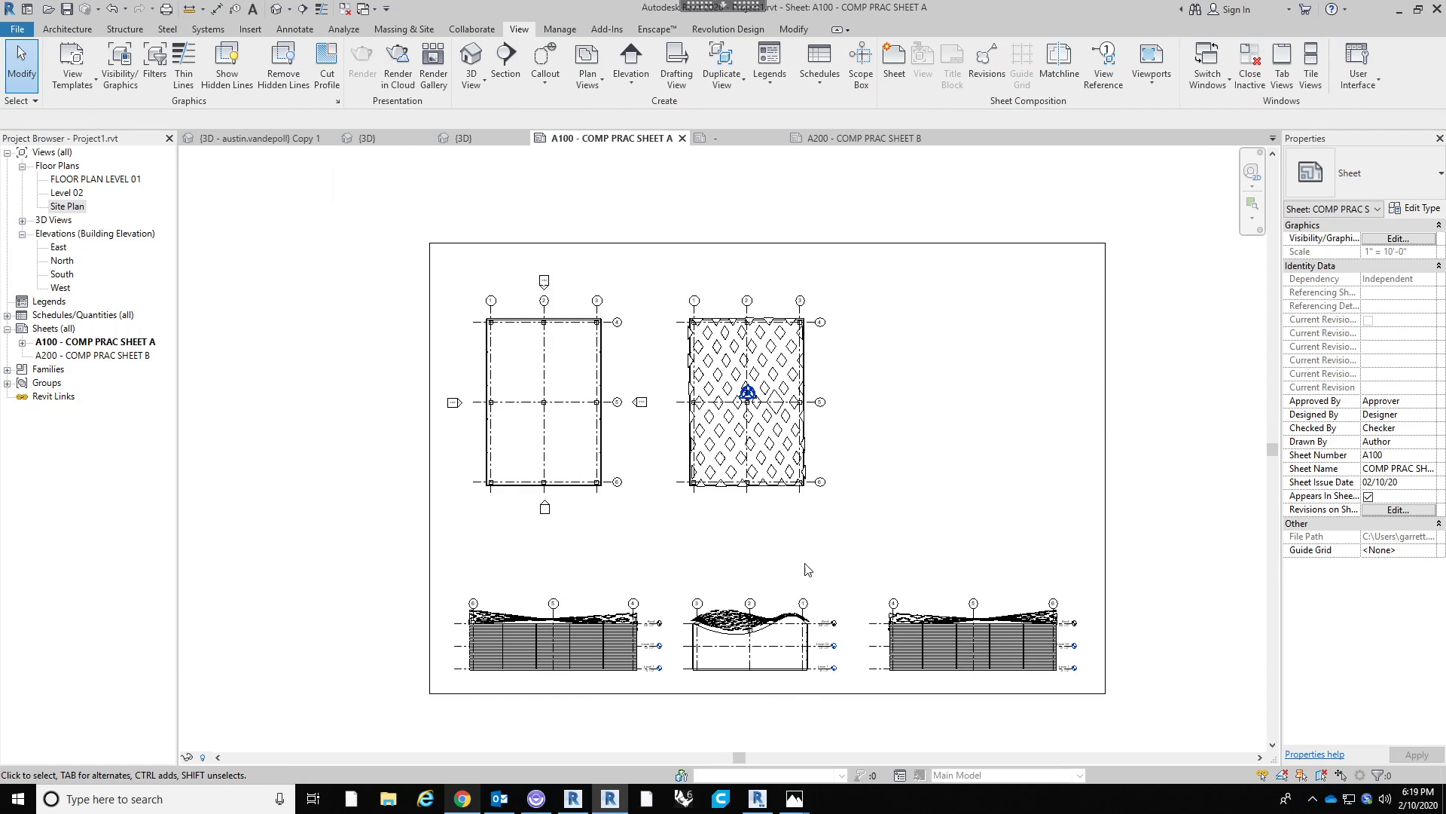
# Choose the Architectural Elevation view template for the East elevation and set the template's view scale to 1" = 10'-0".
pyautogui.scroll(4, 550, 557)
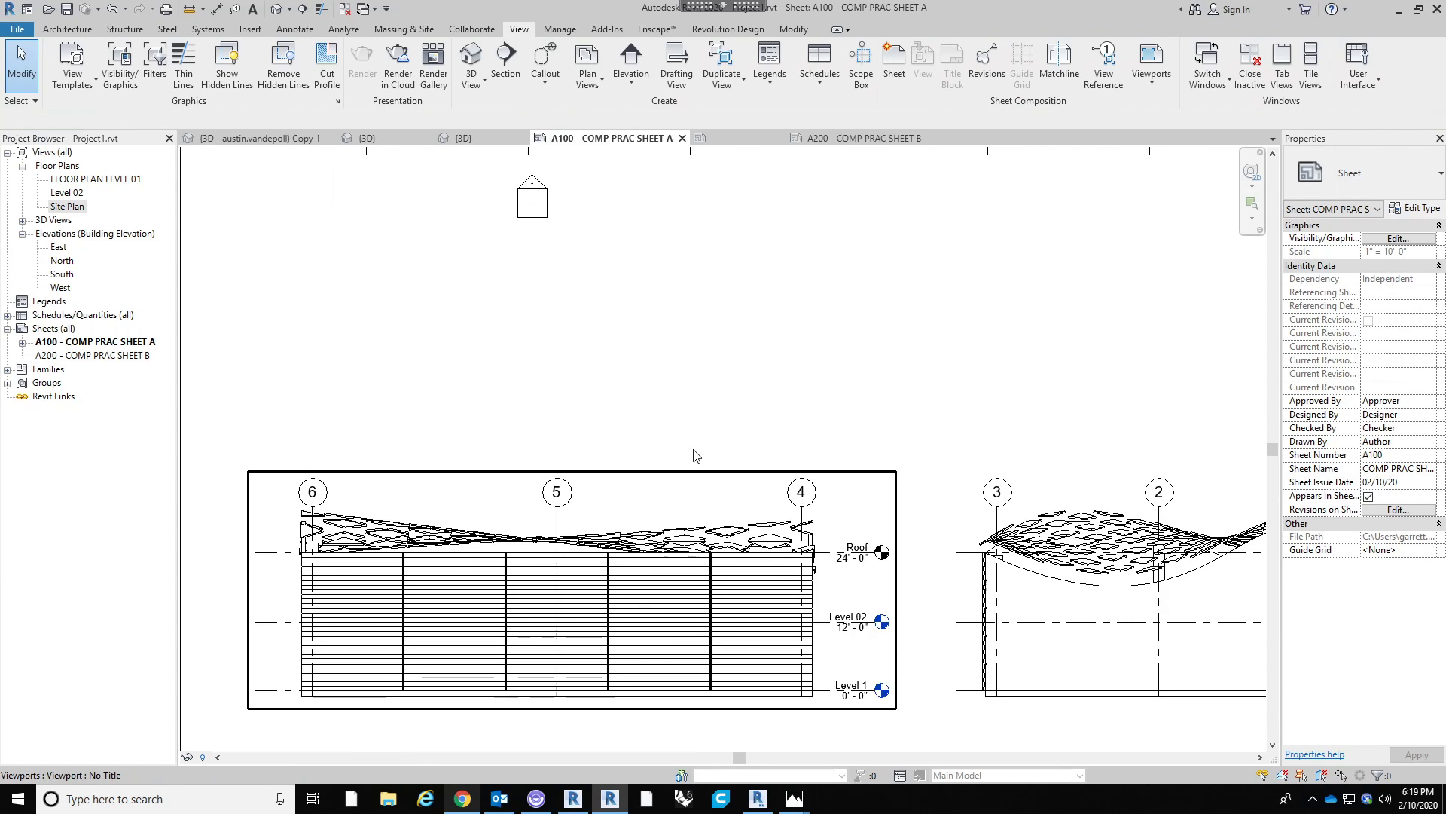
pyautogui.scroll(-1, 551, 558)
pyautogui.scroll(1, 553, 588)
pyautogui.click(554, 603)
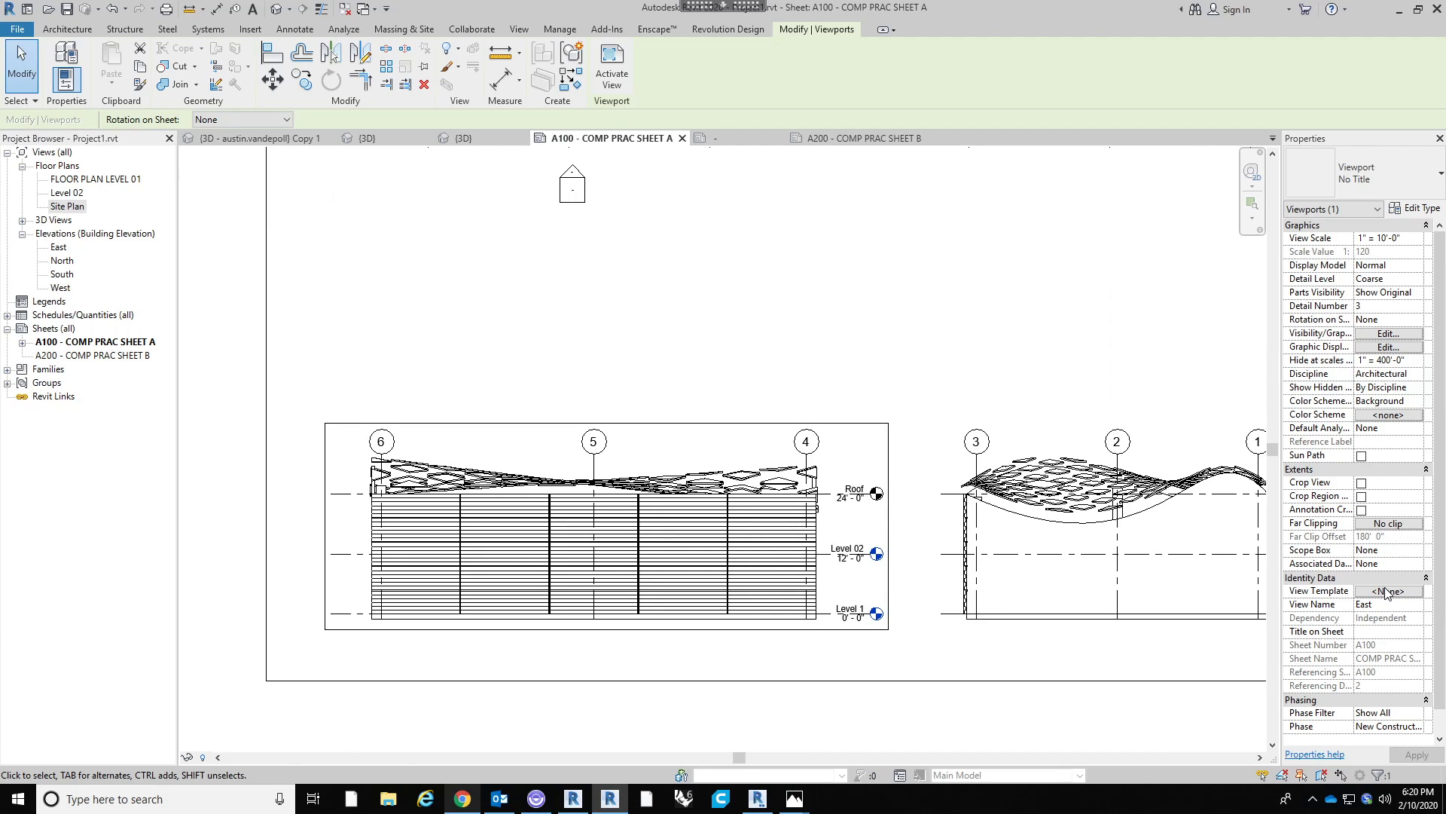
pyautogui.scroll(-3, 861, 517)
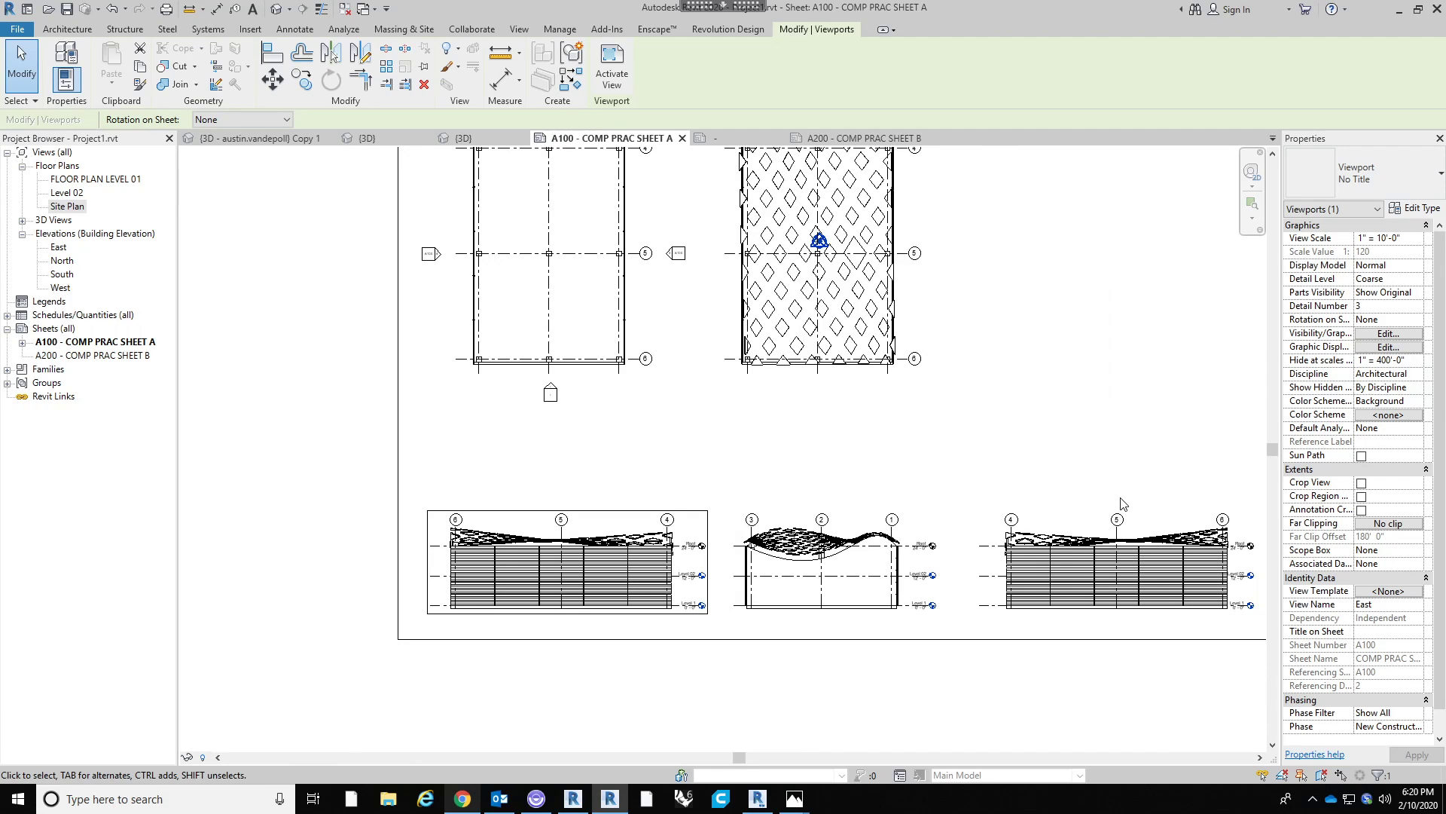
pyautogui.click(1370, 595)
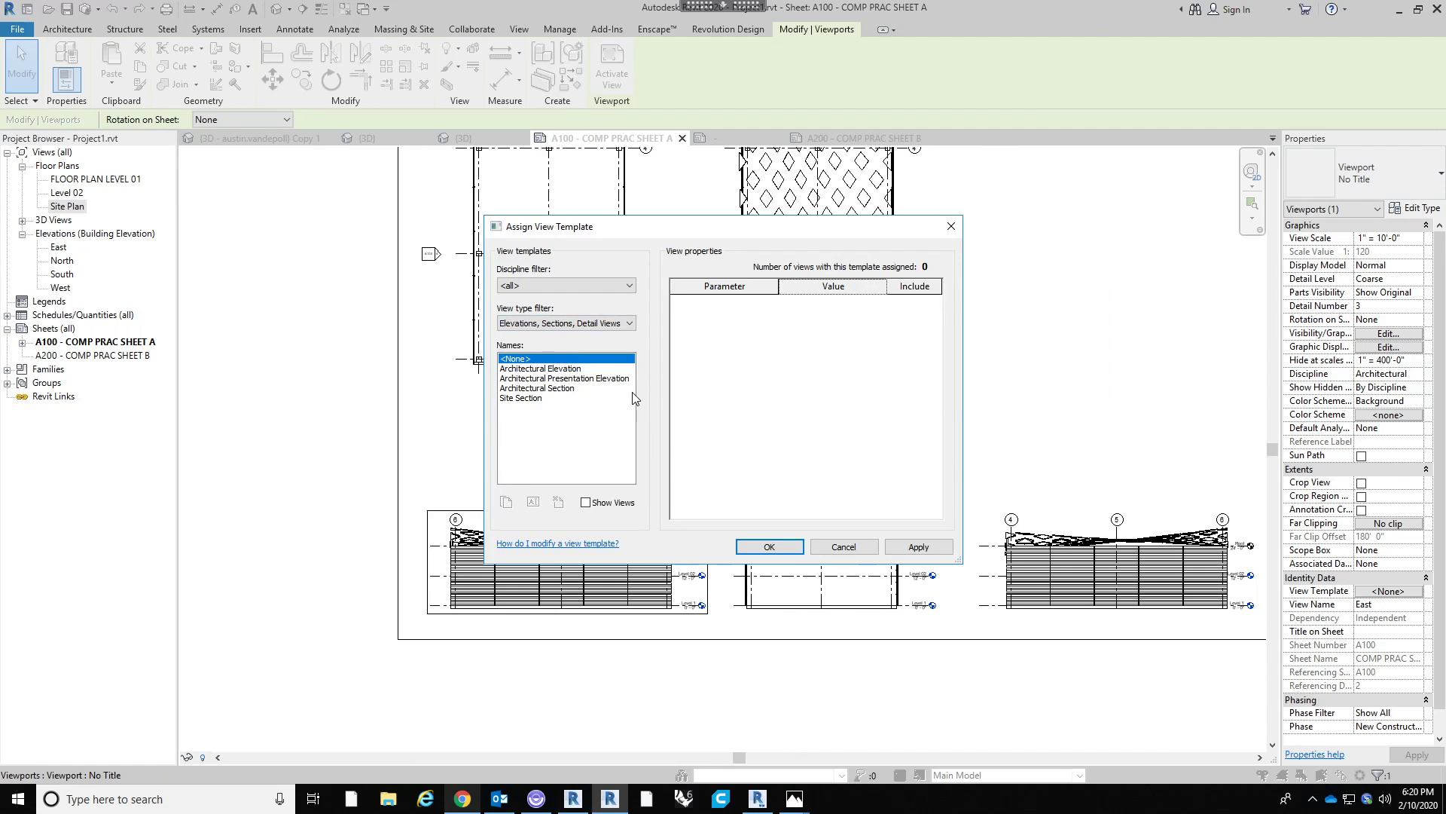
pyautogui.click(572, 369)
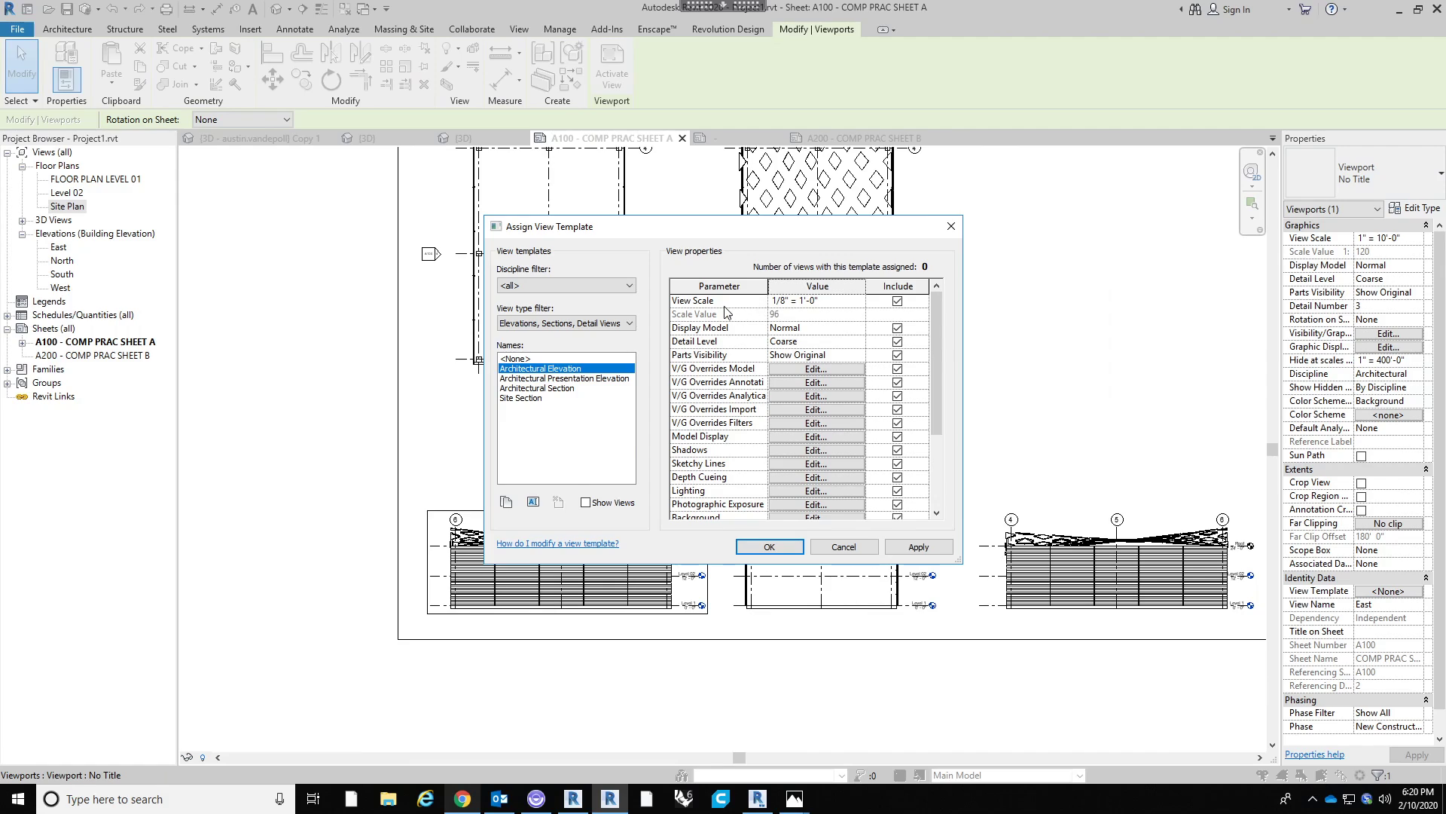
pyautogui.click(859, 304)
pyautogui.click(860, 301)
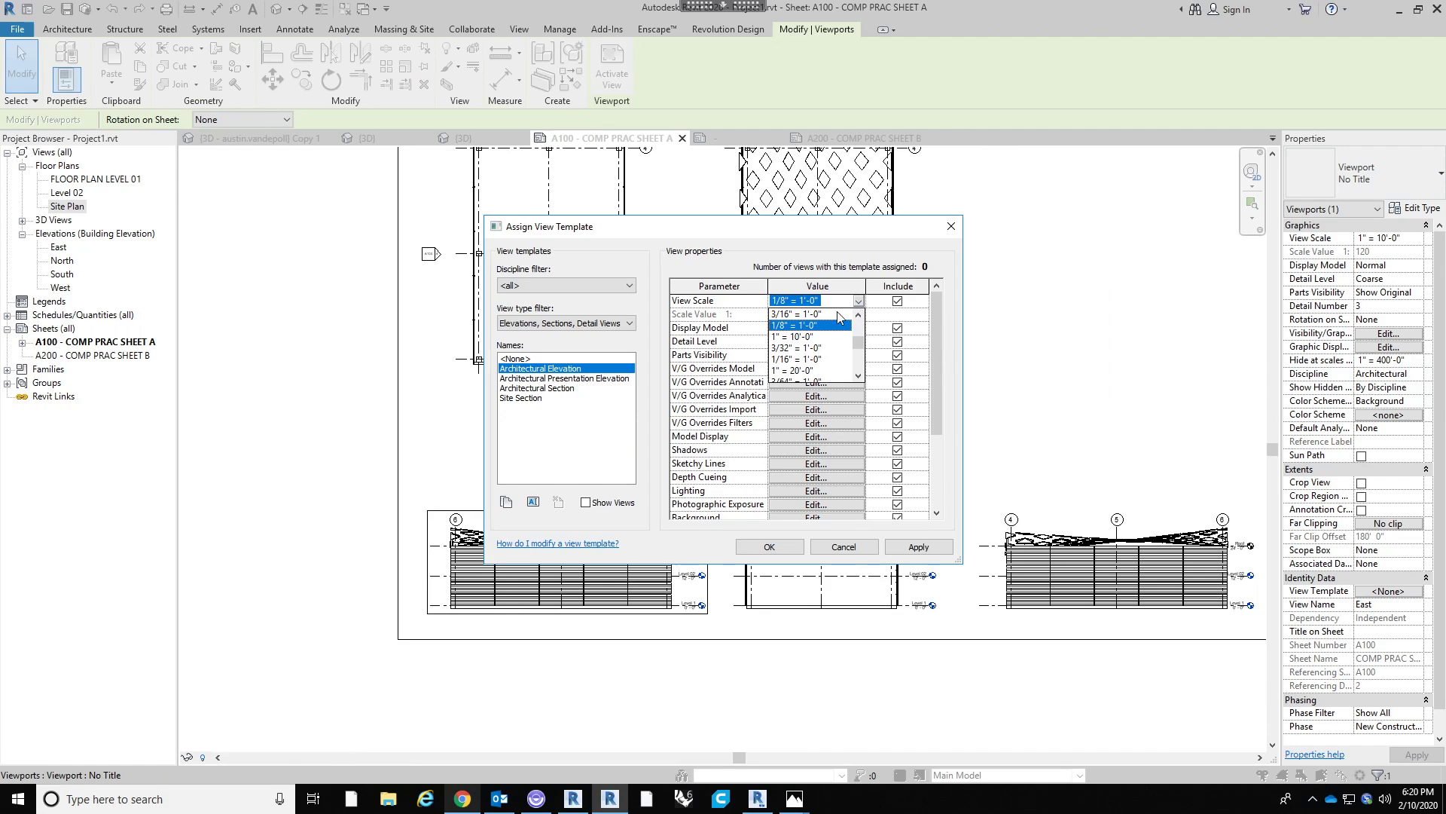
pyautogui.click(800, 340)
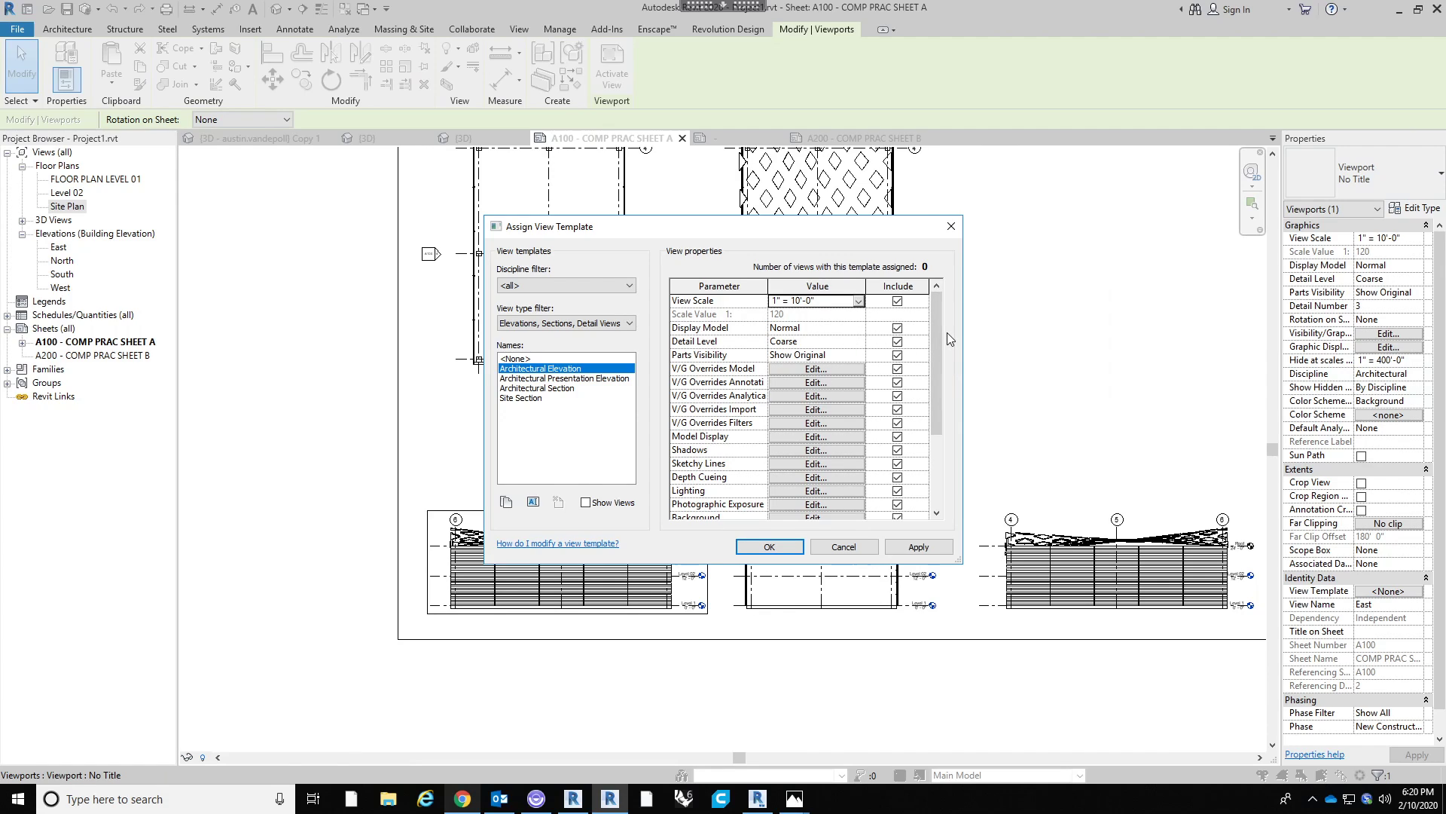
# Review the model display styles in the Architectural Elevation template, keeping Hidden Line.
pyautogui.scroll(-3, 829, 376)
pyautogui.click(784, 328)
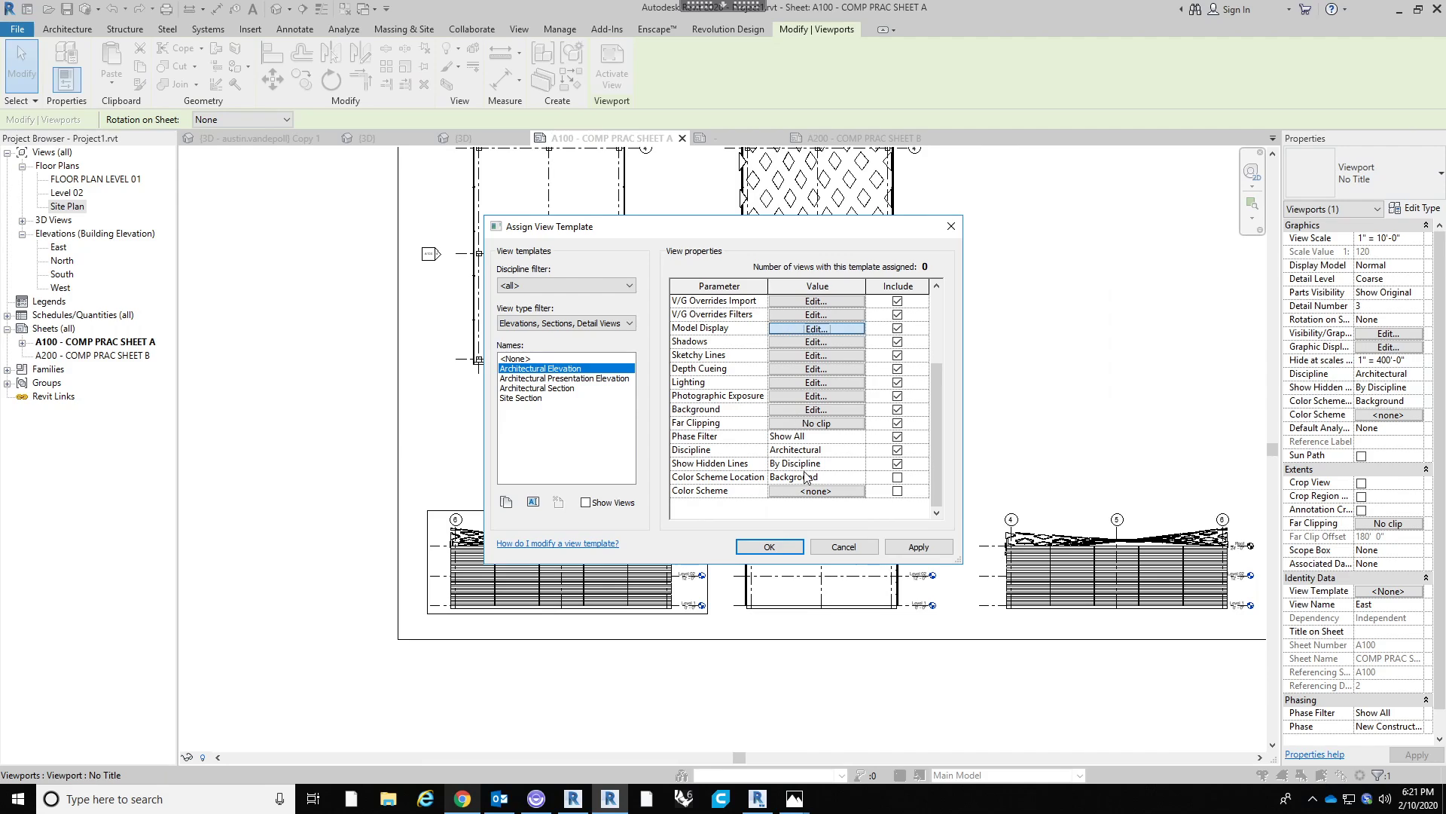
pyautogui.moveTo(716, 226); pyautogui.dragTo(1098, 227)
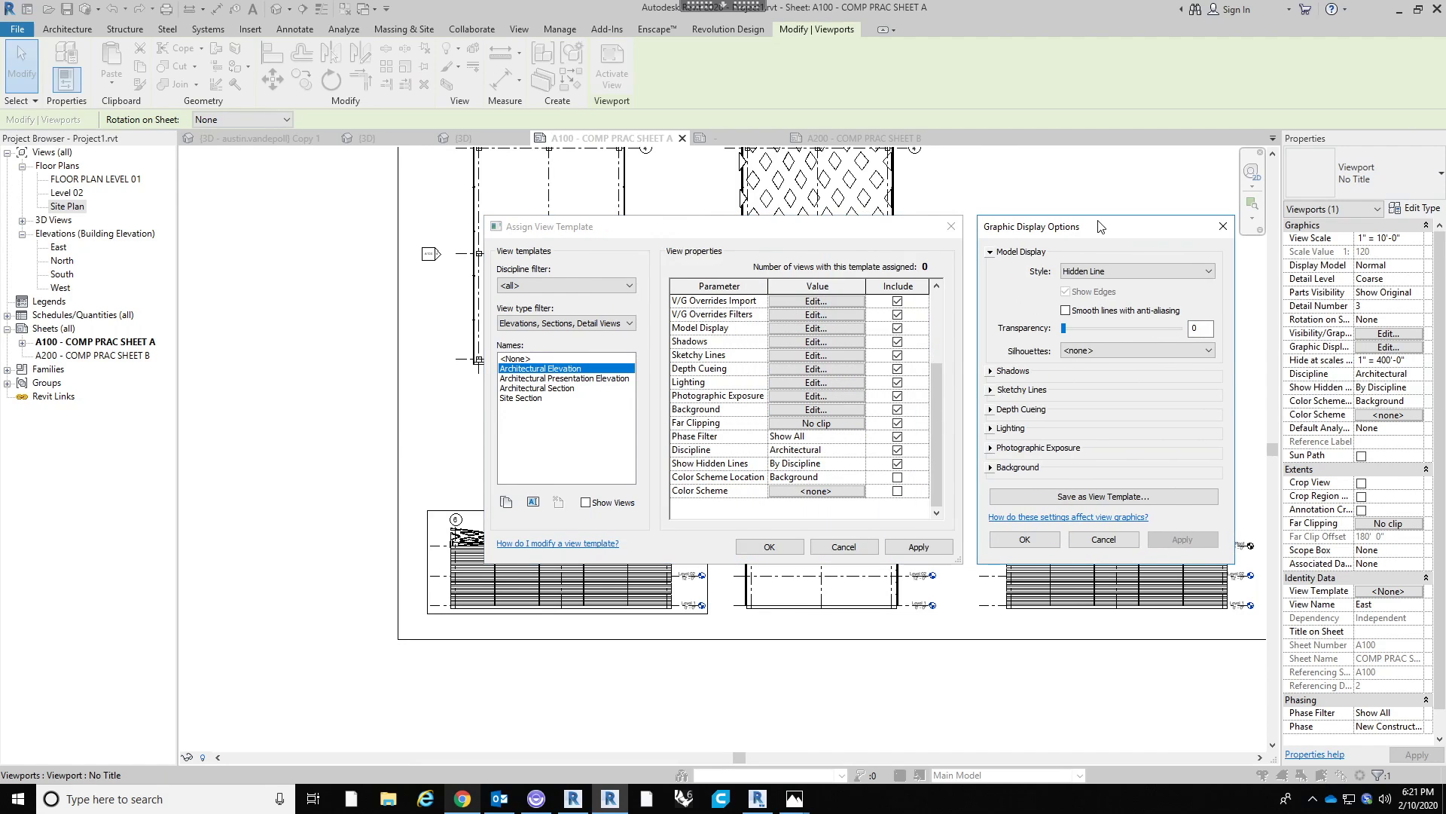
pyautogui.click(1109, 272)
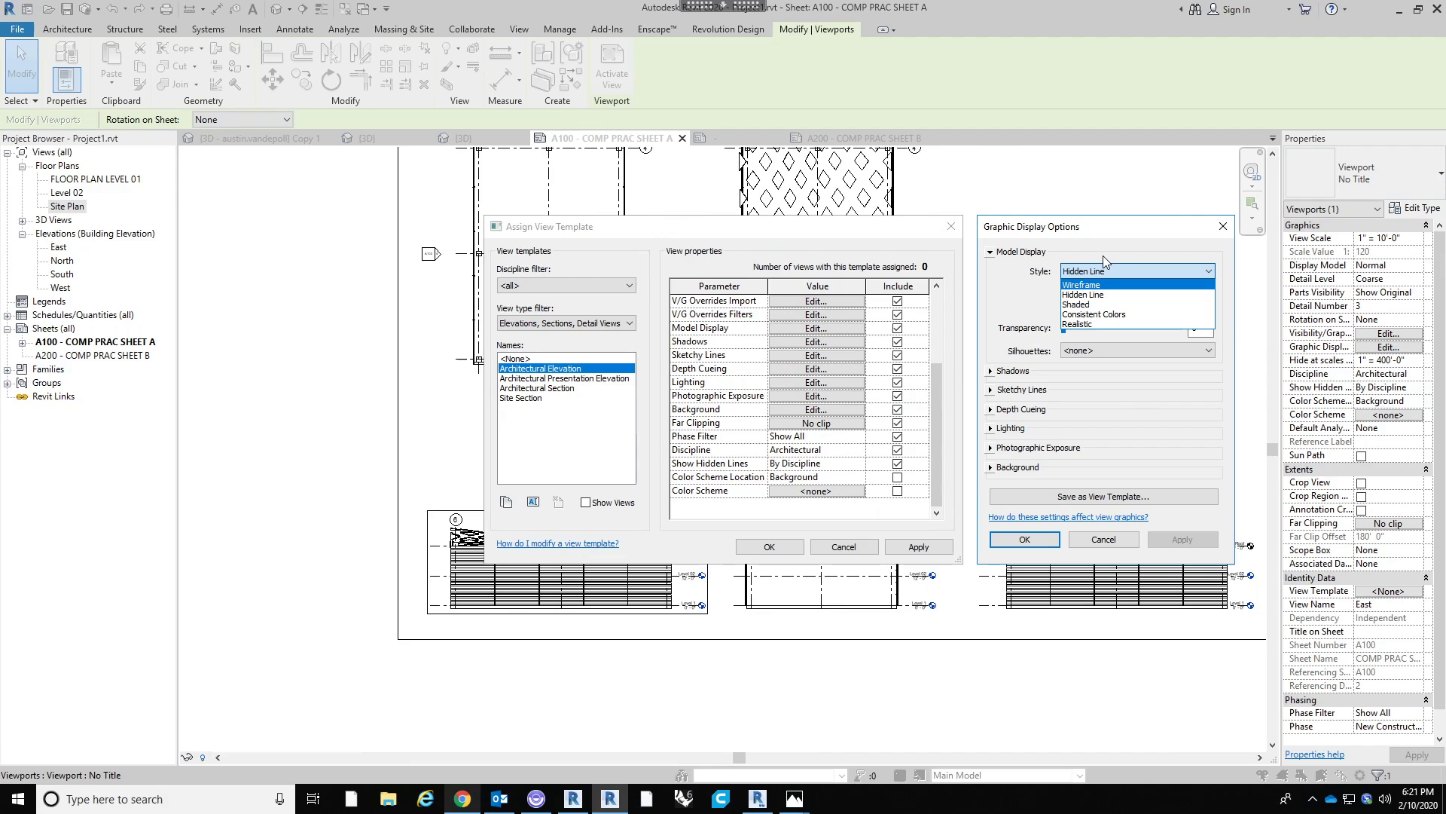
pyautogui.click(1104, 264)
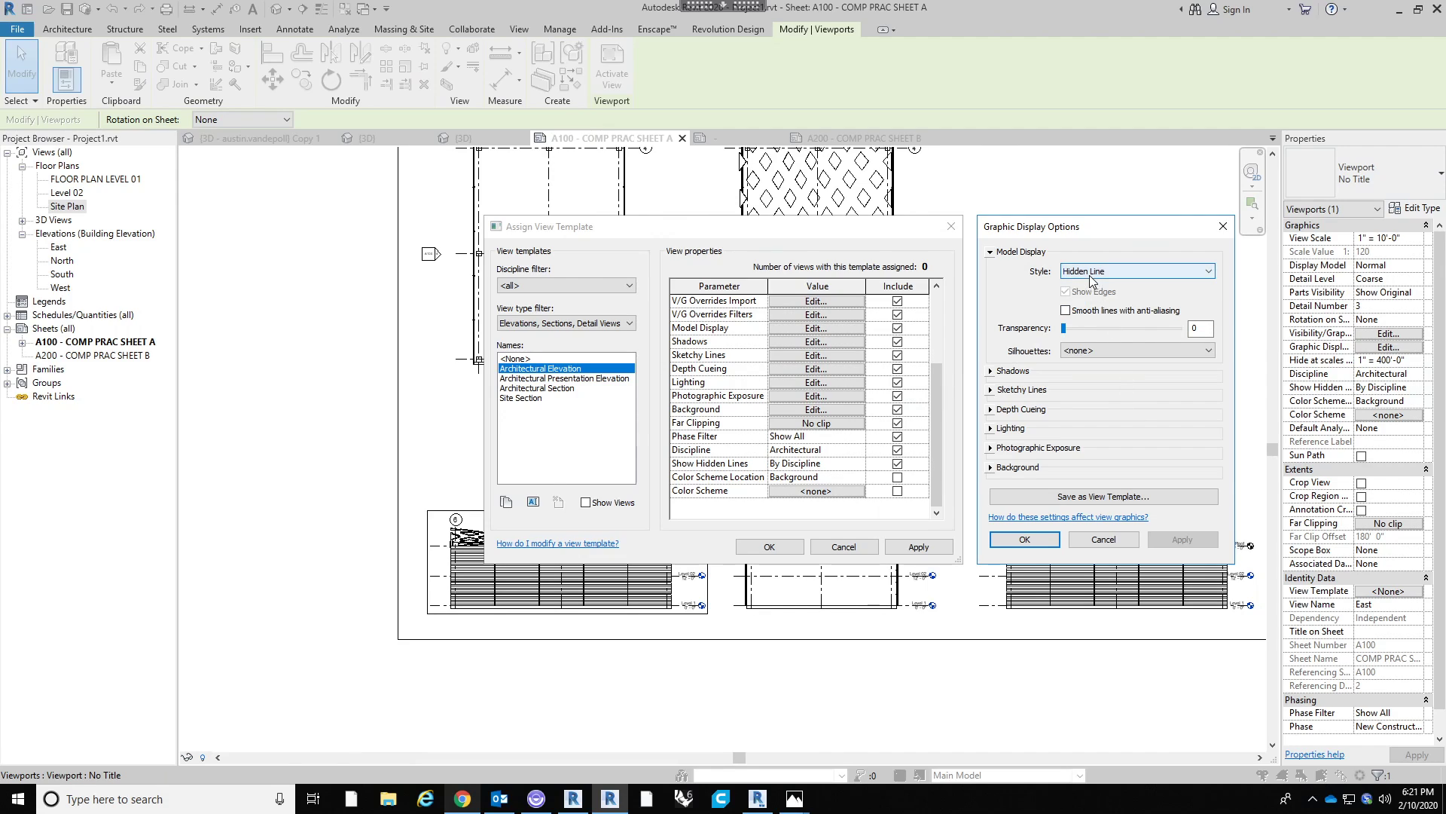
pyautogui.click(1025, 539)
# Apply the Architectural Elevation template to the East elevation with its detail level set to Fine.
pyautogui.moveTo(785, 234); pyautogui.dragTo(915, 186)
pyautogui.scroll(1, 934, 339)
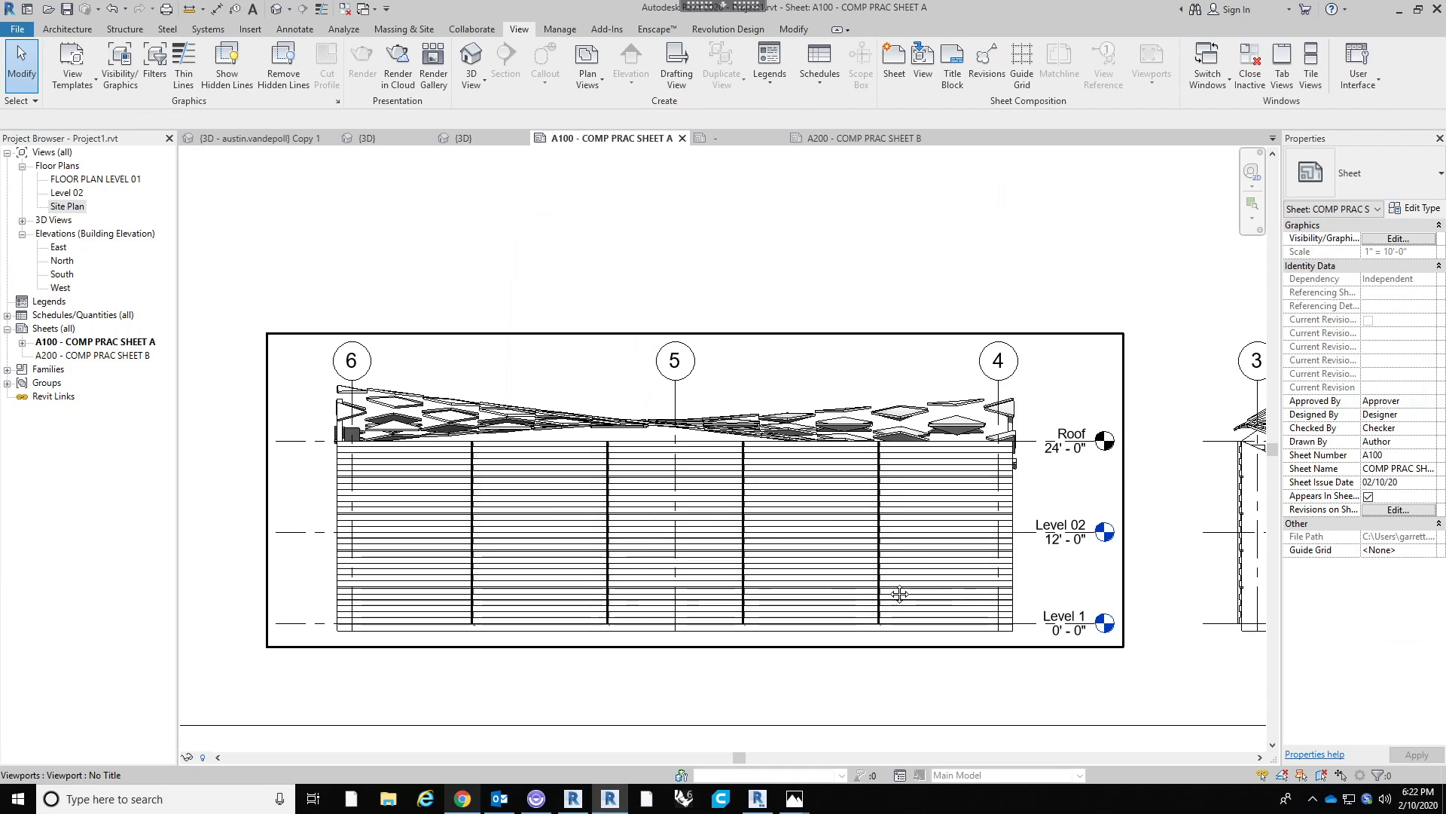
pyautogui.scroll(2, 801, 591)
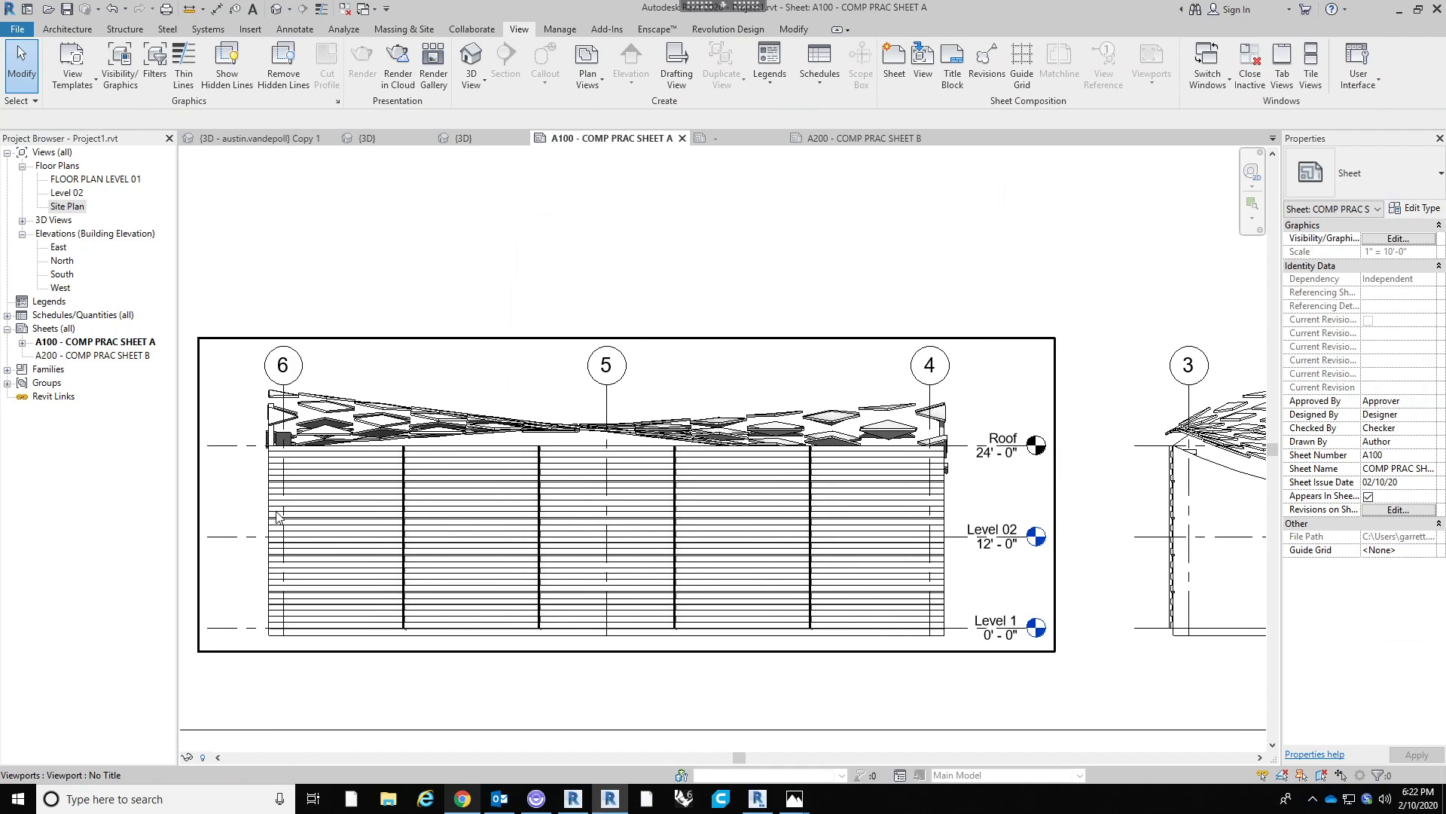
pyautogui.scroll(3, 279, 517)
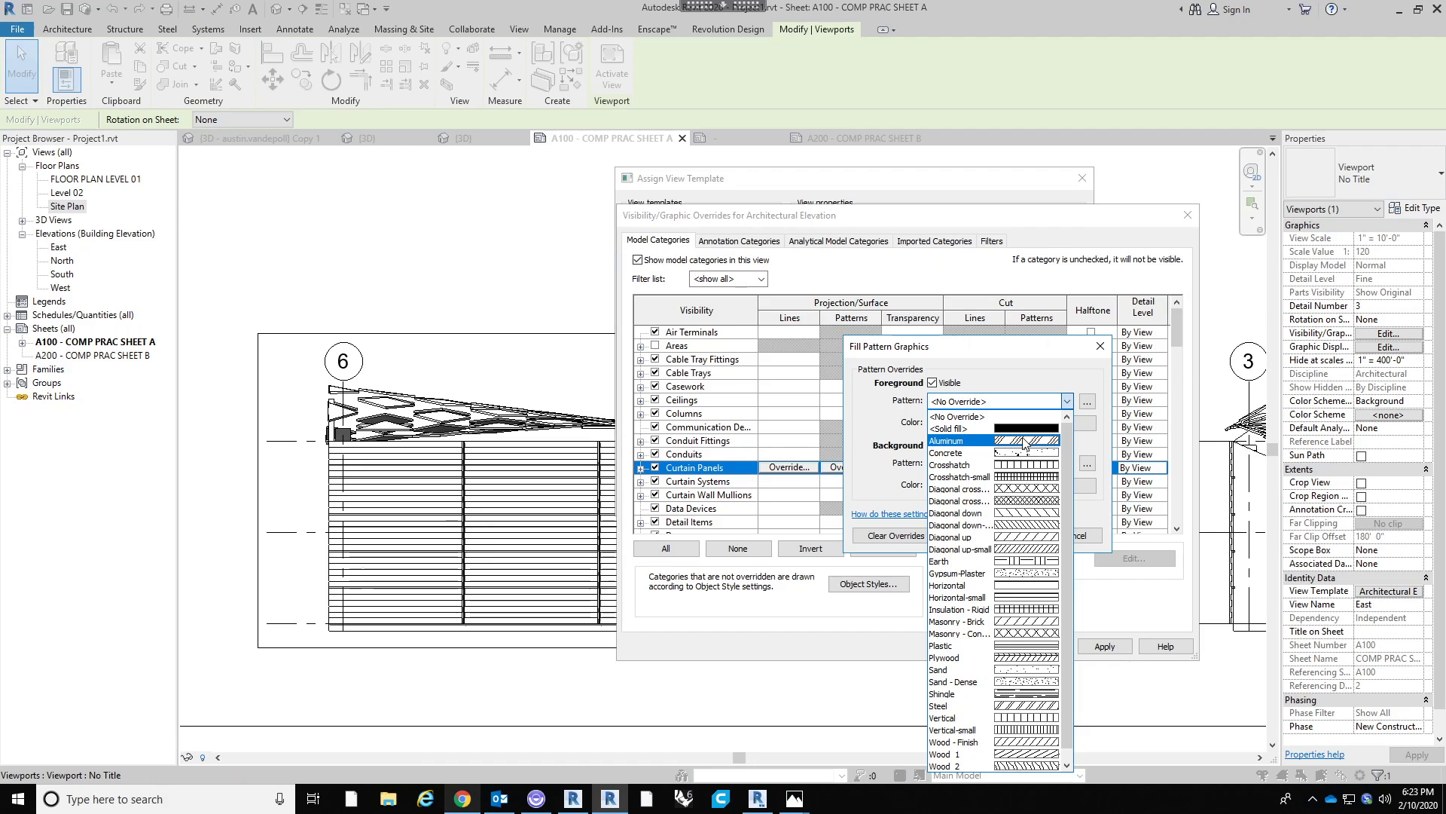
# Override the template's Curtain Panels with a surface fill pattern and Dash 3/32" projection lines in RGB 128-000-000, weight 1.
pyautogui.click(978, 495)
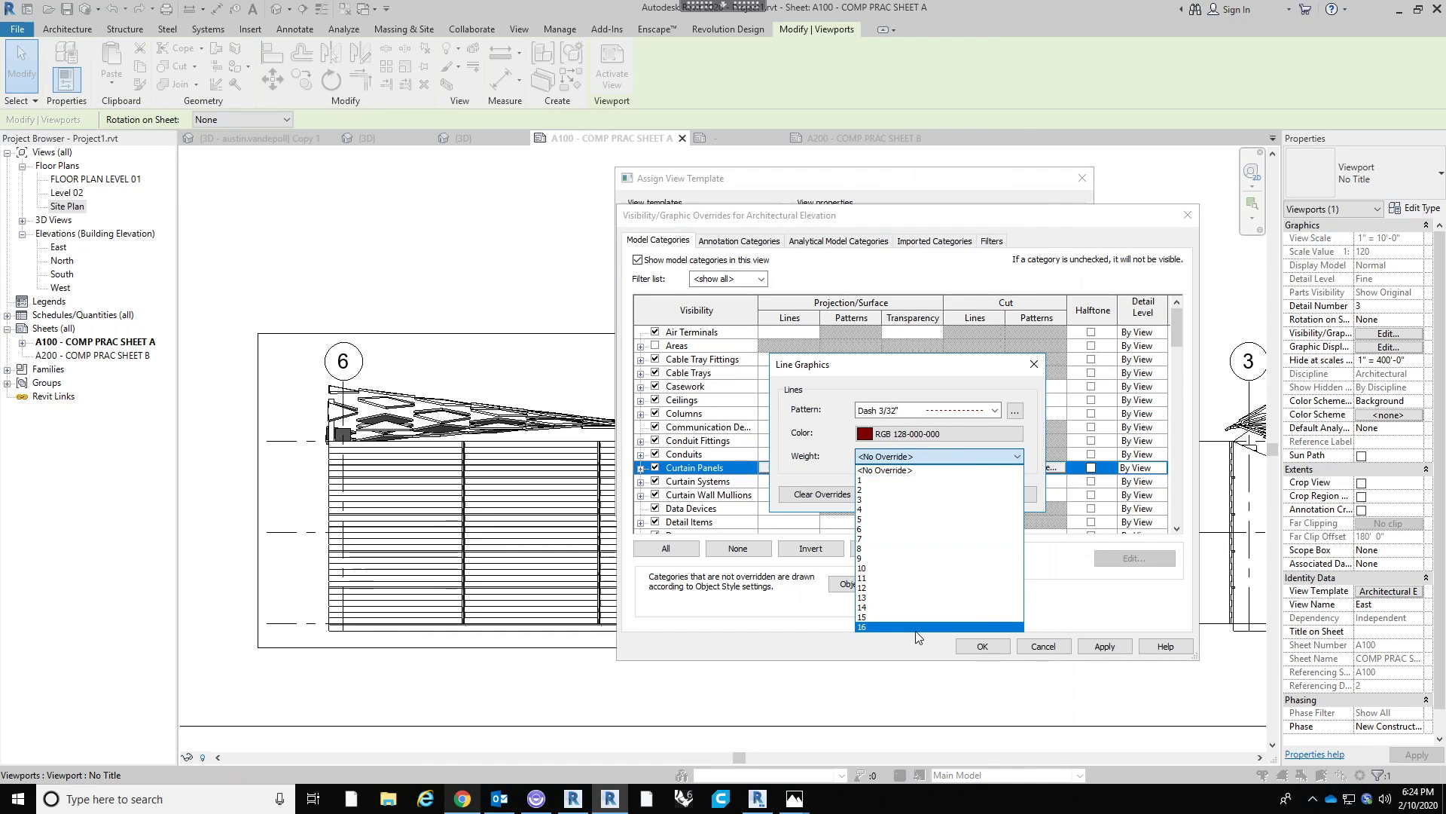
pyautogui.click(869, 483)
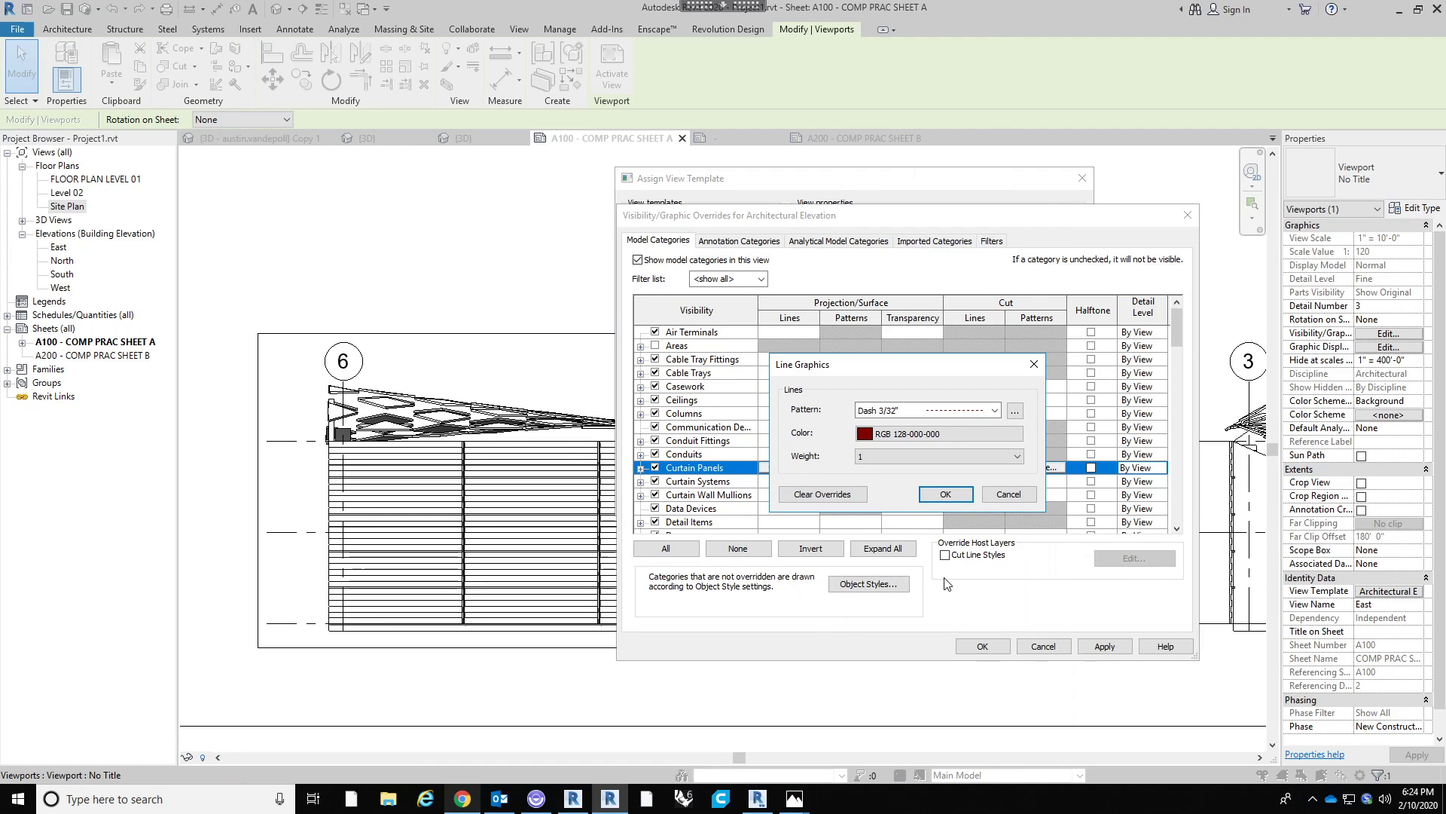
pyautogui.click(947, 494)
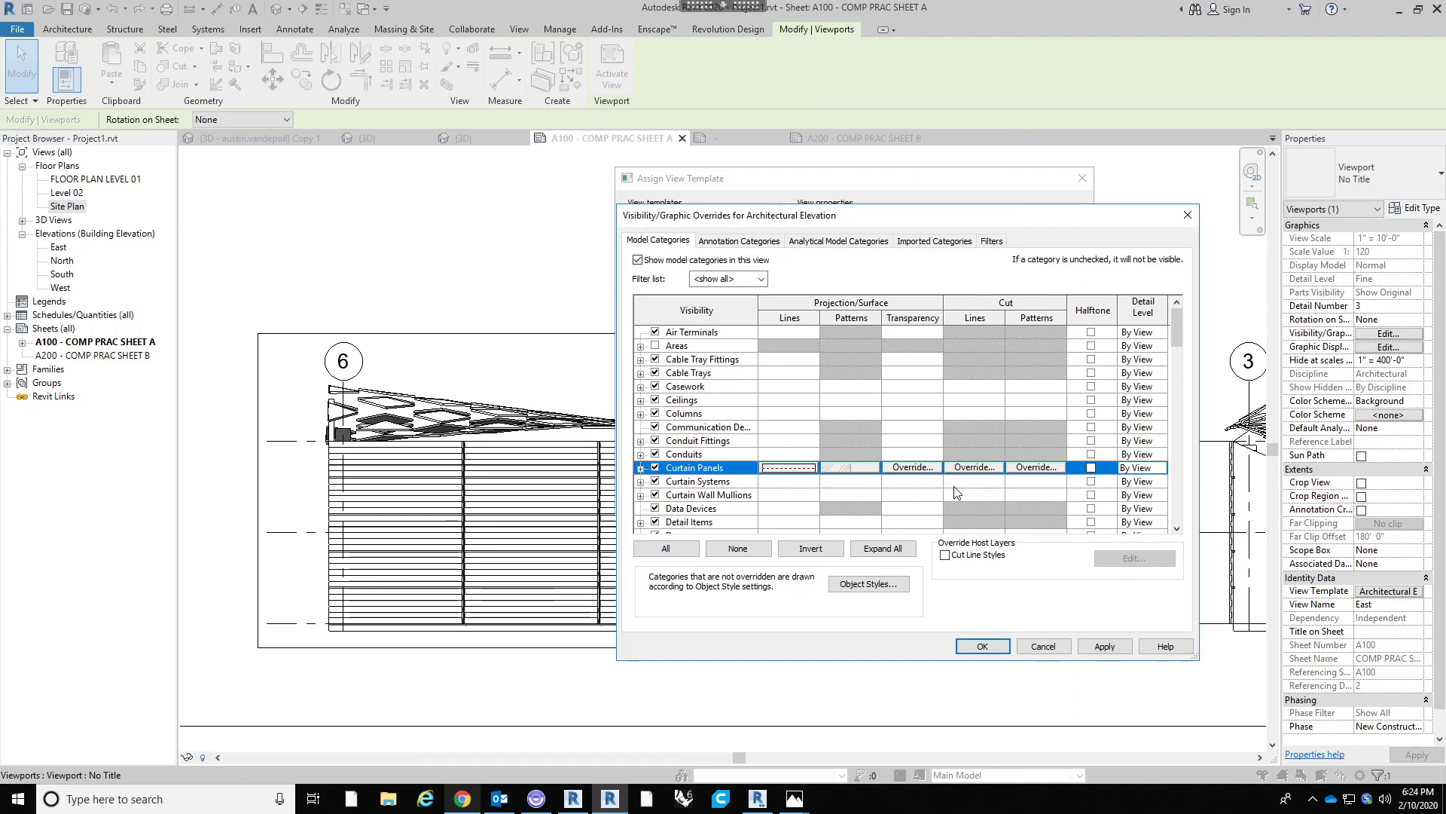
pyautogui.click(1058, 494)
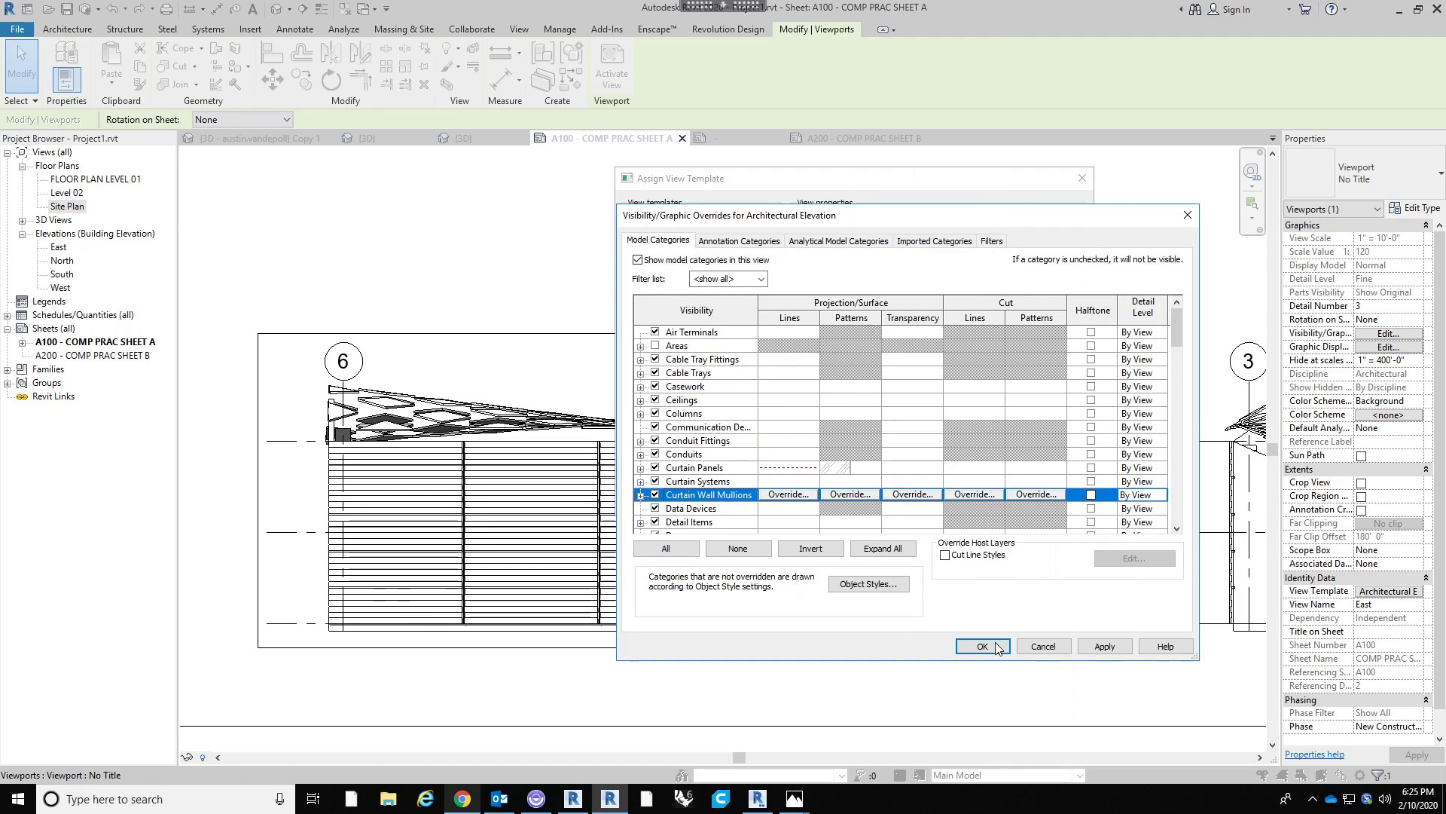
pyautogui.click(983, 614)
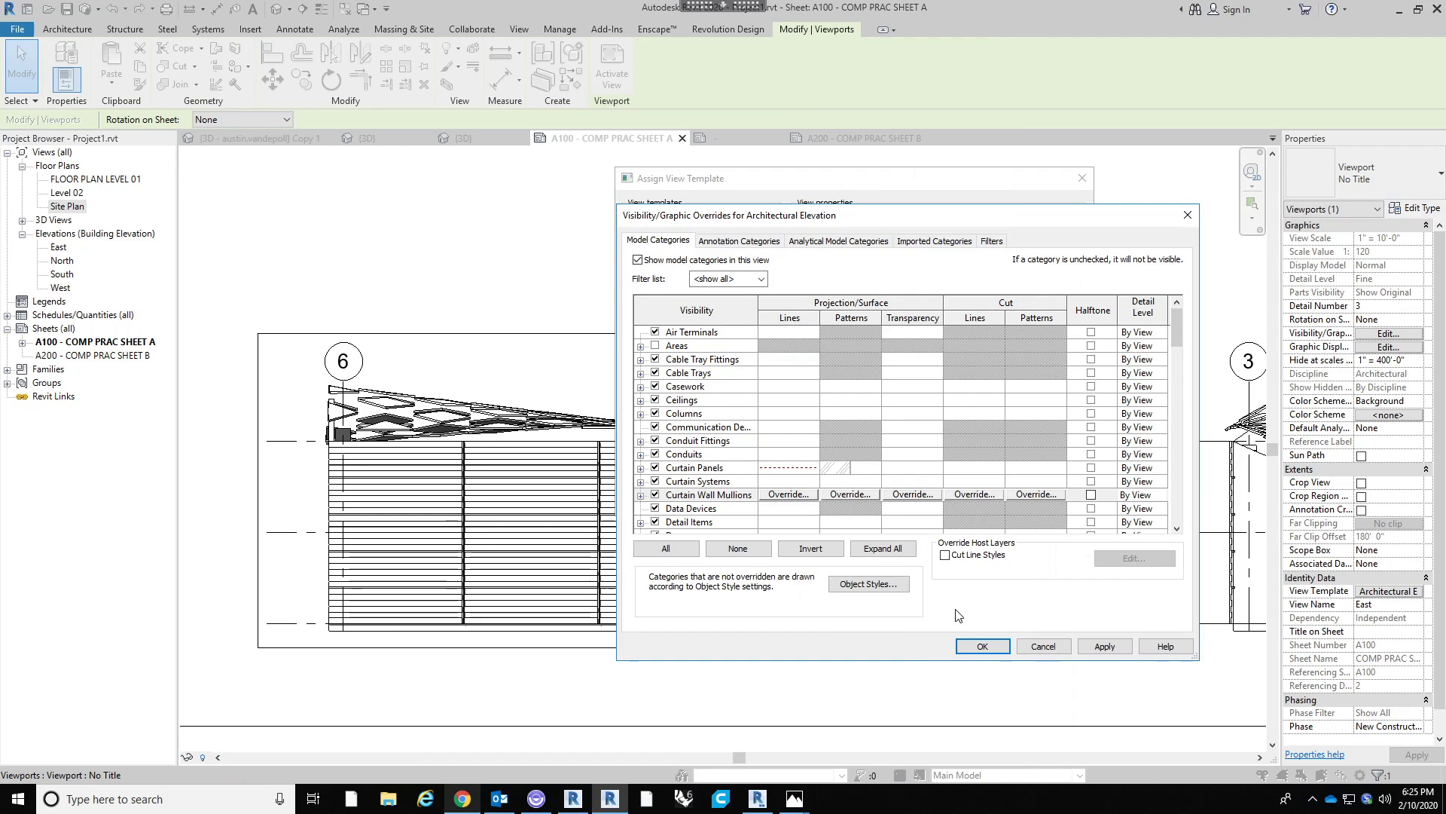
pyautogui.click(969, 642)
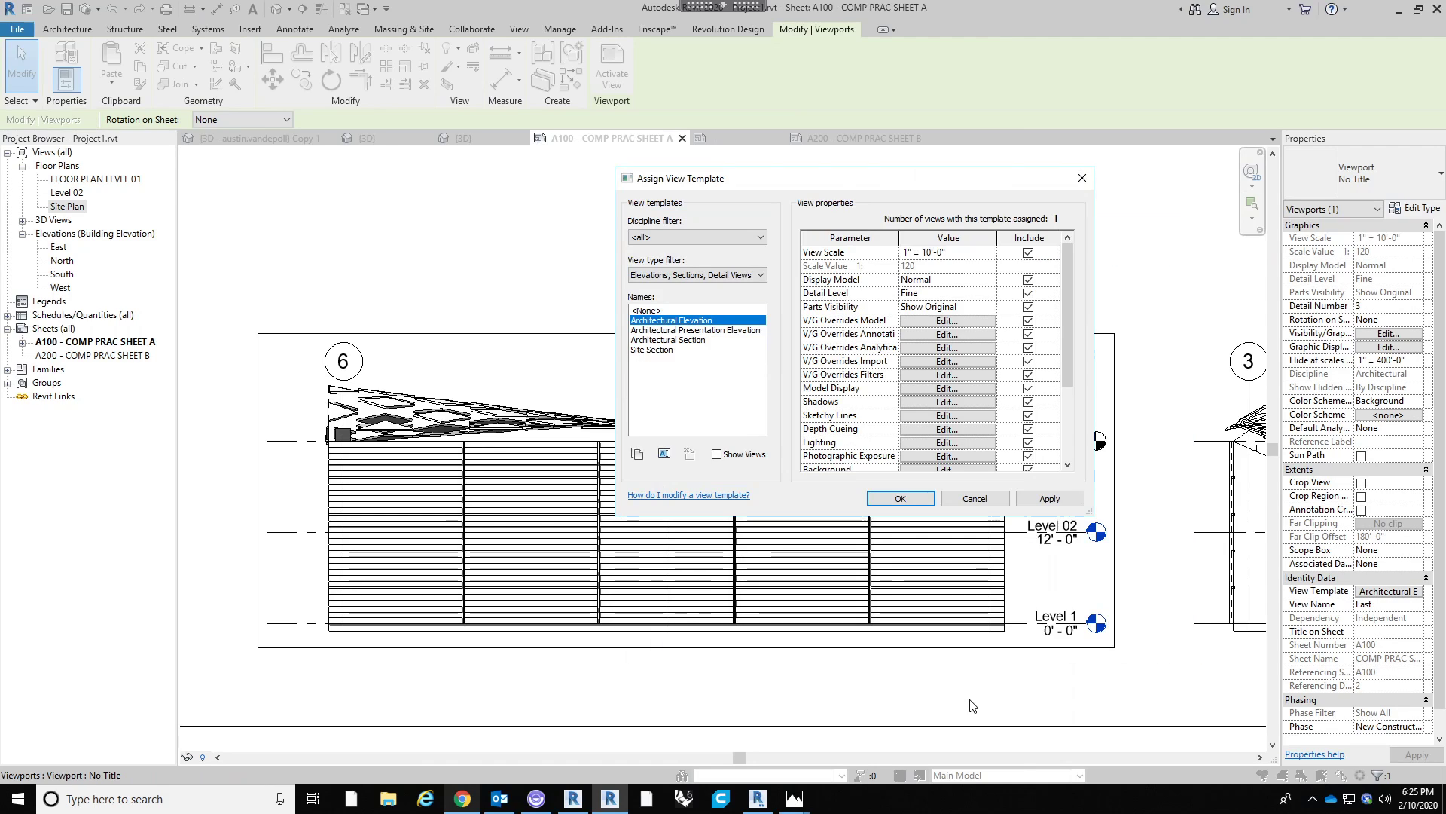
# Set the Curtain Panels' projection line pattern to Solid in the Architectural Elevation template's model overrides.
pyautogui.click(947, 320)
pyautogui.click(815, 470)
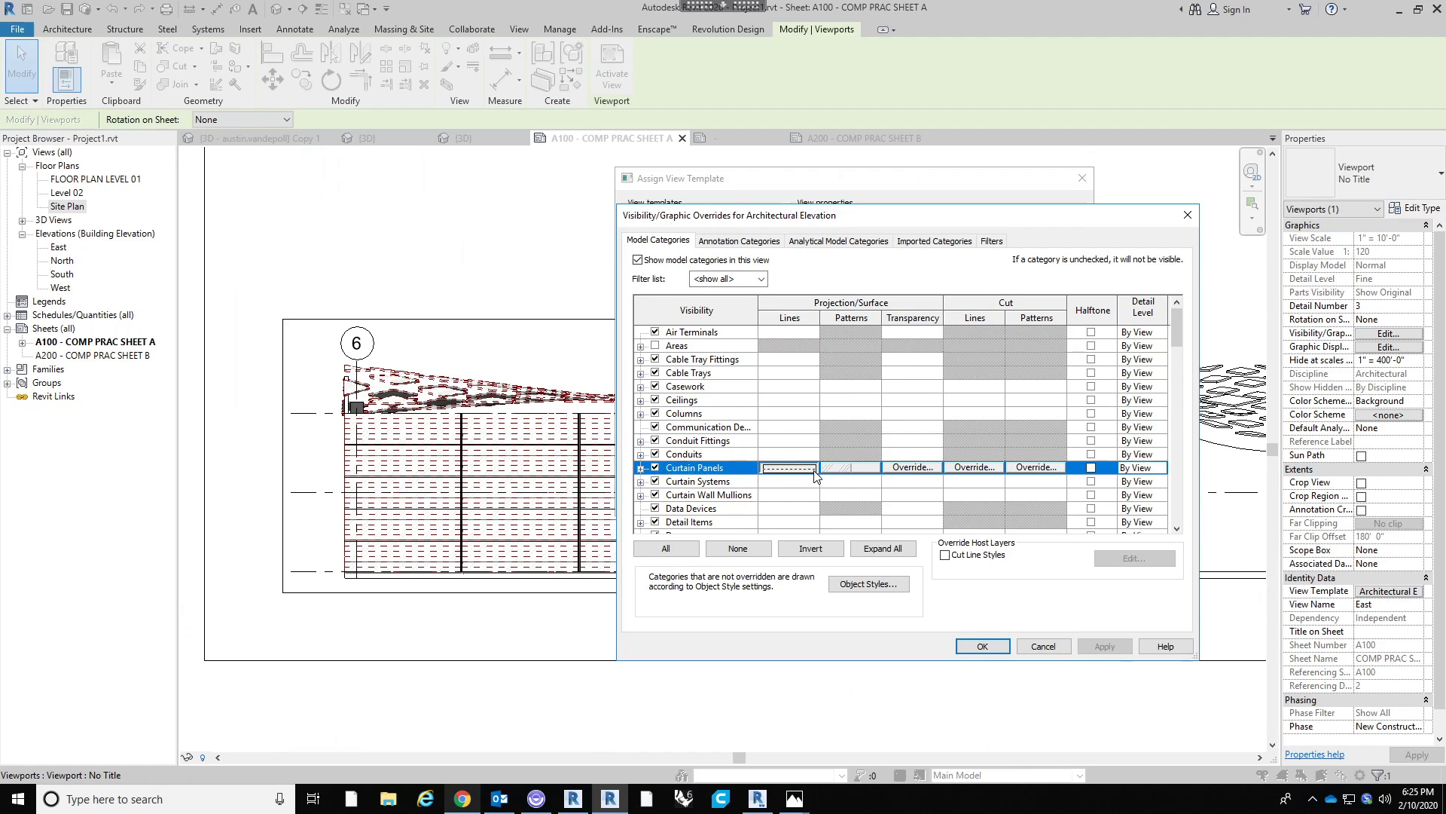
pyautogui.click(814, 470)
pyautogui.click(935, 409)
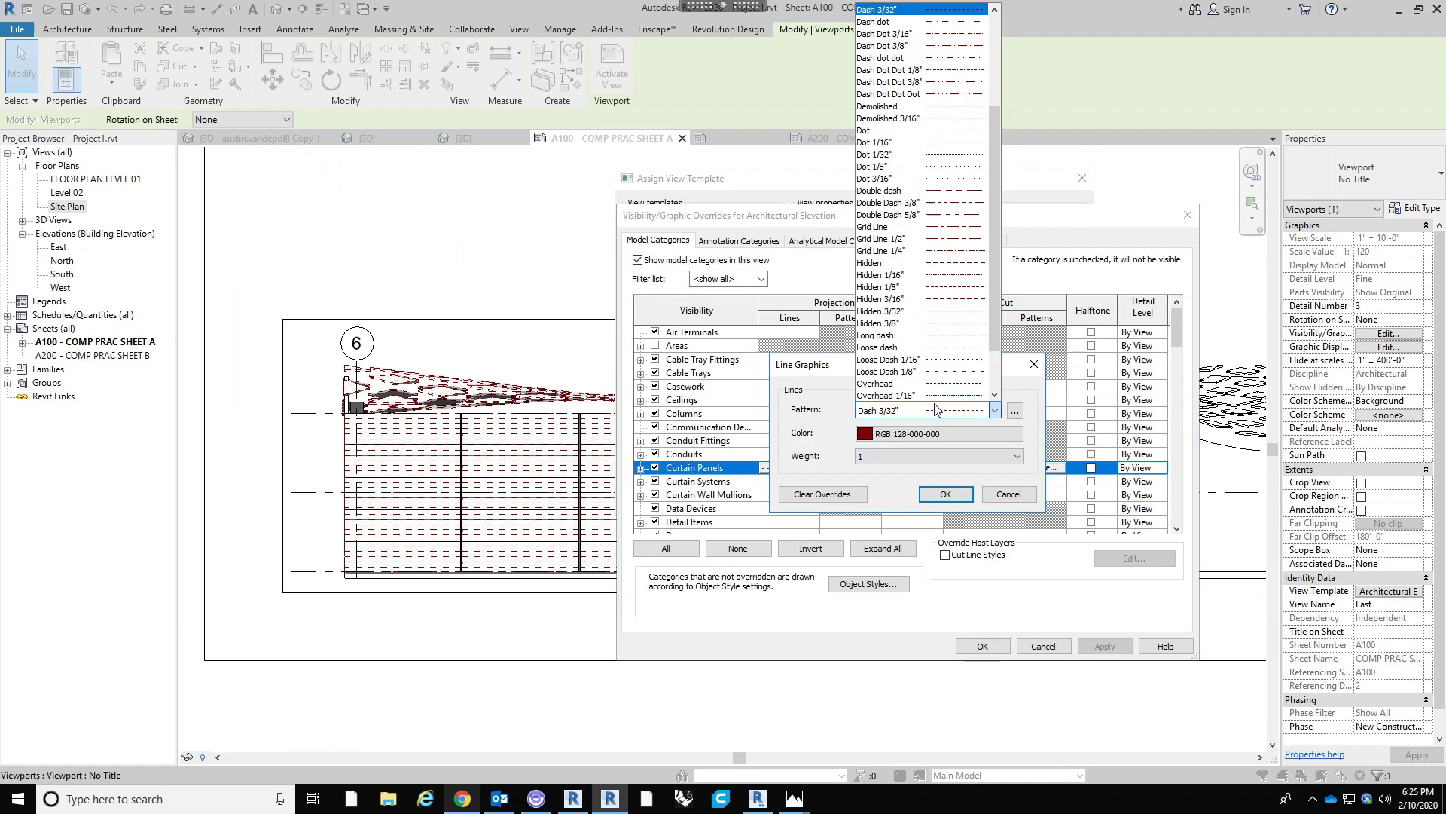
pyautogui.scroll(2, 935, 405)
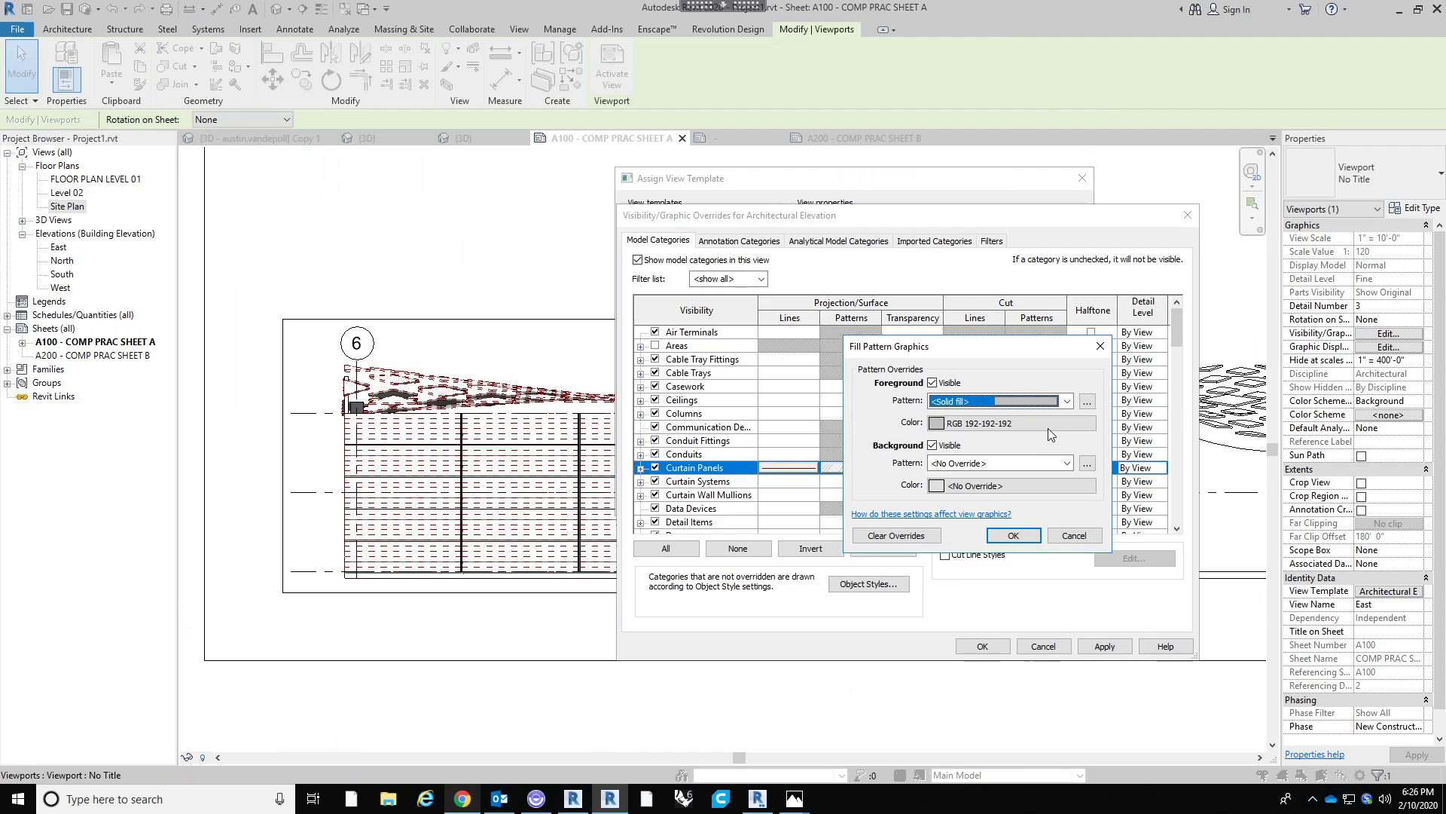
# Lighten the gray foreground color of the Curtain Panels' solid surface fill, apply the template, and inspect the East elevation in its activated viewport.
pyautogui.click(1049, 427)
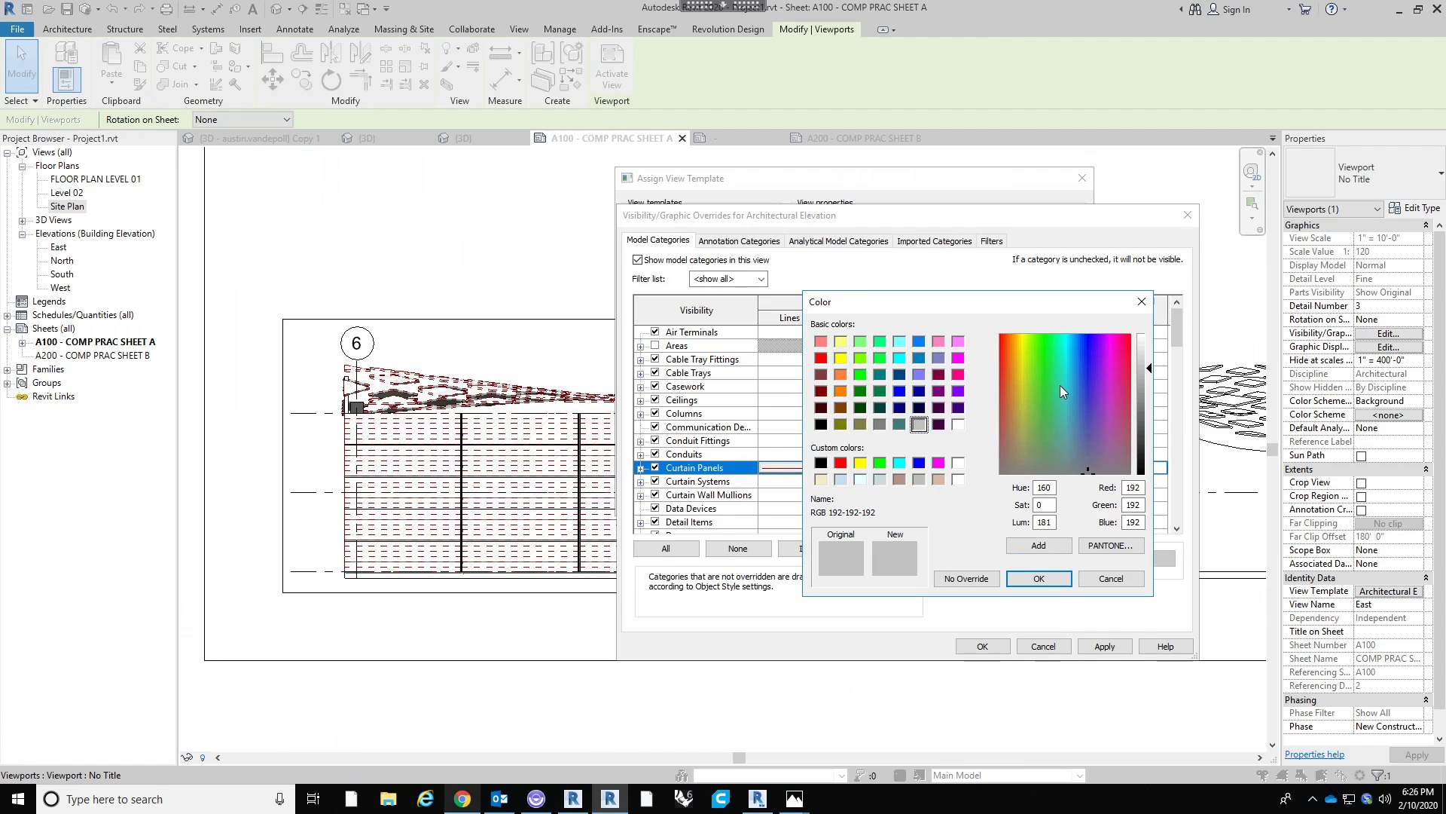
pyautogui.click(1154, 350)
pyautogui.click(1037, 578)
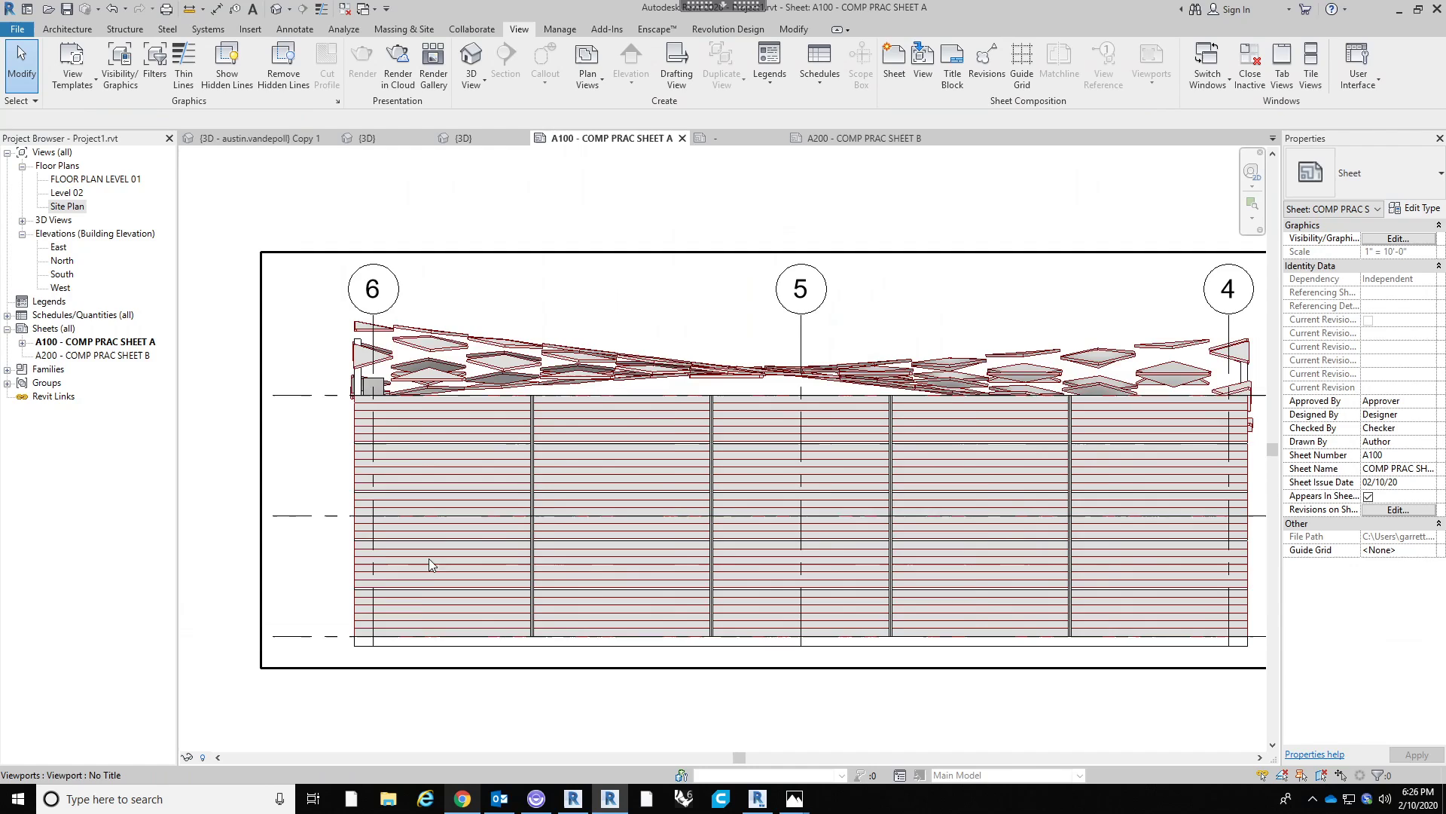
pyautogui.scroll(5, 336, 610)
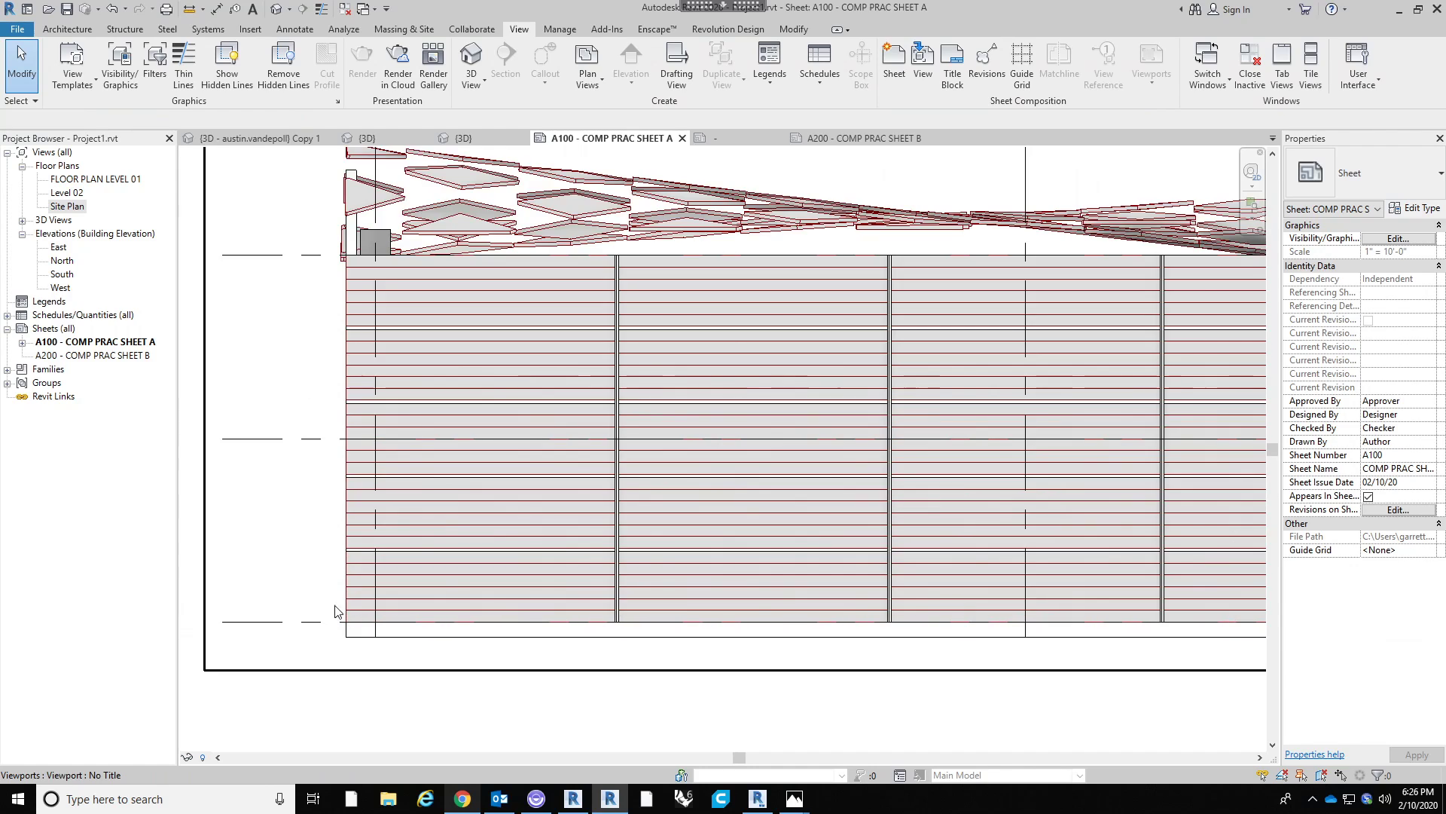
pyautogui.doubleClick(290, 602)
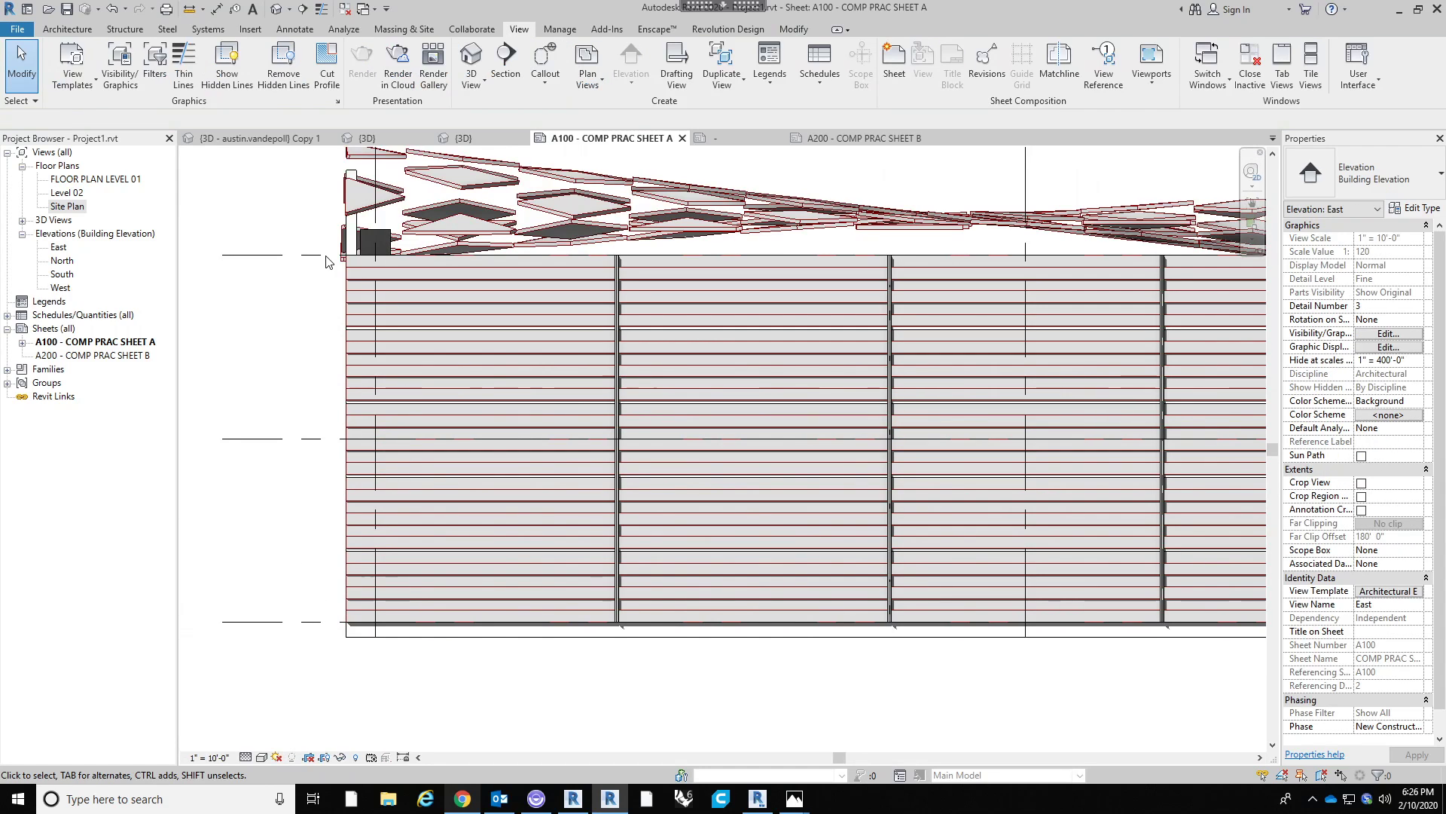
pyautogui.scroll(-6, 462, 477)
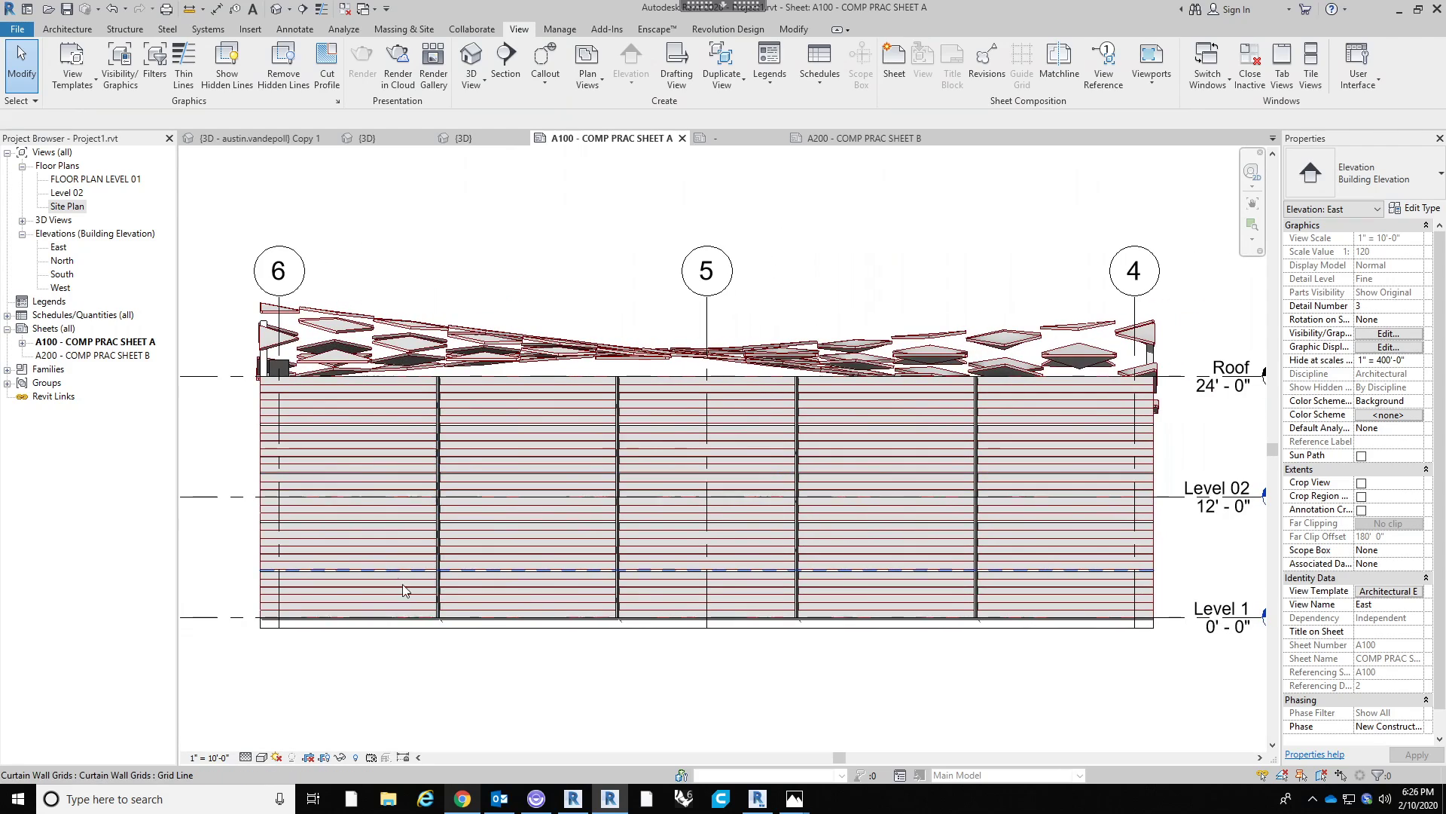
pyautogui.doubleClick(655, 668)
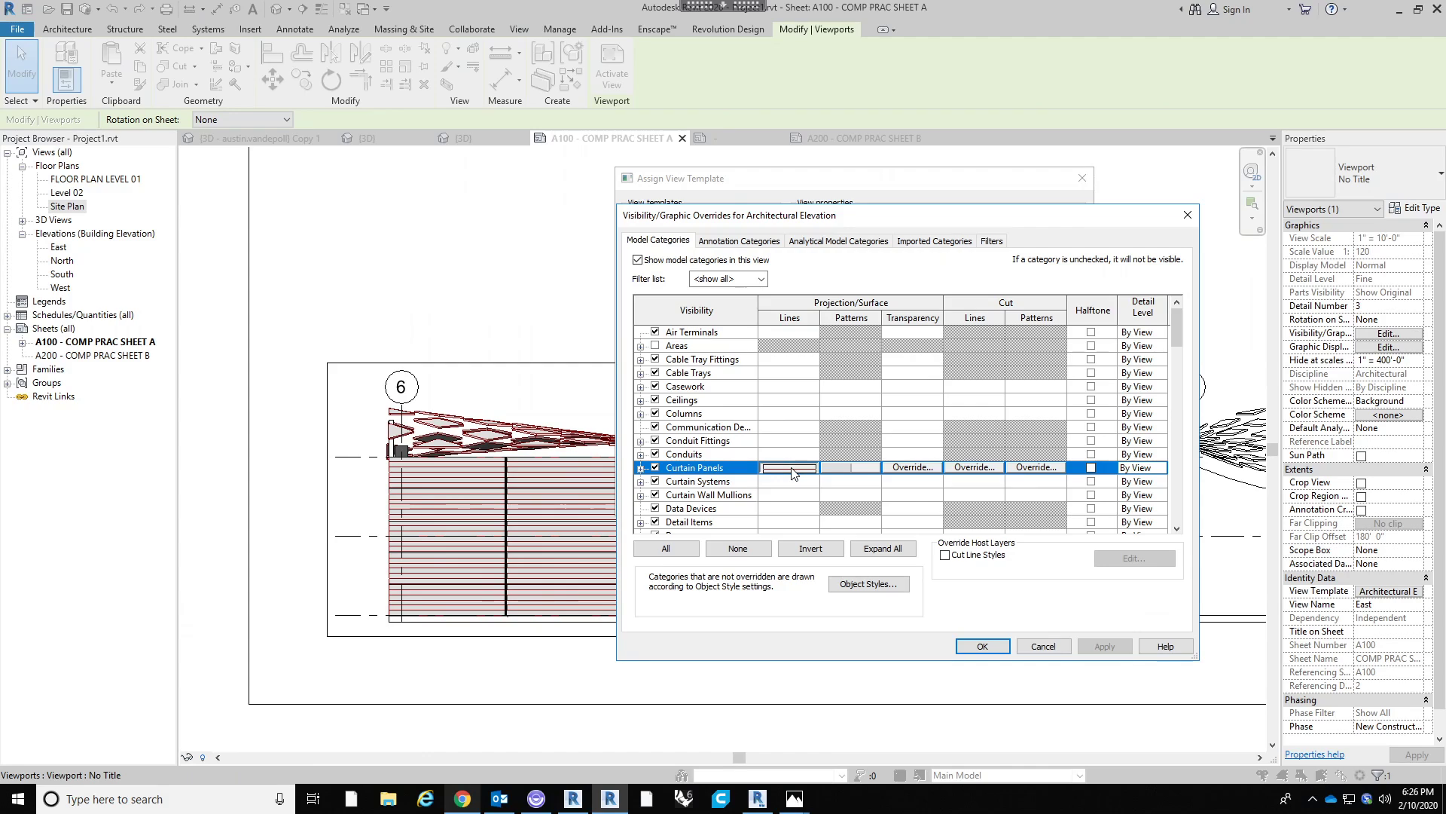
# Set the Curtain Panels' projection line weight to 6 in the Architectural Elevation template and apply it to the East elevation.
pyautogui.click(791, 468)
pyautogui.click(887, 454)
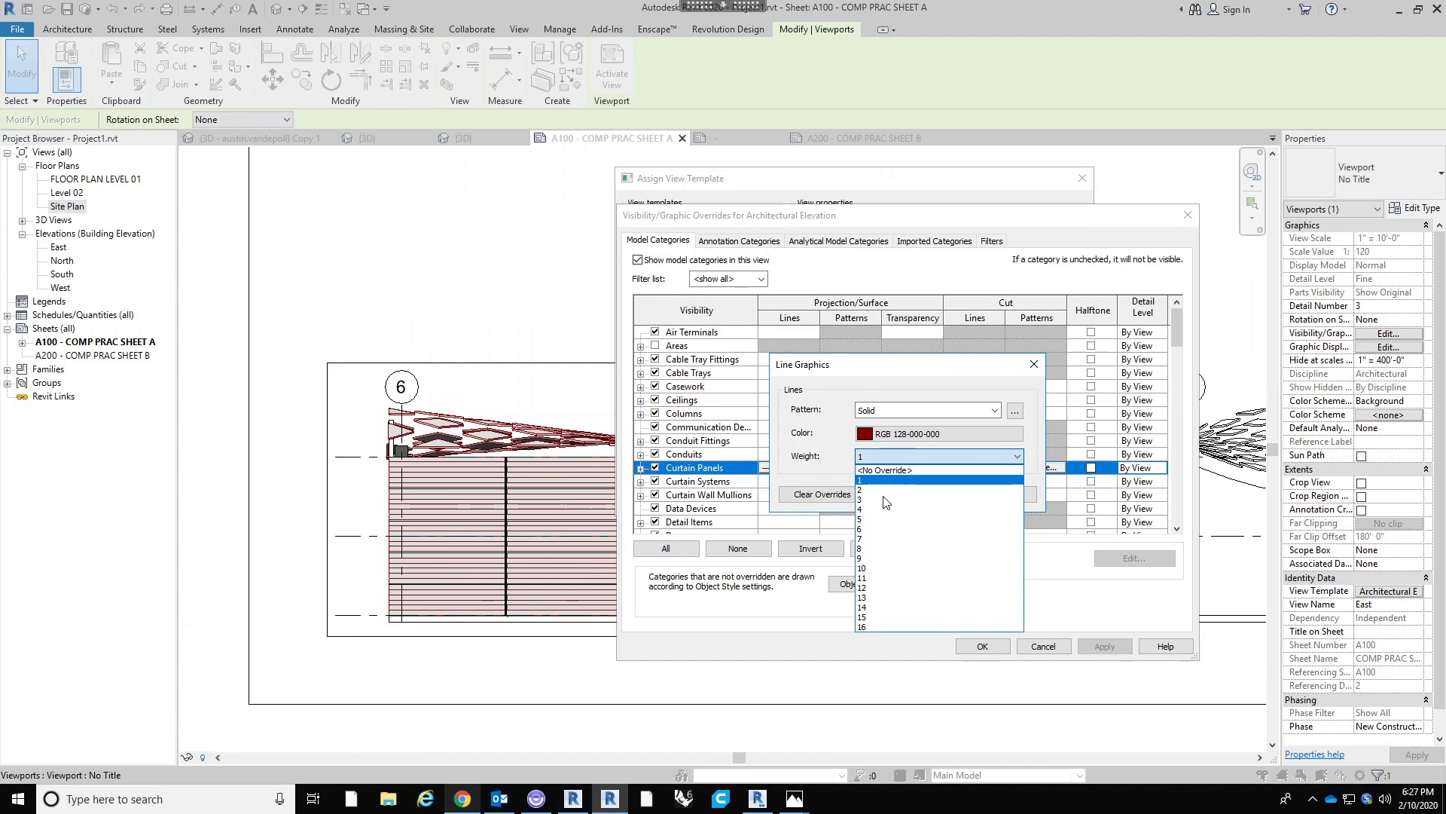
pyautogui.click(885, 529)
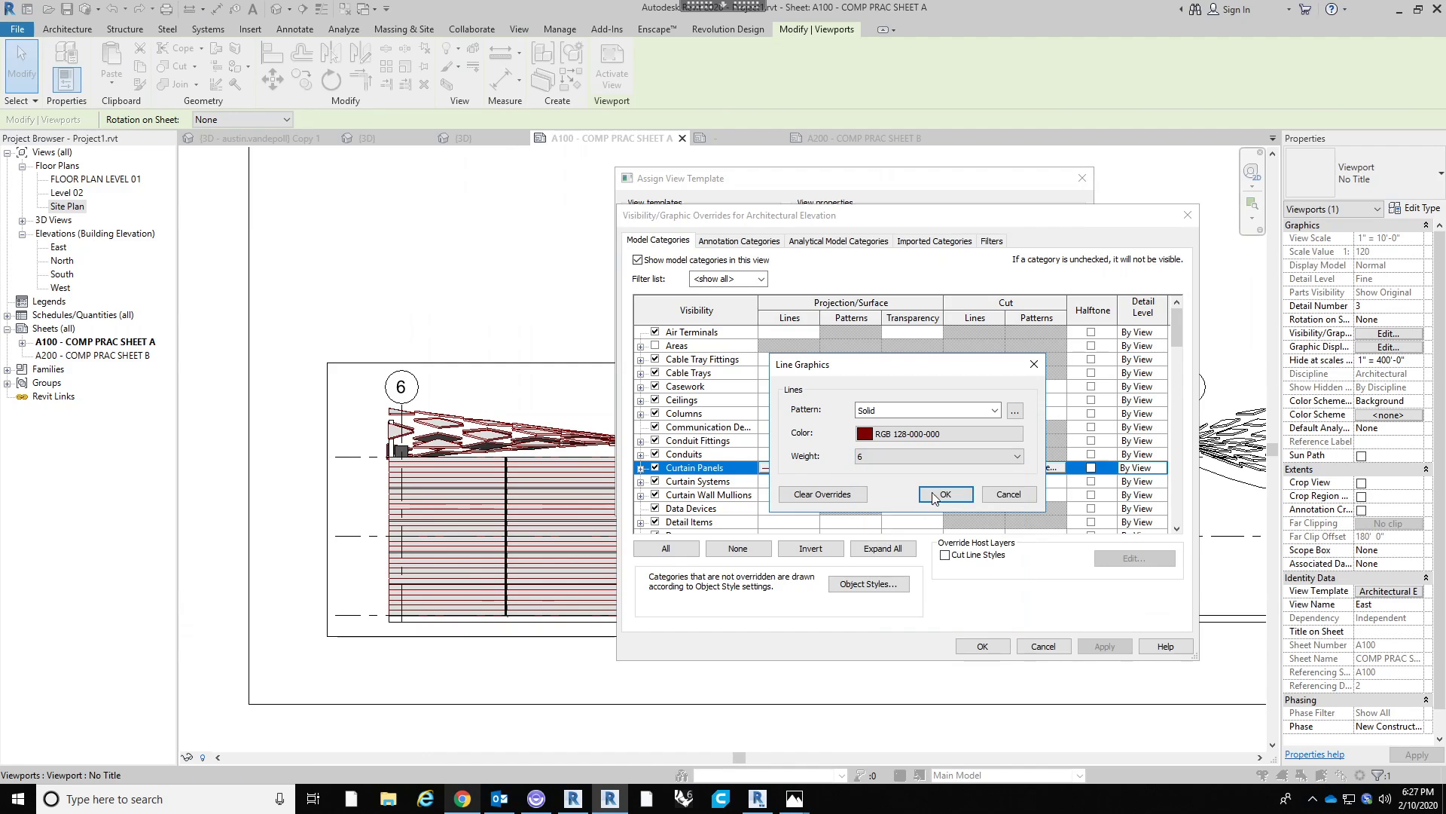
pyautogui.click(941, 497)
pyautogui.click(980, 648)
pyautogui.click(900, 498)
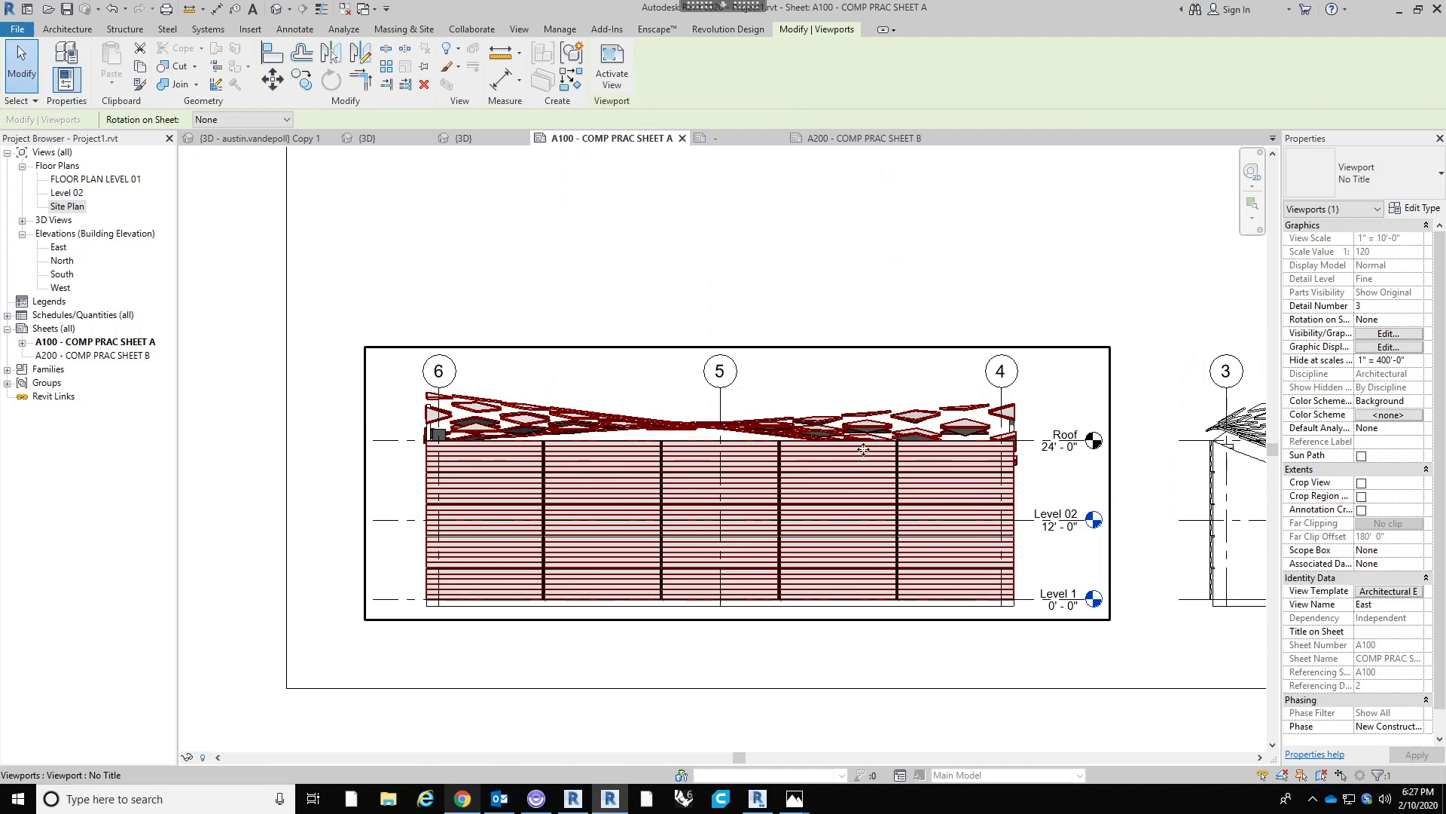
pyautogui.scroll(-3, 670, 582)
pyautogui.press('Escape')
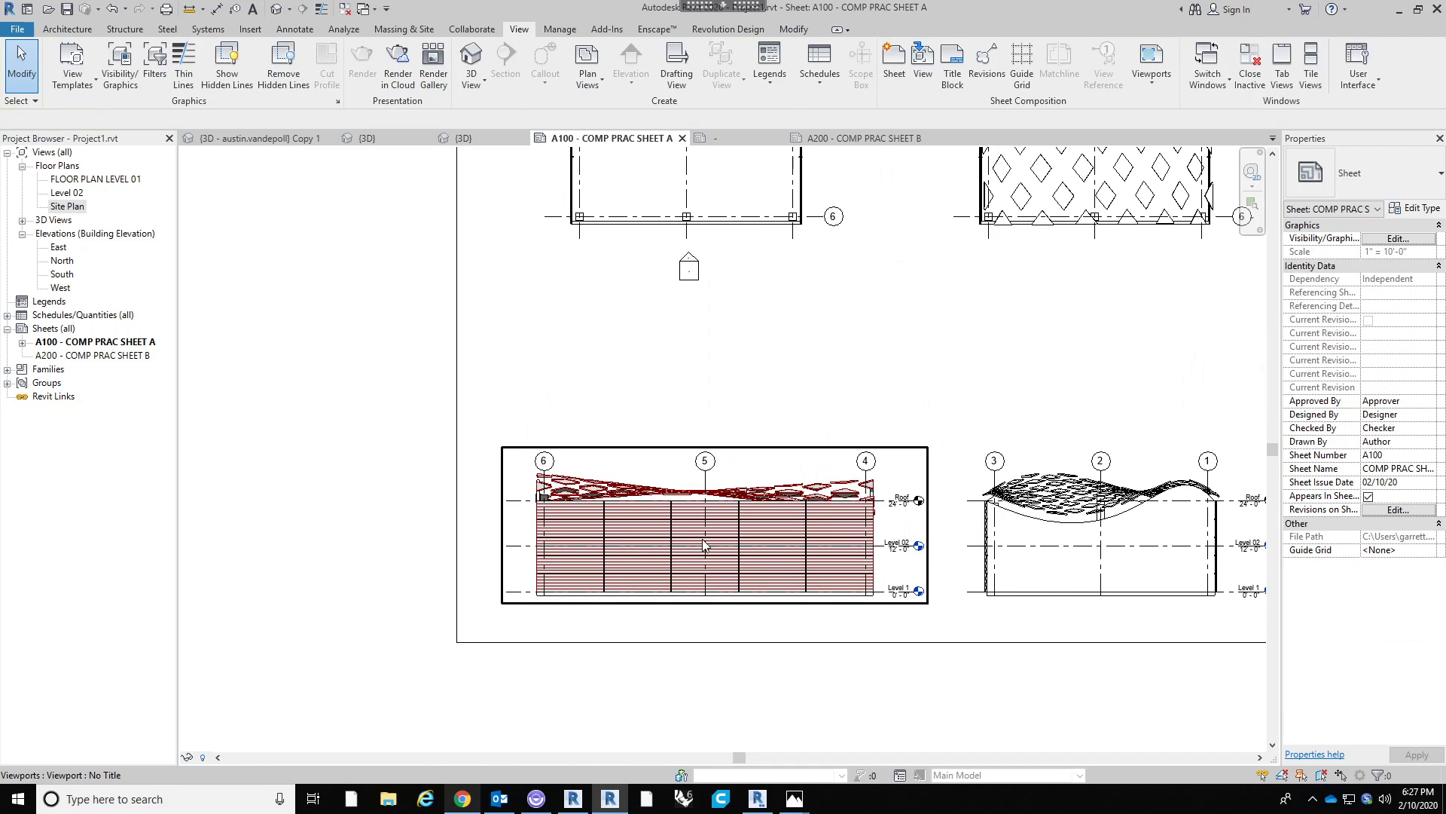
# Reduce the Curtain Panels' projection line weight in the Architectural Elevation template and check the East elevation on the sheet.
pyautogui.scroll(3, 716, 546)
pyautogui.click(728, 541)
pyautogui.click(1388, 592)
pyautogui.click(900, 498)
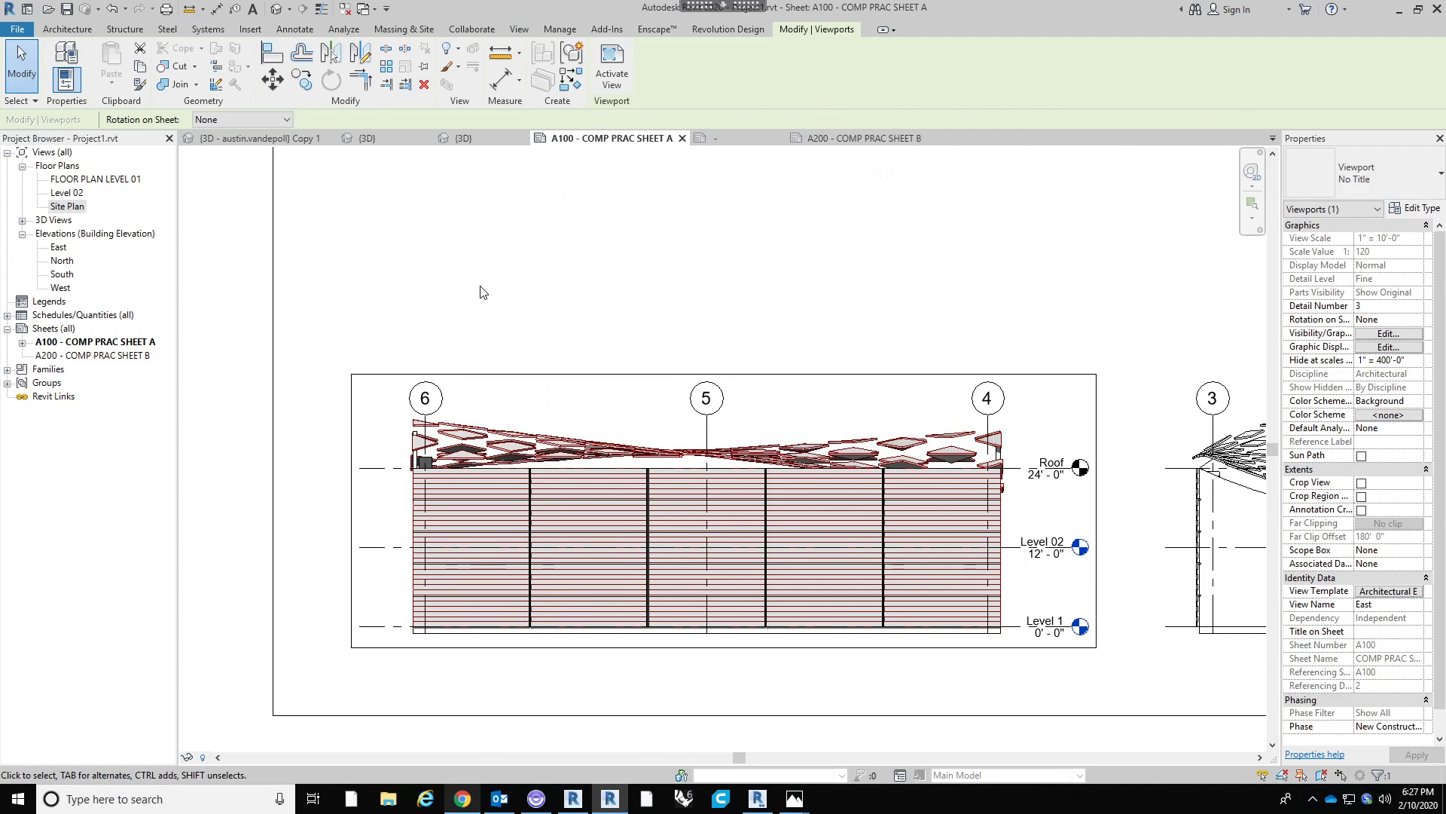
pyautogui.press('Escape')
pyautogui.scroll(3, 489, 467)
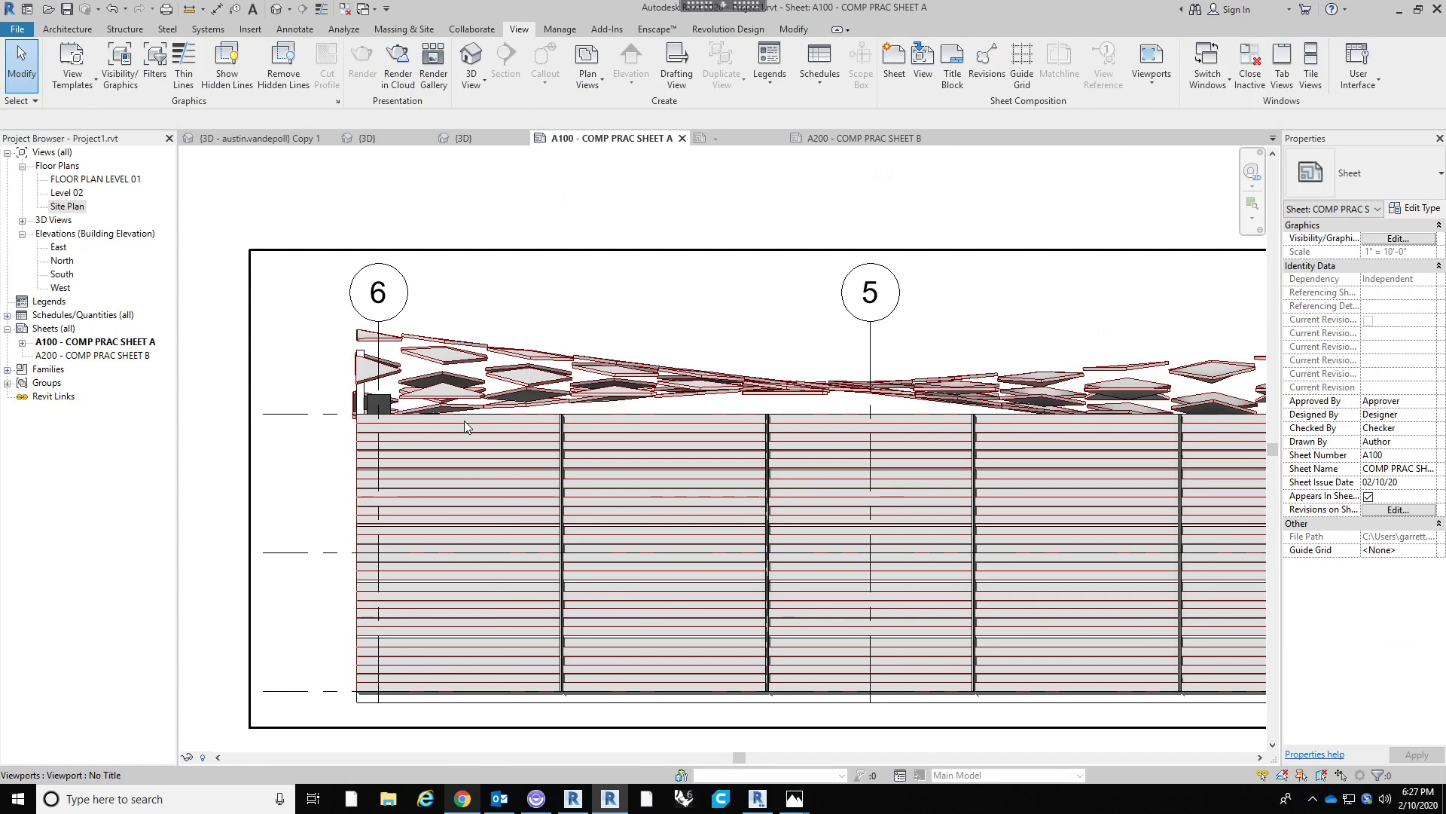
pyautogui.scroll(2, 464, 421)
pyautogui.scroll(-4, 408, 466)
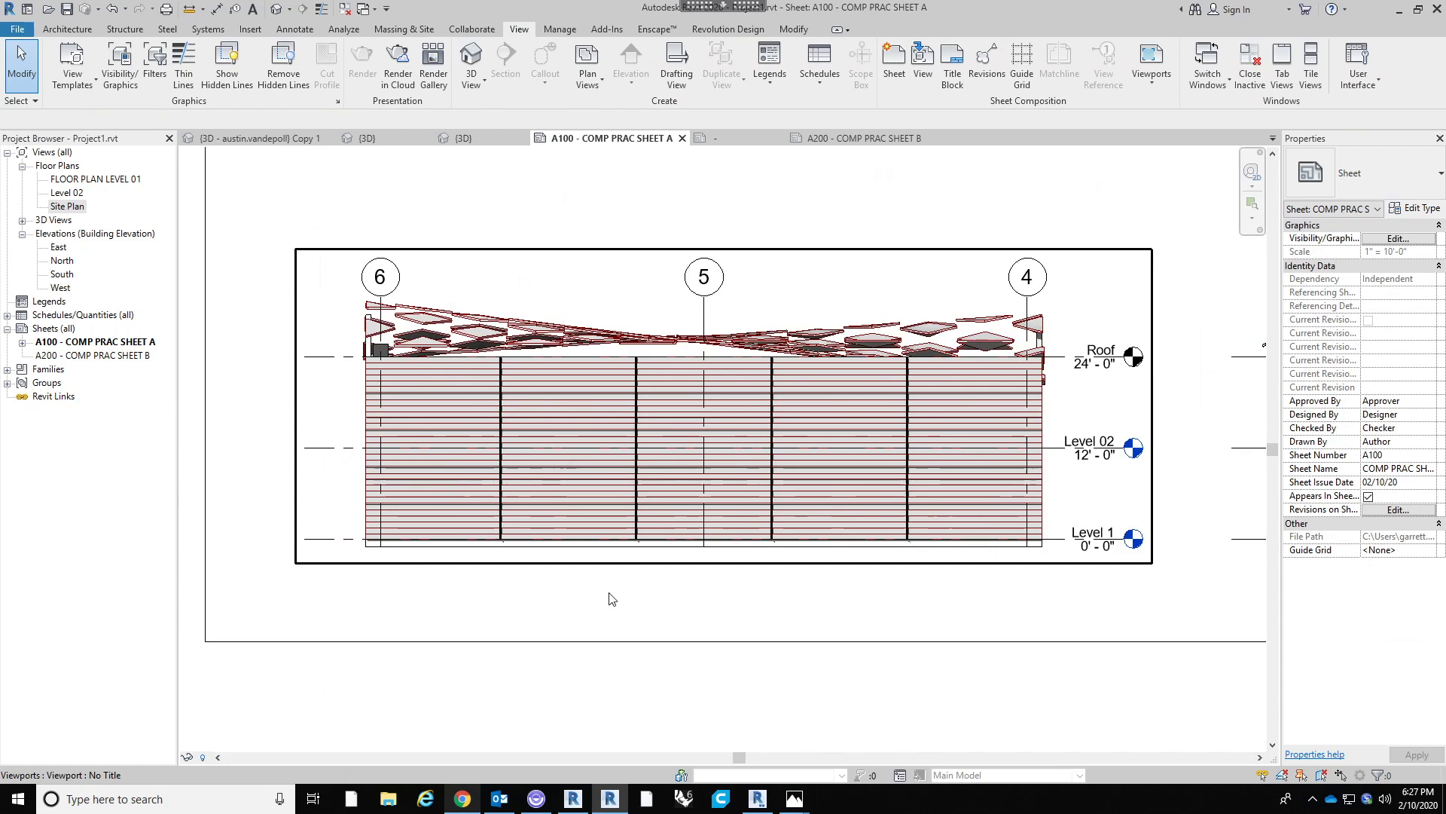
# Assign the Architectural Elevation view template to the other two elevation viewports along the lower edge of sheet A100.
pyautogui.scroll(-2, 872, 633)
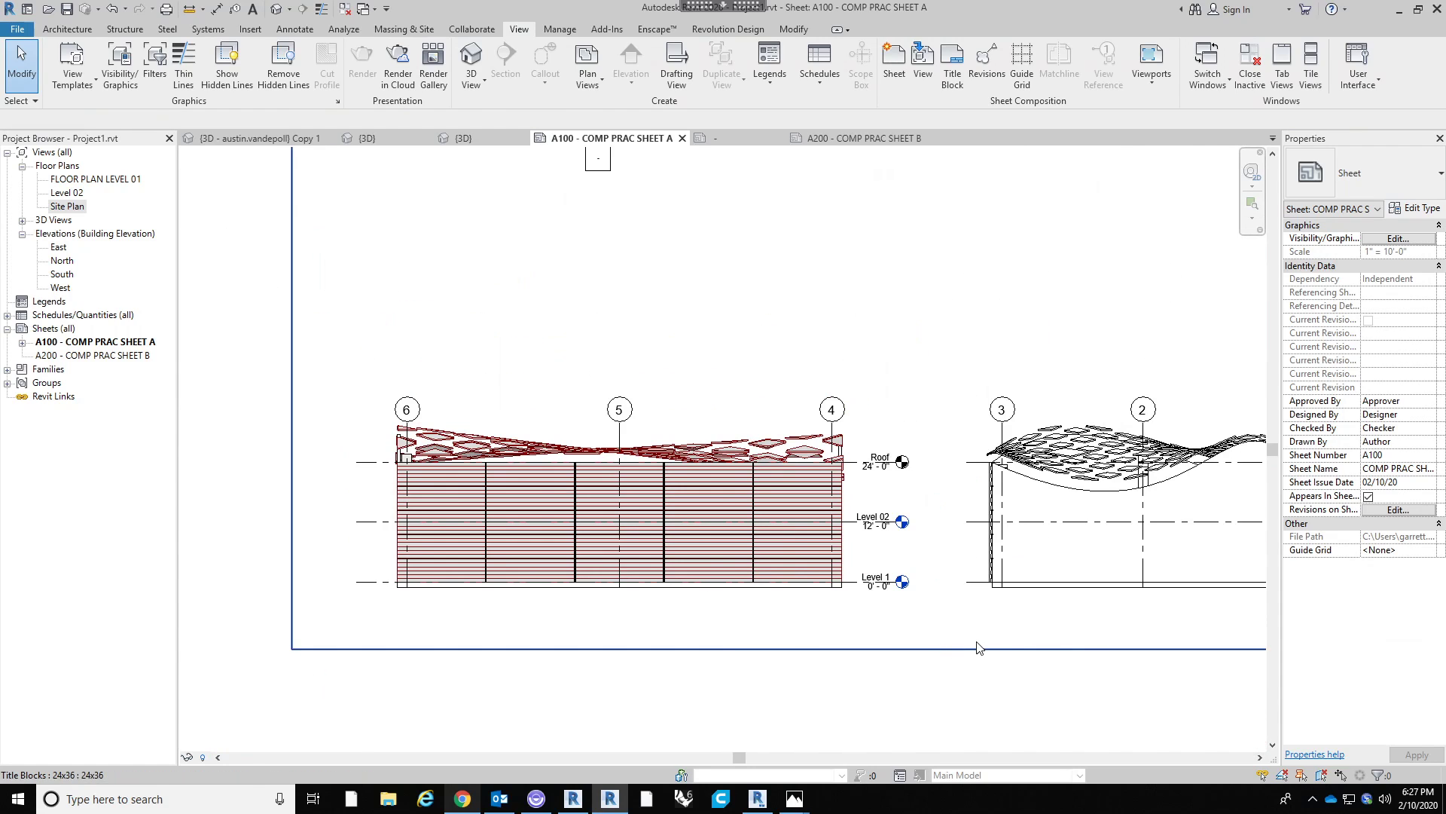
pyautogui.scroll(-2, 977, 648)
pyautogui.moveTo(881, 630); pyautogui.dragTo(432, 622, button='middle')
pyautogui.scroll(-1, 432, 622)
pyautogui.click(595, 565)
pyautogui.keyDown('ctrl'); pyautogui.click(988, 581); pyautogui.keyUp('ctrl')
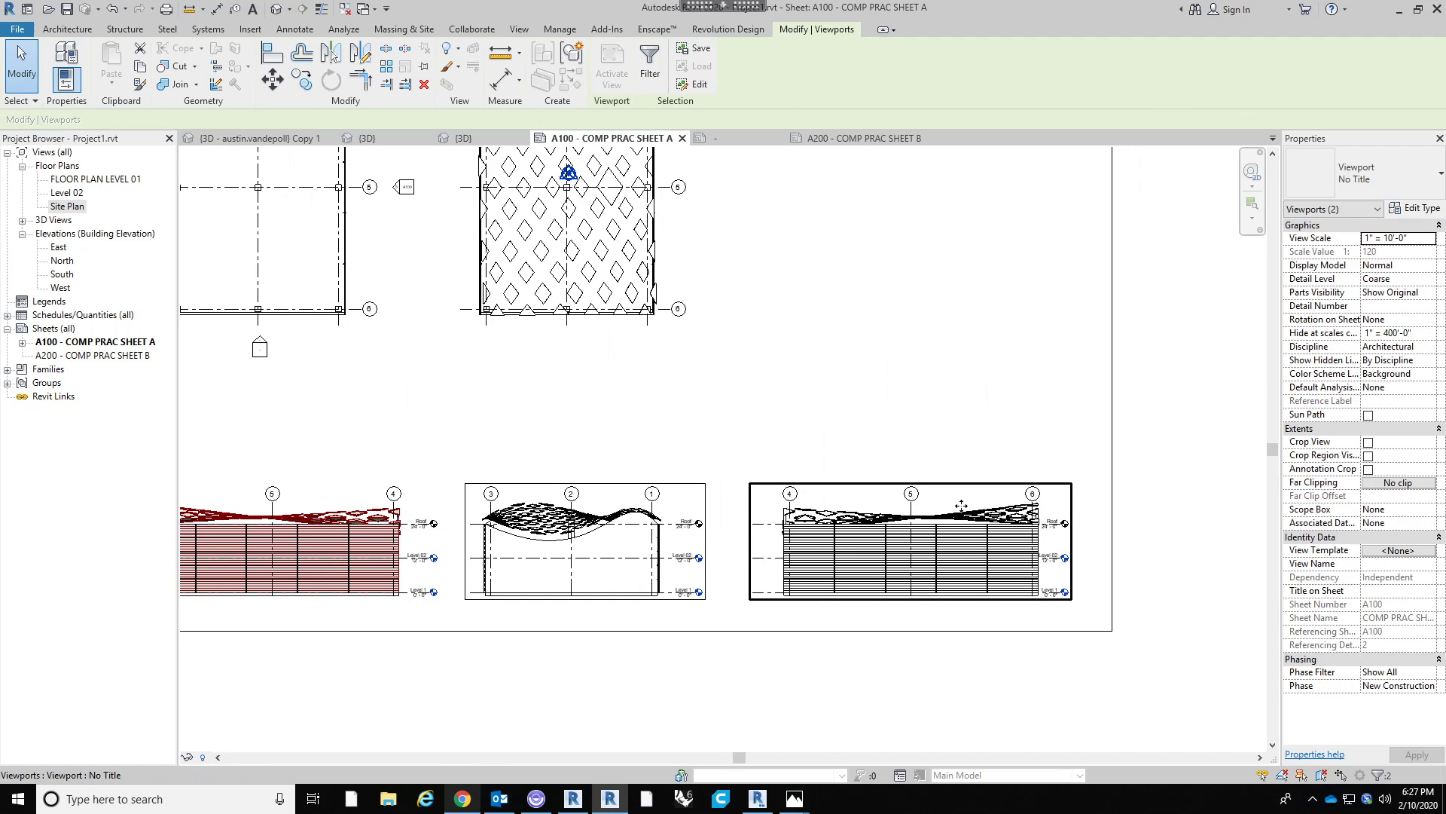
pyautogui.click(1399, 551)
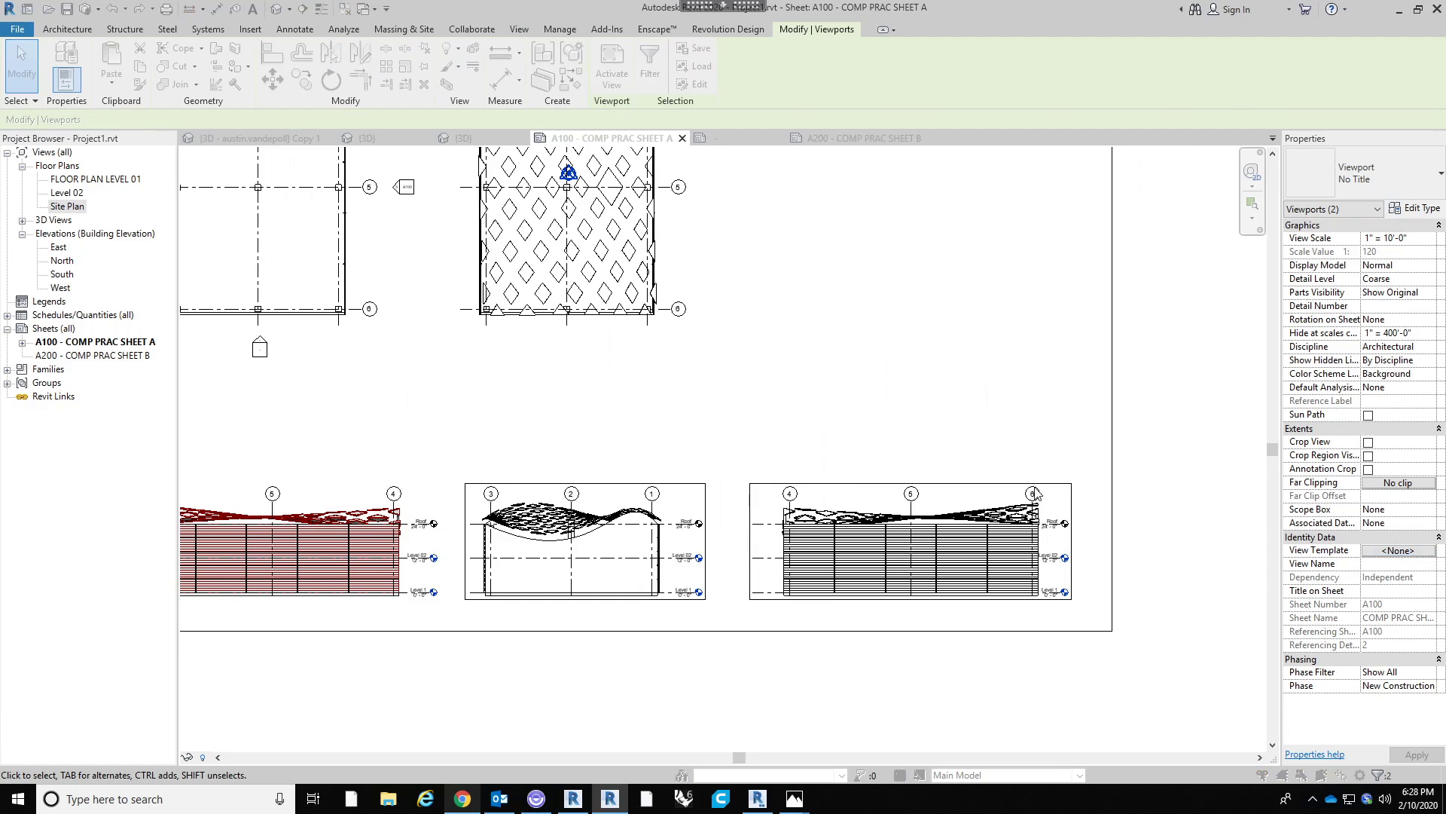
pyautogui.click(666, 321)
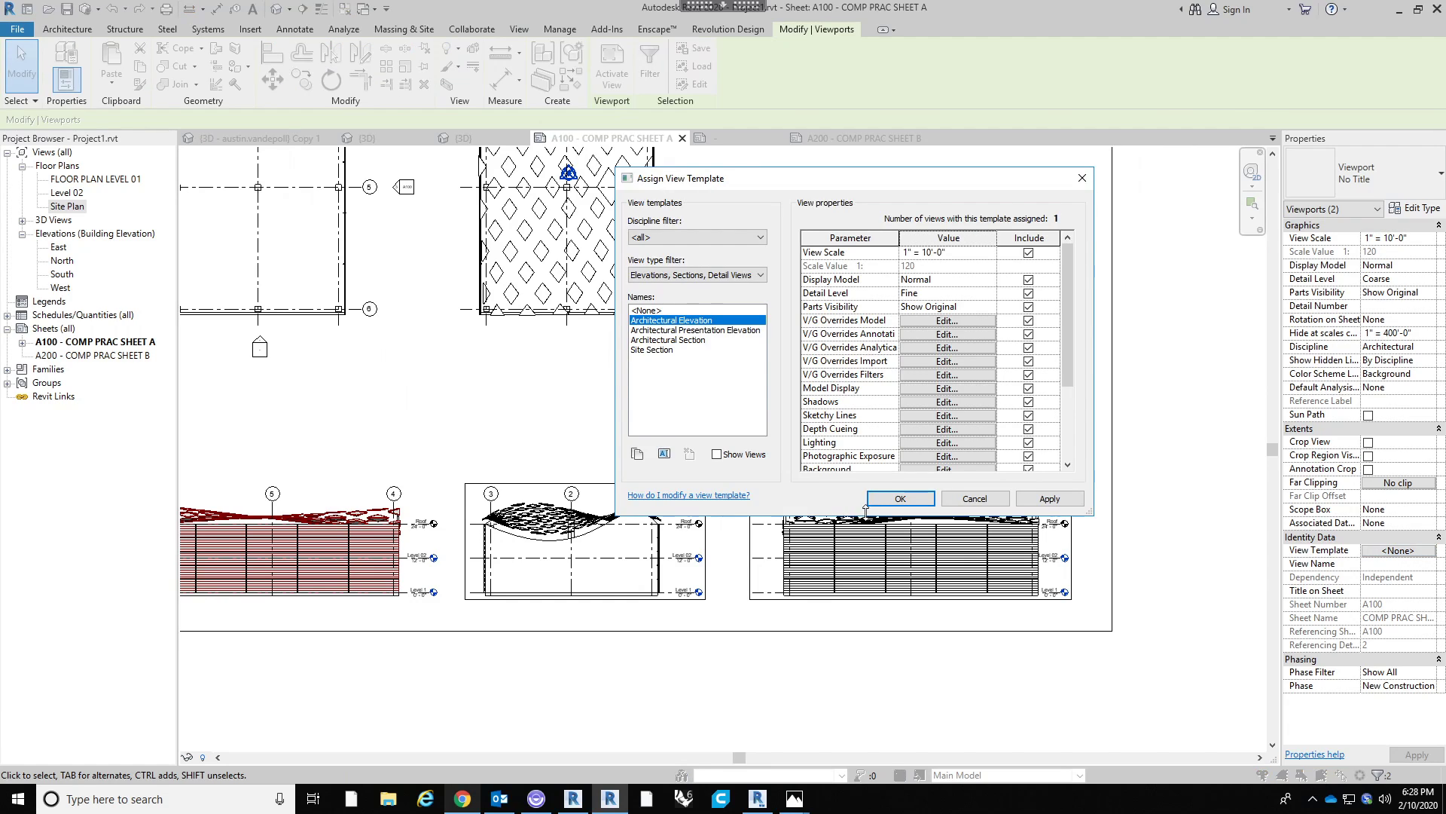
pyautogui.click(899, 499)
pyautogui.press('Escape')
# Inspect the templated elevations and review the Architectural Elevation template's model category overrides, from Areas through HVAC Zones, without changing them.
pyautogui.moveTo(608, 604); pyautogui.dragTo(787, 576, button='middle')
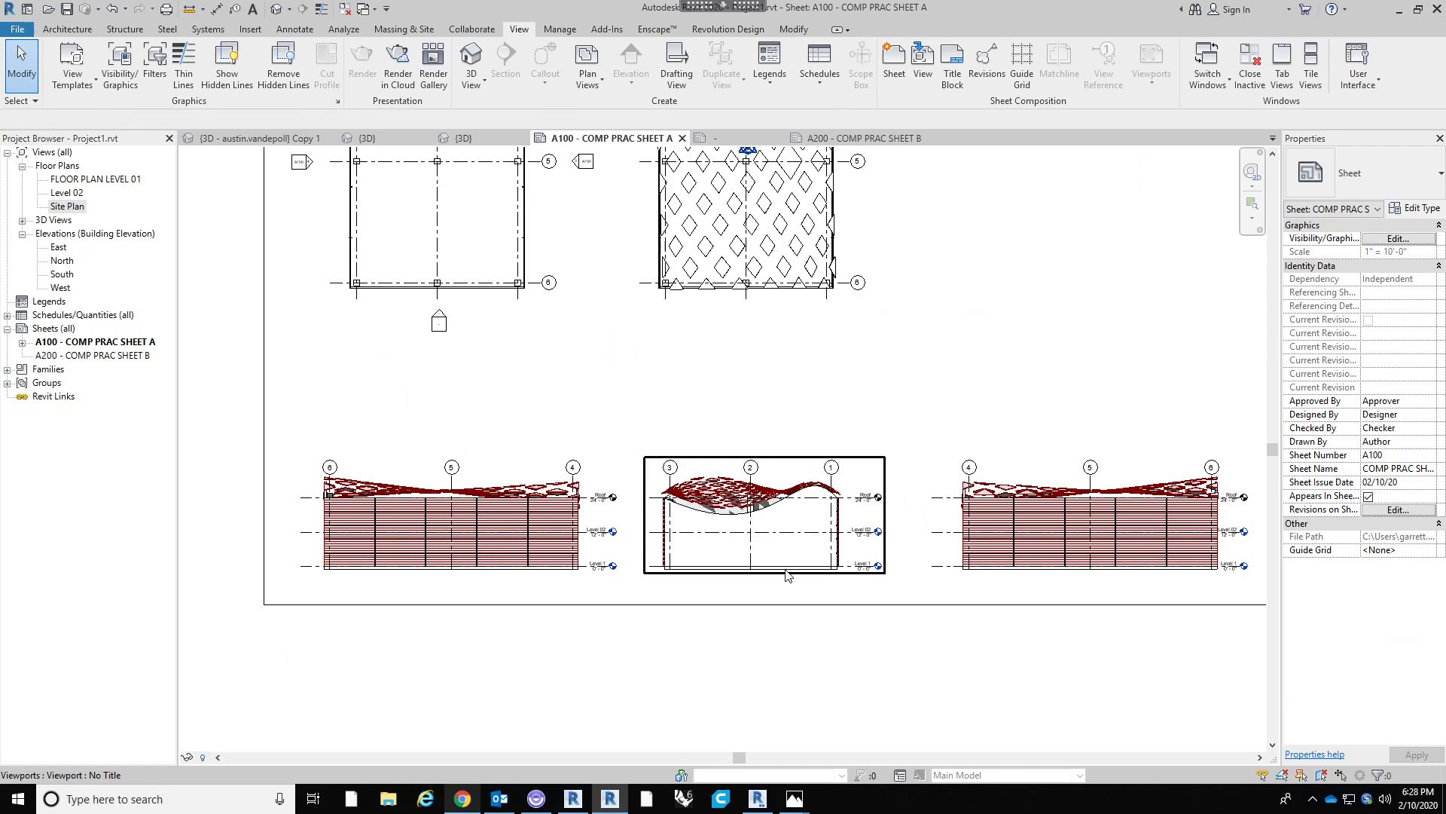
pyautogui.scroll(2, 564, 526)
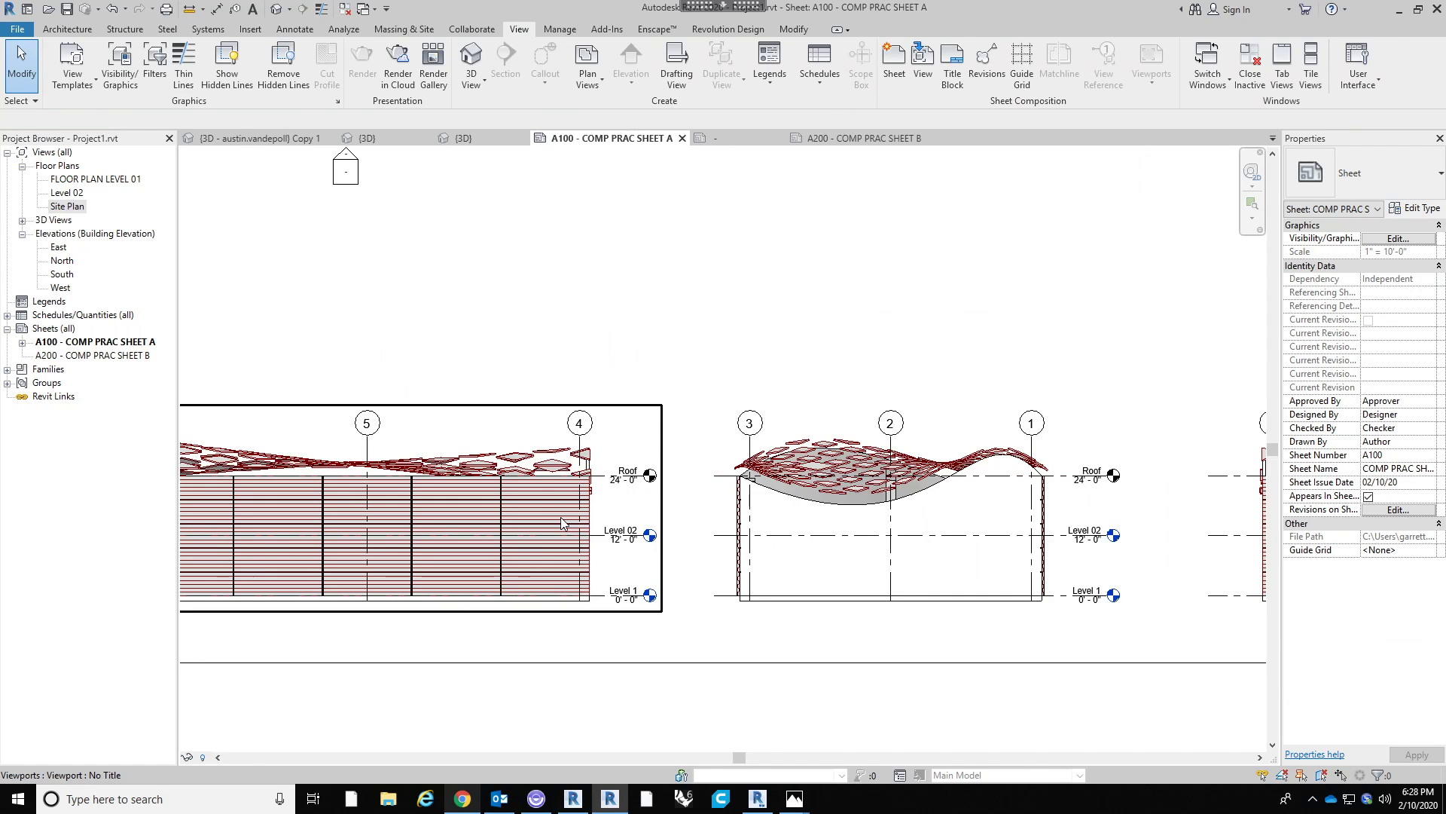
pyautogui.click(564, 525)
pyautogui.scroll(-1, 977, 455)
pyautogui.click(1388, 591)
pyautogui.click(942, 324)
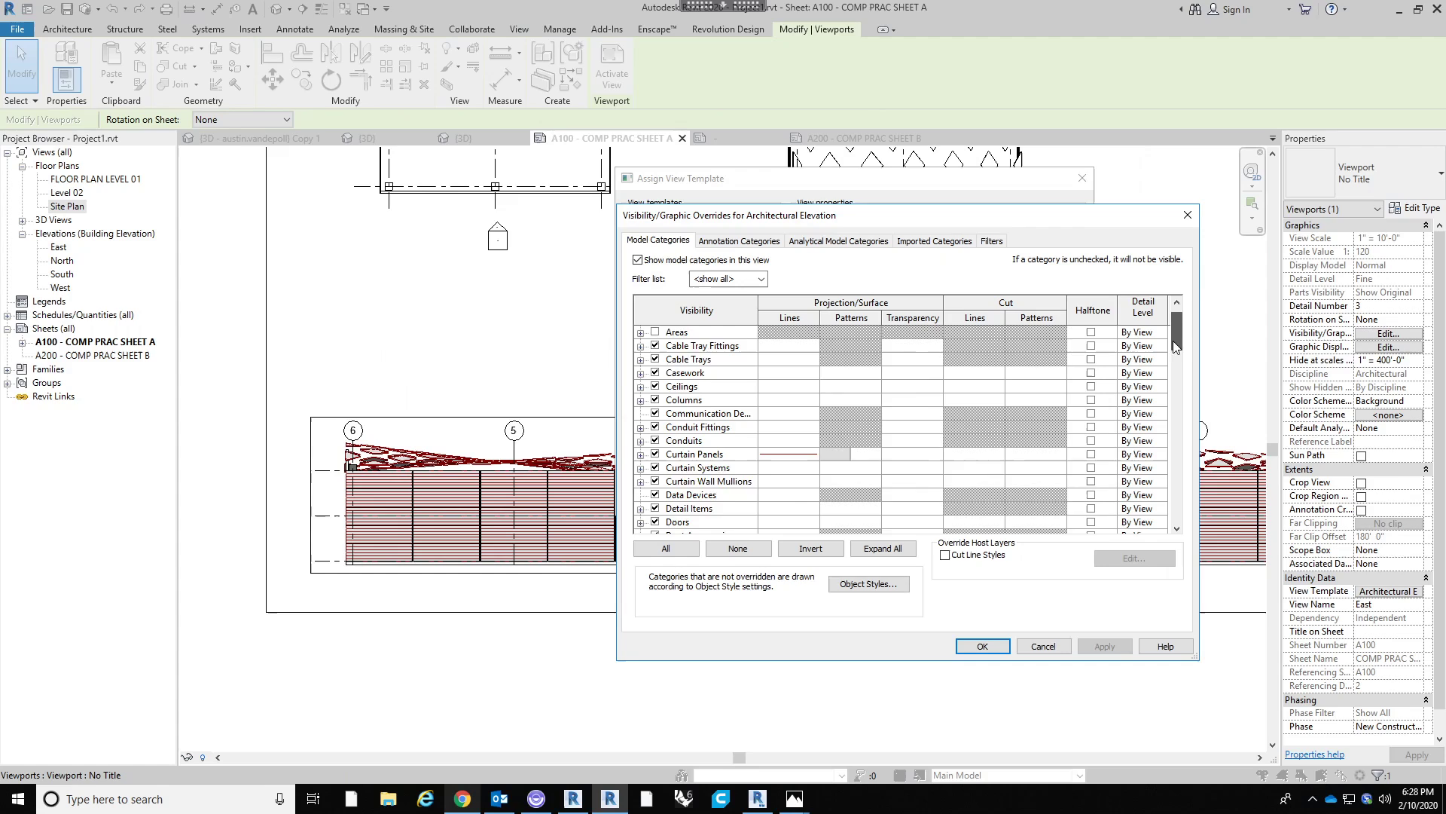
pyautogui.scroll(-5, 690, 469)
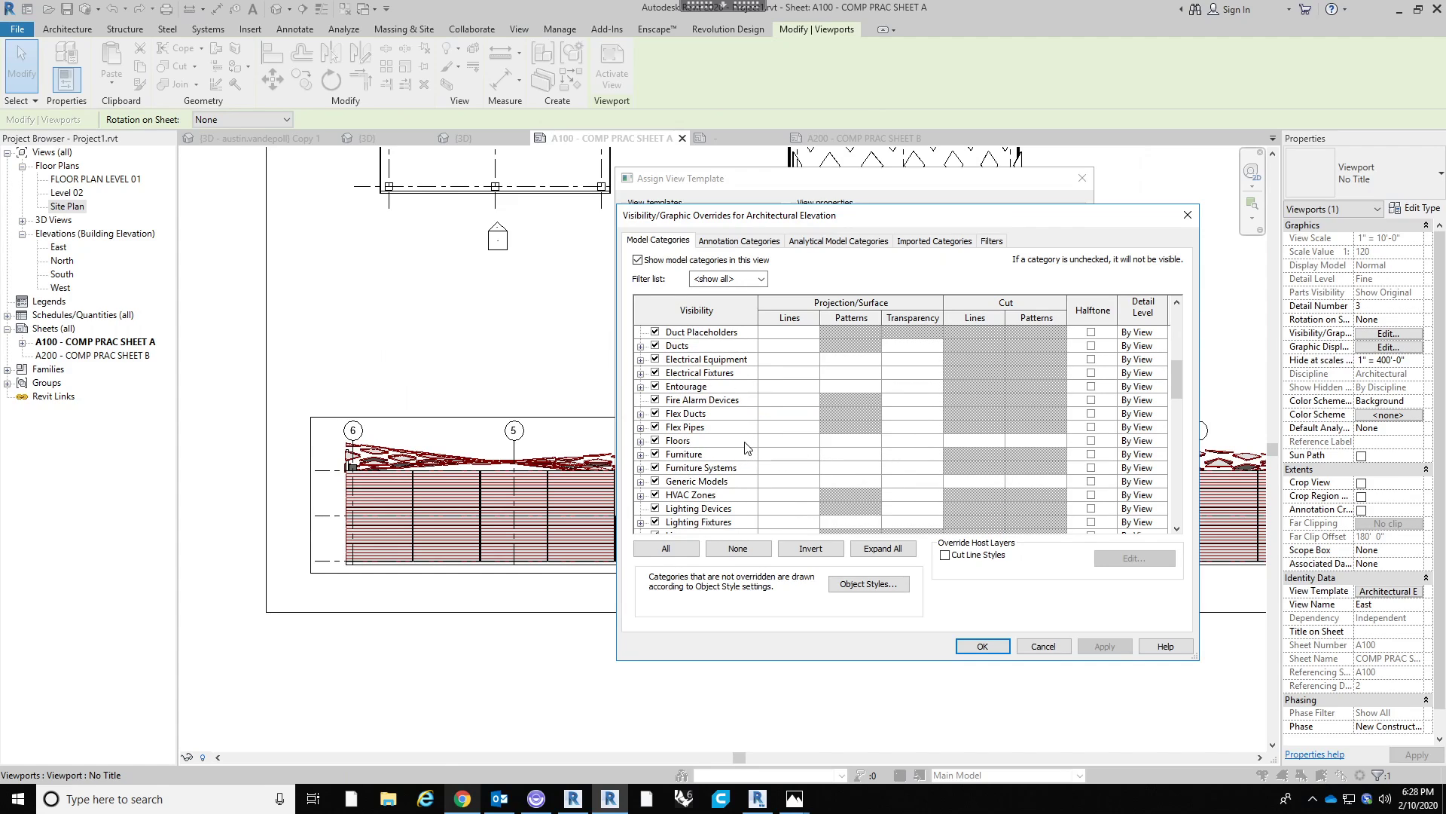
pyautogui.scroll(1, 746, 445)
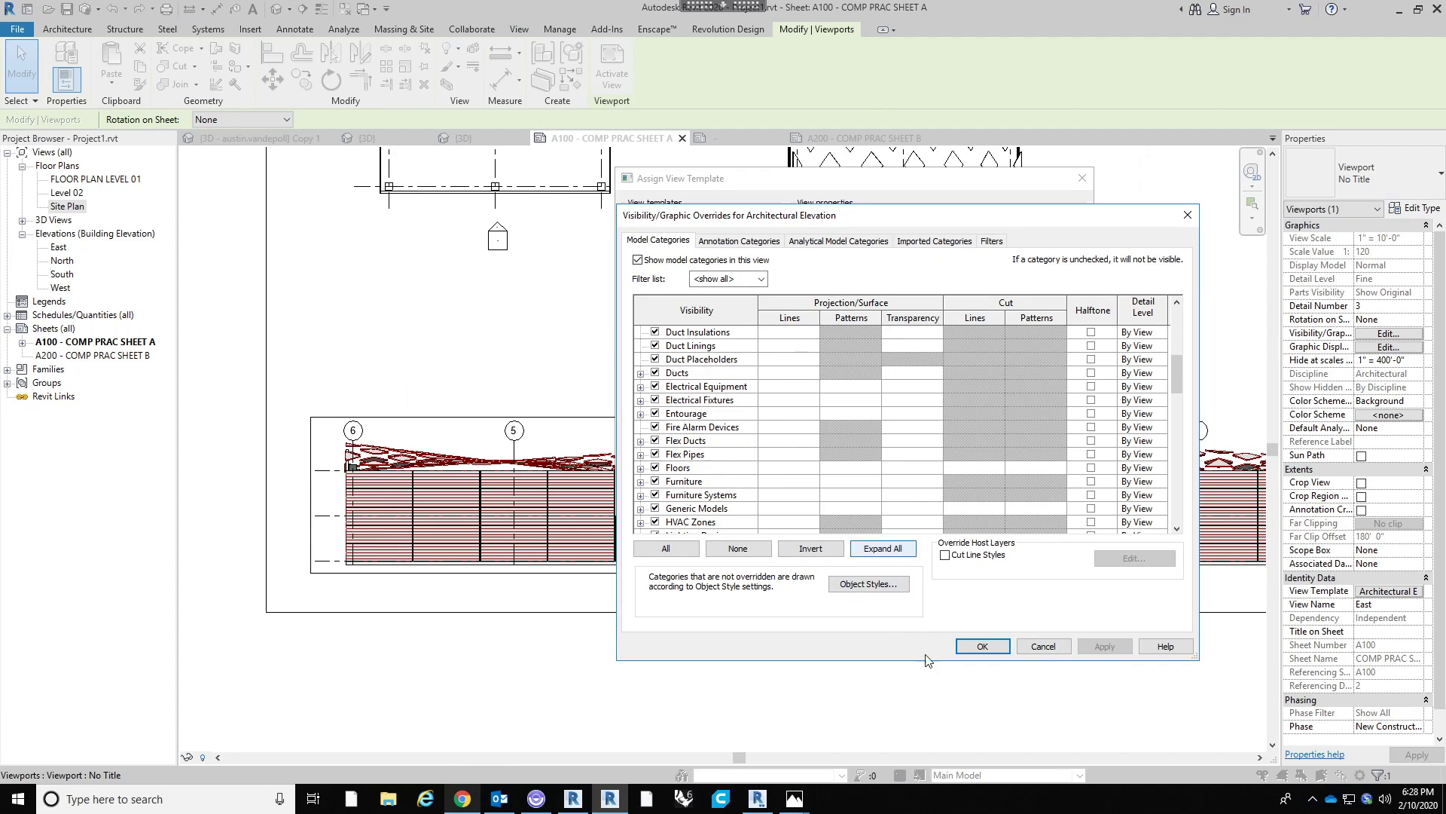
pyautogui.click(1059, 652)
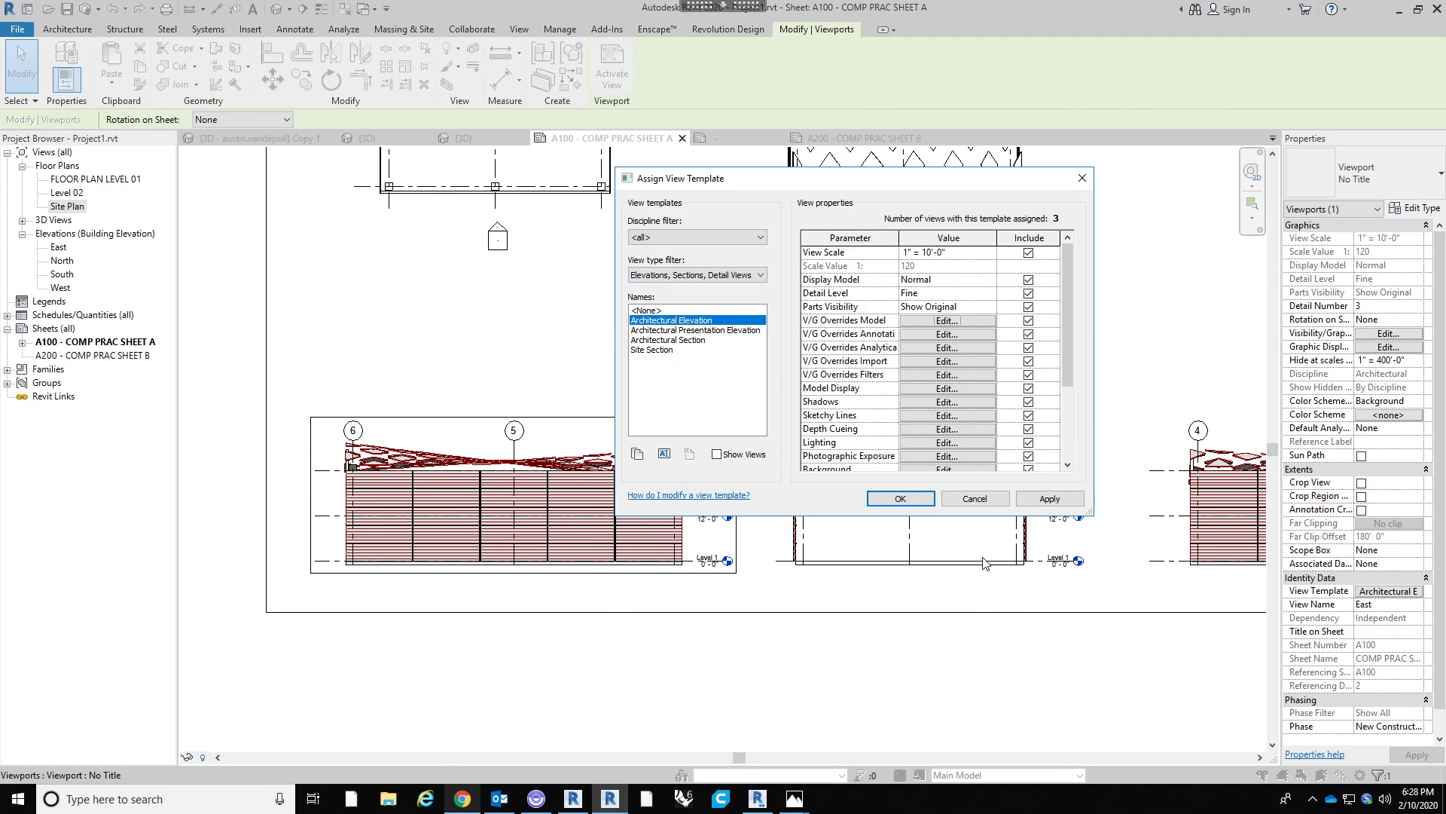
pyautogui.click(954, 501)
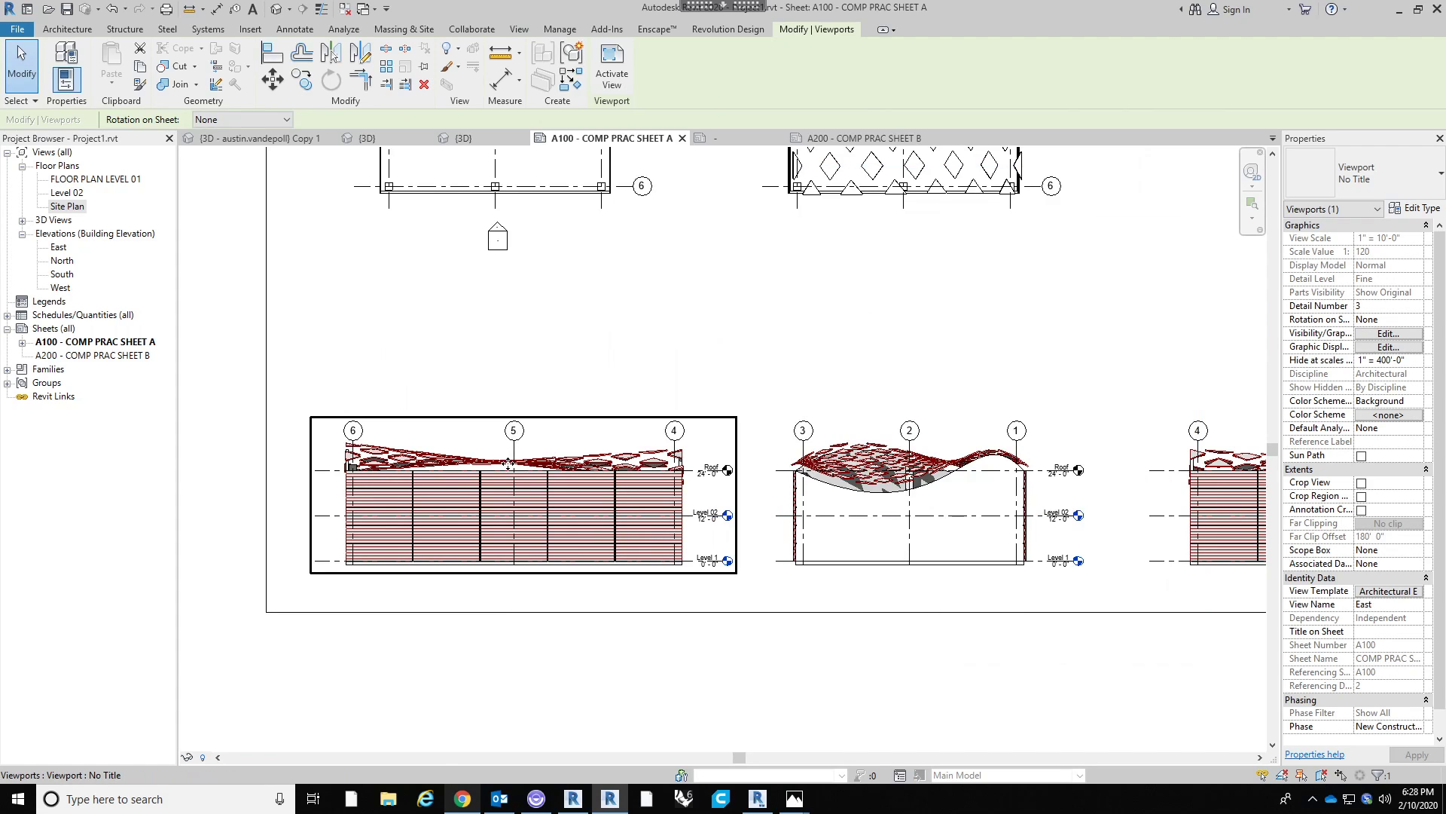
# Activate the East elevation viewport and select a rhomboid roof panel to identify its category.
pyautogui.scroll(2, 521, 442)
pyautogui.doubleClick(582, 441)
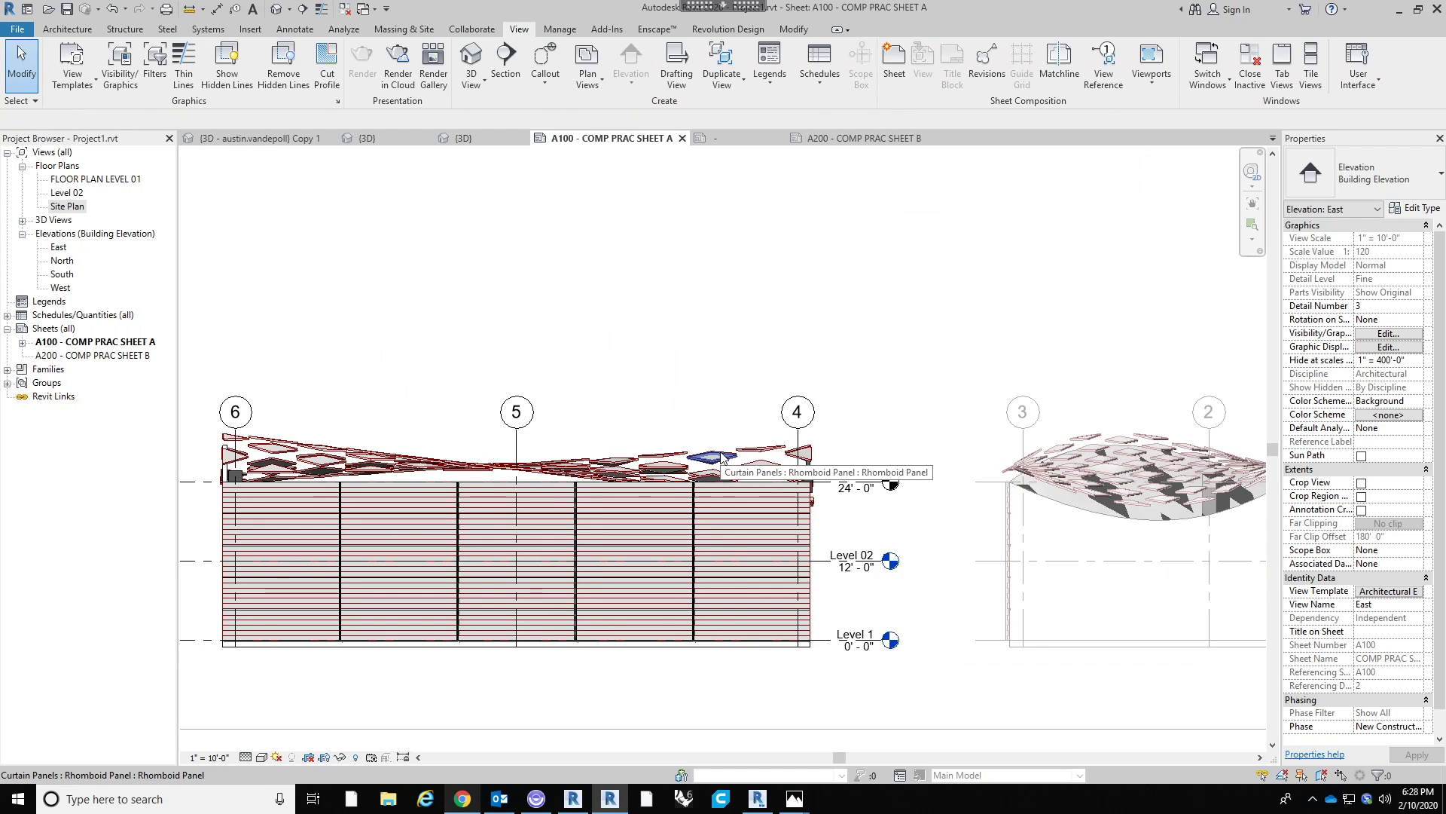
pyautogui.click(721, 457)
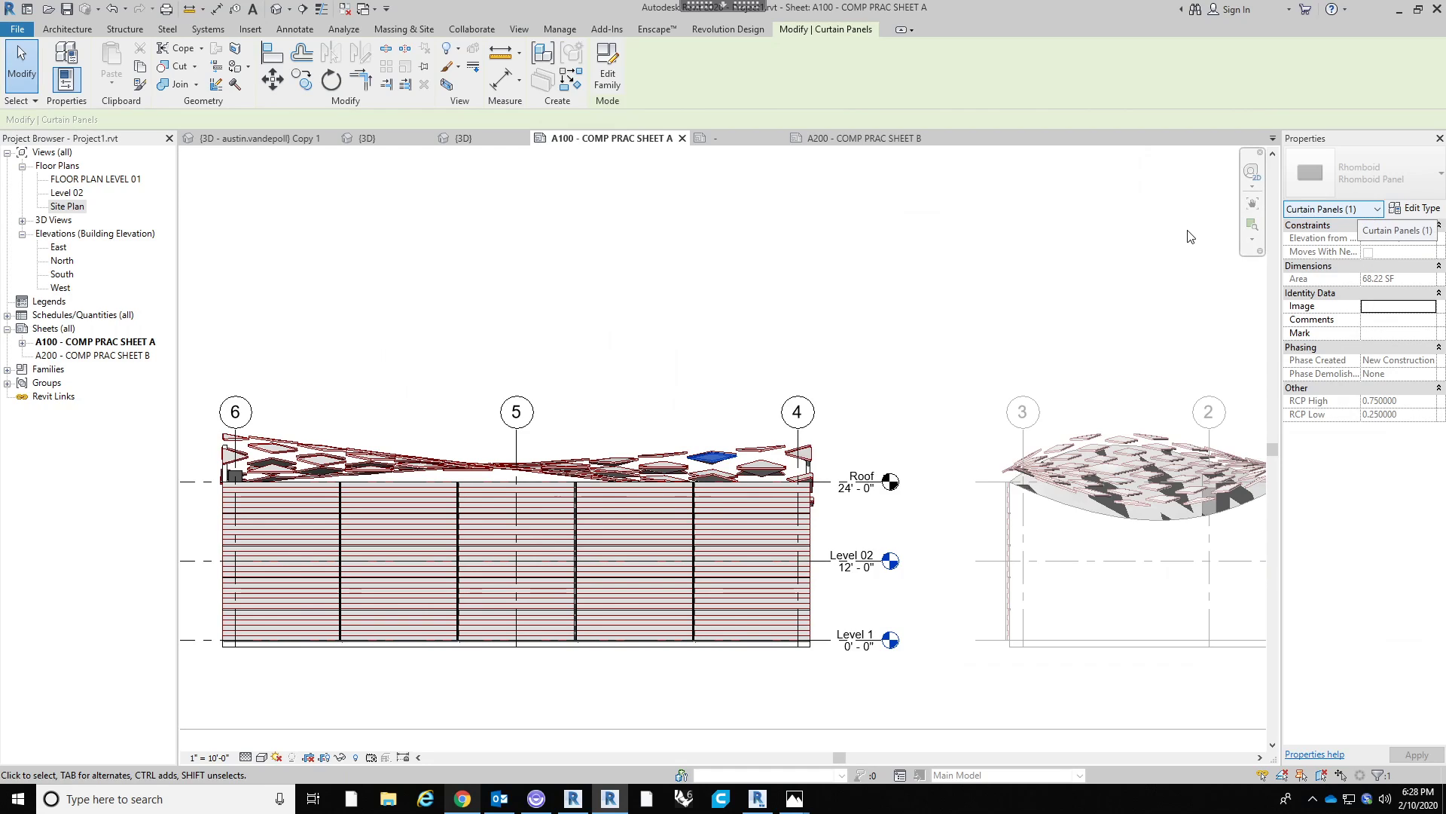
pyautogui.click(897, 315)
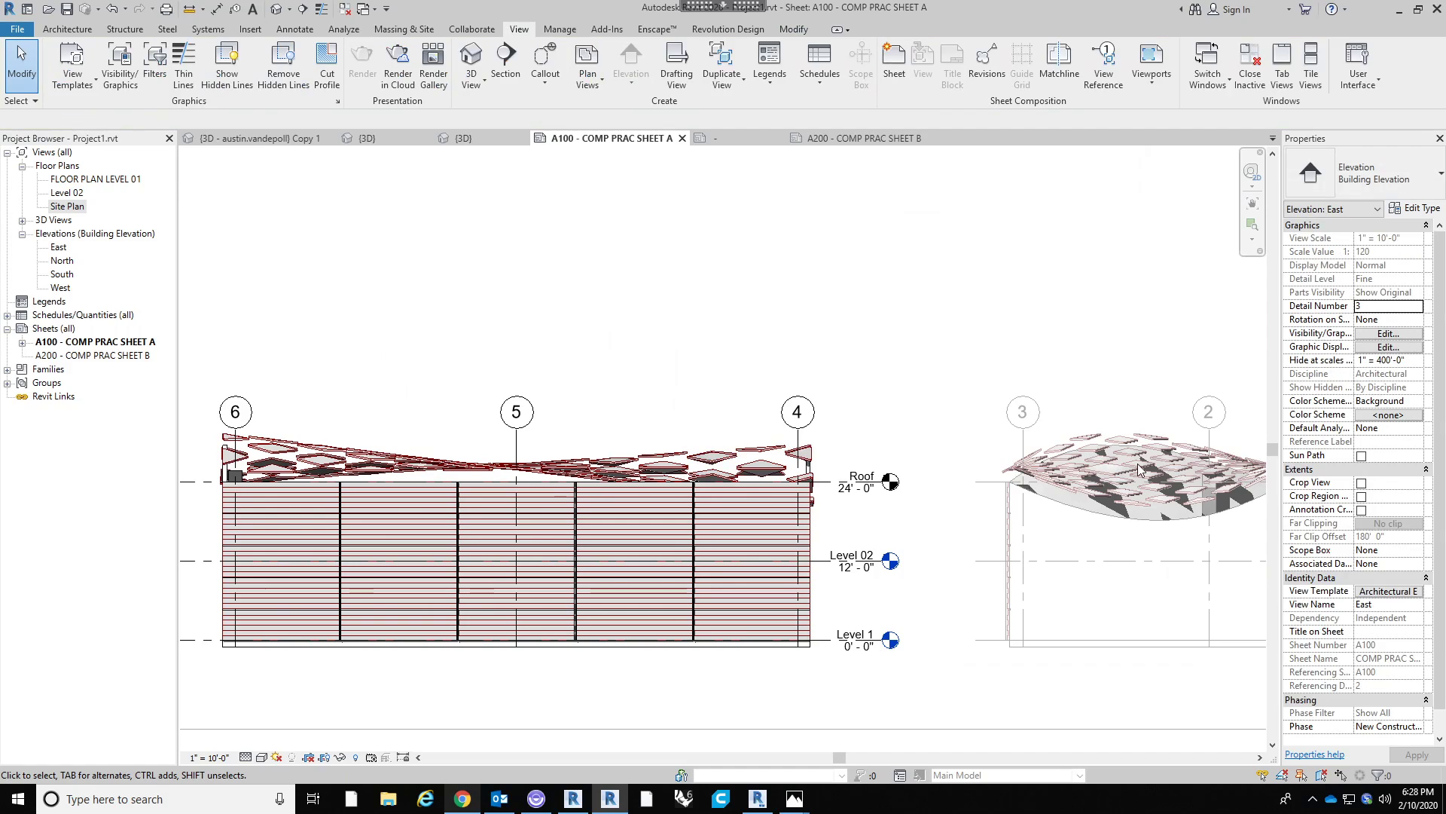
# Check the model categories from Lines to Pipes in the Architectural Elevation template's overrides and discard the dialogs.
pyautogui.click(1399, 591)
pyautogui.click(953, 334)
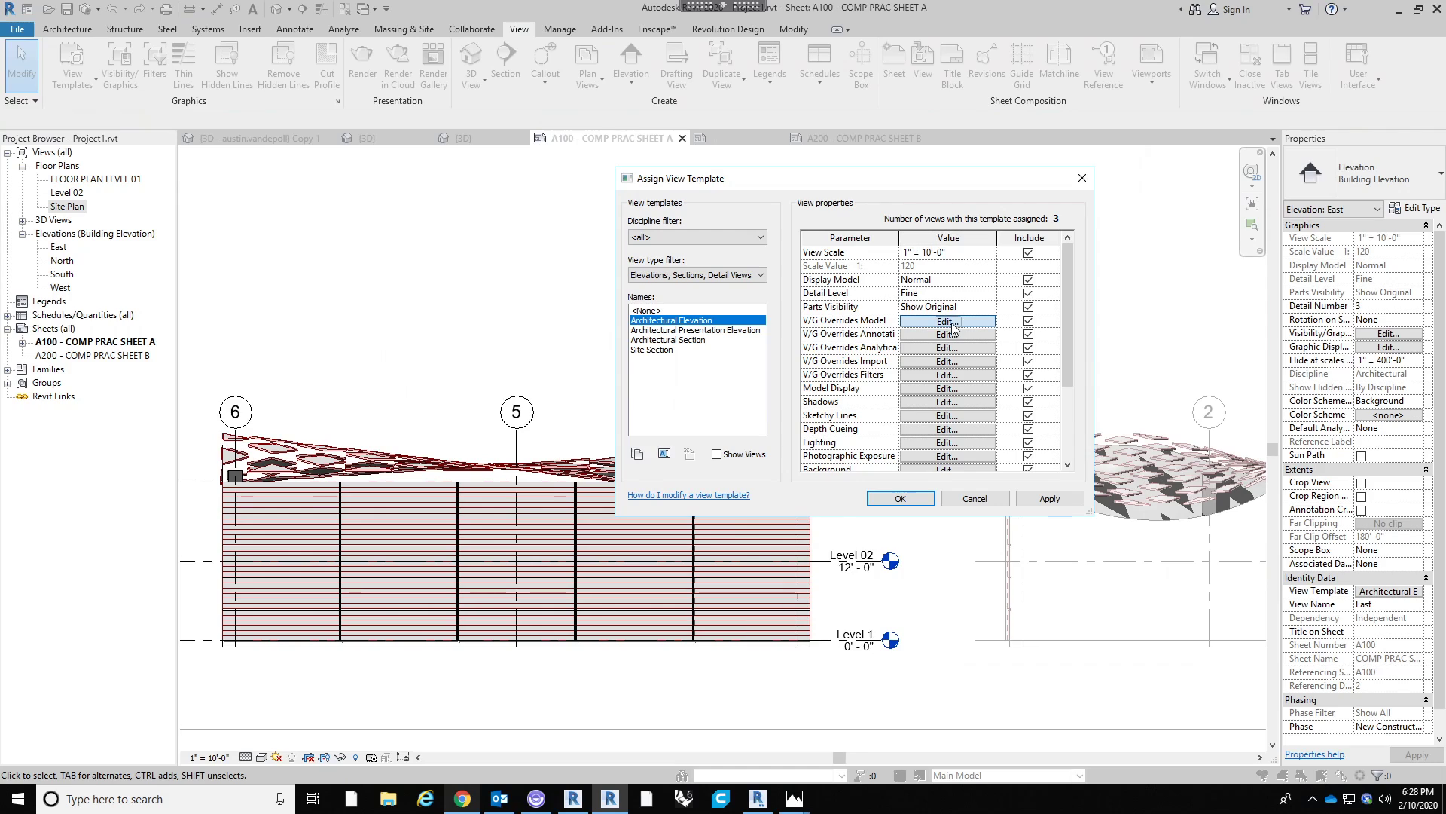
pyautogui.moveTo(1178, 344); pyautogui.dragTo(1180, 430)
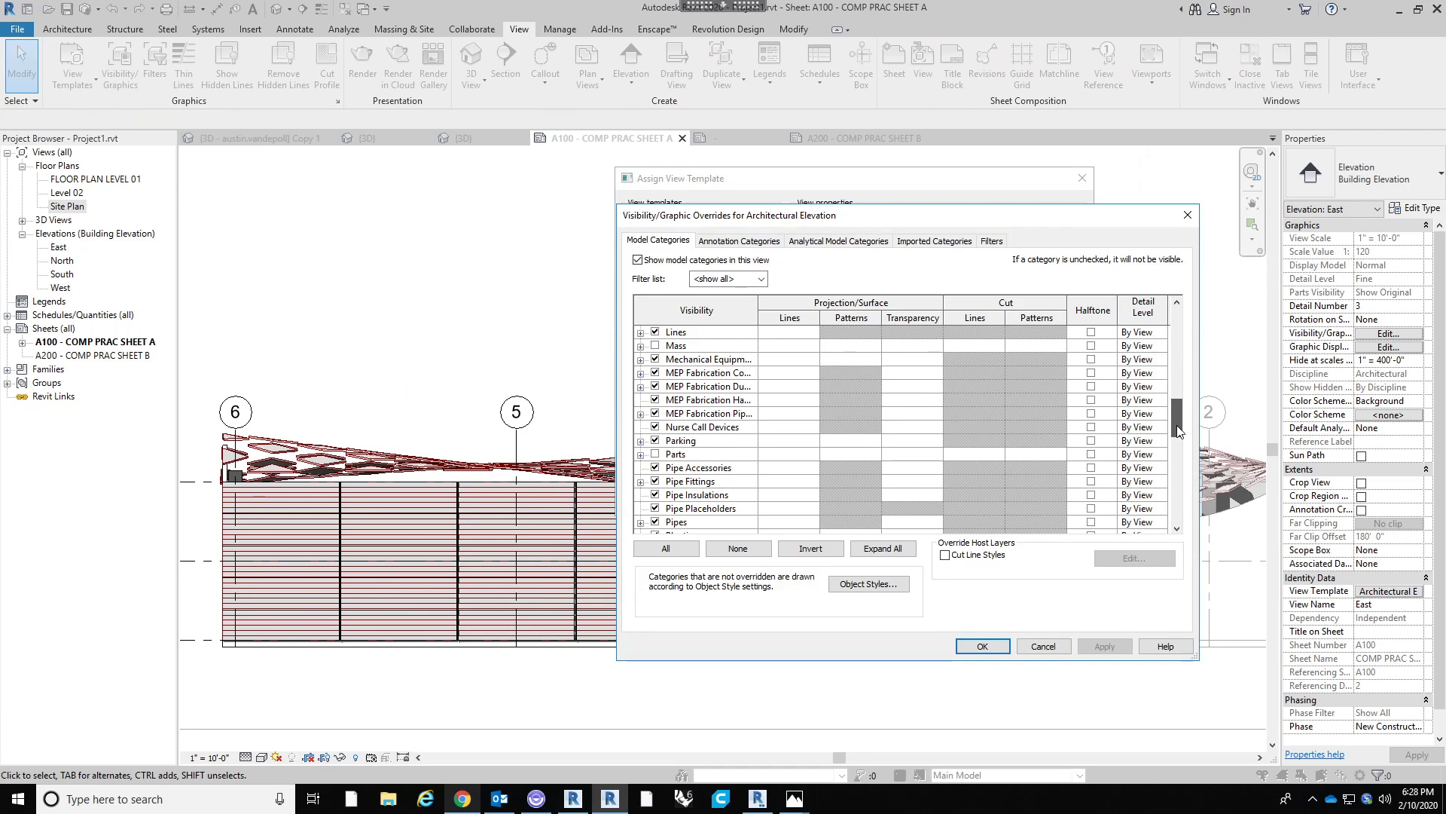
pyautogui.click(1188, 215)
pyautogui.click(1083, 178)
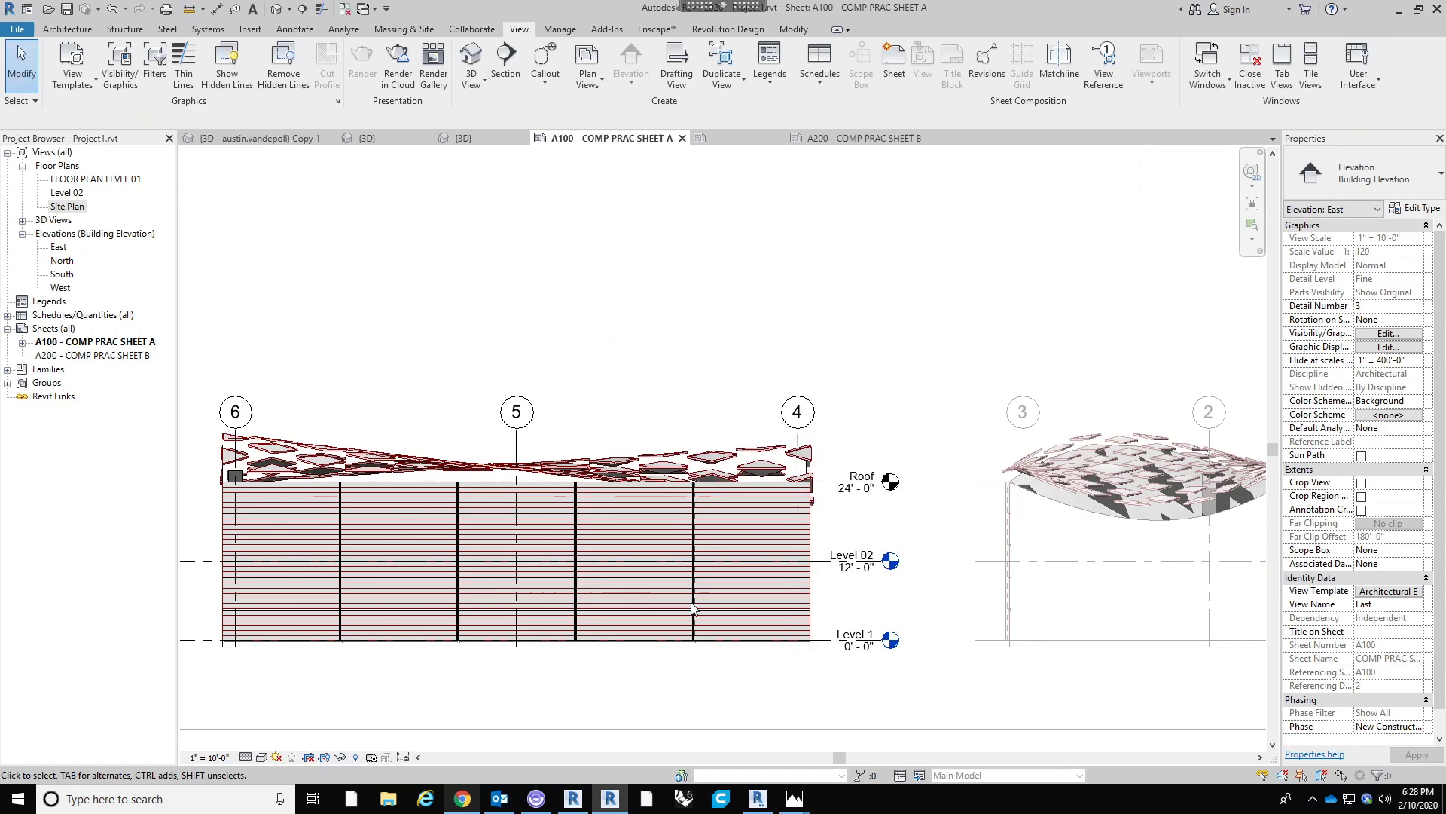
# Activate the Level 01 floor plan viewport on sheet A100 and examine its columns and curtain walls.
pyautogui.scroll(-5, 707, 654)
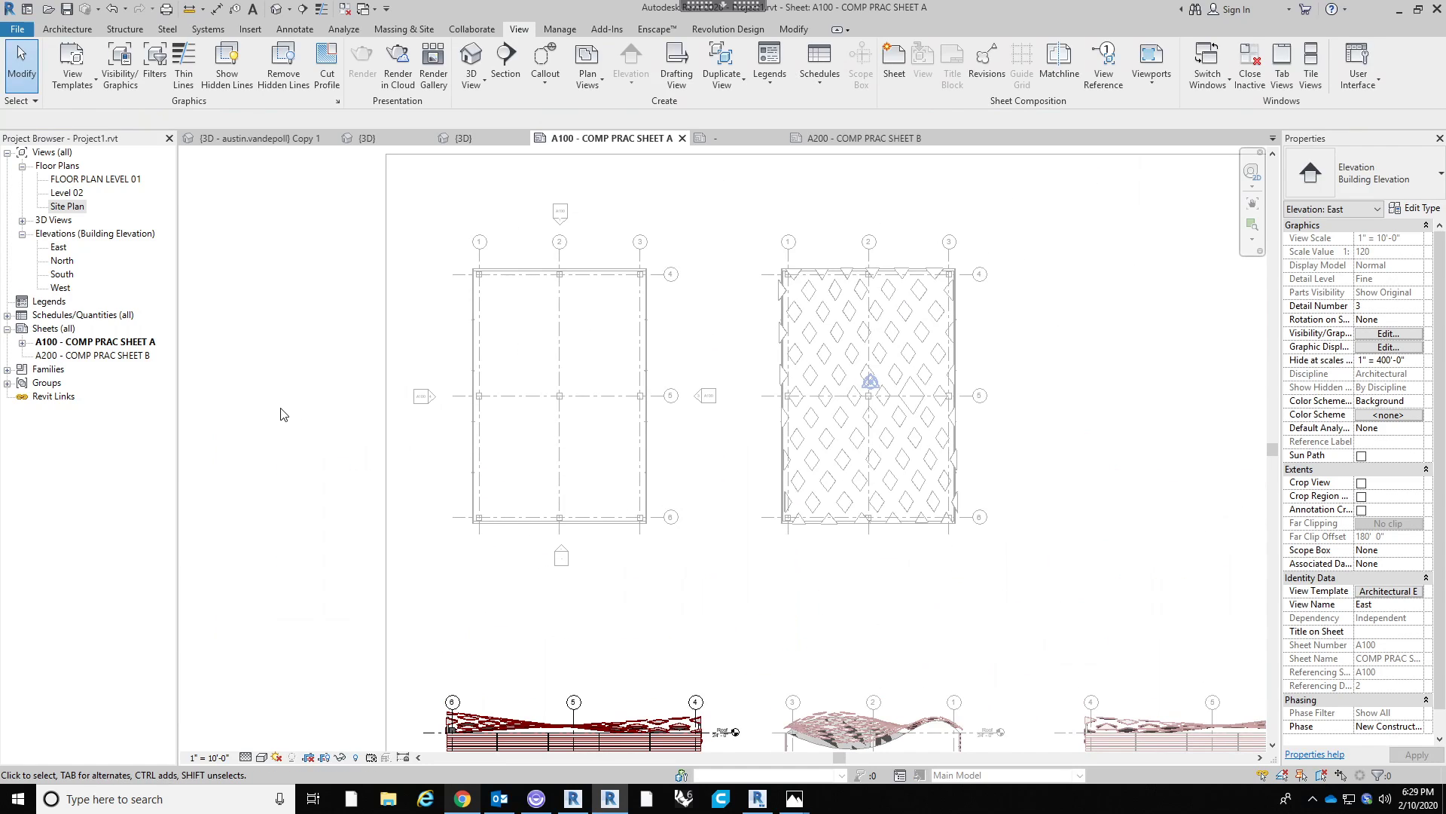
pyautogui.scroll(4, 535, 352)
pyautogui.moveTo(539, 359); pyautogui.dragTo(600, 402, button='middle')
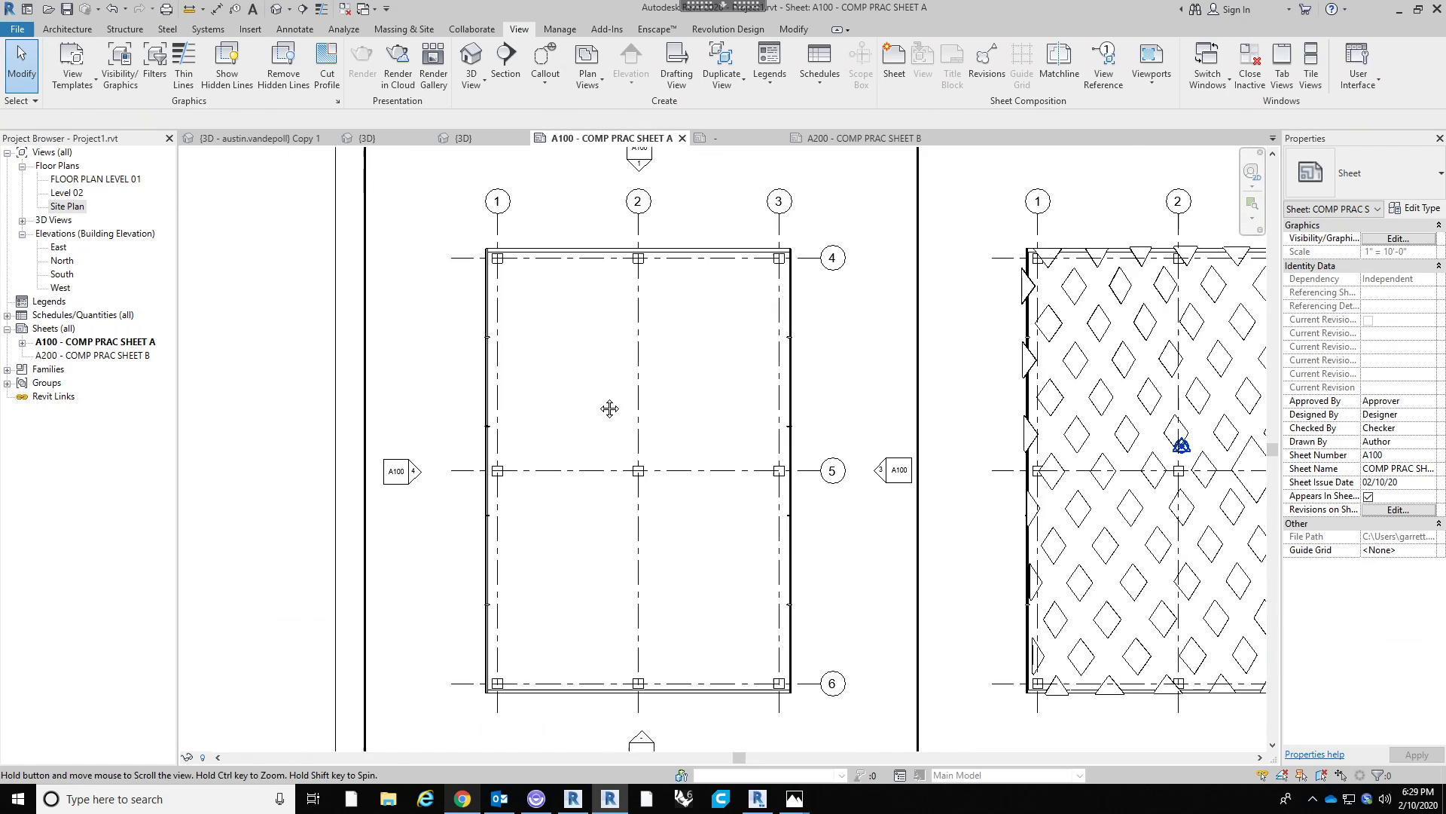
pyautogui.scroll(-1, 600, 409)
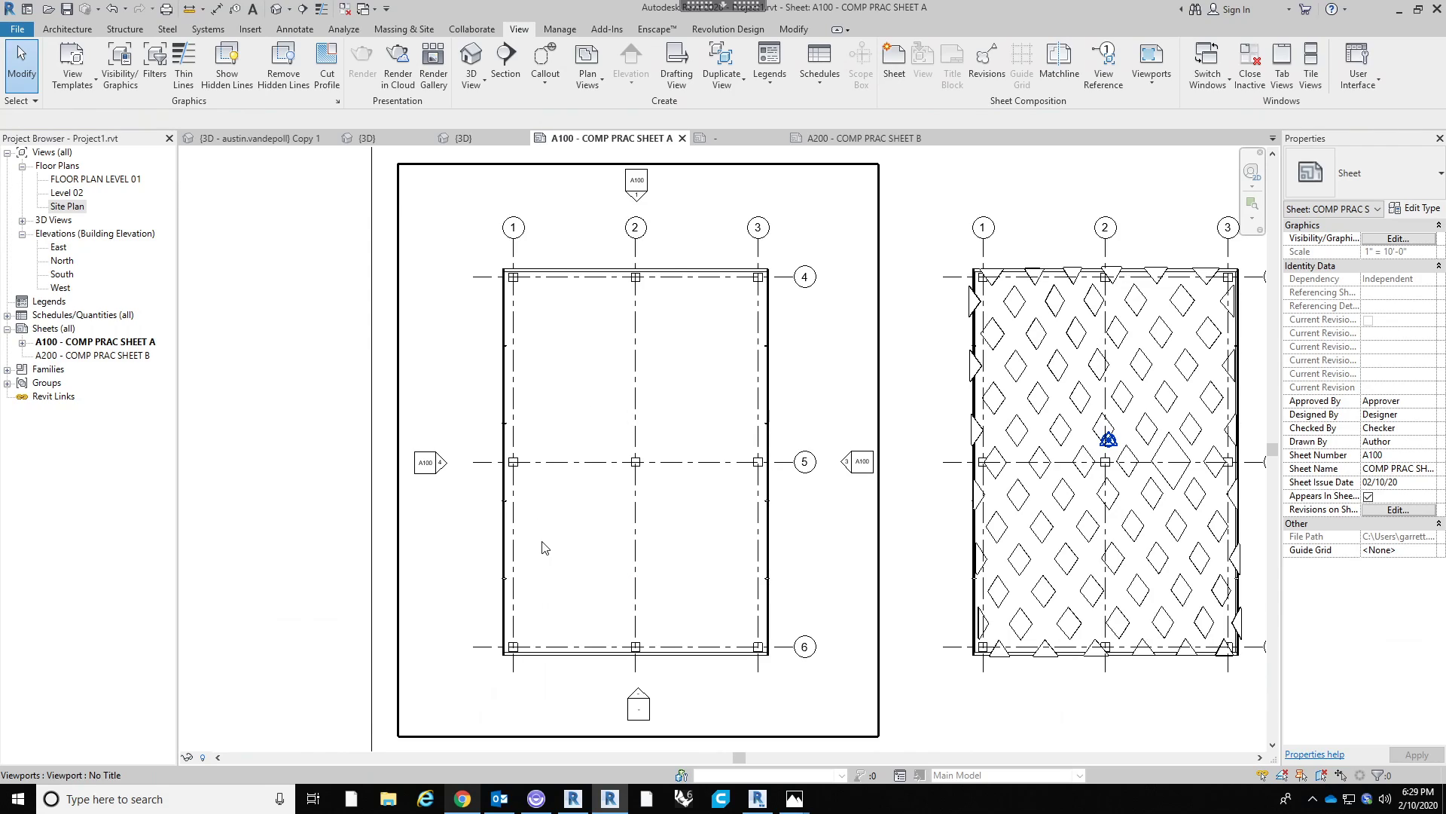
pyautogui.doubleClick(590, 455)
pyautogui.scroll(1, 591, 452)
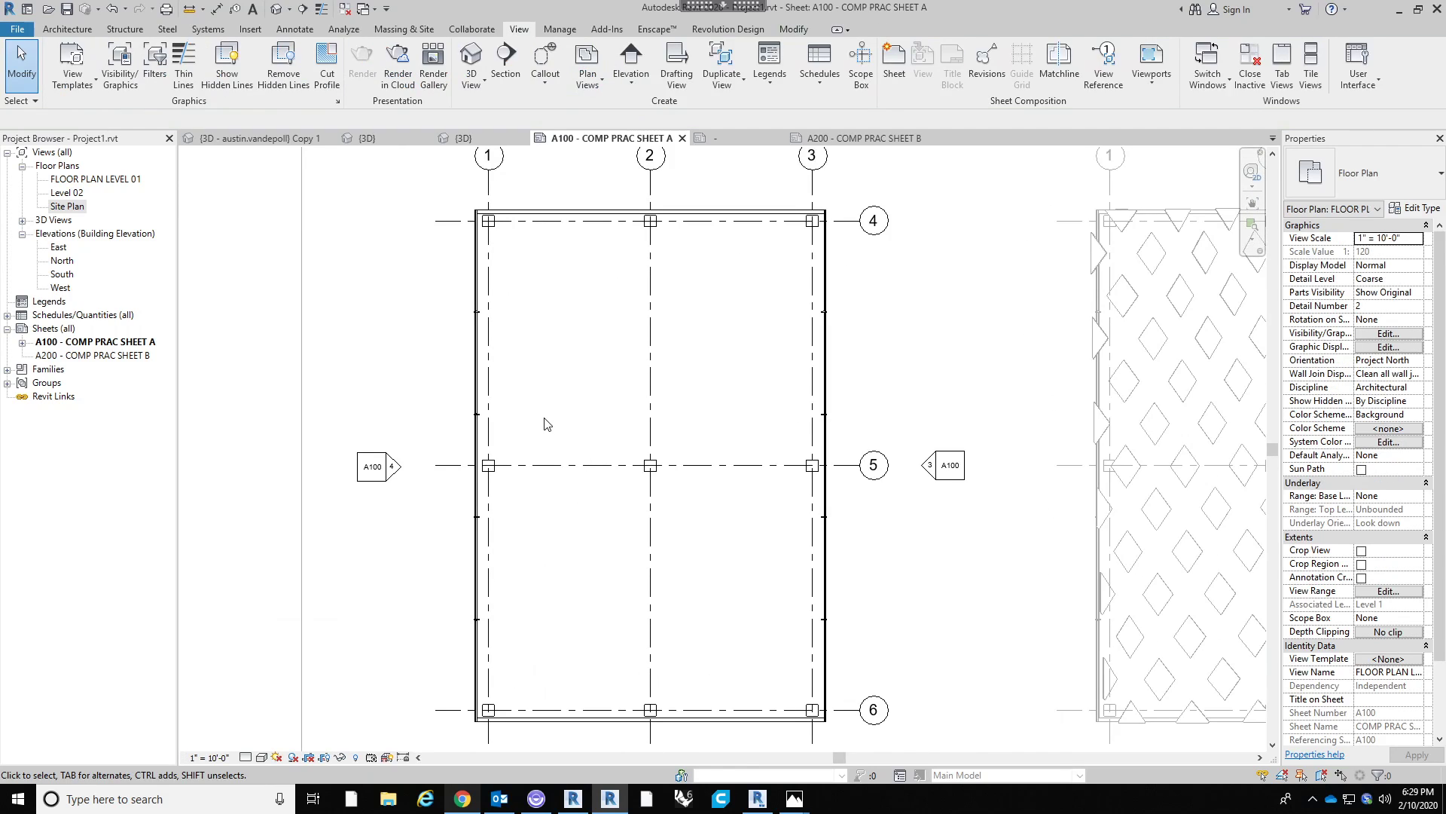
pyautogui.scroll(-1, 585, 416)
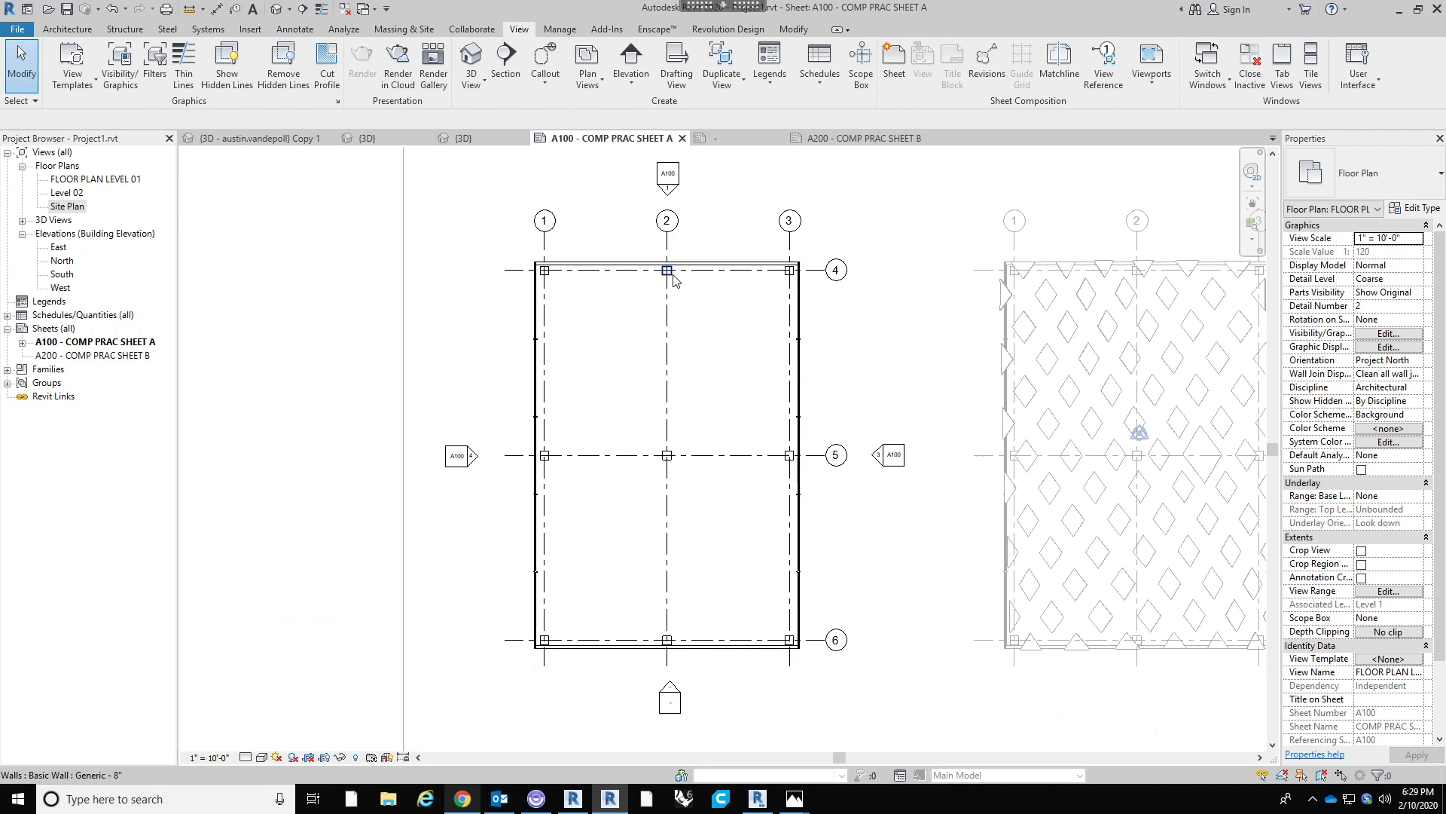
pyautogui.scroll(1, 668, 230)
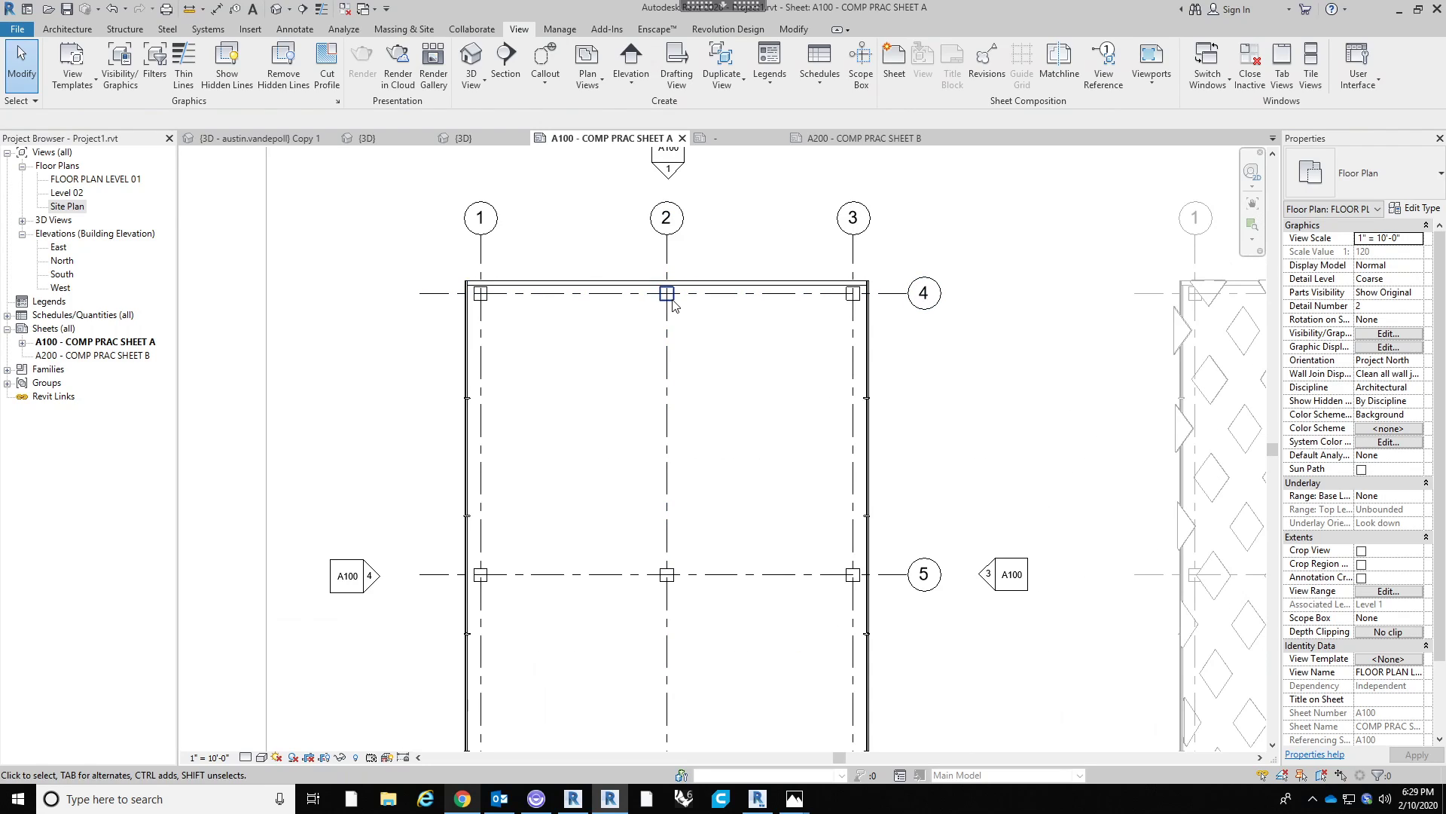
pyautogui.moveTo(783, 595); pyautogui.dragTo(742, 404, button='middle')
pyautogui.scroll(2, 827, 555)
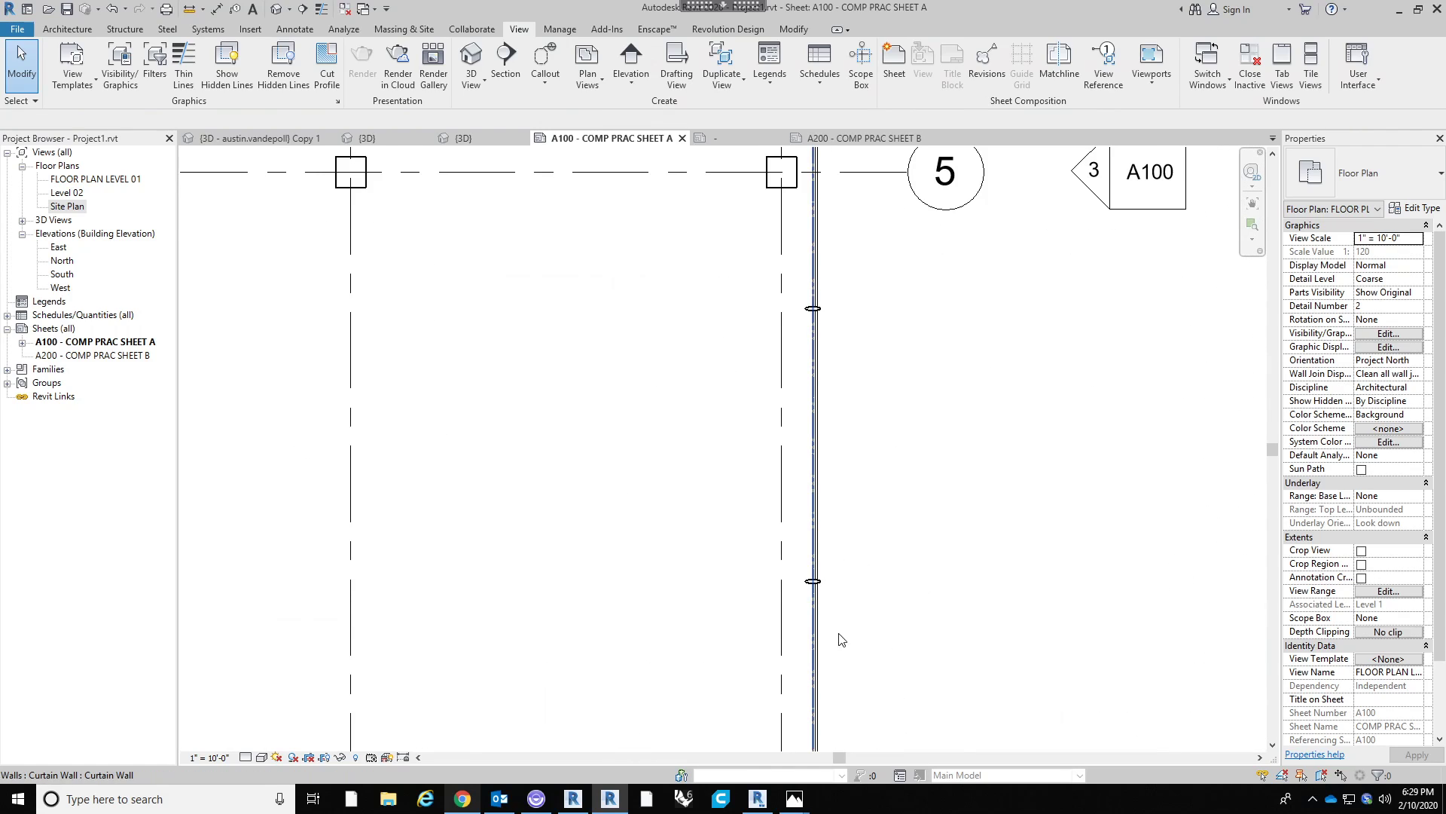
pyautogui.scroll(-3, 829, 584)
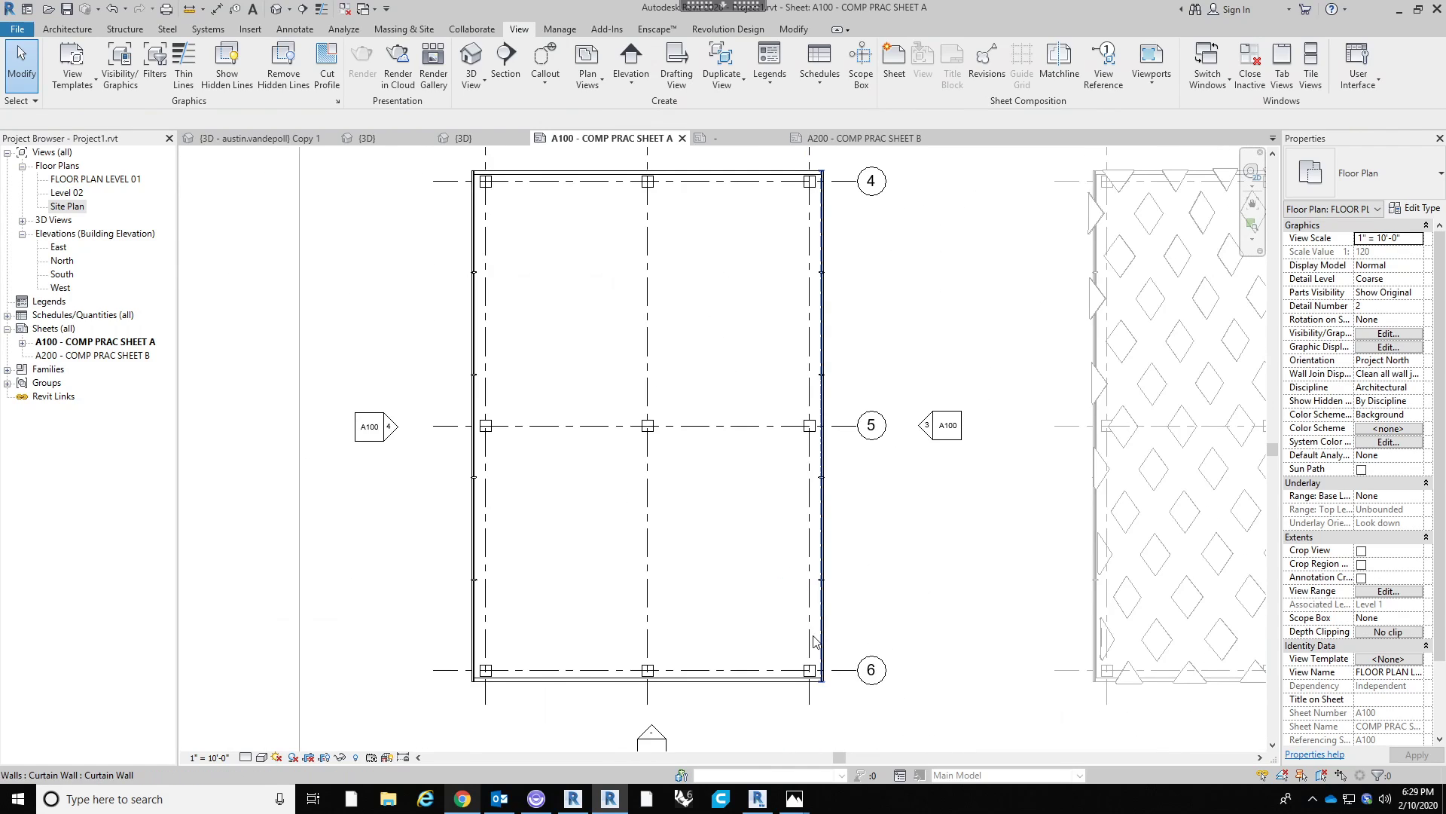
pyautogui.moveTo(680, 560); pyautogui.dragTo(681, 572, button='middle')
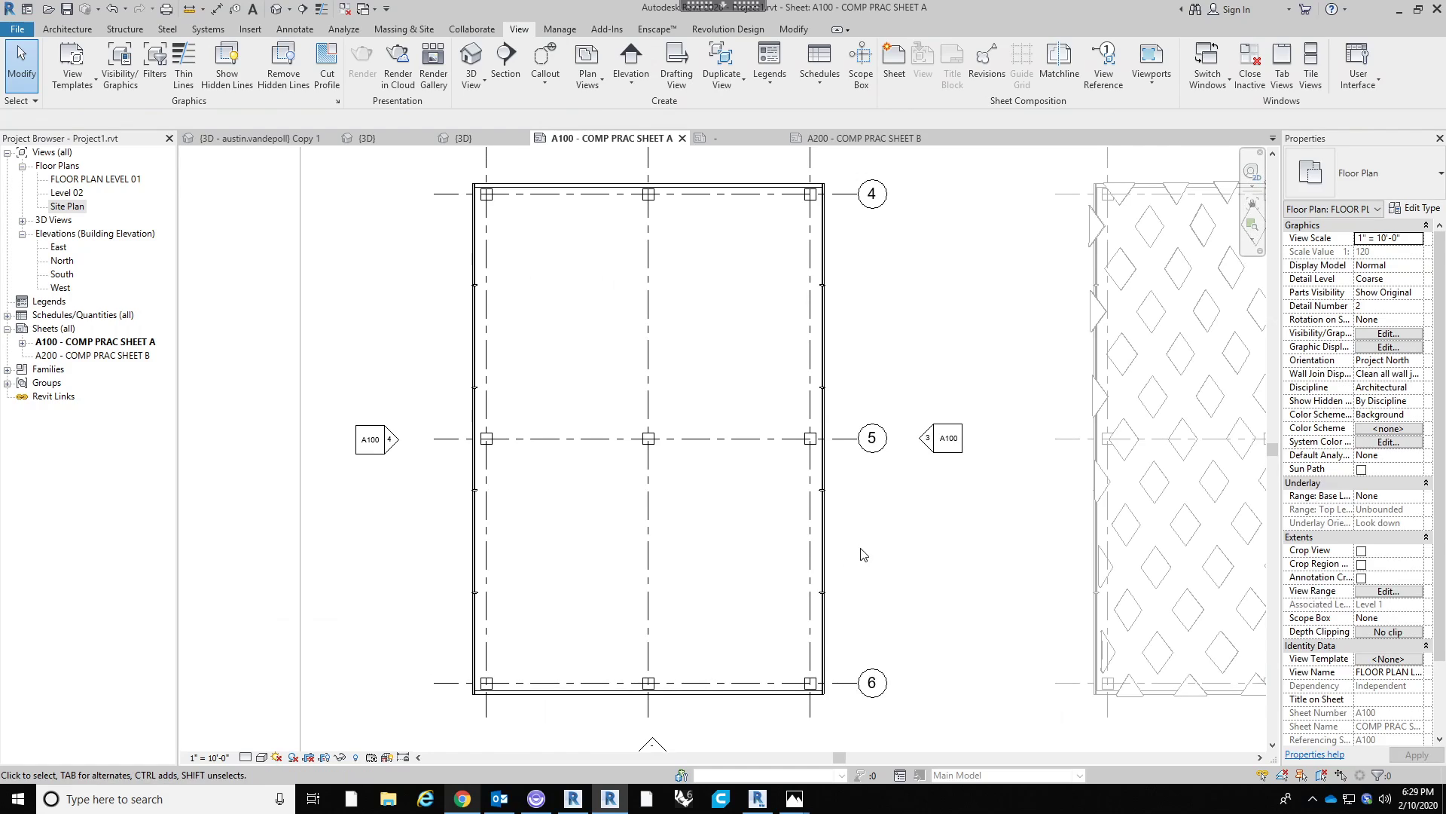
# Choose the Architectural Plan view template for the floor plan and set its view scale to 1" = 10'-0" and detail level to Fine.
pyautogui.click(1390, 660)
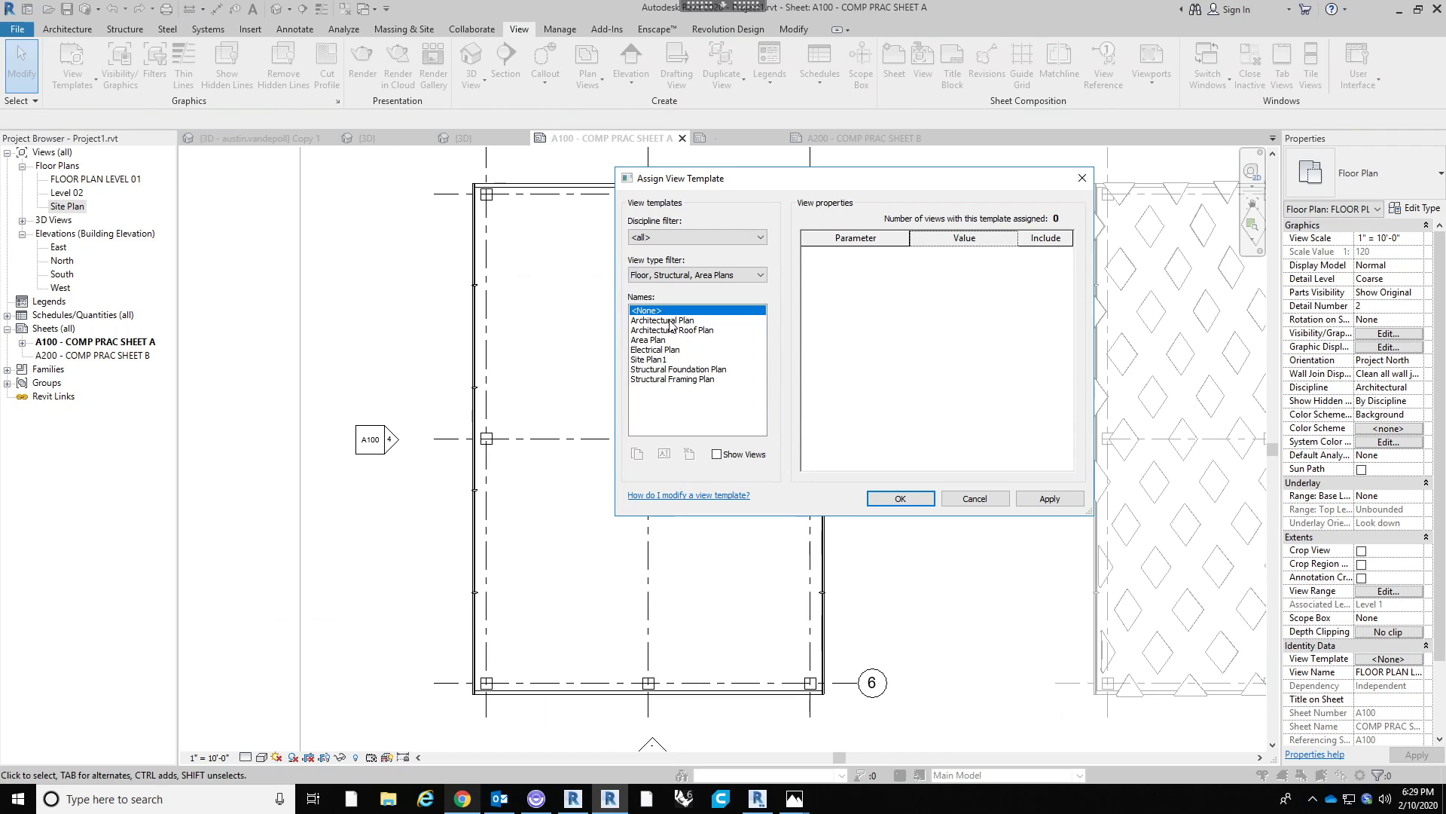
pyautogui.click(670, 321)
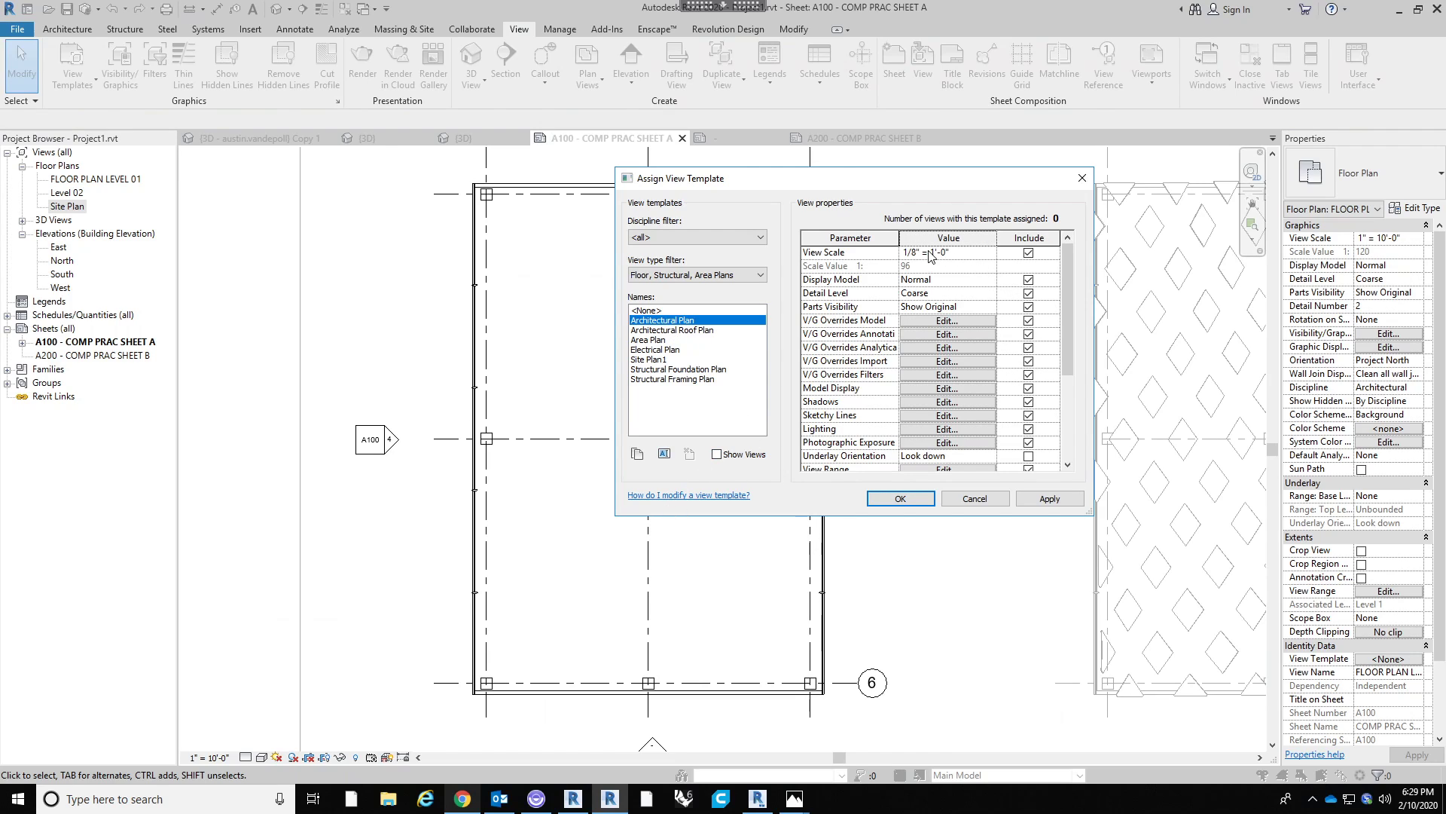
pyautogui.click(992, 254)
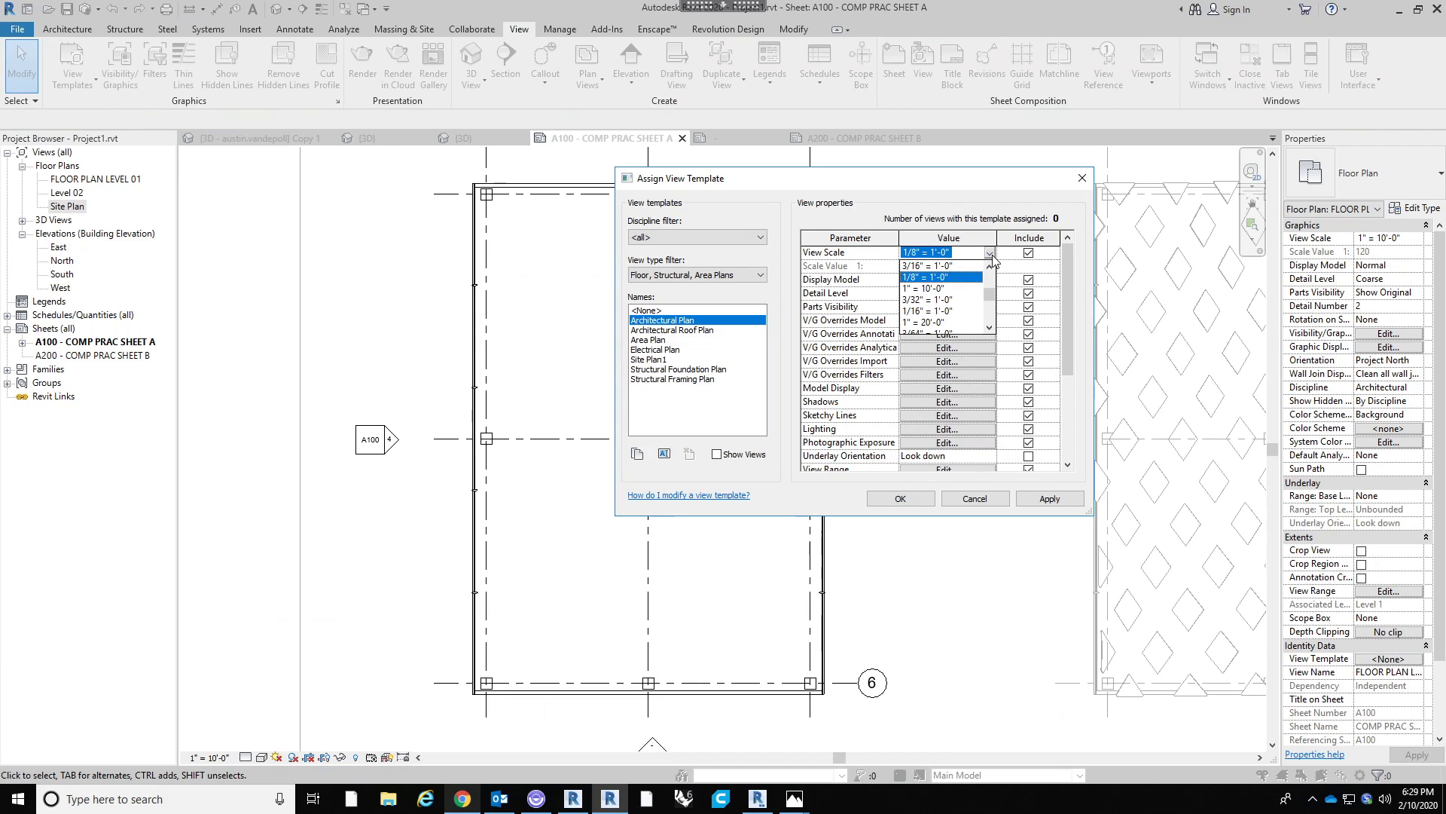
pyautogui.click(951, 289)
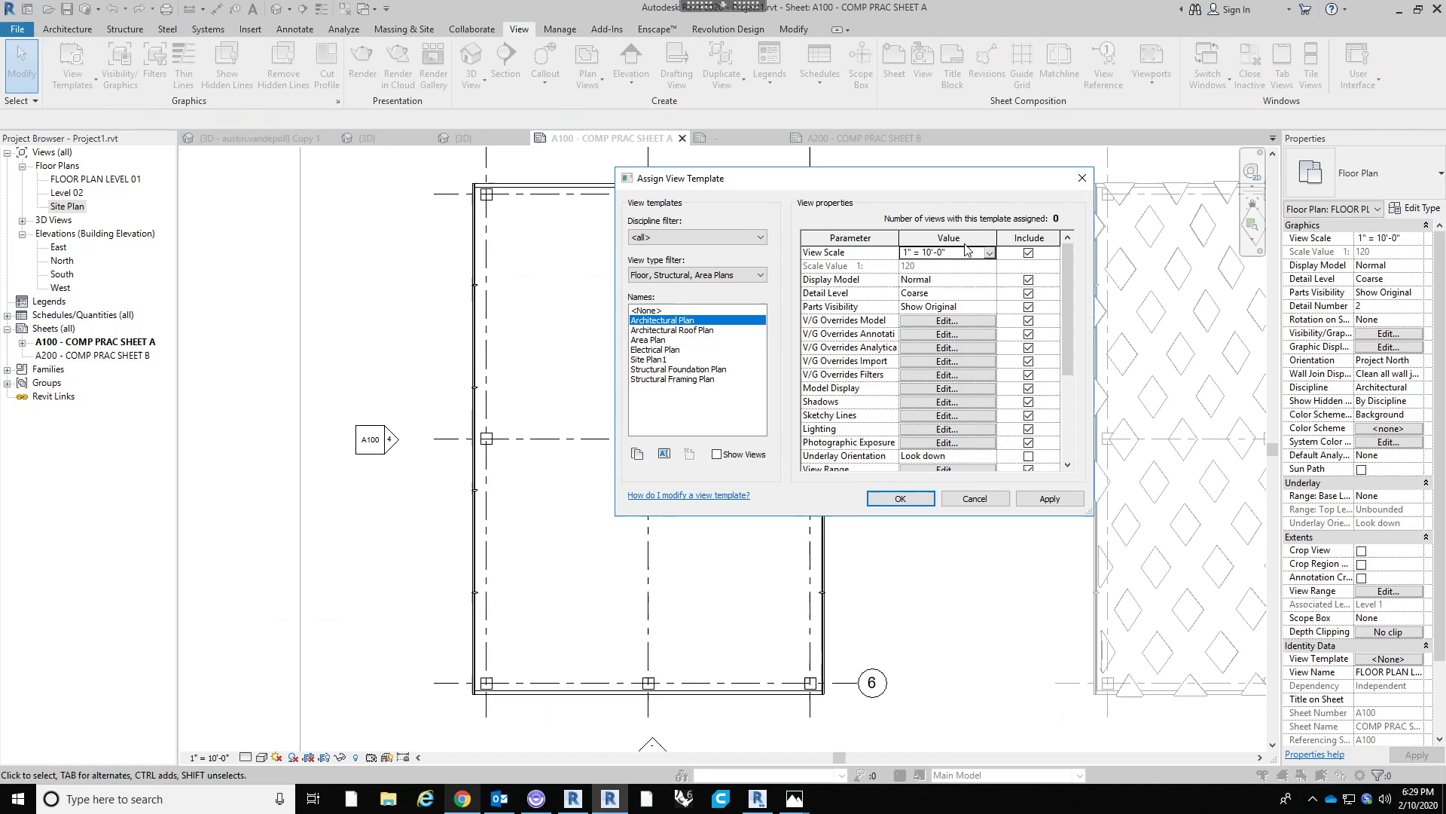
pyautogui.click(990, 293)
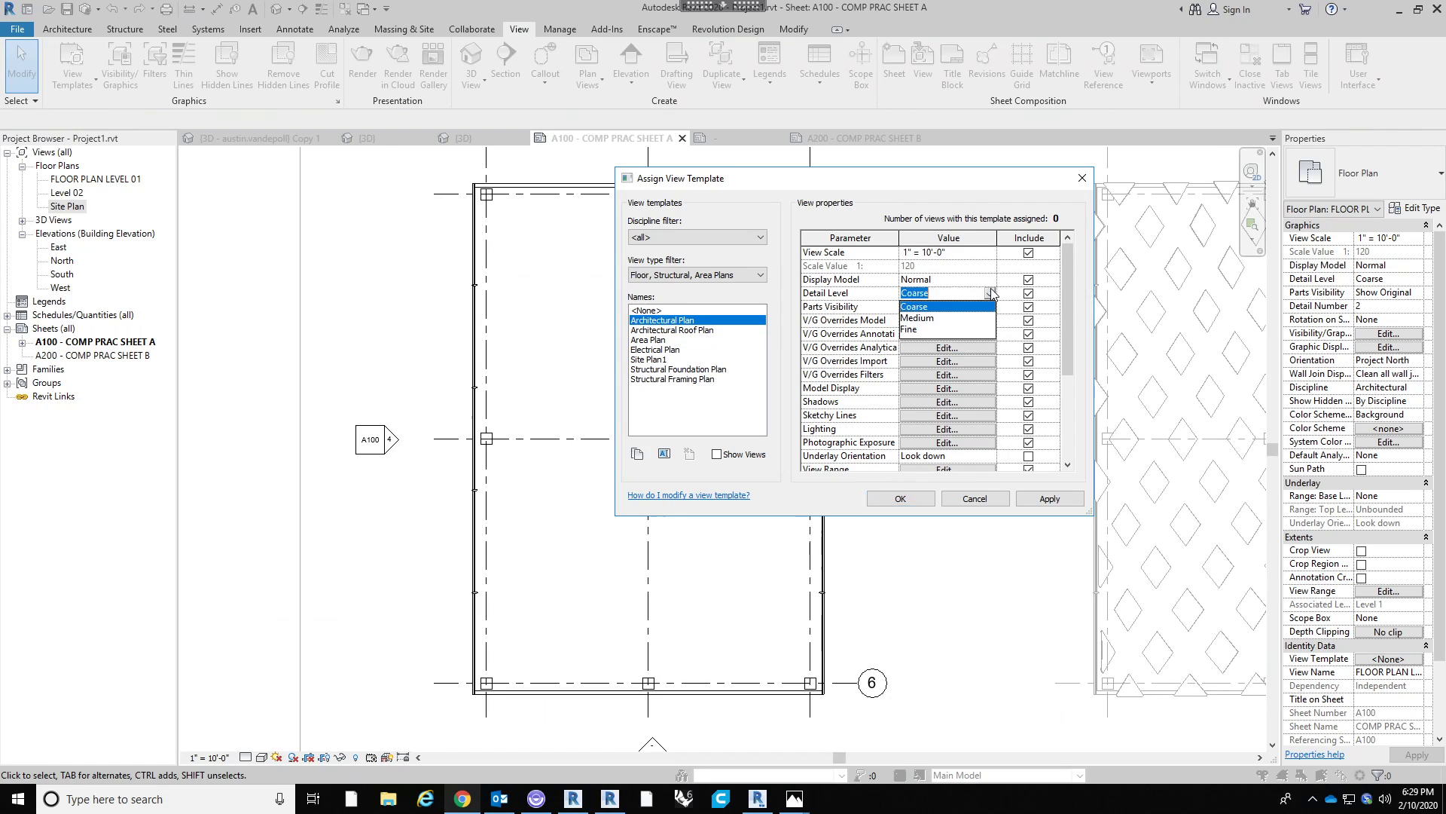
pyautogui.click(936, 329)
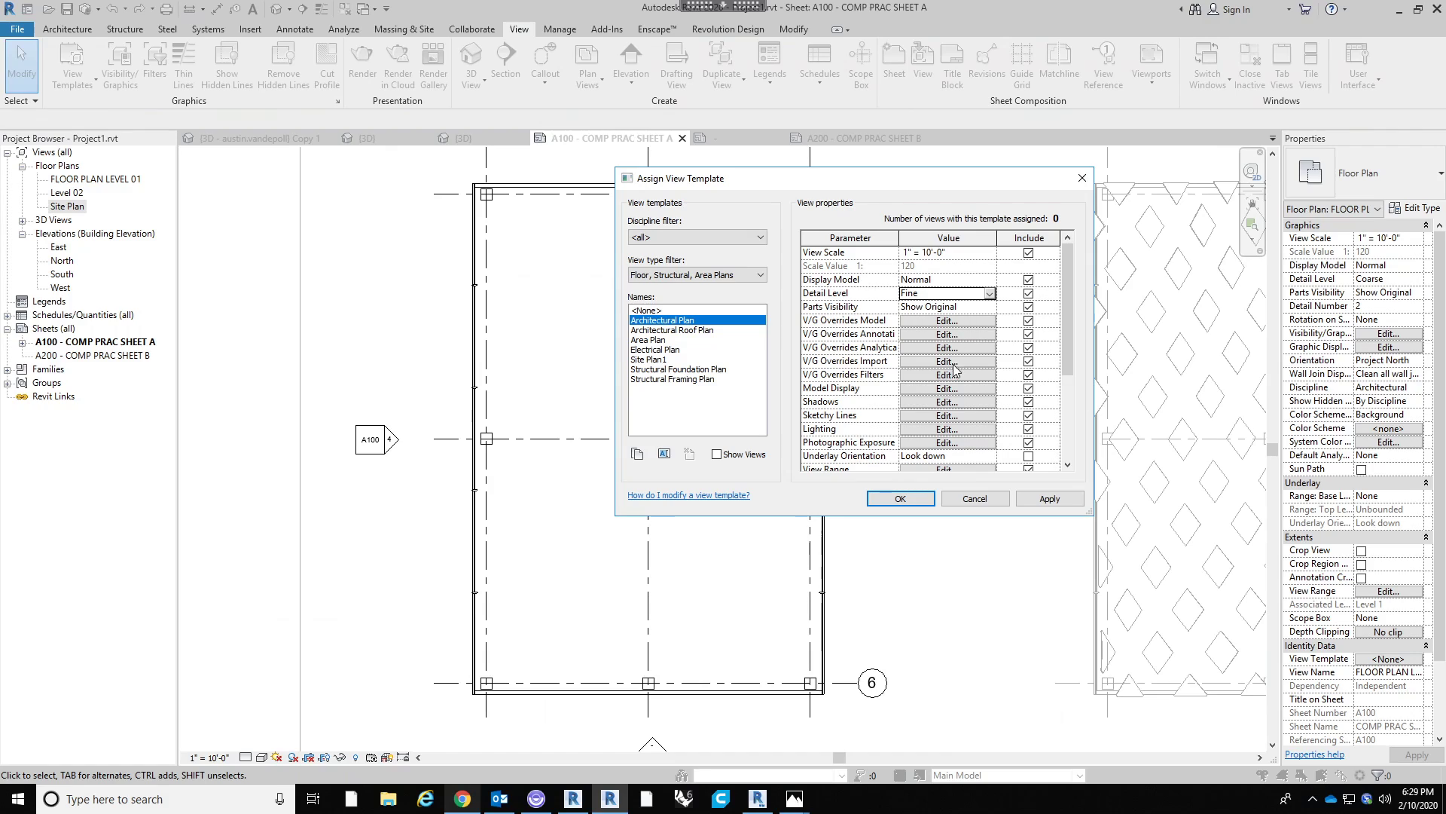
# In the Architectural Plan template's model overrides, give Curtain Wall Mullions a solid fill foreground cut pattern in blue RGB 000-128-255.
pyautogui.scroll(-2, 1075, 297)
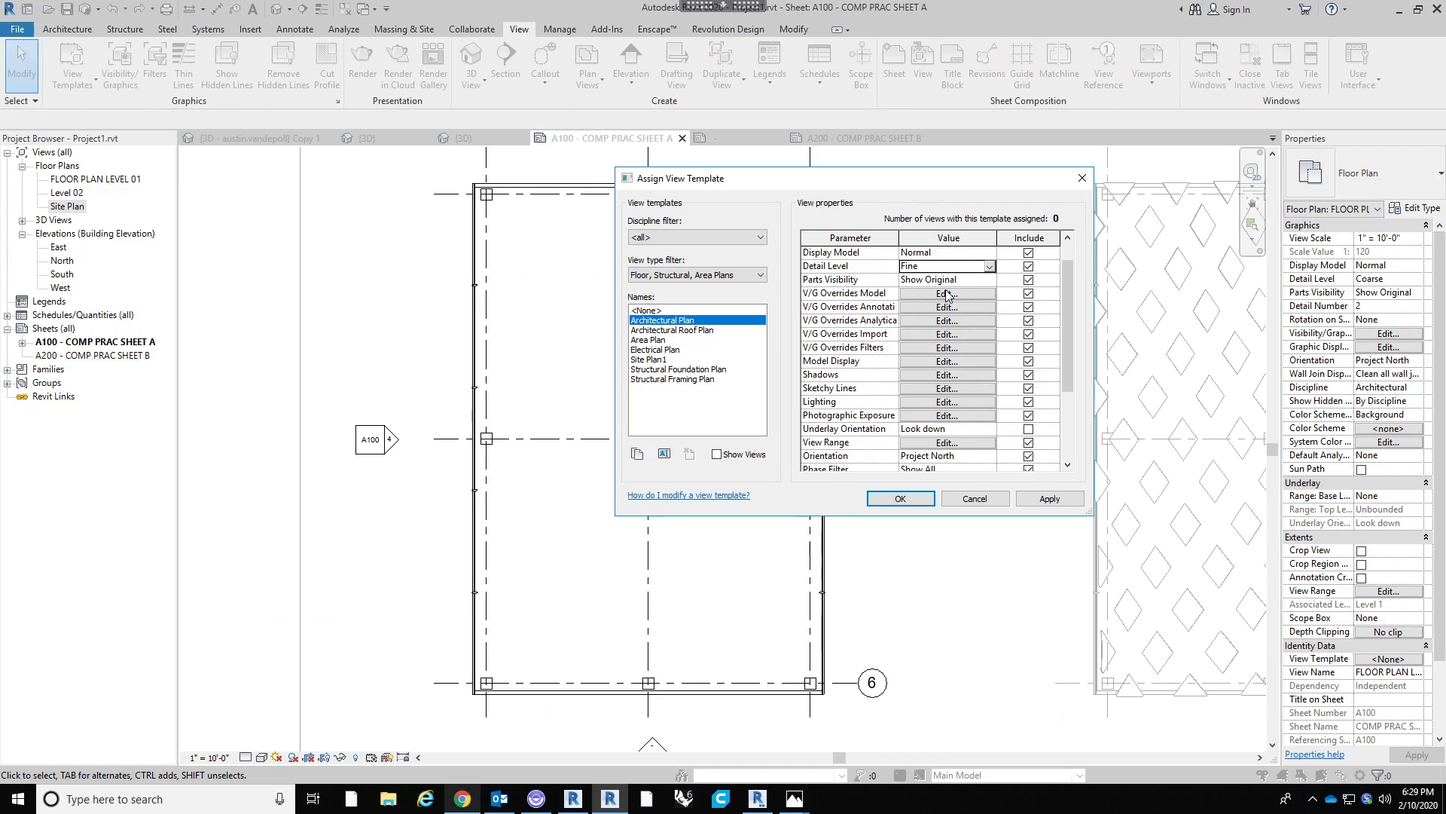
pyautogui.click(946, 294)
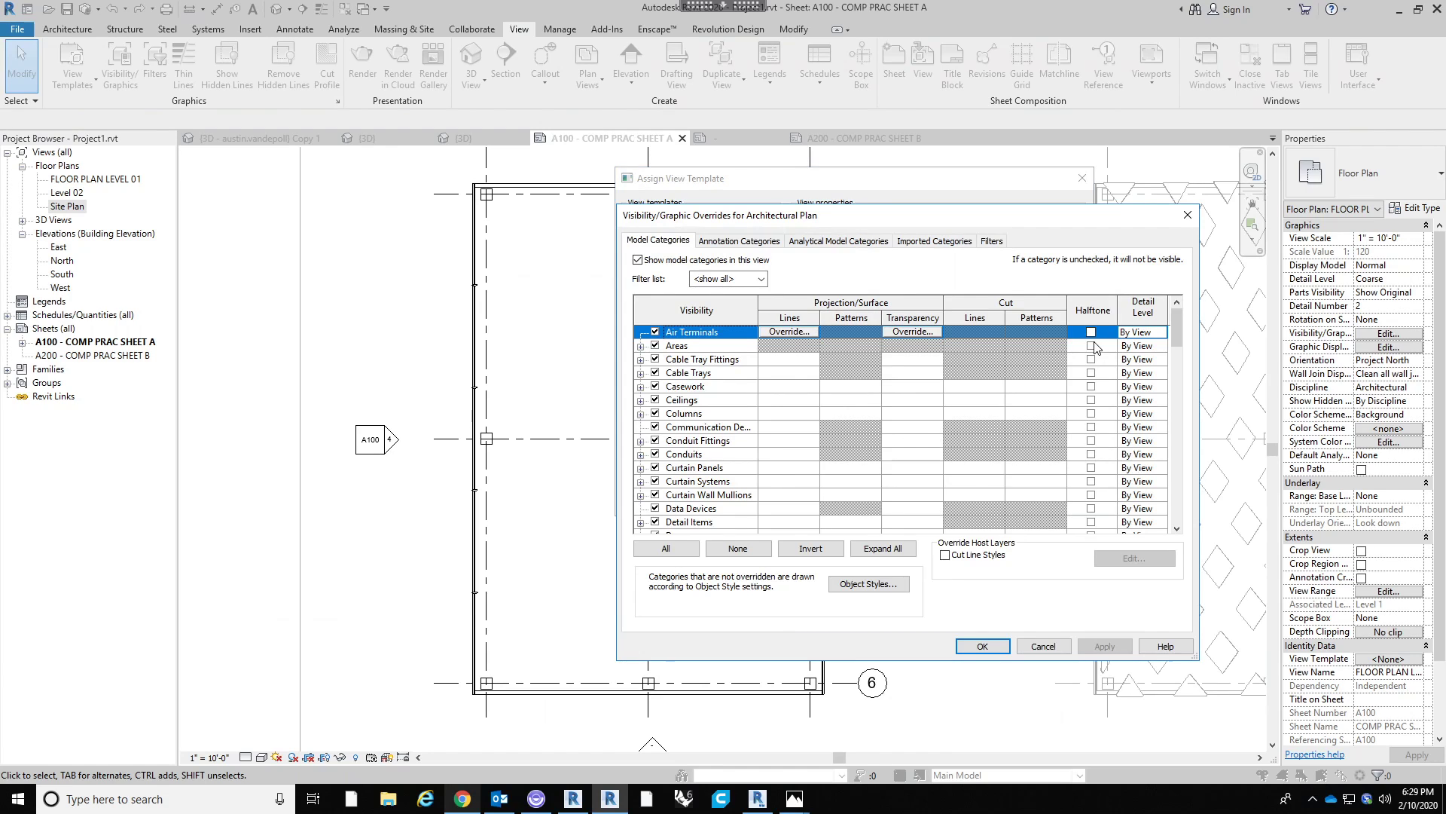
pyautogui.moveTo(1035, 225); pyautogui.dragTo(1082, 230)
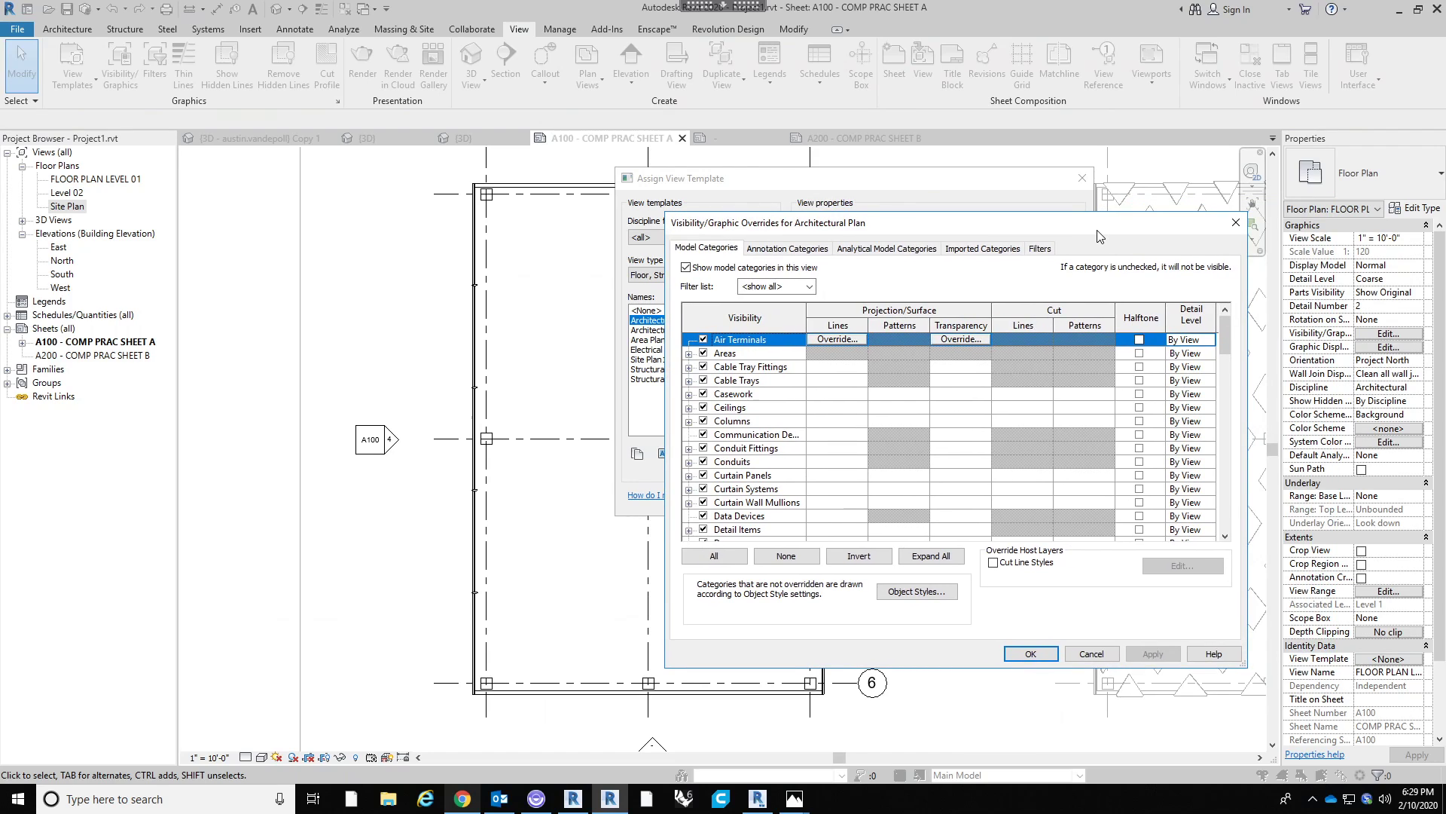
pyautogui.scroll(-1, 765, 440)
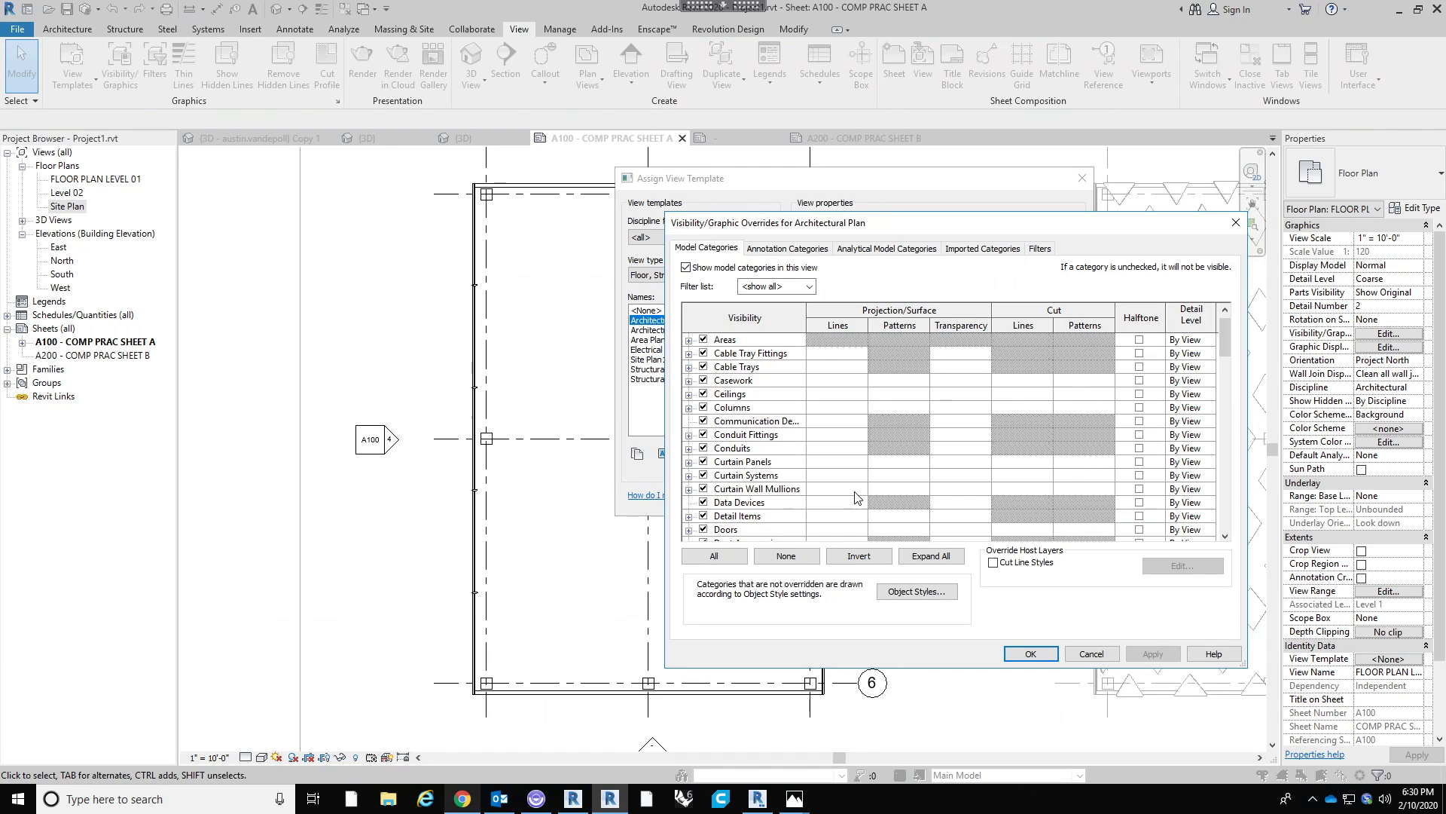
pyautogui.click(1084, 492)
pyautogui.click(1101, 490)
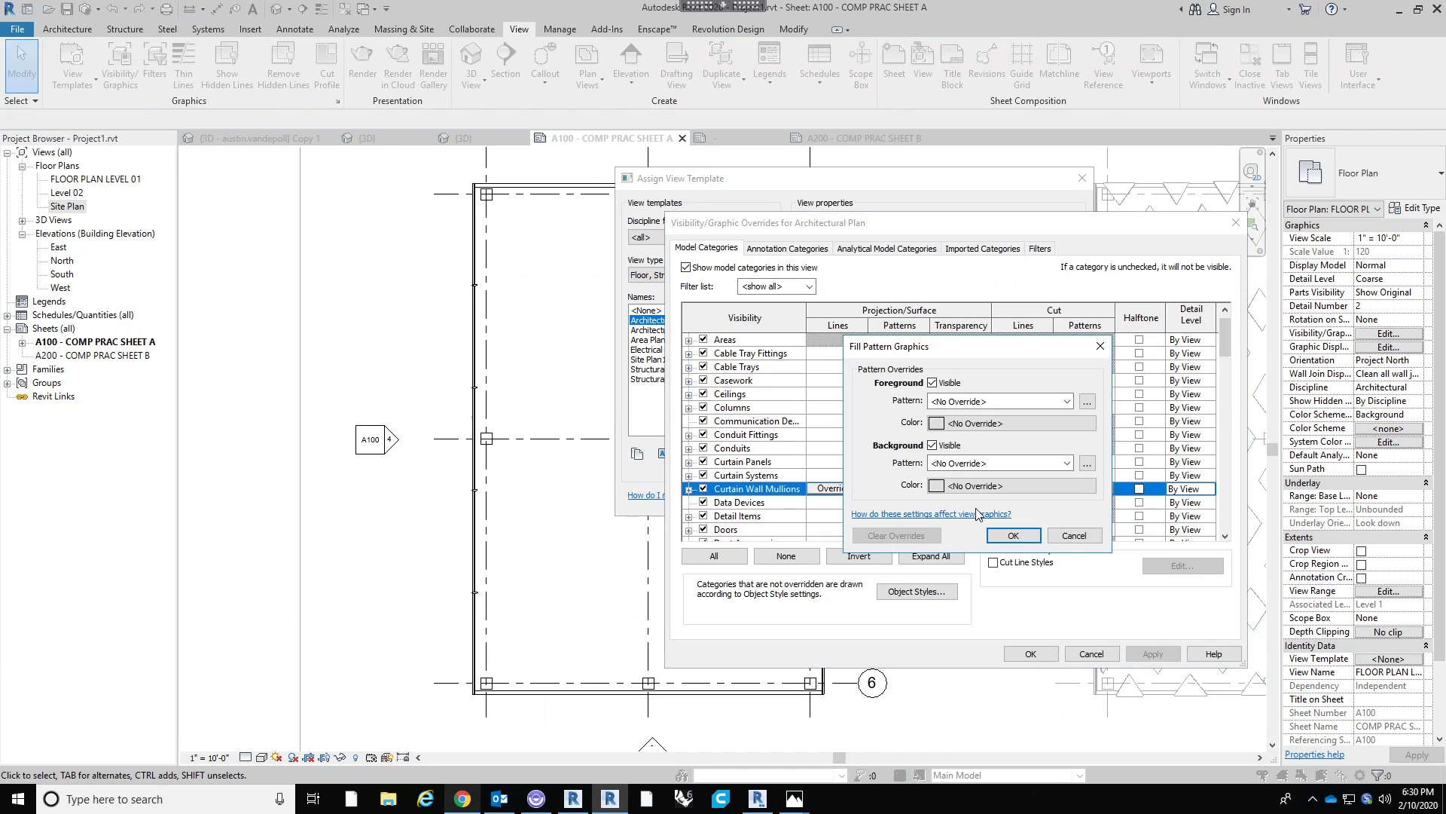
pyautogui.click(997, 406)
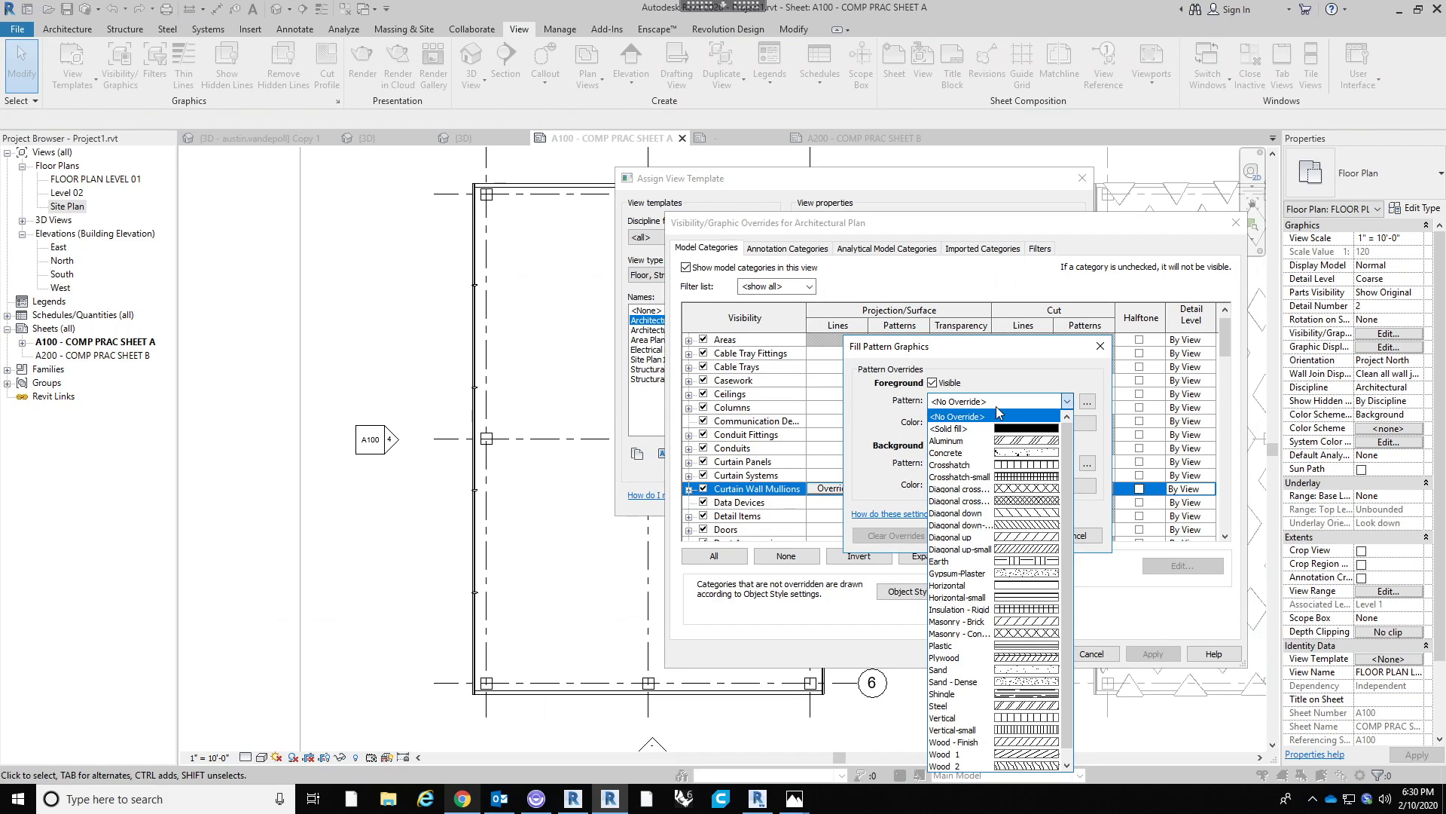
pyautogui.click(951, 429)
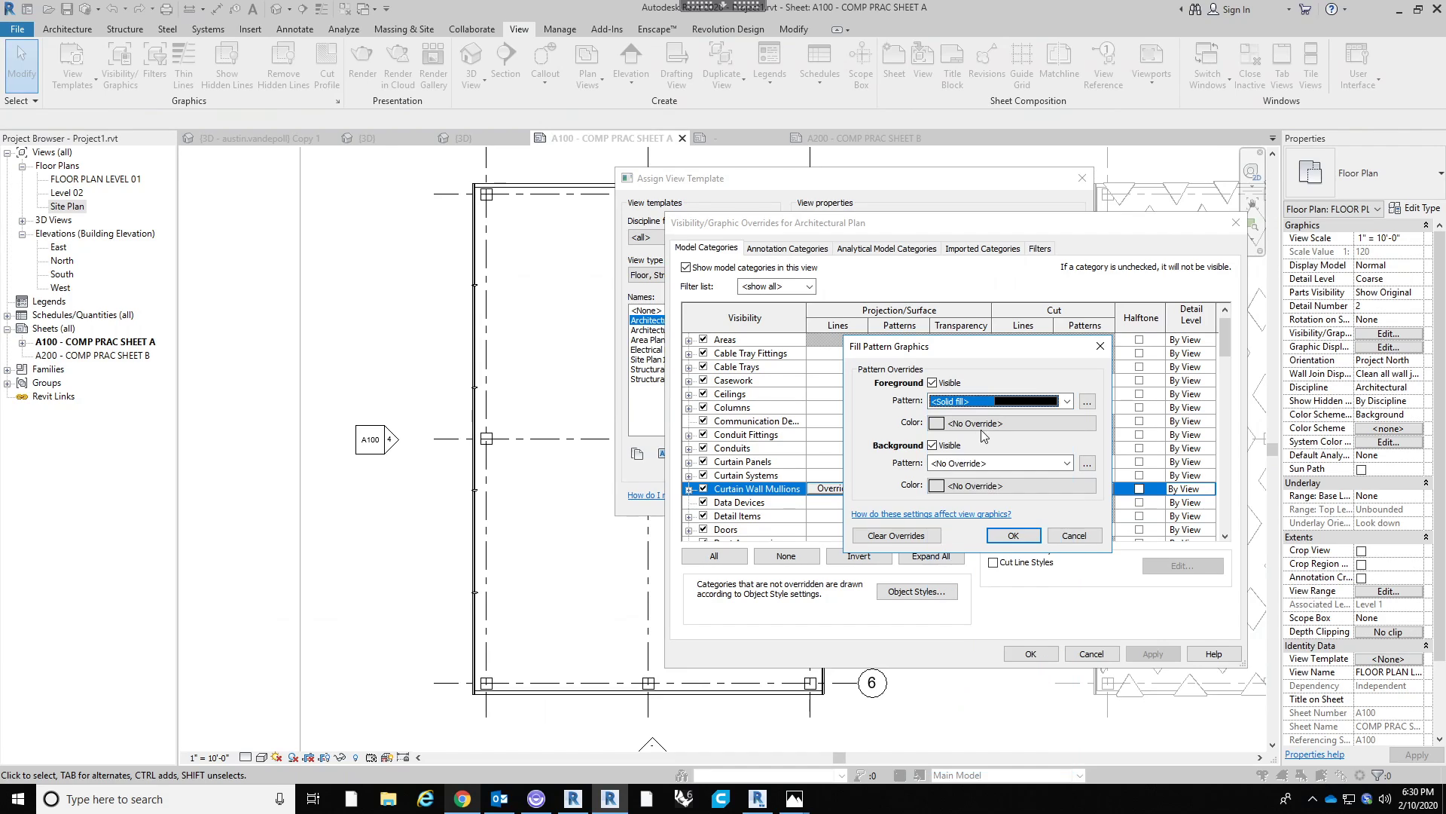
pyautogui.click(1018, 422)
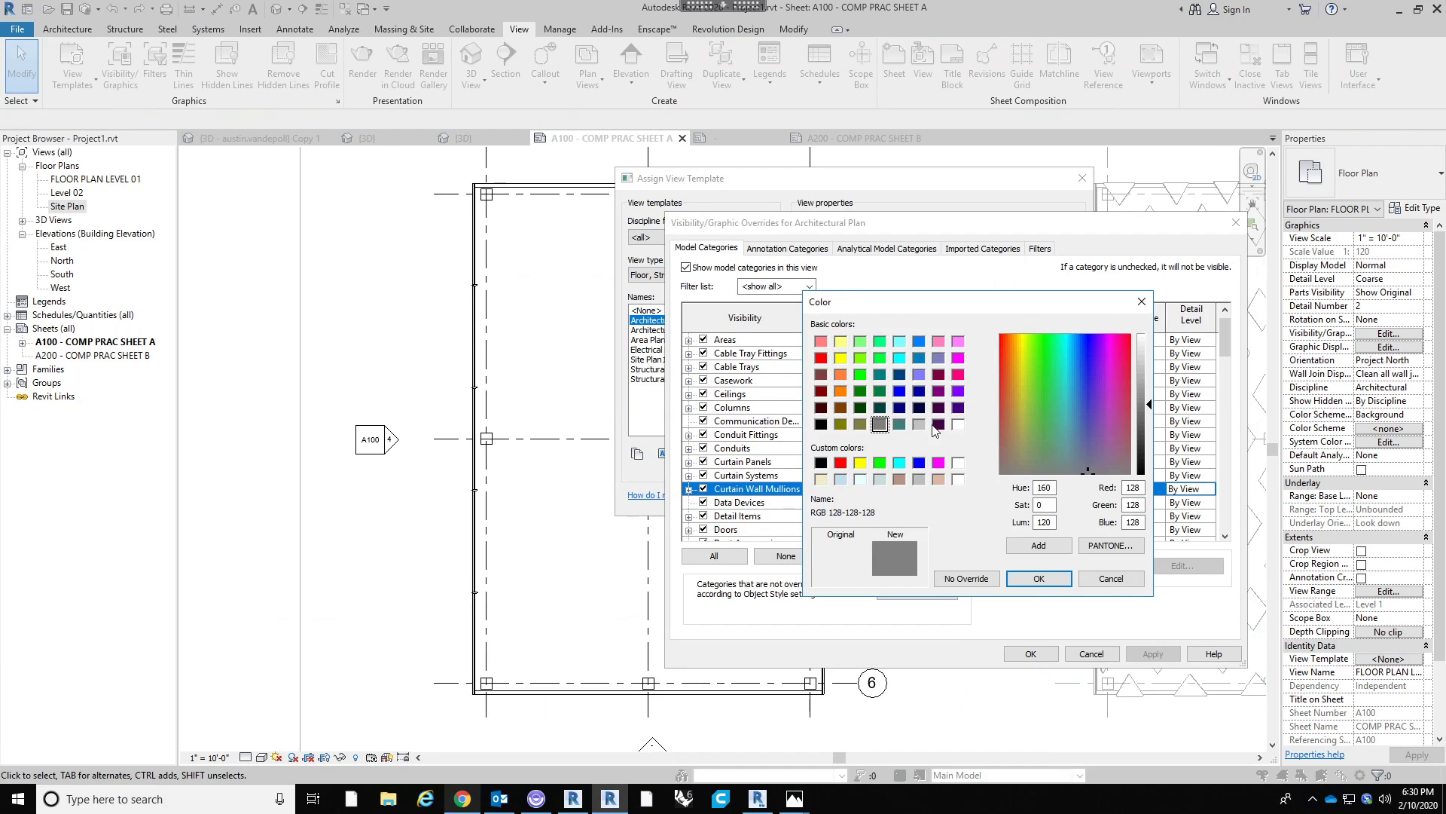
pyautogui.click(919, 341)
pyautogui.click(1038, 578)
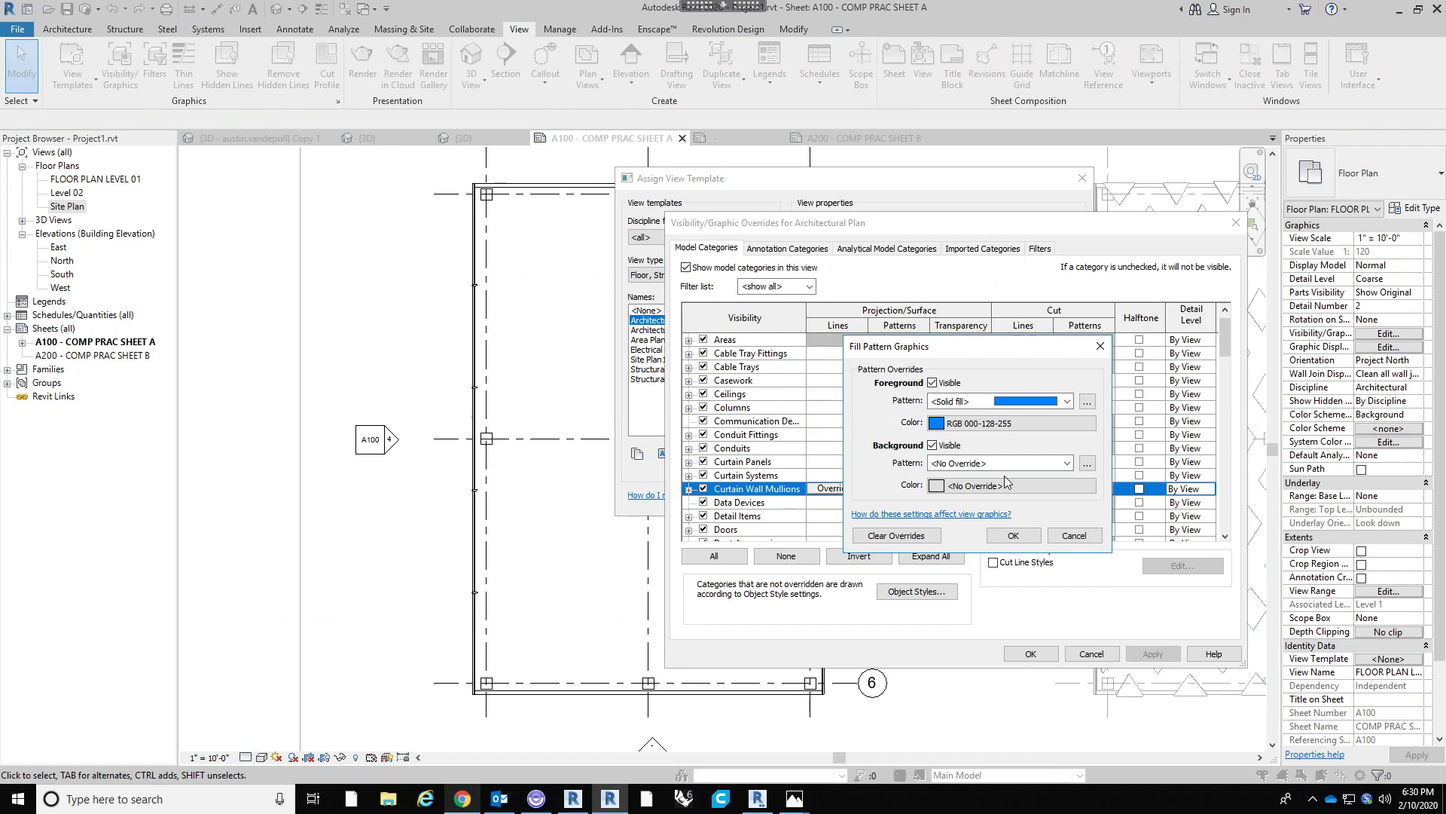
pyautogui.click(1014, 535)
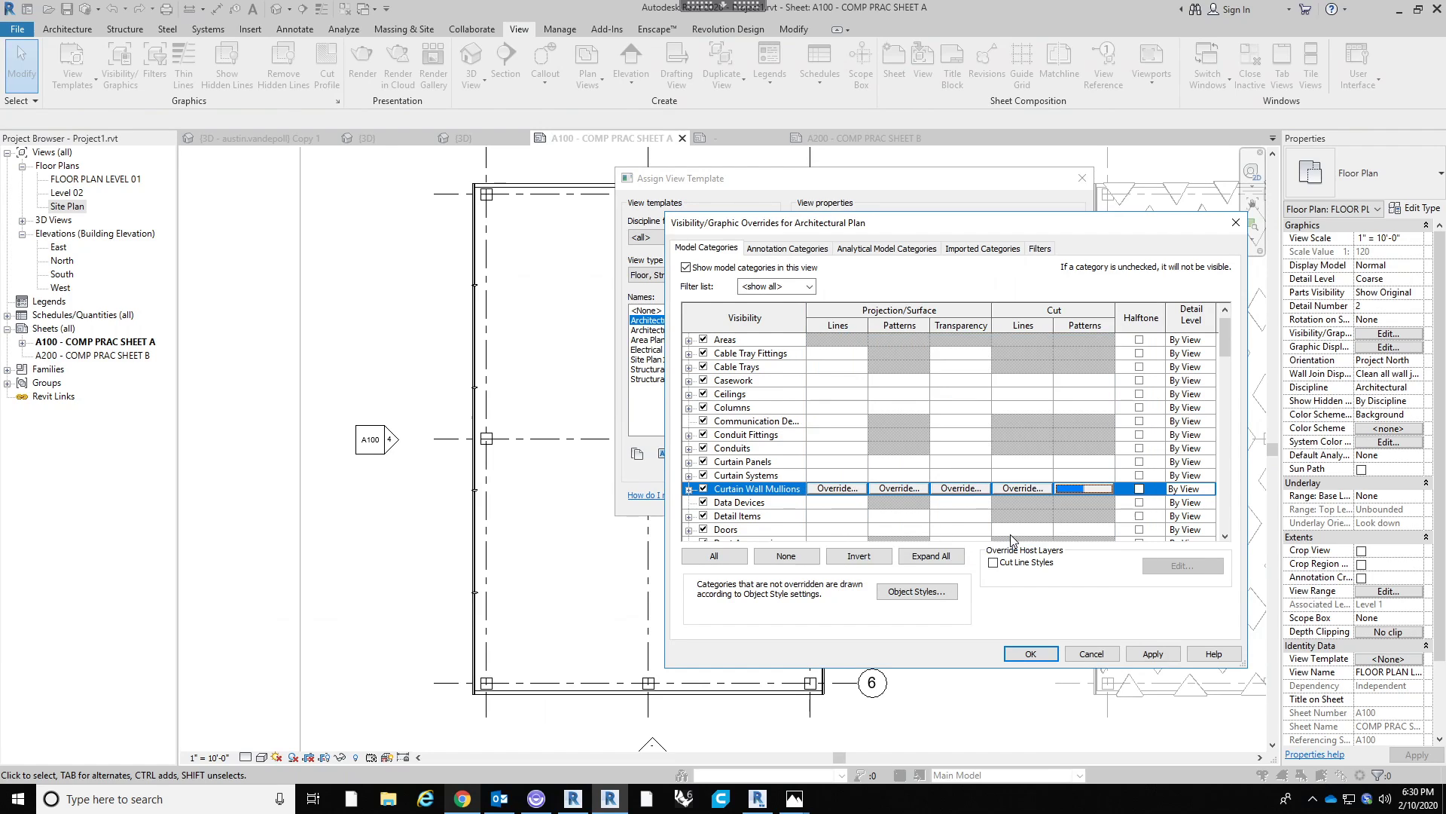
# Override the cut line weight of Curtain Wall Mullions with 3.
pyautogui.click(1027, 493)
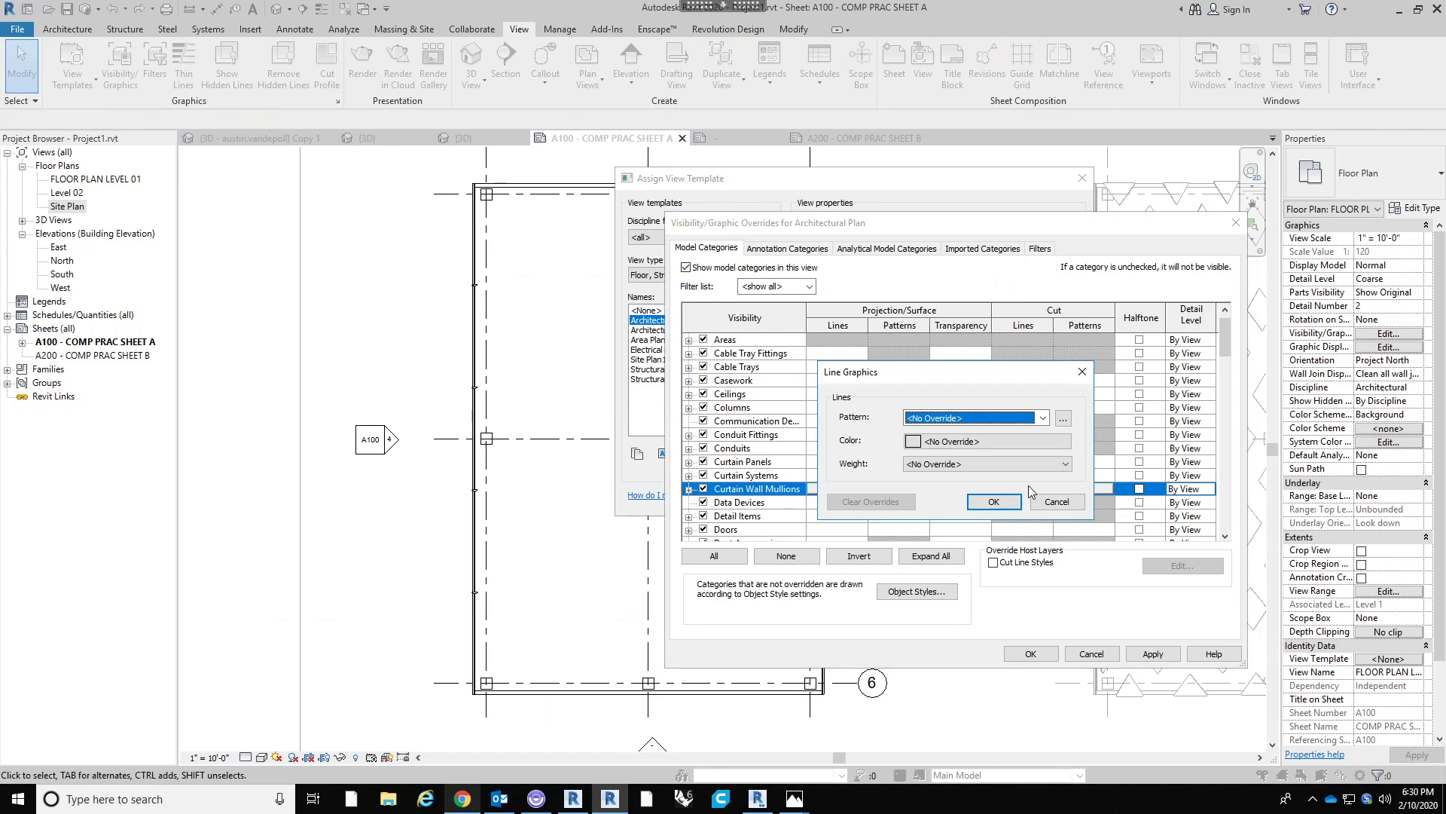
pyautogui.click(989, 462)
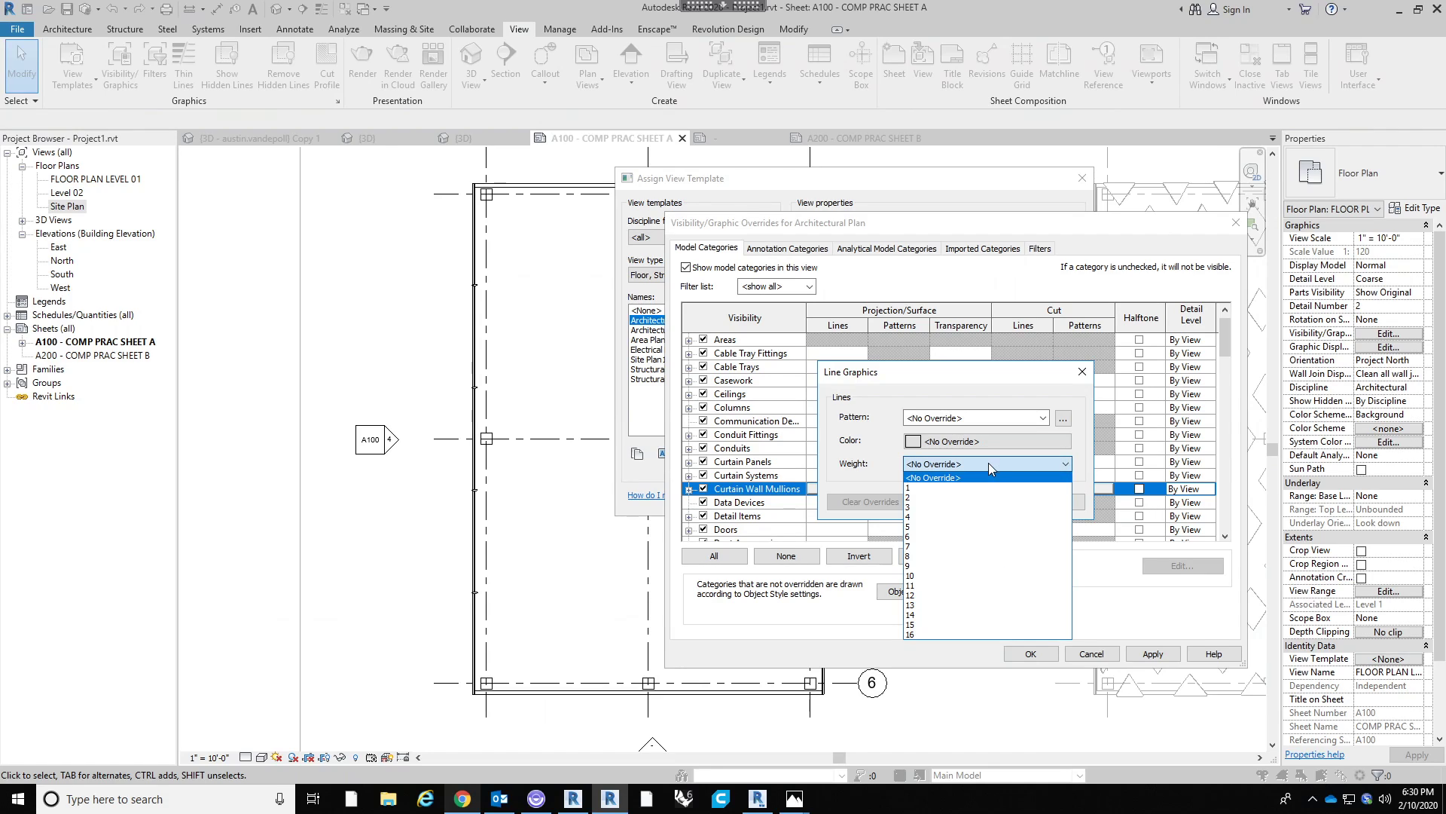
pyautogui.click(974, 507)
pyautogui.click(996, 502)
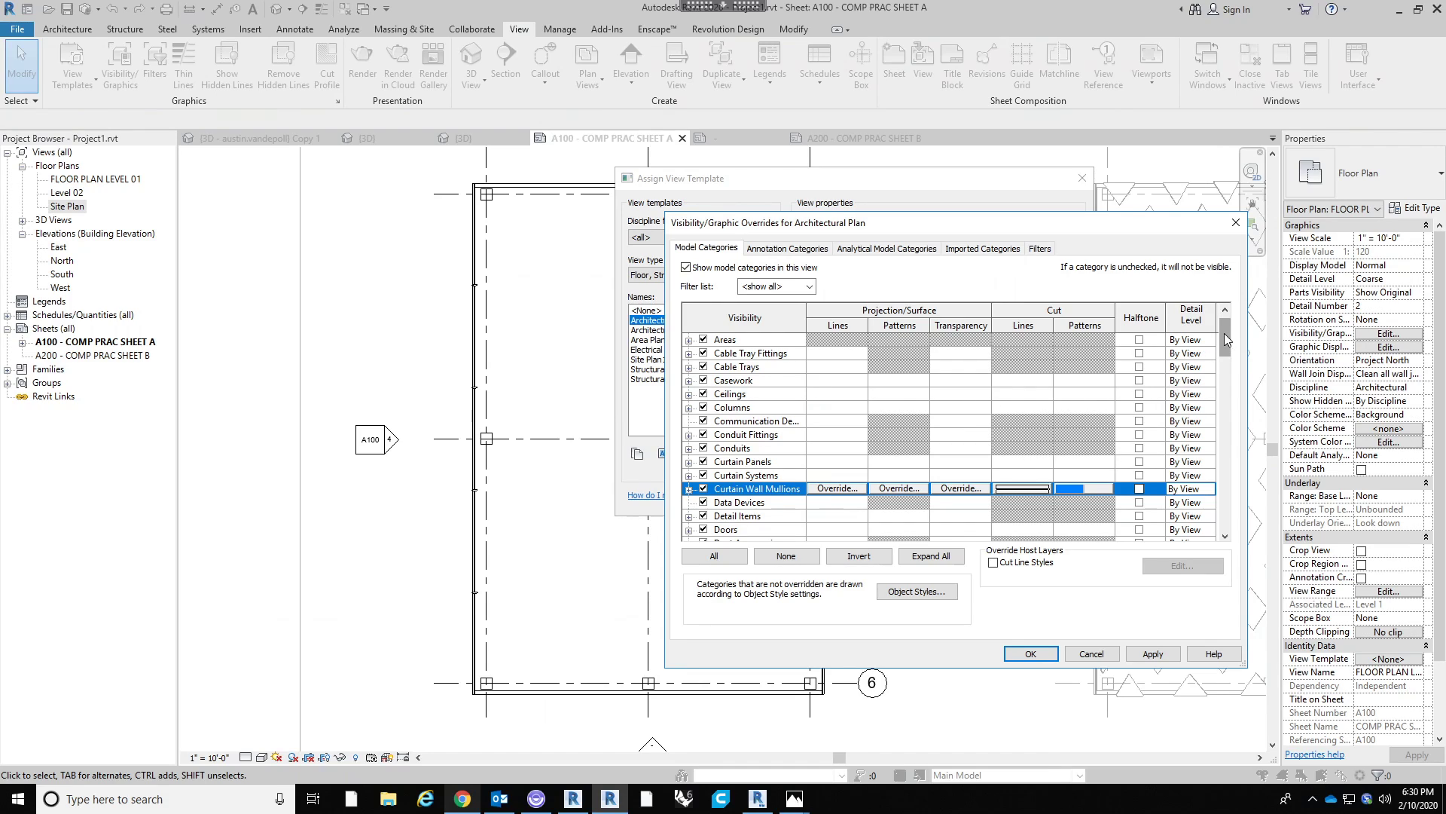
# Give Structural Columns a solid fill foreground cut pattern in orange RGB 255-128-000 in the Architectural Plan template's model overrides.
pyautogui.moveTo(1223, 333); pyautogui.dragTo(1223, 336)
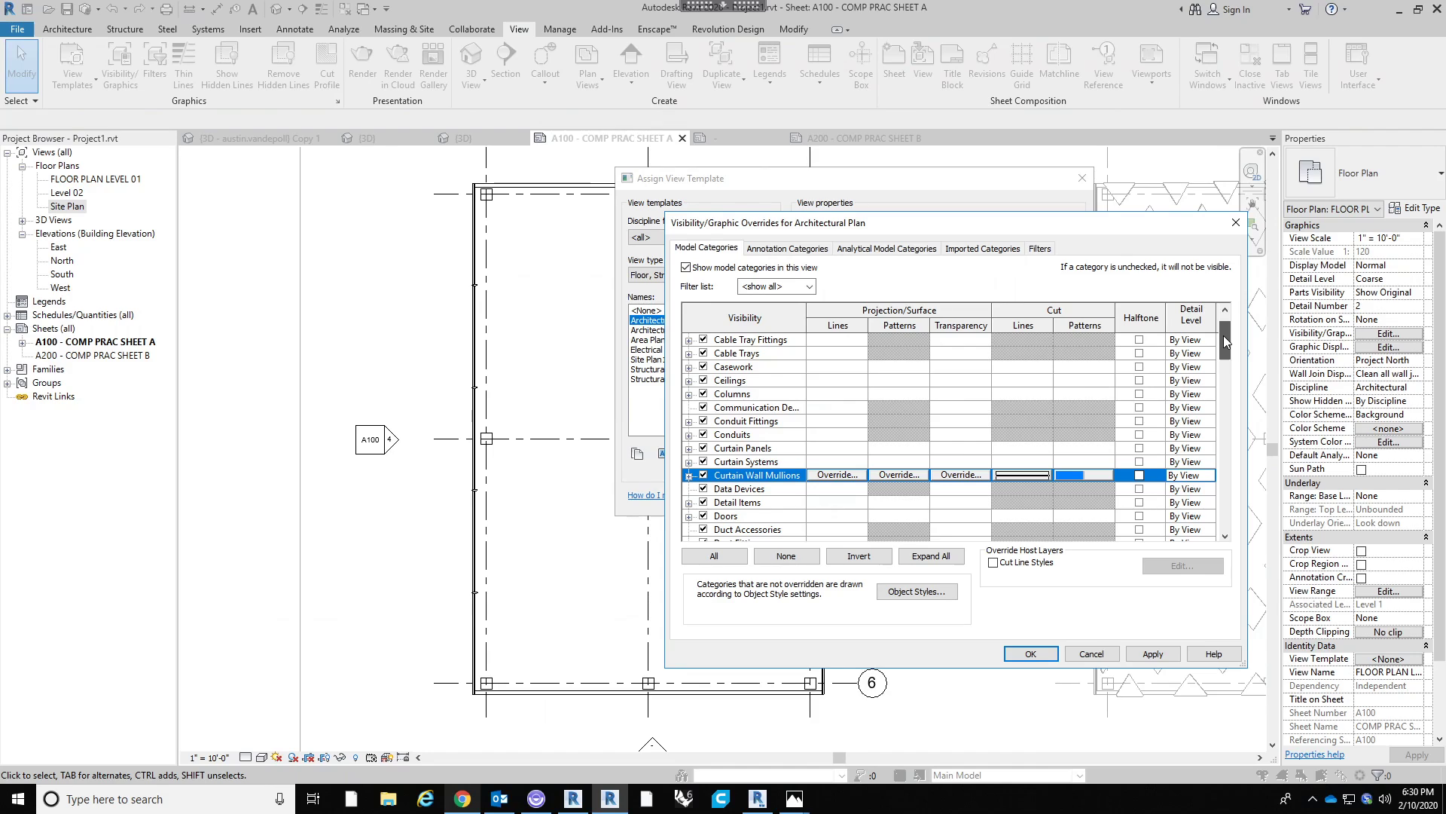
pyautogui.moveTo(1223, 336); pyautogui.dragTo(1178, 497)
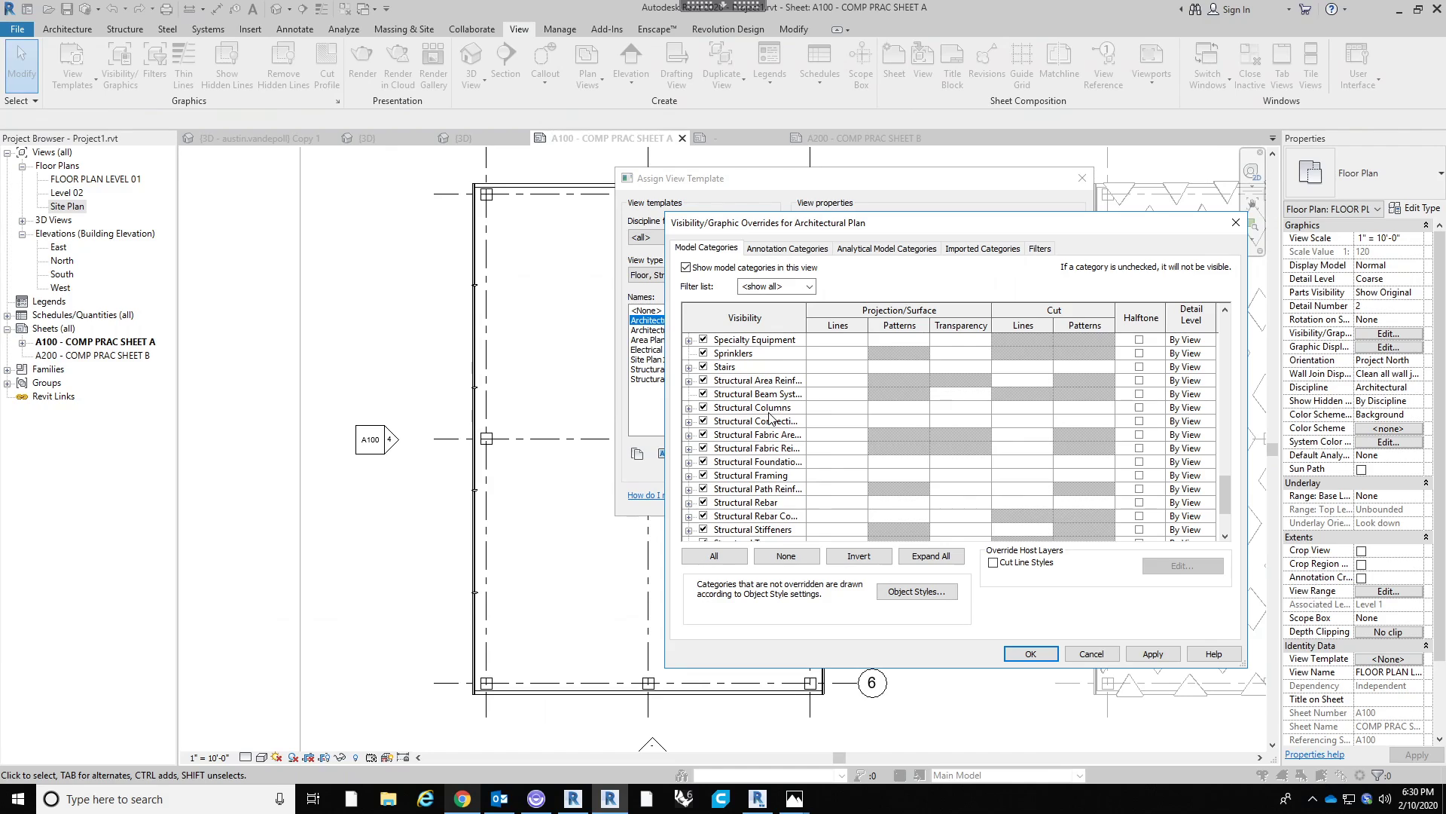
pyautogui.click(1083, 408)
pyautogui.click(1091, 408)
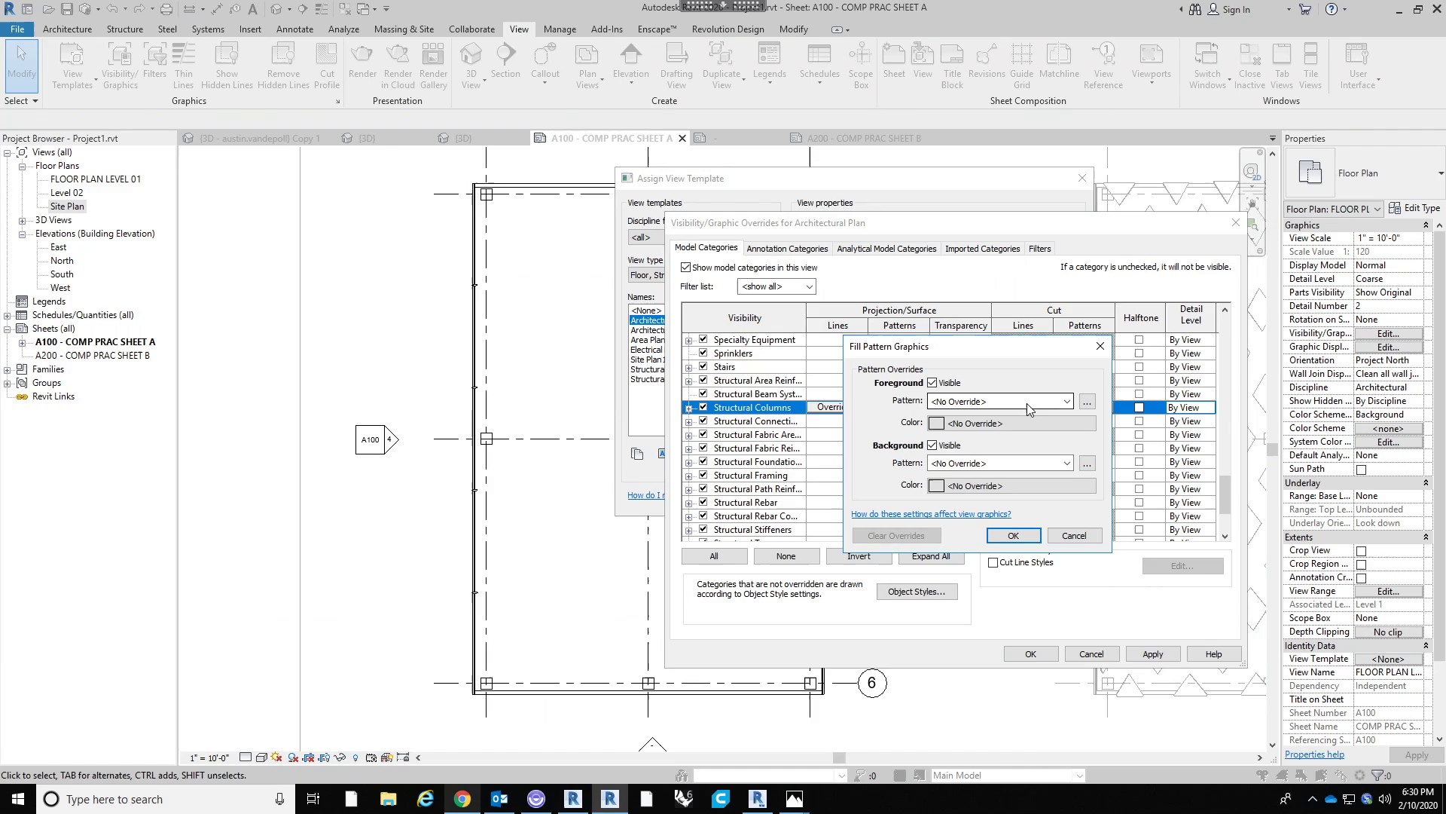
pyautogui.click(1027, 404)
pyautogui.click(1038, 426)
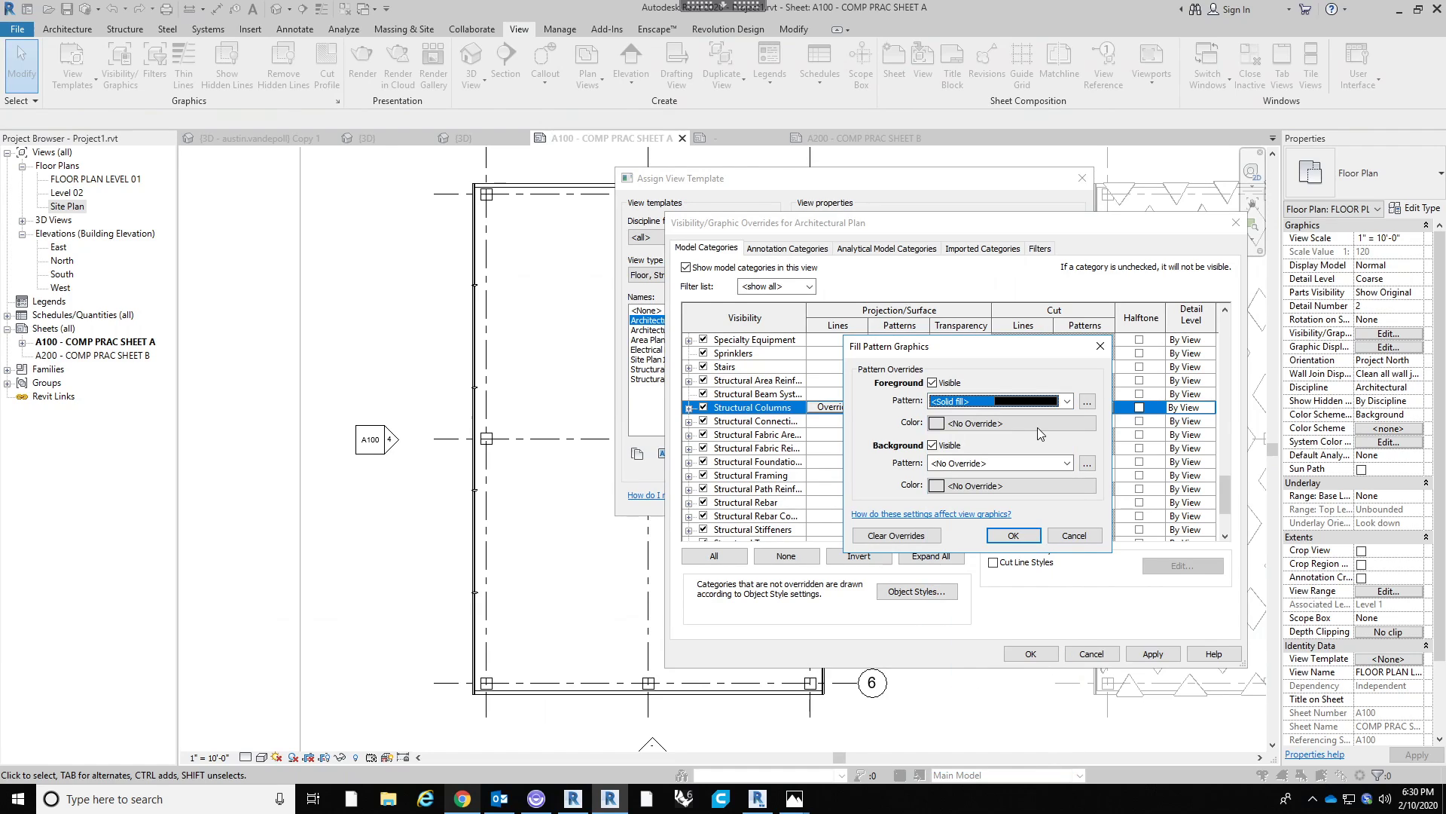
pyautogui.click(1038, 427)
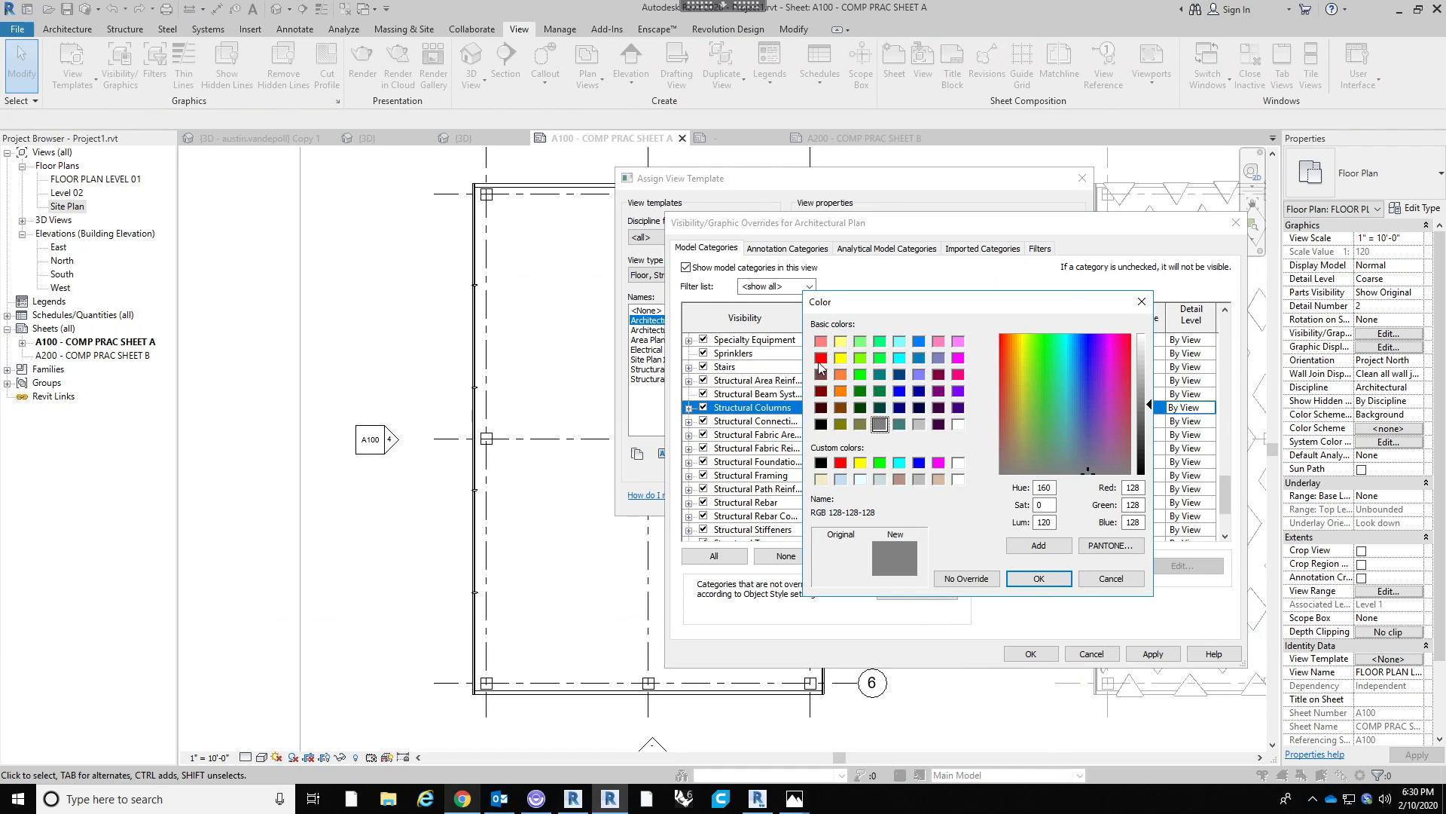
pyautogui.click(840, 392)
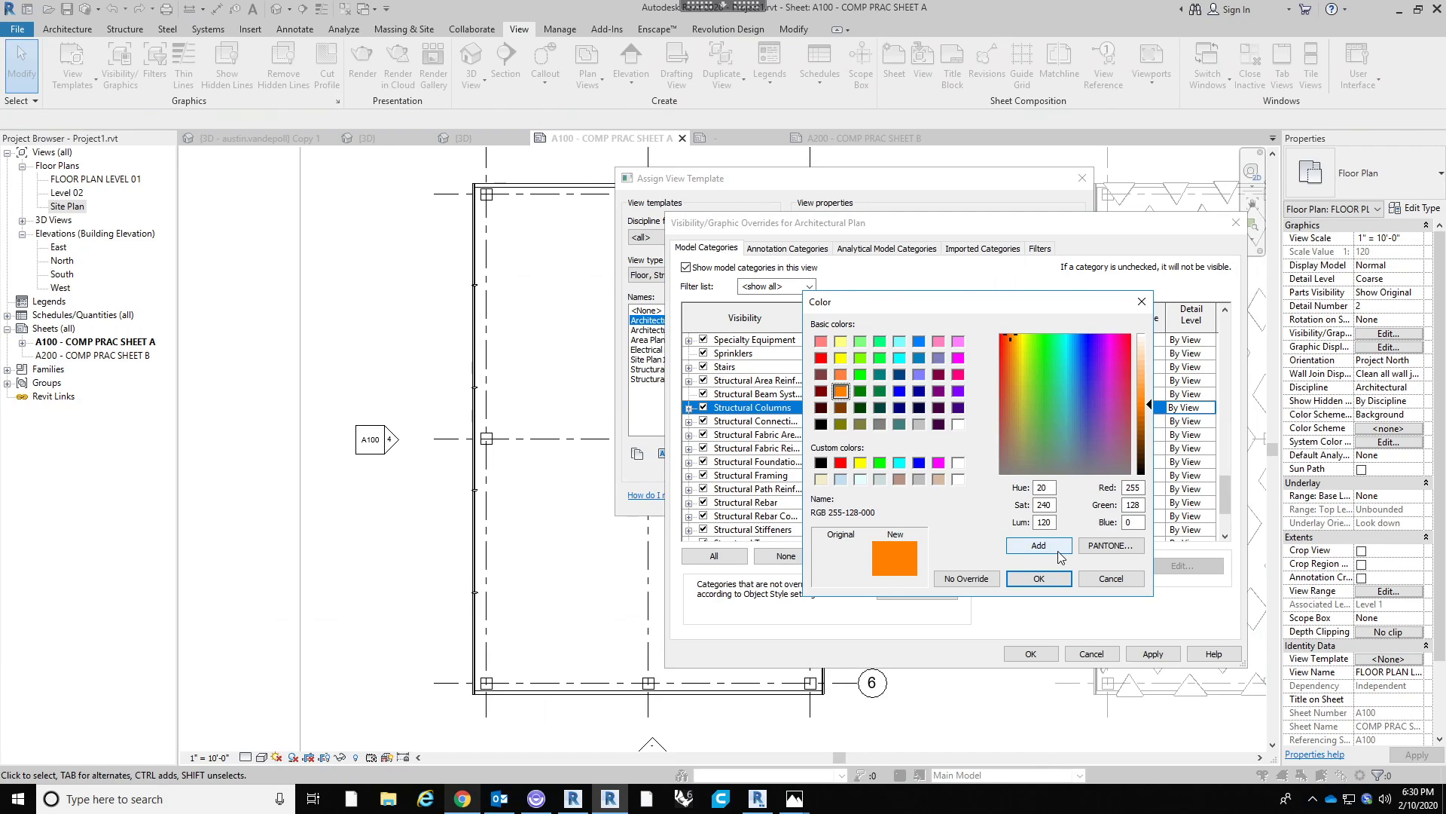
pyautogui.click(1027, 583)
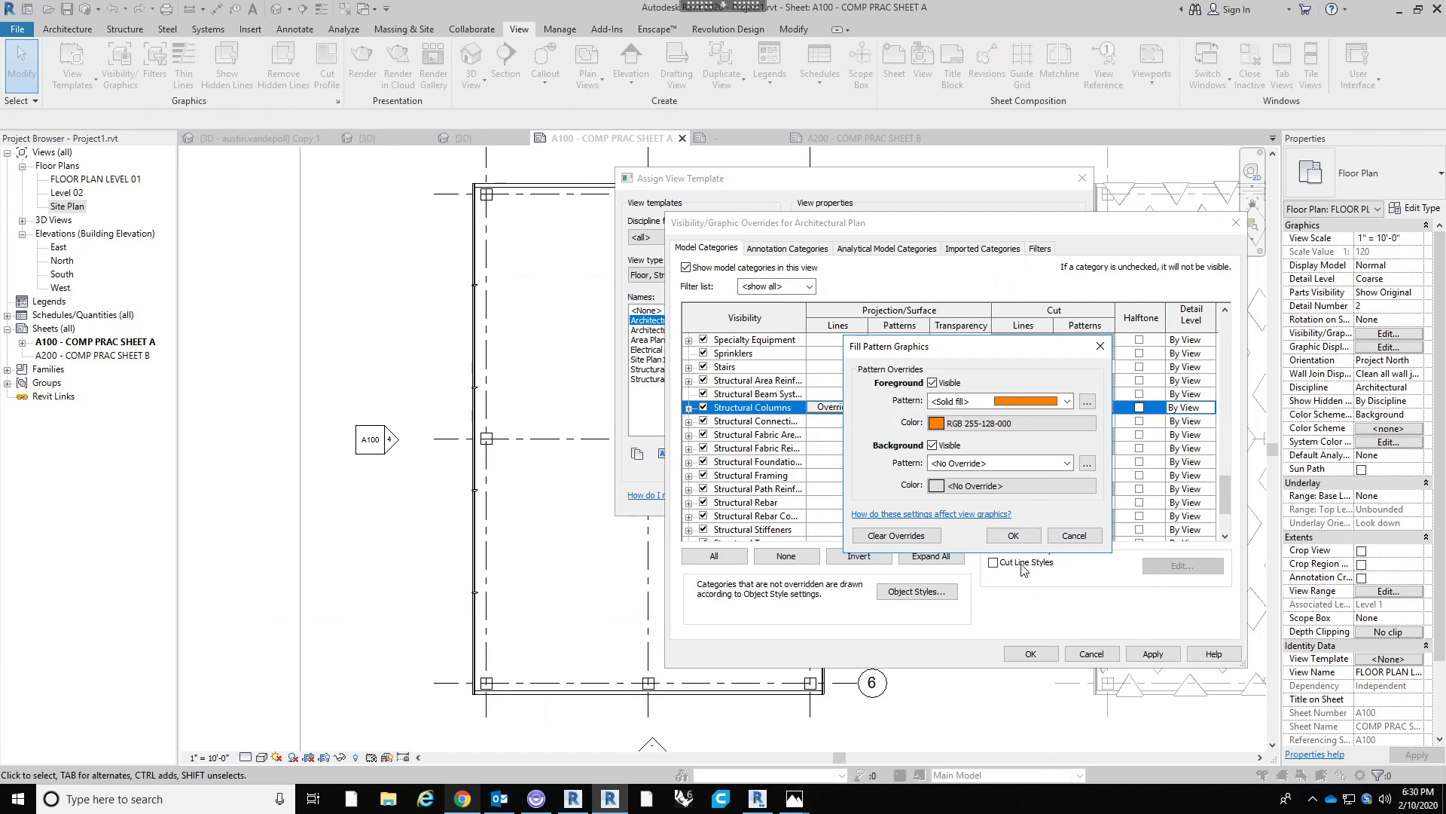
pyautogui.click(1014, 535)
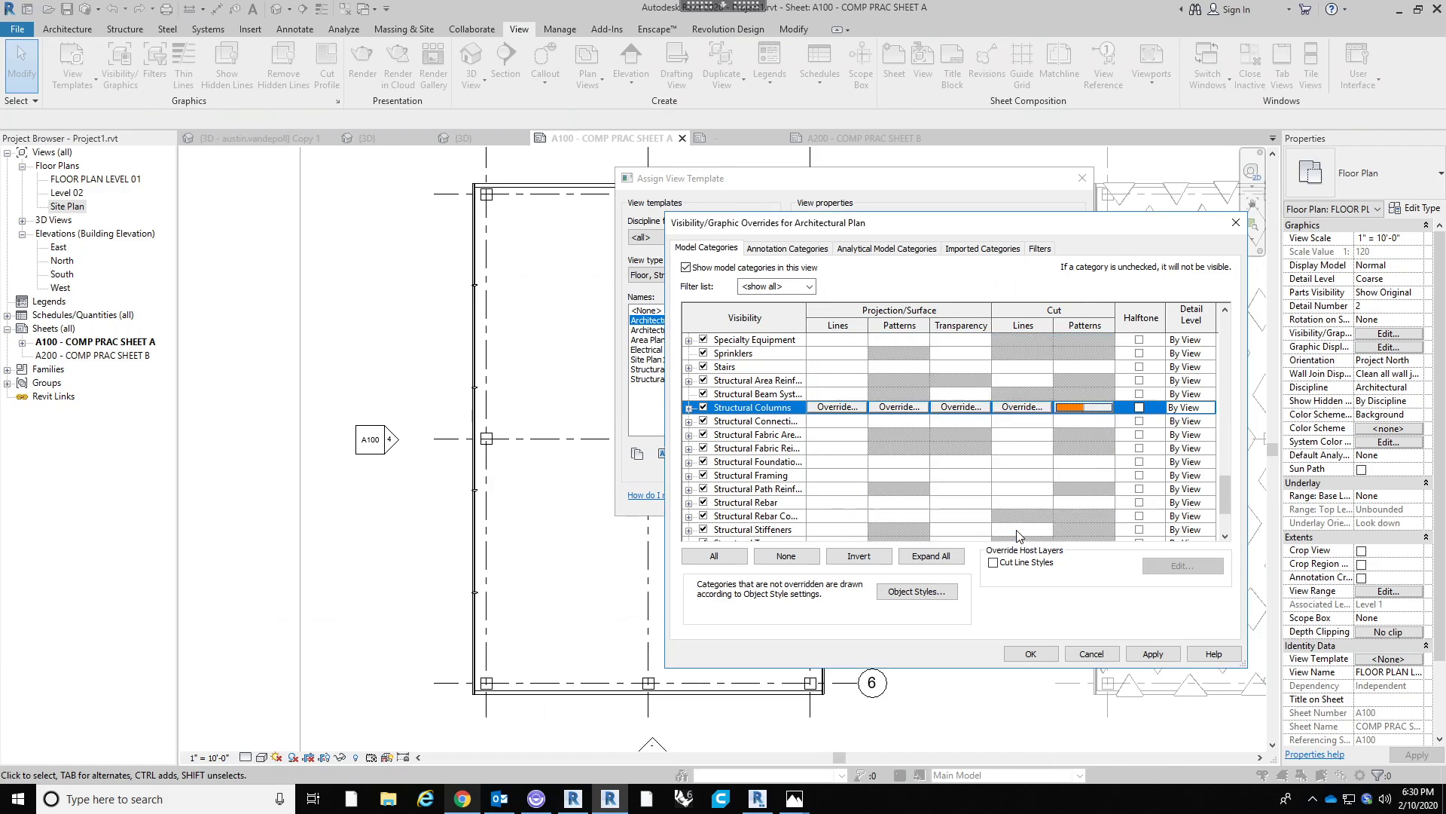
# Override the cut line weight of Structural Columns with 5, leaving line pattern and color without override.
pyautogui.click(1020, 407)
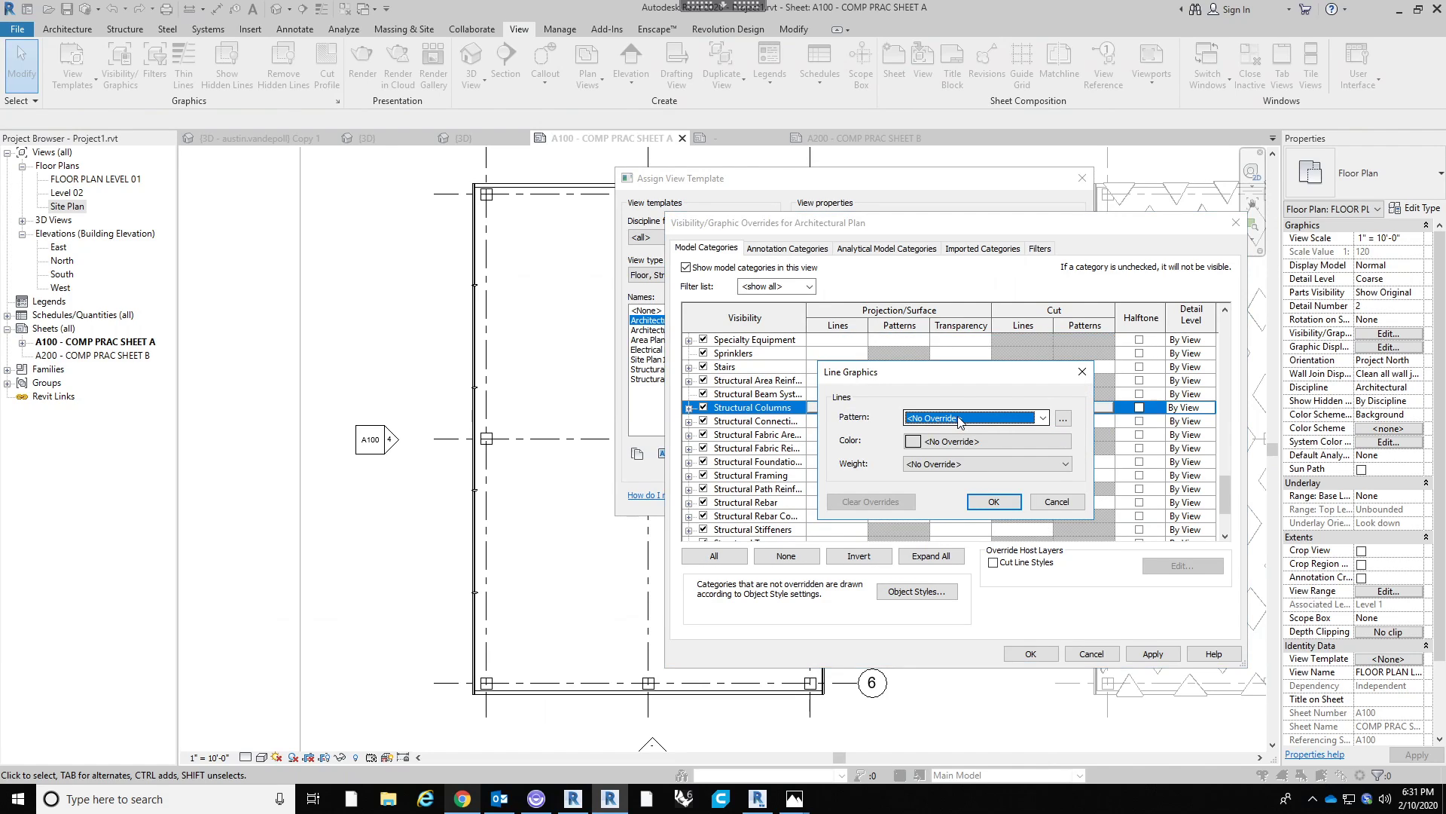
pyautogui.click(959, 421)
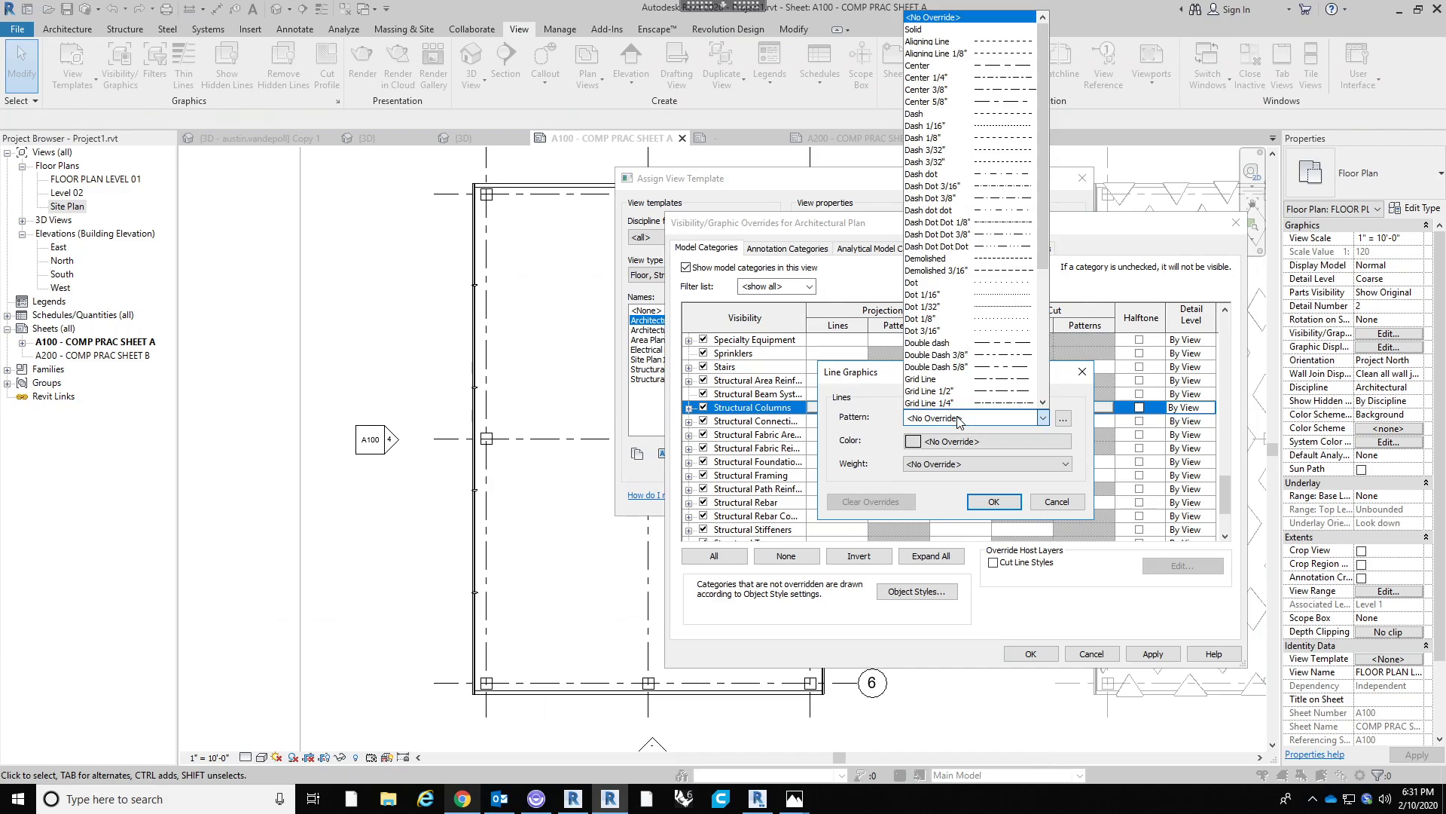
pyautogui.click(868, 433)
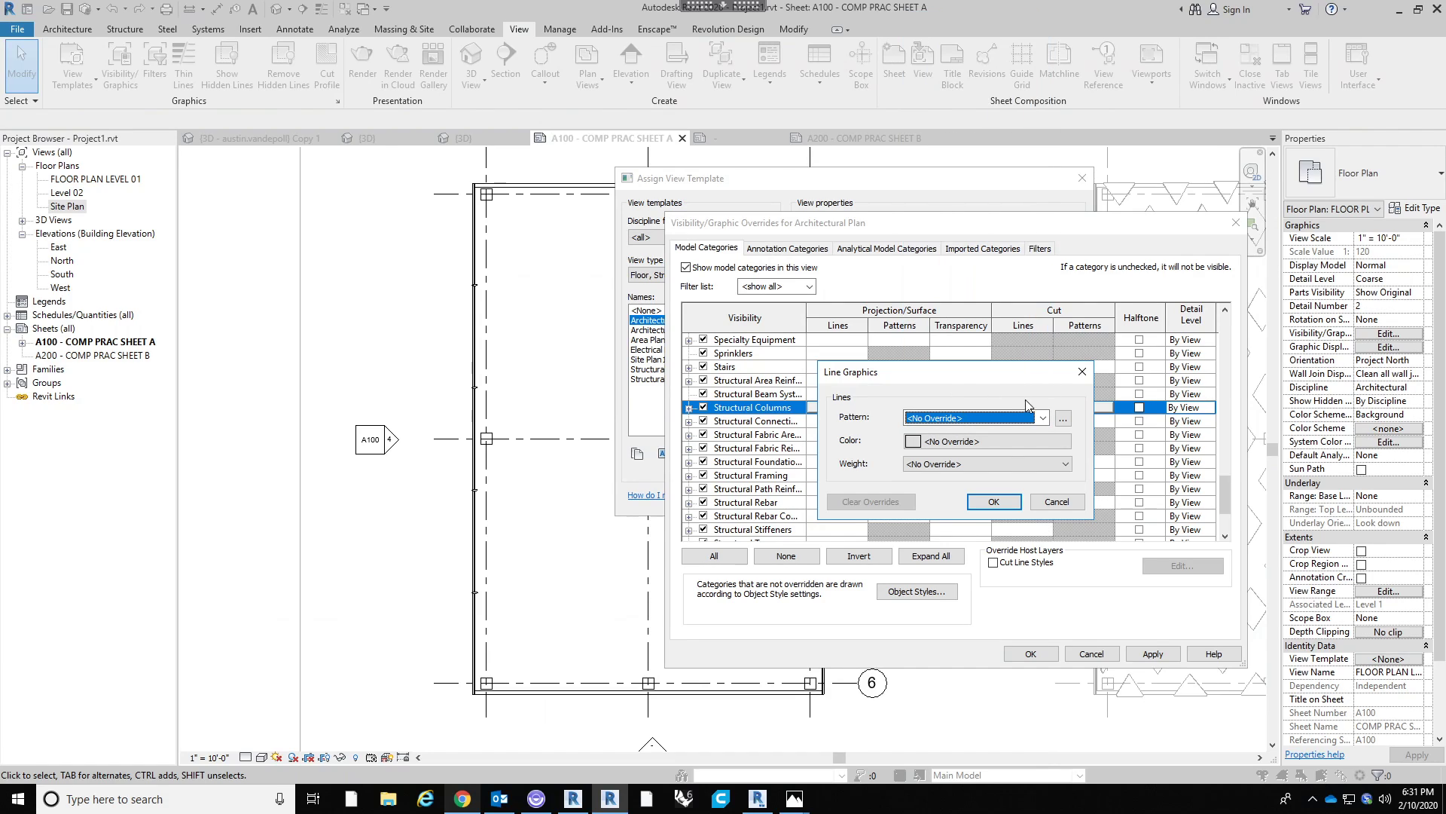
pyautogui.click(979, 461)
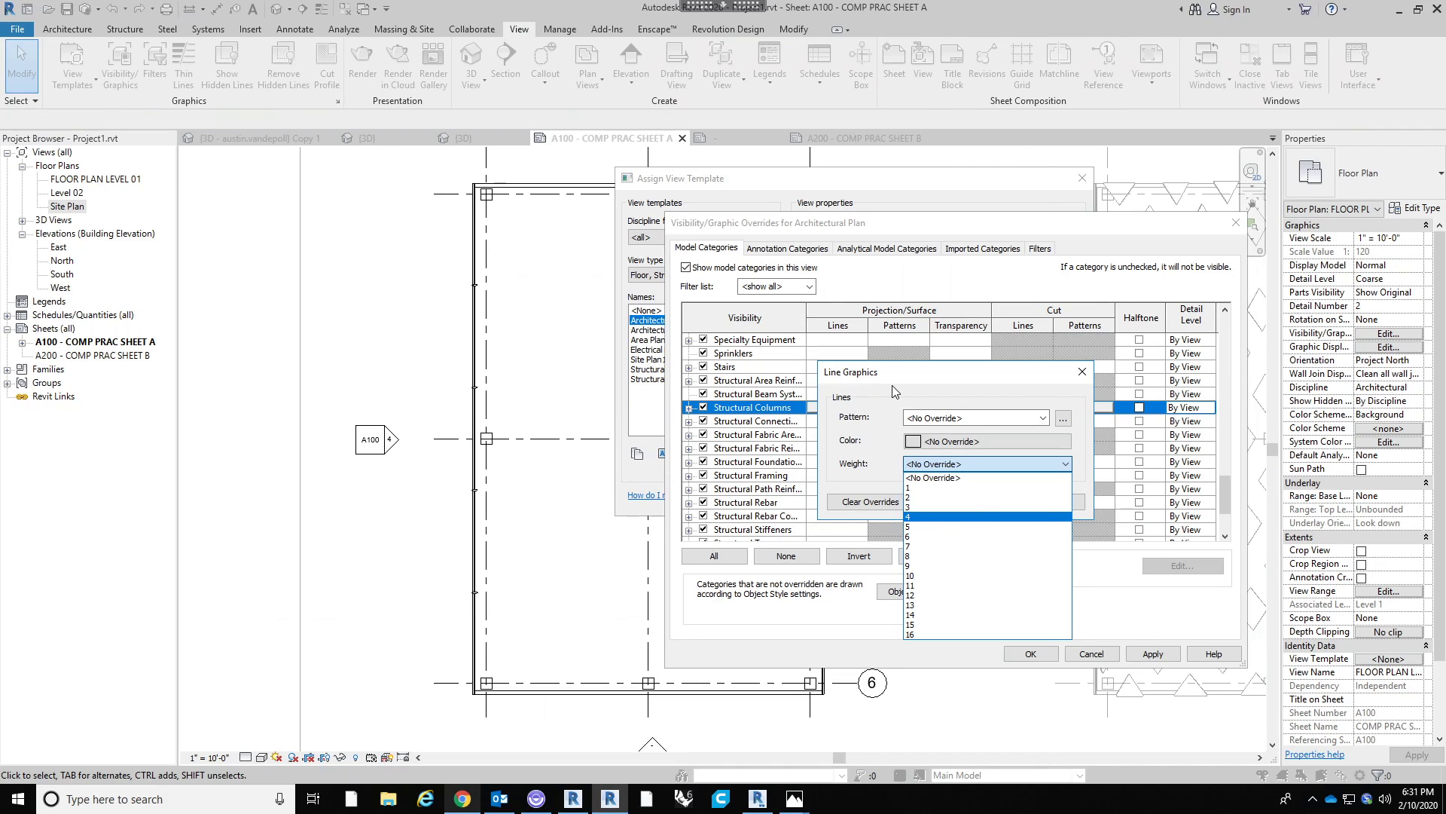
pyautogui.click(912, 527)
pyautogui.click(994, 502)
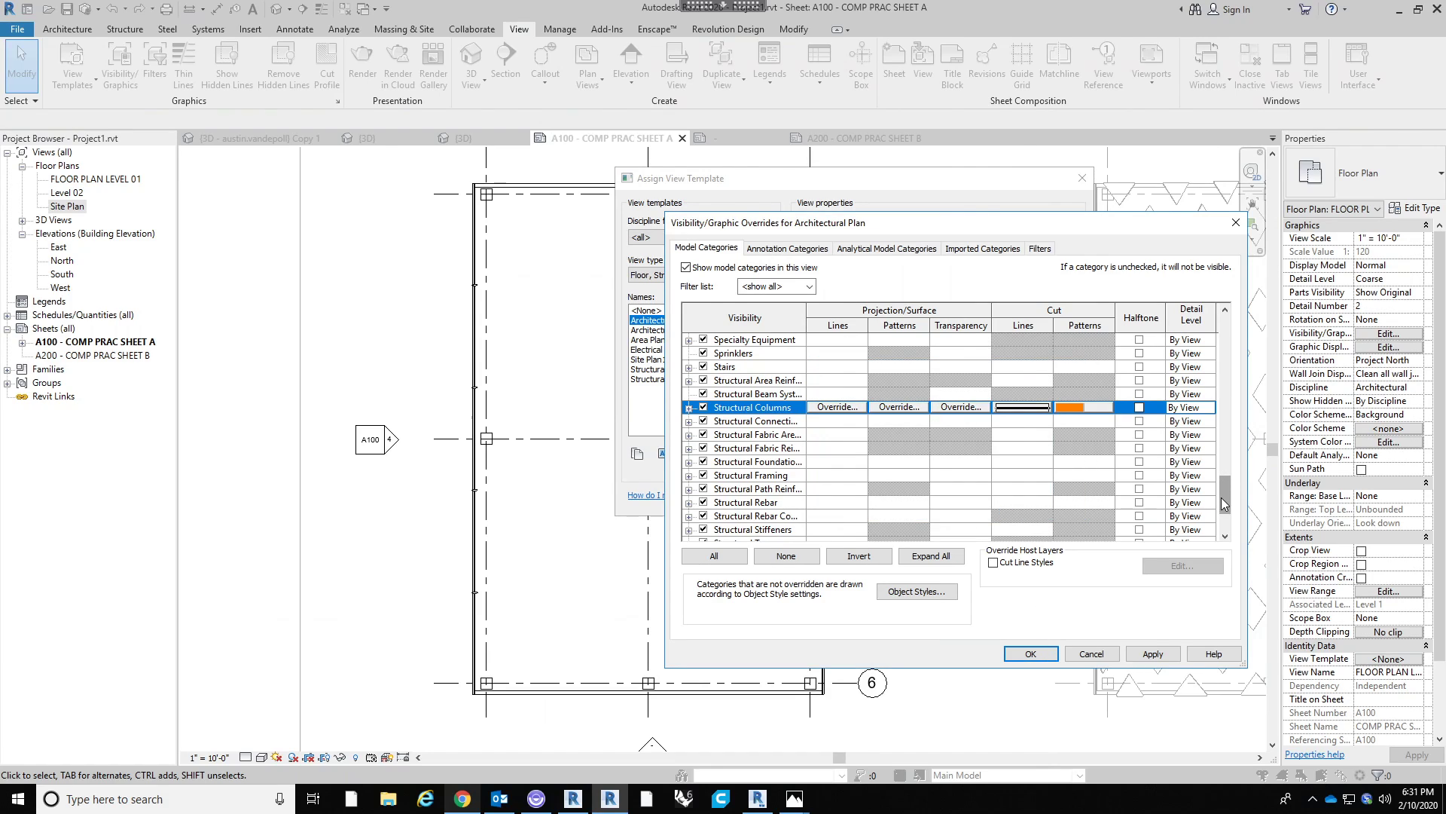
# Give Walls a solid fill foreground cut pattern in green RGB 128-255-128 and apply the Architectural Plan template to the floor plan.
pyautogui.moveTo(1224, 503); pyautogui.dragTo(1224, 521)
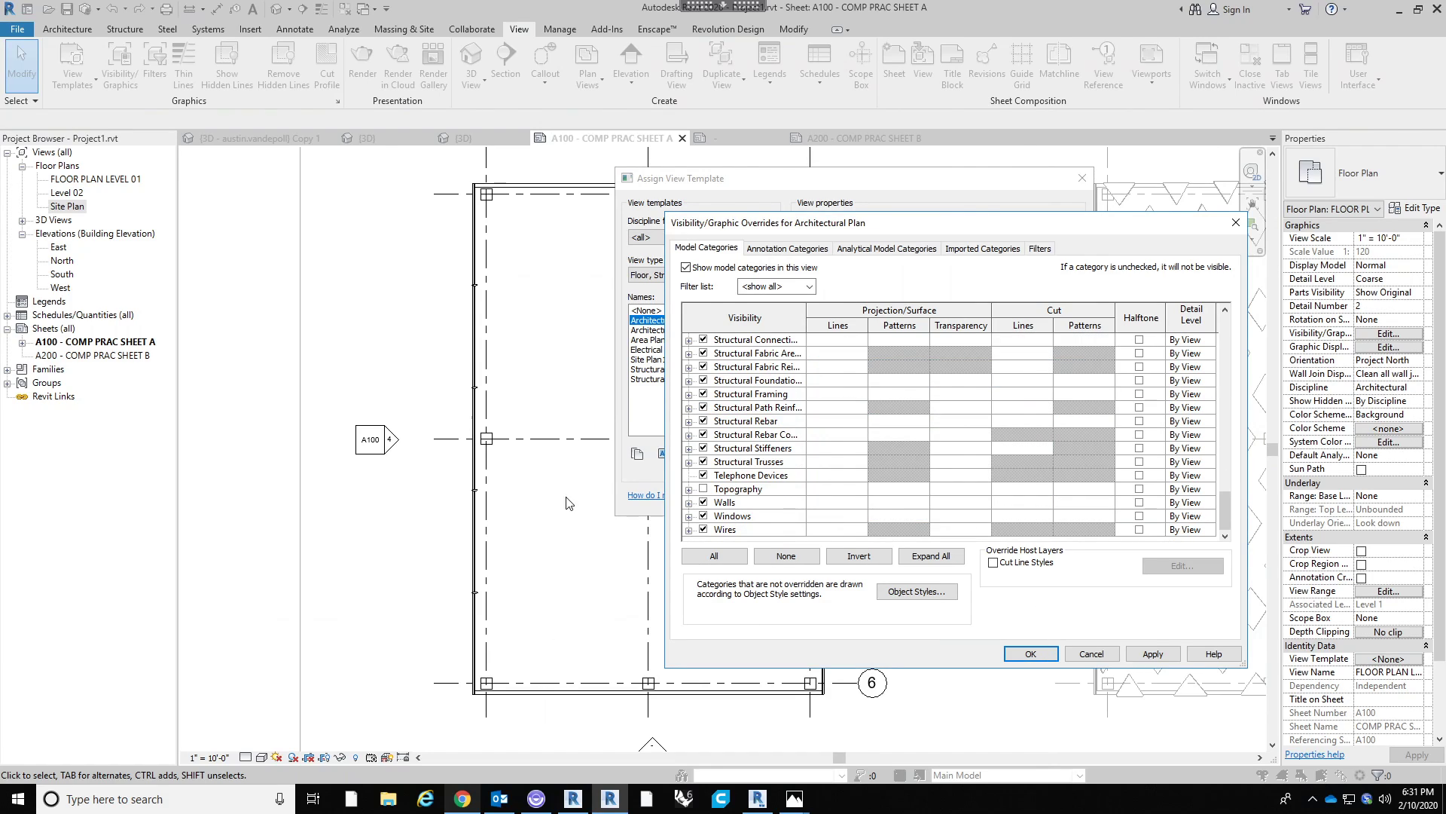
pyautogui.click(1097, 509)
pyautogui.click(1087, 503)
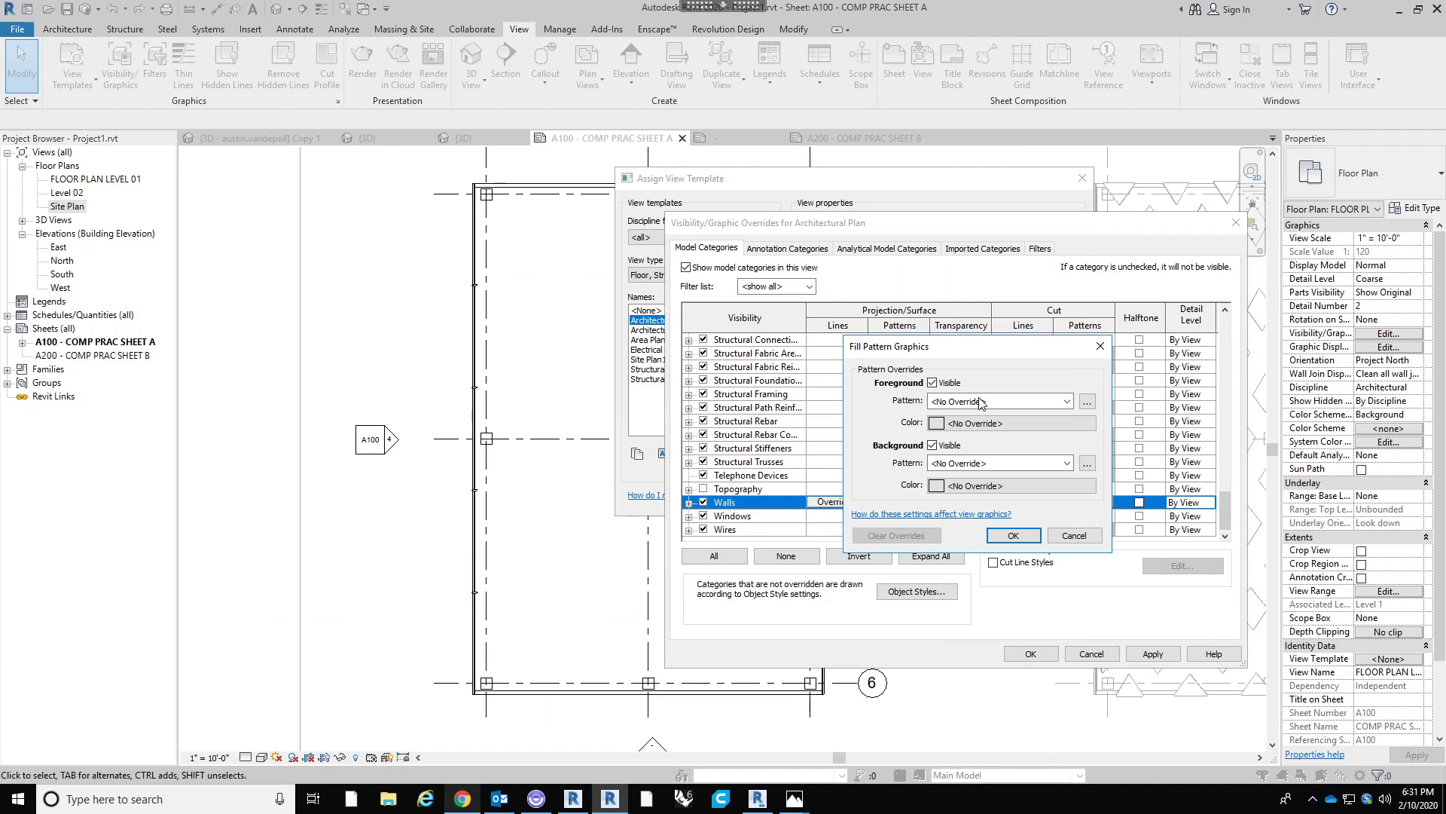
pyautogui.click(986, 400)
pyautogui.click(979, 430)
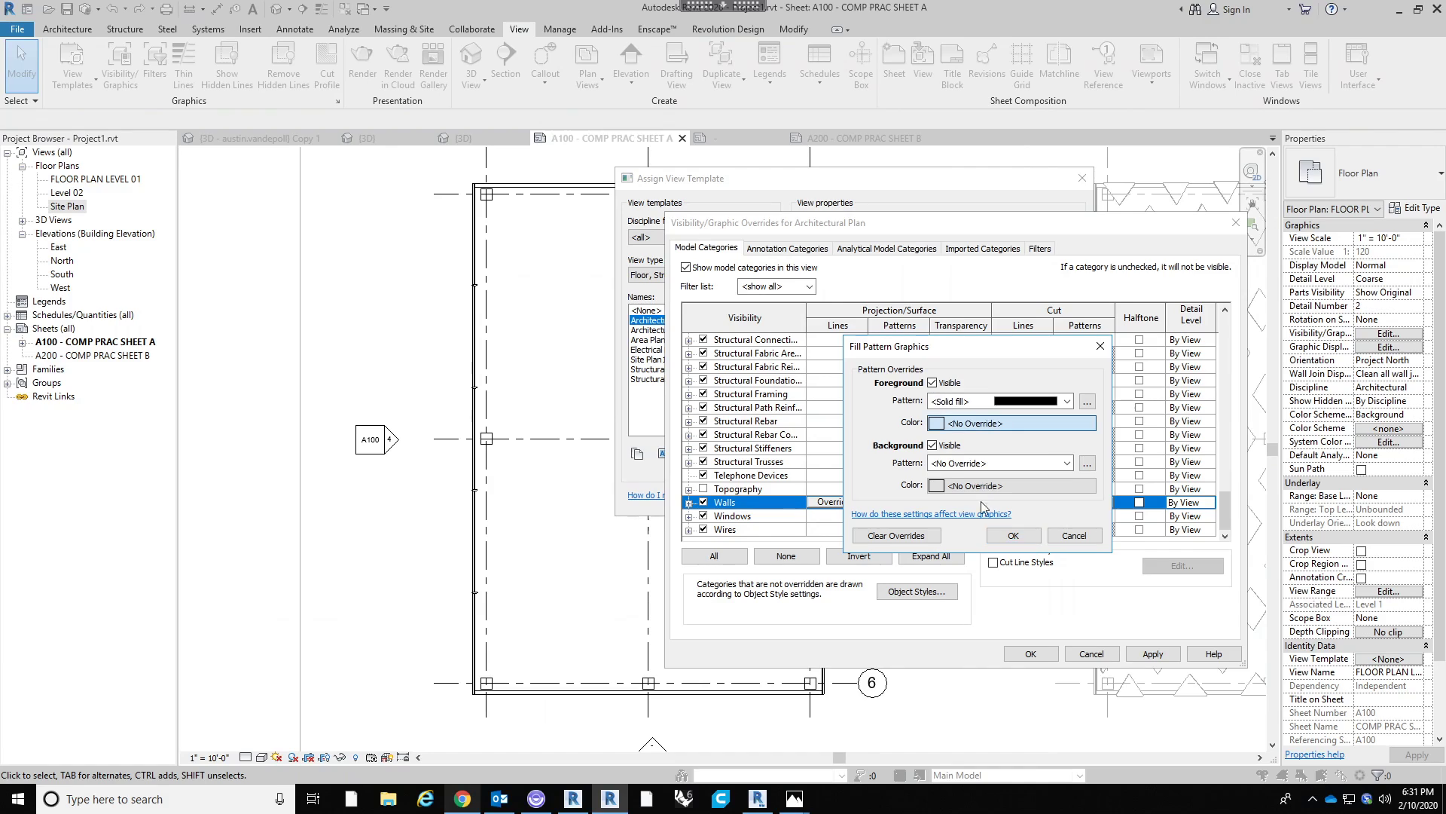
pyautogui.click(995, 423)
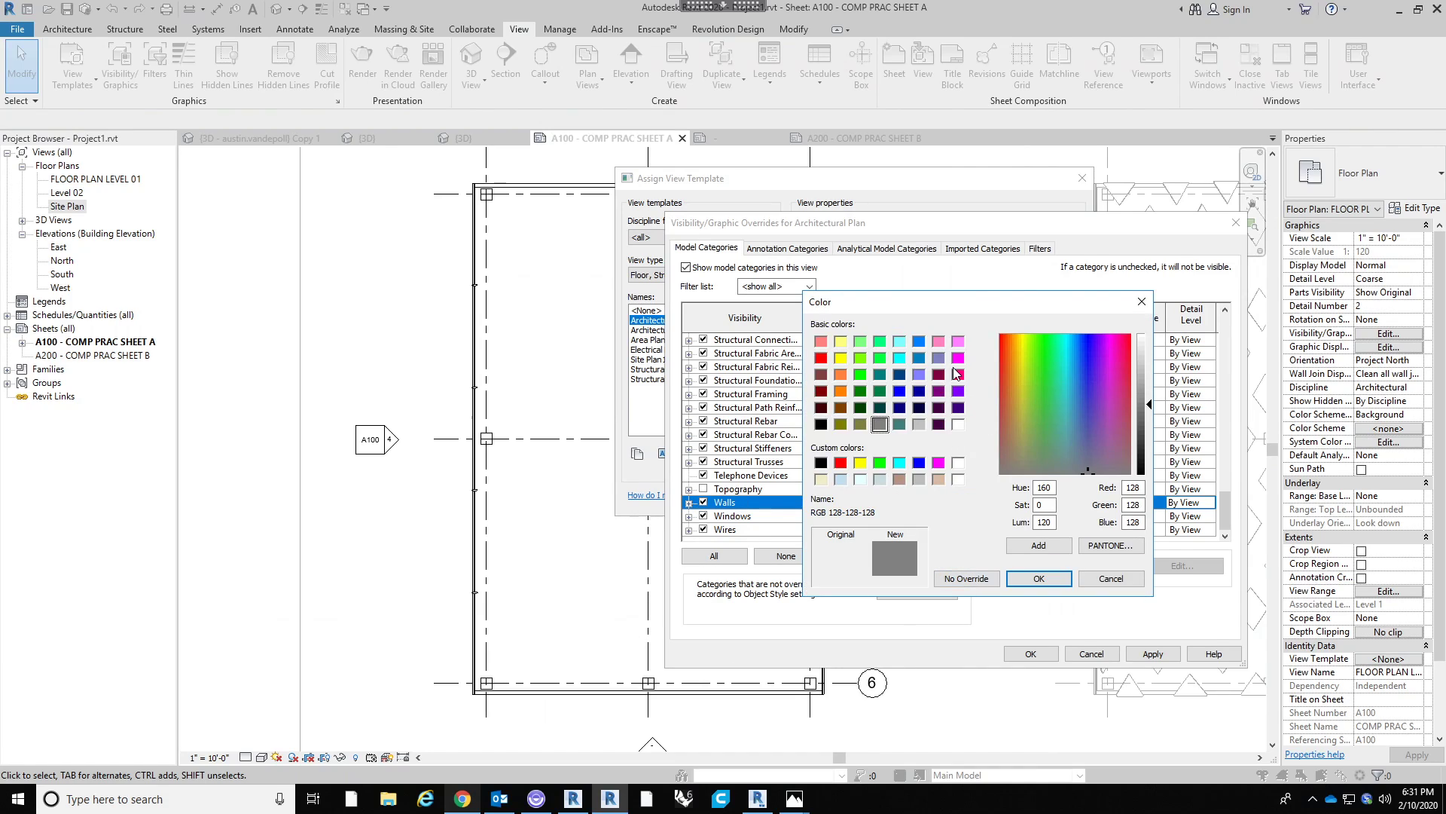
pyautogui.click(860, 341)
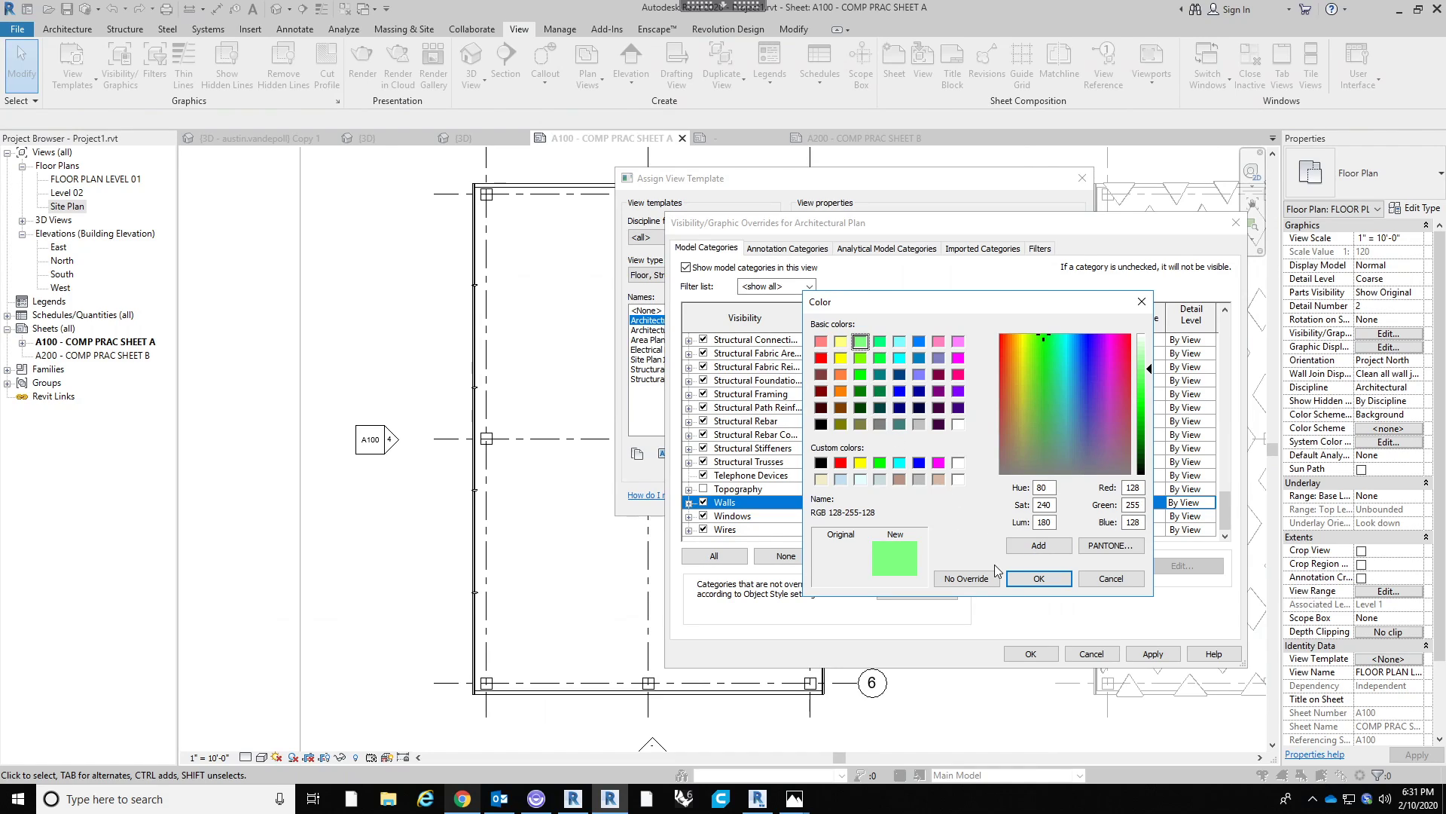
pyautogui.click(1041, 578)
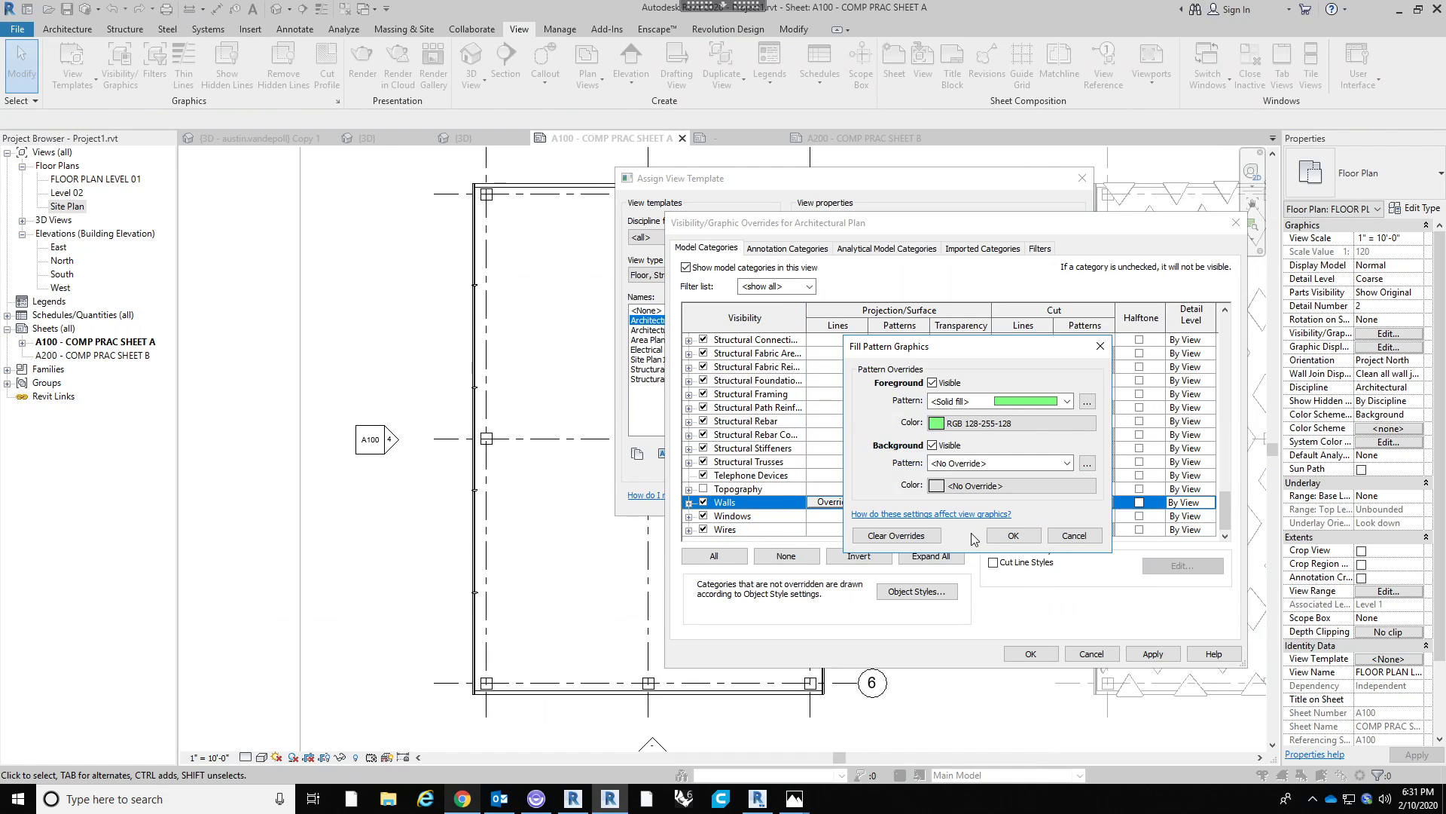
pyautogui.click(1032, 538)
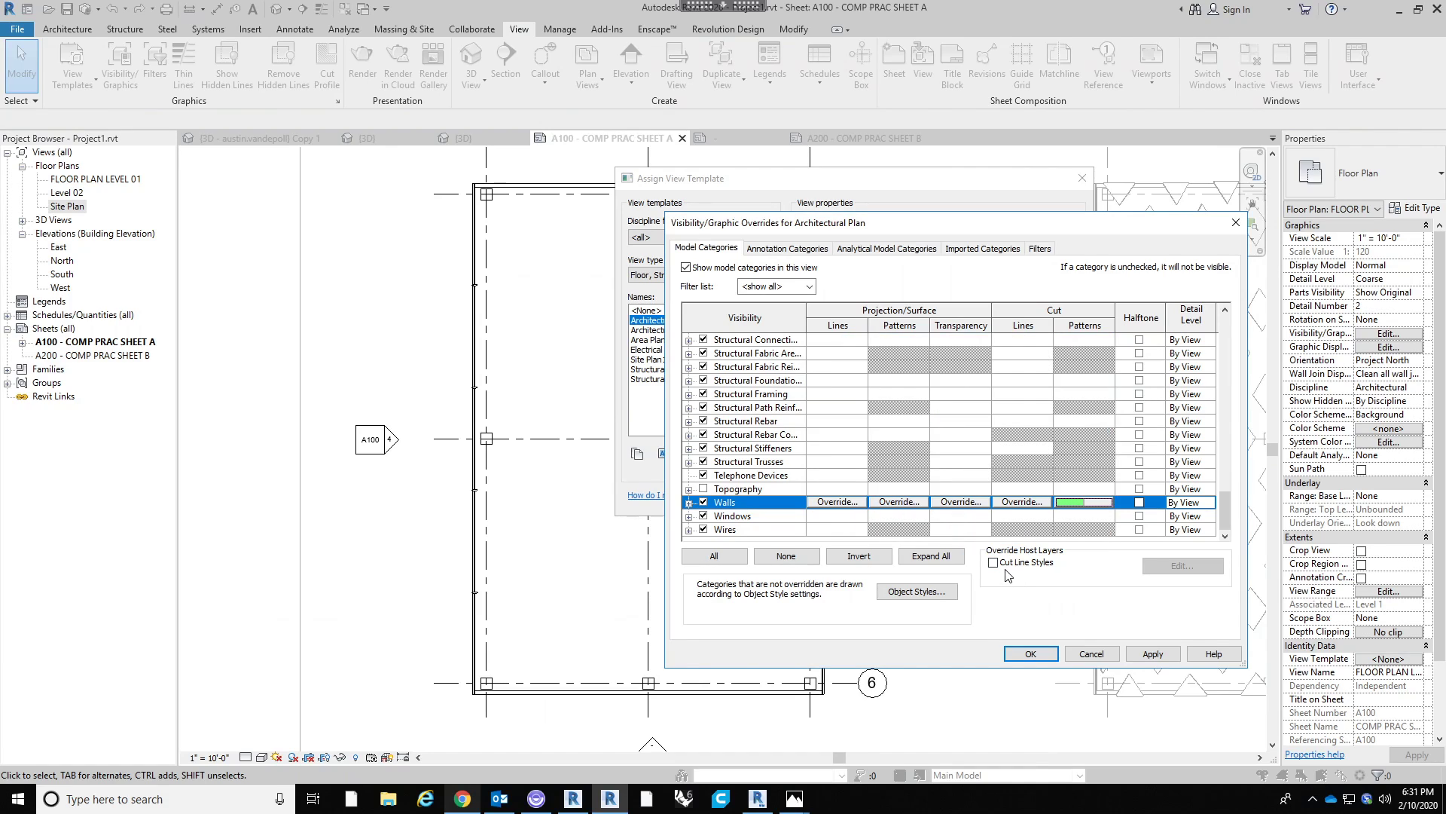
pyautogui.click(1050, 656)
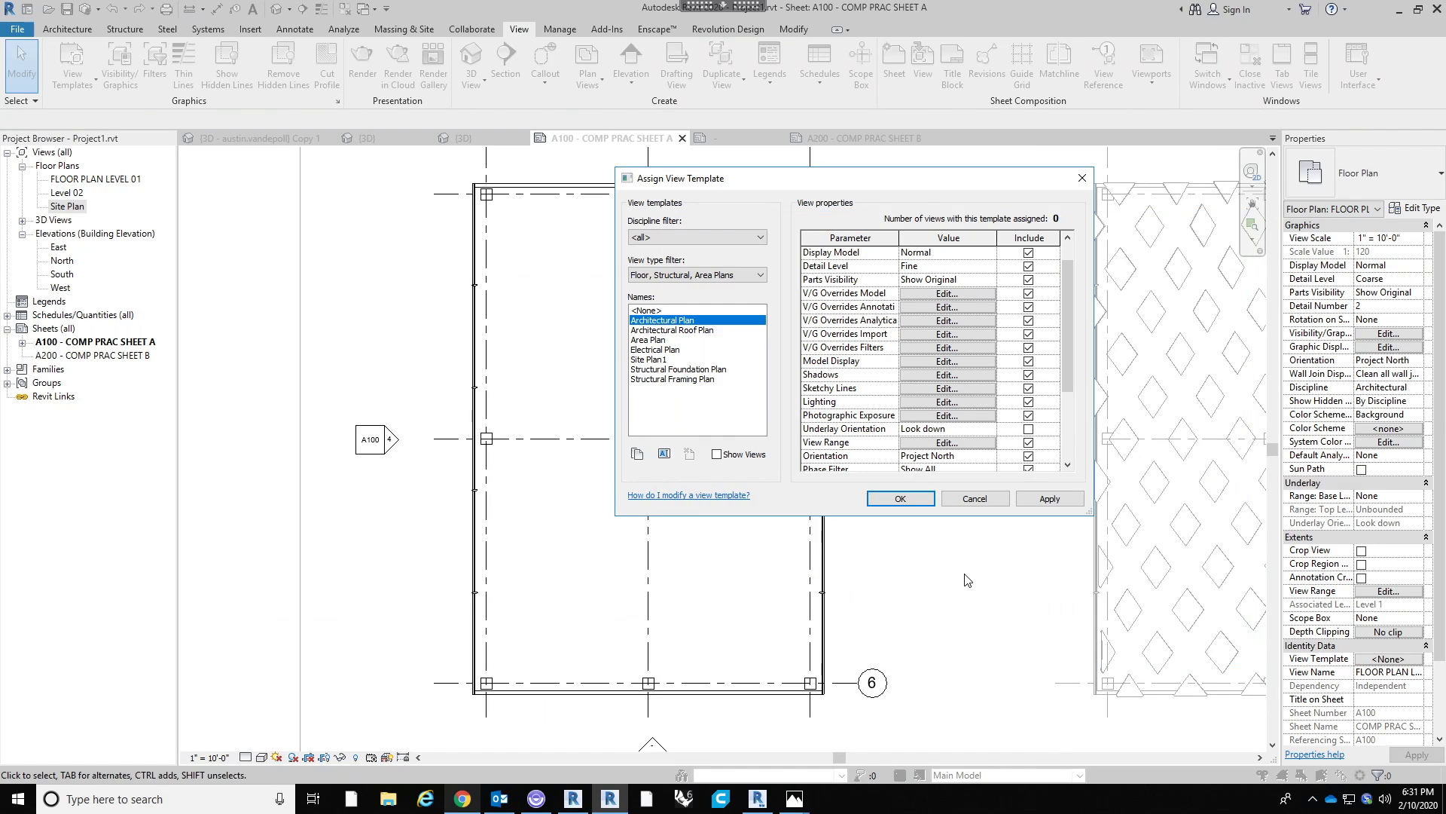
pyautogui.click(901, 499)
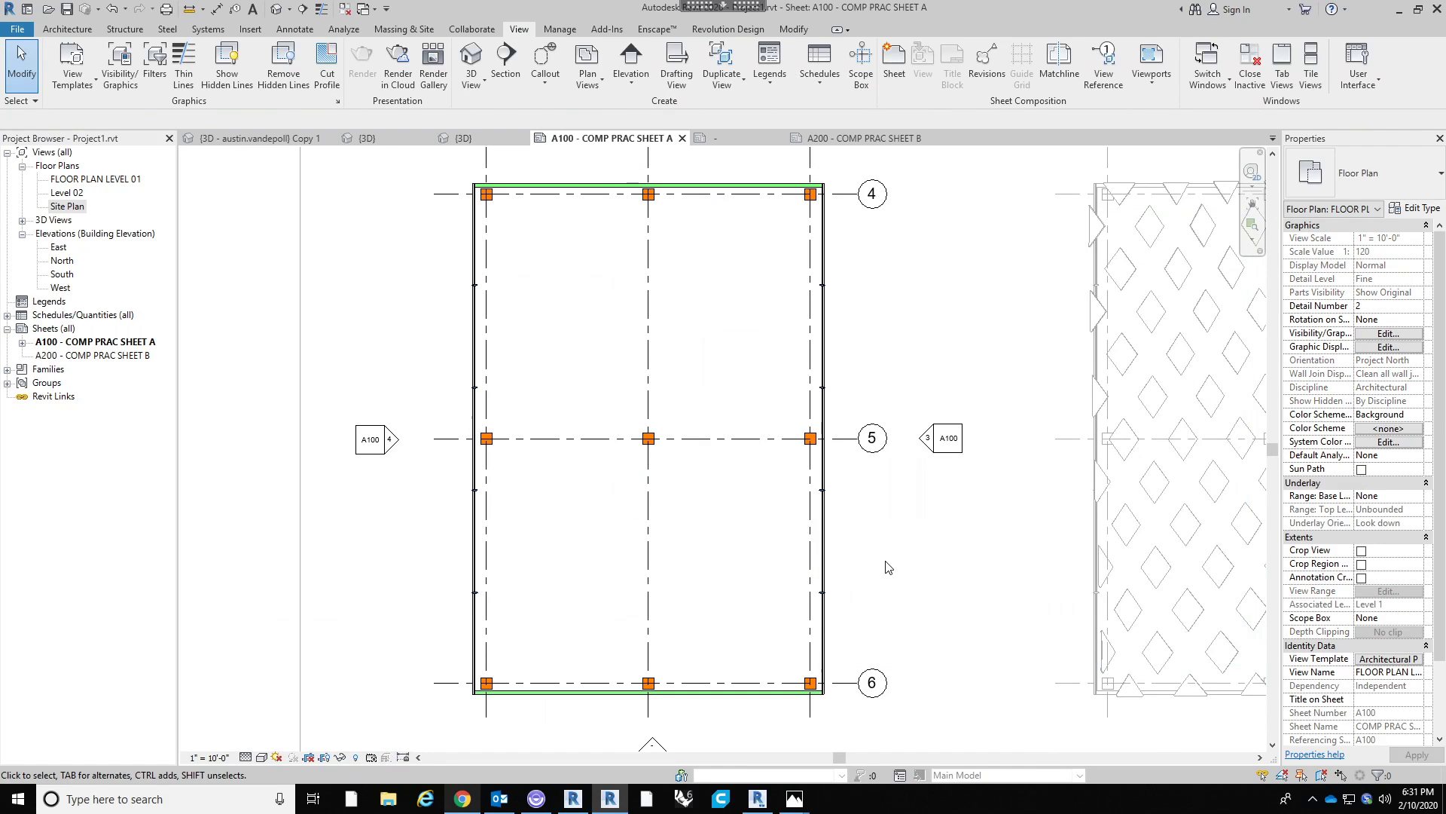
# Examine the cut graphics of the columns, curtain wall mullions and walls in the Level 01 floor plan on sheet A100.
pyautogui.scroll(-1, 670, 572)
pyautogui.scroll(3, 473, 443)
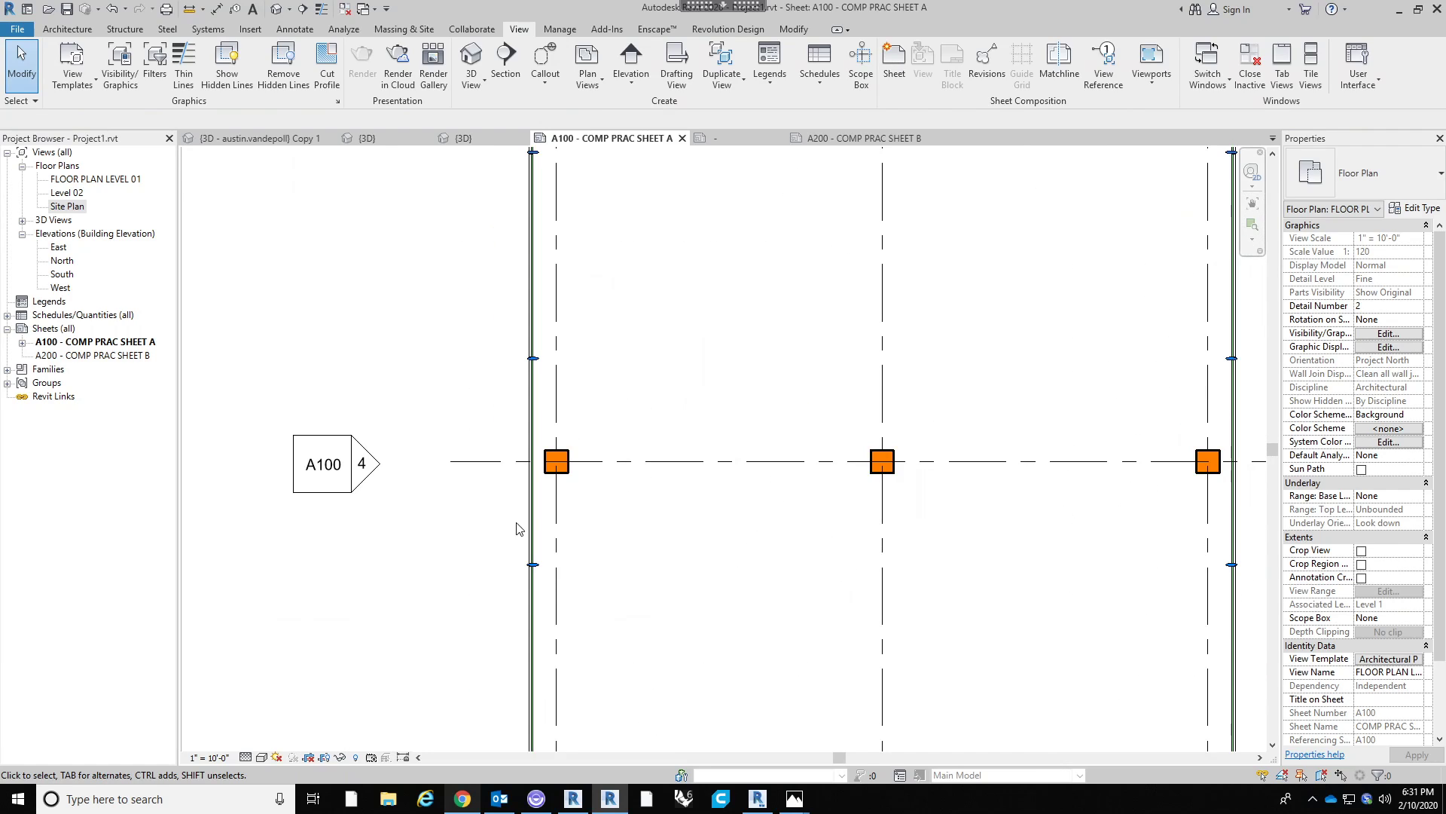
pyautogui.scroll(3, 632, 469)
pyautogui.moveTo(490, 517); pyautogui.dragTo(837, 600, button='middle')
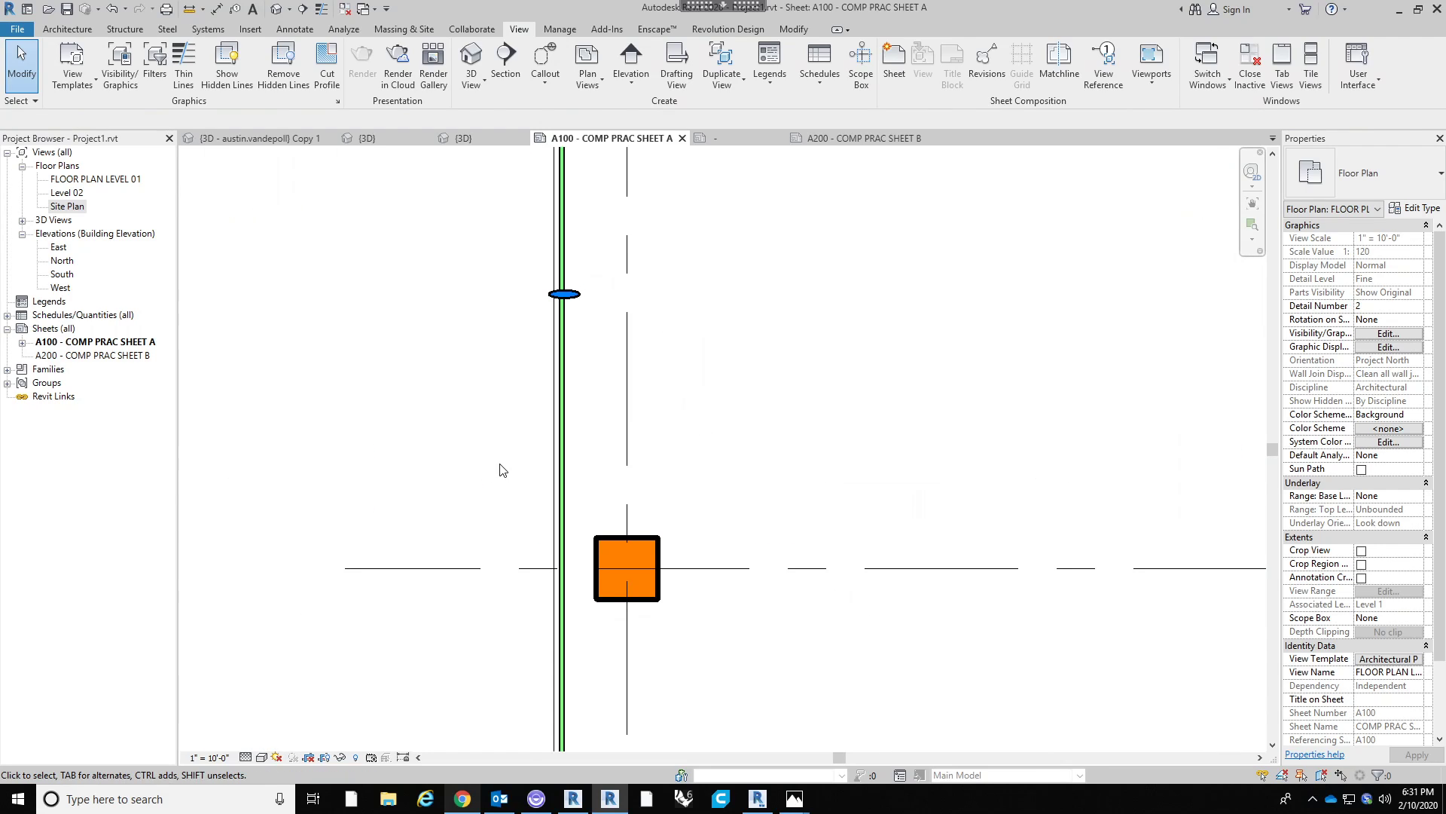
pyautogui.scroll(-4, 666, 544)
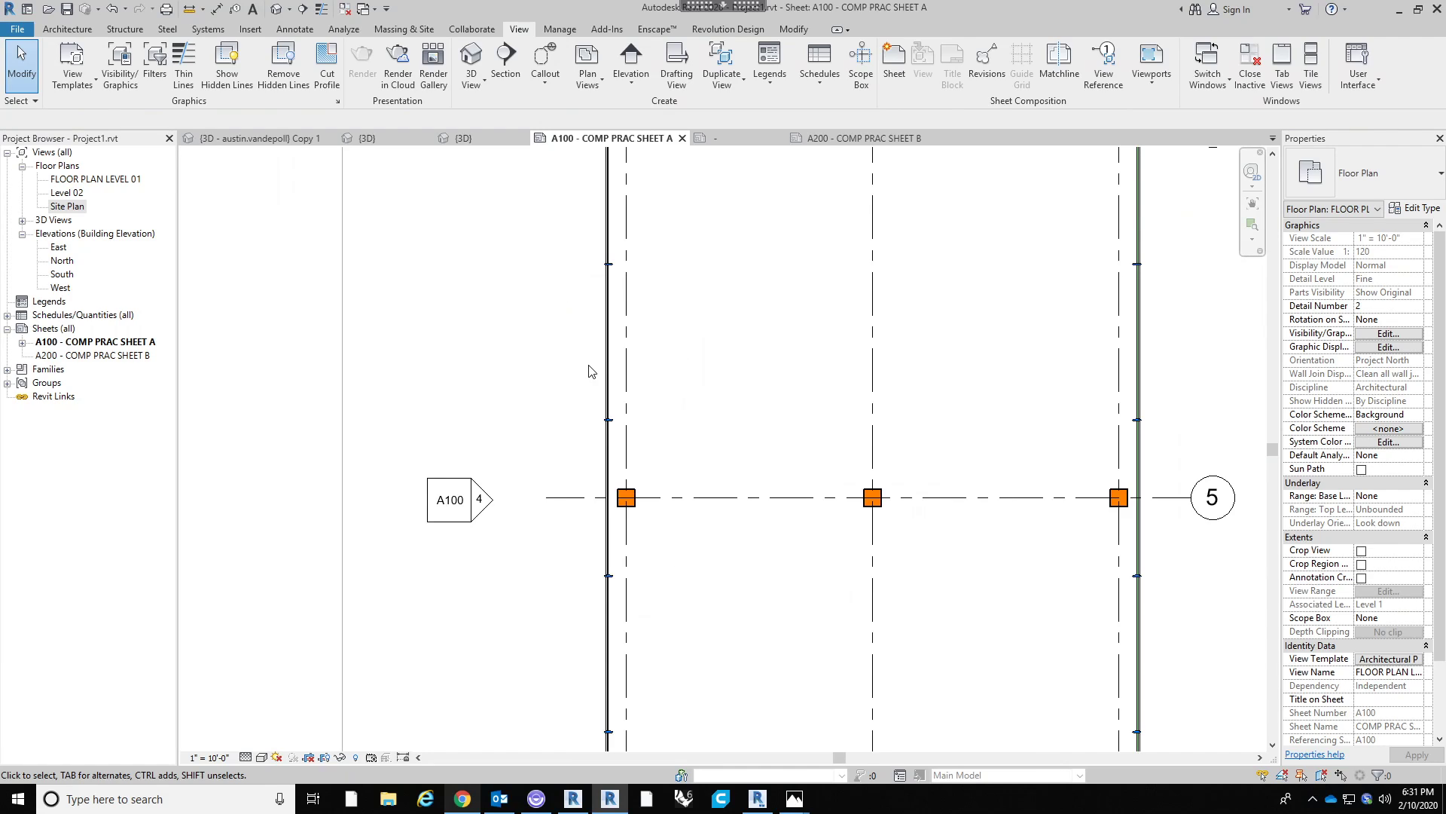
pyautogui.moveTo(758, 502); pyautogui.dragTo(627, 512, button='middle')
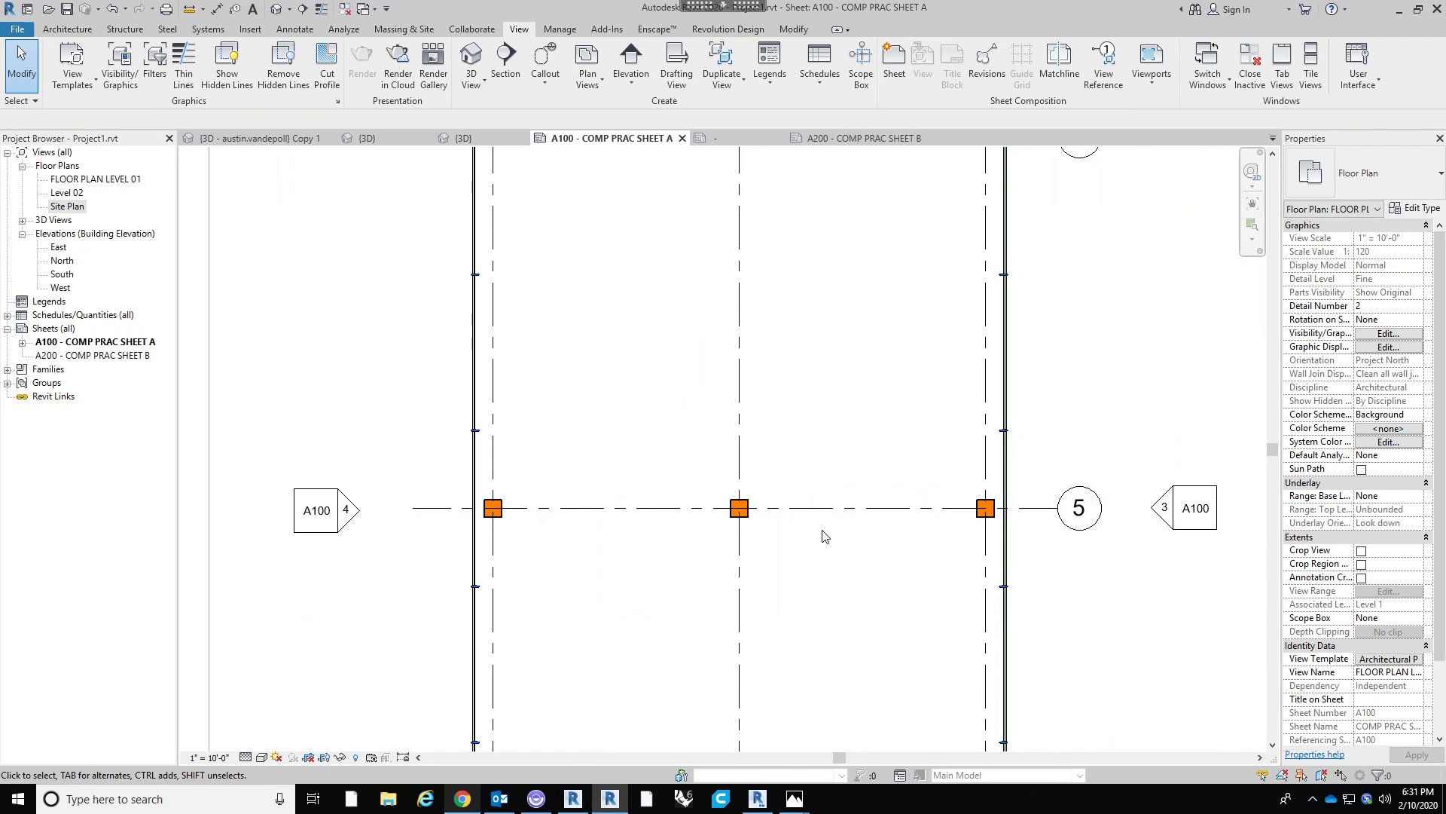
pyautogui.scroll(-1, 680, 470)
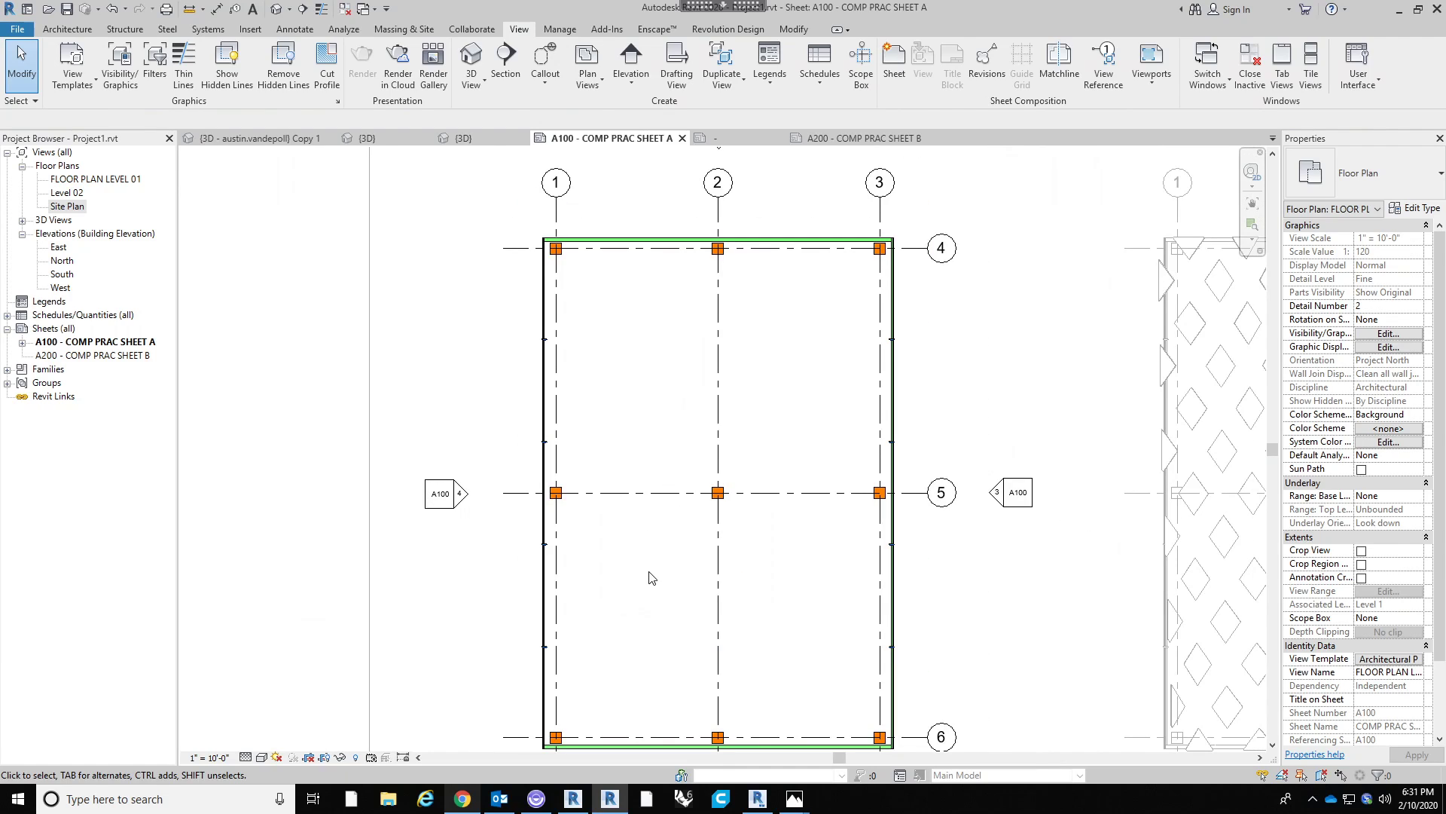
pyautogui.moveTo(652, 578); pyautogui.dragTo(657, 470, button='middle')
pyautogui.scroll(-1, 728, 650)
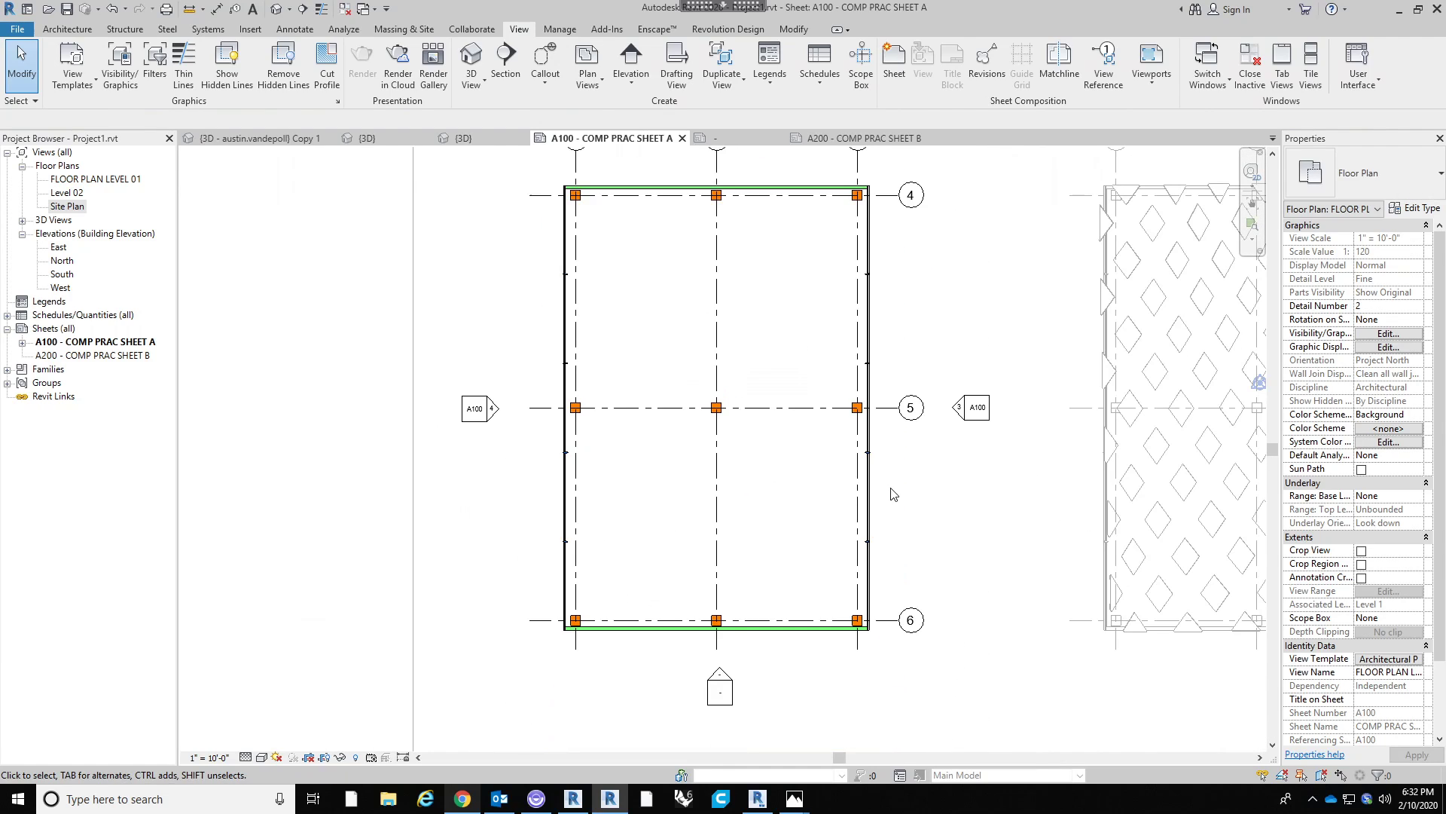
pyautogui.scroll(2, 590, 652)
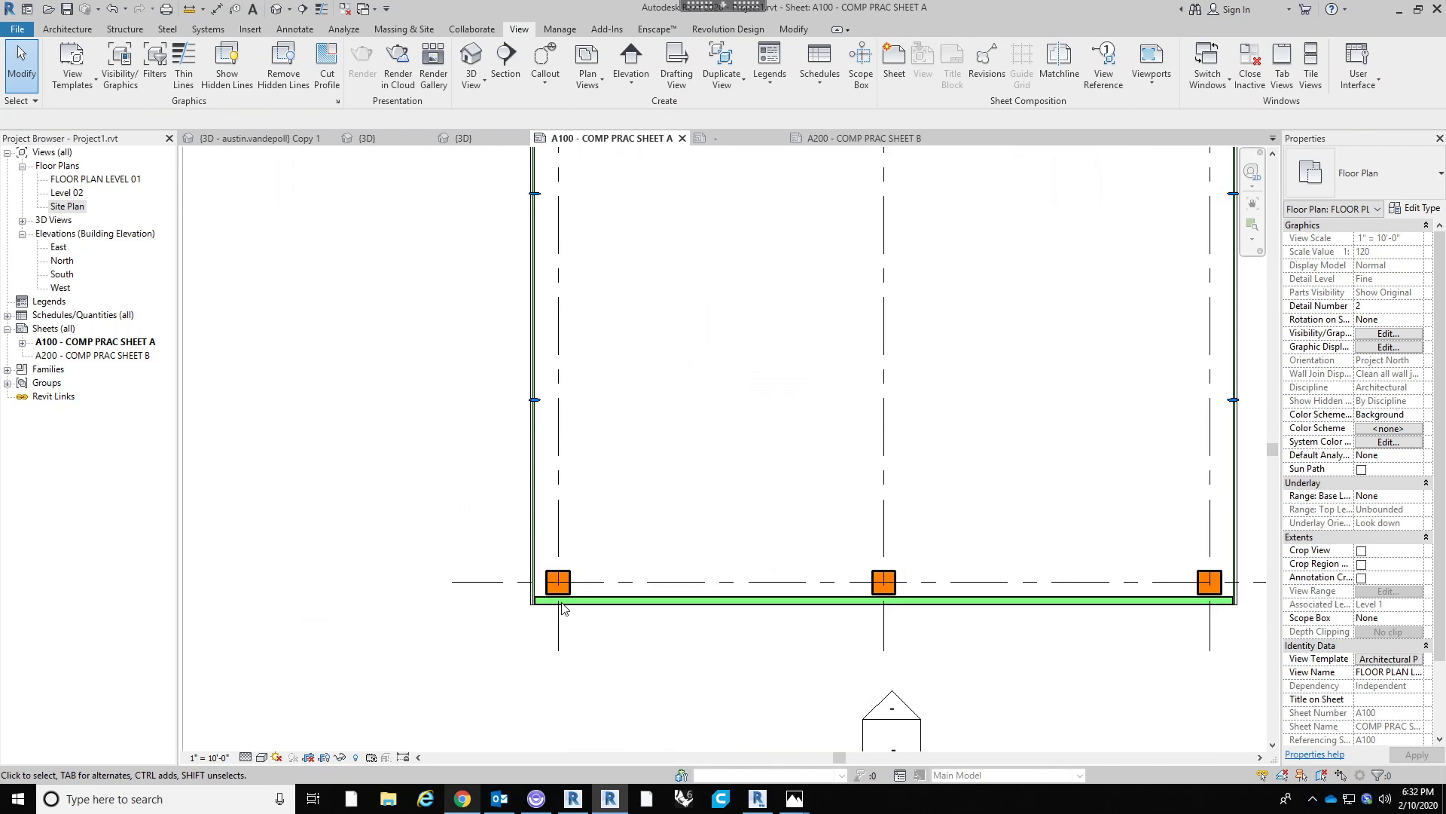
pyautogui.scroll(2, 563, 608)
pyautogui.scroll(-2, 603, 627)
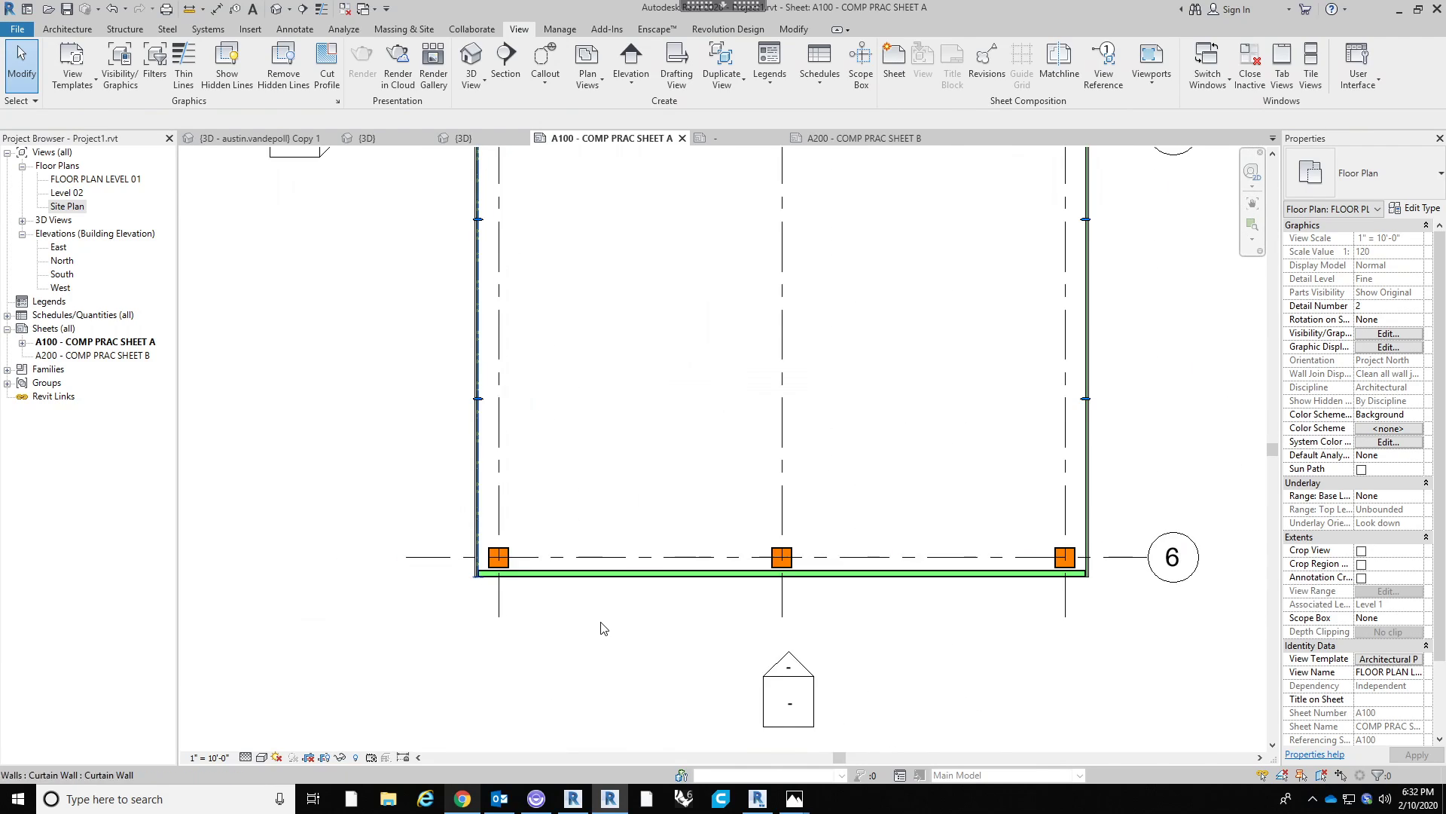
pyautogui.scroll(-3, 602, 628)
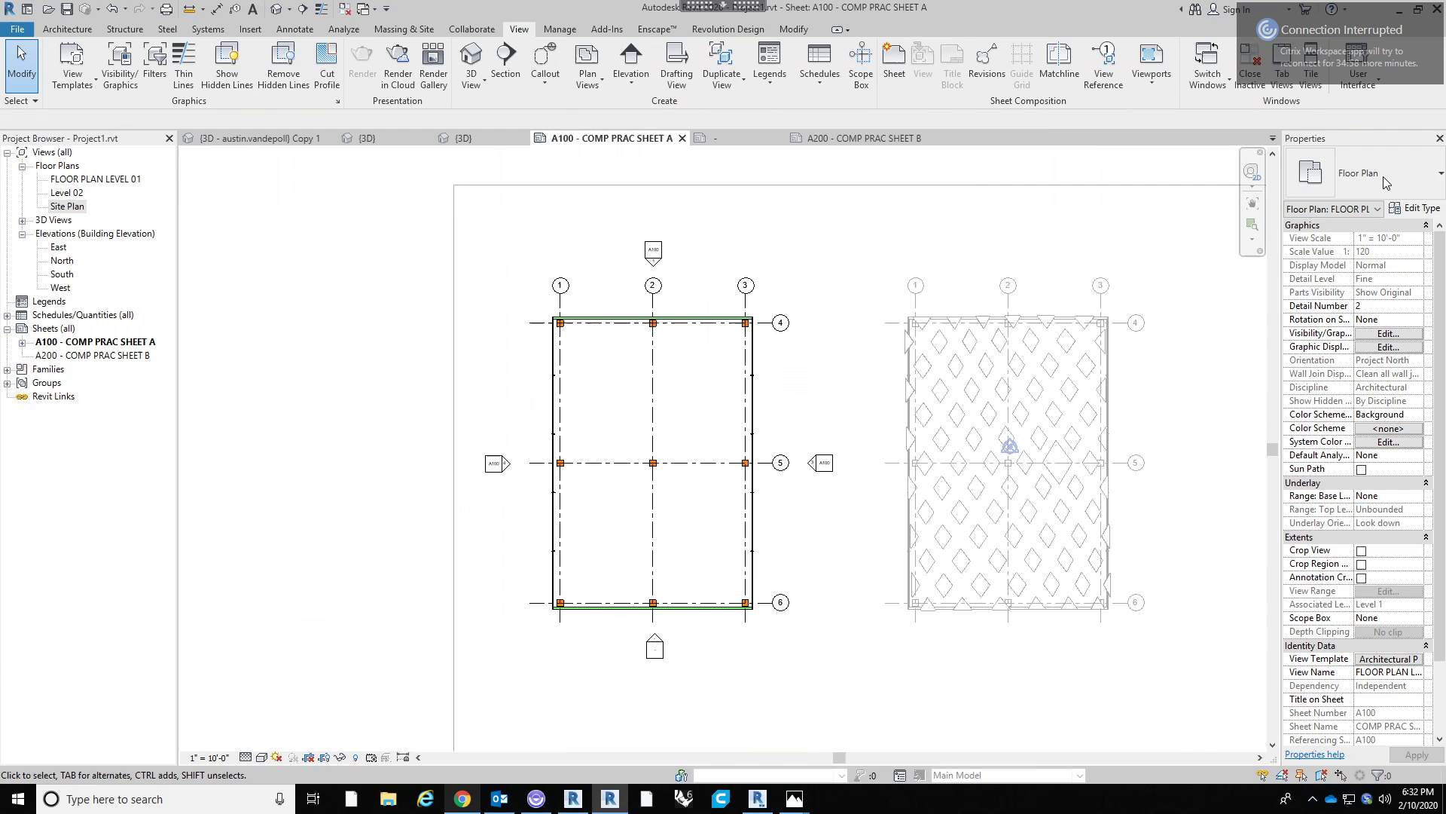
pyautogui.scroll(-5, 1103, 532)
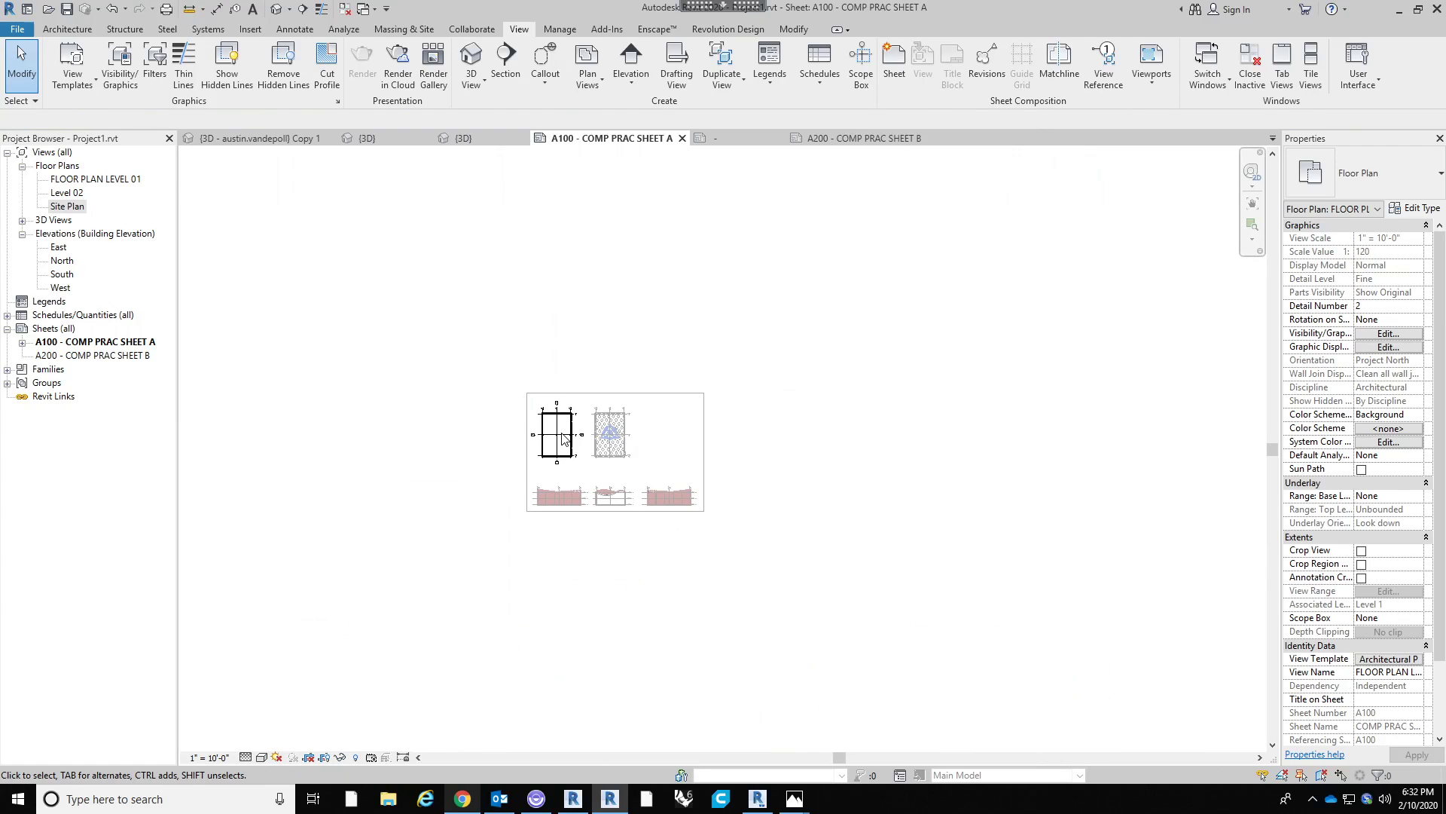
pyautogui.scroll(5, 537, 432)
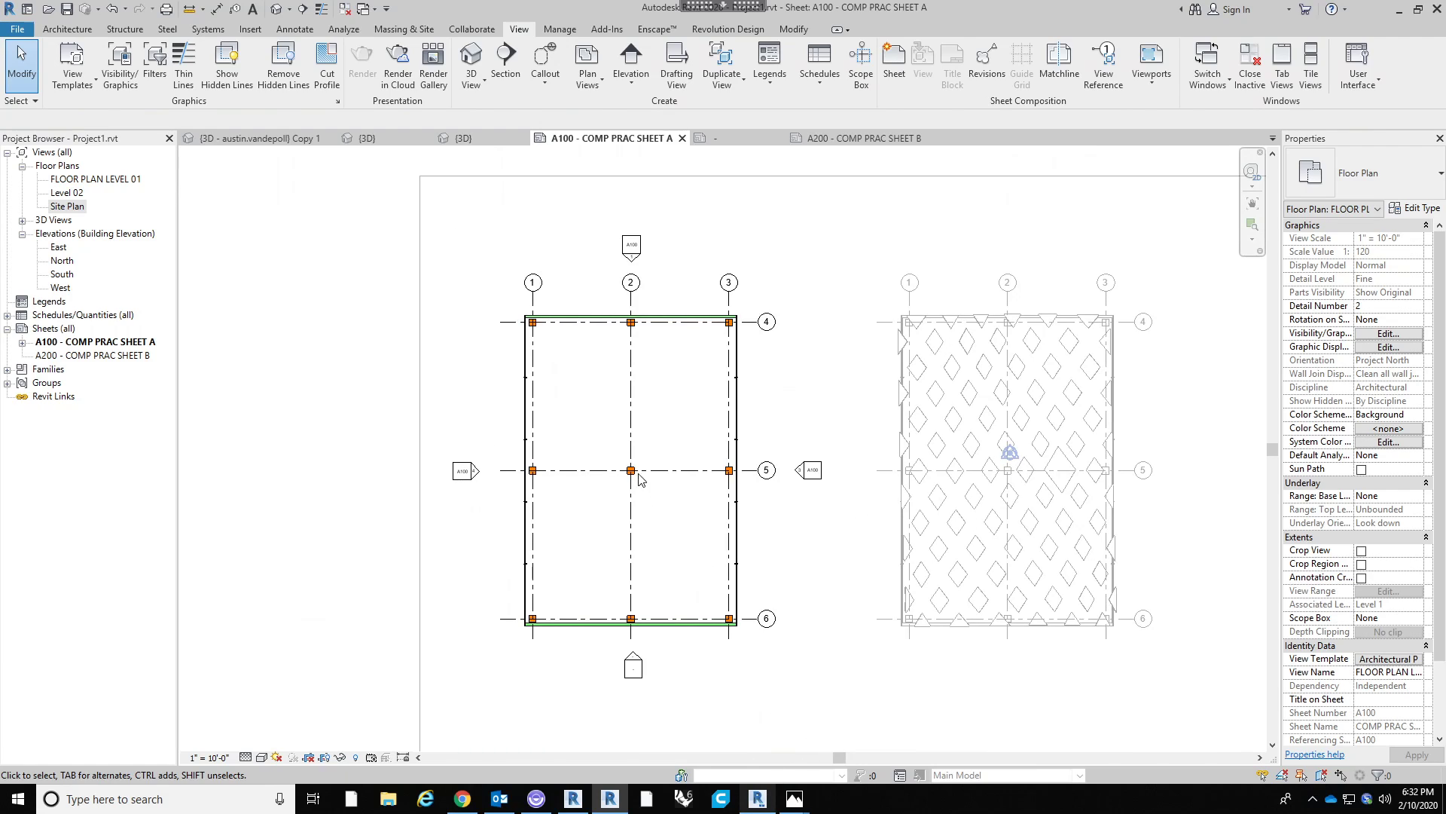
pyautogui.scroll(1, 614, 449)
pyautogui.moveTo(614, 449); pyautogui.dragTo(654, 403, button='middle')
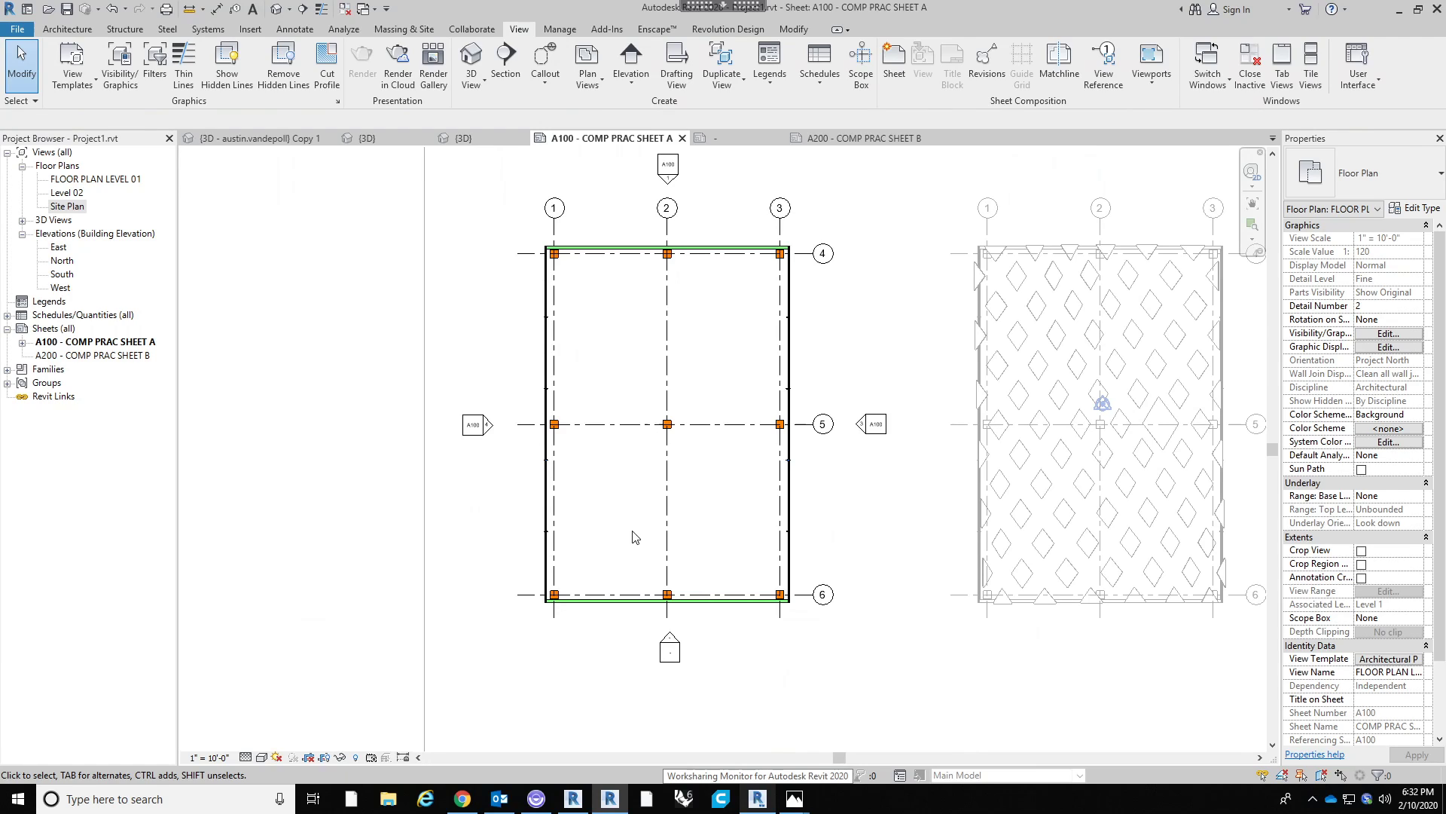
pyautogui.scroll(-2, 608, 600)
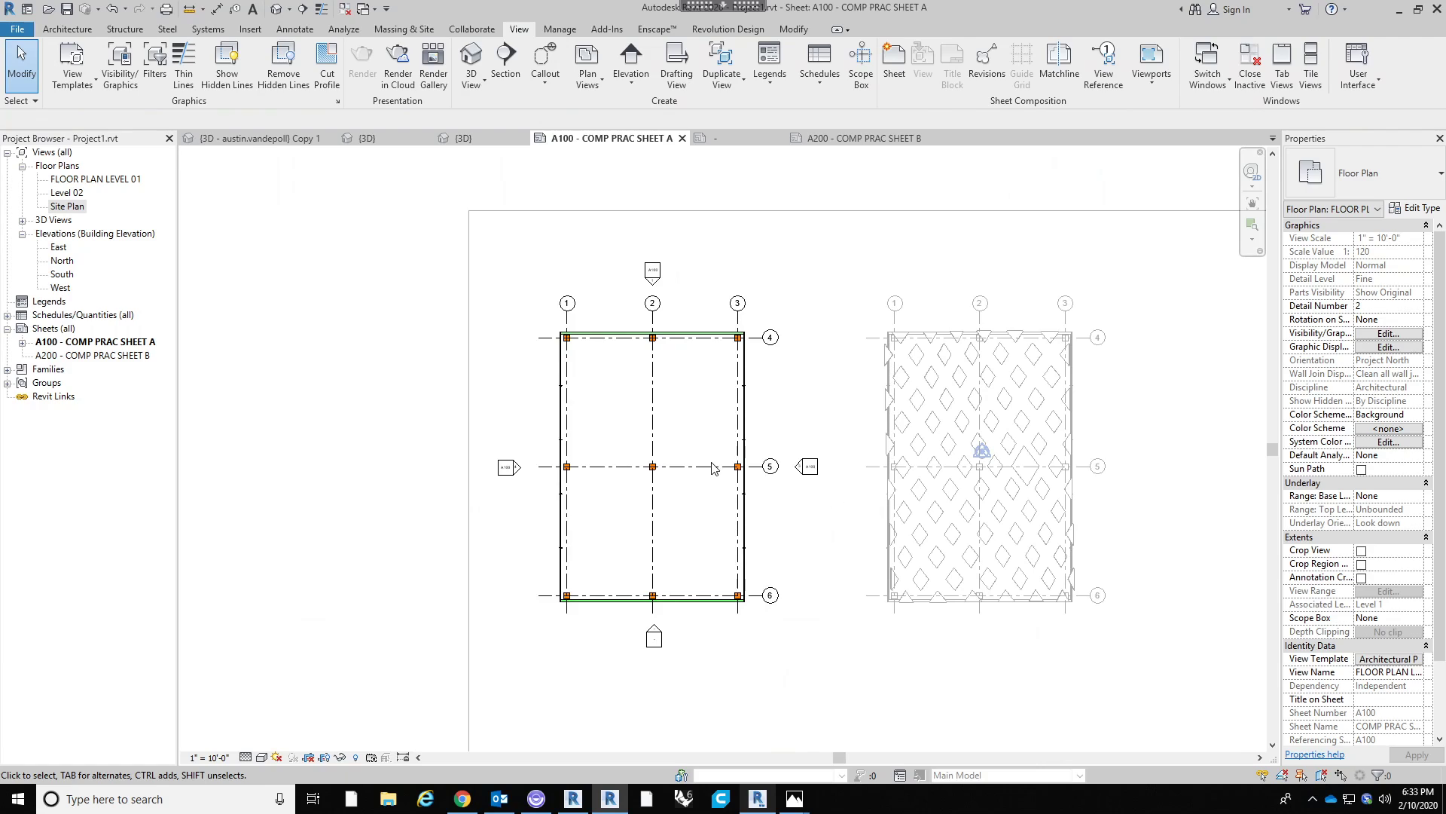
# Examine the elevation markers and grid lines in the Level 01 floor plan on sheet A100.
pyautogui.scroll(-1, 711, 467)
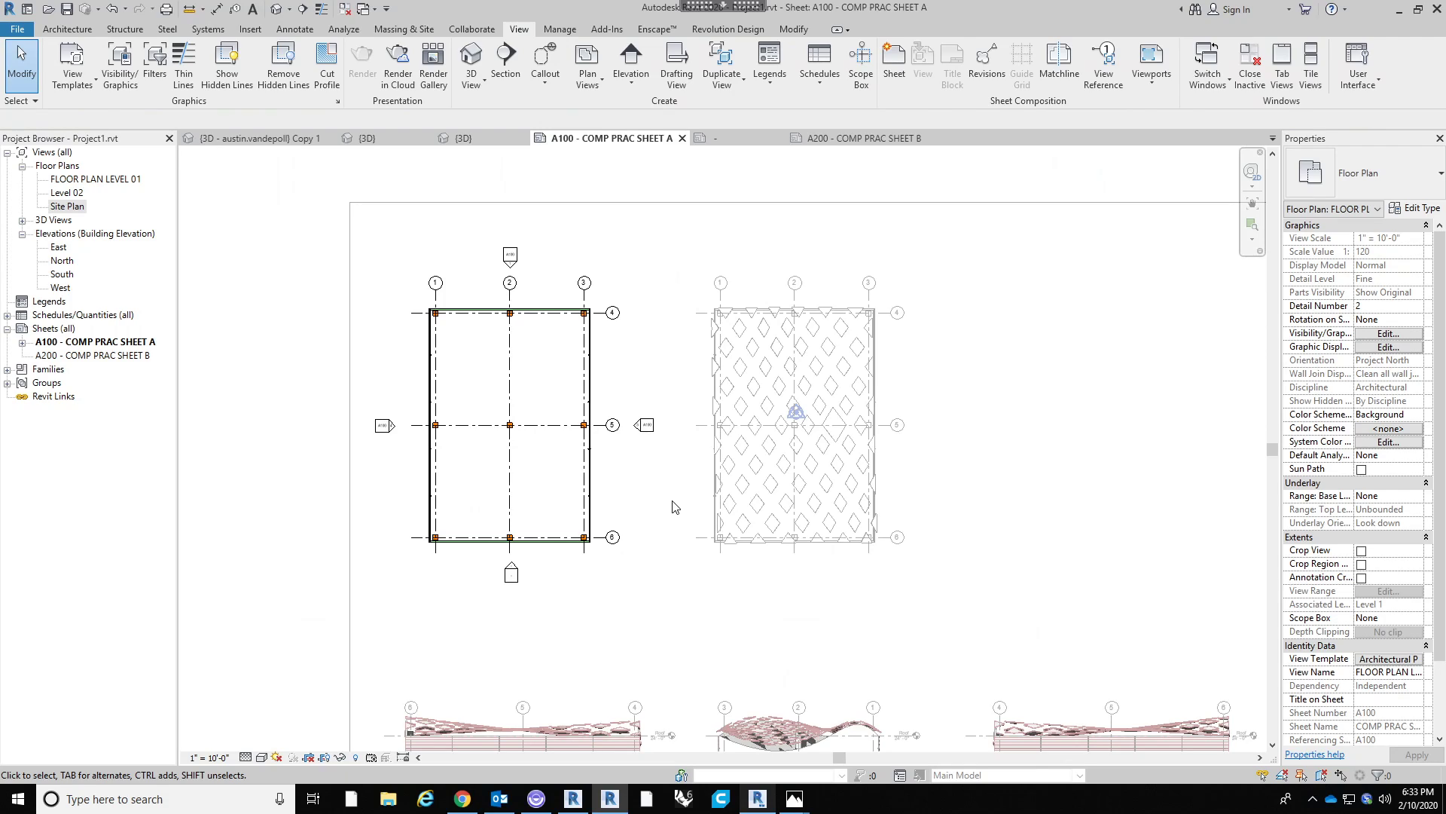
pyautogui.moveTo(697, 516); pyautogui.dragTo(736, 556, button='middle')
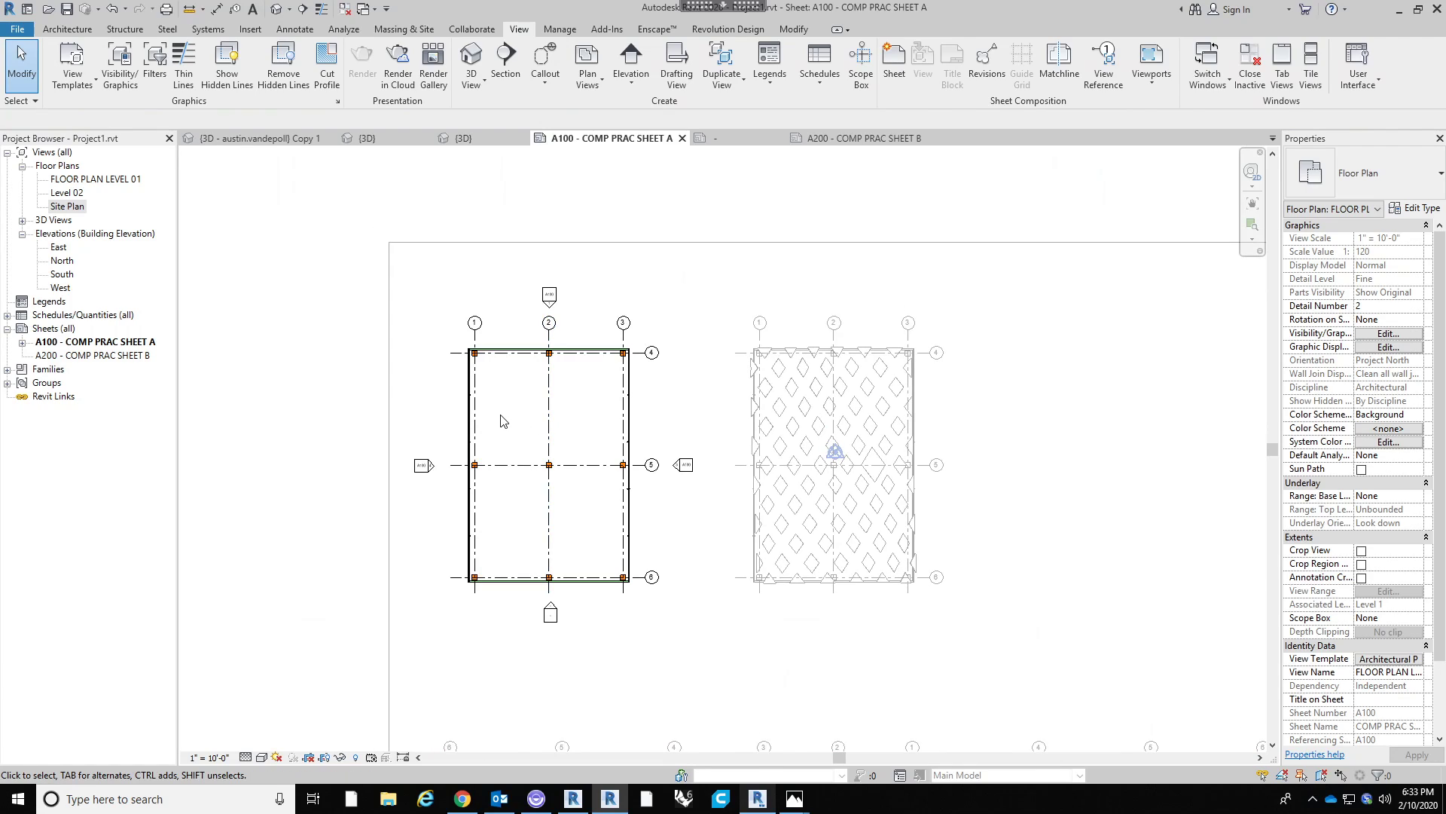
pyautogui.scroll(1, 503, 422)
pyautogui.moveTo(531, 428); pyautogui.dragTo(629, 435, button='middle')
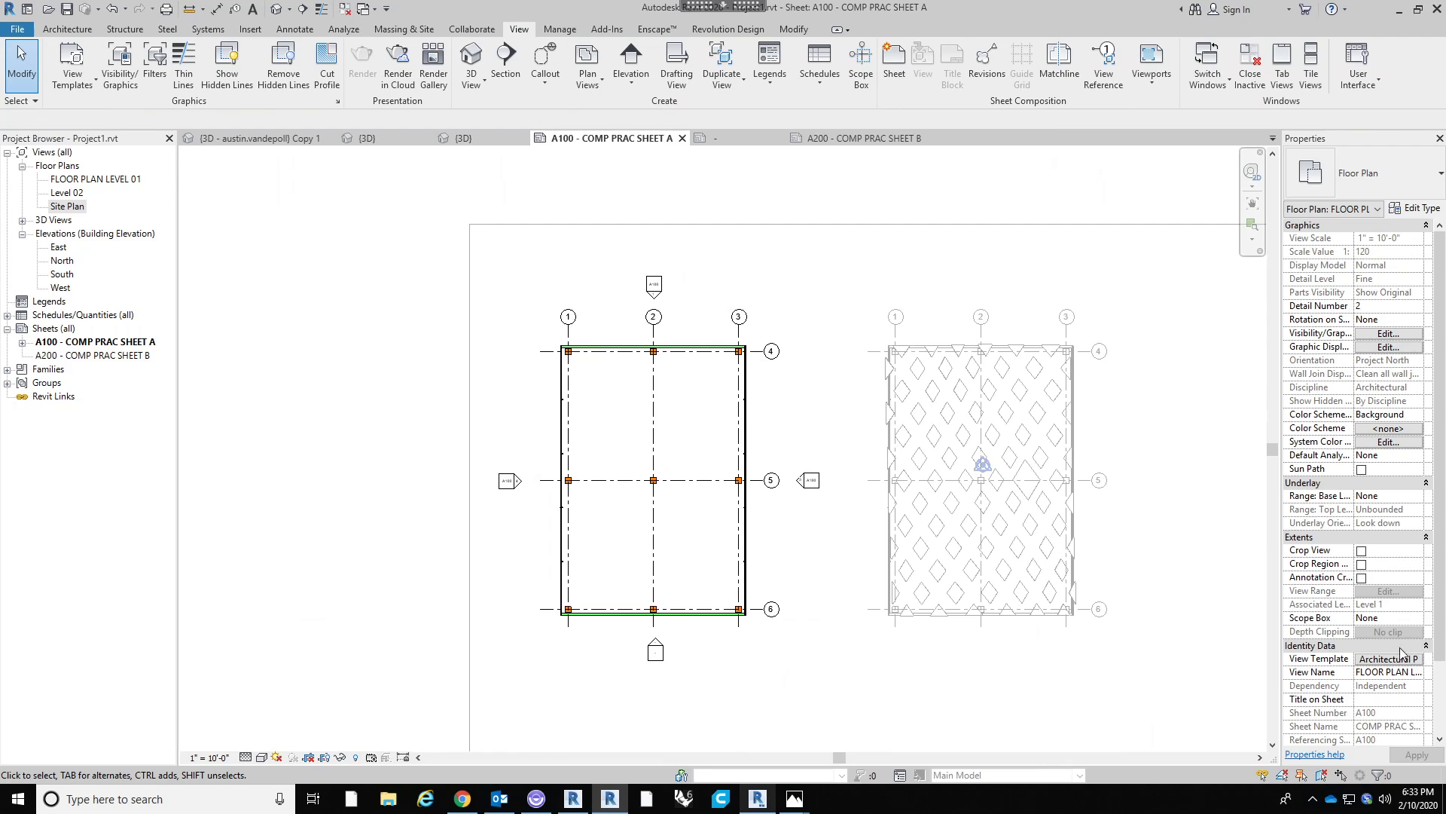
pyautogui.scroll(3, 622, 335)
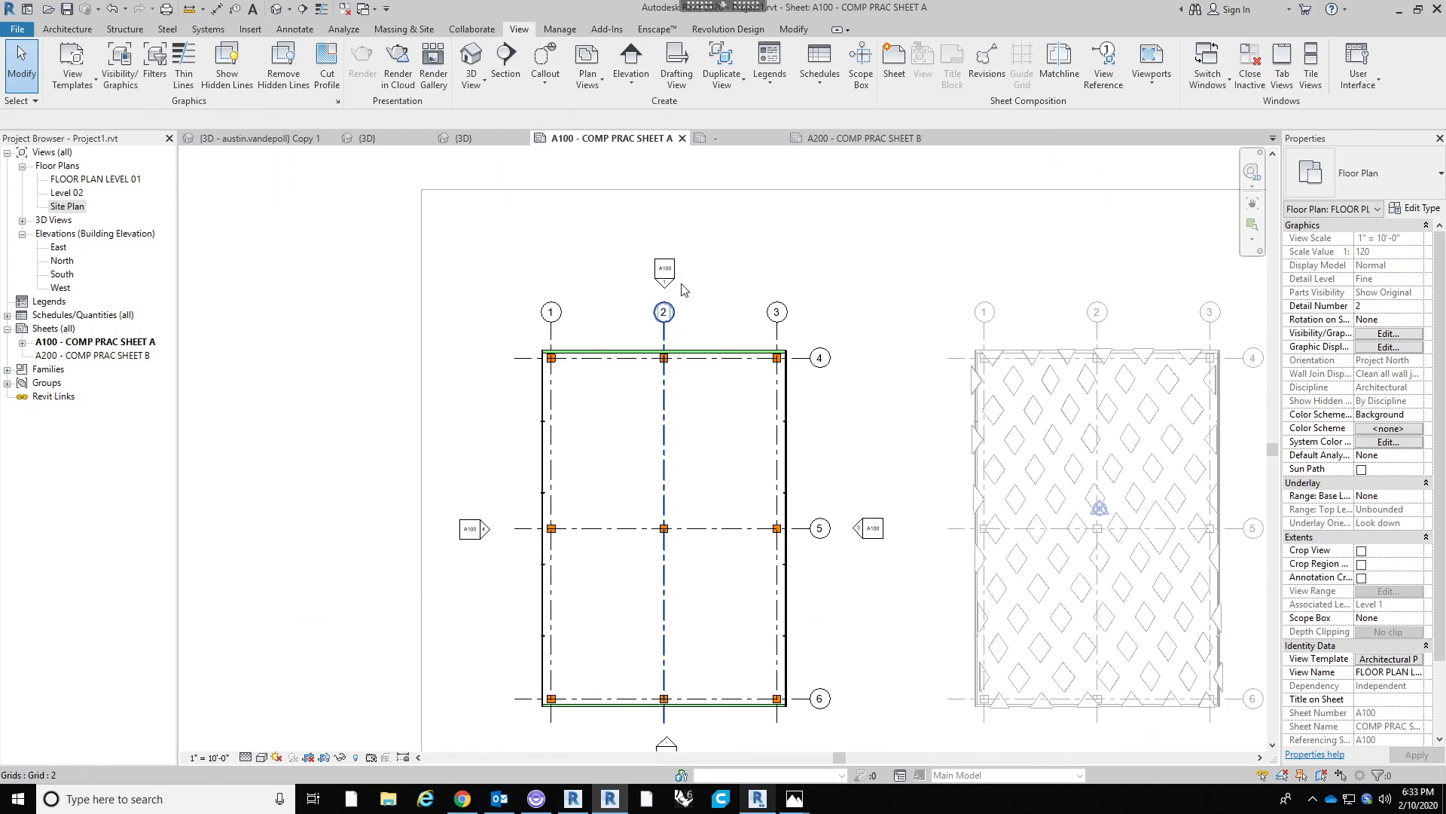
pyautogui.scroll(-1, 725, 414)
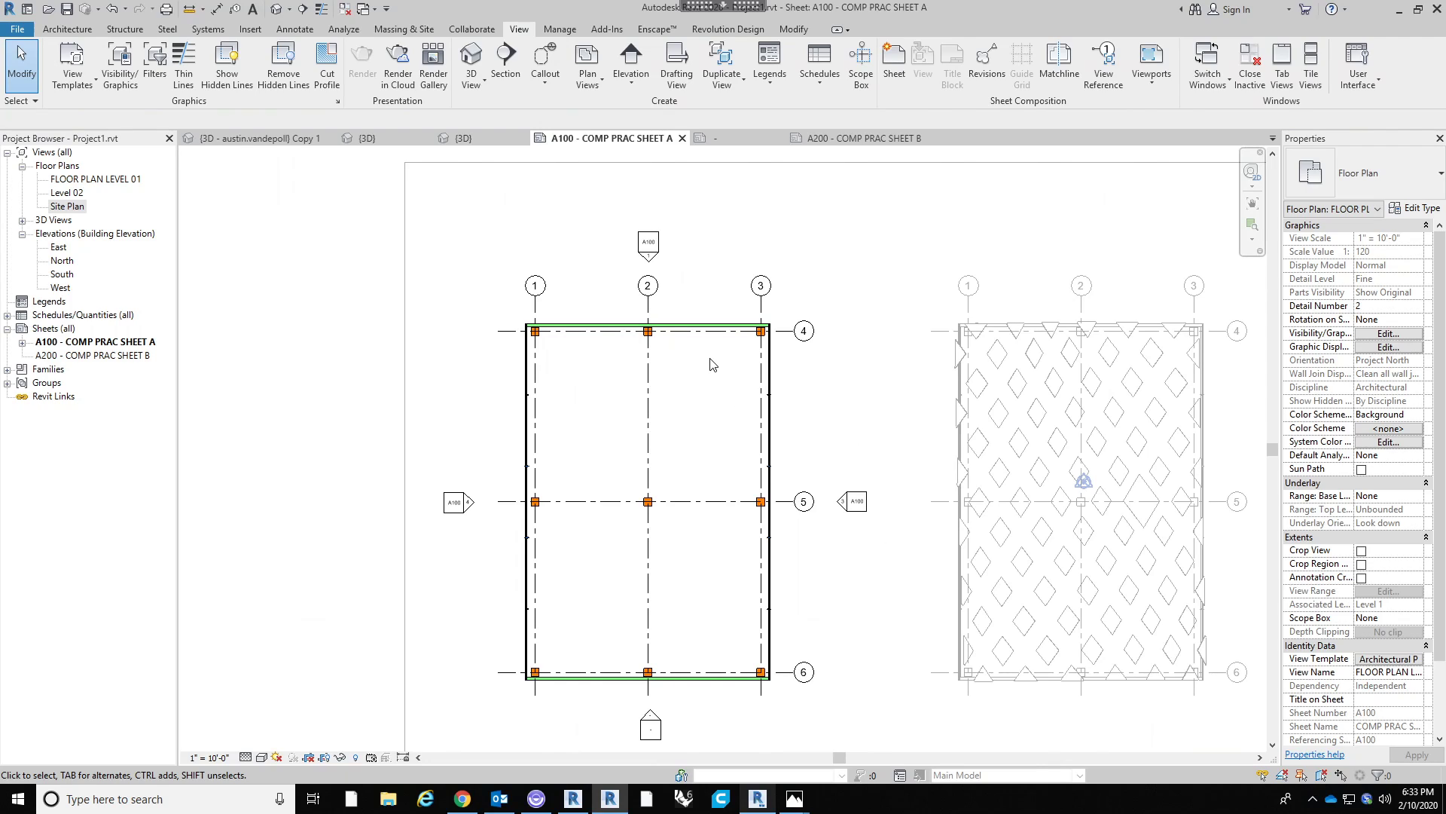
pyautogui.scroll(-1, 708, 335)
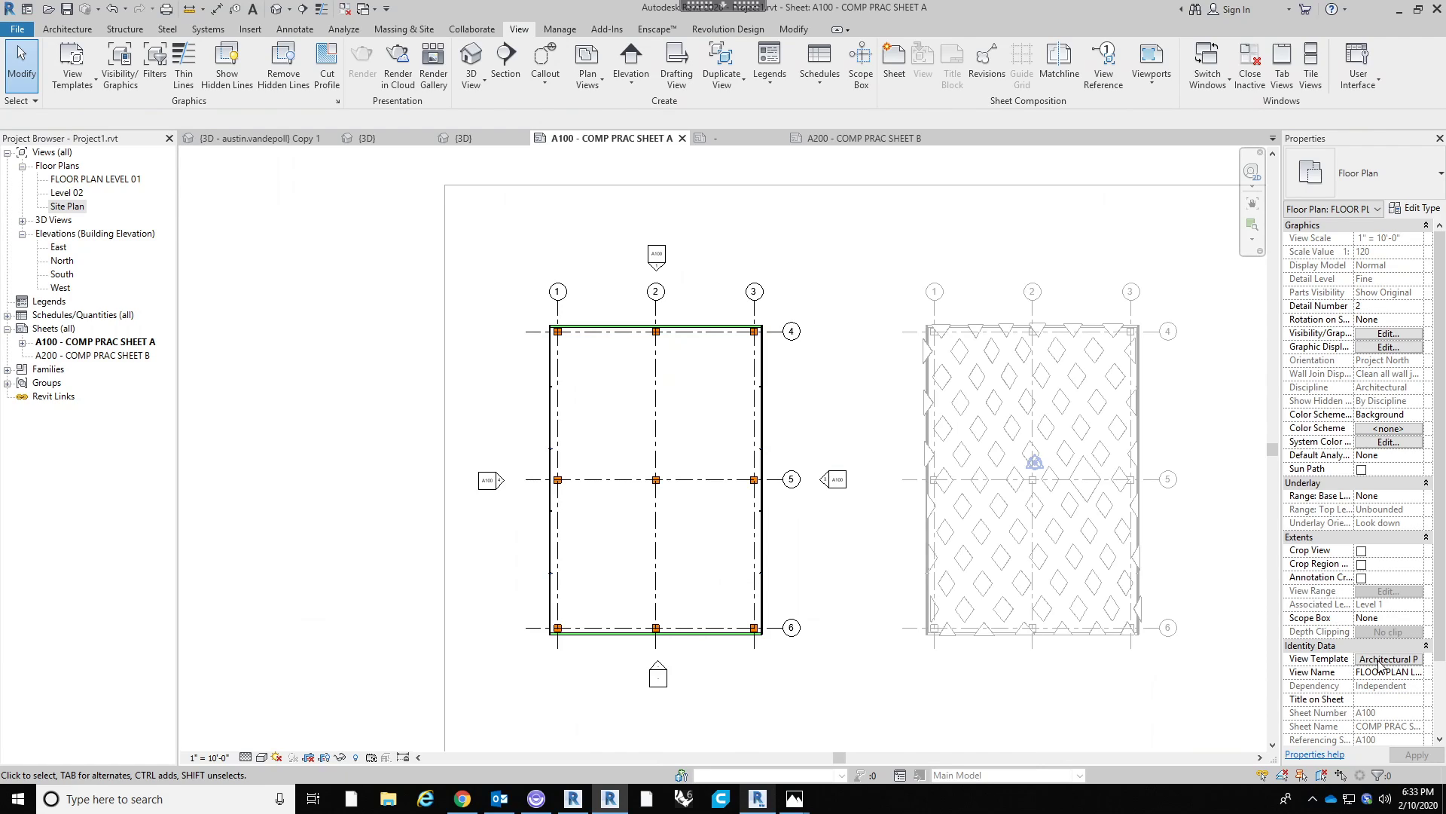
# Turn off the visibility of Elevations in the Architectural Plan template's annotation overrides.
pyautogui.click(1380, 660)
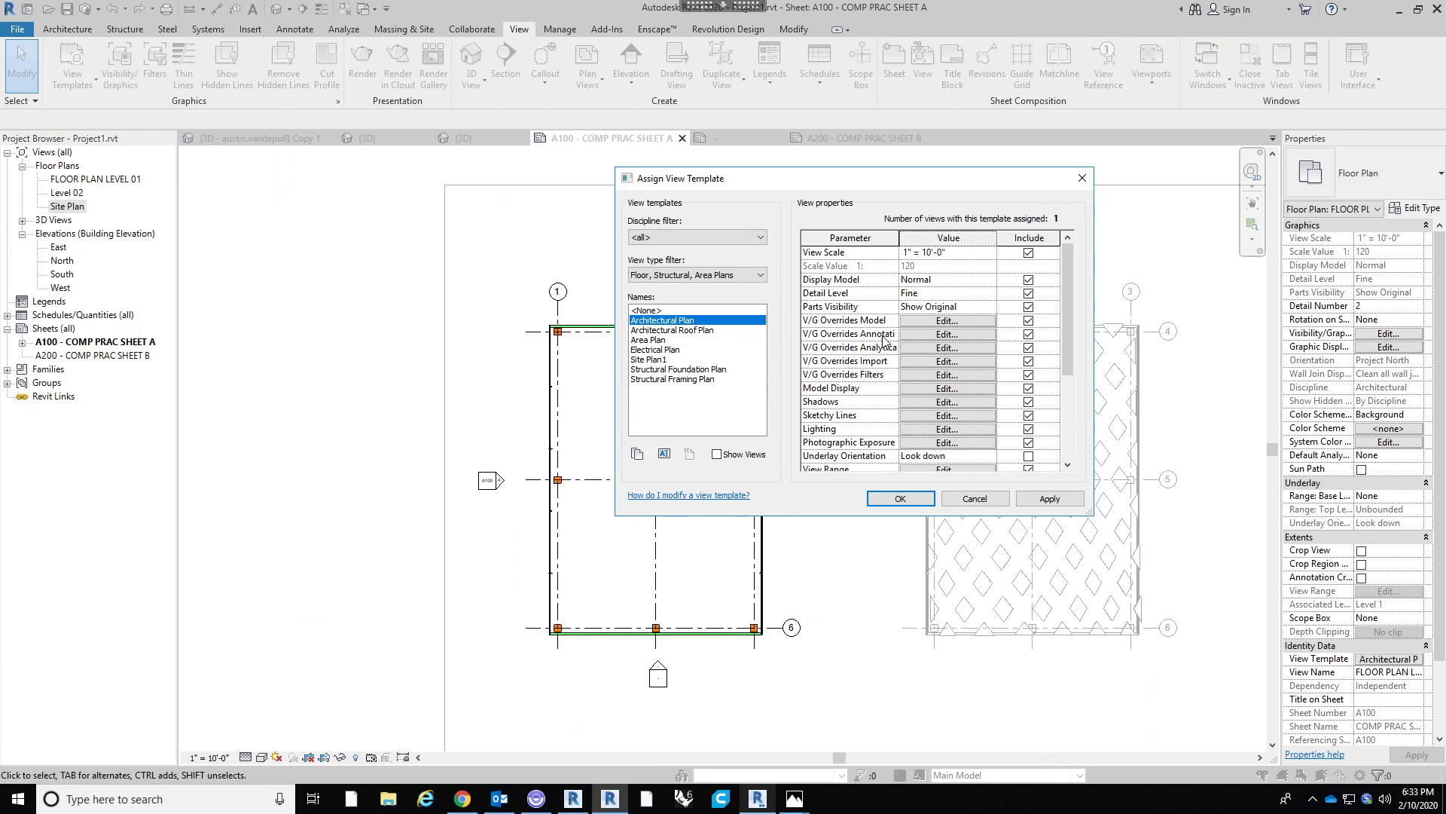
pyautogui.click(934, 334)
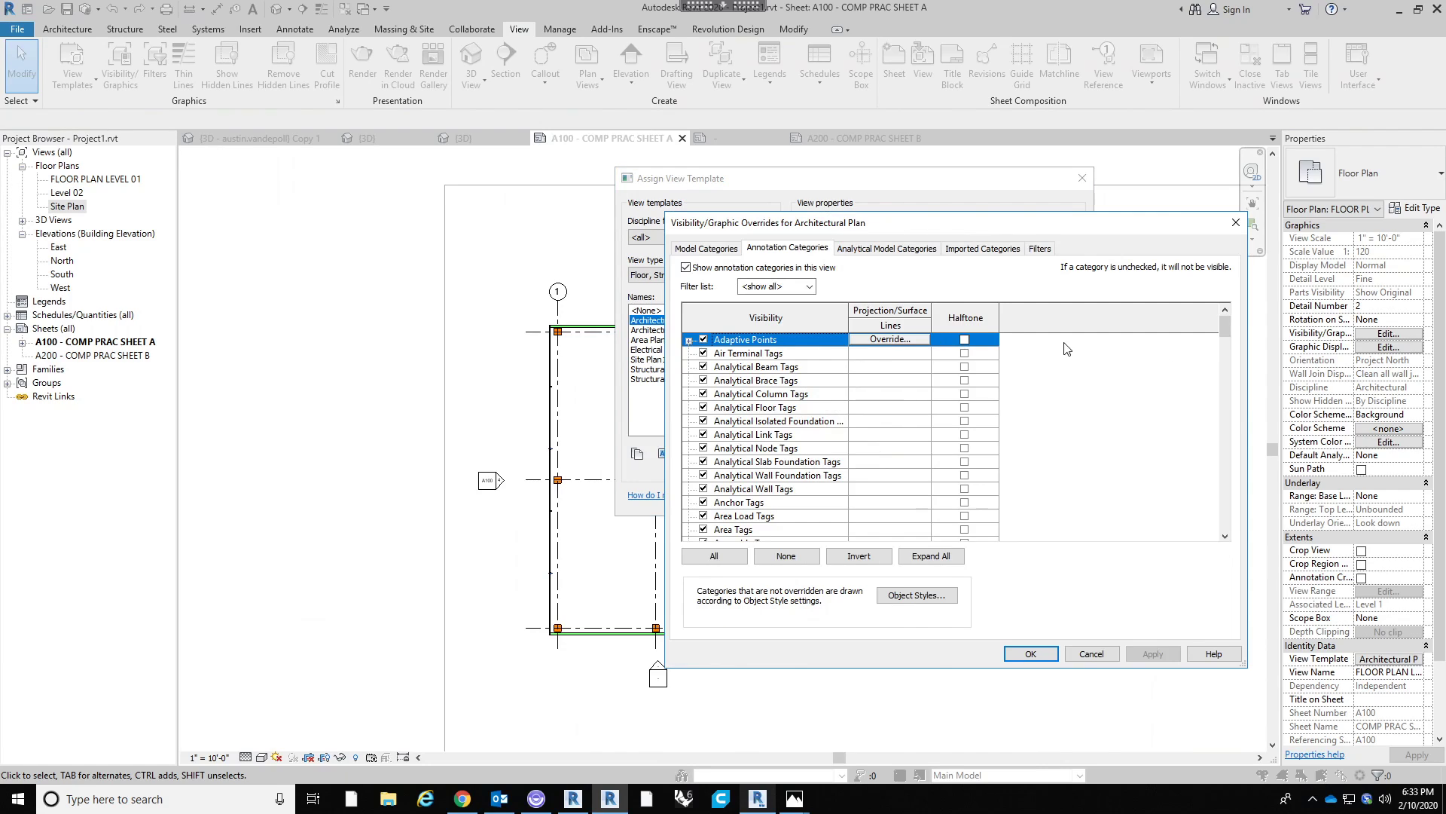
pyautogui.scroll(-9, 1000, 372)
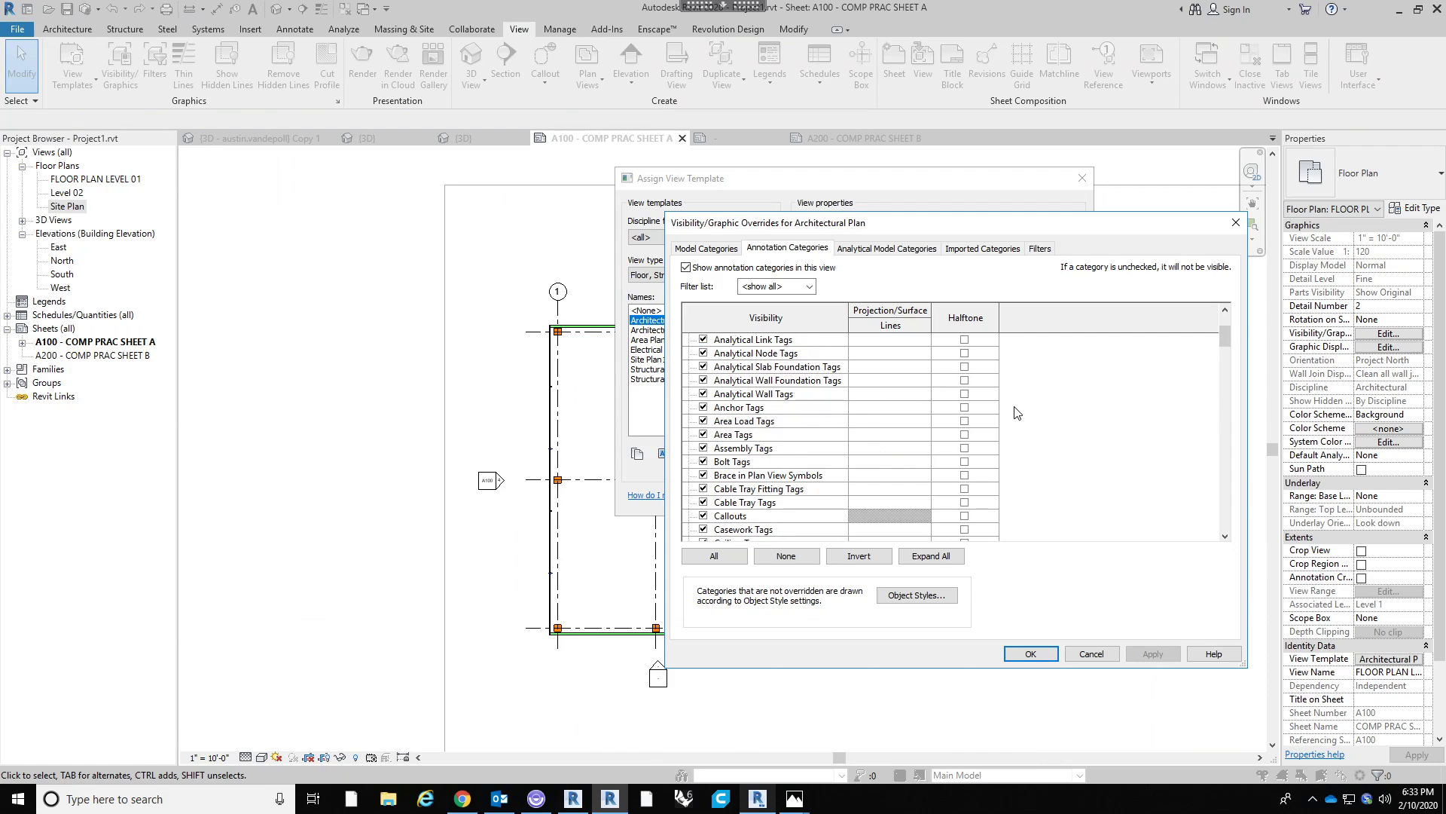
pyautogui.scroll(-5, 1032, 427)
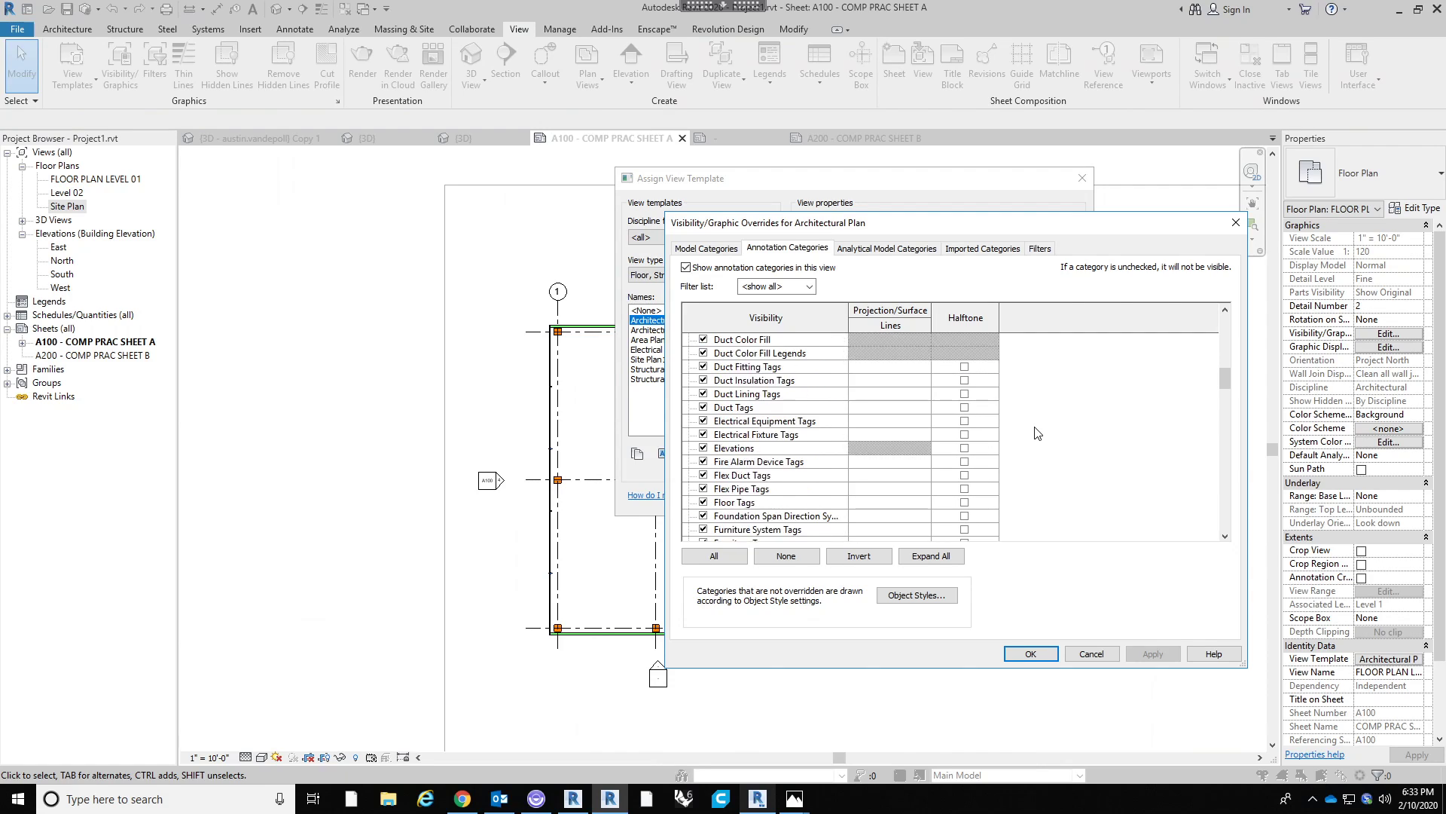
pyautogui.click(776, 411)
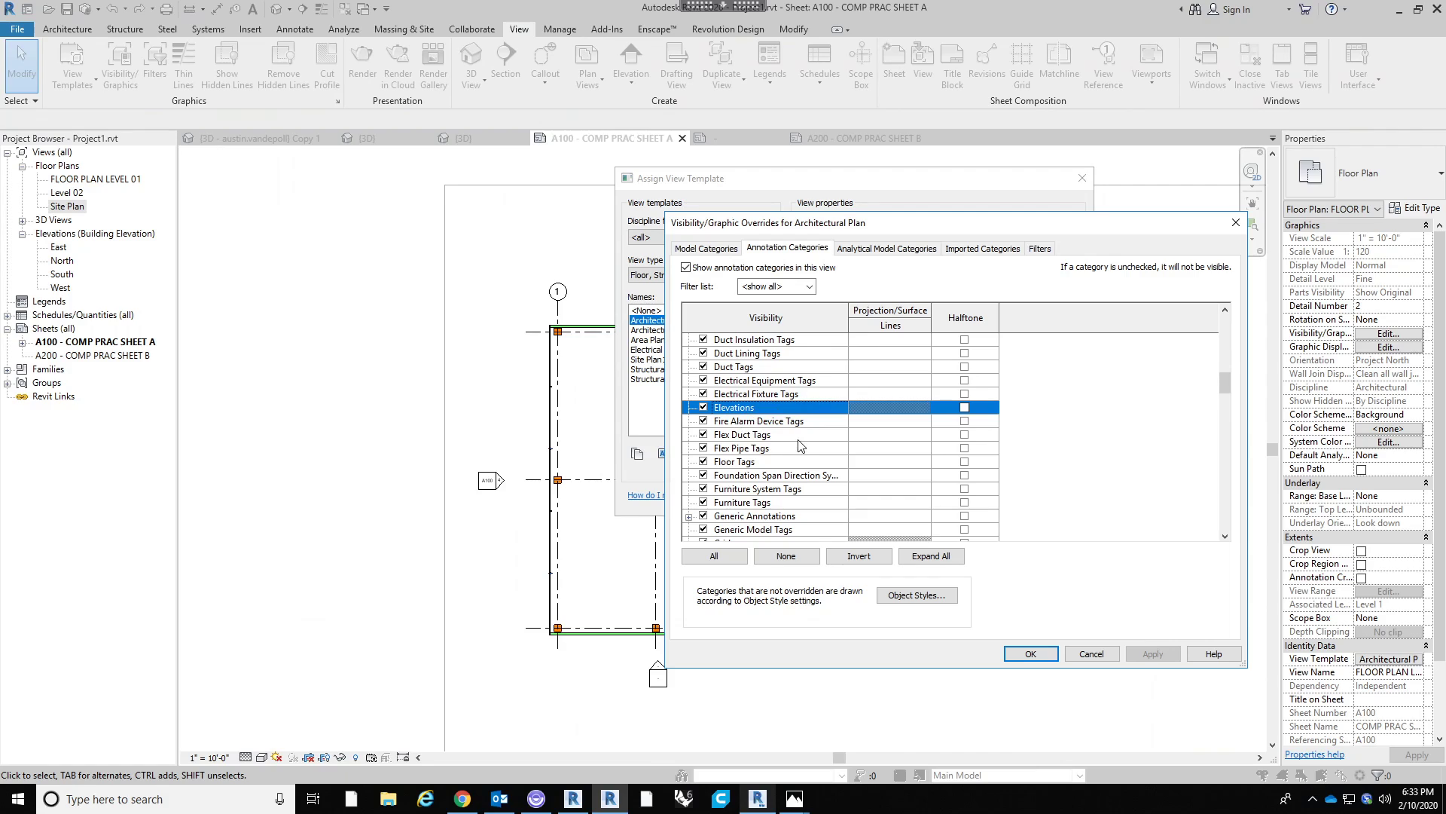
pyautogui.click(704, 407)
# Set Grids to halftone in the Architectural Plan template's annotation overrides and apply the template to the floor plan.
pyautogui.scroll(-3, 780, 456)
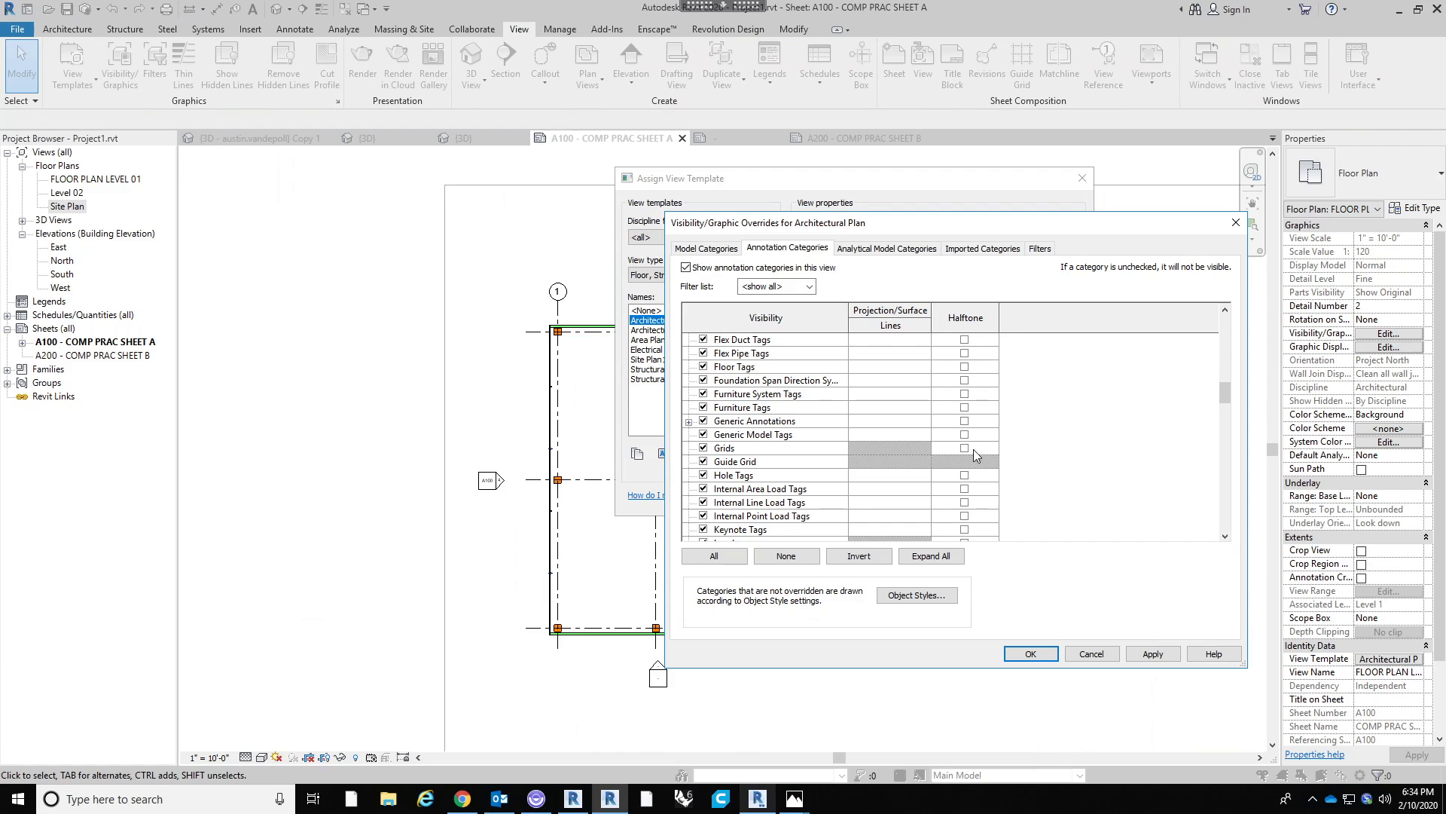
pyautogui.click(965, 449)
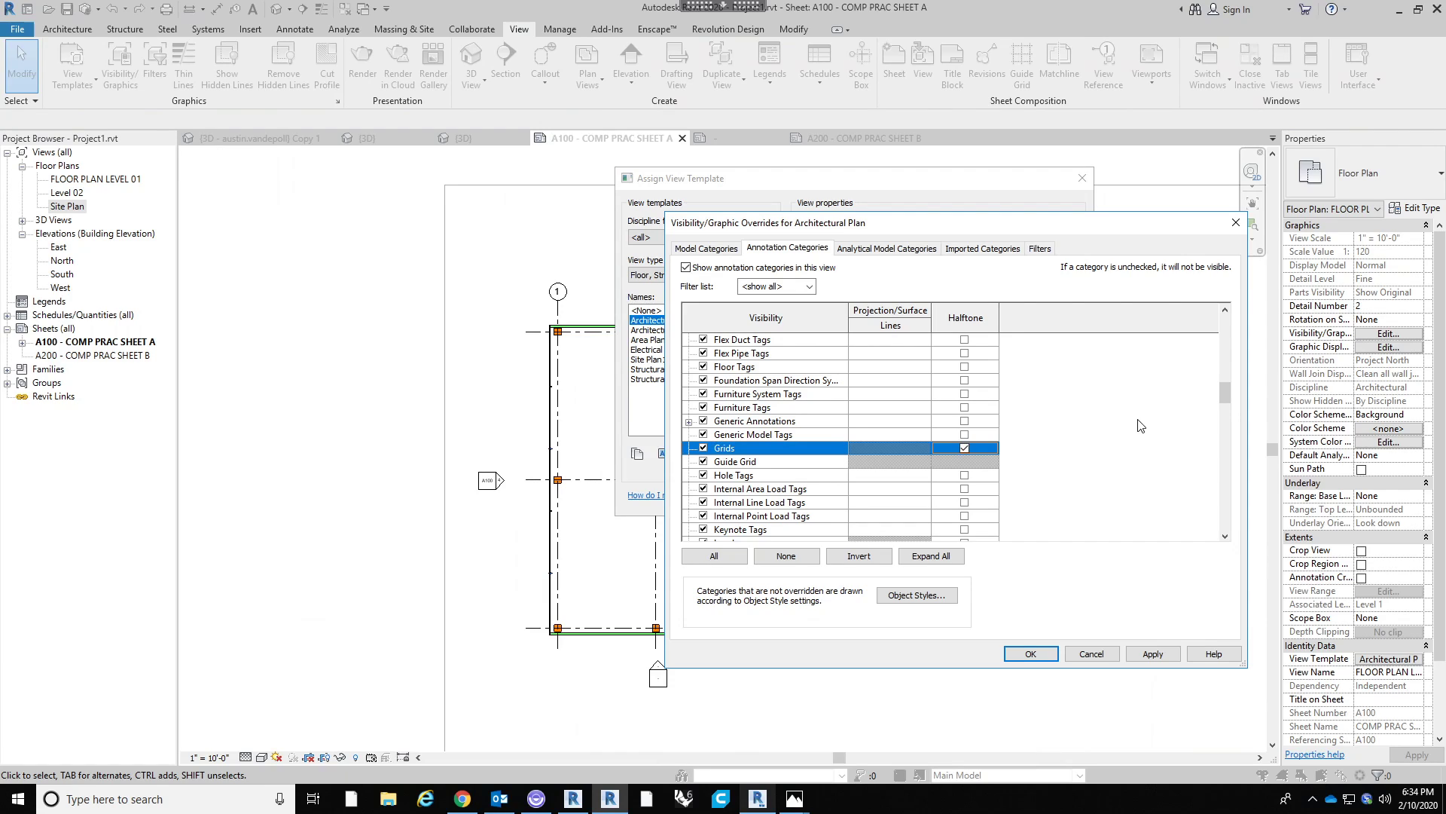
pyautogui.click(1031, 654)
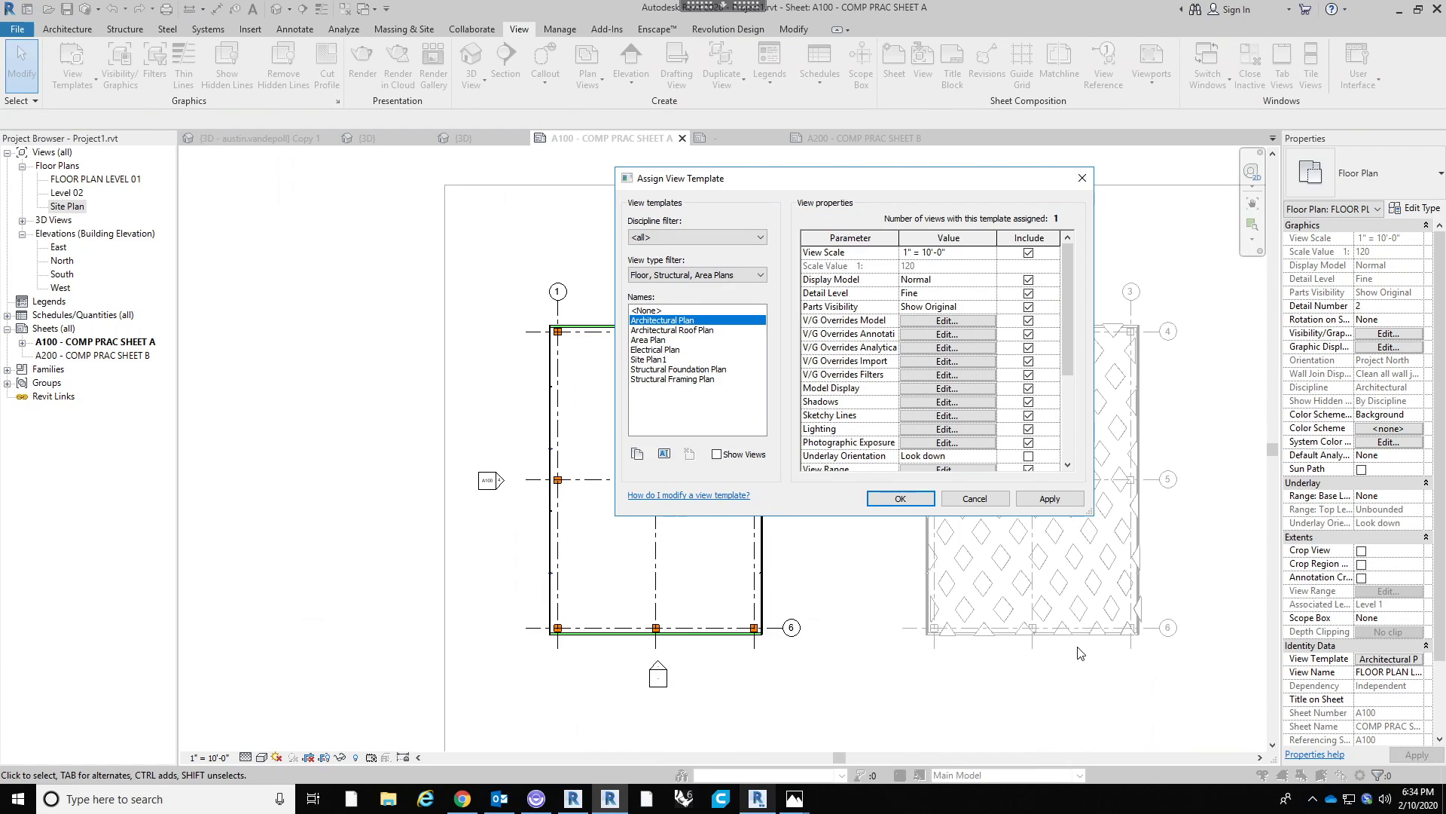
pyautogui.click(900, 499)
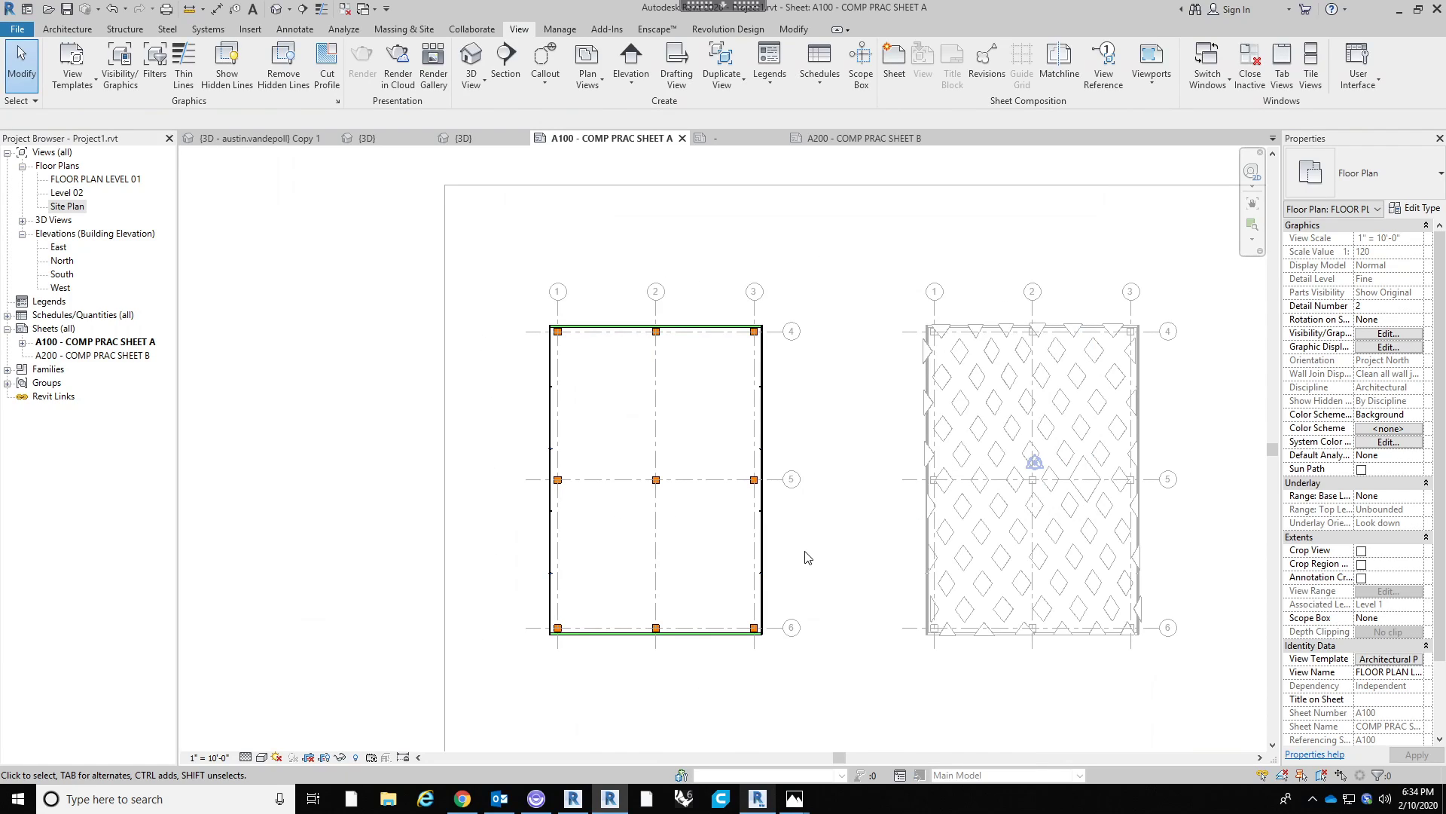
pyautogui.scroll(2, 660, 284)
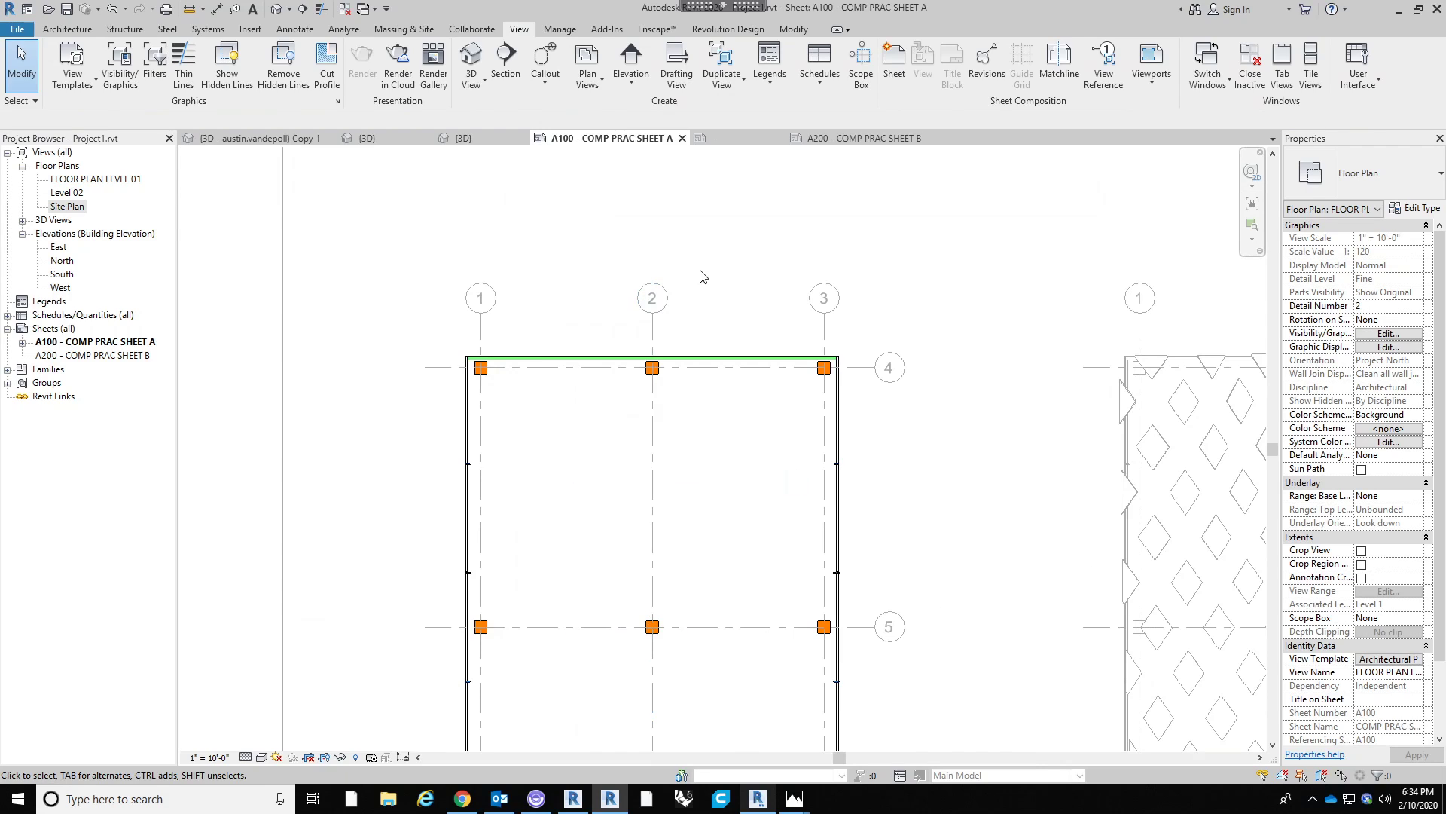
pyautogui.scroll(-2, 776, 263)
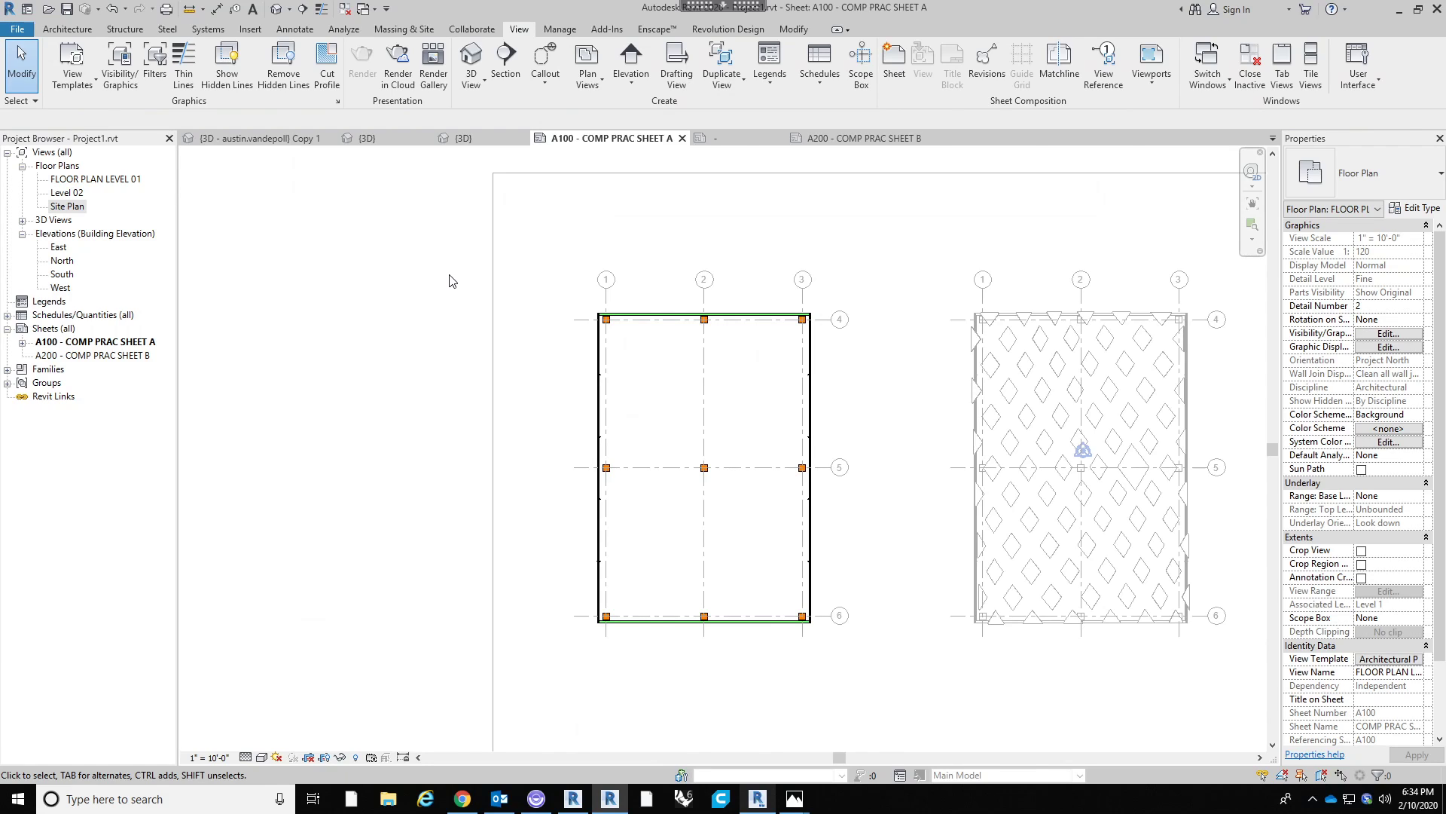
# Deactivate the Level 01 floor plan view on sheet A100 and activate the Site Plan view beside it.
pyautogui.click(359, 417)
pyautogui.scroll(-3, 361, 426)
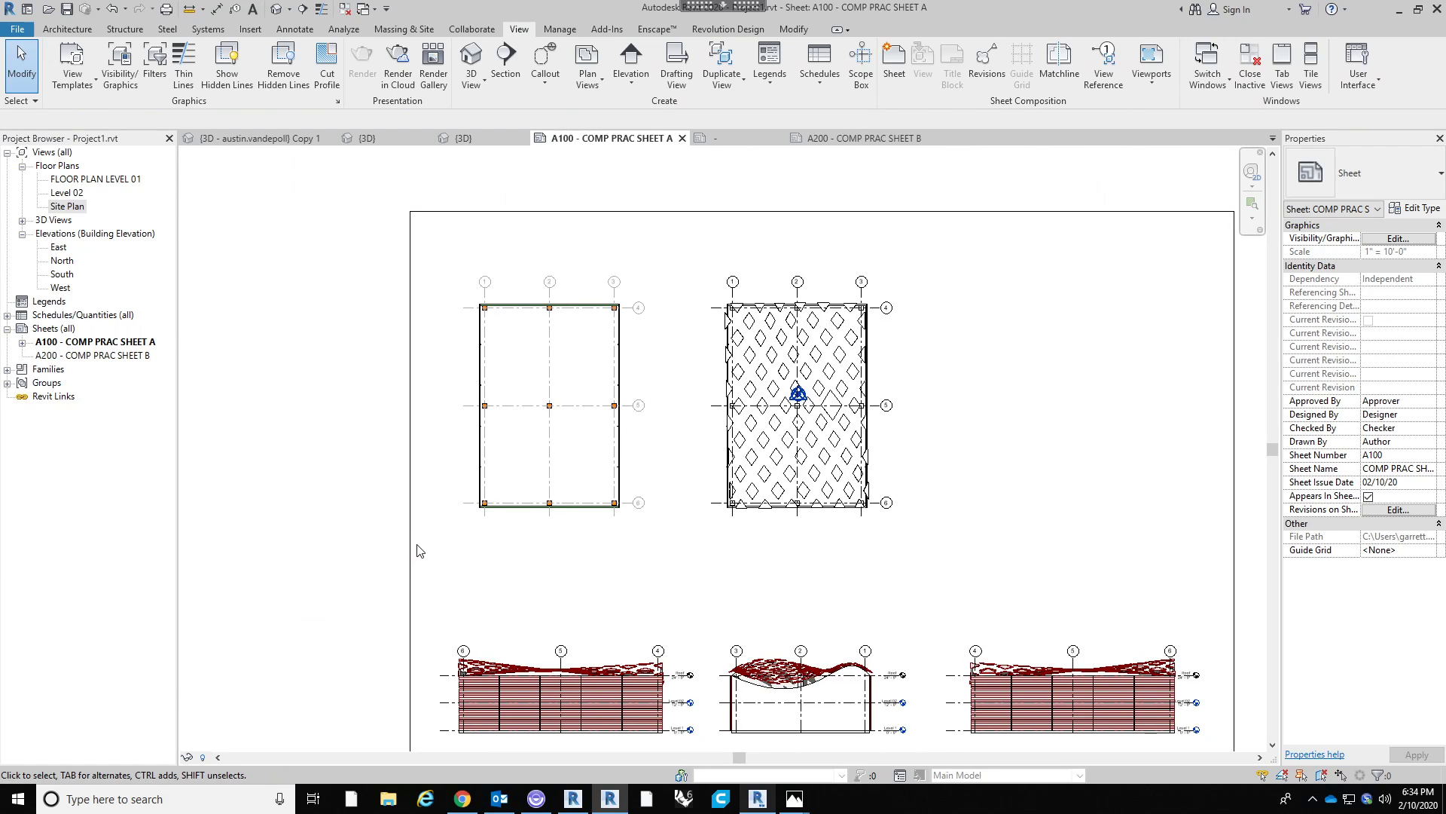
pyautogui.scroll(2, 567, 574)
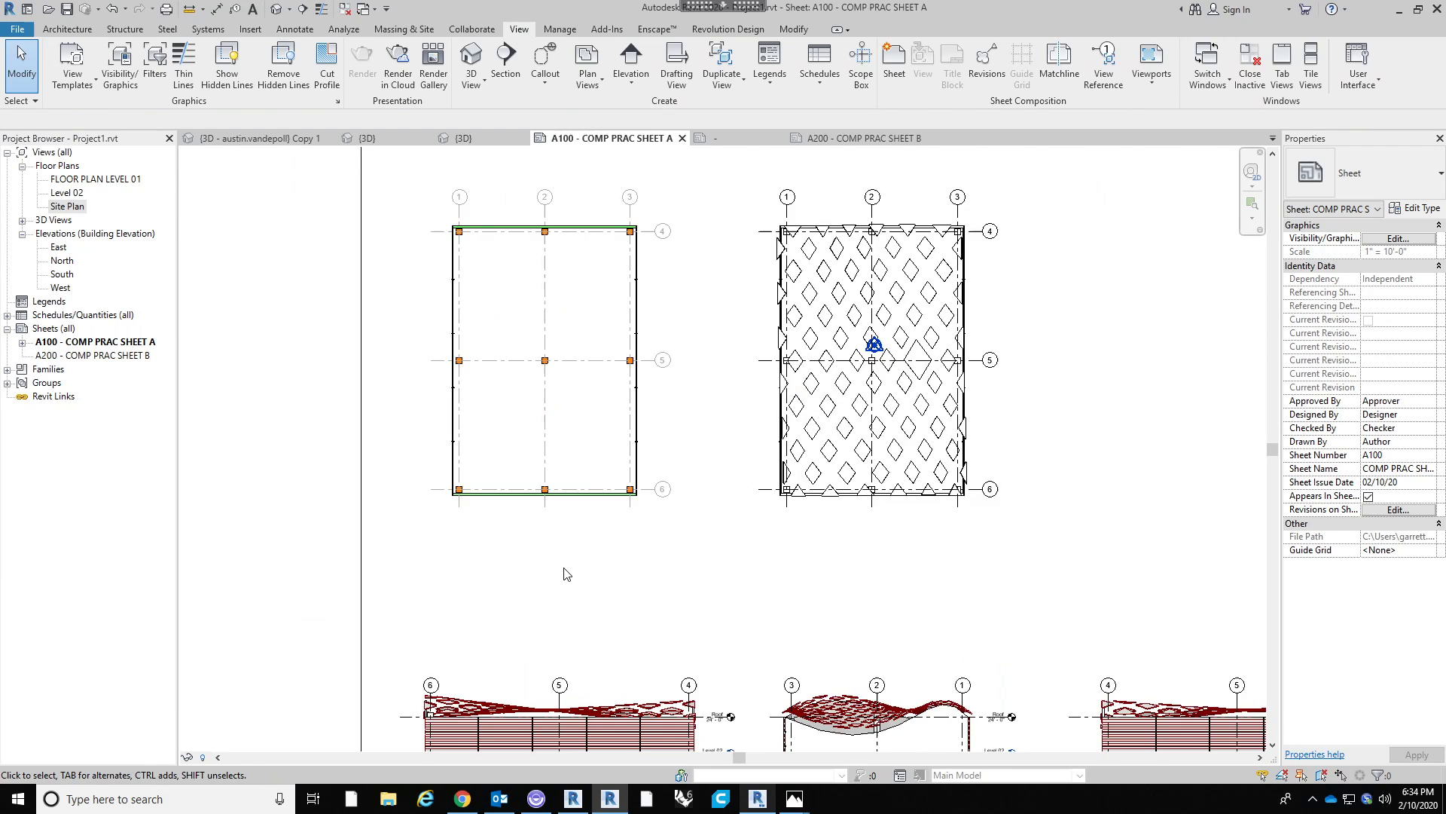
pyautogui.scroll(-2, 565, 494)
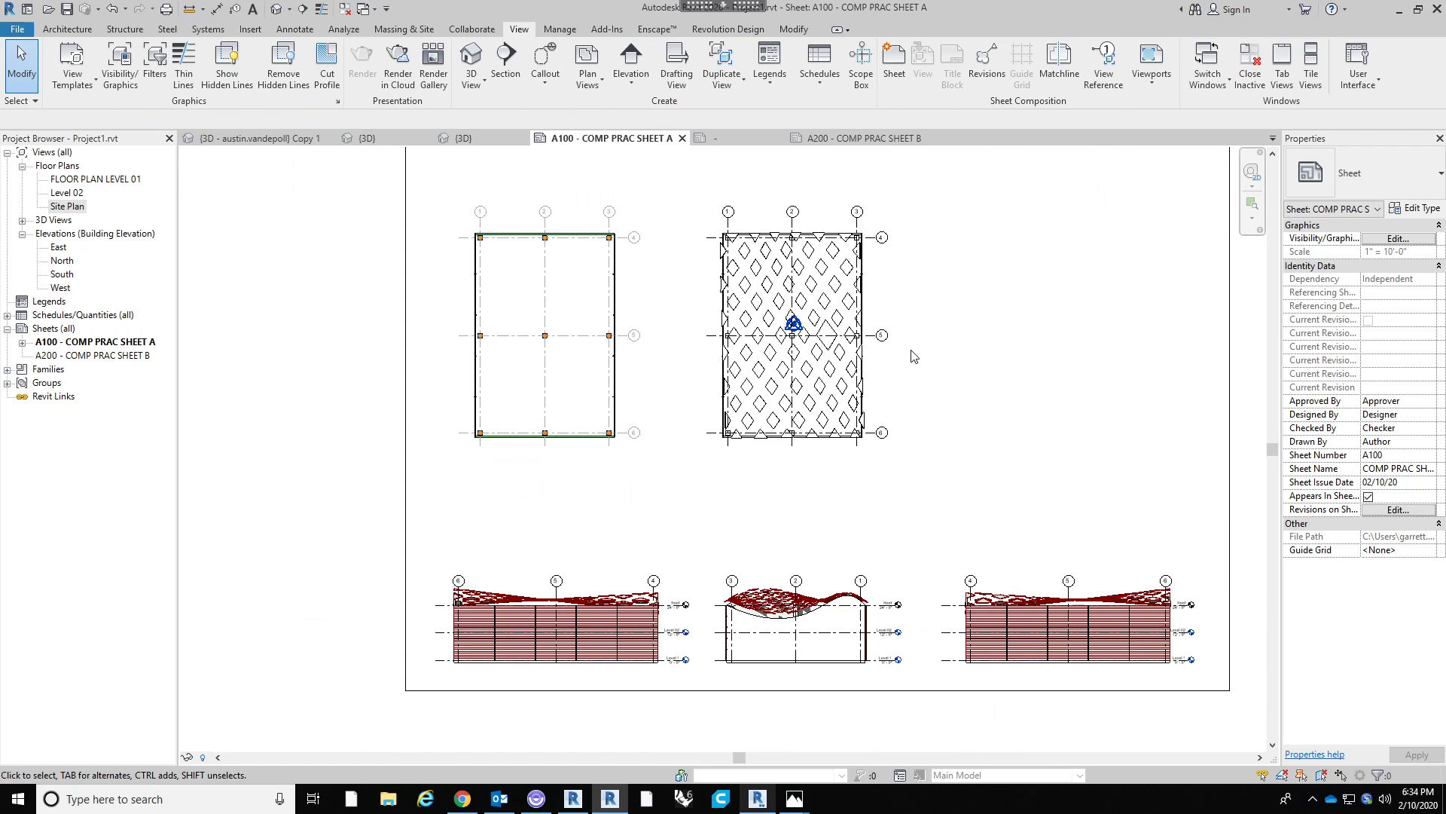
pyautogui.scroll(2, 870, 260)
pyautogui.scroll(1, 844, 341)
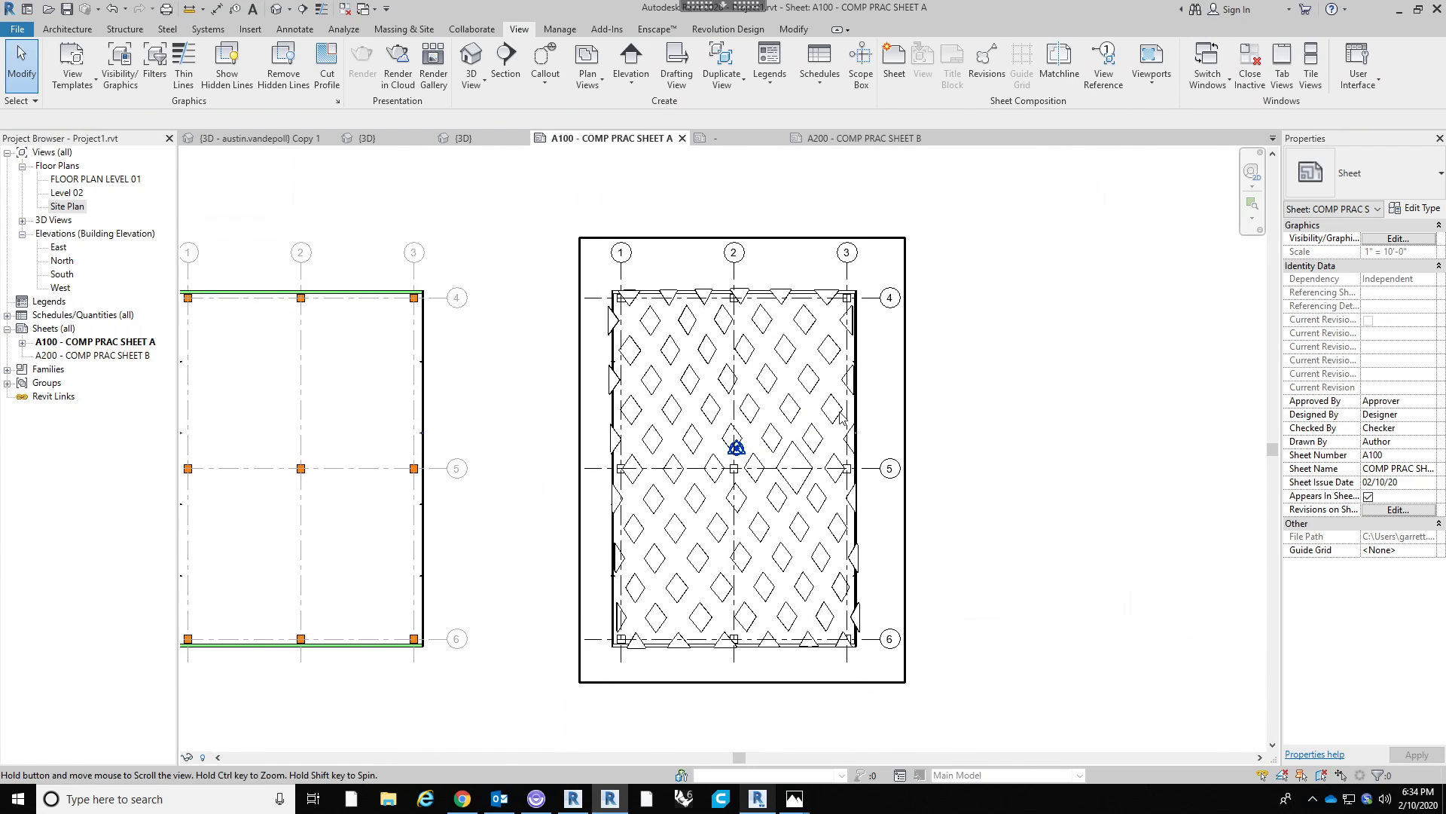
pyautogui.click(755, 458)
pyautogui.doubleClick(772, 447)
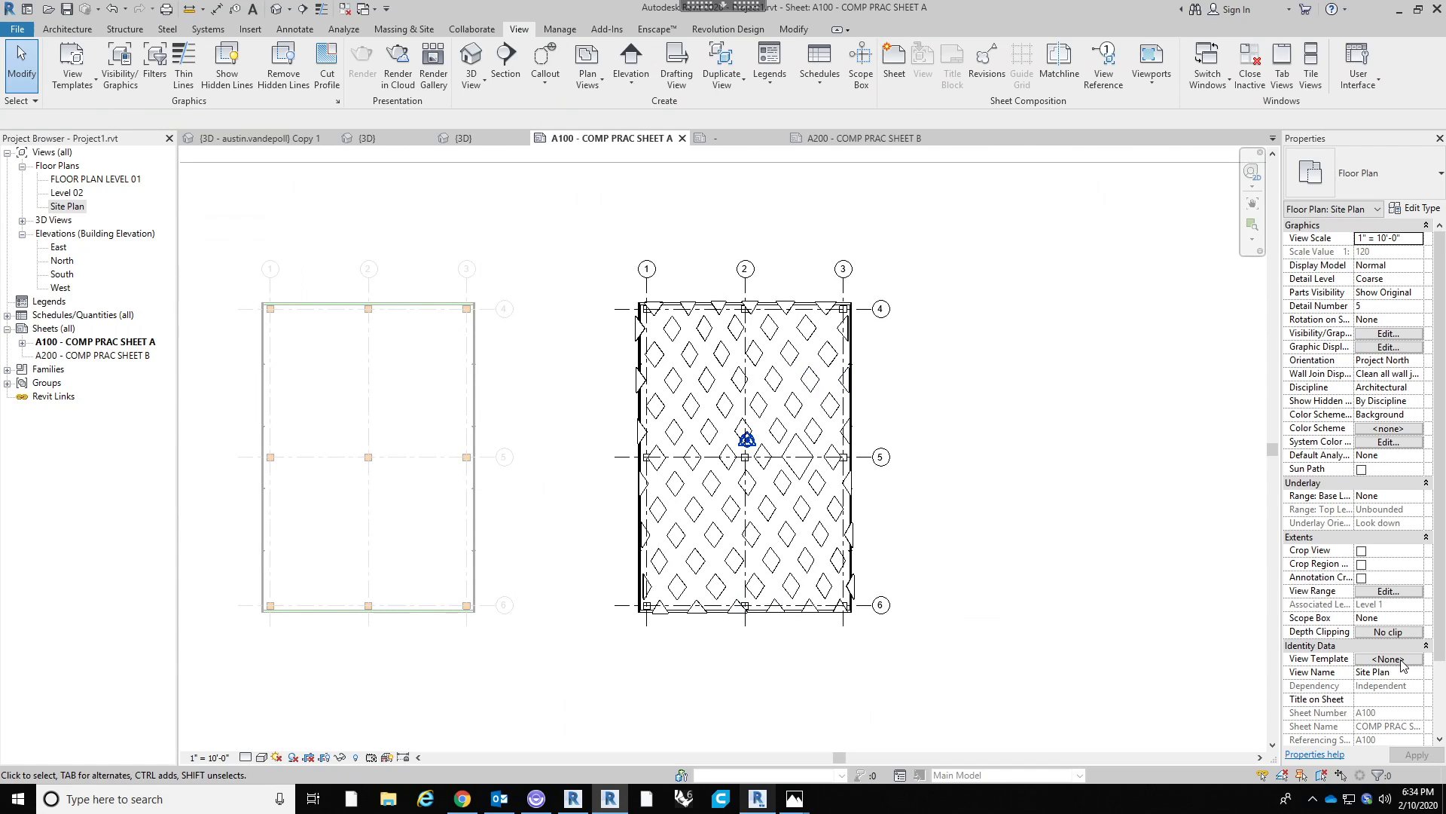
# Assign the Architectural Plan template to the Site Plan view with Cast Shadows enabled in the template's shadow settings.
pyautogui.click(1399, 660)
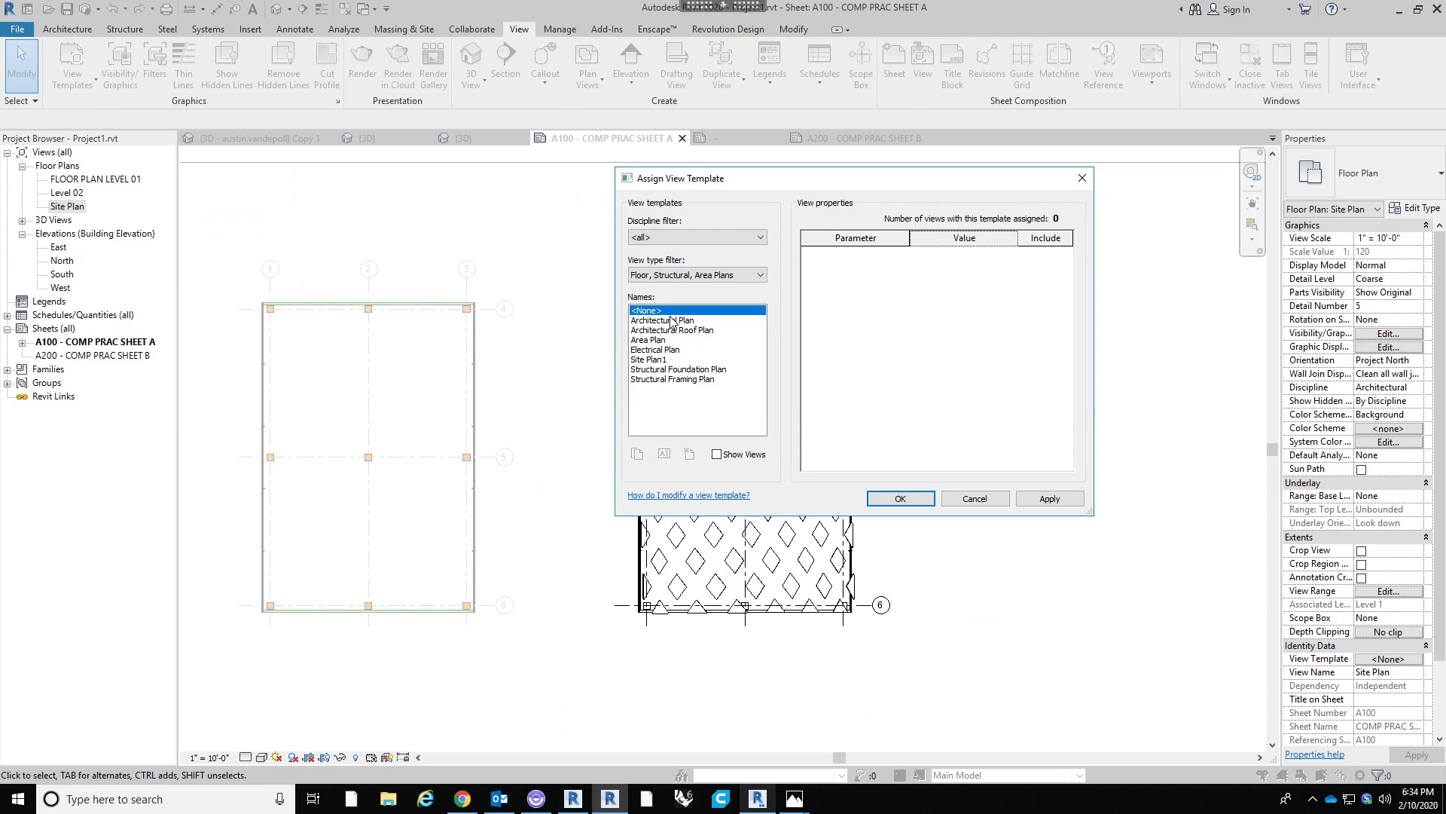
pyautogui.click(672, 321)
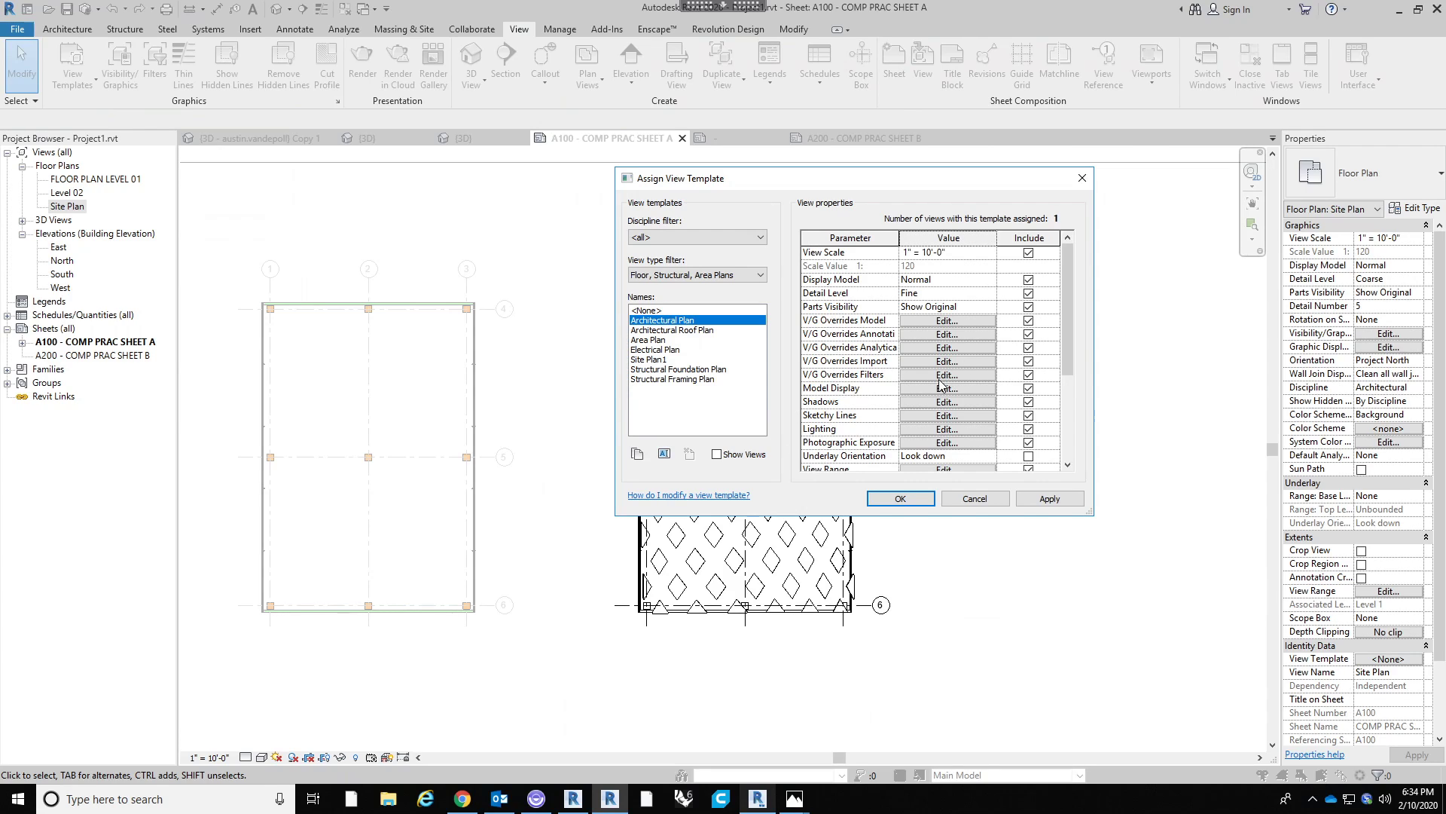
pyautogui.click(926, 400)
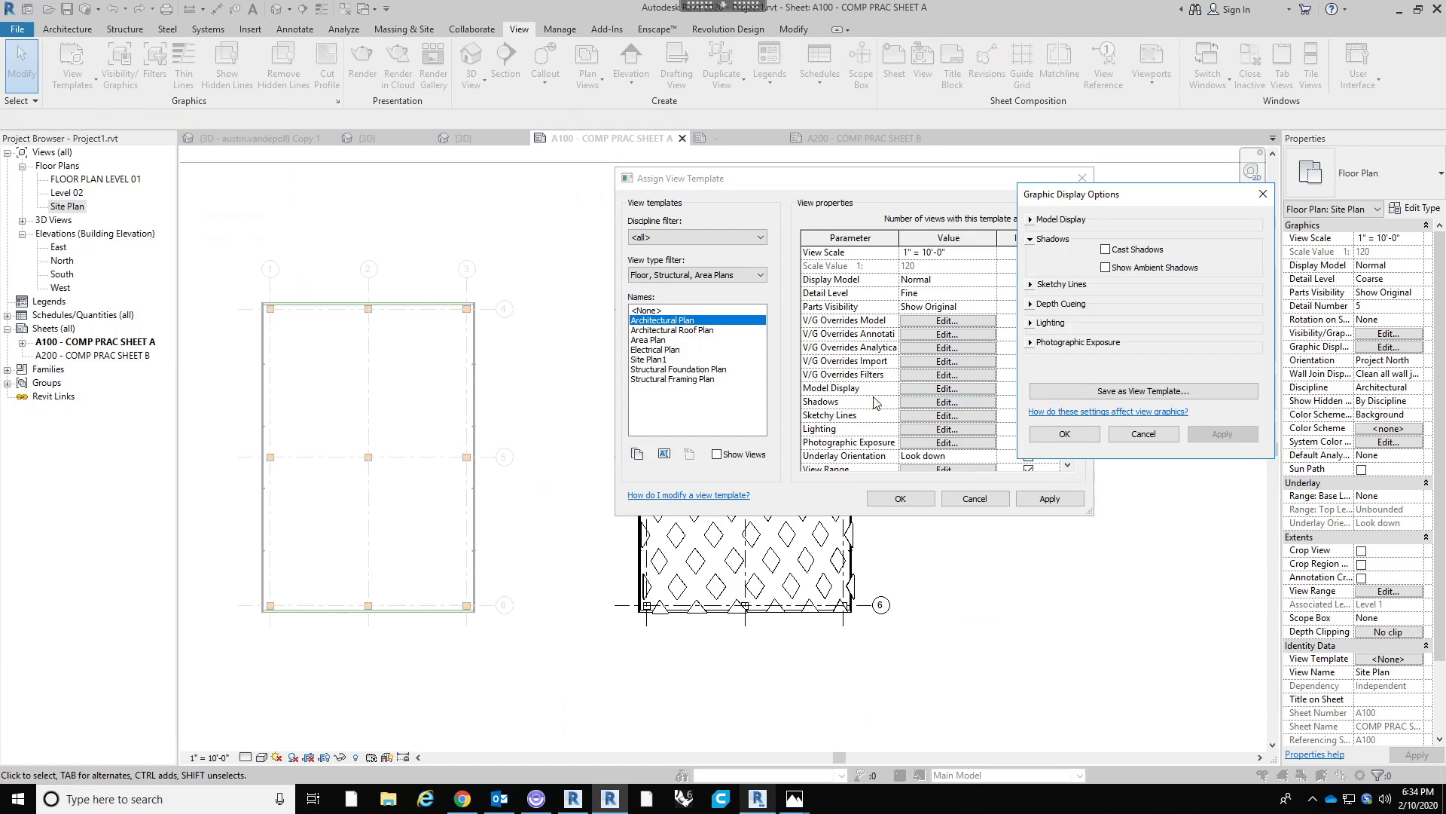
pyautogui.click(1105, 250)
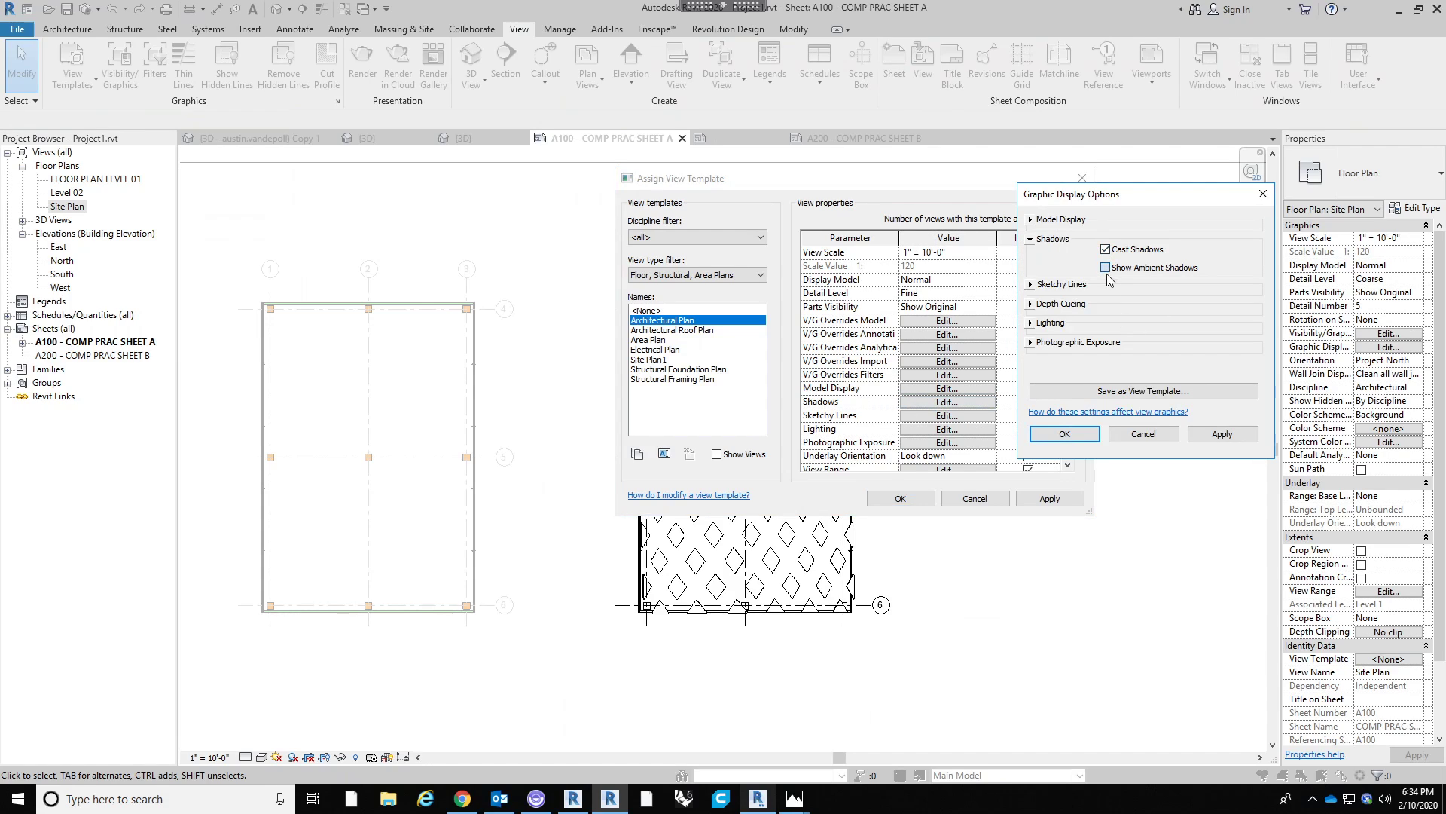
pyautogui.click(1084, 434)
pyautogui.click(925, 503)
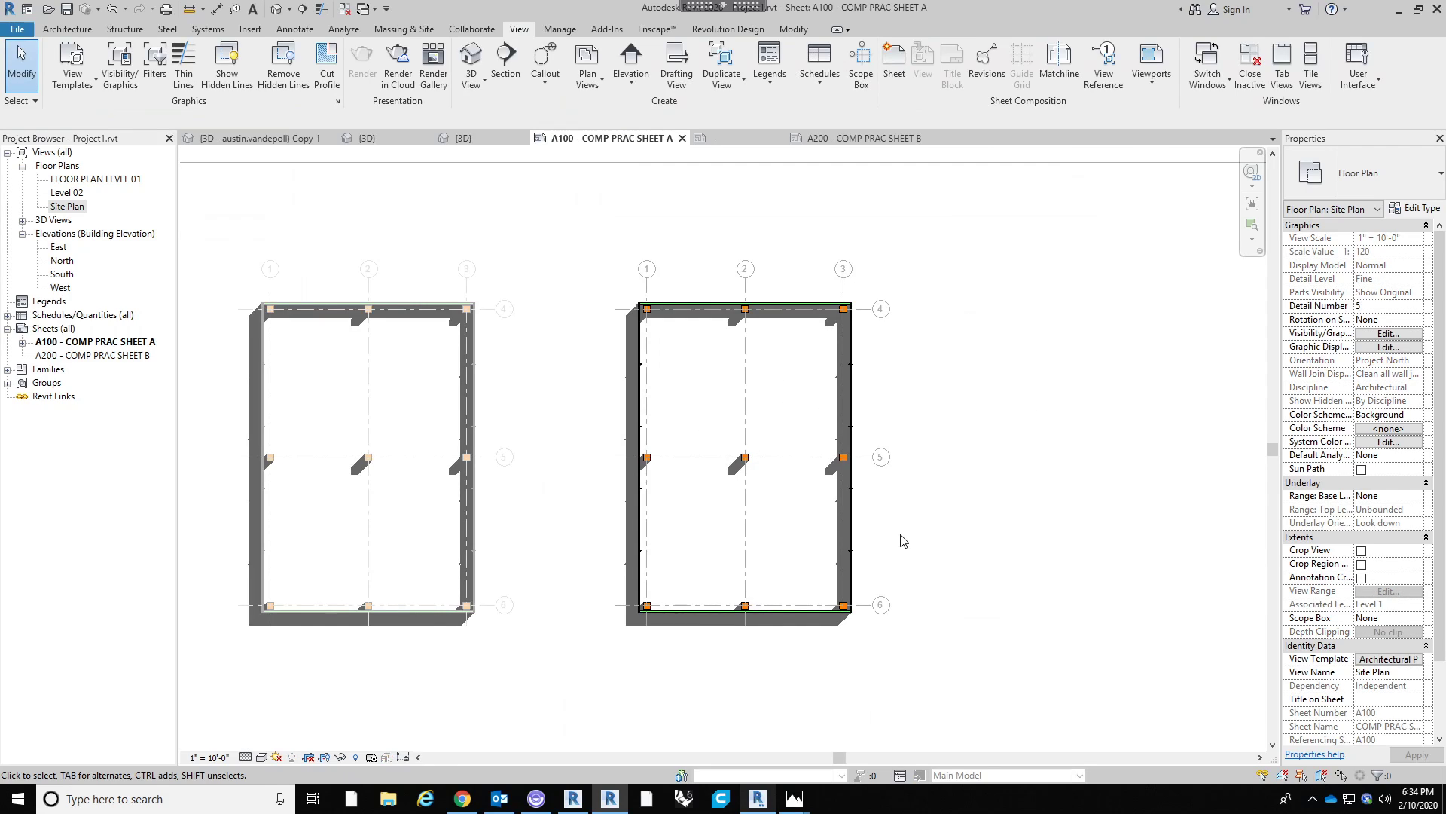
pyautogui.scroll(3, 791, 455)
pyautogui.moveTo(791, 455); pyautogui.dragTo(804, 456, button='middle')
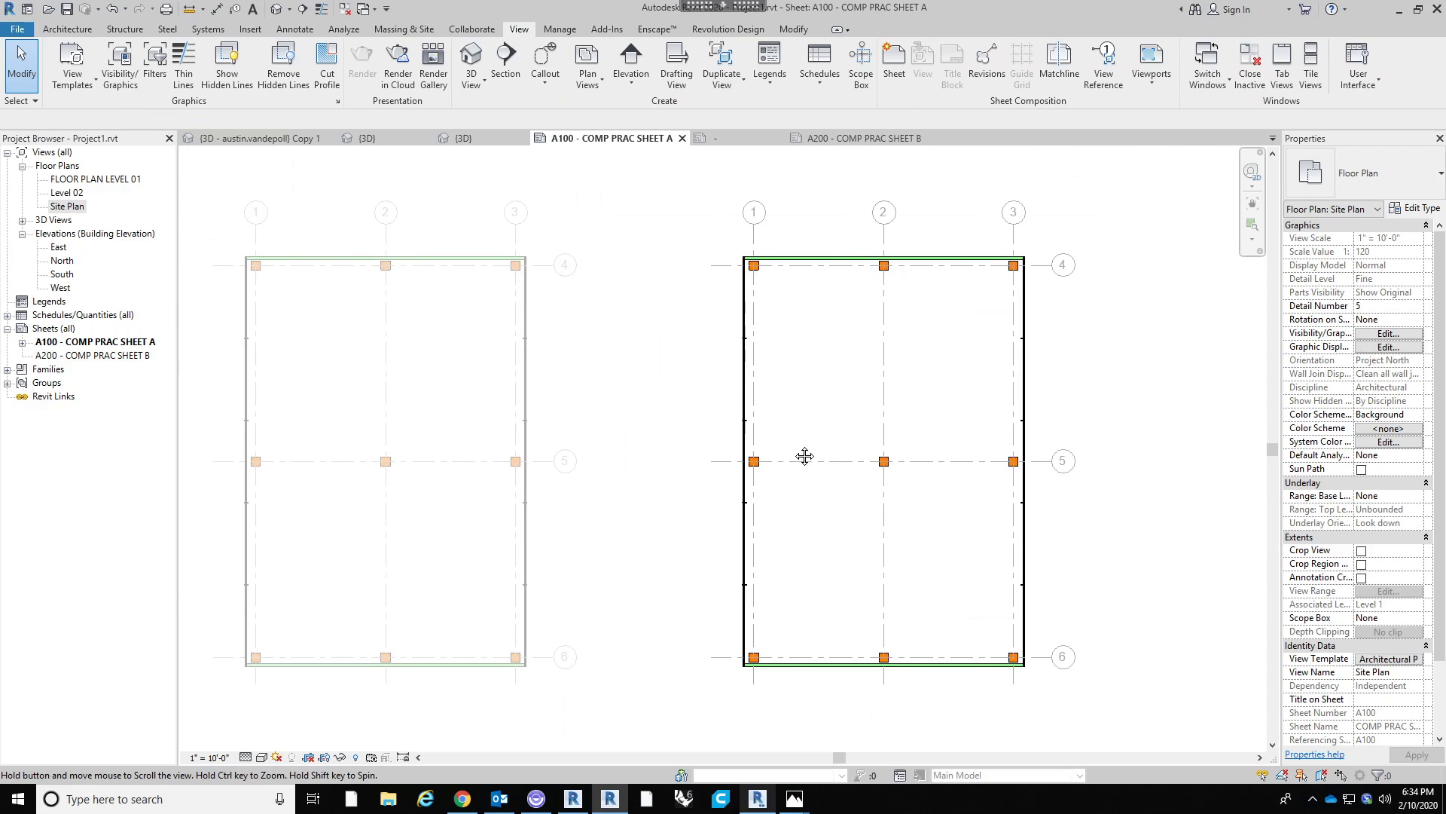
pyautogui.scroll(-1, 793, 450)
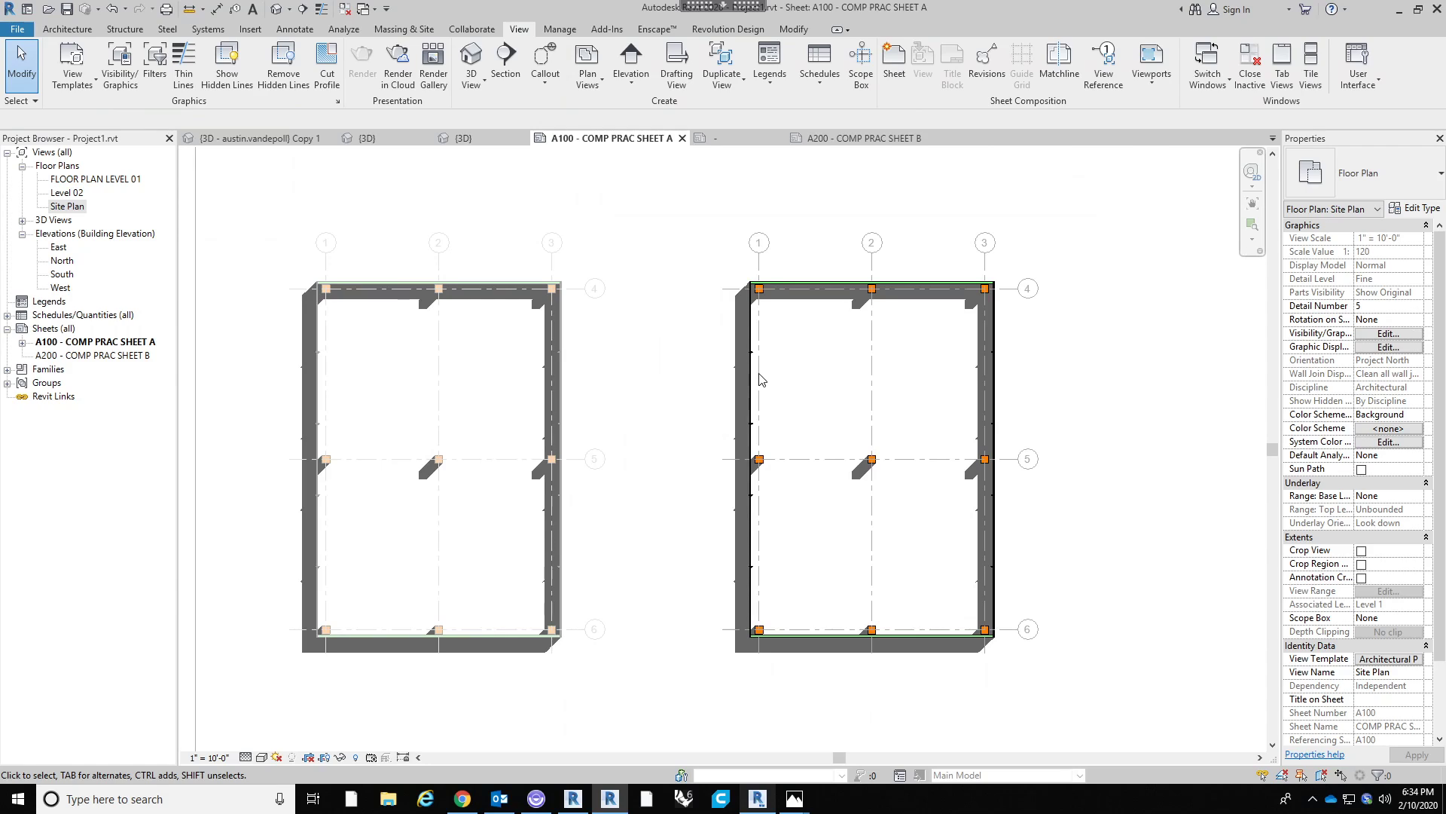
# Review the View Range levels and offsets in the Architectural Plan template and close them unchanged.
pyautogui.click(1380, 660)
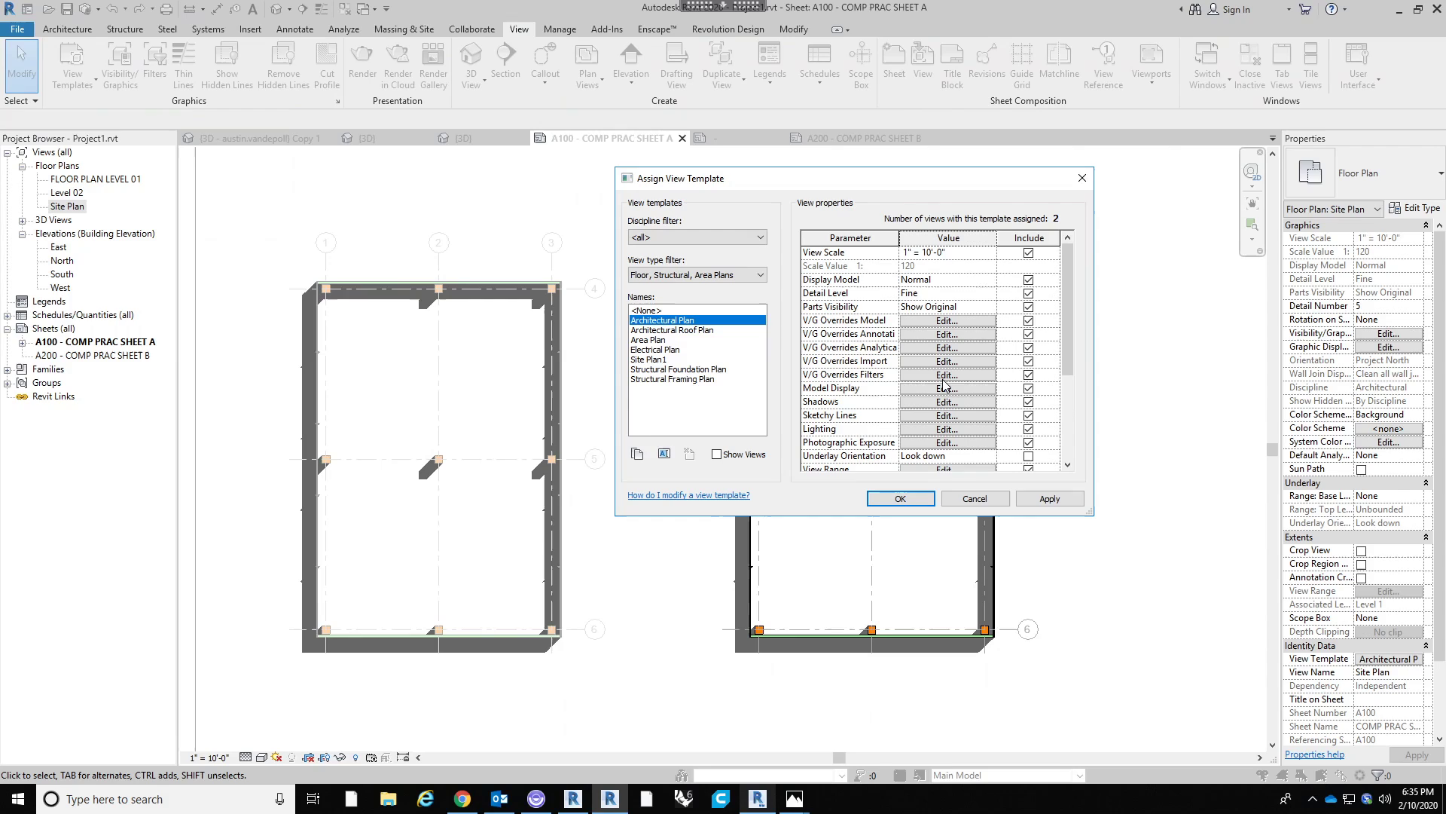
pyautogui.scroll(-4, 944, 386)
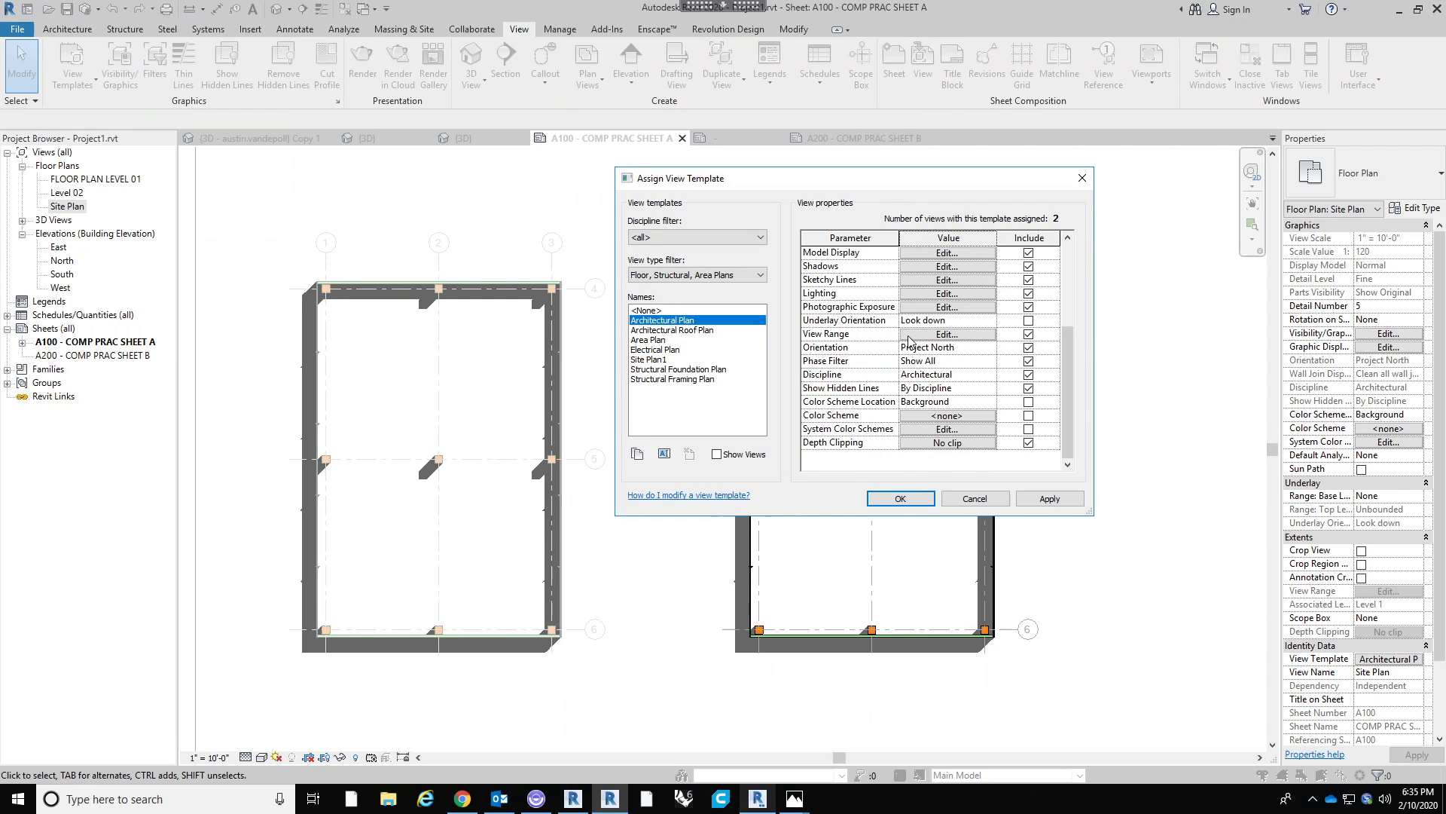
pyautogui.click(938, 336)
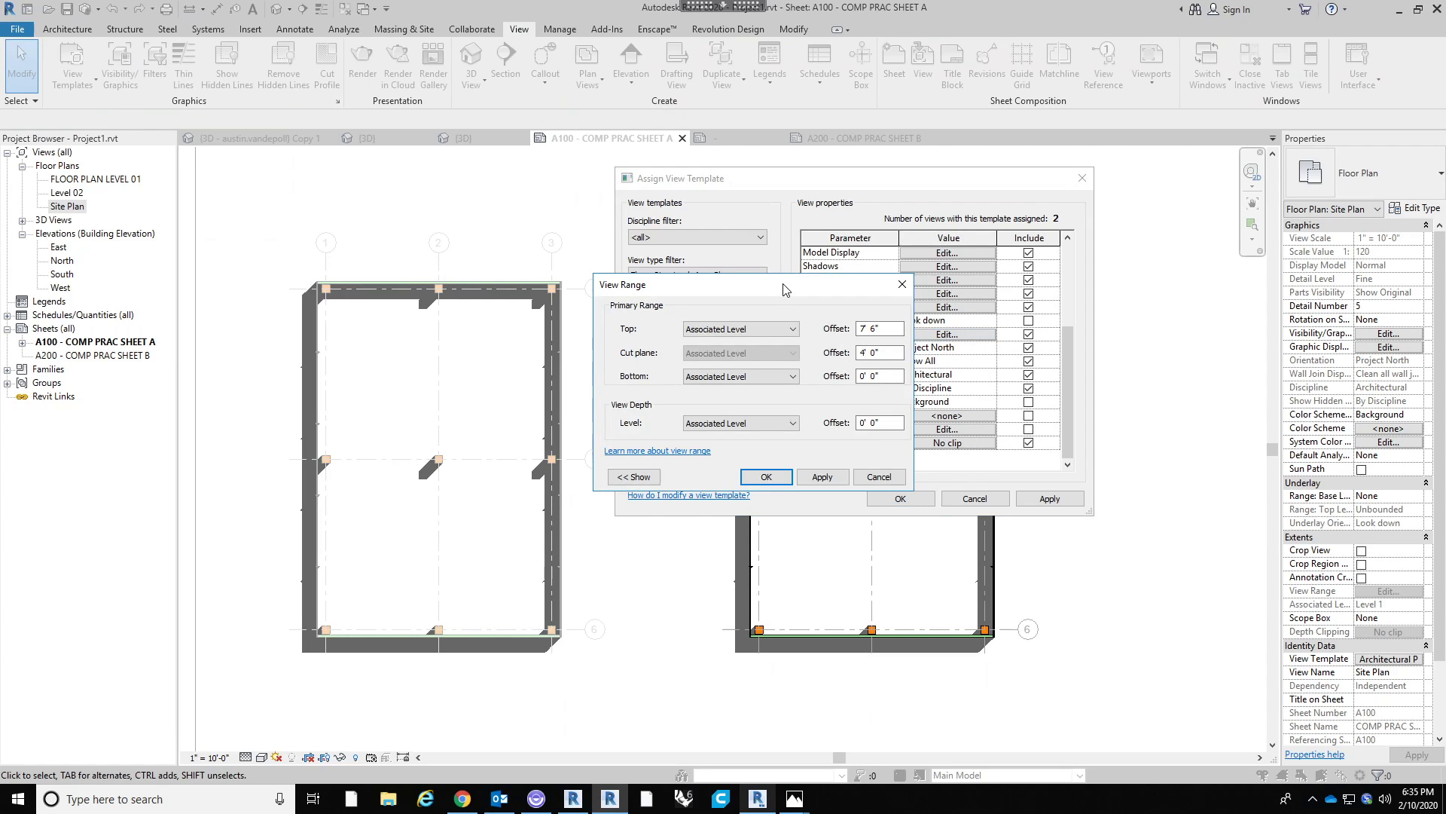
pyautogui.moveTo(783, 290); pyautogui.dragTo(943, 278)
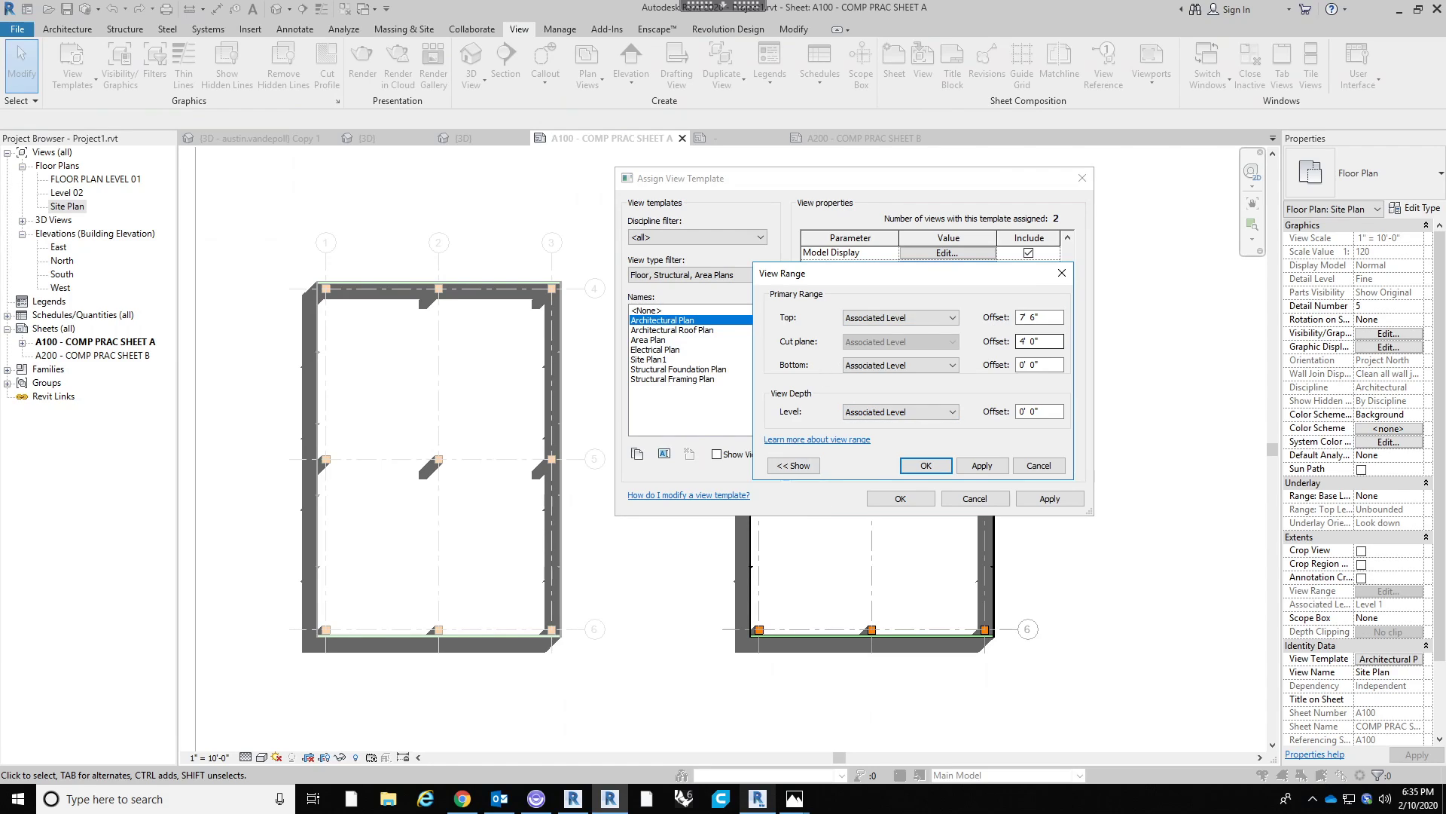
pyautogui.click(926, 467)
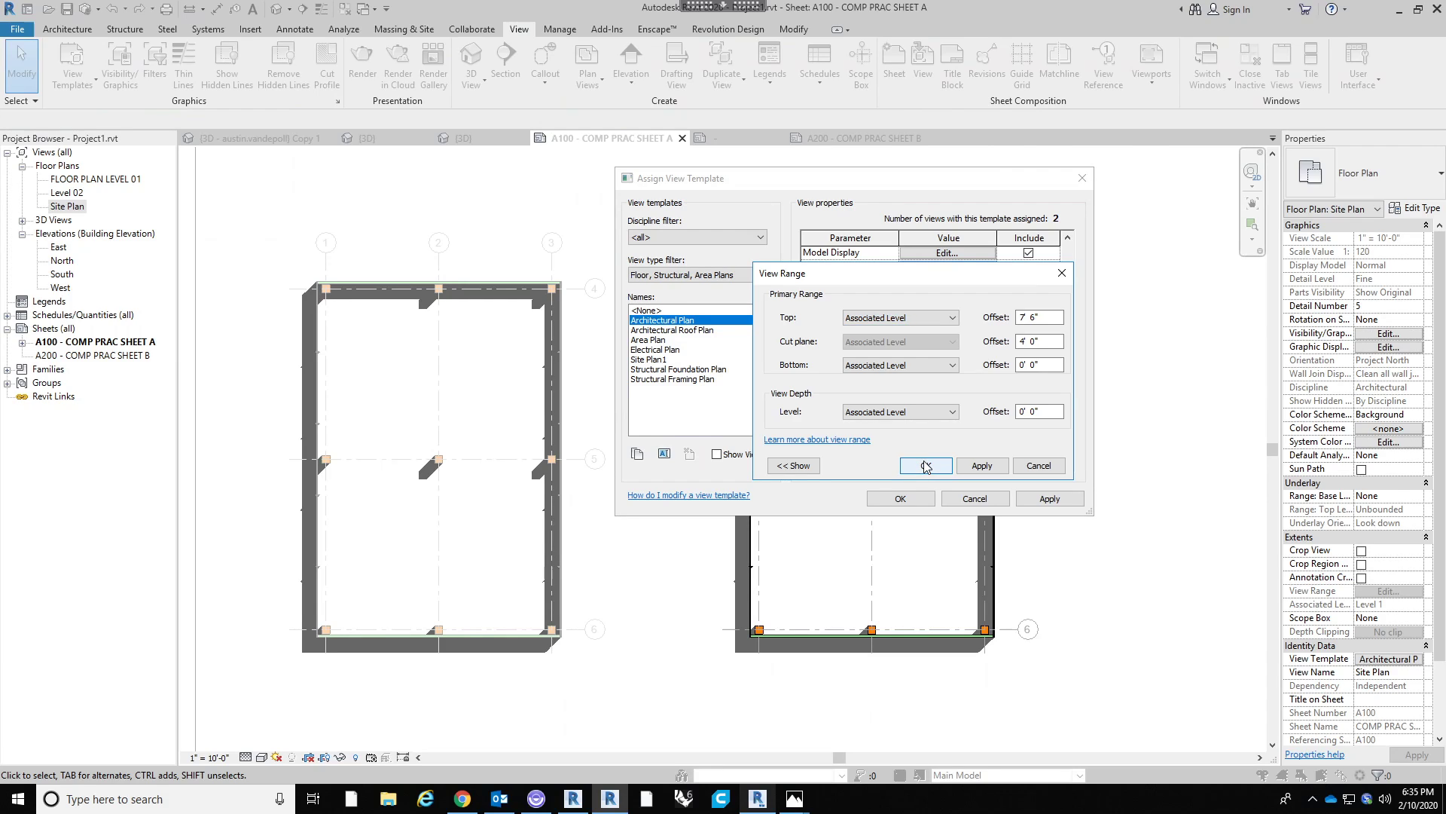
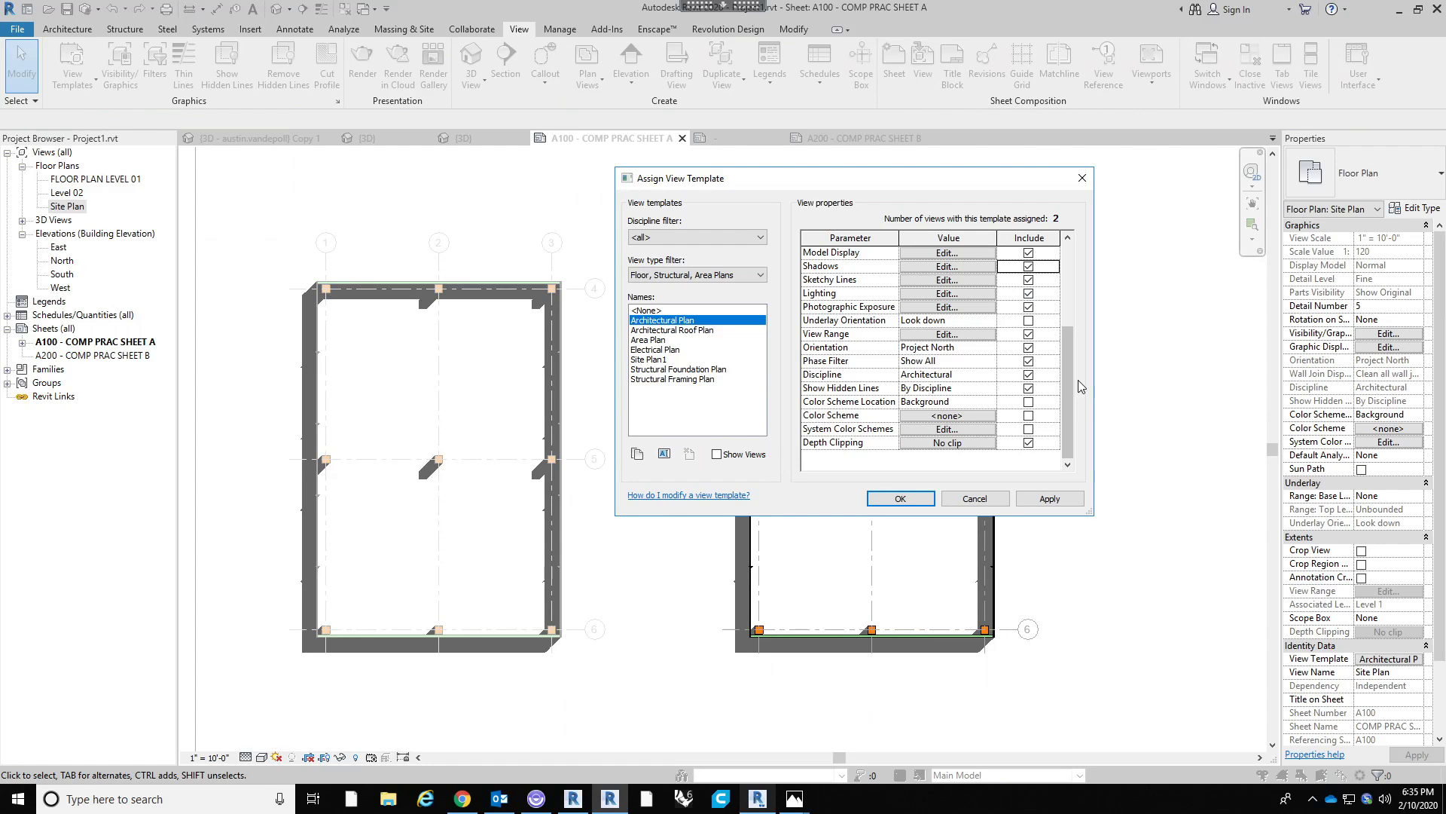
# Exclude View Range from the properties controlled by the Architectural Plan template and apply the template to the Site Plan view.
pyautogui.scroll(3, 1069, 383)
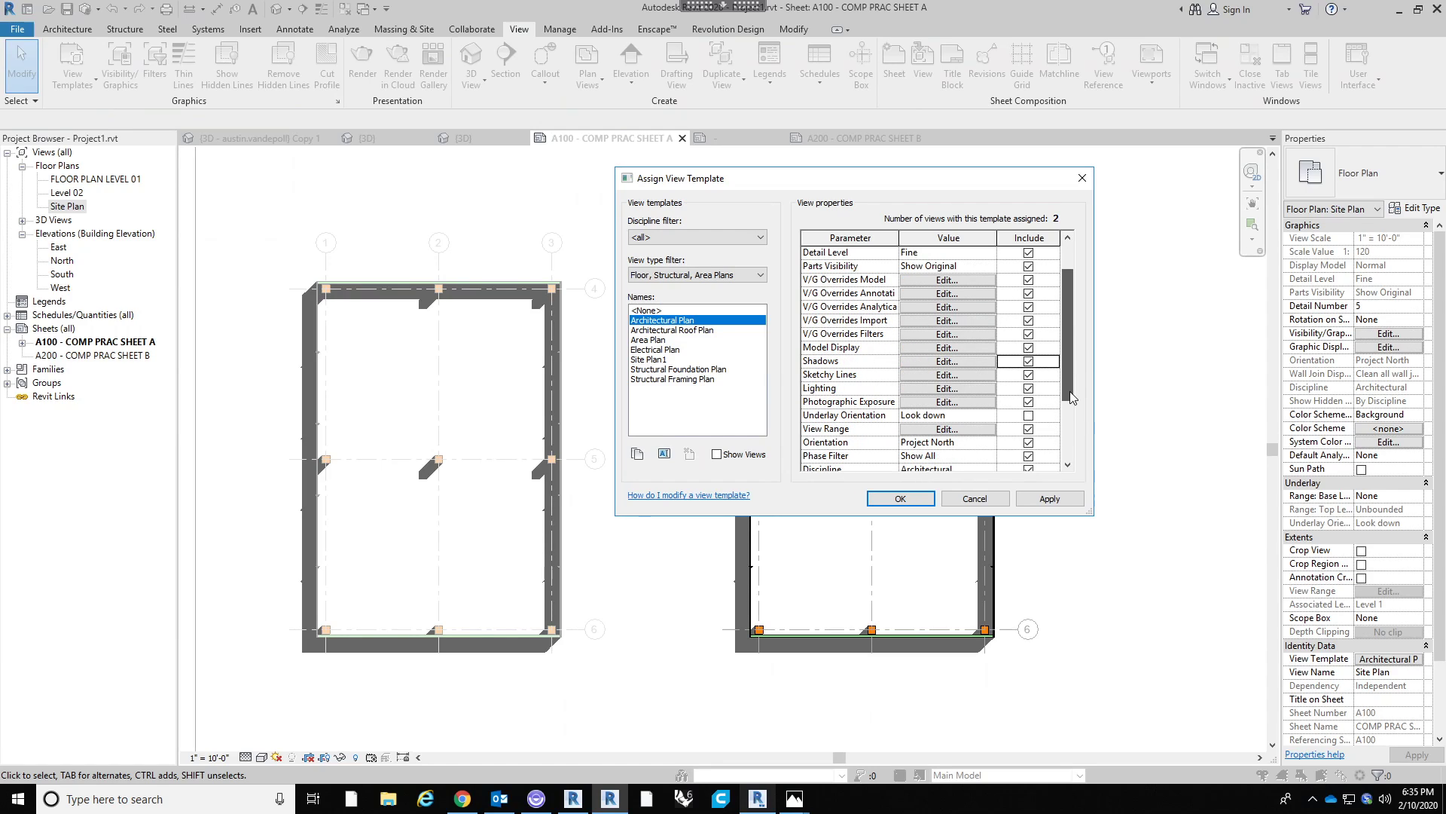
pyautogui.scroll(-3, 1071, 393)
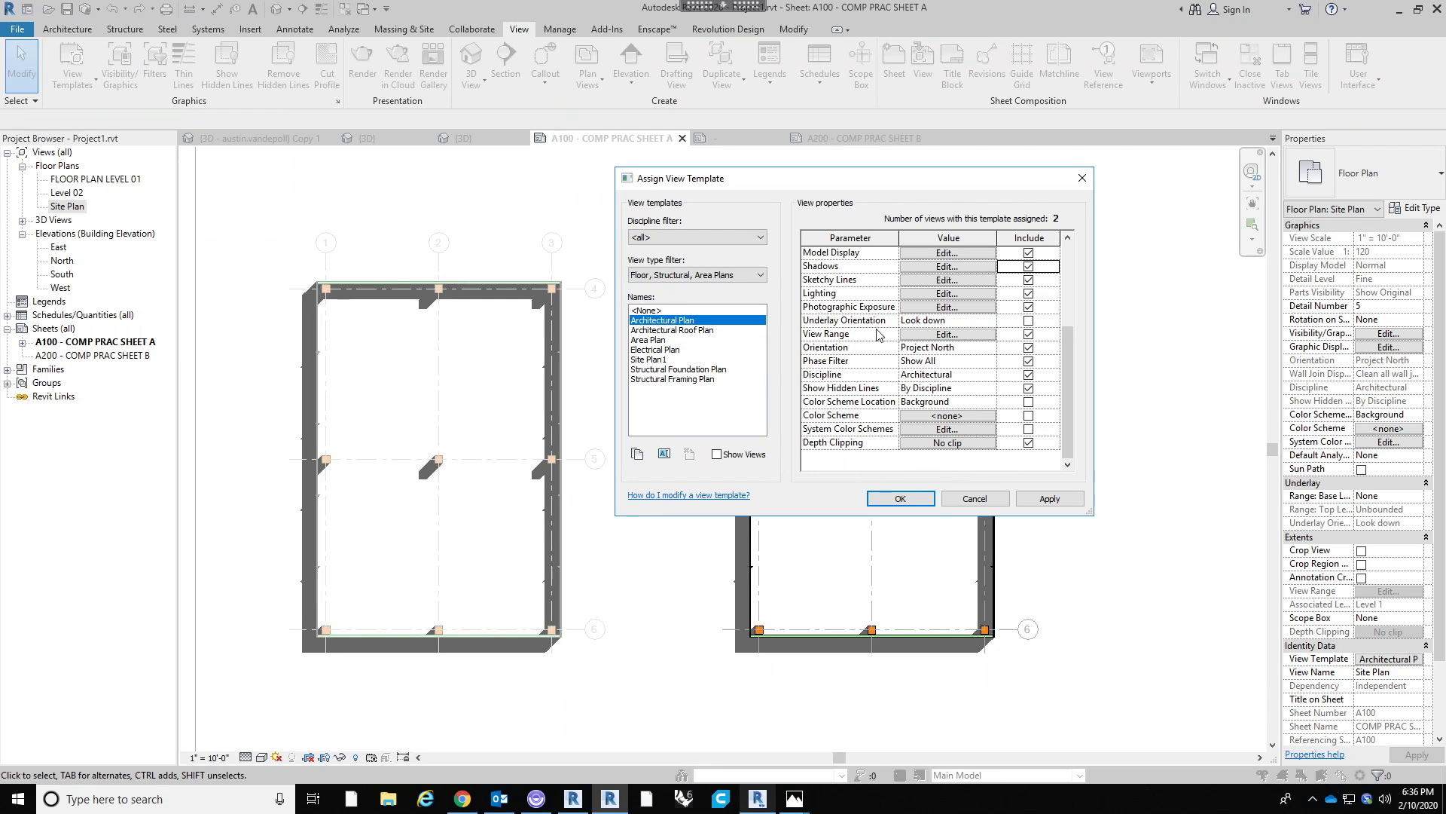
pyautogui.click(1029, 334)
pyautogui.click(901, 498)
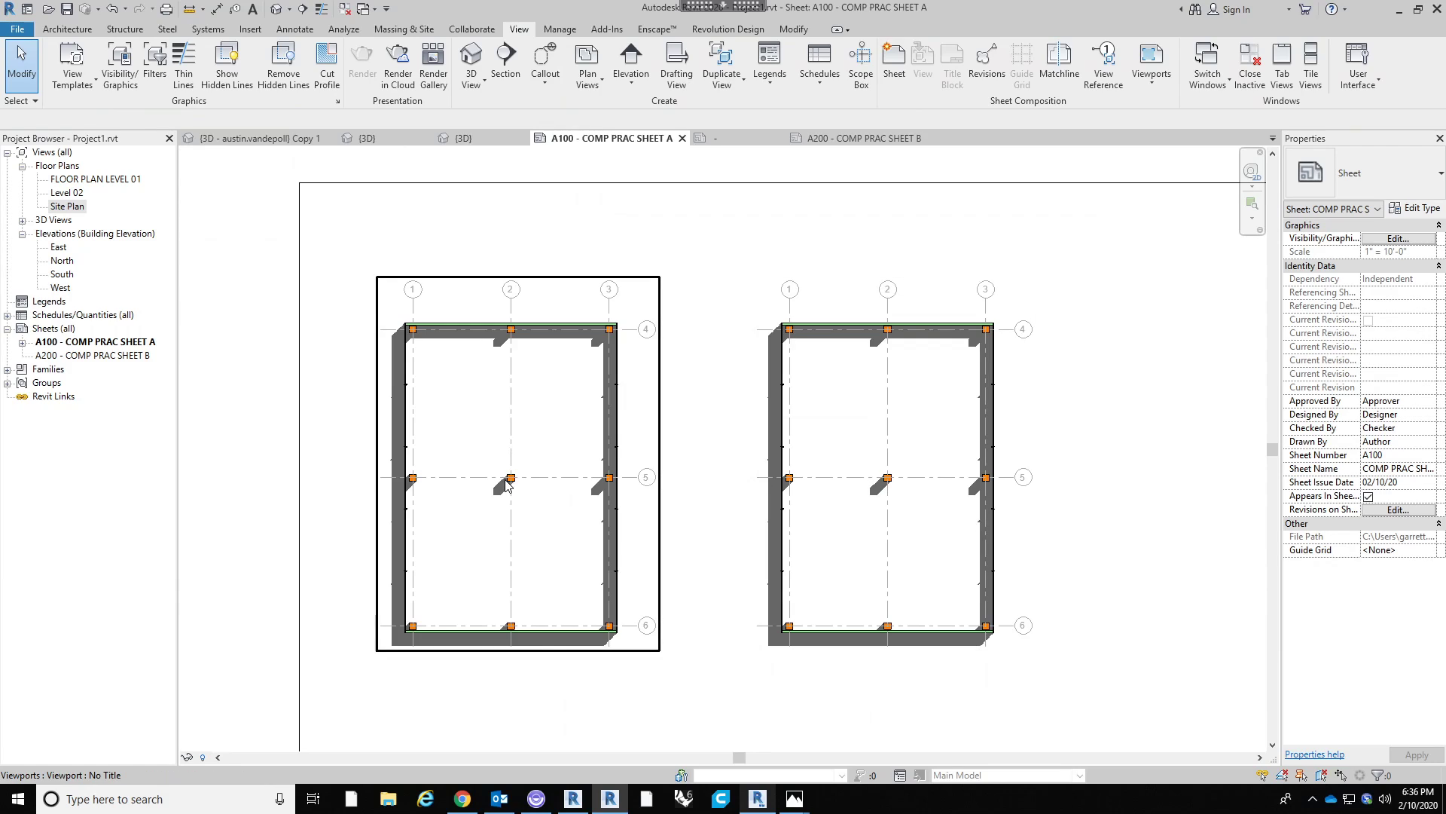
# Set the Site Plan view range on sheet A100 to an Unlimited top and a 20' cut plane offset.
pyautogui.click(543, 648)
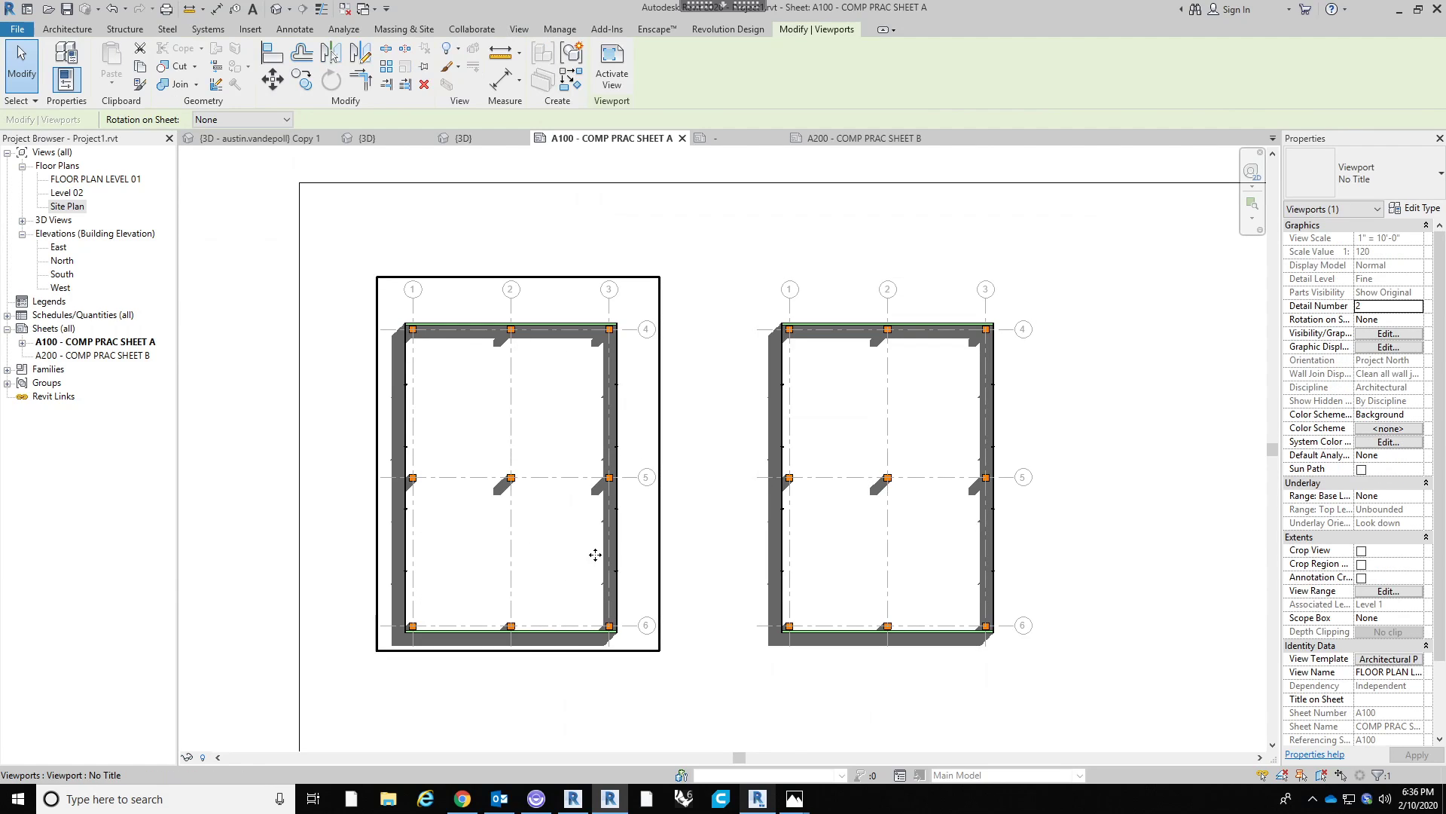
pyautogui.click(875, 549)
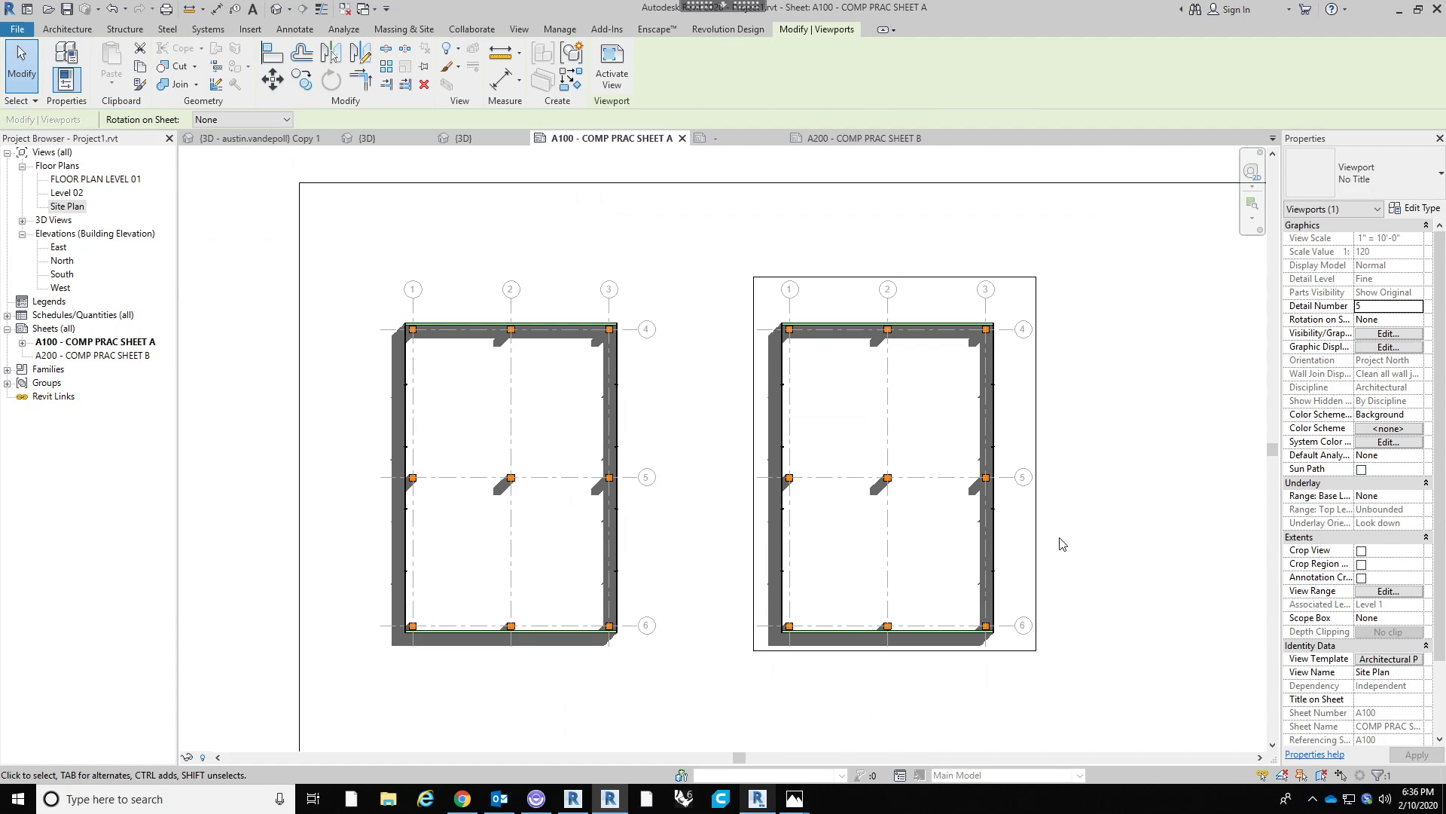
pyautogui.click(1384, 593)
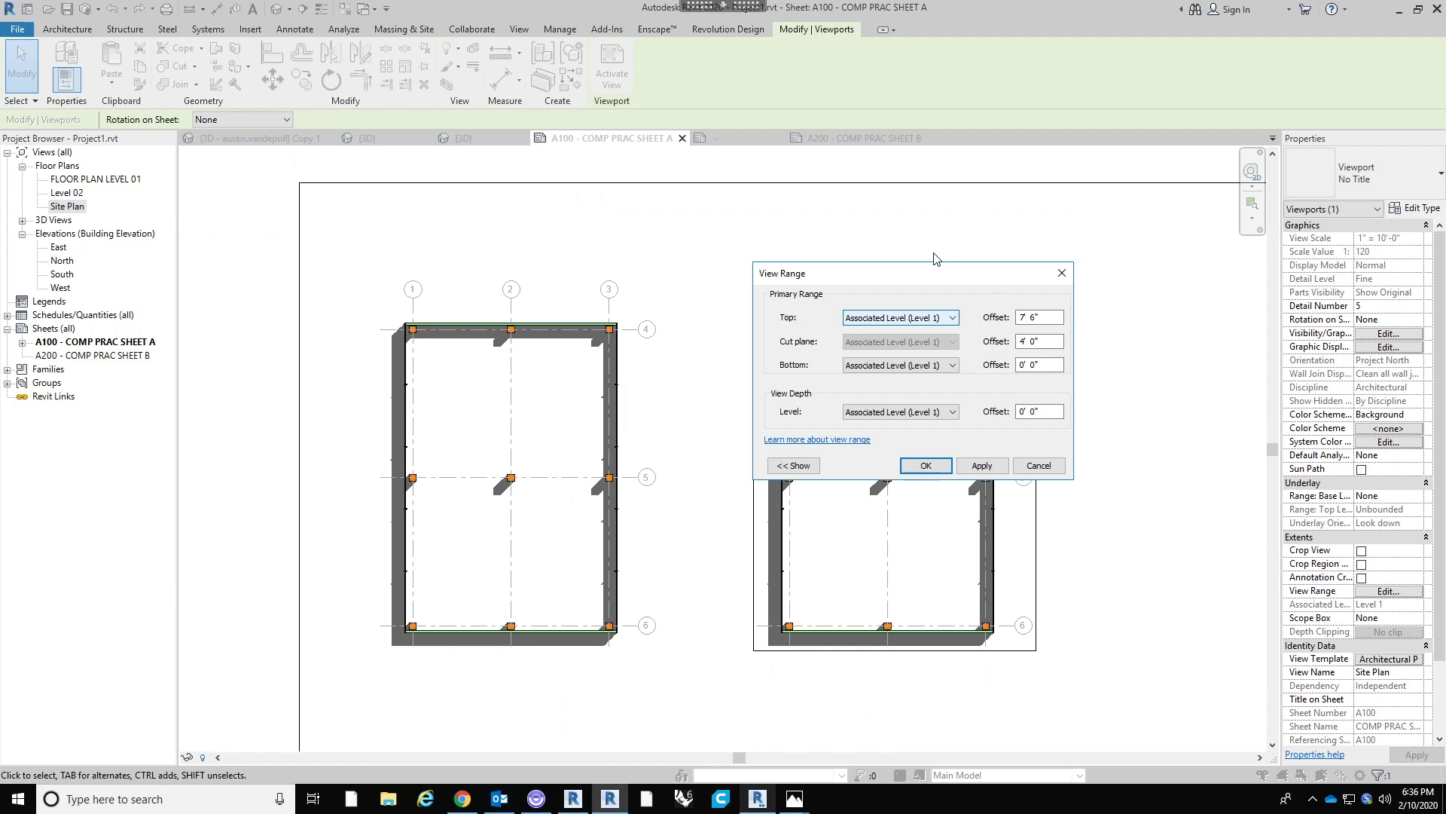
pyautogui.click(942, 321)
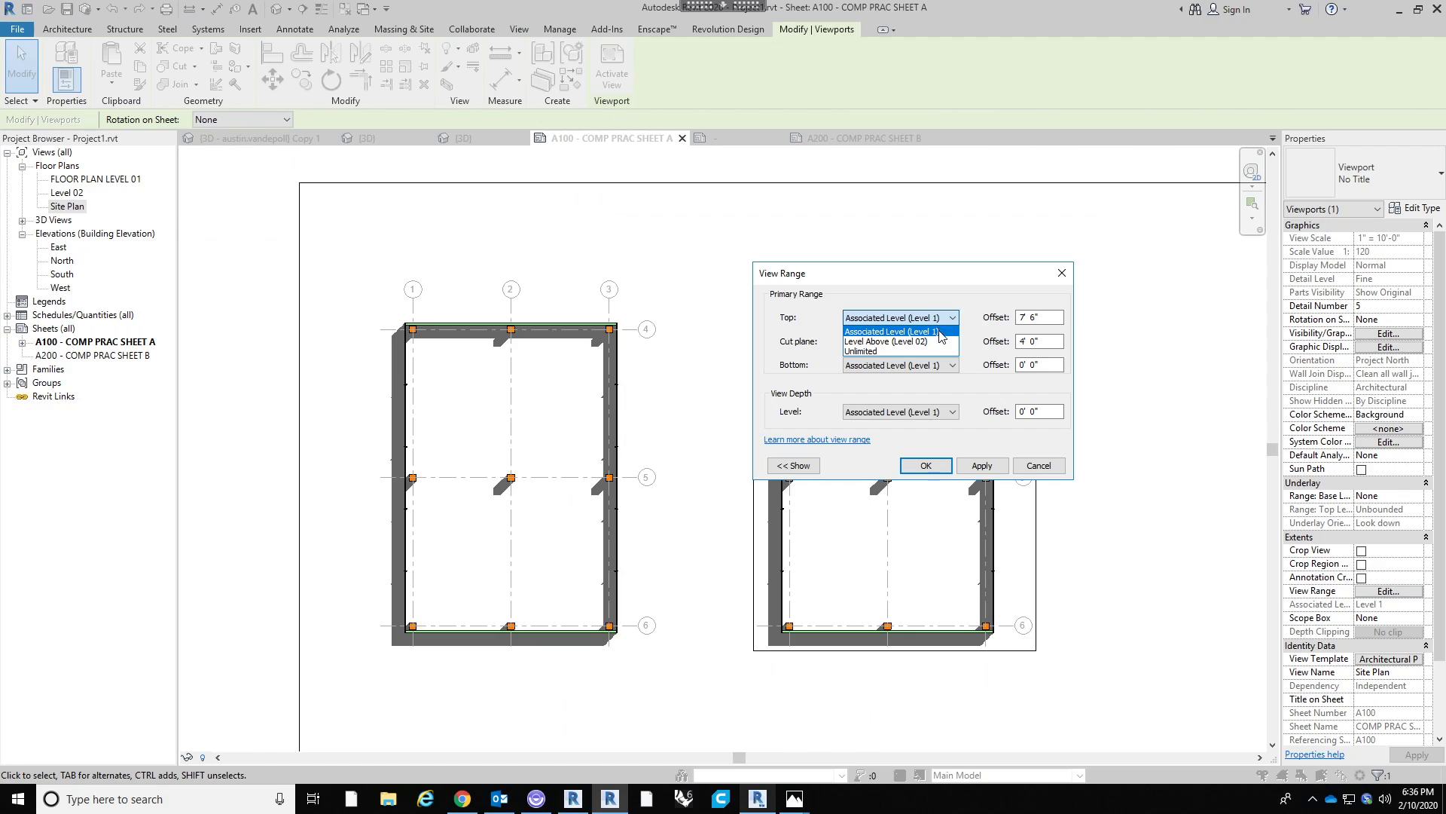
pyautogui.click(910, 355)
pyautogui.press('Tab')
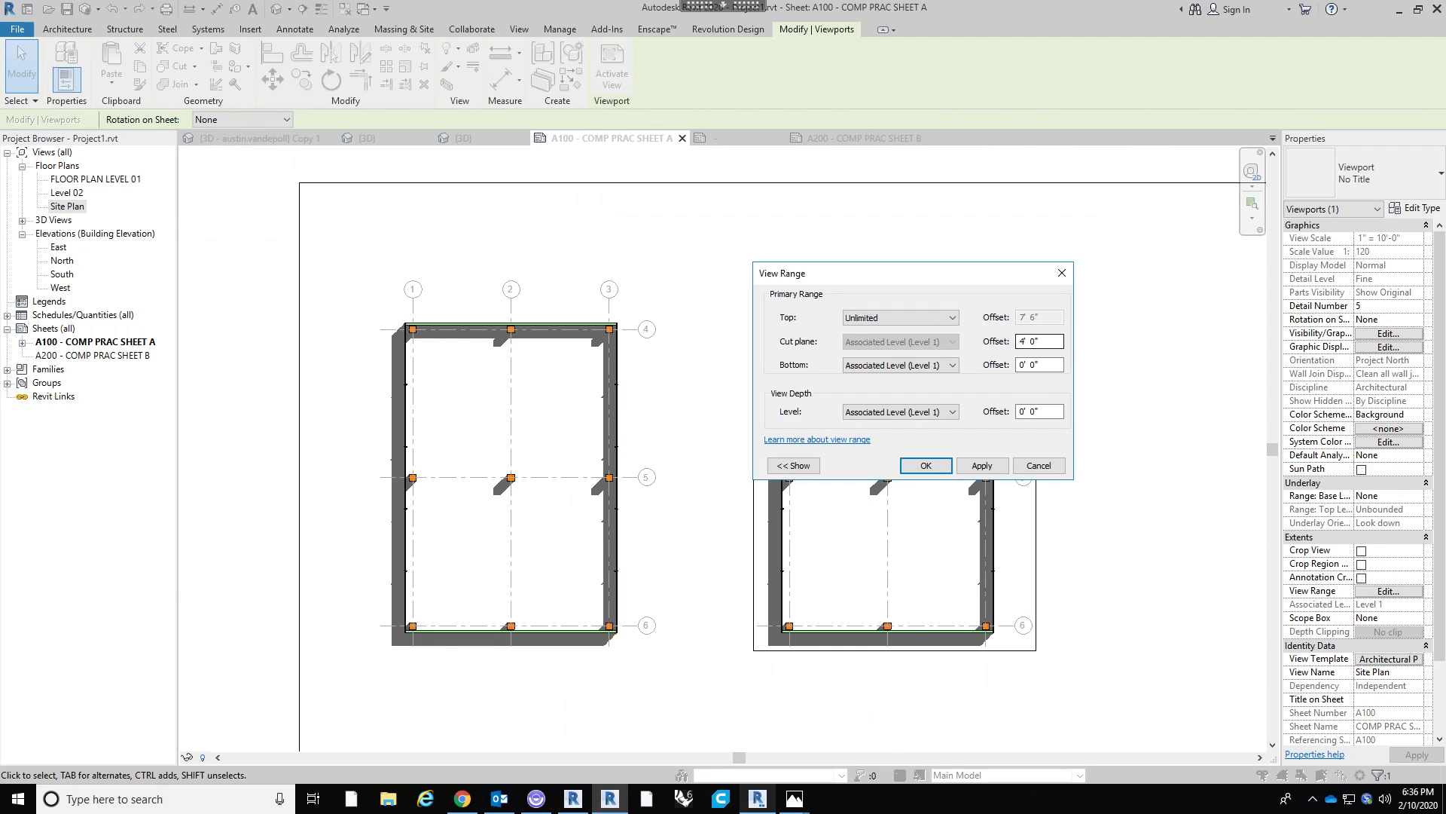
pyautogui.write('20')
pyautogui.click(936, 467)
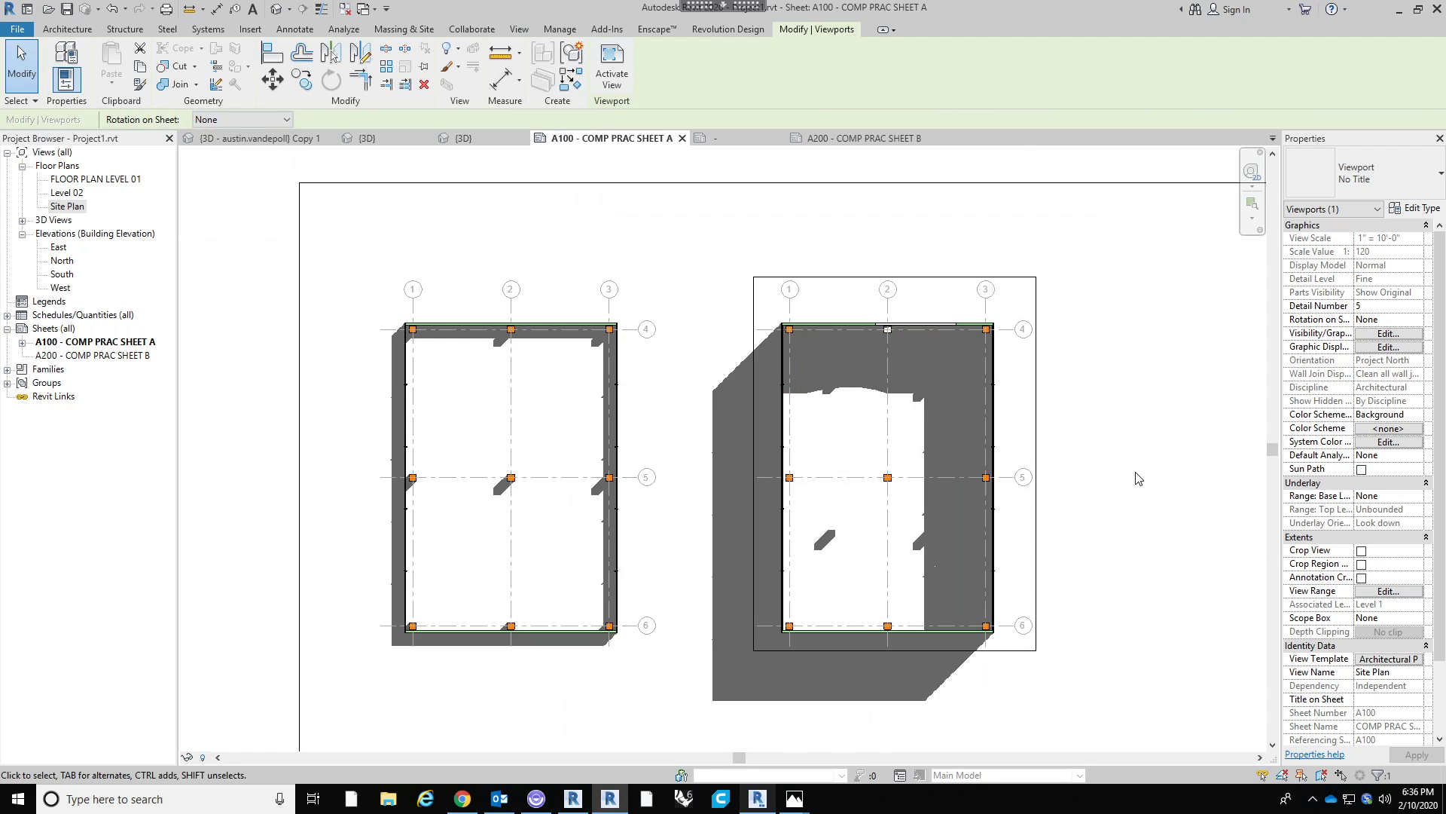
# Raise the cut plane offset in the Site Plan's view range high enough to clear the entire roof.
pyautogui.click(1388, 591)
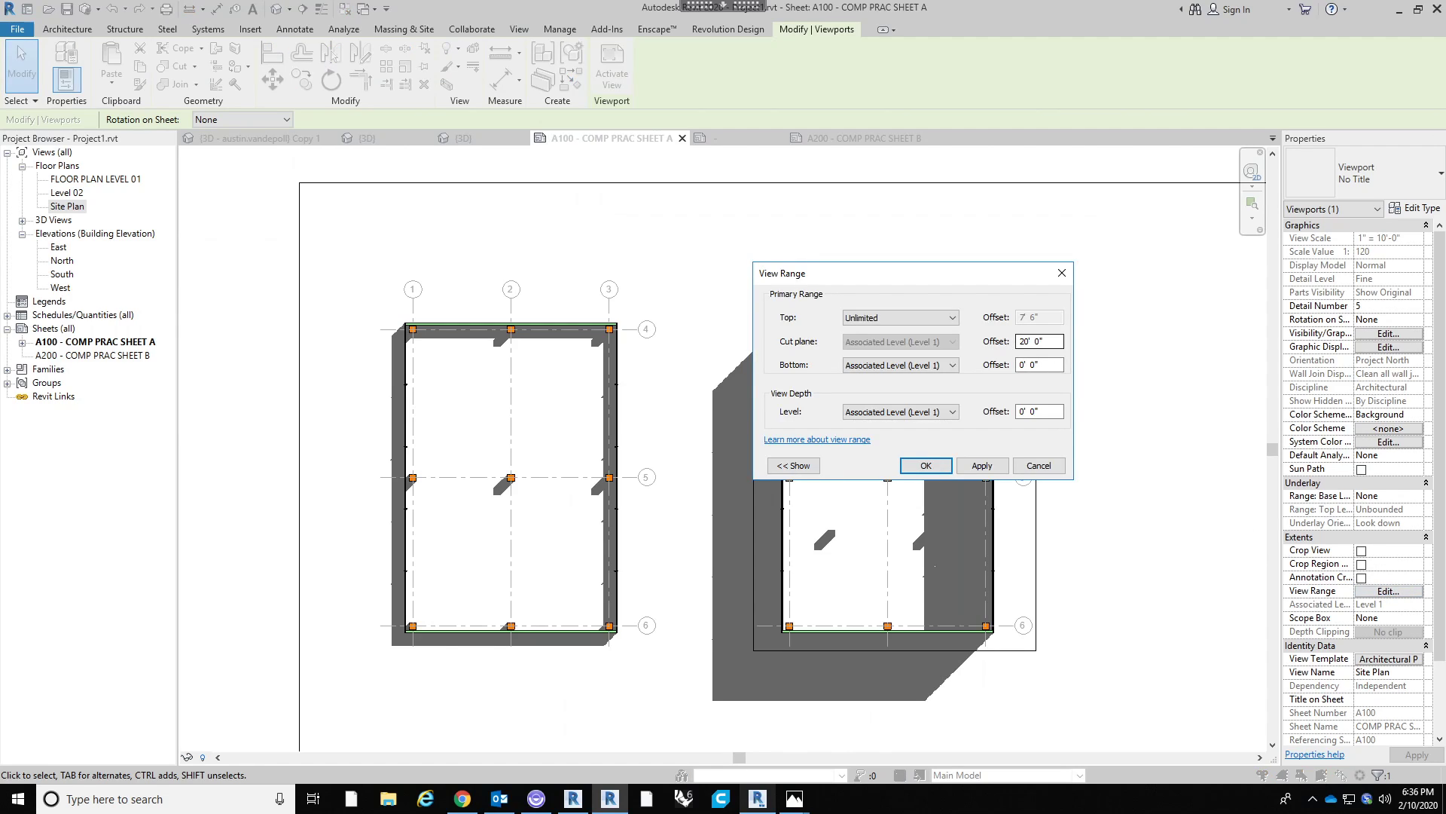
pyautogui.moveTo(1049, 341); pyautogui.dragTo(977, 346)
pyautogui.write('10')
pyautogui.click(933, 465)
pyautogui.click(1100, 556)
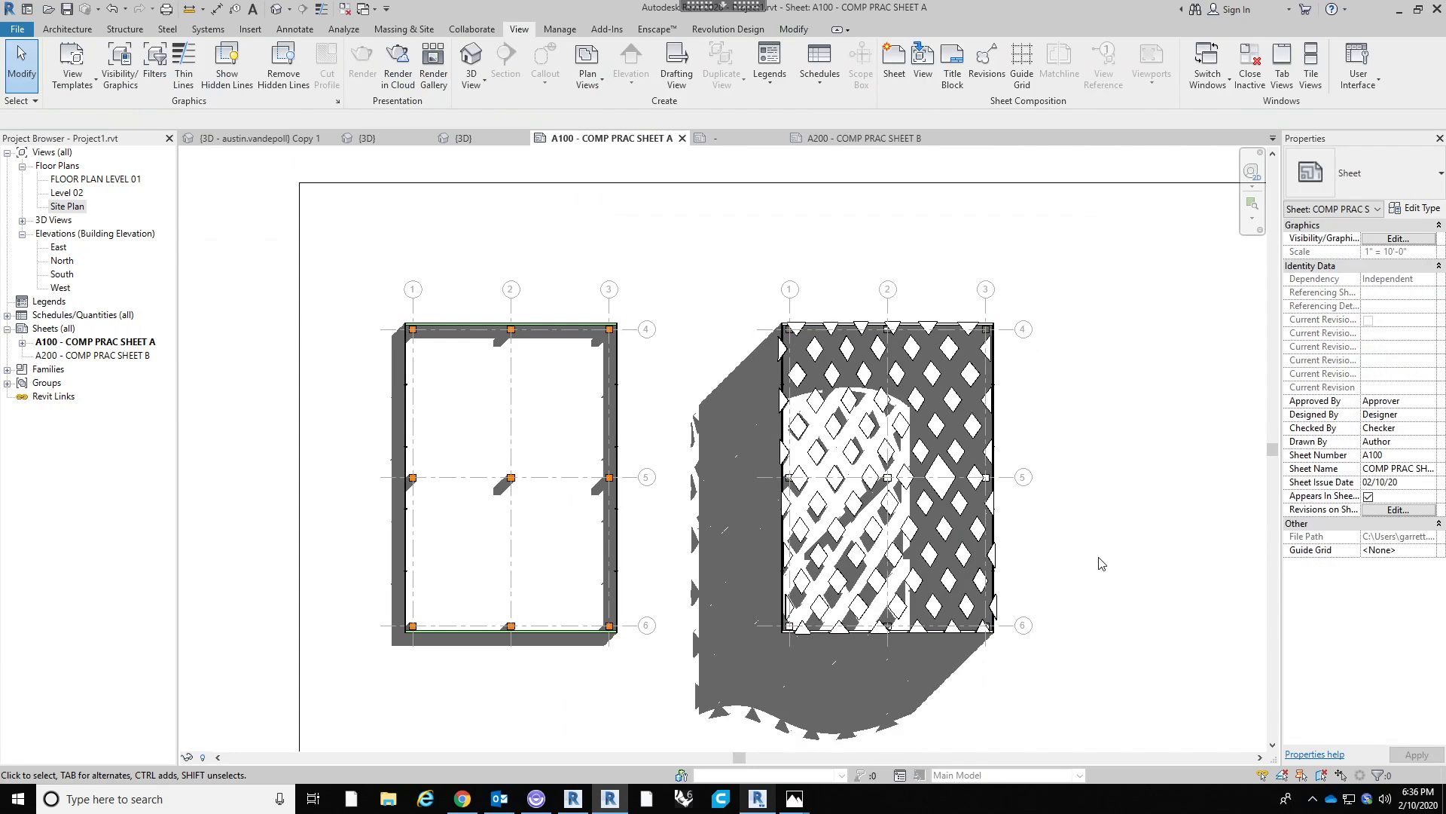
# Check the shadow options in the Architectural Plan template assigned to the Site Plan and close them unchanged.
pyautogui.scroll(2, 1053, 542)
pyautogui.scroll(-2, 1058, 570)
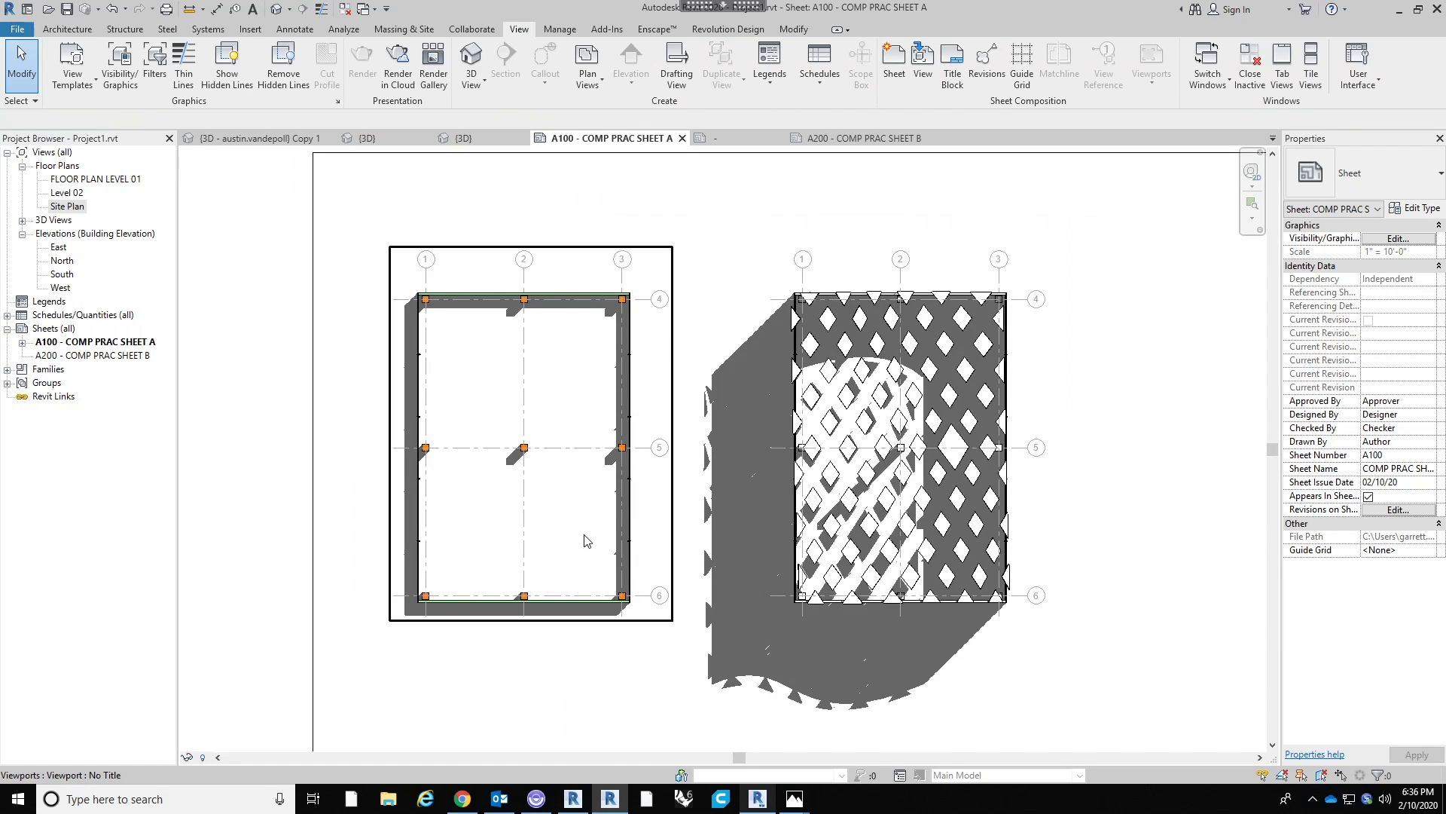
pyautogui.moveTo(737, 568); pyautogui.dragTo(810, 554, button='middle')
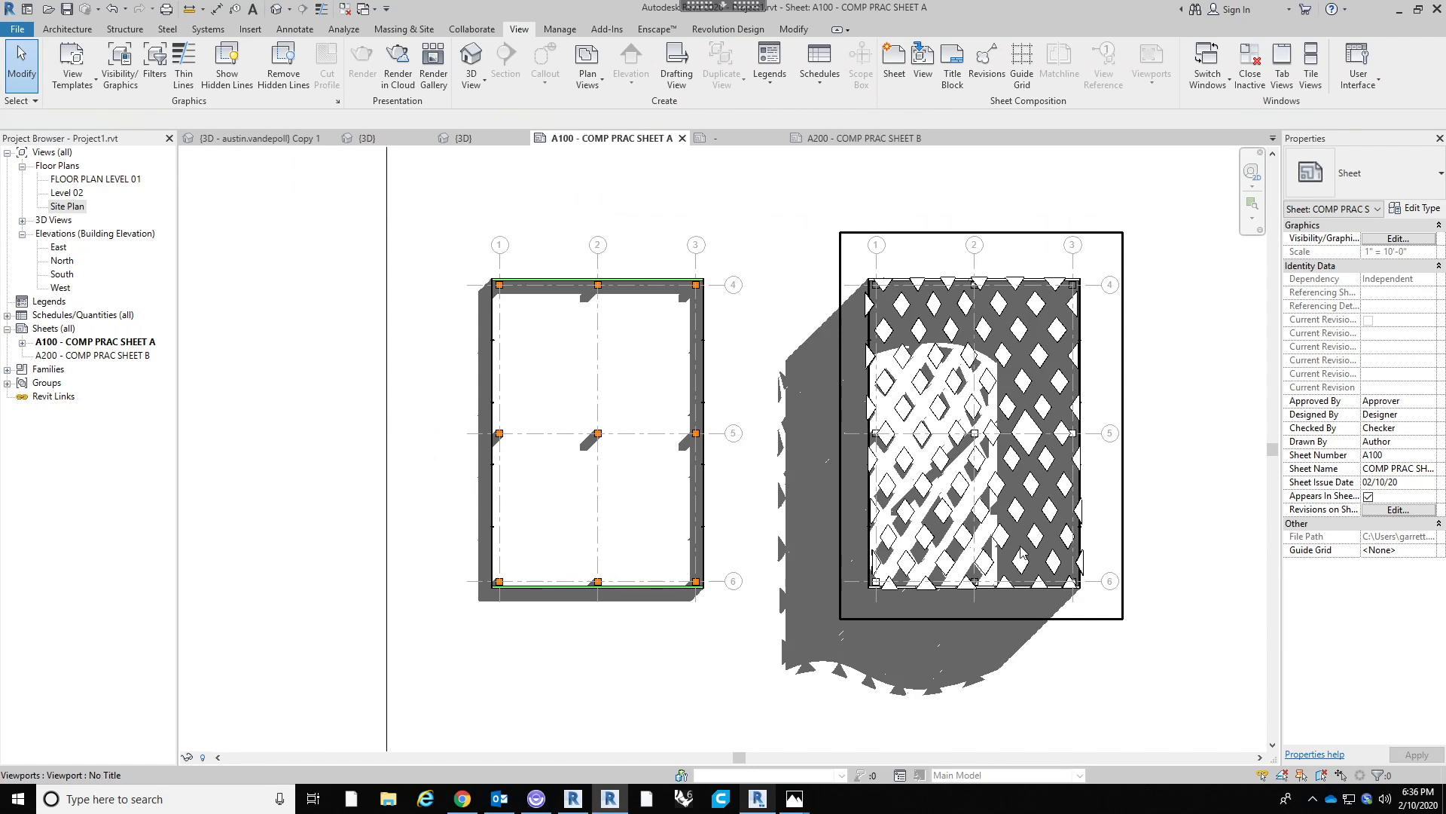
pyautogui.click(1024, 552)
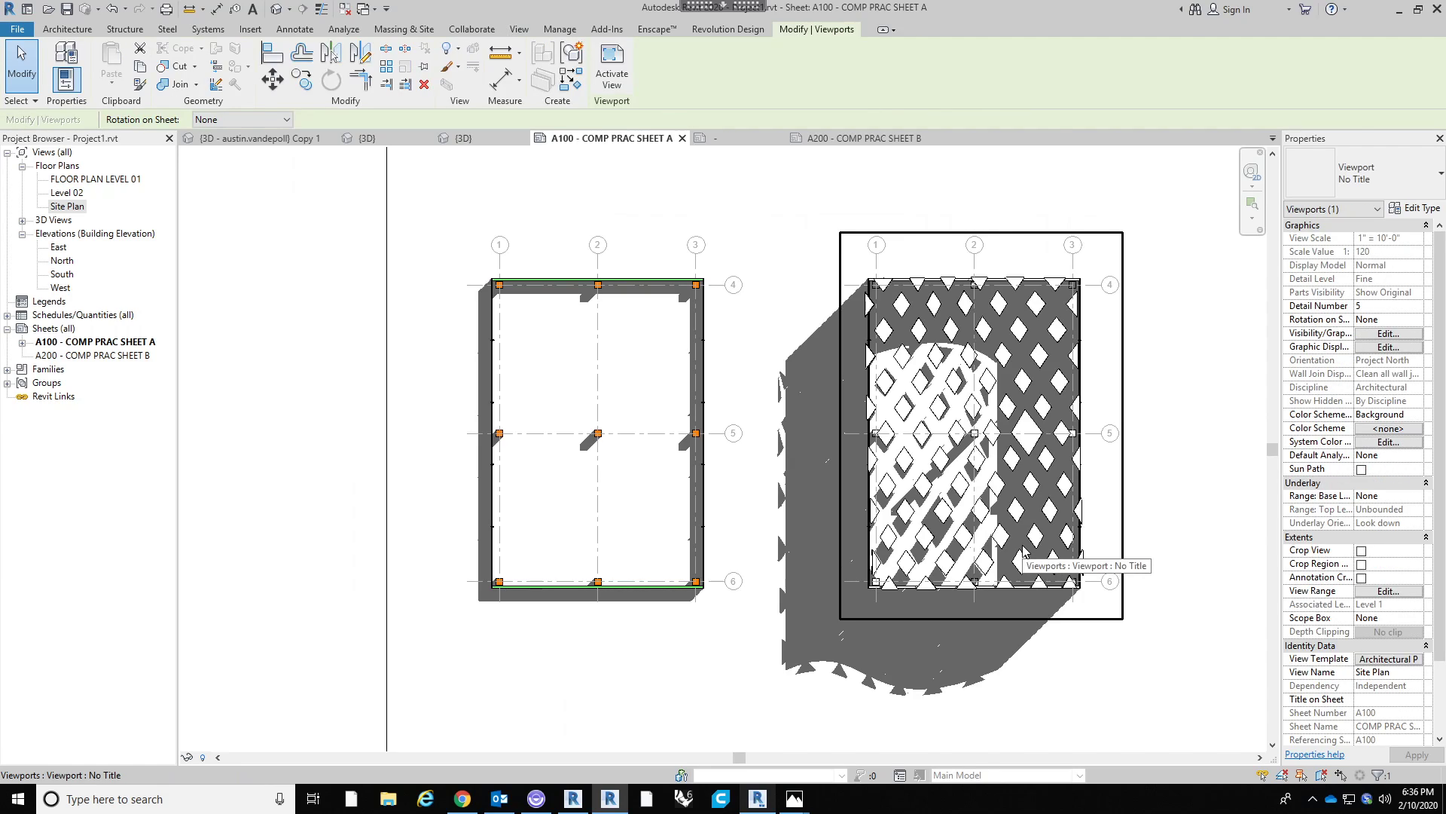
pyautogui.click(1394, 659)
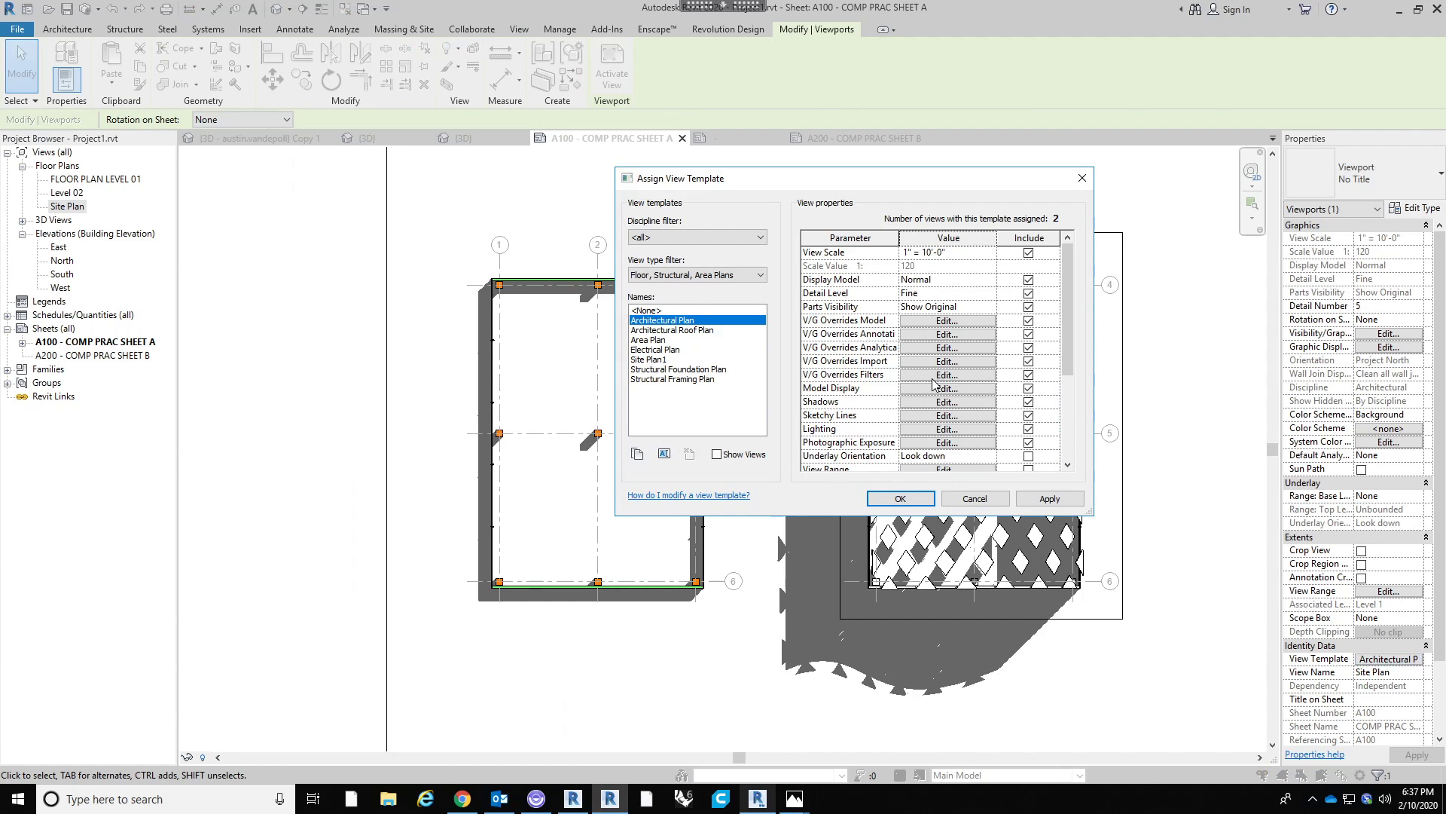
pyautogui.click(944, 402)
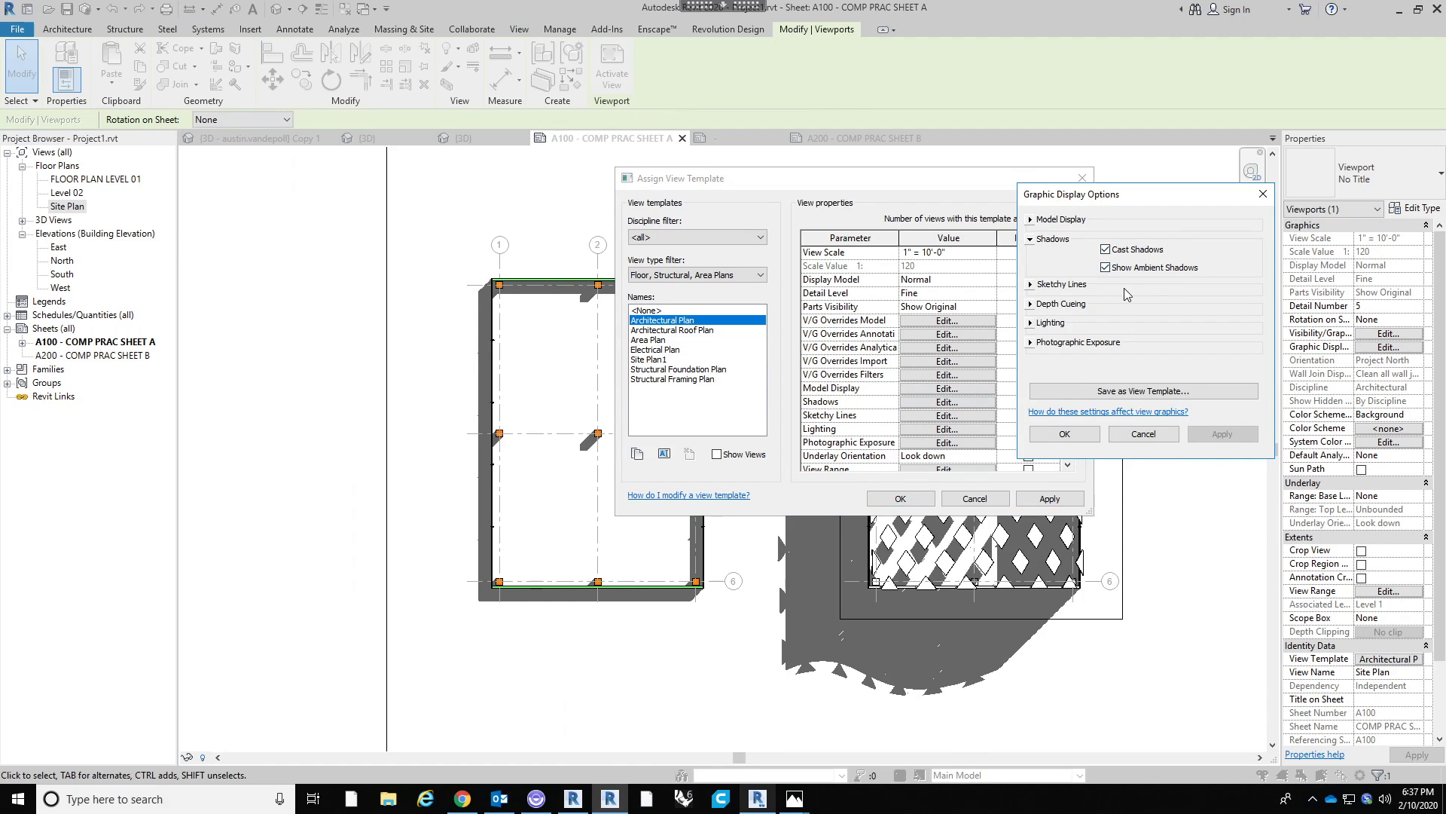
pyautogui.click(1140, 435)
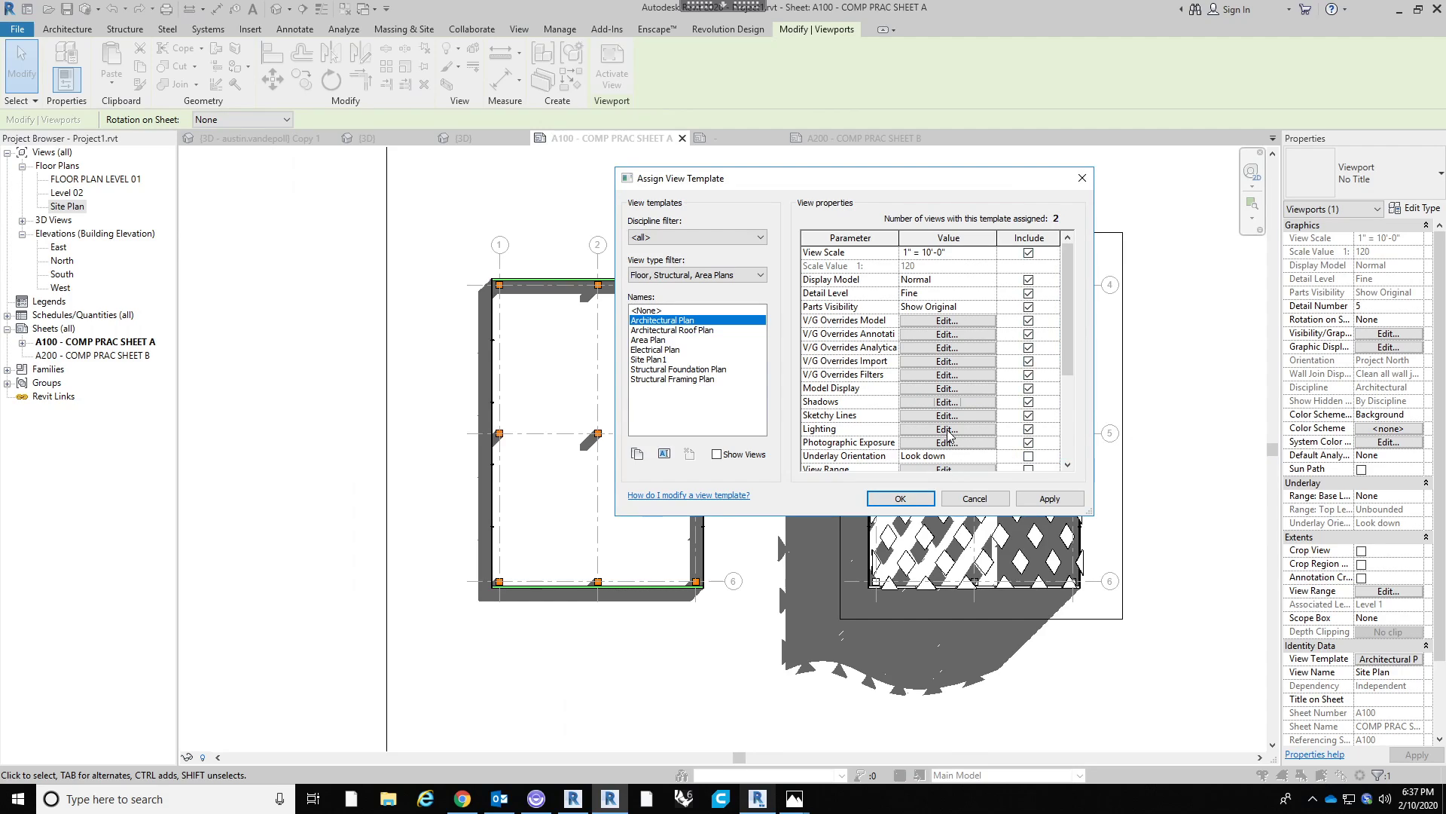
# Set the template's lighting to a Still solar study with the Summer Solstice preset and adjust its time of day.
pyautogui.click(948, 430)
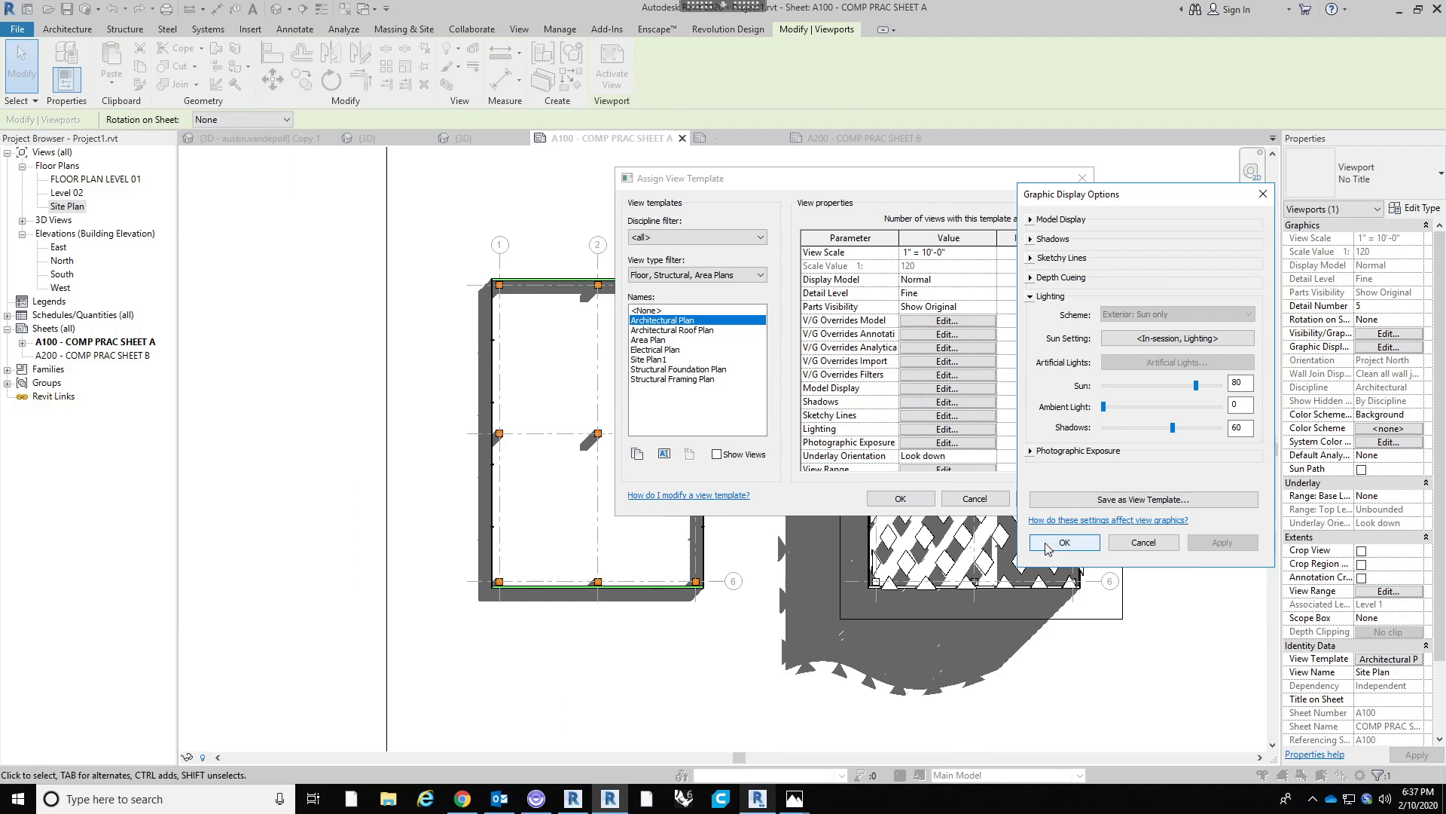
pyautogui.moveTo(1140, 196); pyautogui.dragTo(1130, 156)
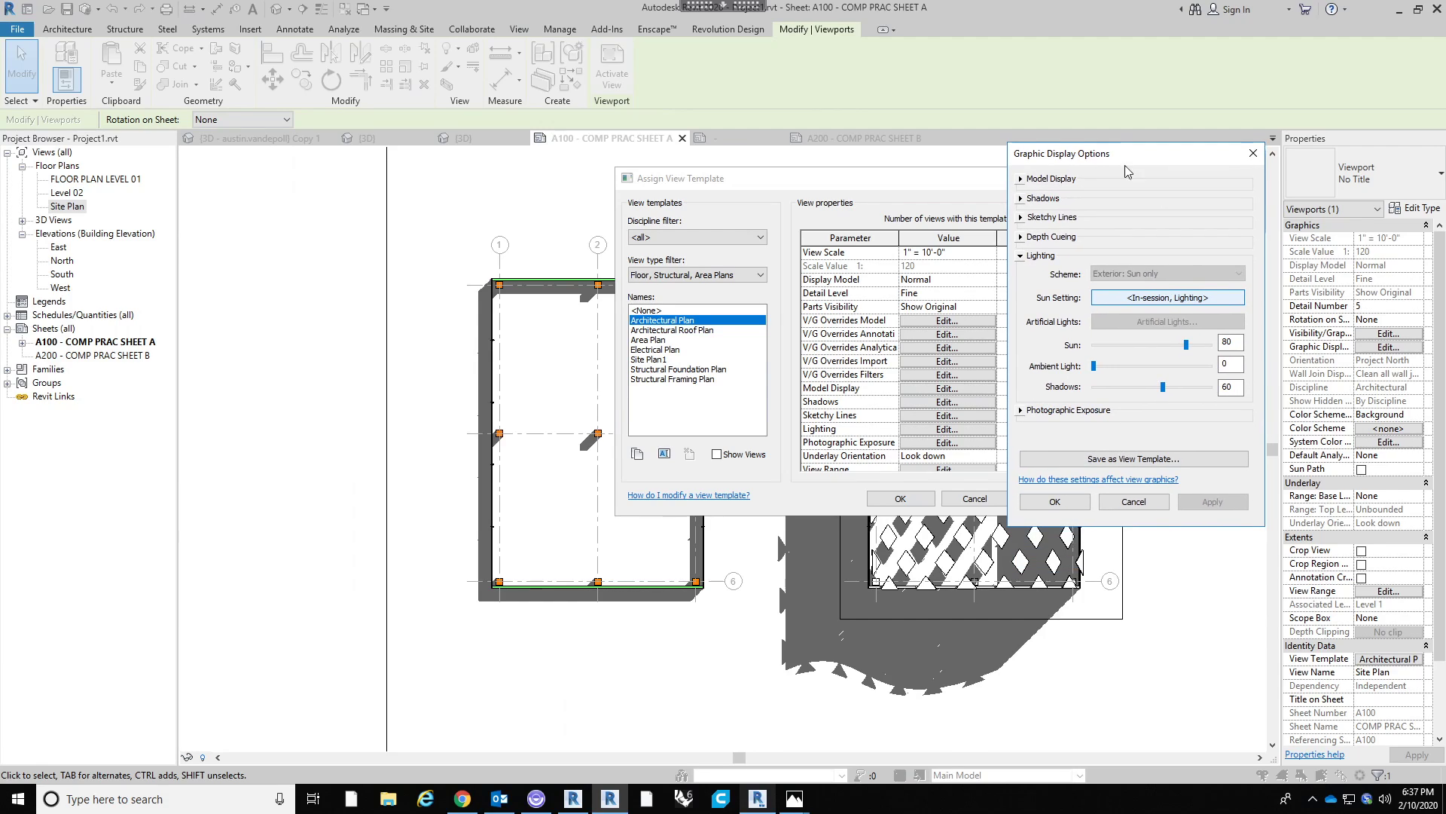
pyautogui.click(1176, 298)
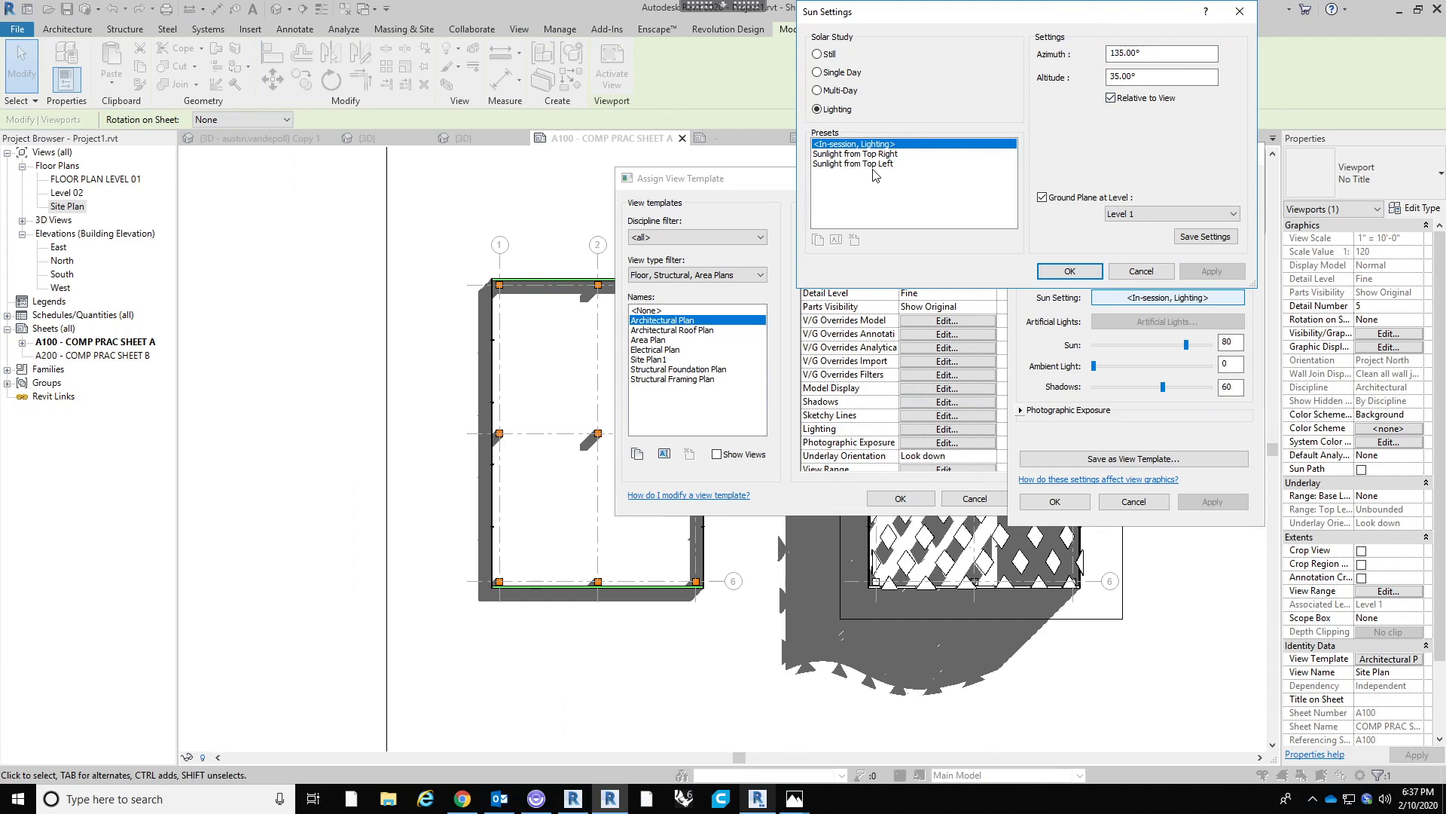
pyautogui.click(876, 165)
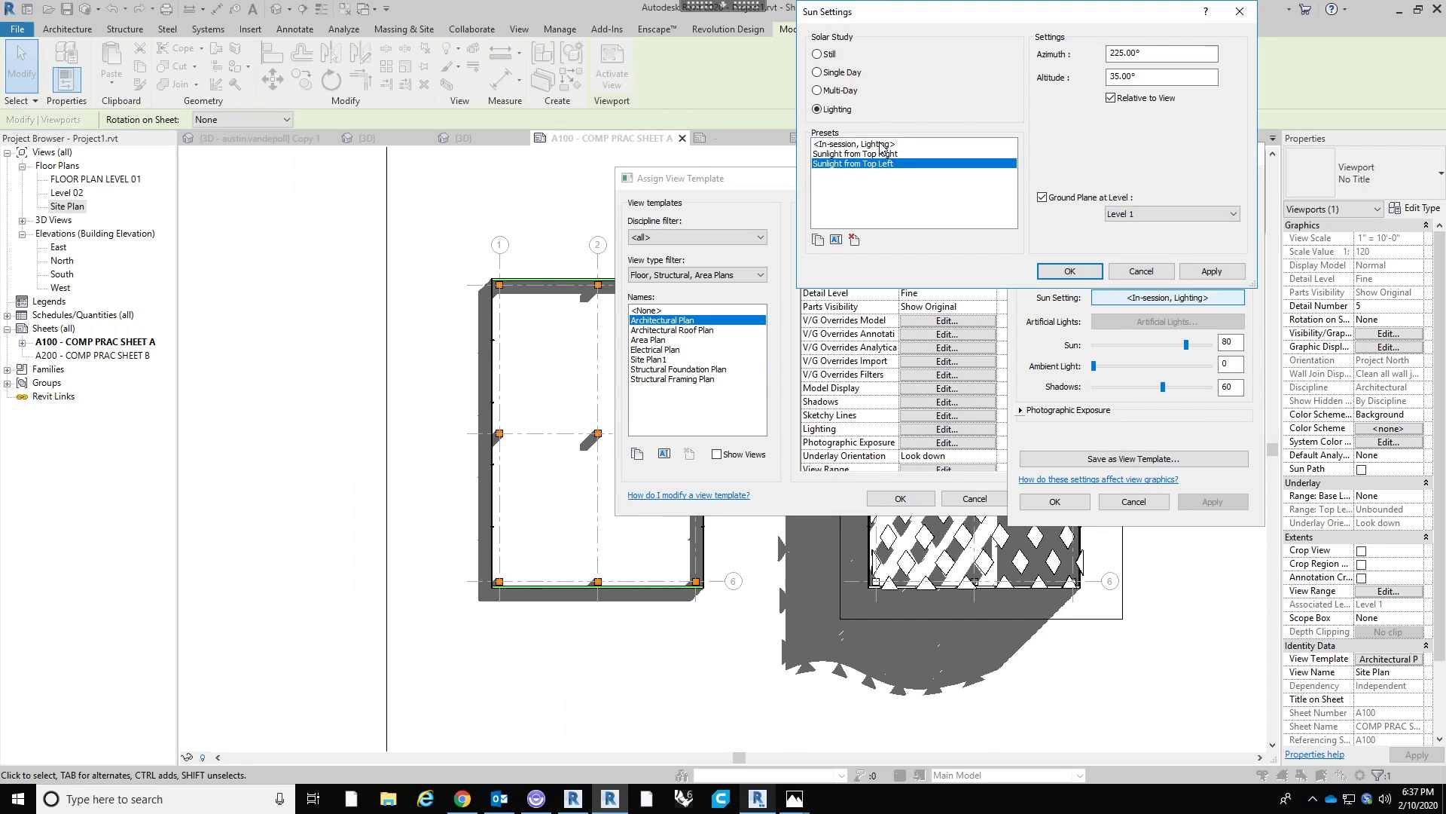
pyautogui.click(880, 143)
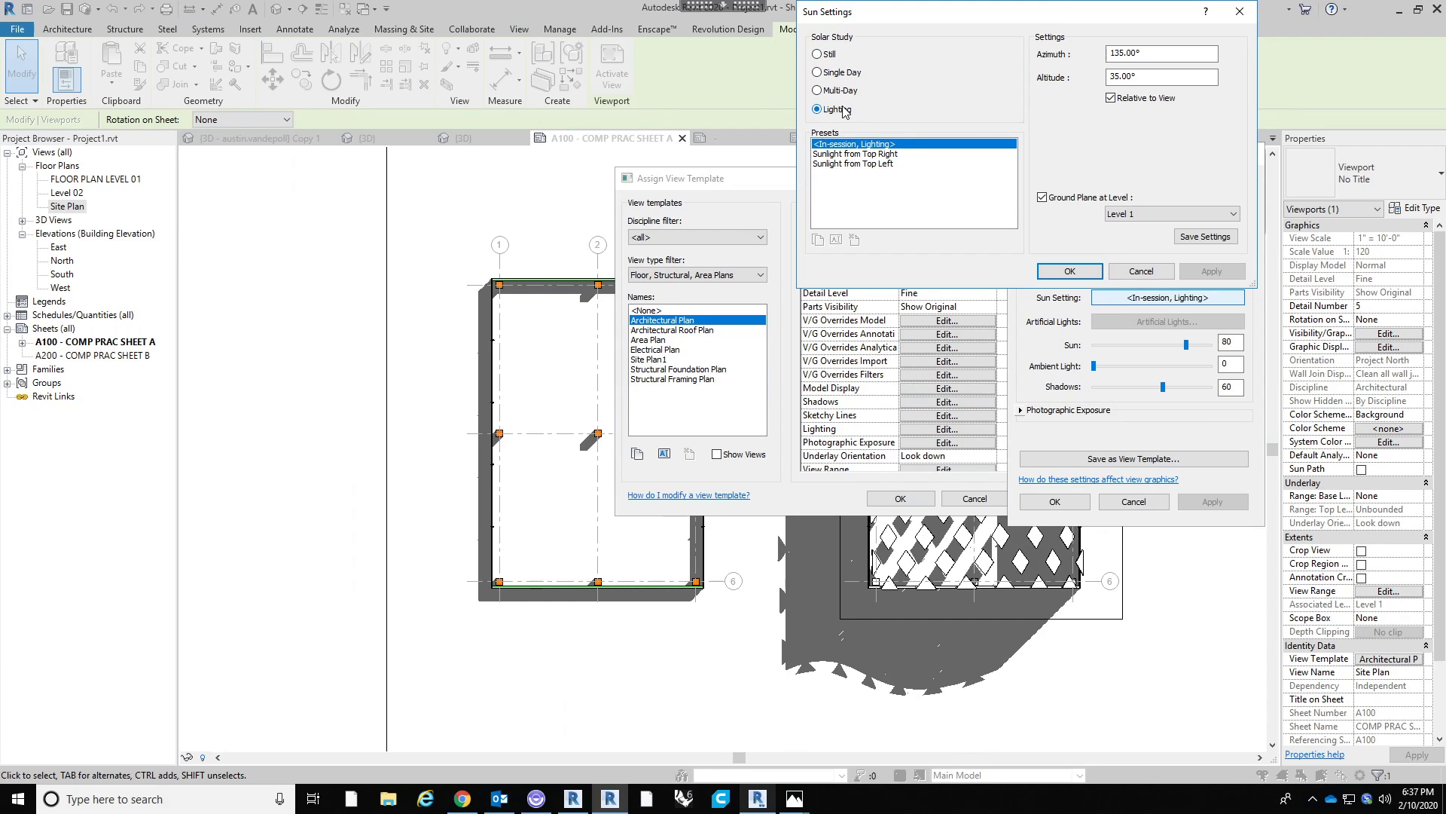
pyautogui.click(817, 73)
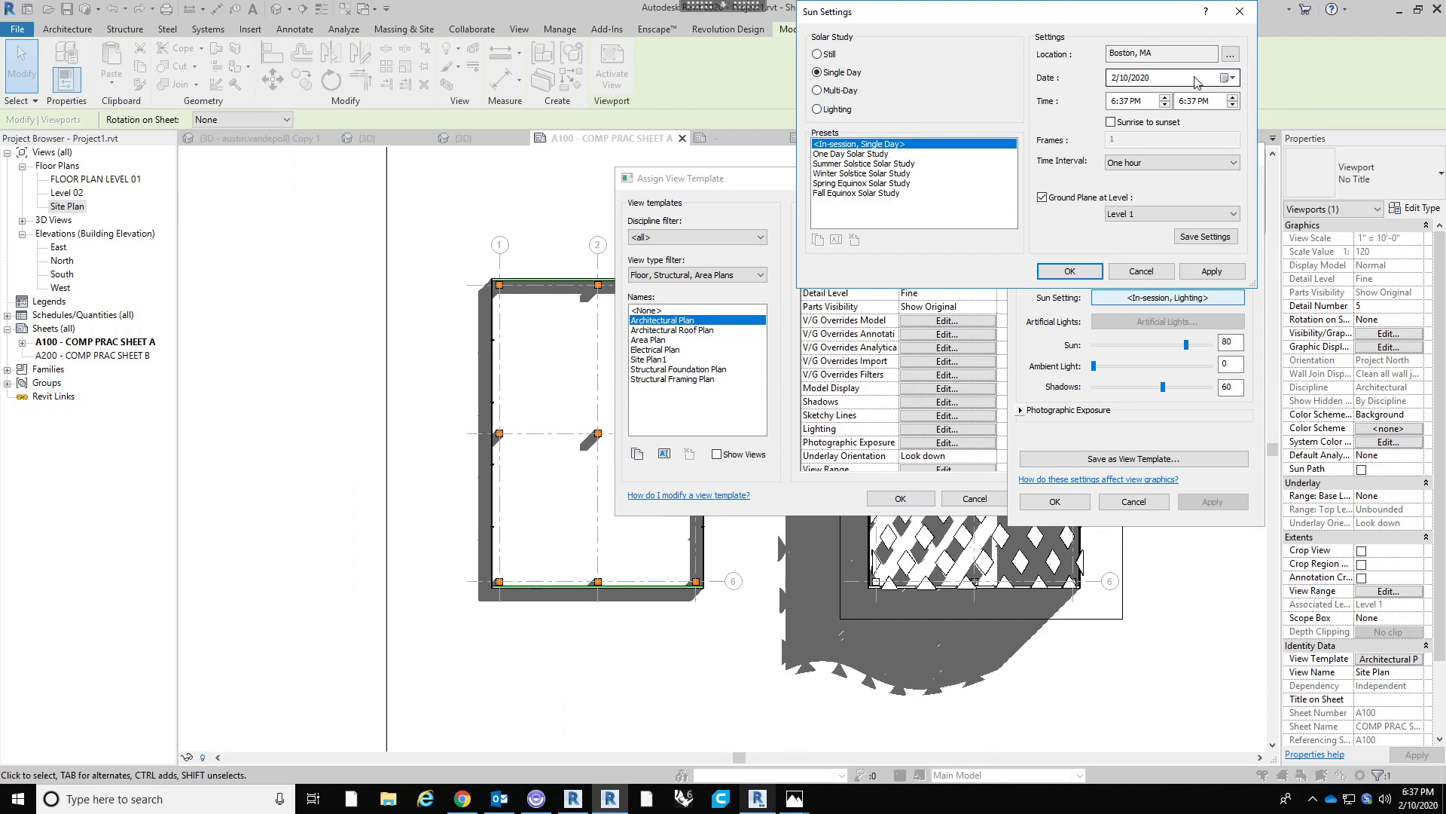
pyautogui.click(817, 54)
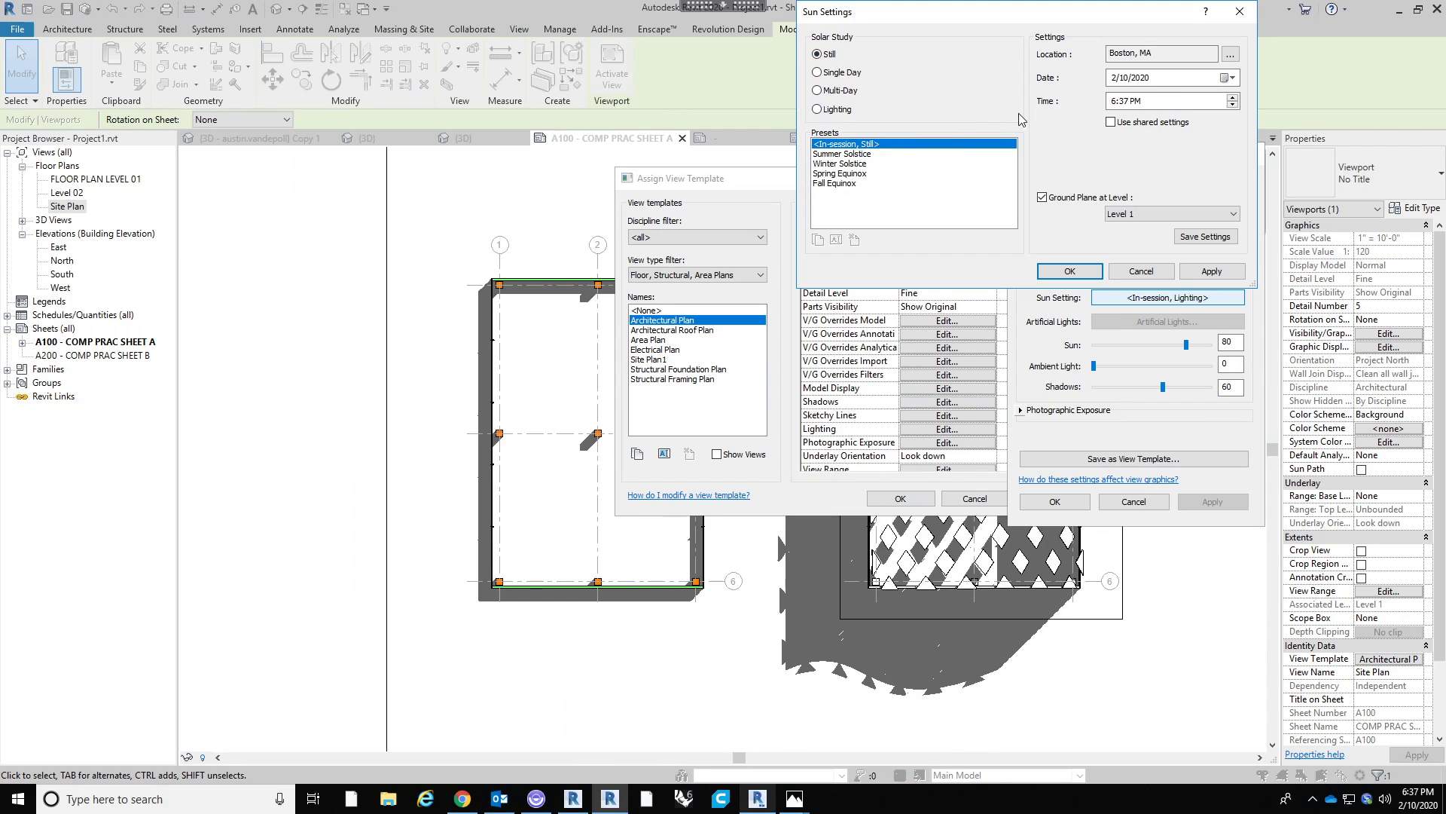
pyautogui.click(849, 154)
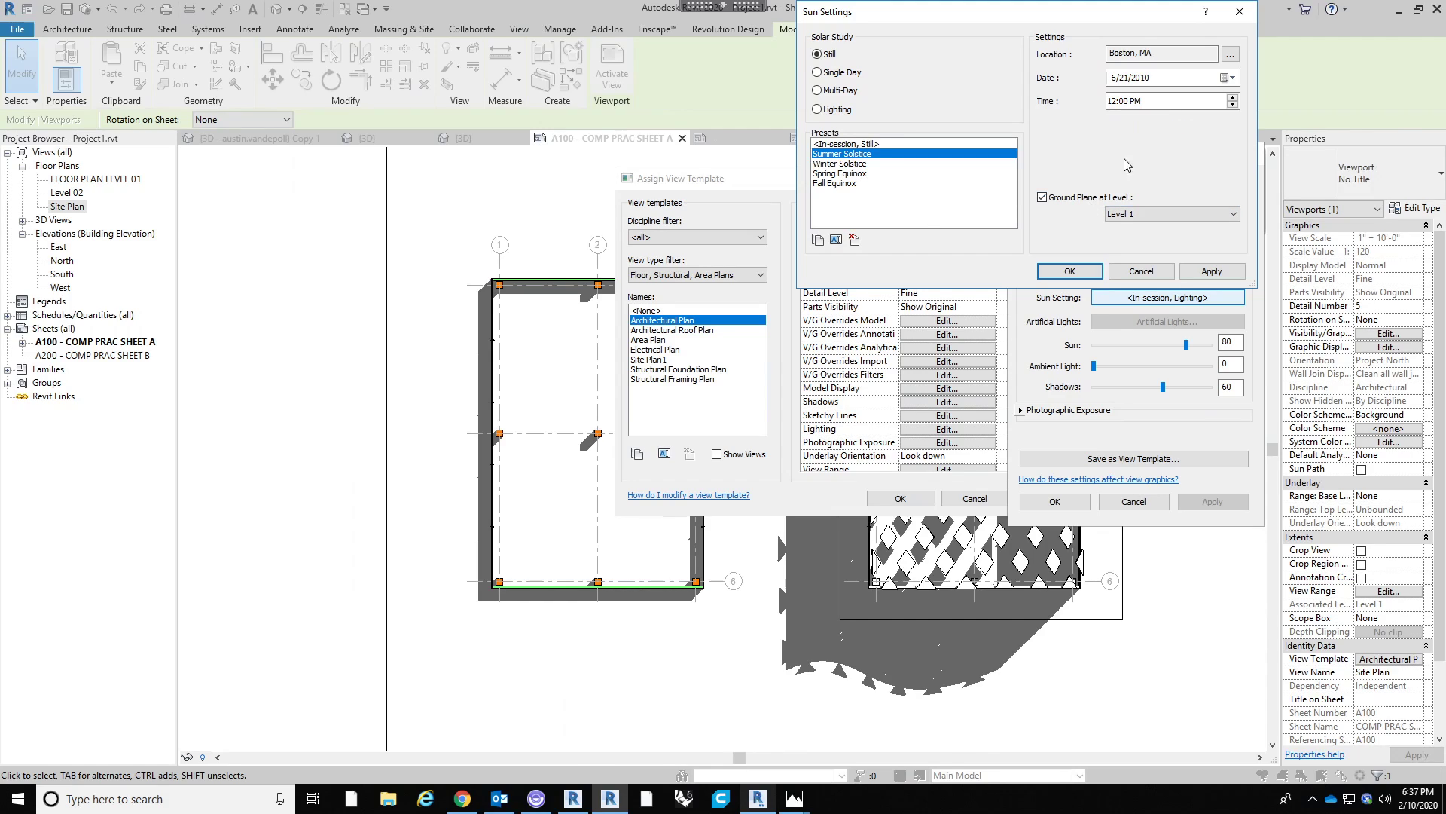
pyautogui.click(1112, 101)
pyautogui.press('Right')
pyautogui.press('Right')
pyautogui.click(1065, 273)
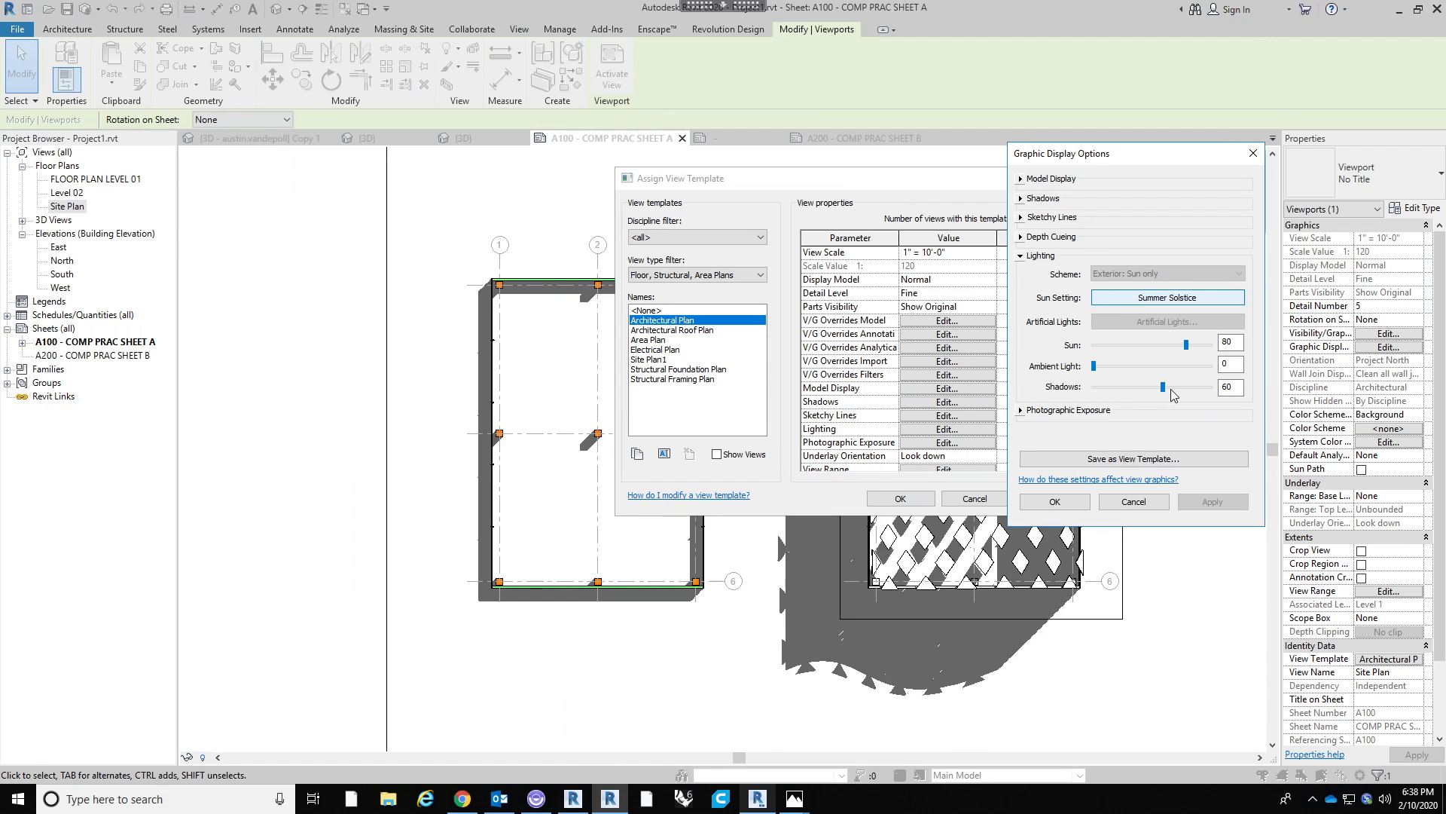
# Set the shadow intensity to 10 in the Architectural Plan template's lighting options and apply the template.
pyautogui.moveTo(1162, 394); pyautogui.dragTo(1103, 400)
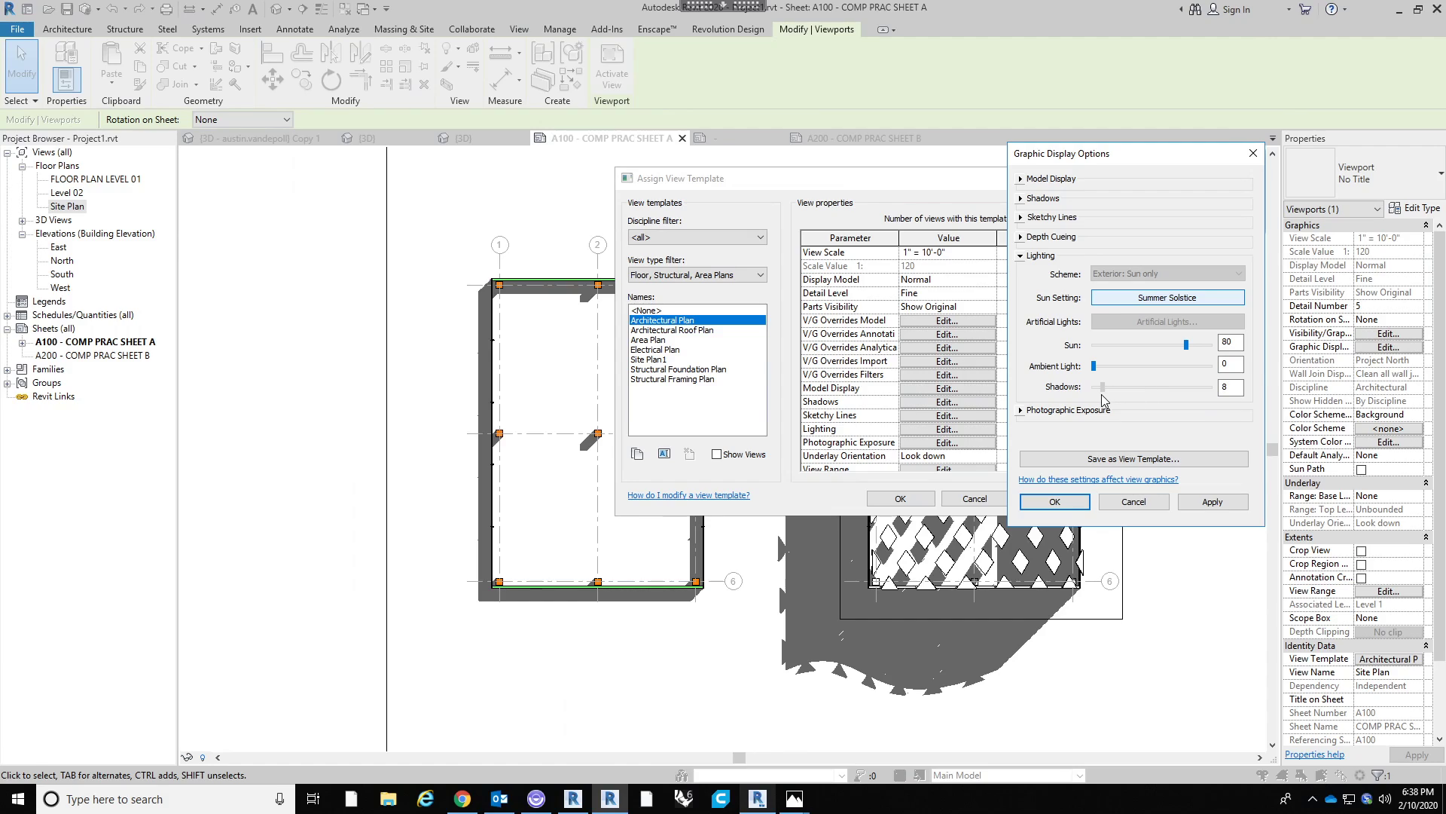
pyautogui.doubleClick(1228, 386)
pyautogui.write('10')
pyautogui.hotkey('shift', 'Tab')
pyautogui.click(1070, 502)
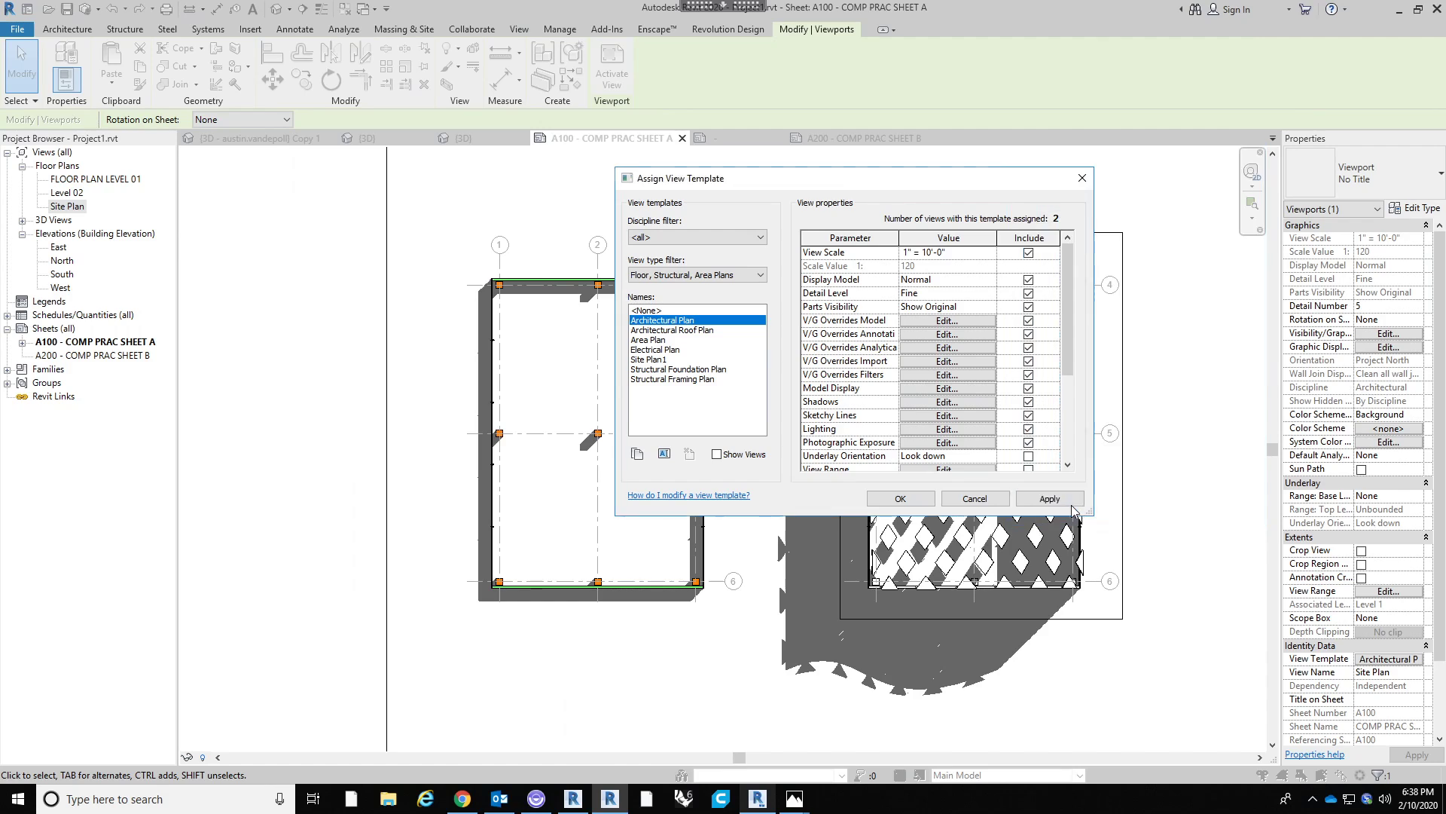
pyautogui.click(900, 498)
pyautogui.click(1010, 662)
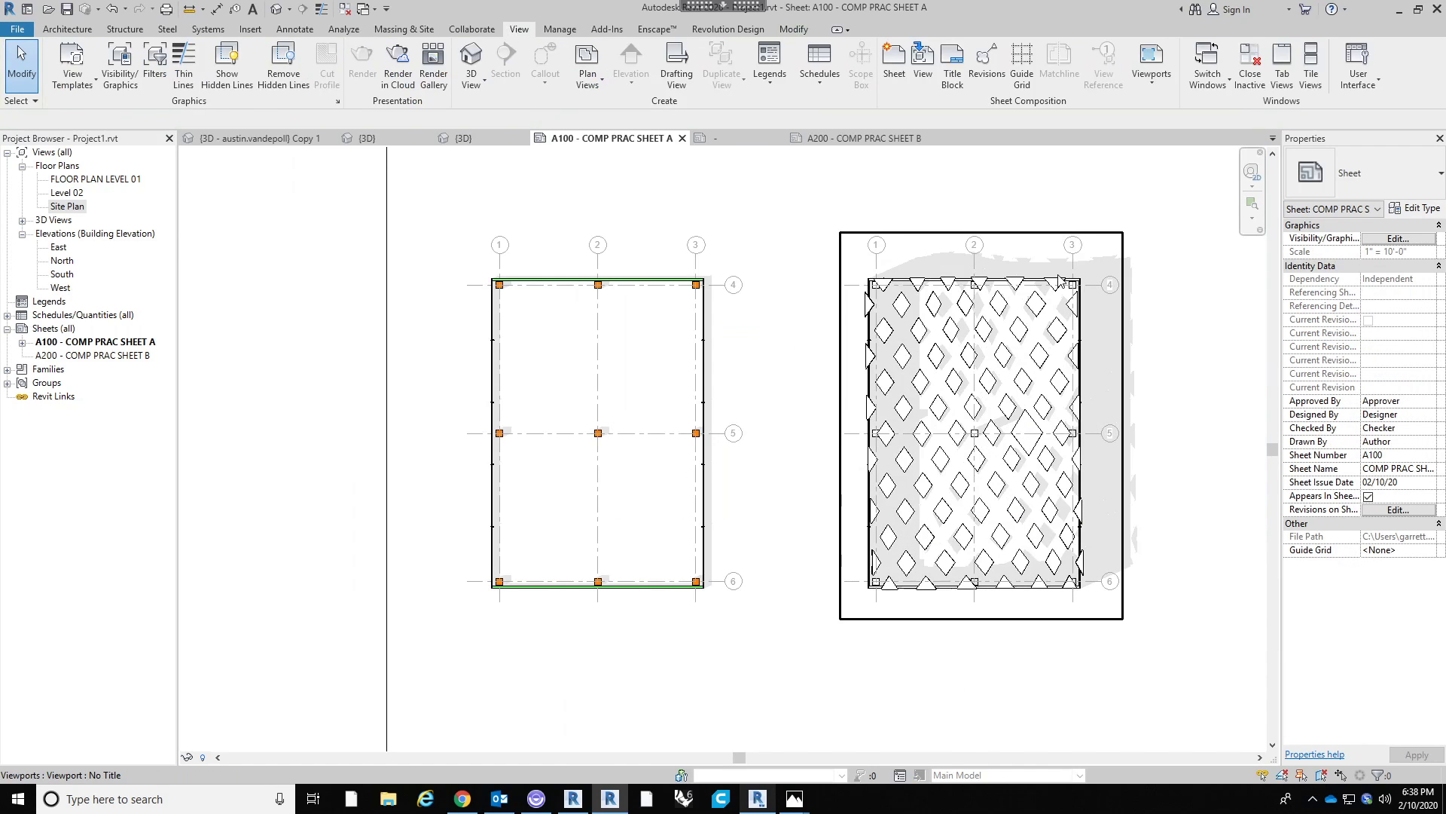
# Examine the shadows on the floor plan and Site Plan views and the overall layout of sheet A100.
pyautogui.scroll(2, 1093, 263)
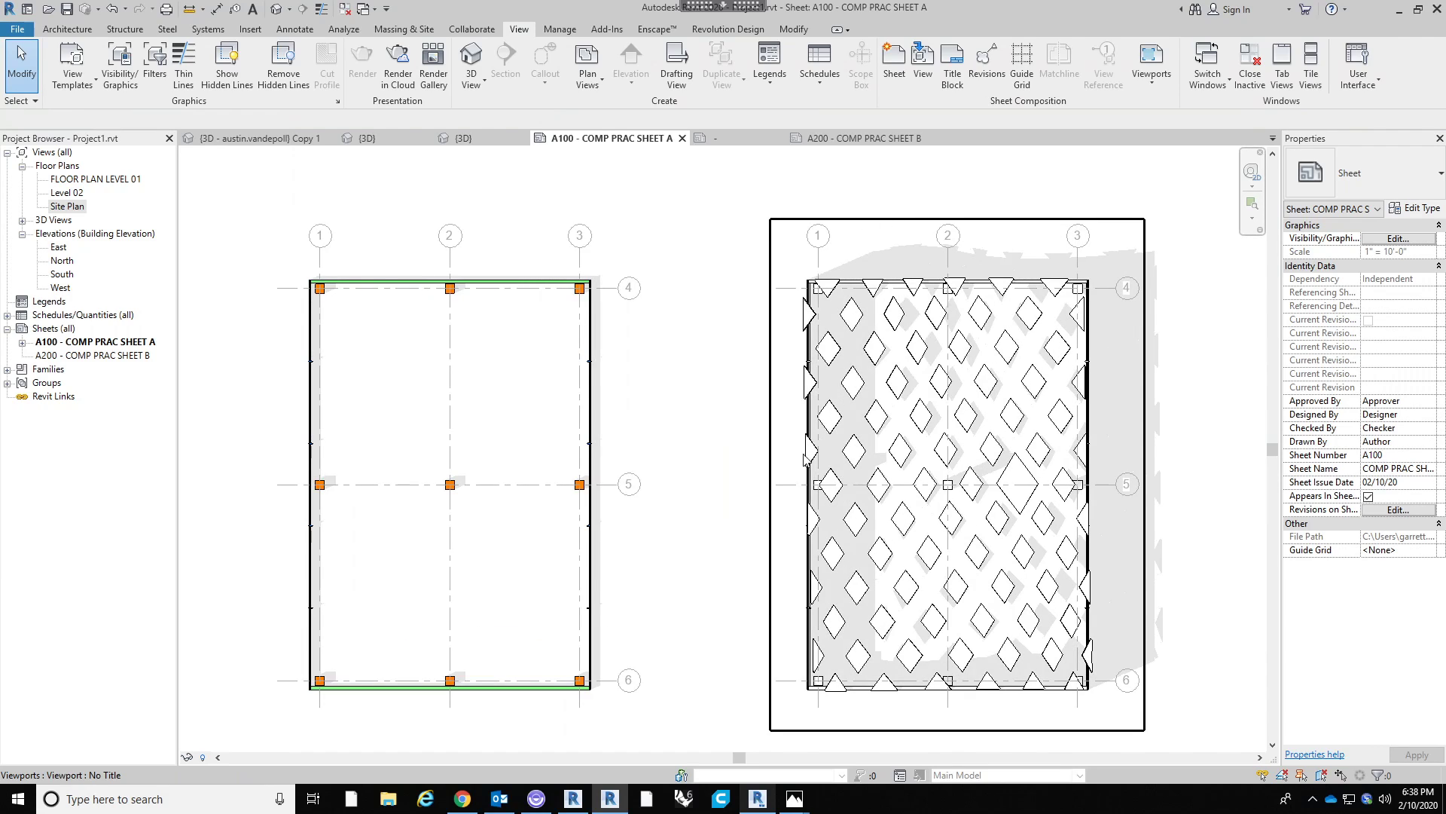
pyautogui.scroll(-2, 904, 452)
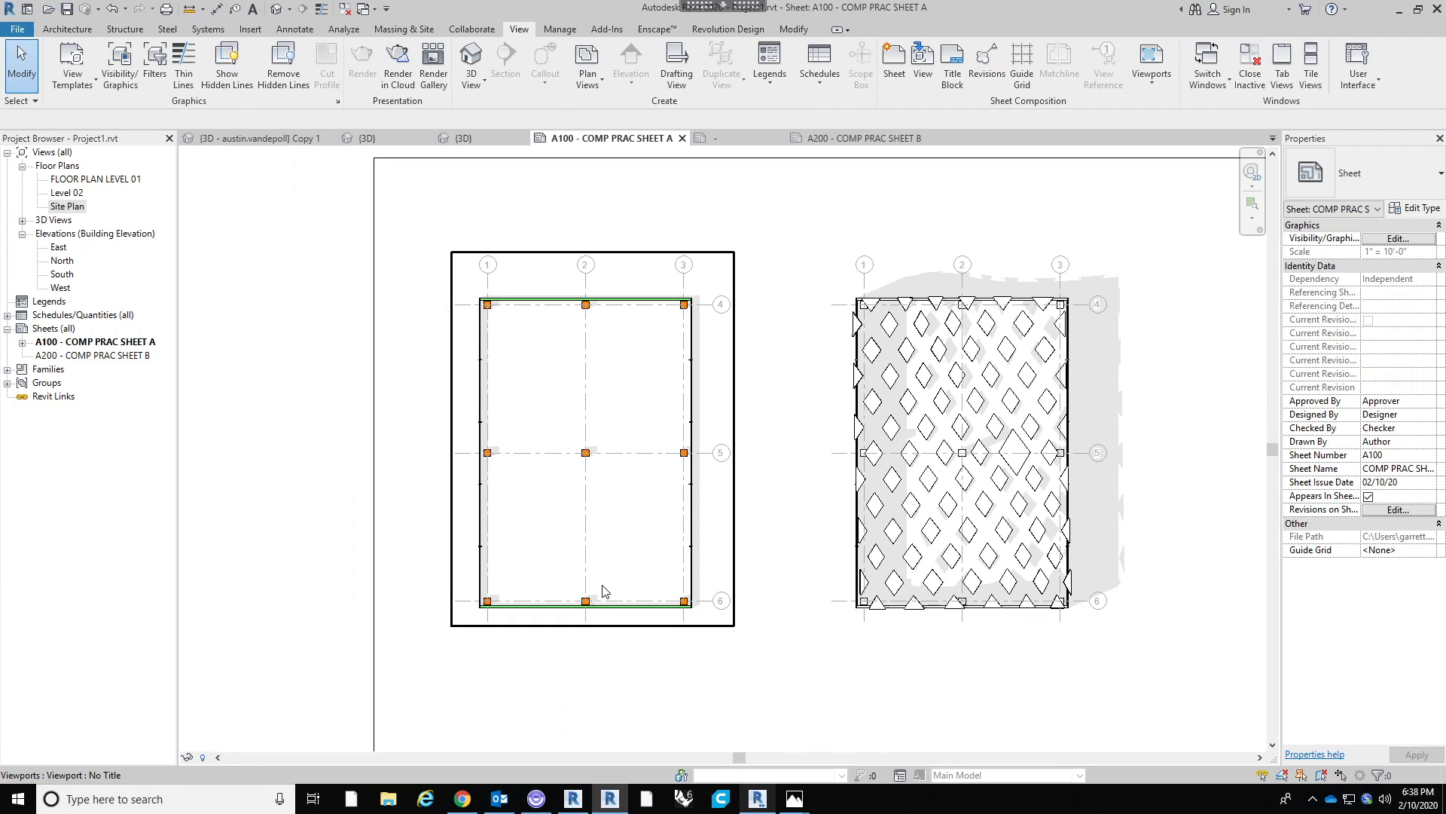
pyautogui.scroll(-3, 656, 511)
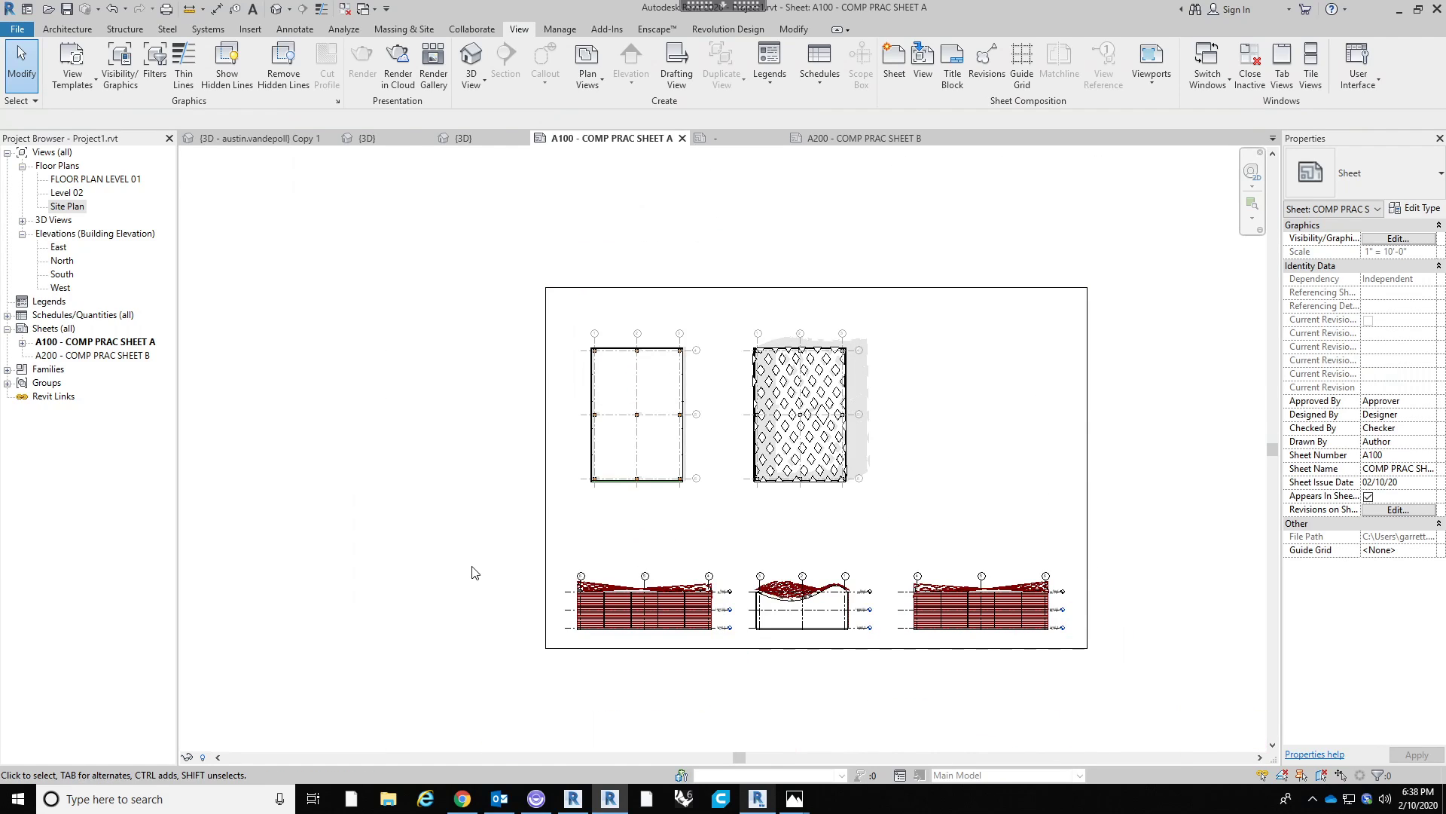
pyautogui.scroll(4, 696, 473)
pyautogui.scroll(-5, 720, 552)
pyautogui.scroll(1, 725, 556)
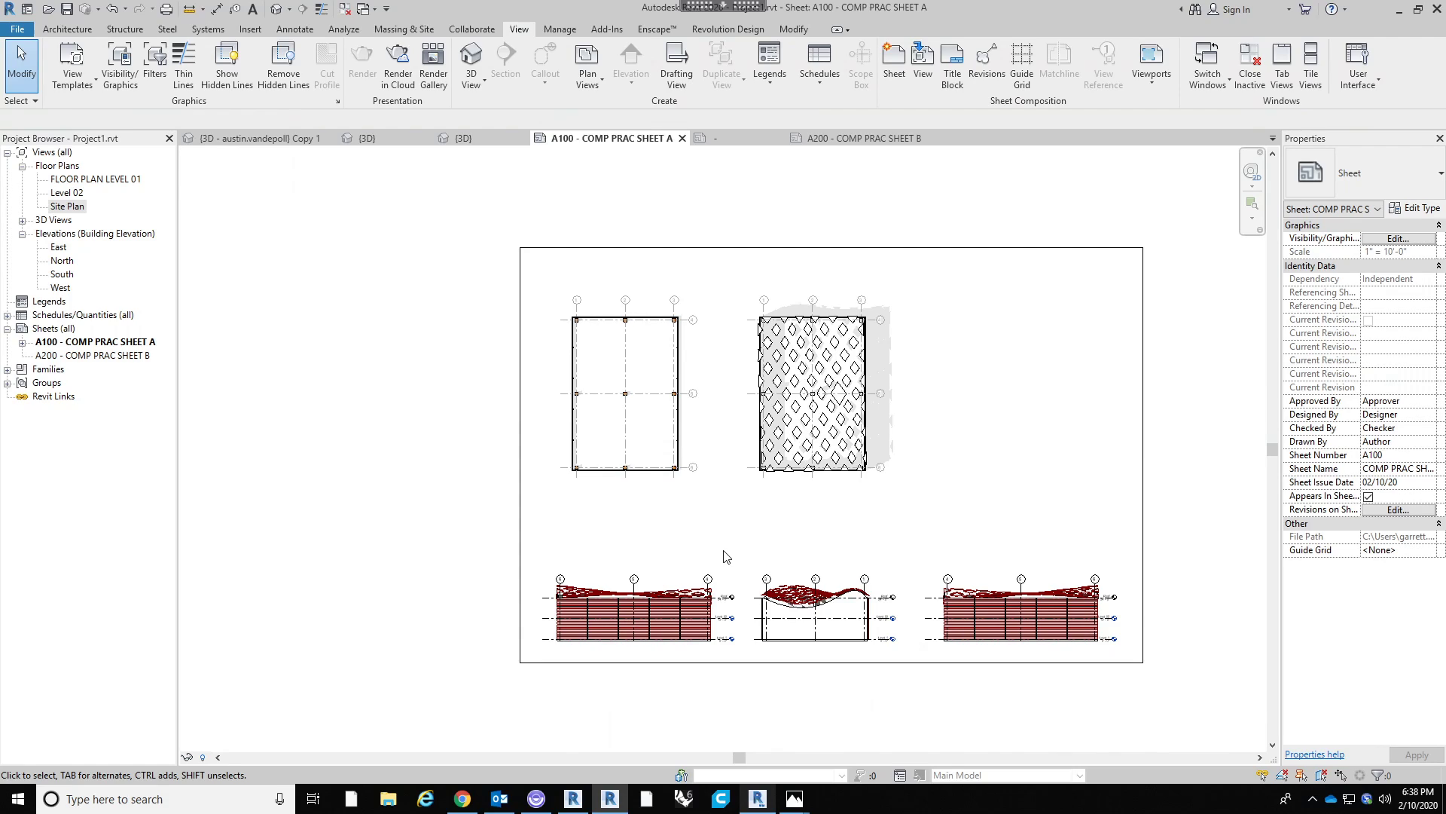
pyautogui.scroll(1, 843, 513)
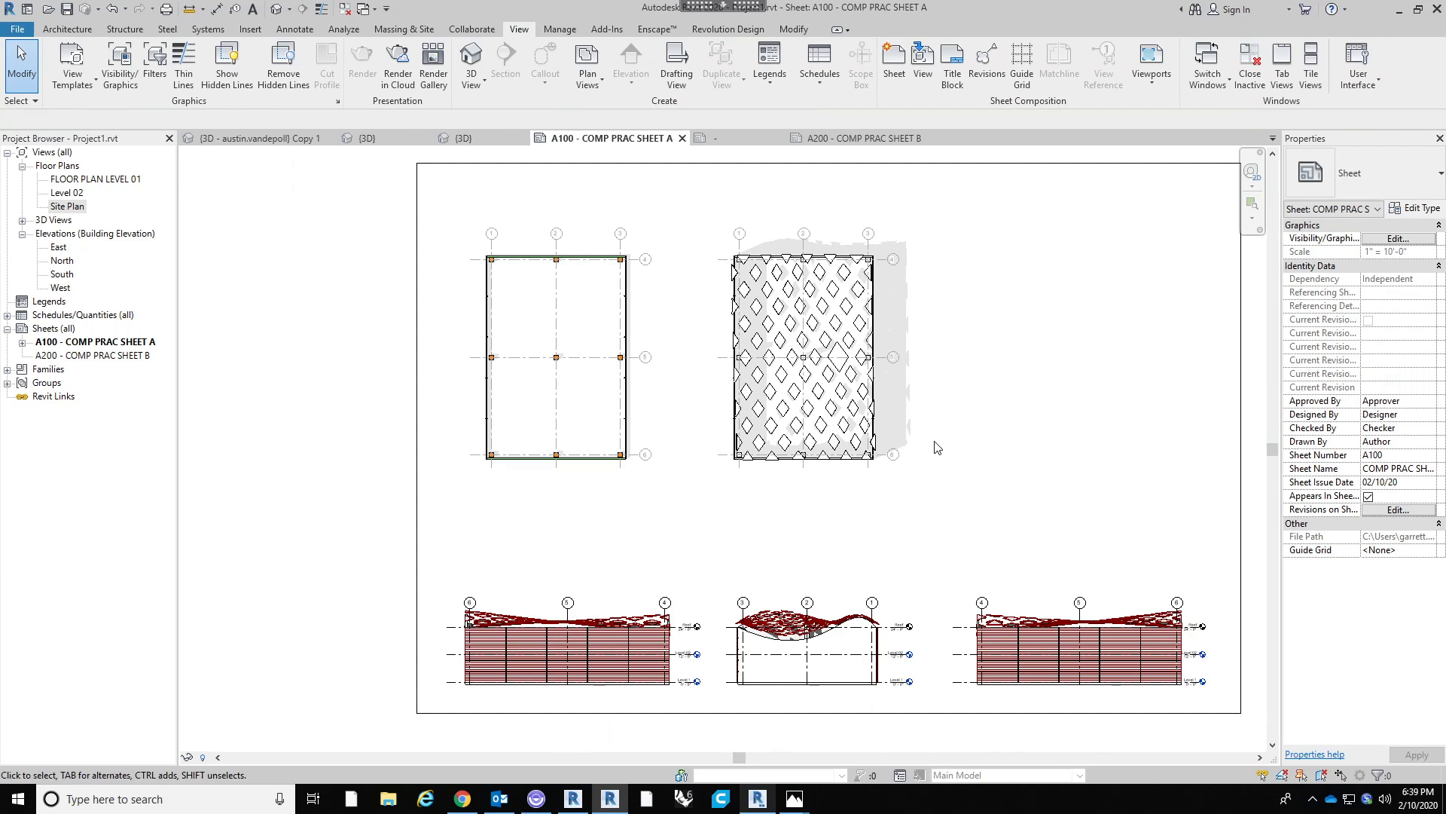
pyautogui.moveTo(931, 455); pyautogui.dragTo(892, 468, button='middle')
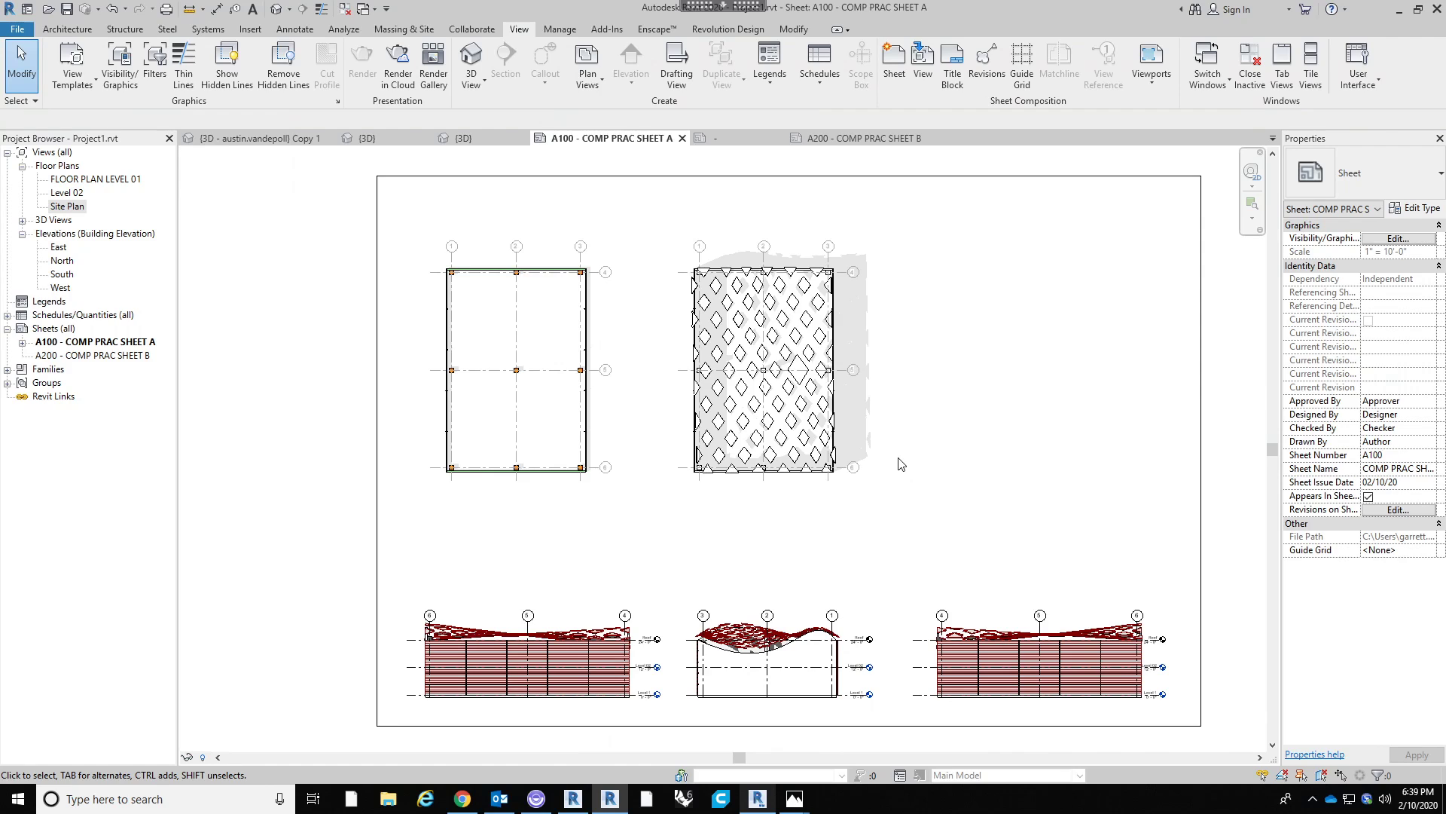
# Inspect the elevations, floor plan and Site Plan viewports on sheet A100 up close and as a whole sheet.
pyautogui.scroll(5, 588, 620)
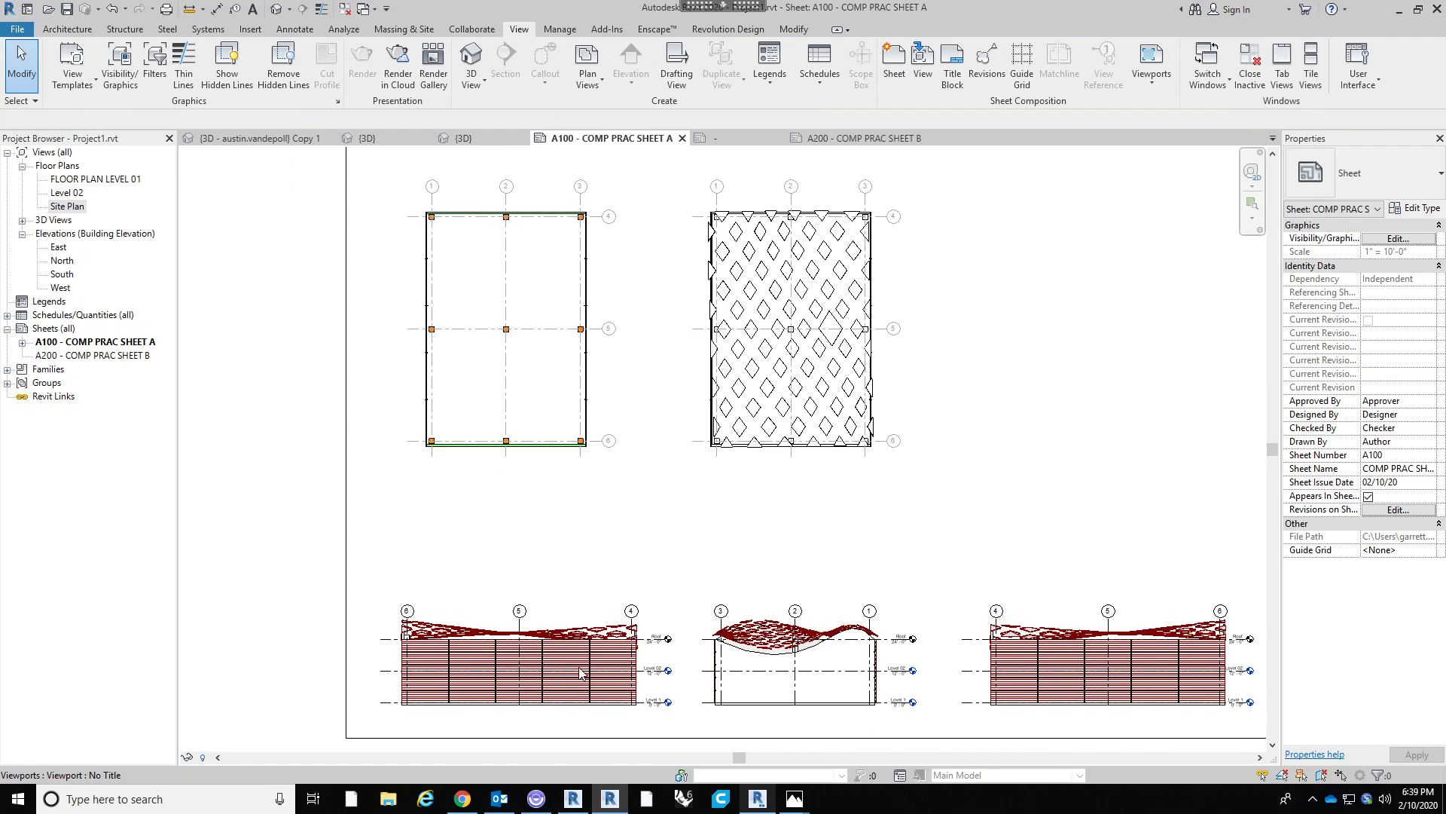
pyautogui.scroll(-4, 733, 460)
pyautogui.scroll(6, 708, 611)
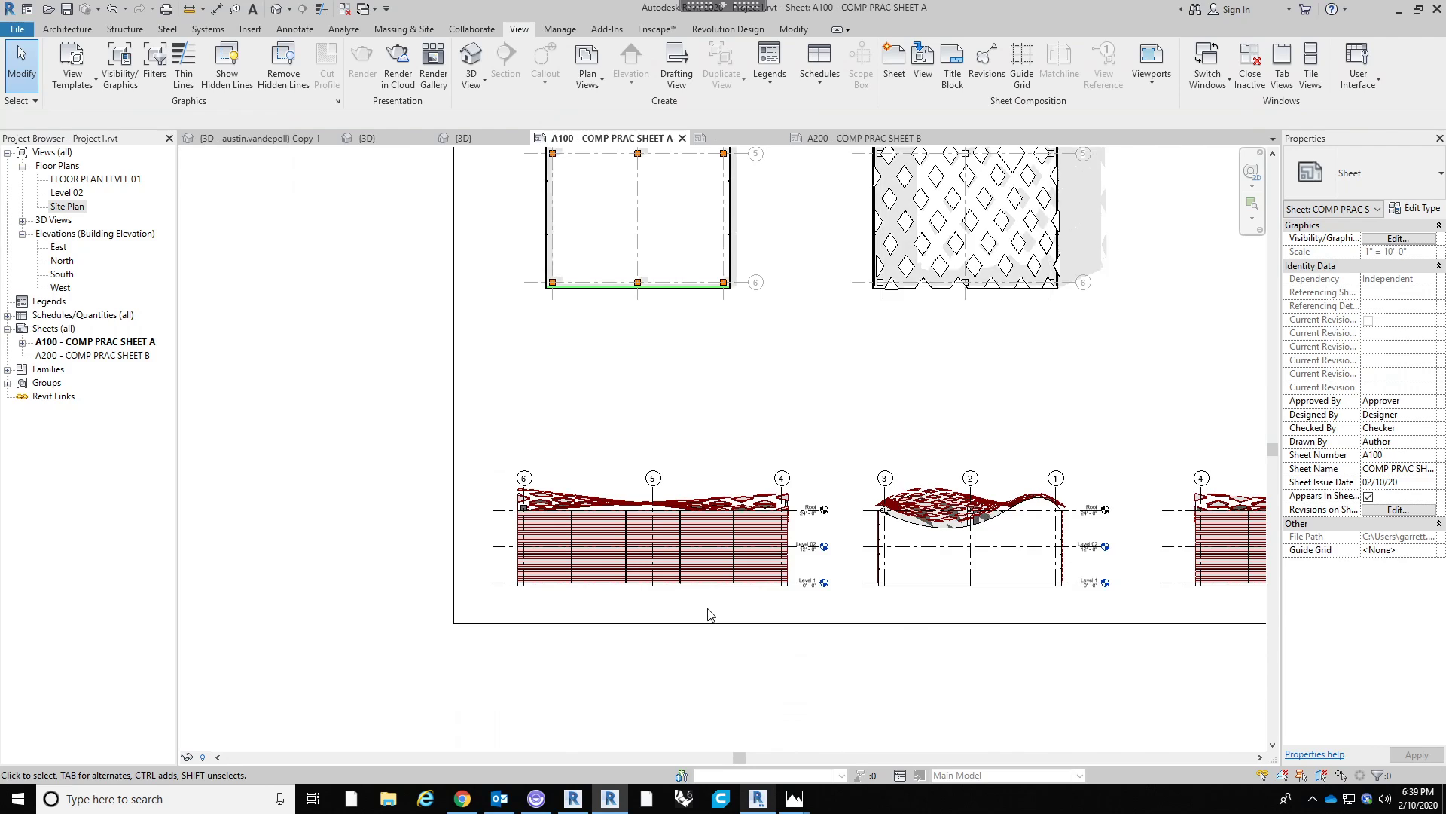
pyautogui.scroll(1, 446, 422)
pyautogui.scroll(1, 446, 422)
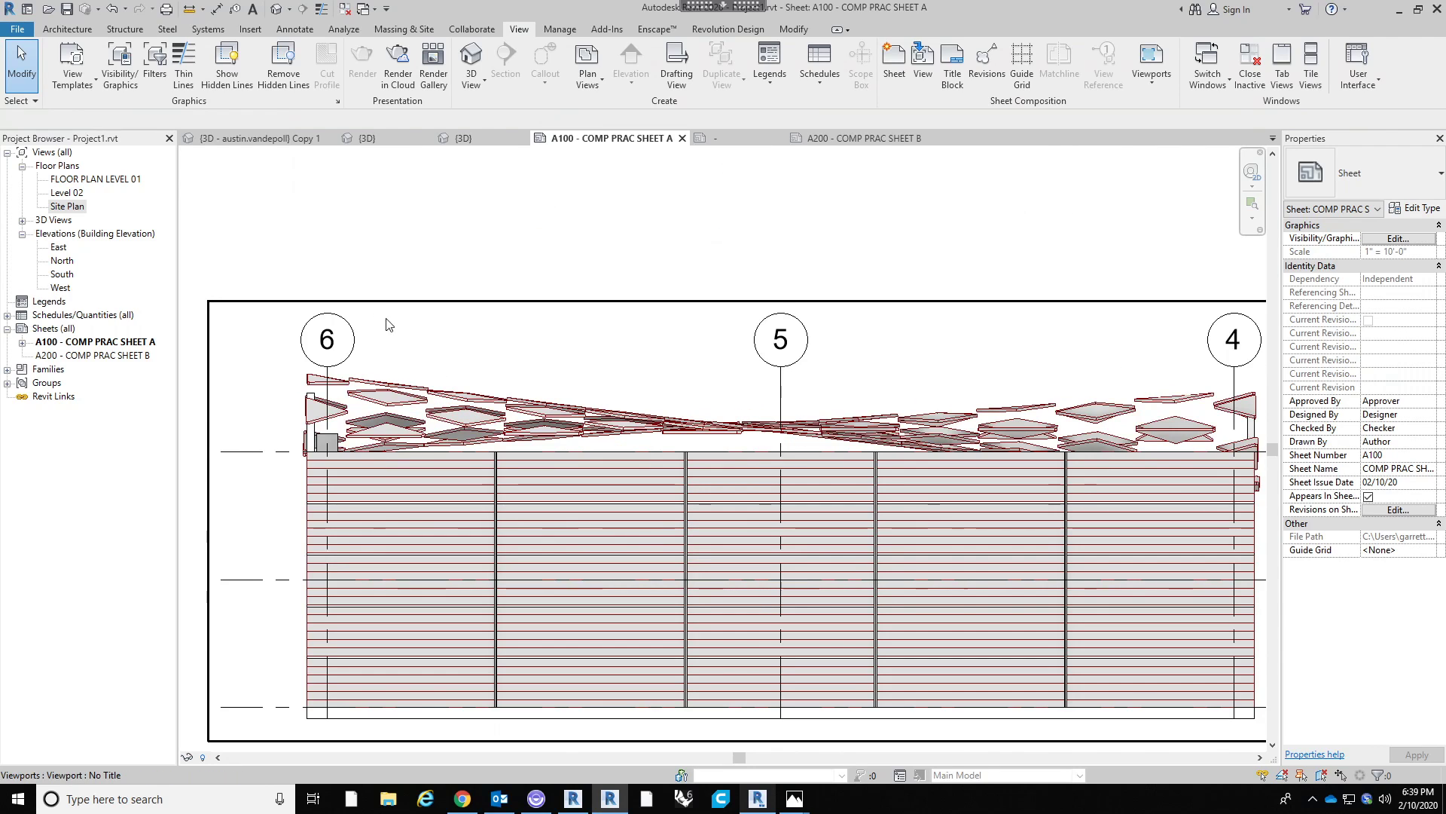
pyautogui.scroll(-3, 623, 526)
pyautogui.scroll(-1, 576, 628)
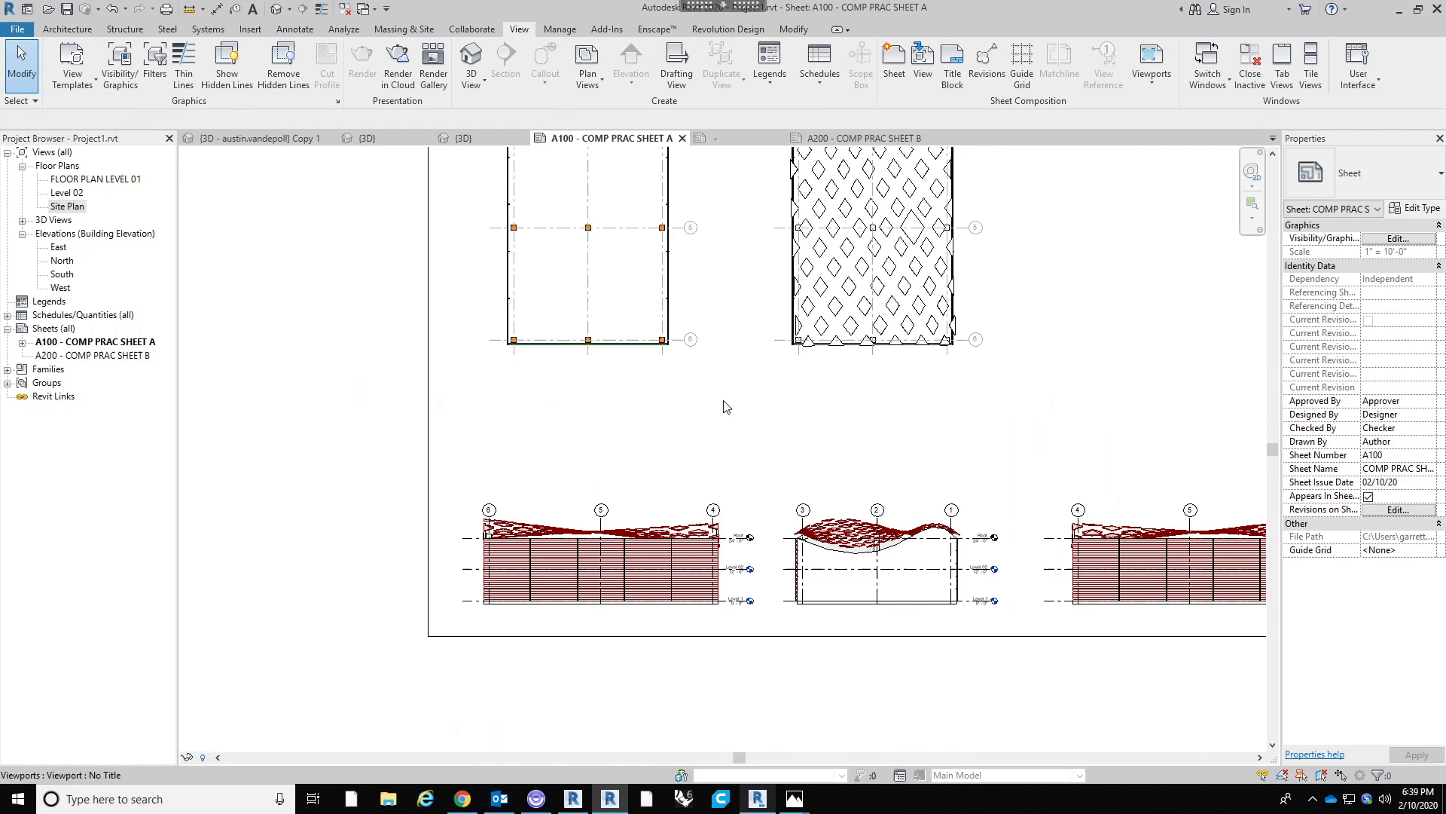
pyautogui.moveTo(725, 407); pyautogui.dragTo(598, 529, button='middle')
pyautogui.scroll(3, 398, 217)
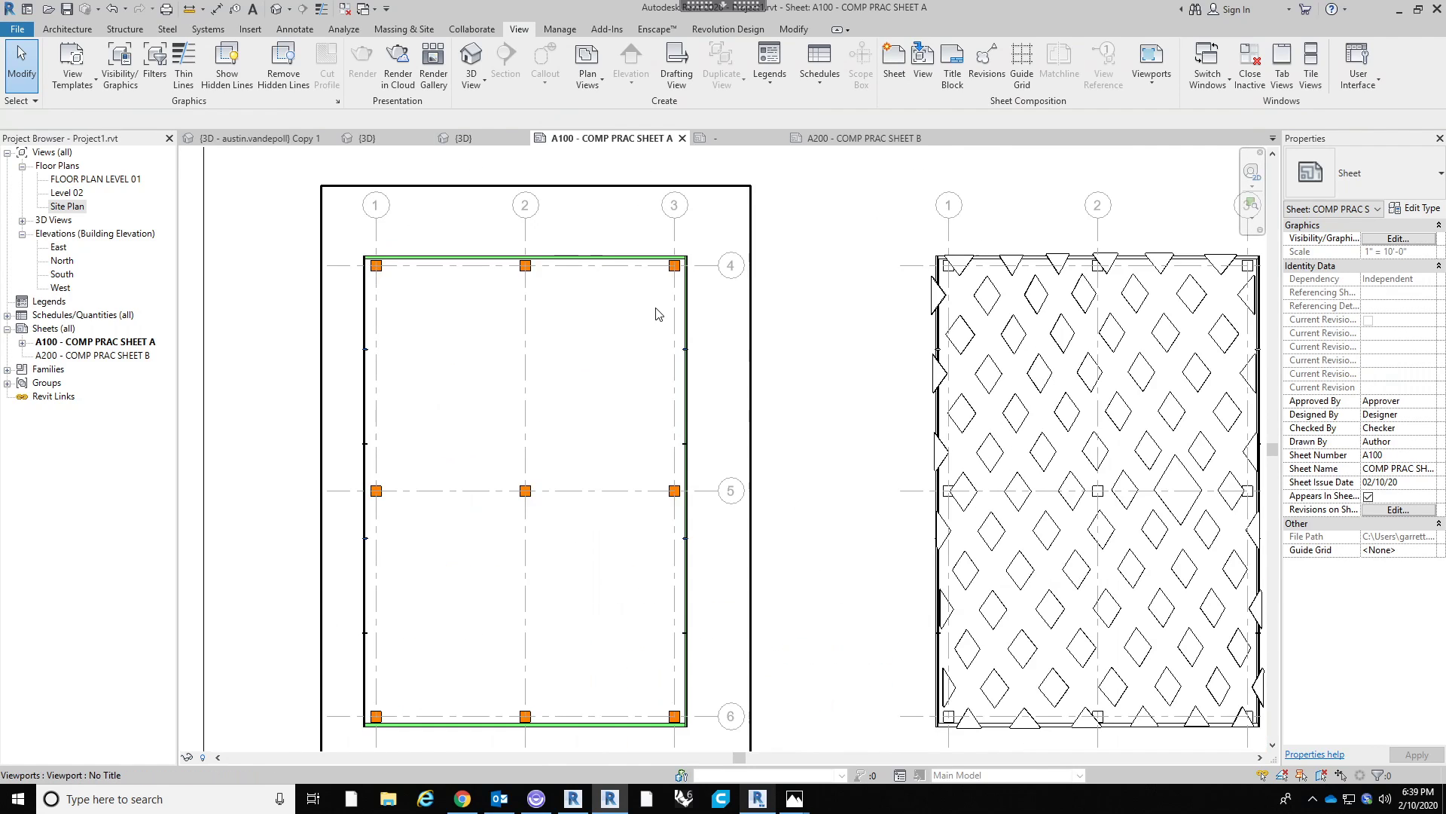
pyautogui.scroll(-3, 658, 309)
pyautogui.scroll(1, 734, 515)
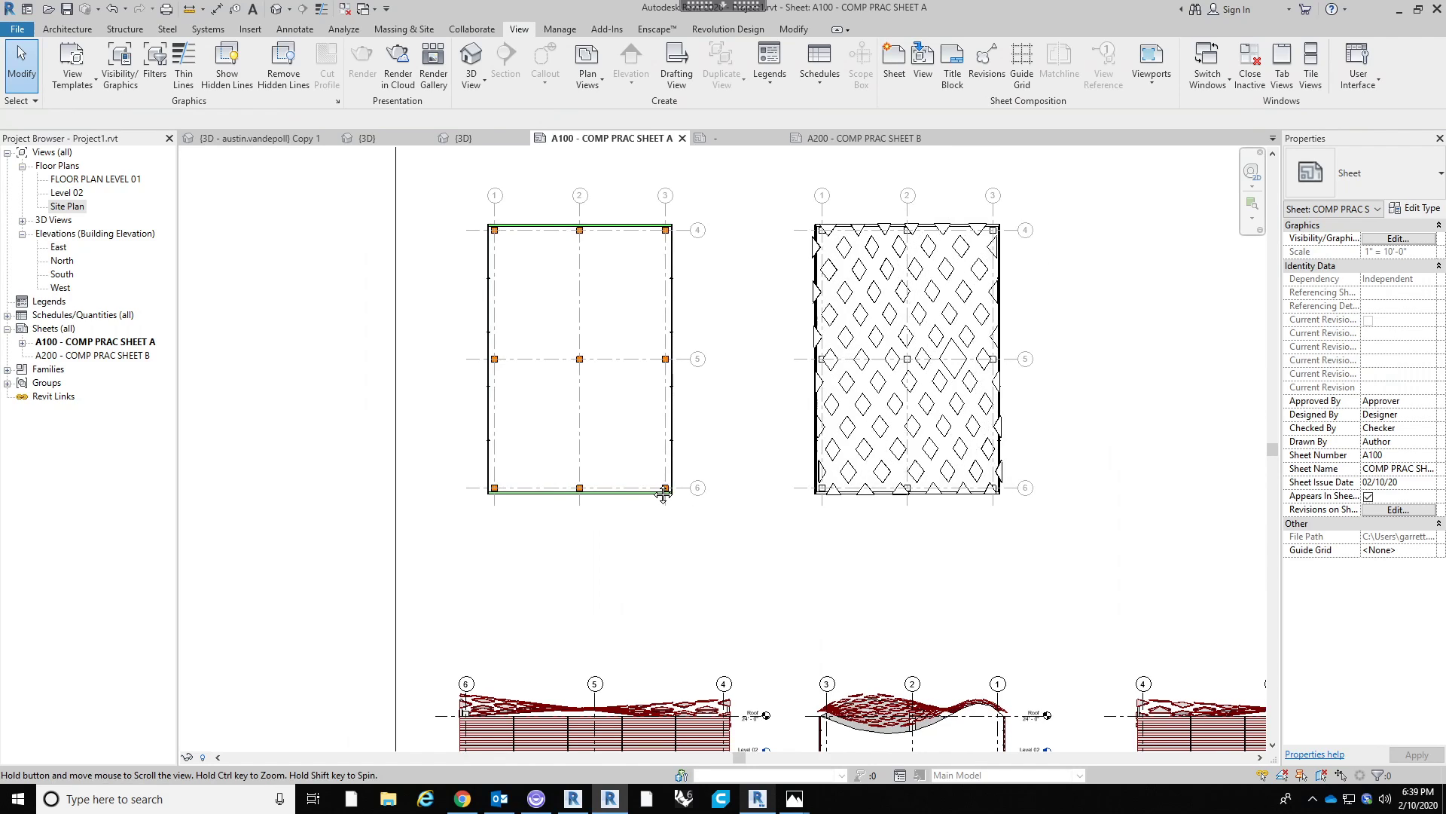
pyautogui.scroll(-2, 658, 523)
pyautogui.scroll(1, 734, 564)
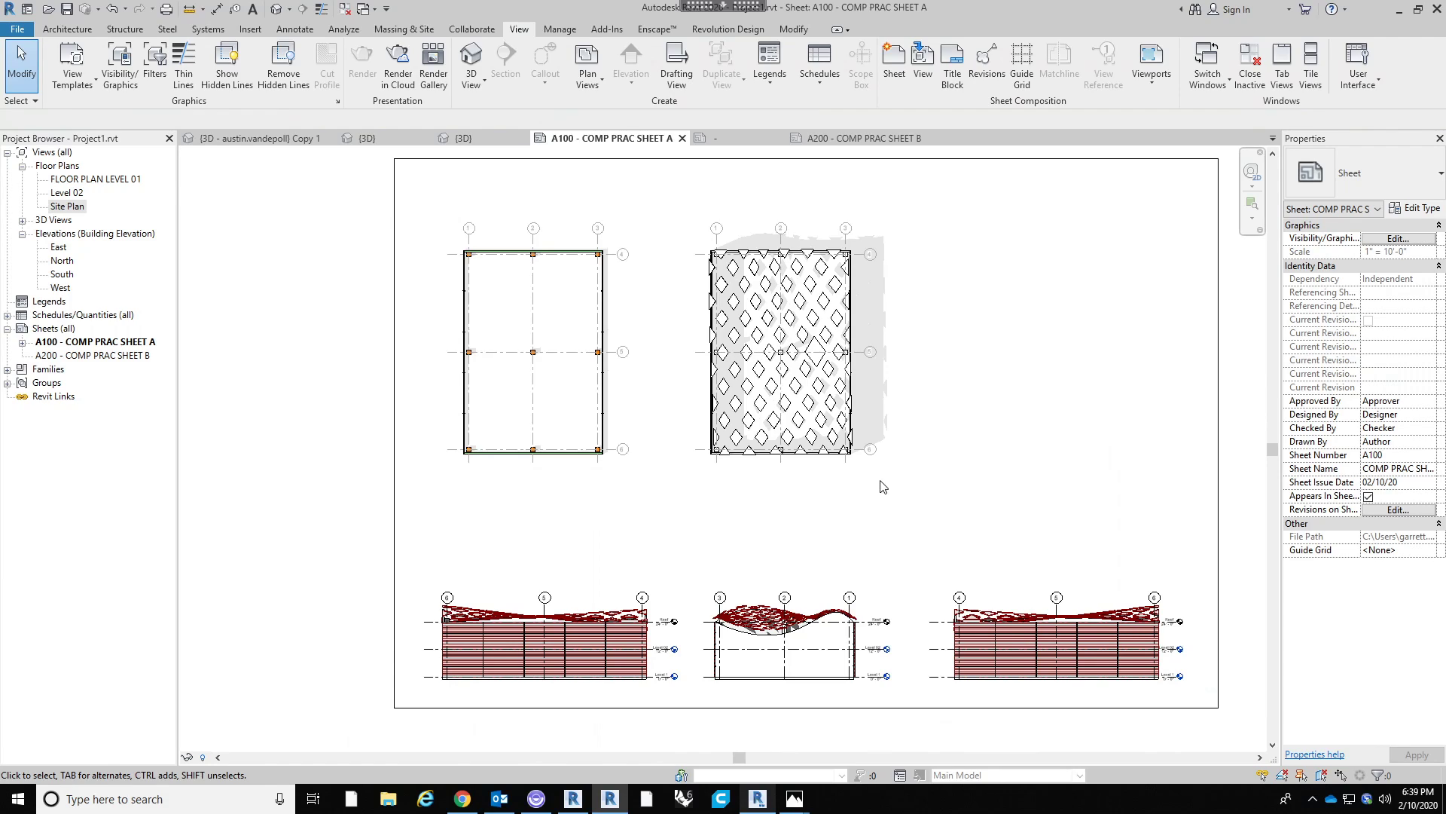
pyautogui.scroll(-1, 843, 499)
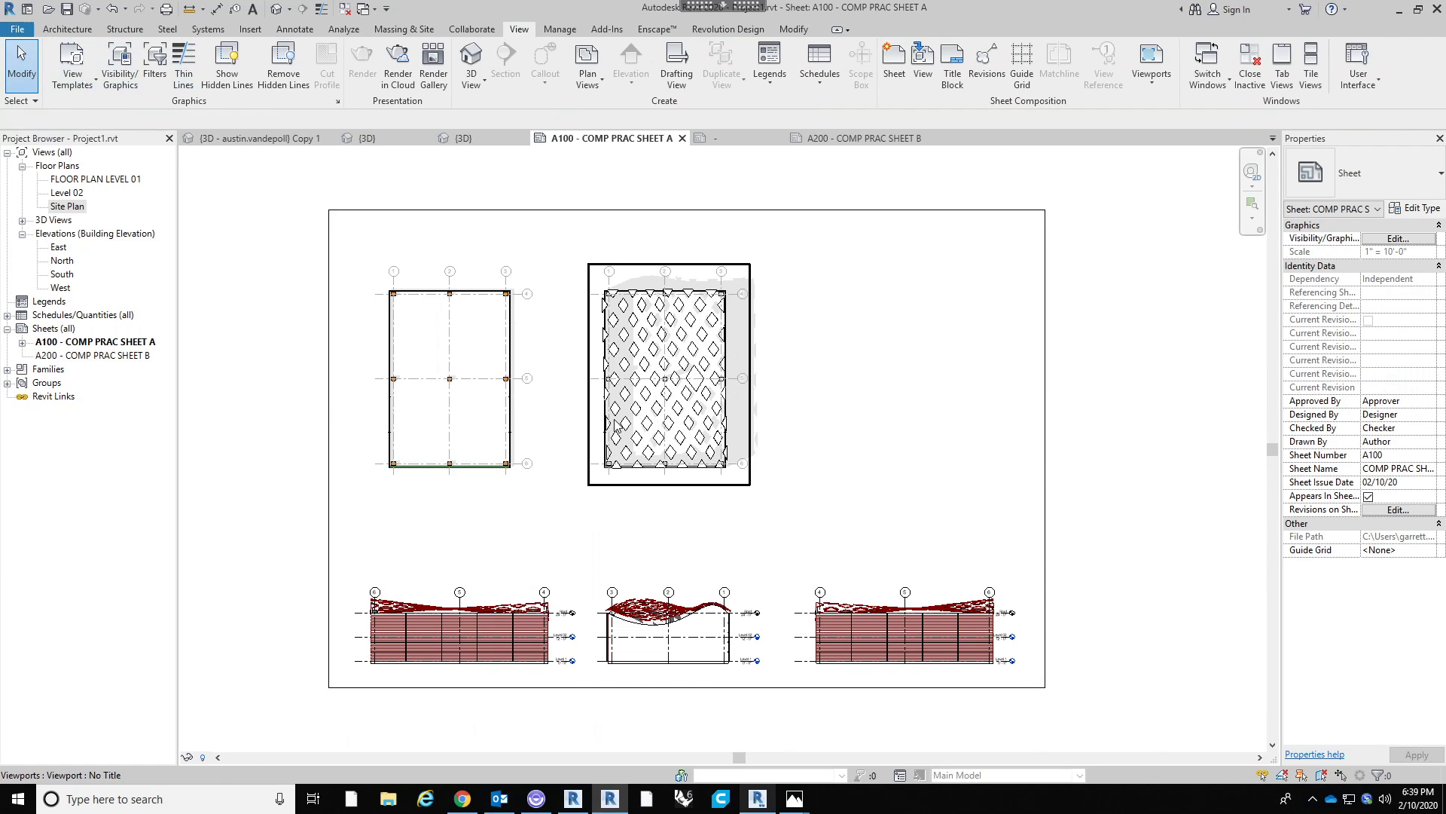
pyautogui.moveTo(632, 562); pyautogui.dragTo(686, 553, button='middle')
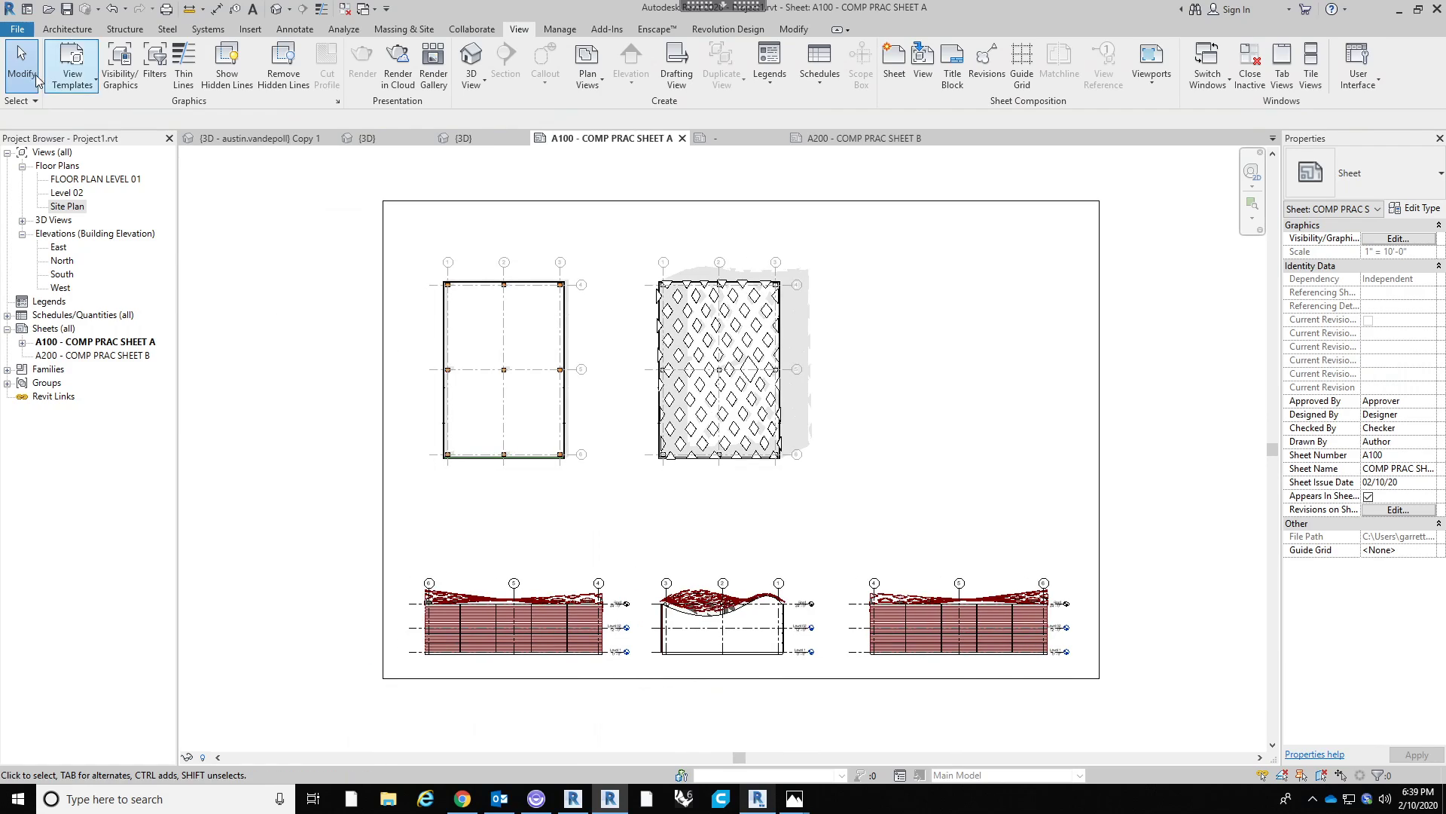
# Open the print settings for sheet A100 and choose Bluebeam PDF as the printer.
pyautogui.click(19, 31)
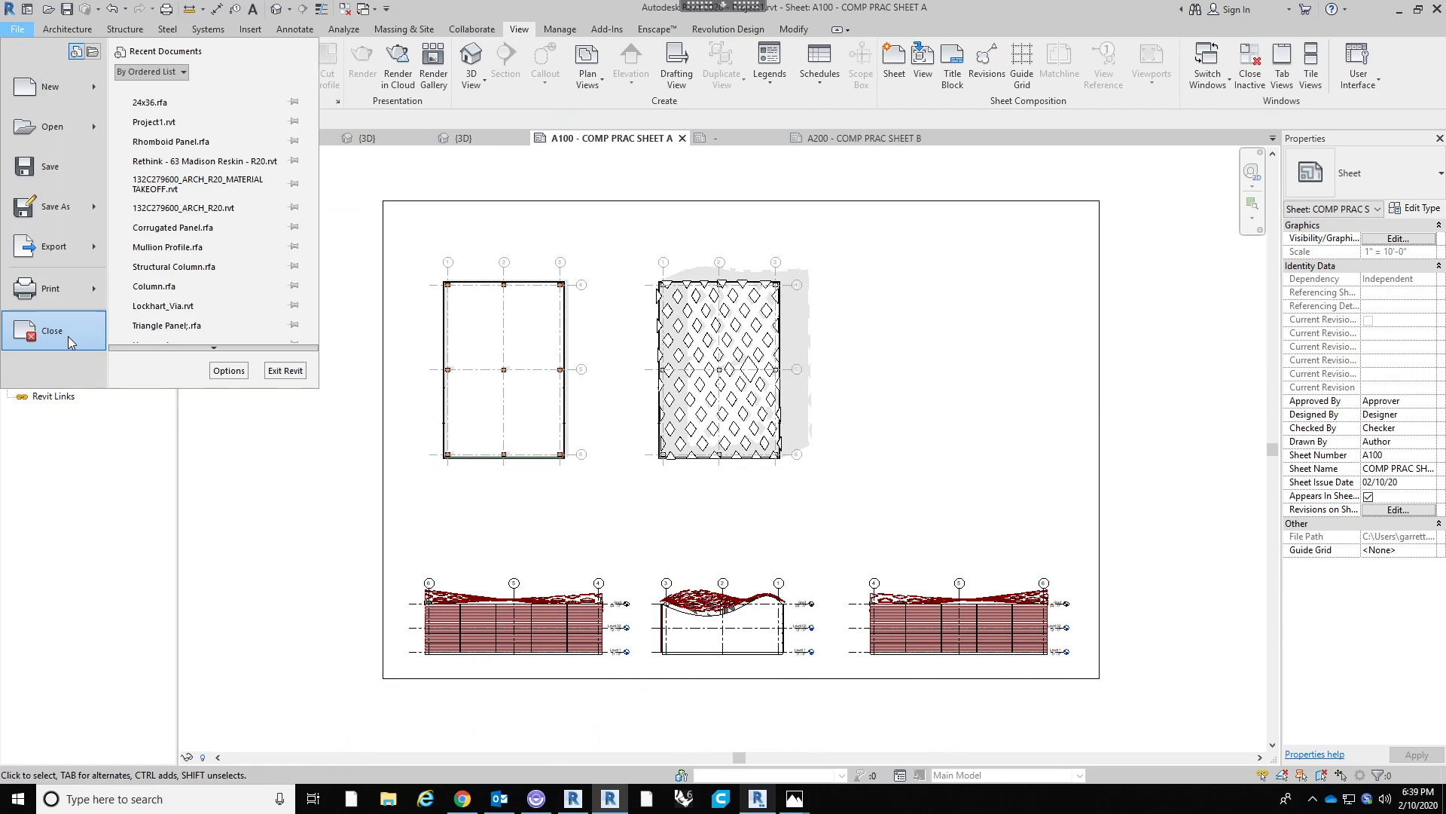
pyautogui.click(48, 294)
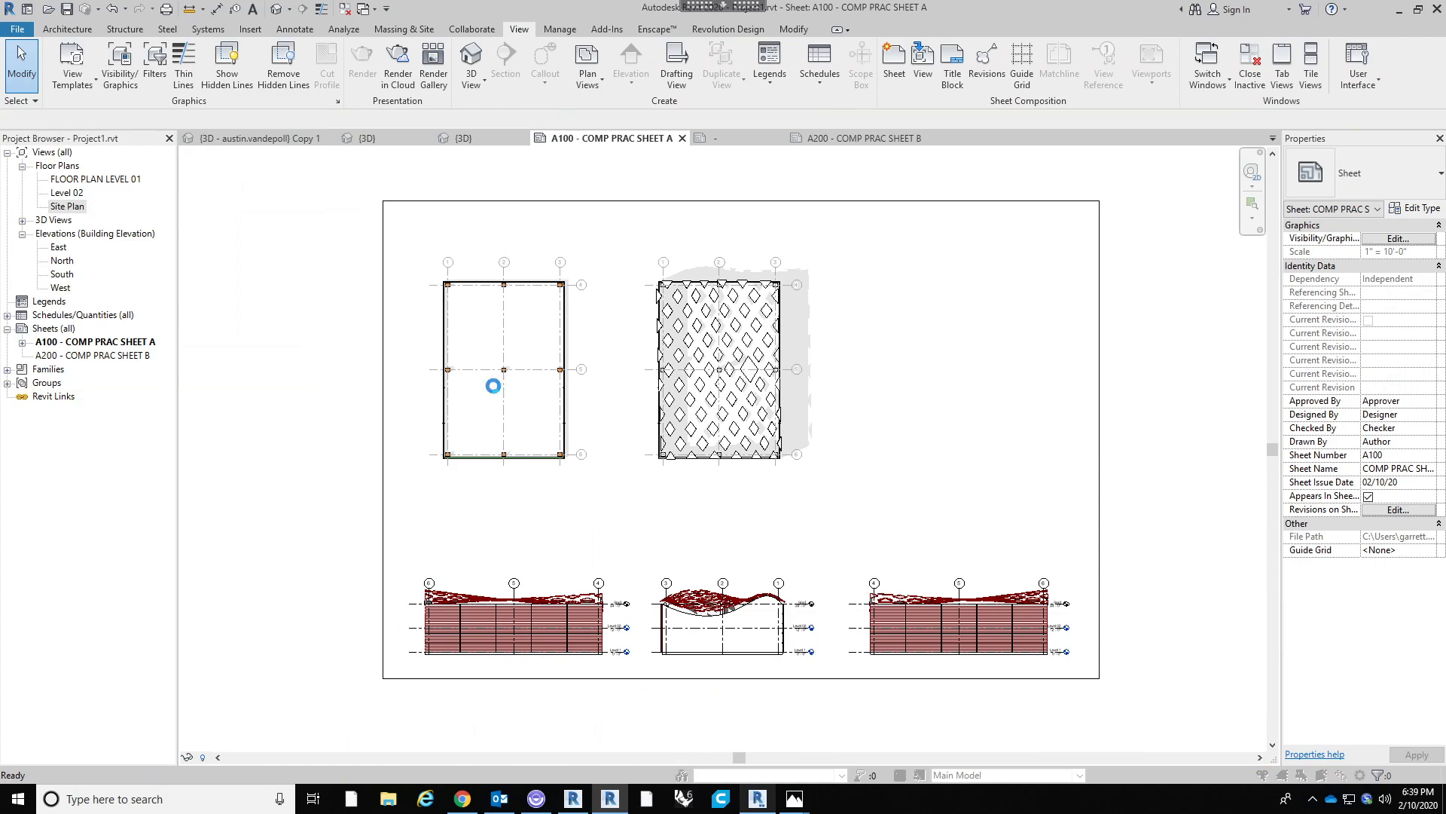
pyautogui.moveTo(739, 209); pyautogui.dragTo(1025, 201)
pyautogui.click(1003, 239)
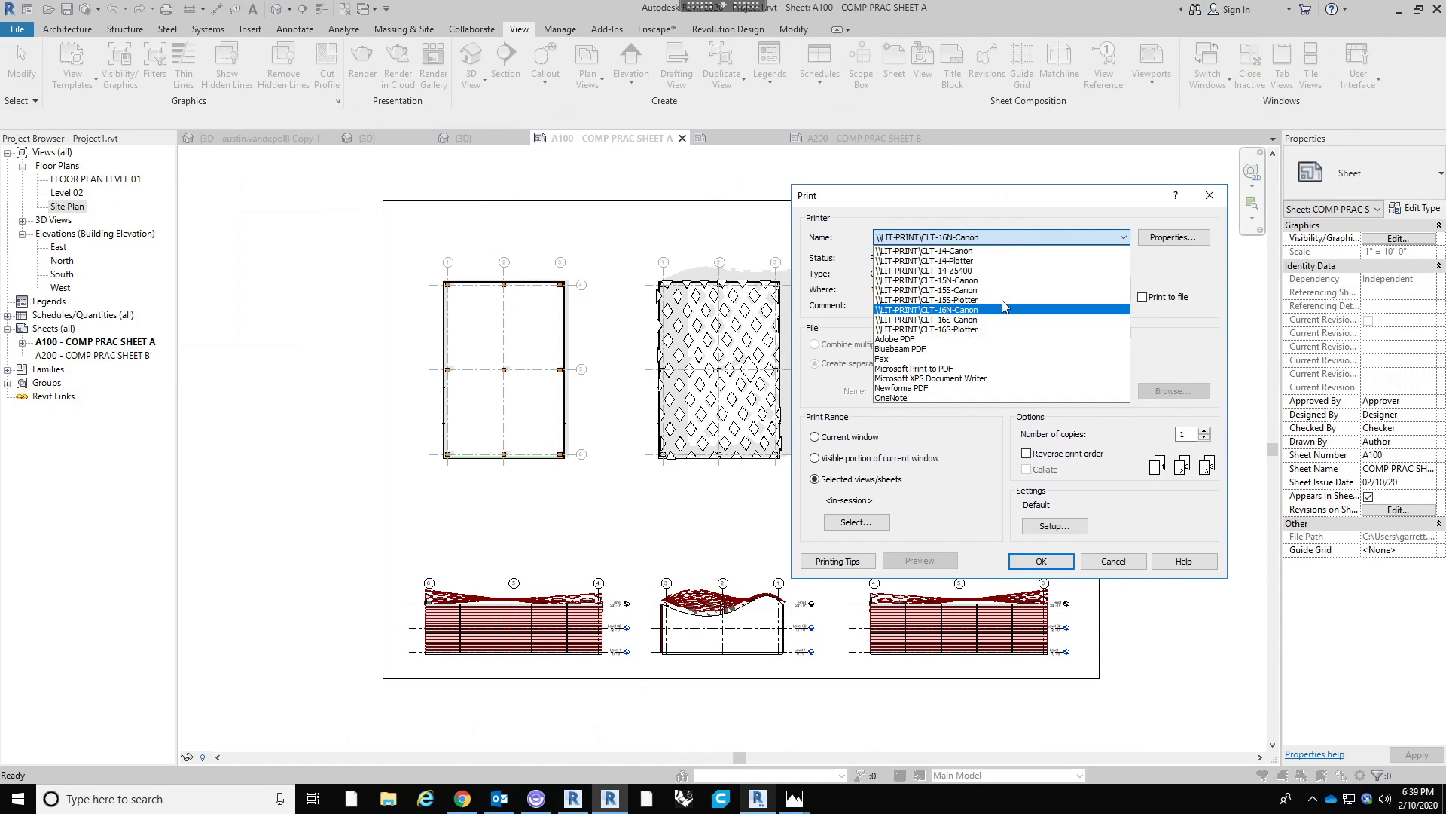
pyautogui.click(948, 350)
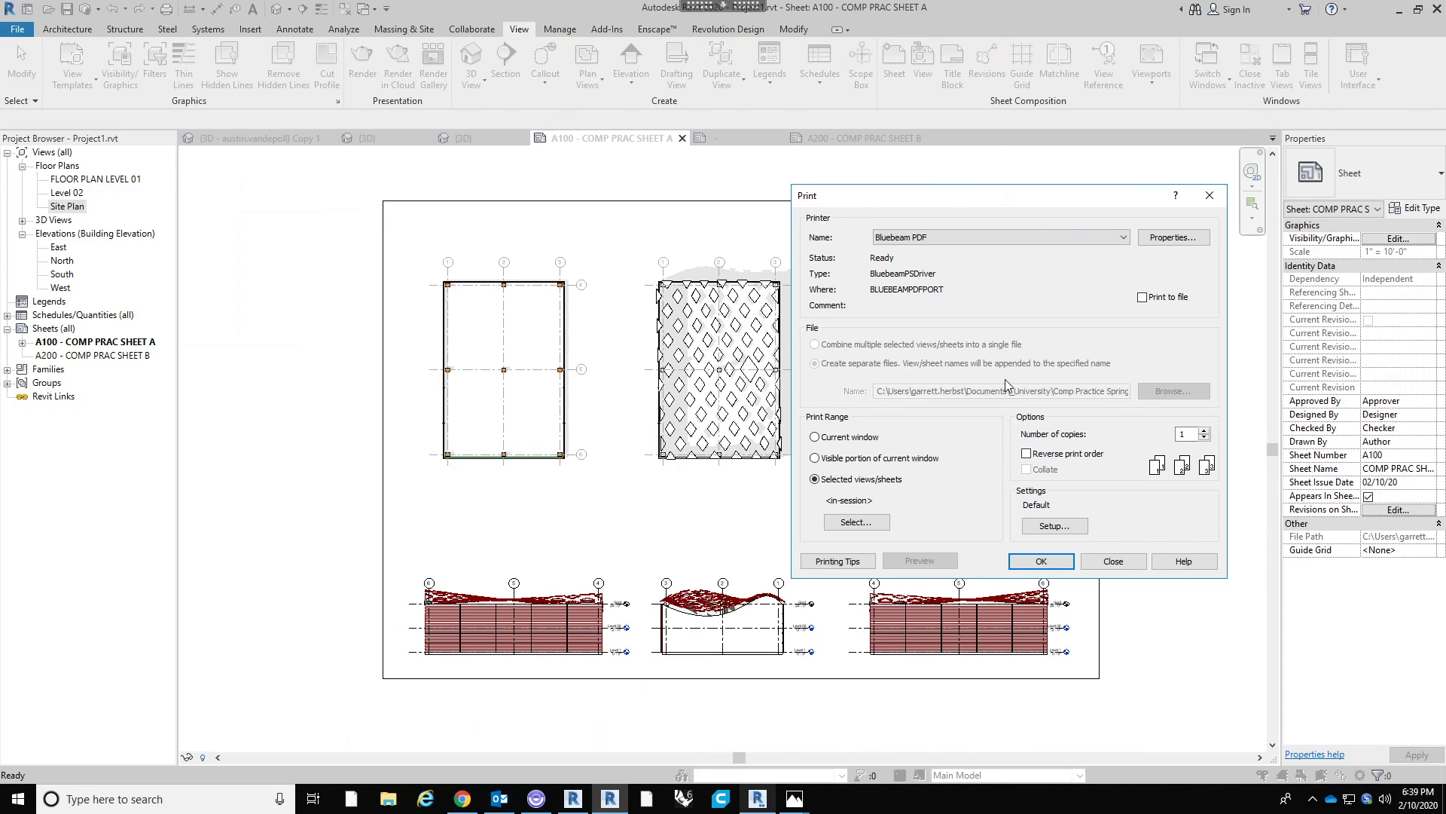
# Configure the print setup with ARCH_D 24 x 36 inch paper, offset from corner with no margin, and 100% zoom.
pyautogui.click(1054, 526)
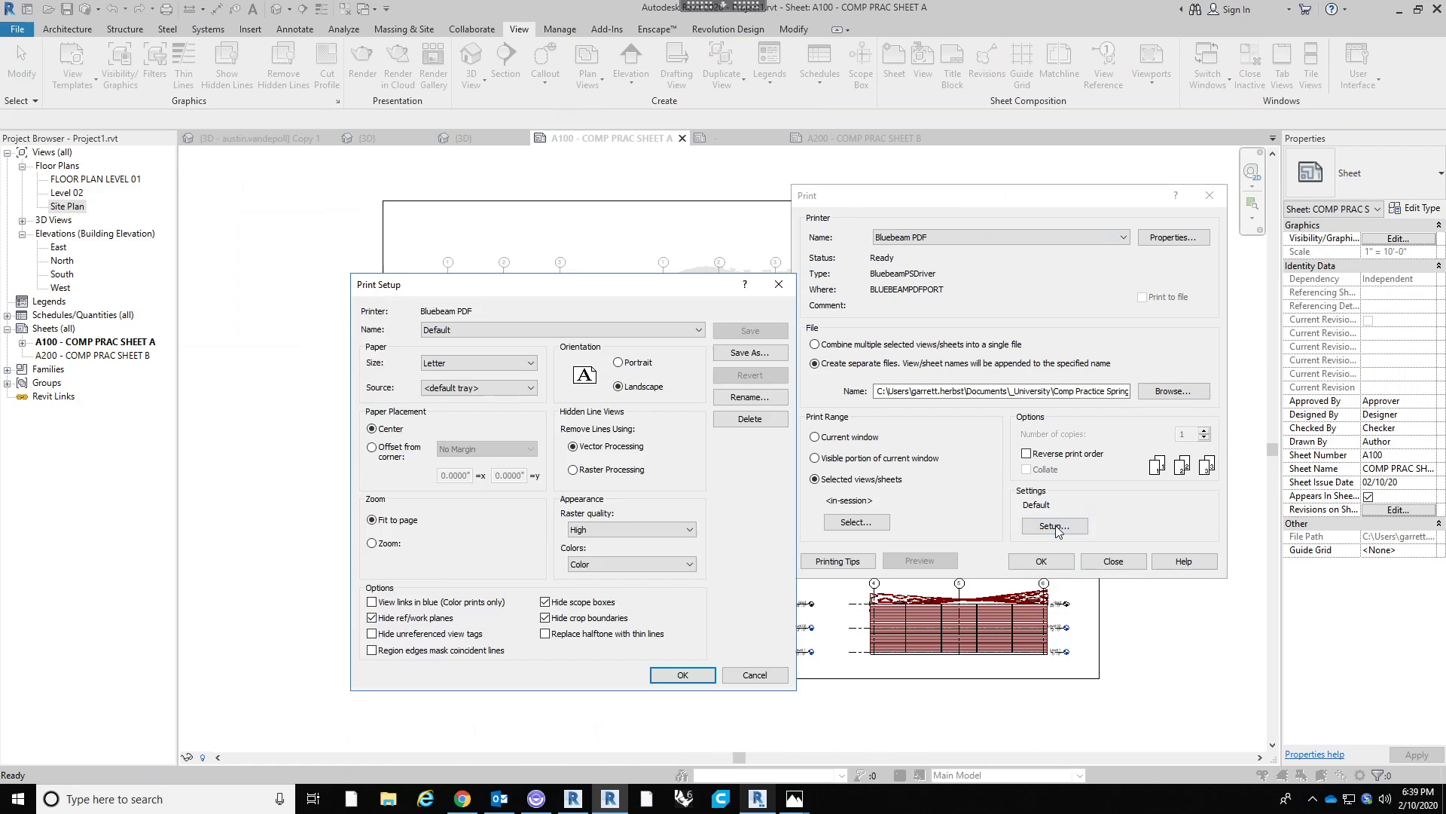
pyautogui.moveTo(610, 293); pyautogui.dragTo(821, 247)
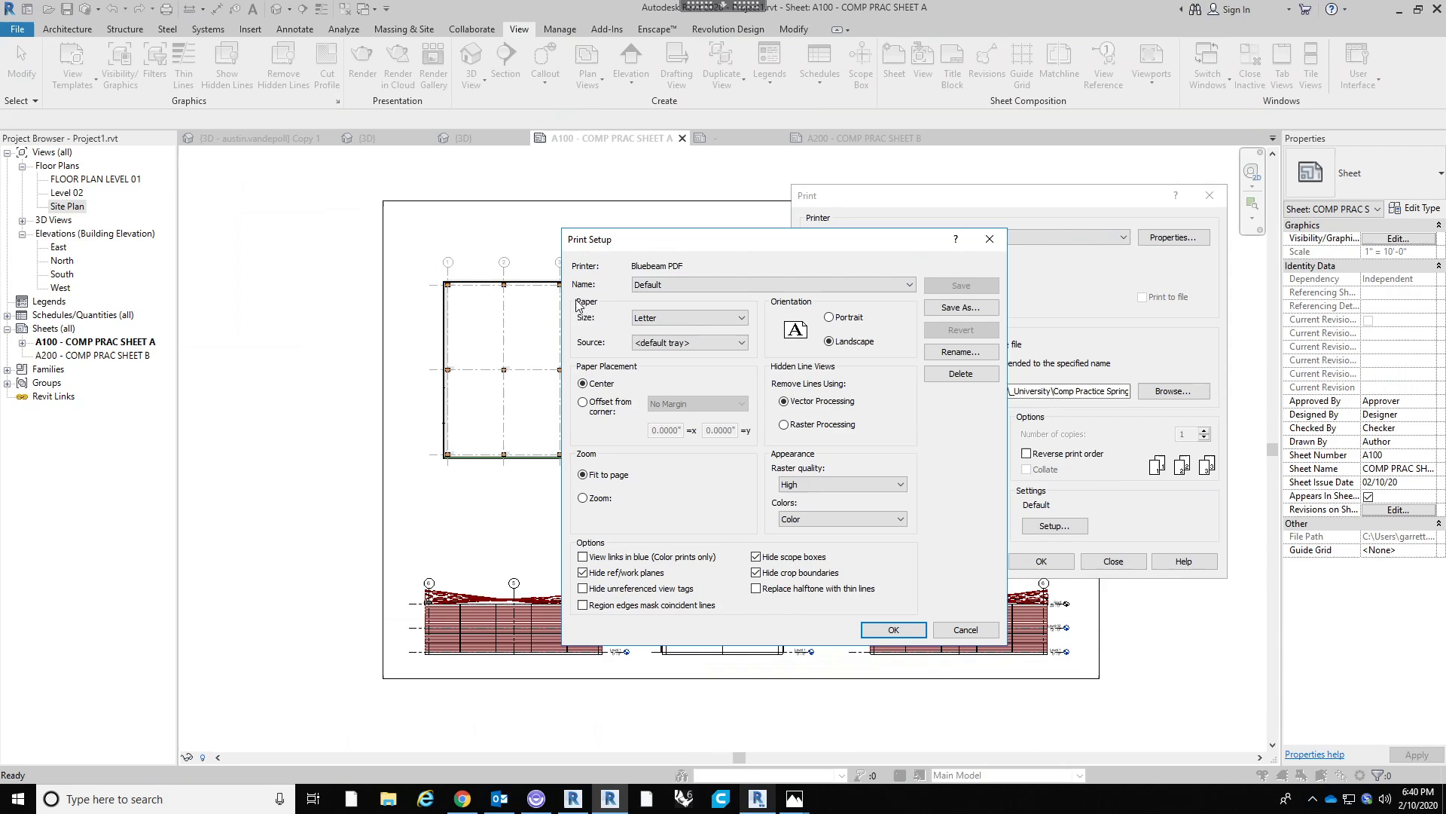
pyautogui.click(686, 322)
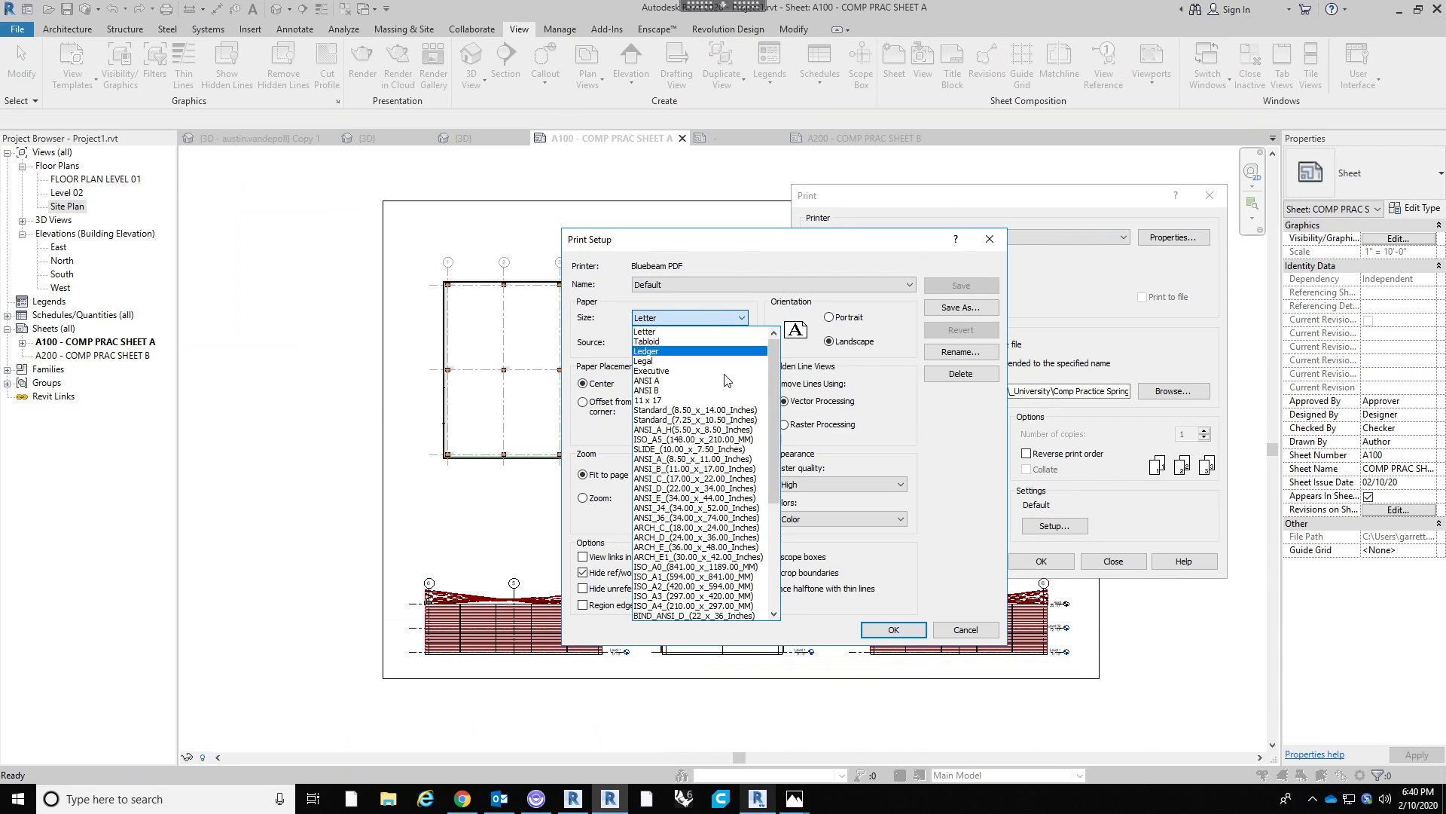
pyautogui.click(712, 537)
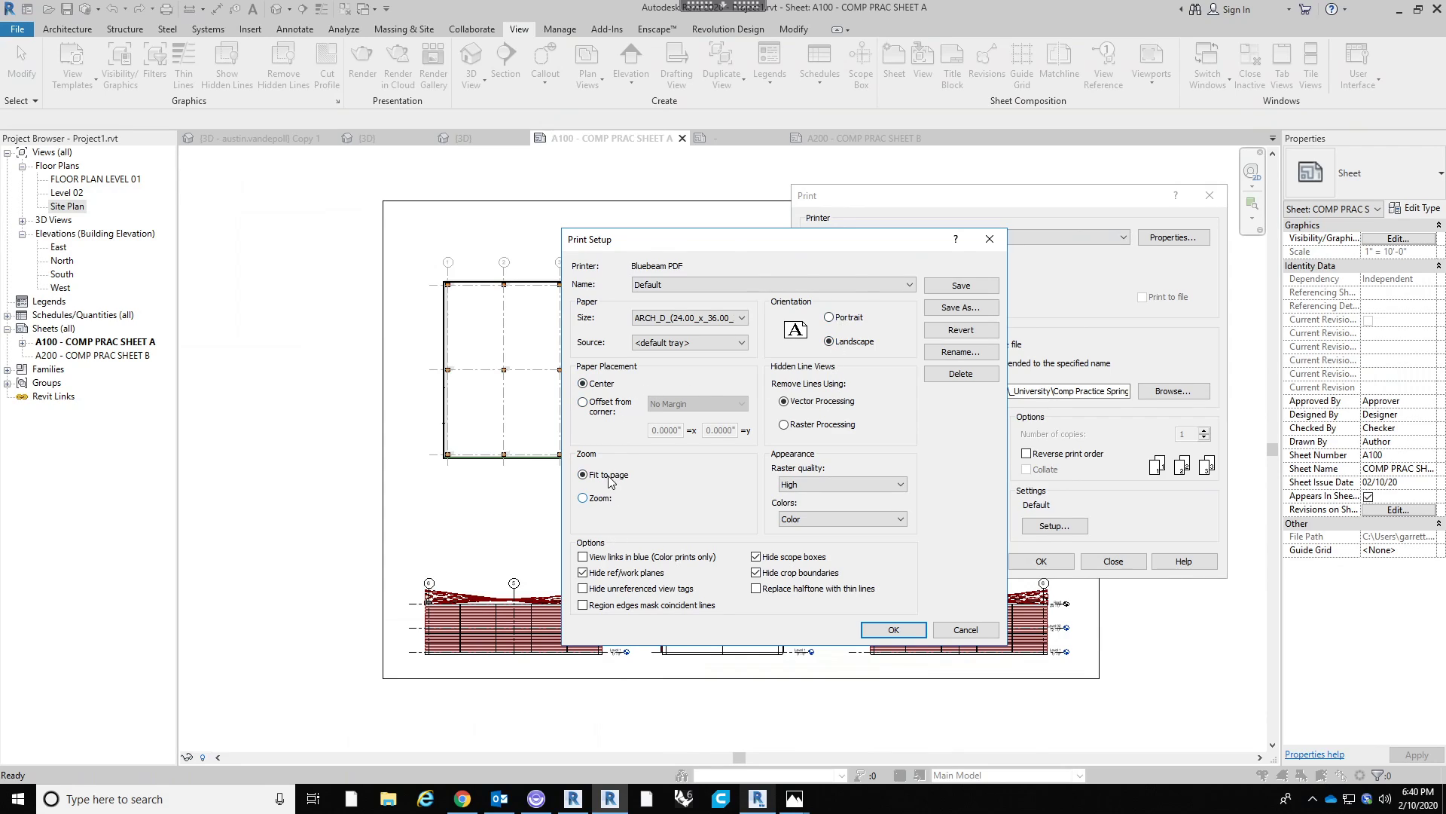
pyautogui.click(582, 498)
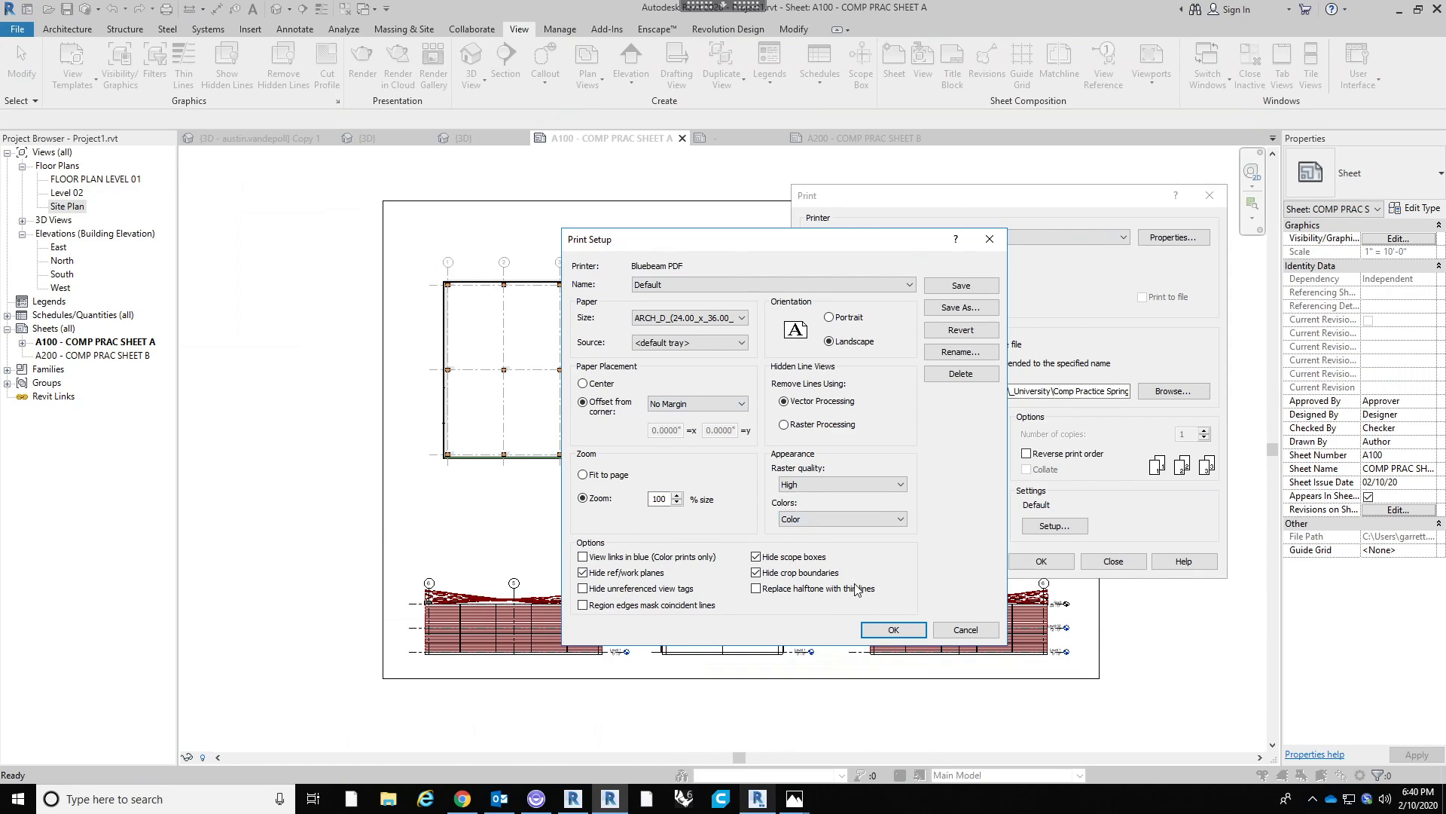
pyautogui.click(892, 631)
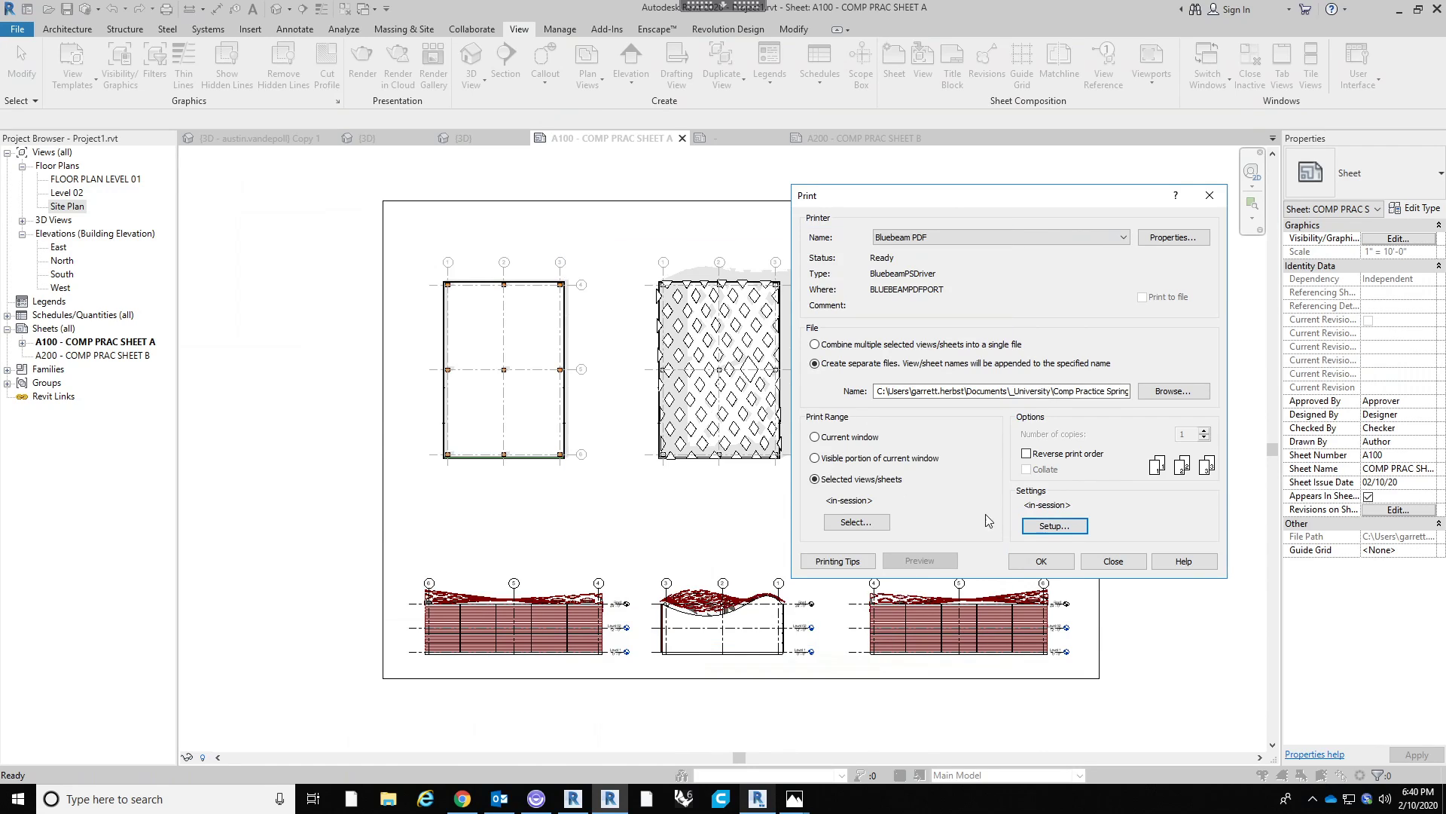
# Send only the current window to the PDF printer as one combined file, dismissing the project save reminder and cancelling the PDF save.
pyautogui.click(864, 344)
pyautogui.click(849, 437)
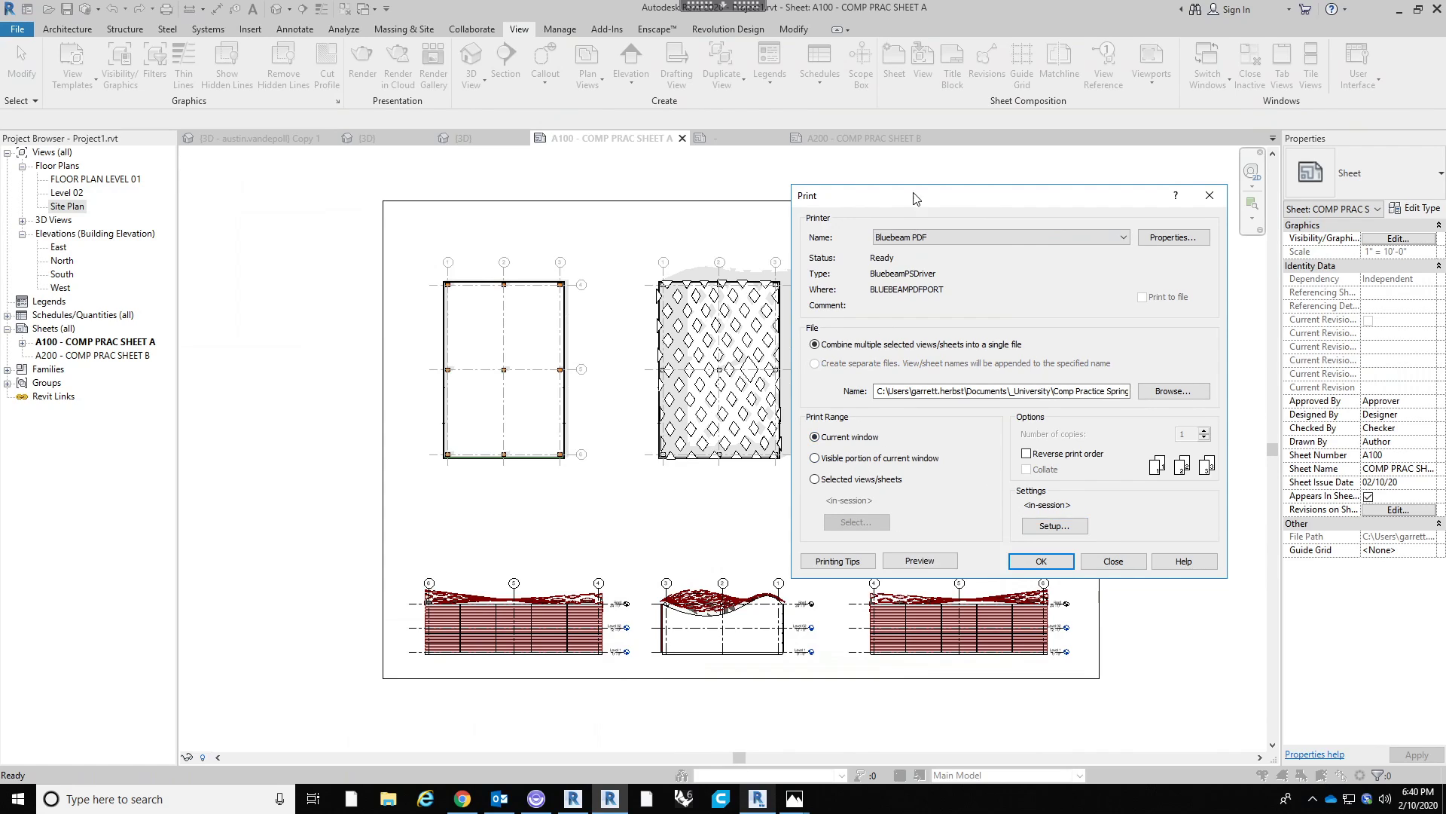
pyautogui.moveTo(914, 197); pyautogui.dragTo(828, 190)
pyautogui.click(956, 559)
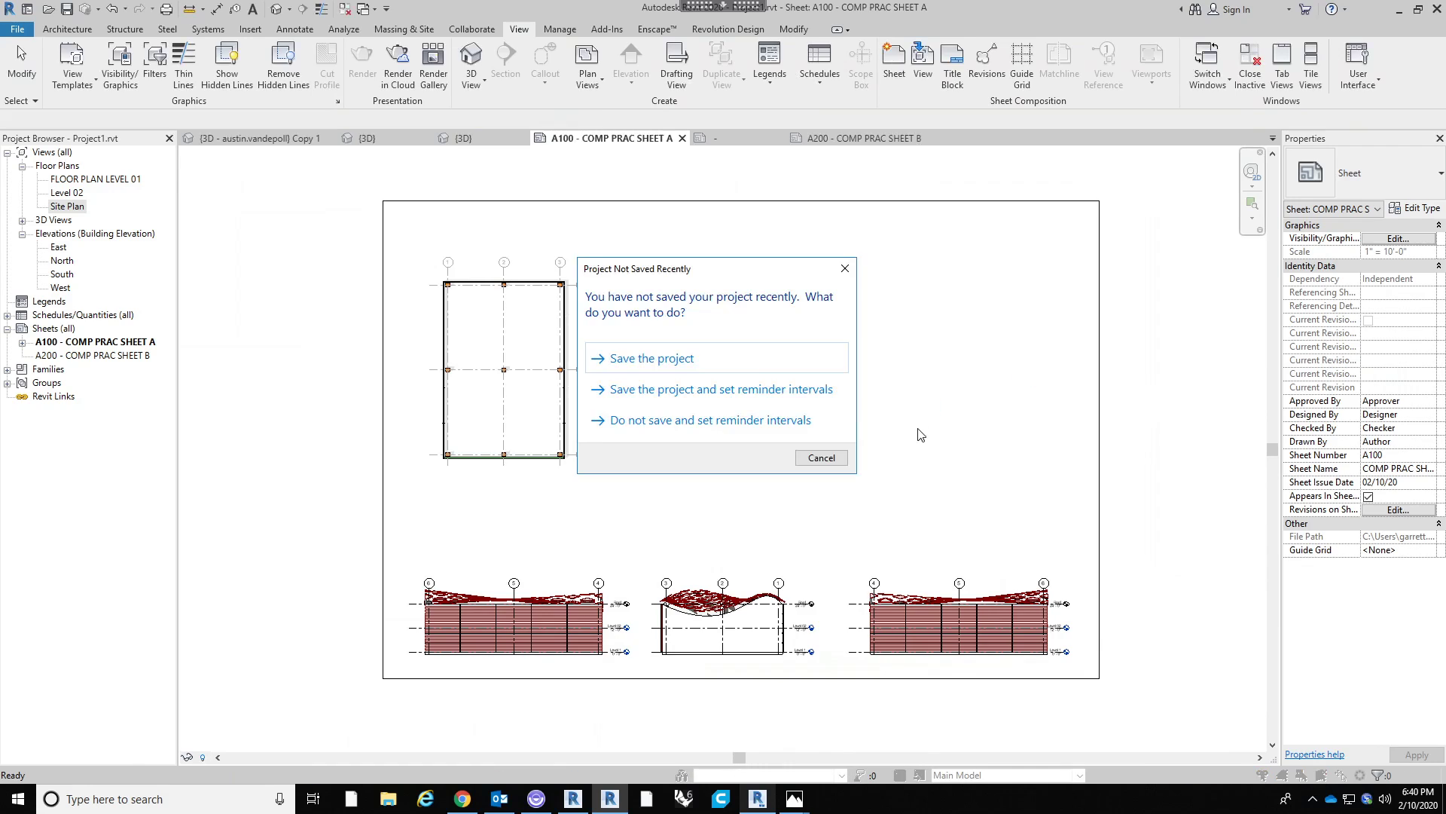
pyautogui.click(822, 458)
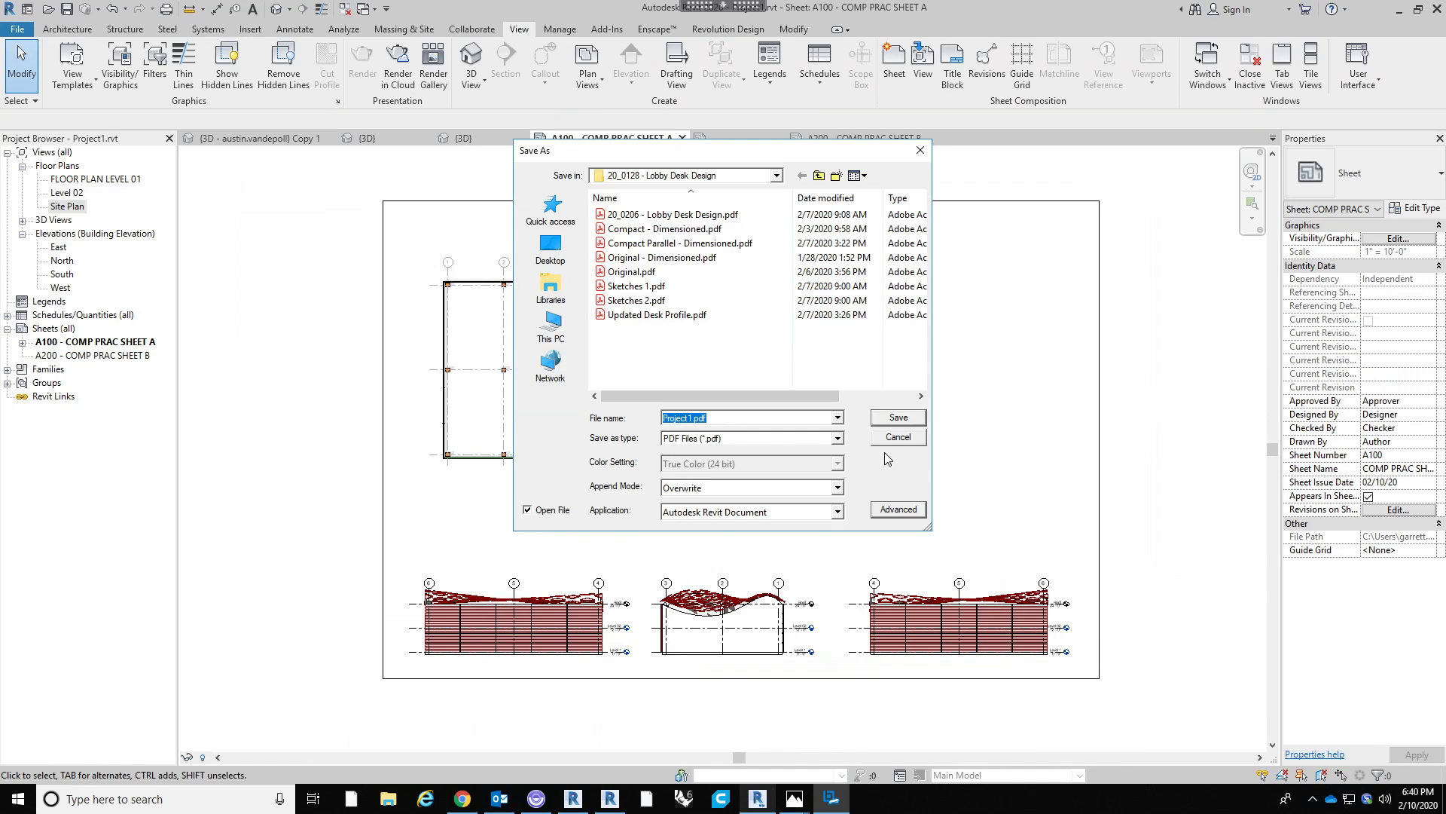
pyautogui.click(903, 434)
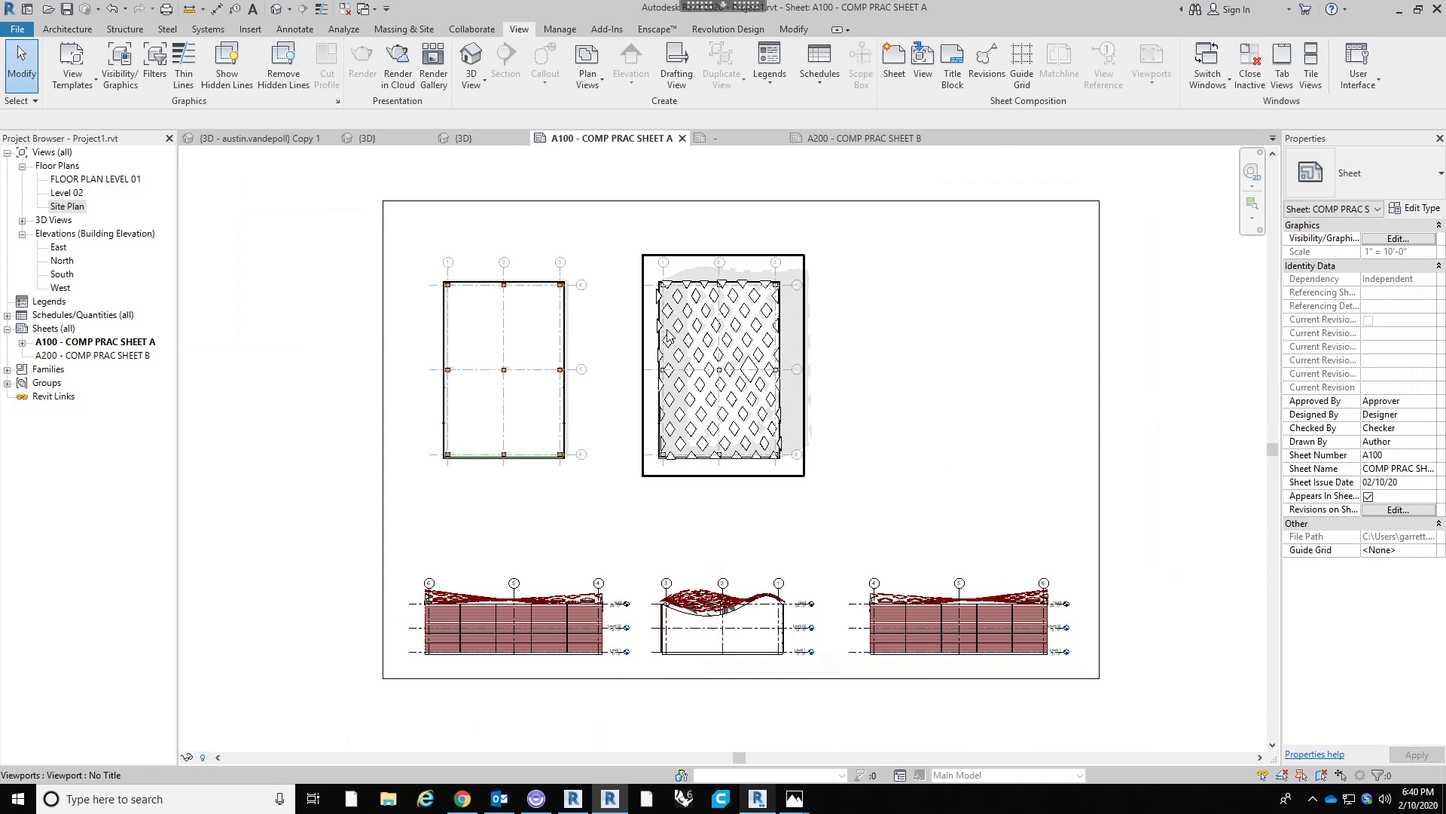
# Review the sheet A100 layout, look at the FLOOR PLAN LEVEL 01 view on its own and return to the sheet.
pyautogui.scroll(3, 746, 365)
pyautogui.scroll(-1, 745, 365)
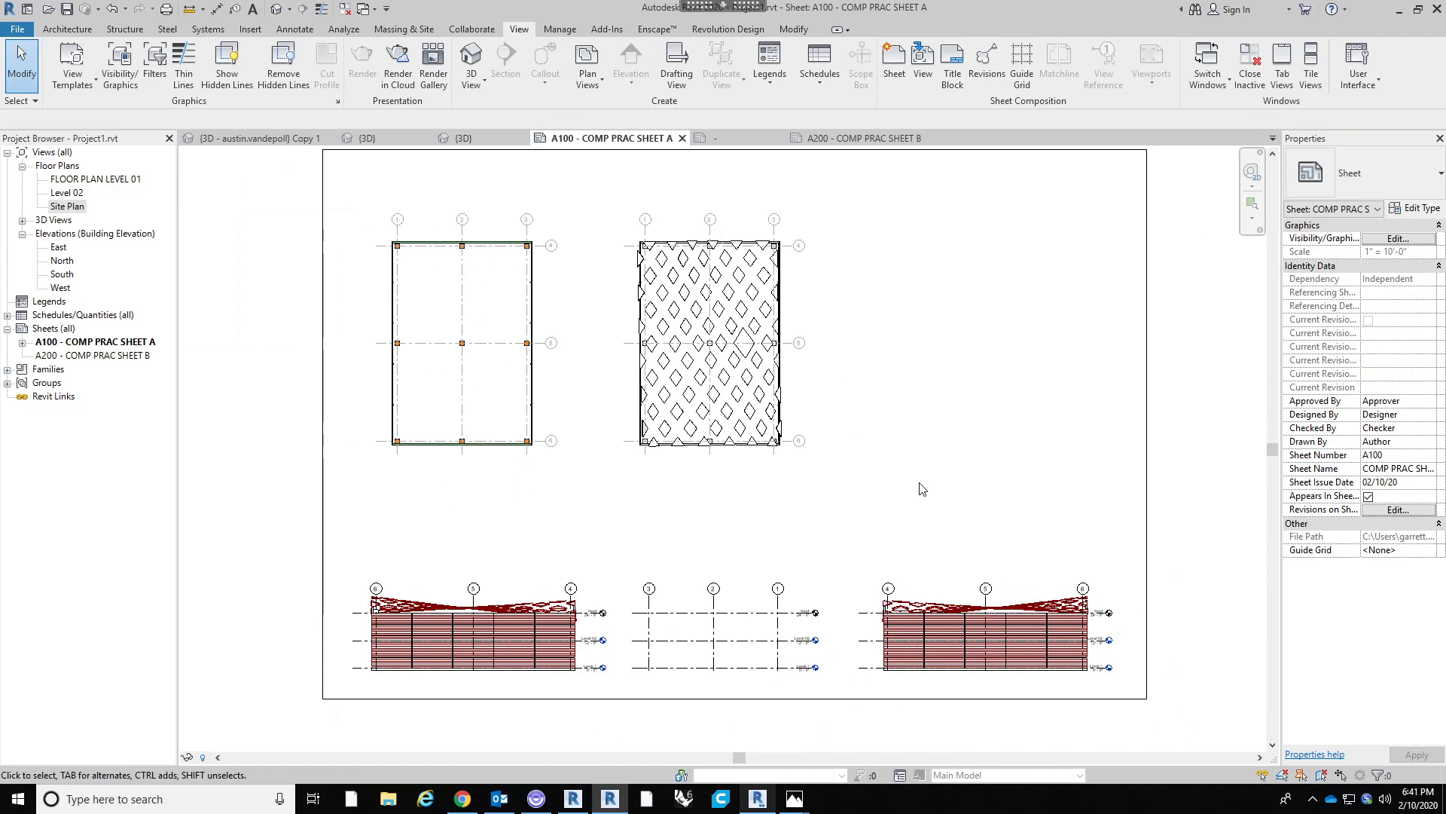
pyautogui.scroll(-2, 711, 351)
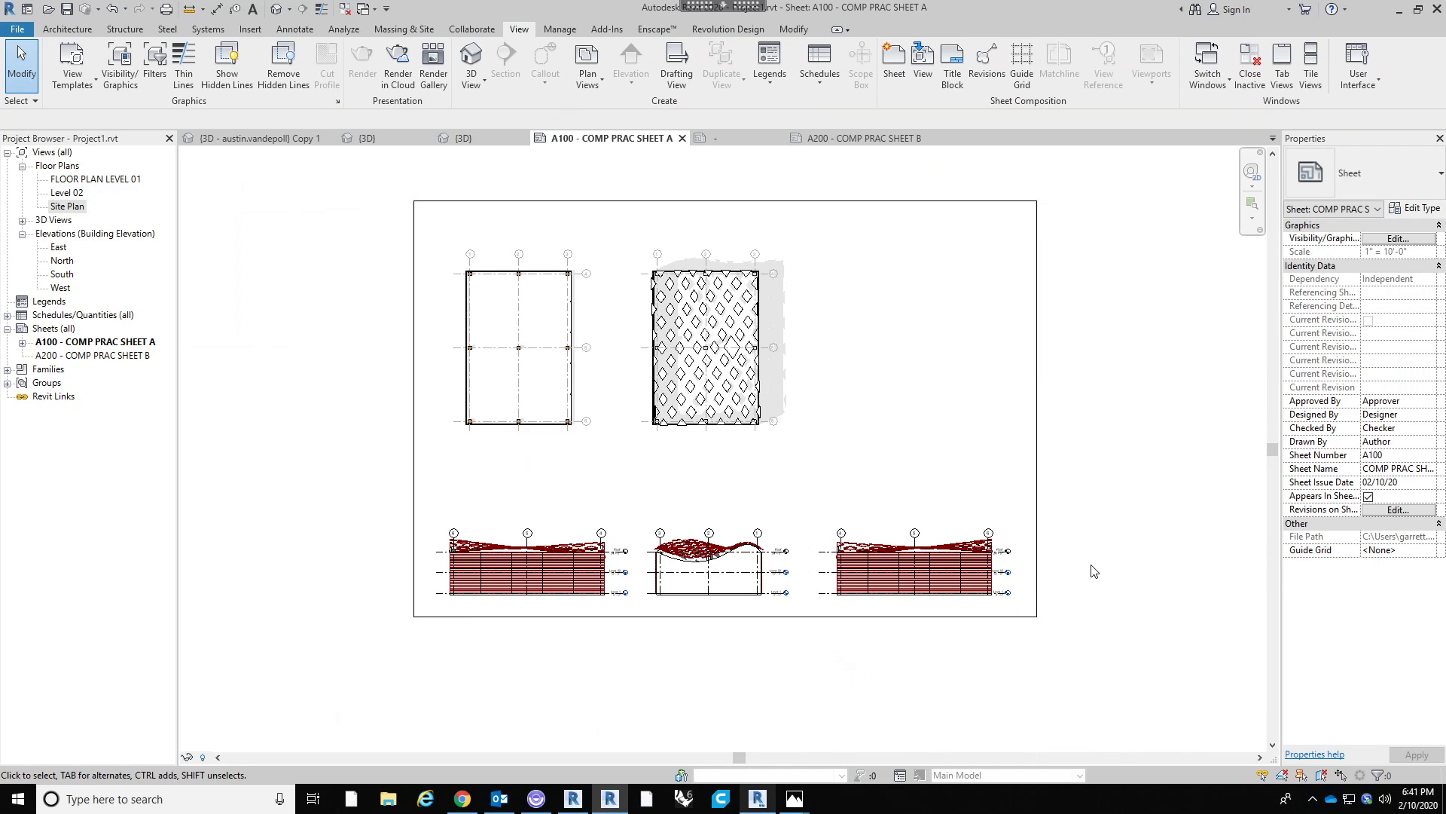
pyautogui.moveTo(1147, 643); pyautogui.dragTo(1131, 699, button='middle')
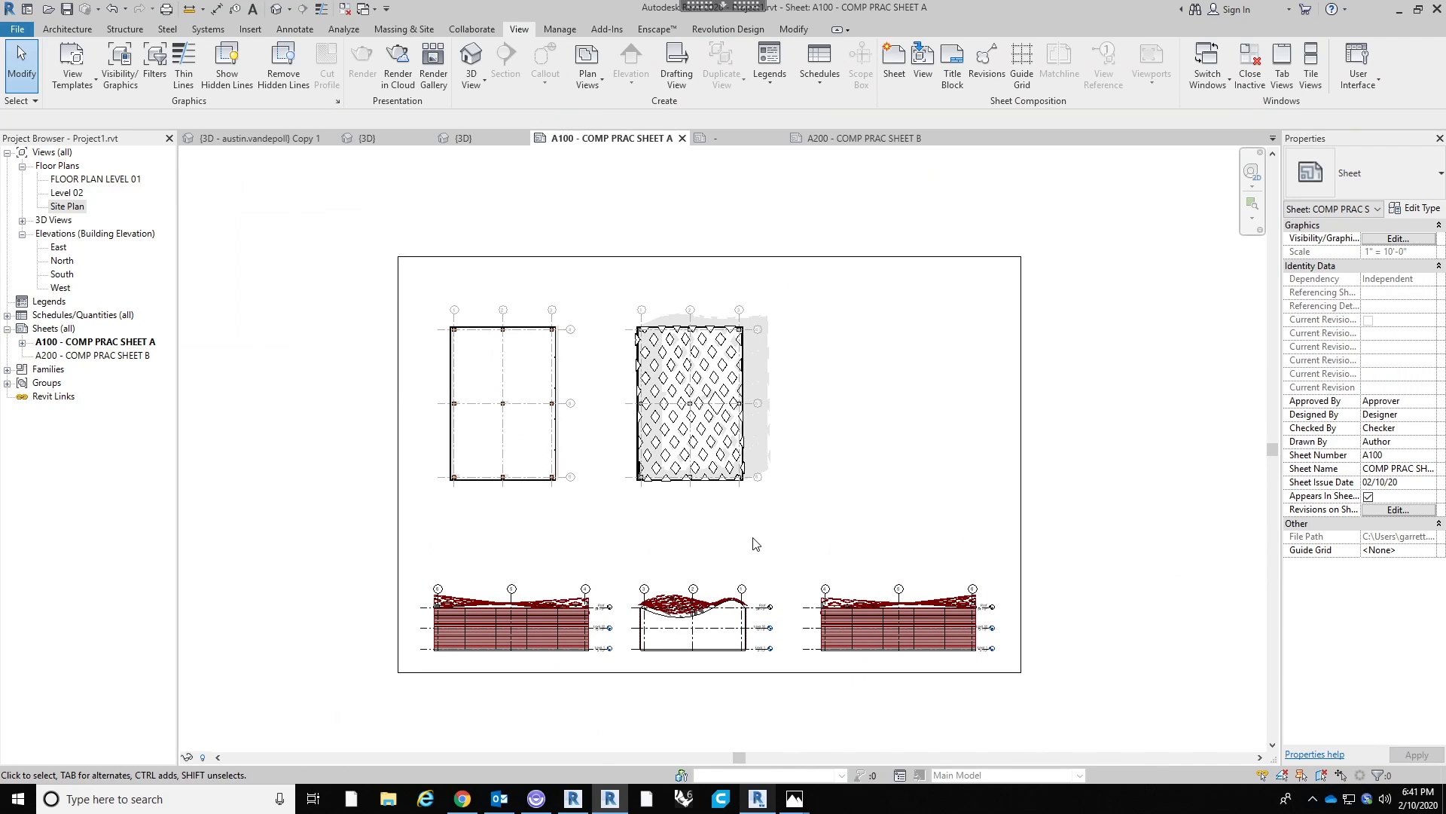
pyautogui.scroll(1, 756, 542)
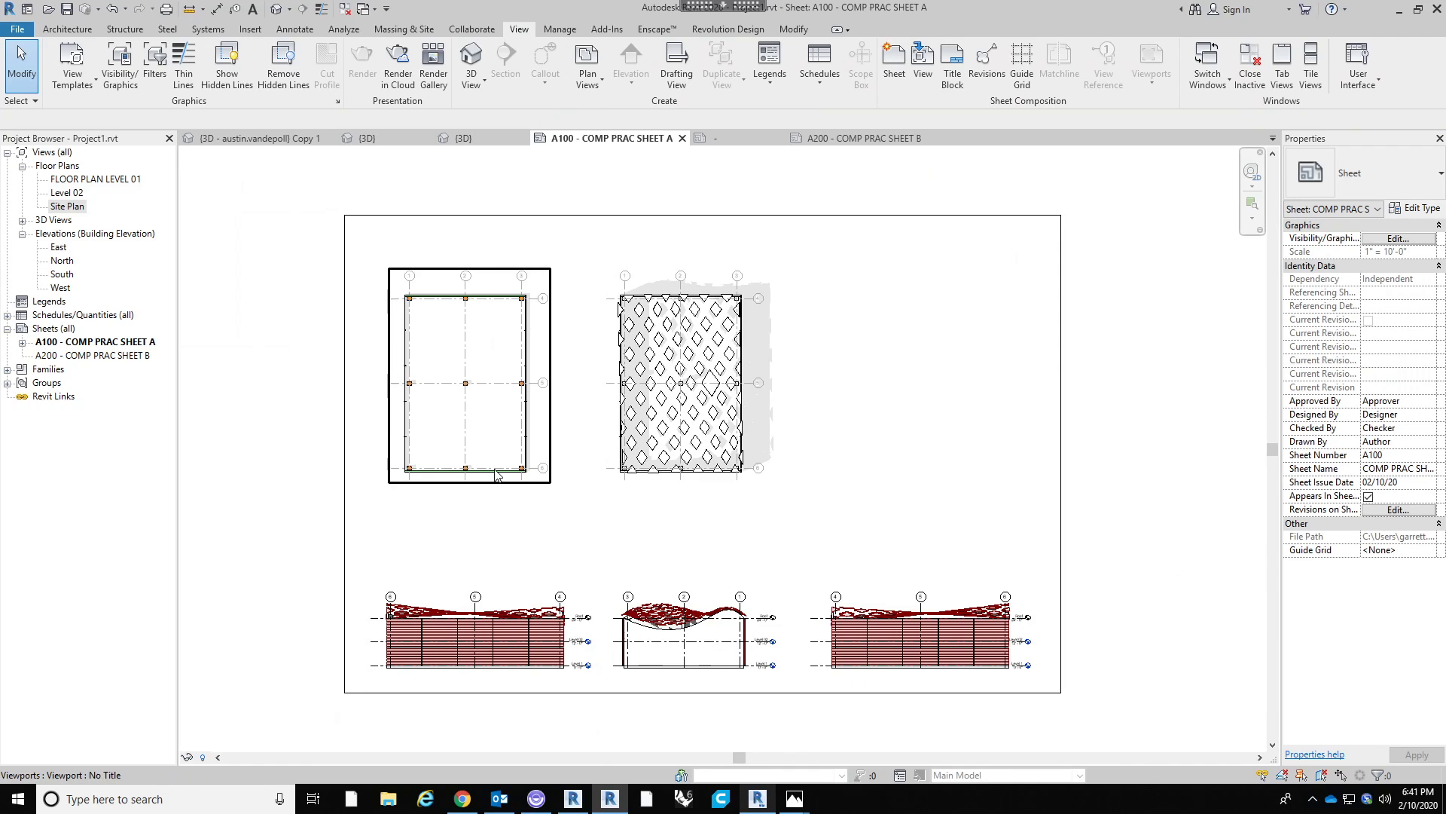
pyautogui.doubleClick(101, 179)
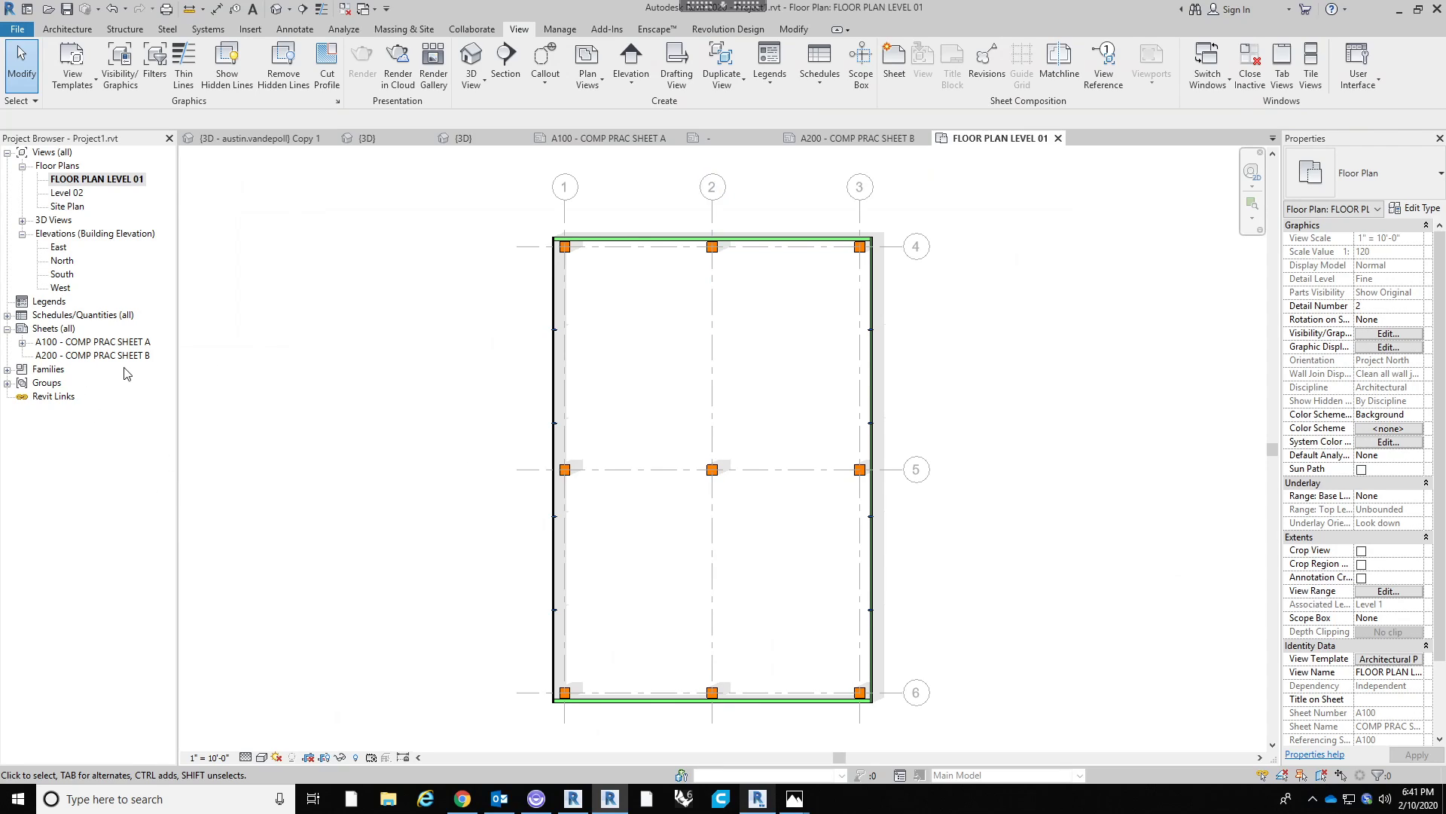
pyautogui.doubleClick(121, 342)
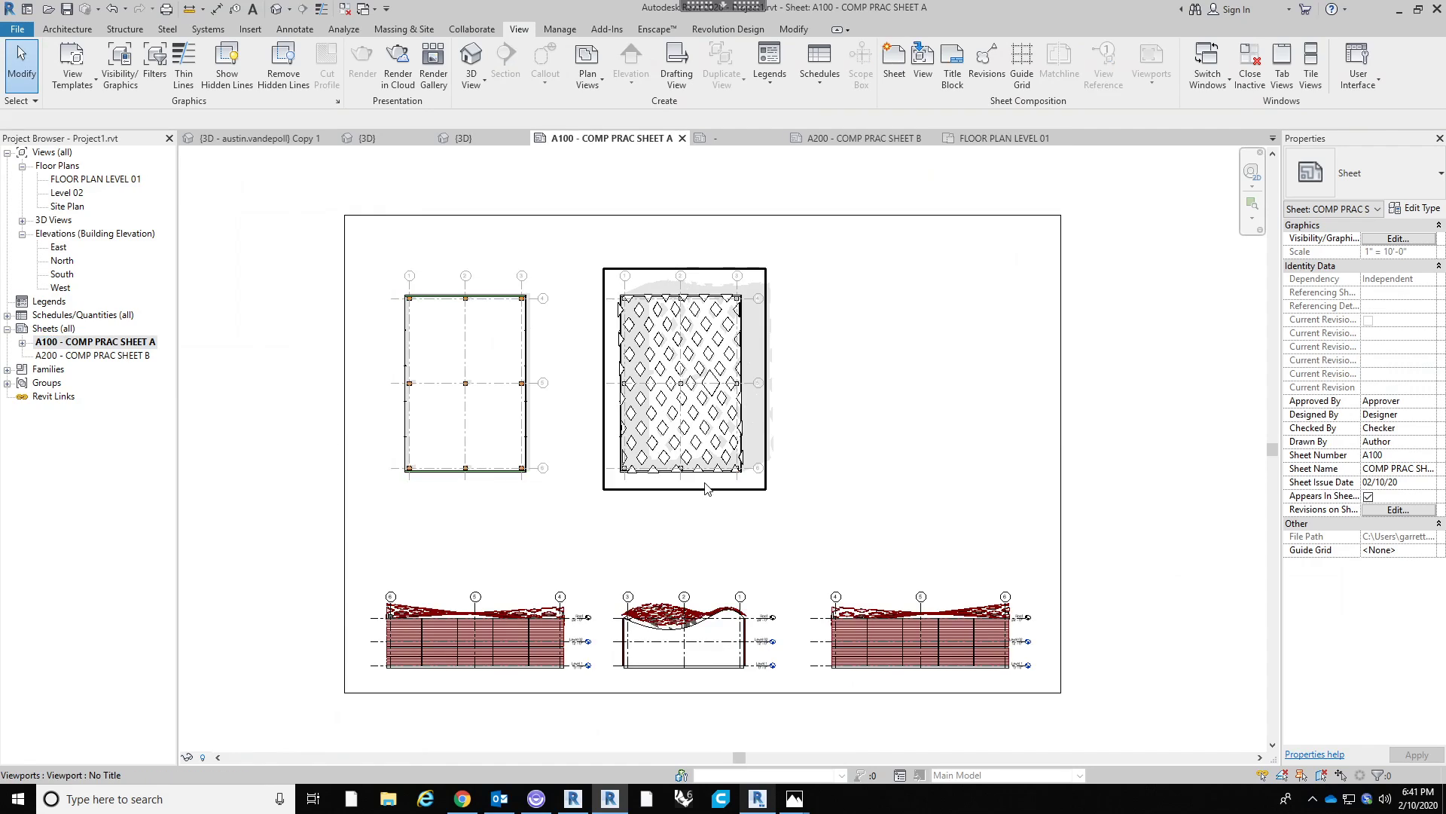
pyautogui.scroll(-1, 707, 489)
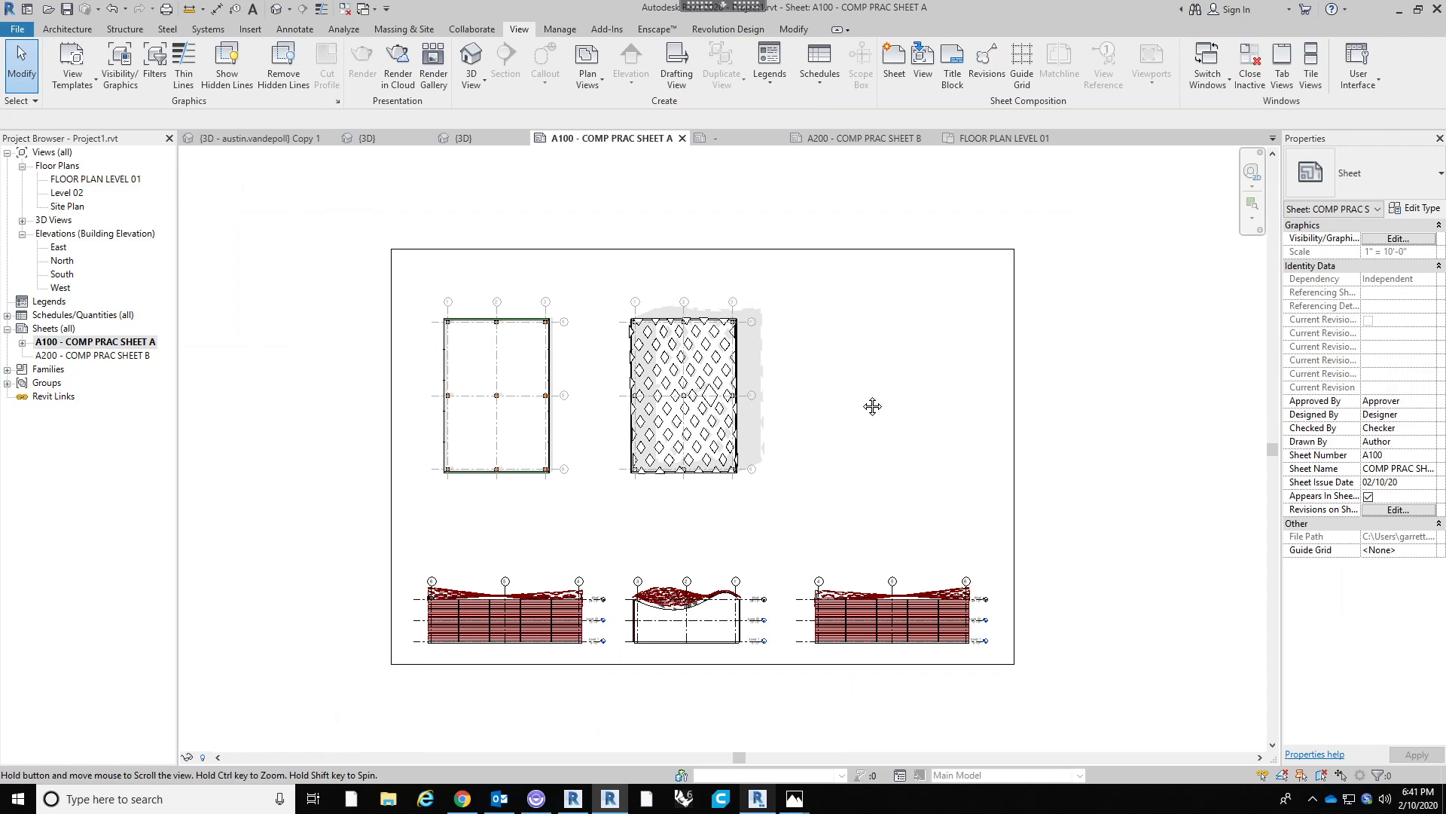
pyautogui.scroll(3, 867, 407)
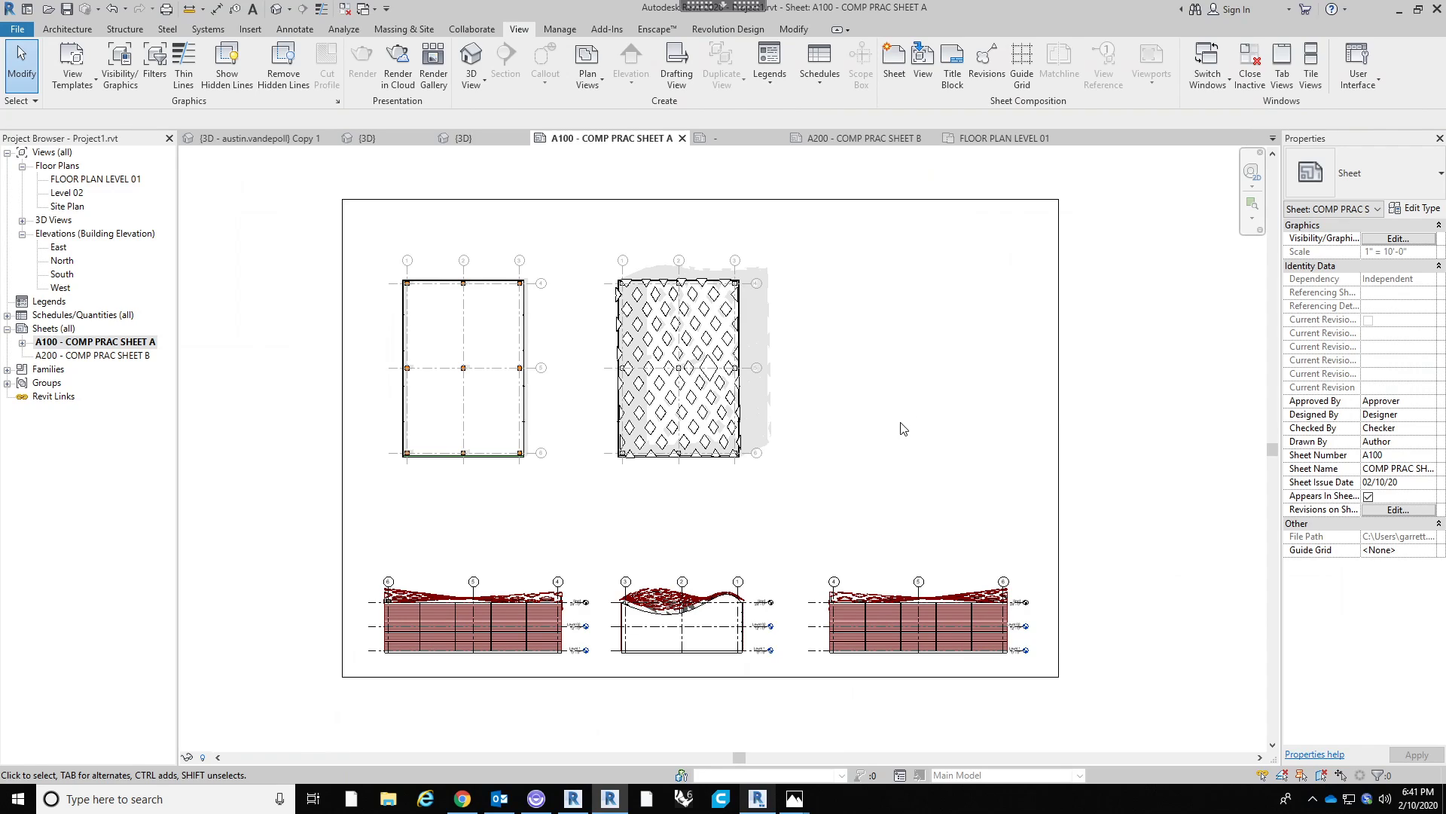
pyautogui.moveTo(880, 434); pyautogui.dragTo(817, 445, button='middle')
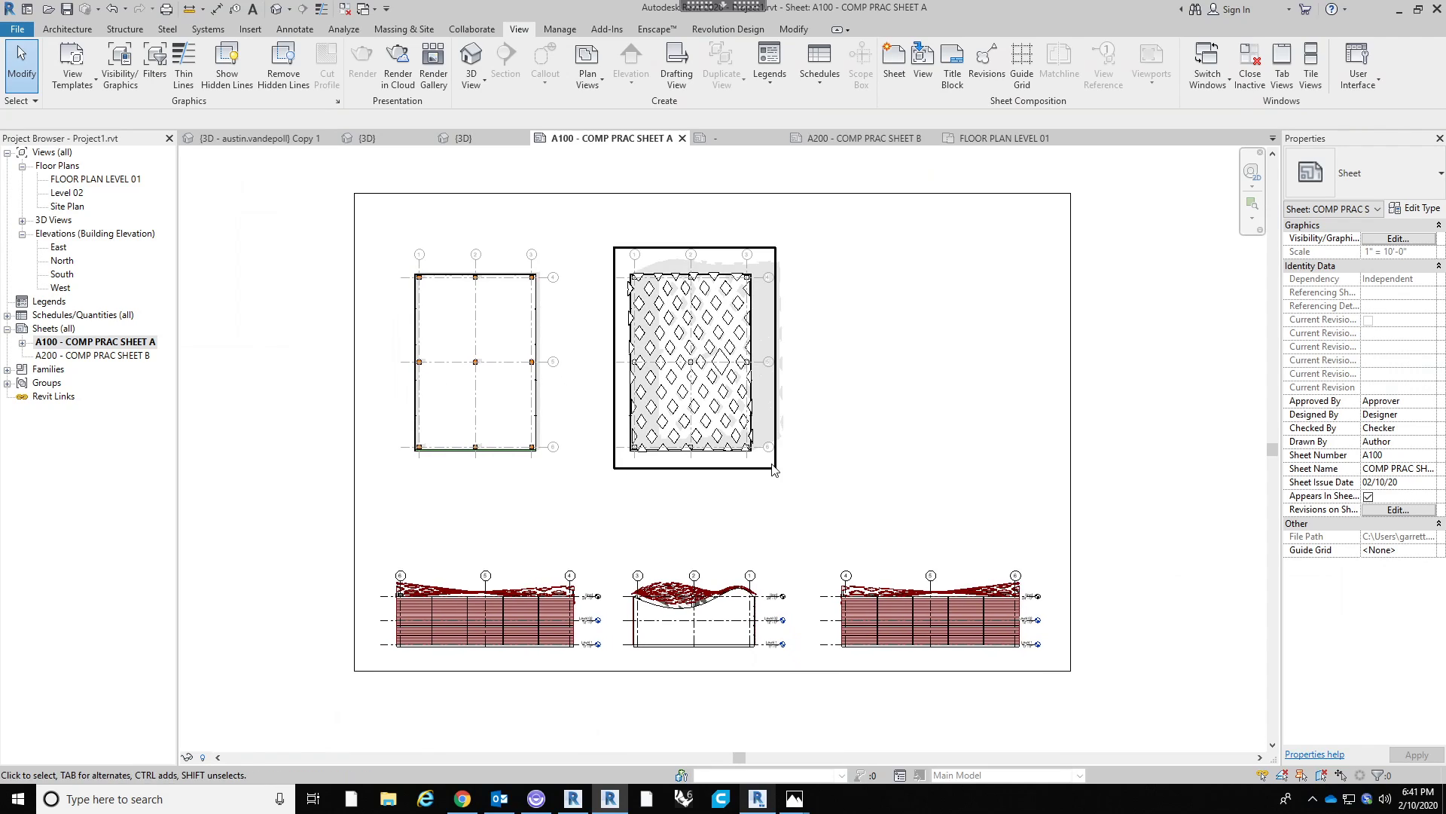
pyautogui.scroll(-1, 552, 505)
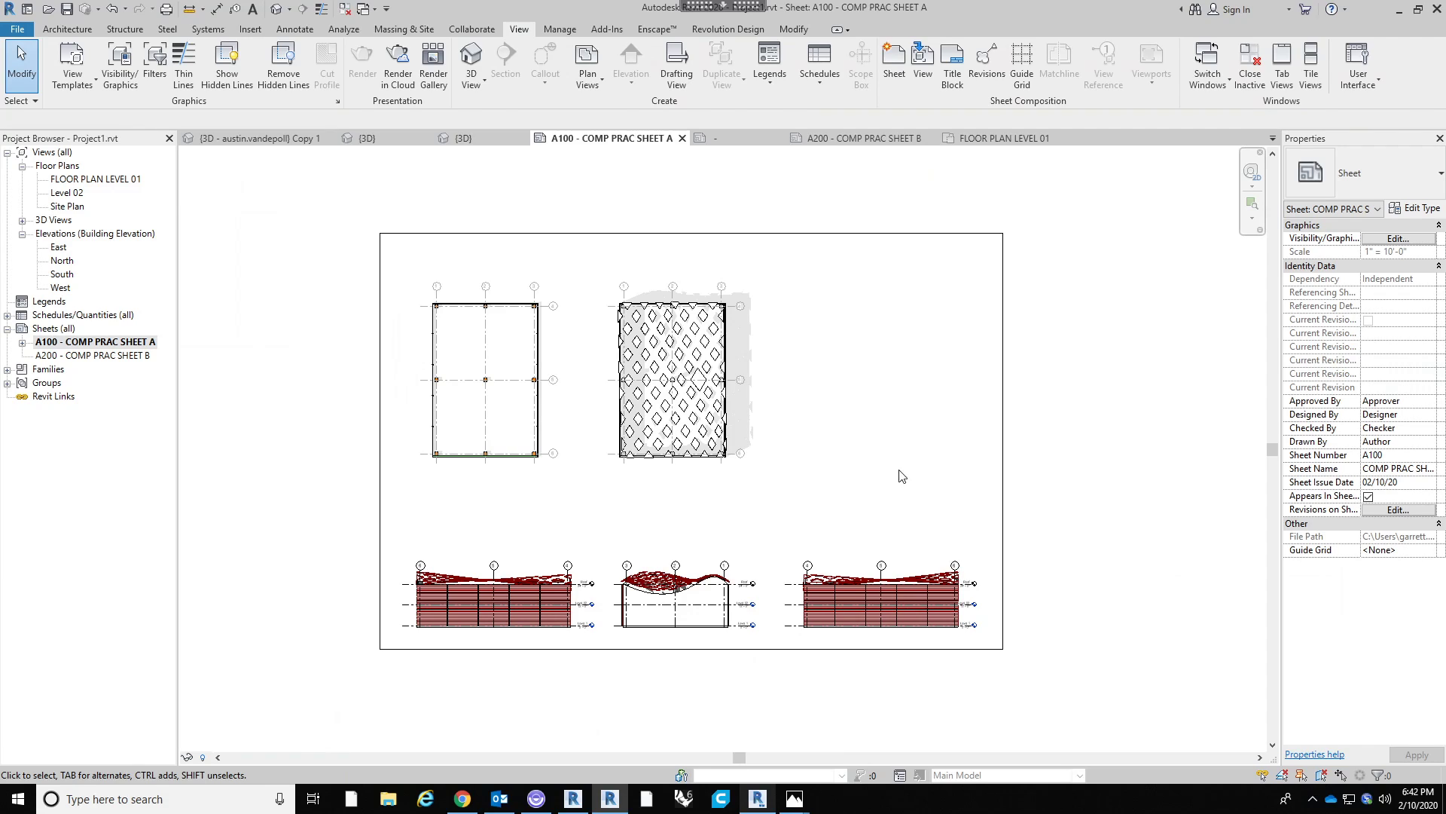
pyautogui.moveTo(857, 461)
pyautogui.mouseDown(button='middle')
pyautogui.moveTo(853, 527)
pyautogui.moveTo(843, 460)
pyautogui.mouseUp(button='middle')
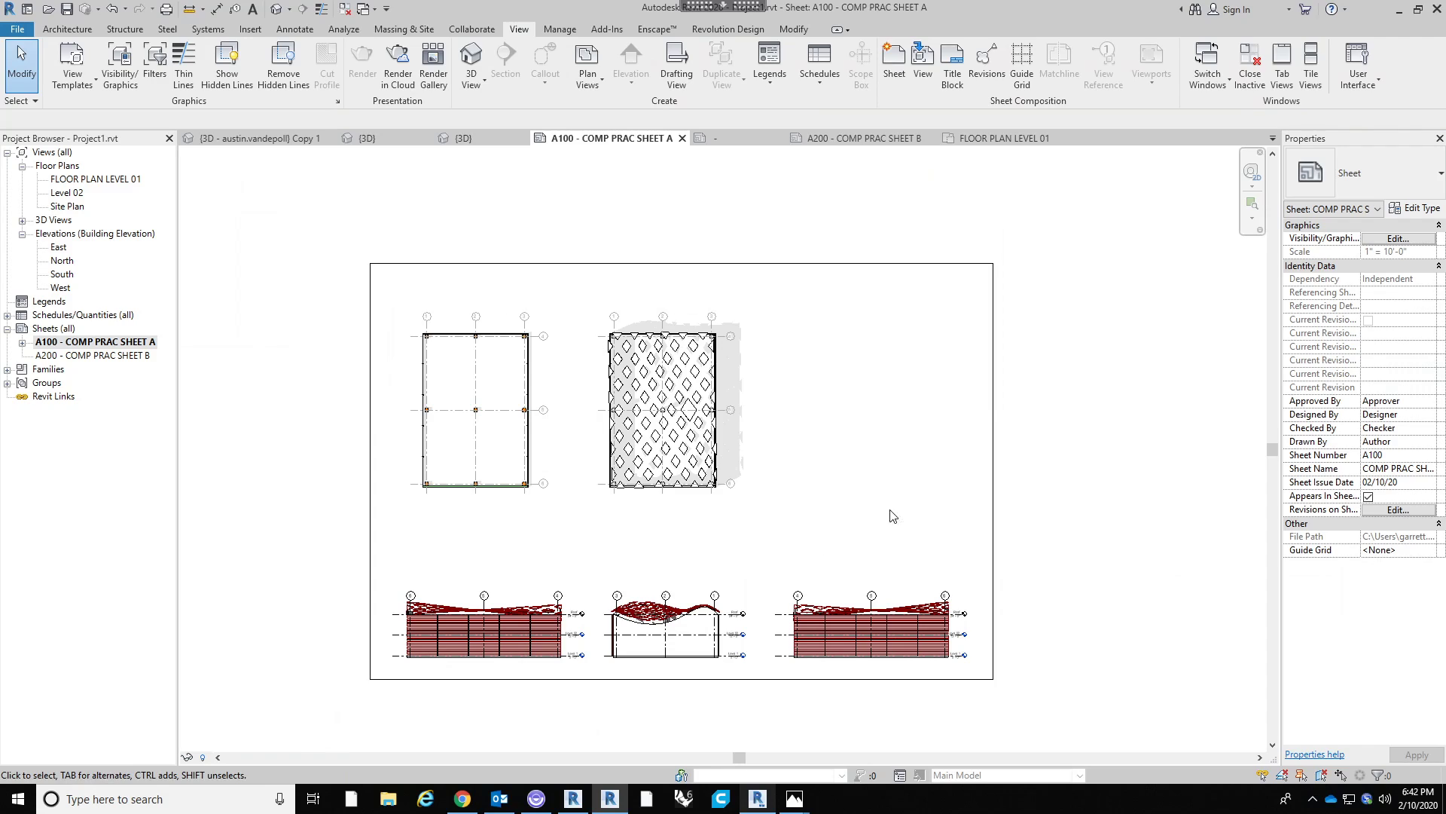
pyautogui.scroll(1, 920, 471)
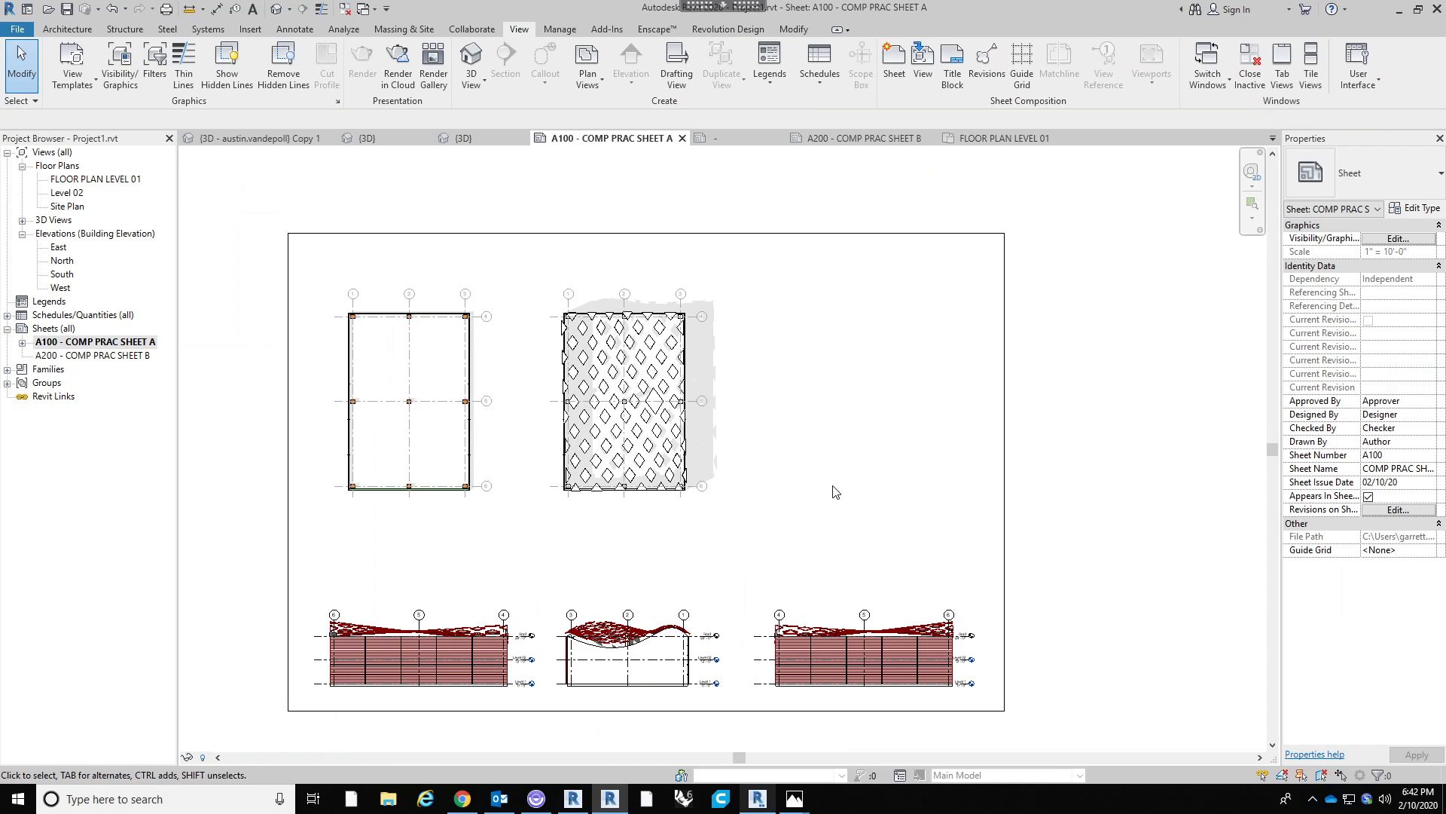
pyautogui.scroll(3, 865, 682)
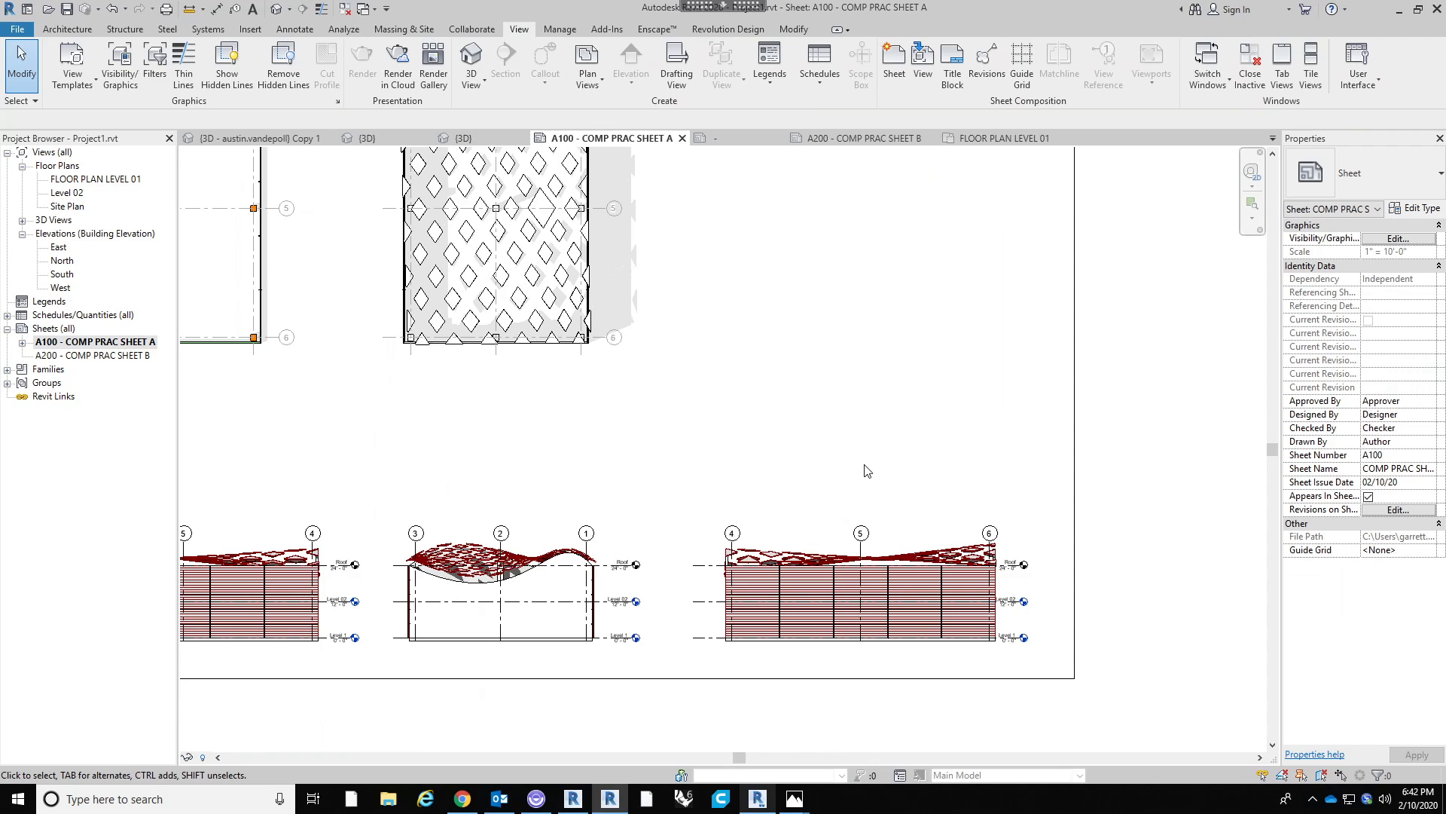
pyautogui.moveTo(672, 455); pyautogui.dragTo(778, 572, button='middle')
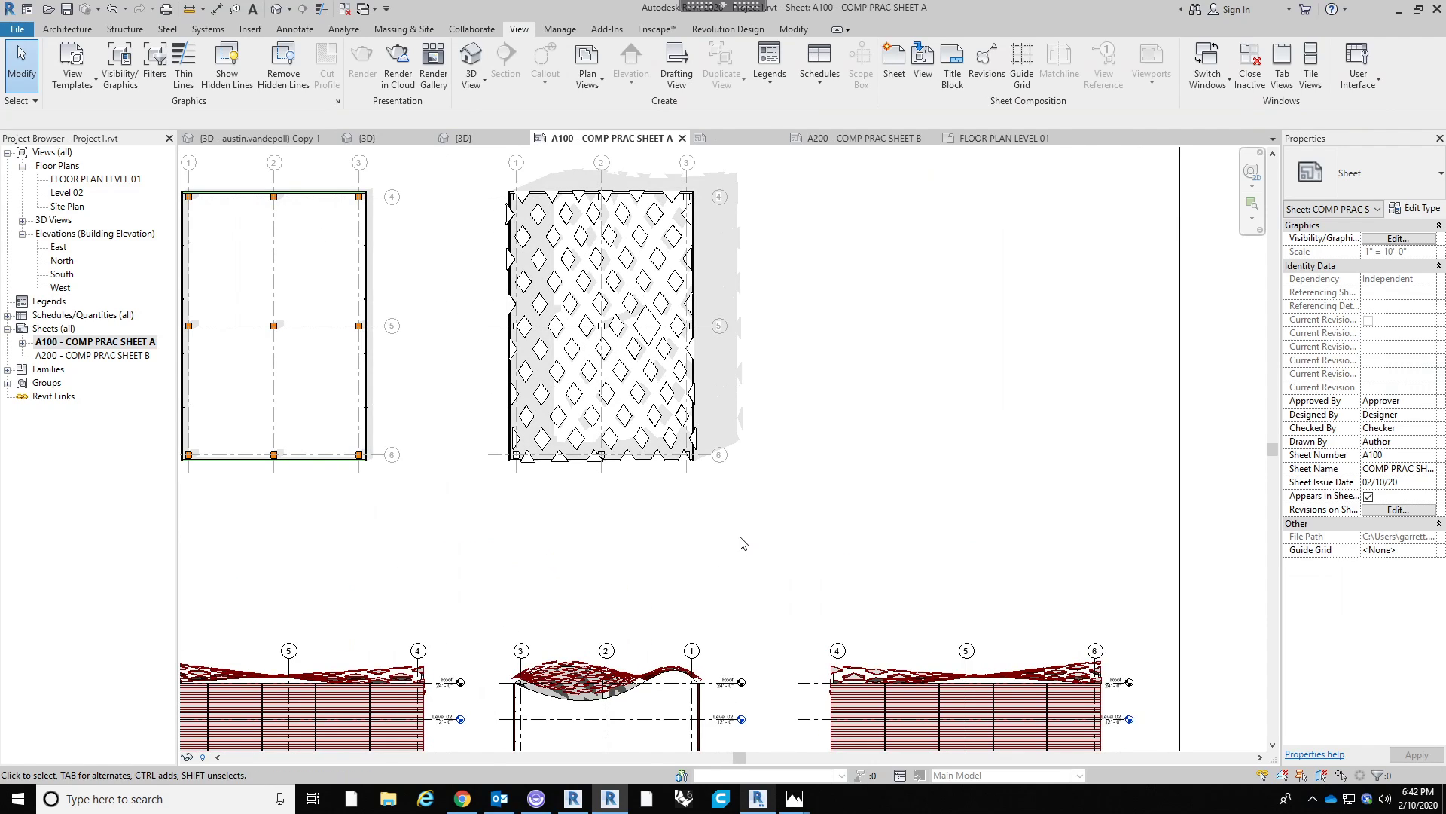
pyautogui.scroll(-1, 742, 543)
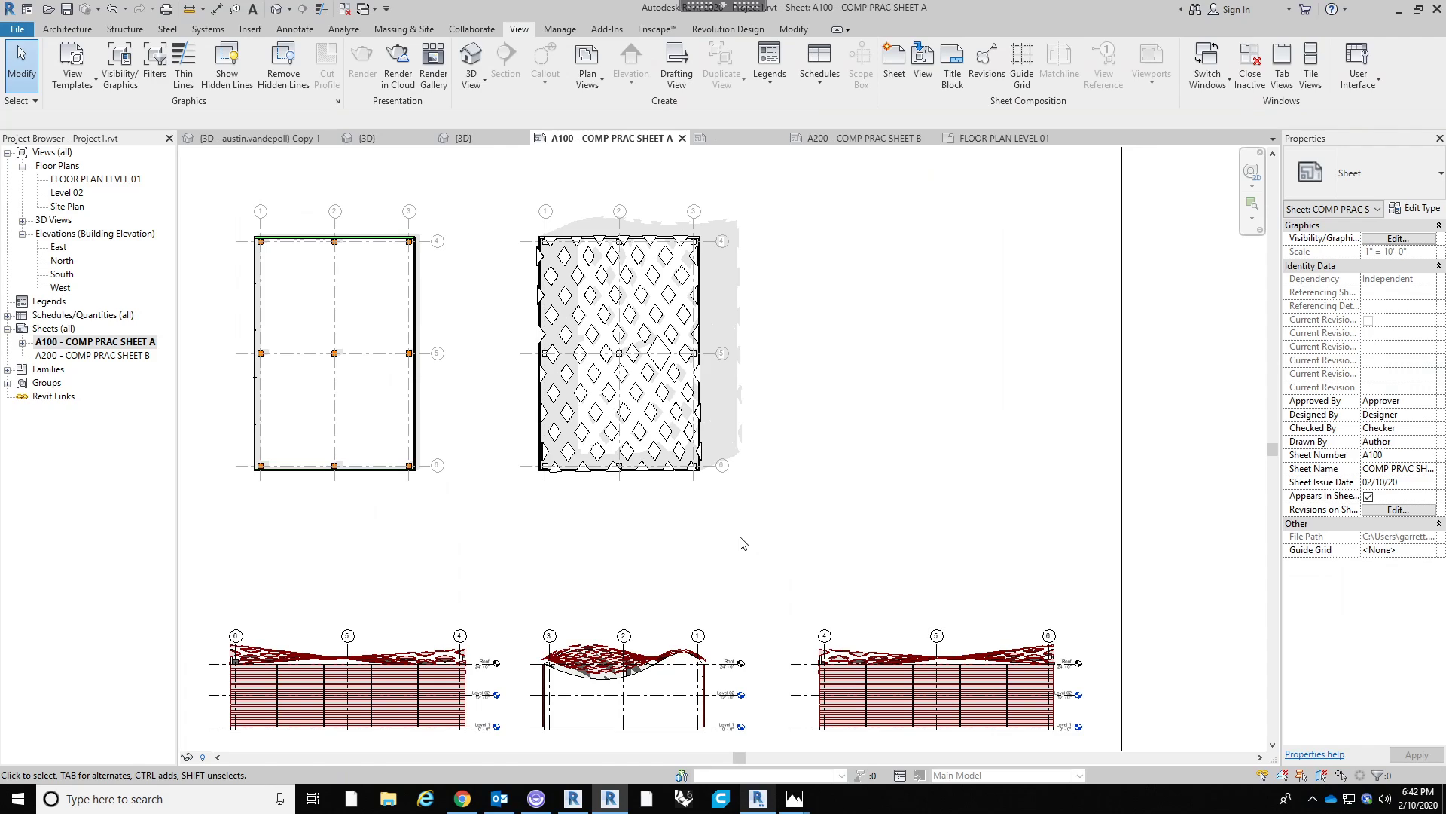
pyautogui.moveTo(743, 468); pyautogui.dragTo(788, 561, button='middle')
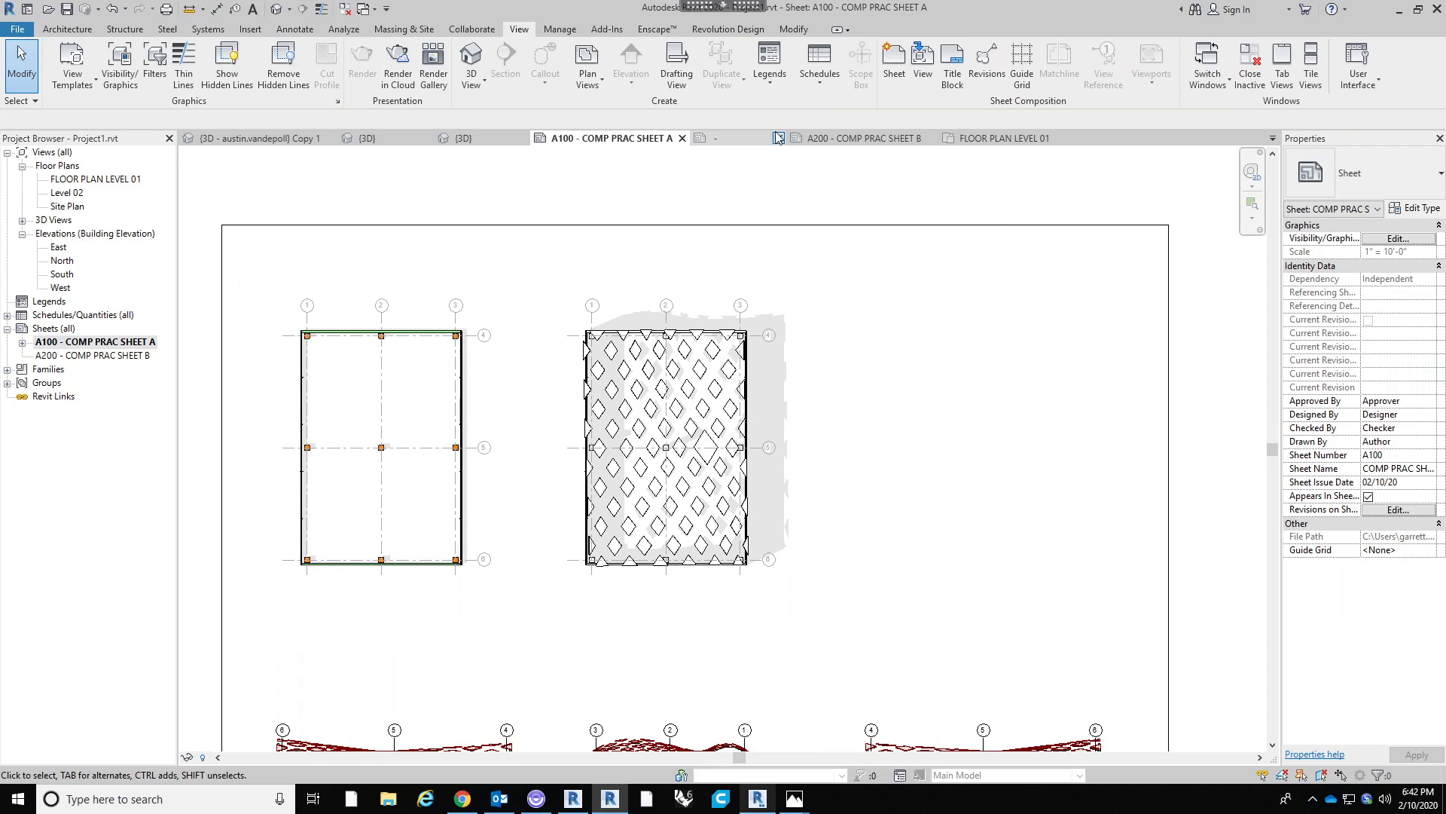
# Switch the Citrix remote desktop session from full screen to a window on the local desktop.
pyautogui.click(723, 6)
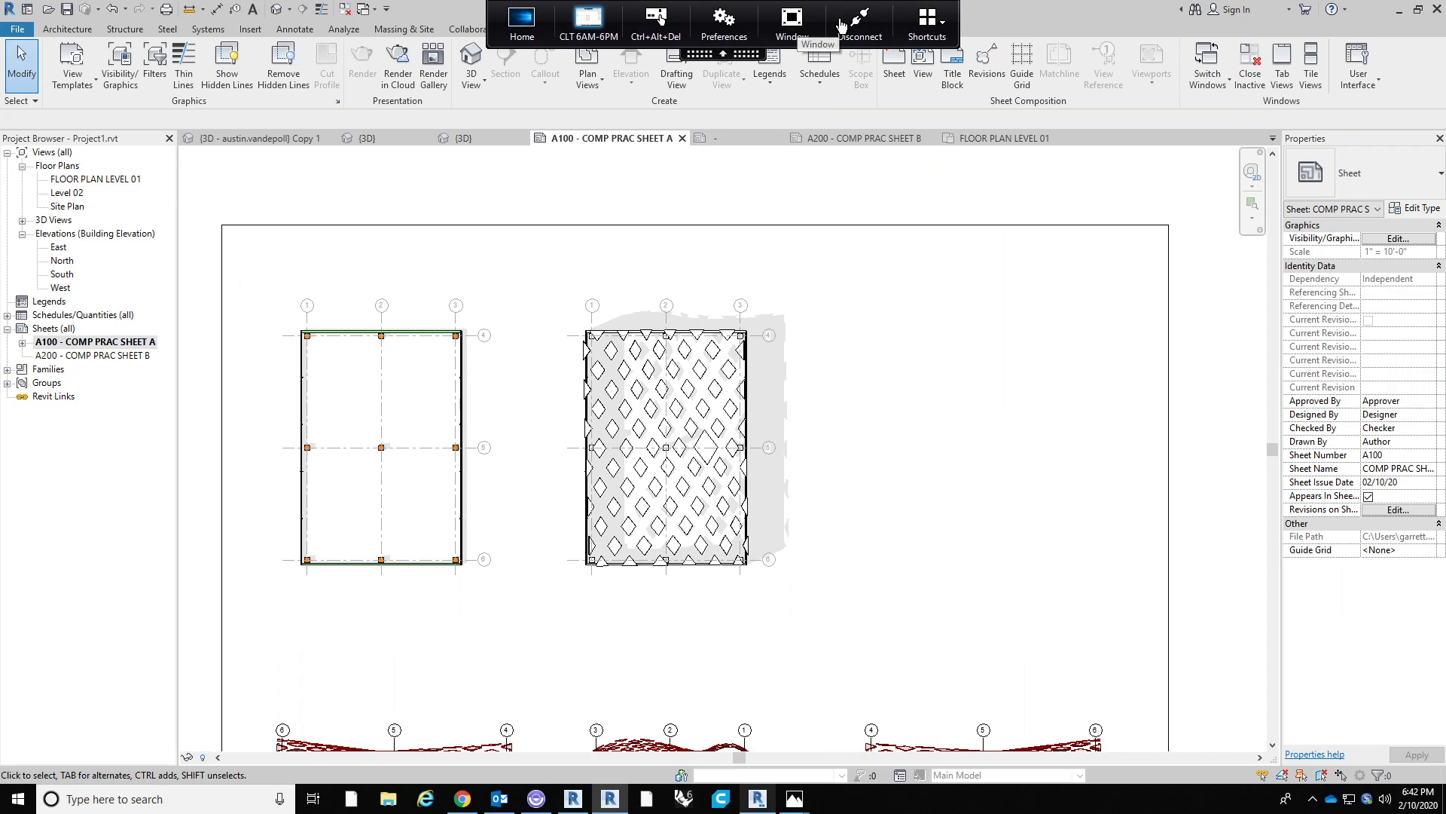
pyautogui.click(792, 23)
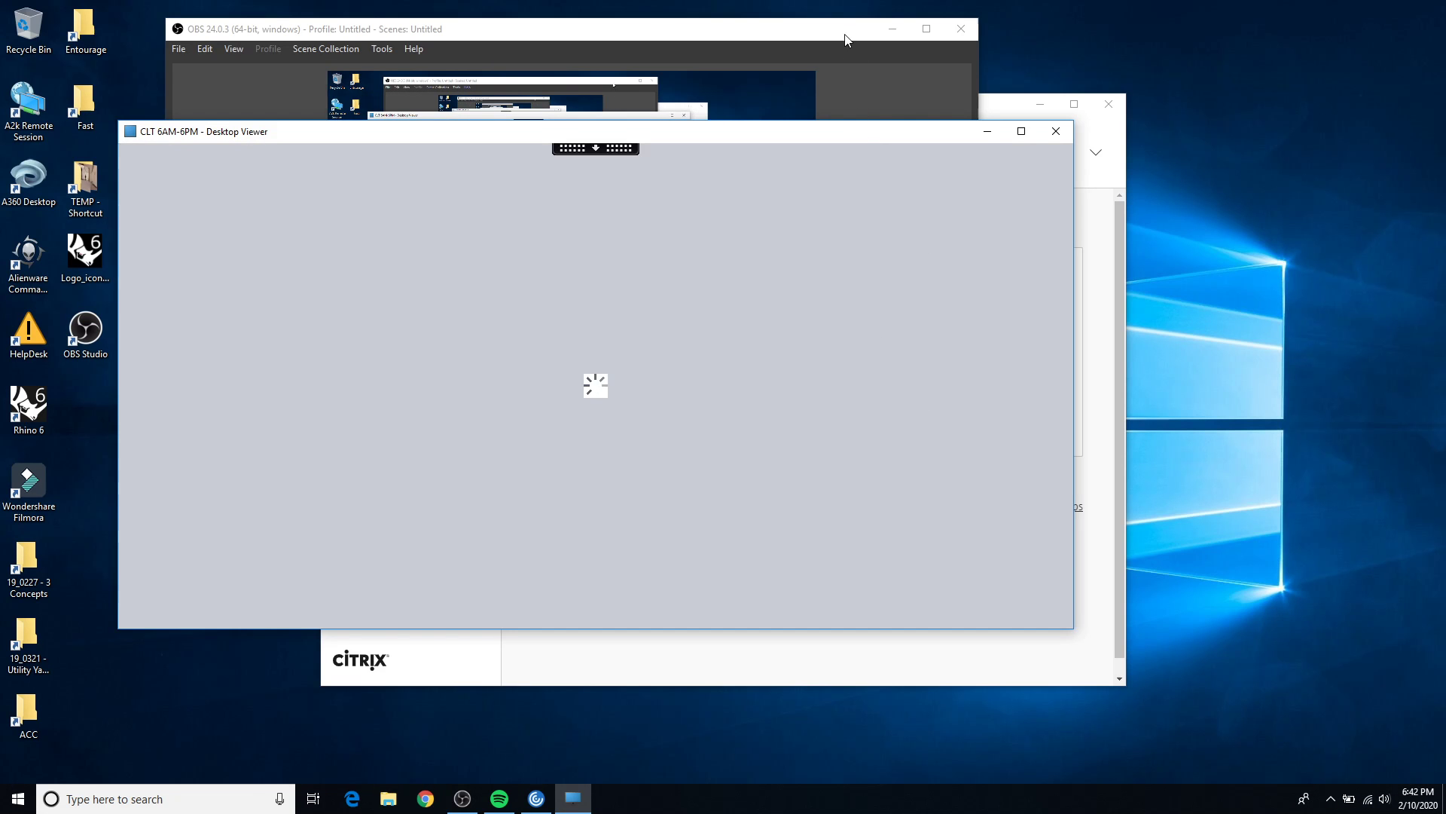